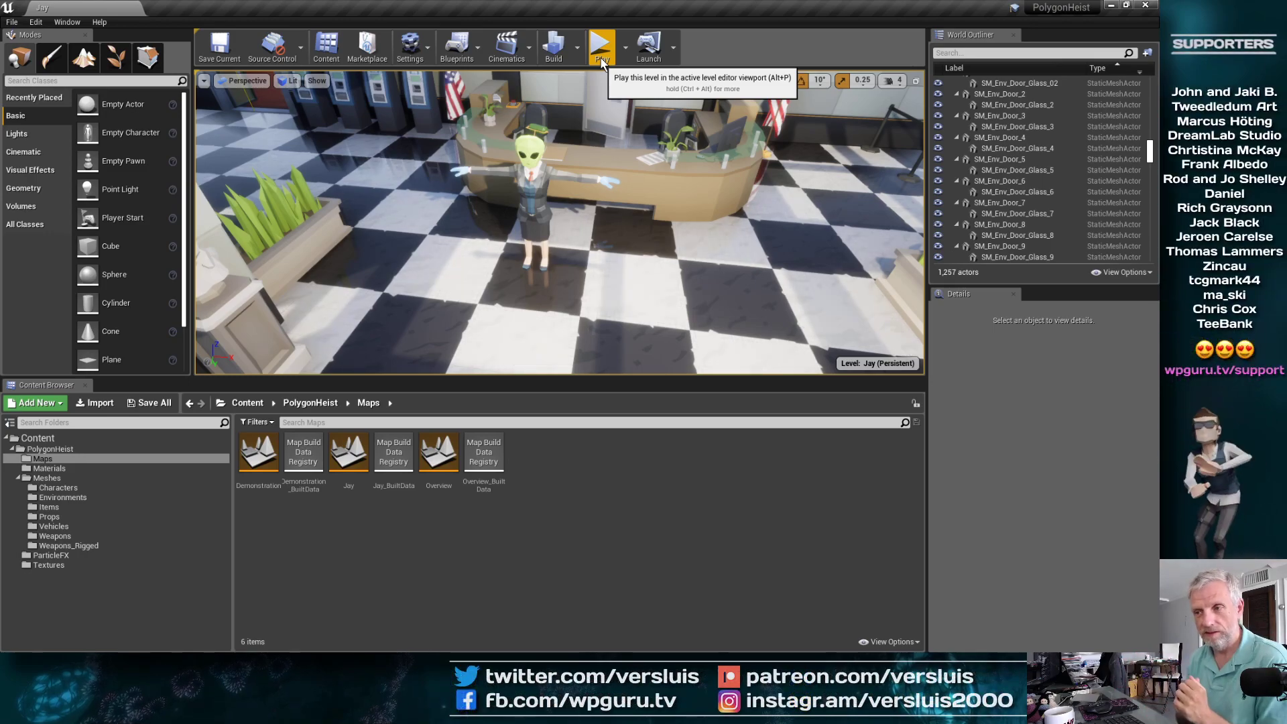
Step: Play the bank level in fullscreen to look around the heist scene, and end the play session
left_click(601, 61)
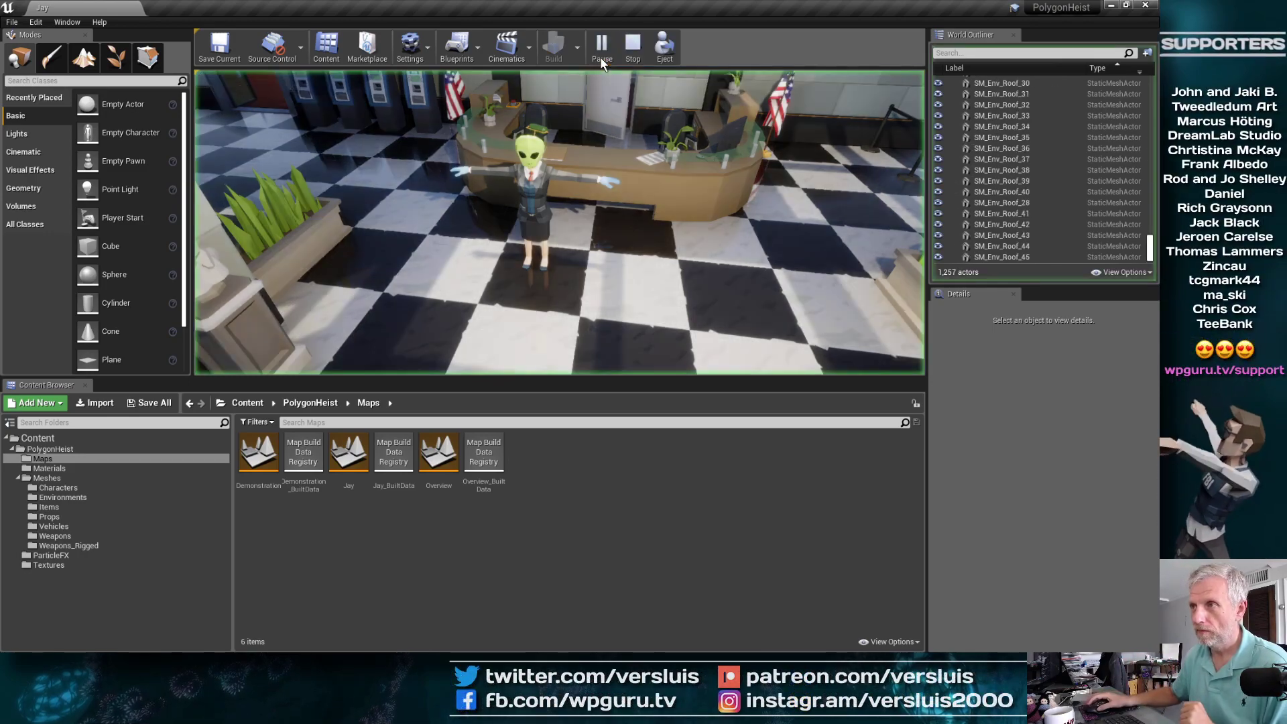
left_click(658, 159)
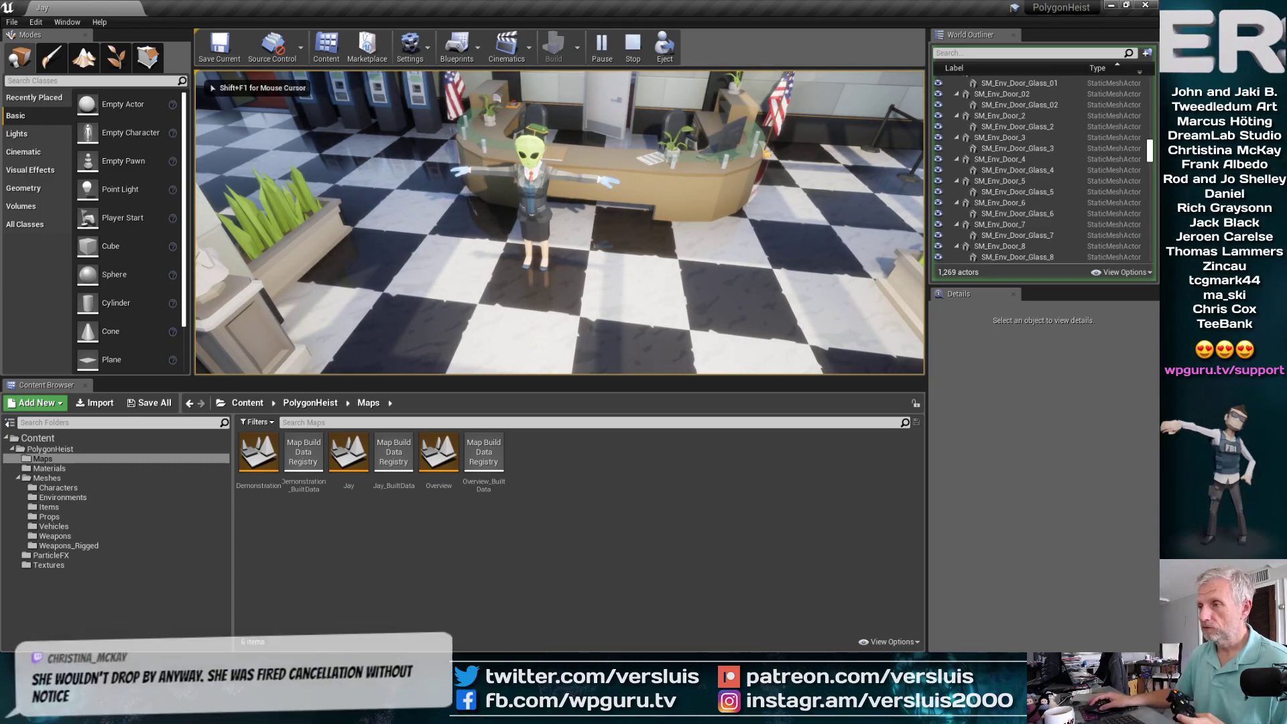
key("F11")
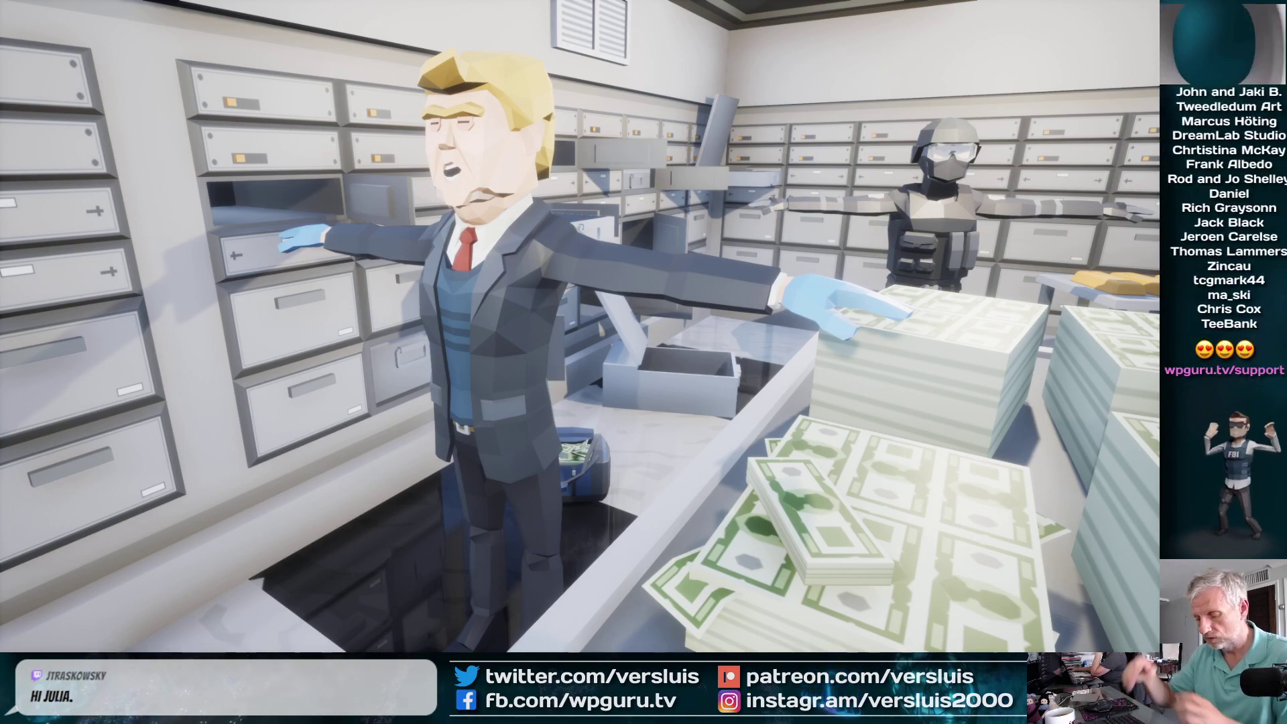
key("F11")
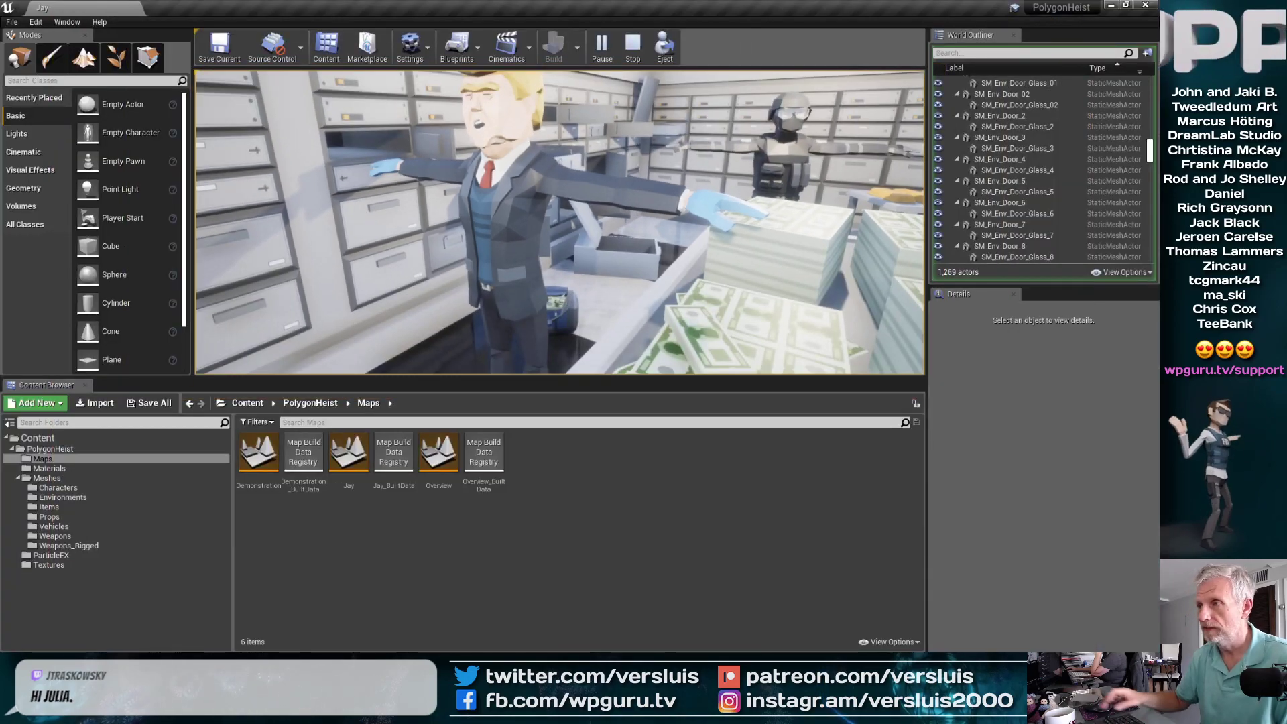
key("Escape")
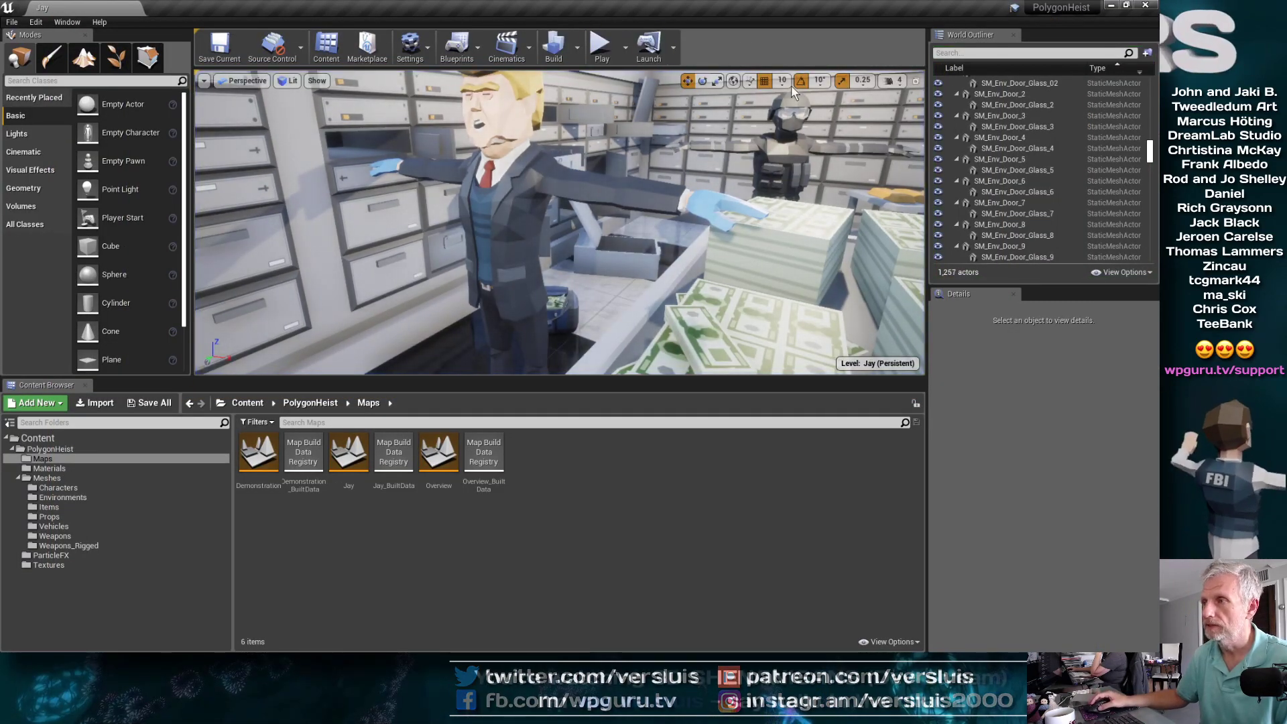
Step: Close the Unreal Editor project and switch to the open Blender scene with the Female Suit character
left_click(1143, 7)
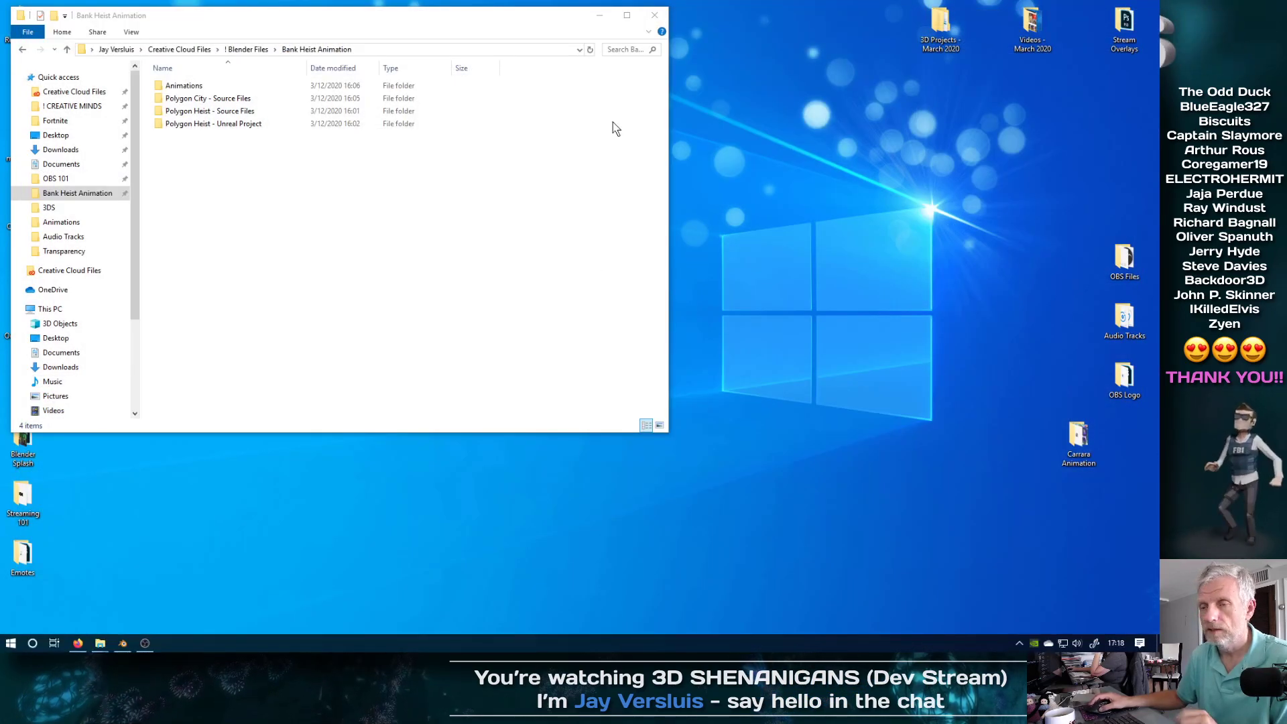
left_click(599, 15)
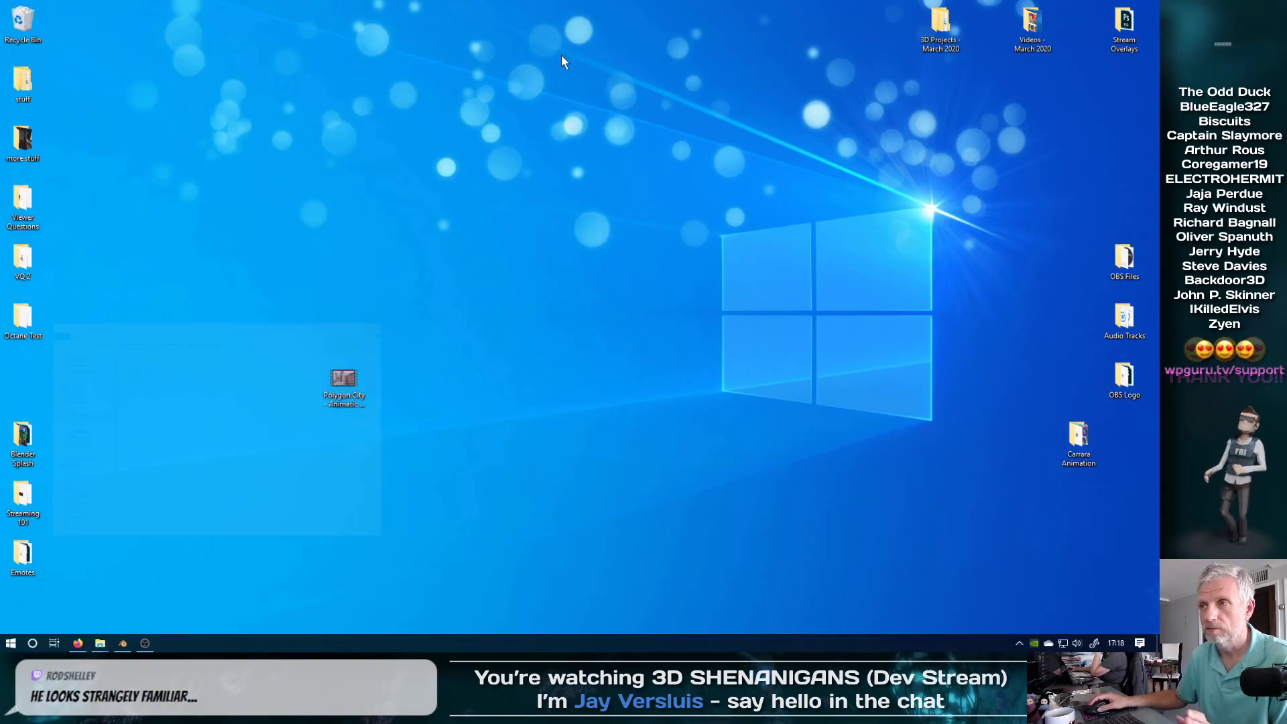
left_click(125, 644)
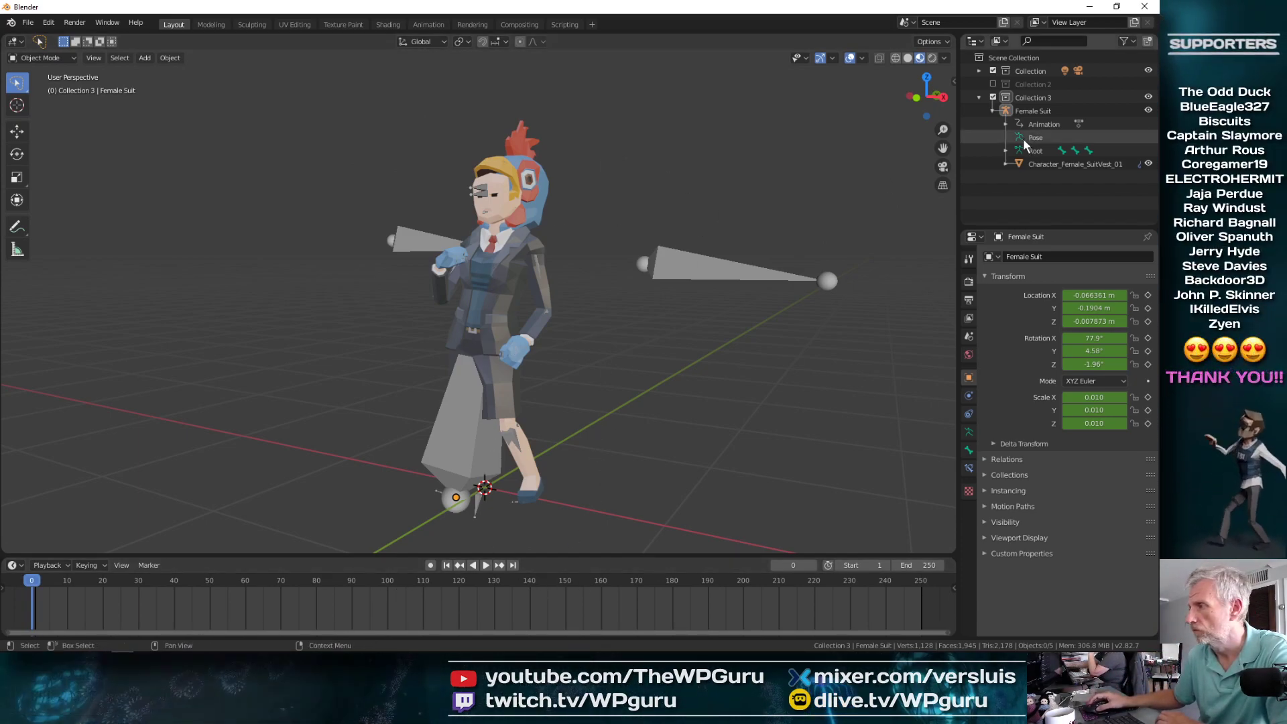
Step: Hide the SM_Item_Mask_Chicken_01 mask on the Female Suit character
left_click(541, 193)
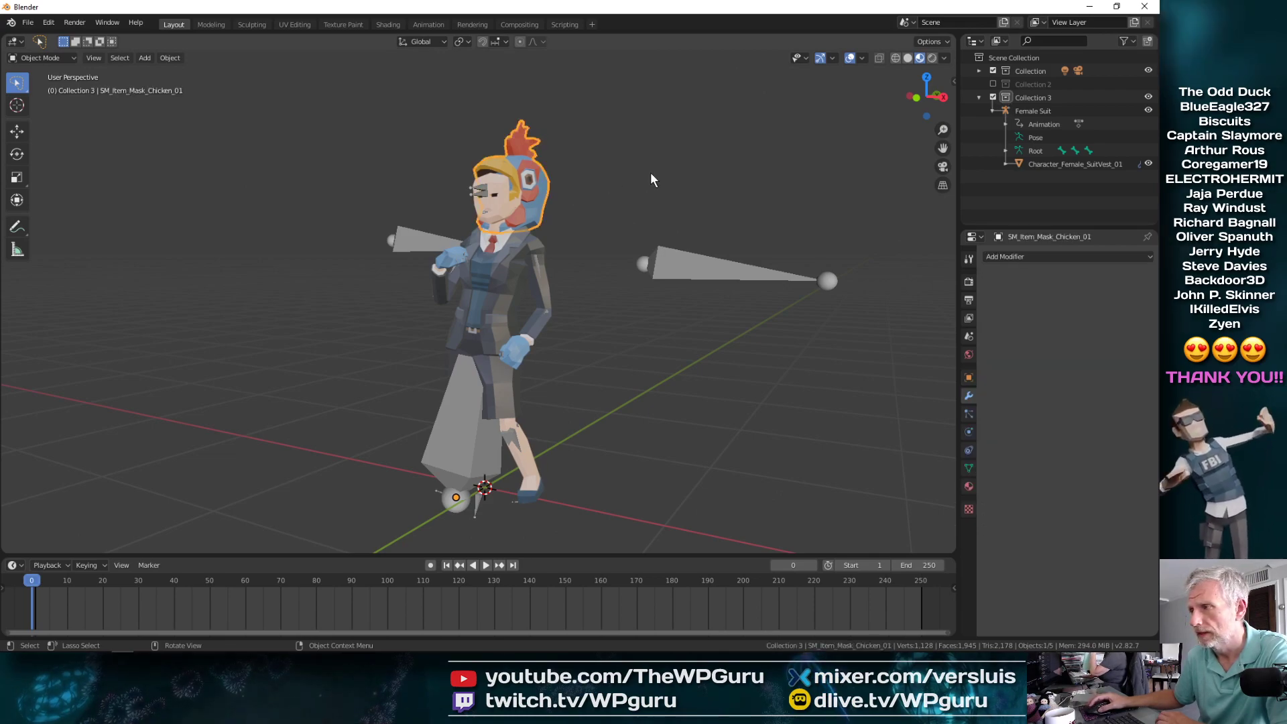
left_click(1007, 163)
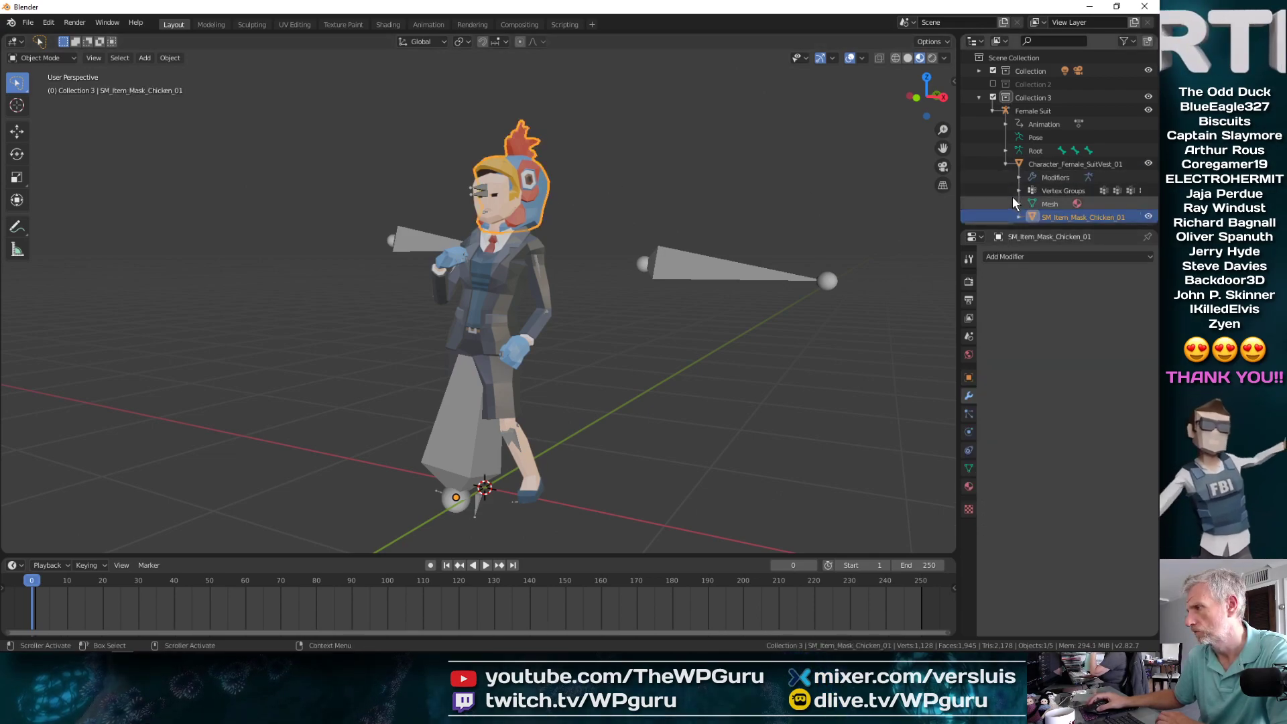
left_click(1148, 217)
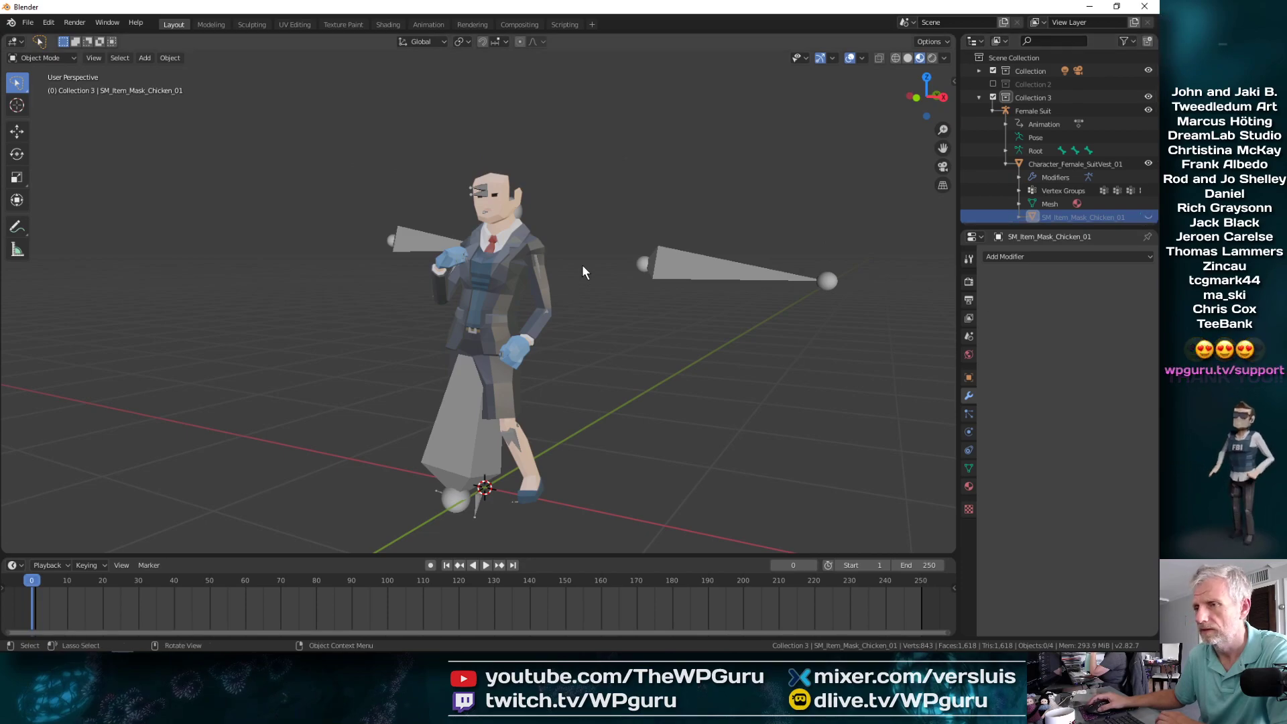
Step: Turn off the viewport overlays and examine the unmasked character's head from the front and the side
left_click(505, 240)
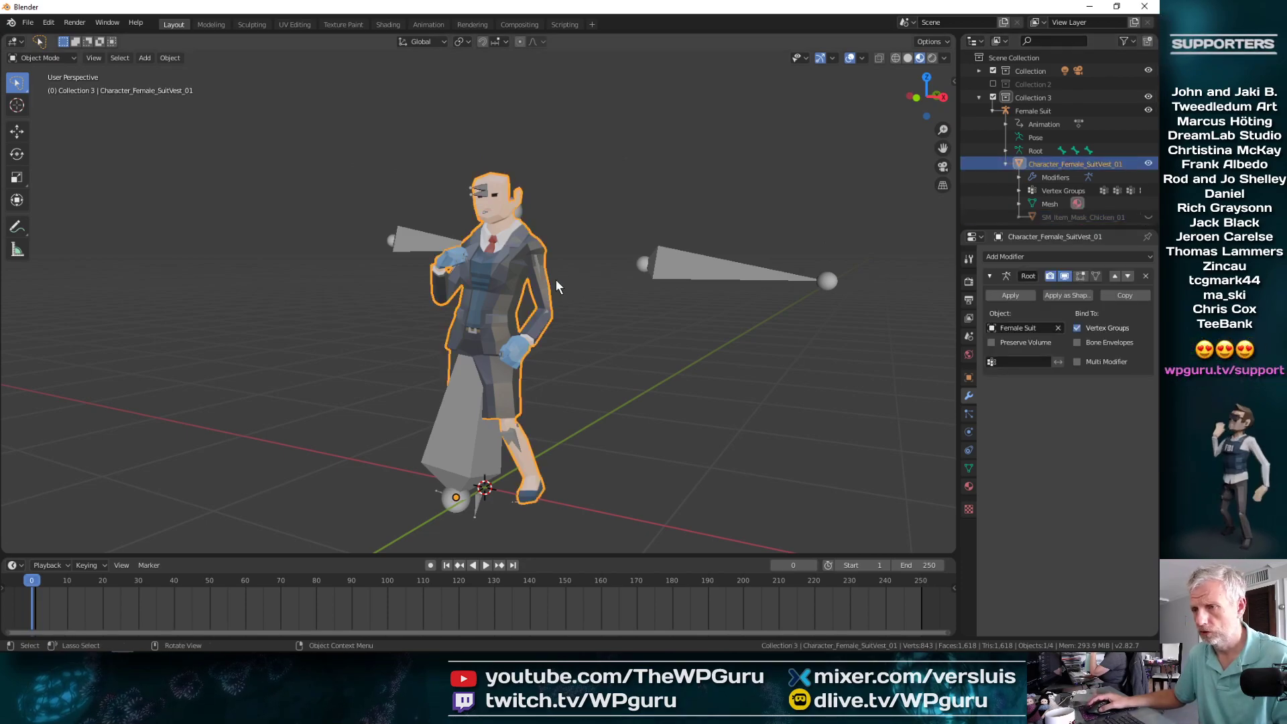
left_click(849, 57)
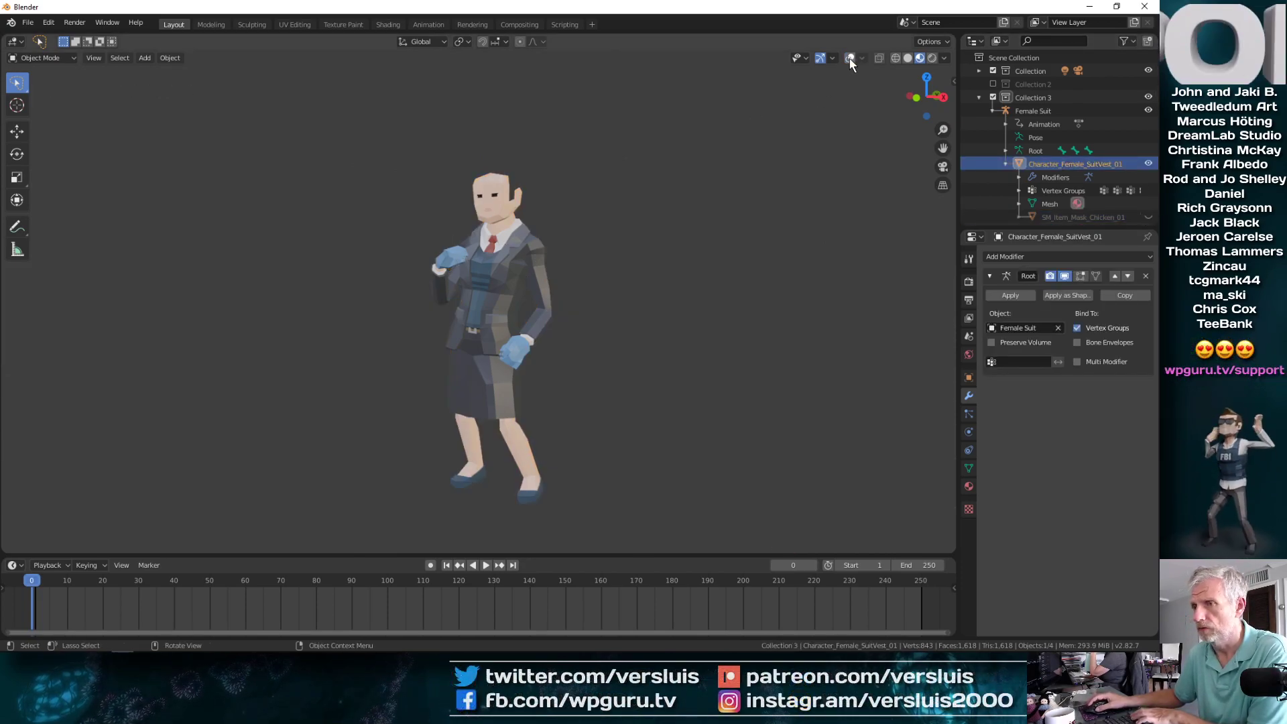
scroll(617, 210, "up", 4)
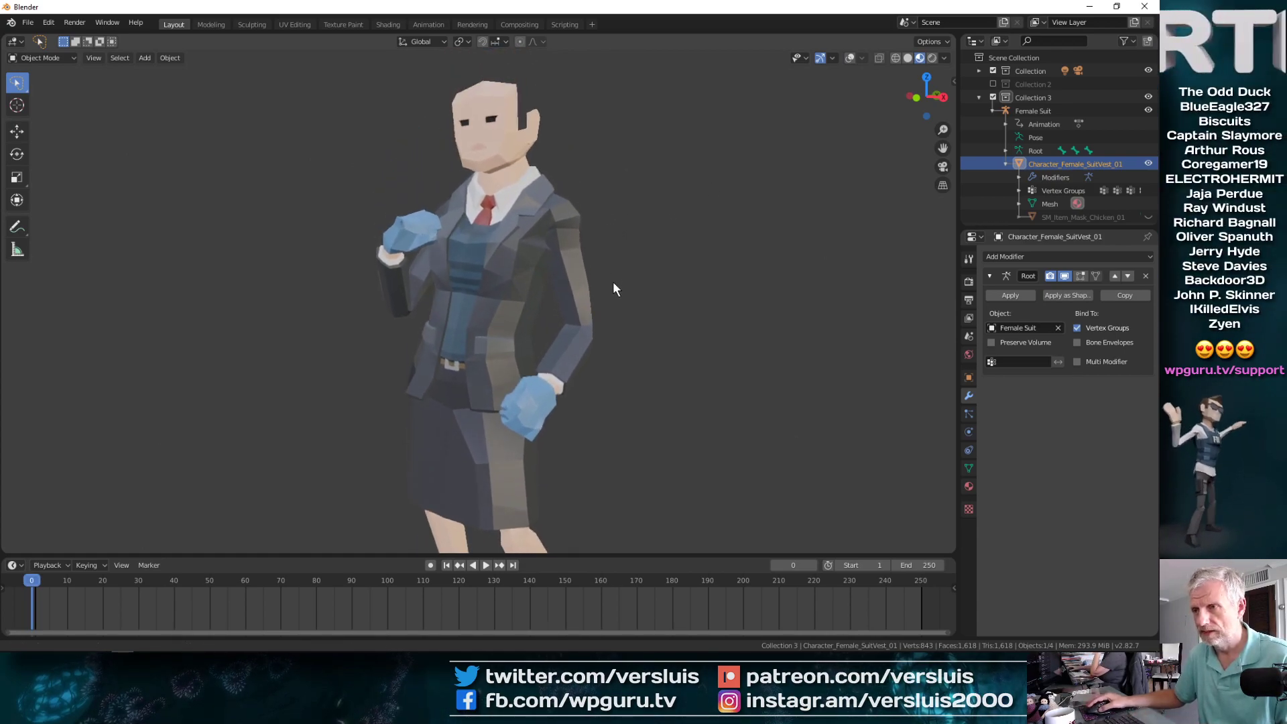
middle_click_drag(613, 282, 462, 303, "shift")
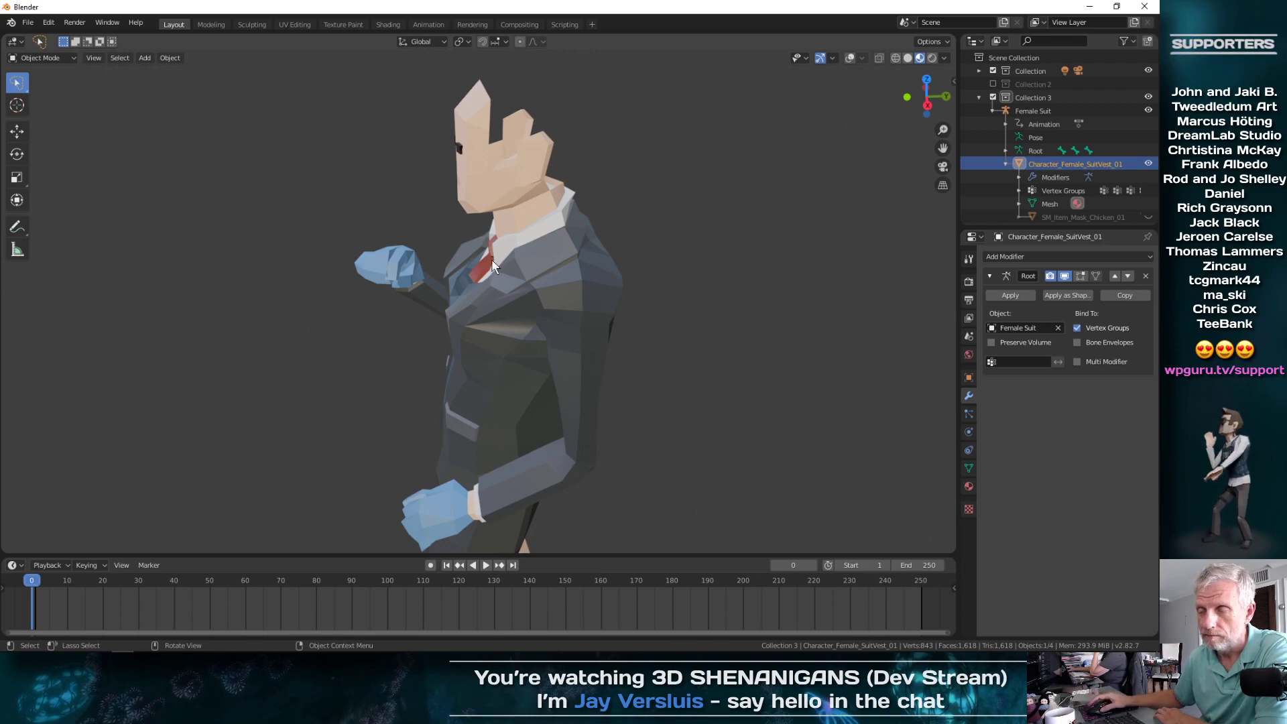
middle_click_drag(477, 255, 677, 200)
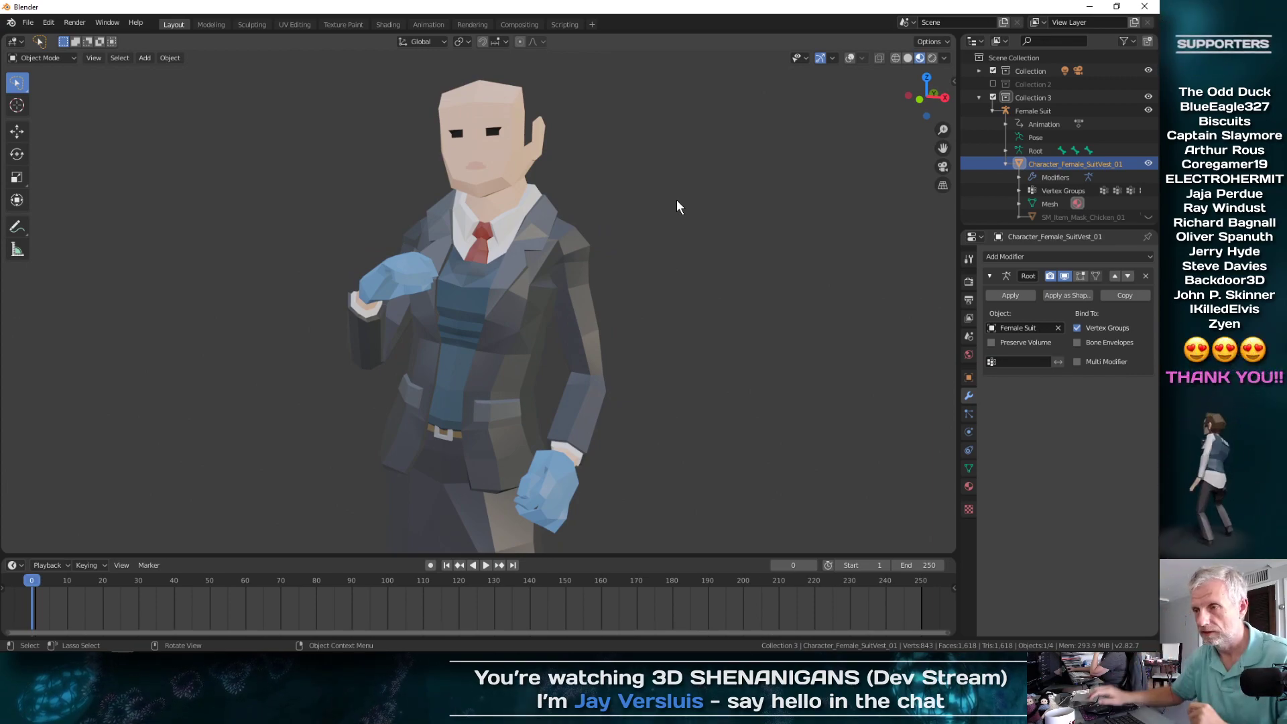
middle_click_drag(557, 294, 278, 344)
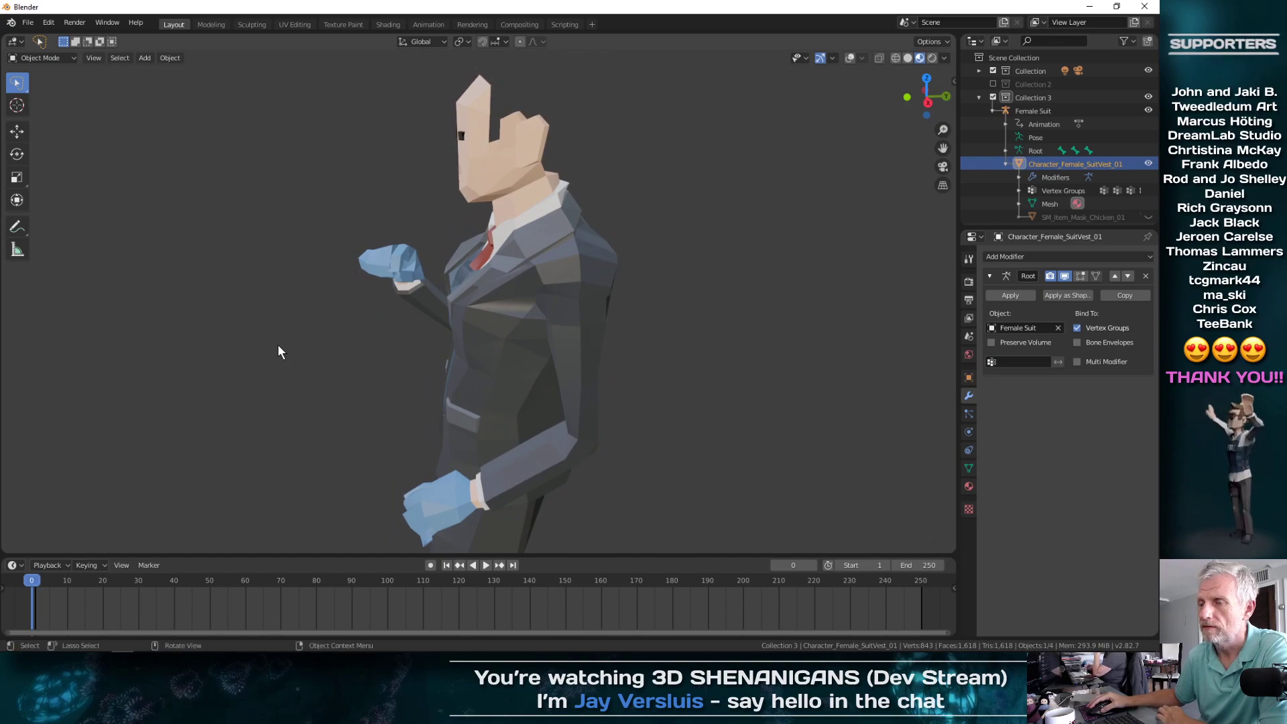
Step: Unhide the chicken mask and play the animation to check how the mask moves with the character's head
left_click(1148, 216)
scroll(649, 340, "up", 2)
scroll(649, 332, "down", 4)
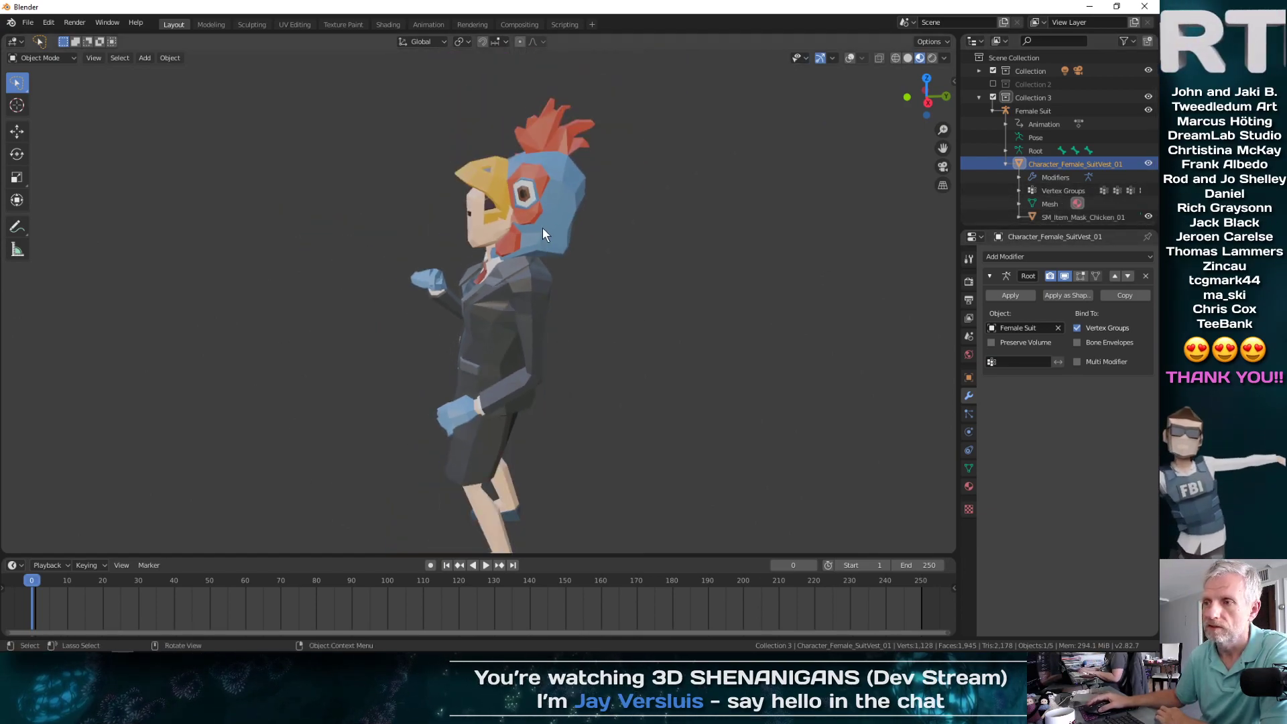
middle_click_drag(529, 323, 524, 263, "shift")
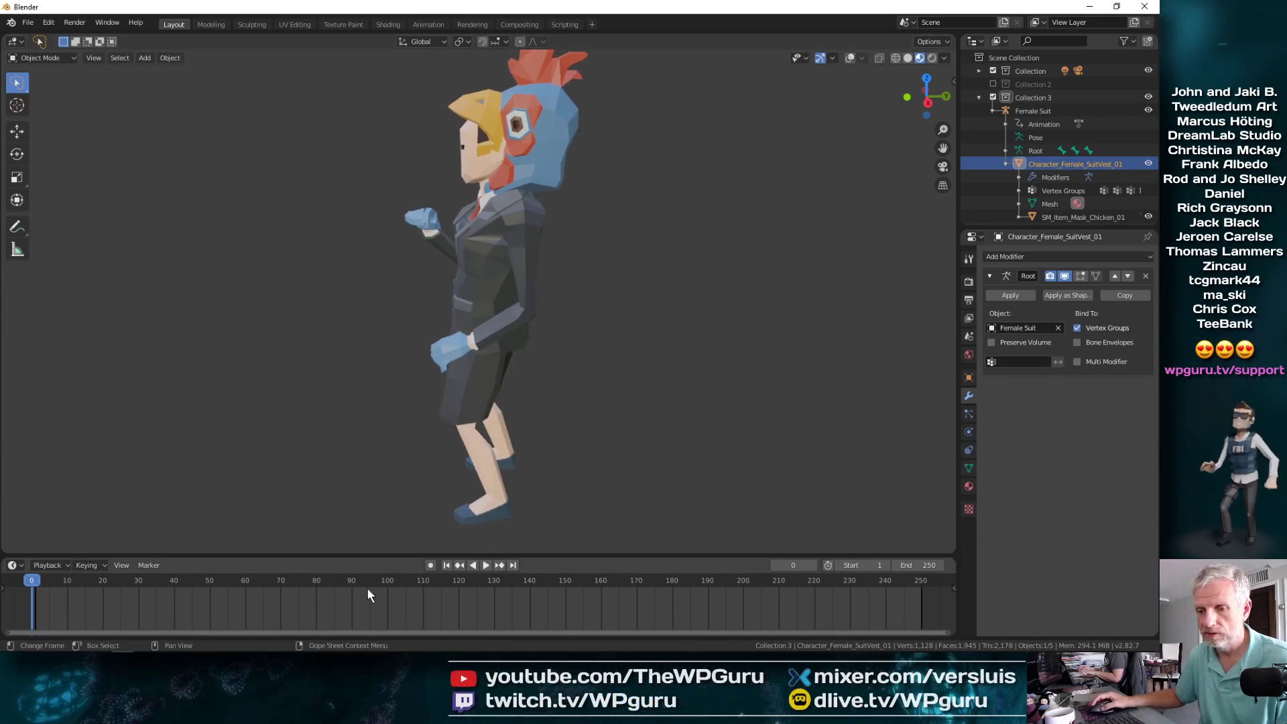
left_click(488, 565)
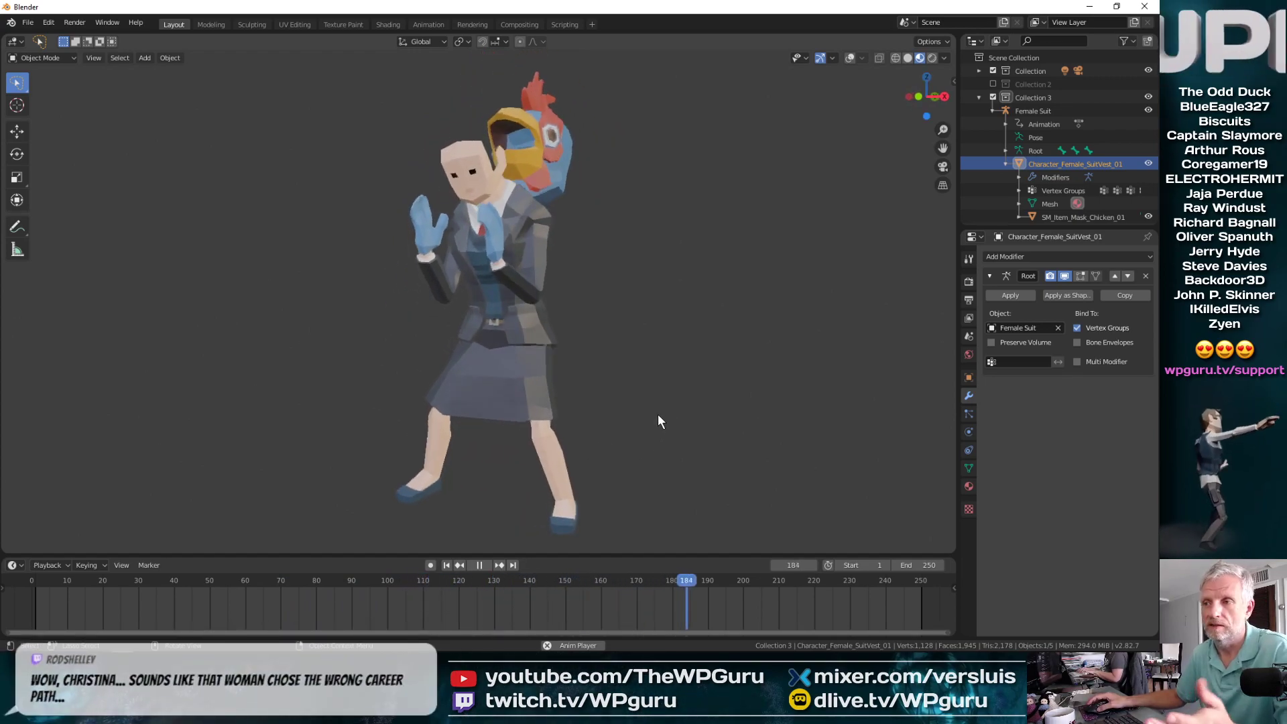
middle_click_drag(659, 412, 602, 419)
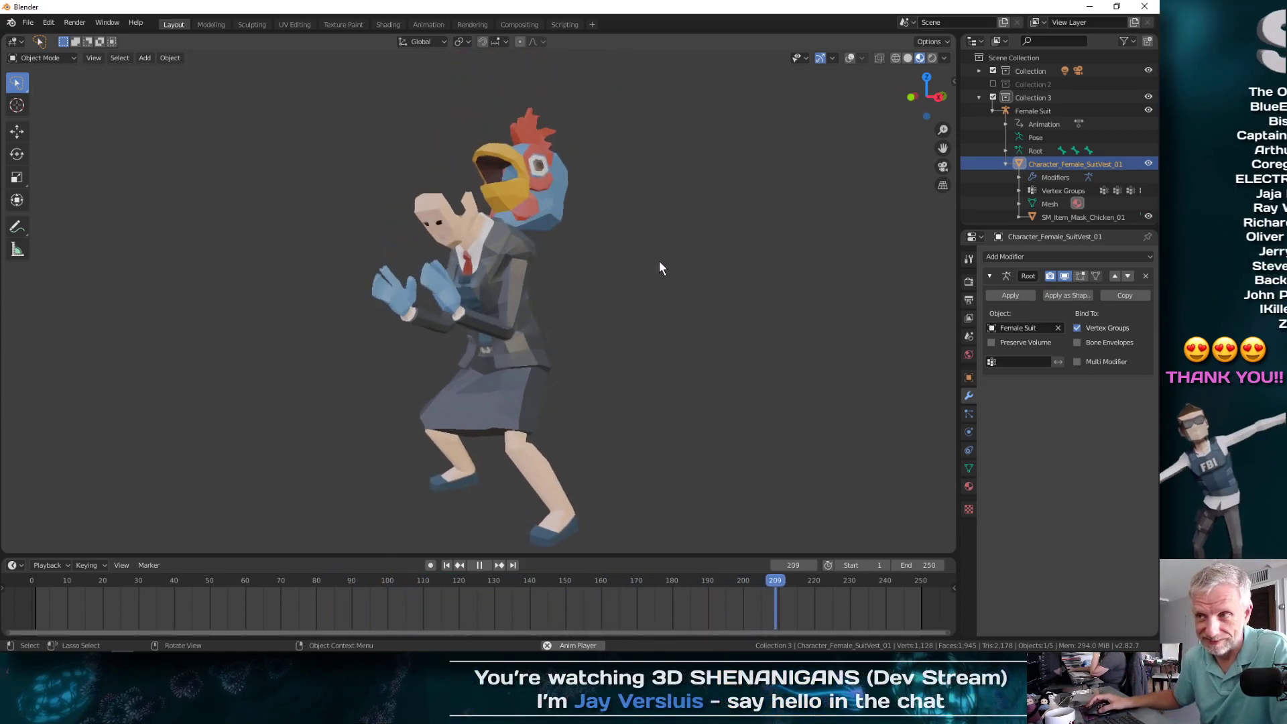
Step: Quit Blender without saving the untitled scene
key("ctrl+q")
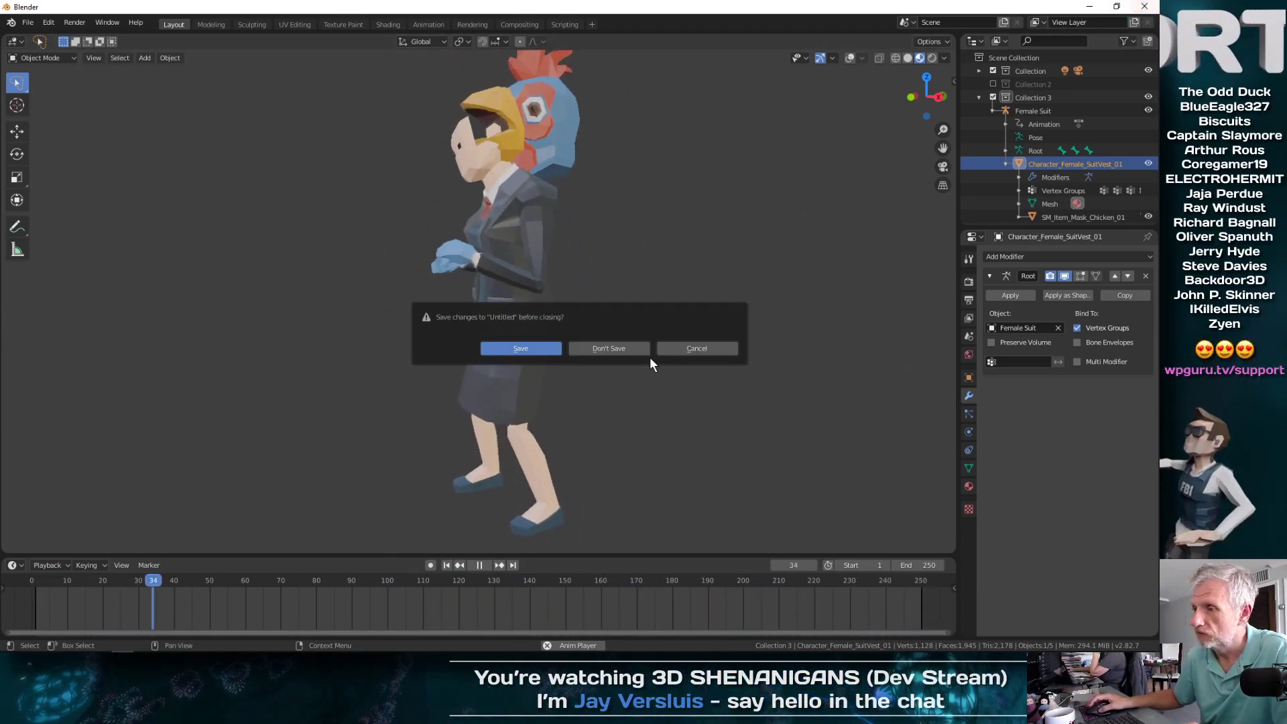
left_click(625, 348)
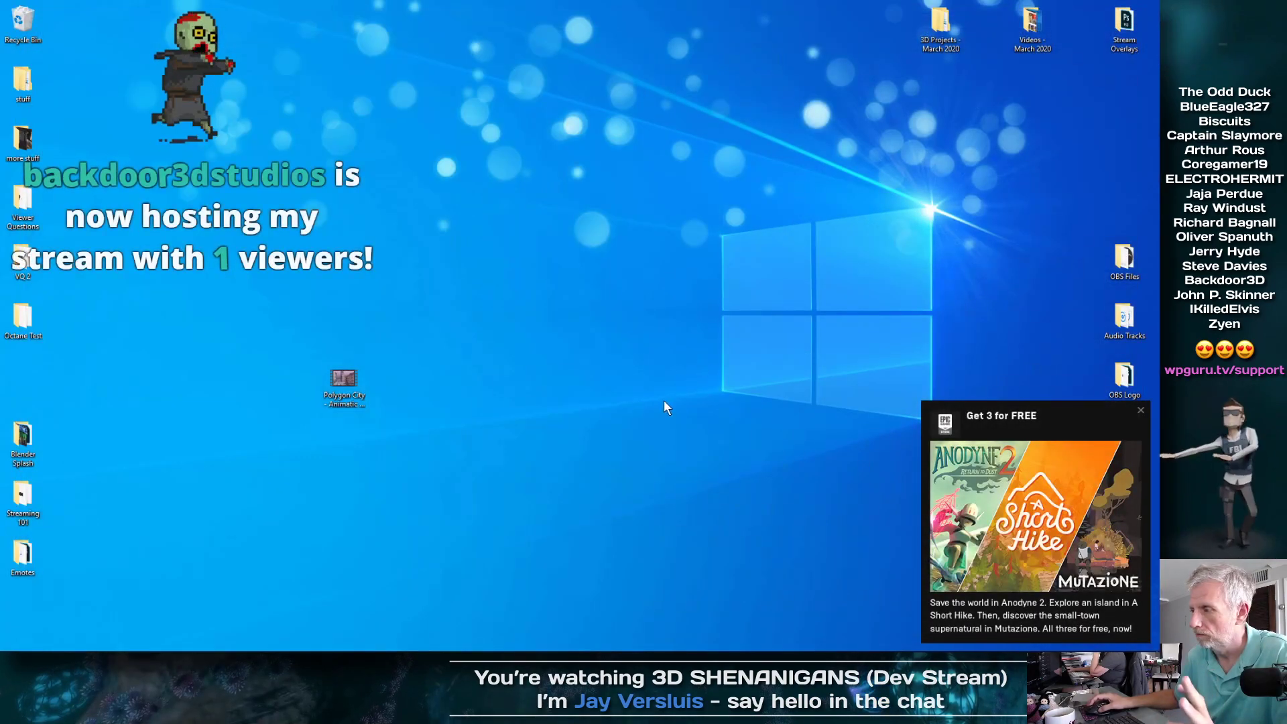
Step: Dismiss the free games notification and close the launcher it came from
left_click(1140, 409)
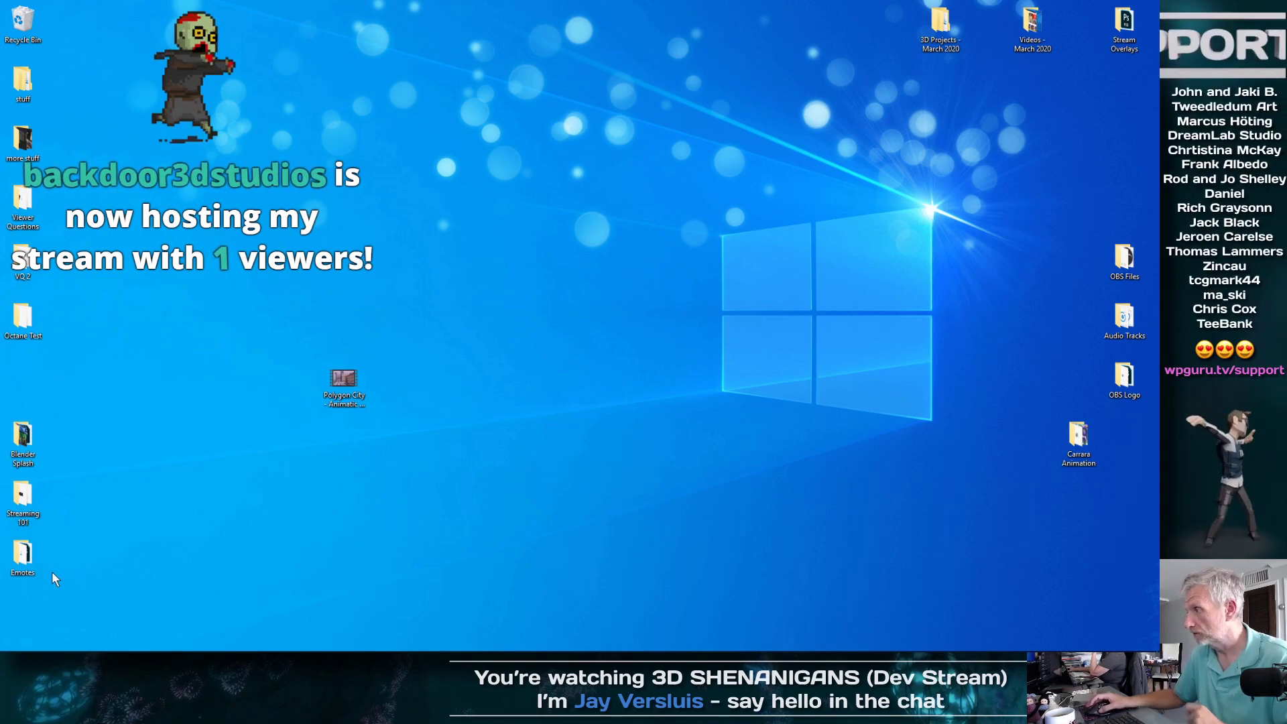
mouse_move(87, 647)
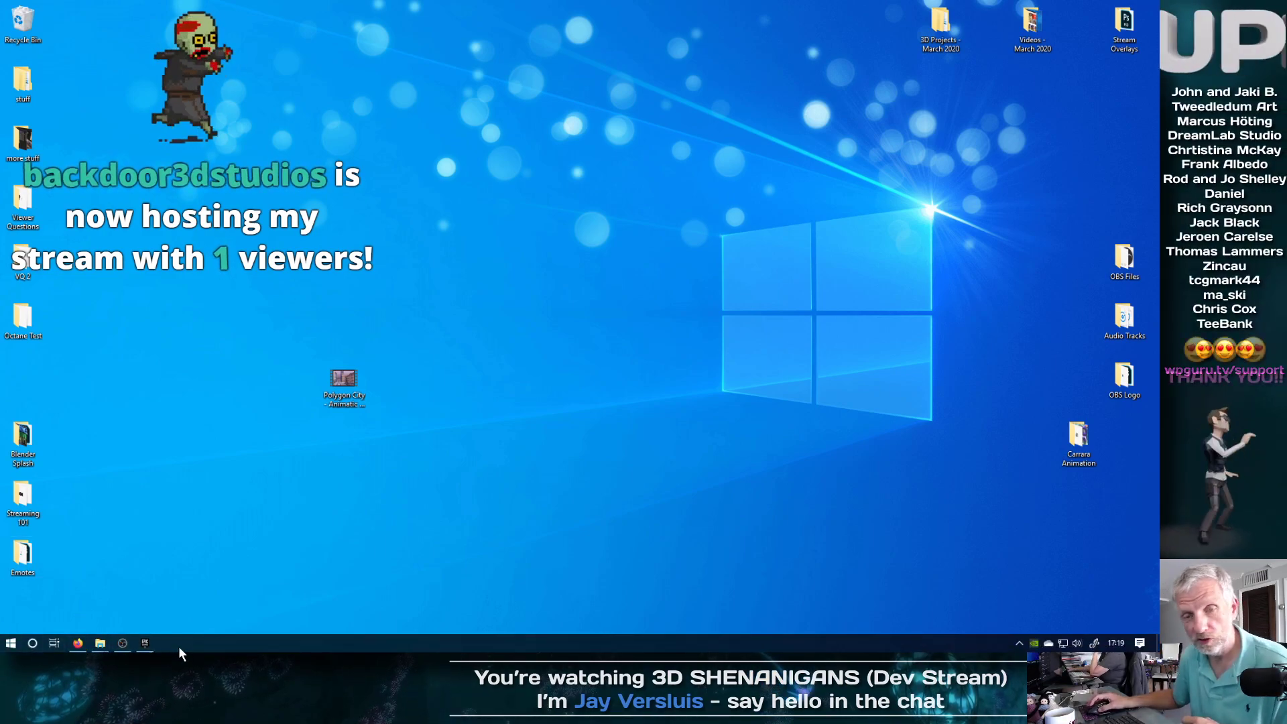
right_click(143, 643)
left_click(142, 626)
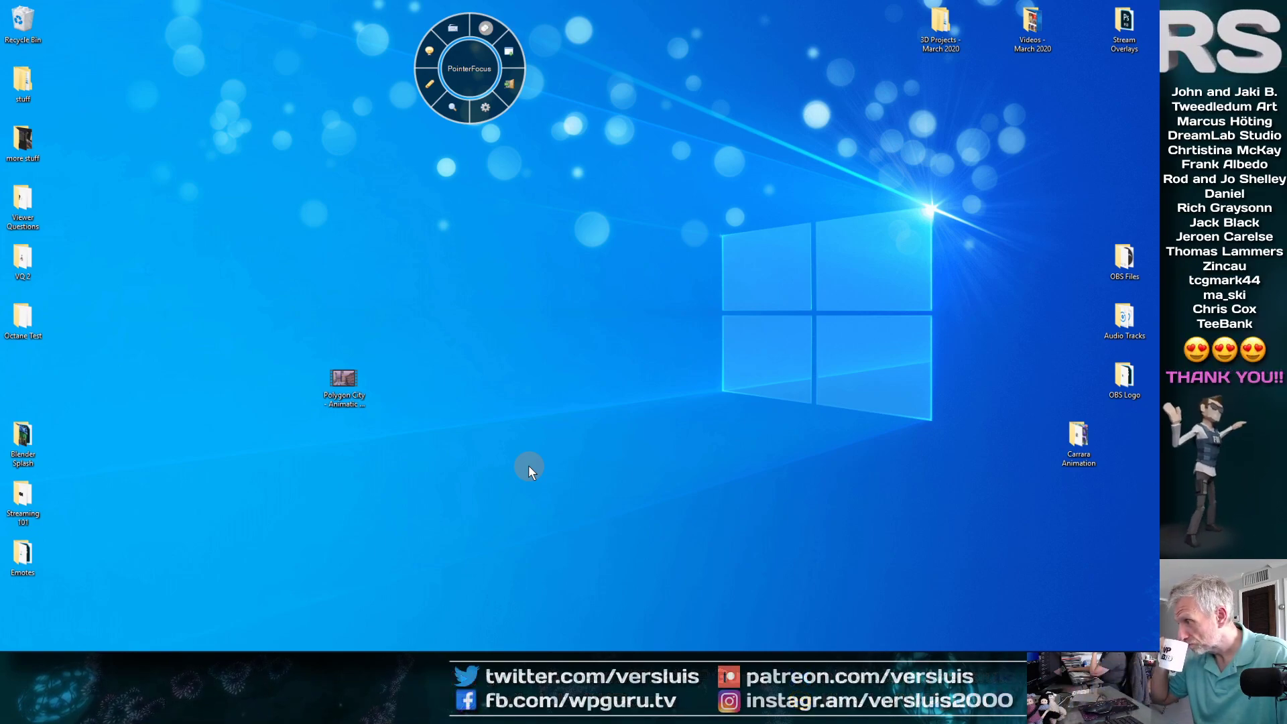
Step: Put away the PointerFocus wheel and launch a new Blender session
left_click(518, 51)
left_click(11, 642)
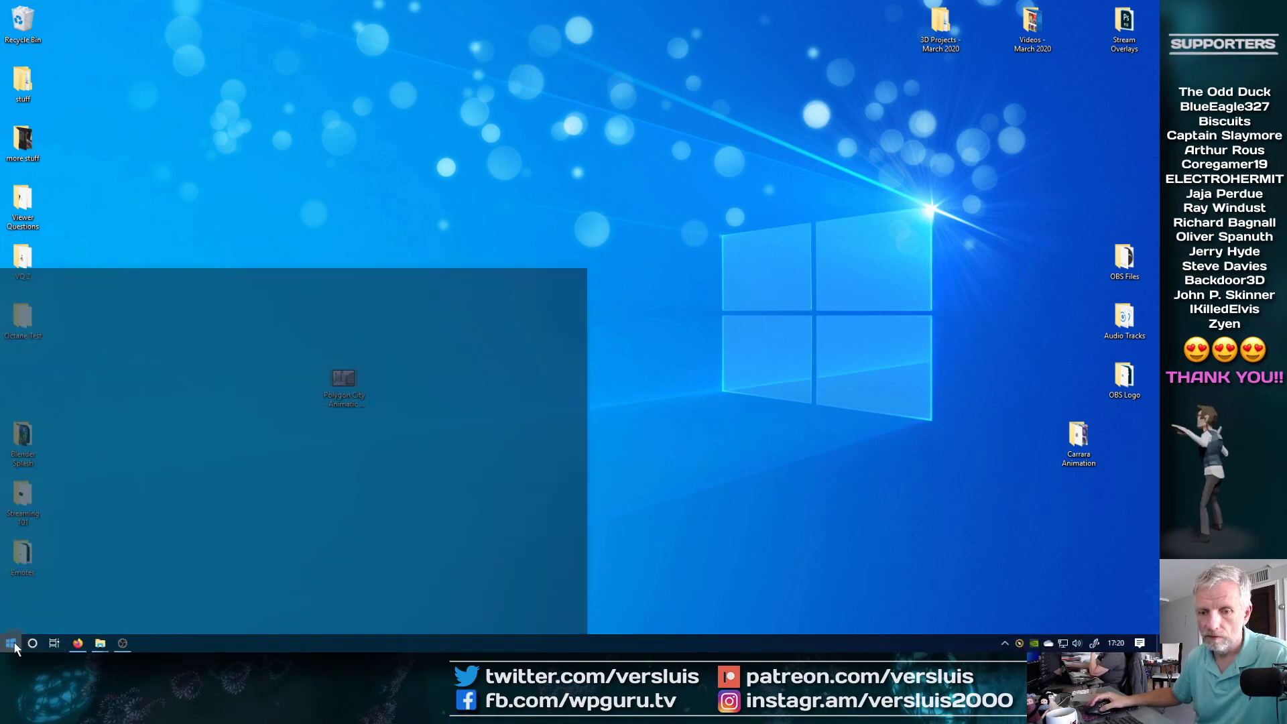
left_click(227, 300)
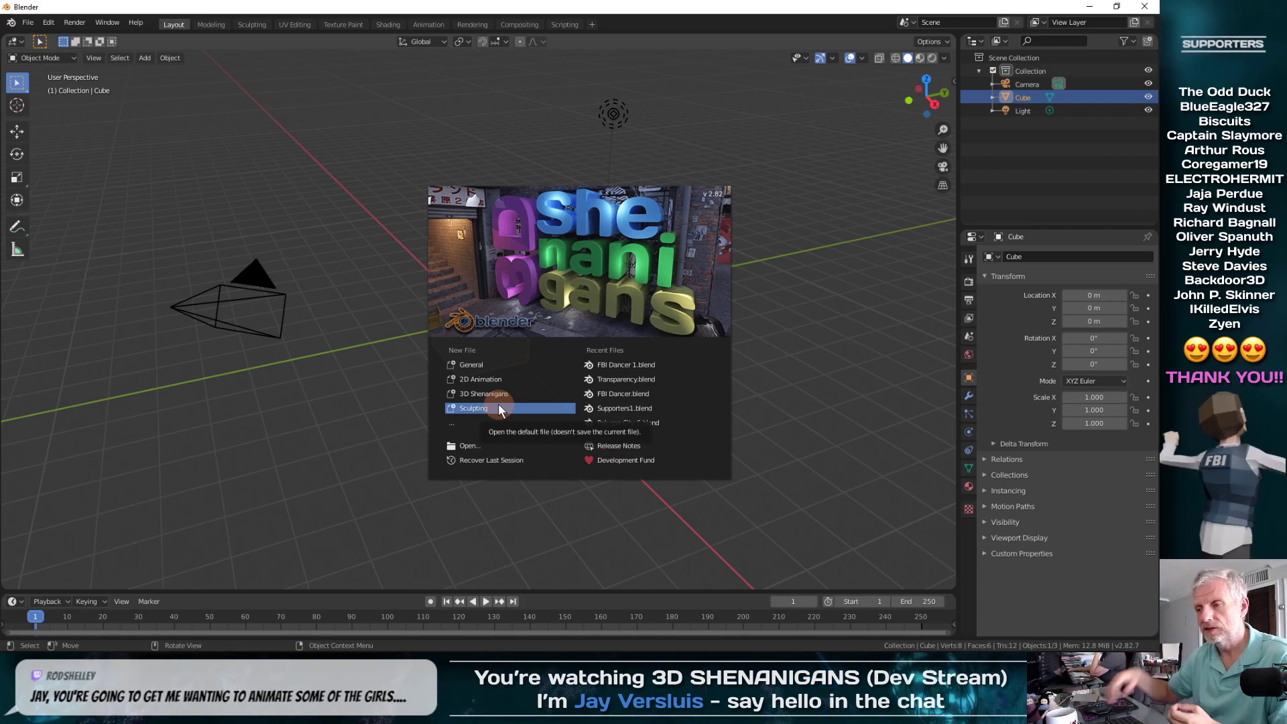
Step: Dismiss the splash screen and switch the Blender window to fullscreen
left_click(626, 323)
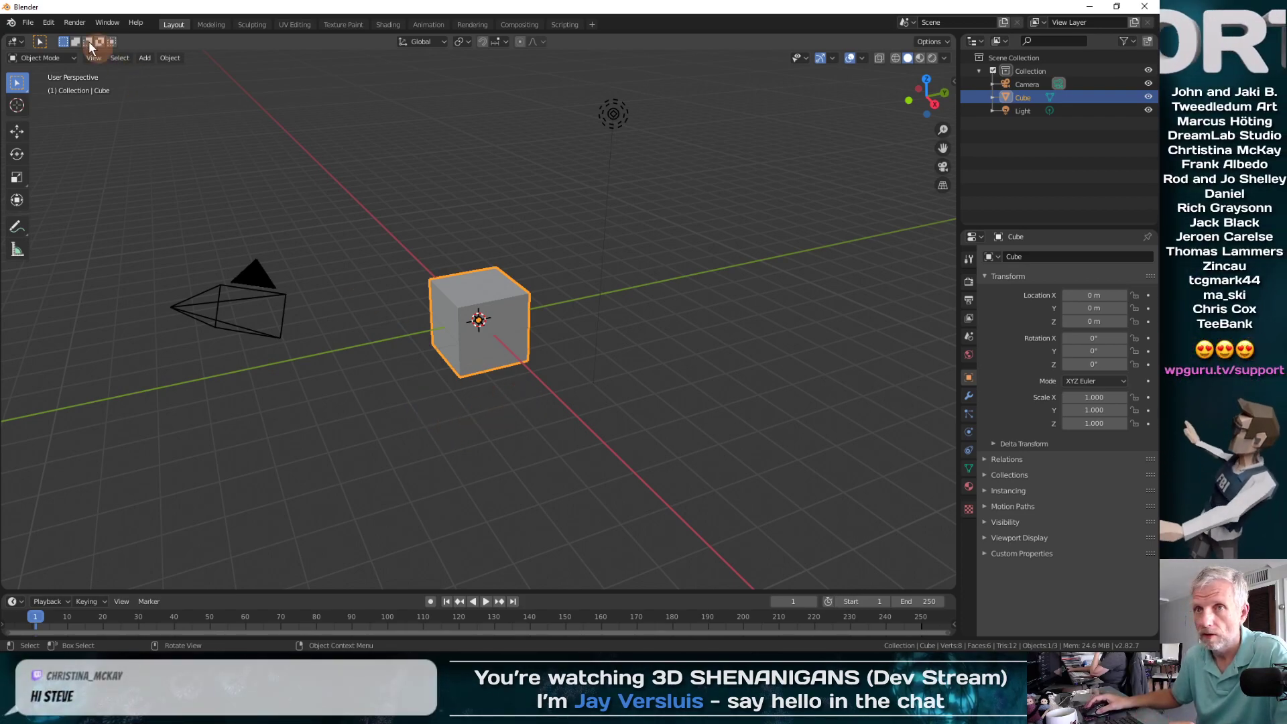
left_click(106, 24)
left_click(138, 69)
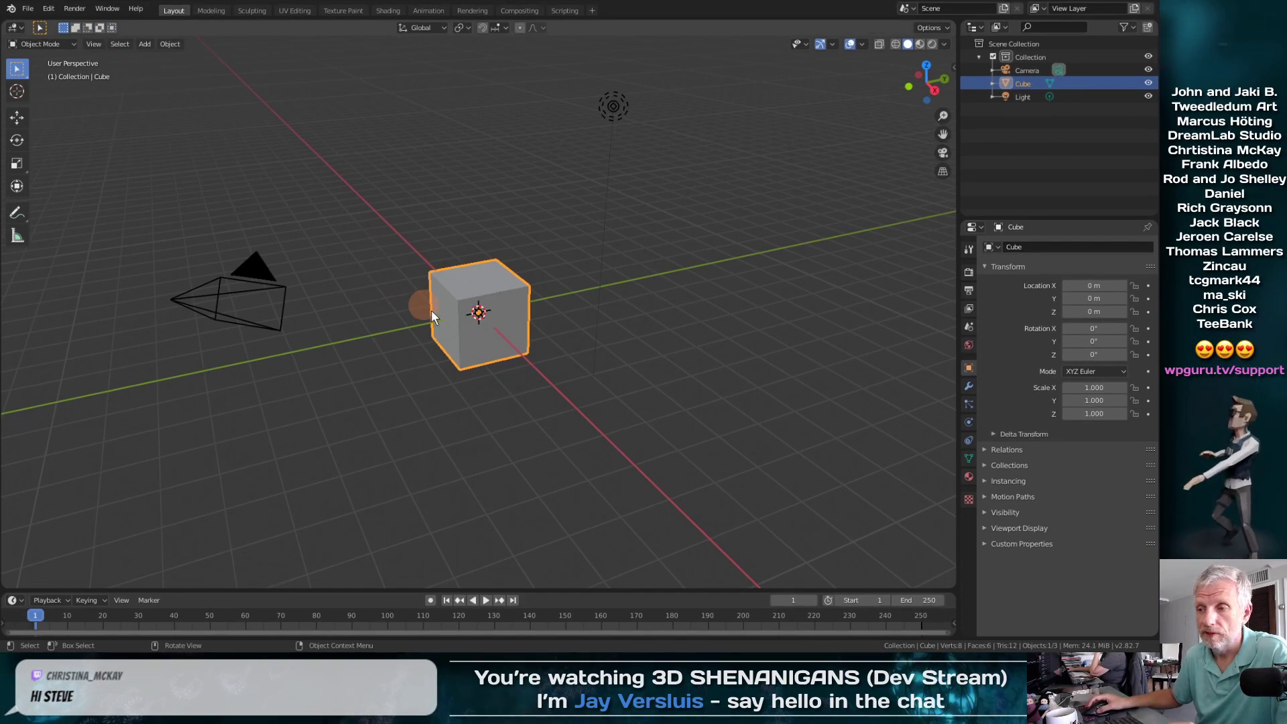
Step: Delete the default cube from the scene, keeping the camera and light
key("x")
left_click(508, 334)
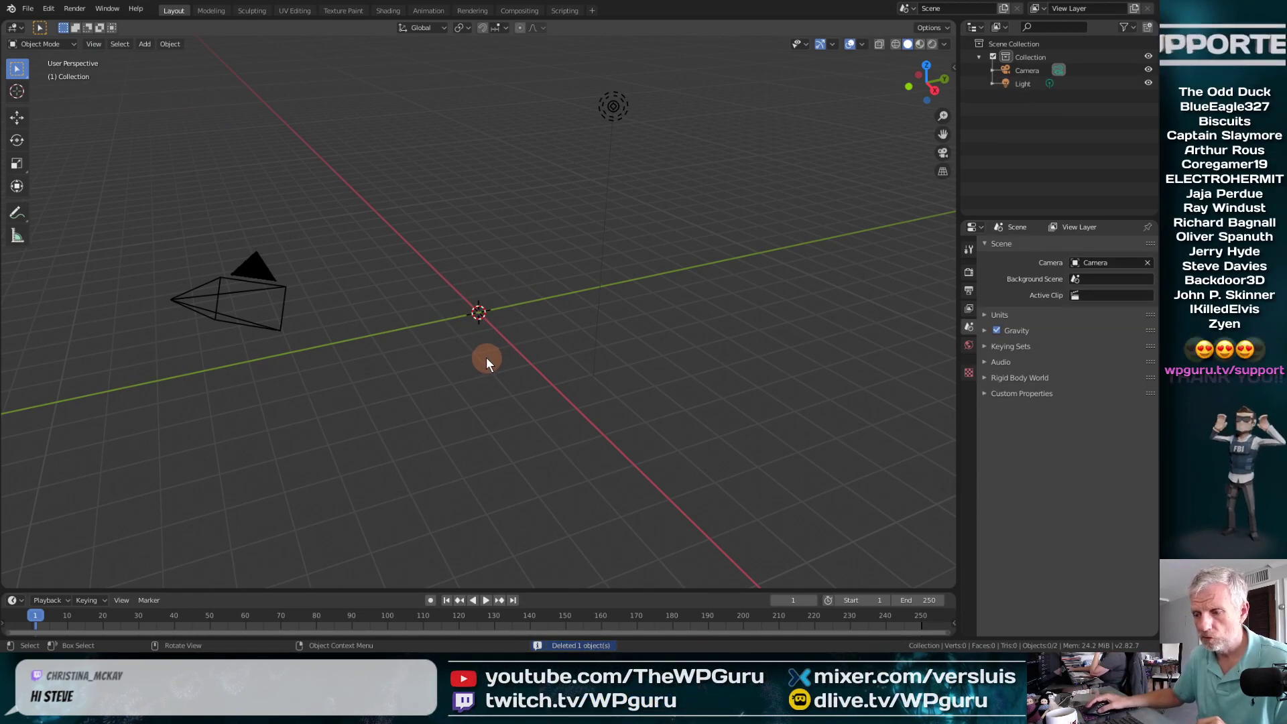
middle_click_drag(486, 357, 519, 380)
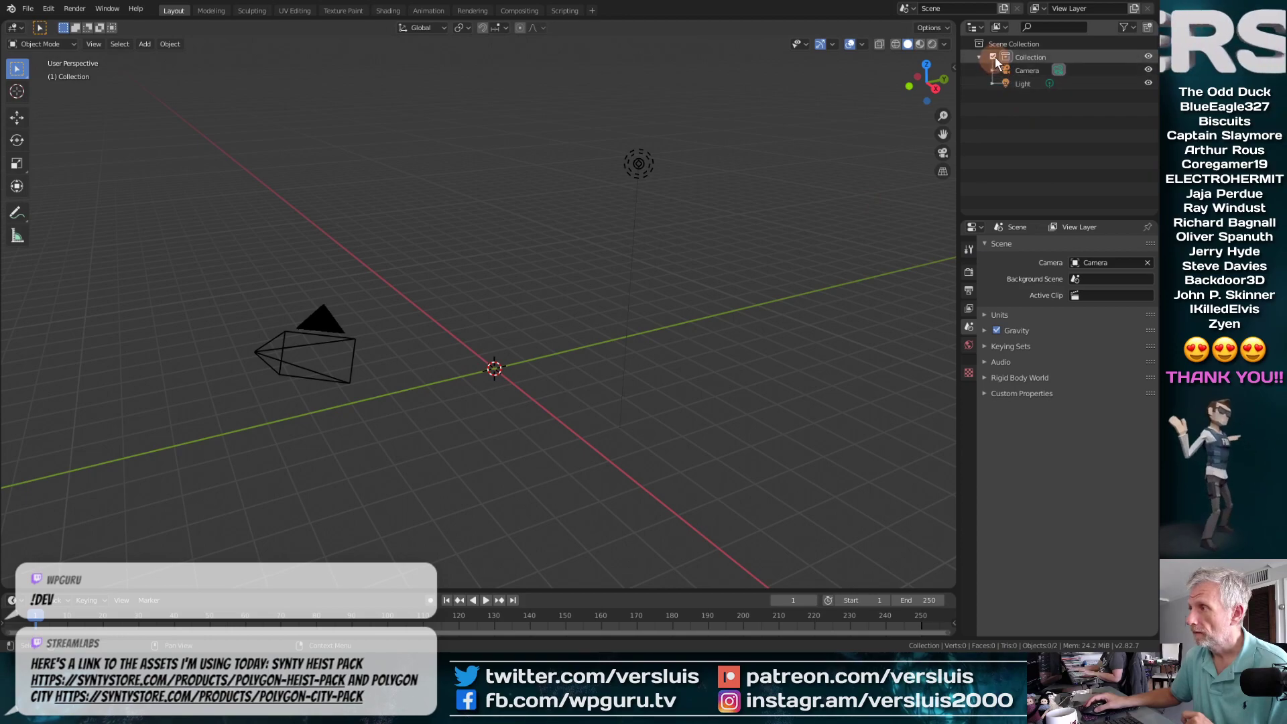
Step: Rename the collection holding the camera and light to "Tech Stuff"
left_click(1034, 58)
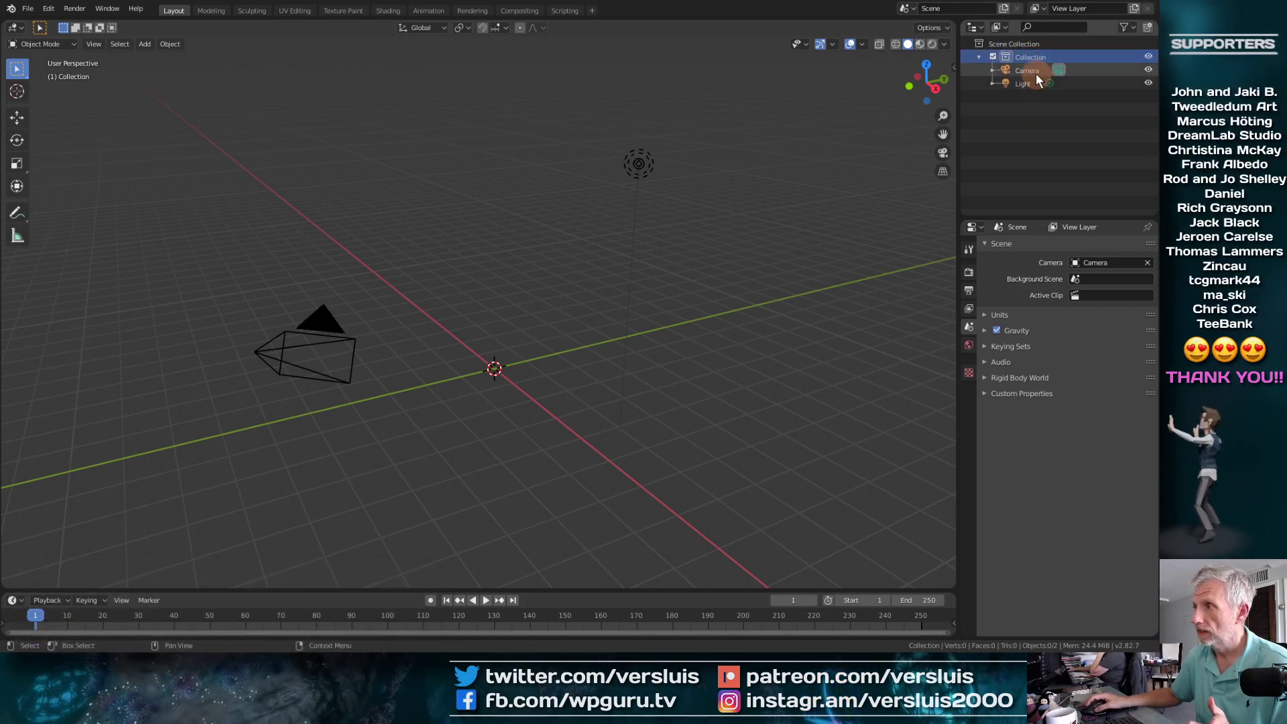
double_click(1032, 57)
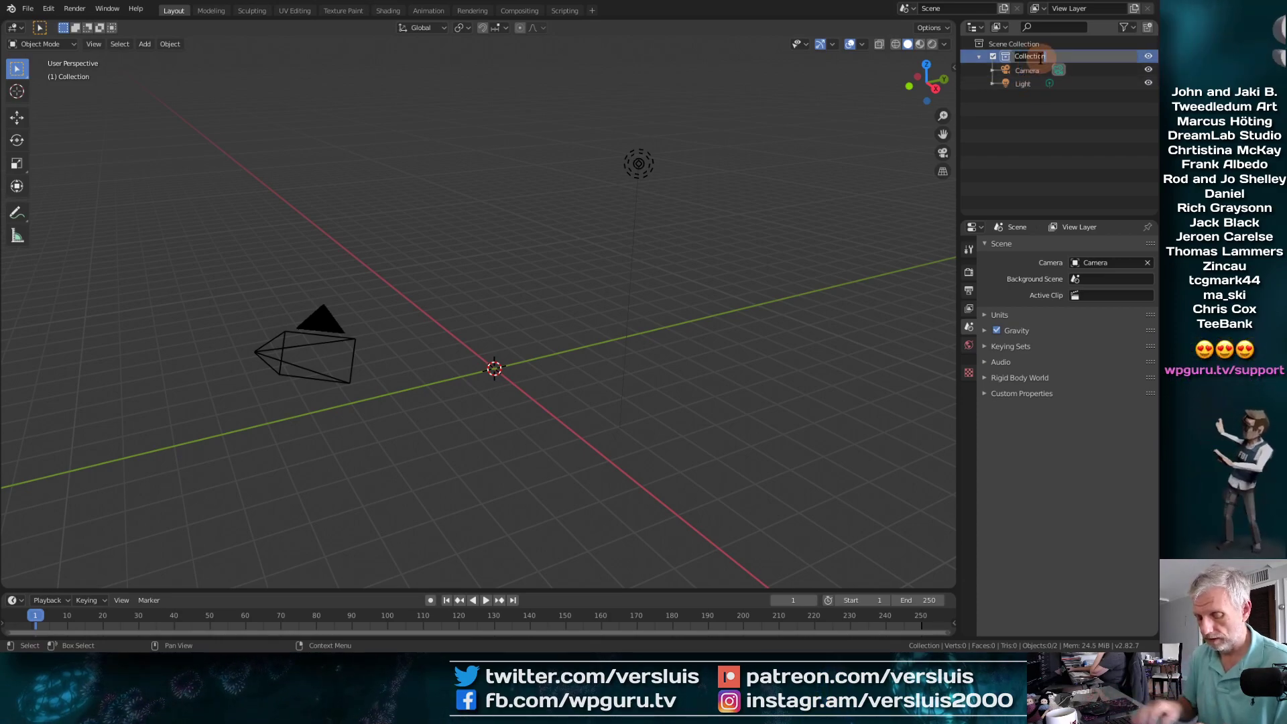
type("Tech Stuff")
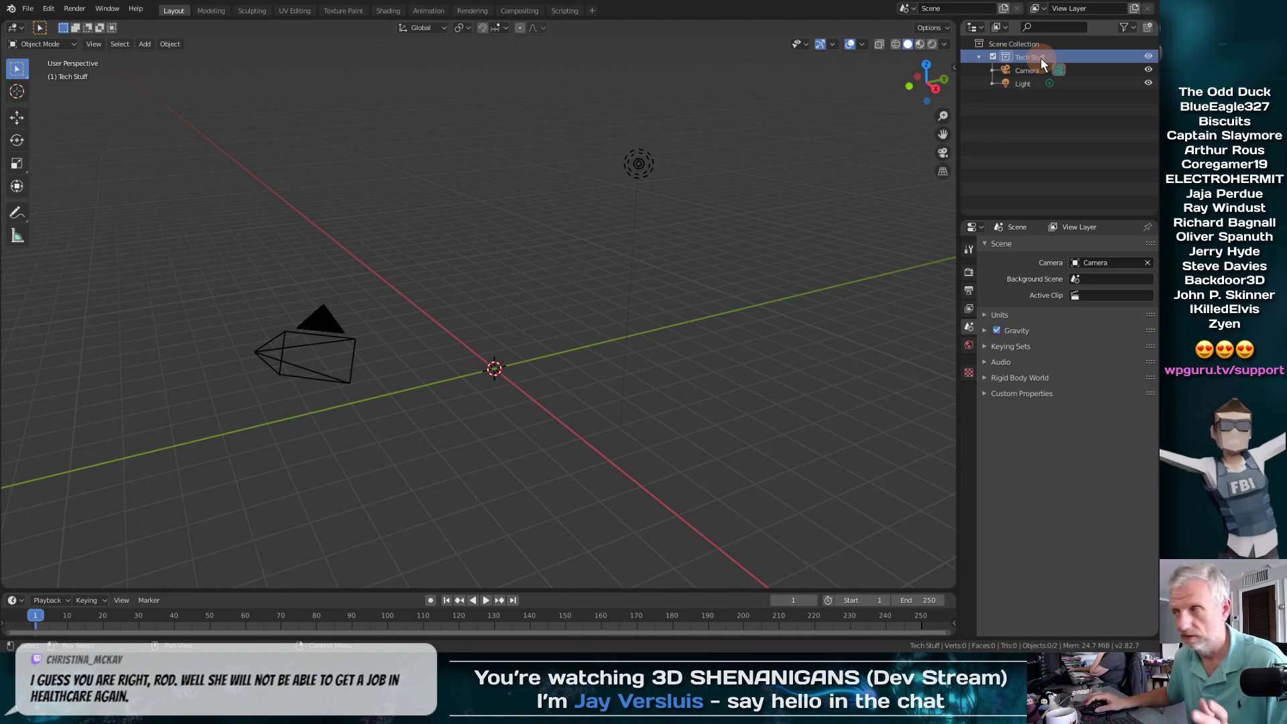
Step: Confirm the Tech Stuff collection name and collapse its hierarchy in the outliner
key("Return")
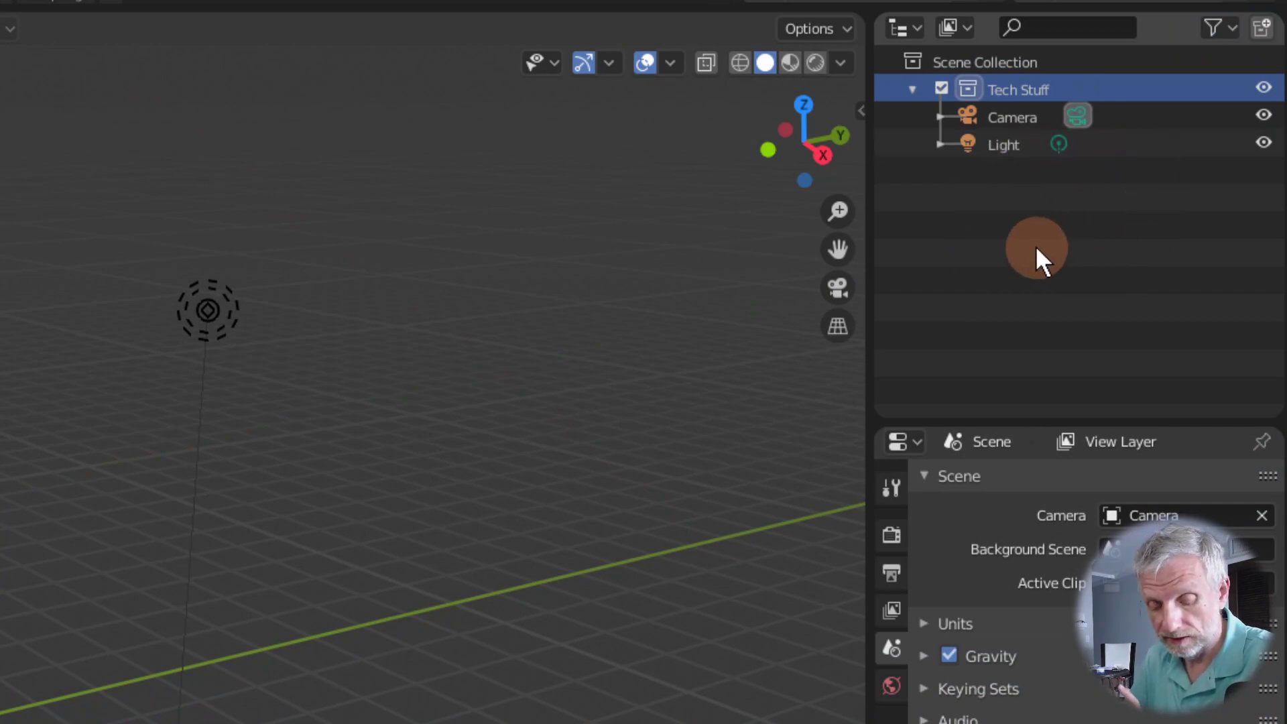
key("shift+a")
key("shift+a")
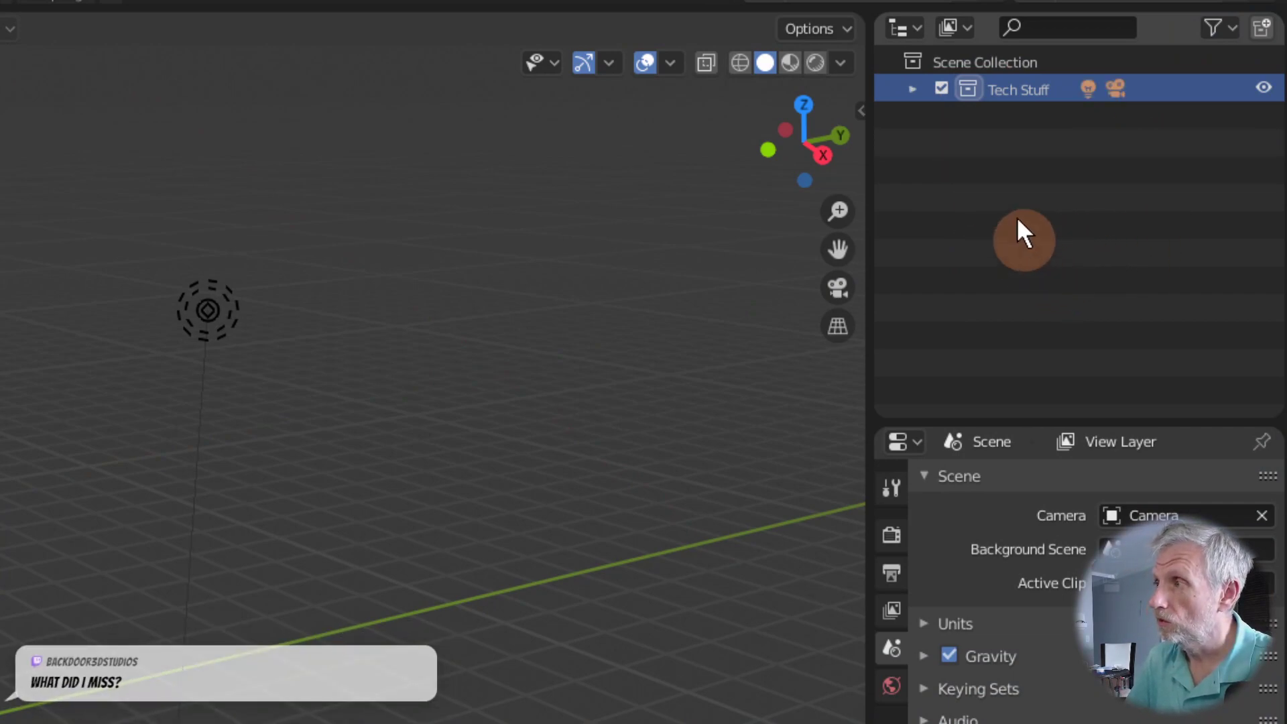
key("shift+a")
key("shift+a")
key("shift+a")
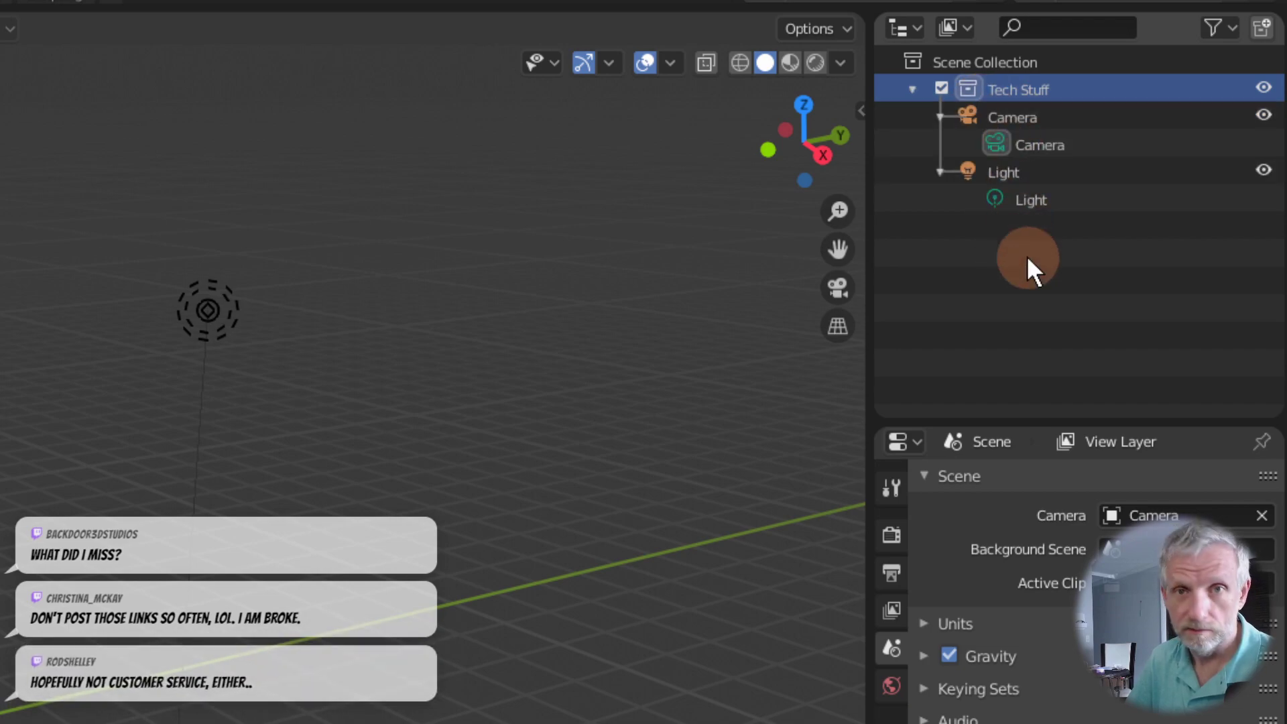
key("shift+a")
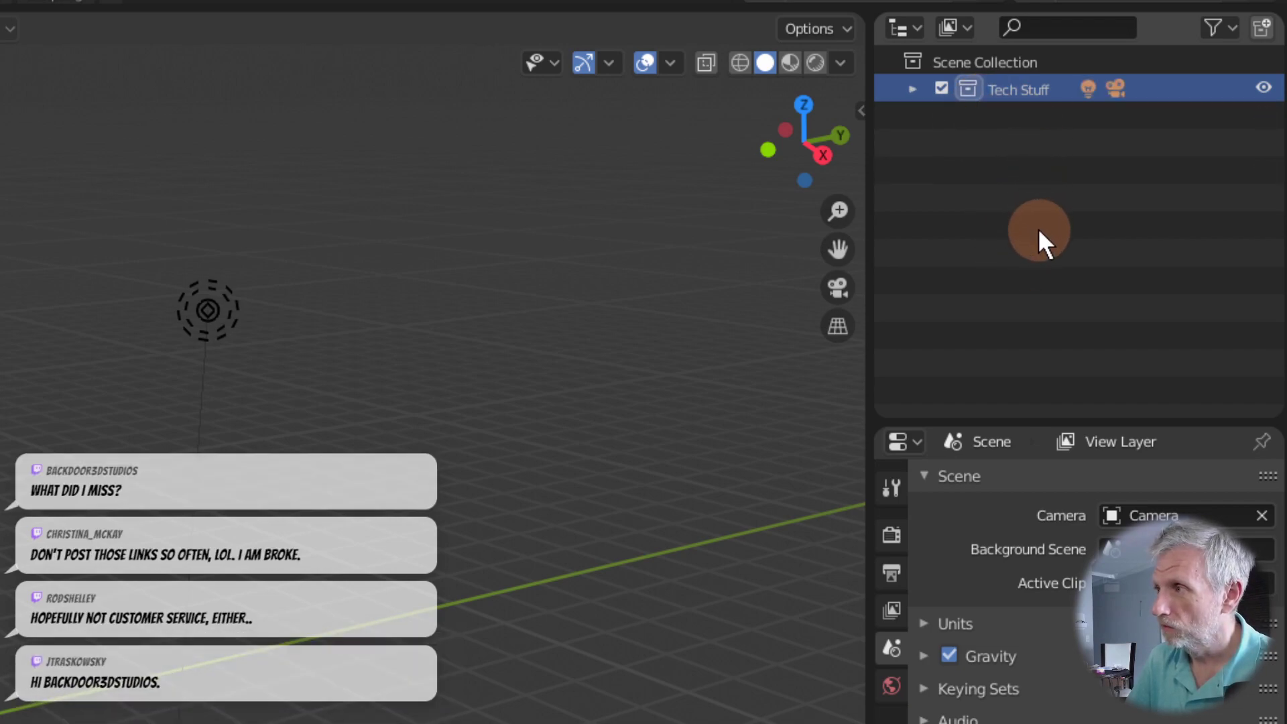
Step: Create a new collection beside Tech Stuff and name it "The Bank"
right_click(1032, 201)
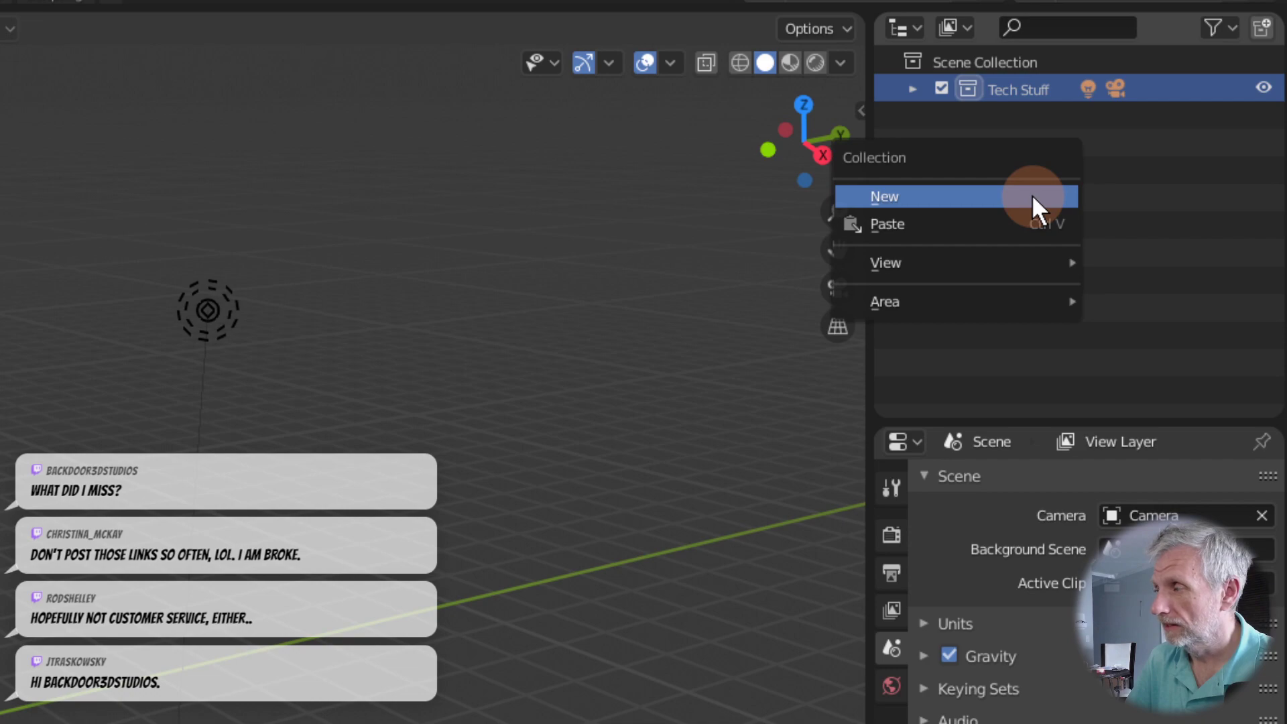
left_click(1032, 194)
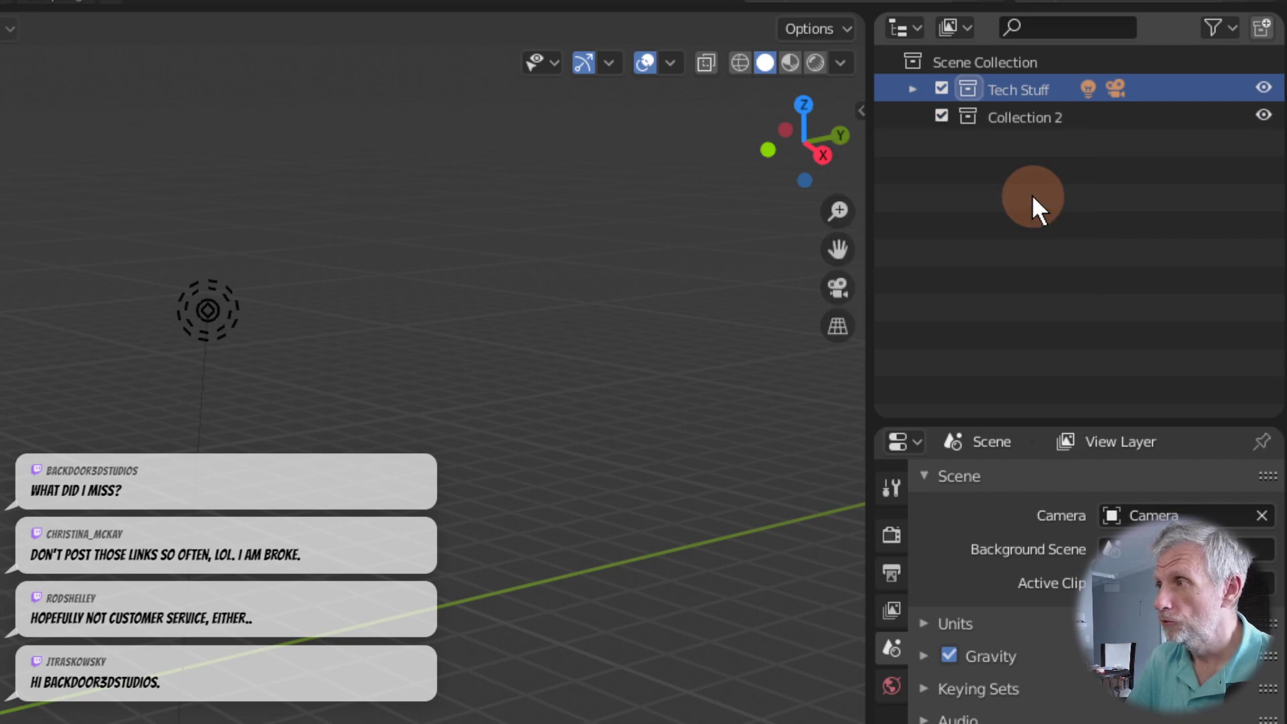
double_click(1031, 121)
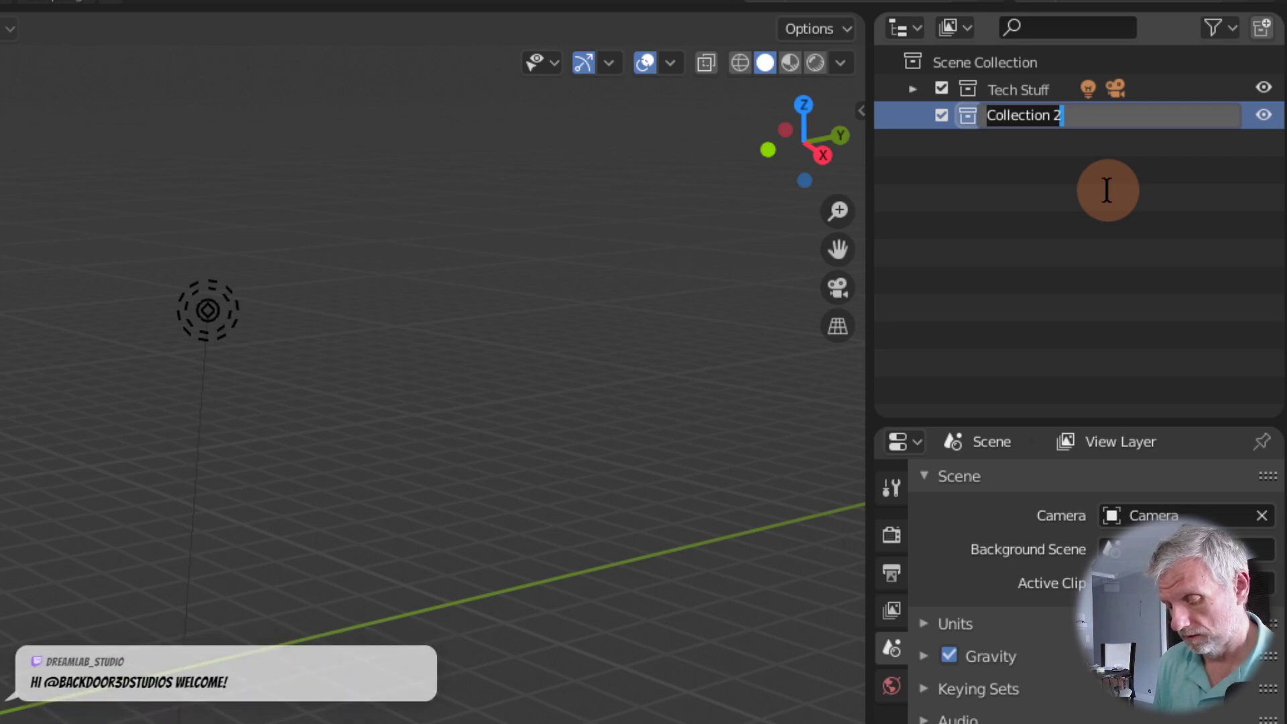
type("The Bank")
key("Return")
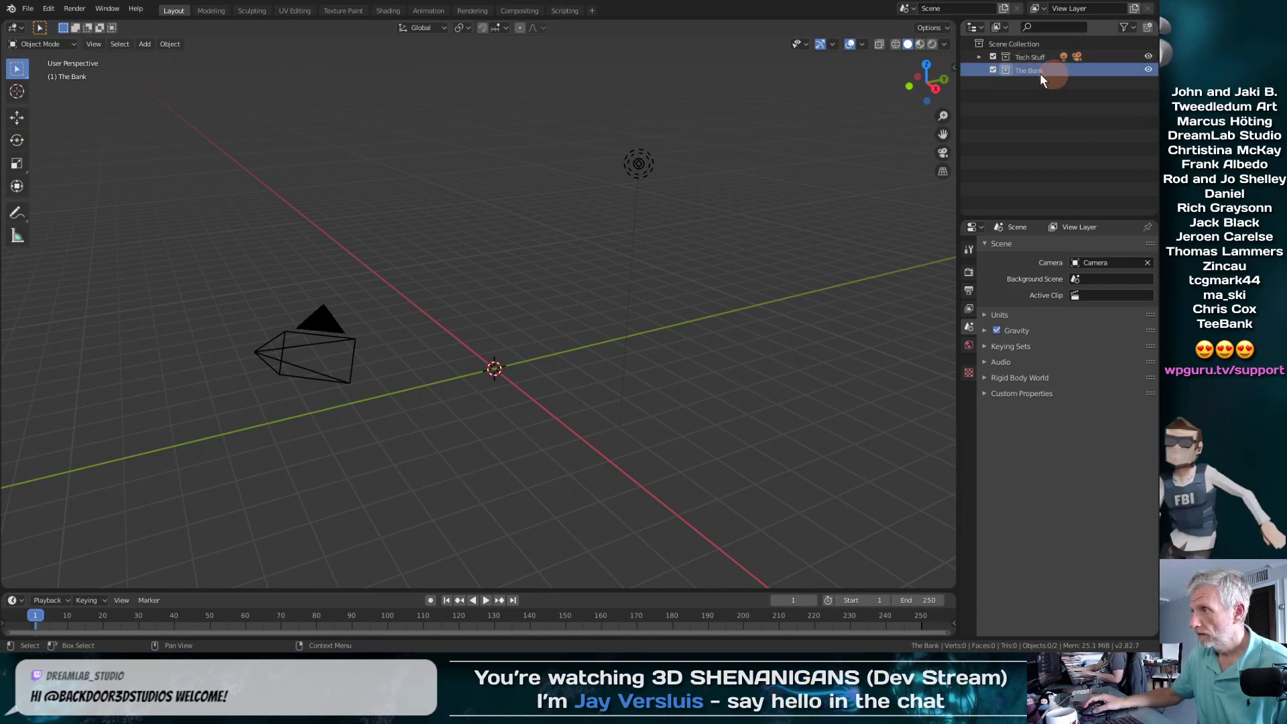
Step: Start an FBX import and reposition the file browser window over the viewport
left_click(29, 8)
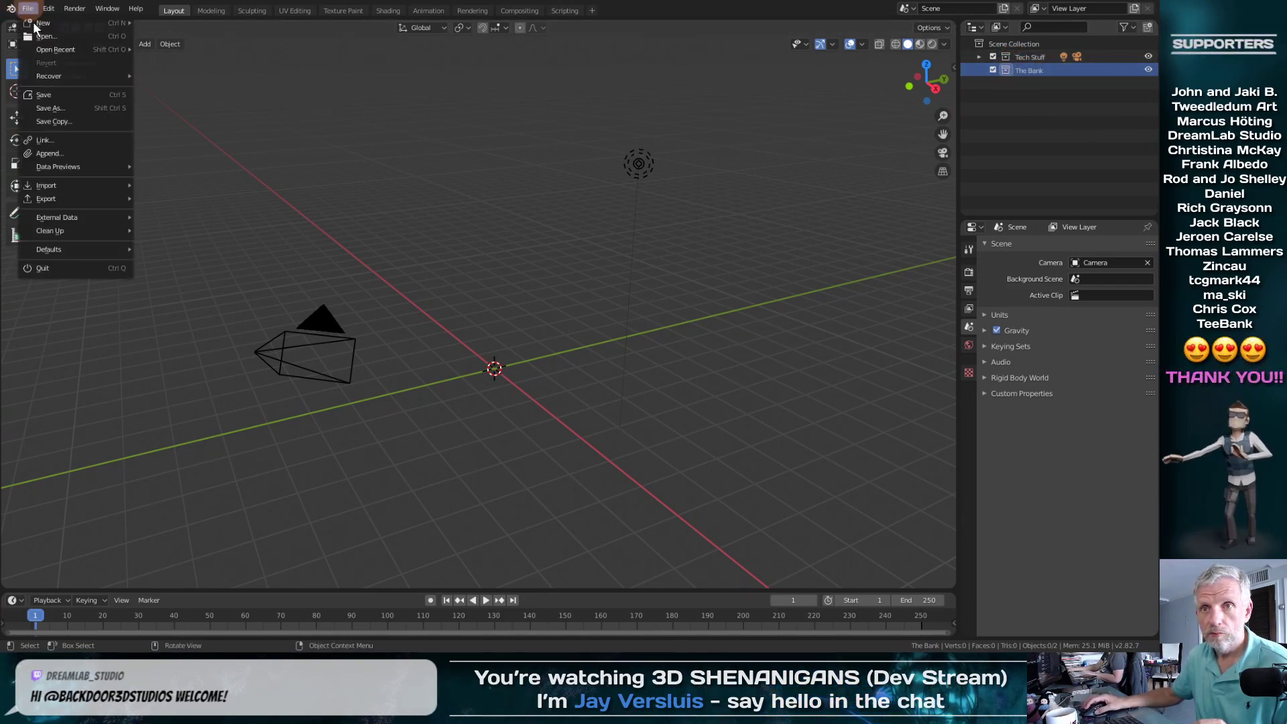
mouse_move(91, 192)
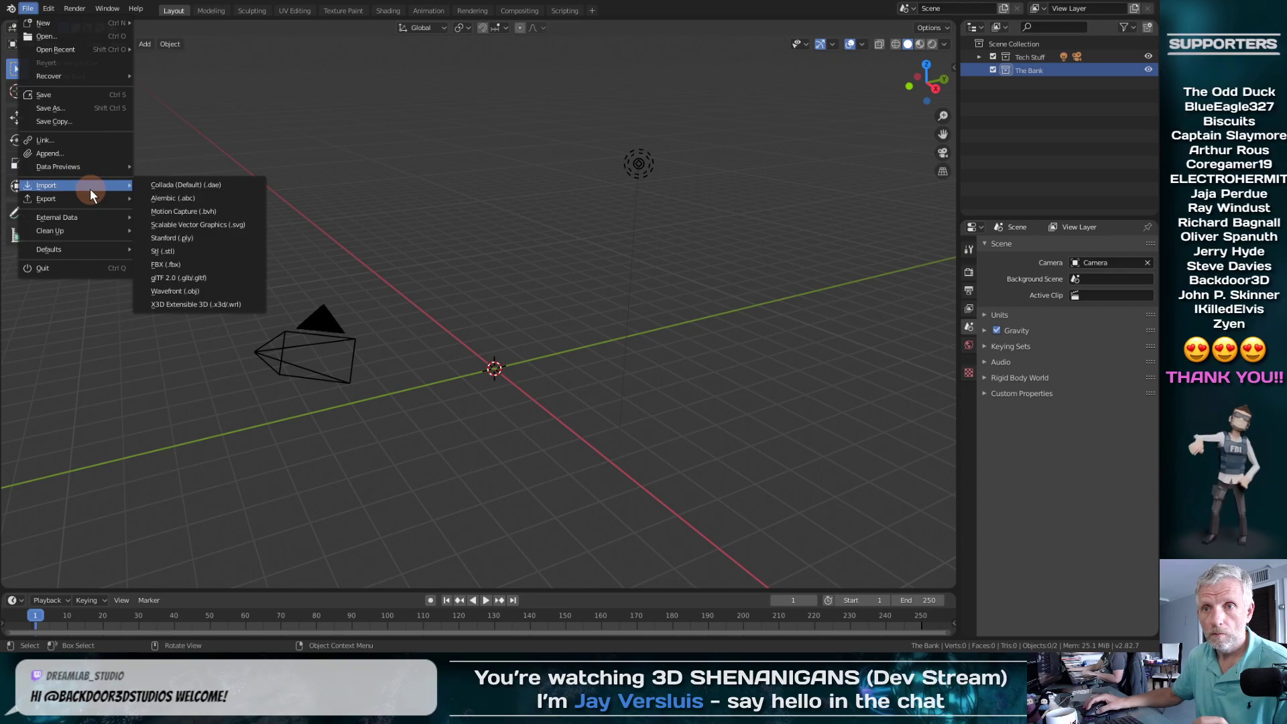
left_click(207, 264)
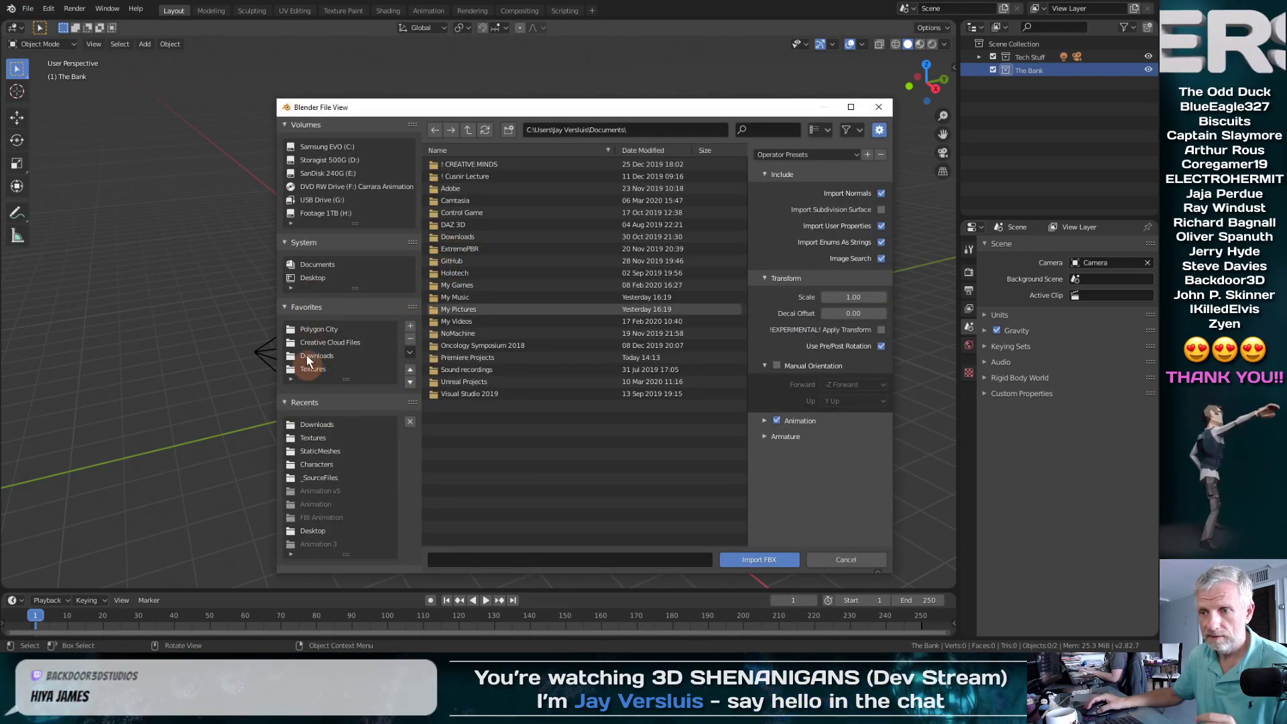
left_click_drag(417, 109, 308, 54)
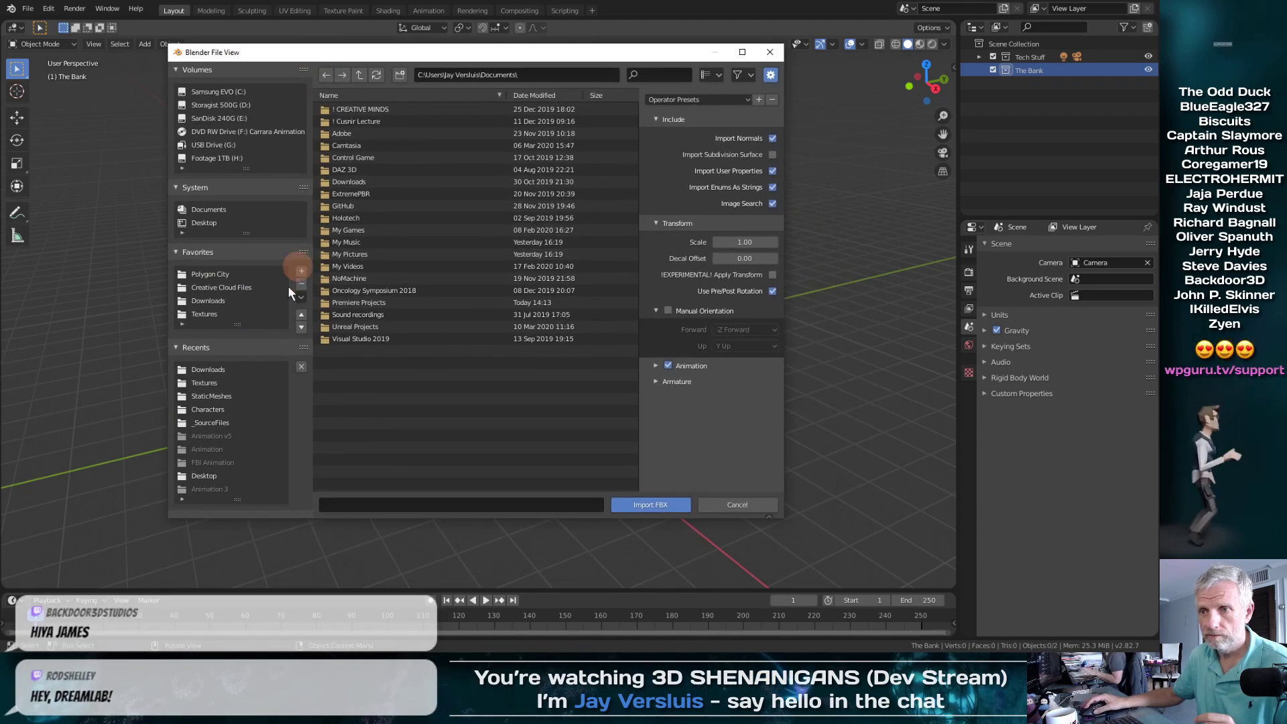
left_click(300, 271)
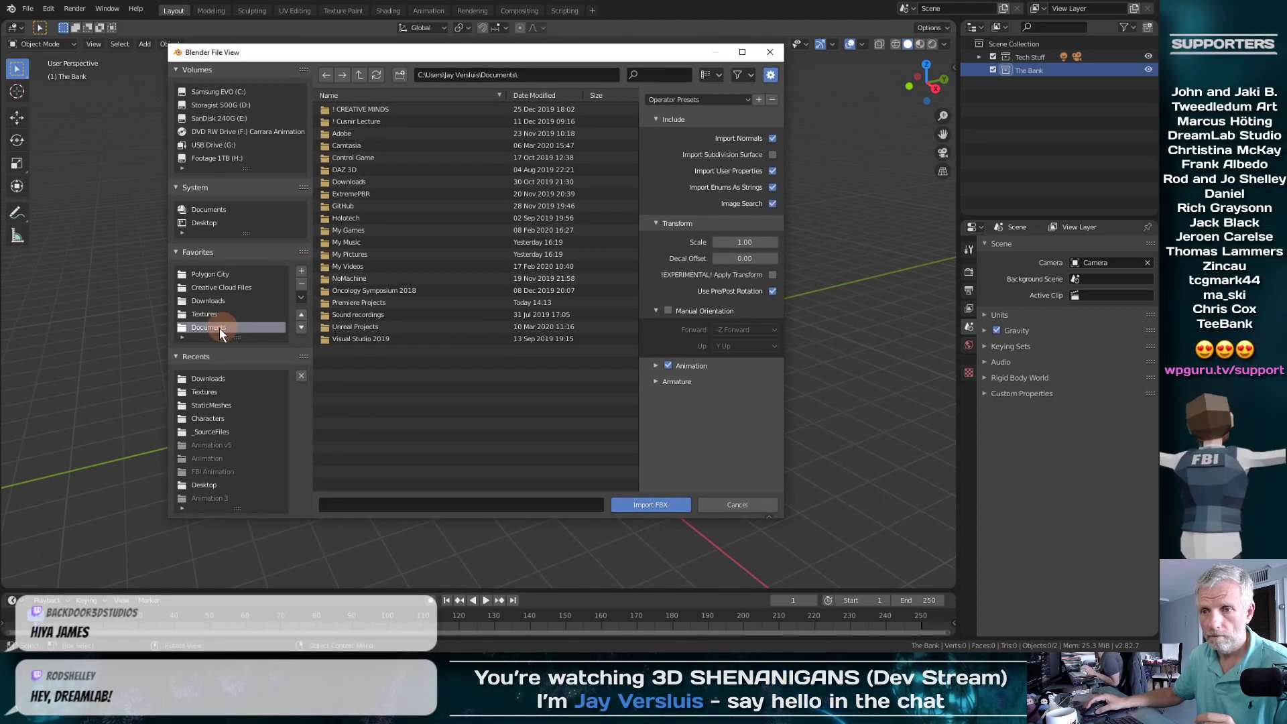
left_click(300, 287)
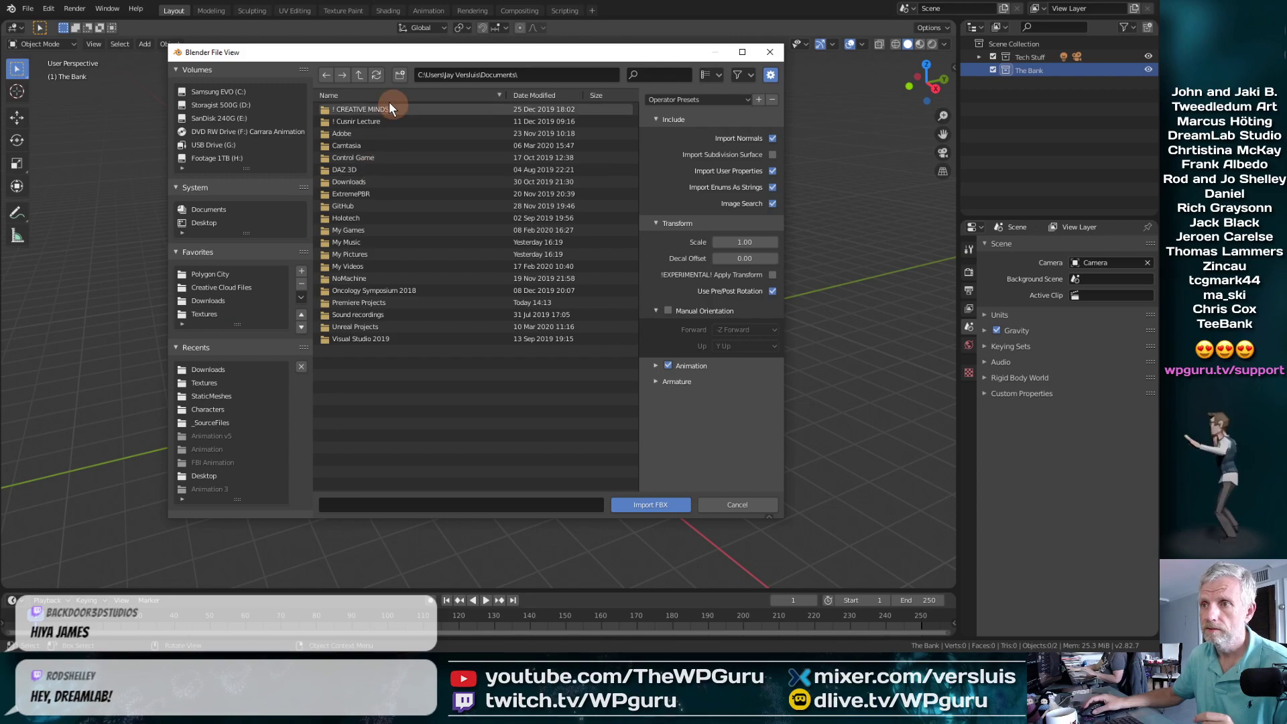
Step: Browse to the Bank Heist Animation folder inside Creative Cloud Files and its "! Blender Files" subfolder
left_click(357, 75)
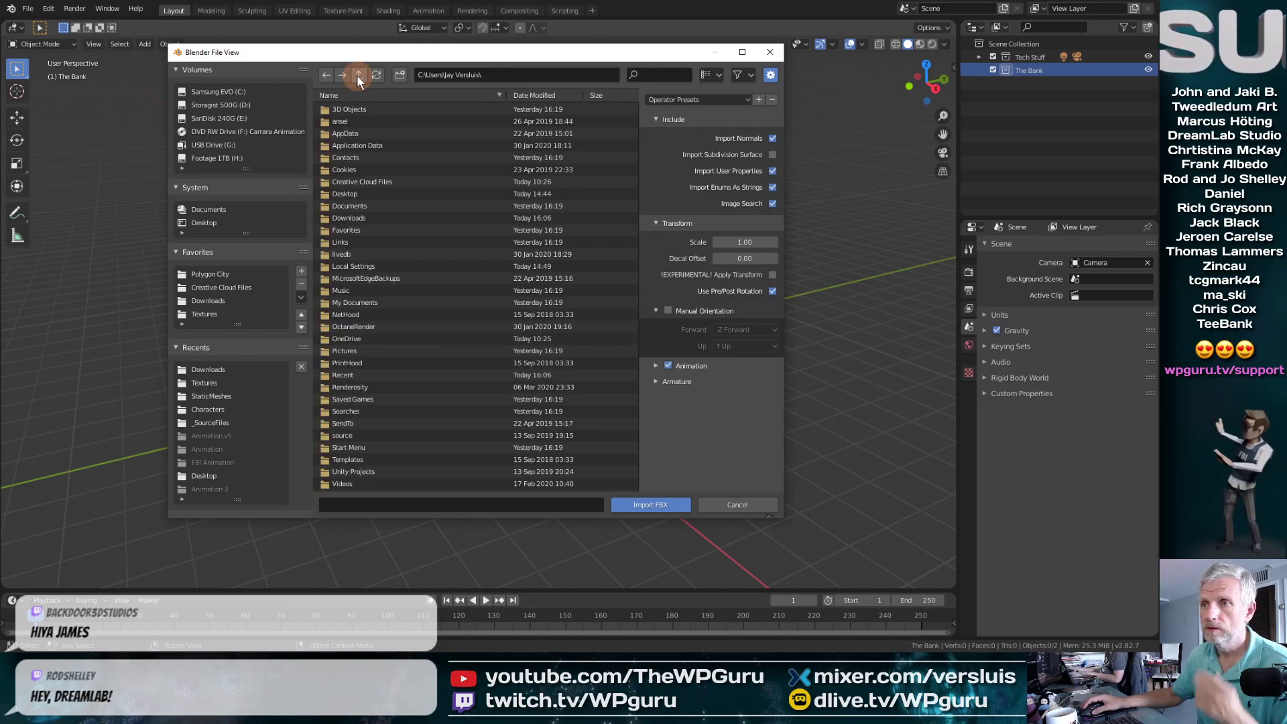
double_click(372, 181)
double_click(375, 122)
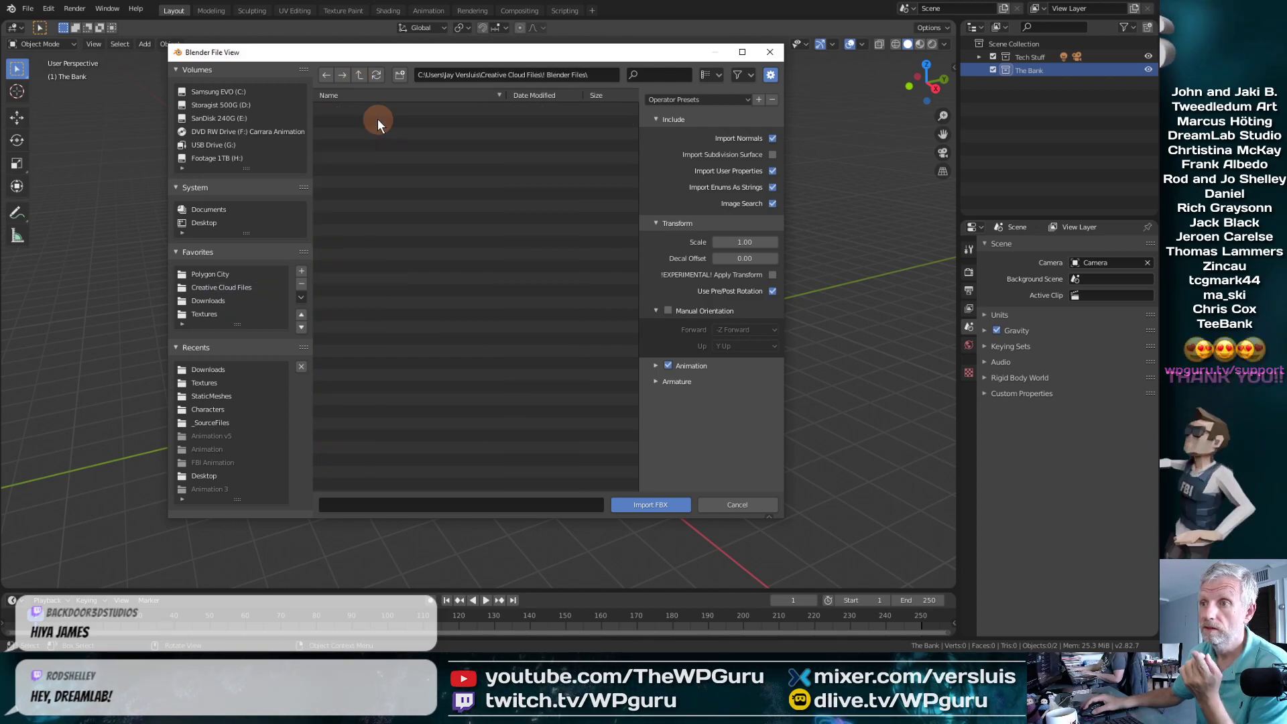
double_click(397, 134)
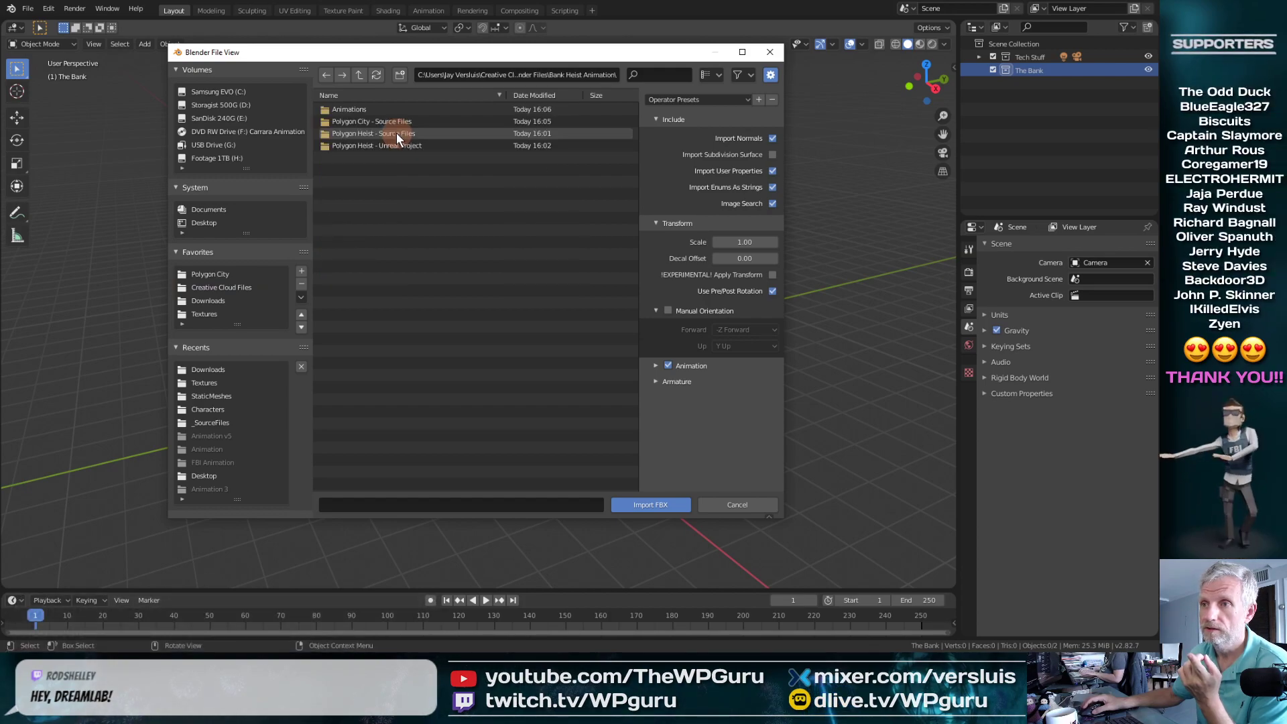
Step: Add the Bank Heist Animation folder to the favorites and make it the first entry
left_click(300, 271)
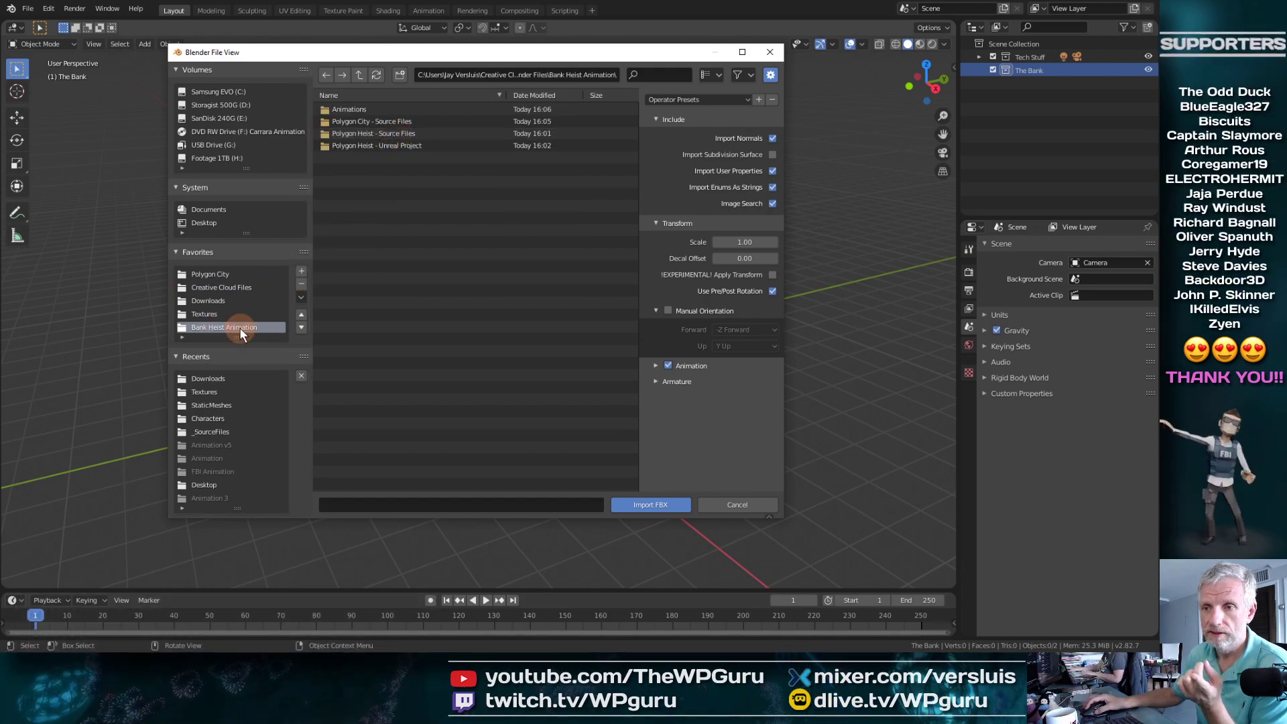
left_click(296, 311)
left_click(296, 311)
left_click(296, 312)
left_click(297, 311)
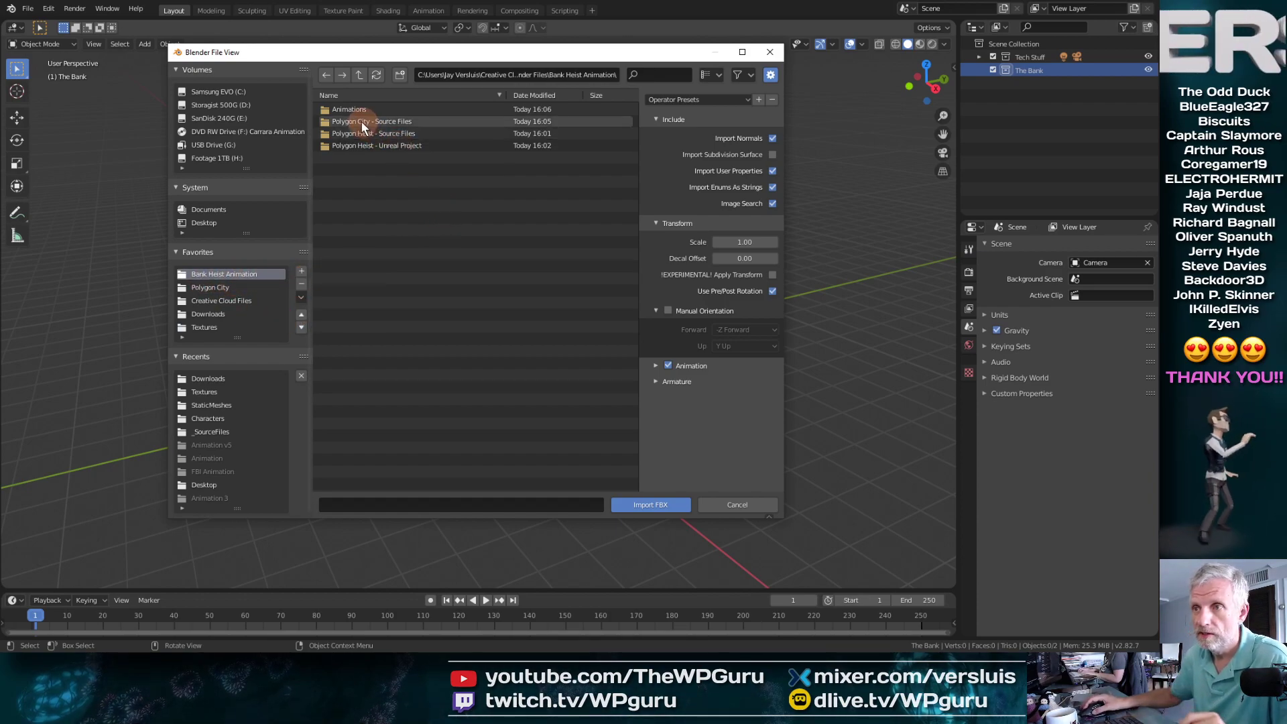
Step: Create a new folder named "Blend Files" inside the Bank Heist Animation folder
left_click(401, 146)
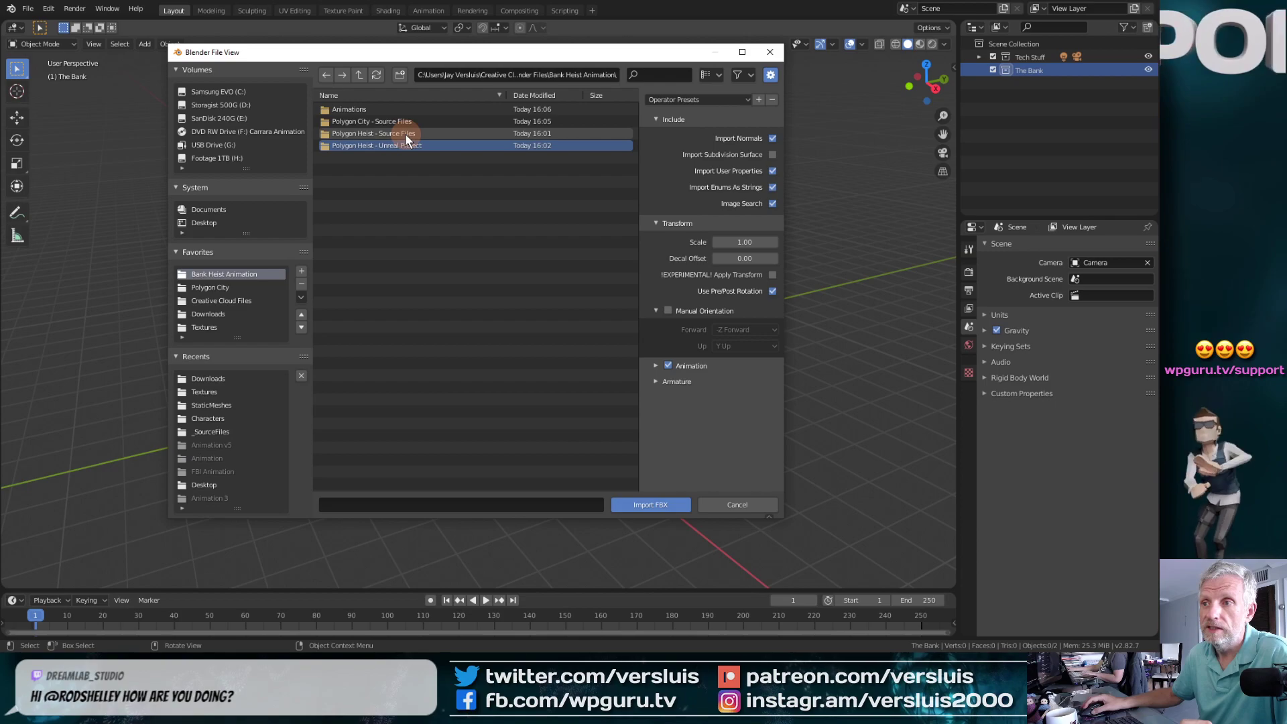
left_click(400, 74)
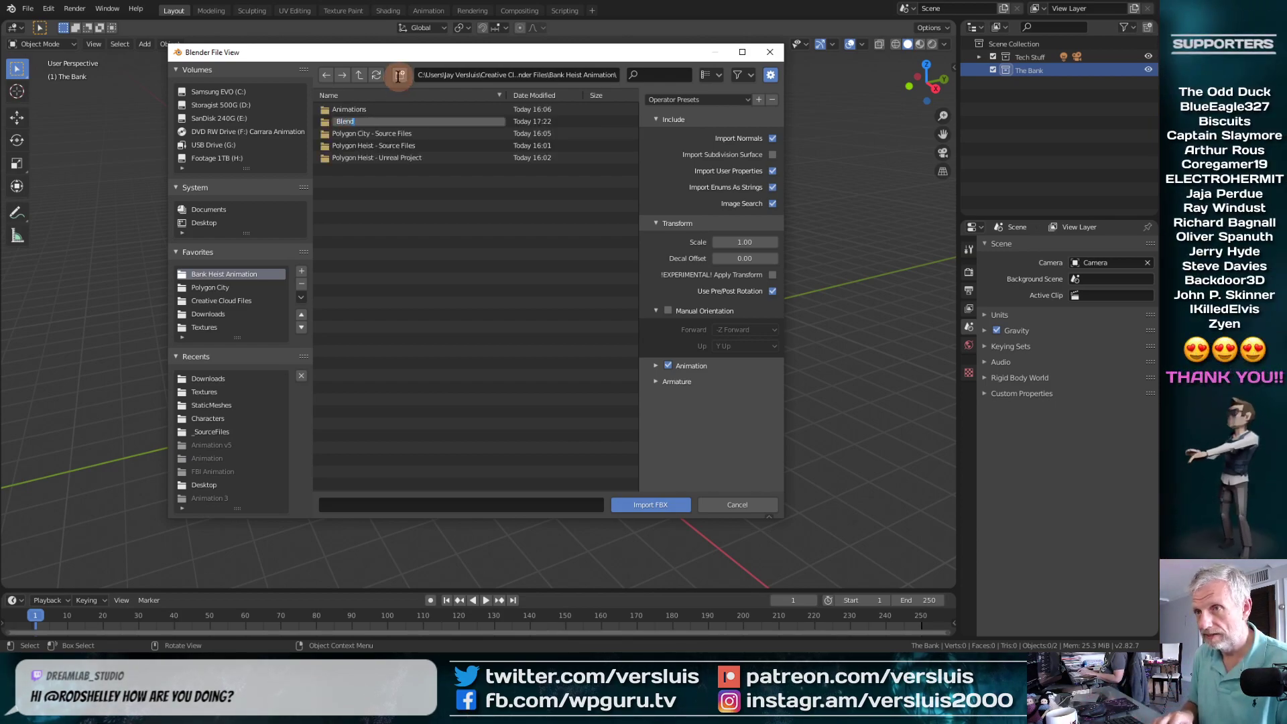
type("Blend Files")
key("Return")
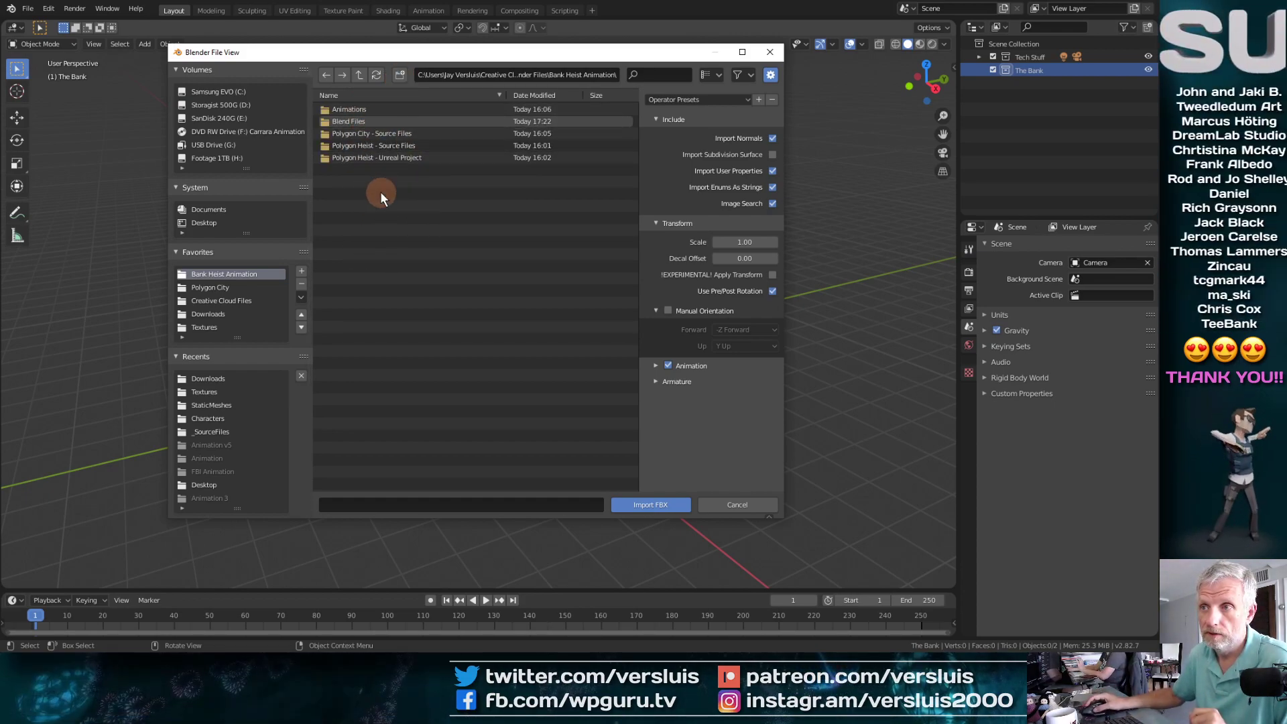
Step: Import Polygon_Heist_Demo_Scene.fbx from the Polygon Heist - Source Files folder with animation import turned off
left_click(356, 143)
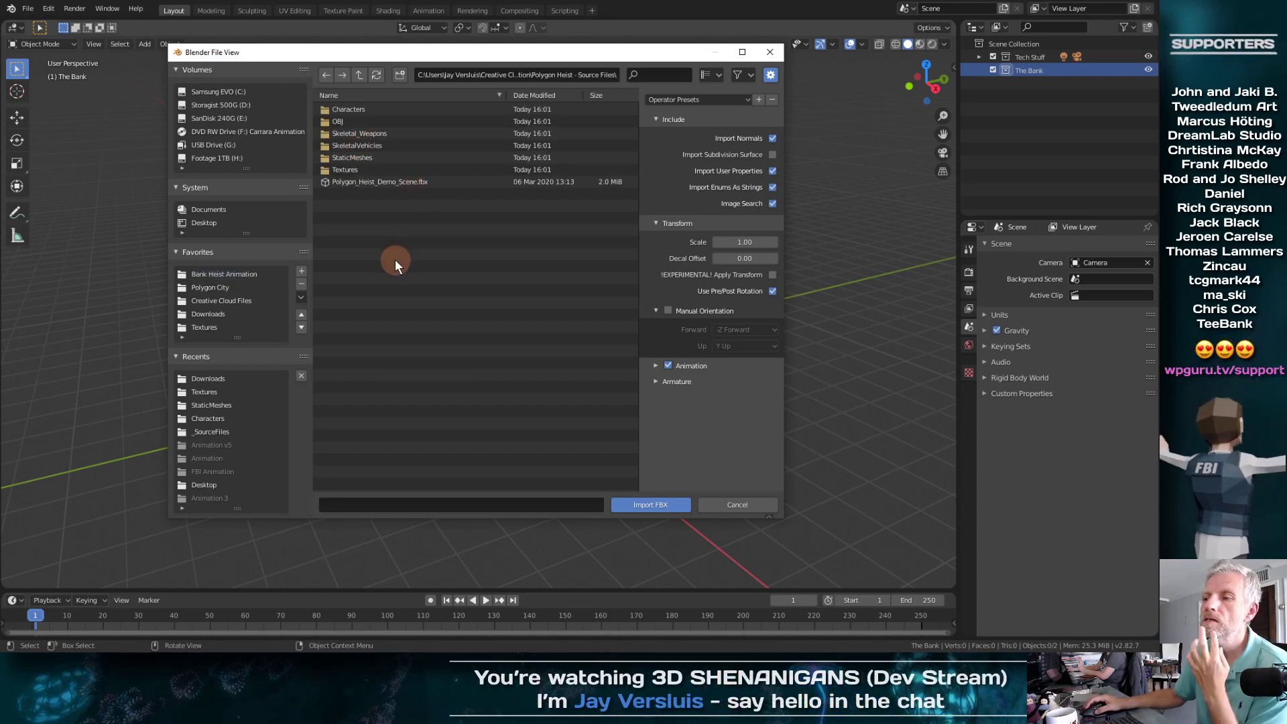
left_click(367, 184)
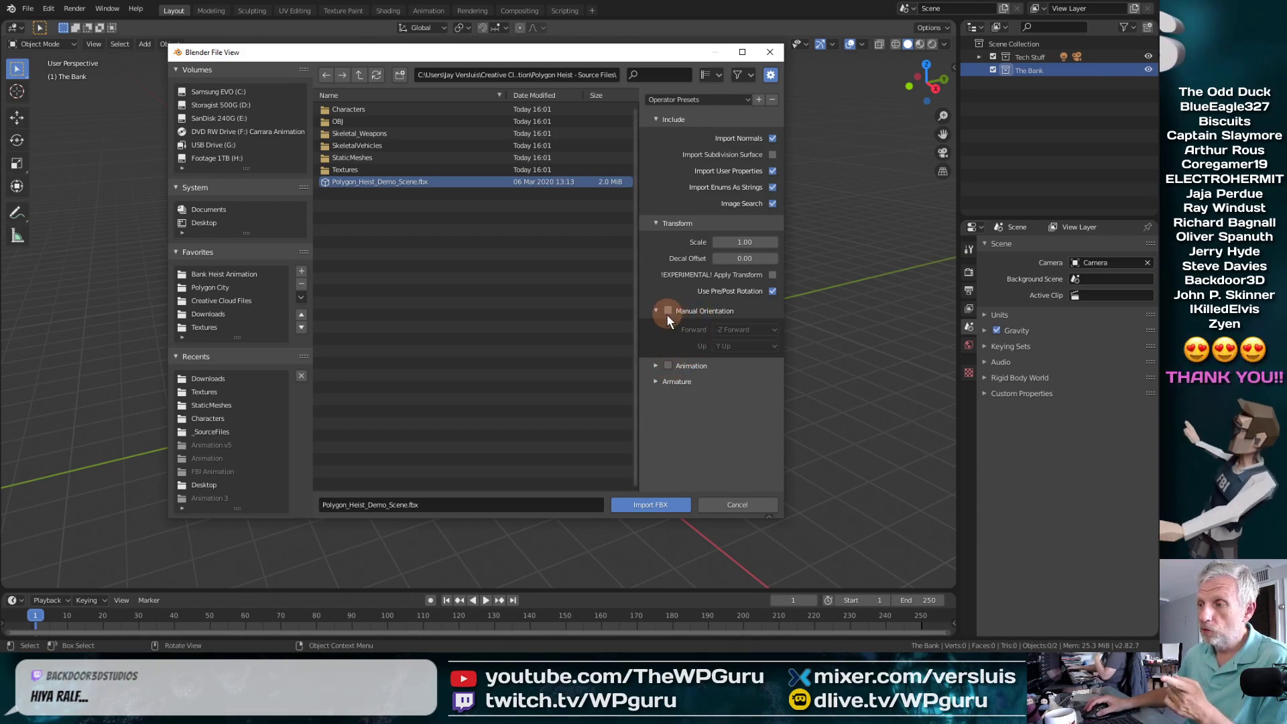
left_click(658, 382)
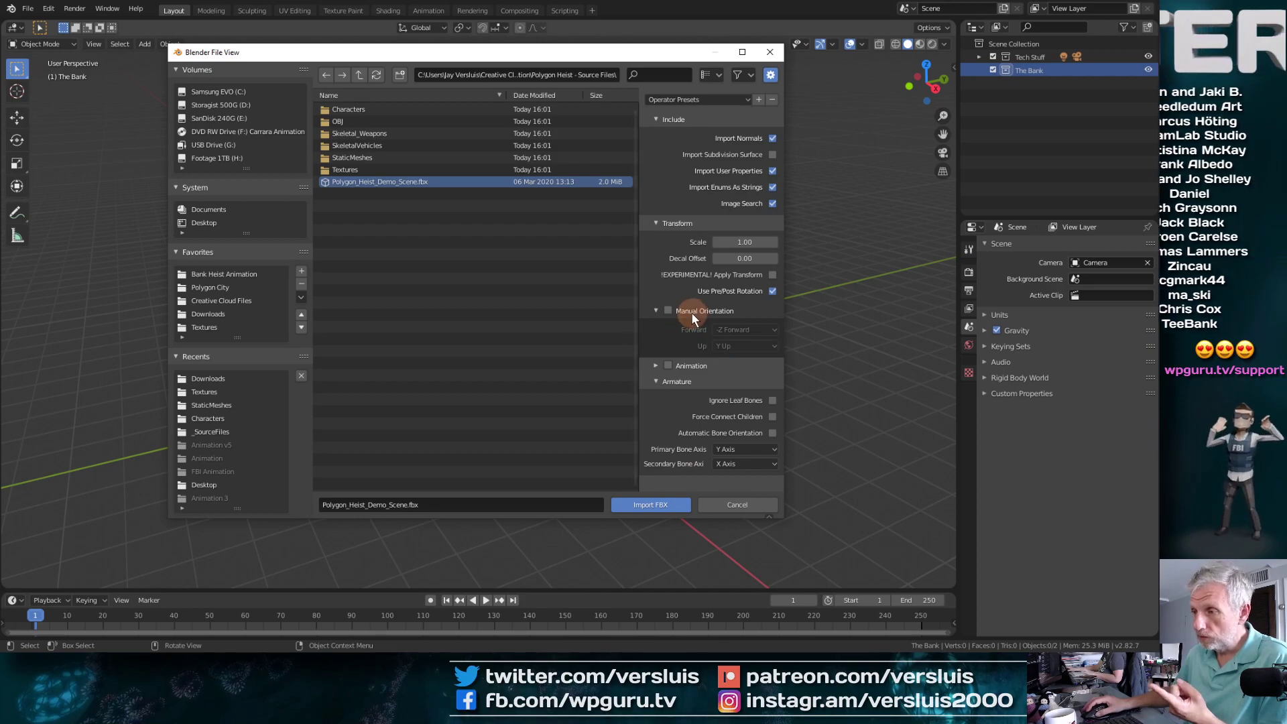
left_click(659, 506)
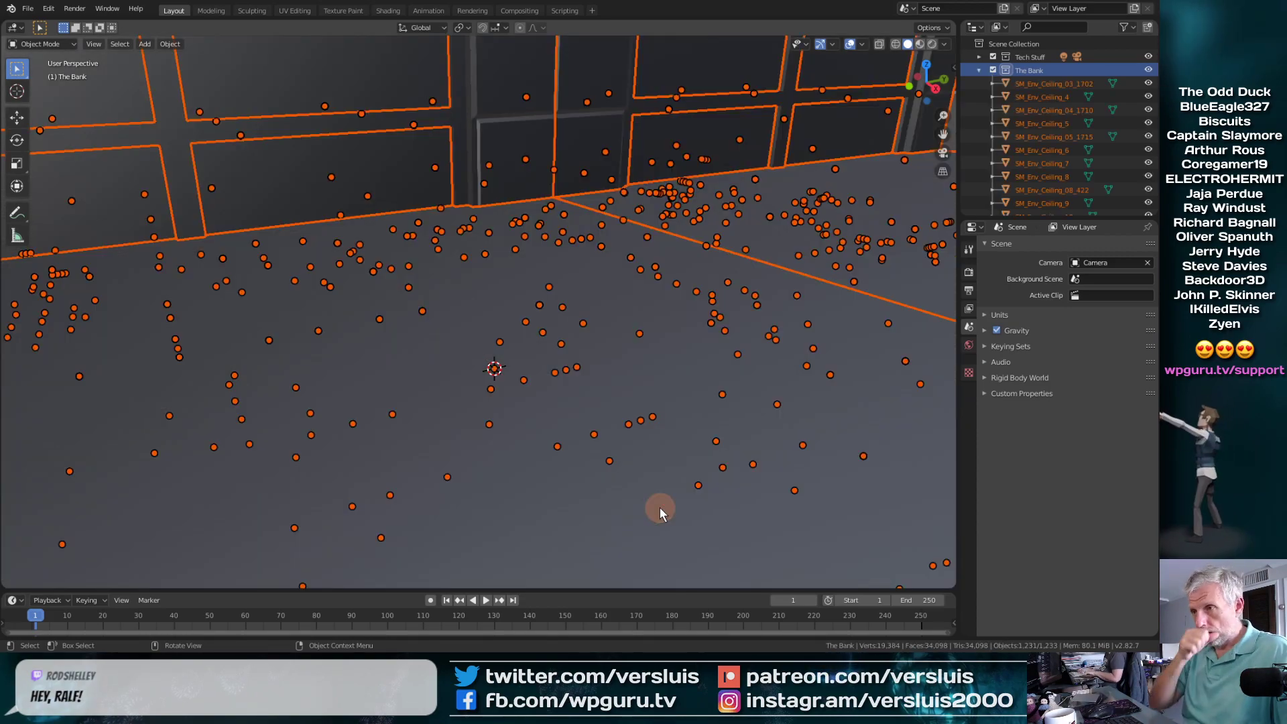
Step: Collapse The Bank collection in the outliner and deselect all the imported bank objects
key("Home")
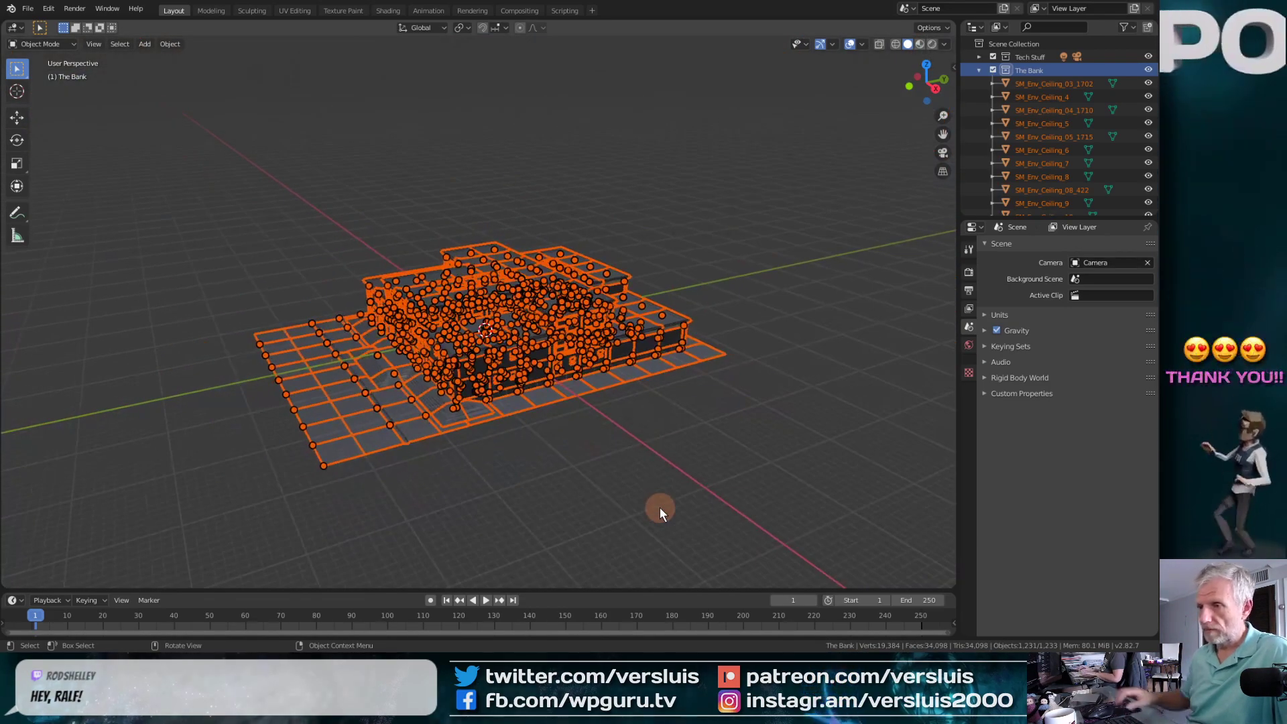
middle_click_drag(496, 380, 569, 353)
scroll(622, 351, "up", 5)
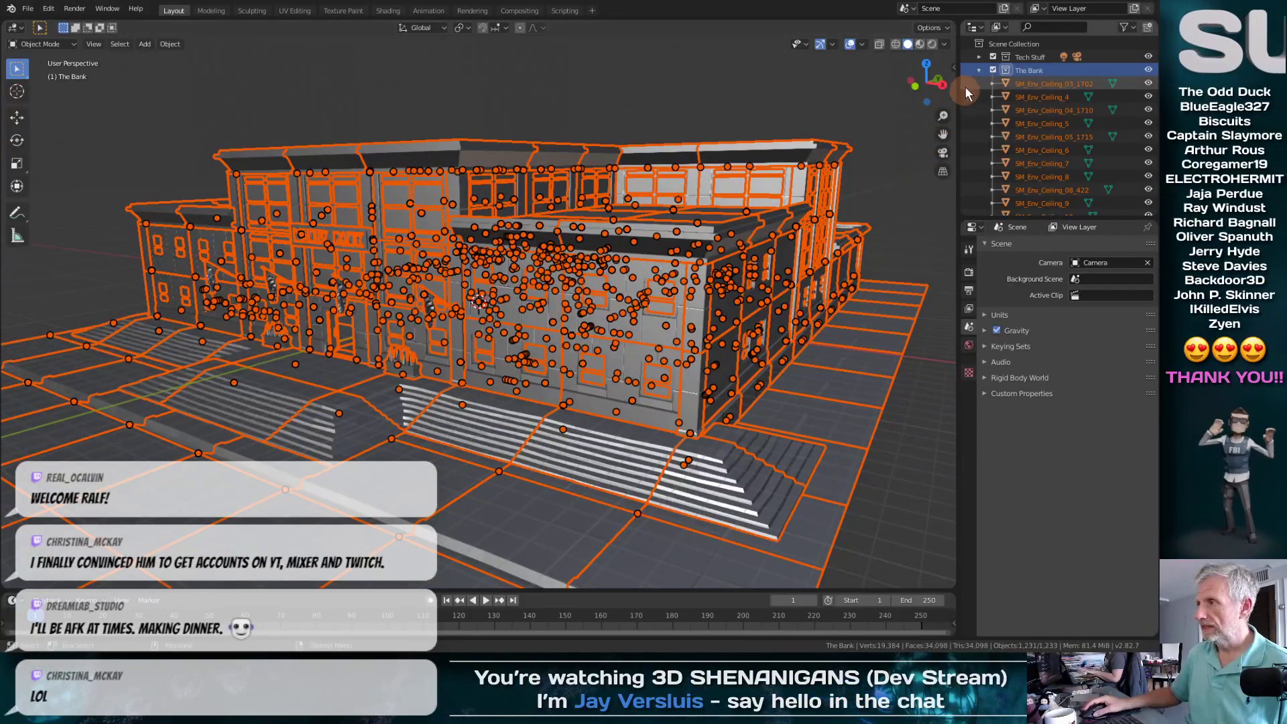
left_click(980, 69)
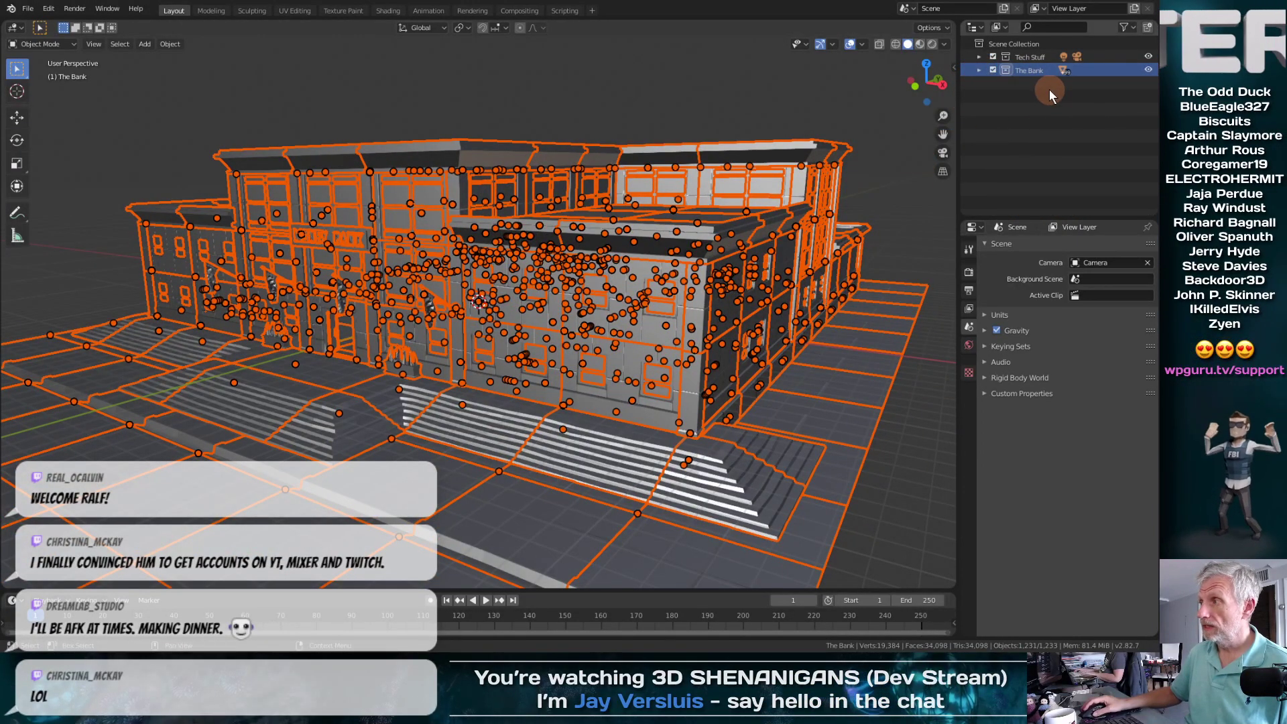
left_click(979, 69)
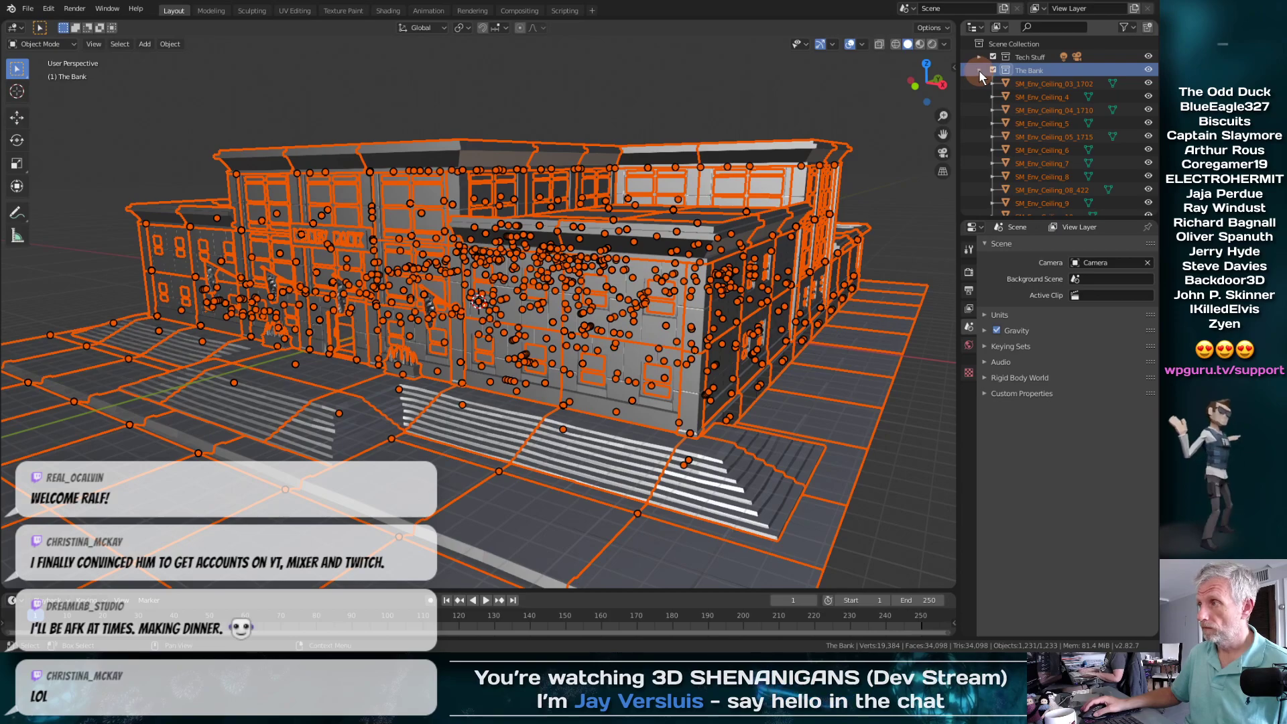
left_click(979, 70)
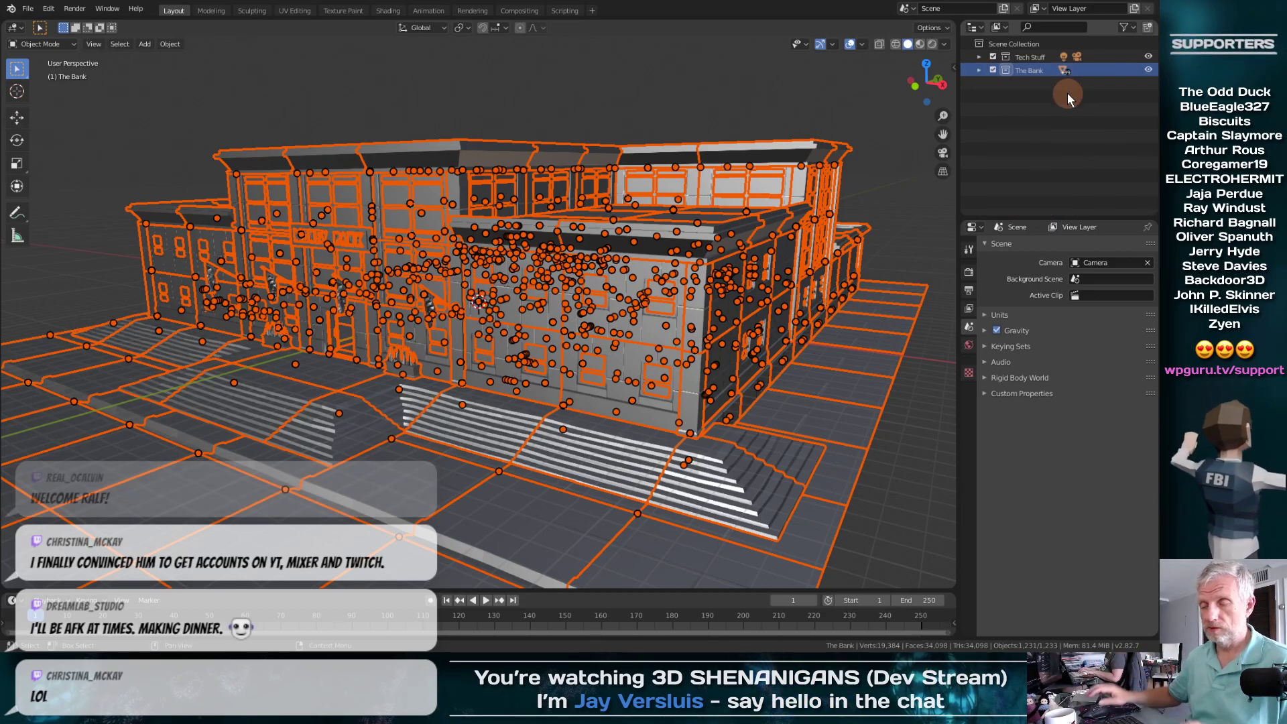
key("alt+a")
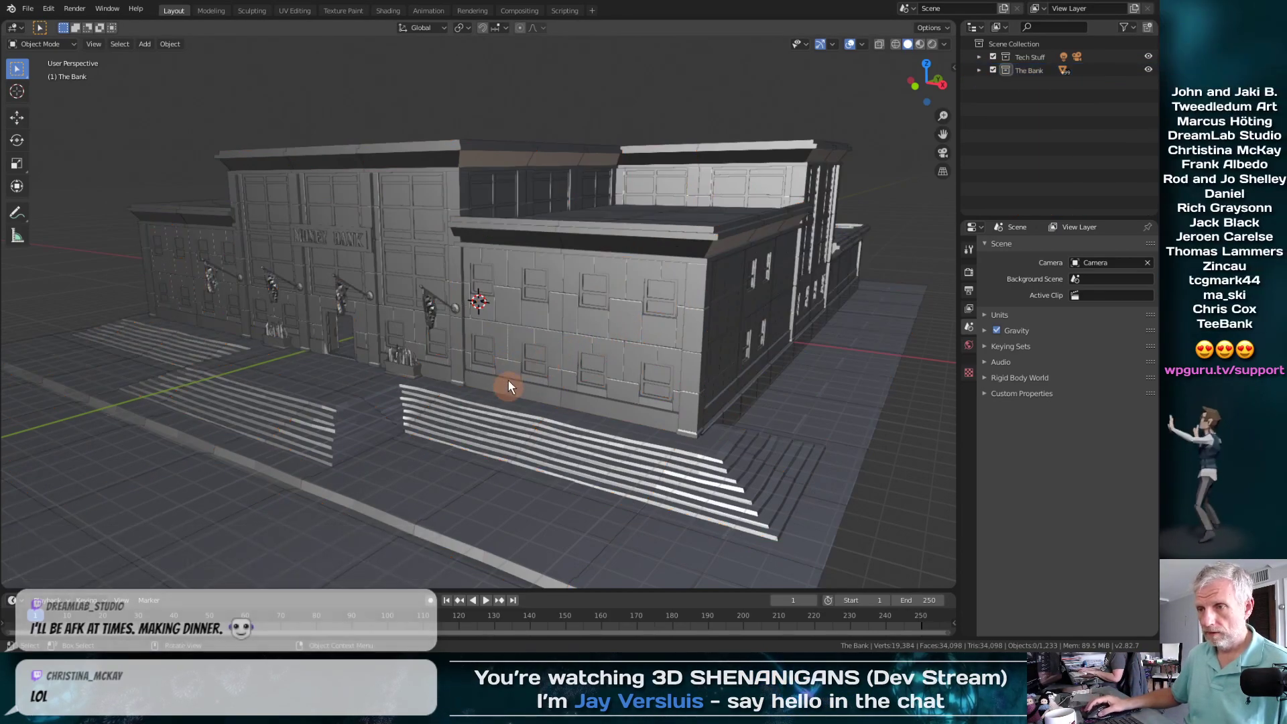
Step: Switch the viewport to Material Preview shading and inspect the textured front entrance of the bank
middle_click_drag(508, 380, 523, 353)
scroll(537, 351, "up", 3)
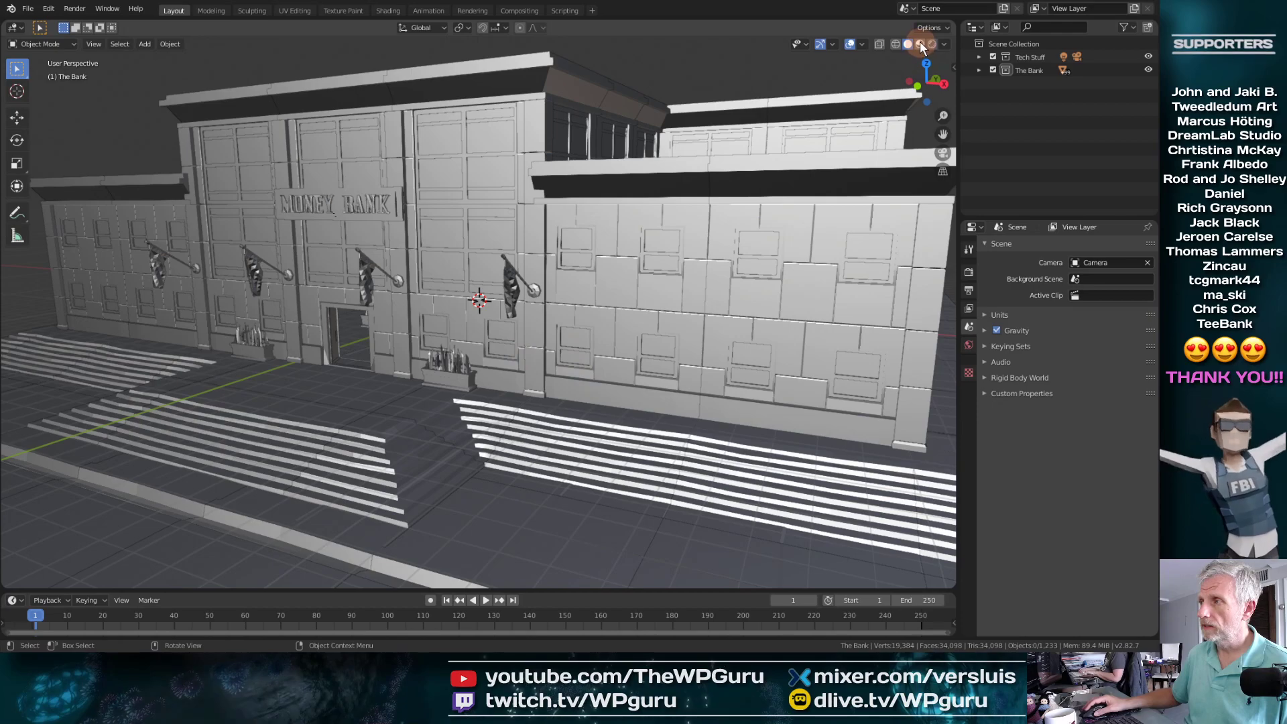
key("z")
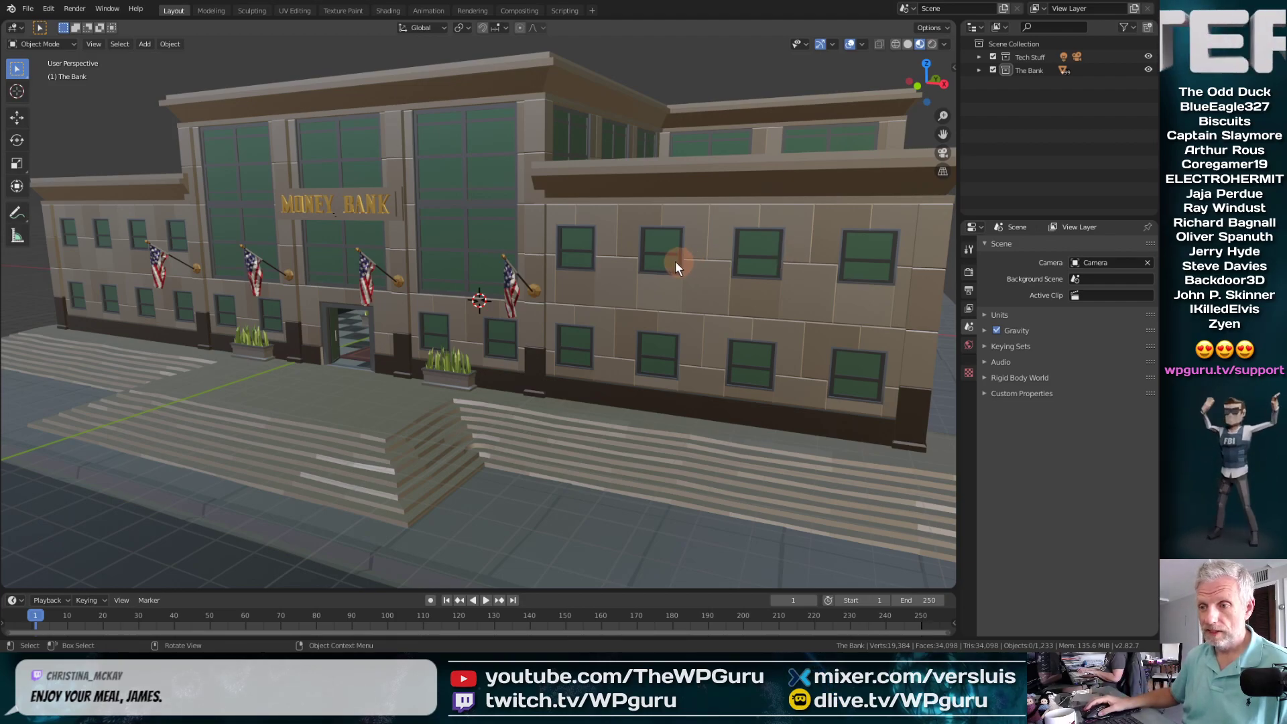
mouse_move(674, 260)
middle_mouse_down()
mouse_move(713, 291)
mouse_move(679, 290)
mouse_move(690, 276)
middle_mouse_up()
scroll(690, 276, "down", 5)
scroll(691, 277, "up", 8)
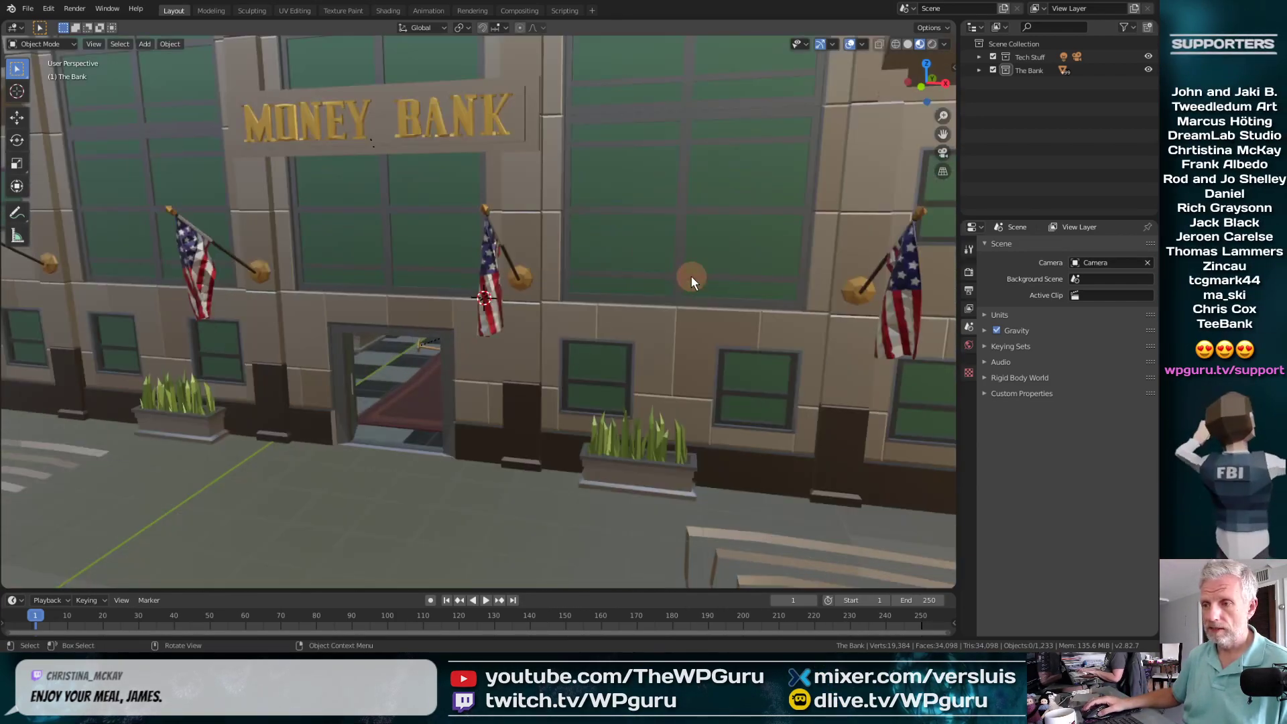
Step: Move inside the bank lobby, switch the viewport to Rendered shading, and select the point light above the floor
scroll(690, 276, "up", 6)
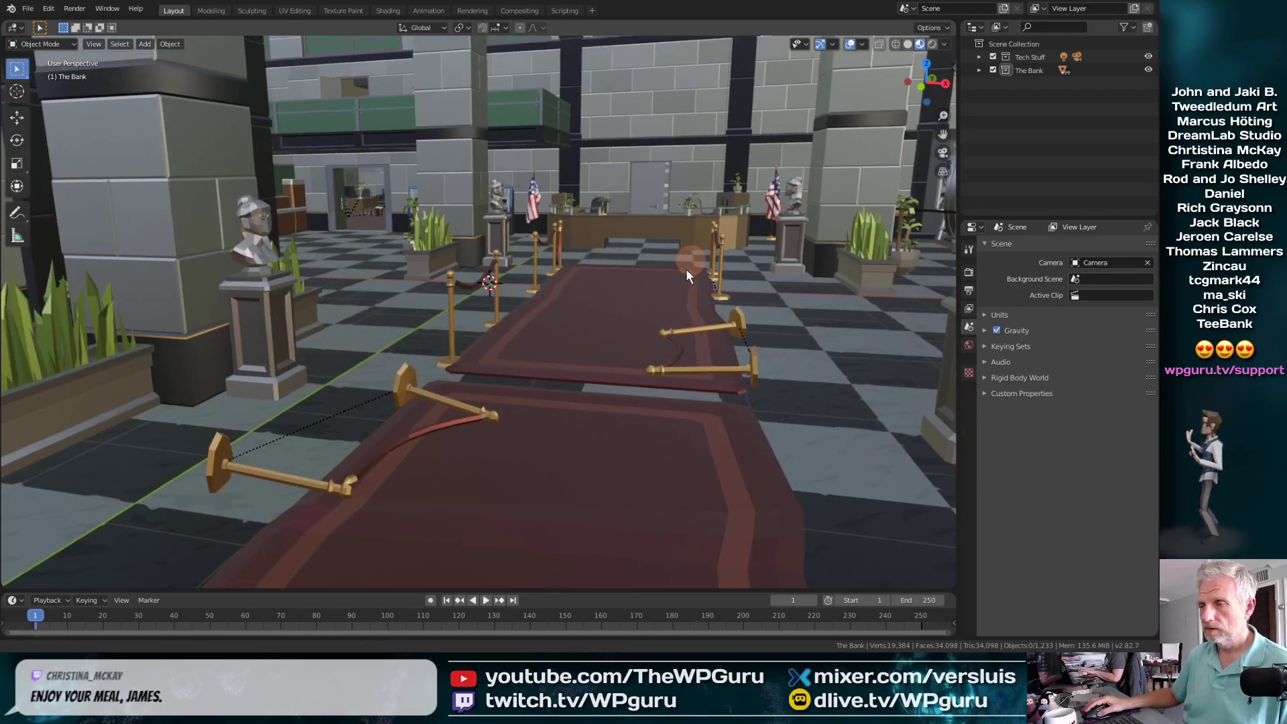
middle_click_drag(685, 268, 541, 441)
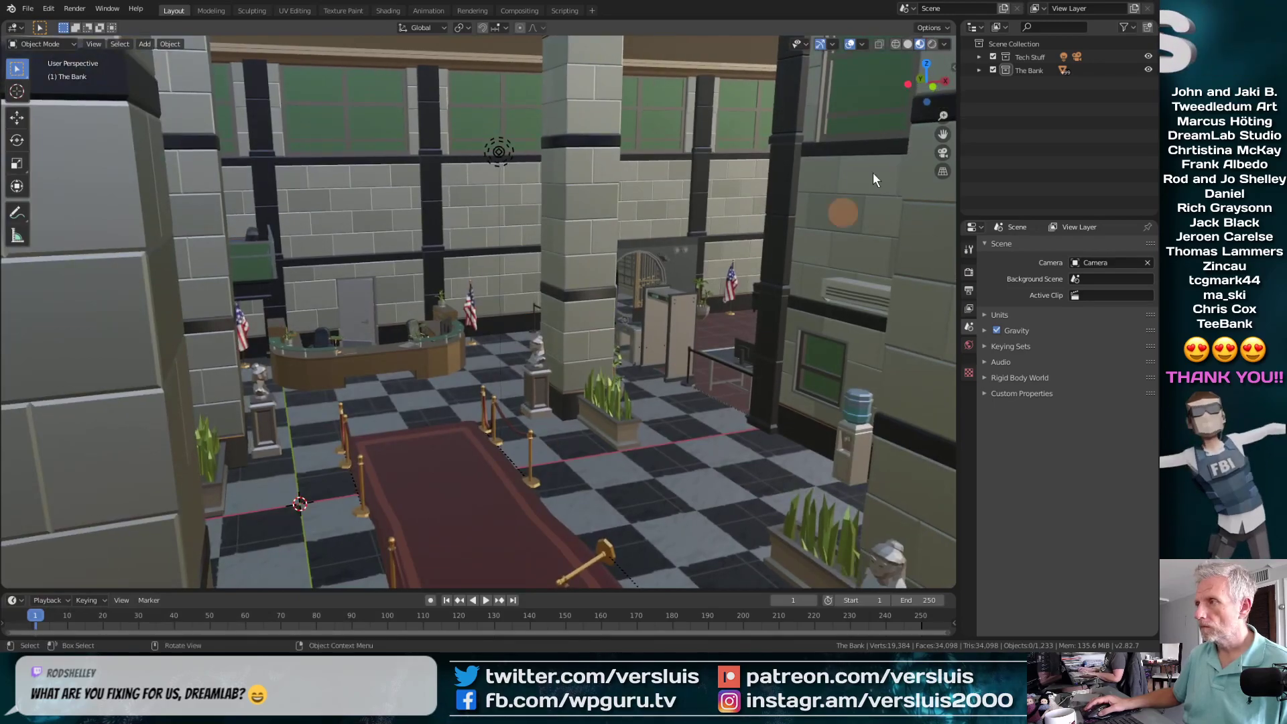
left_click(933, 44)
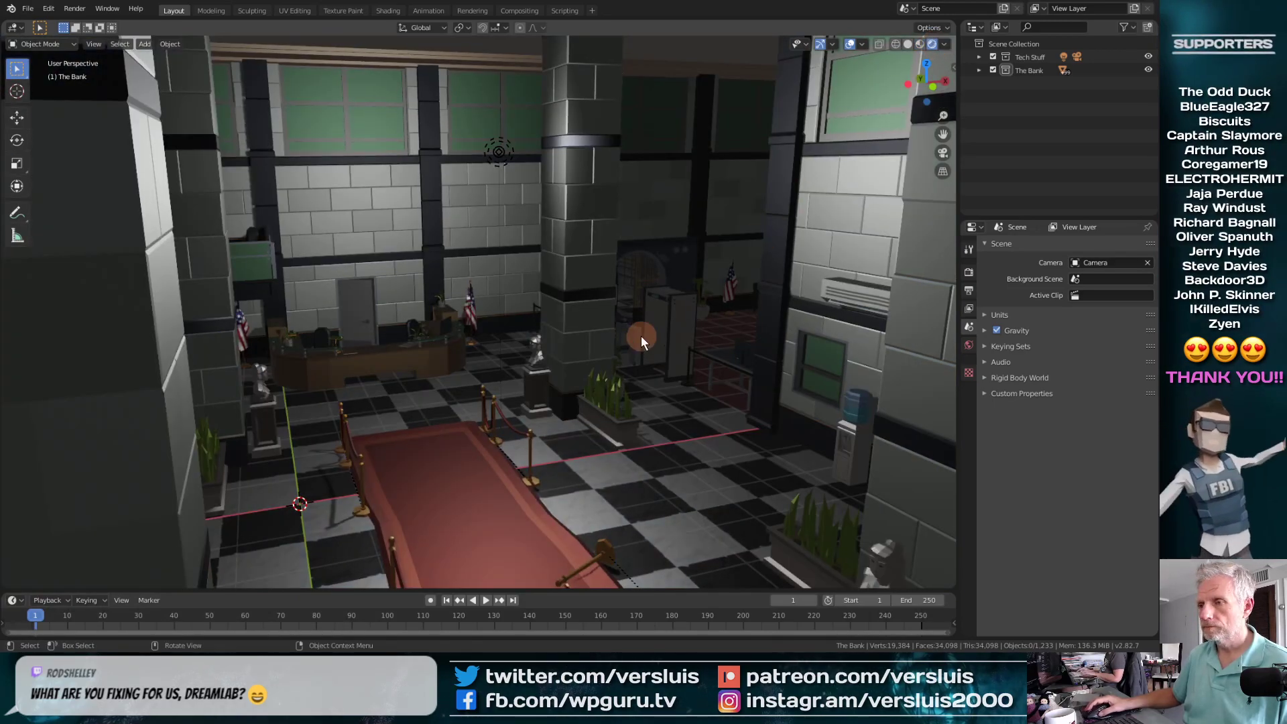
mouse_move(658, 364)
middle_mouse_down()
mouse_move(577, 433)
mouse_move(645, 364)
middle_mouse_up()
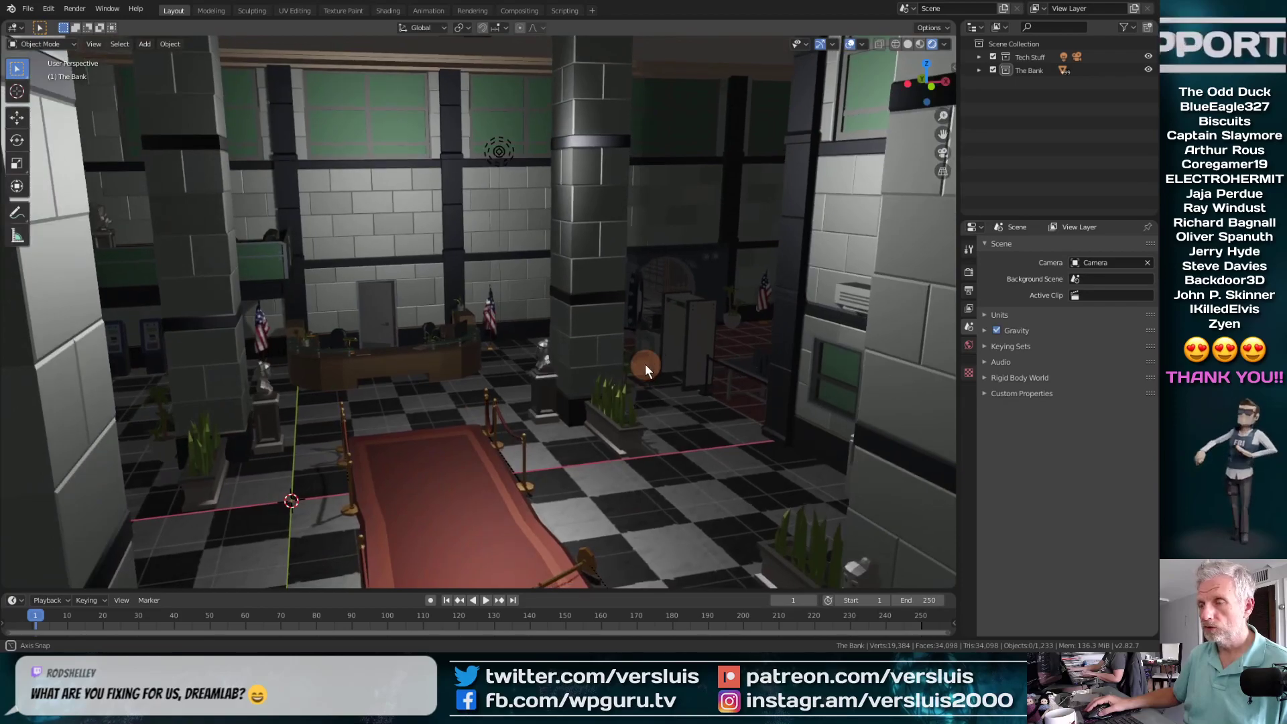
left_click(498, 150)
middle_click_drag(532, 368, 665, 360)
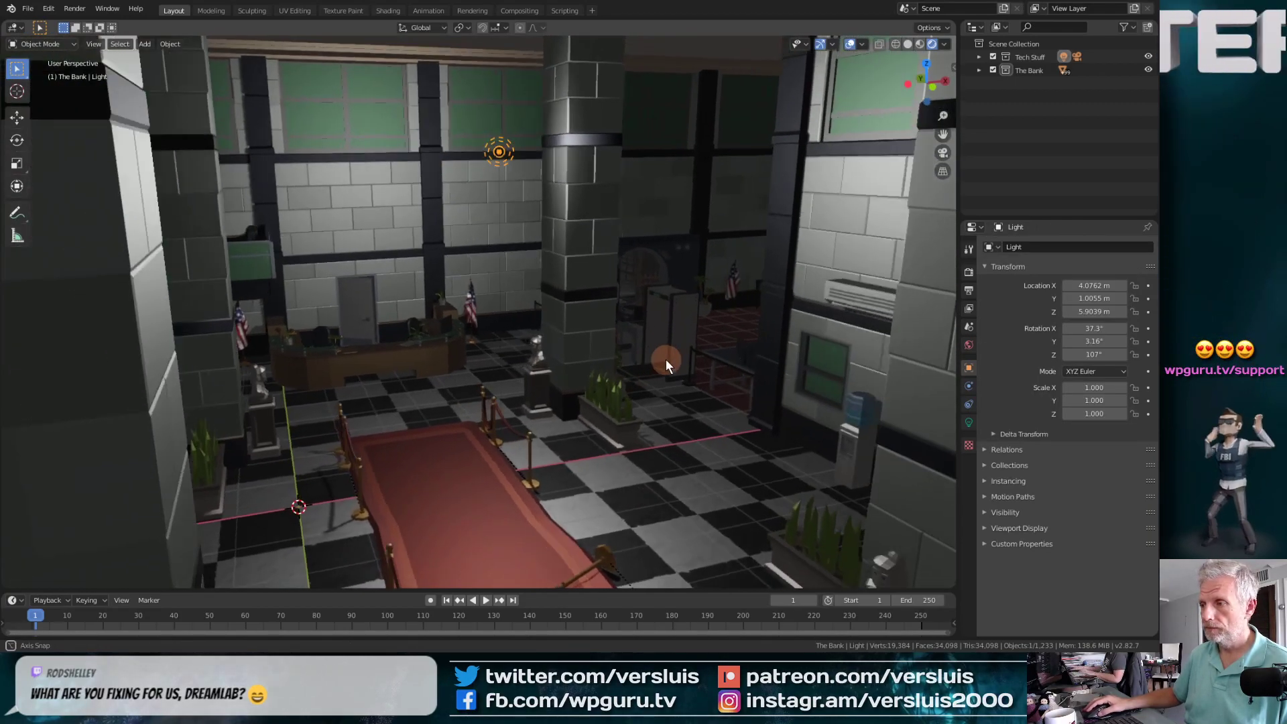
Step: Examine the rendered lobby around the pillars, the reception desk and the vault area
middle_click_drag(716, 316, 200, 443, "shift")
scroll(648, 444, "down", 3)
scroll(649, 444, "up", 5)
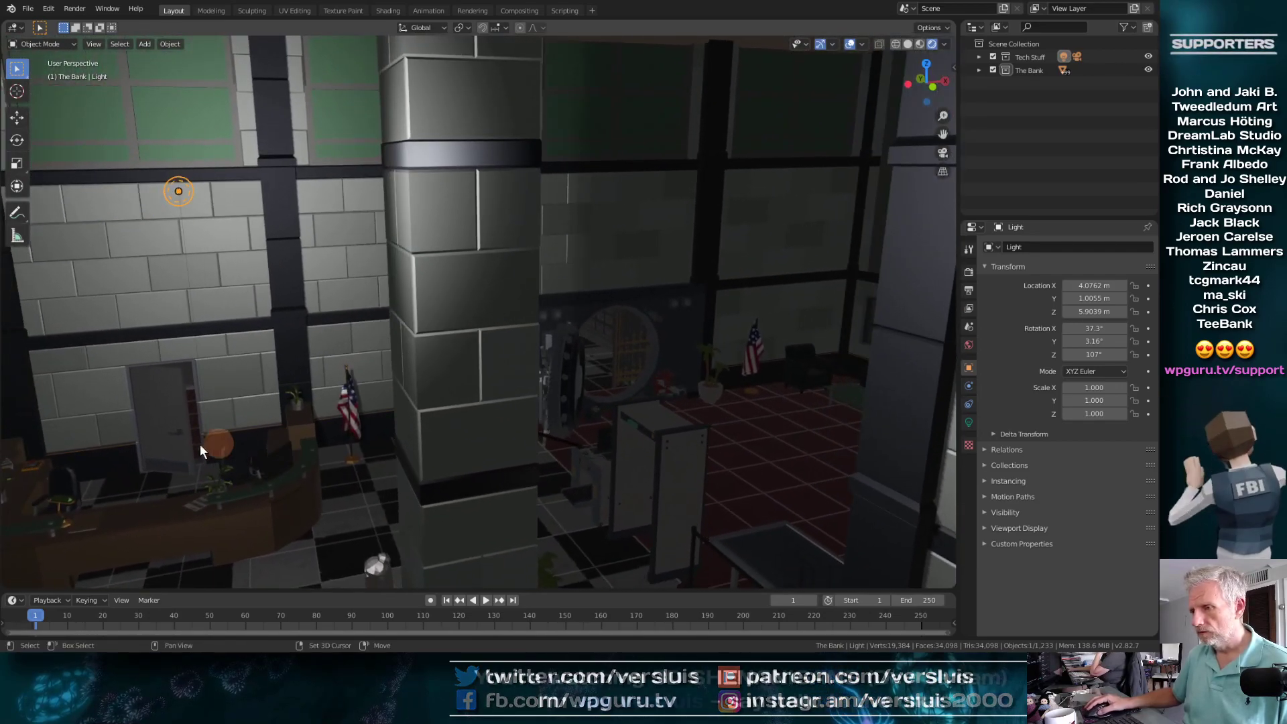
scroll(445, 396, "up", 4)
middle_click_drag(674, 372, 271, 414, "shift")
scroll(346, 321, "down", 8)
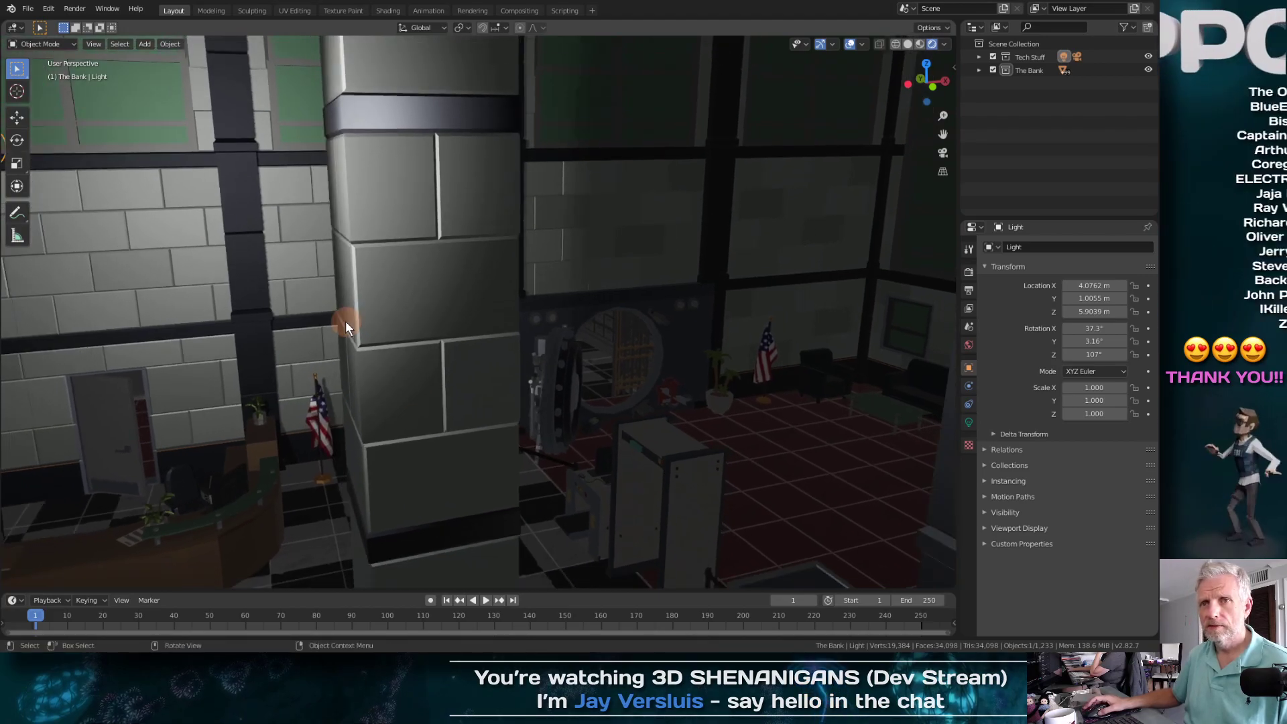
scroll(345, 320, "up", 3)
scroll(343, 322, "up", 1)
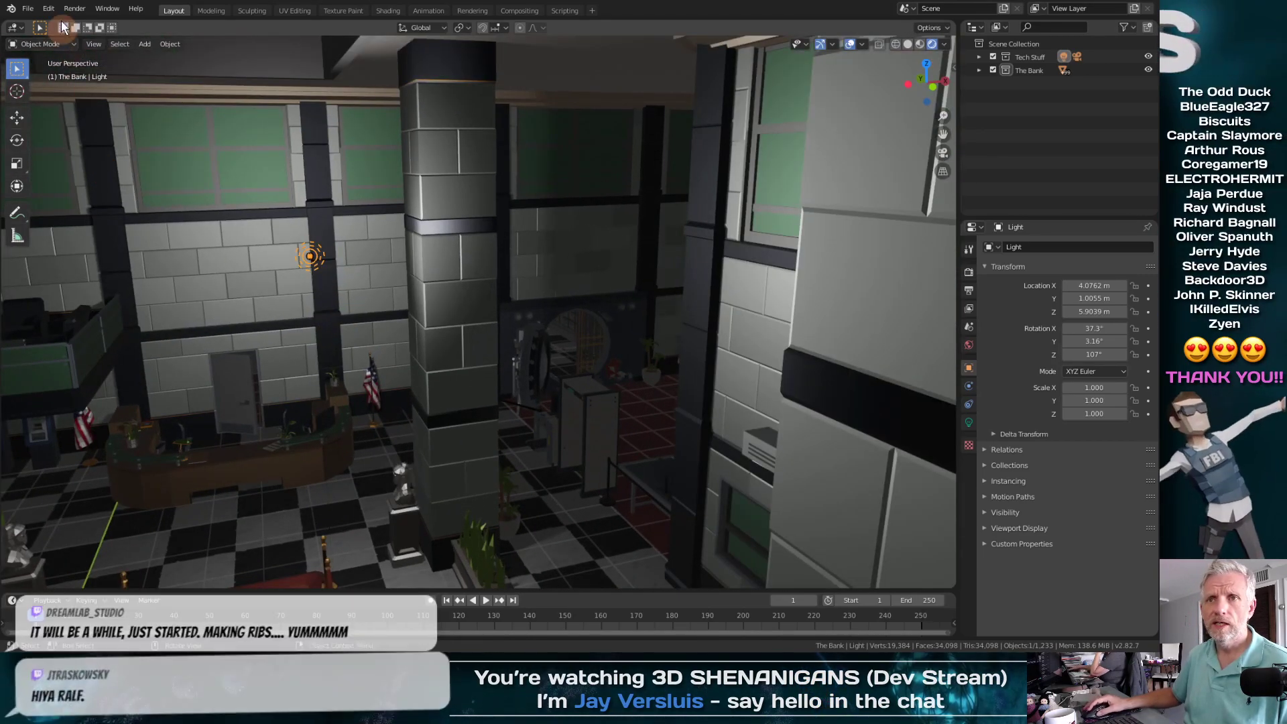
Step: Start Walk Navigation and move through the lobby and the round vault door up to the table of cash
left_click(93, 43)
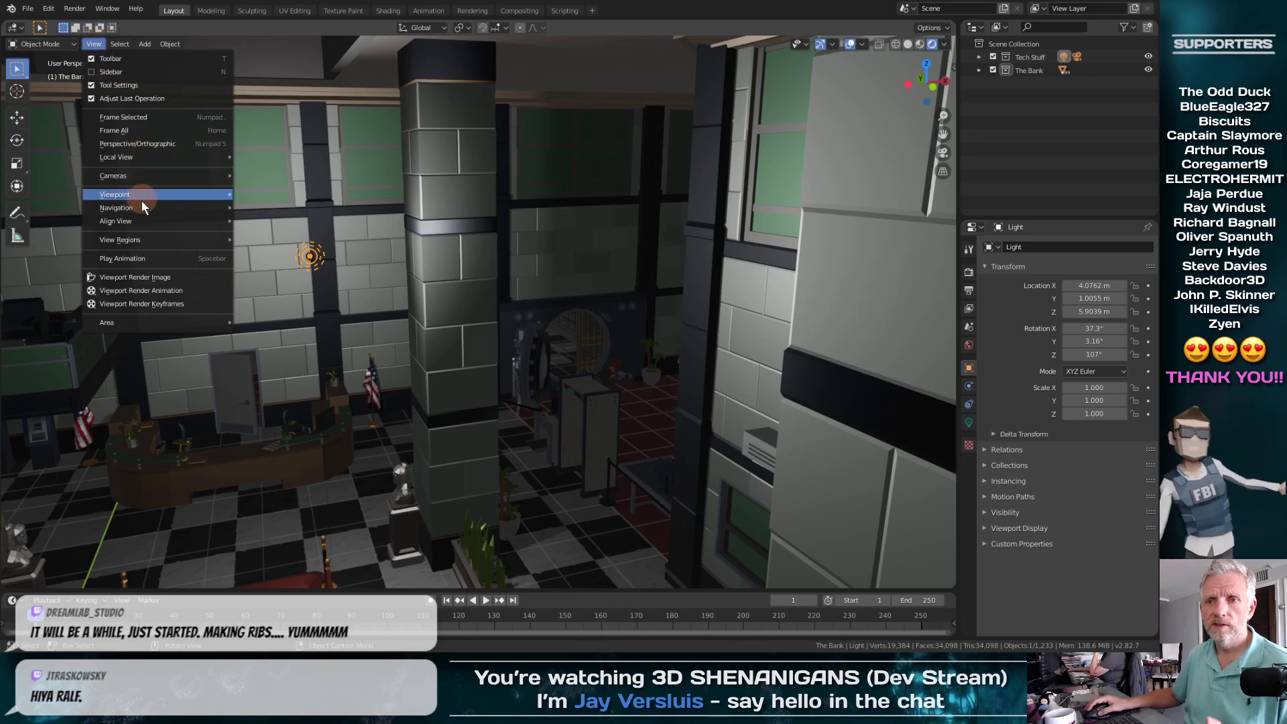
mouse_move(142, 204)
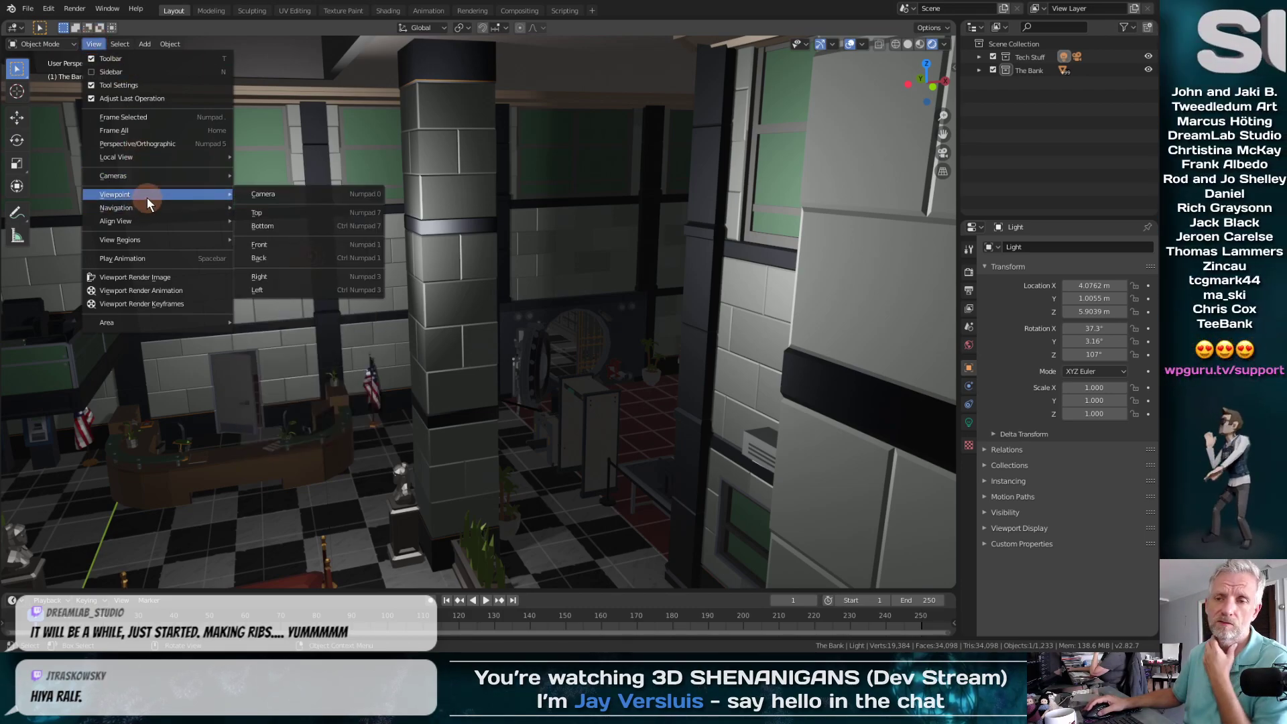
mouse_move(150, 243)
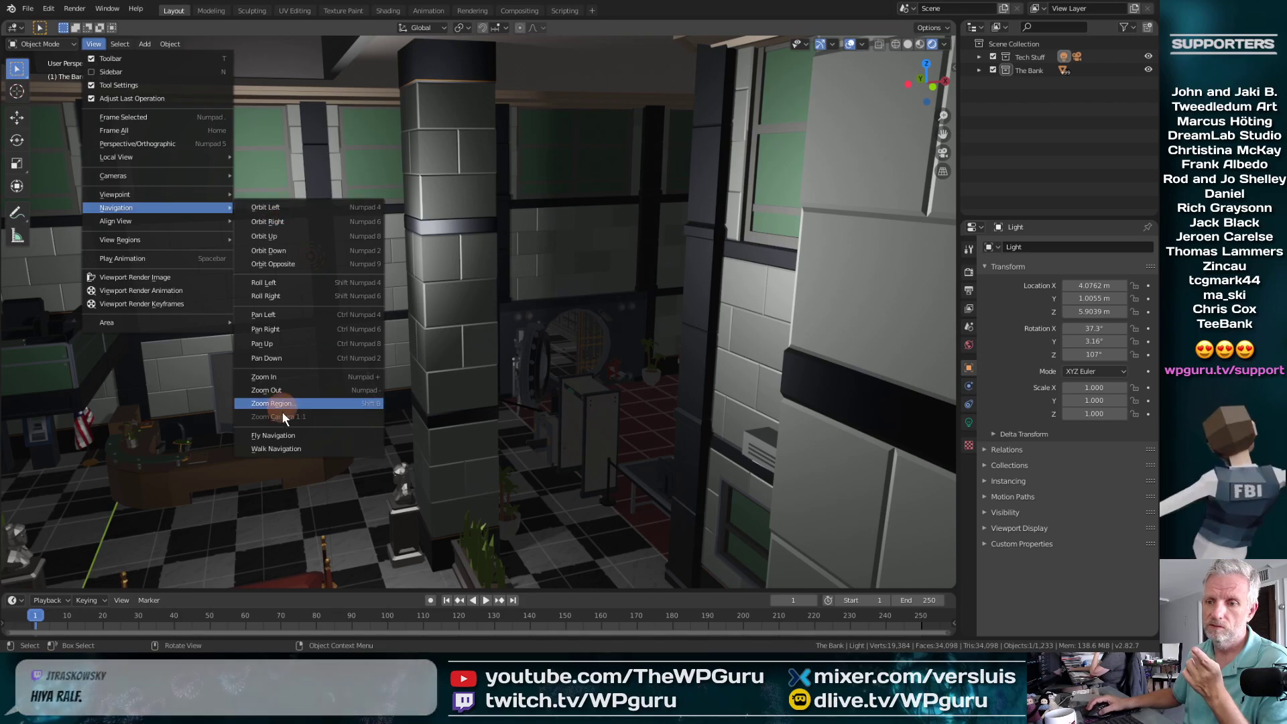
left_click(283, 447)
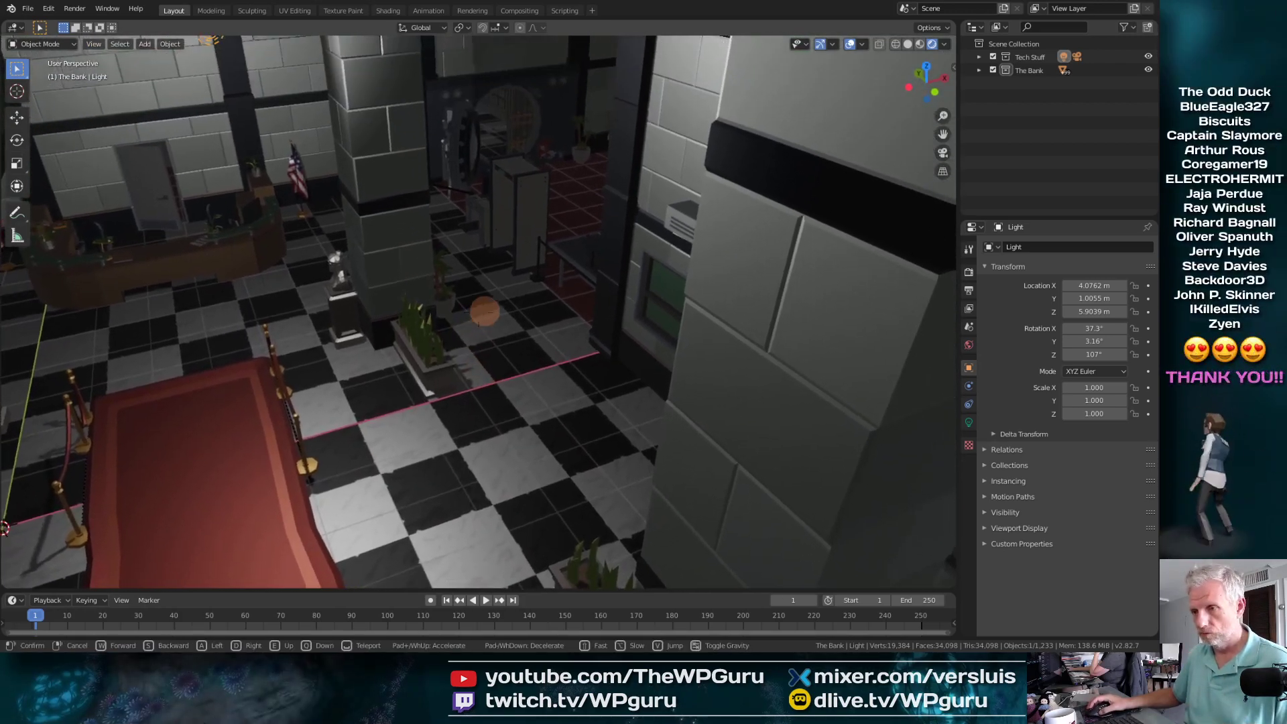
key("w")
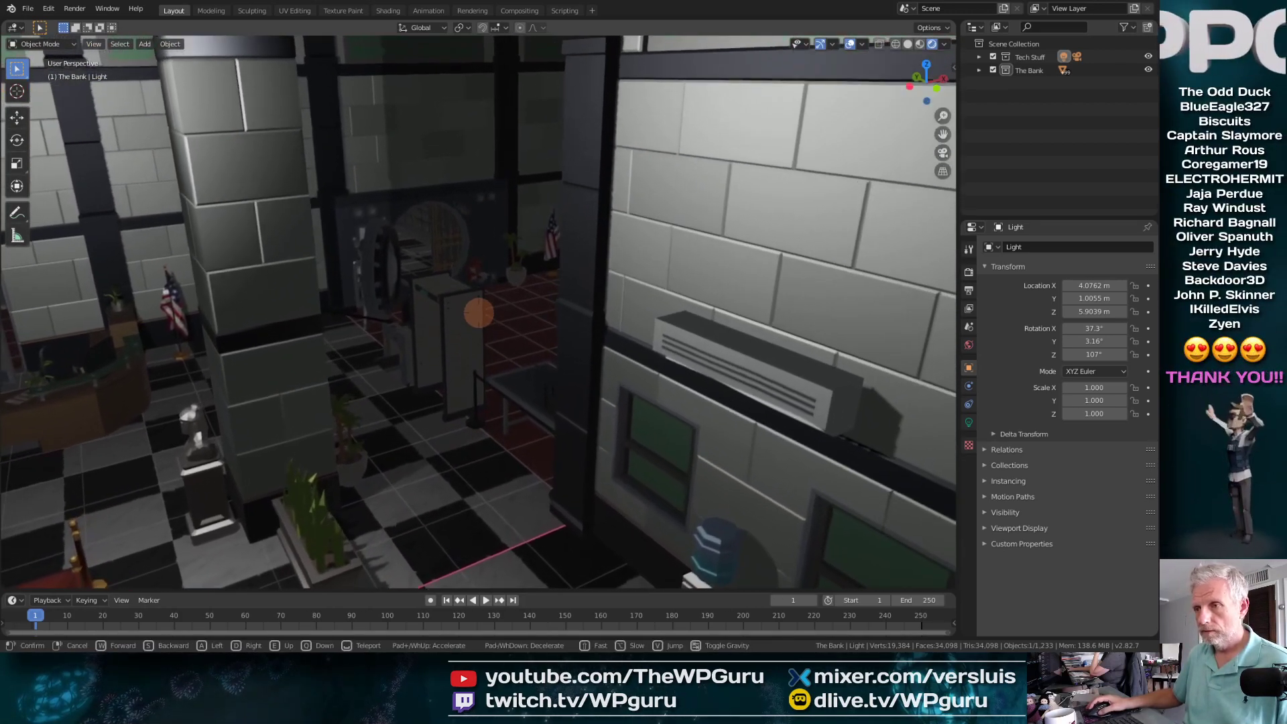
key("w")
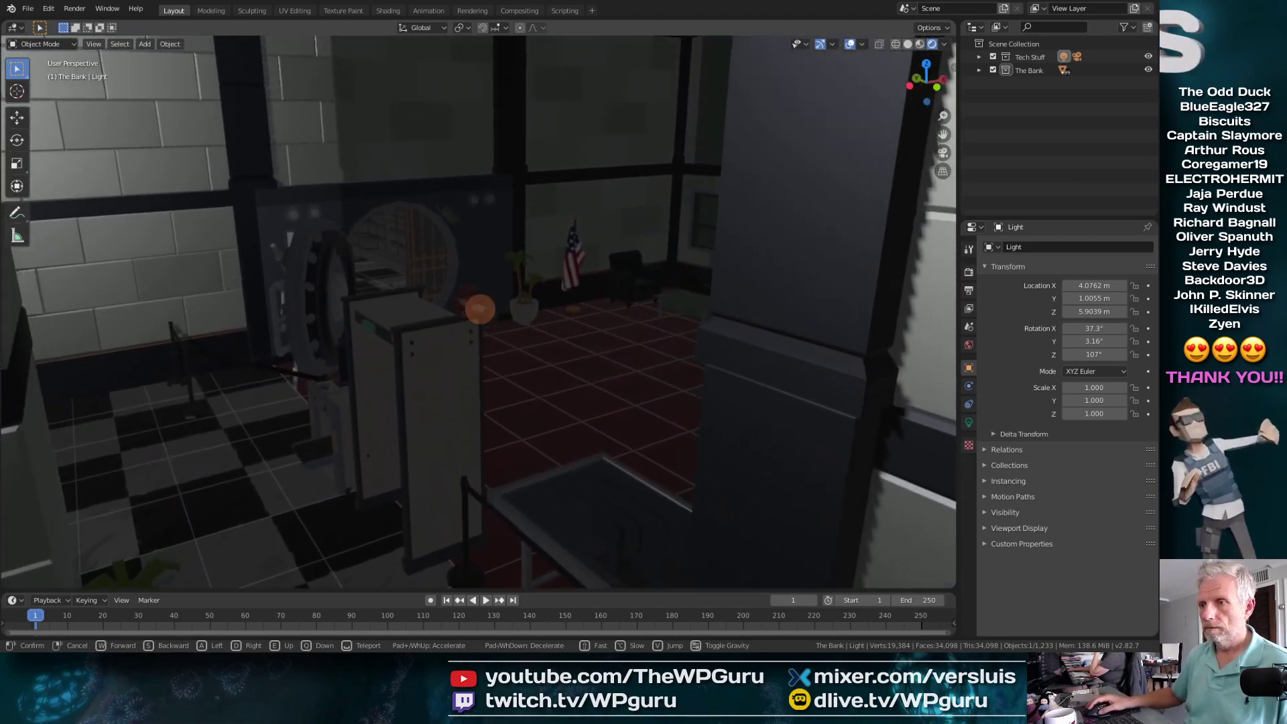
key("w")
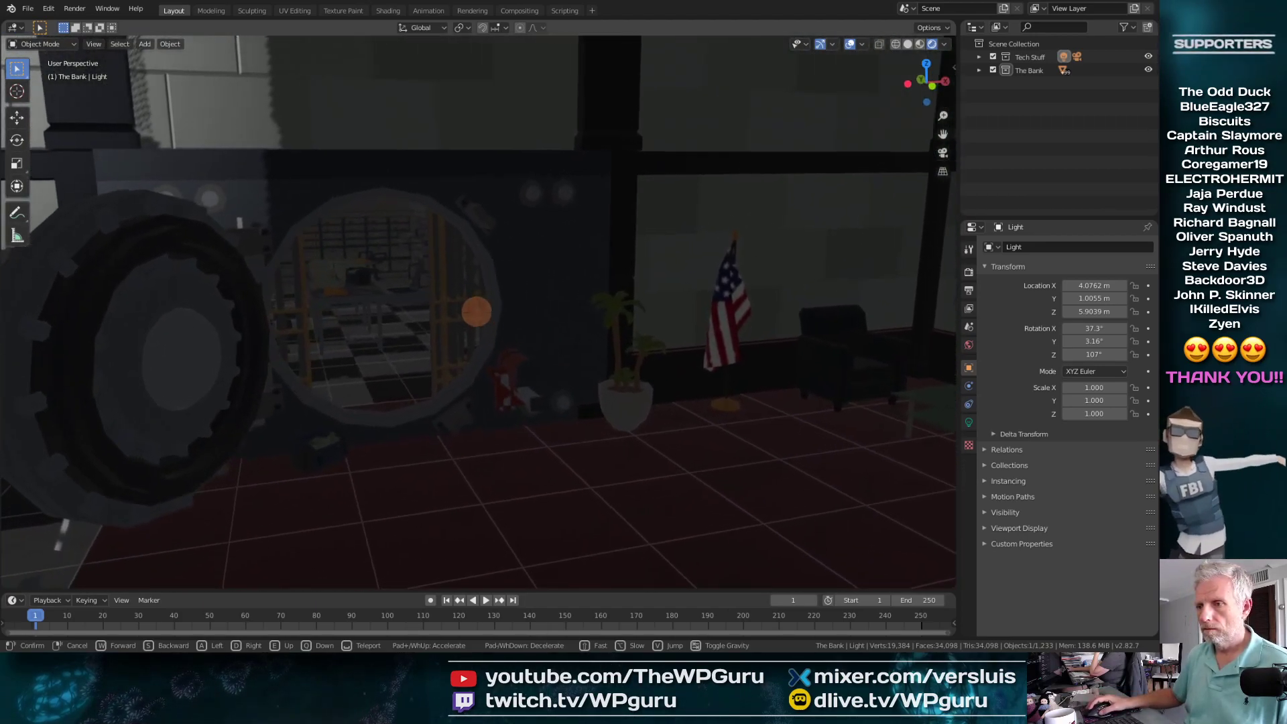
key("w")
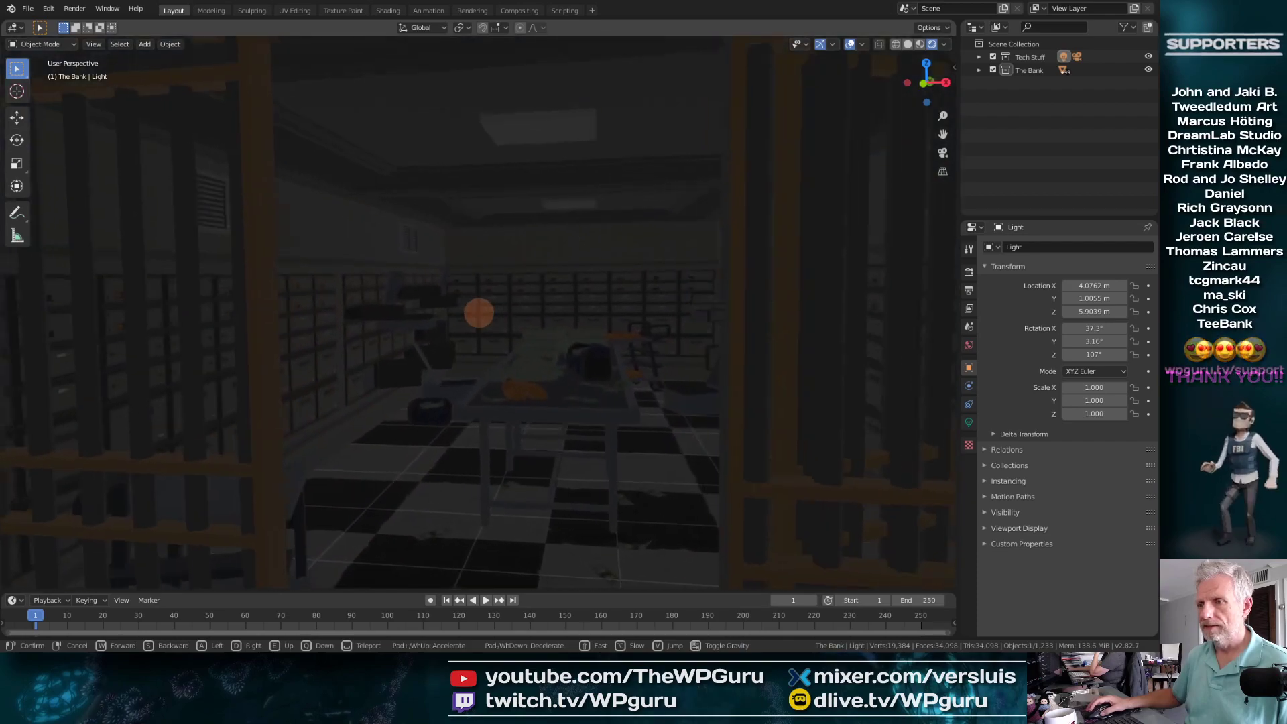
key("w")
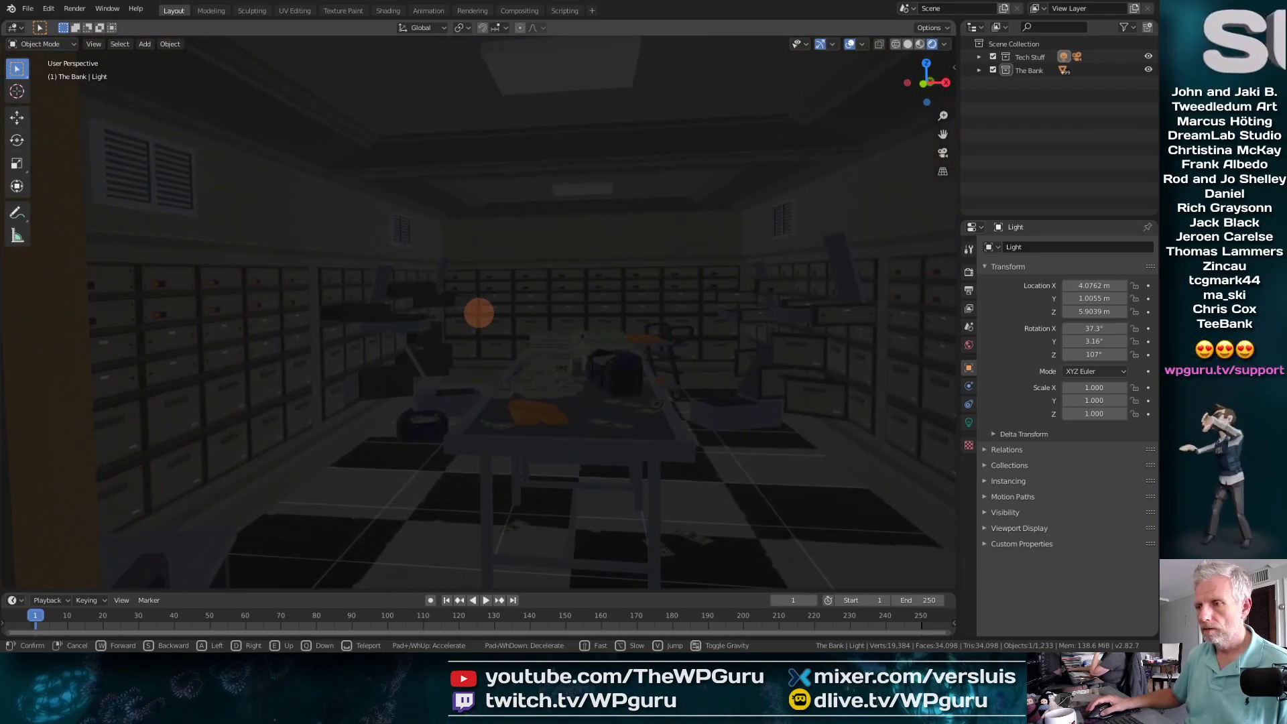
key("s")
key("w")
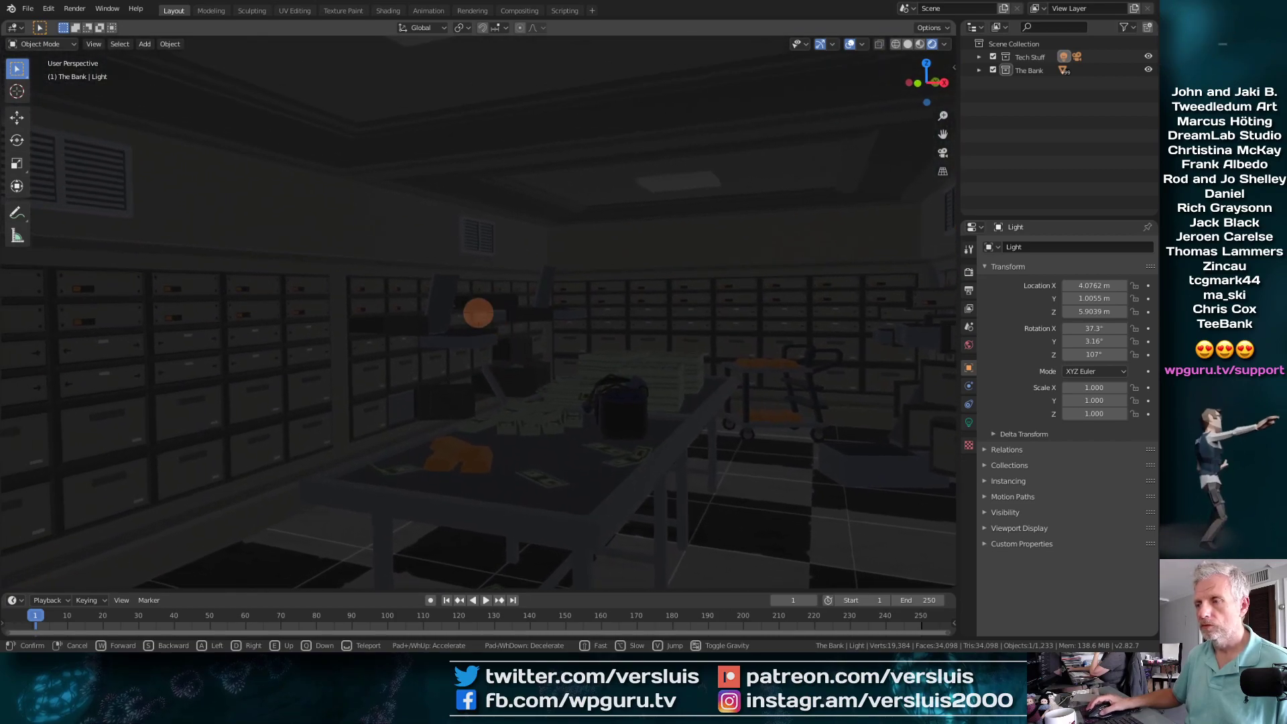
Step: Walk back out of the vault, past the security scanner and along the red carpet, and exit through the entrance doors
key("s")
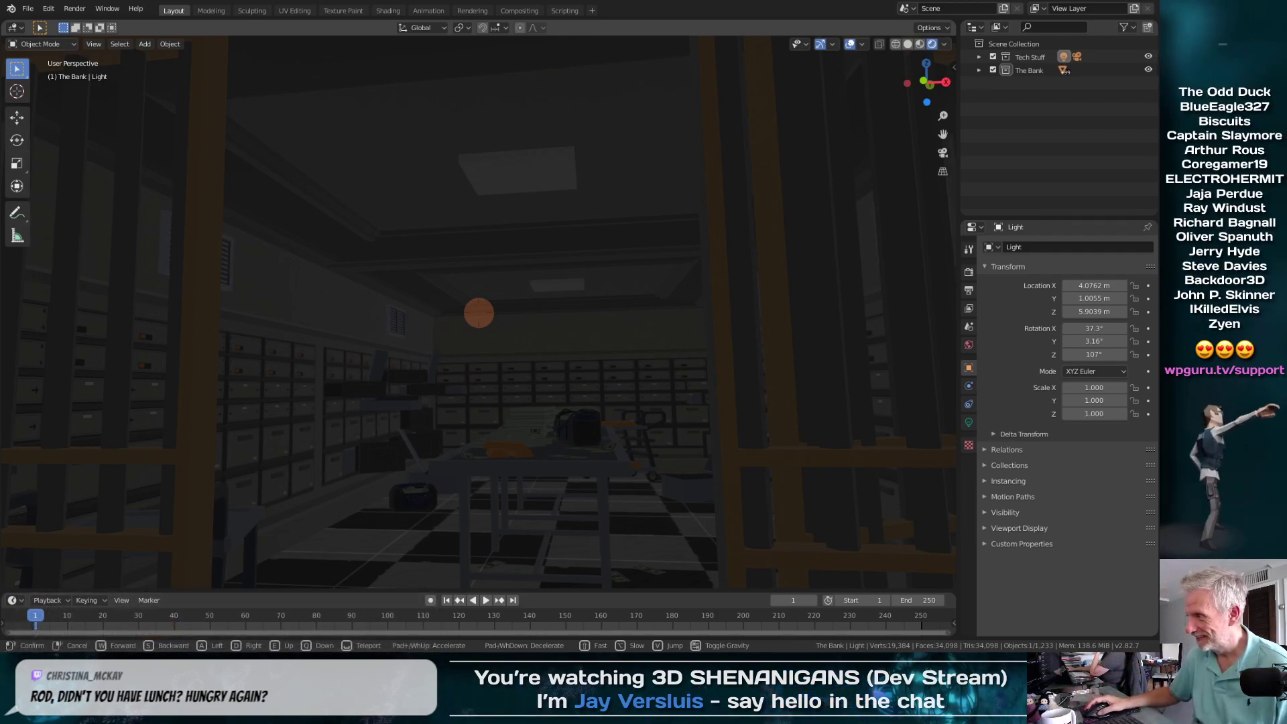
key("s")
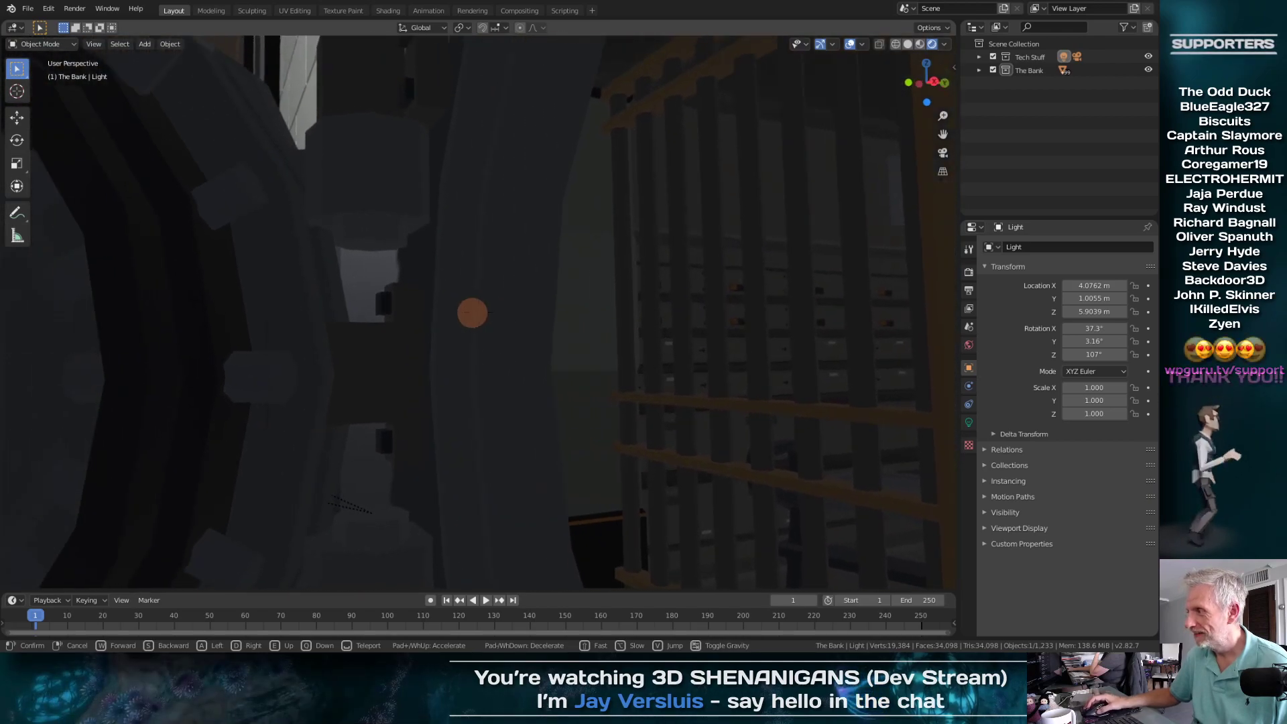
key("s")
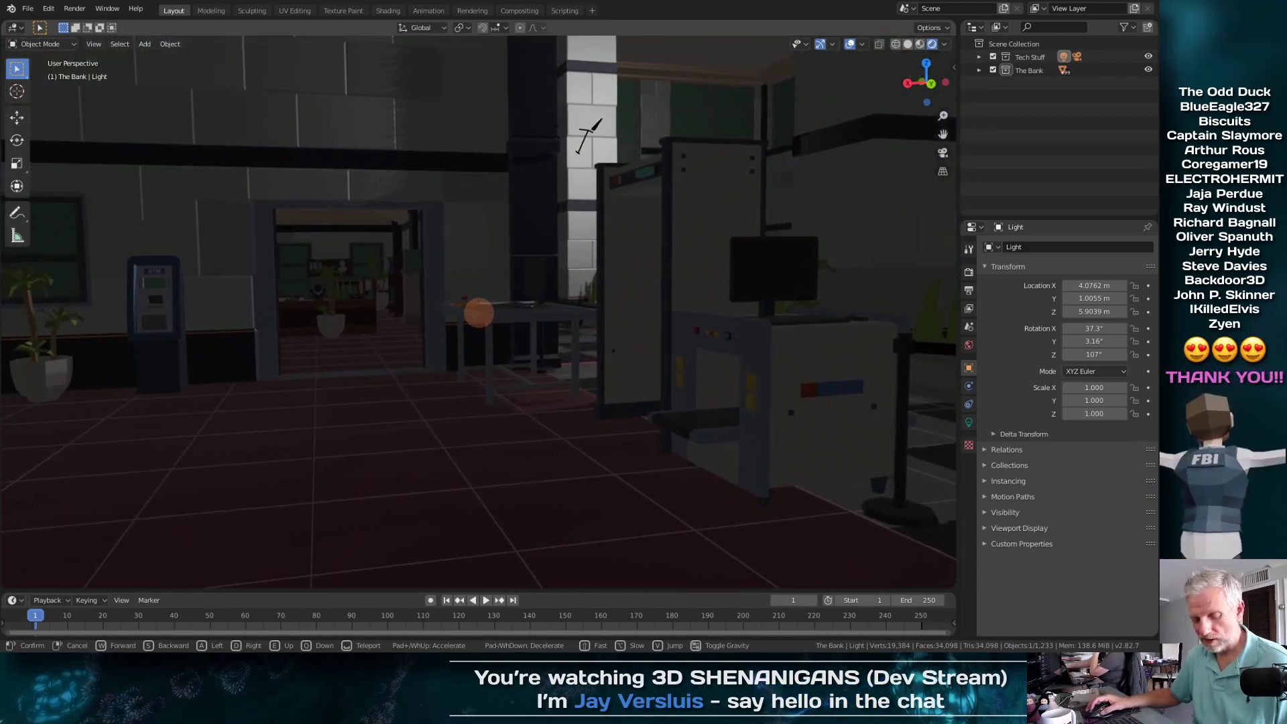
key("w")
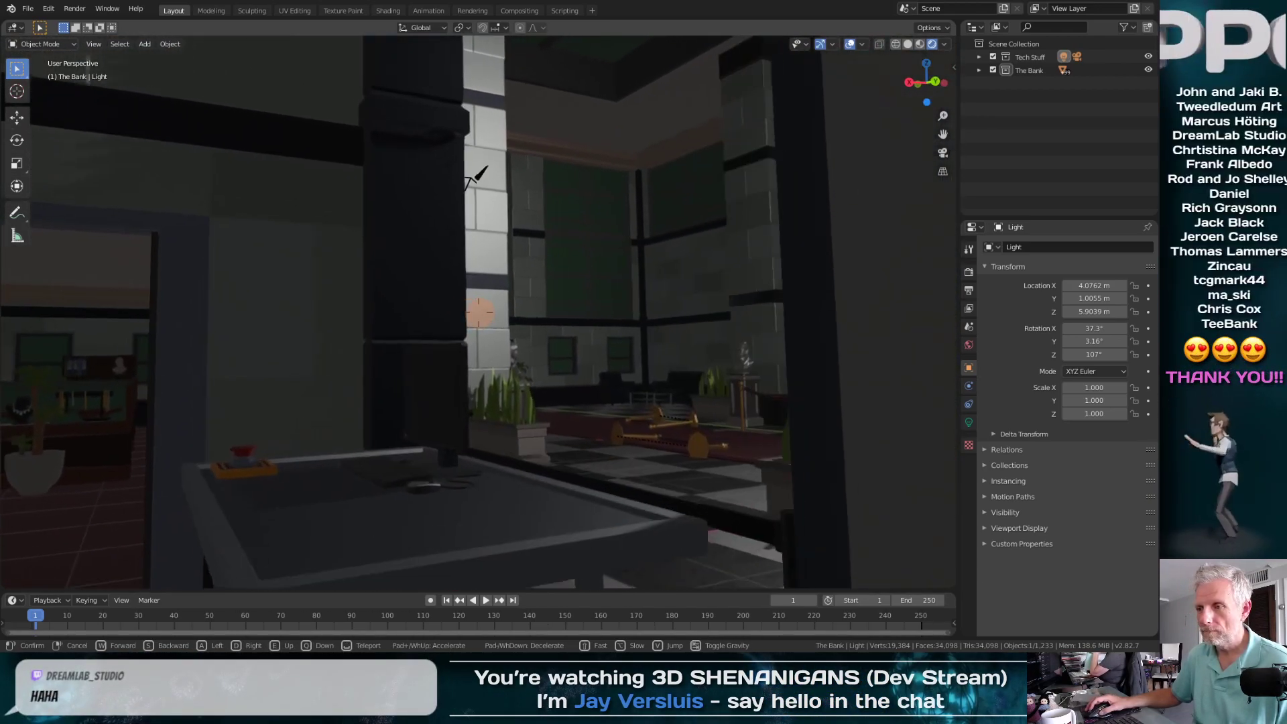
key("w")
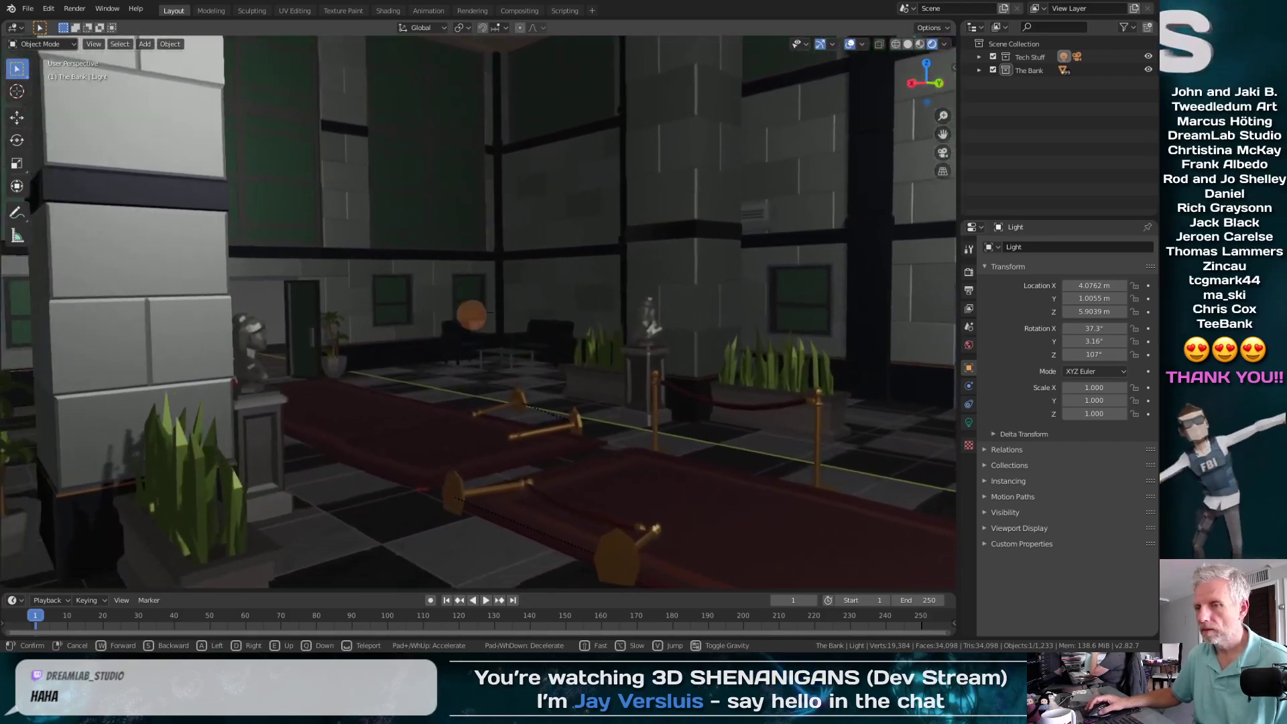
key("w")
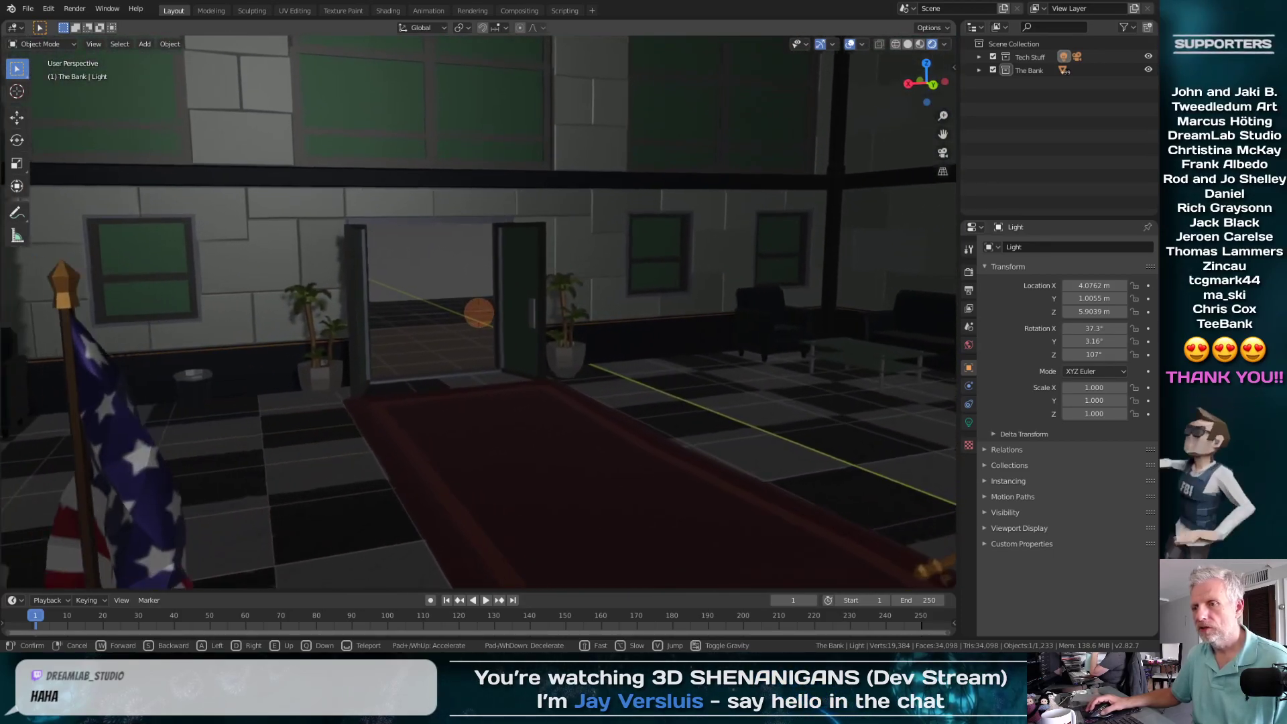
key("w")
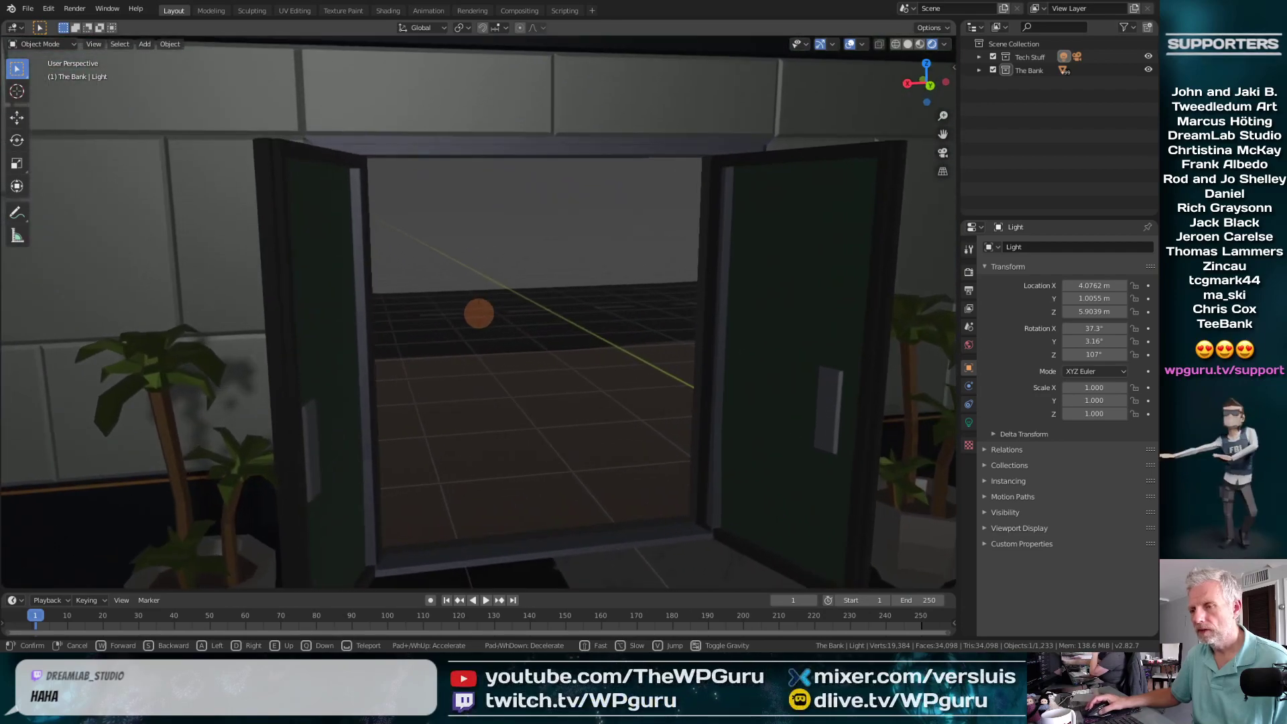
key("w")
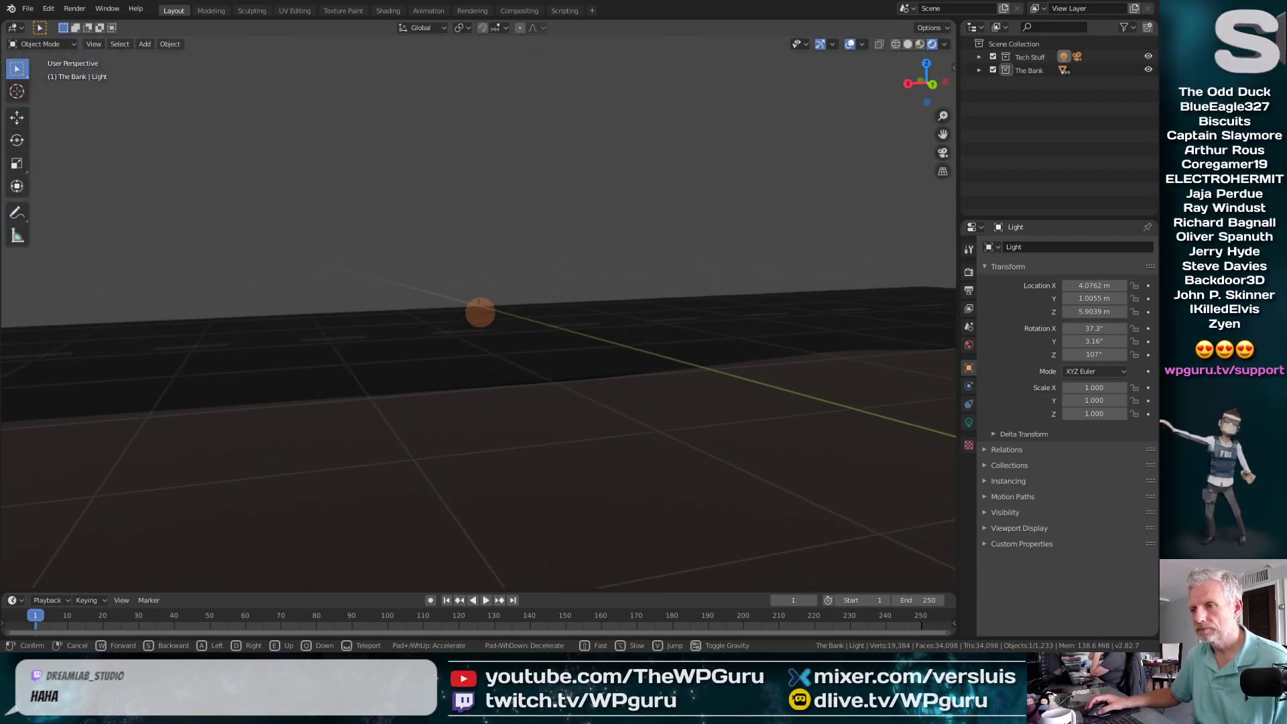
Step: Back away from the entrance until the whole Money Bank facade is in view, and cancel Walk Navigation
key("s")
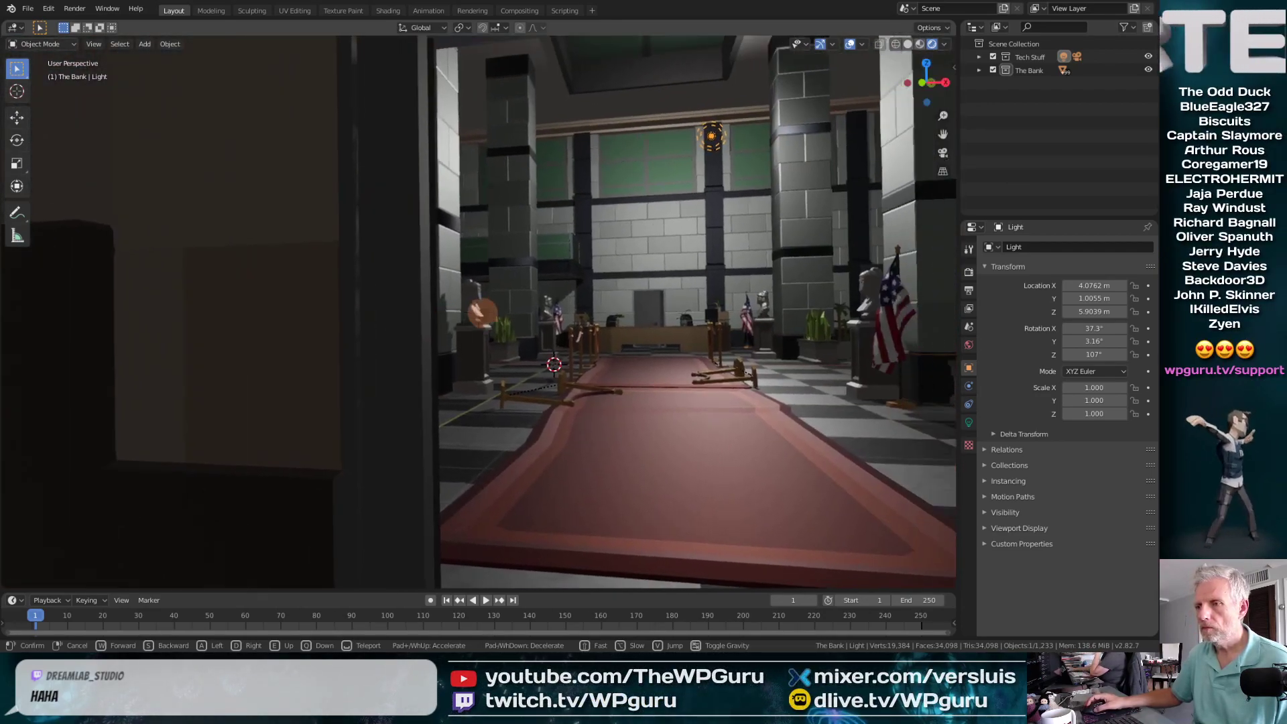
key("s")
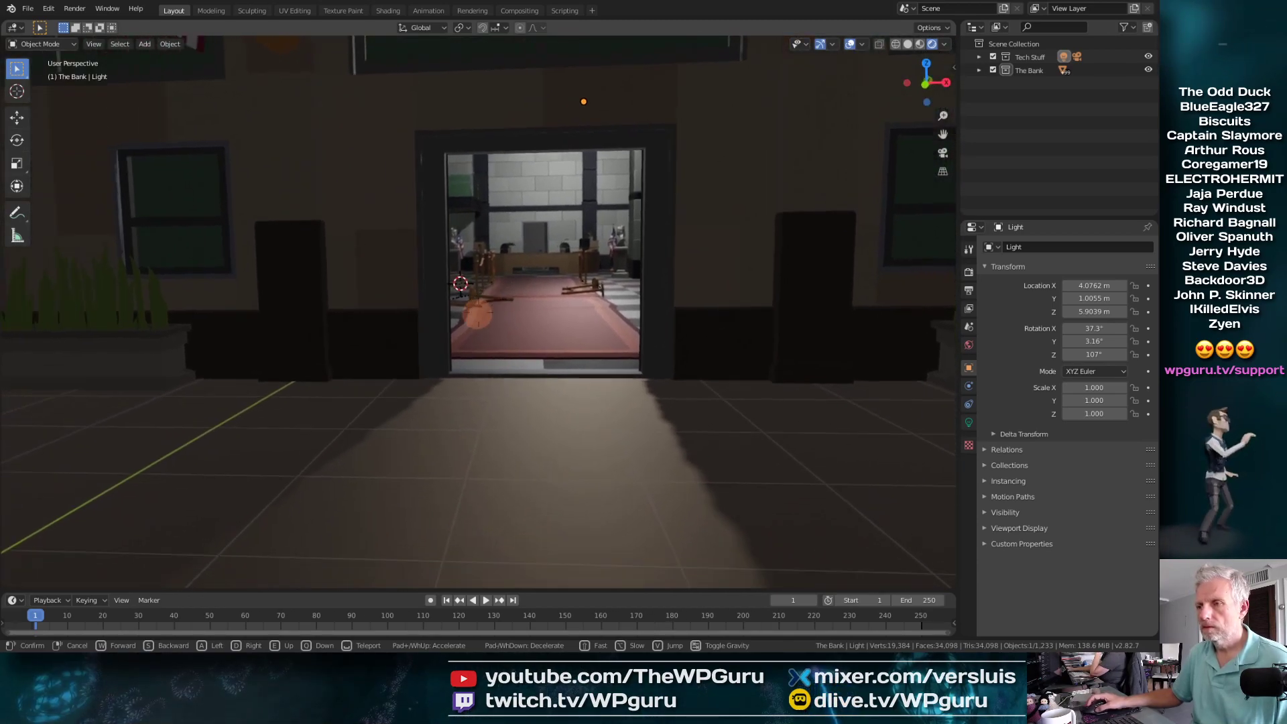
key("s")
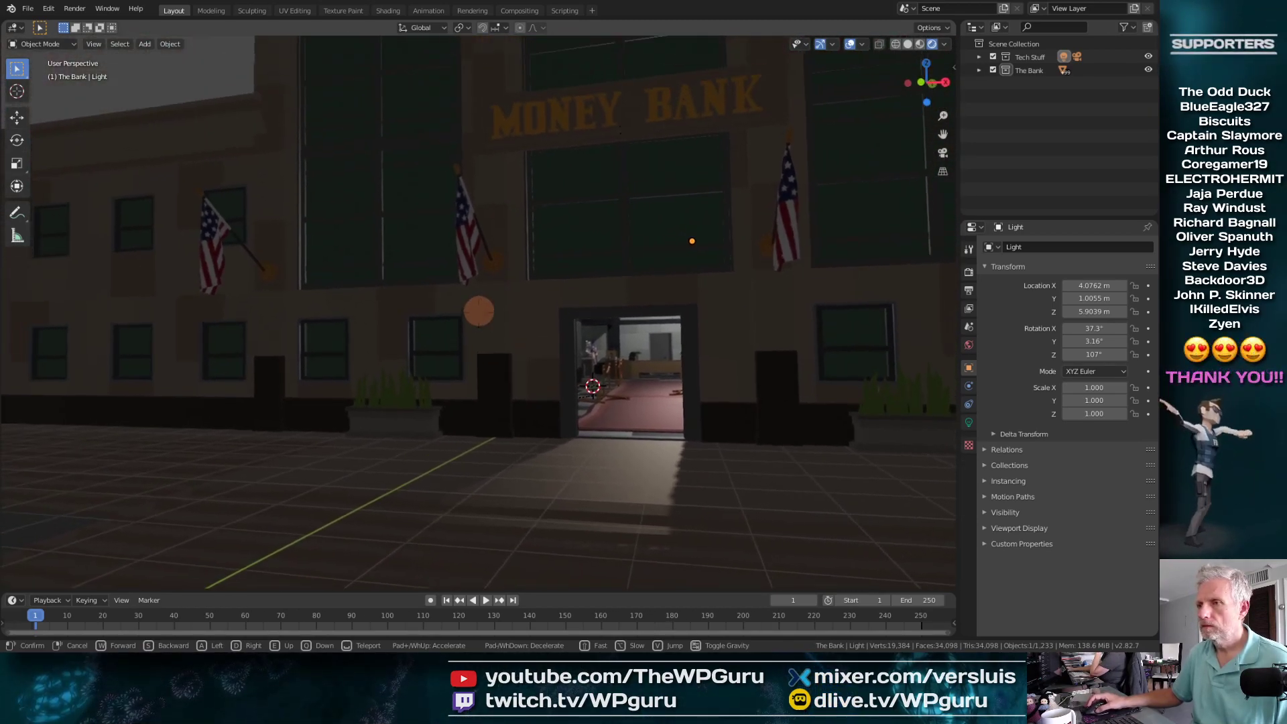
key("s")
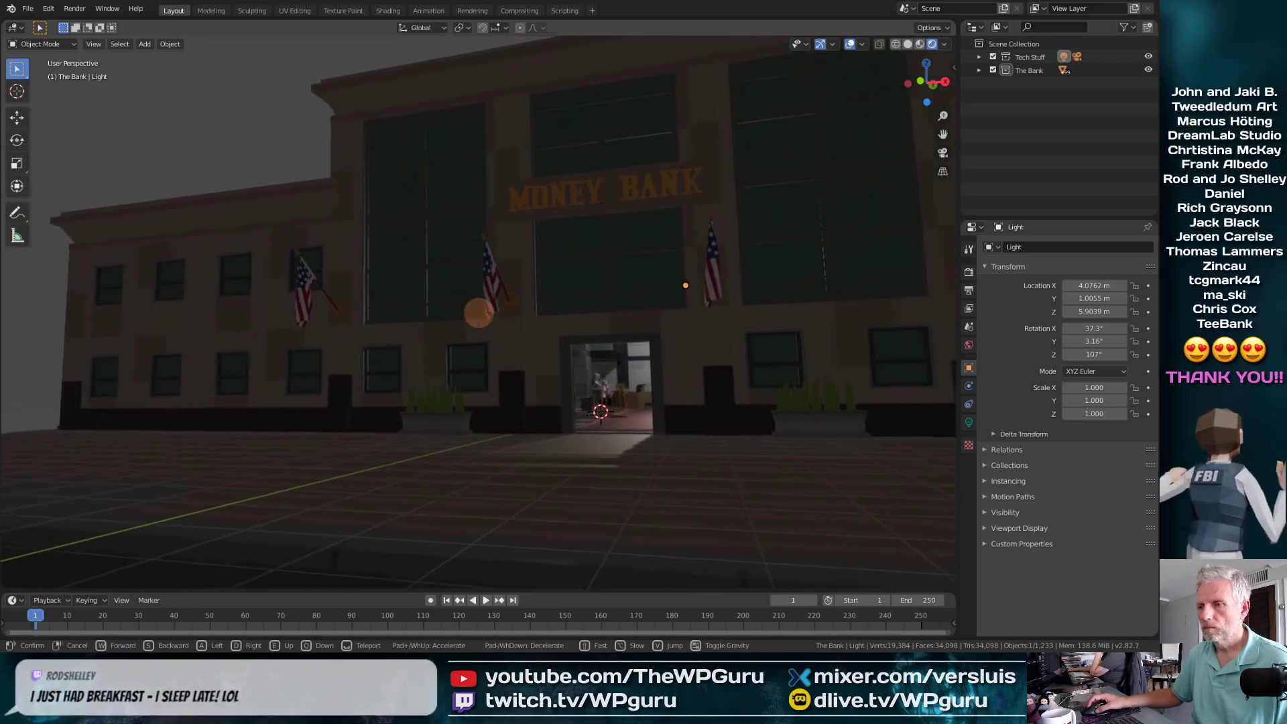
key("s")
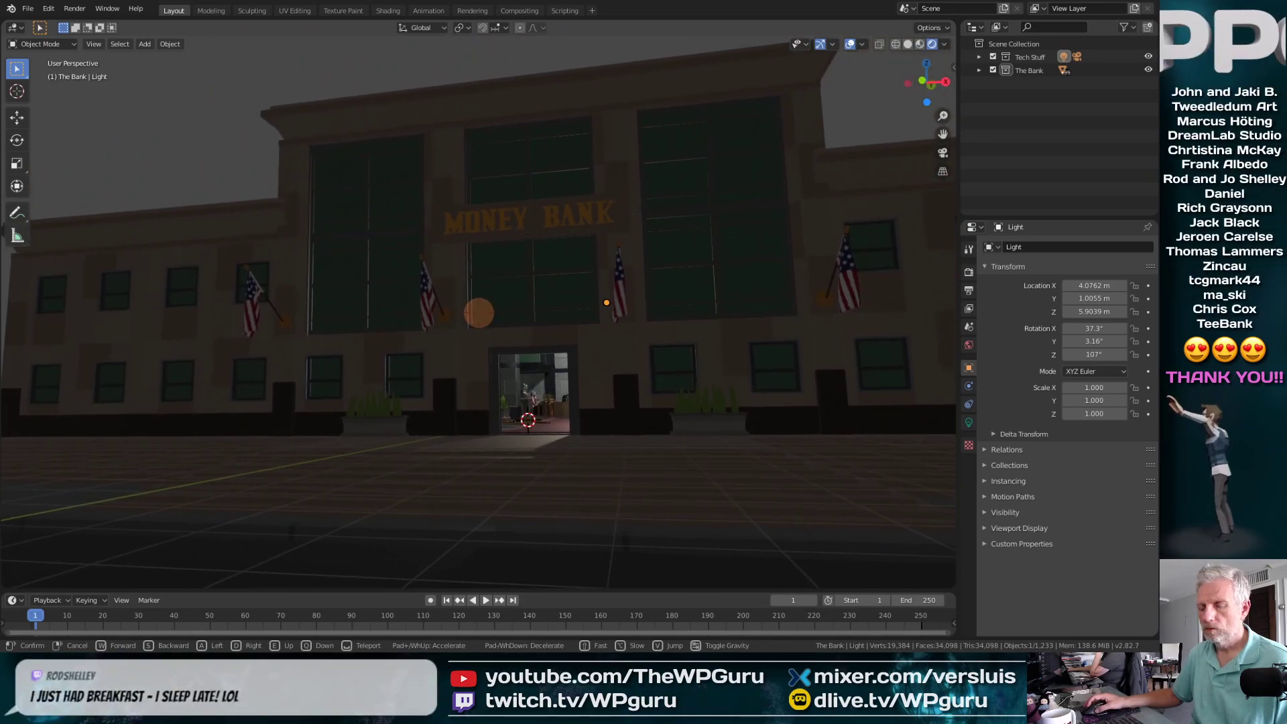
key("Escape")
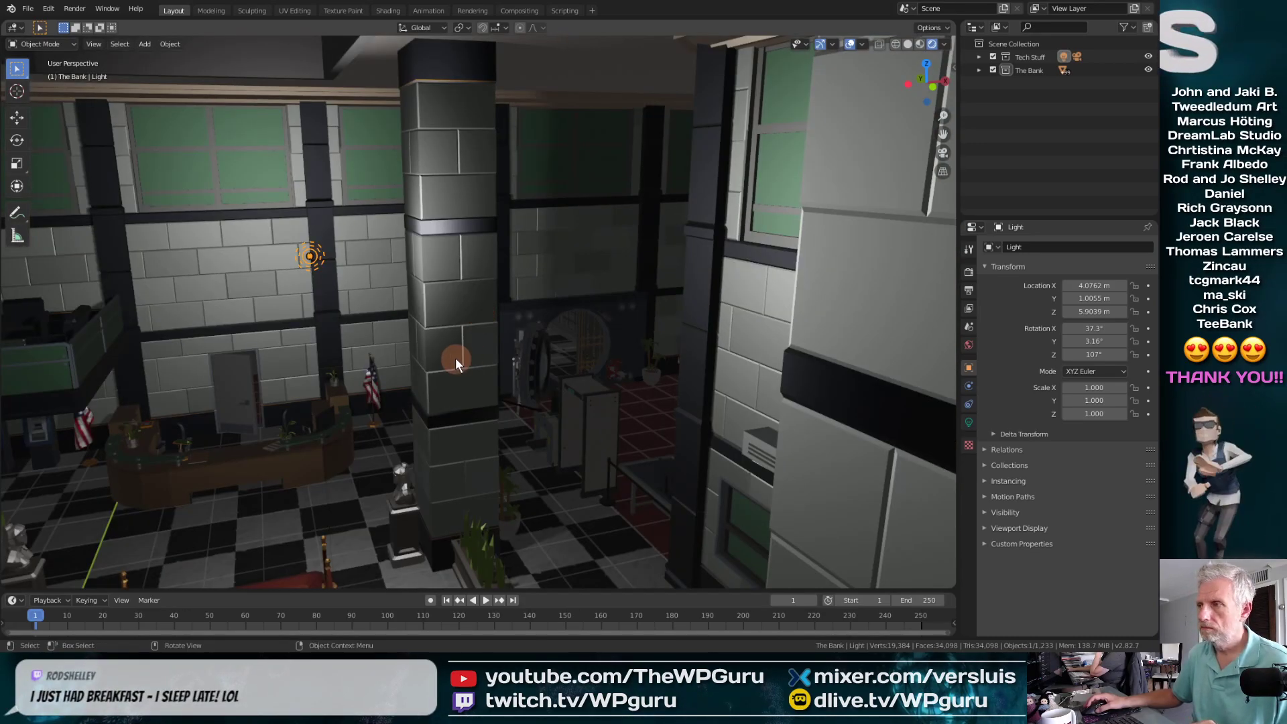
Step: Return the viewport to Material Preview shading and inspect the lobby looking along the red carpet towards the entrance doors
key("shift+grave")
key("w")
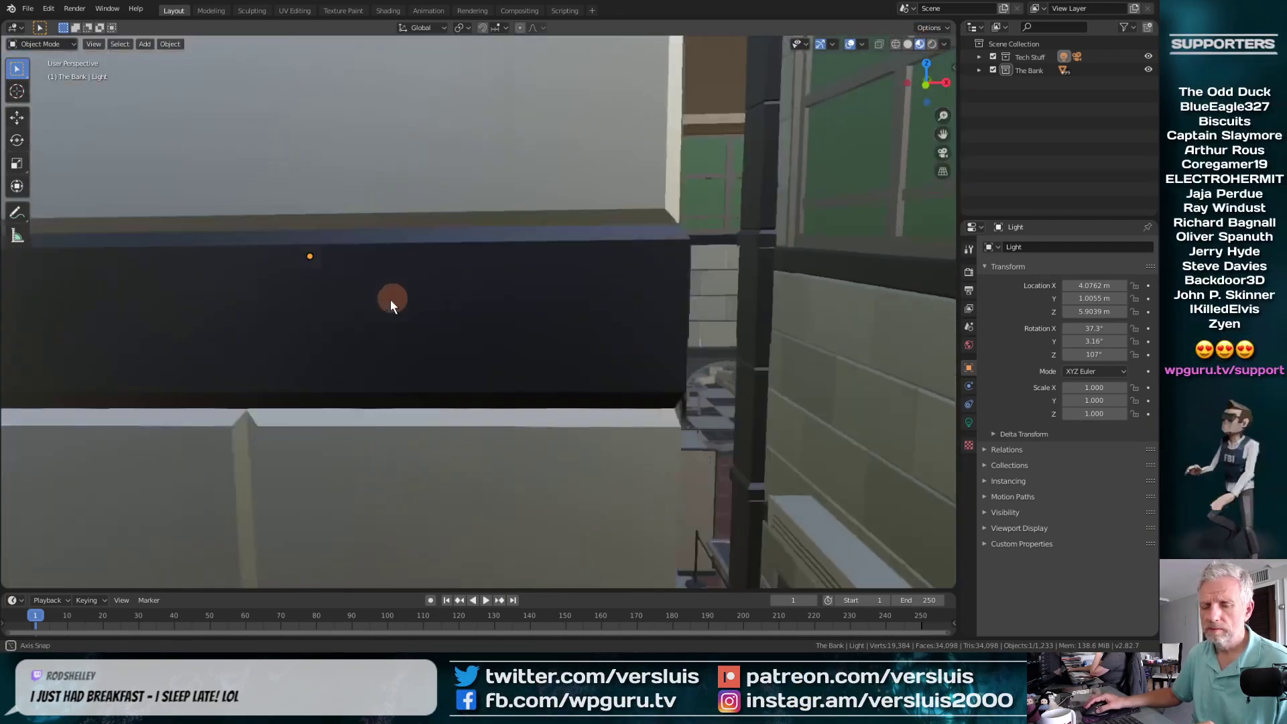
middle_click_drag(390, 300, 783, 316)
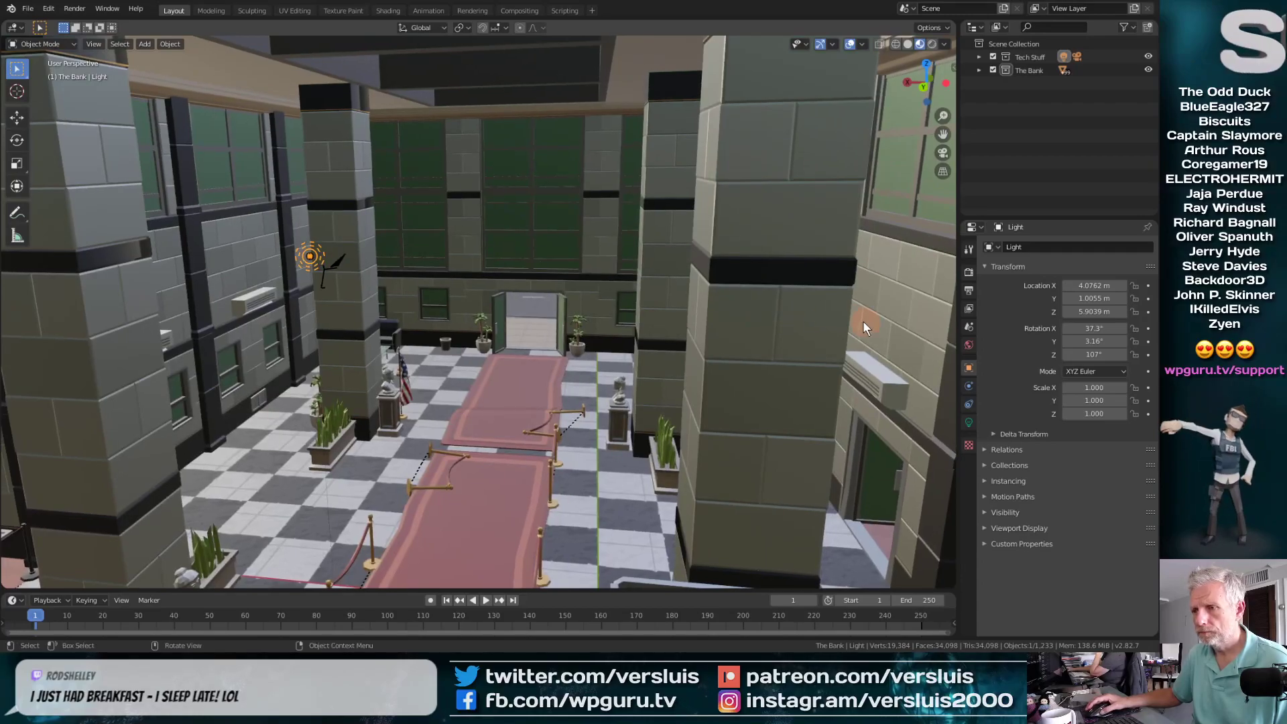
scroll(524, 317, "down", 4)
scroll(524, 316, "up", 7)
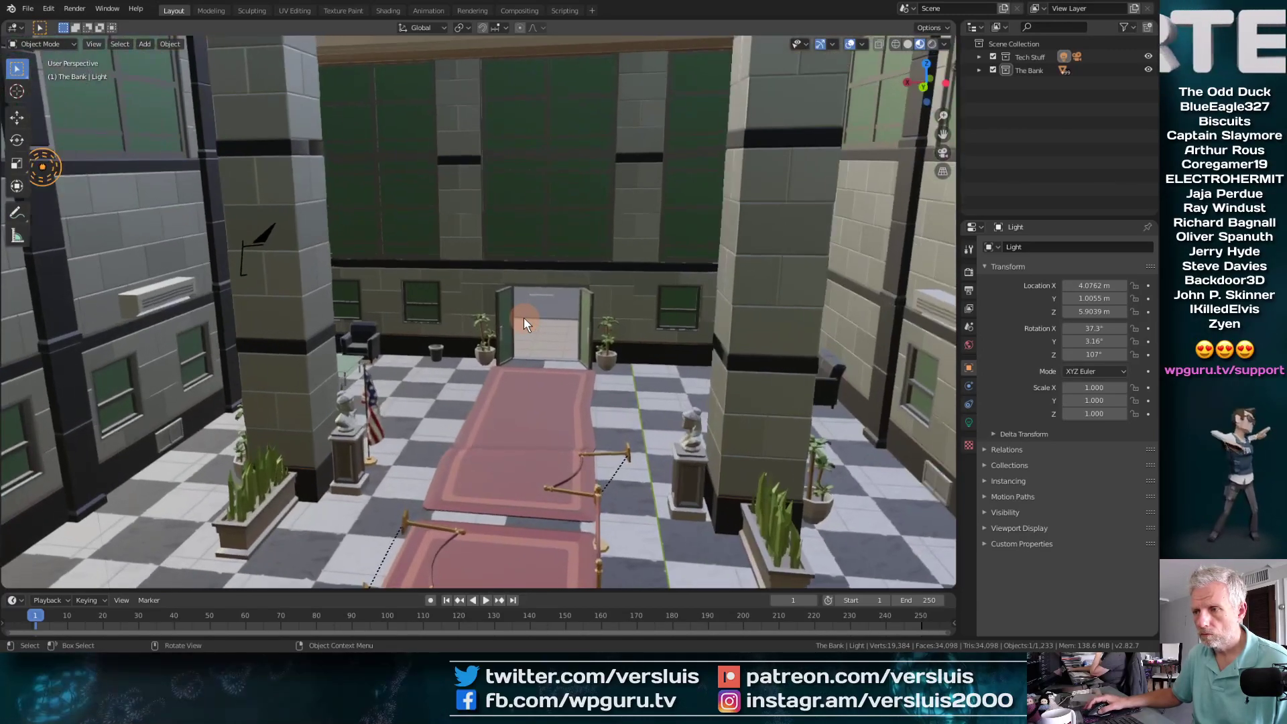
Step: Select the central entrance steps and inspect the Money Bank's exterior from the street and the front corner
scroll(523, 315, "down", 3)
left_click(505, 350)
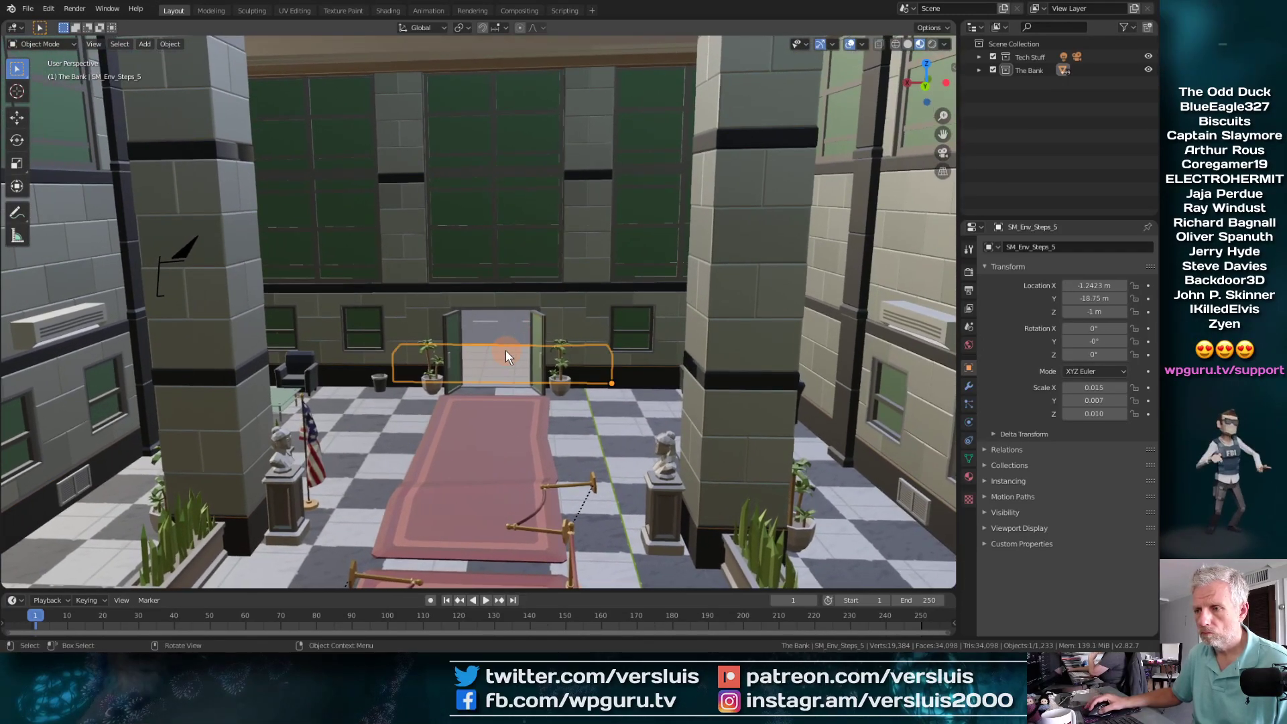
scroll(505, 349, "up", 5)
middle_click_drag(505, 350, 872, 348)
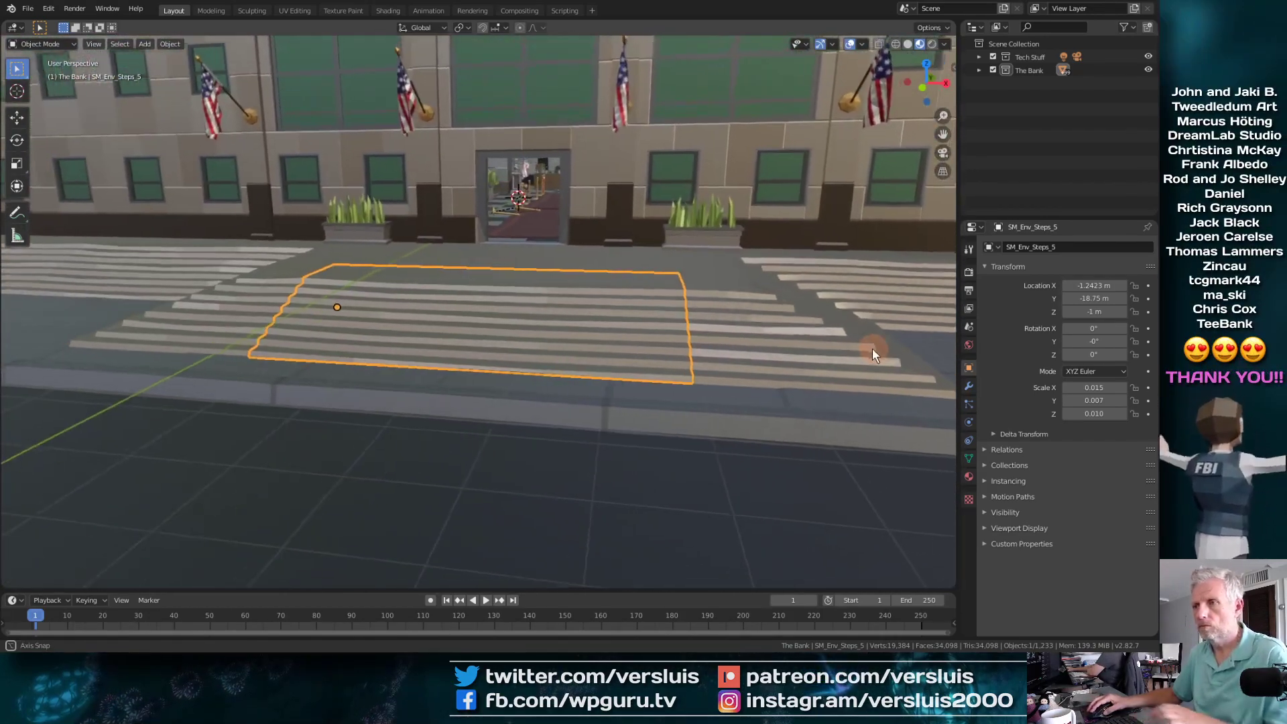
scroll(678, 364, "down", 6)
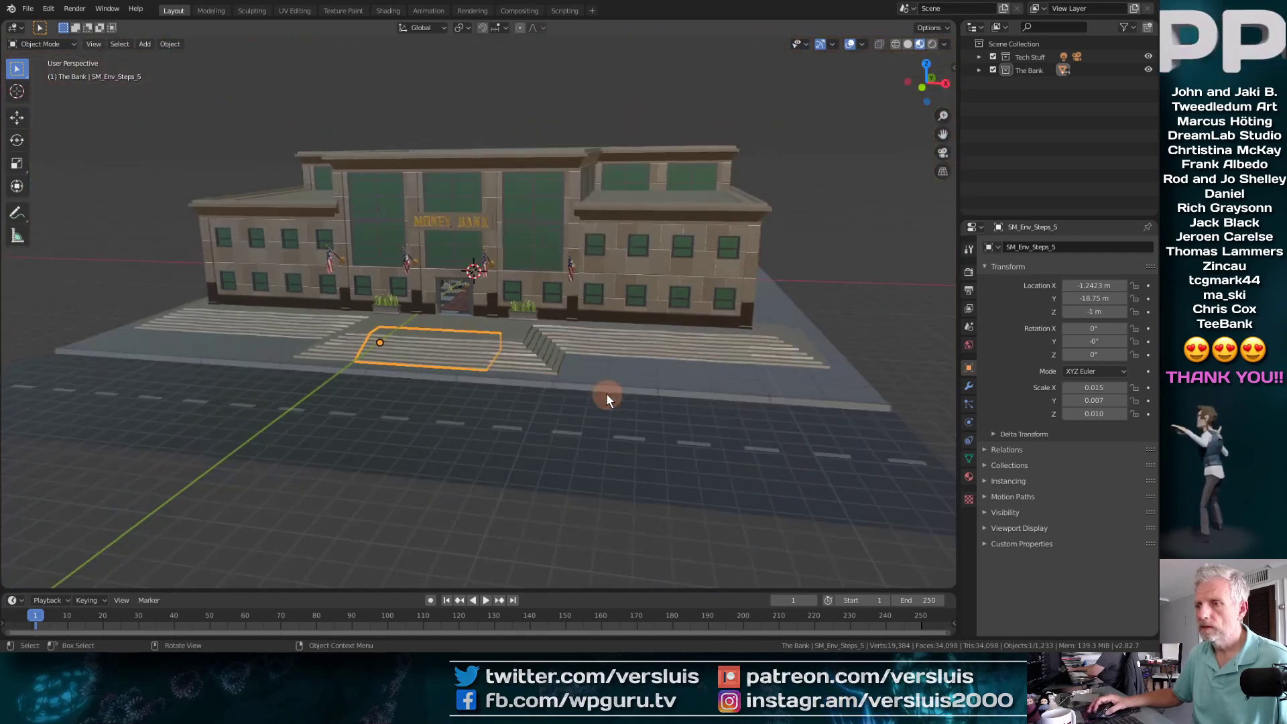
middle_click_drag(694, 340, 622, 354)
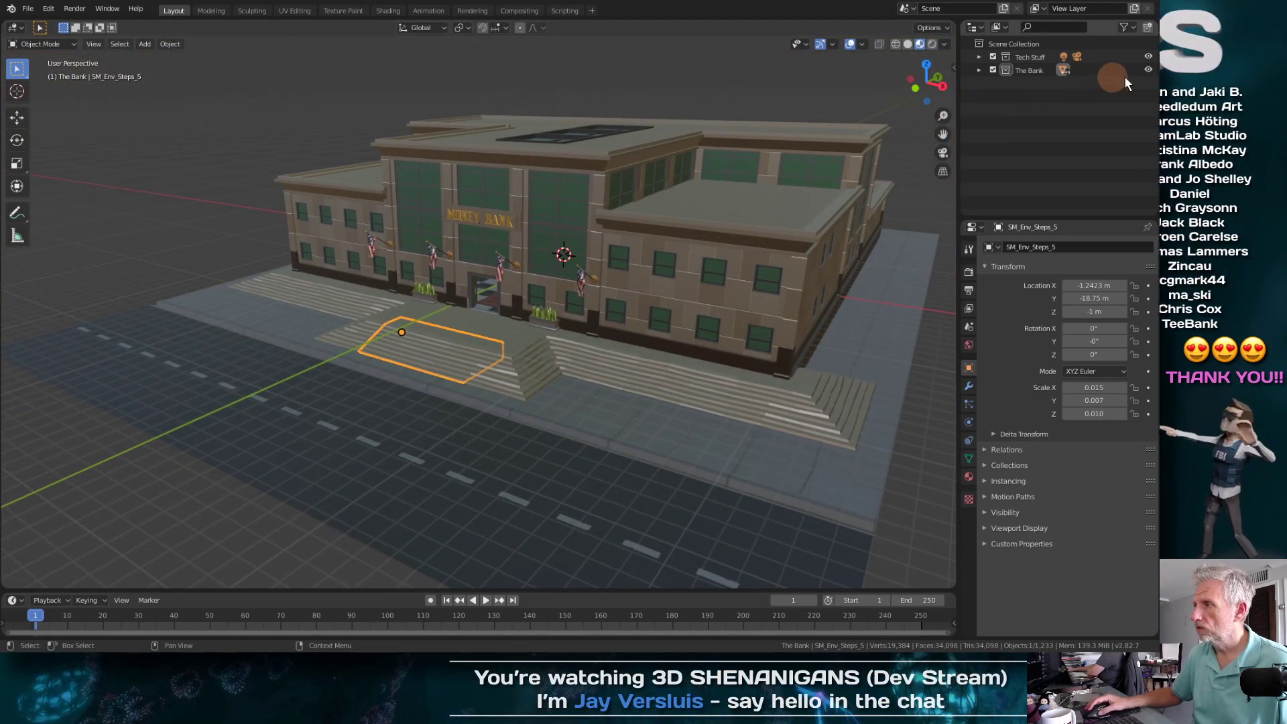
Step: Exclude The Bank collection from the view layer and include it again, two times in a row
left_click(992, 69)
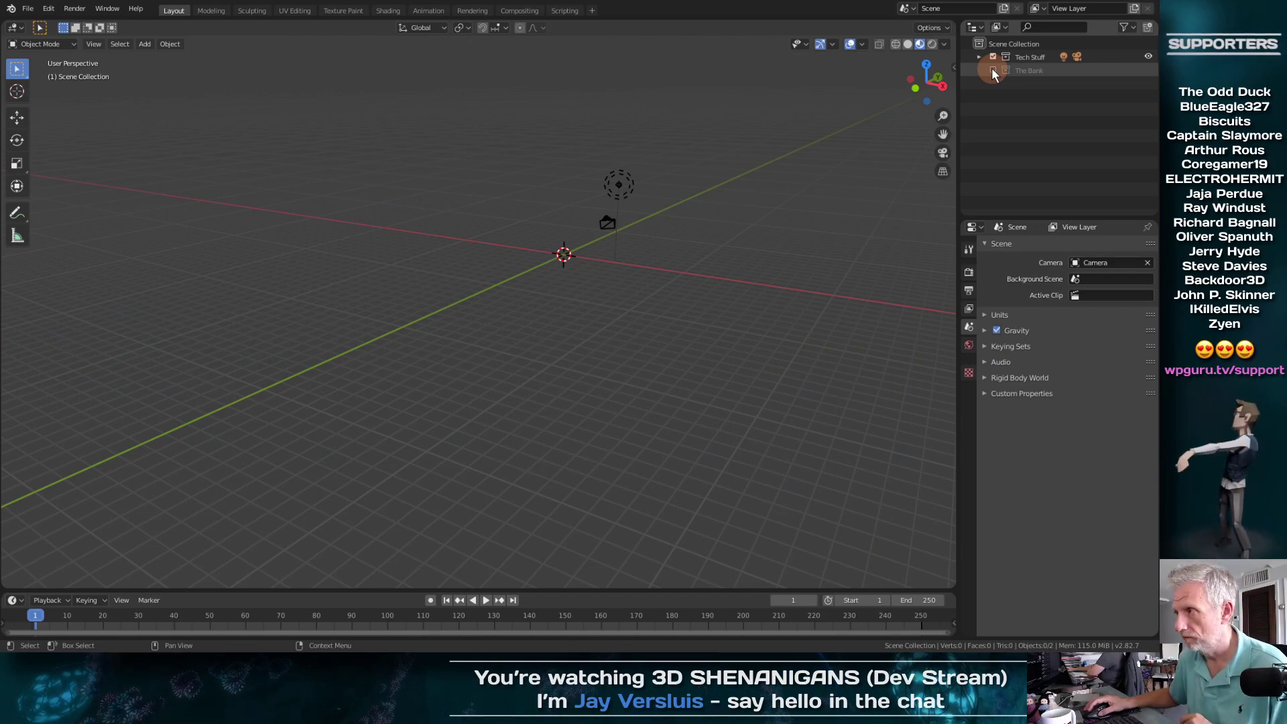
left_click(992, 69)
left_click(992, 69)
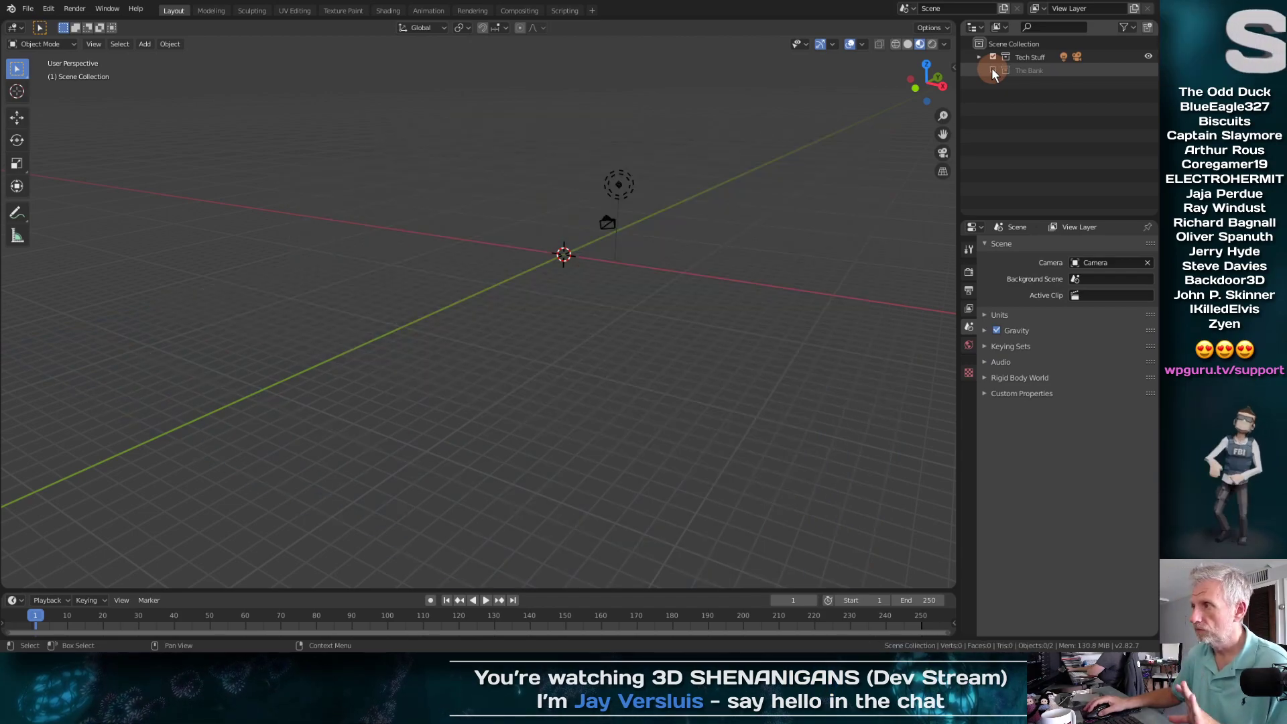
left_click(992, 69)
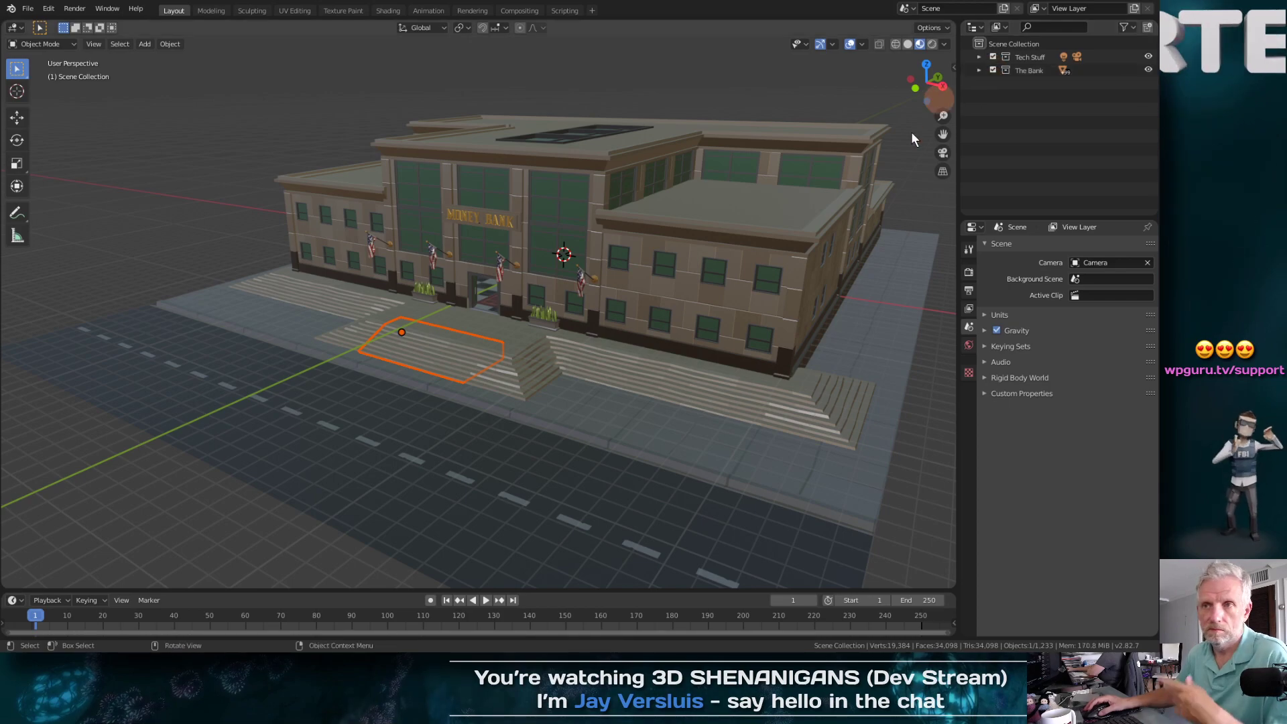
Step: Save the scene as Bank Heist 1.blend in the Blend Files folder of Bank Heist Animation
left_click(29, 8)
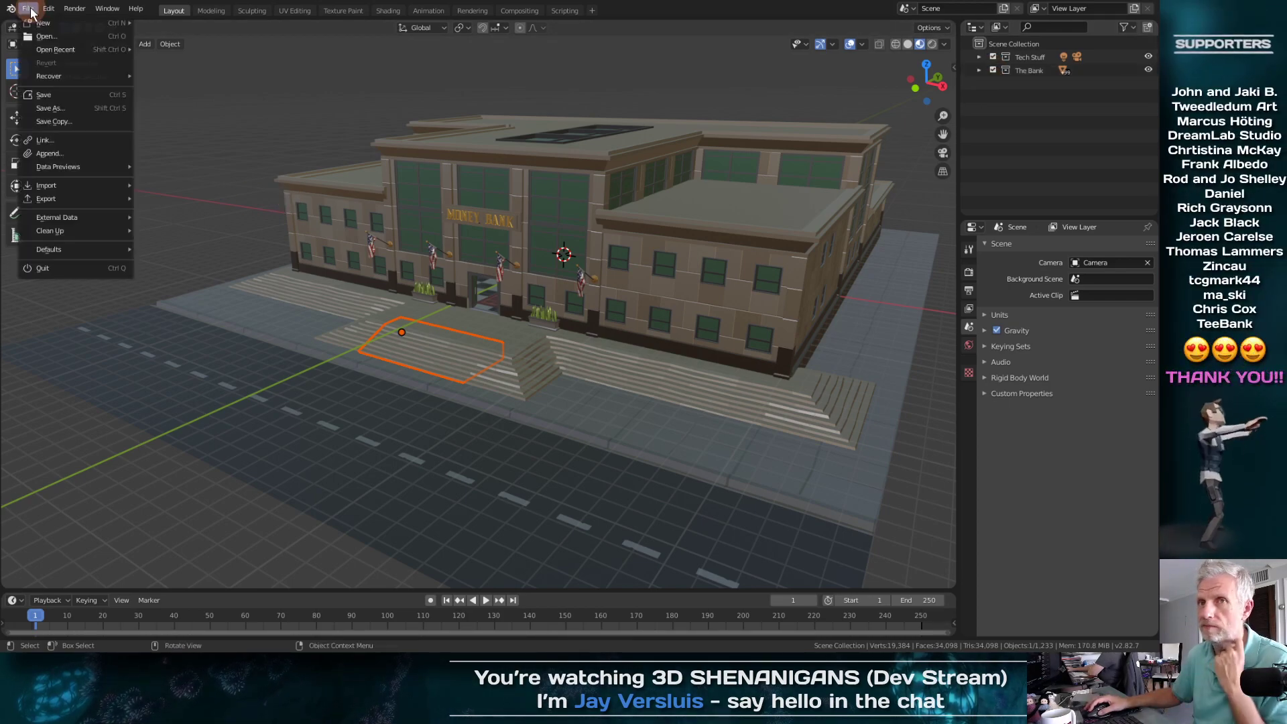
left_click(63, 107)
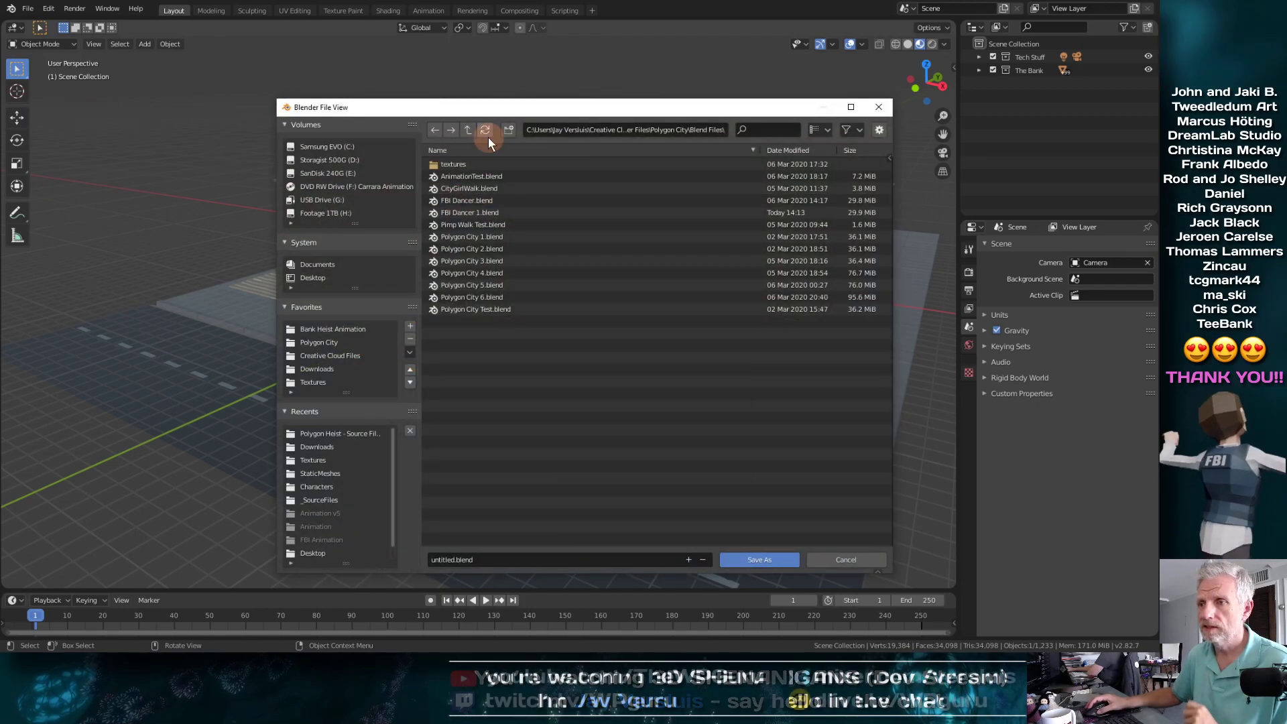
left_click(332, 329)
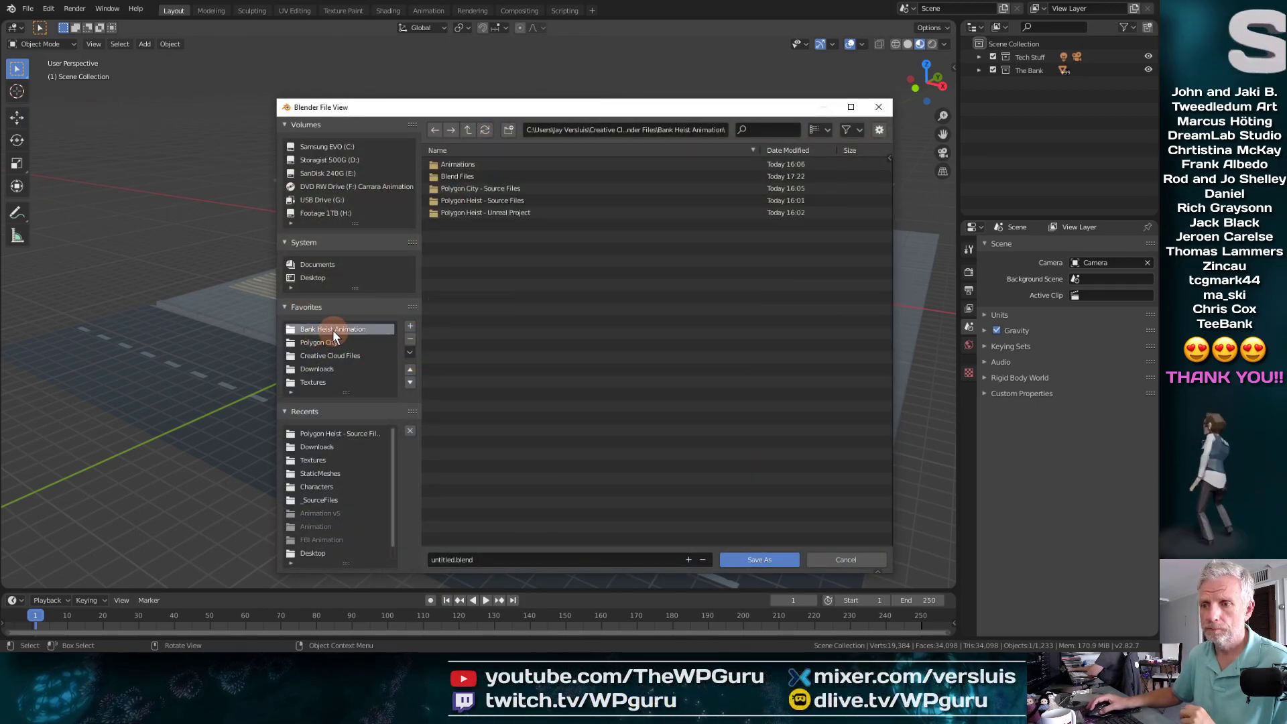
double_click(472, 176)
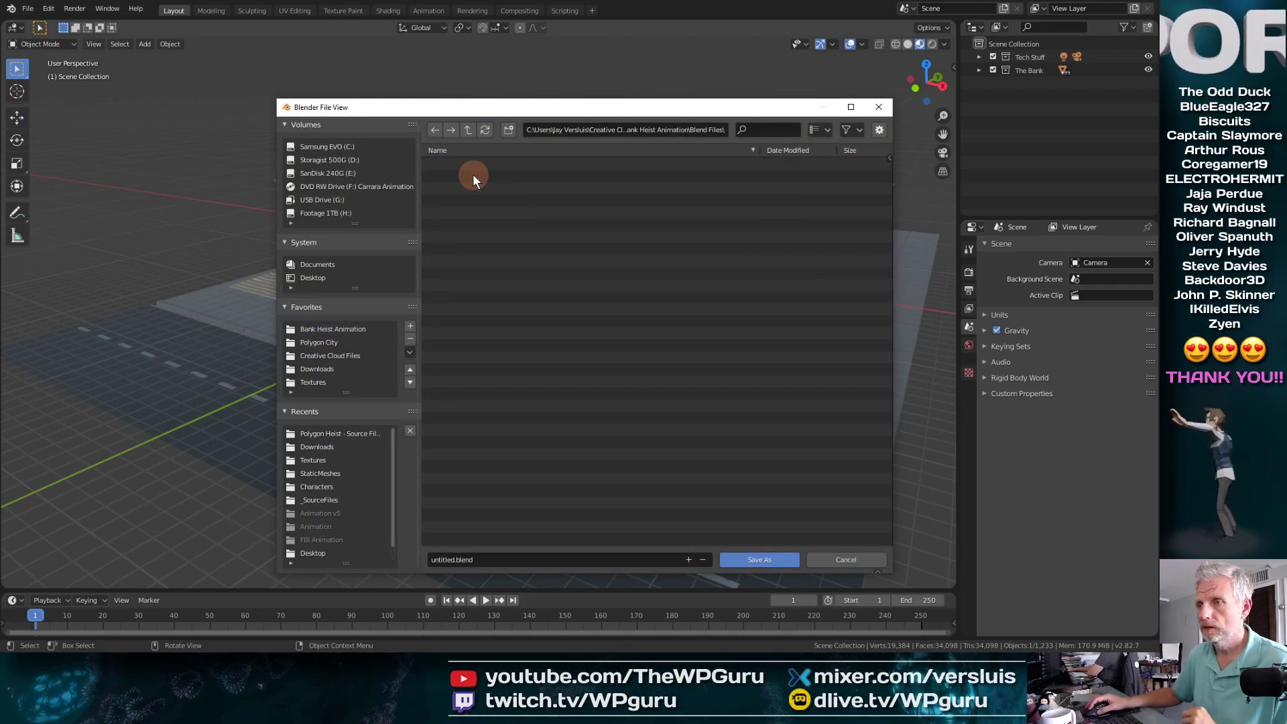
left_click(516, 556)
type("Bank Heist 1")
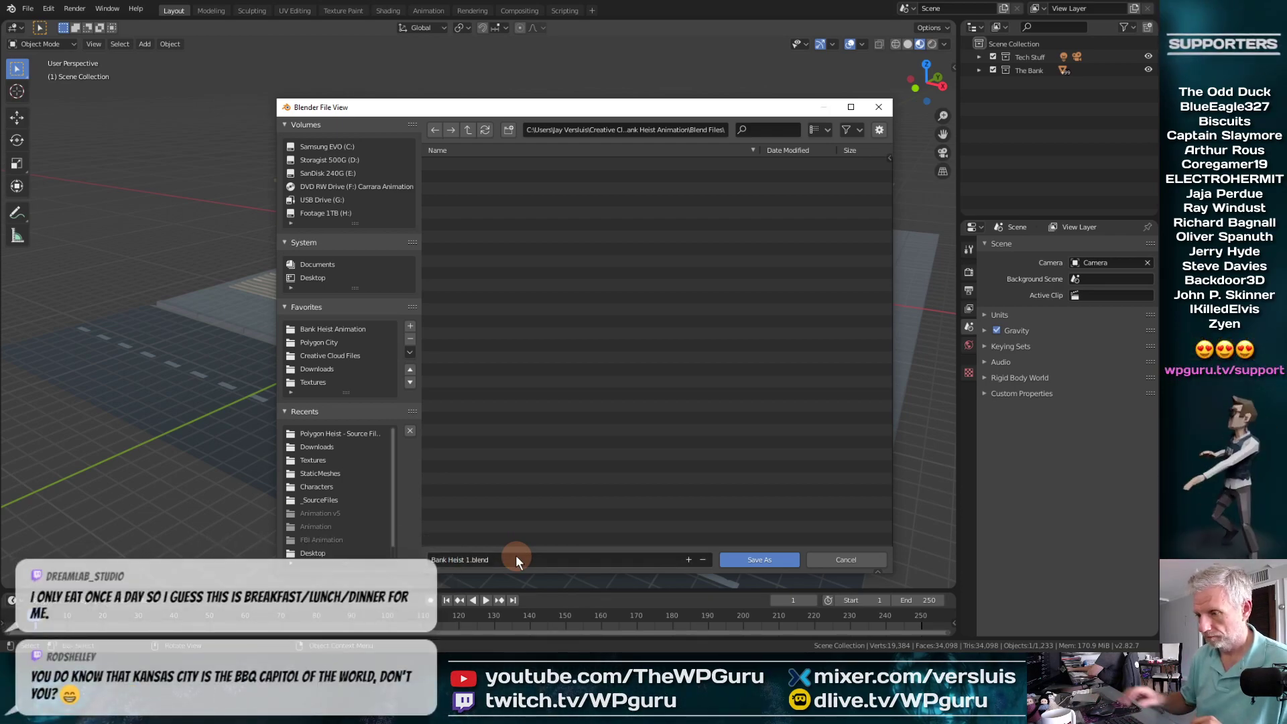
left_click(754, 559)
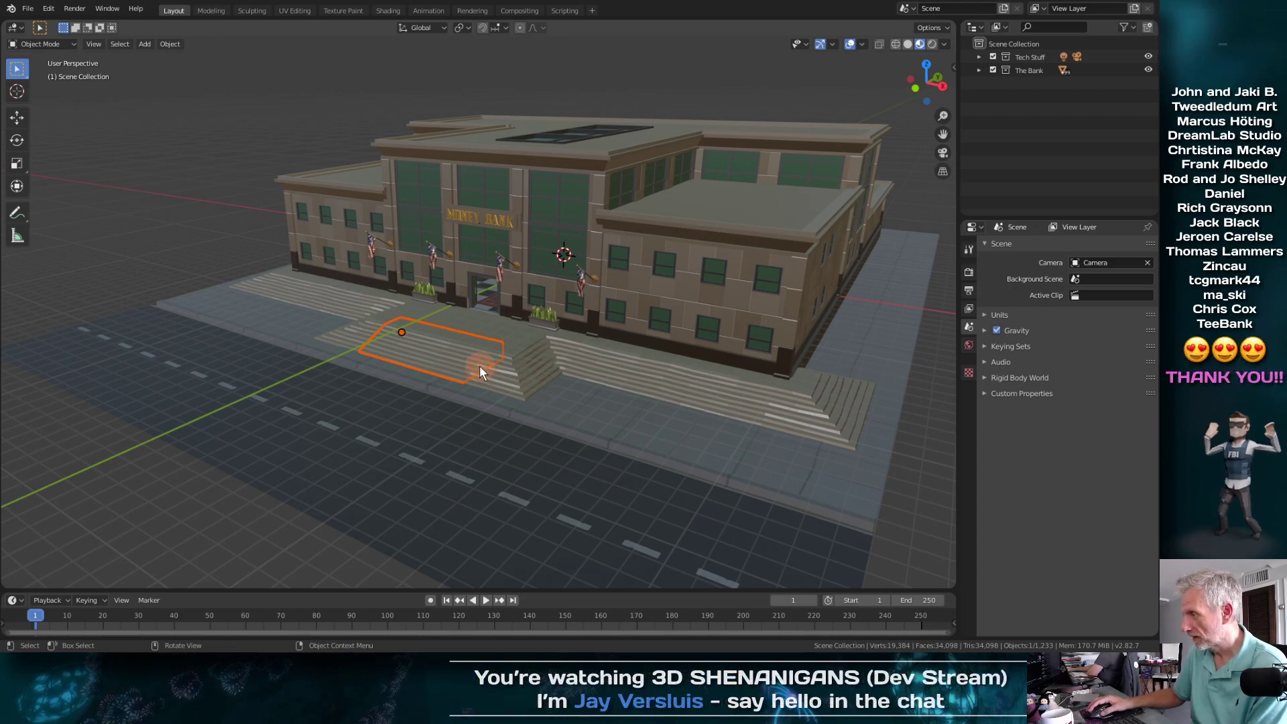
Step: Add a new collection under the Scene Collection and name it Front People
middle_click_drag(480, 364, 468, 364)
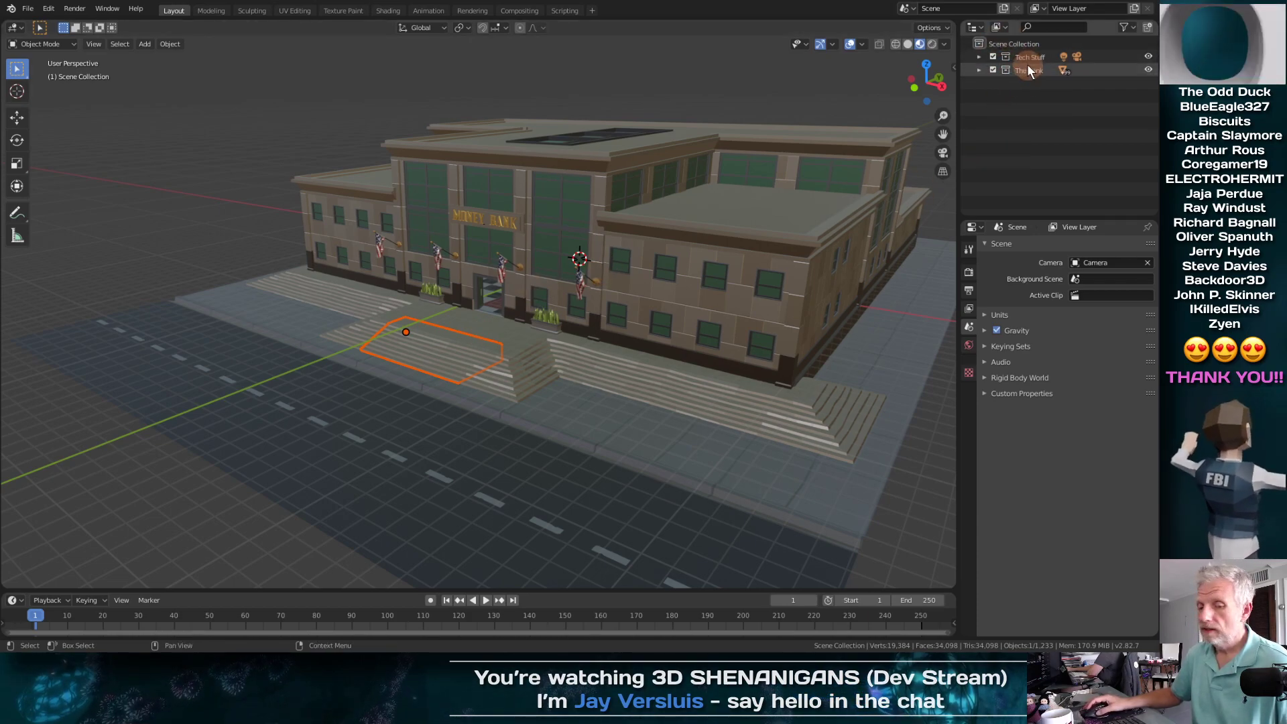
right_click(1031, 42)
left_click(1028, 46)
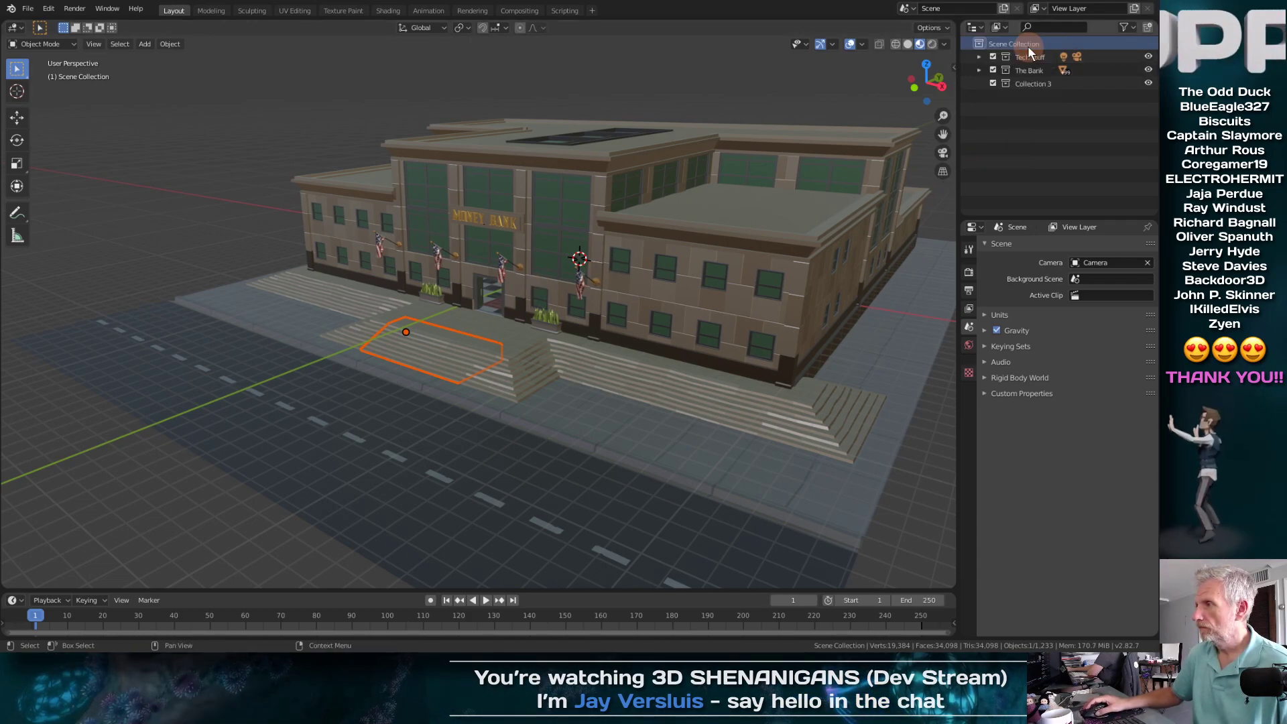
left_click(1035, 85)
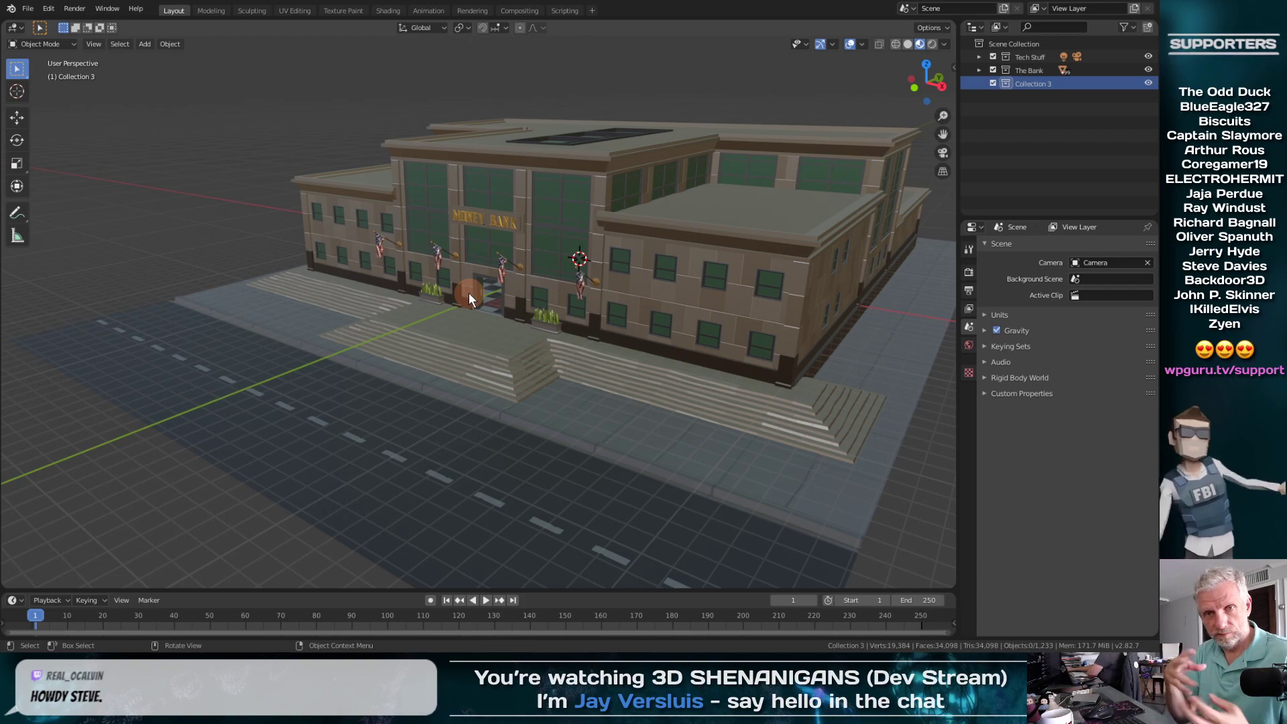
double_click(1039, 84)
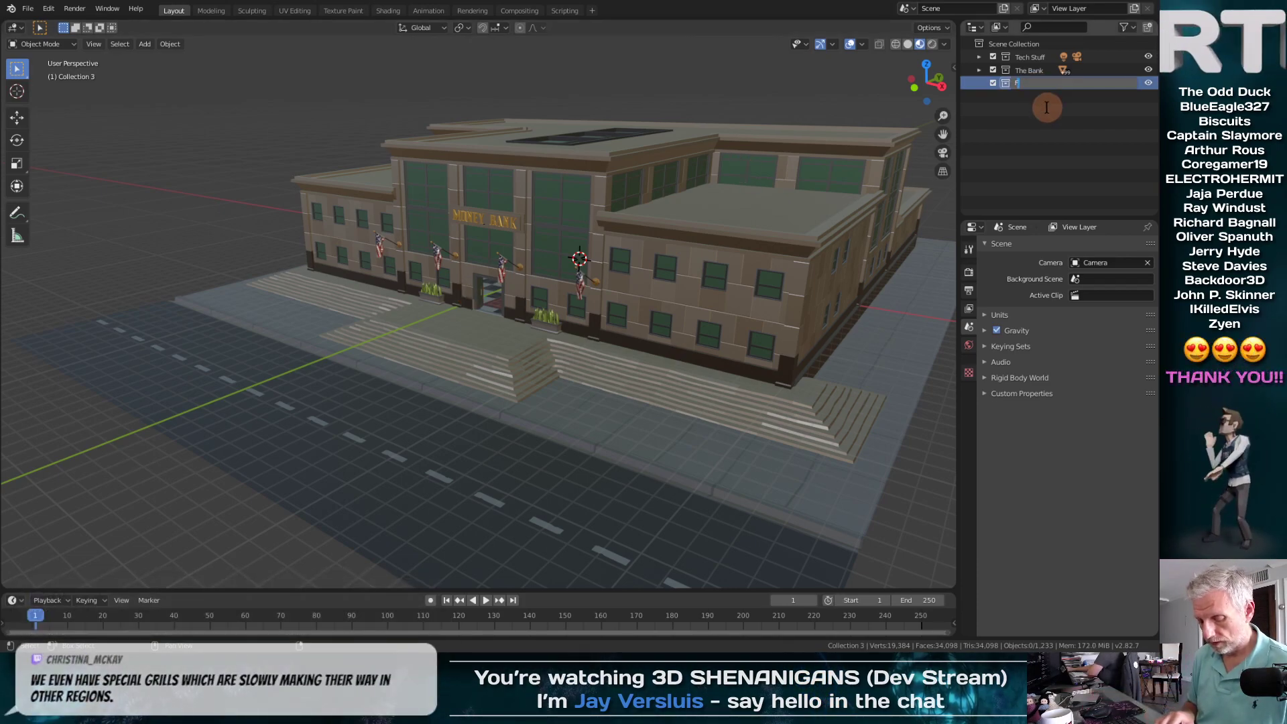
type("Front People")
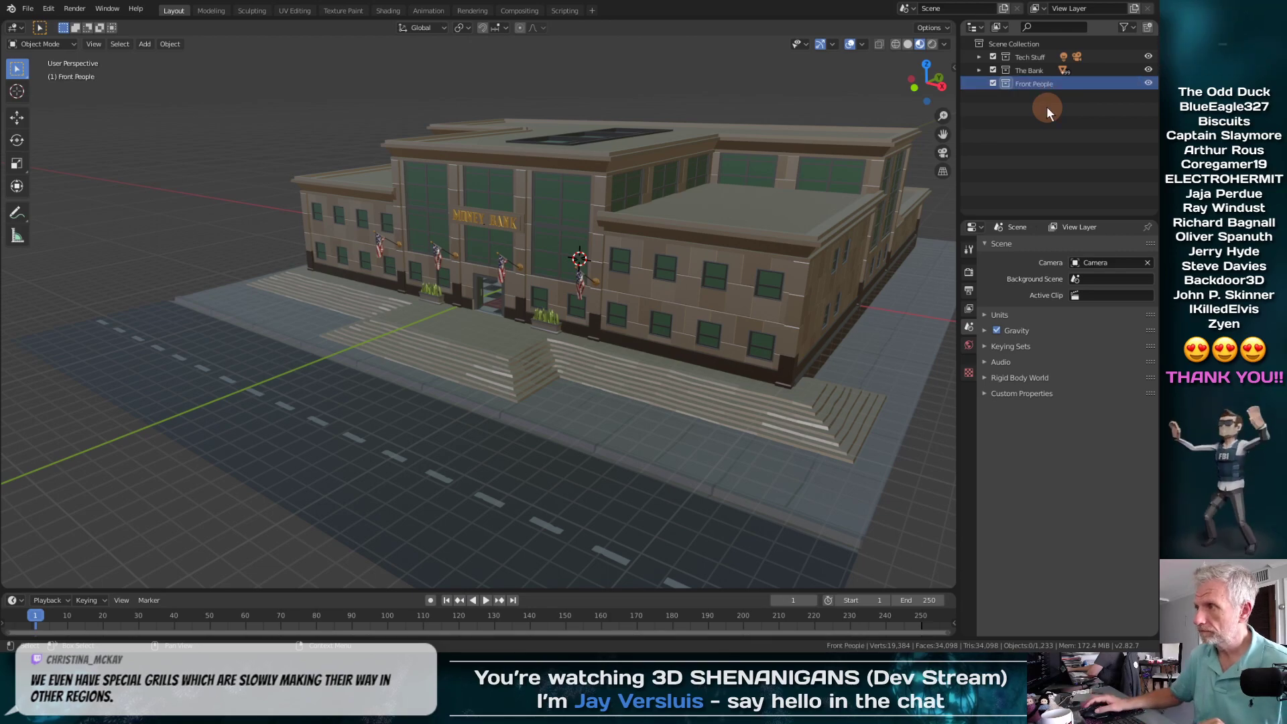
Step: Exclude The Bank collection from the view layer and start an FBX import from Bank Heist Animation's Animations folder
left_click(993, 69)
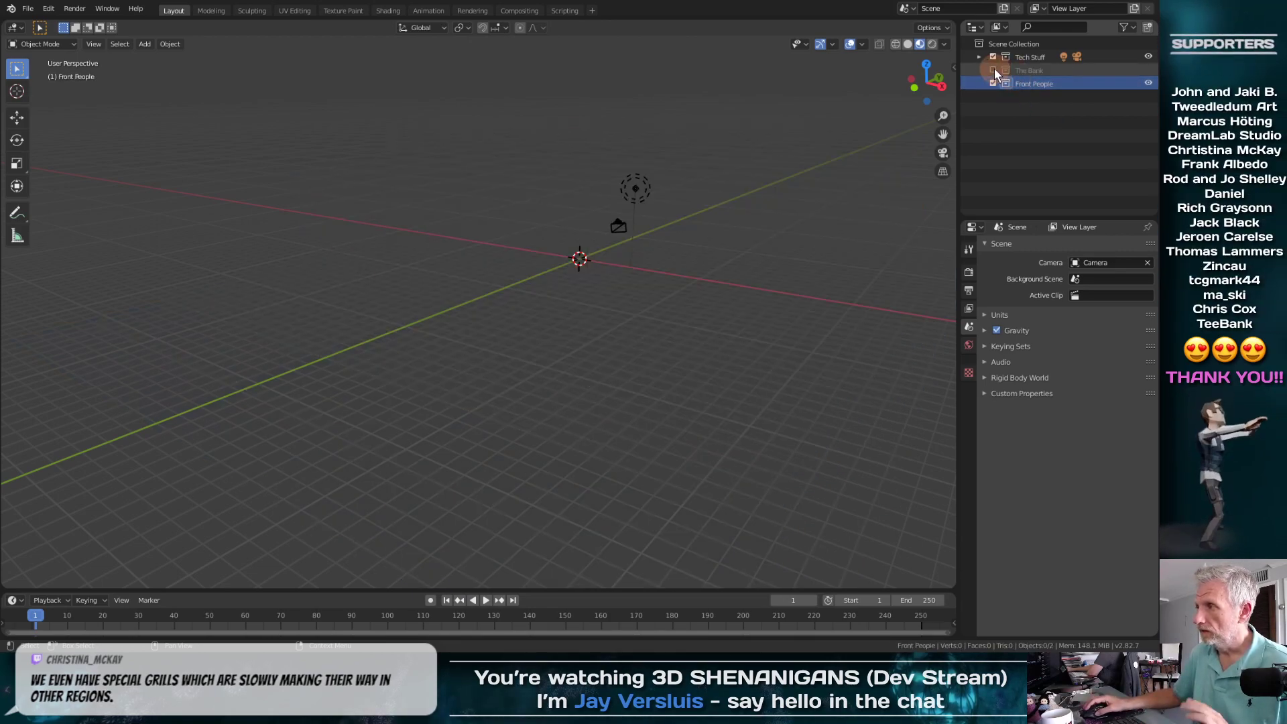
left_click(28, 8)
mouse_move(99, 184)
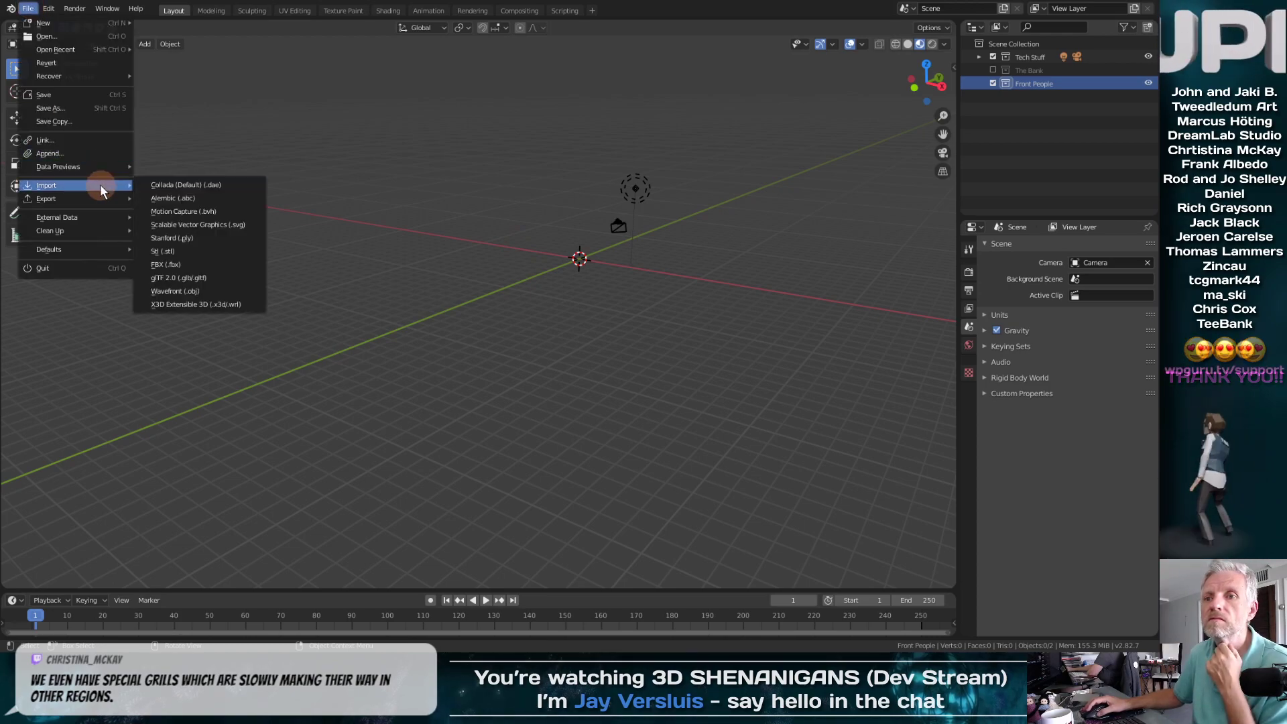
left_click(224, 264)
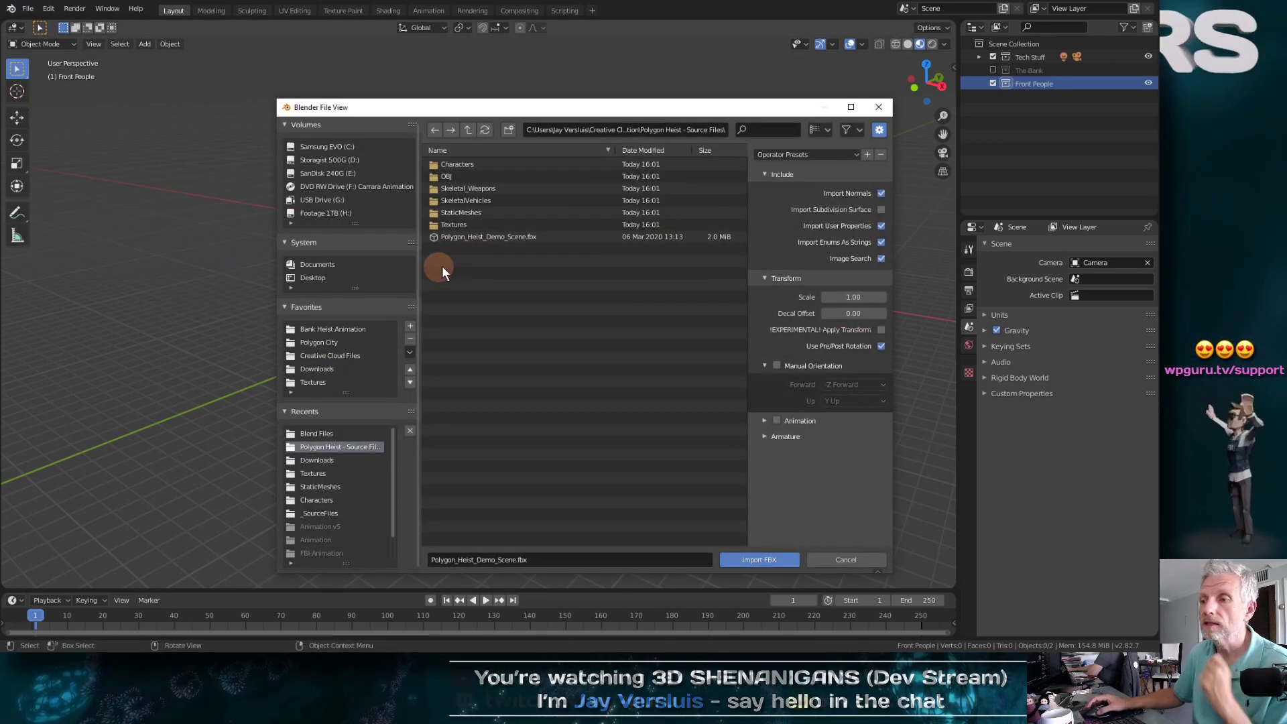
left_click_drag(582, 99, 510, 90)
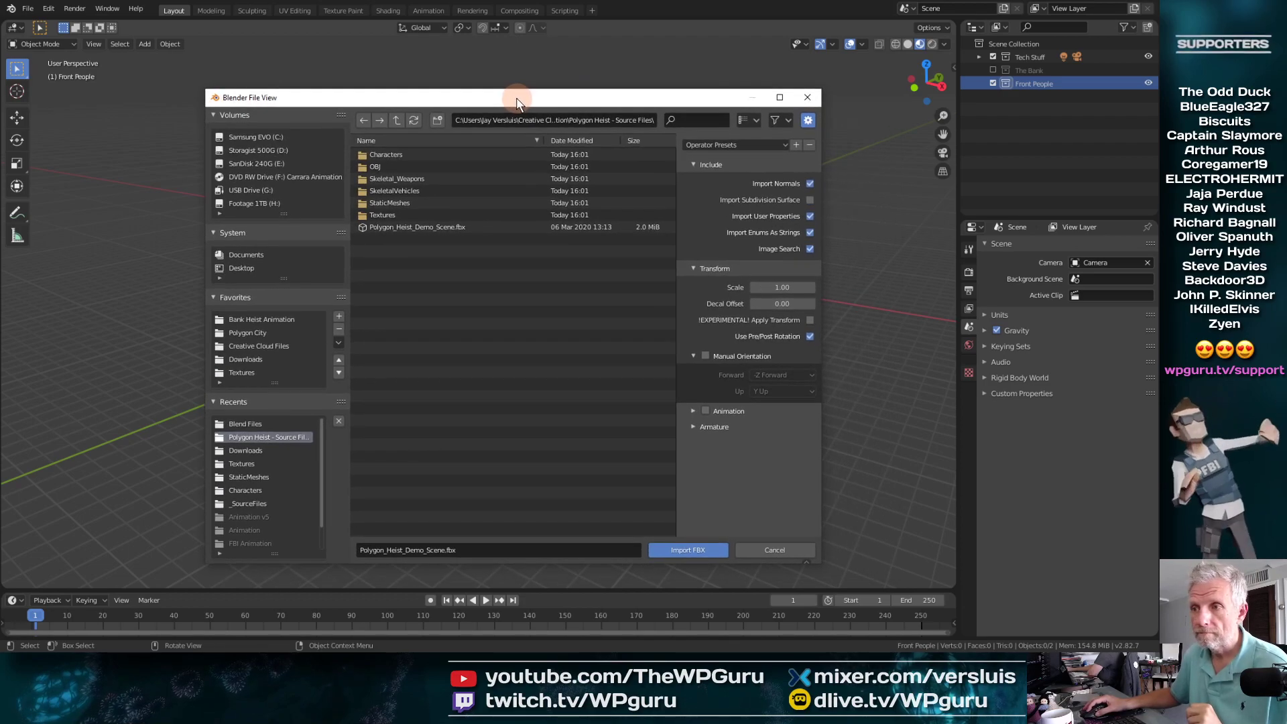
left_click(380, 229)
left_click(425, 270)
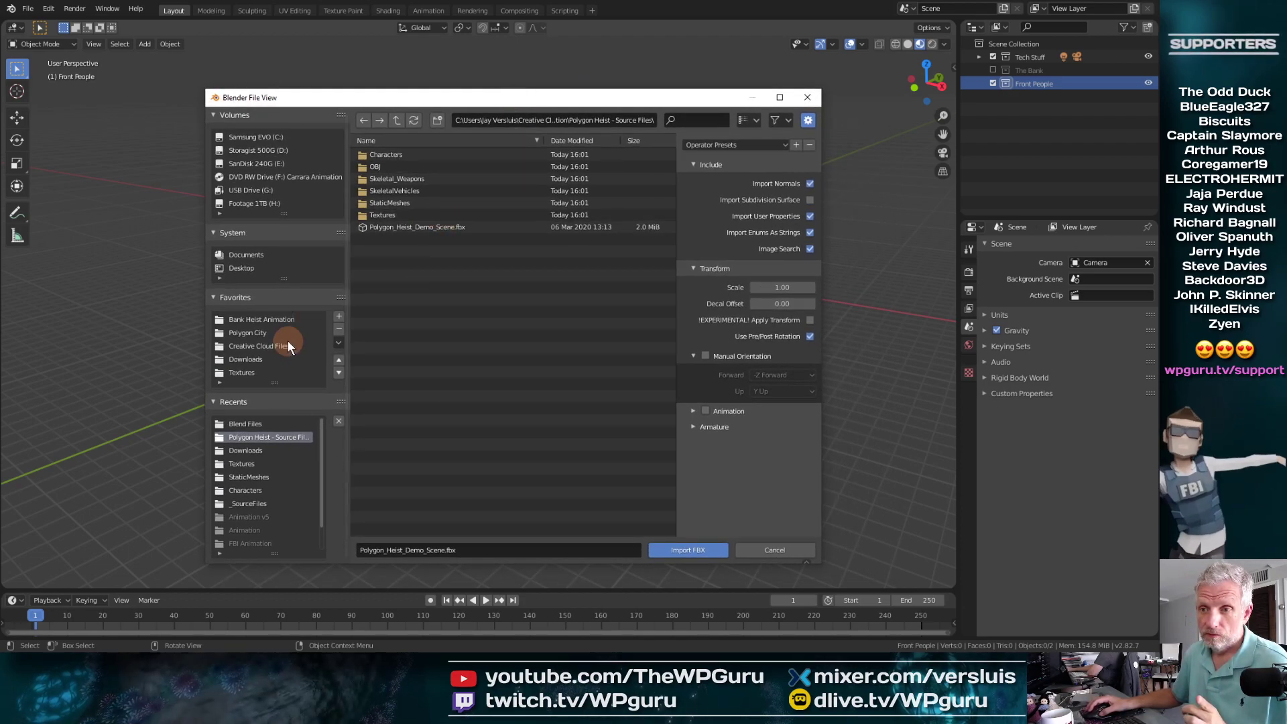
left_click(278, 320)
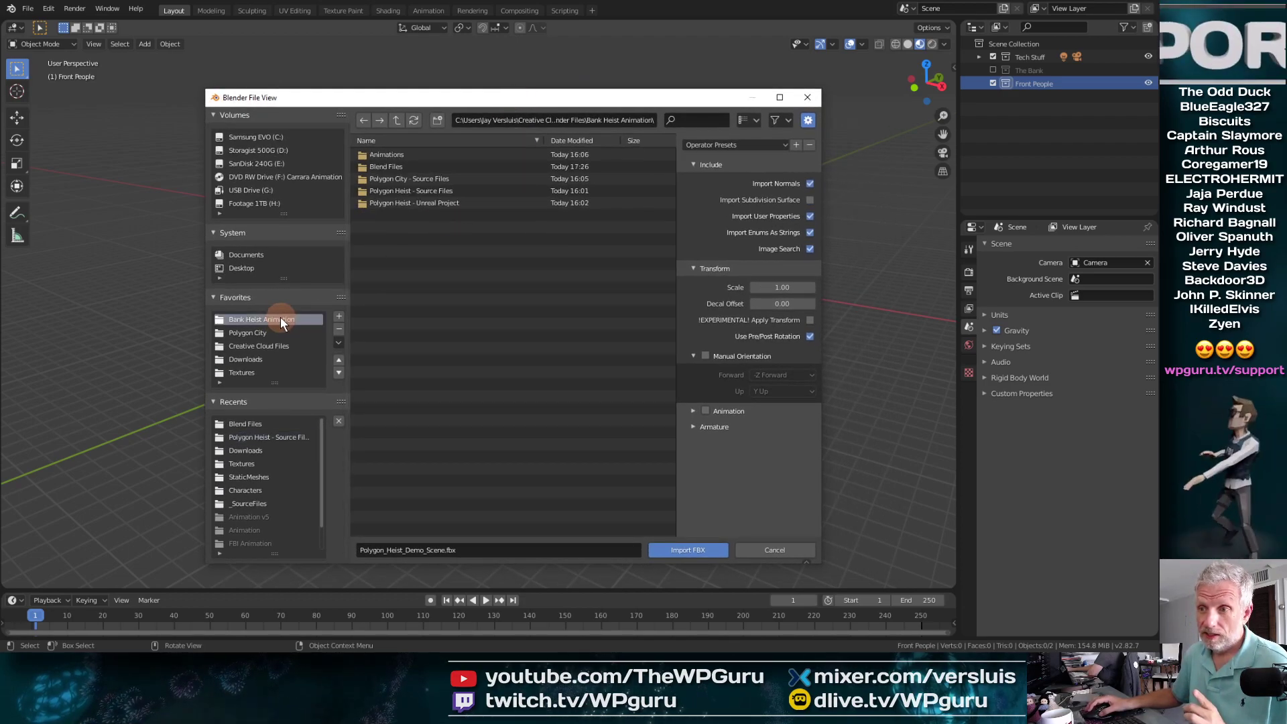
double_click(408, 154)
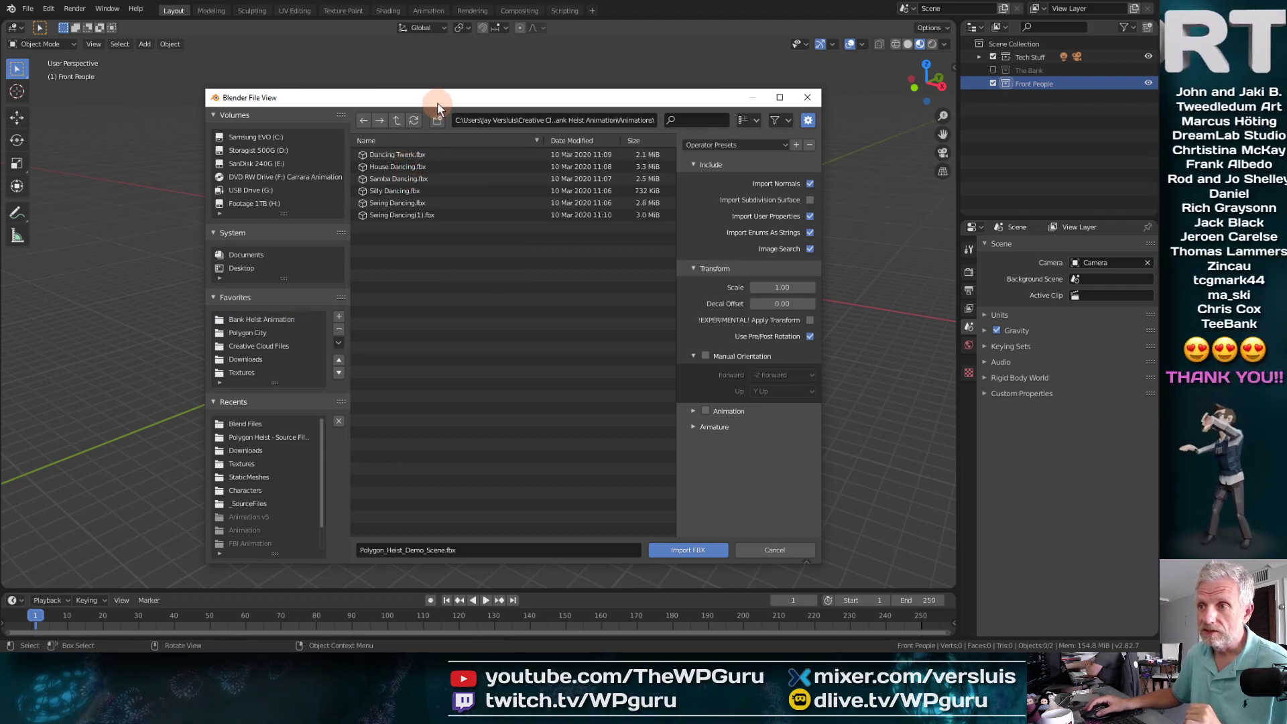
left_click_drag(437, 102, 235, 18)
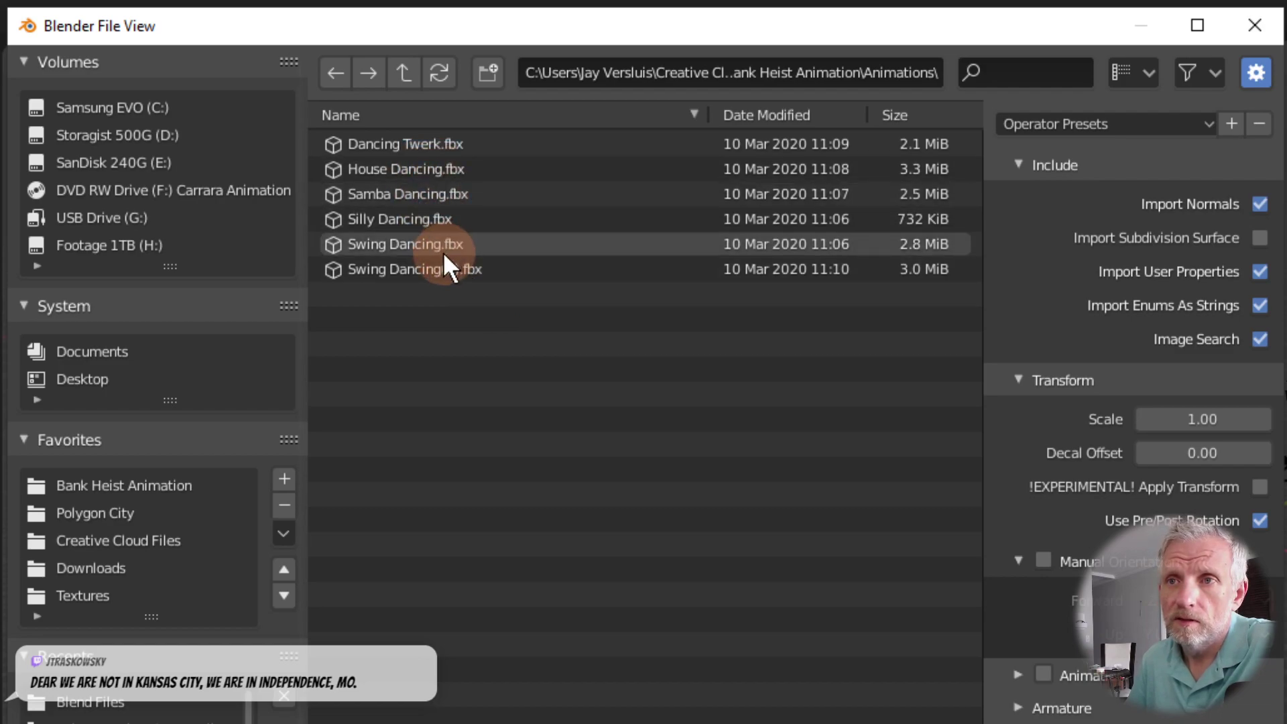
Step: Import Dancing Twerk.fbx with Manual Orientation, Animation and Automatic Bone Orientation enabled, using the Animation Import preset
left_click(412, 194)
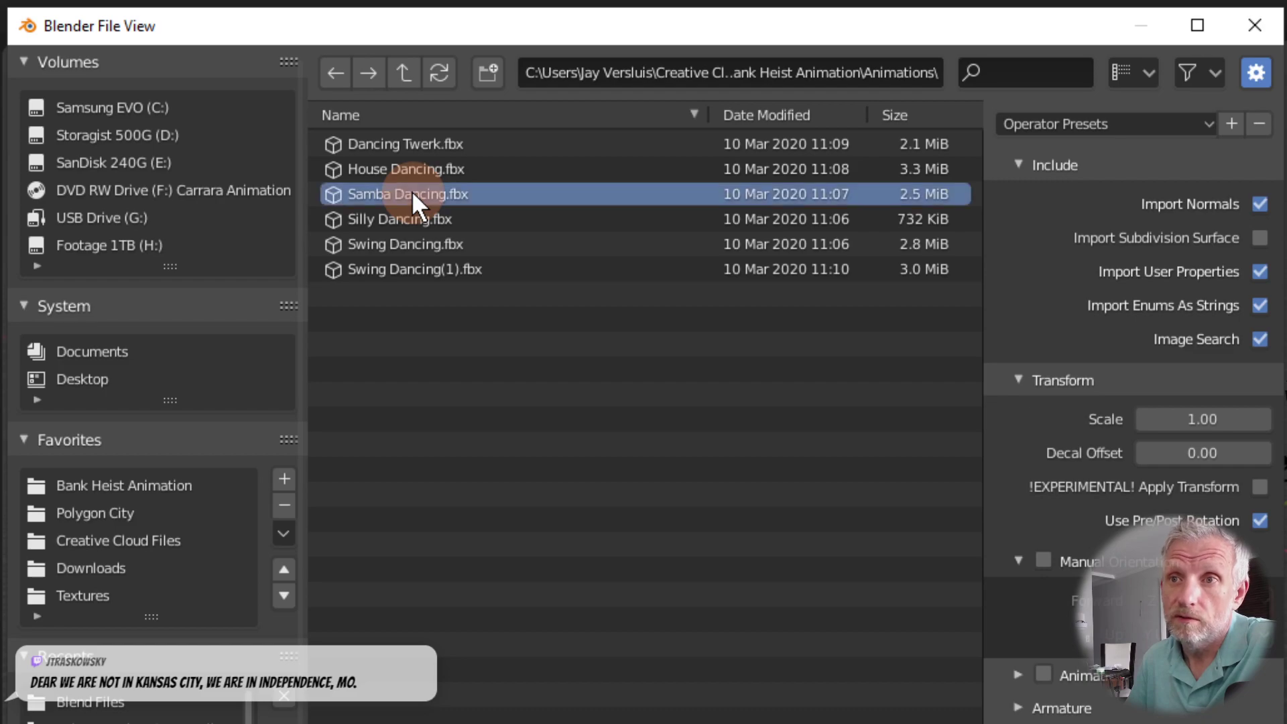
left_click(414, 143)
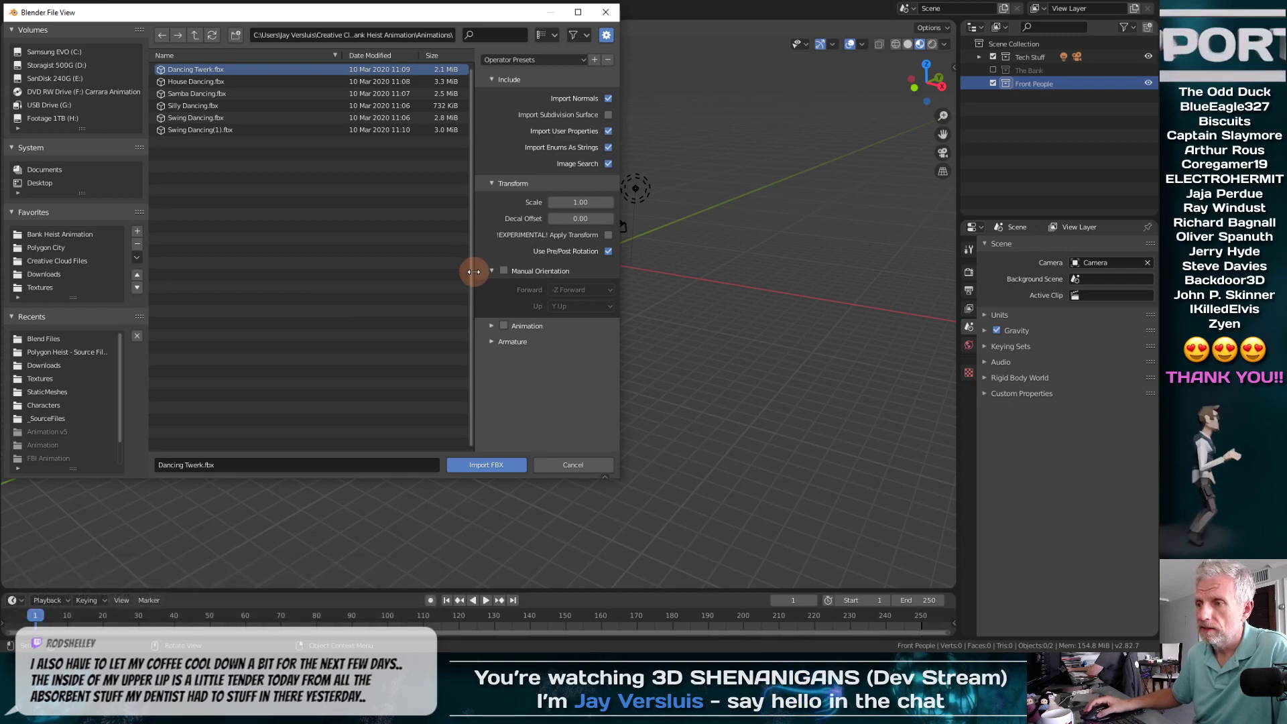
left_click(504, 269)
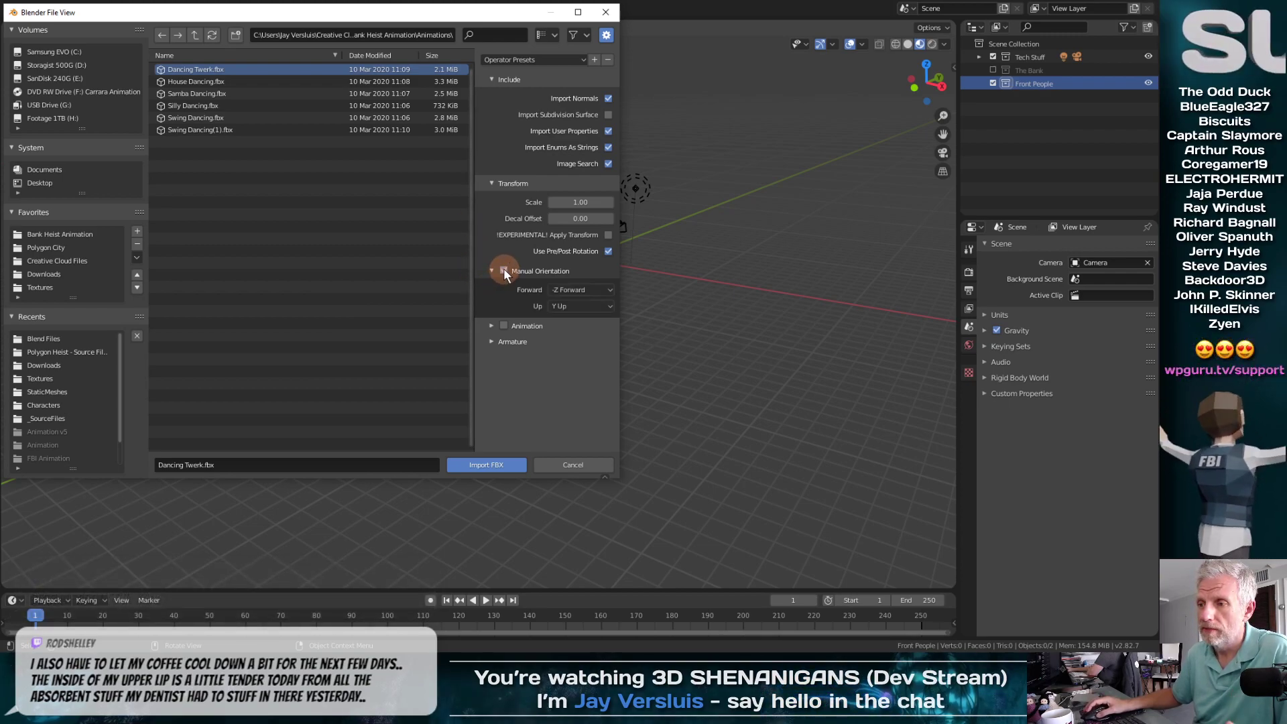
left_click(504, 326)
left_click(492, 341)
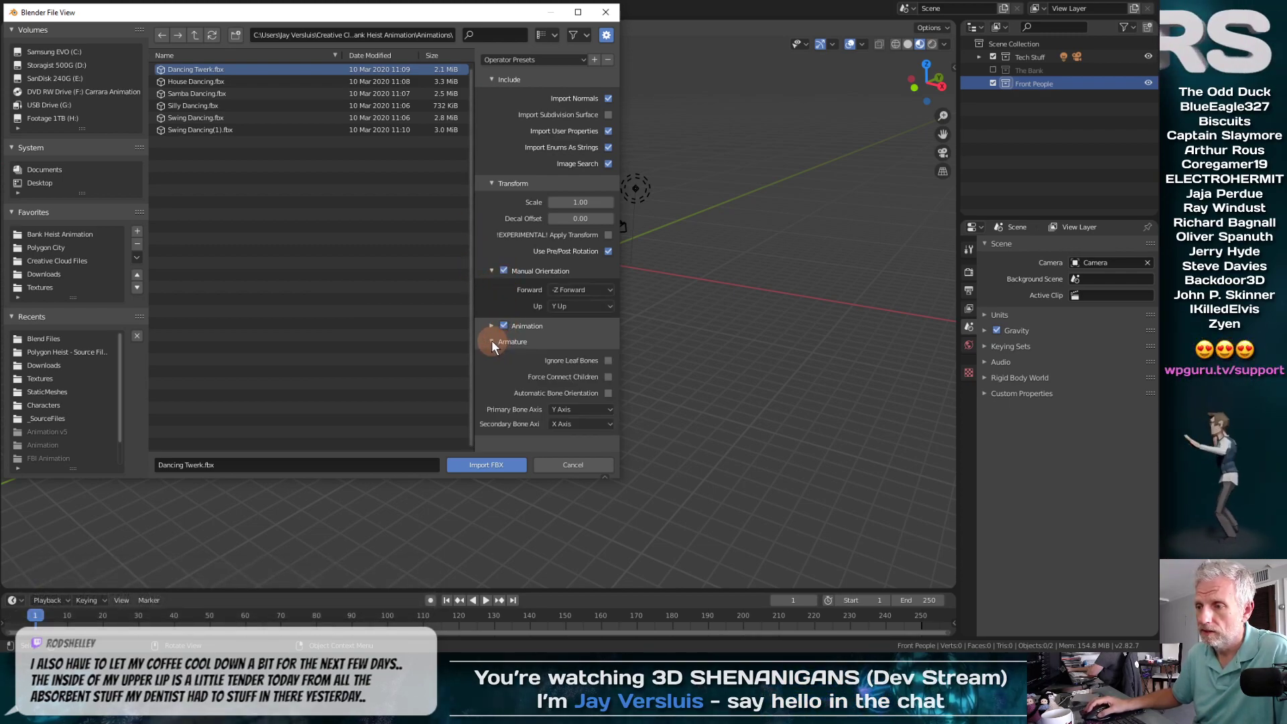
left_click(608, 393)
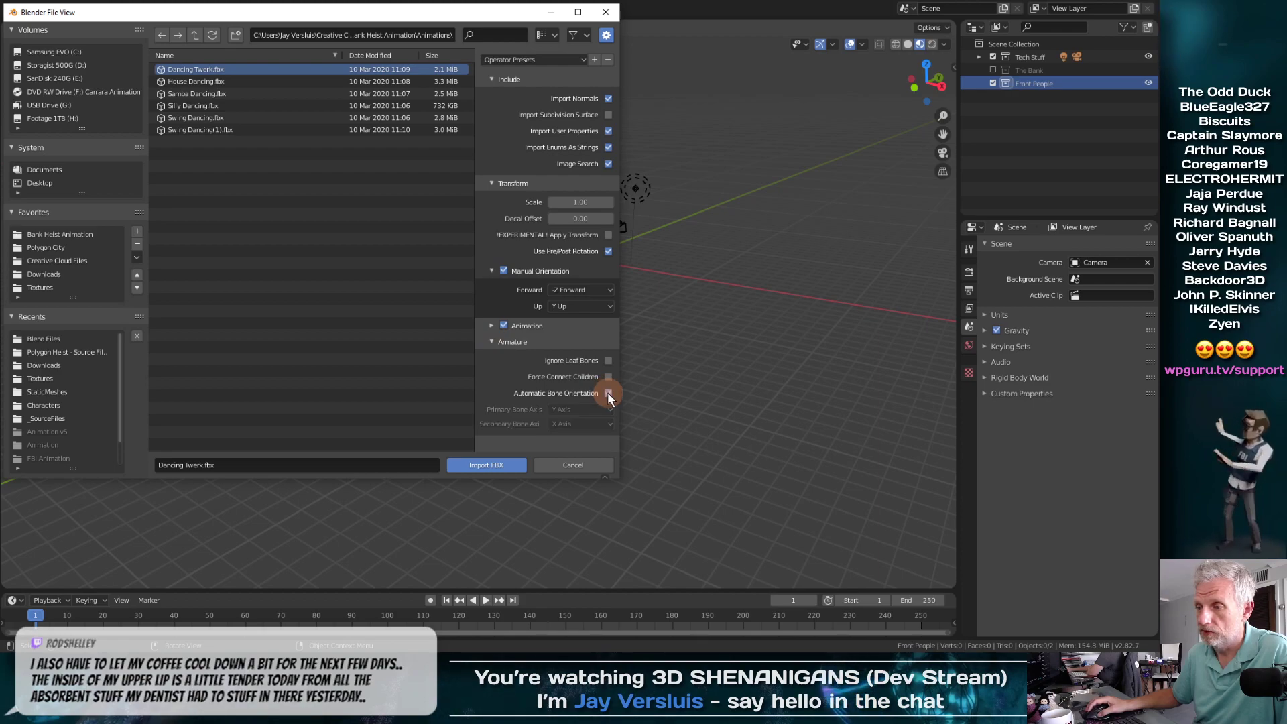
left_click(584, 60)
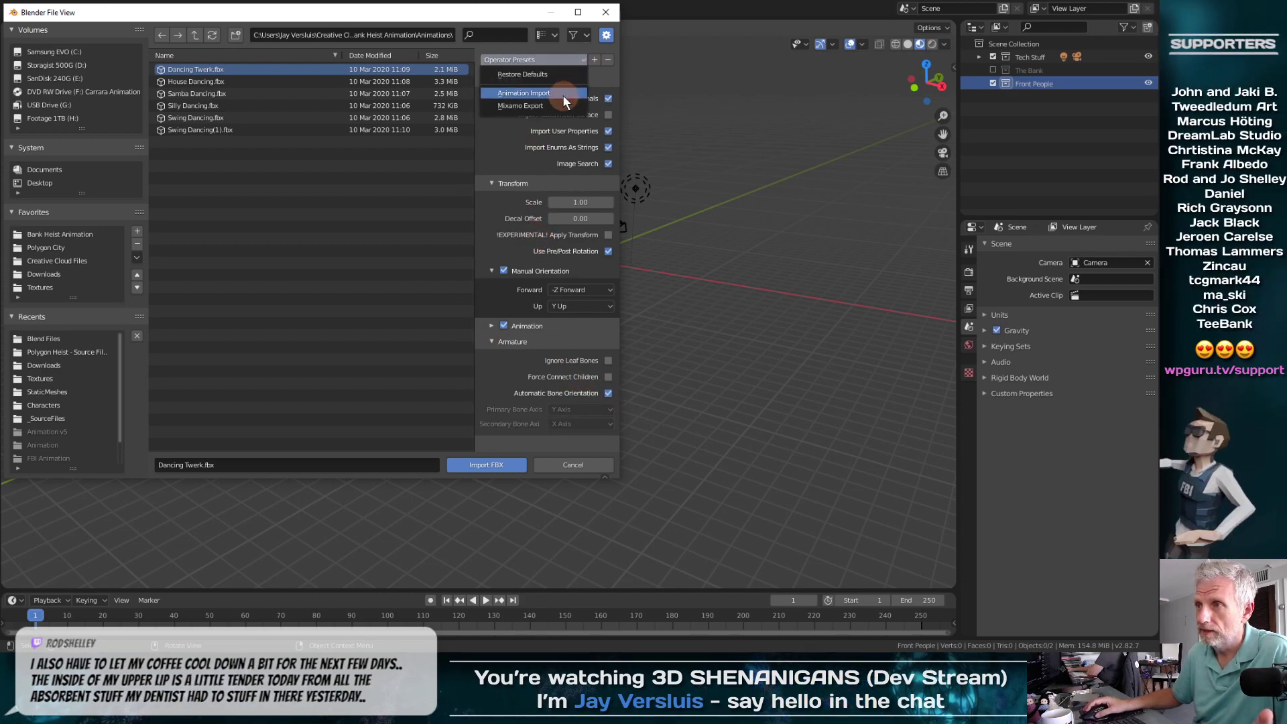
left_click(544, 93)
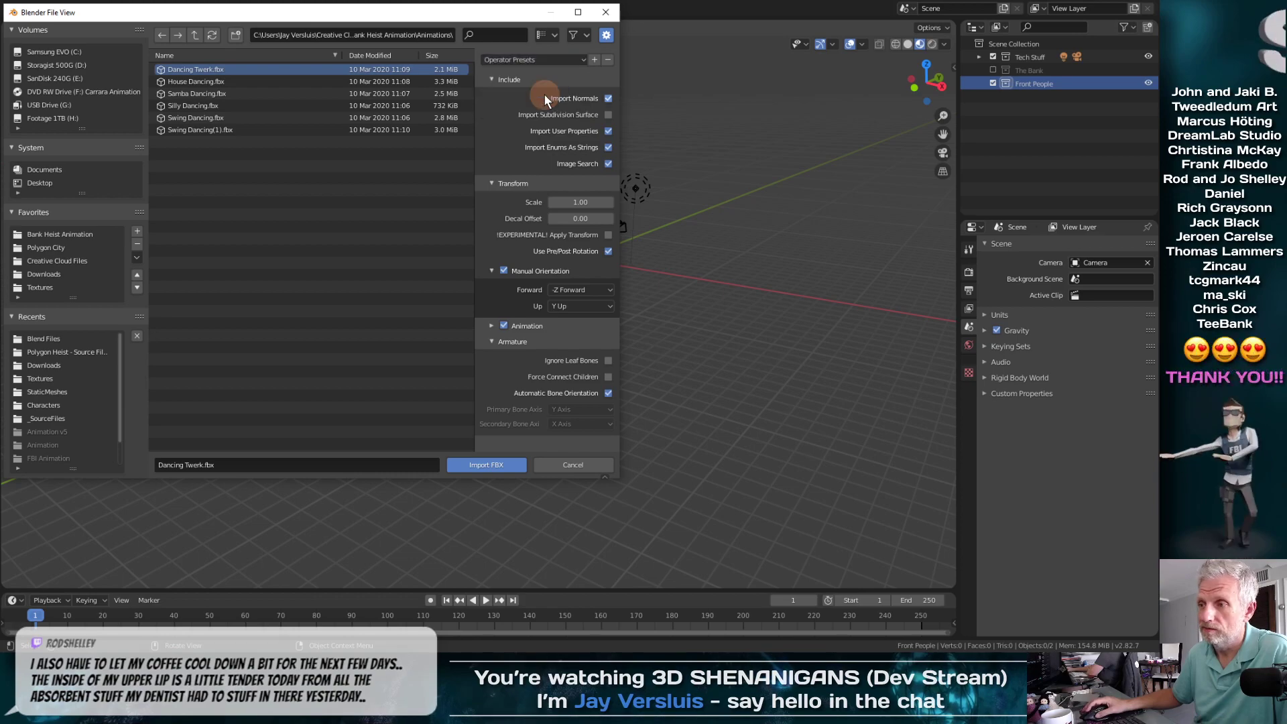
left_click(502, 465)
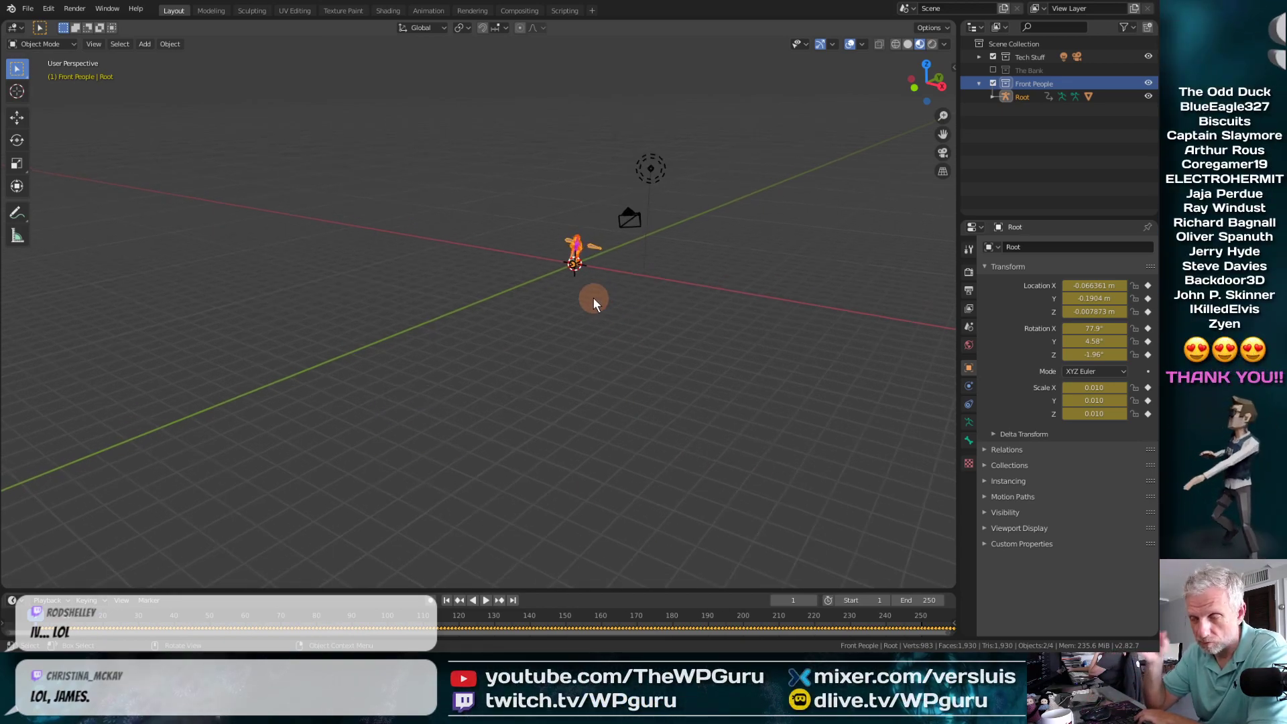
Step: Frame the imported dancing character in the viewport and enlarge the timeline area
key("KP_Decimal")
middle_click_drag(525, 351, 542, 319)
left_click_drag(550, 588, 549, 533)
middle_click_drag(547, 488, 553, 359)
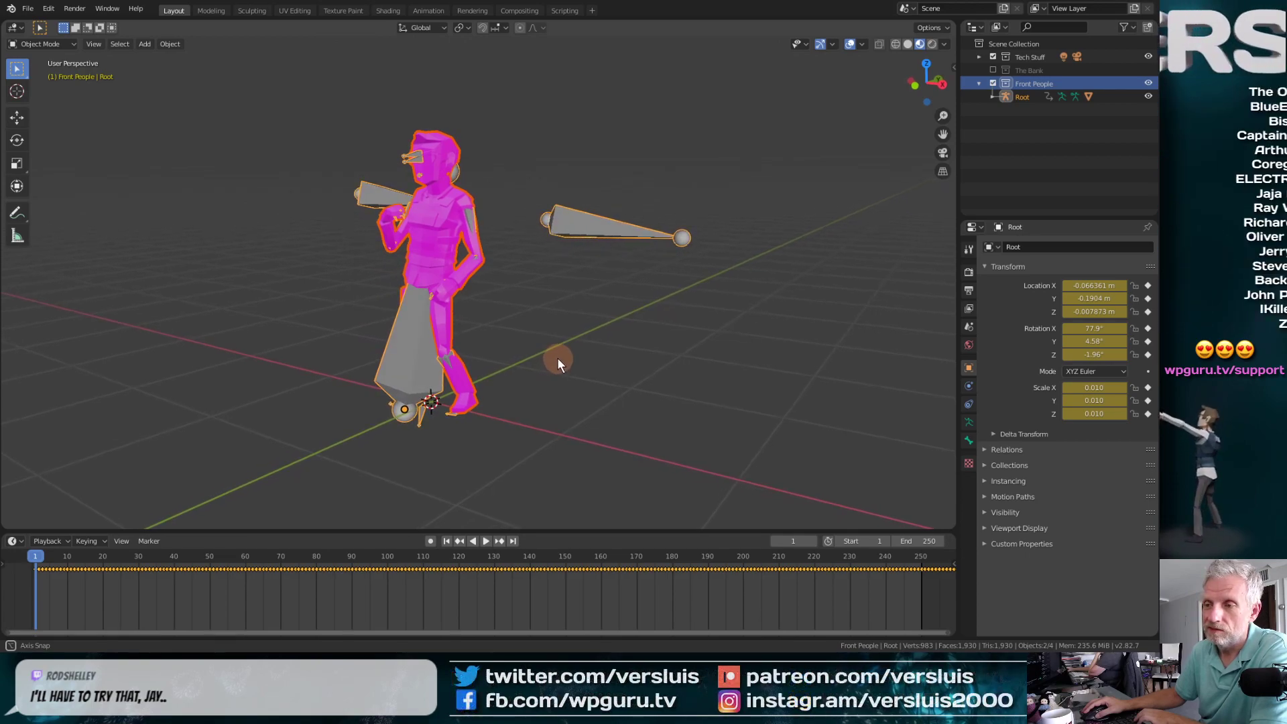
Step: Play back the imported dance animation, stop playback and return the timeline to frame 0
key("space")
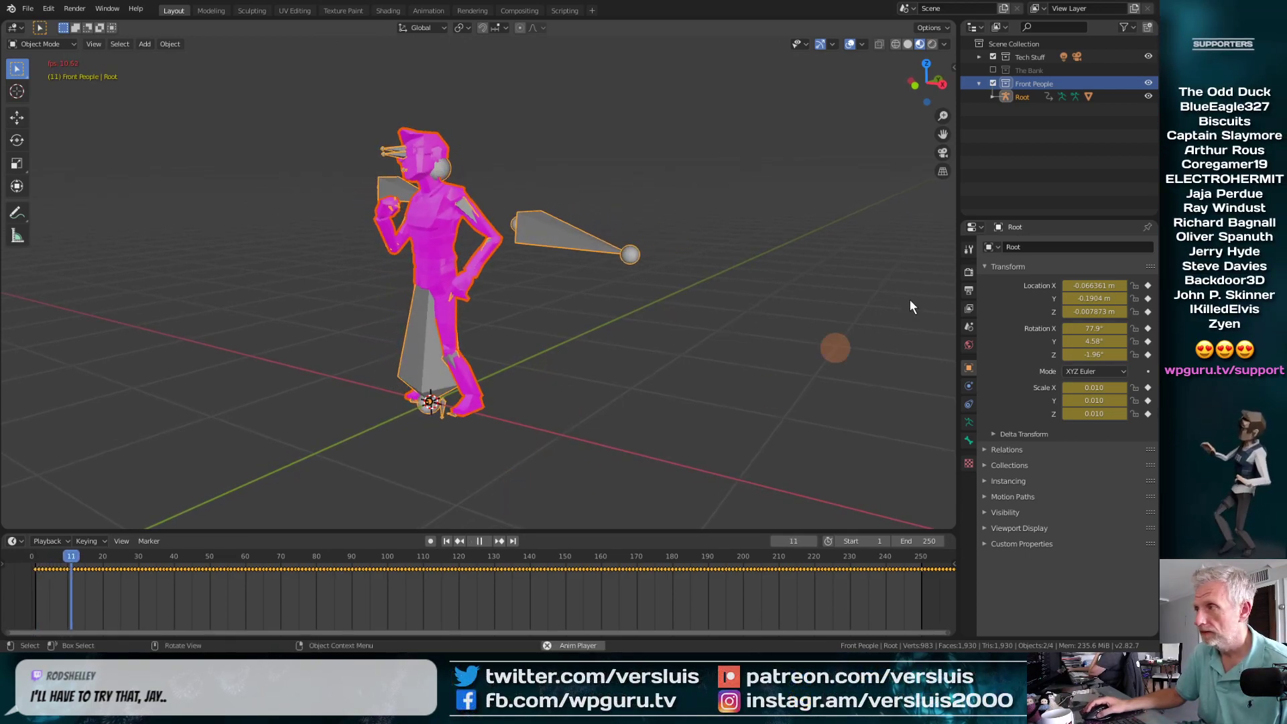
left_click(1023, 70)
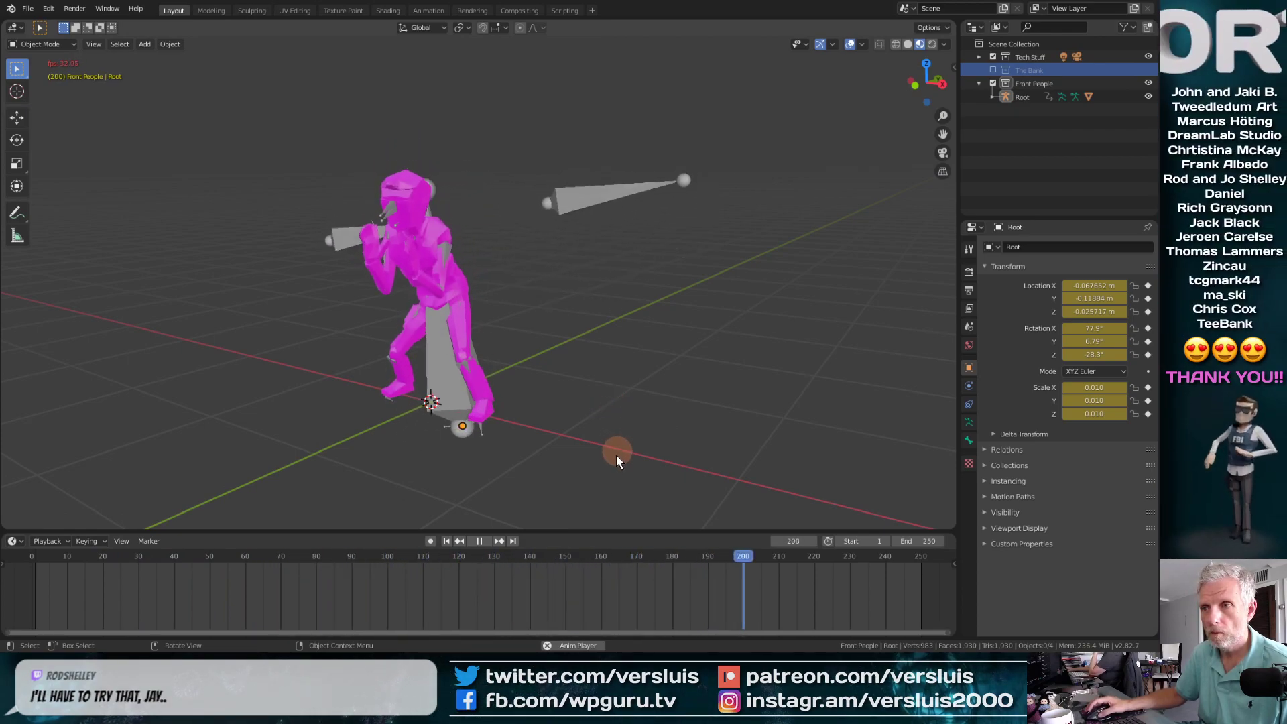
left_click(118, 571)
left_click(19, 570)
key("space")
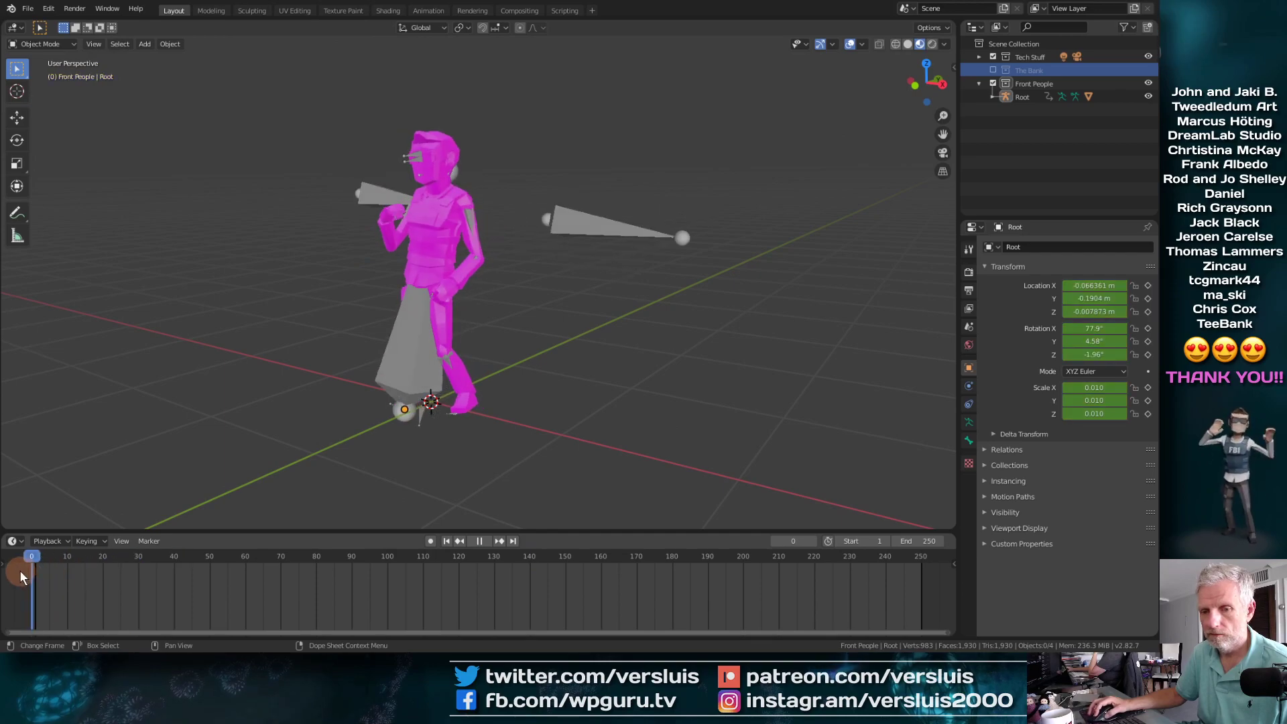
key("Home")
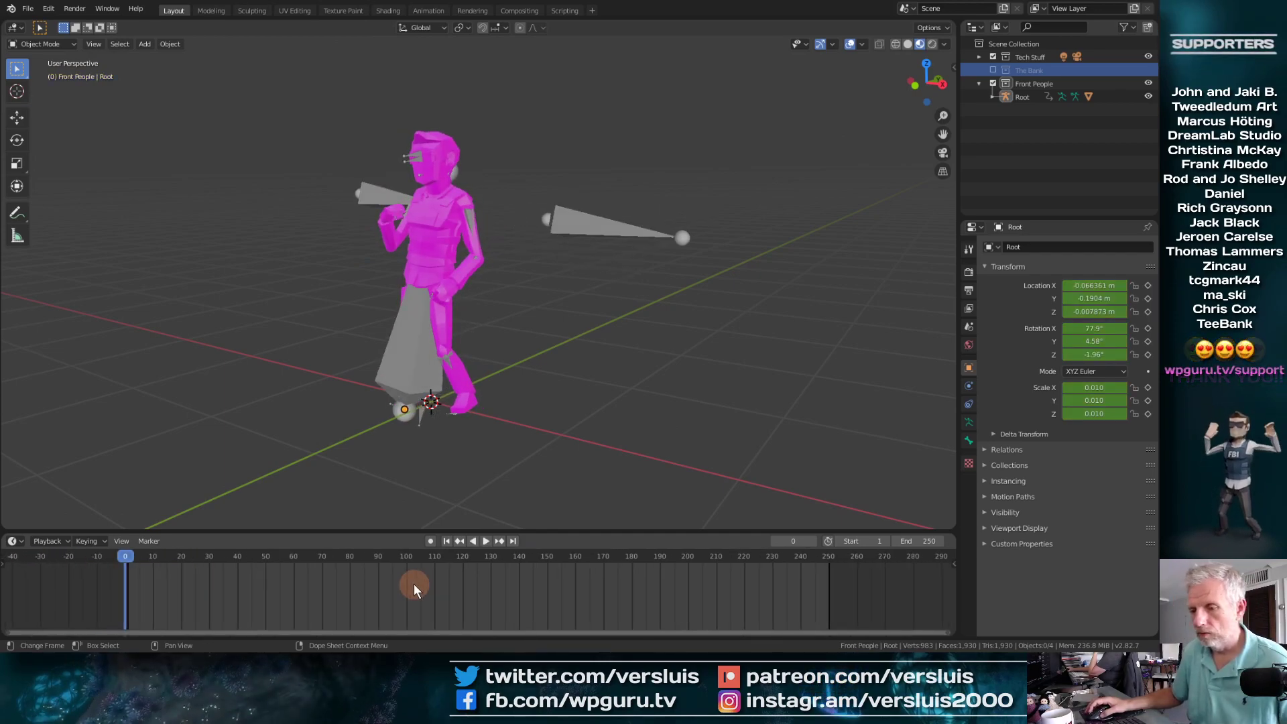
Step: Select the Character_Male_FBI mesh and bring up its lambert24 material nodes in the Shading workspace
left_click(1026, 95)
left_click(445, 225)
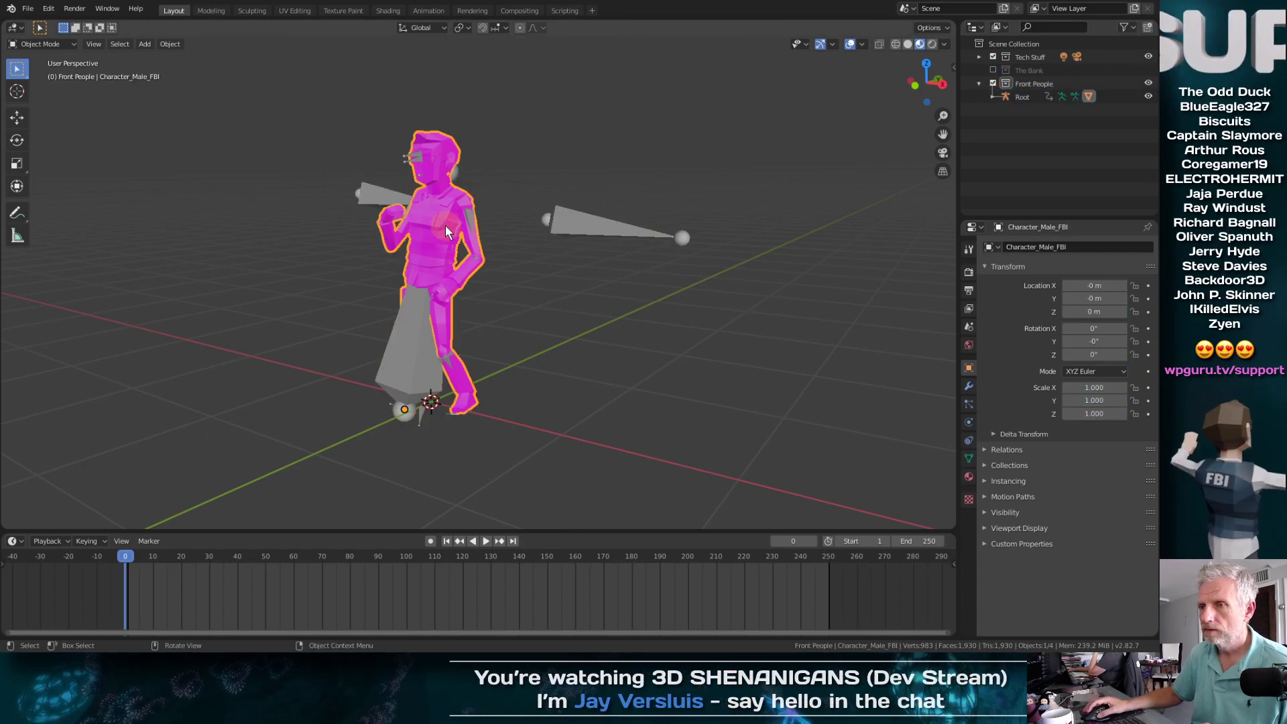
left_click(388, 11)
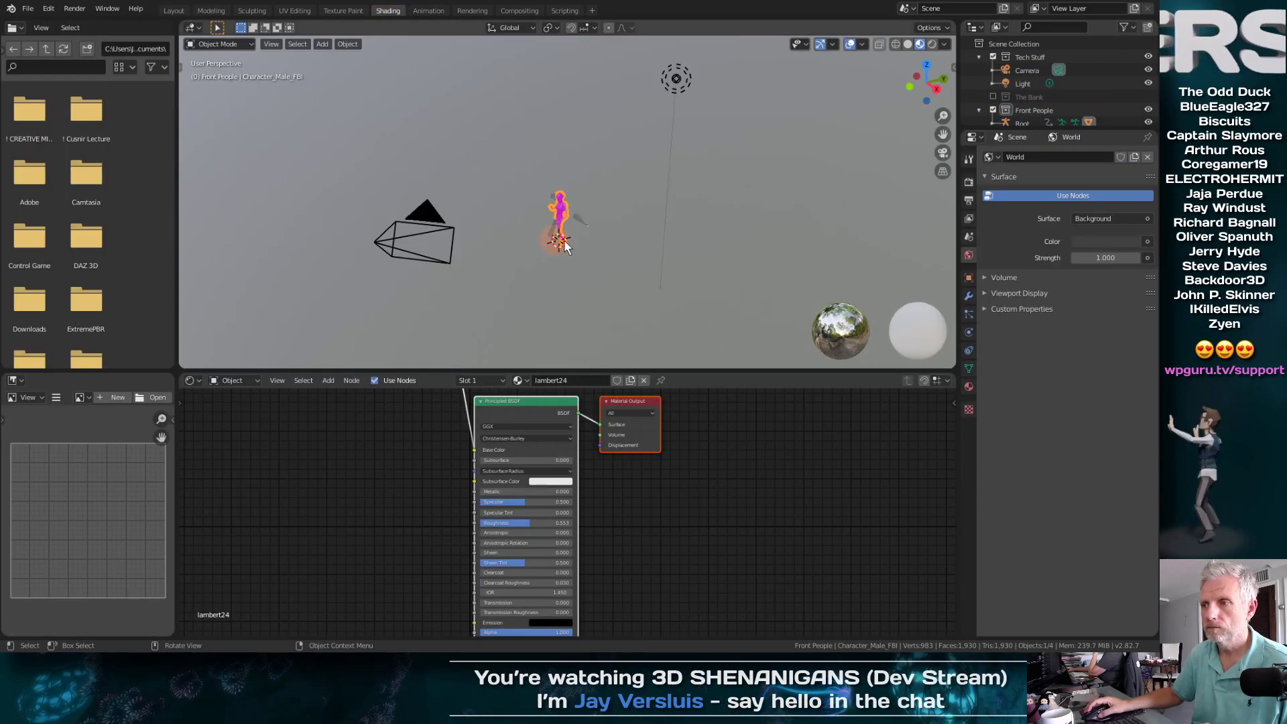
key("KP_Decimal")
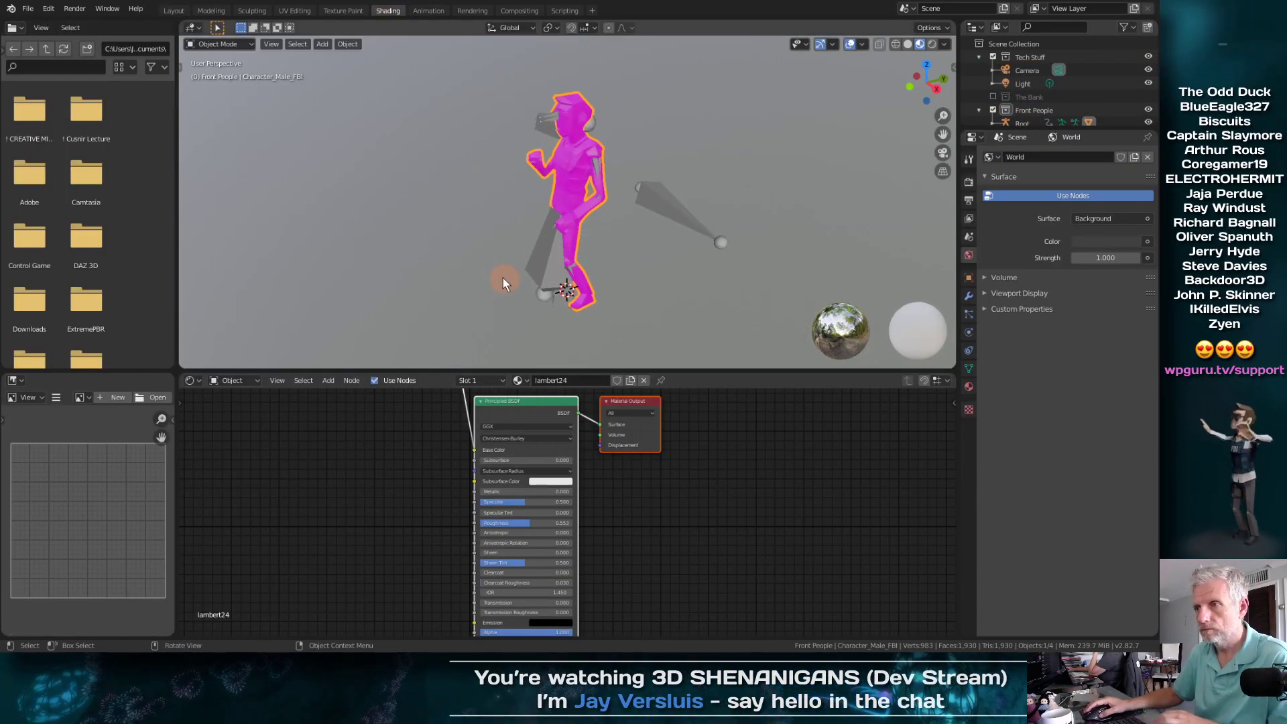
left_click(411, 451)
middle_click_drag(498, 411, 349, 526)
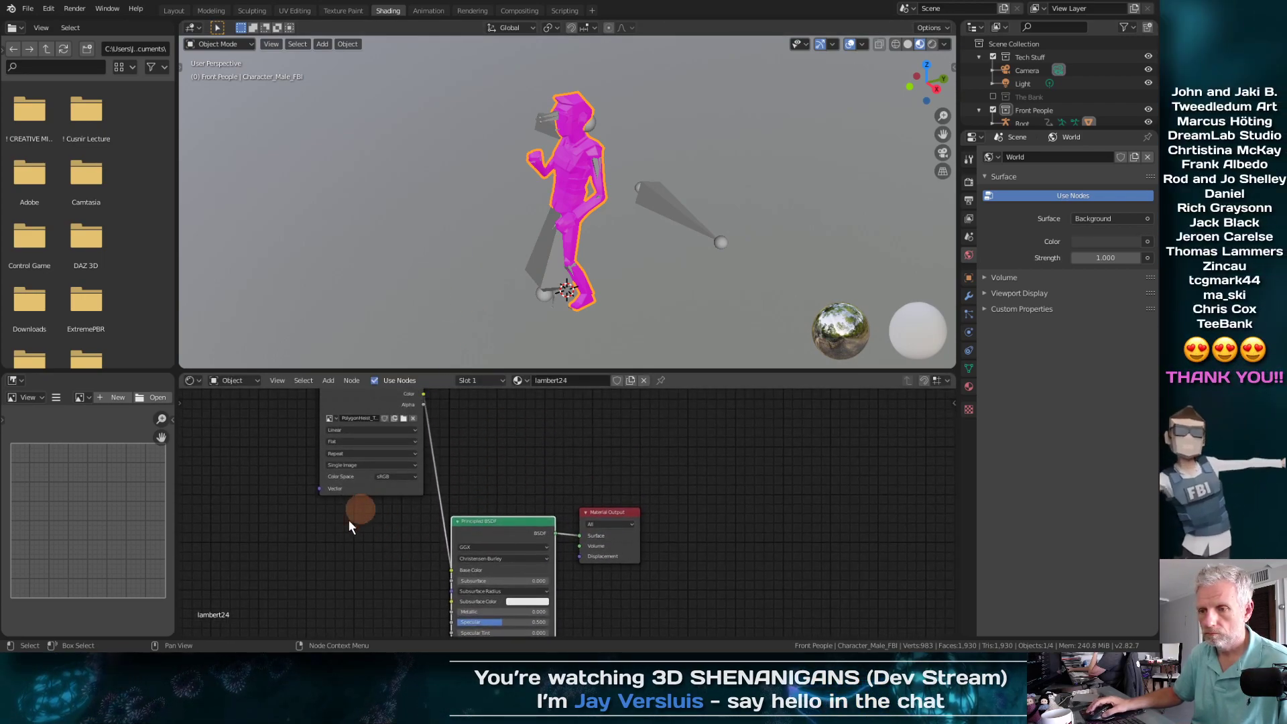
Step: Move the PolygonHeist_Texture_01_A.png image texture node down beside the Principled BSDF node
left_click(350, 425)
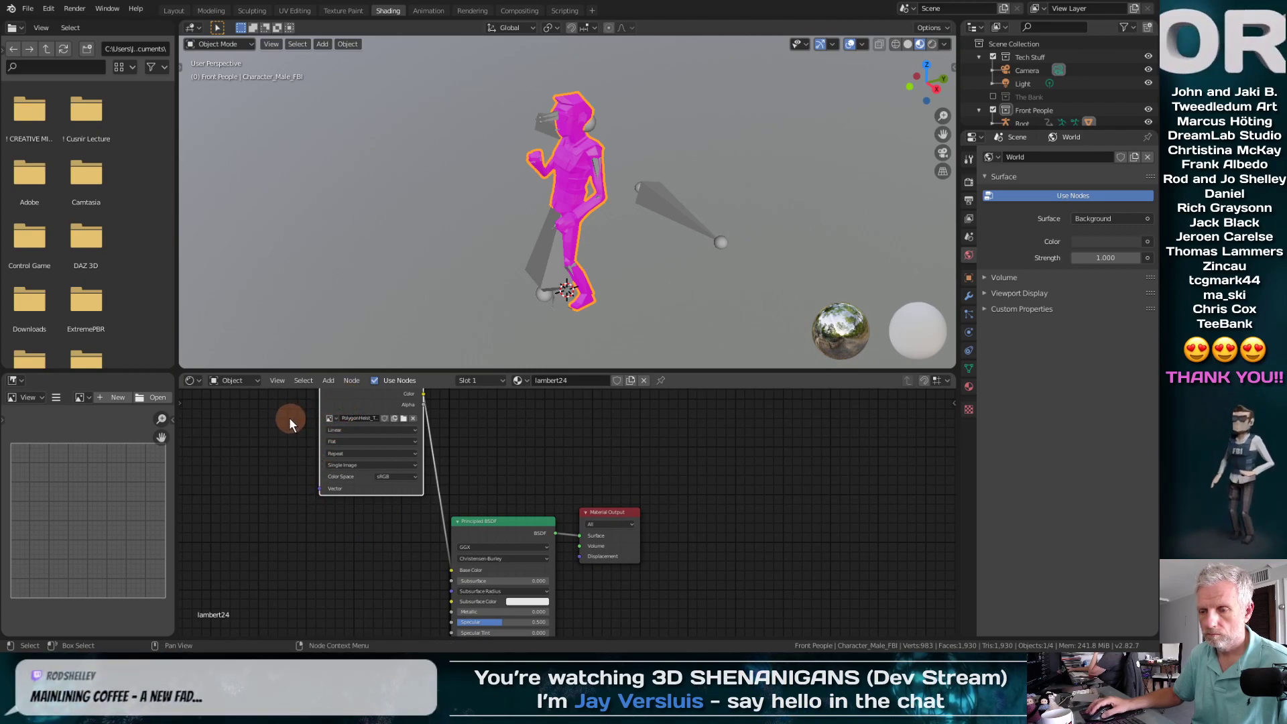
middle_click_drag(290, 423, 295, 497)
left_click_drag(382, 453, 380, 616)
middle_click_drag(437, 558, 479, 366)
scroll(418, 522, "up", 3)
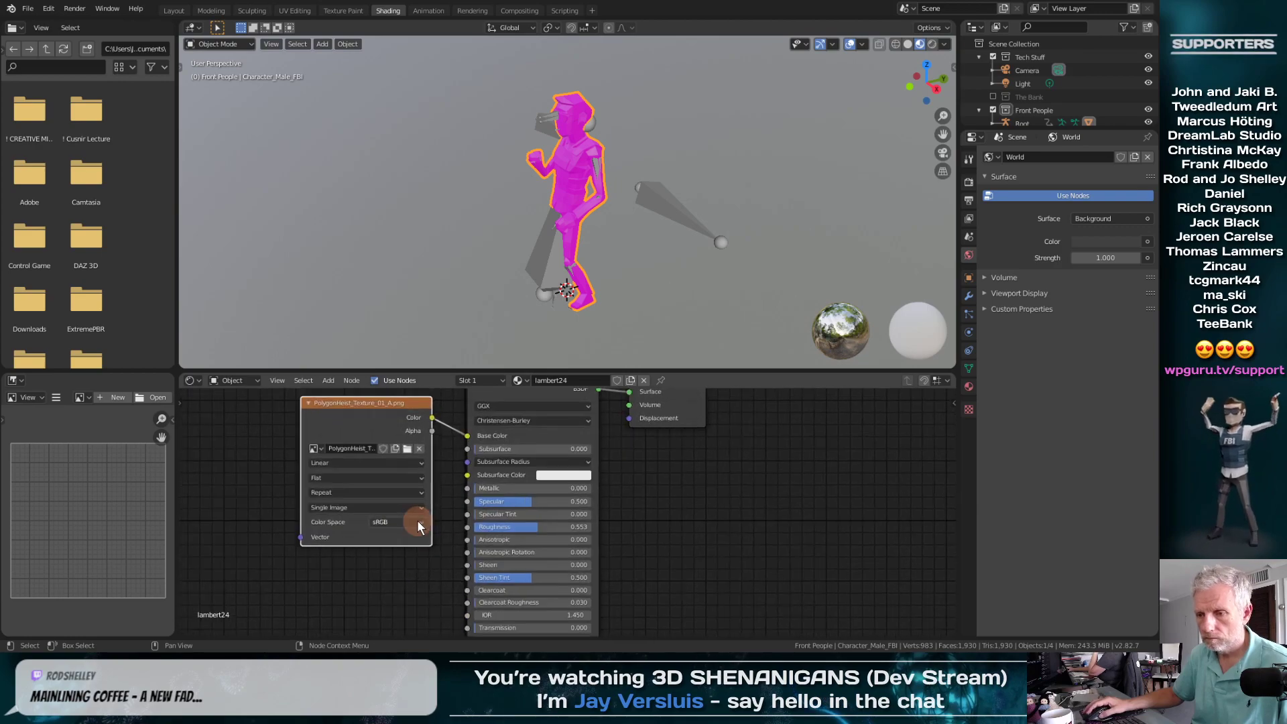
scroll(418, 523, "up", 2)
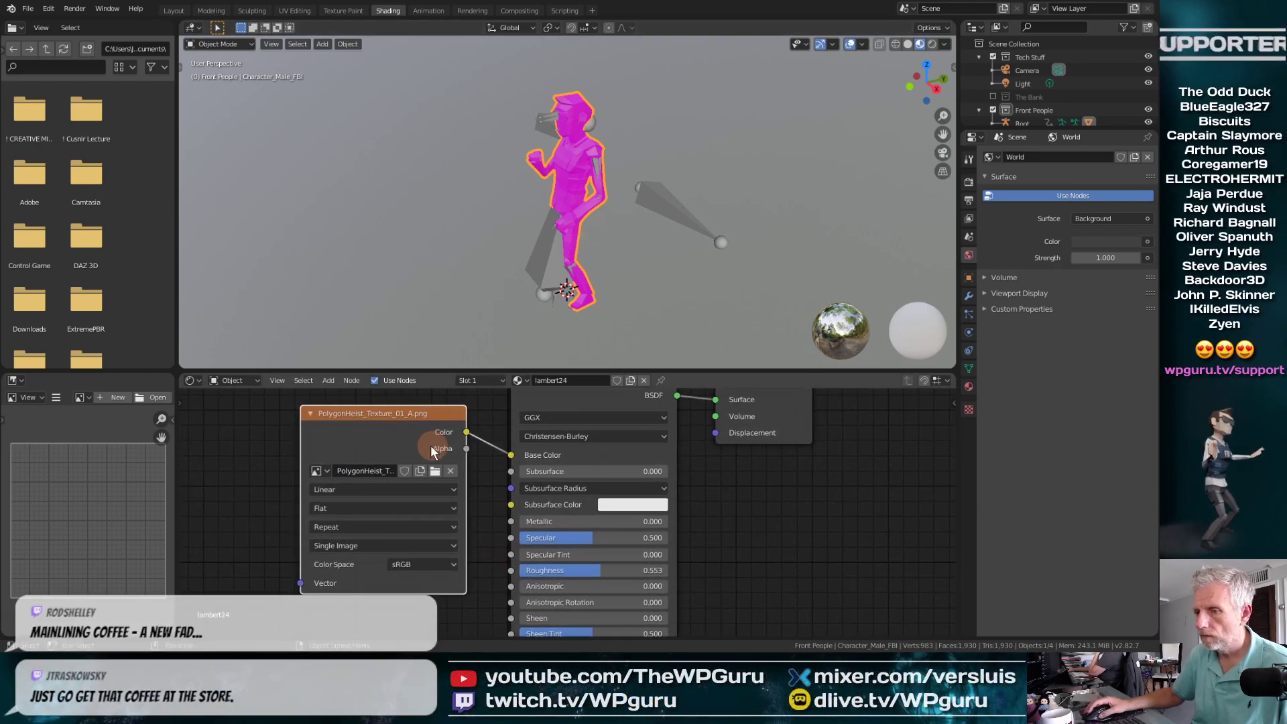
Step: Load PolygonHeist_Texture_01_A.png from the Polygon Heist - Source Files Textures folder into the image texture node and inspect the textured character
left_click(434, 471)
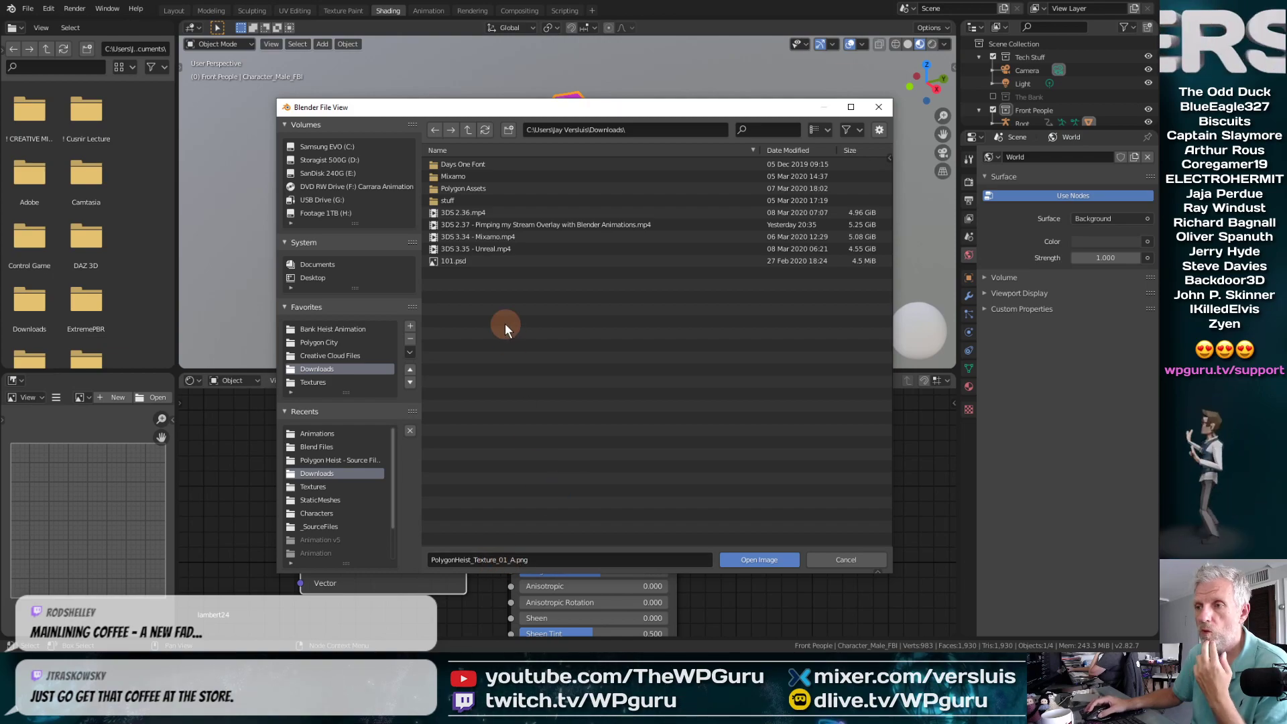
left_click(335, 328)
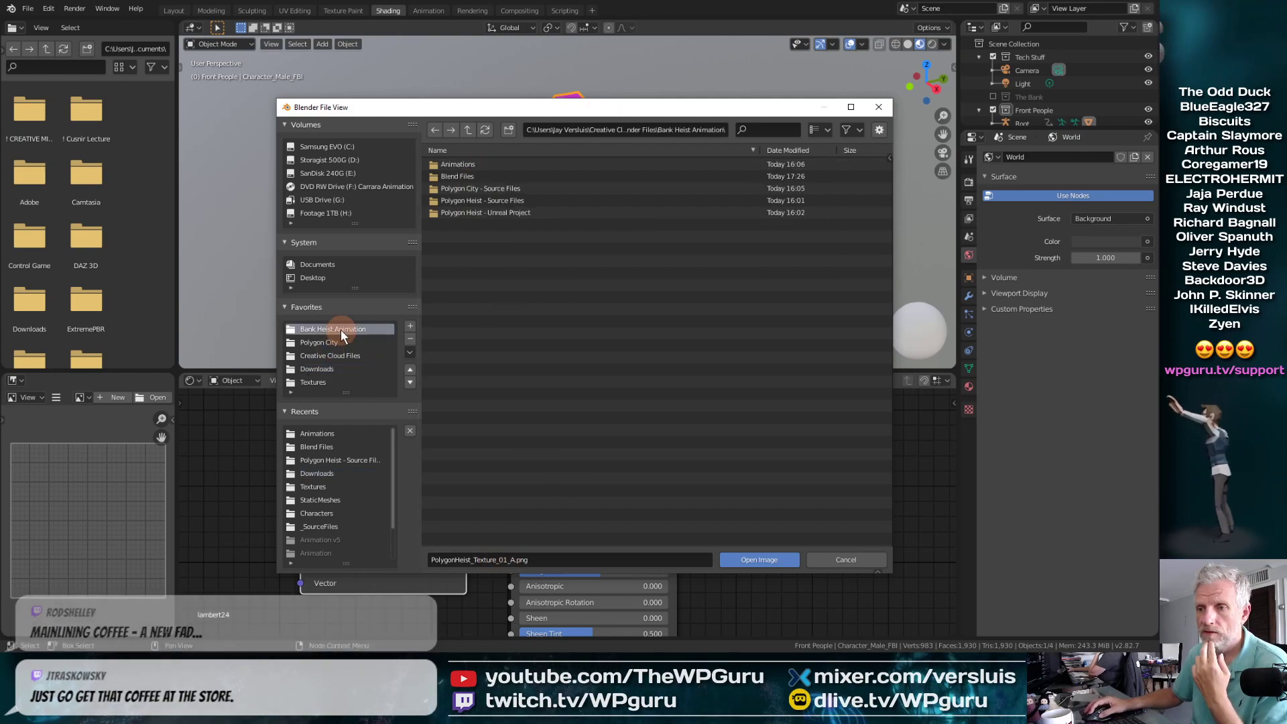
double_click(526, 200)
double_click(474, 224)
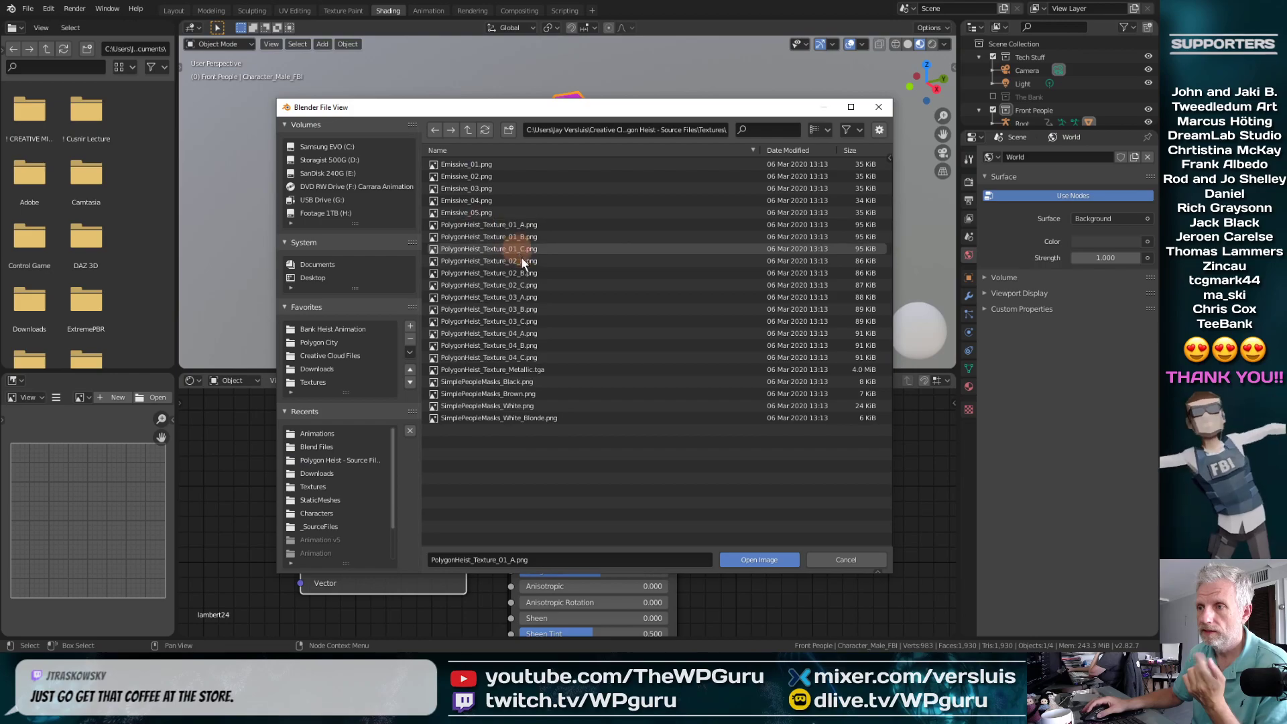
left_click(529, 225)
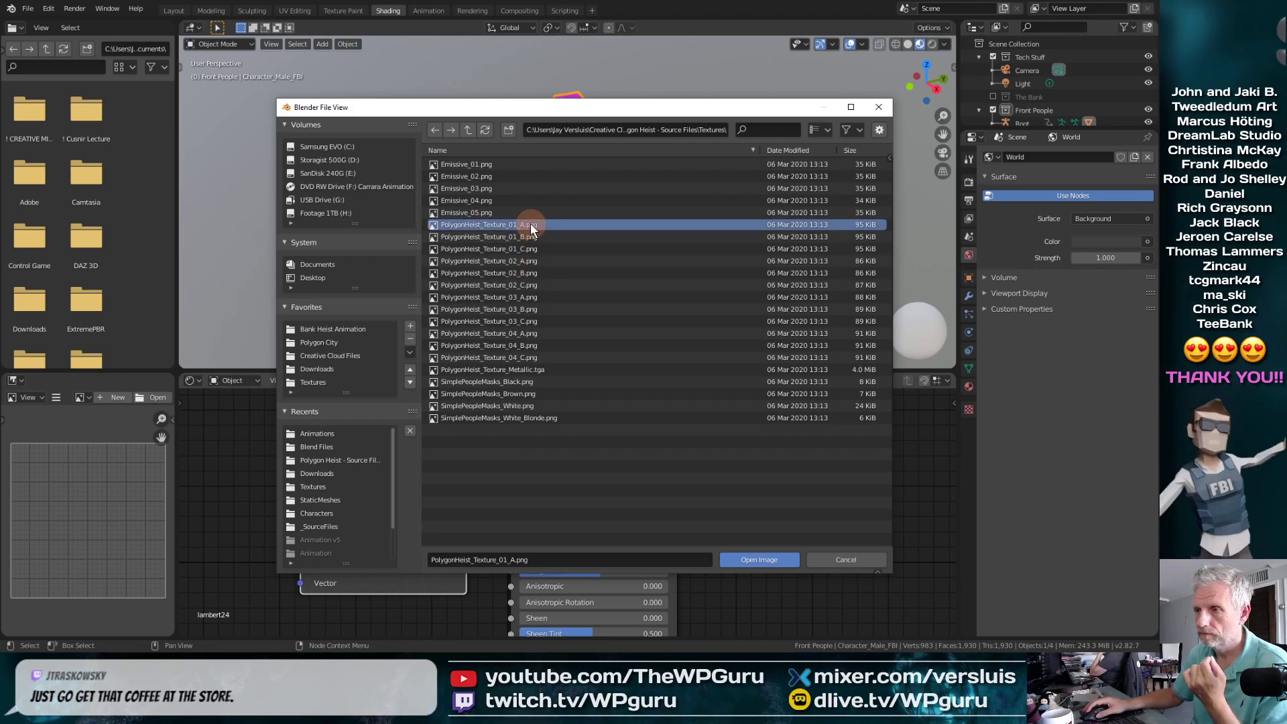
left_click(752, 559)
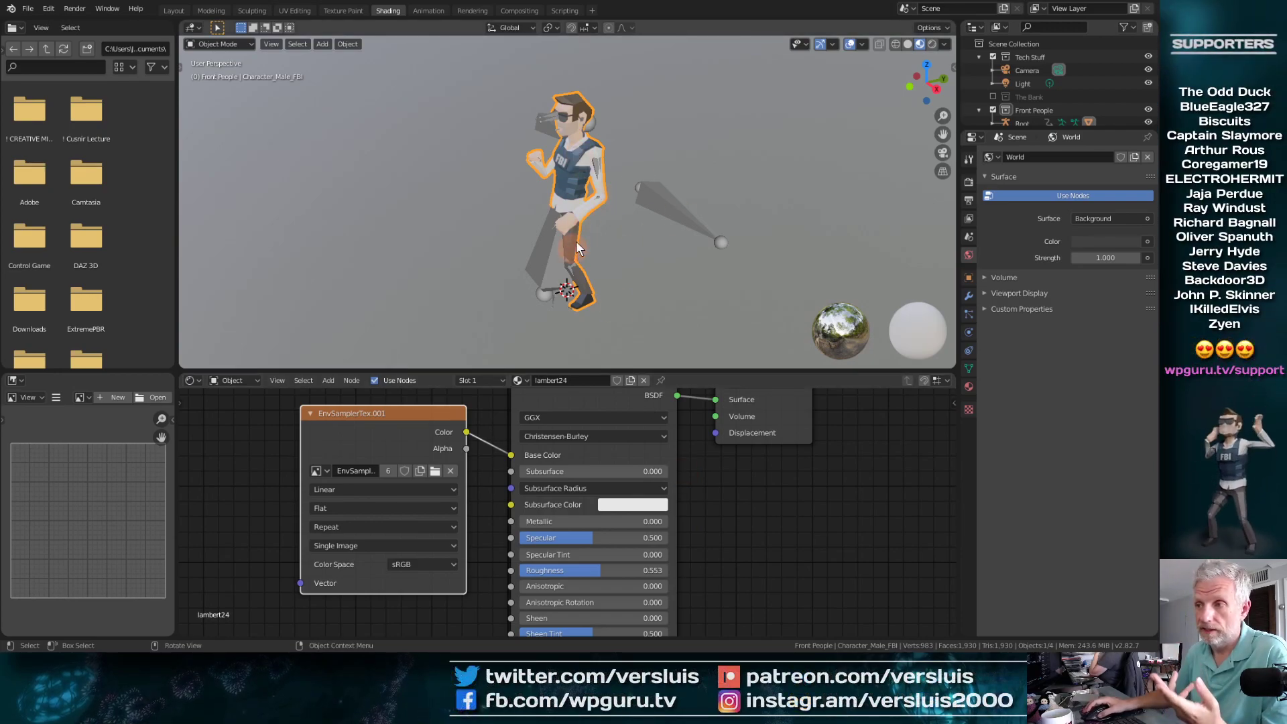
middle_click_drag(578, 252, 610, 232)
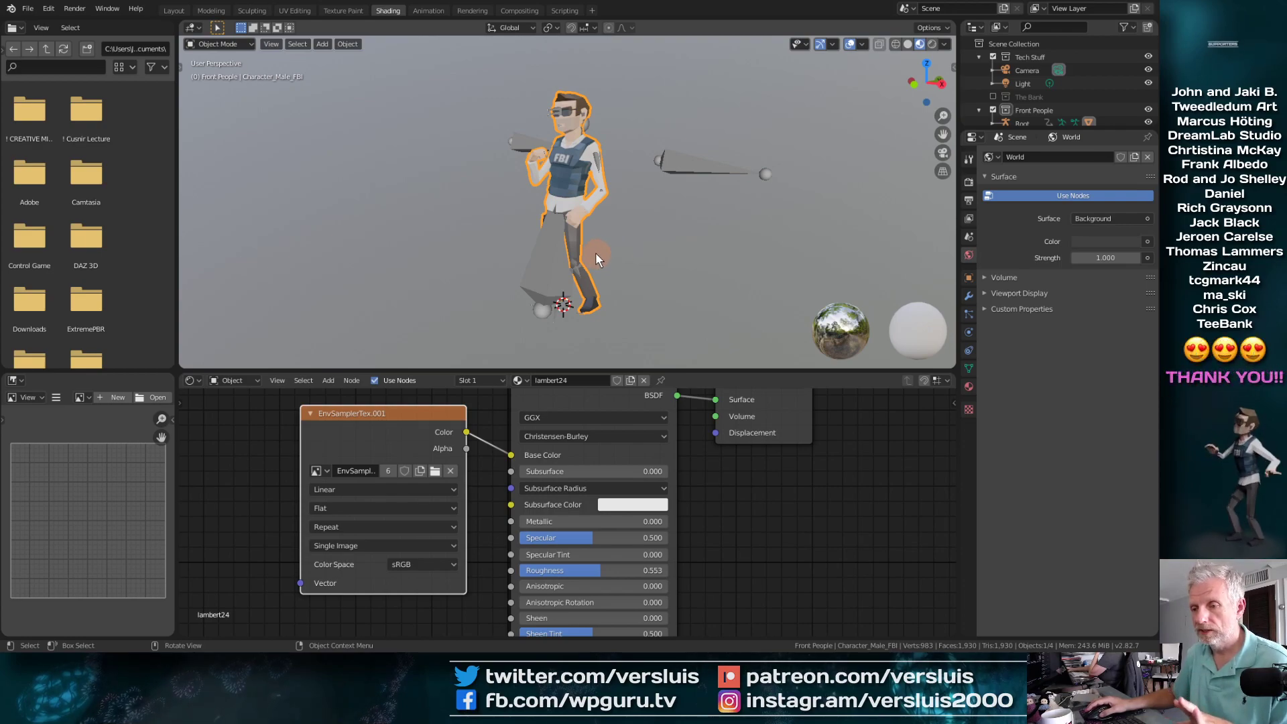
mouse_move(595, 252)
middle_mouse_down()
mouse_move(517, 261)
mouse_move(603, 247)
middle_mouse_up()
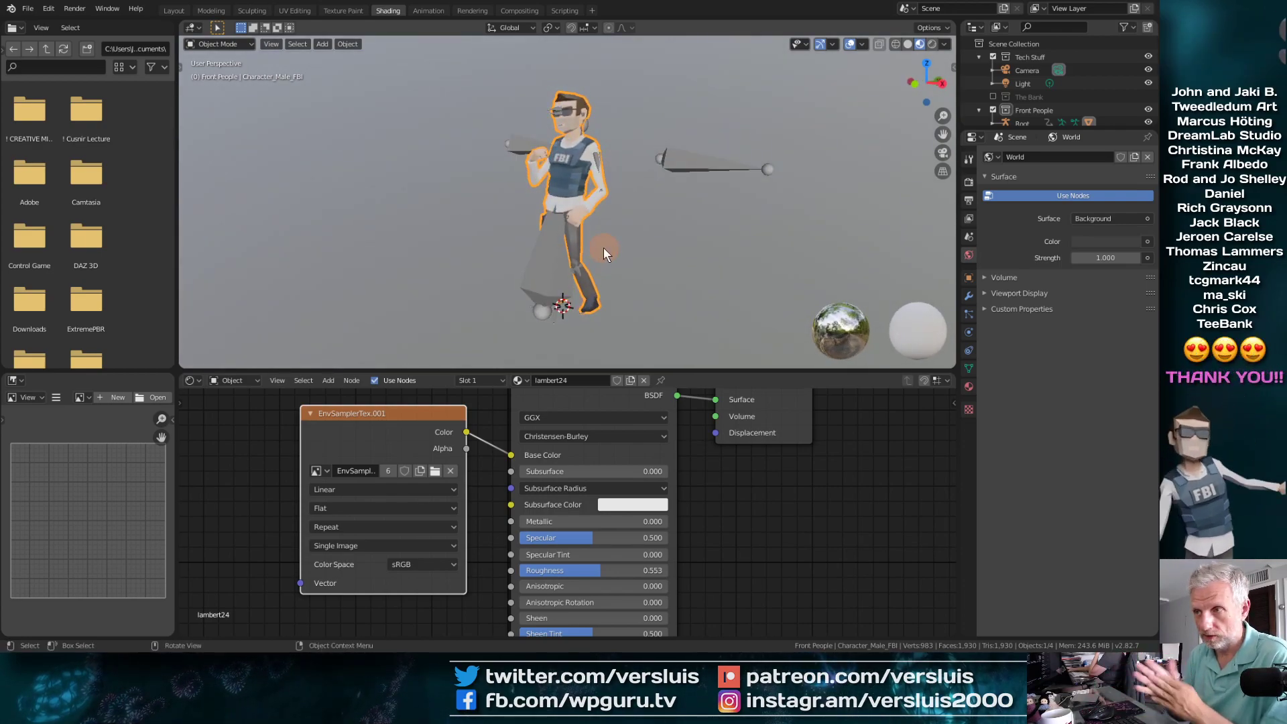
Step: Switch to the Animation workspace, collapse the Tech Stuff collection and select the character's Root armature
left_click(428, 11)
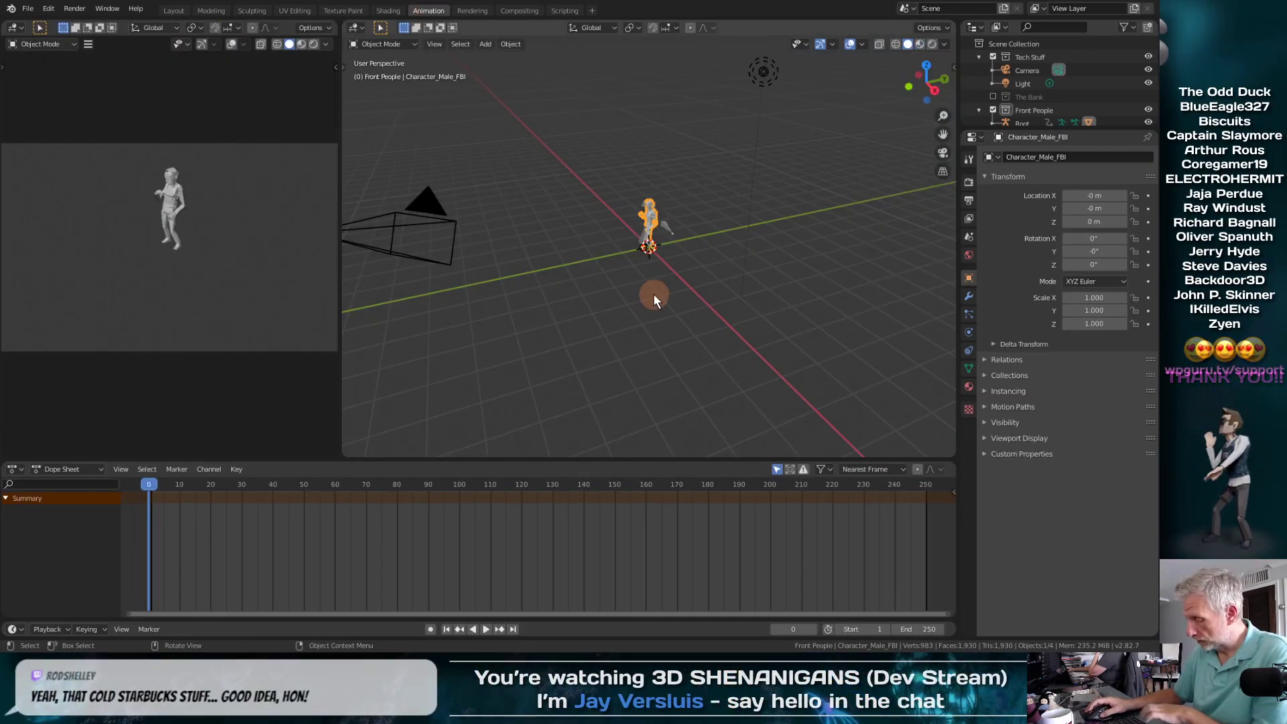
key("KP_Decimal")
middle_click_drag(667, 315, 674, 279)
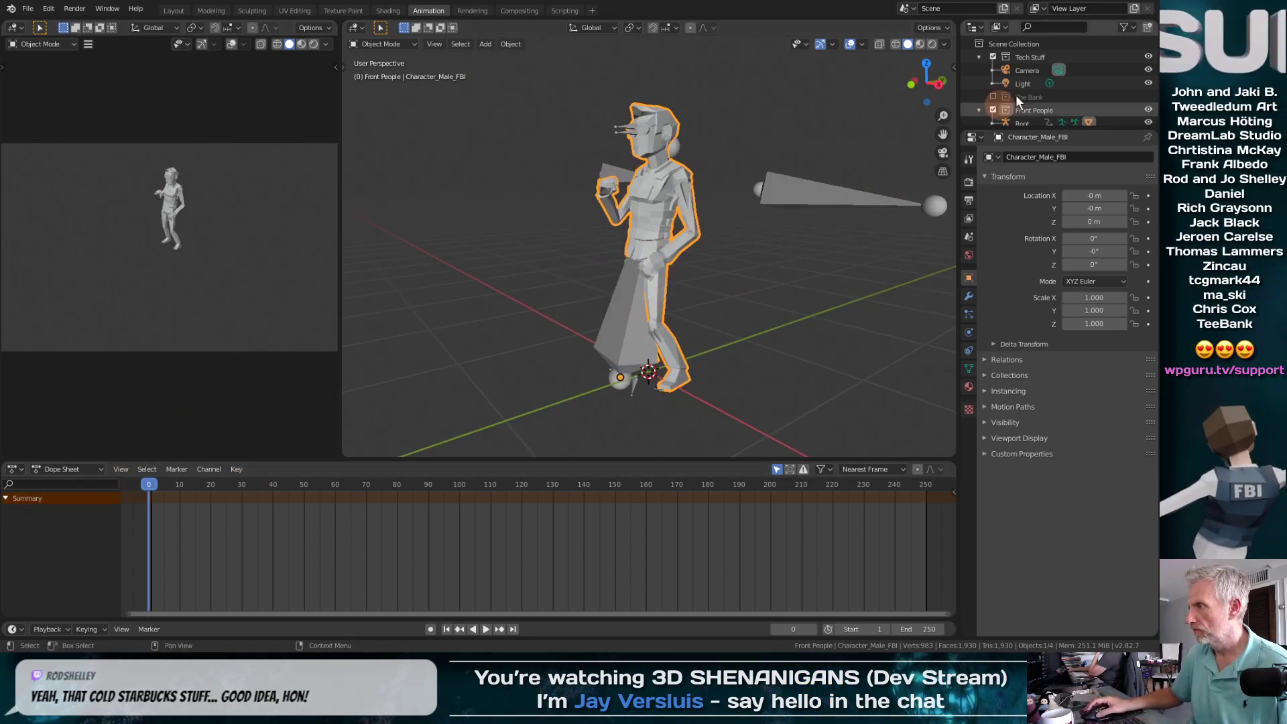
left_click(979, 57)
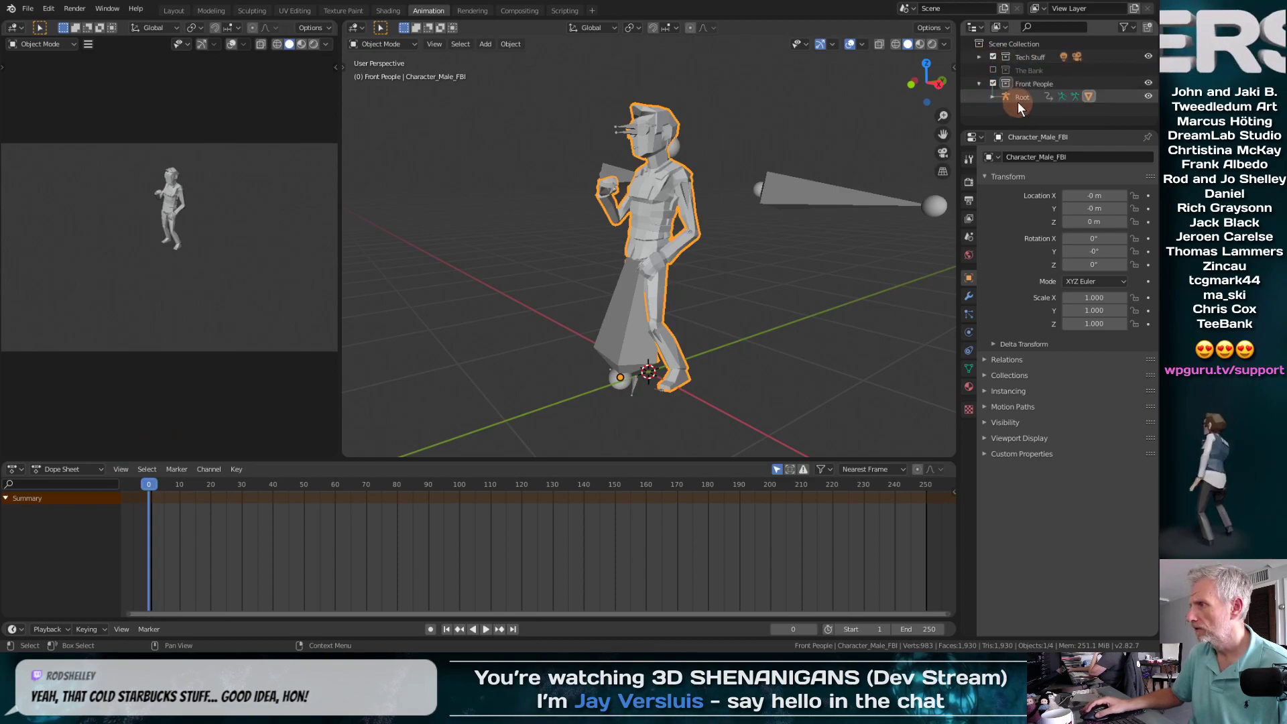
left_click(1020, 97)
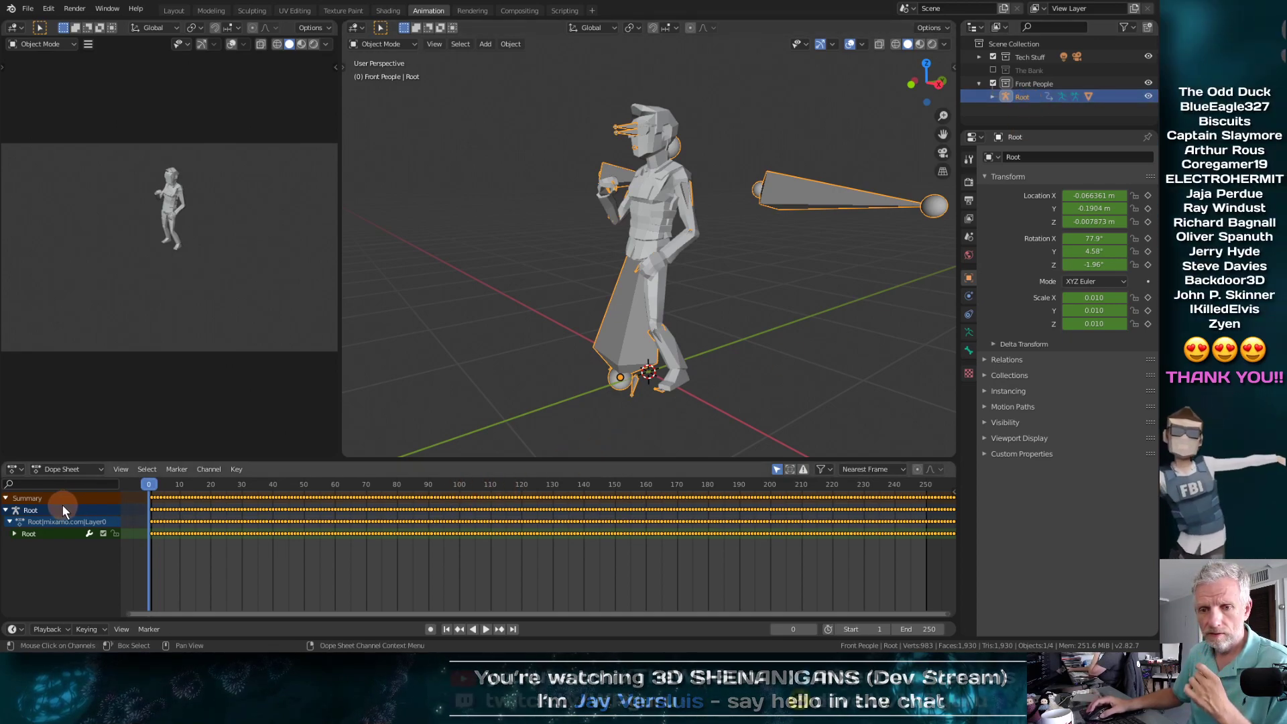
Step: Set the Dope Sheet to Action Editor mode and rename the Root armature's action to Twerk
left_click(98, 469)
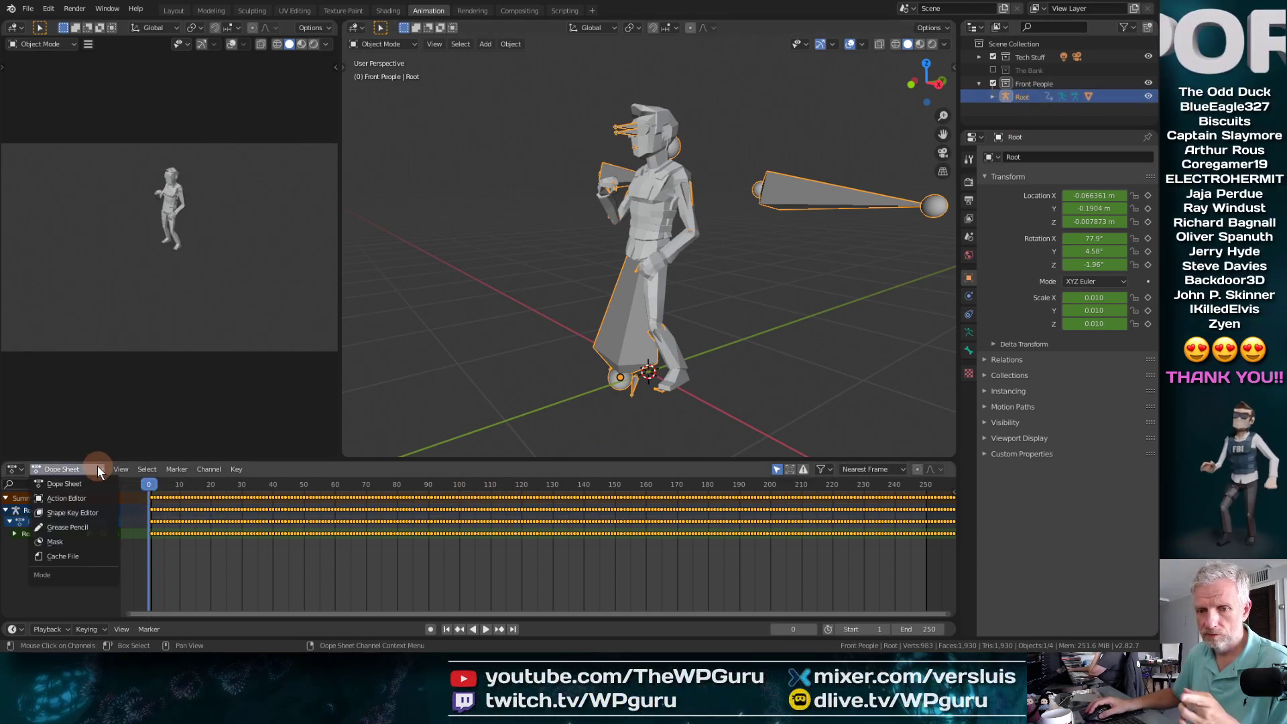
left_click(91, 495)
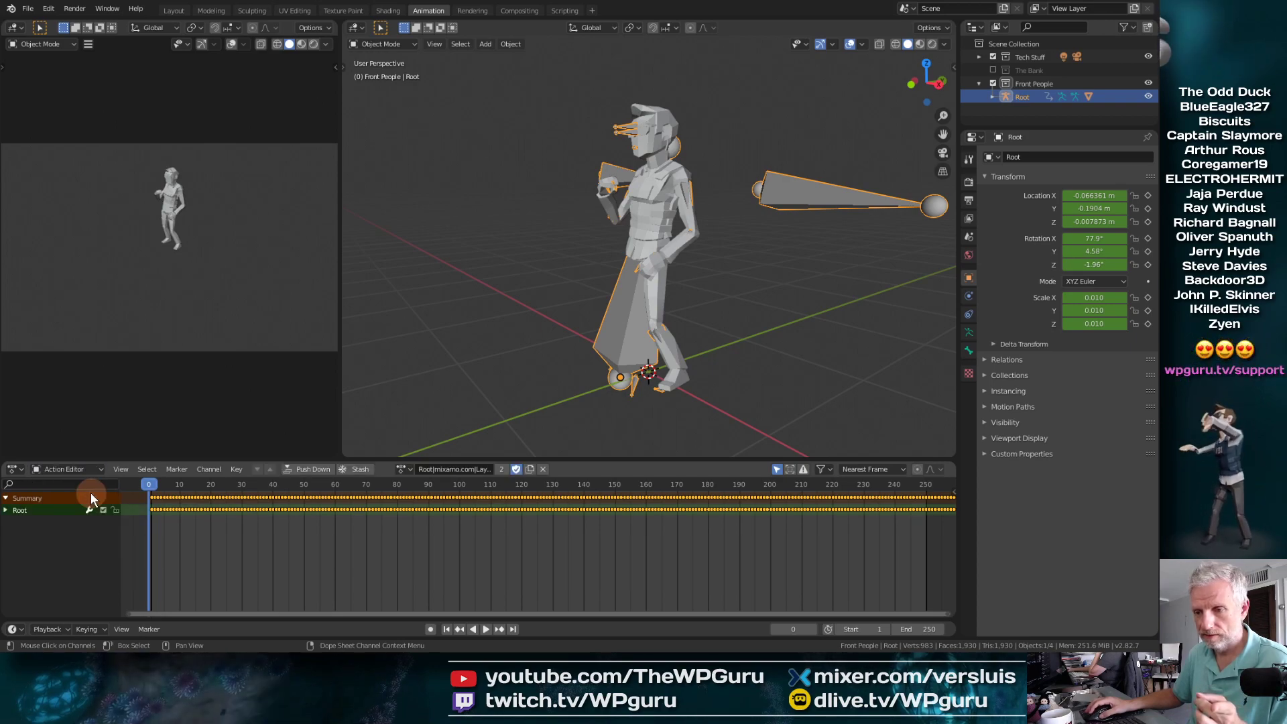
left_click(461, 469)
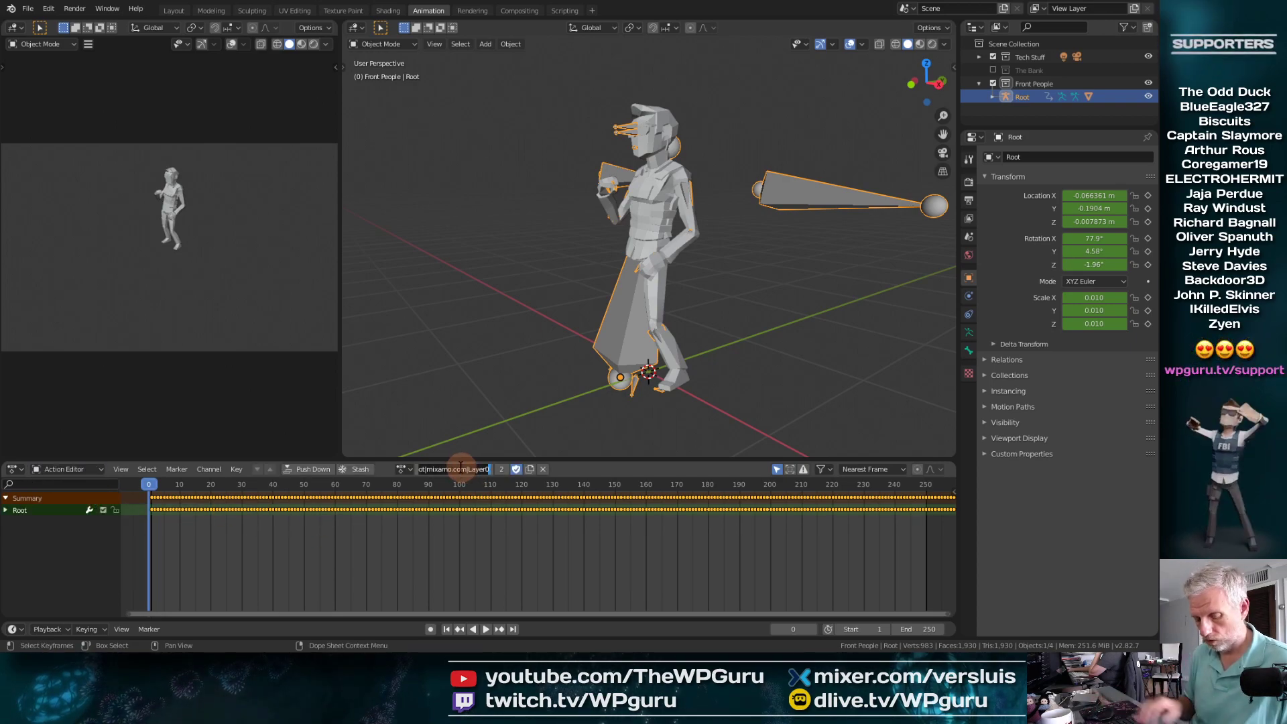
type("Twerk")
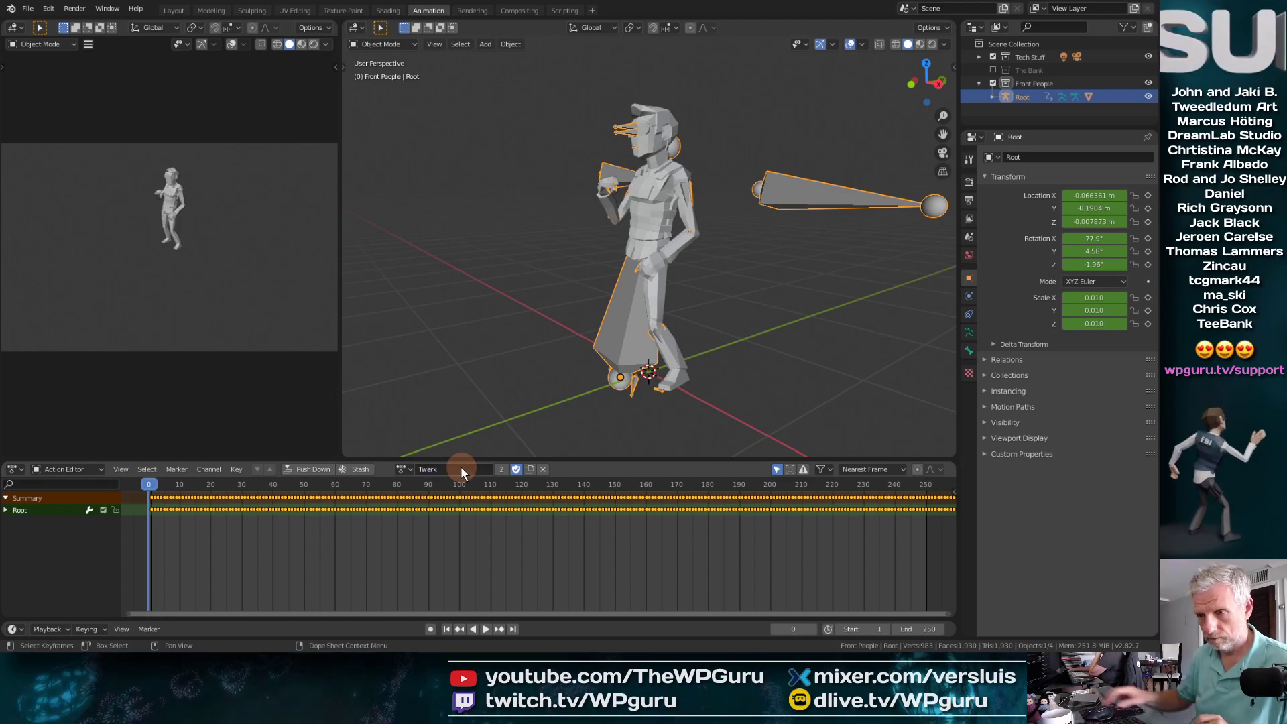
Step: Check the full length of the Twerk action's keyframes and stash the action
scroll(375, 558, "down", 4)
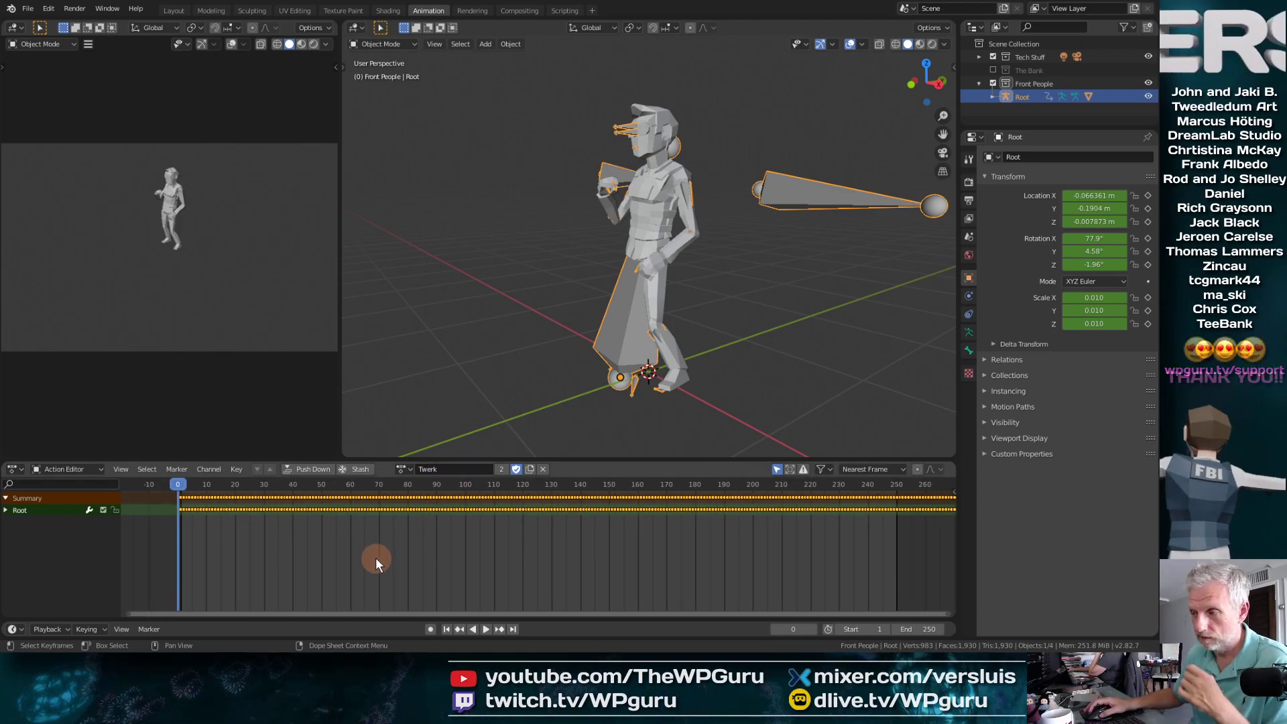
scroll(375, 557, "down", 8)
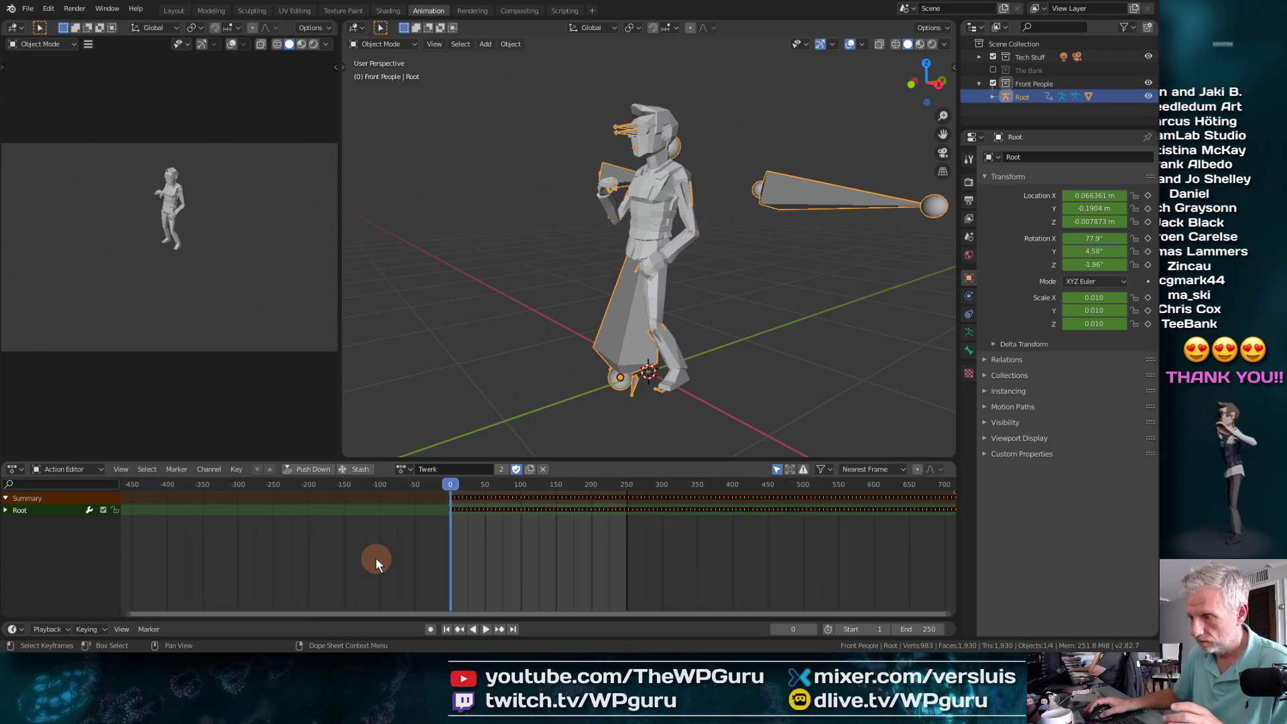
middle_click_drag(560, 567, 315, 574)
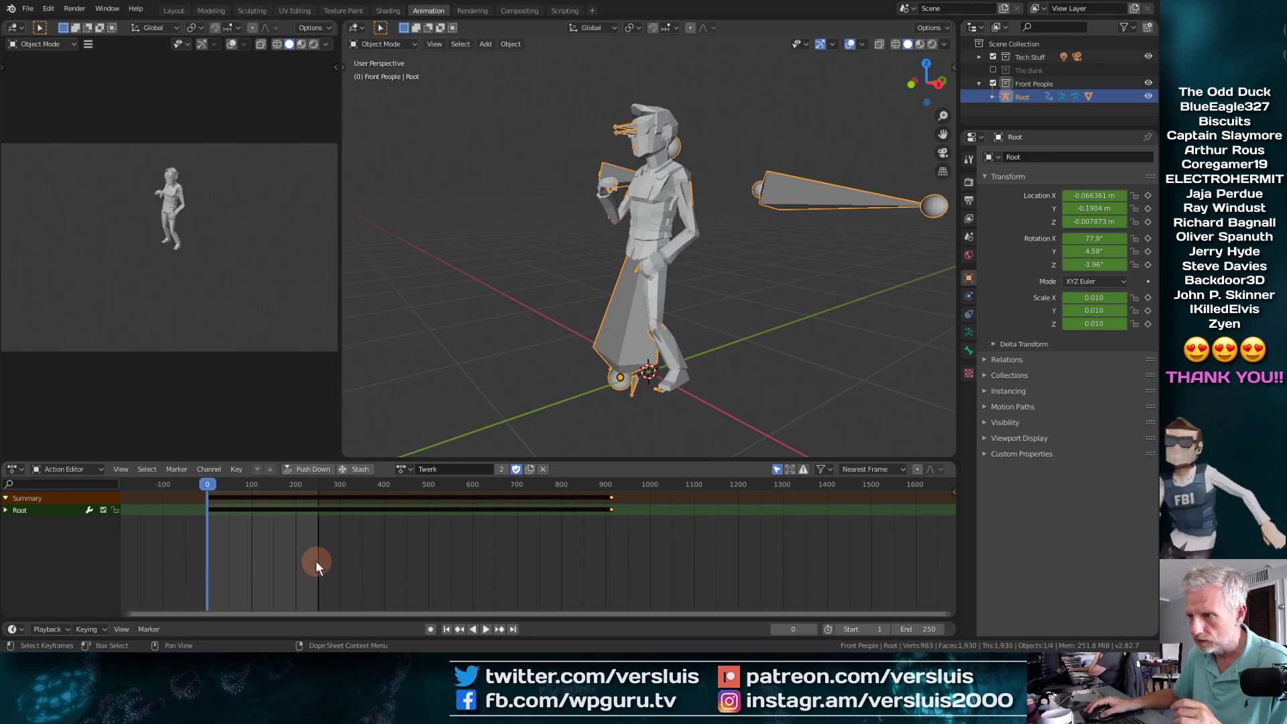
scroll(316, 560, "up", 1)
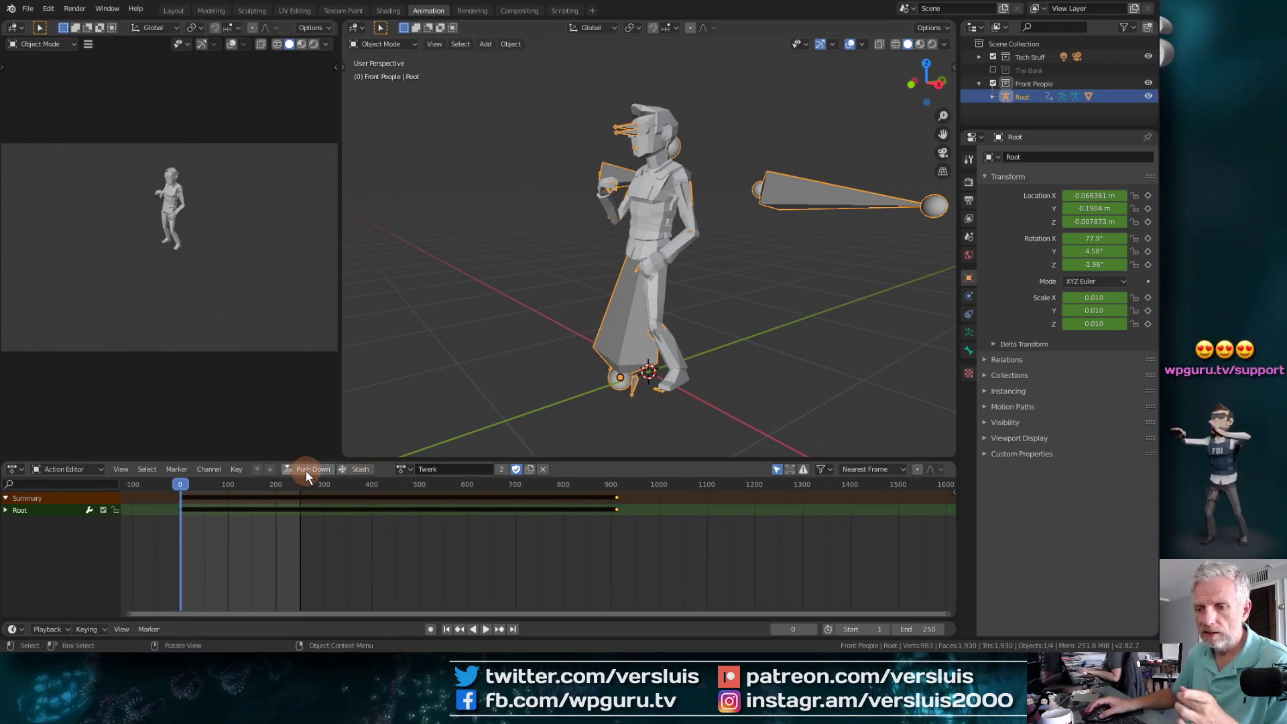
left_click(357, 470)
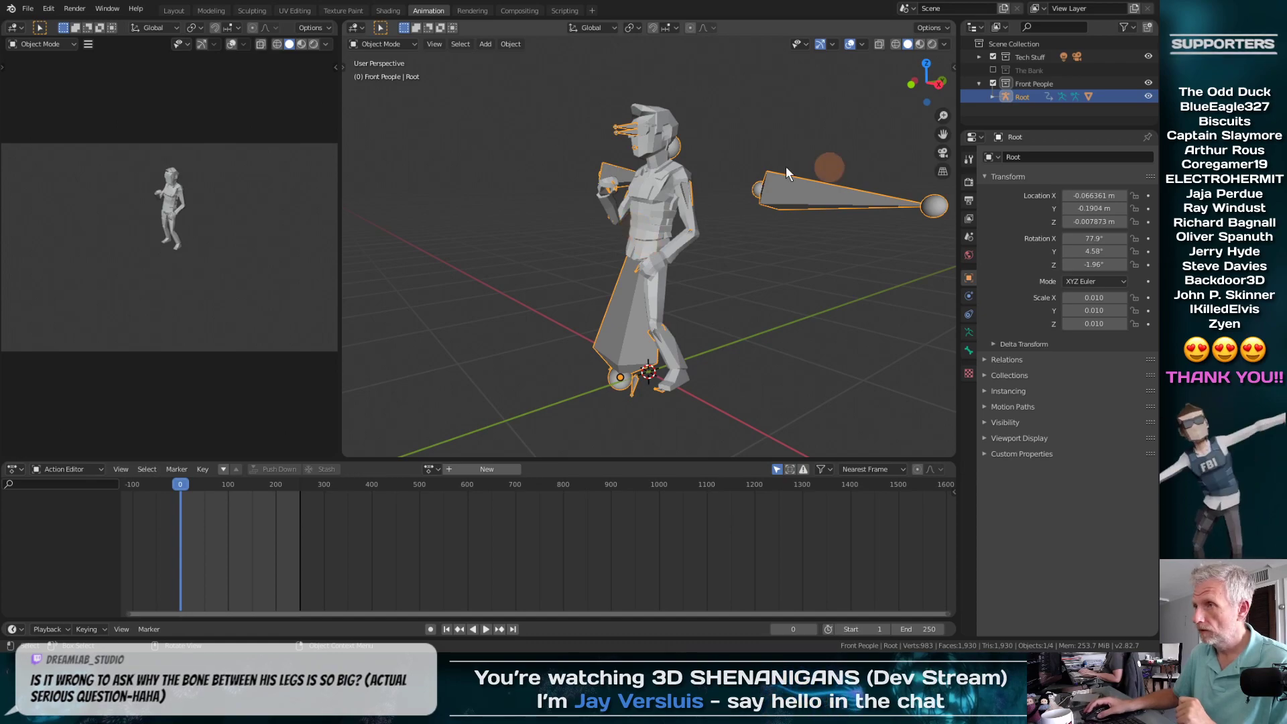
Step: Delete the Root armature in the Layout workspace and select the remaining Character_Male_FBI mesh
left_click(176, 10)
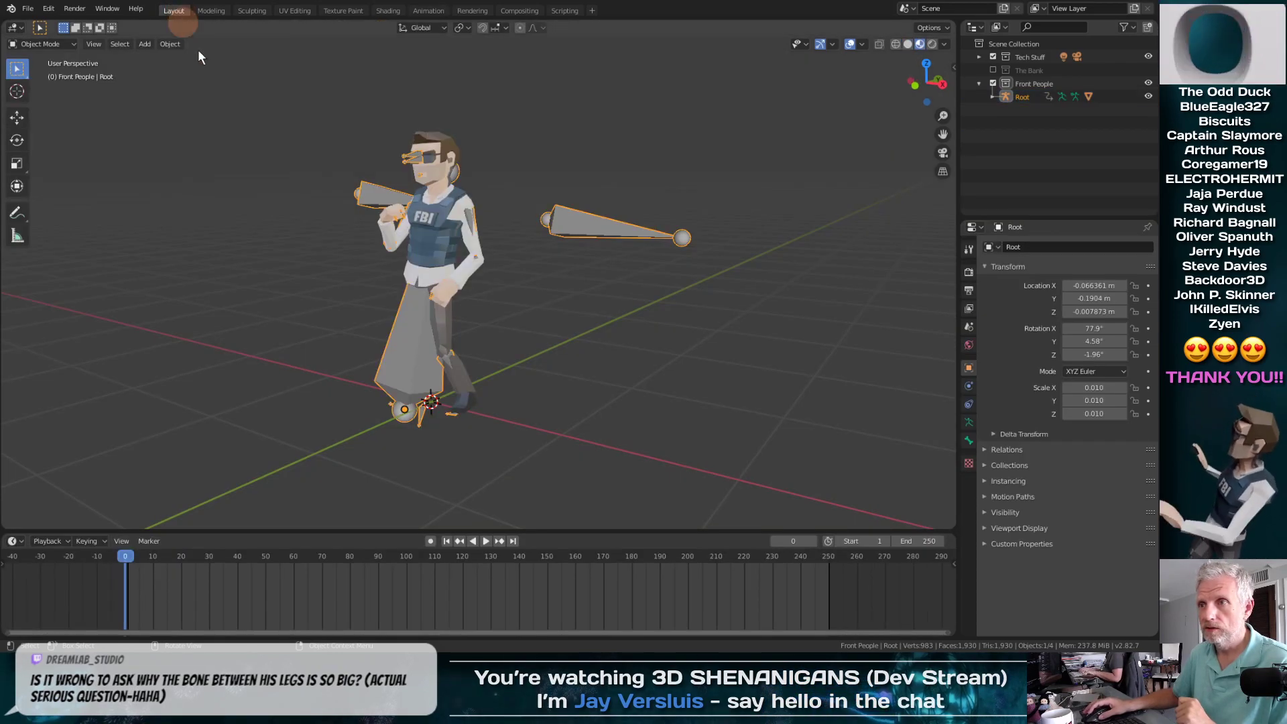
left_click(441, 211)
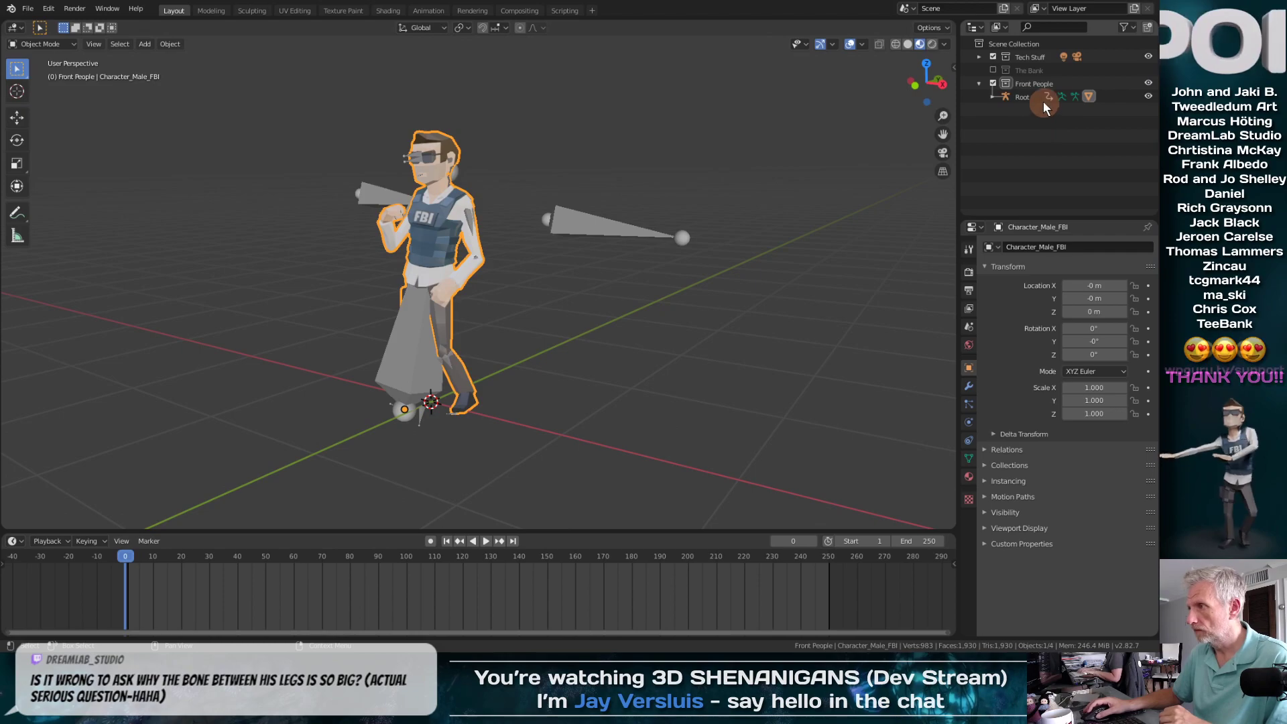
left_click(417, 327)
key("Delete")
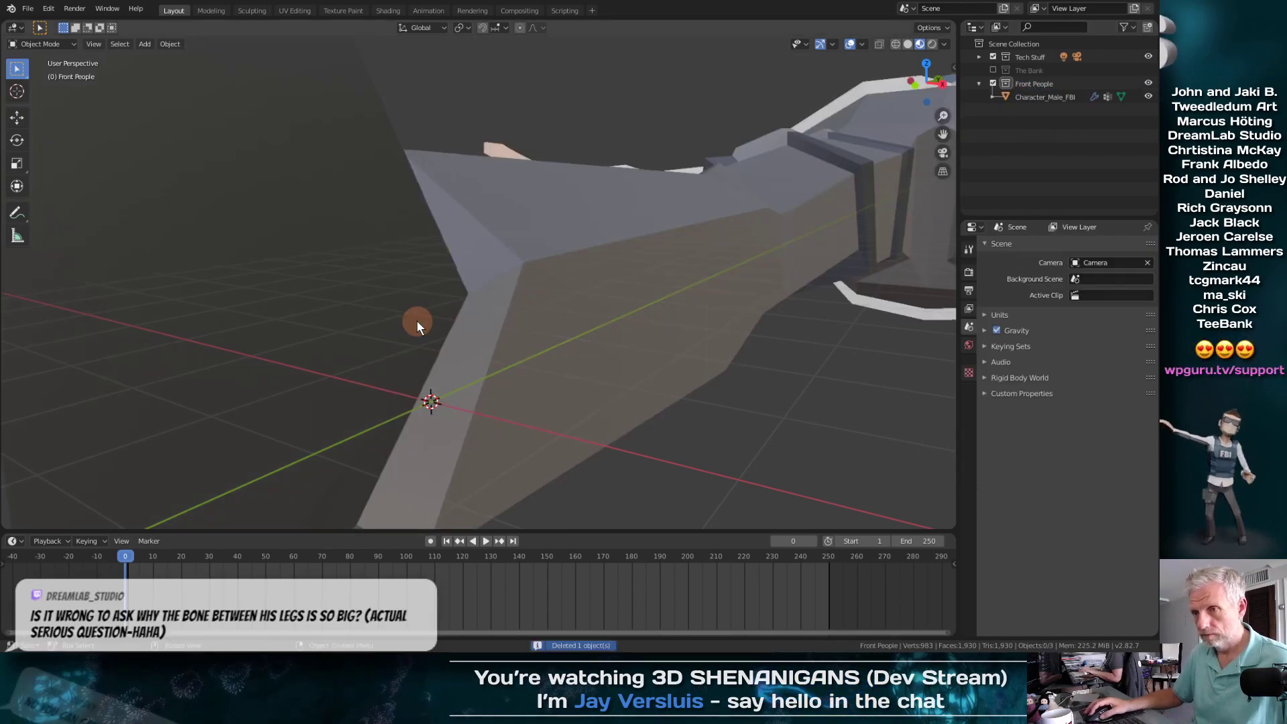
left_click(670, 264)
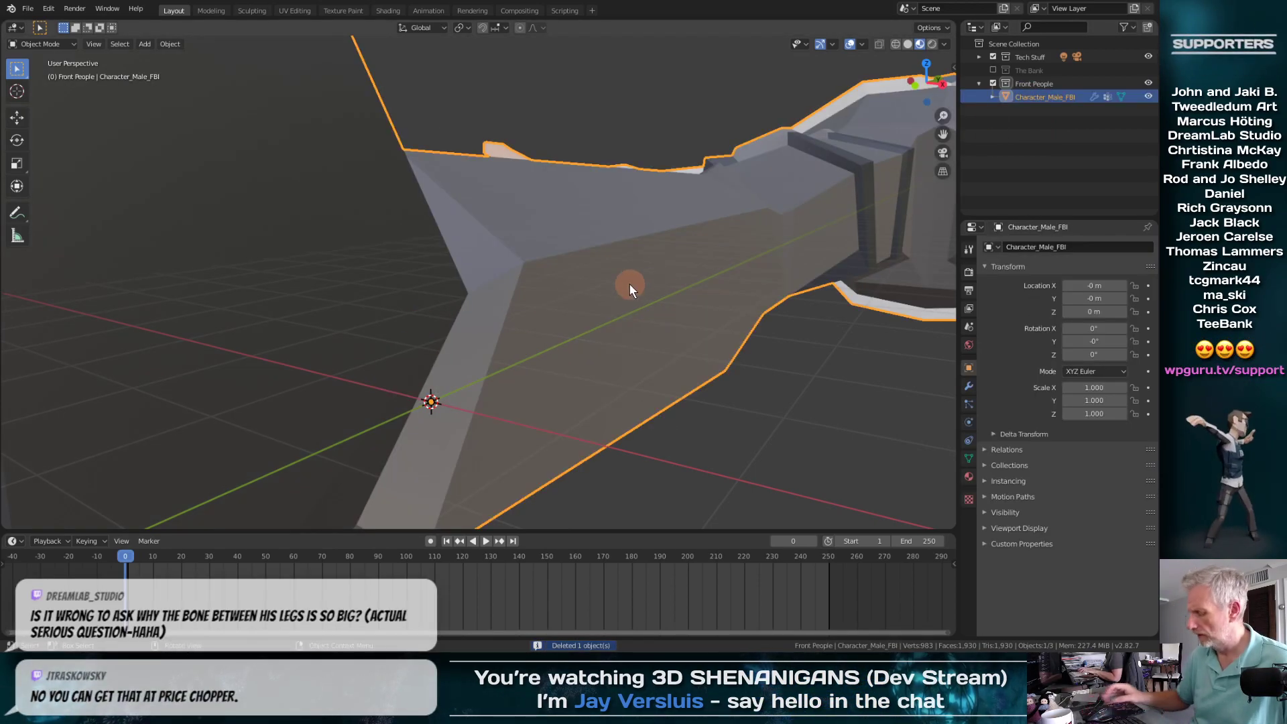
Step: Delete the leftover Character_Male_FBI mesh from the Front People collection
key("KP_Decimal")
middle_click_drag(606, 295, 522, 420)
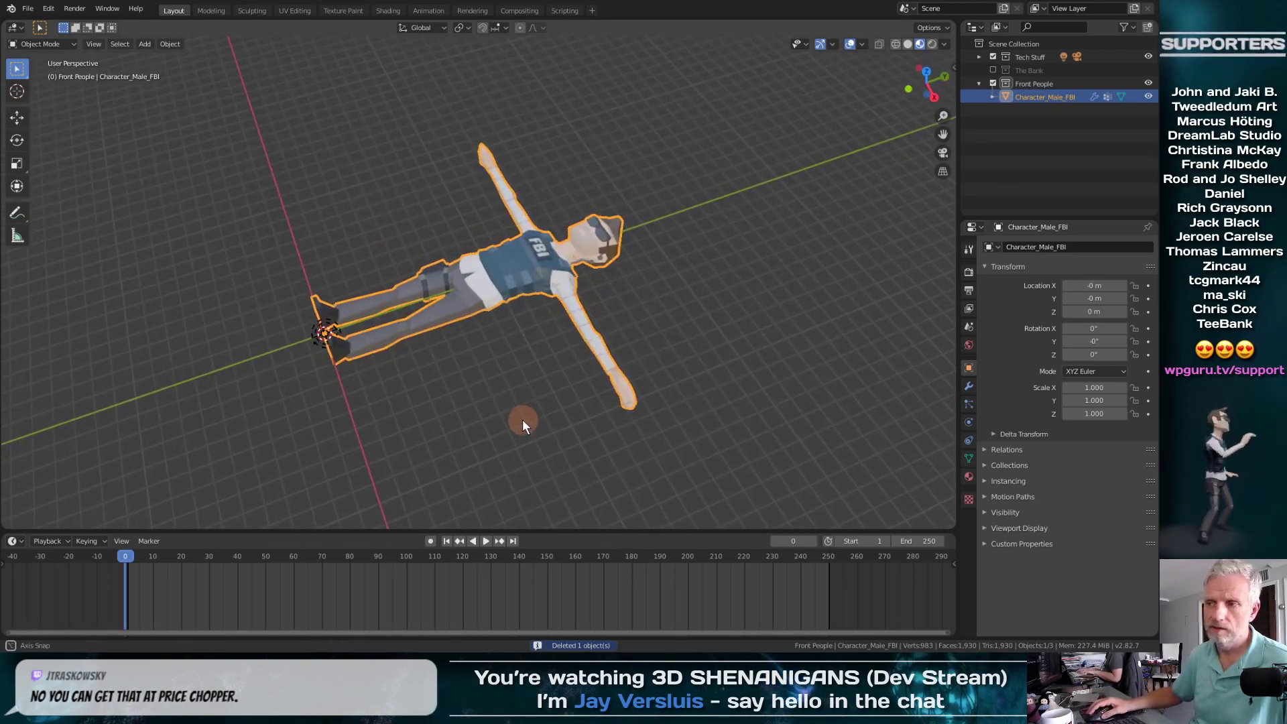
key("x")
left_click(521, 417)
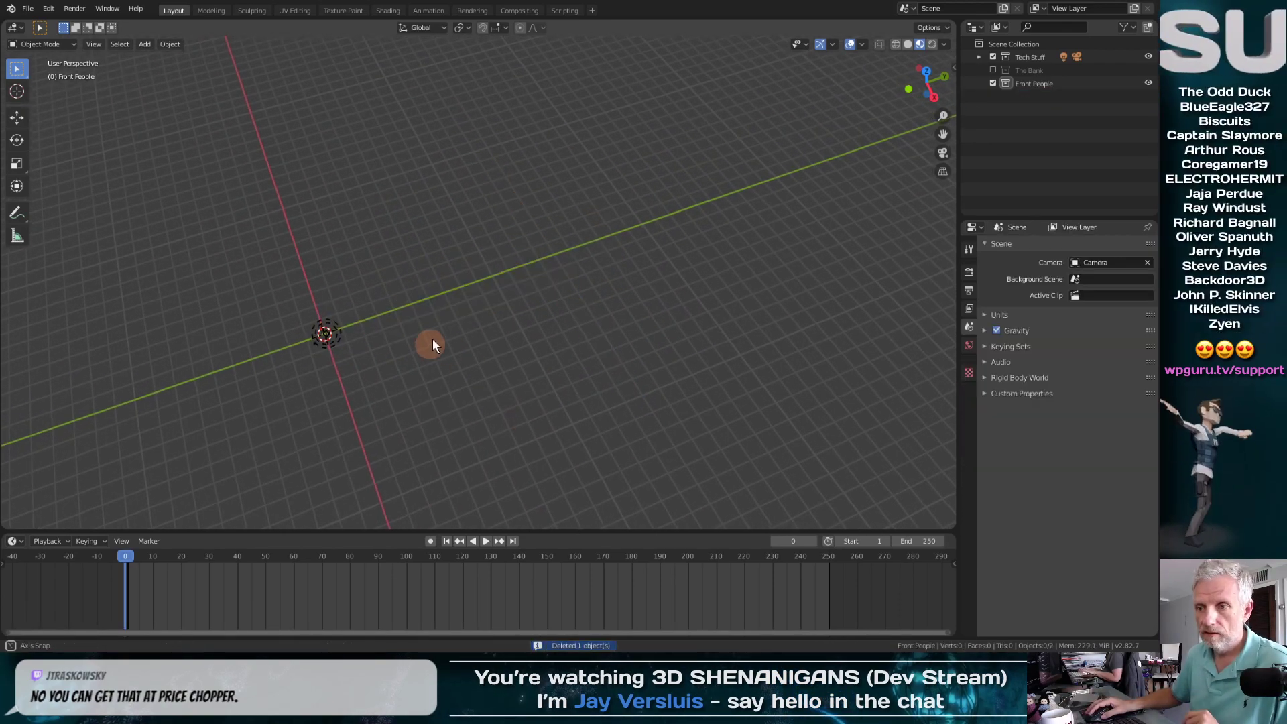
middle_click_drag(432, 339, 476, 240)
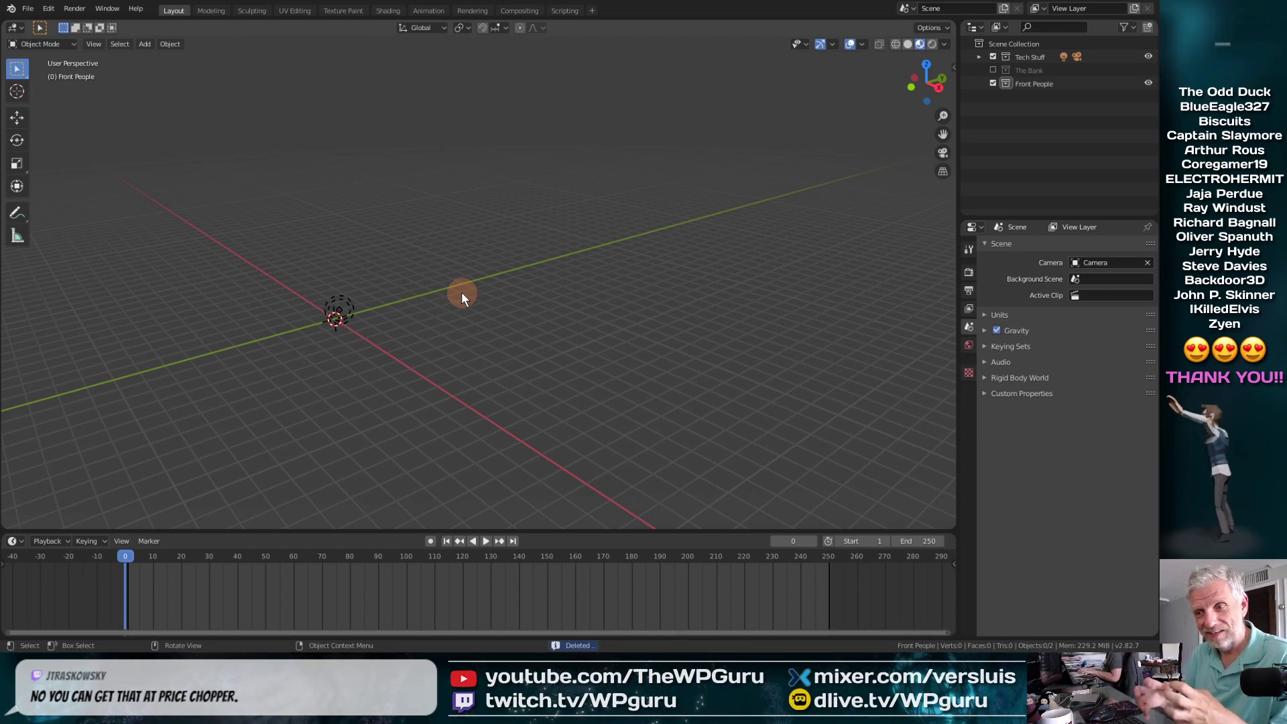
Step: Import the House Dancing.fbx file from the Animations folder as FBX into the Front People collection
left_click(27, 10)
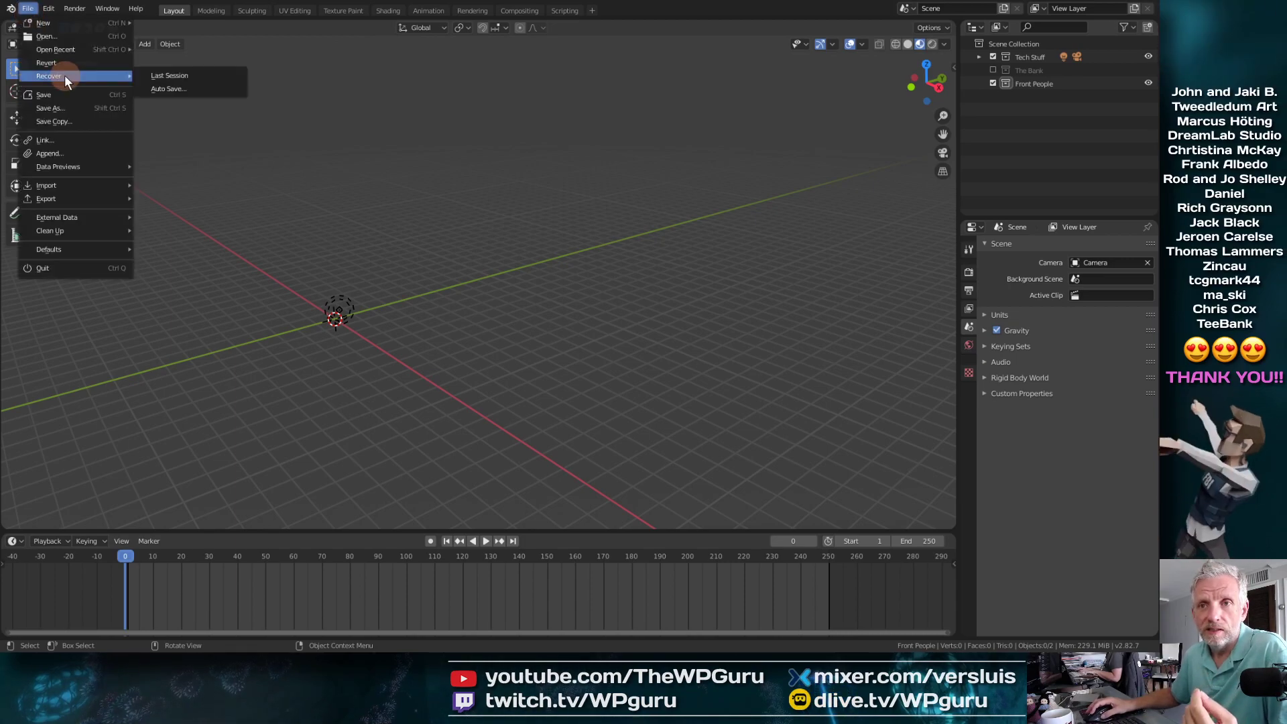
mouse_move(78, 185)
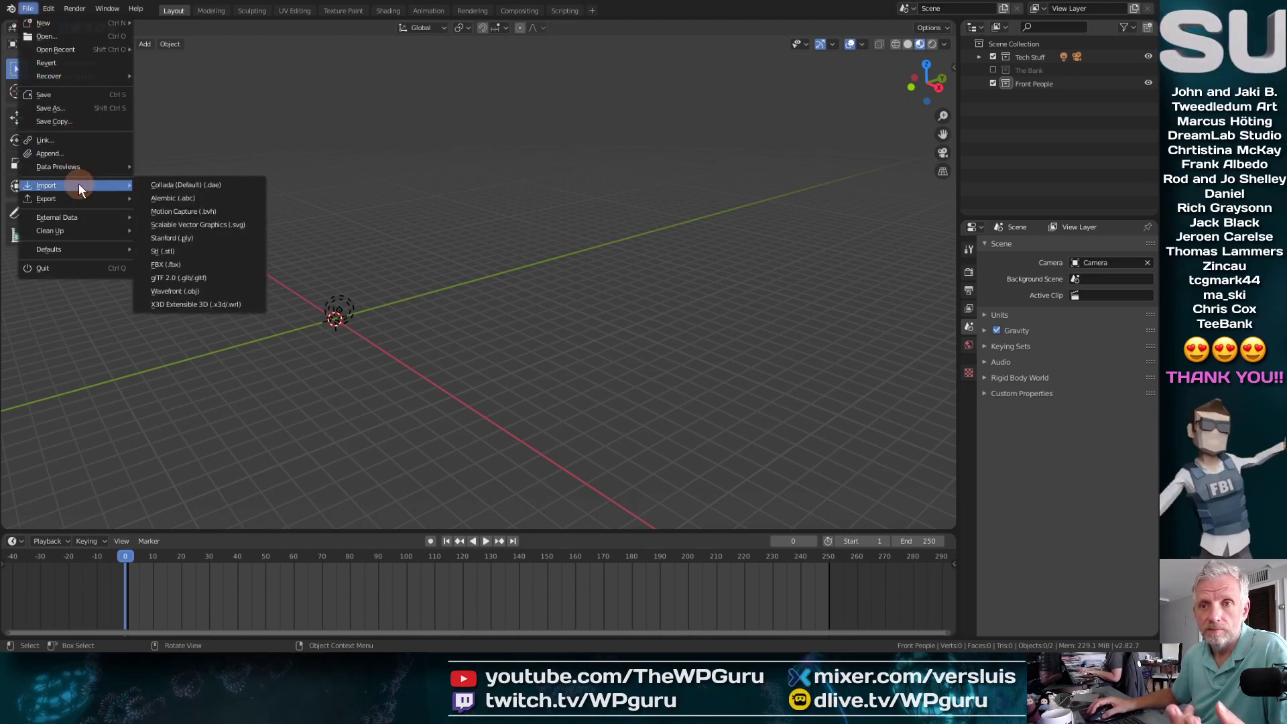
left_click(193, 264)
left_click_drag(468, 109, 291, 56)
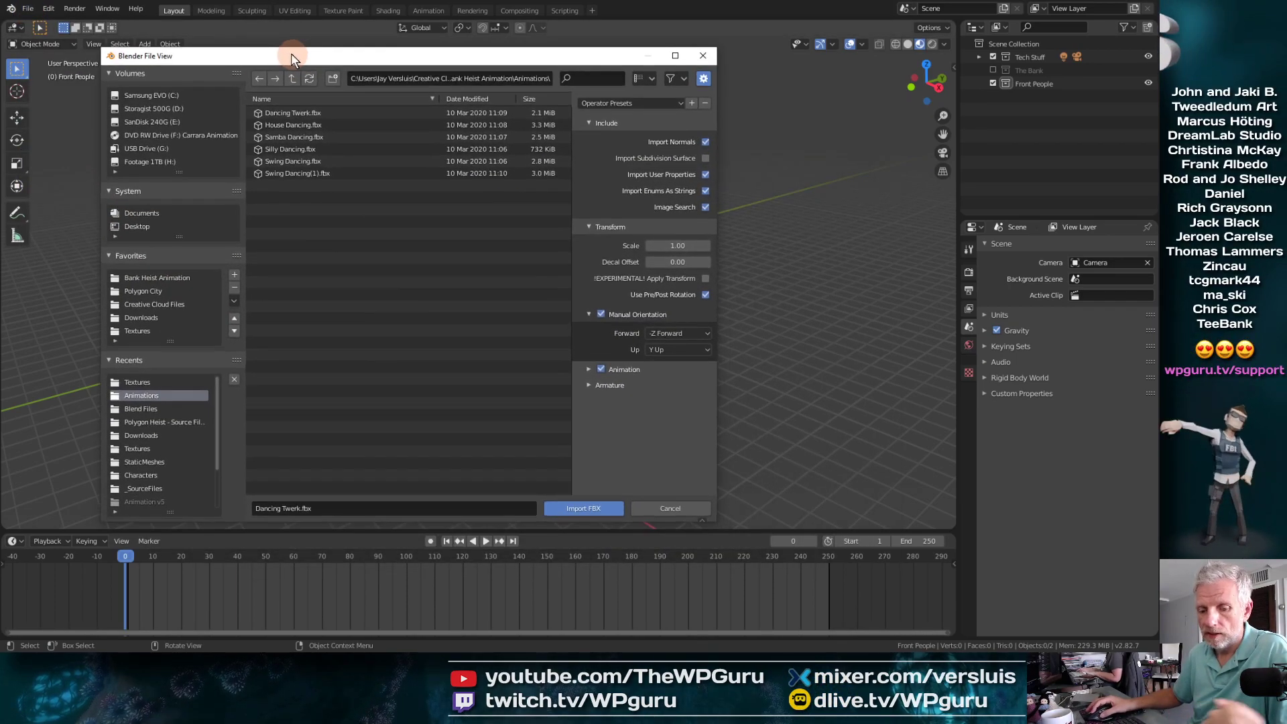
left_click(308, 125)
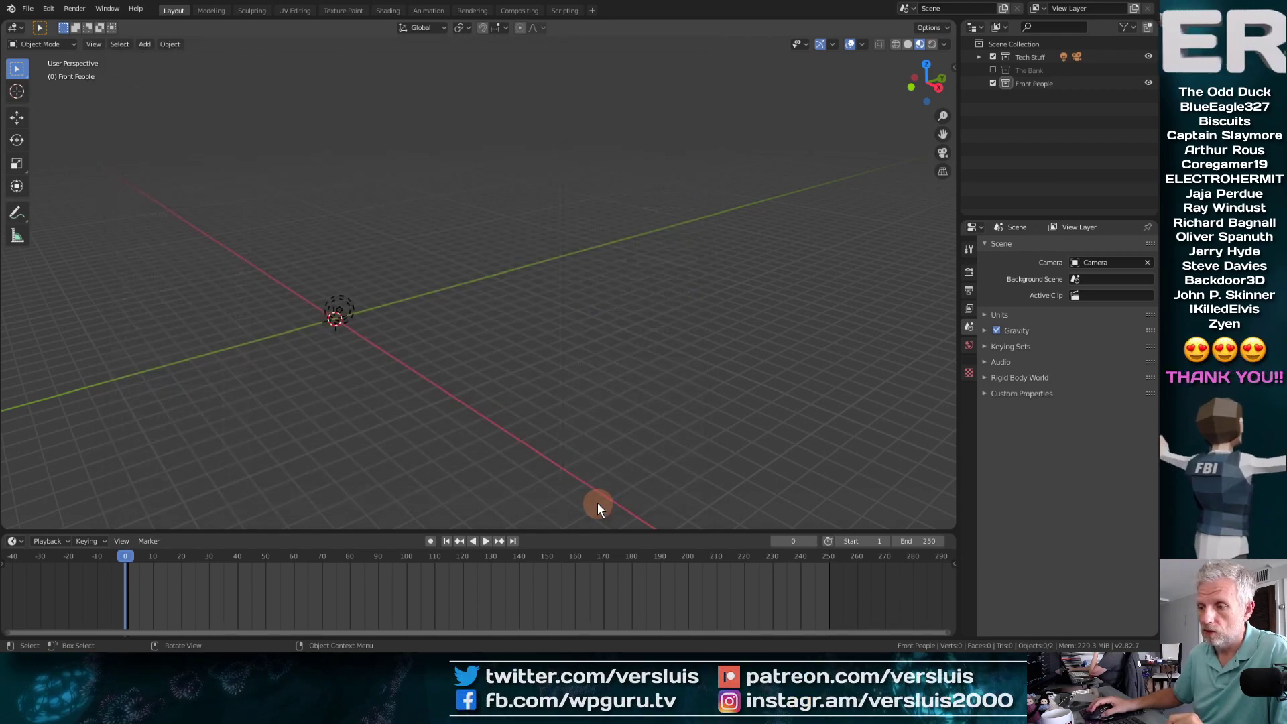
left_click(581, 507)
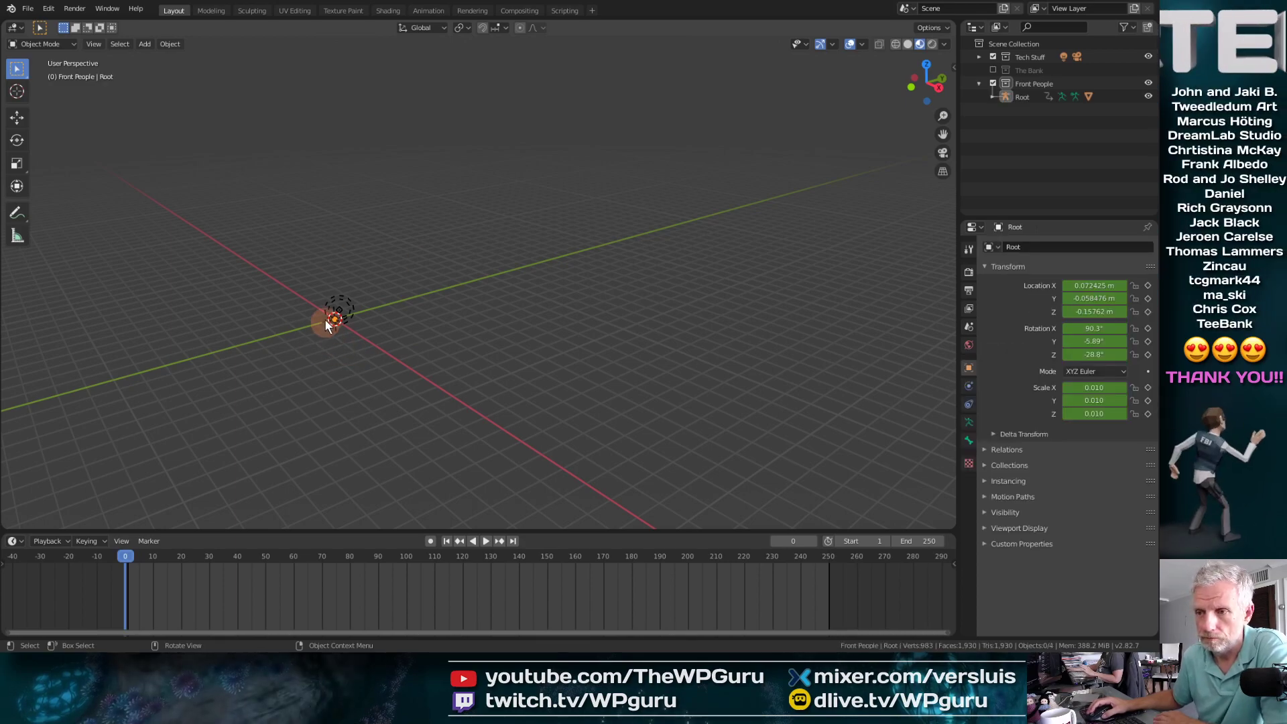
Step: Select the imported Root armature, frame the character and check the full length of its keyframes on the timeline
left_click(1022, 97)
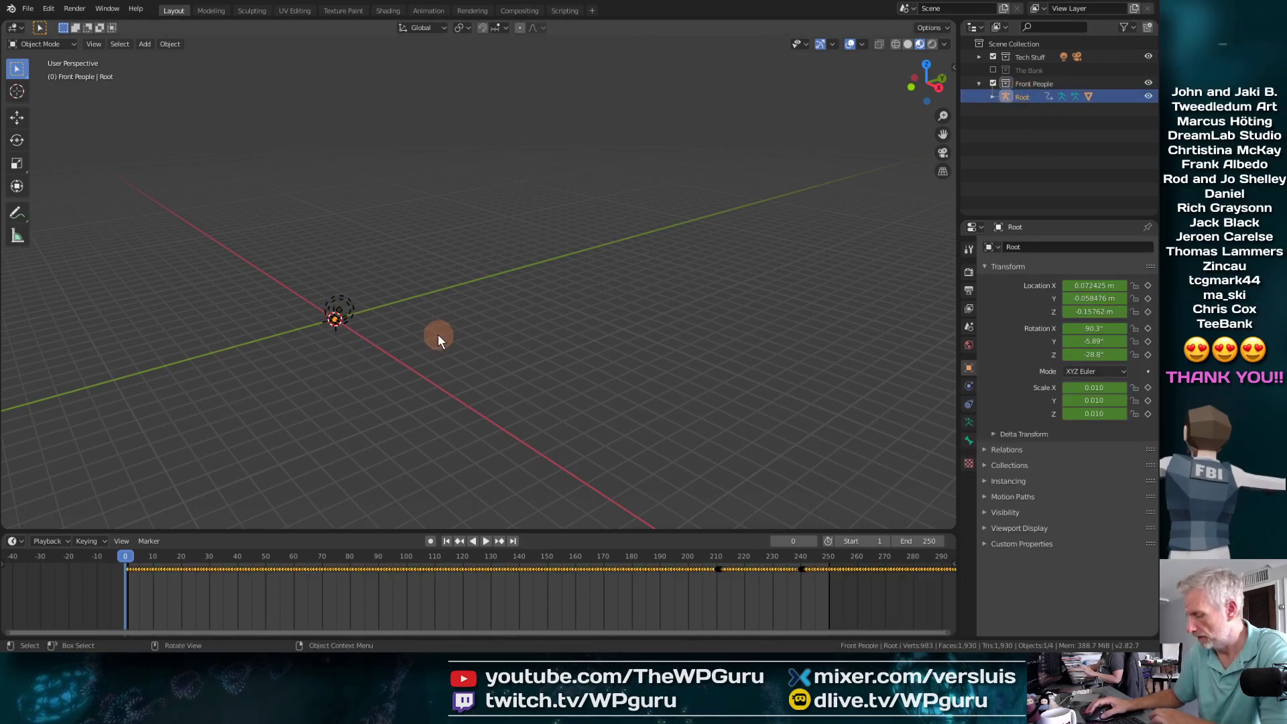
key("KP_Decimal")
mouse_move(473, 341)
middle_mouse_down()
mouse_move(514, 343)
mouse_move(469, 344)
middle_mouse_up()
scroll(496, 584, "down", 6)
scroll(497, 585, "down", 14)
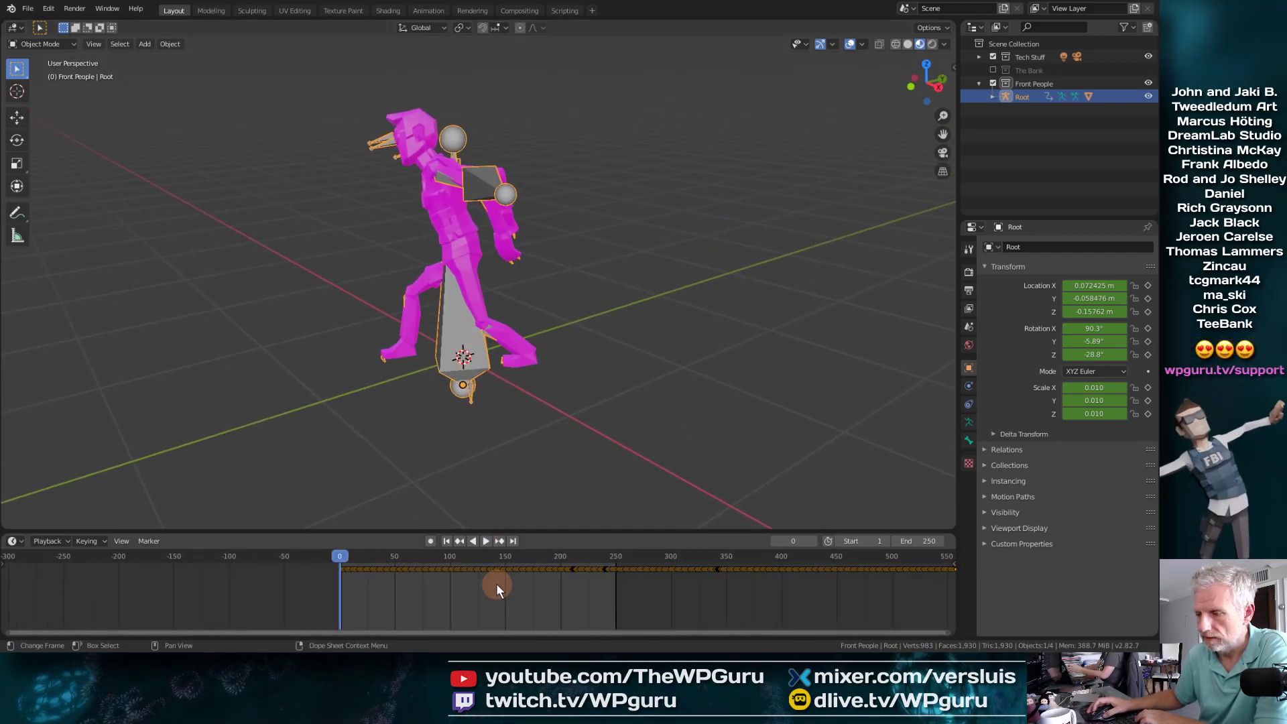
middle_click_drag(496, 584, 207, 589)
scroll(216, 585, "down", 1)
scroll(216, 585, "down", 1)
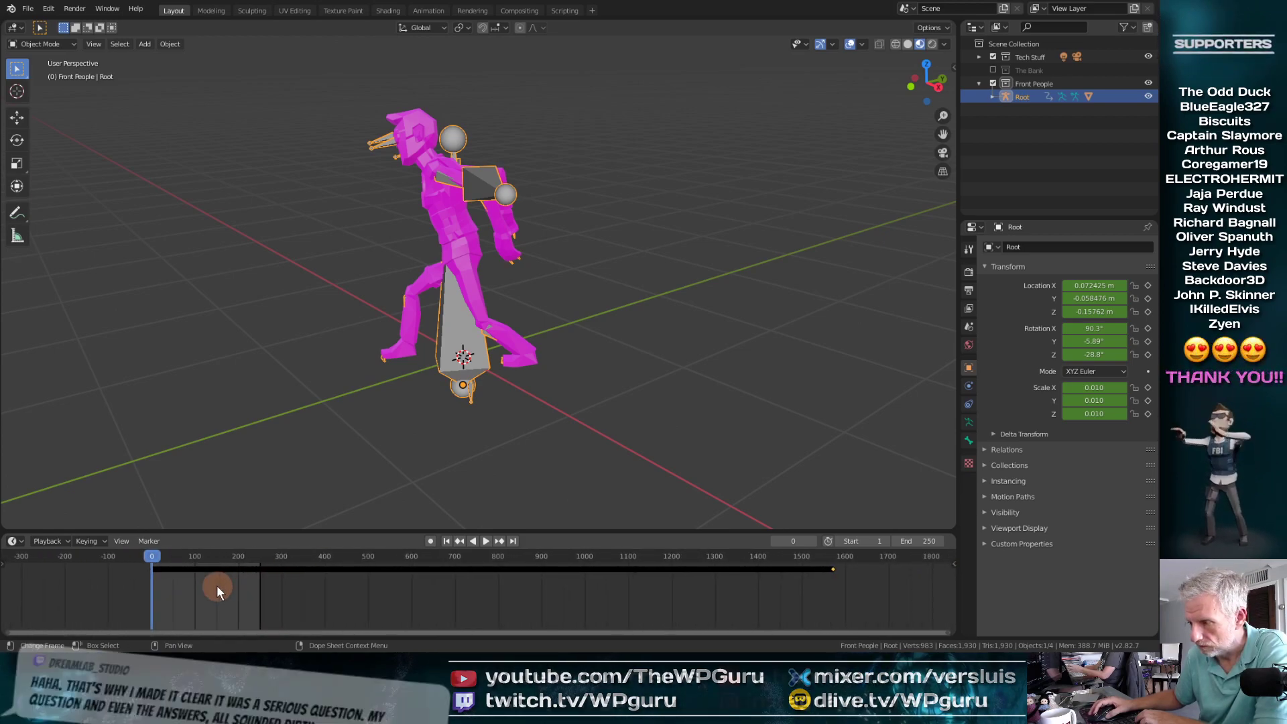
Step: Play the imported dance animation, select the Front People collection, stop playback and return to the first frame
left_click(484, 541)
left_click(1007, 95)
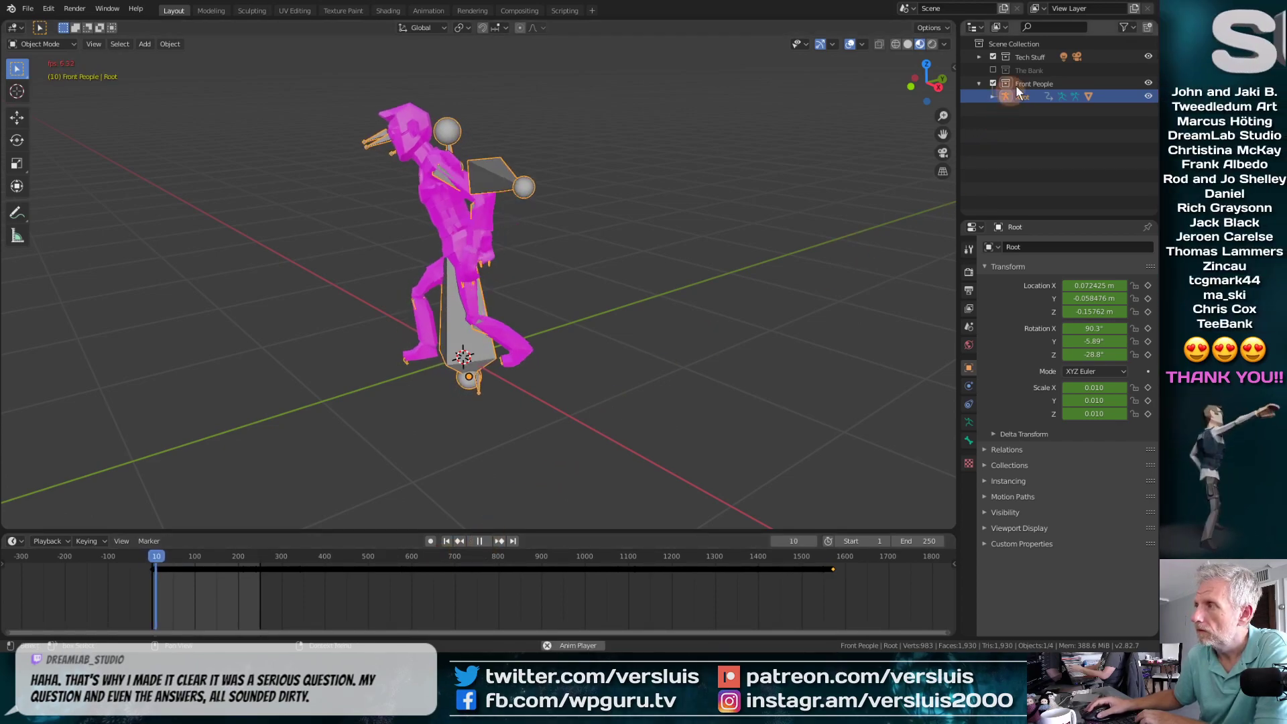
left_click(1027, 82)
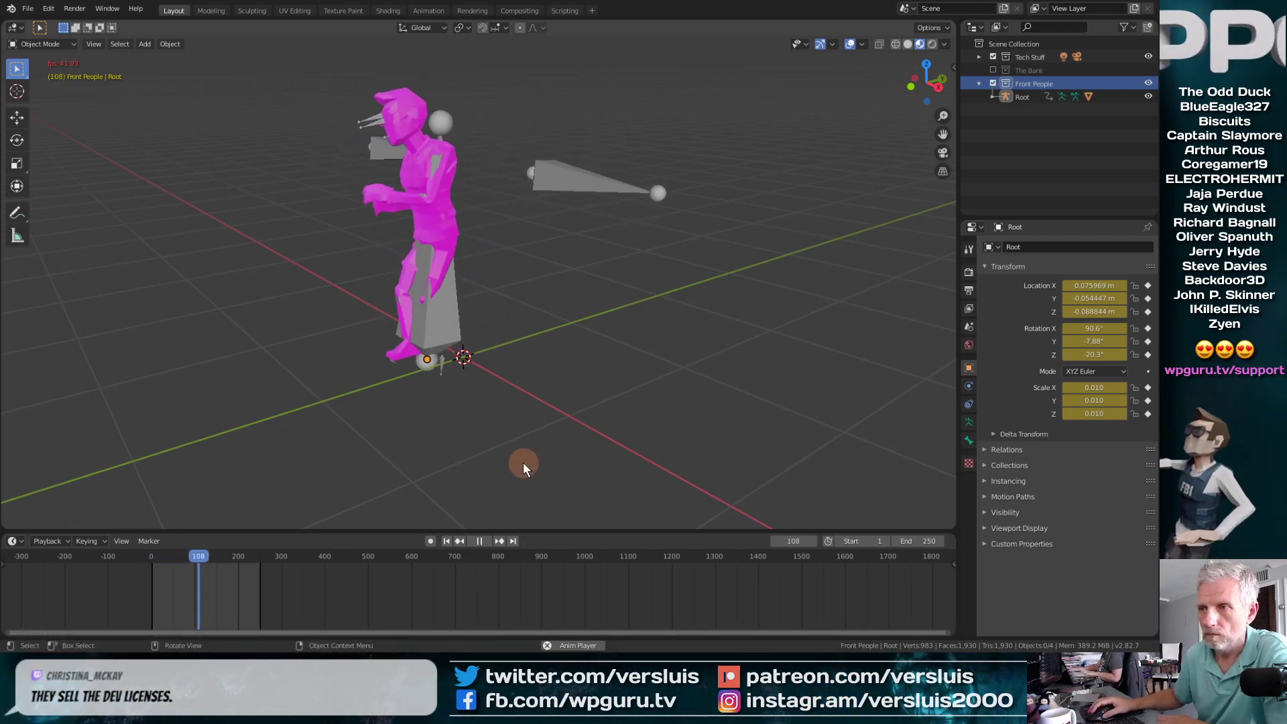
left_click(480, 541)
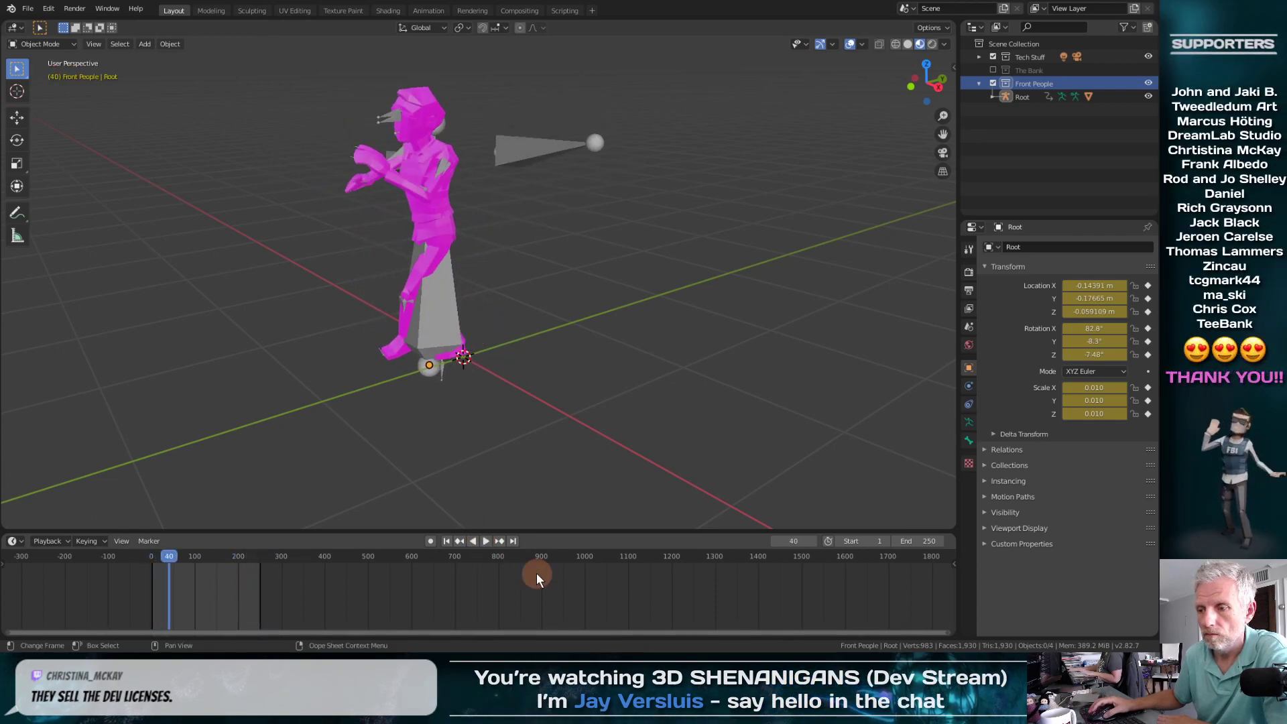
left_click(455, 541)
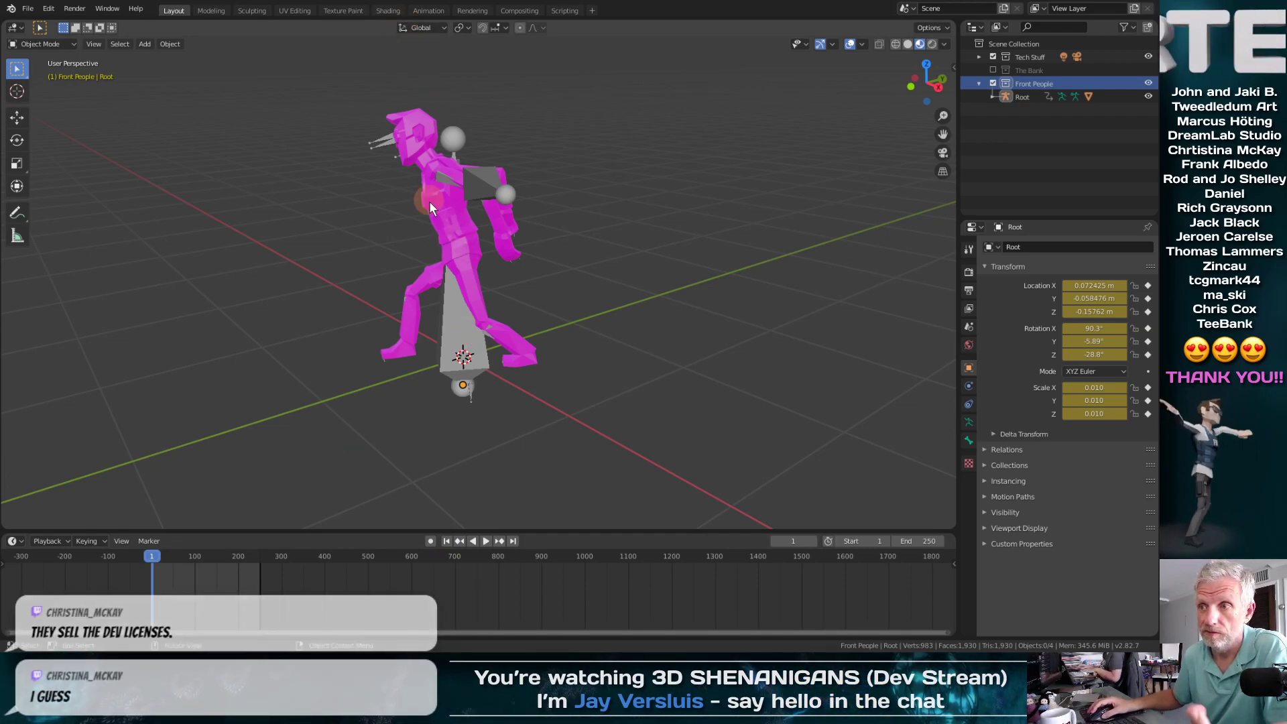
Step: Select the Character_Male_FBI mesh and, in the Shading workspace, place its base color texture node beside the Principled BSDF
left_click(445, 210)
left_click(388, 10)
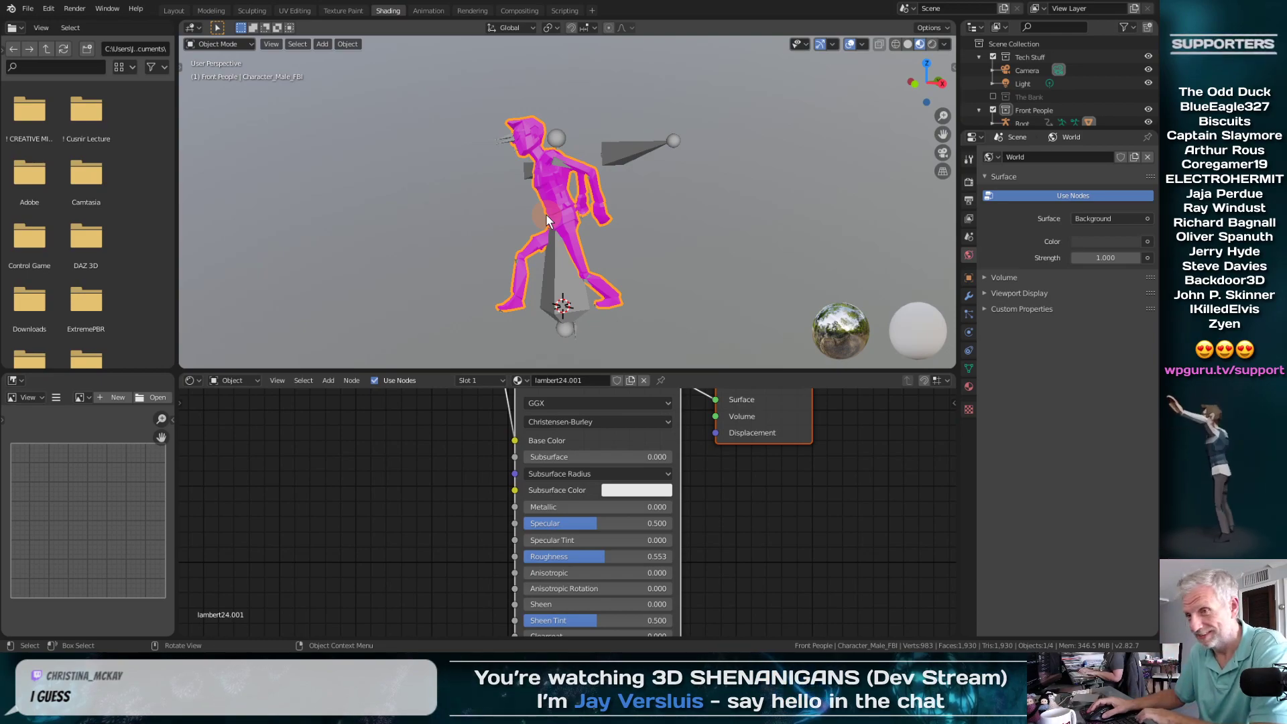
middle_click_drag(546, 217, 635, 235)
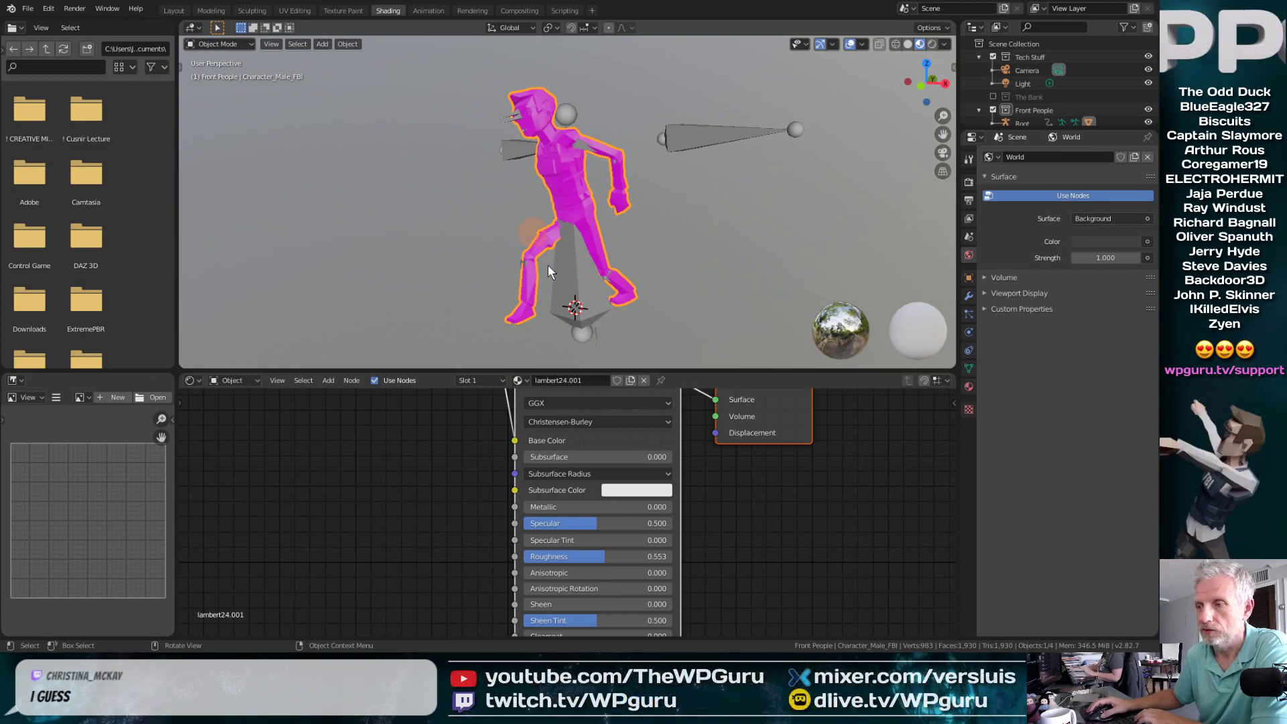
scroll(397, 469, "down", 5)
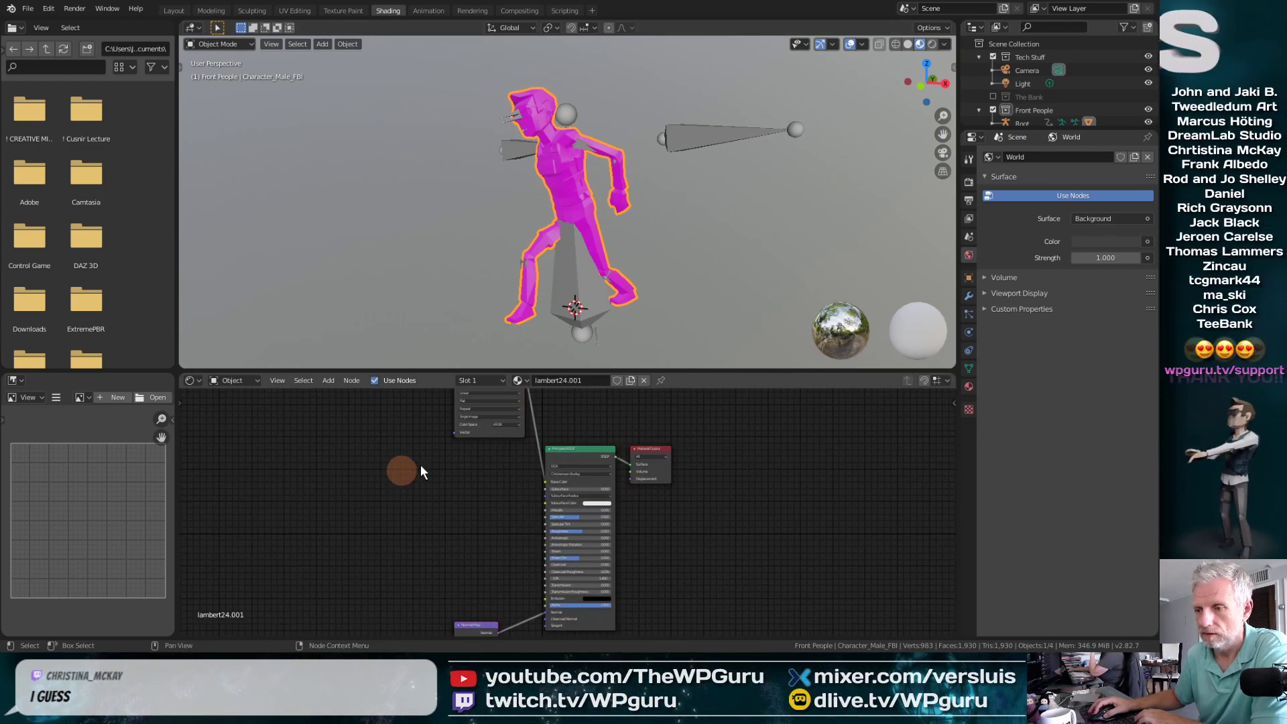
left_click_drag(480, 431, 465, 535)
scroll(460, 532, "up", 4)
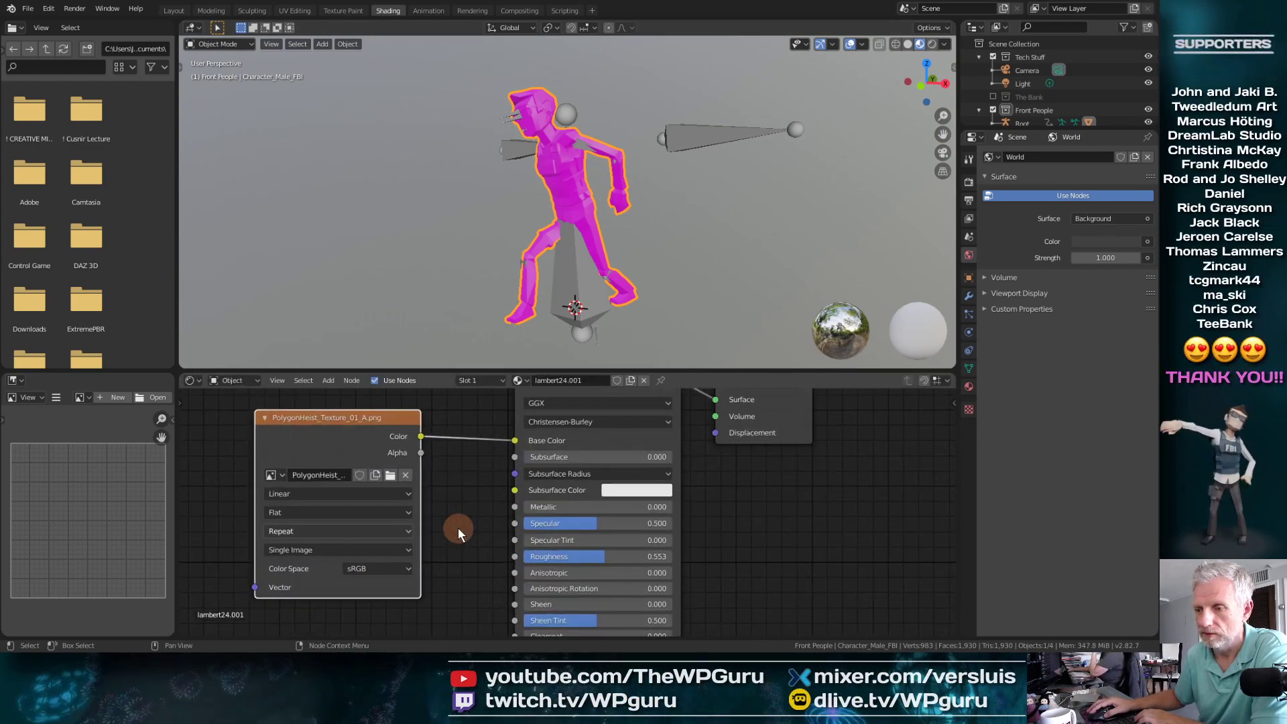
scroll(459, 529, "down", 1)
middle_click_drag(458, 529, 524, 517)
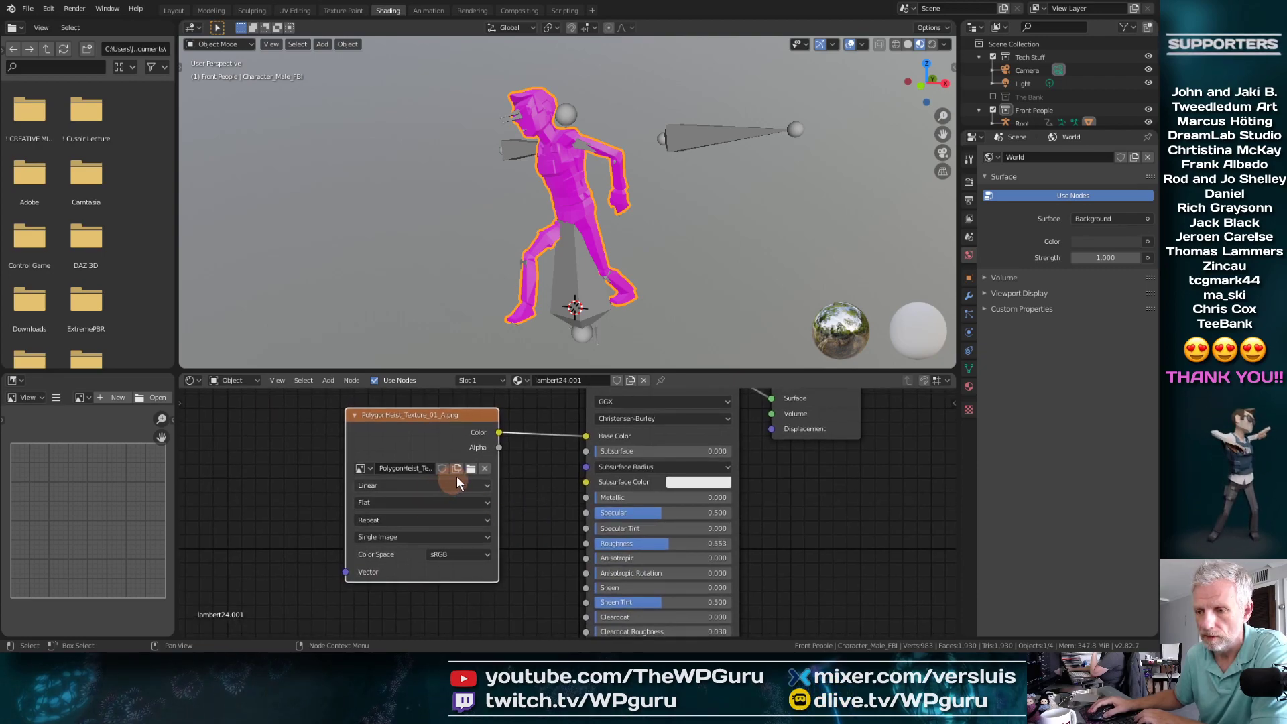
Step: Try to restore the character's texture by assigning the already loaded PolygonHeist_Texture_01_A.png images to the texture node
left_click(363, 468)
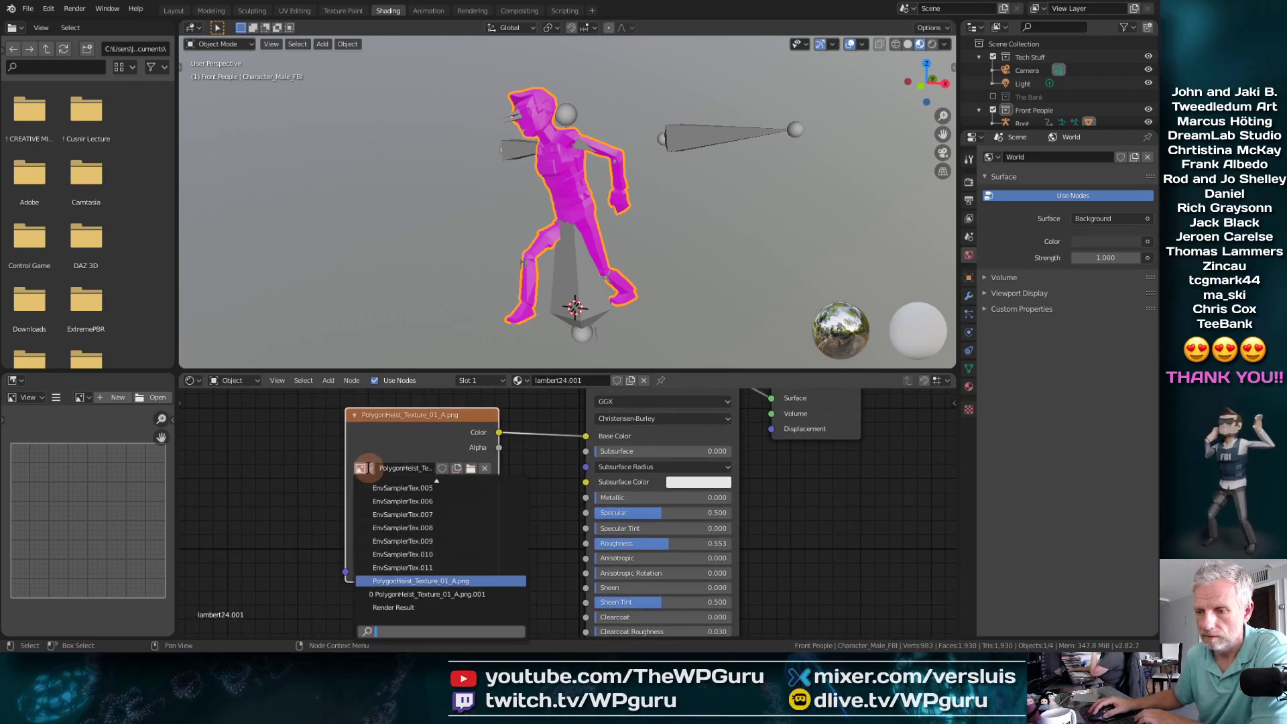
left_click(463, 581)
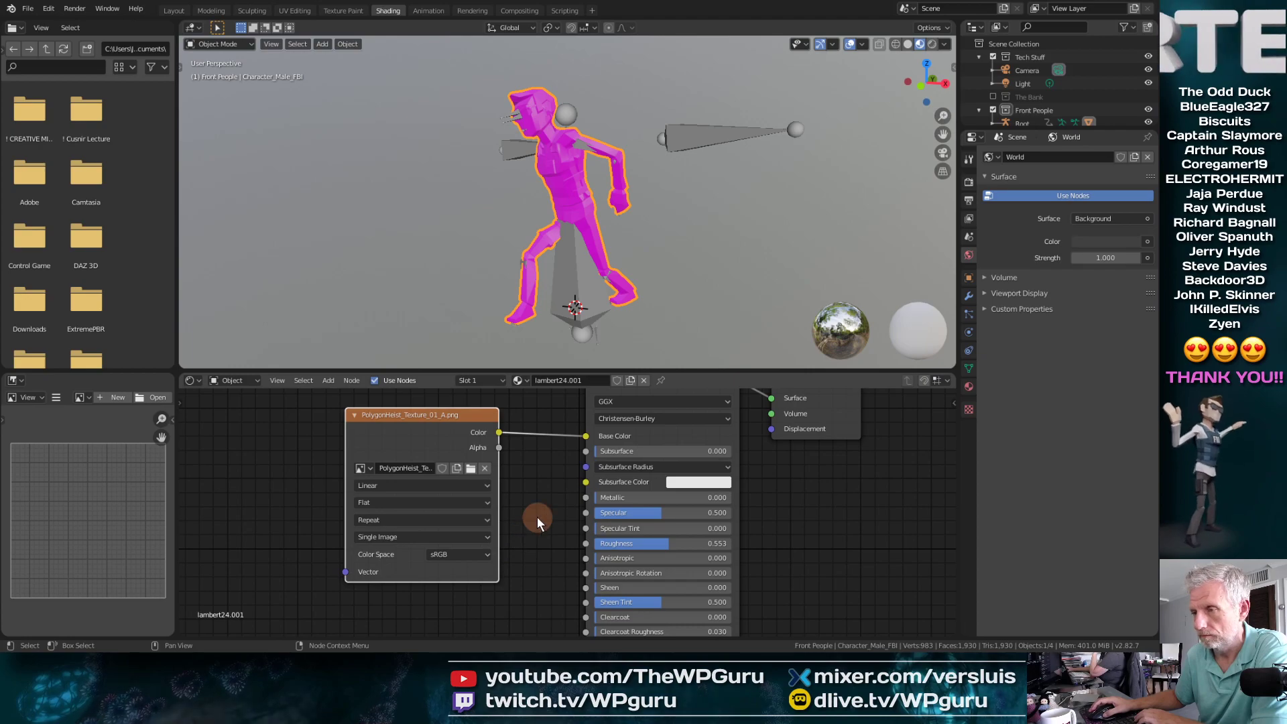
left_click(370, 468)
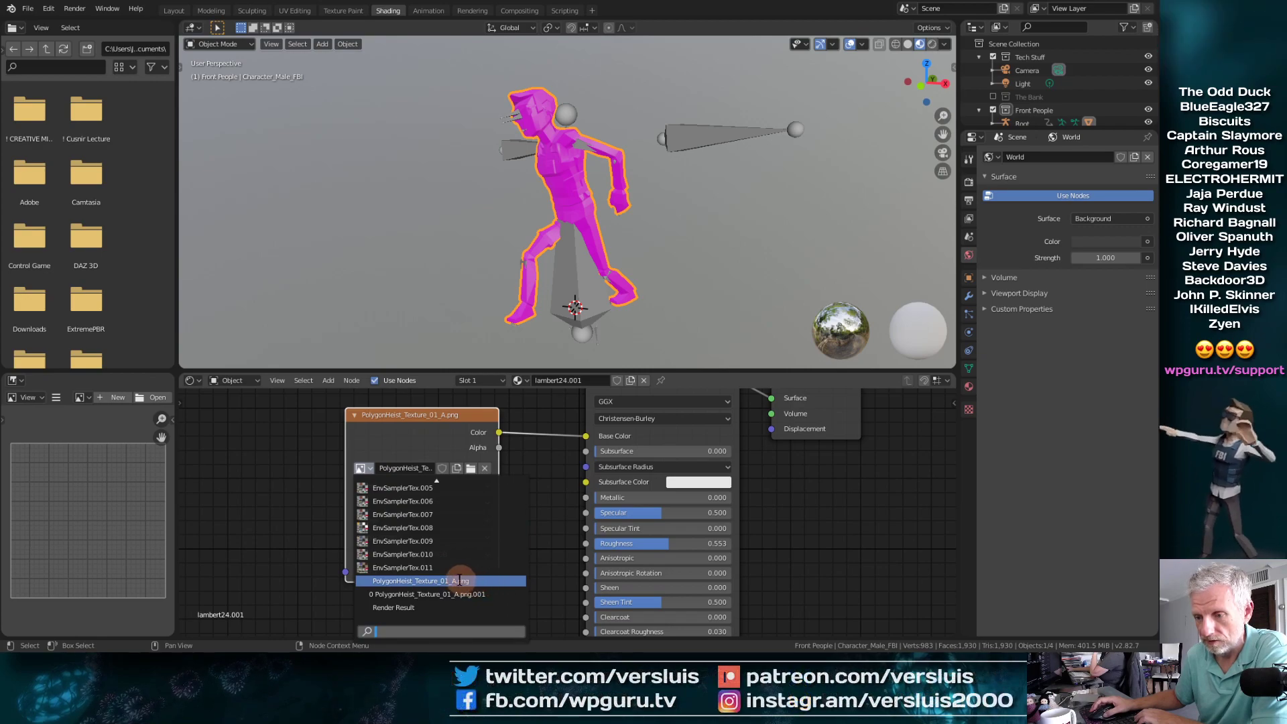
scroll(460, 578, "up", 12)
scroll(460, 578, "down", 6)
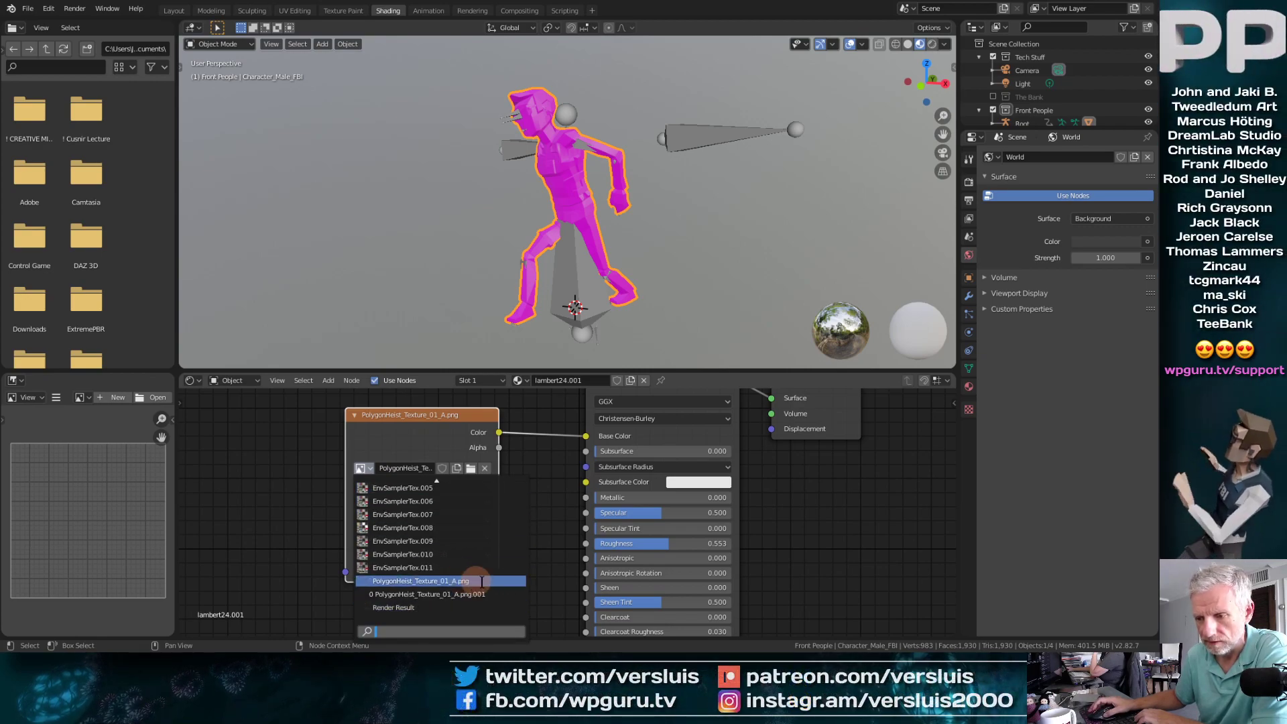
left_click(437, 581)
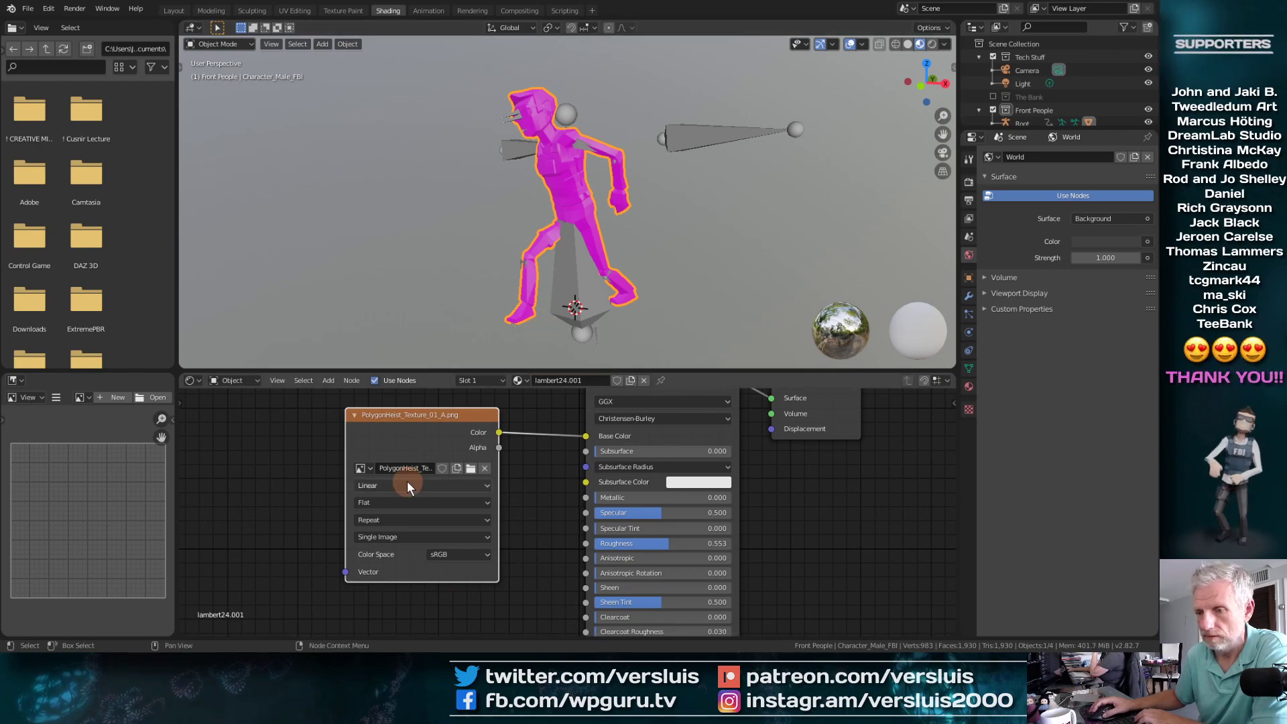
left_click(368, 469)
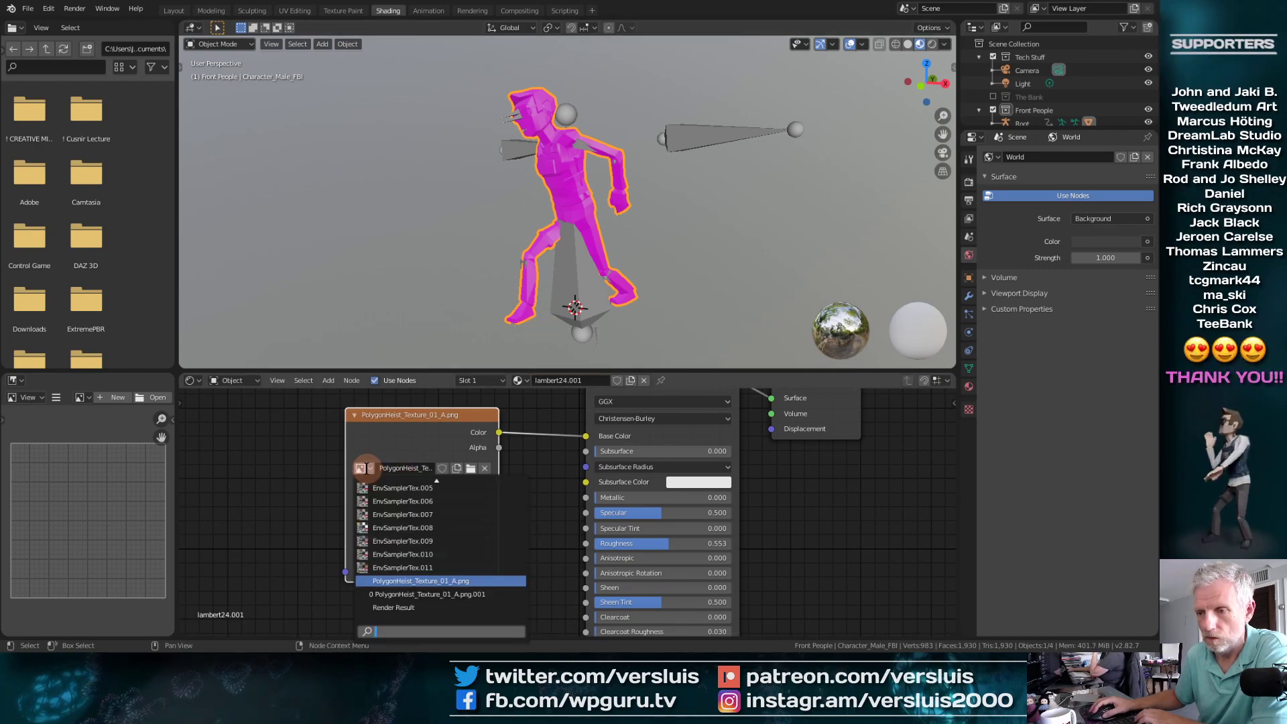
left_click(438, 594)
Step: Load PolygonHeist_Texture_01_A.png from the Polygon Heist - Source Files Textures folder into the texture node
left_click(471, 469)
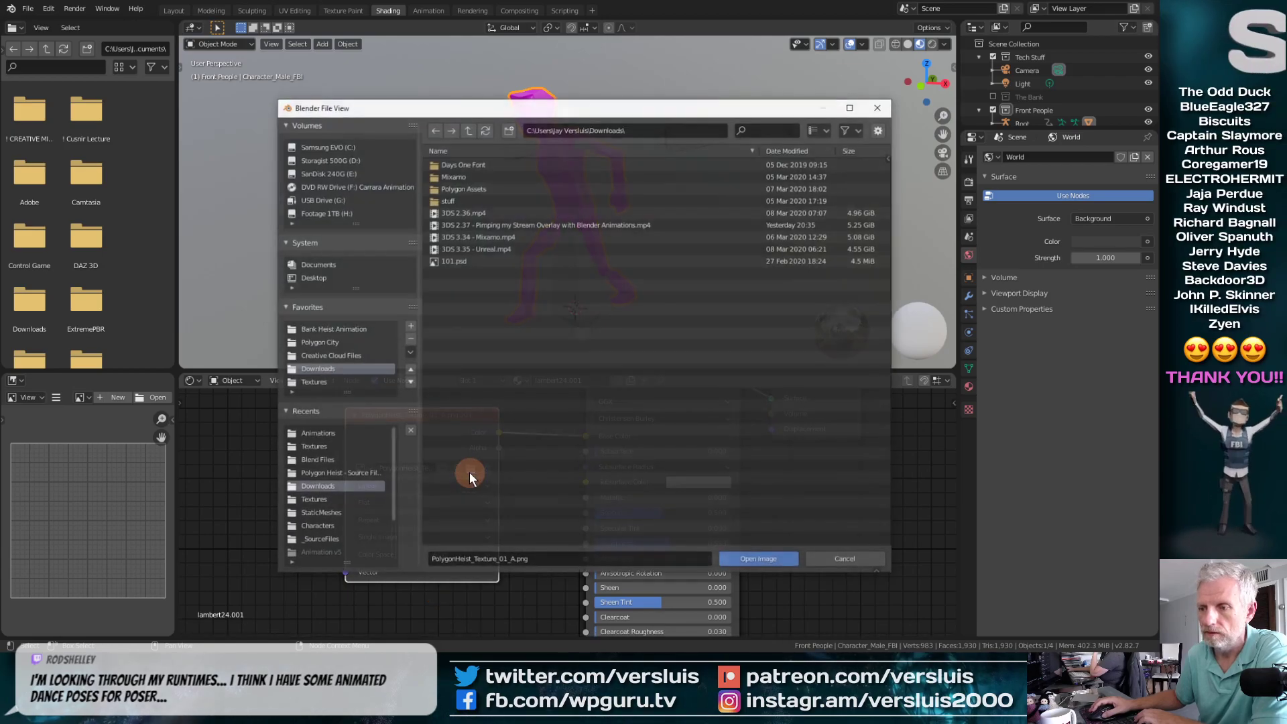
left_click(339, 326)
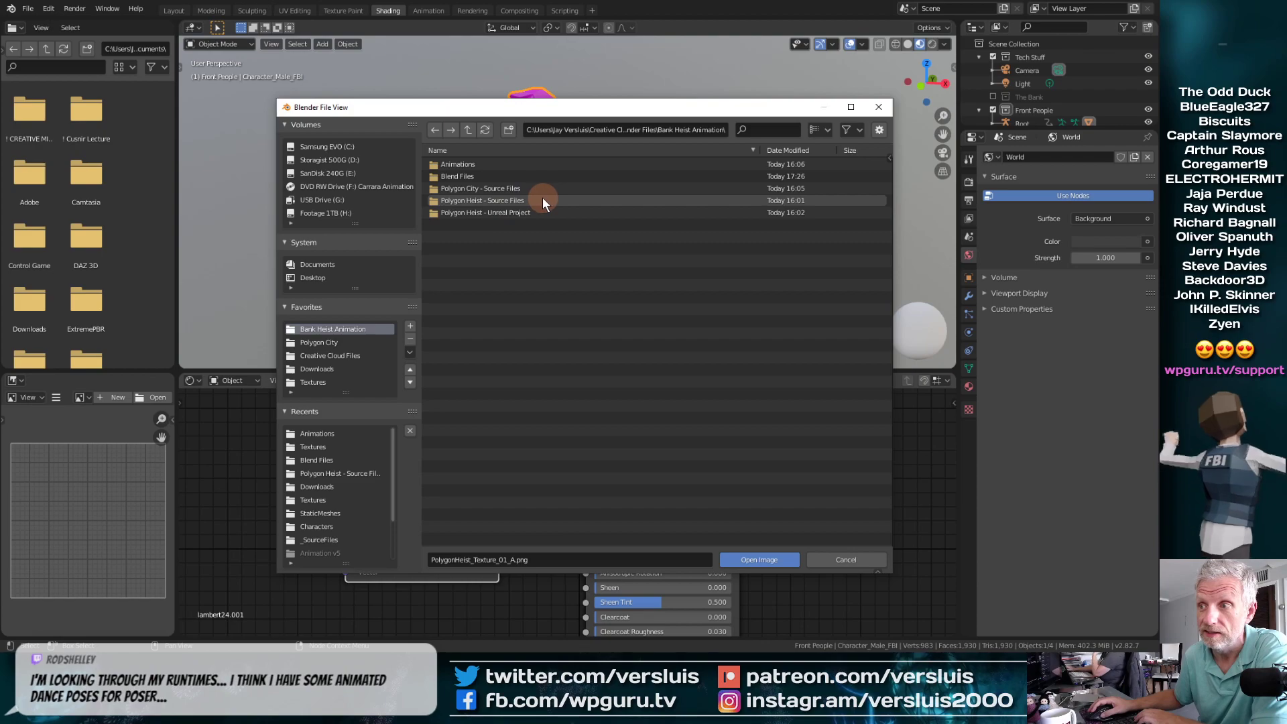
left_click(504, 200)
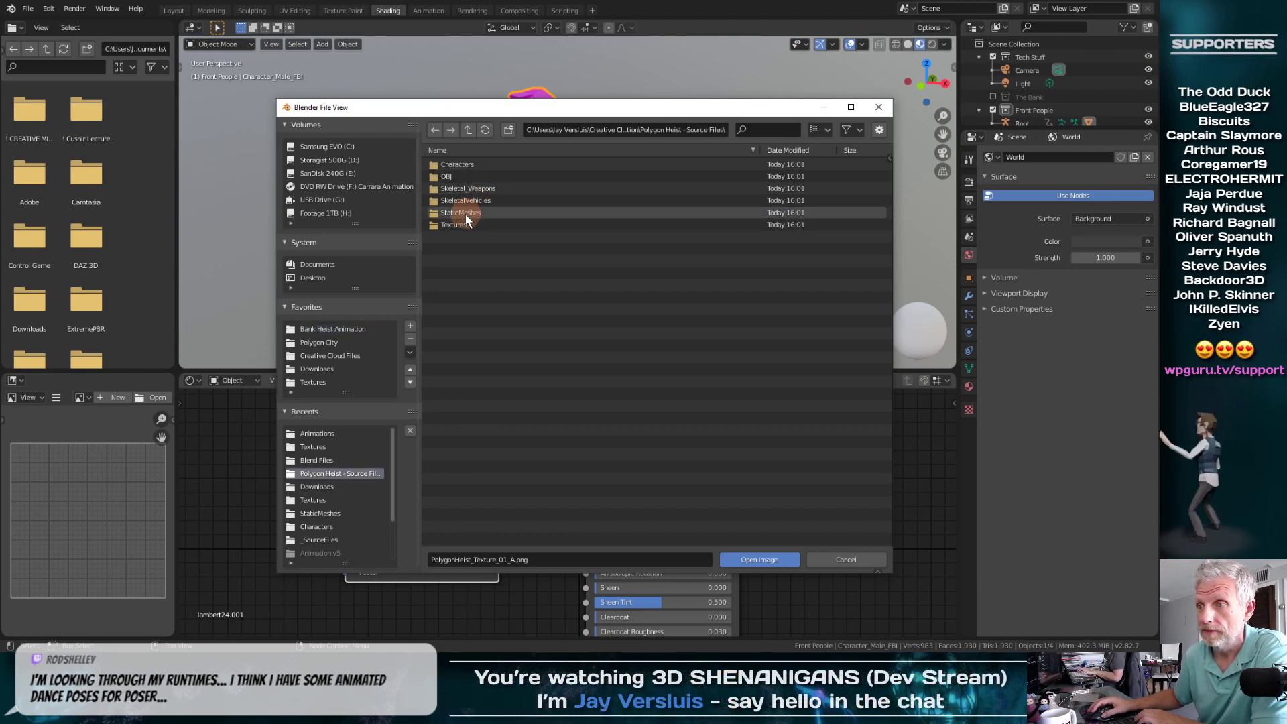
left_click(460, 223)
left_click(517, 226)
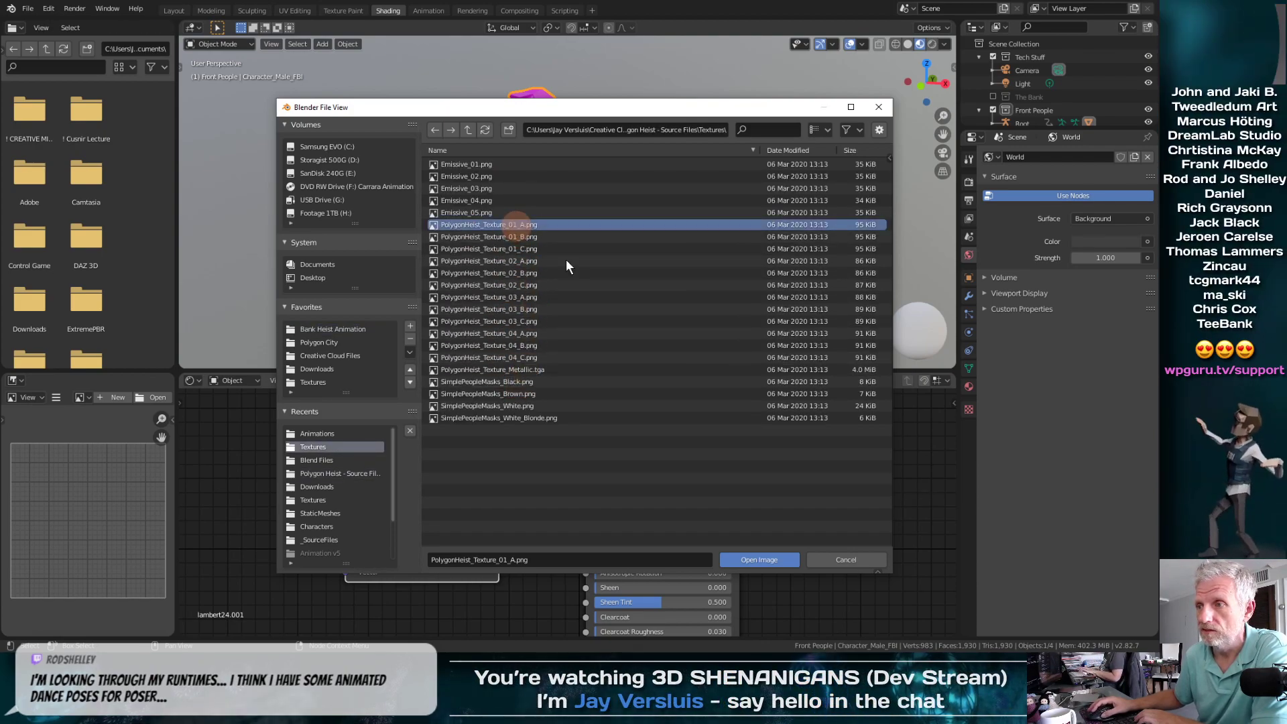
left_click(755, 562)
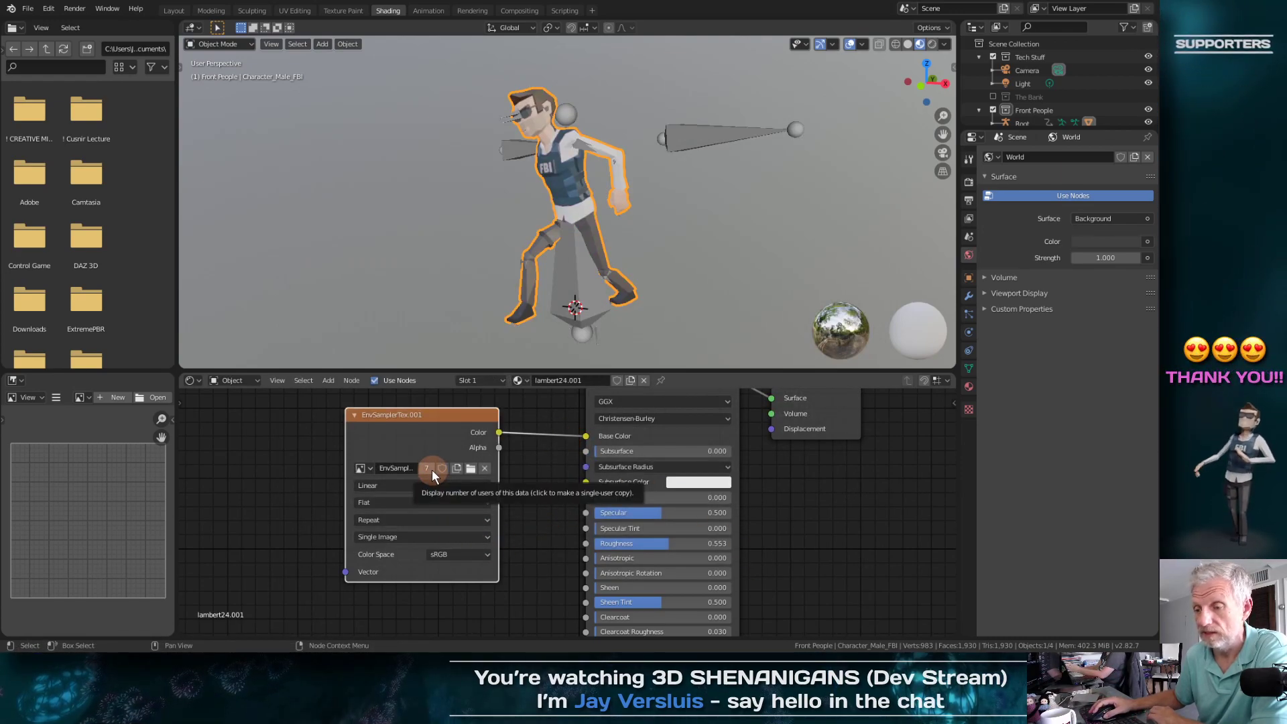
left_click(368, 468)
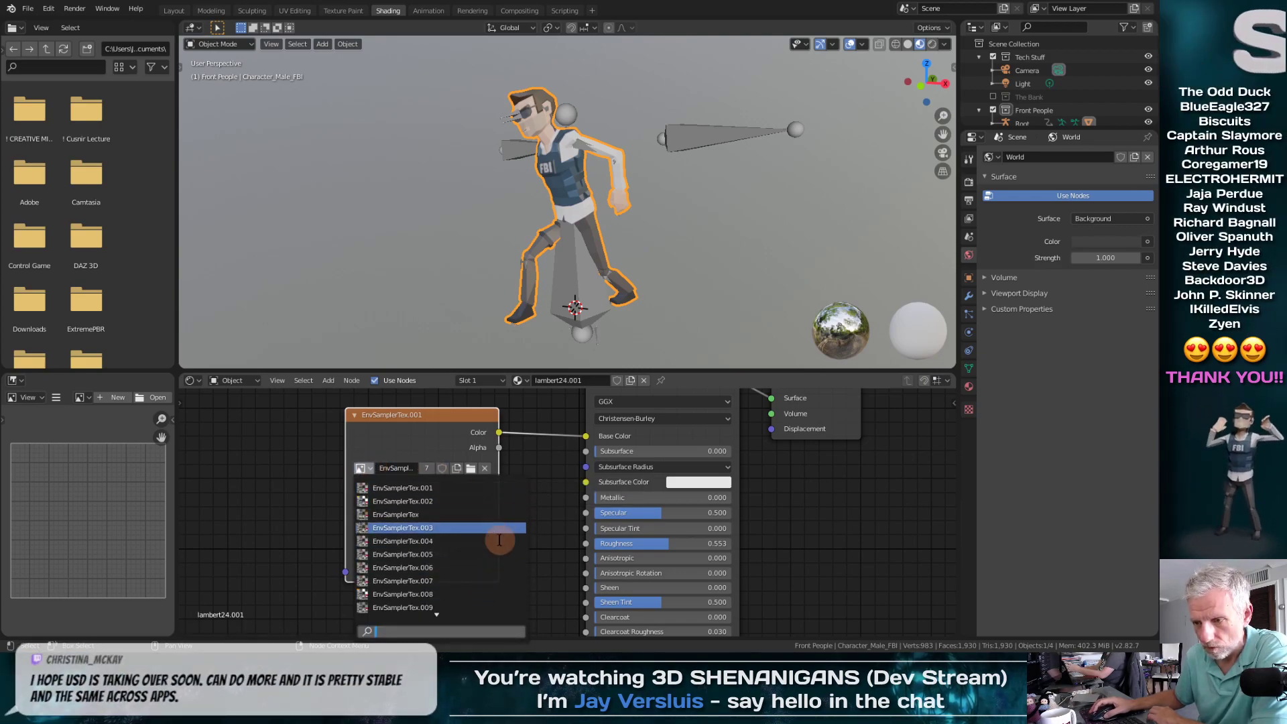
scroll(499, 540, "down", 7)
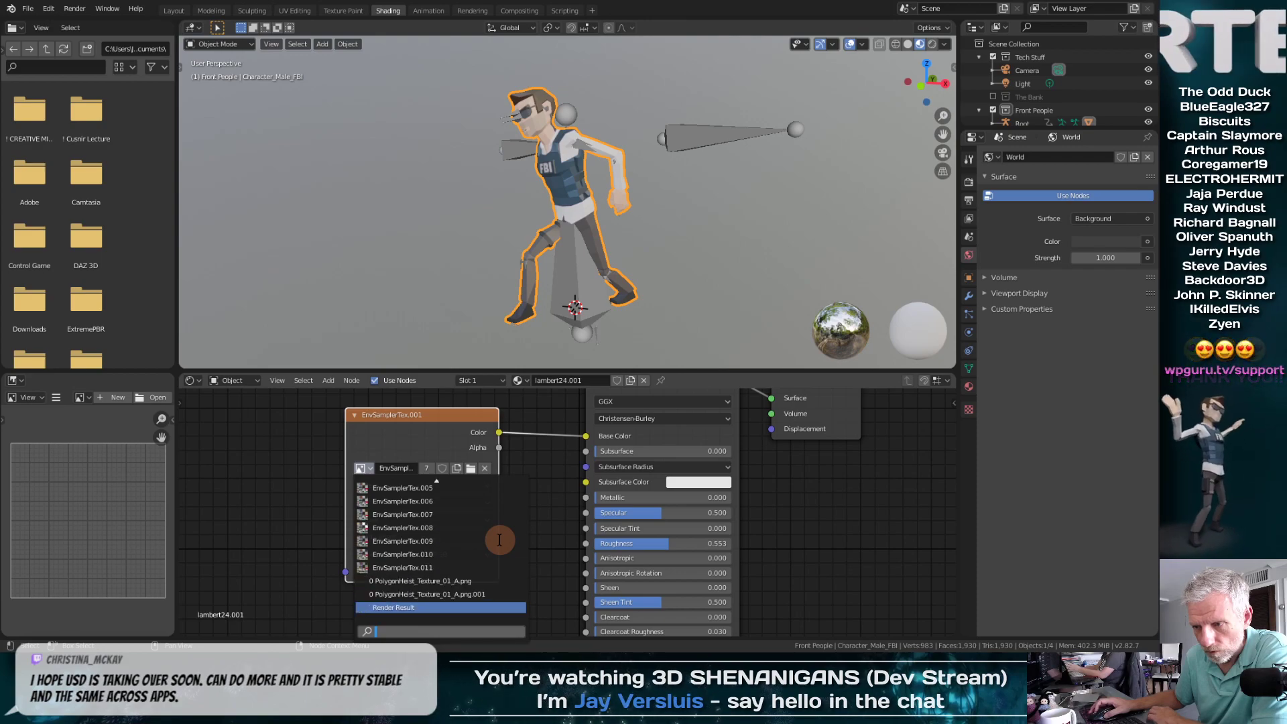
scroll(499, 539, "up", 14)
left_click(445, 436)
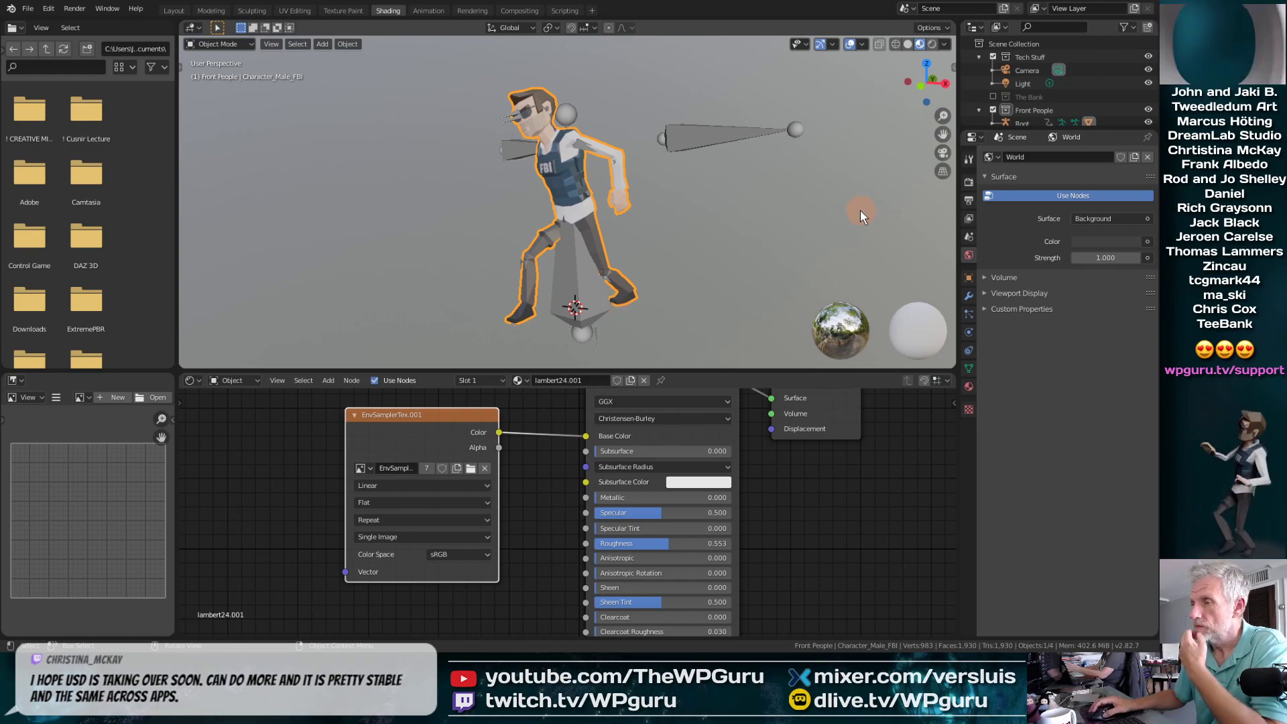
Step: In the Animation workspace, select the Root armature in the Front People collection and rename it FBI Agent
left_click(429, 11)
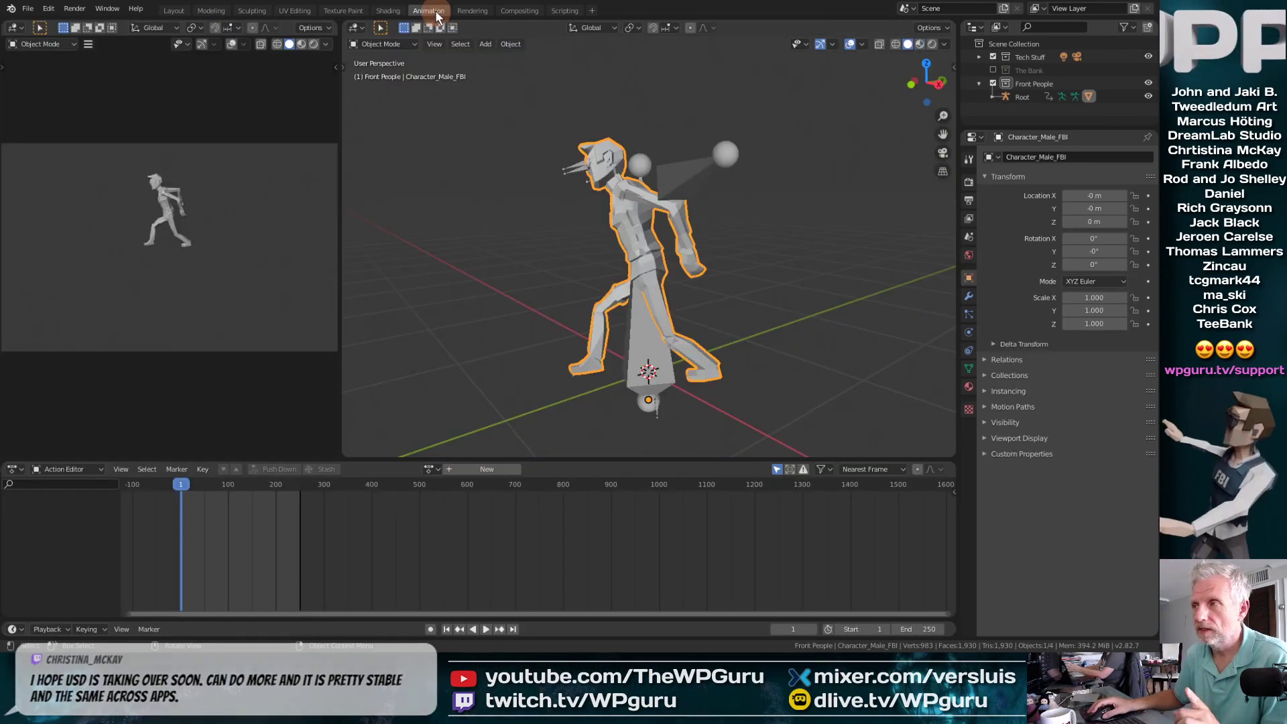
left_click(1021, 99)
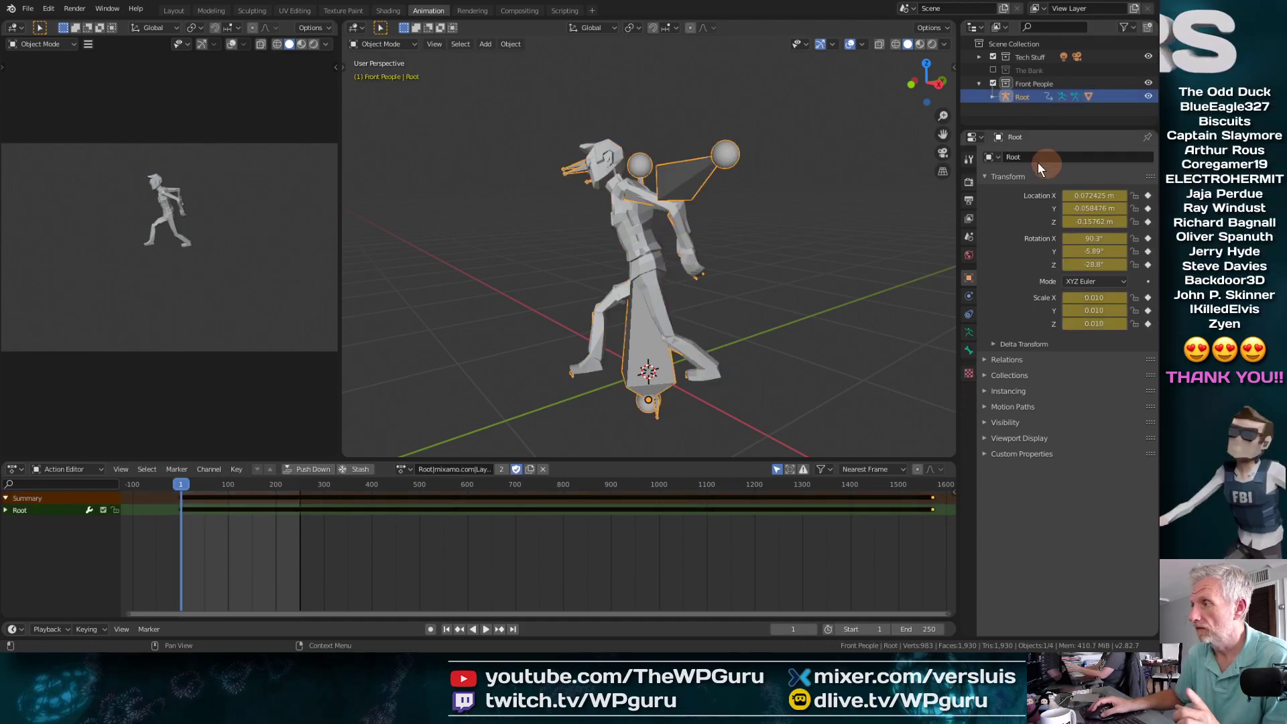
left_click(1036, 158)
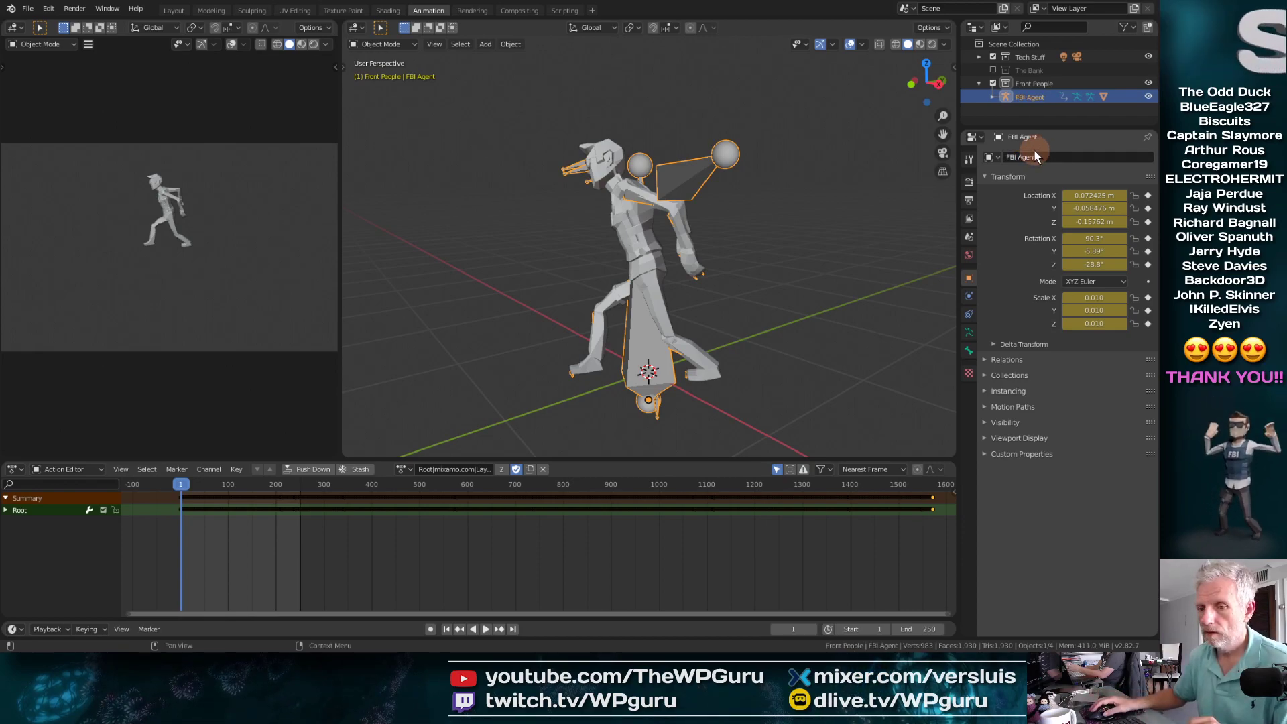
Step: Push the armature's action down into an NLA strip and show the Nonlinear Animation editor with the strip's properties
scroll(359, 529, "up", 1)
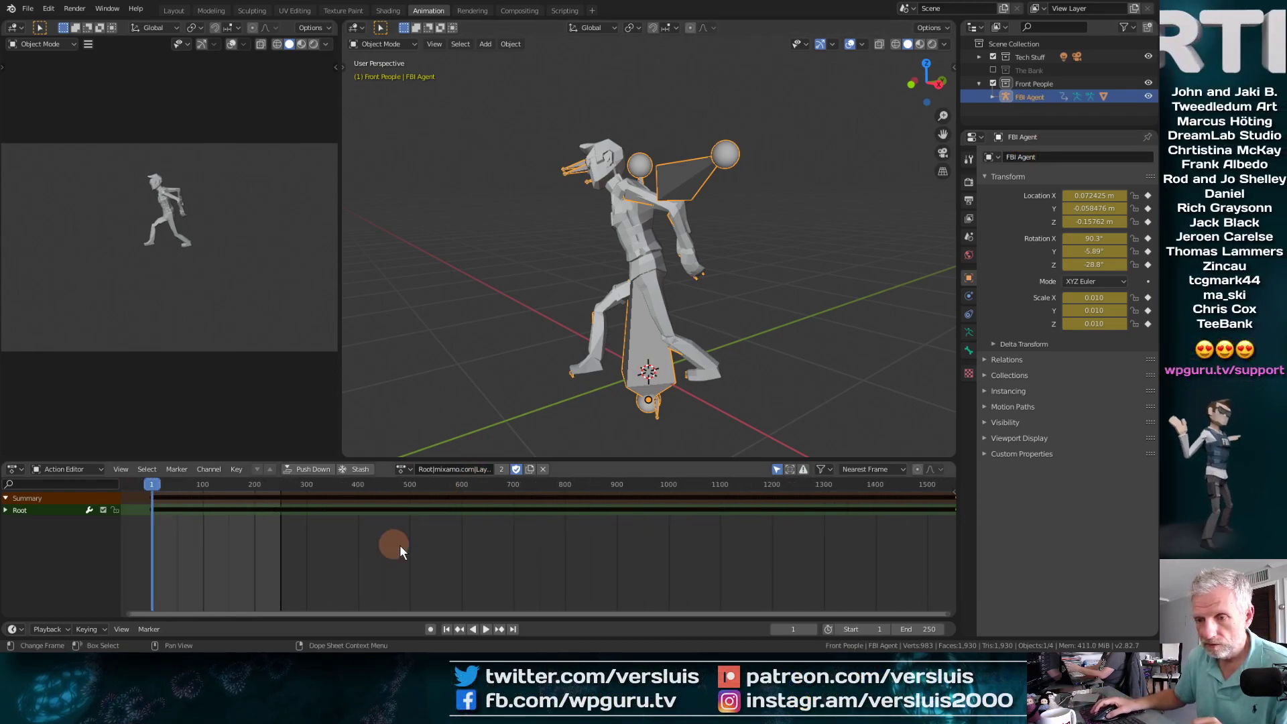
left_click(315, 468)
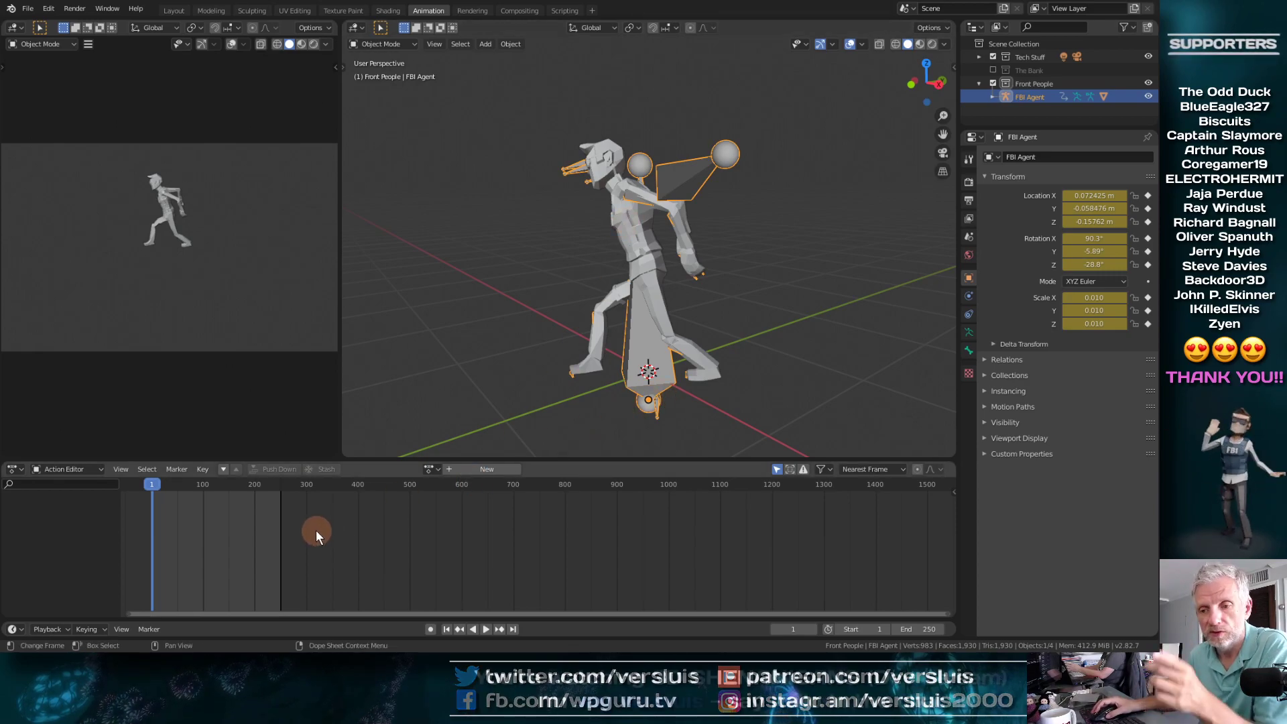
left_click(19, 470)
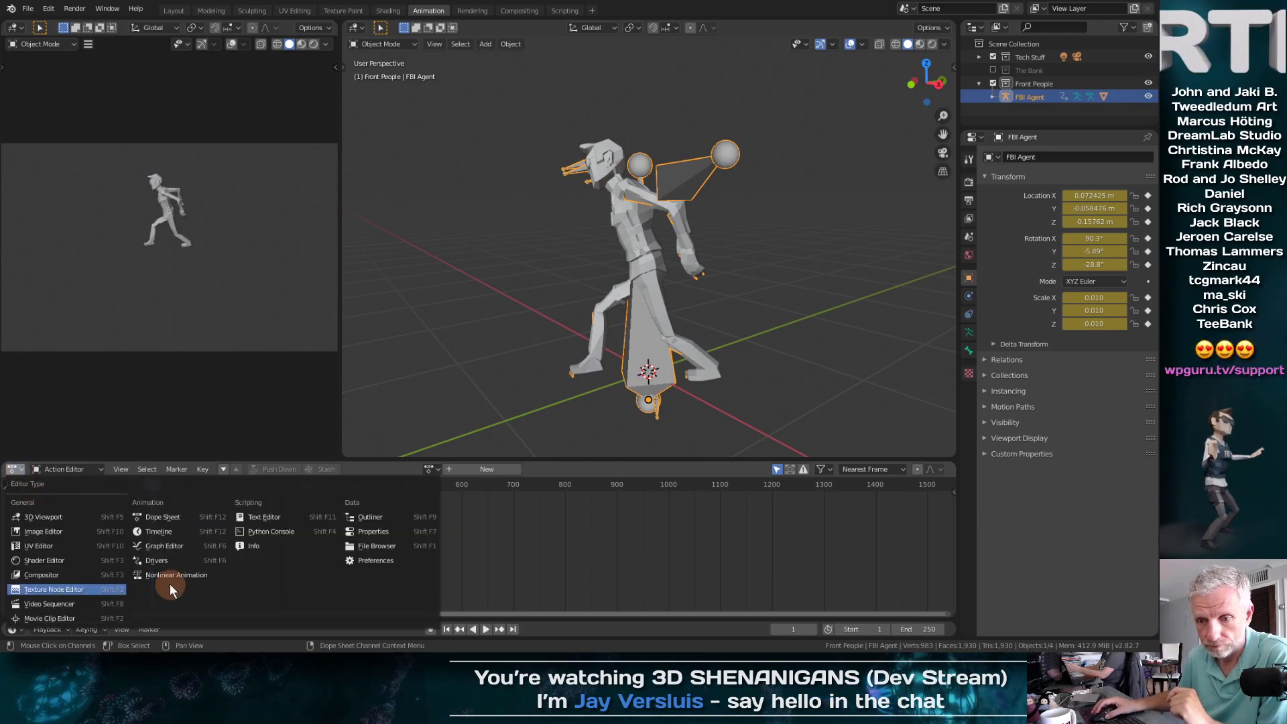
left_click(176, 573)
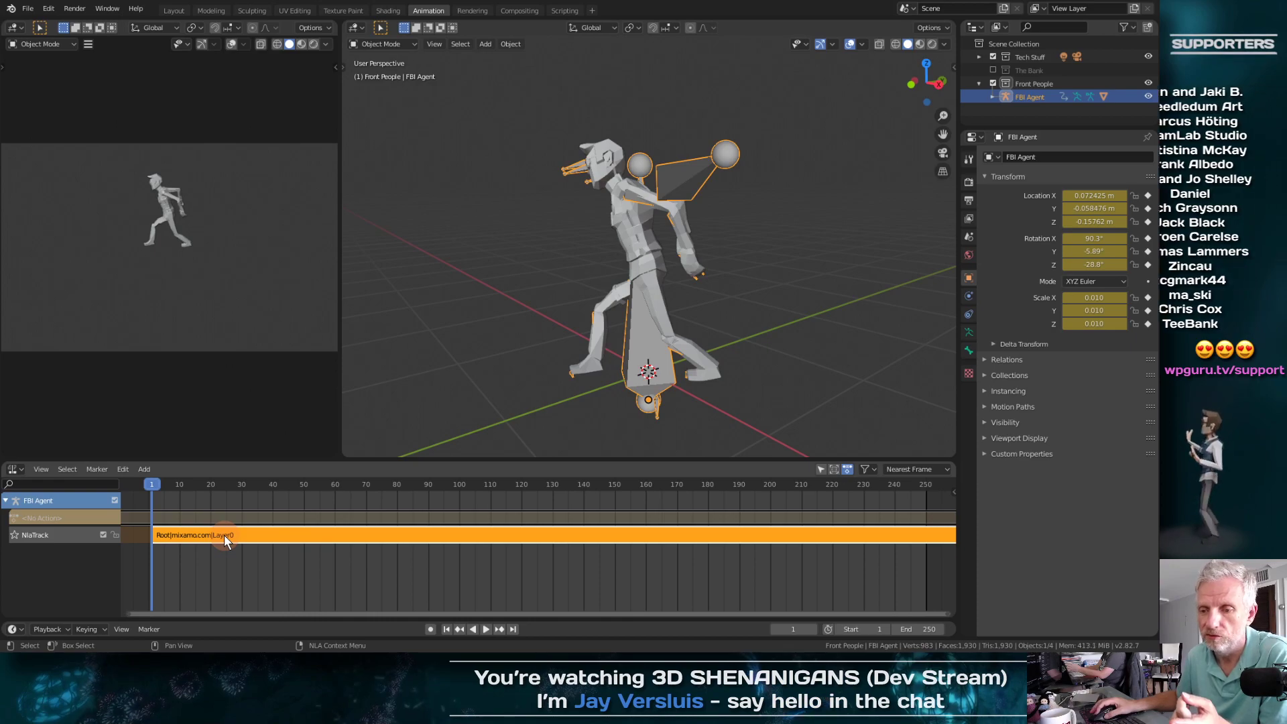
key("n")
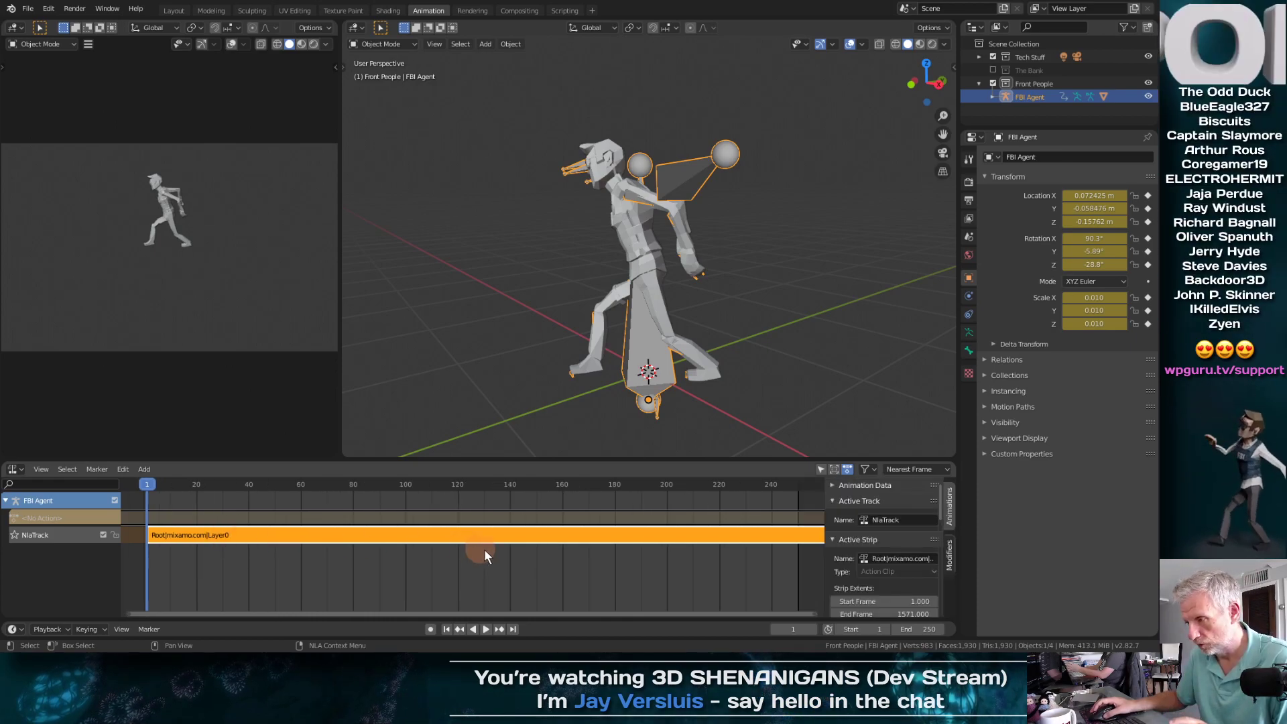
Step: Check the dance file names in the FBX import browser and close it without importing
left_click(898, 558)
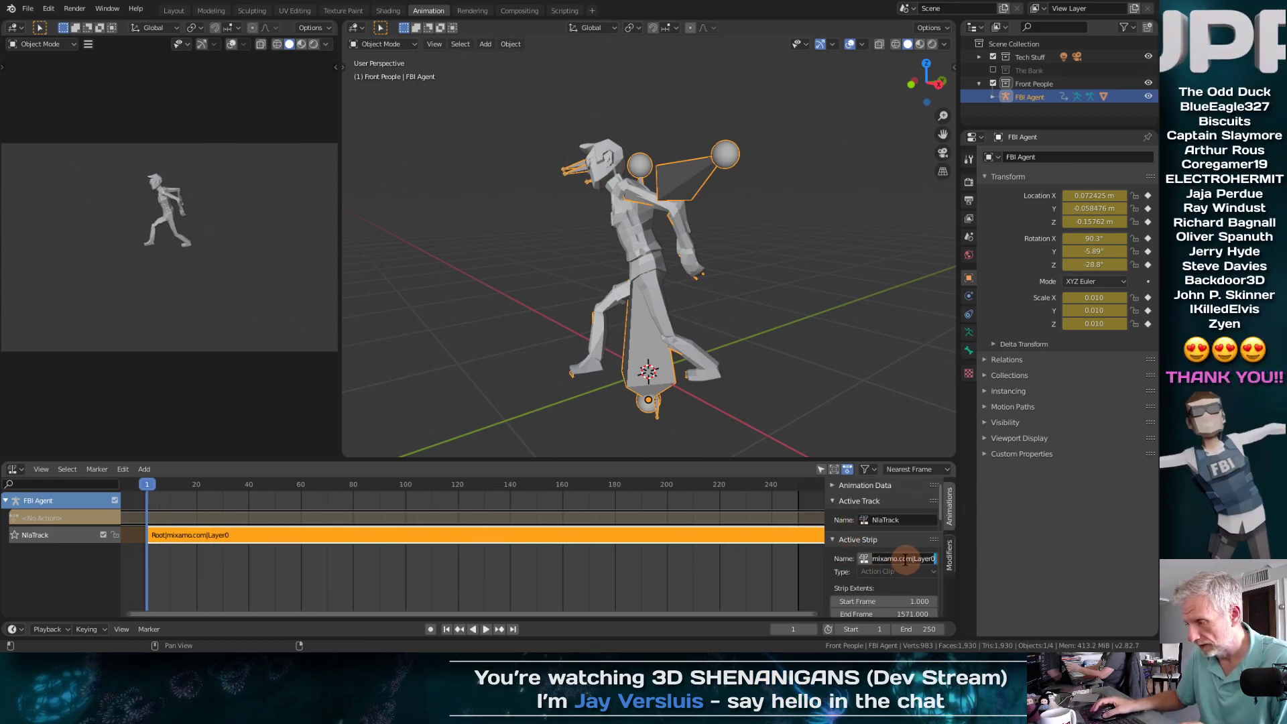
left_click(28, 9)
mouse_move(86, 186)
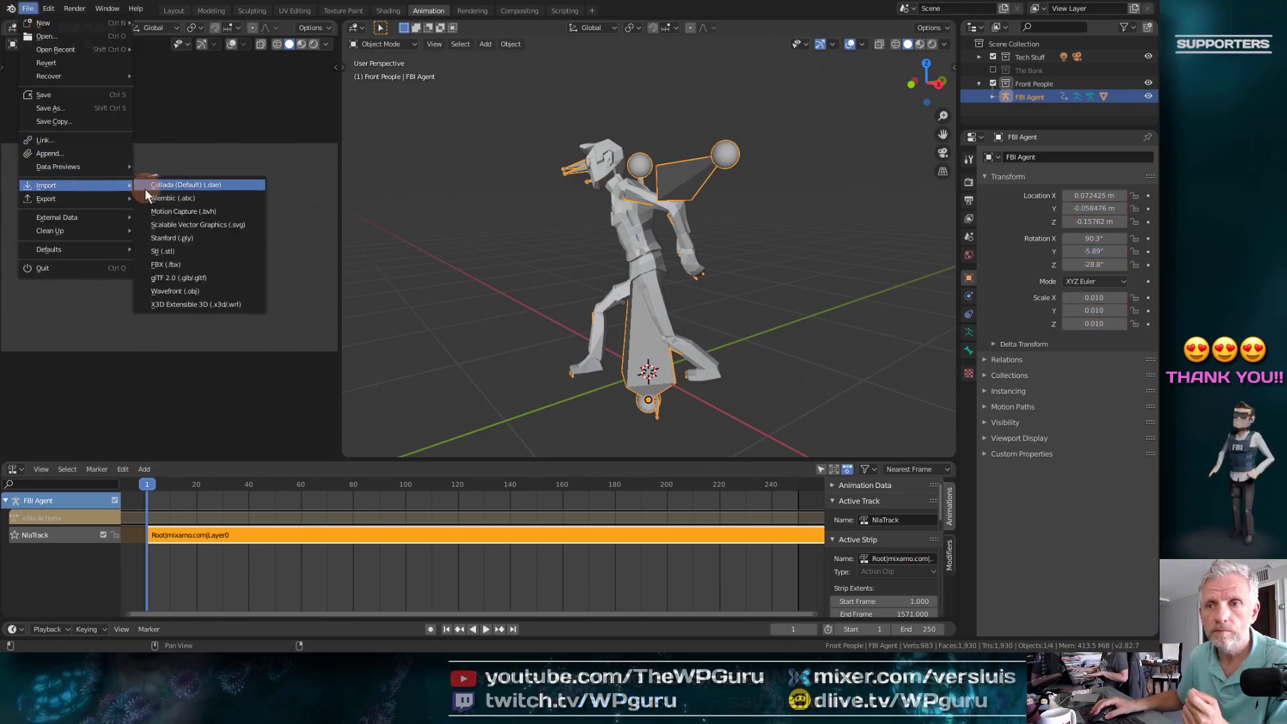
left_click(212, 264)
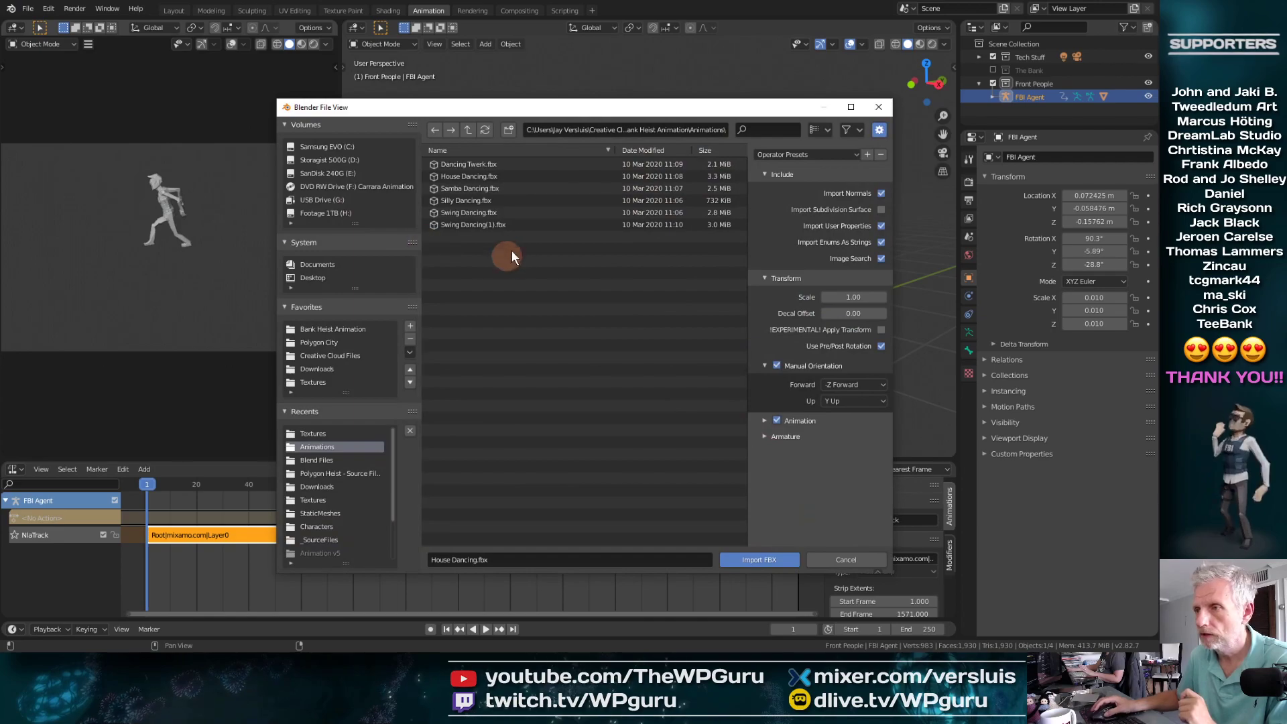
left_click(842, 557)
Step: Name the NLA strip House Dance and its track FBI Agent
left_click(906, 558)
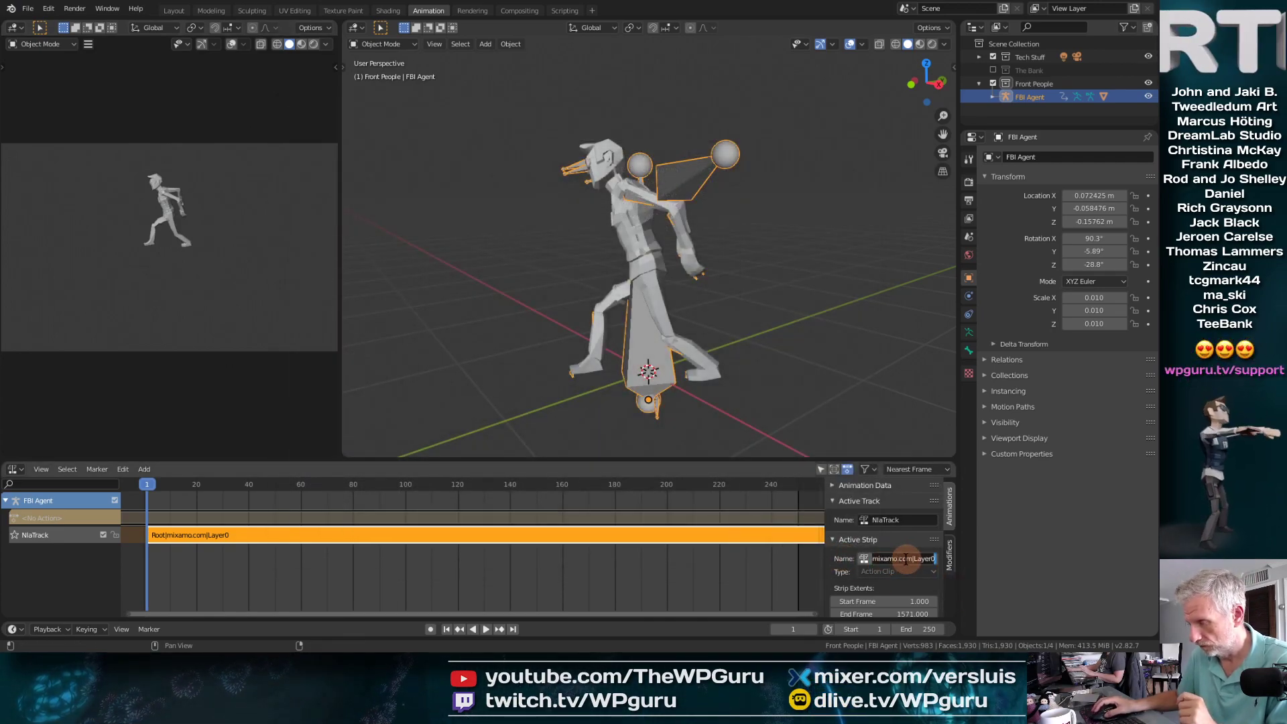
type("House Dance")
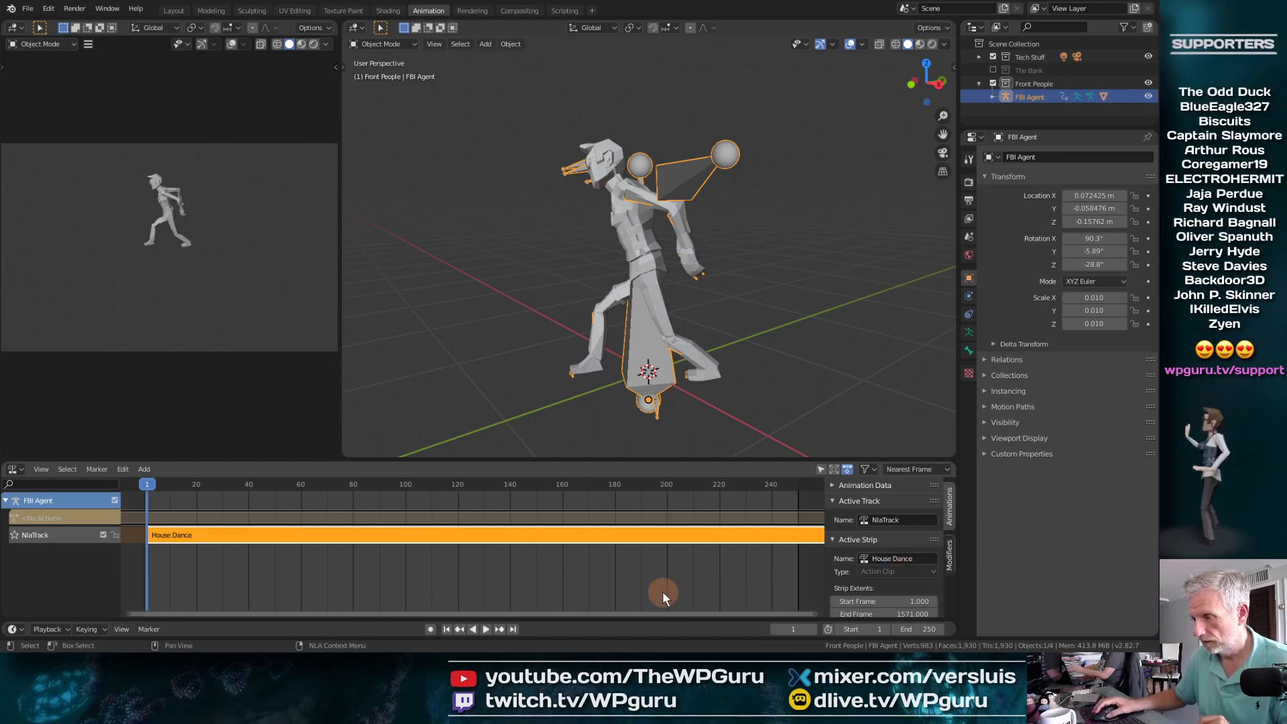
left_click(905, 520)
type("FBI AGent")
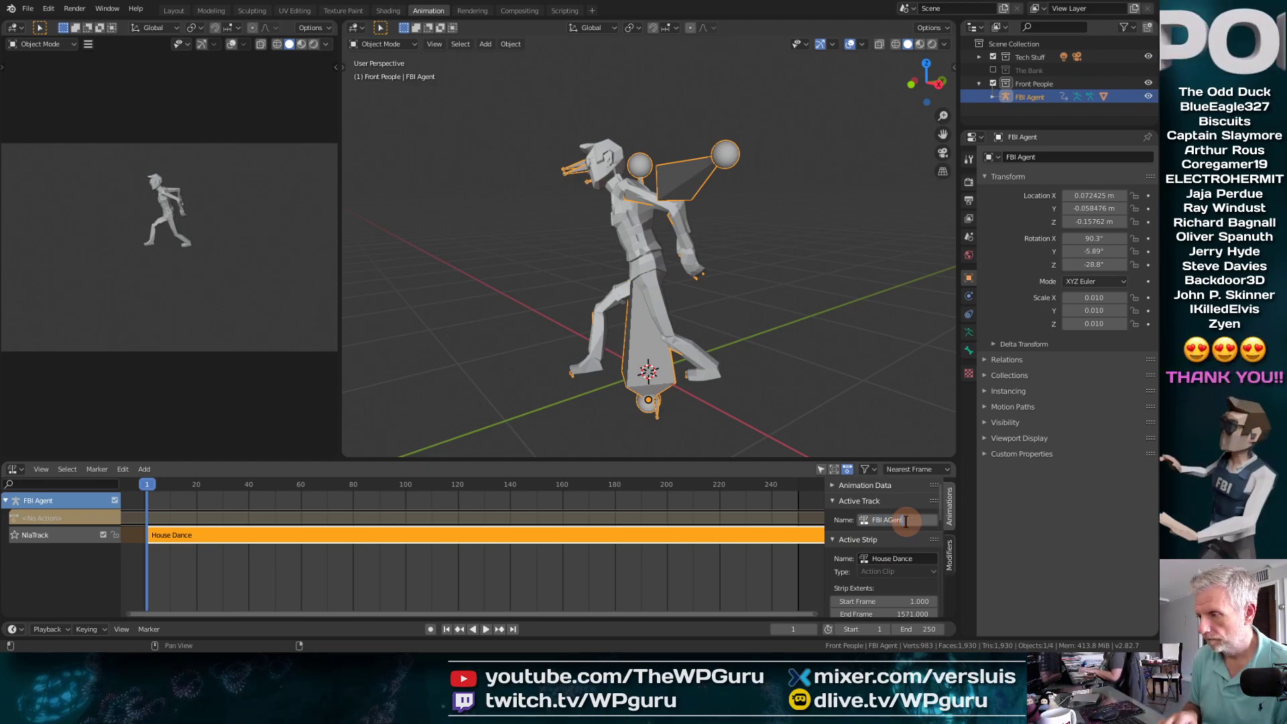
key("Return")
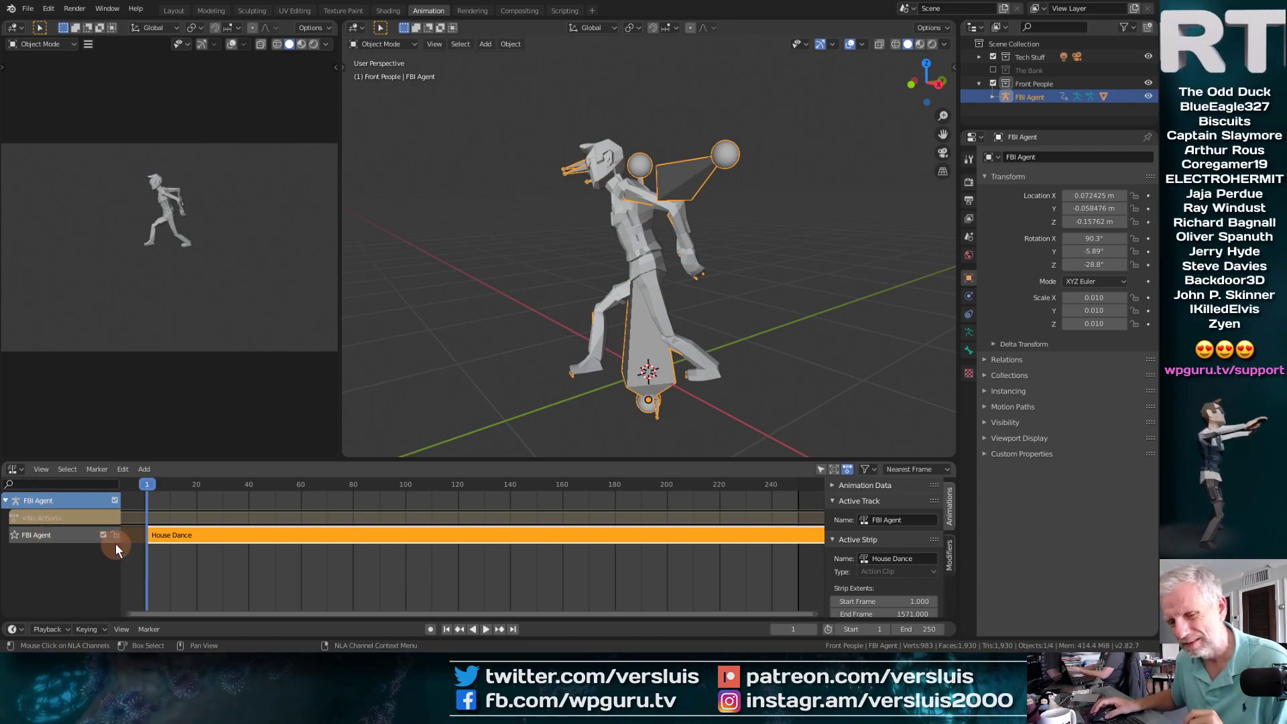
Step: Play and scrub through the House Dance strip, returning to frame 0
left_click_drag(148, 485, 315, 504)
key("space")
scroll(364, 496, "up", 2)
scroll(363, 496, "down", 5)
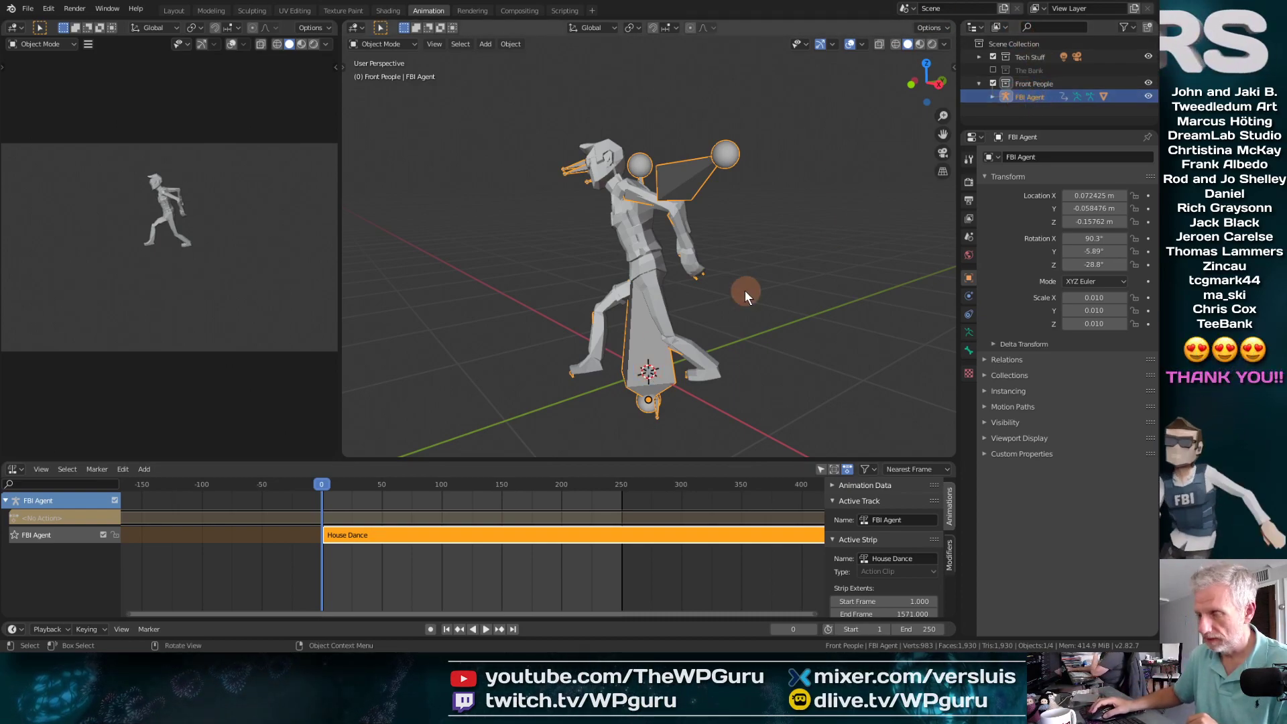
Step: Try to move the FBI Agent armature to about -2.75 m on the X axis, then scrub the timeline
key("g")
key("x")
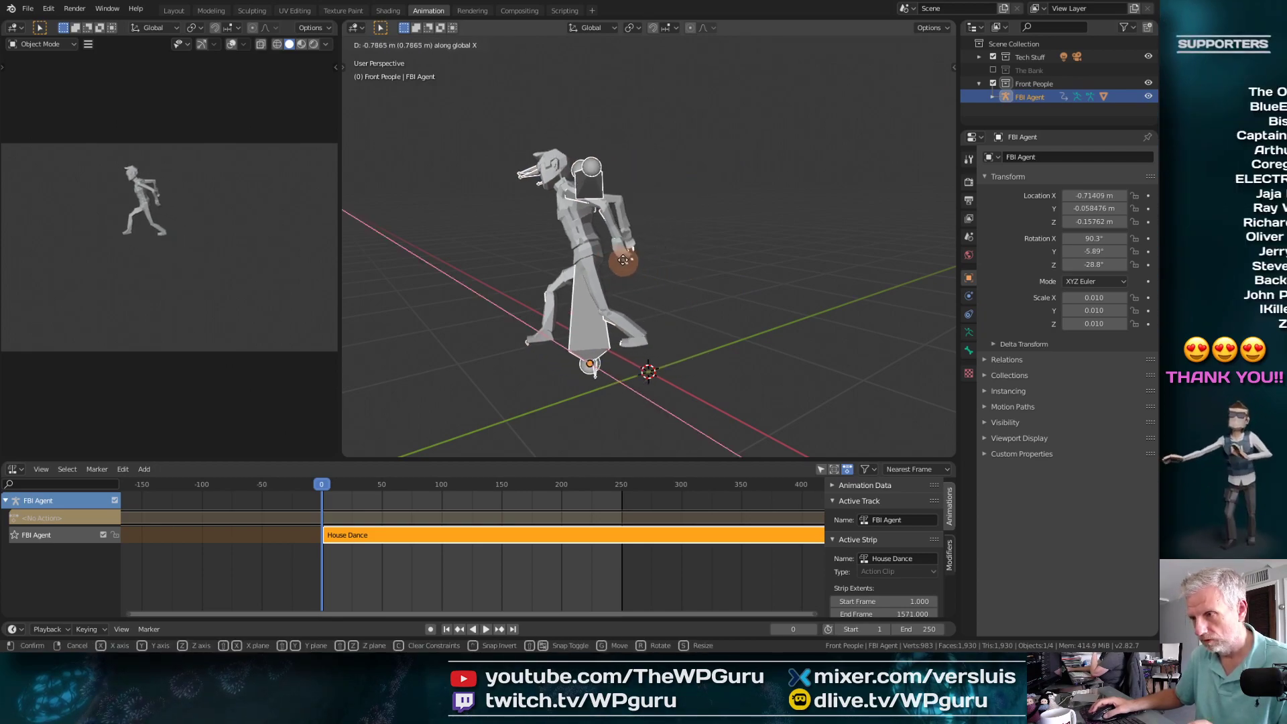
left_click(536, 212)
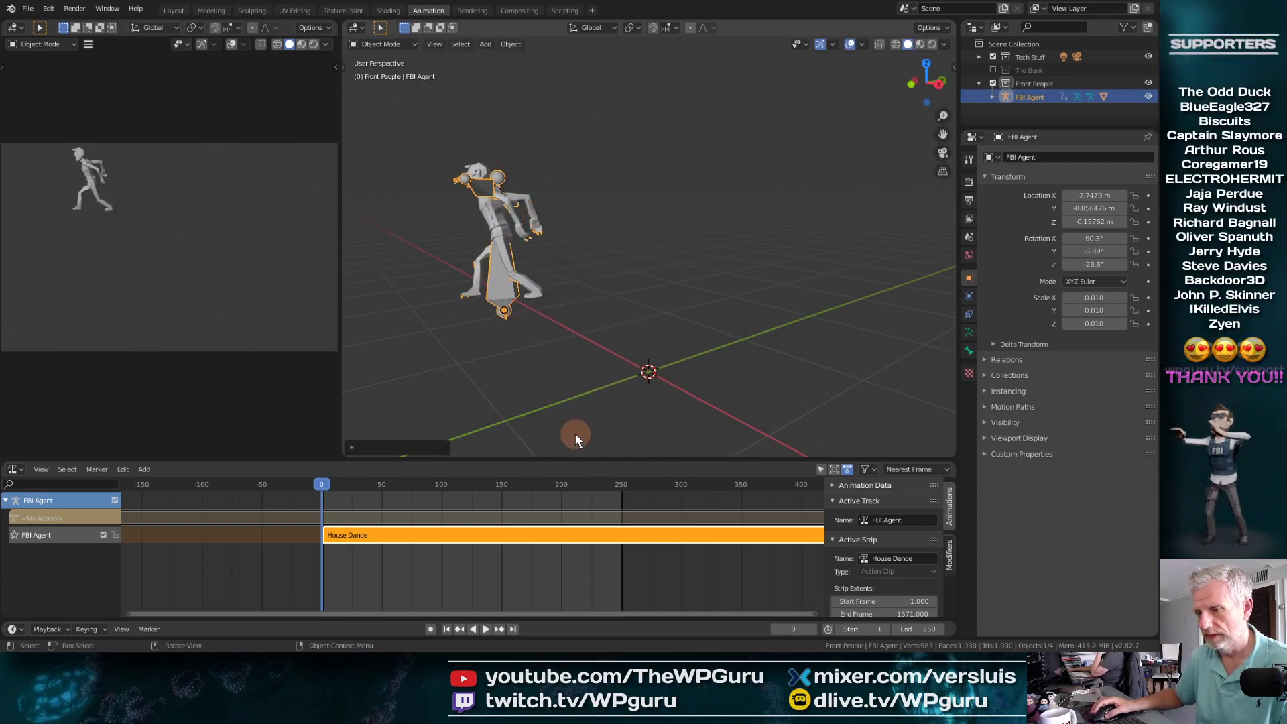
left_click_drag(323, 482, 295, 485)
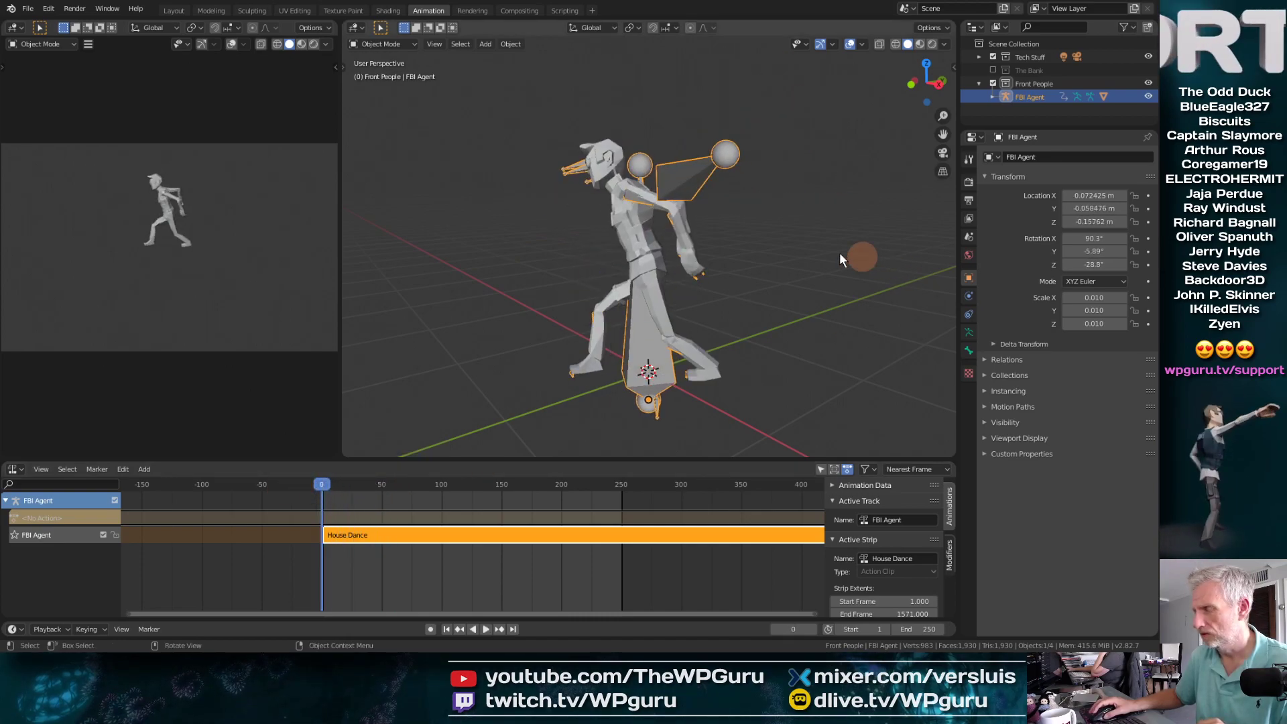
Step: Move the FBI Agent armature to about -2.55 m on X and, in the Layout workspace, keyframe its location and rotation at frame 0
key("g")
key("x")
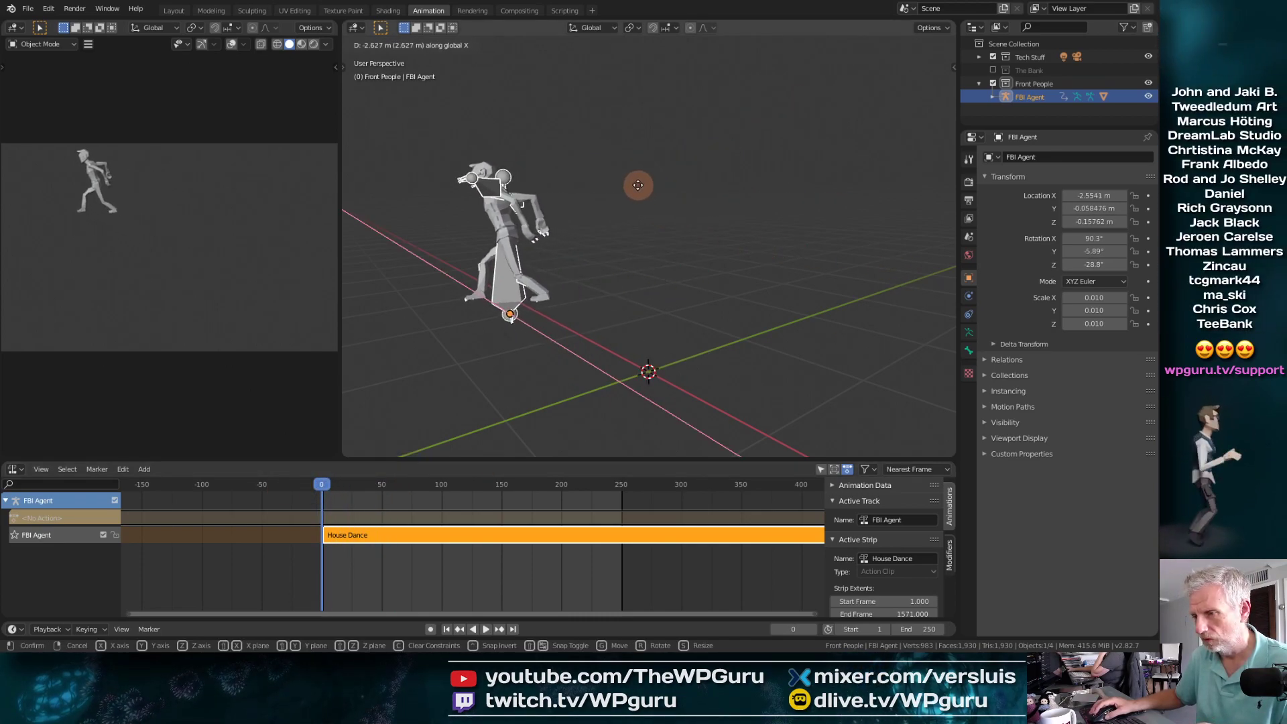
left_click(633, 181)
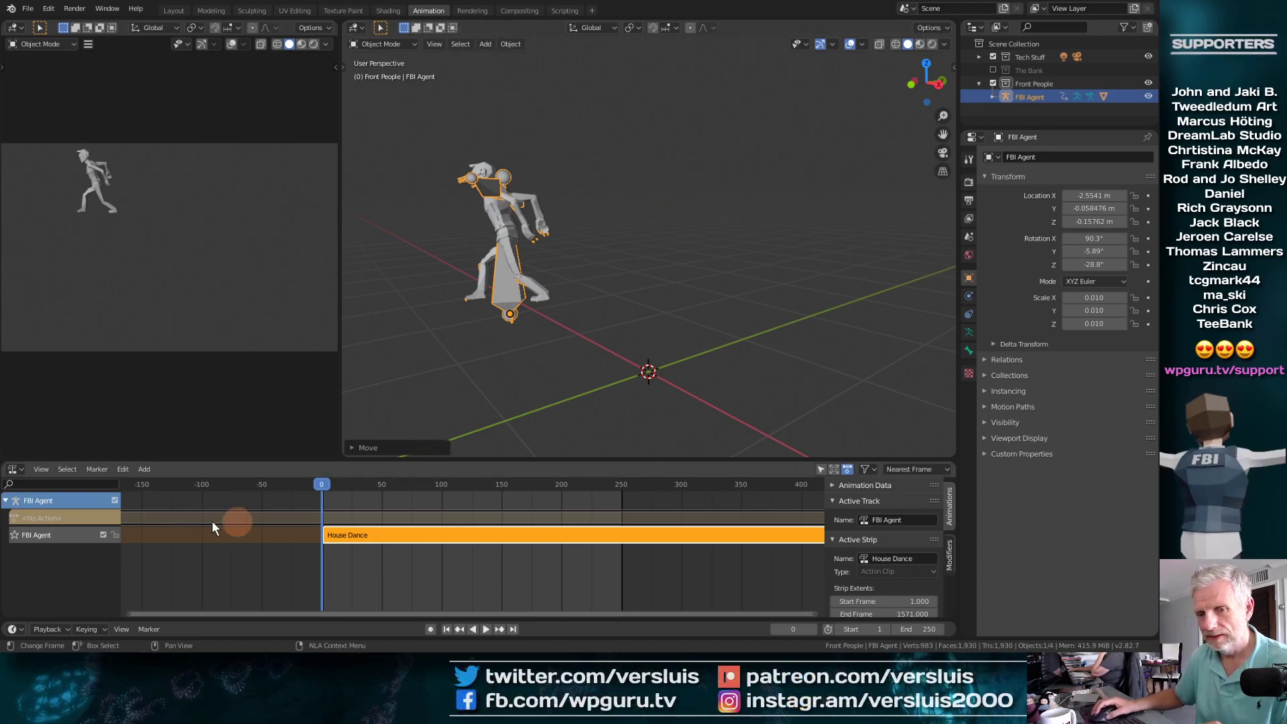
left_click(173, 11)
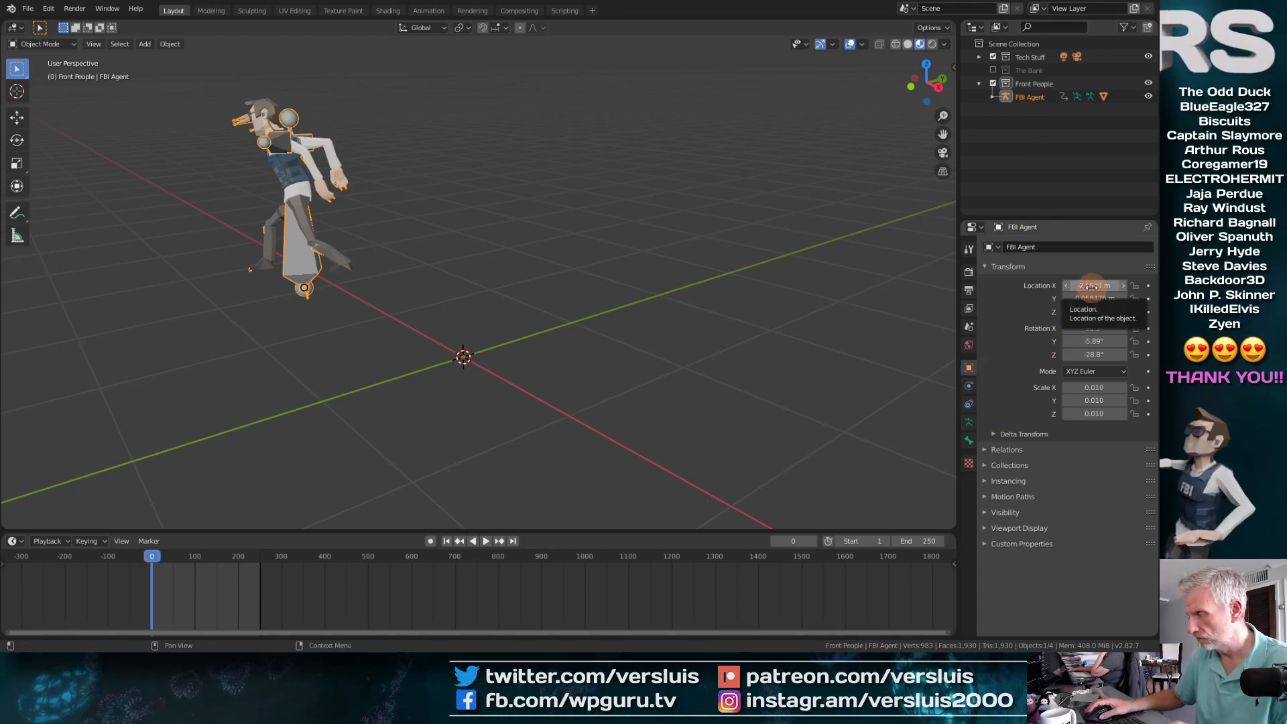
key("i")
key("i")
Step: Play and scrub the animation to check how the keyframed armature moves during the dance
key("space")
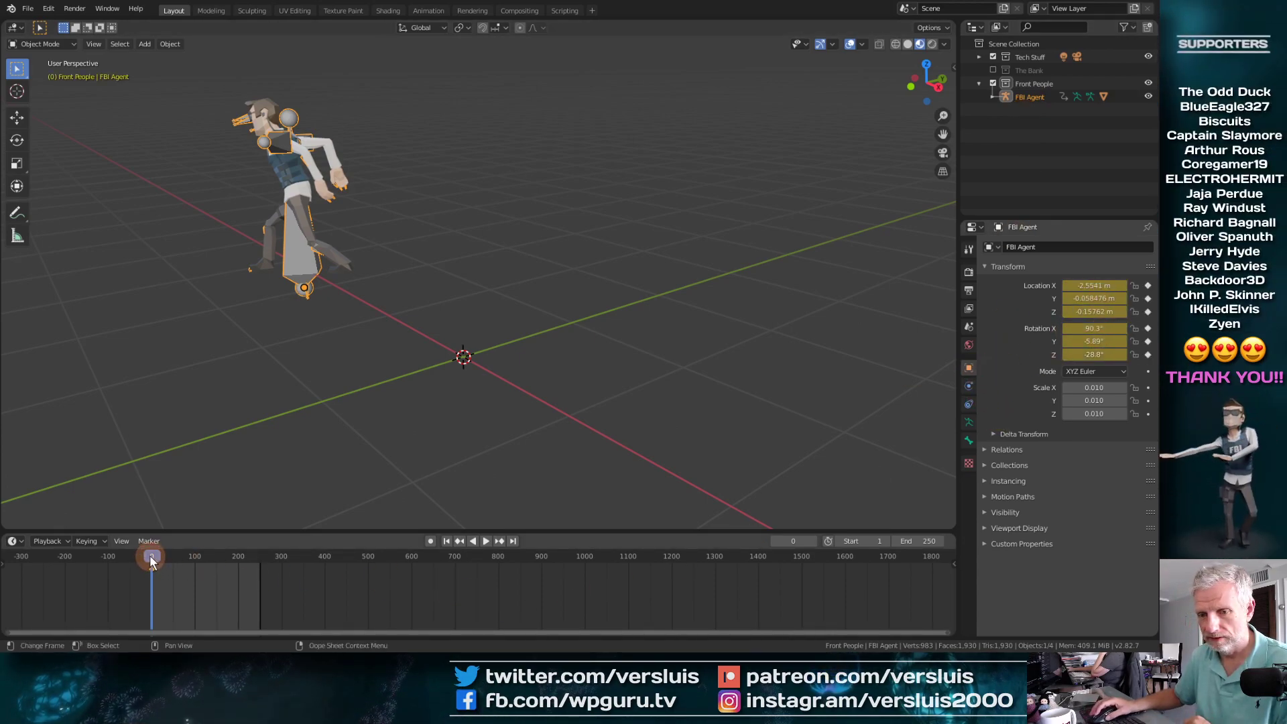
left_click_drag(151, 555, 327, 555)
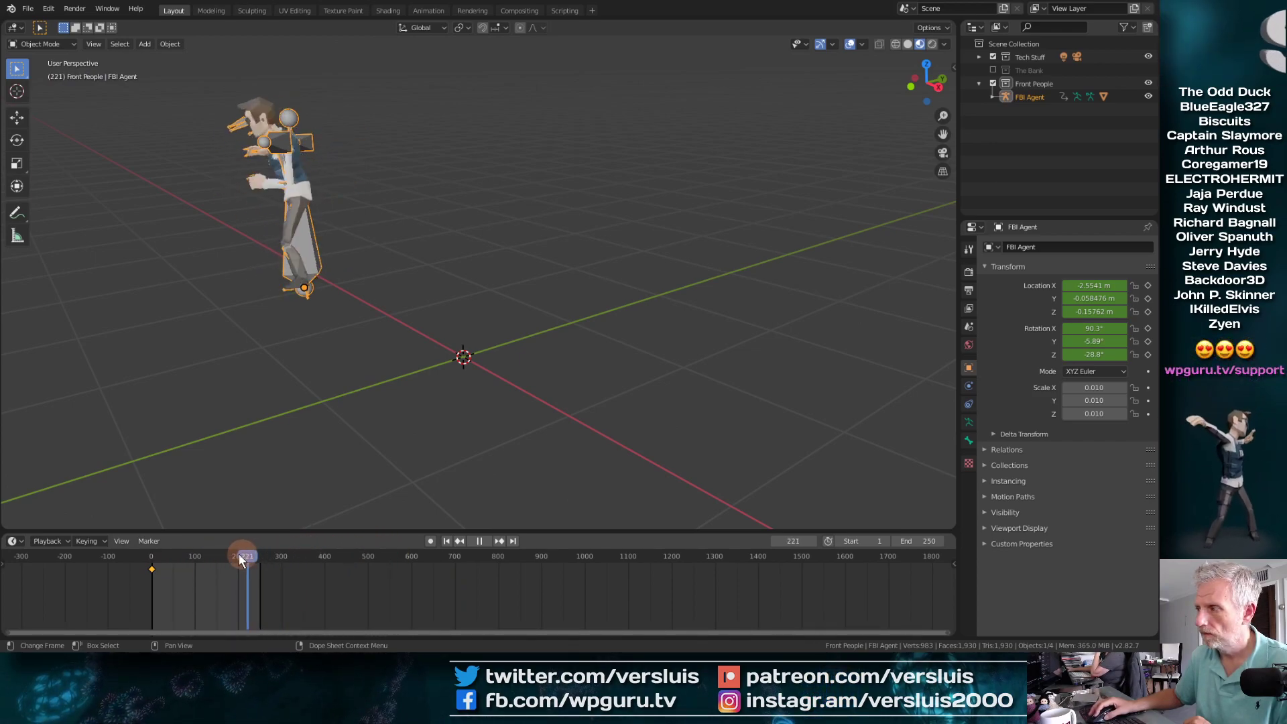
mouse_move(238, 554)
left_mouse_down()
mouse_move(138, 566)
mouse_move(259, 549)
mouse_move(118, 553)
mouse_move(235, 552)
left_mouse_up()
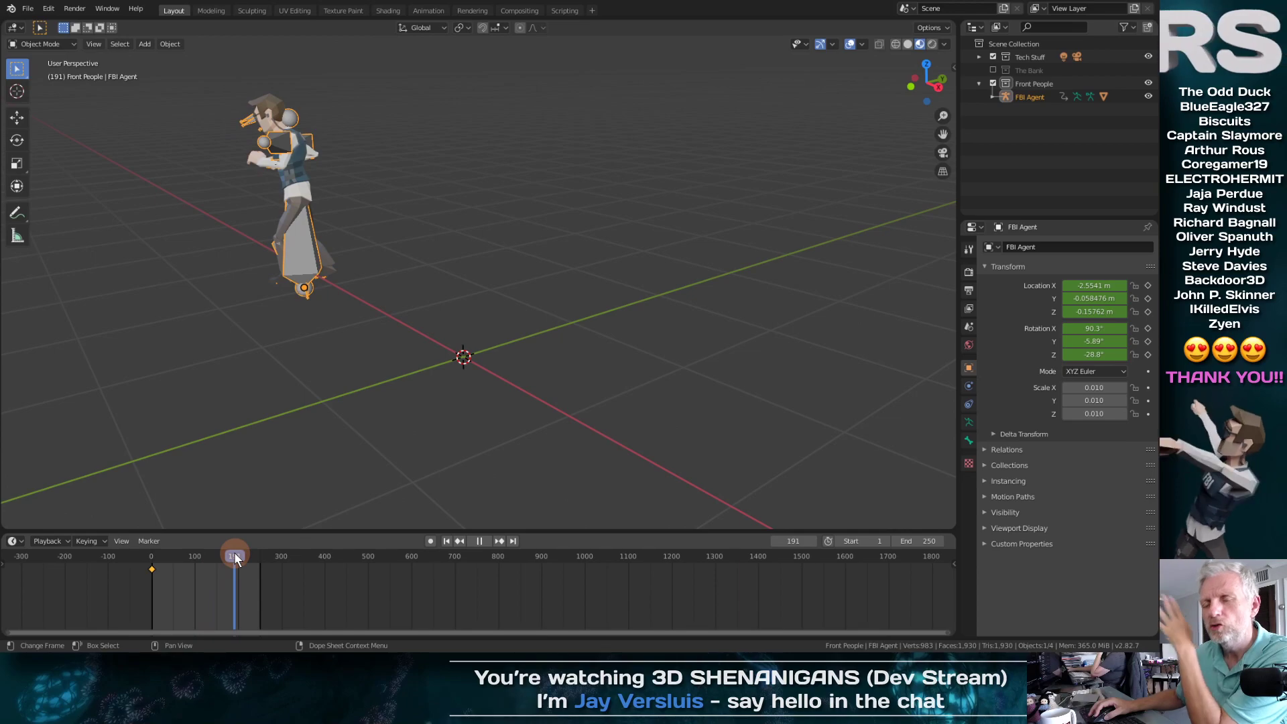
key("KP_Decimal")
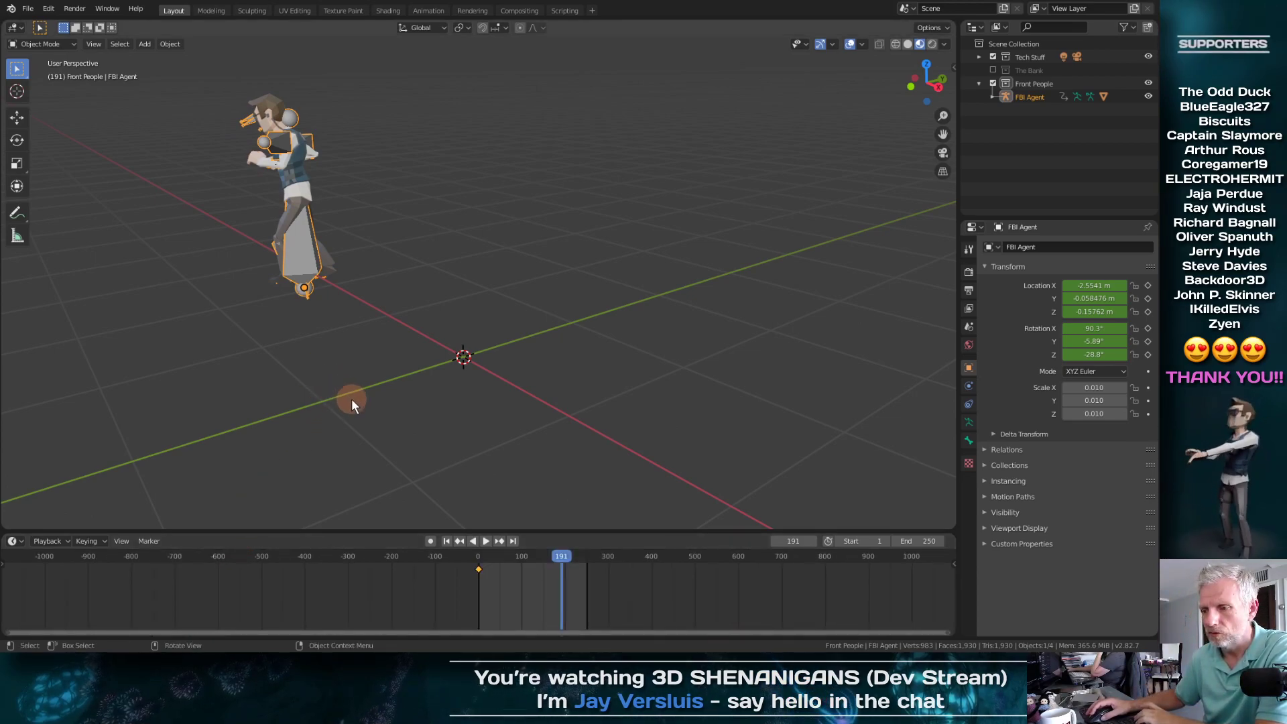
key("KP_Decimal")
scroll(534, 576, "up", 5)
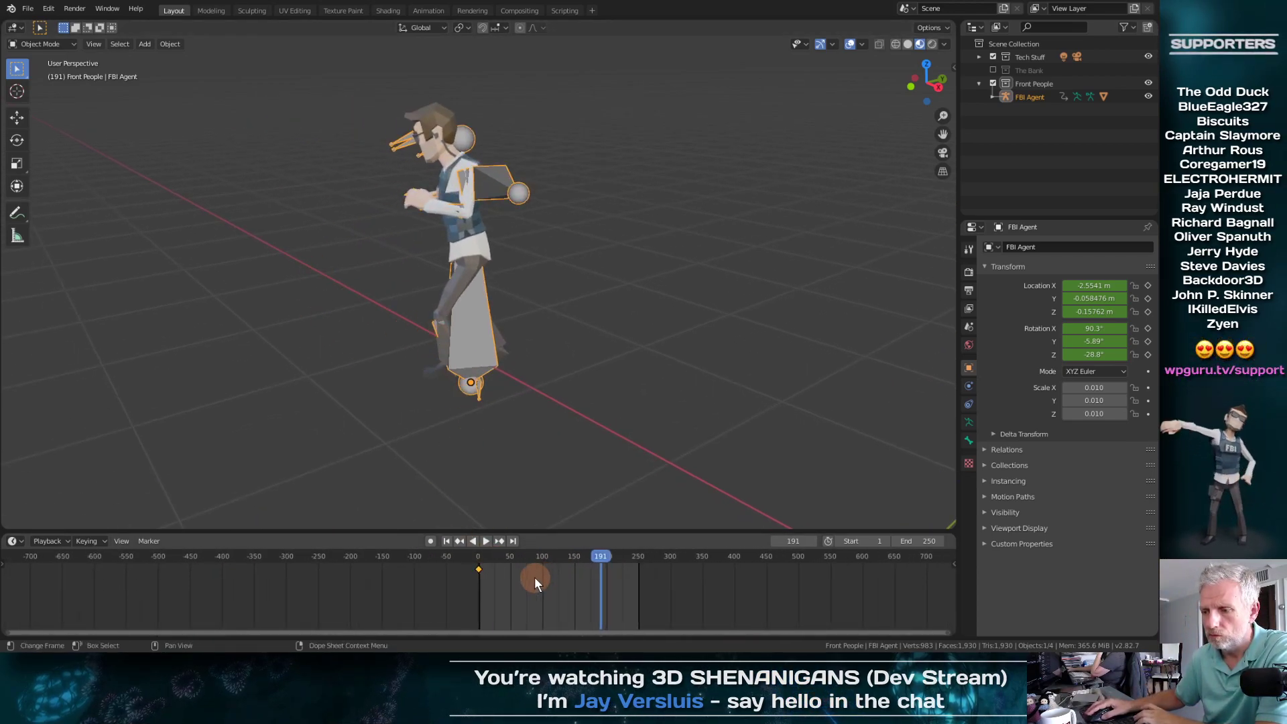
left_click_drag(594, 558, 549, 548)
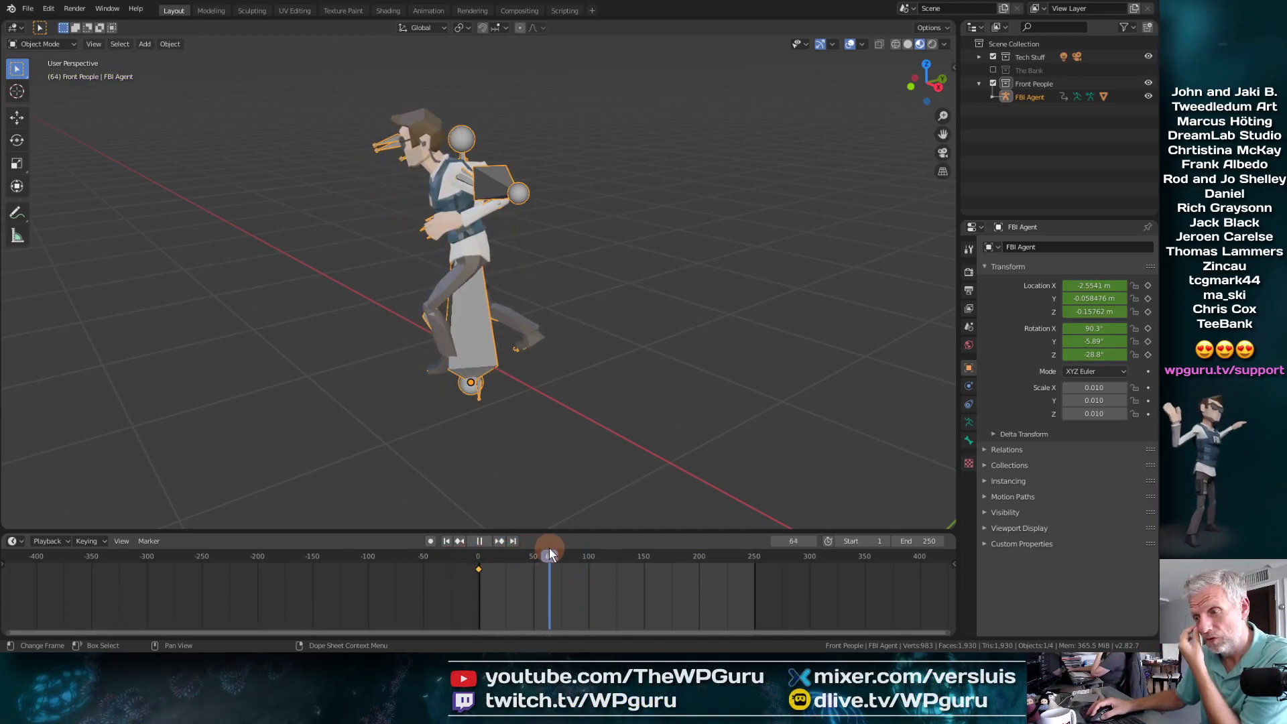
Step: Delete the armature's location and rotation keyframes and return the timeline to frame 0
key("x")
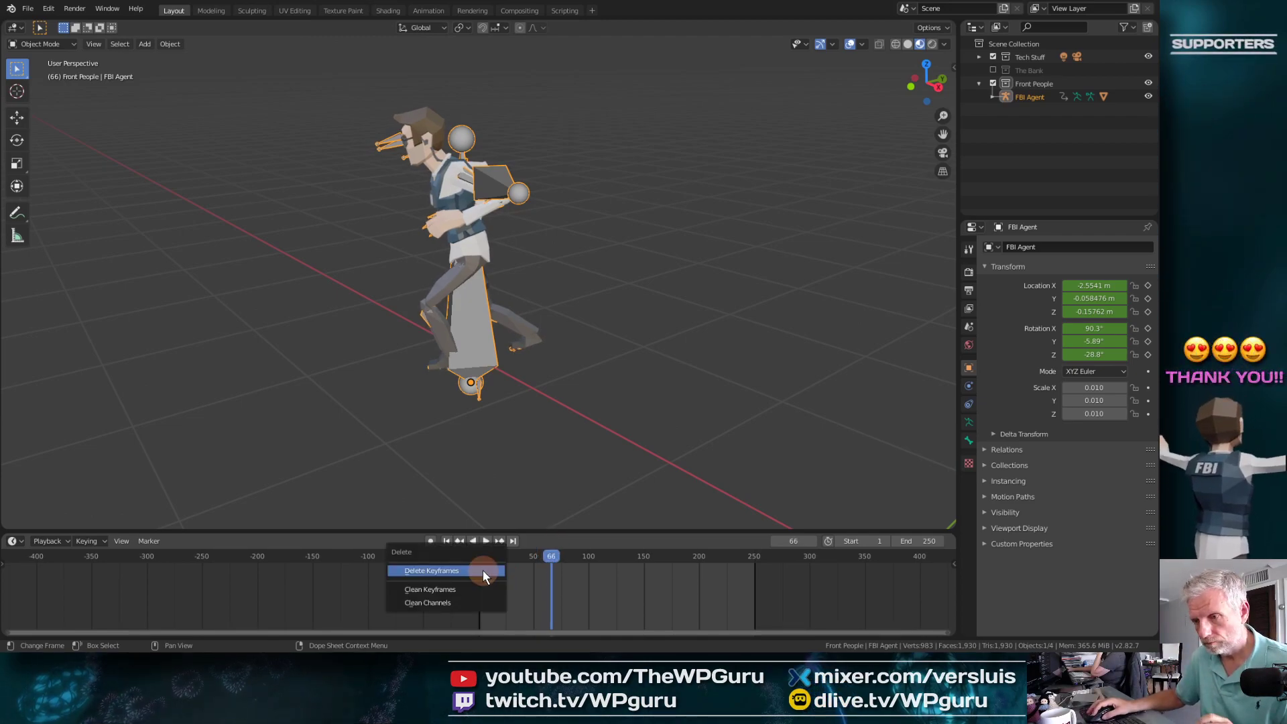
left_click(483, 570)
scroll(592, 427, "down", 5)
scroll(592, 428, "up", 3)
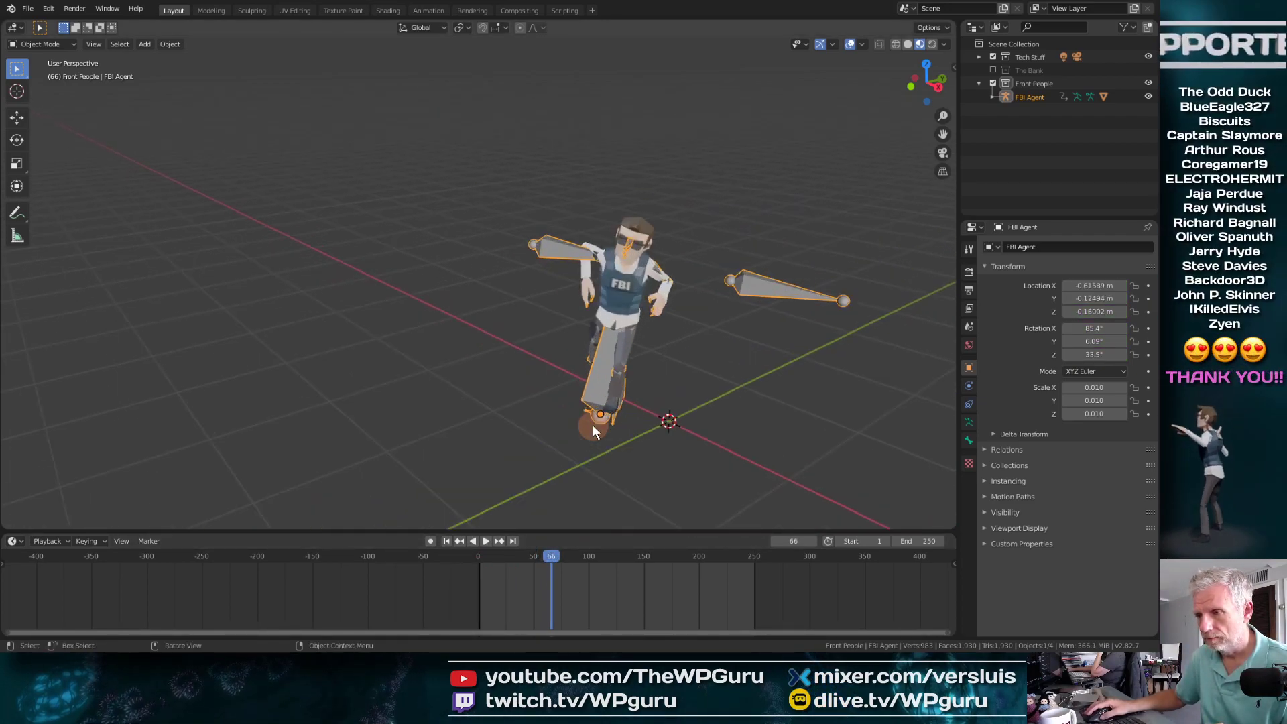
middle_click_drag(606, 448, 555, 503)
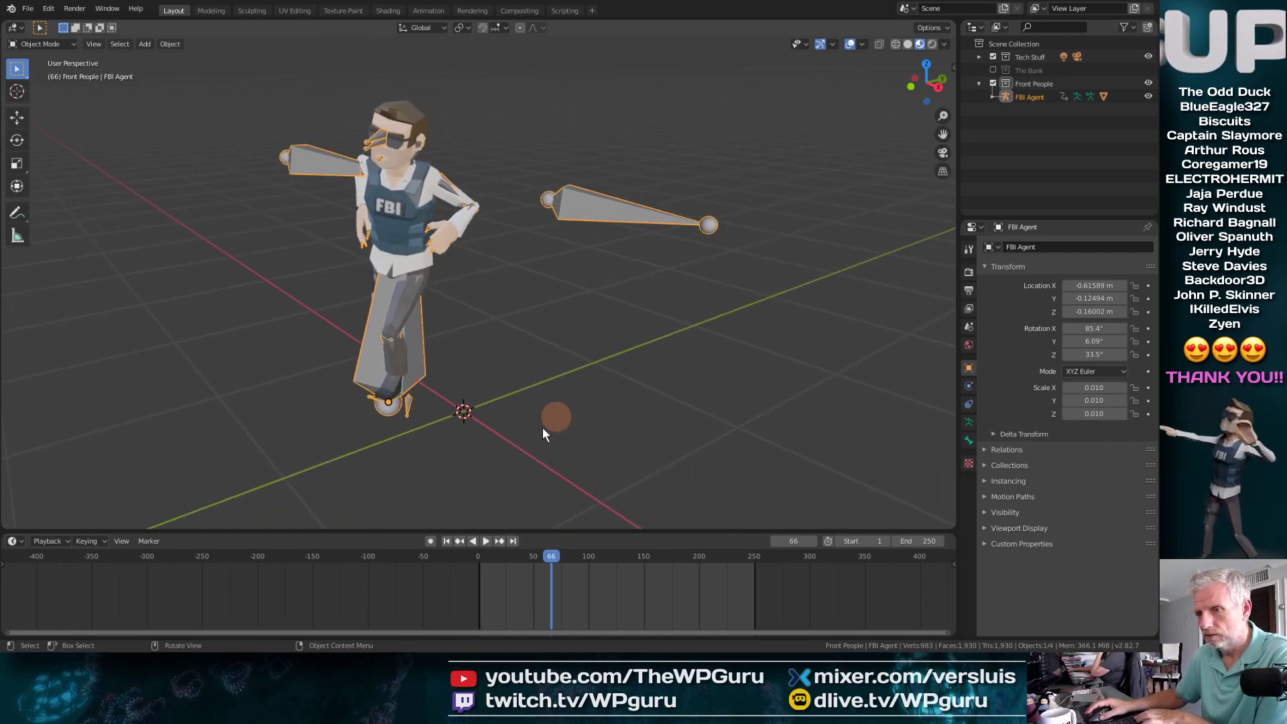
middle_click_drag(527, 573, 215, 585)
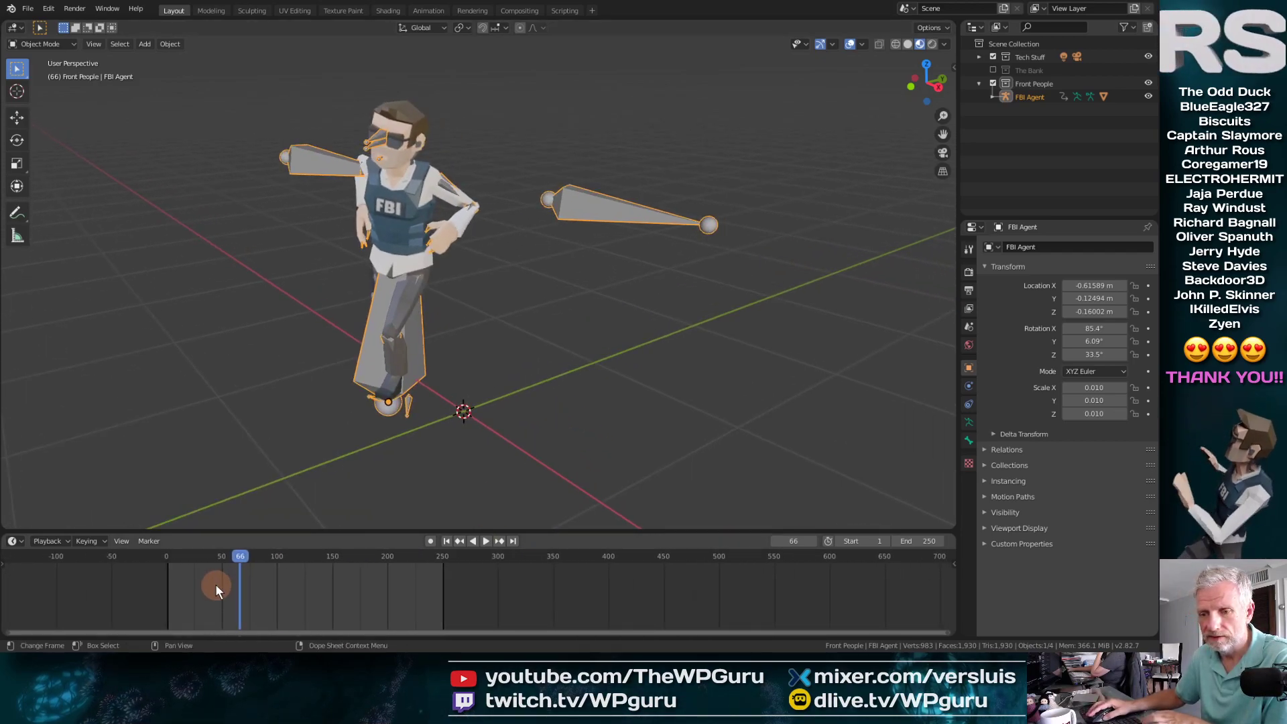
scroll(215, 585, "up", 2)
left_click_drag(154, 557, 48, 569)
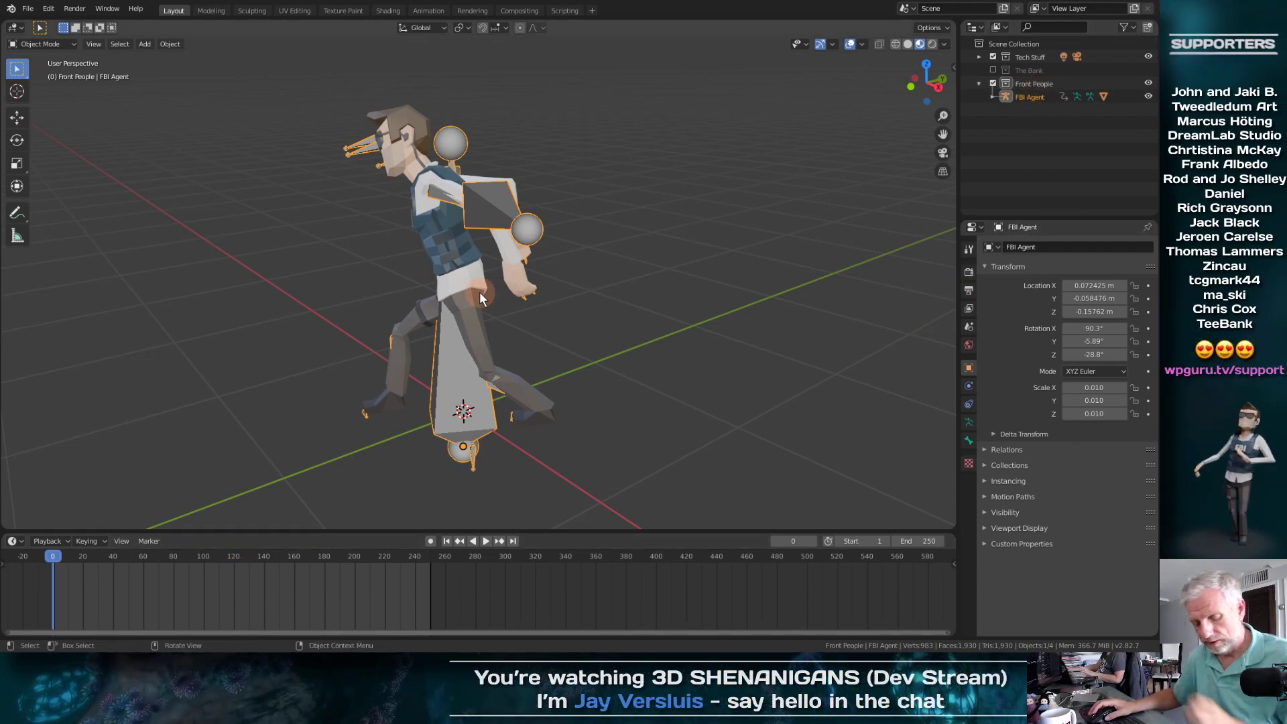
Step: Add an Arrows empty at the world origin, inspect it around the FBI Agent, and delete it
key("shift+a")
mouse_move(480, 293)
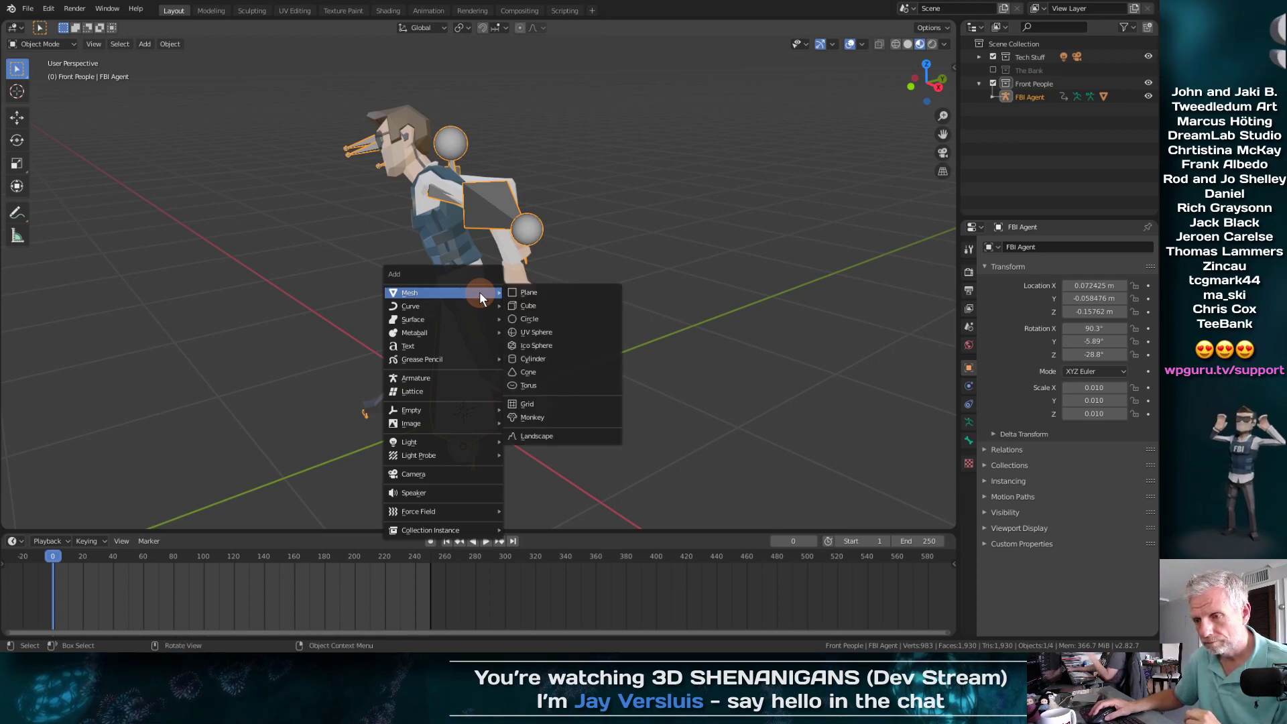
mouse_move(466, 416)
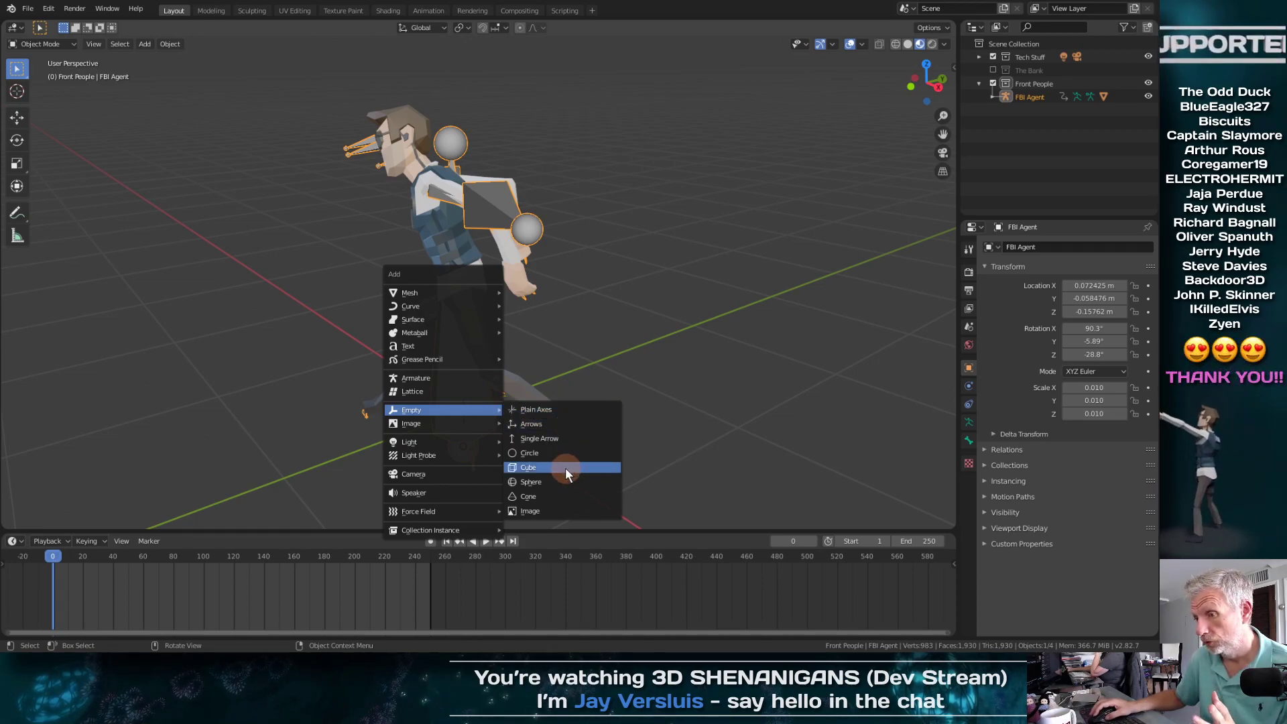
left_click(565, 428)
scroll(598, 384, "up", 2)
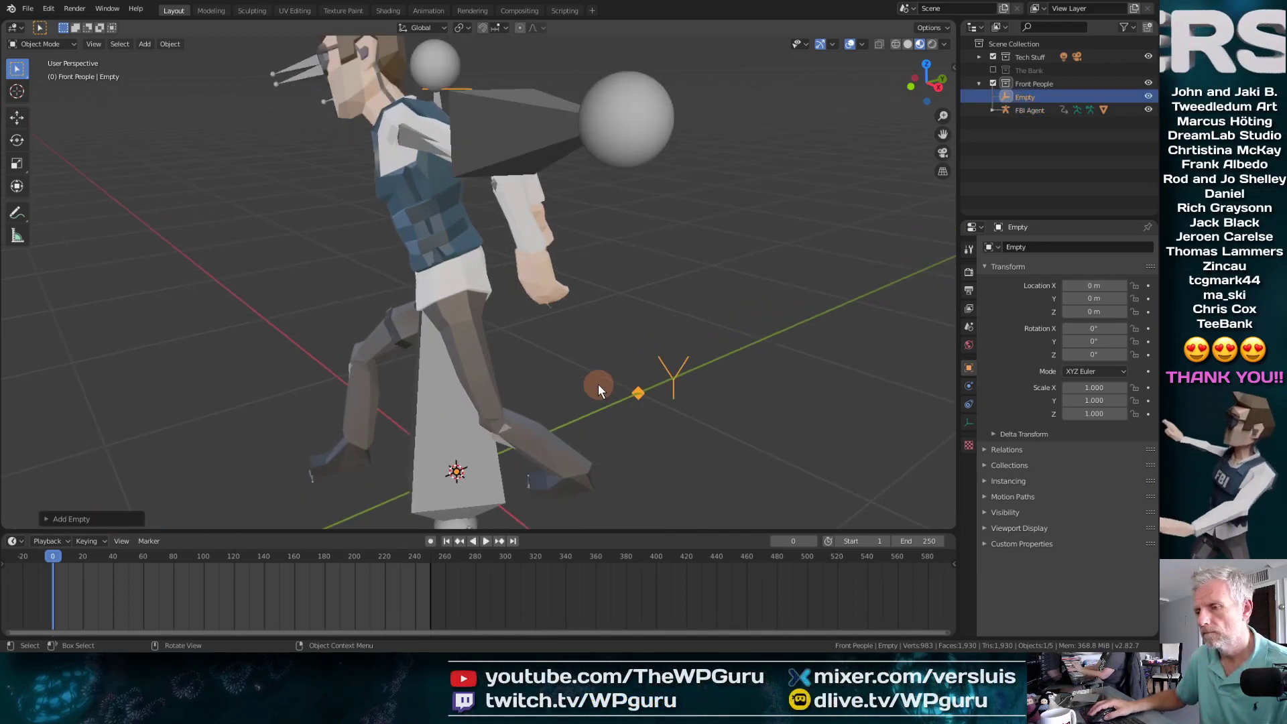
scroll(598, 384, "down", 5)
middle_click_drag(598, 384, 657, 386)
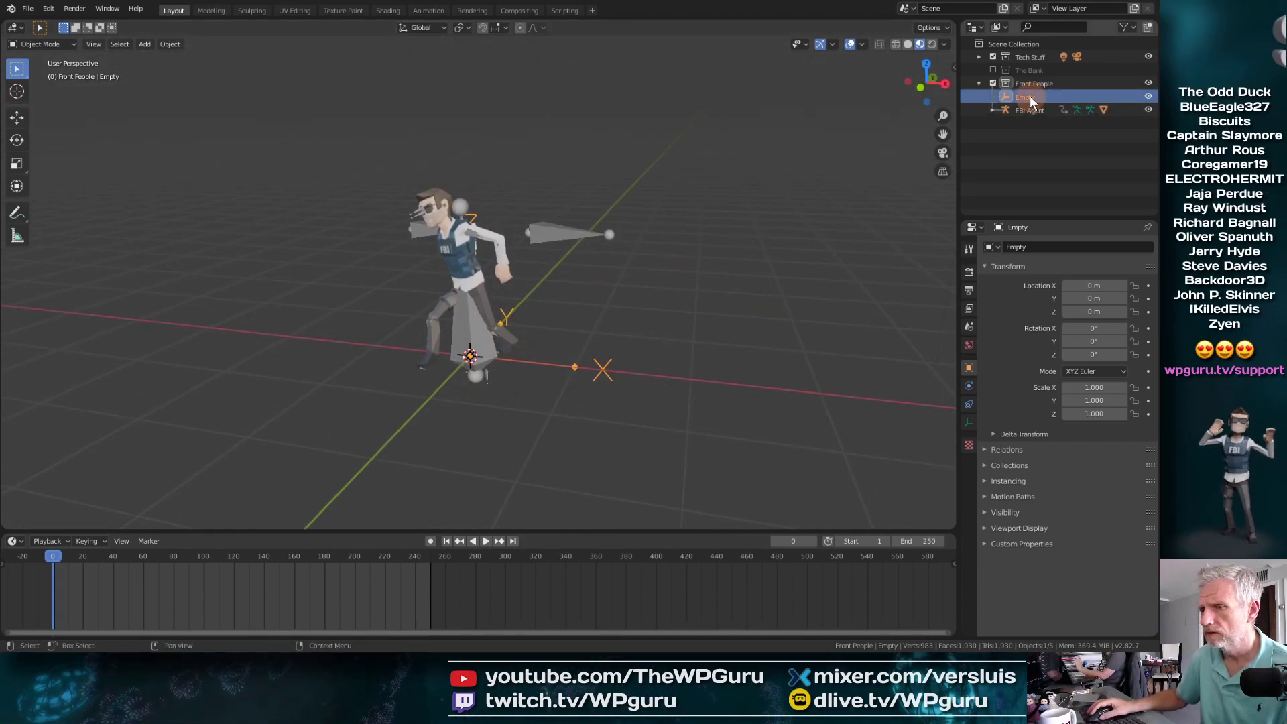
middle_click_drag(750, 272, 581, 329)
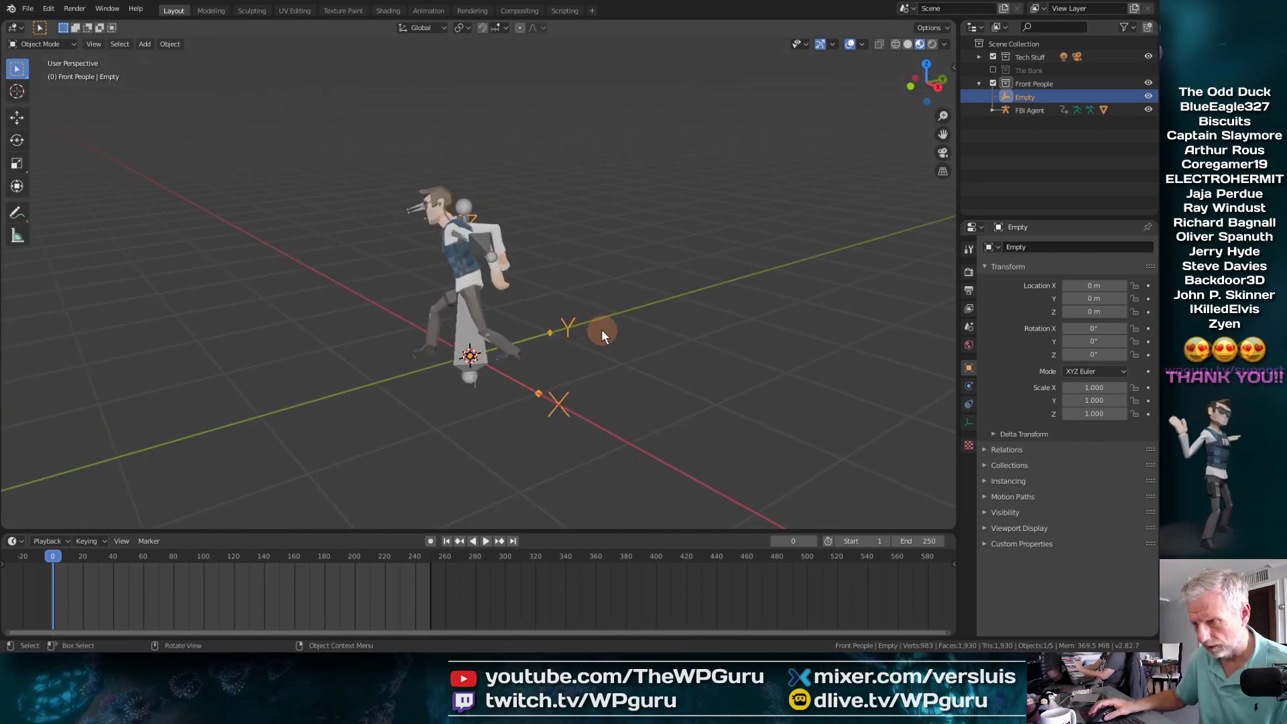
key("x")
left_click(601, 329)
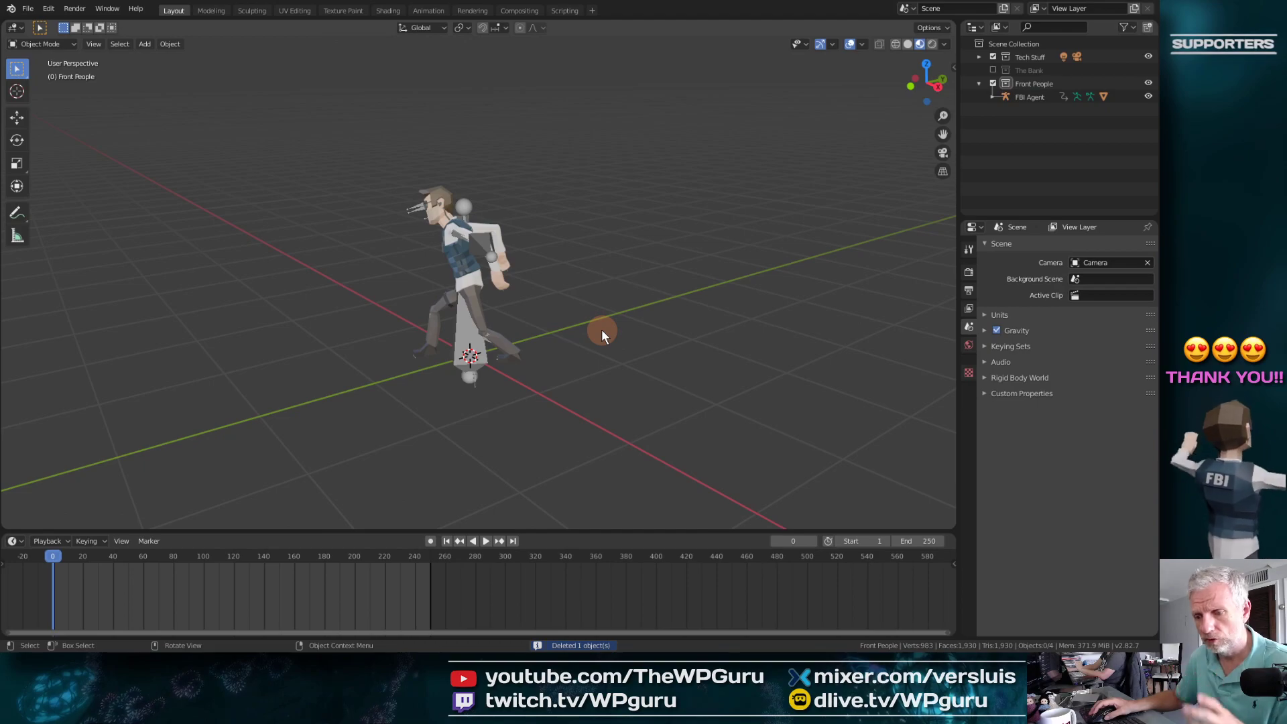
Step: Add a Plain Axes empty at the world origin in the Front People collection
key("shift+a")
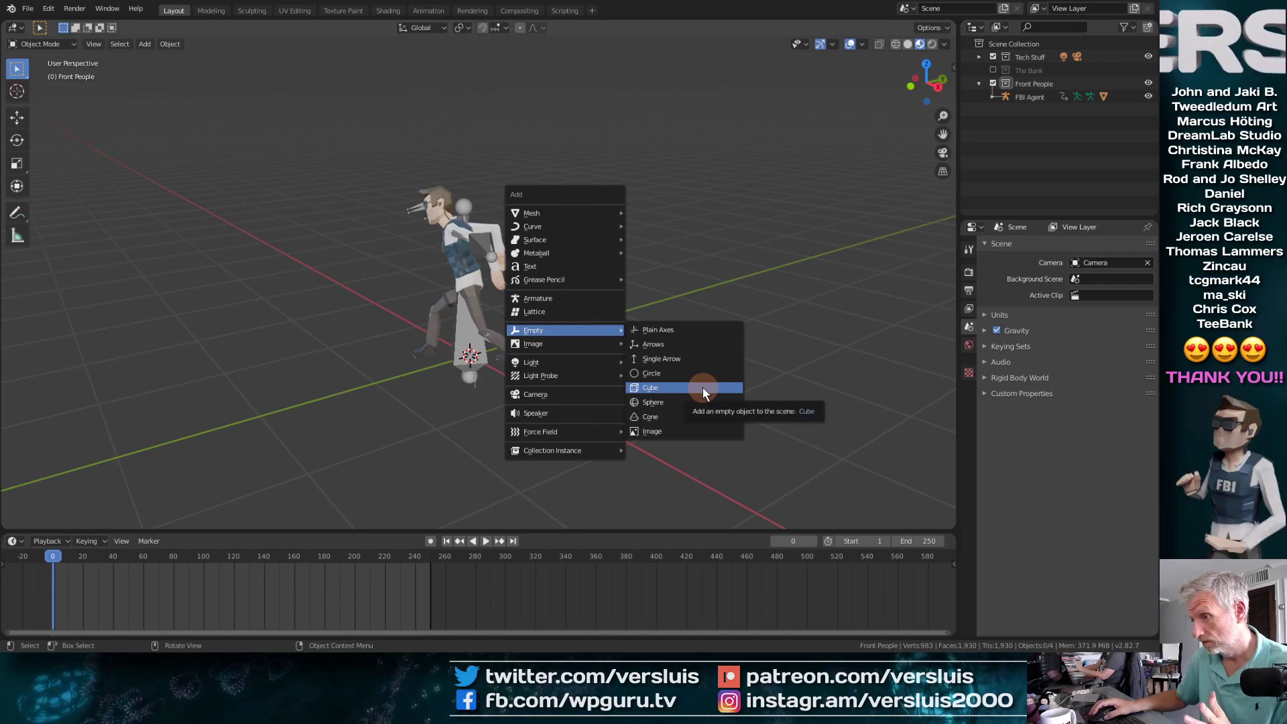
left_click(687, 330)
mouse_move(580, 403)
middle_mouse_down()
mouse_move(667, 366)
mouse_move(646, 391)
mouse_move(599, 408)
middle_mouse_up()
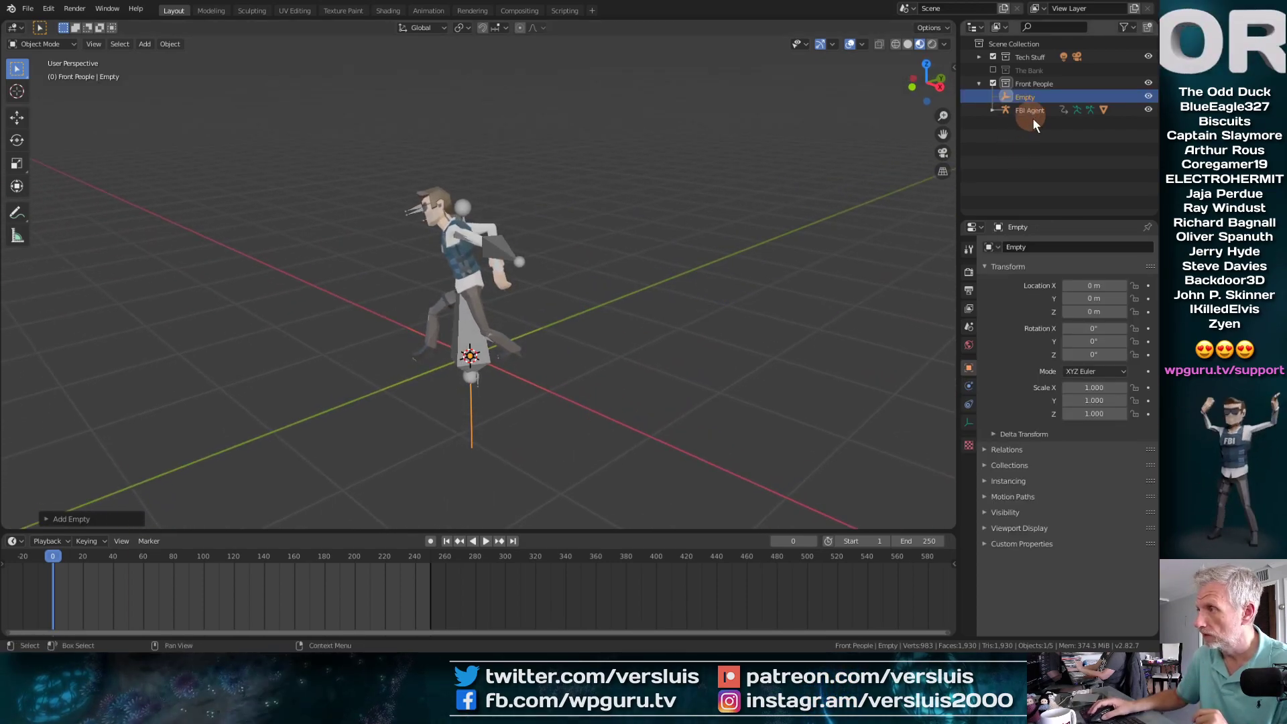
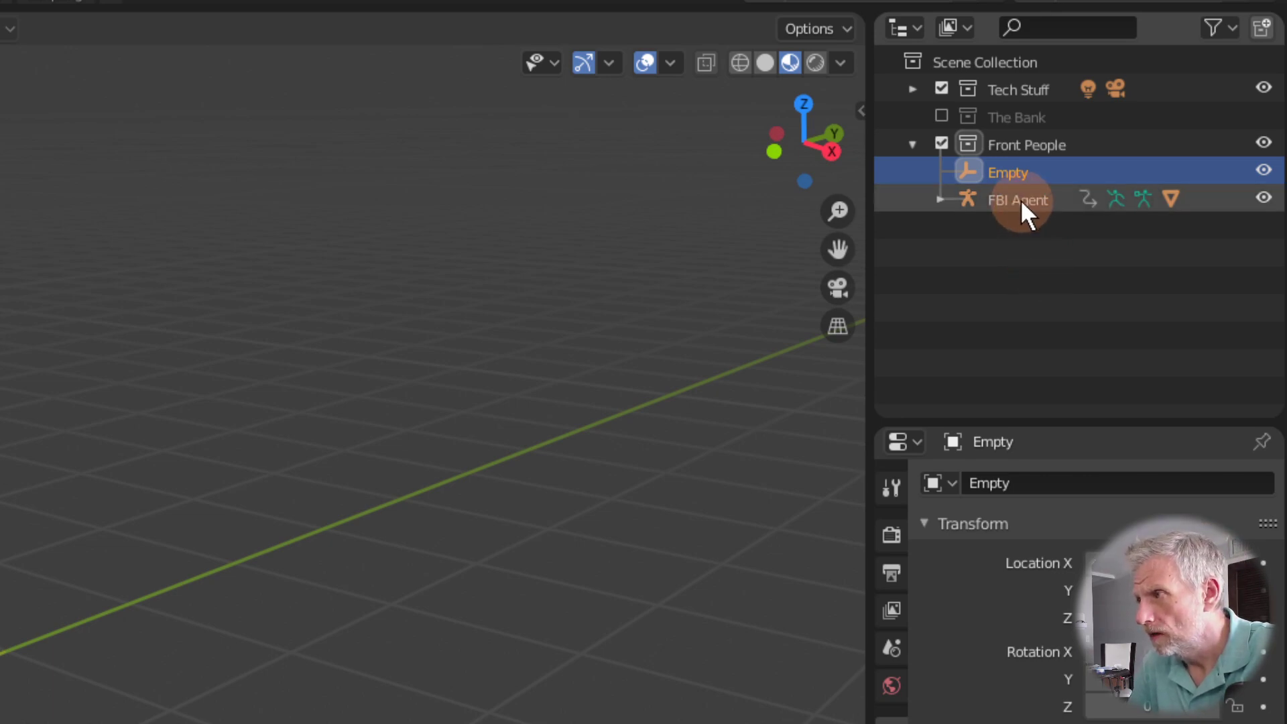
Step: Try parenting the empty to the FBI Agent armature with the Object option, then undo the parenting
left_click(1020, 199)
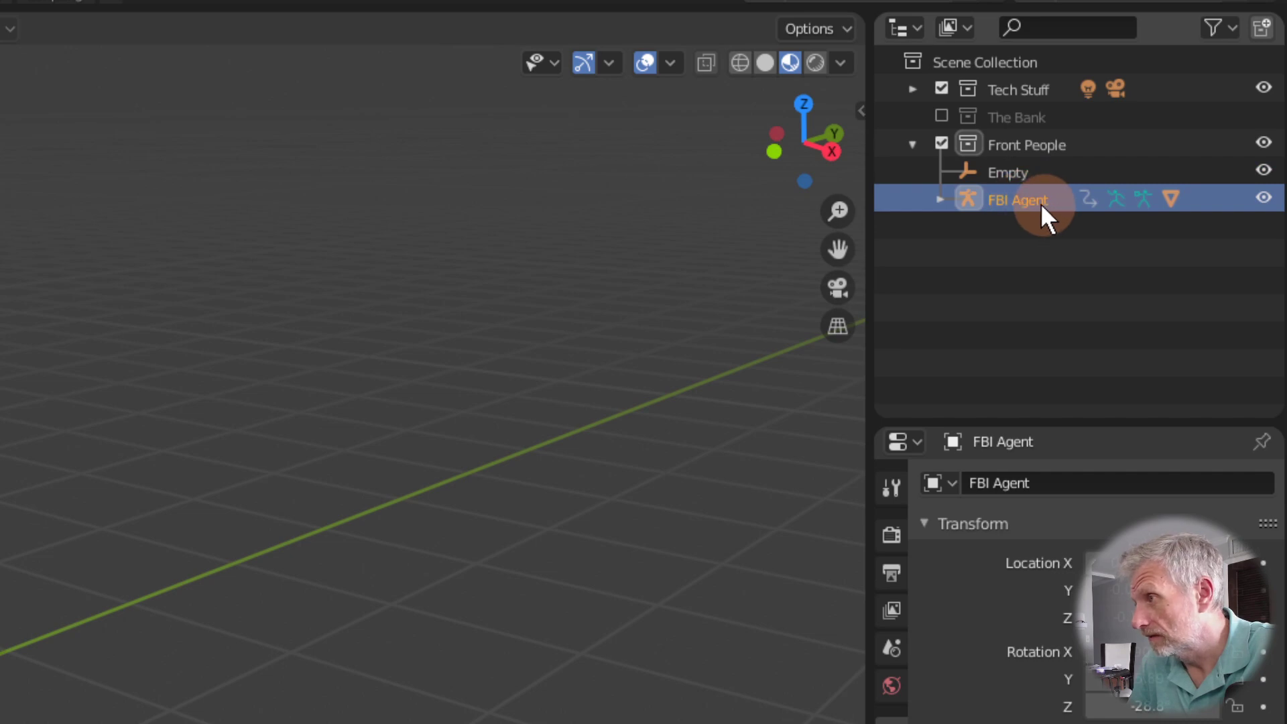
left_click_drag(1016, 203, 1010, 173)
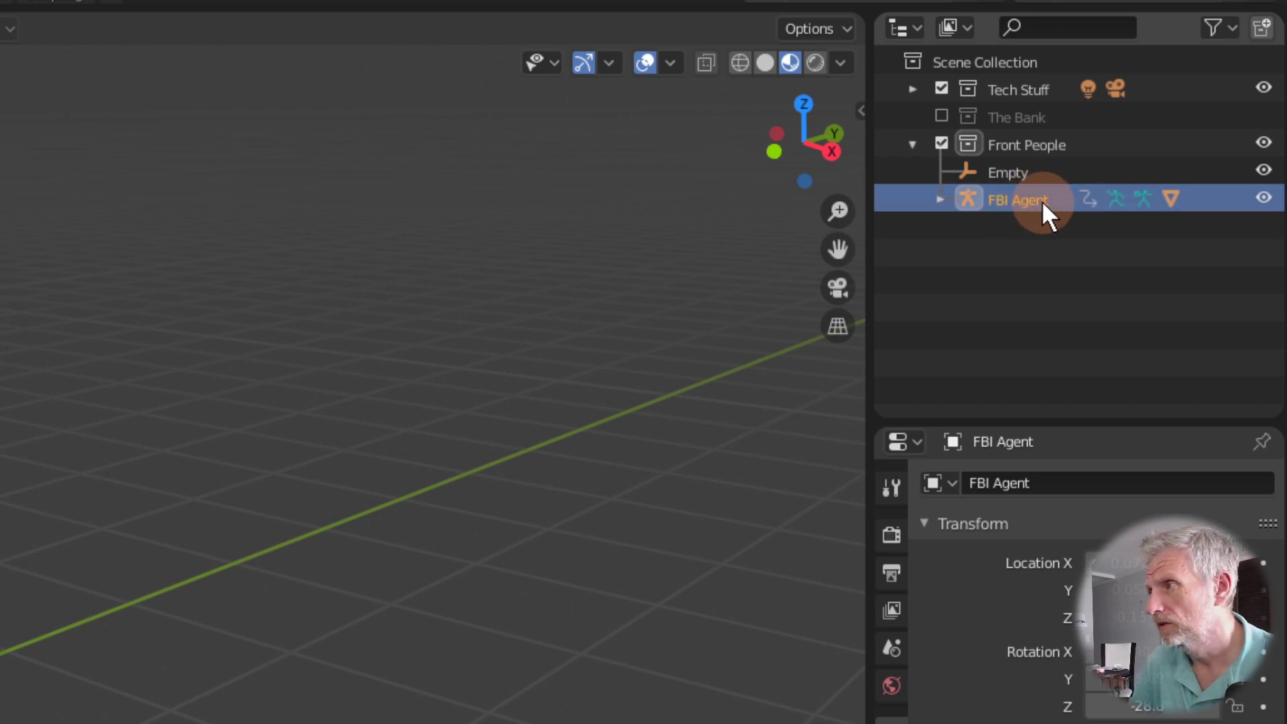
left_click(1016, 174, "shift")
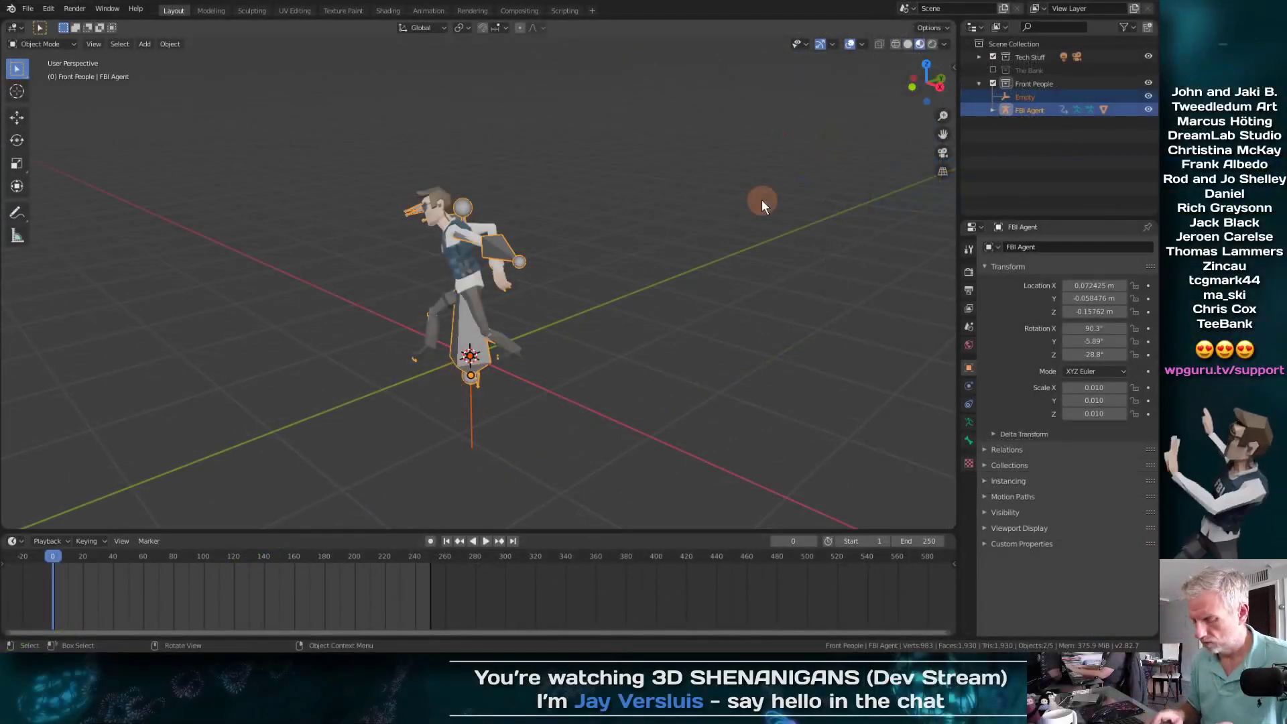
key("ctrl+p")
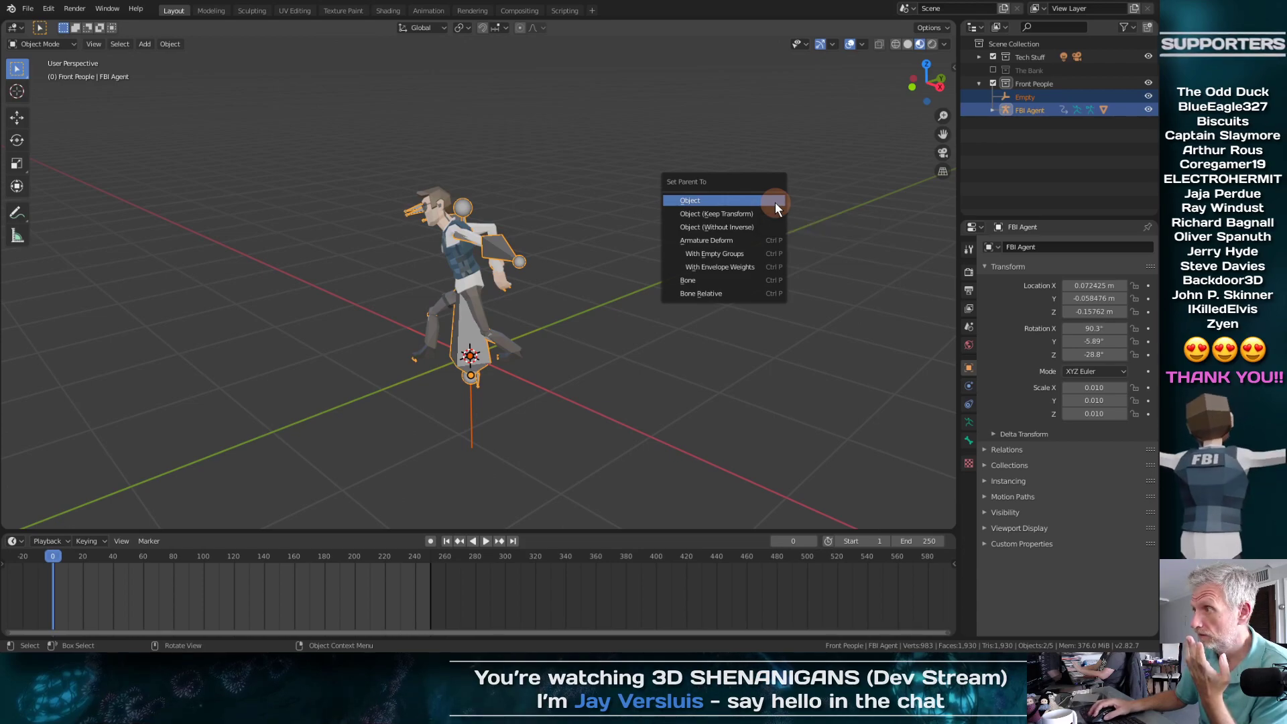
left_click(774, 202)
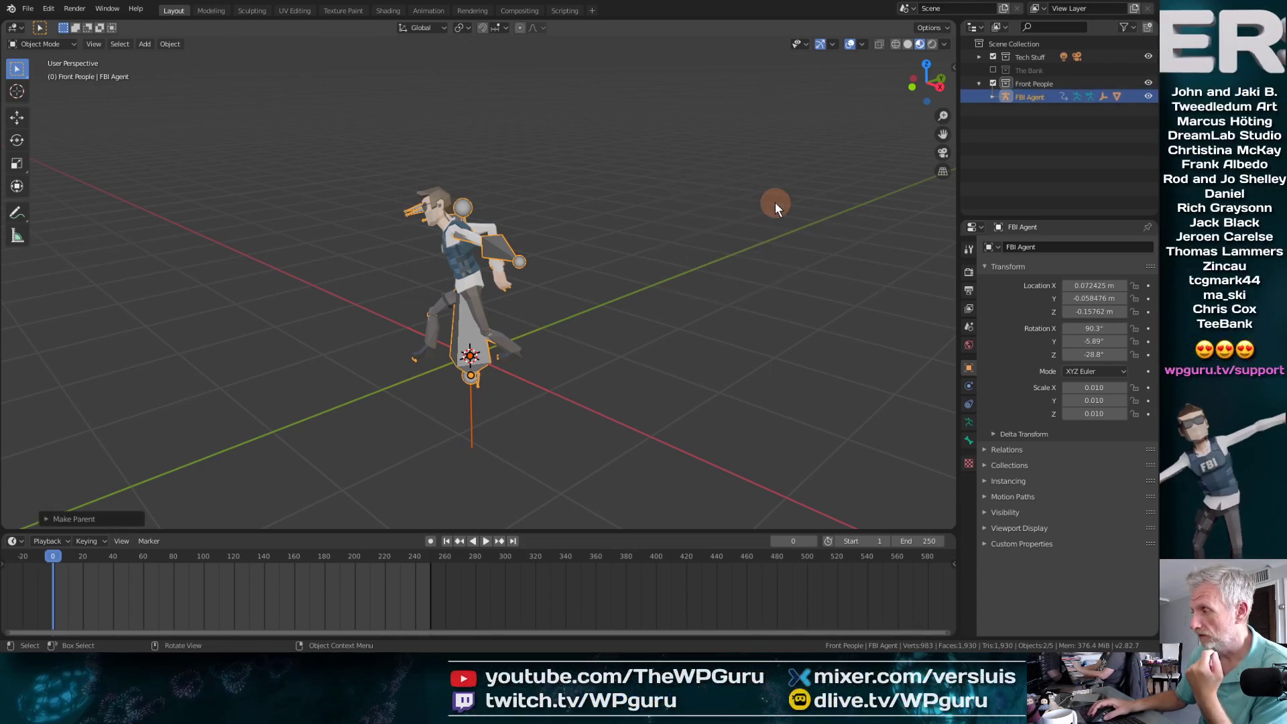
key("ctrl+z")
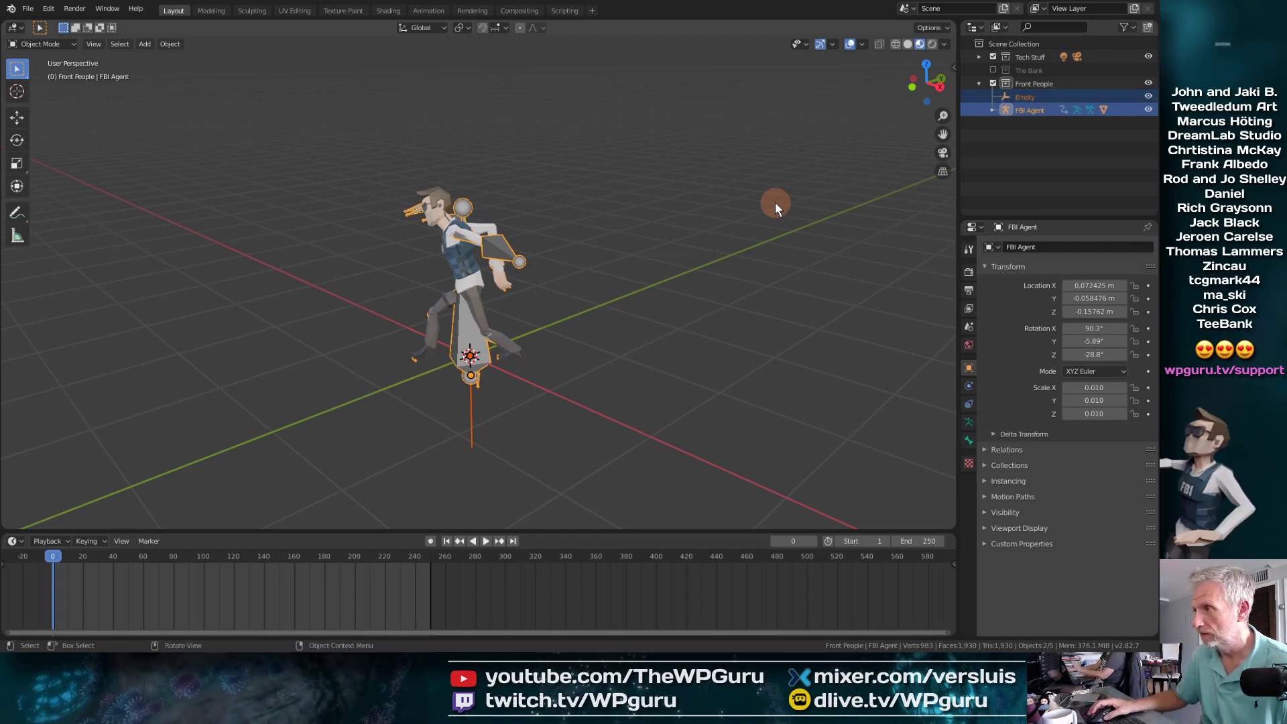
Step: Parent the FBI Agent armature to the empty with the Object option and briefly play the animation to check it
left_click(1027, 98)
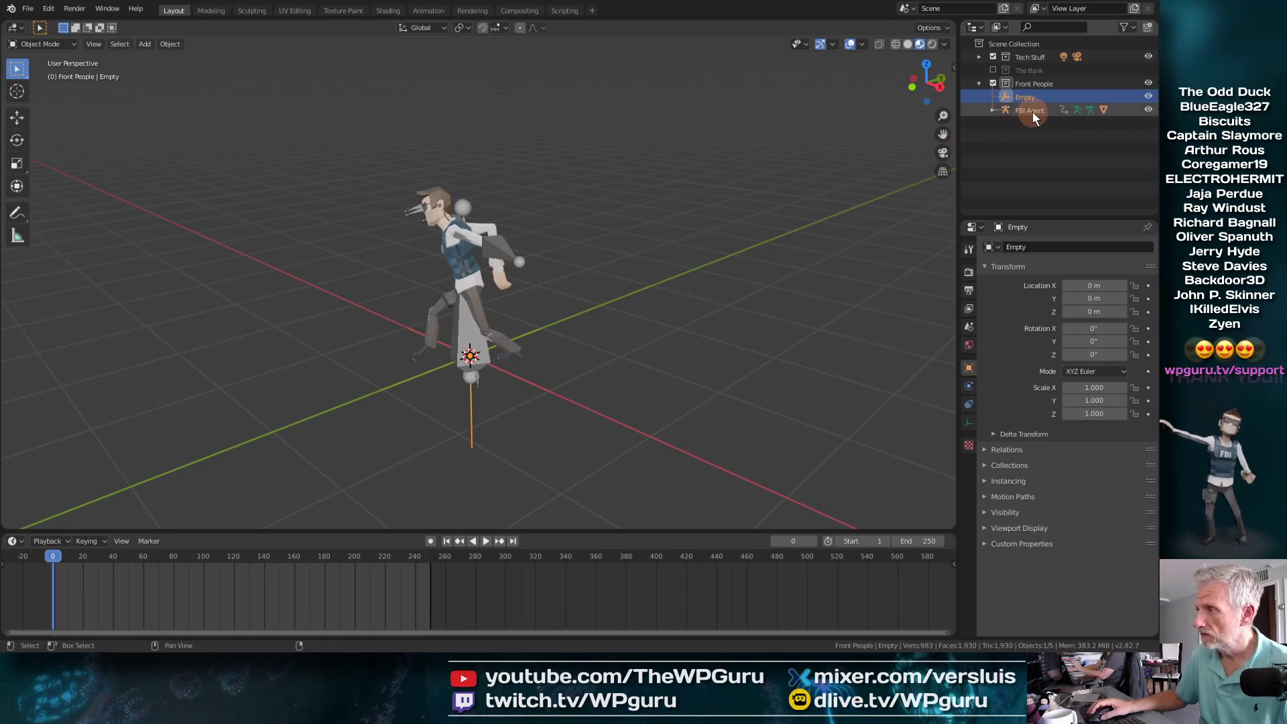
left_click(1032, 112, "shift")
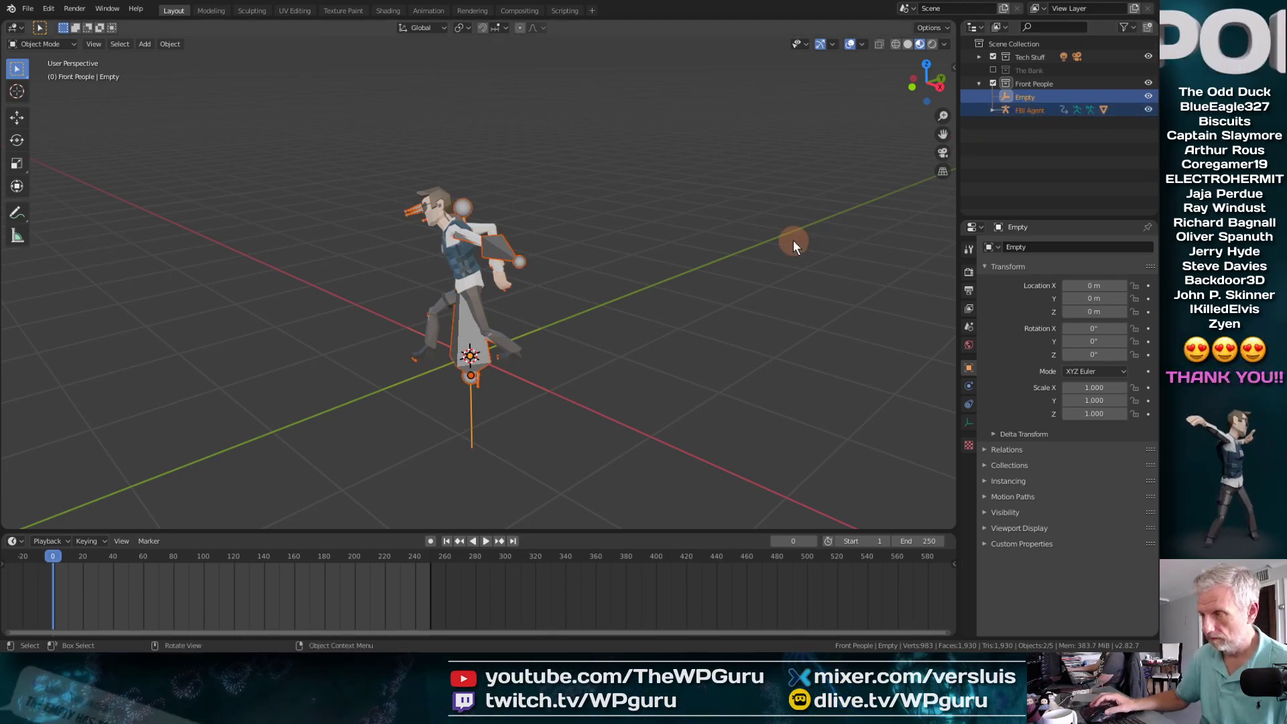
key("ctrl+p")
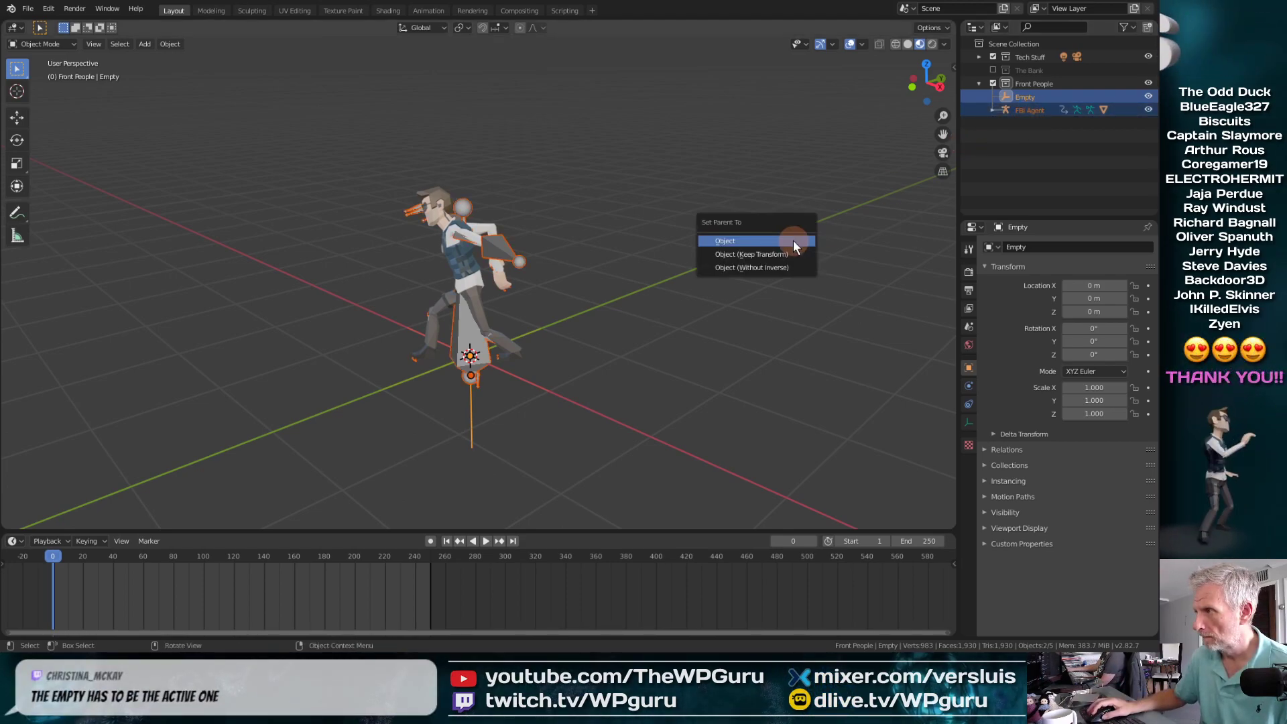
left_click(794, 242)
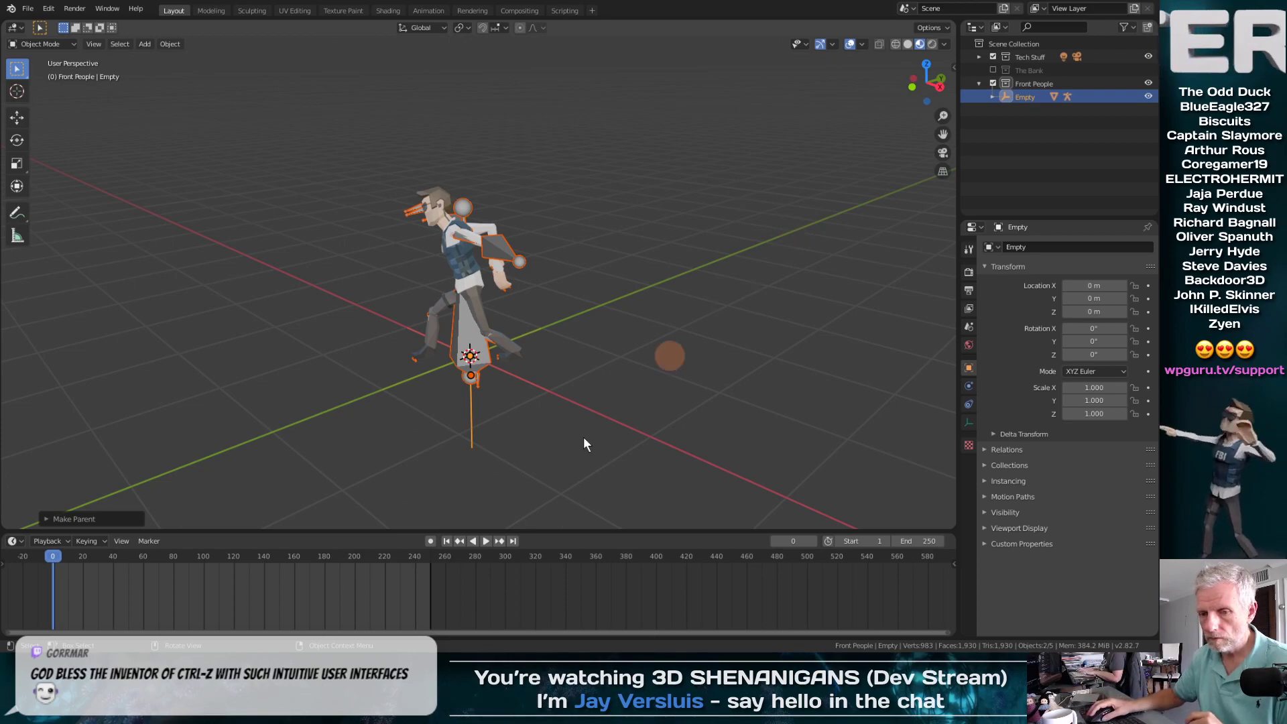
key("space")
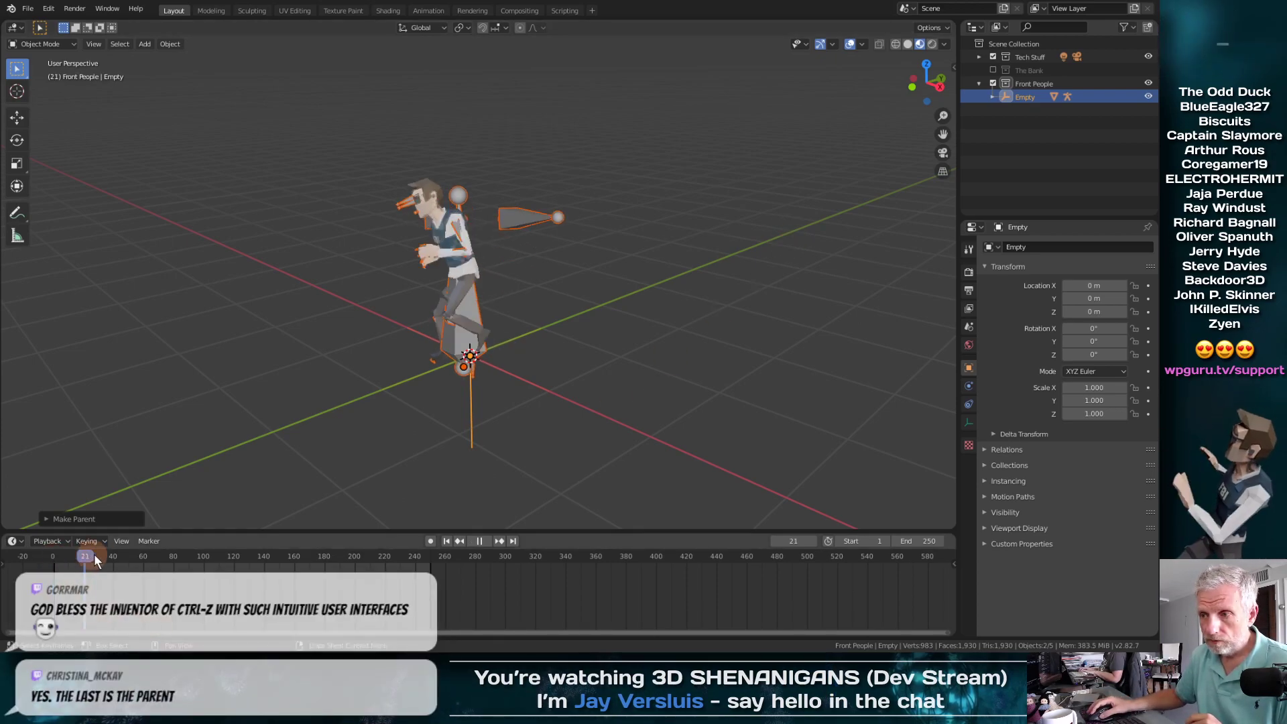
key("Escape")
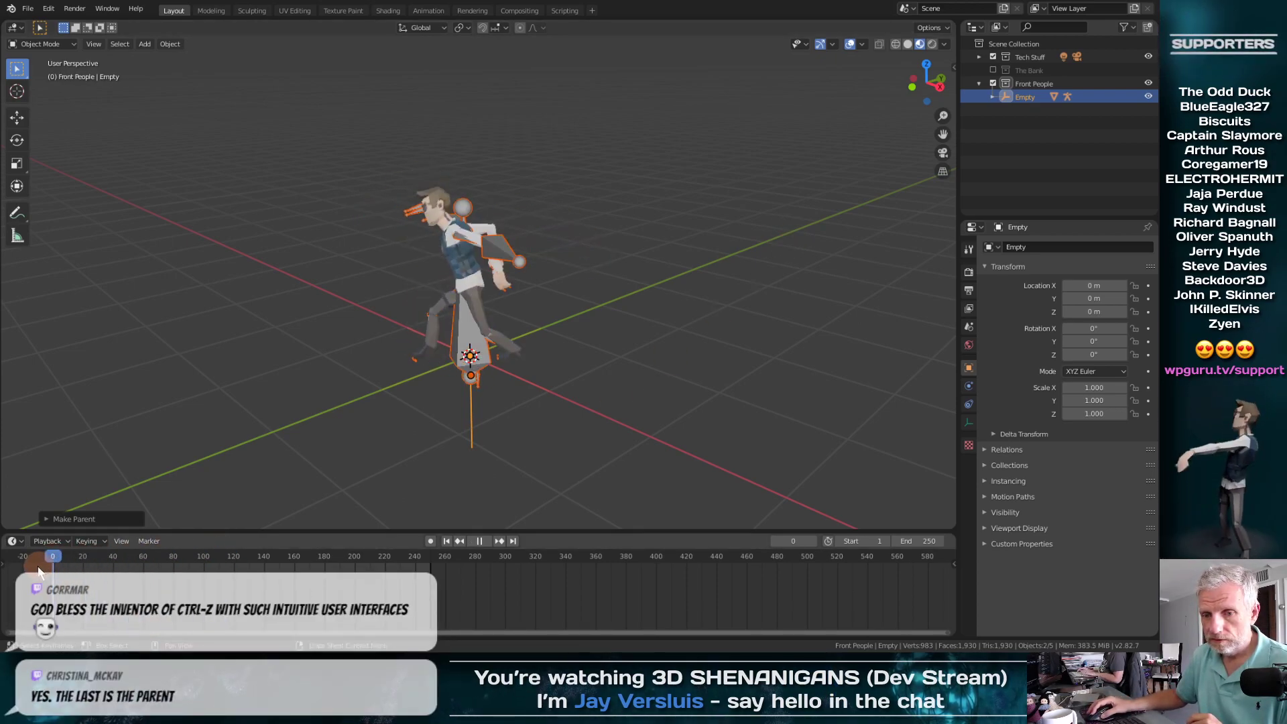
Step: Move the empty alone along the X axis to about -3.68 m and scrub the animation from frame 0
left_click(1030, 96)
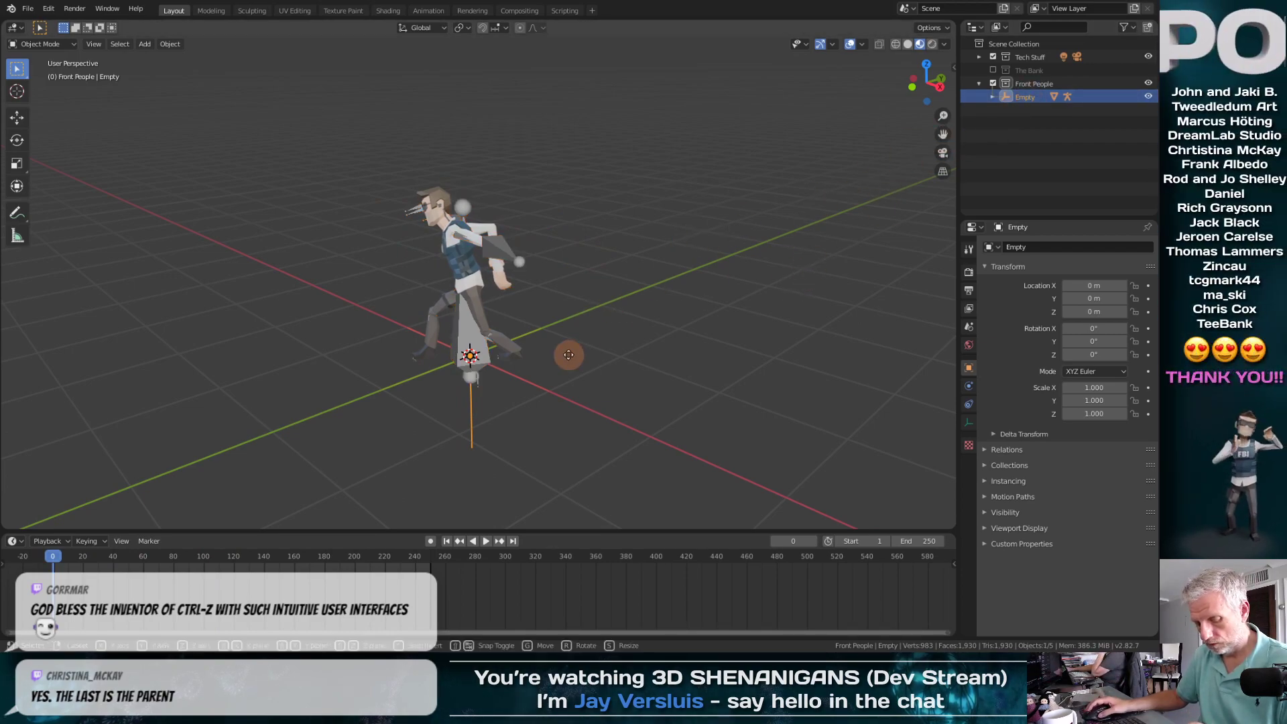
key("g")
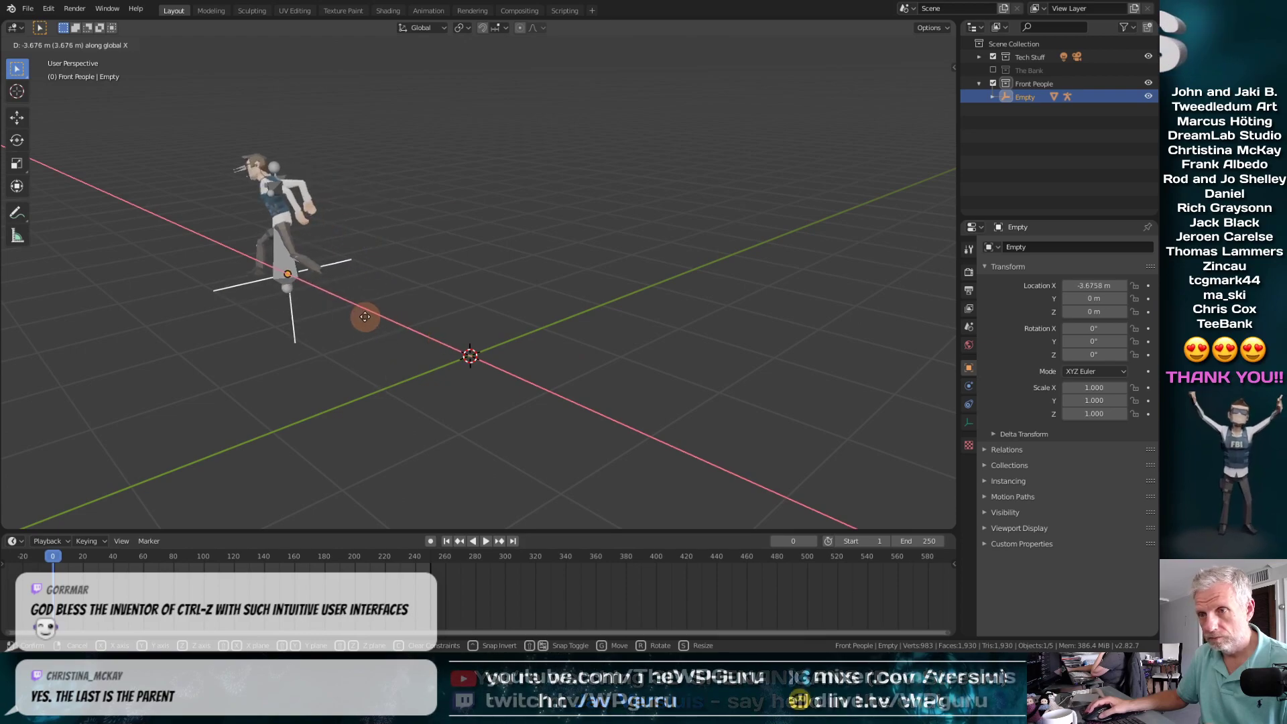
left_click(364, 315)
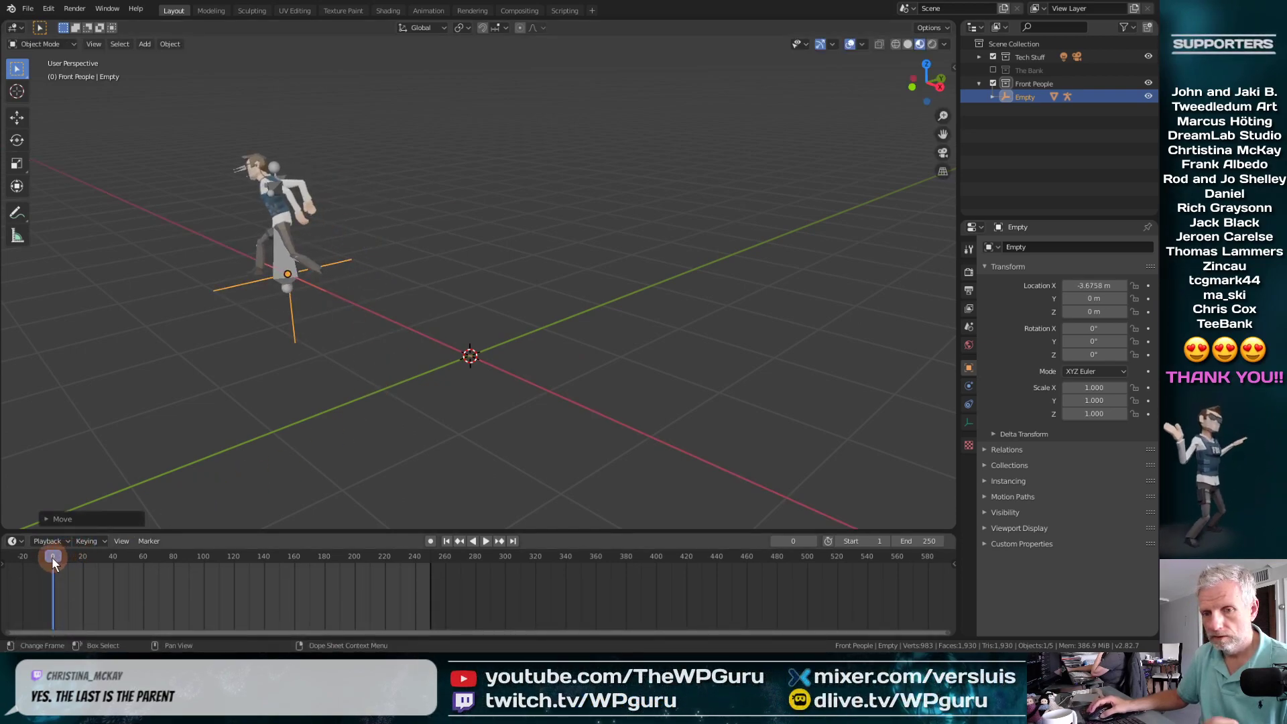
left_click_drag(51, 557, 15, 599)
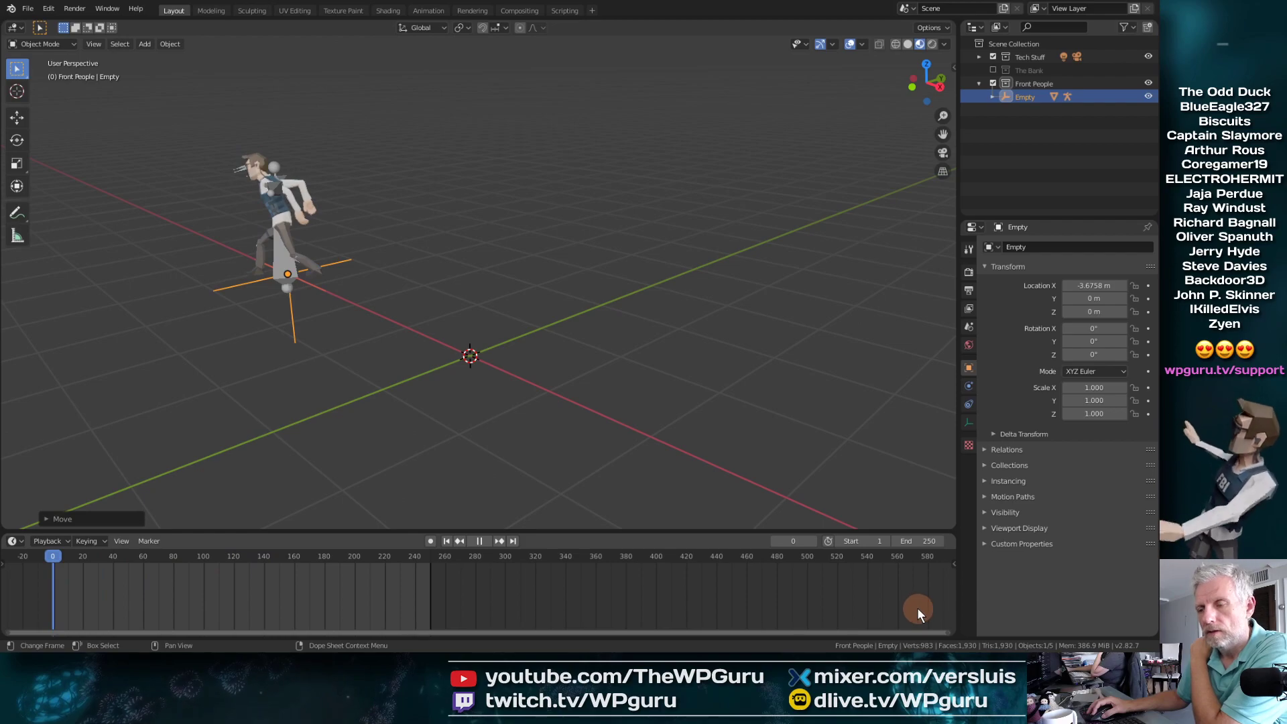
left_click_drag(917, 608, 917, 607)
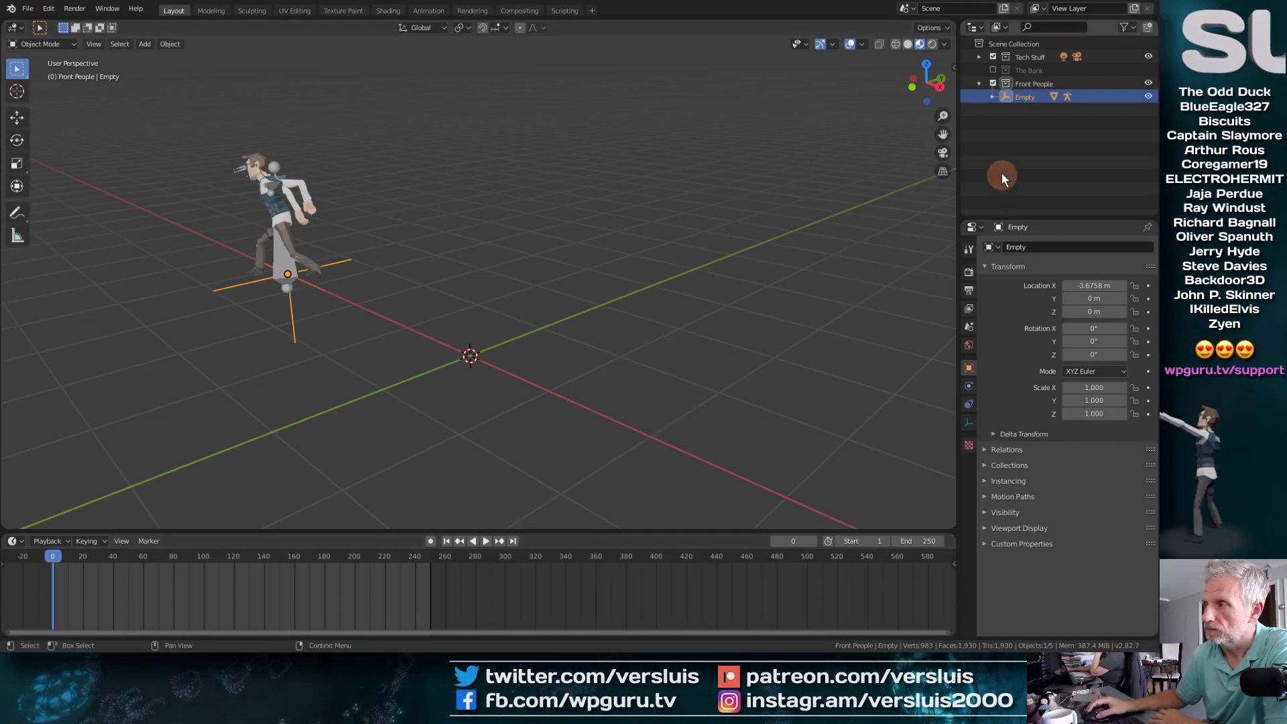
Step: Rename the empty to FBI Guy
left_click(1043, 248)
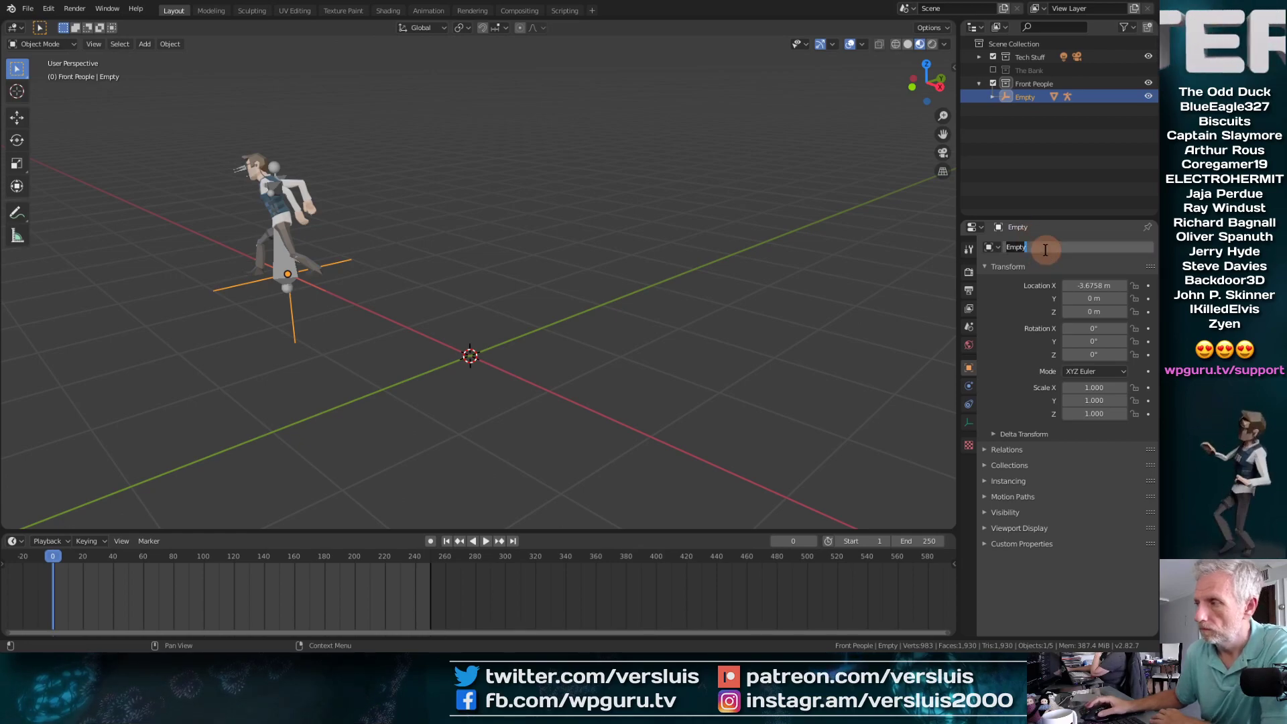
type("FBI")
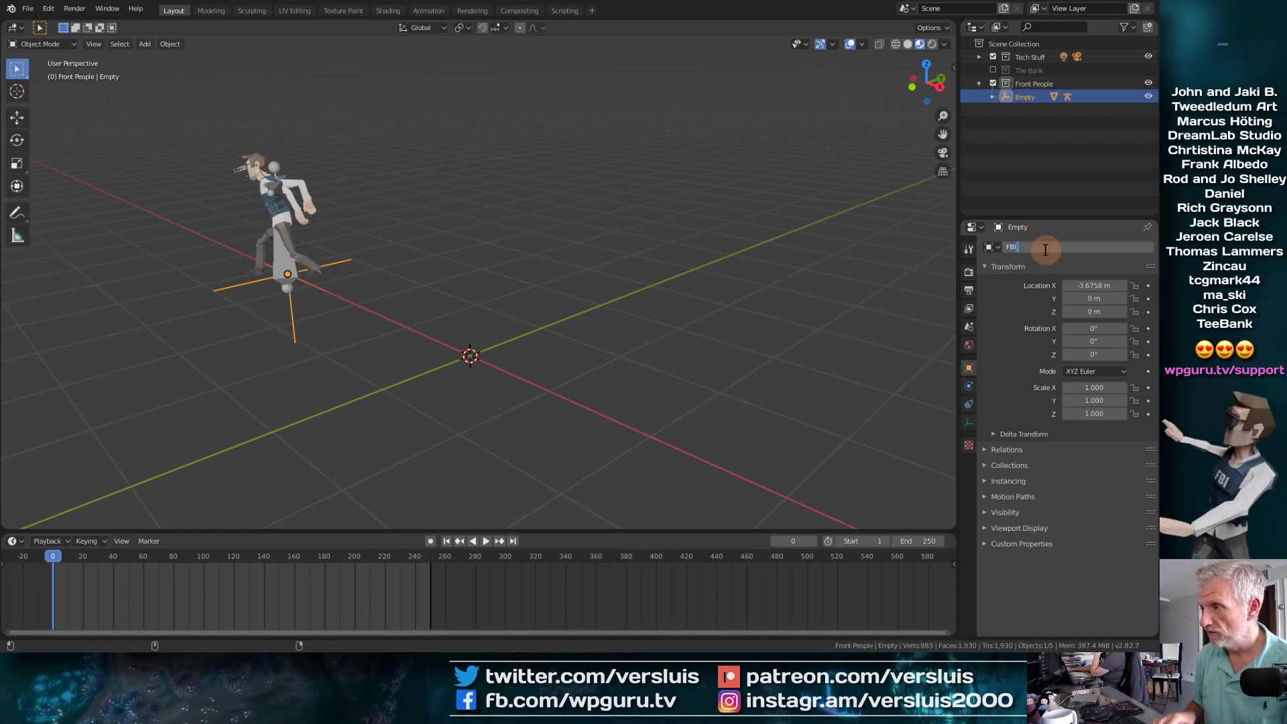
type(" Guy")
key("Return")
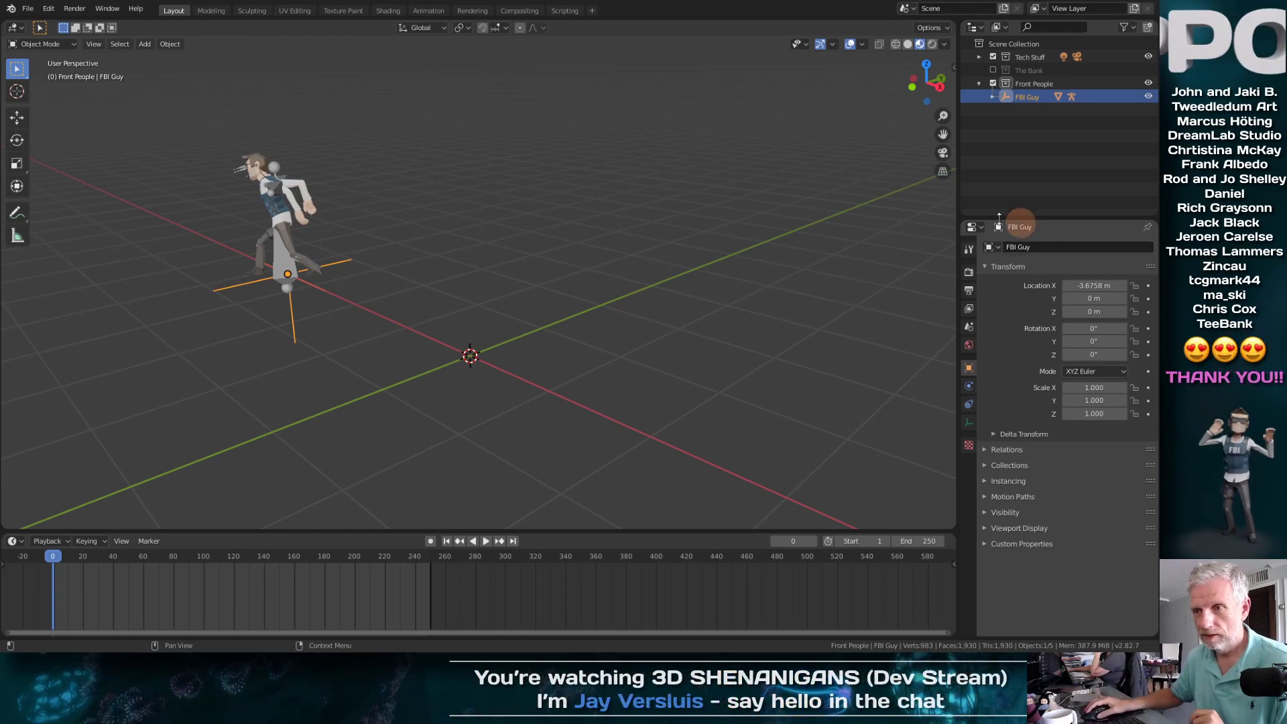
Step: Import SK_Character_Female_FBI.fbx from the Characters folder of Polygon Heist - Source Files into the Front People collection
left_click(1036, 83)
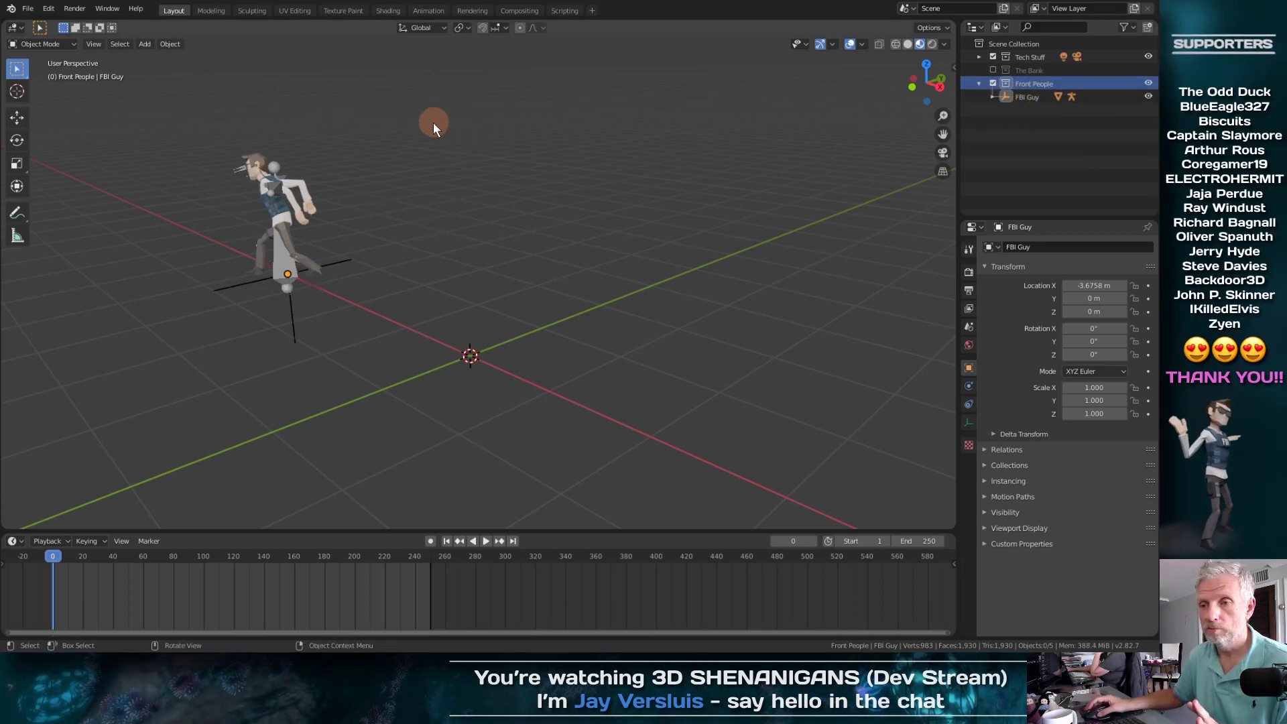
left_click(29, 9)
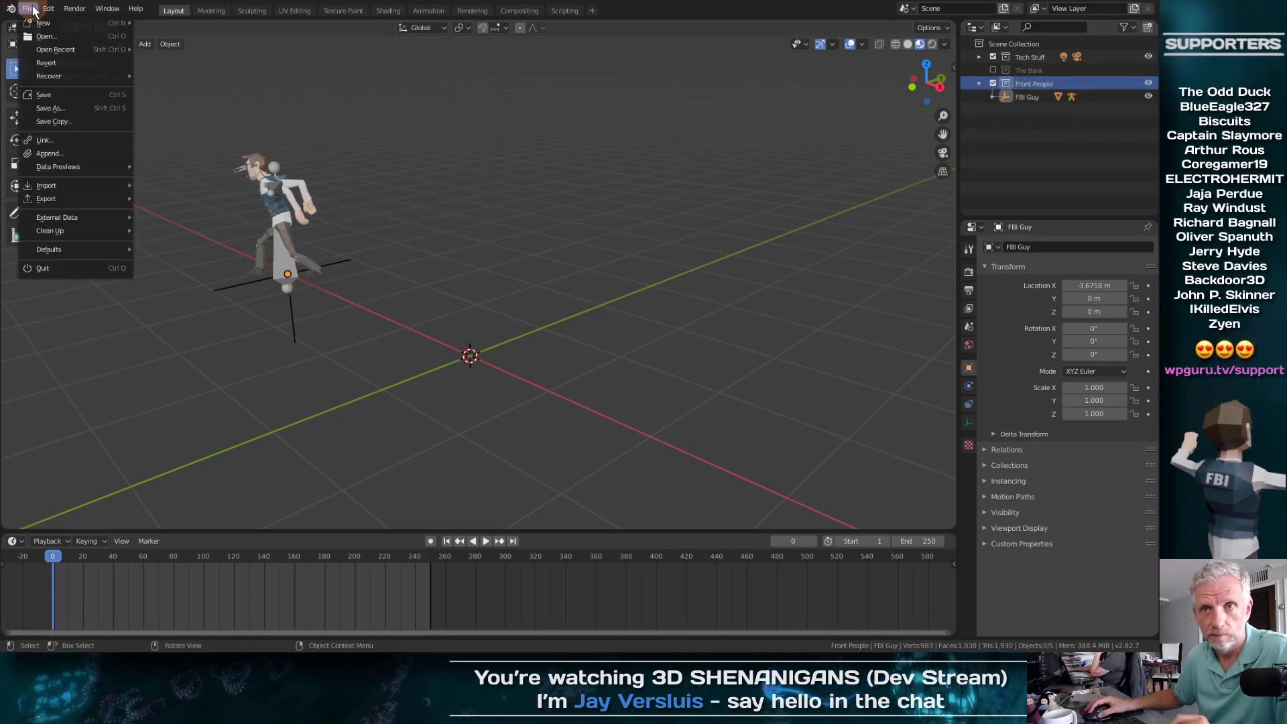
mouse_move(95, 185)
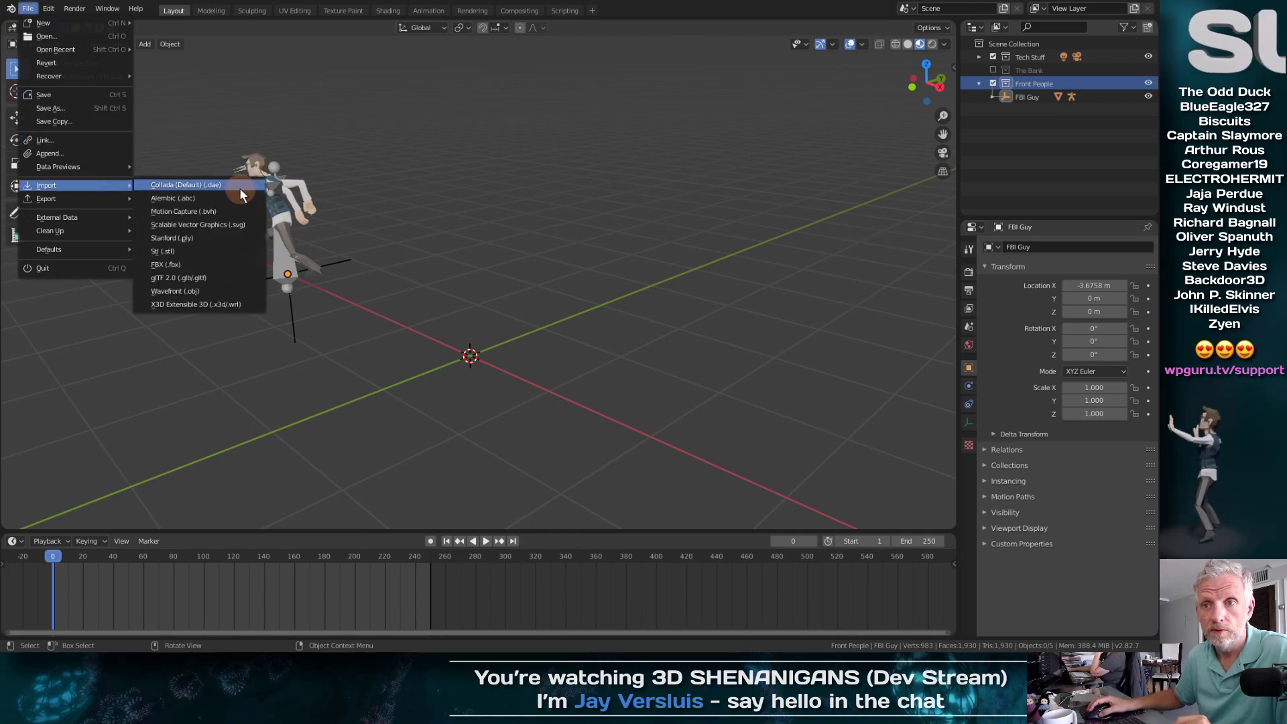
left_click(218, 267)
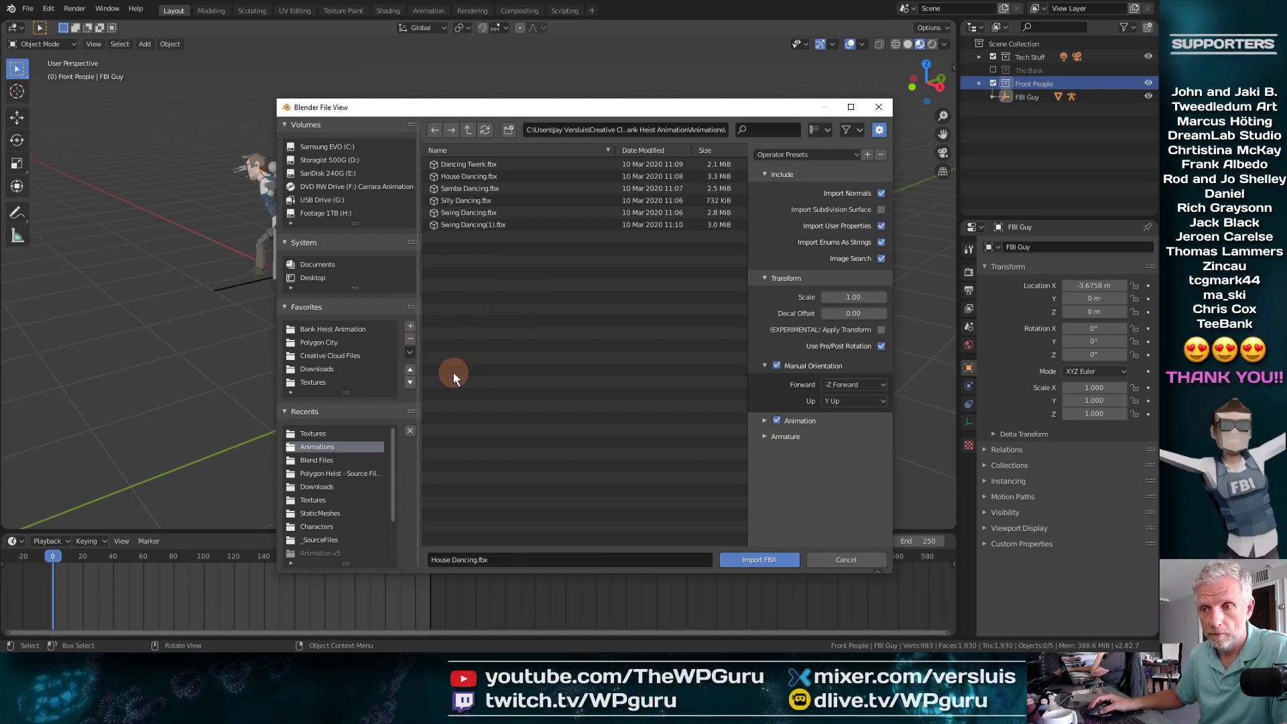
left_click(352, 328)
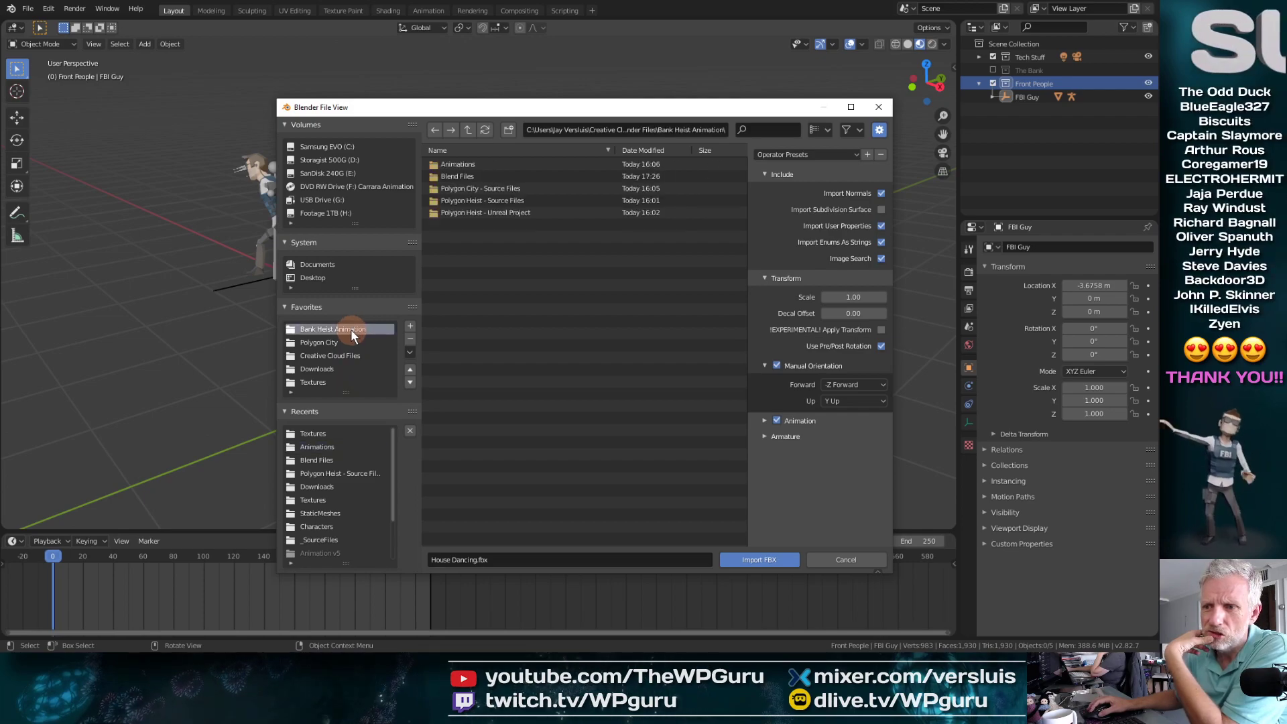
left_click(496, 199)
double_click(496, 198)
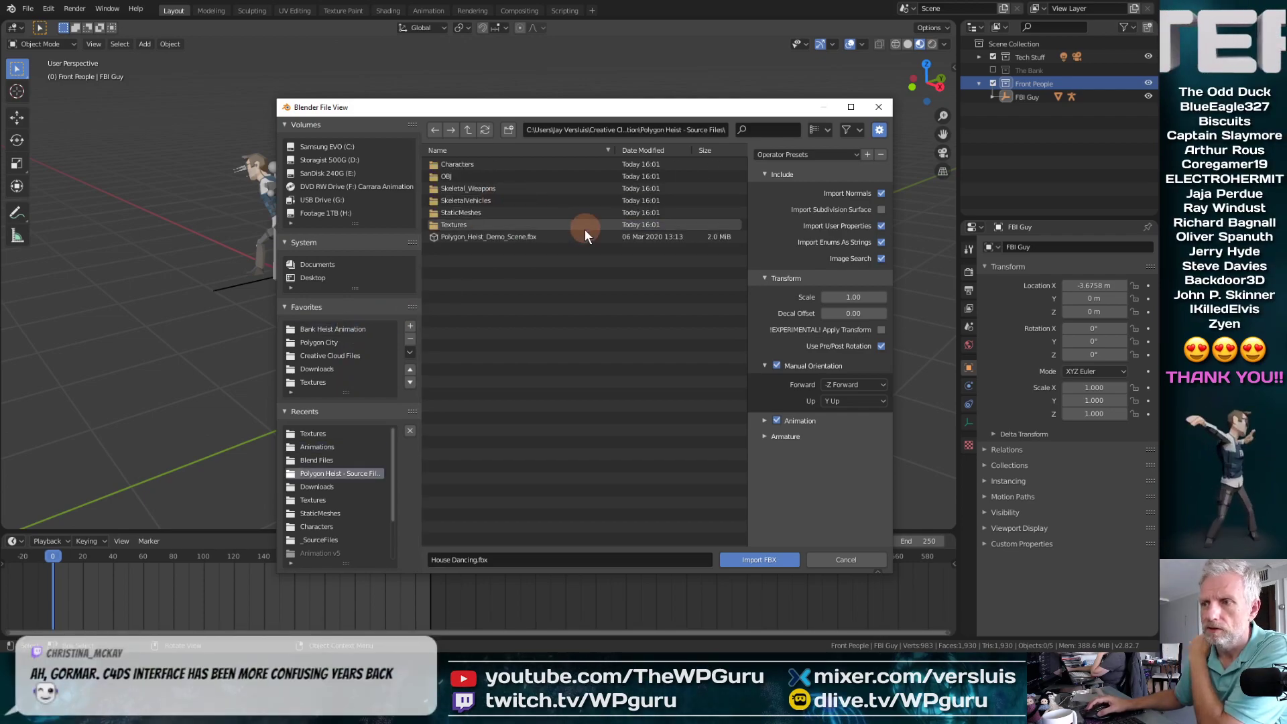
double_click(493, 166)
left_click_drag(521, 108, 244, 14)
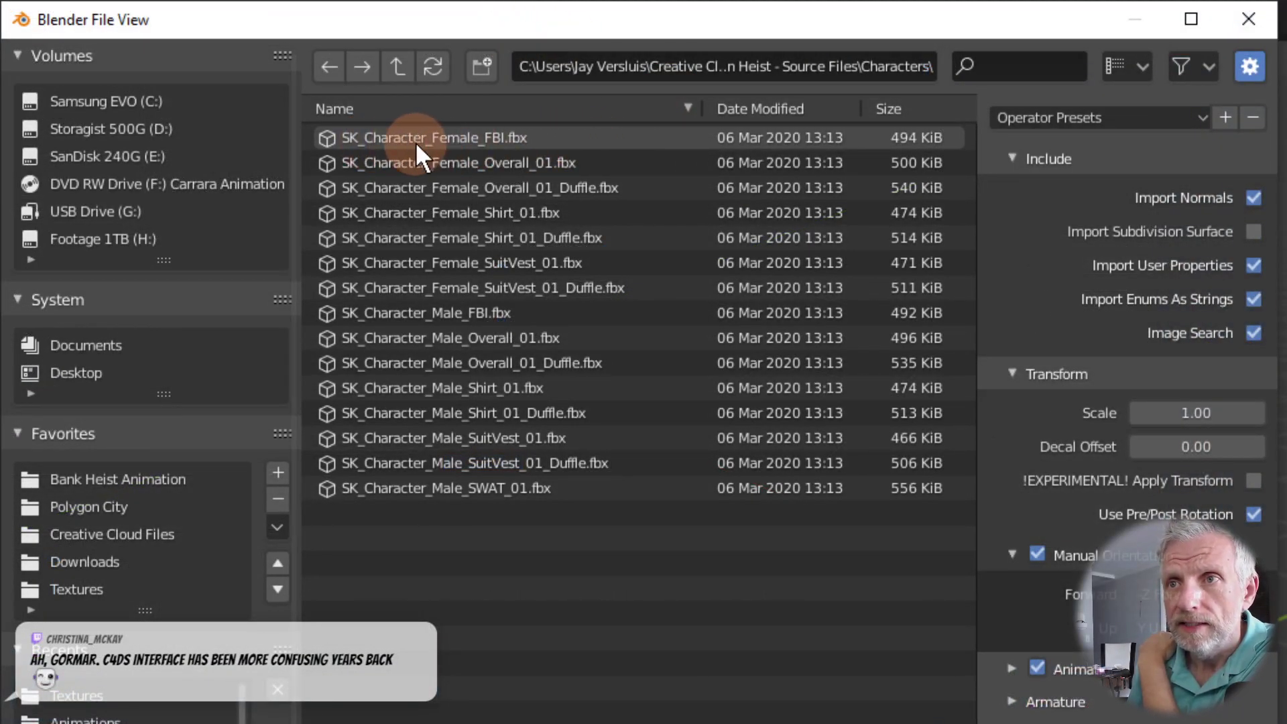
left_click(492, 136)
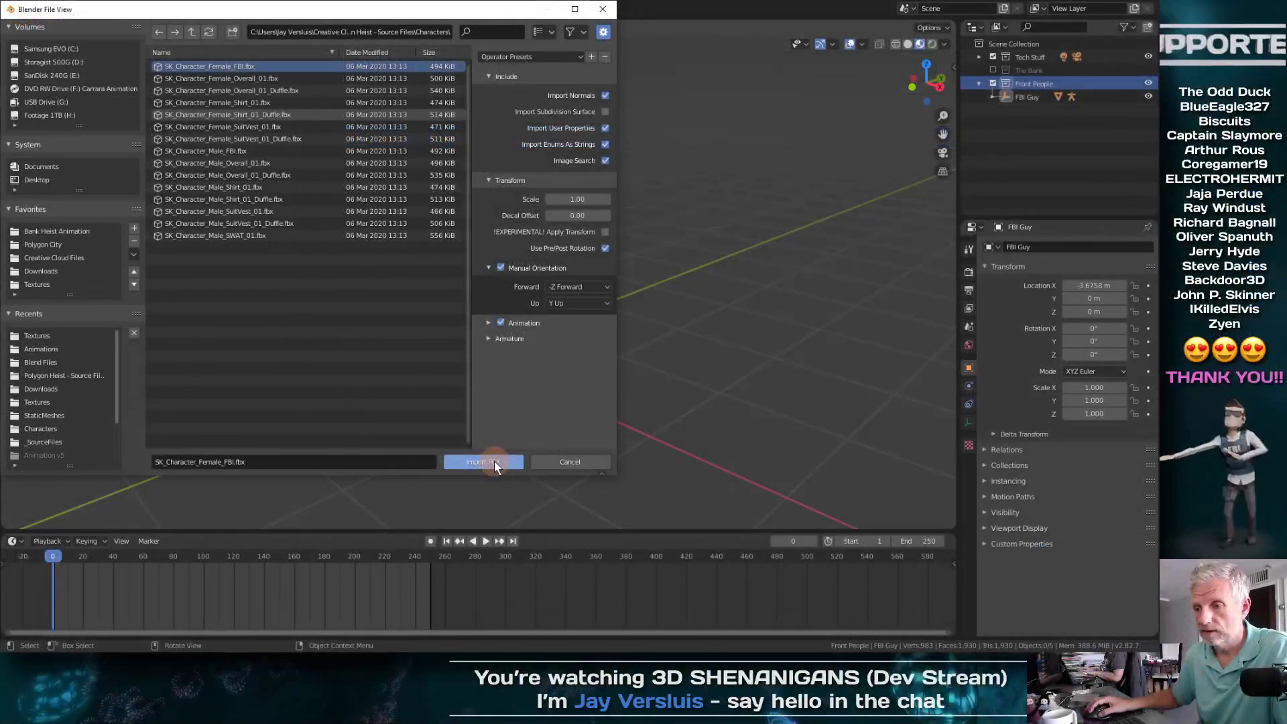
left_click(493, 460)
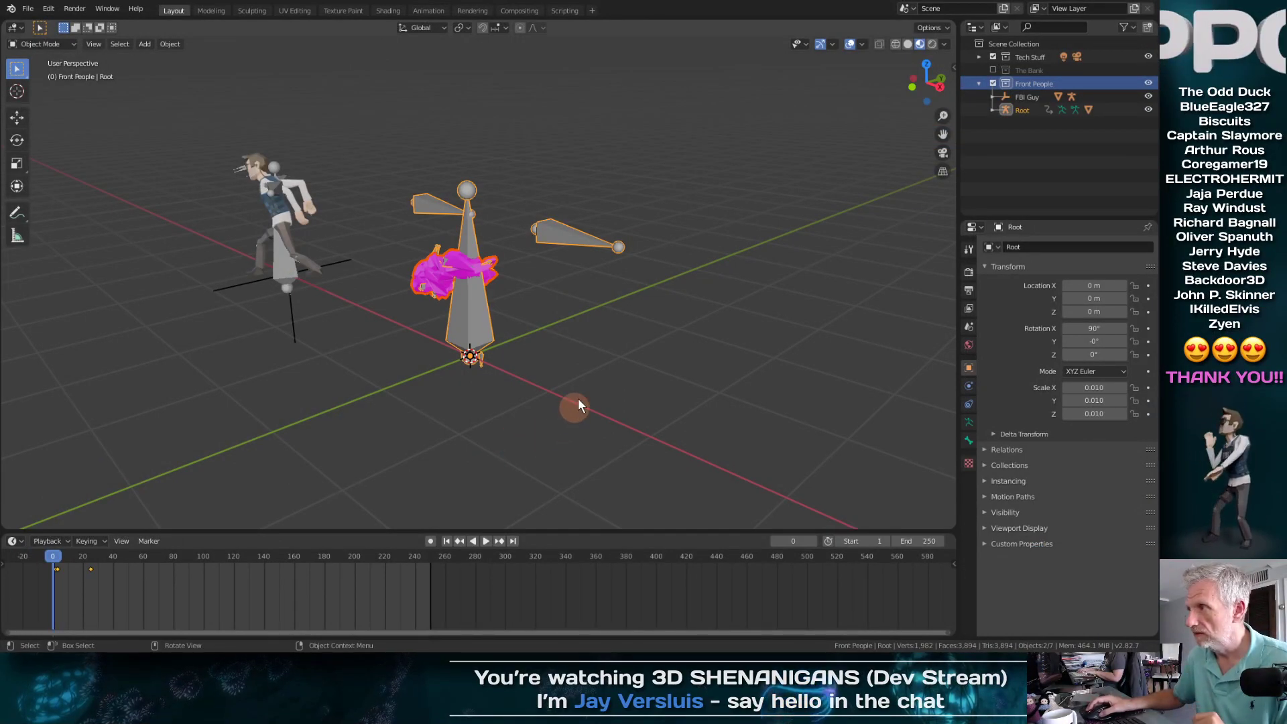
Step: Select the imported character's Root armature in the Front People collection
left_click(1026, 110)
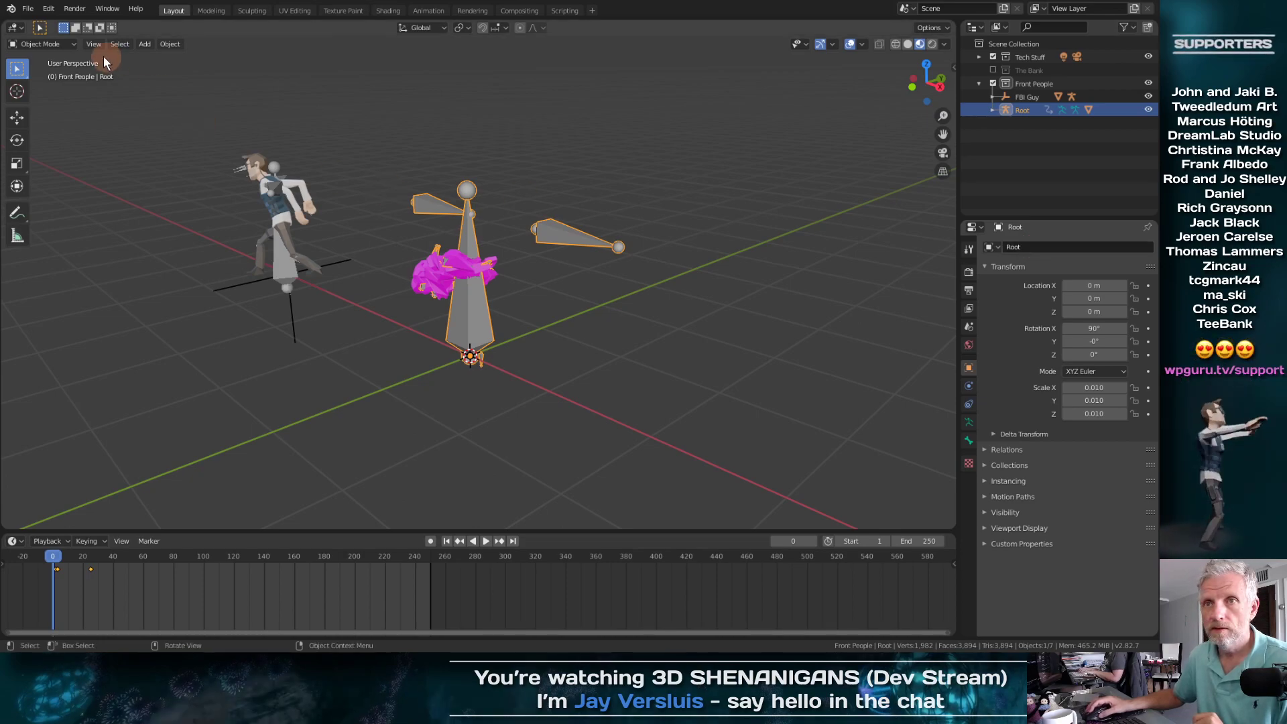
scroll(595, 248, "up", 3)
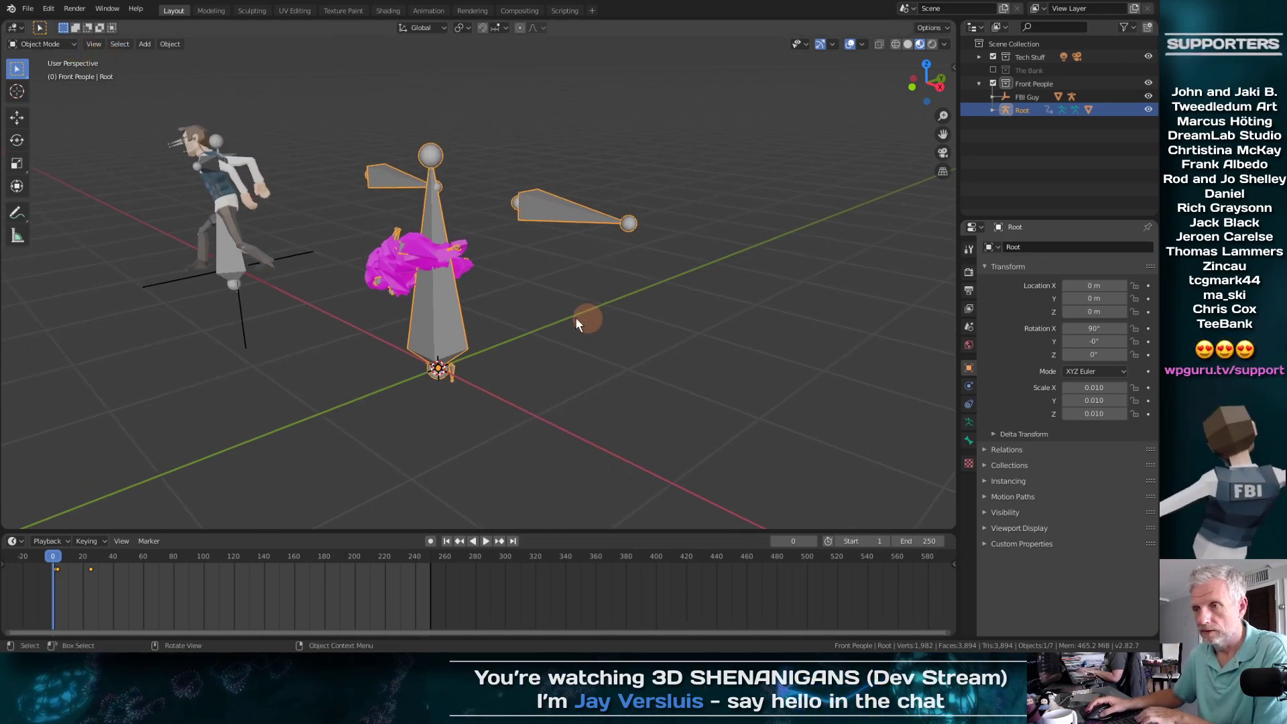
mouse_move(597, 310)
middle_mouse_down()
mouse_move(626, 236)
mouse_move(834, 162)
mouse_move(705, 403)
mouse_move(667, 437)
mouse_move(536, 483)
mouse_move(516, 304)
mouse_move(622, 300)
mouse_move(573, 315)
middle_mouse_up()
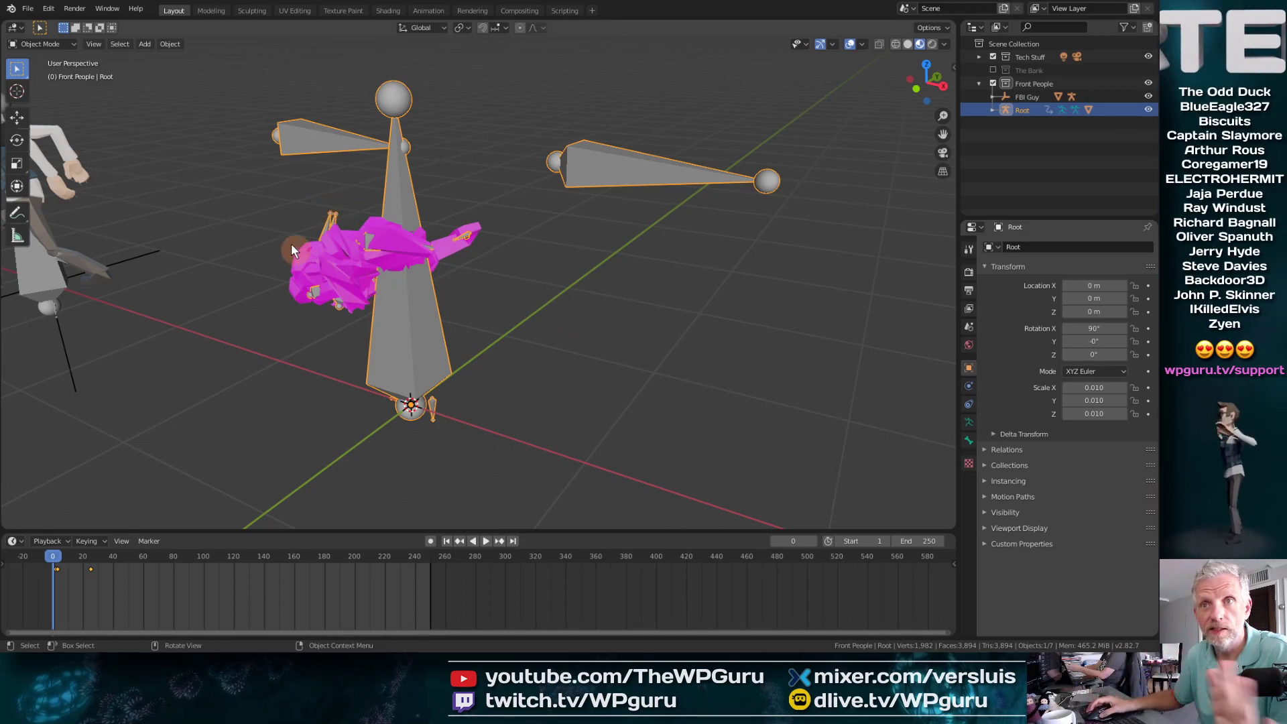
Step: Open the undo history and review the list of past operations without reverting anything
left_click(54, 10)
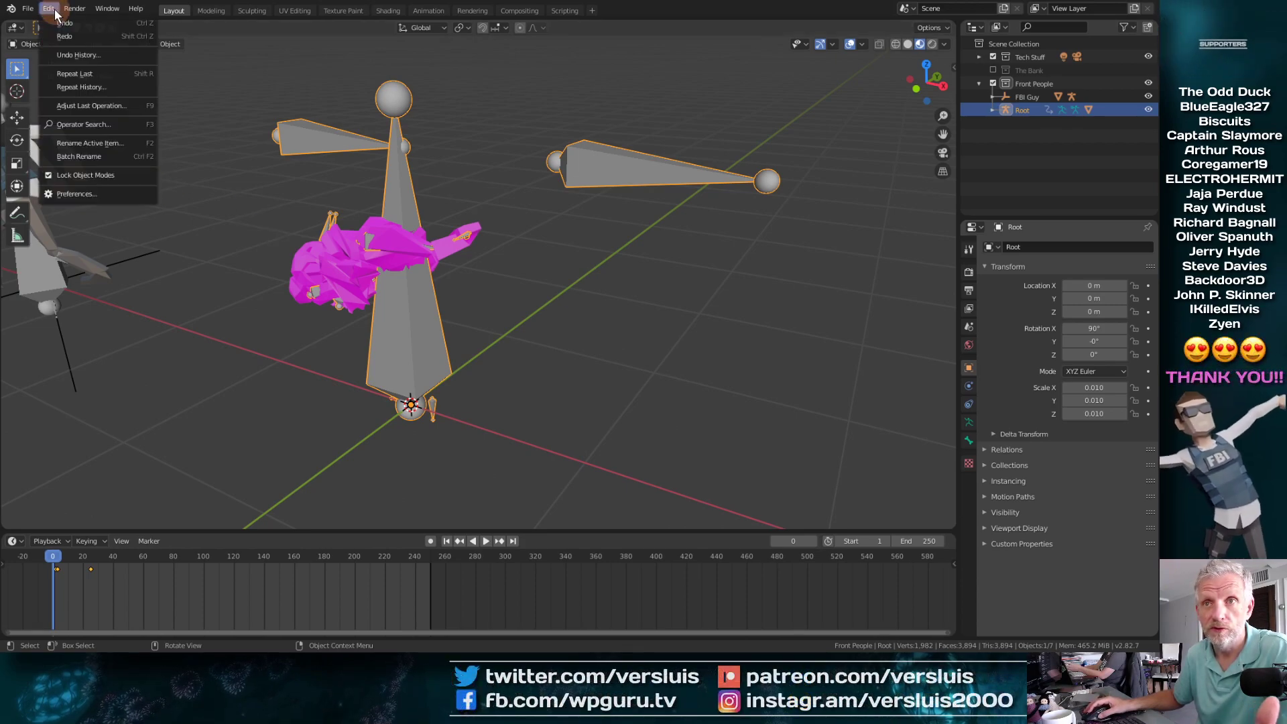
left_click(123, 55)
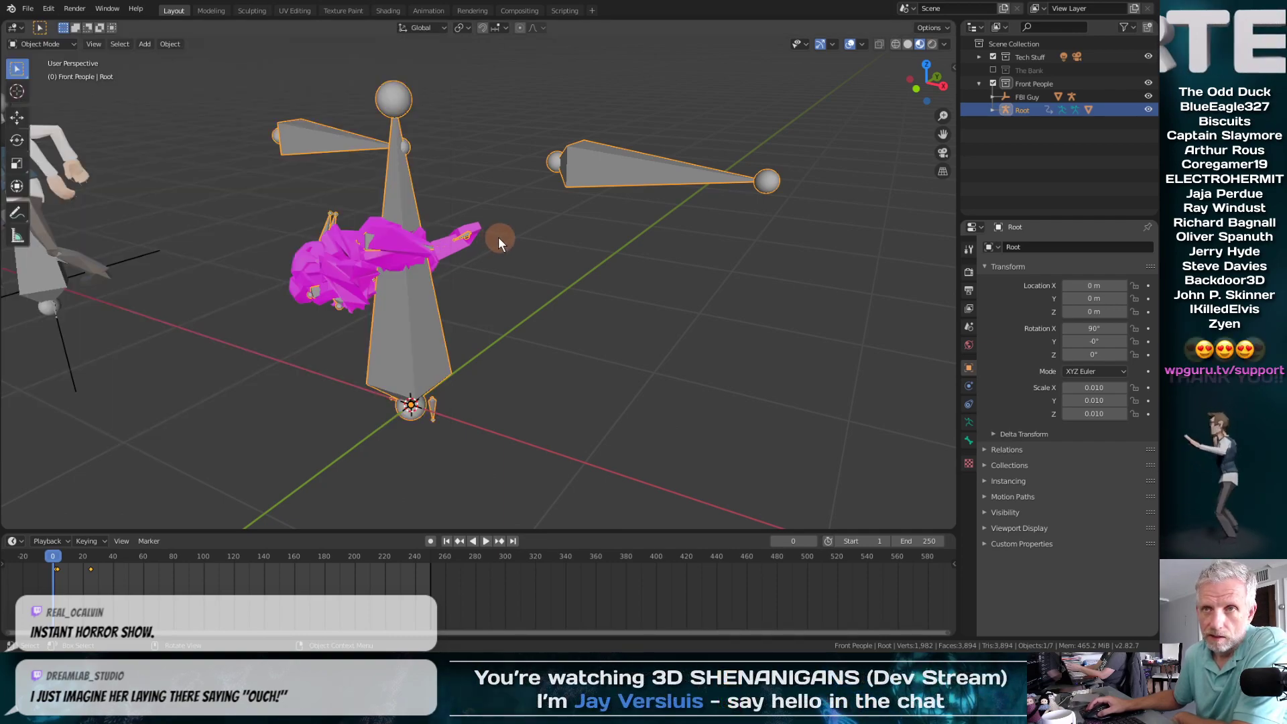
left_click(49, 10)
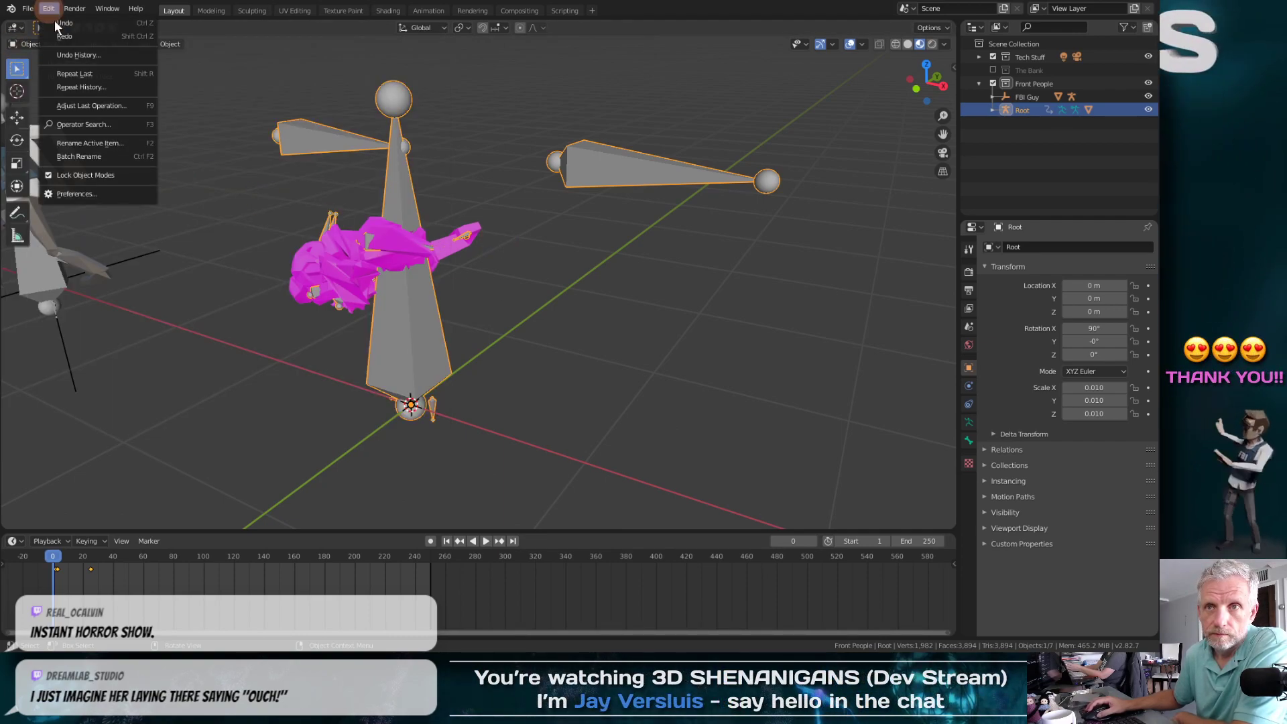
left_click(91, 55)
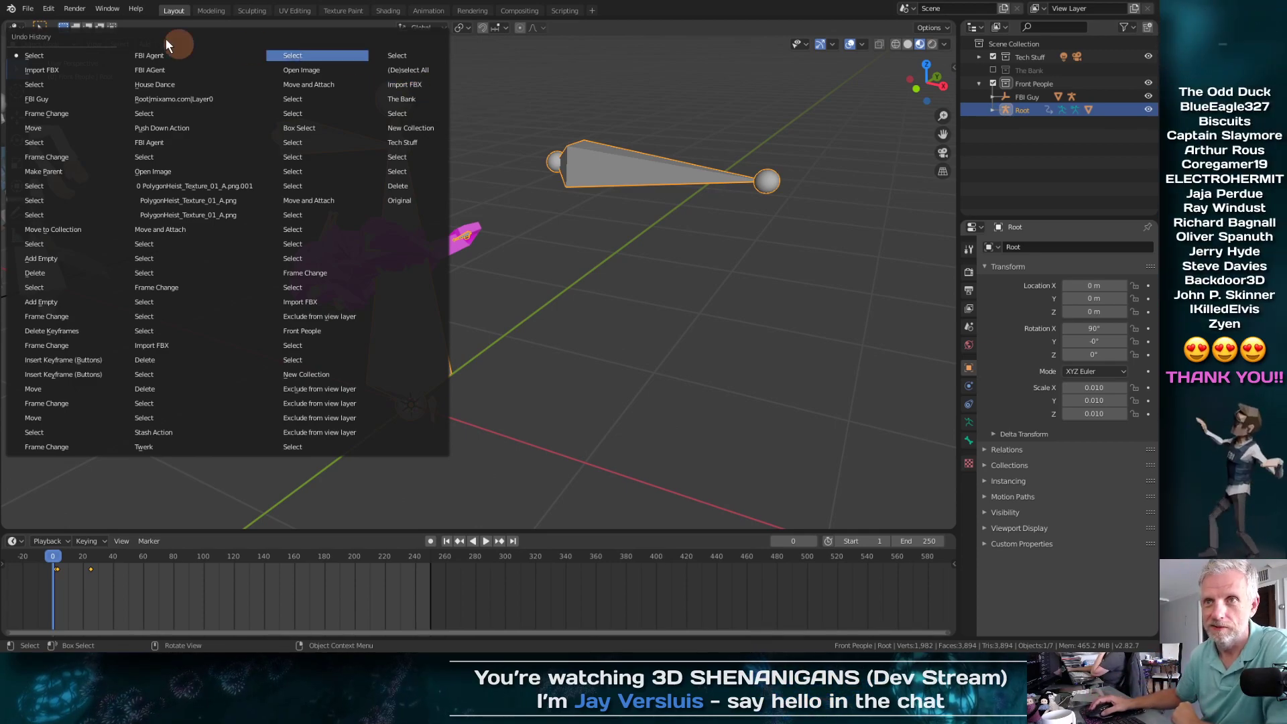
left_click(149, 16)
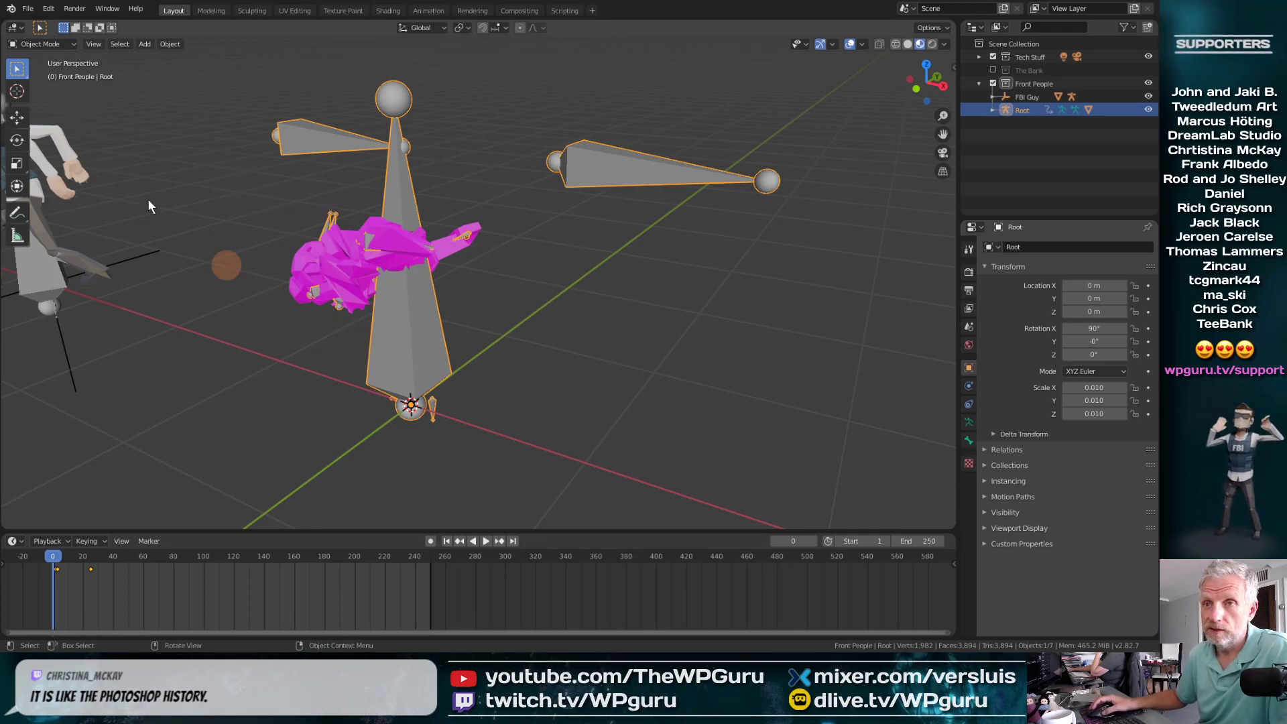
Step: Rename the imported Root armature to FBI Girl
left_click(67, 43)
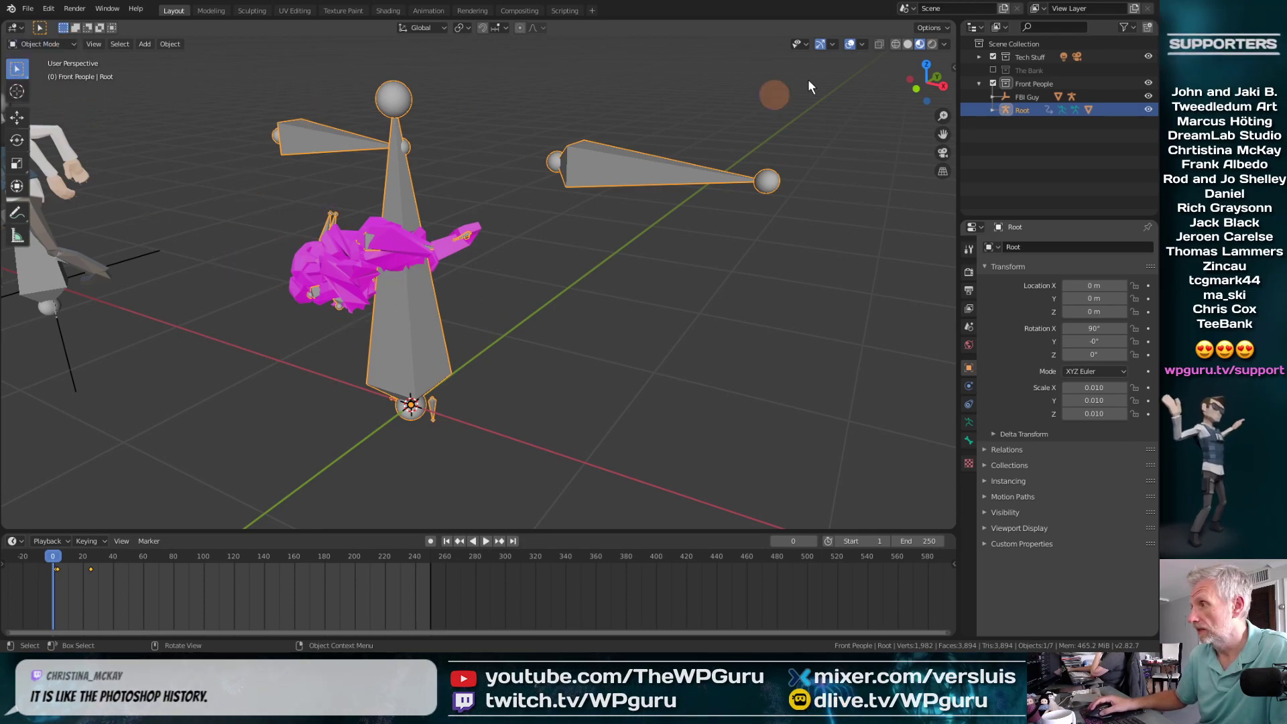
left_click(1053, 249)
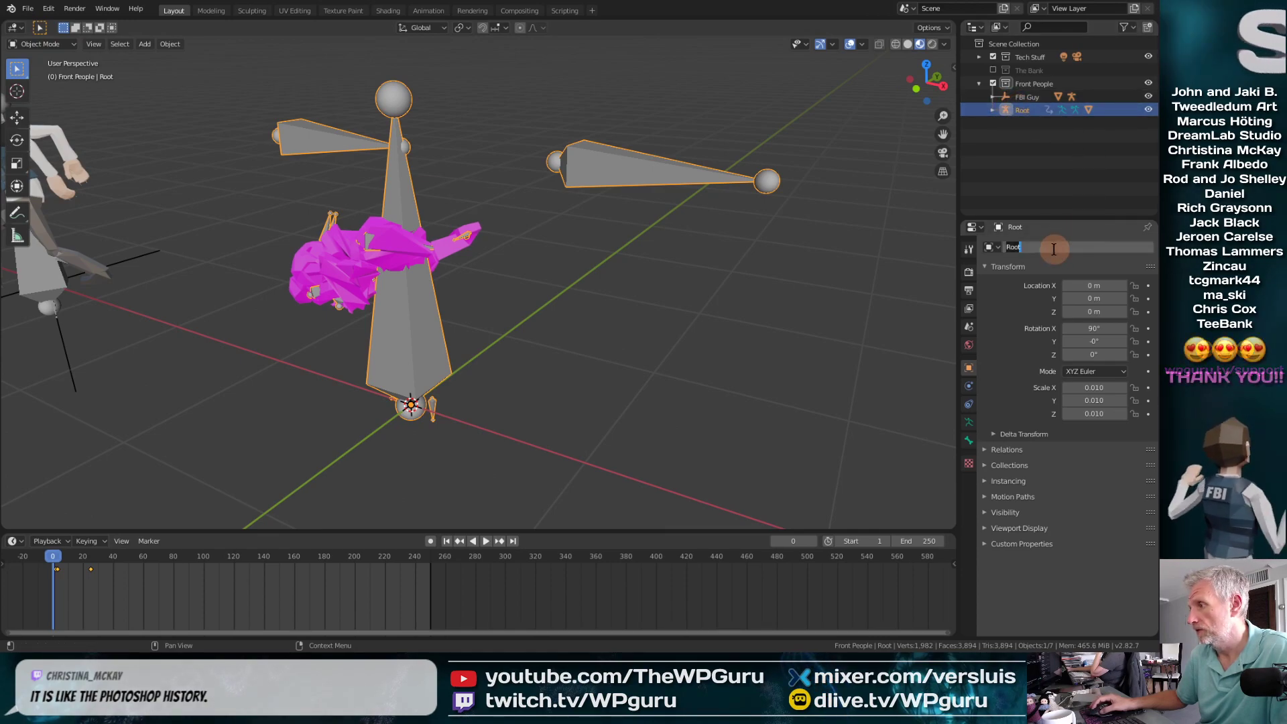
type("FBI")
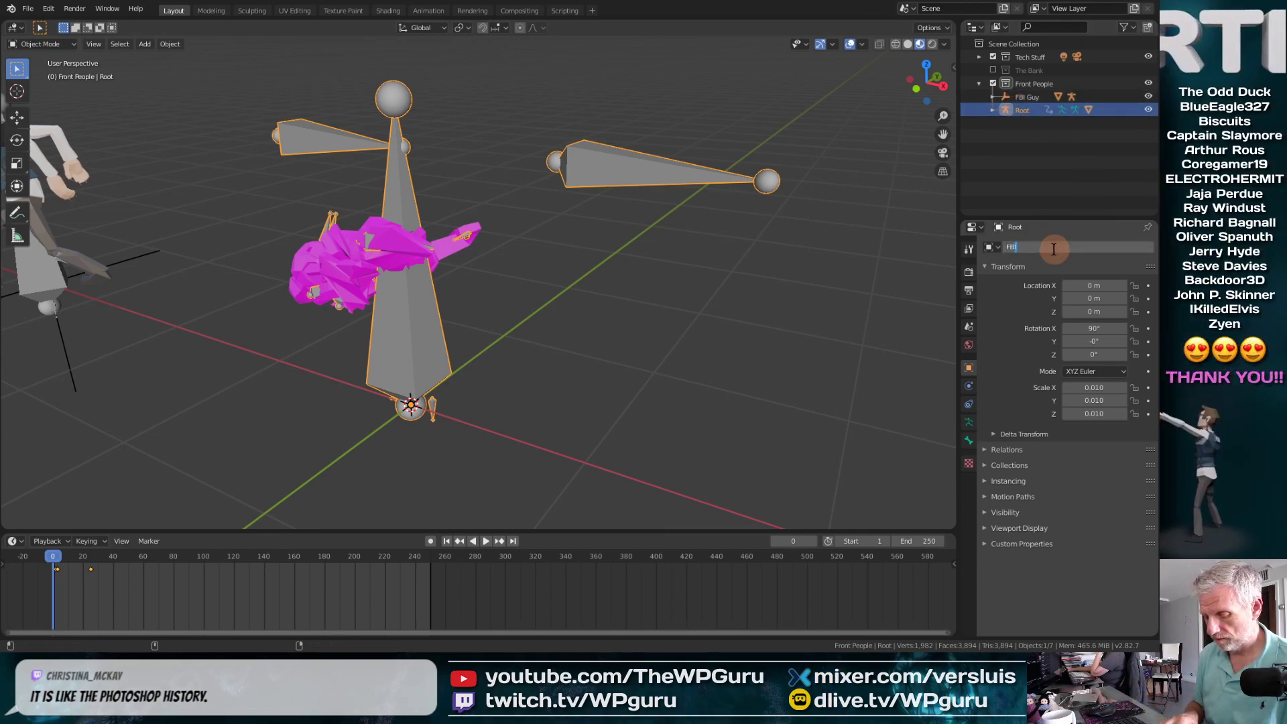
type(" Girl")
key("Return")
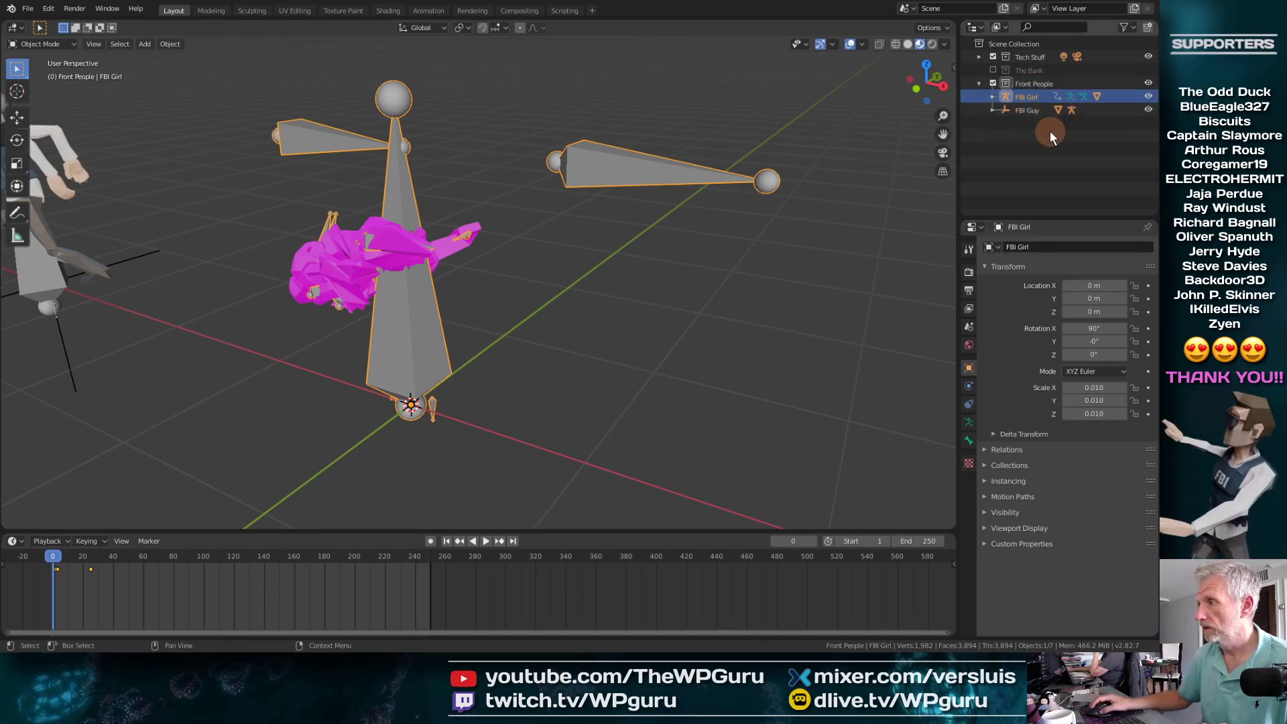
Step: Put the FBI Girl armature in Pose Mode and clear all transforms on its bones
left_click(69, 51)
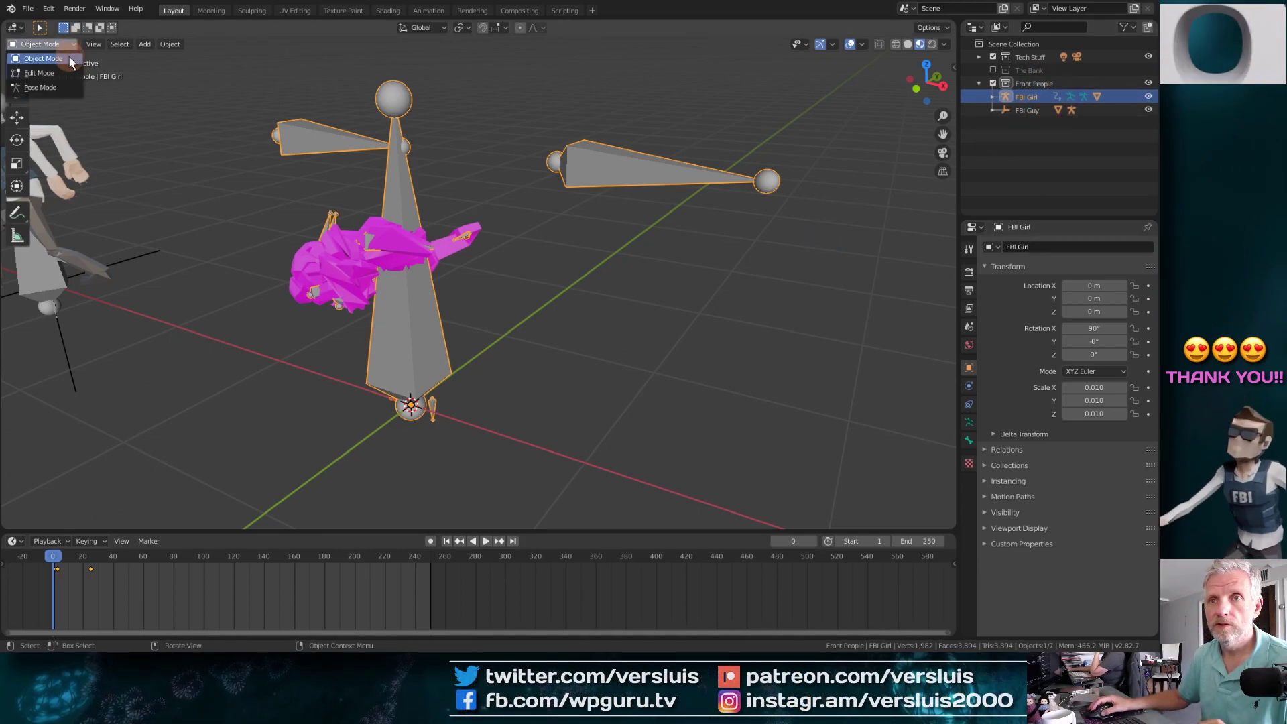
left_click(59, 87)
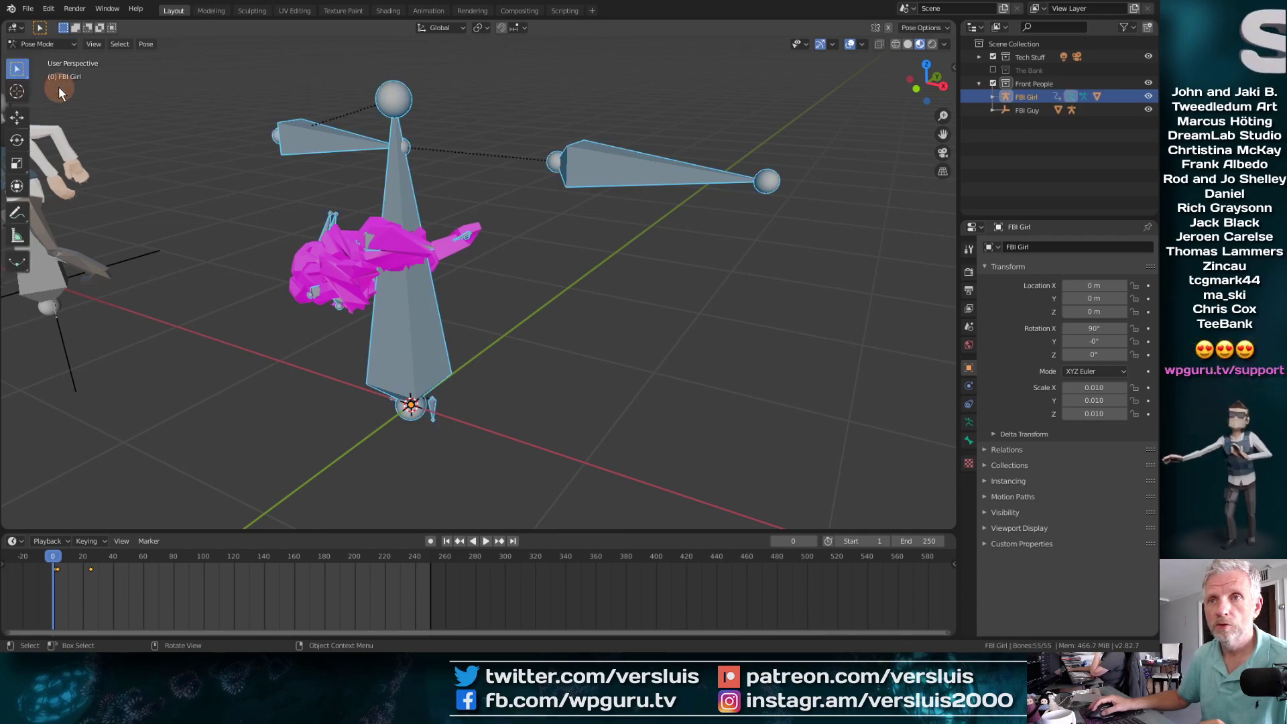
left_click(147, 46)
mouse_move(219, 71)
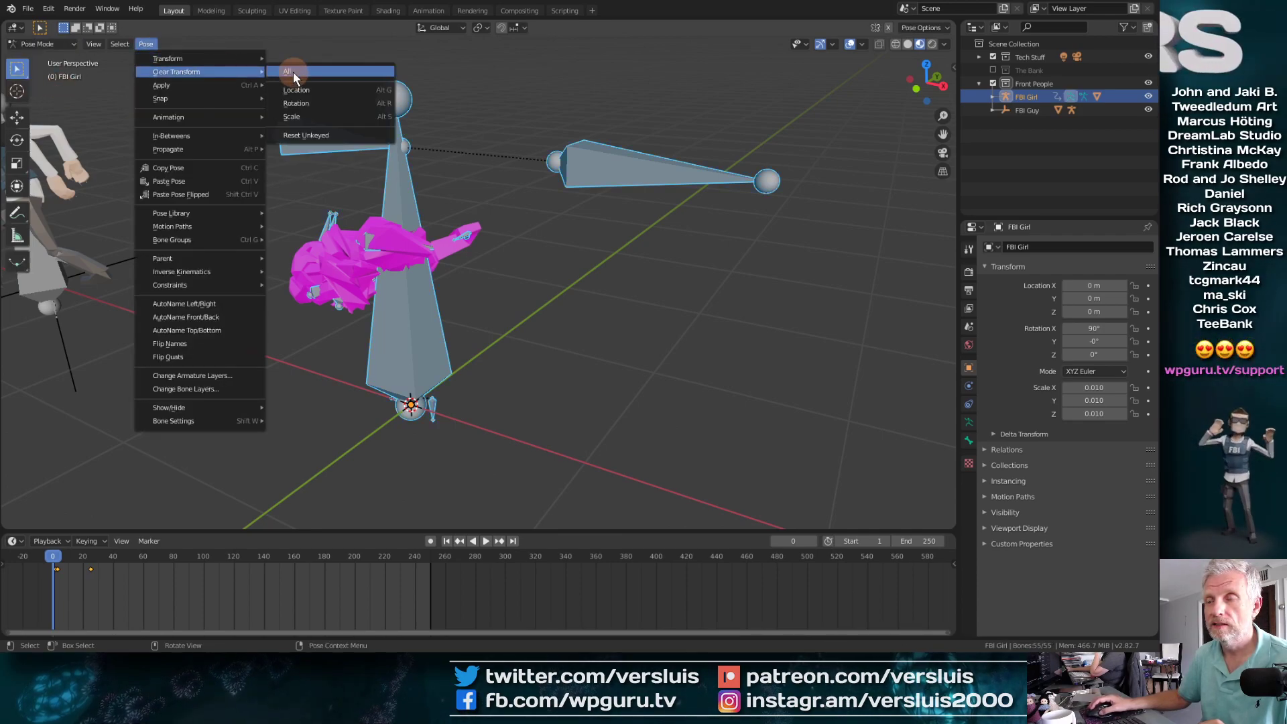
left_click(292, 71)
middle_click_drag(471, 238, 596, 269)
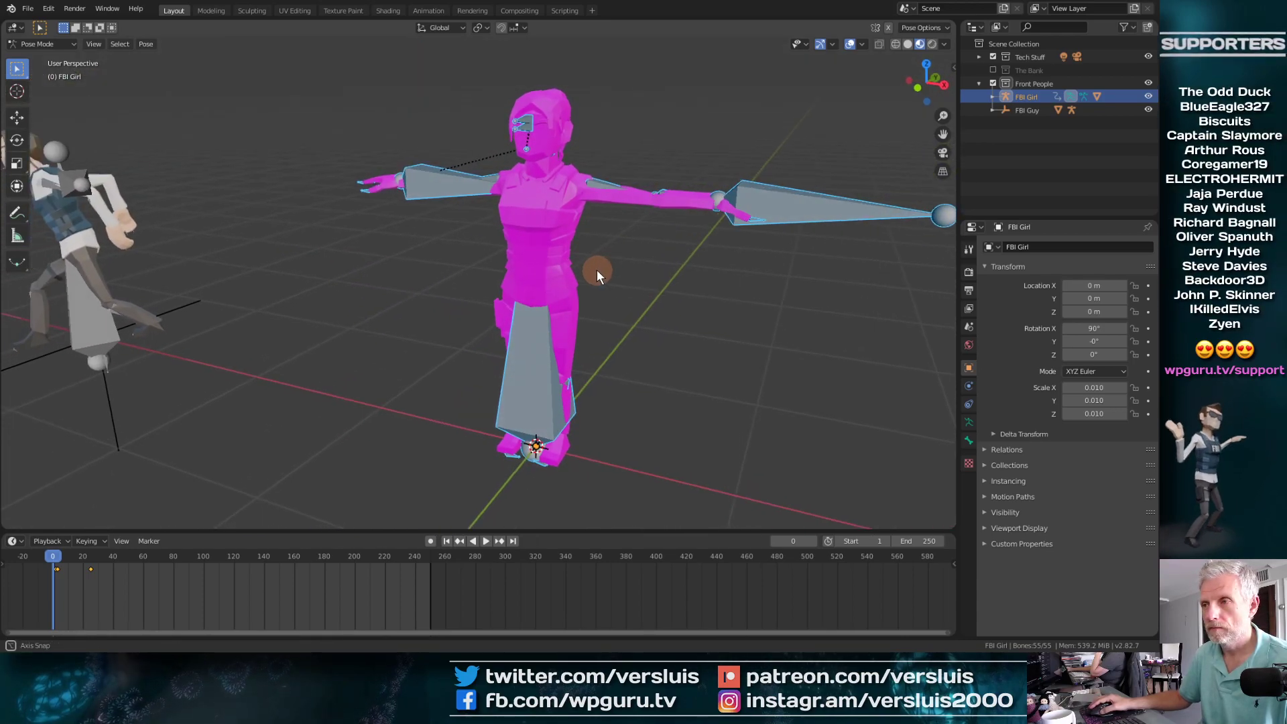
Step: Switch to the Shading workspace, return the armature to Object Mode and select the Character_Female_FBI mesh
left_click(388, 11)
left_click(578, 150)
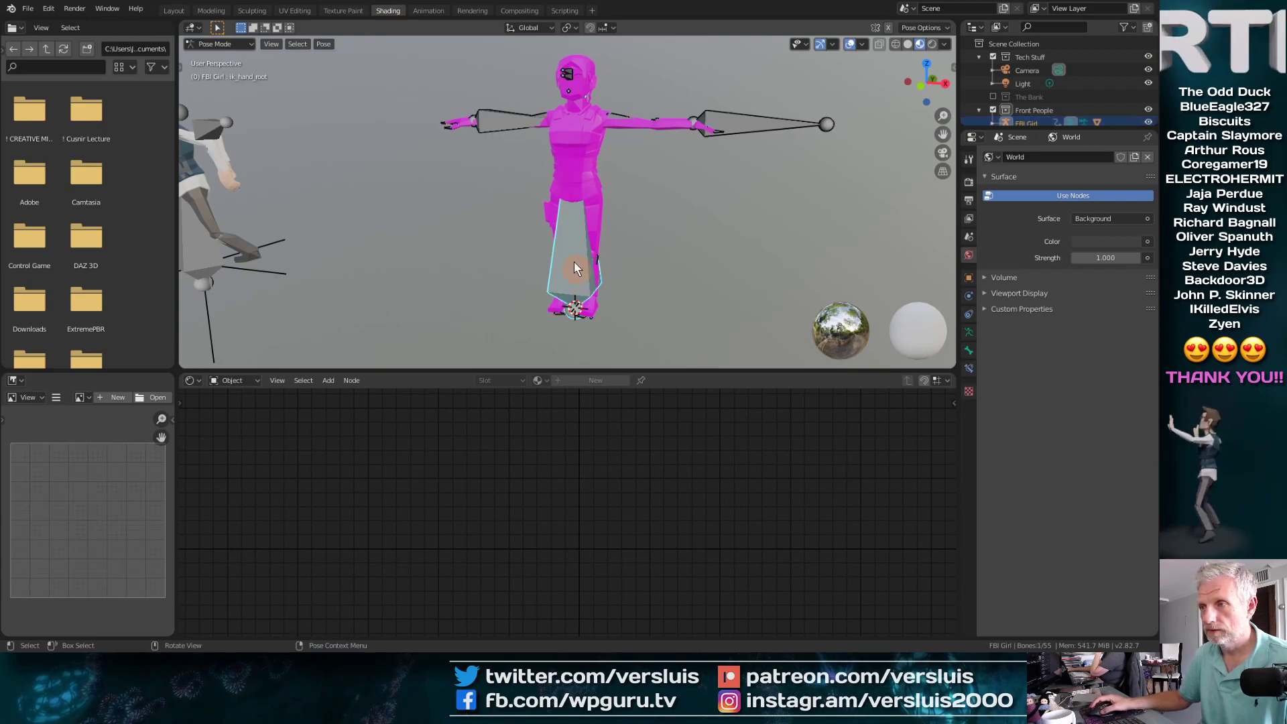
scroll(1054, 75, "down", 2)
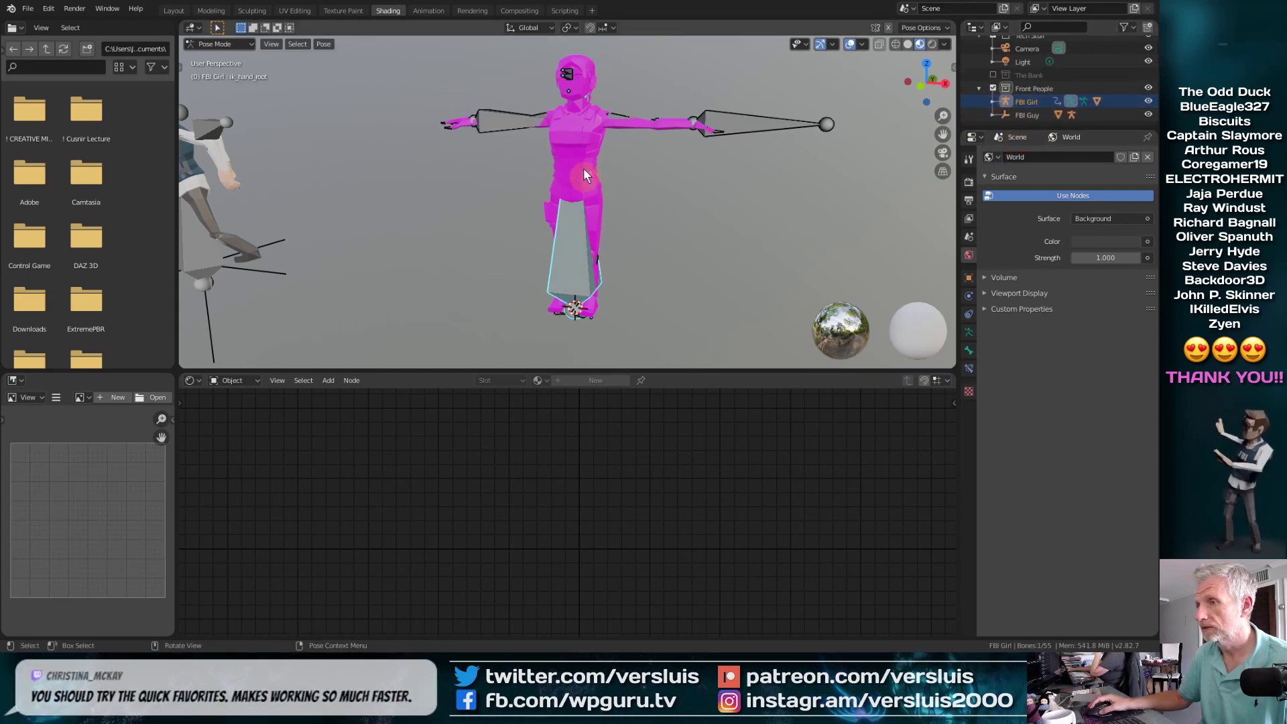
left_click(225, 44)
left_click(223, 56)
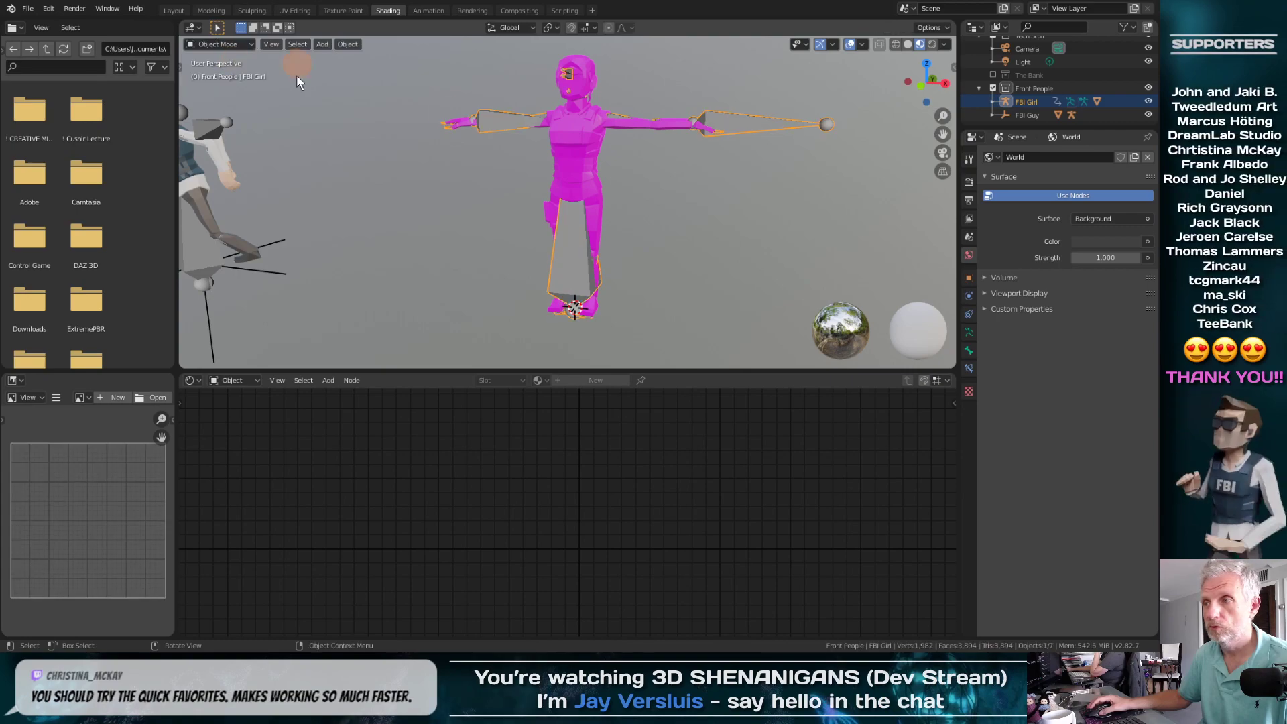
left_click(563, 141)
Step: Try PolygonHeist_Texture_01_A.png and PolygonHeist_Texture_01_A.png.001 as the image in the lambert24.002 material's image texture node, then reopen the image list
middle_click_drag(520, 467, 564, 605)
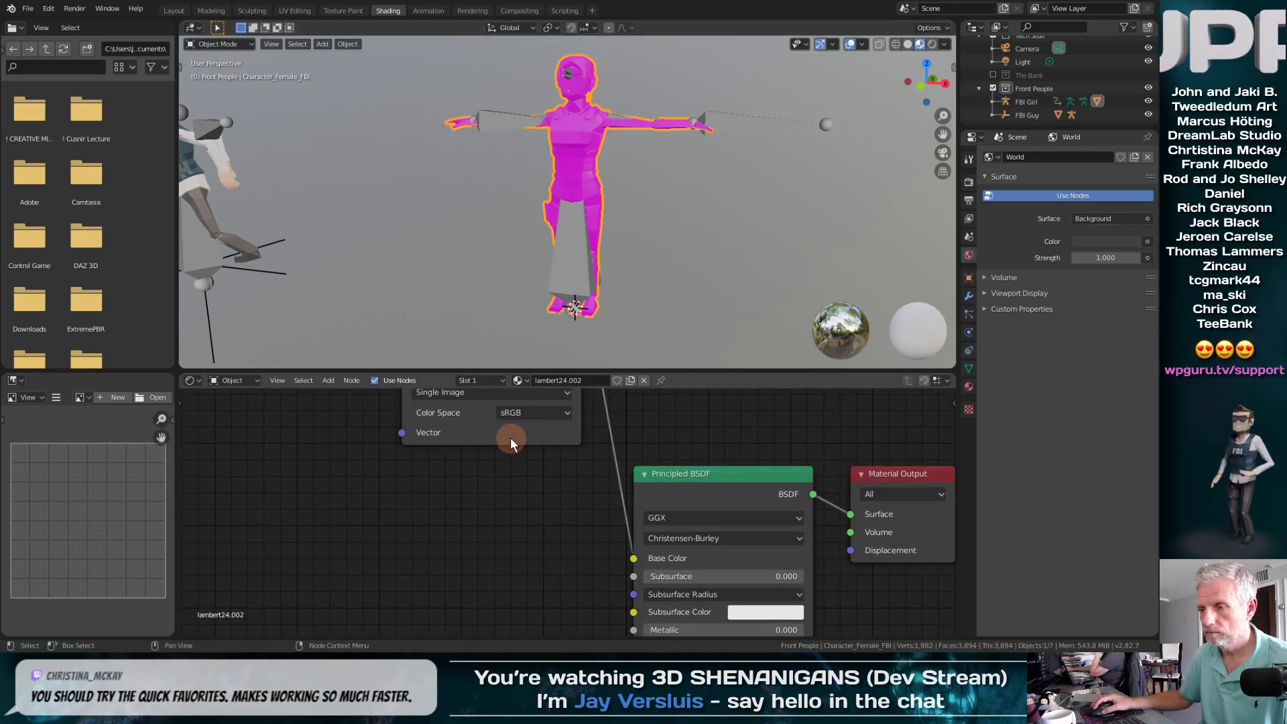
left_click_drag(511, 436, 461, 628)
middle_click_drag(546, 575, 479, 509)
left_click(325, 423)
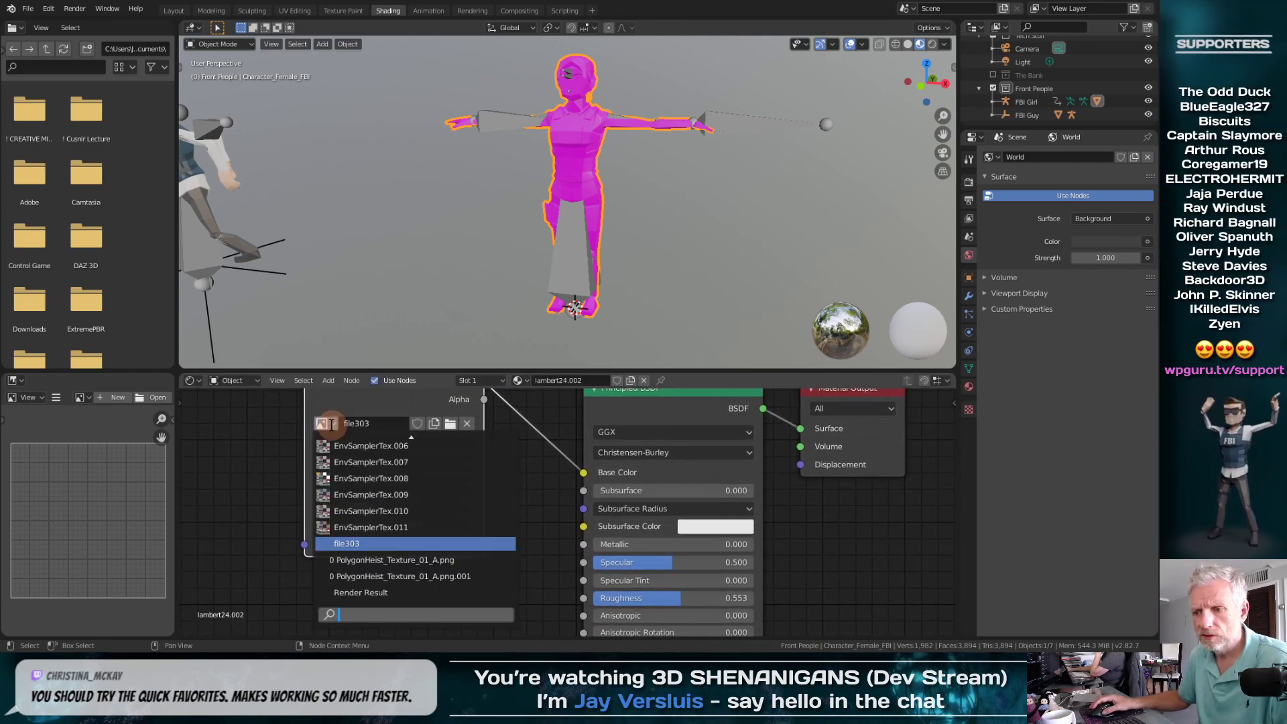
left_click(394, 564)
left_click(333, 424)
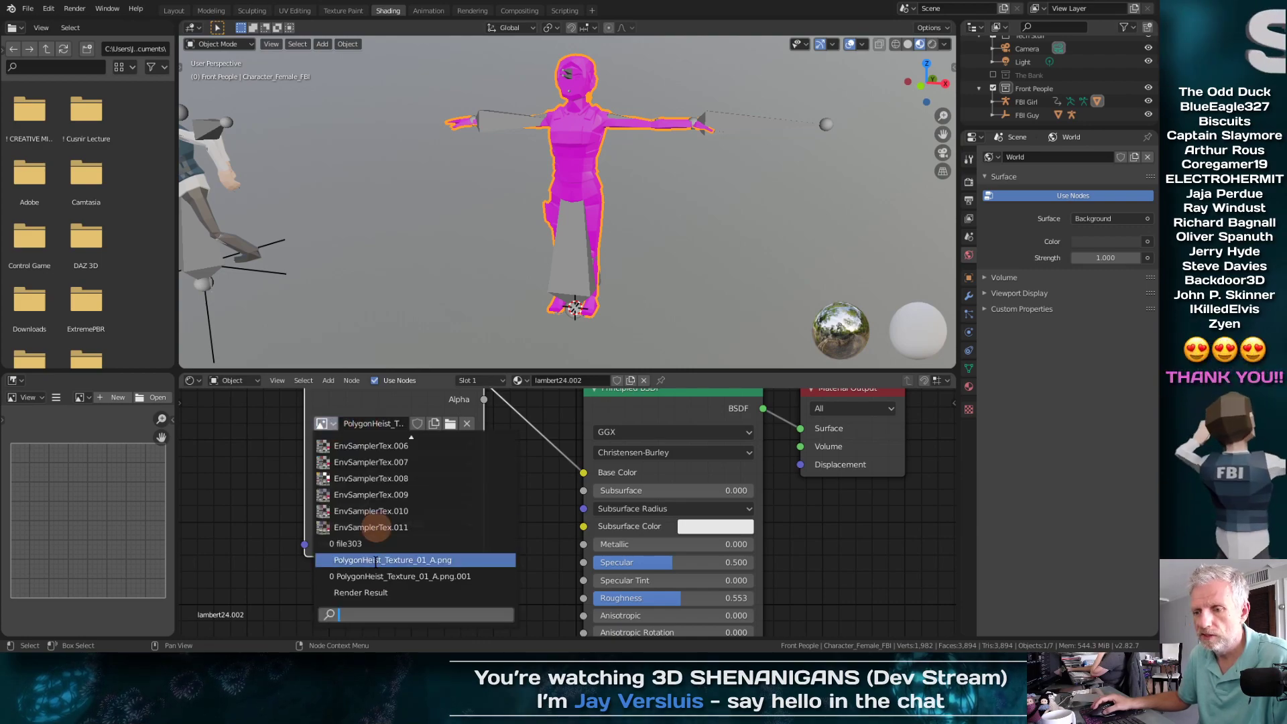
left_click(385, 581)
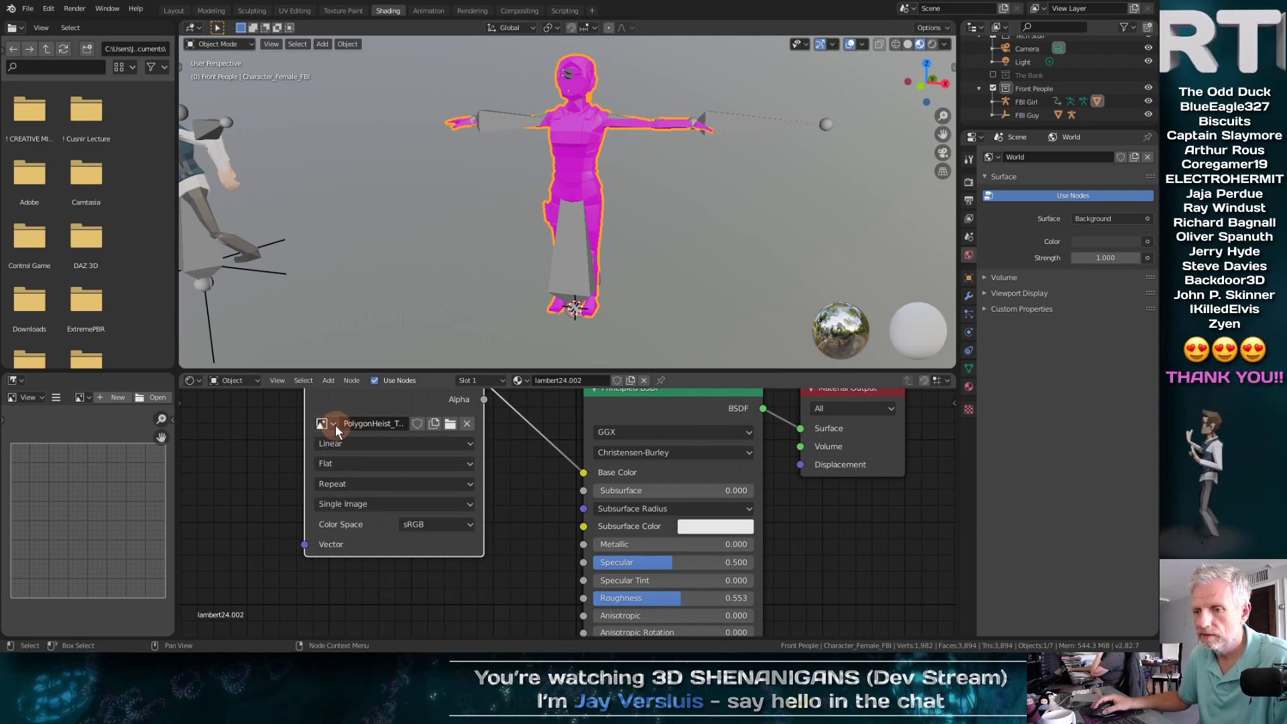
left_click(325, 423)
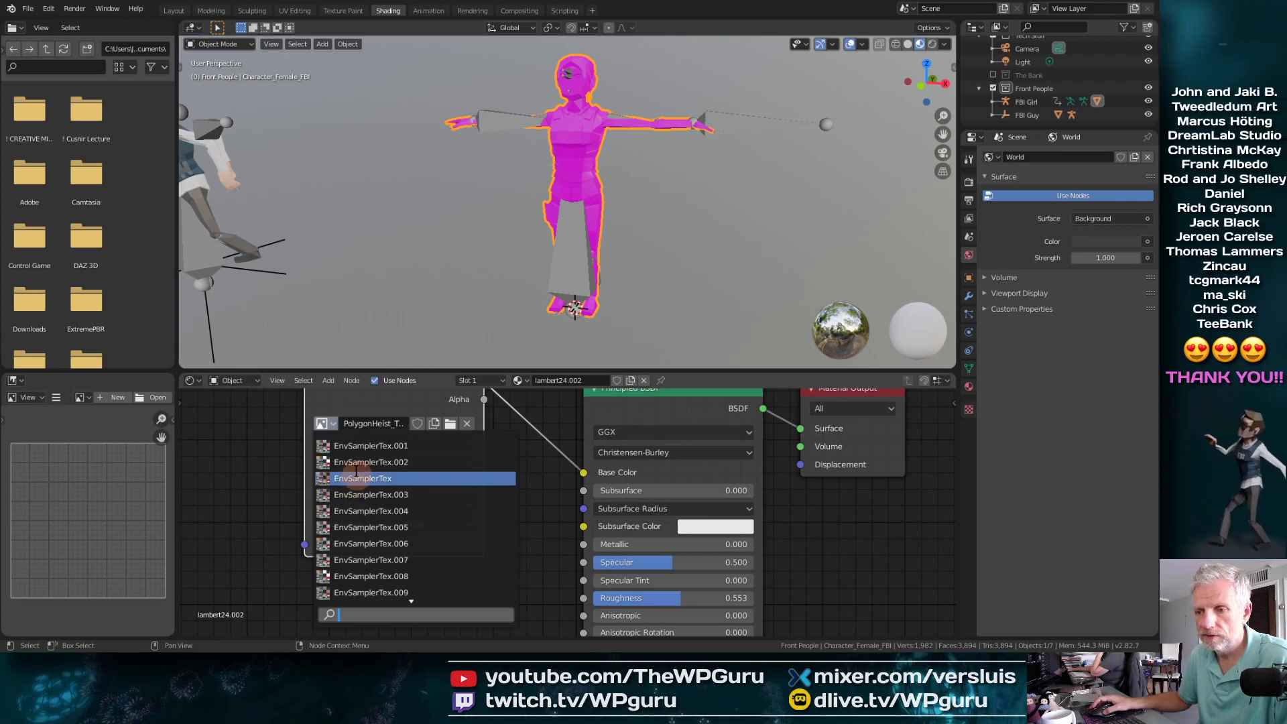
Step: Assign the EnvSamplerTex image to the female FBI character's base color texture node and move the node clear of the shader
left_click(363, 477)
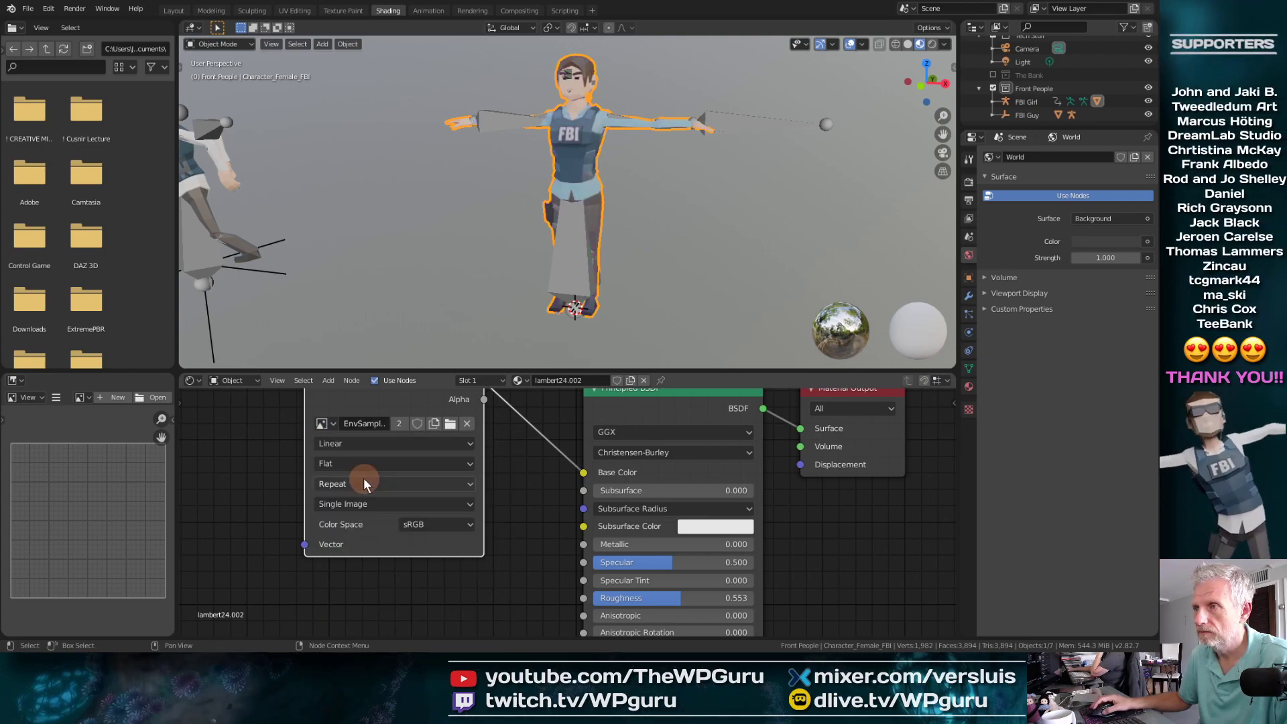
left_click_drag(400, 405, 385, 449)
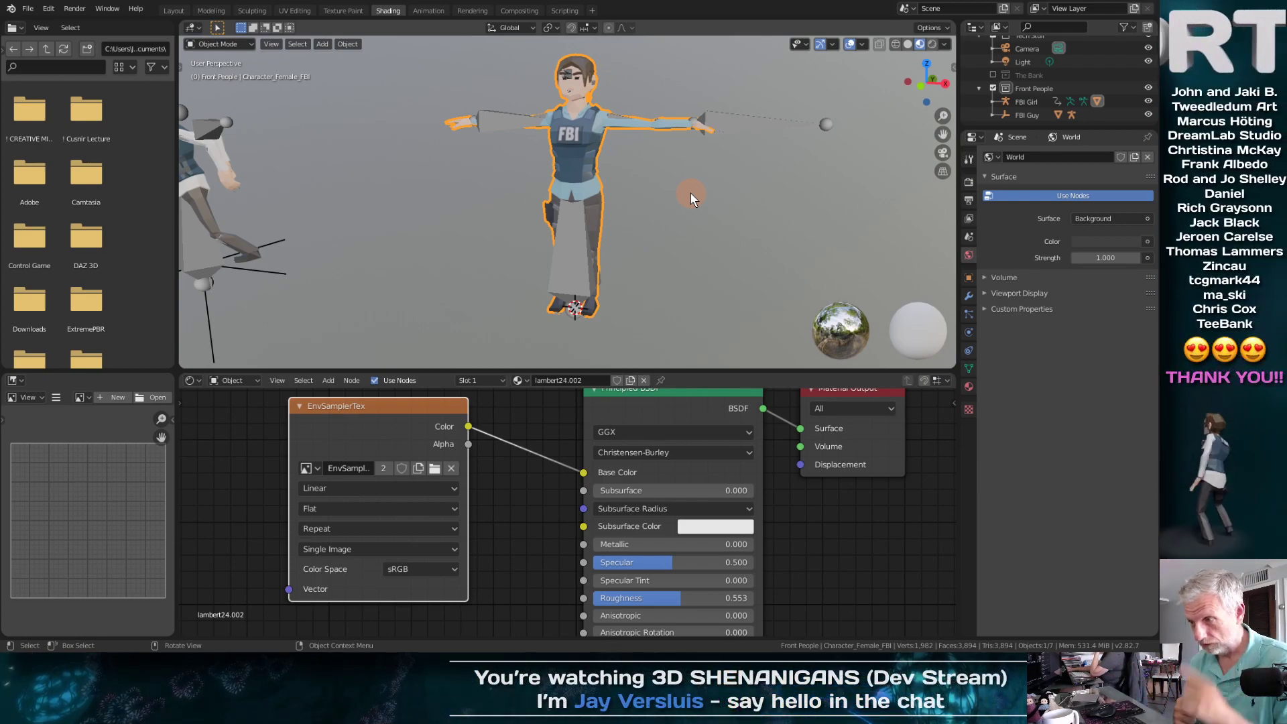
Step: Return to the Layout workspace and examine the textured female FBI character beside the male agent from several angles
left_click(174, 11)
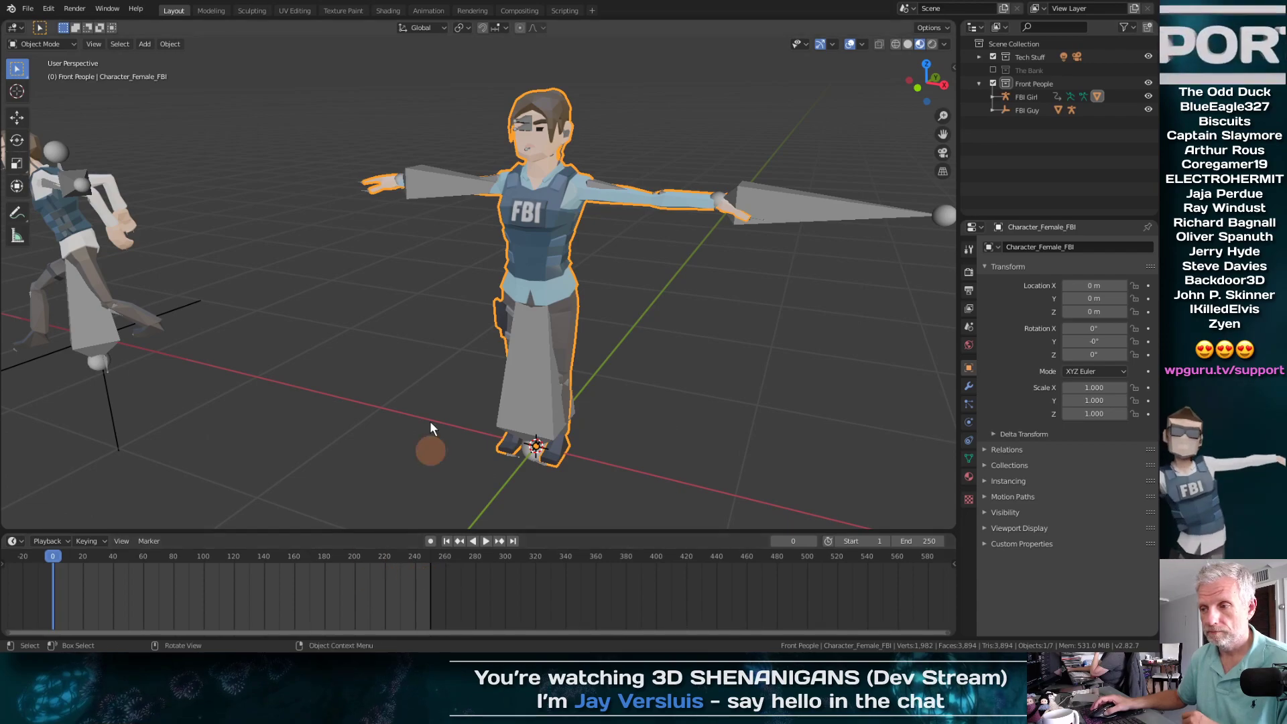
middle_click_drag(446, 385, 424, 366)
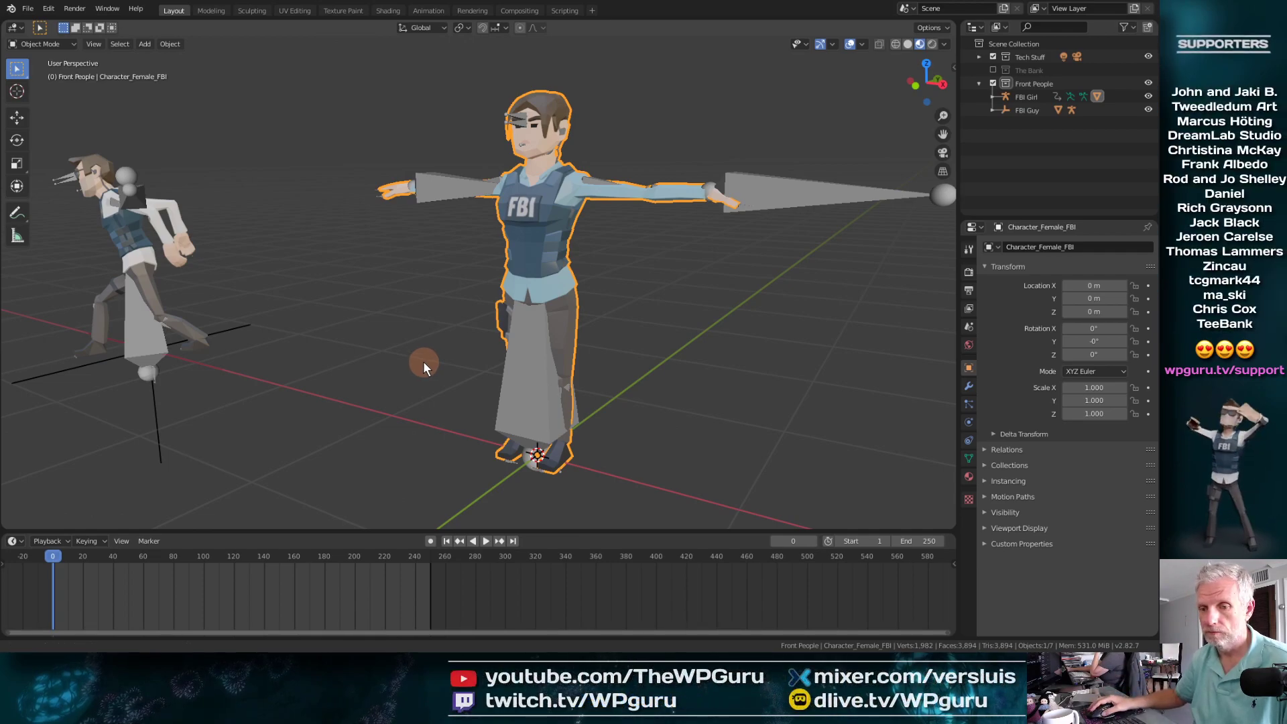
middle_click_drag(423, 361, 411, 357)
scroll(410, 356, "down", 4)
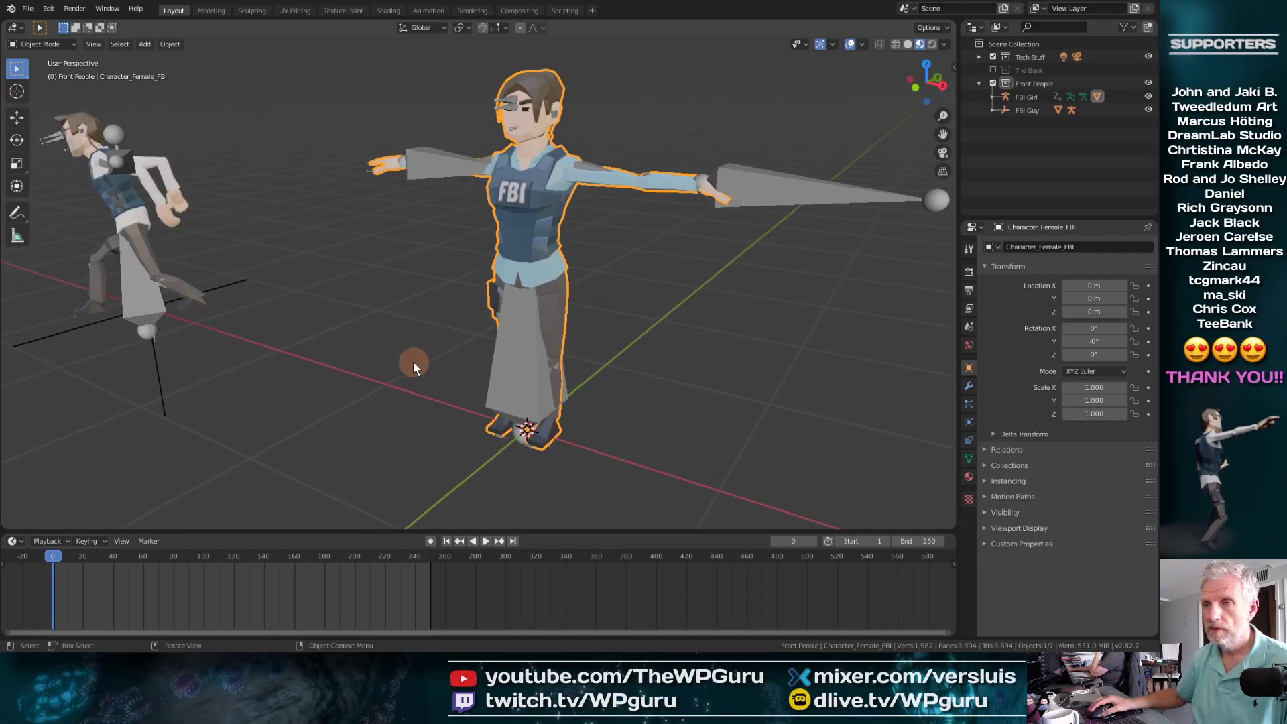
scroll(413, 358, "up", 3)
middle_click_drag(413, 358, 424, 331)
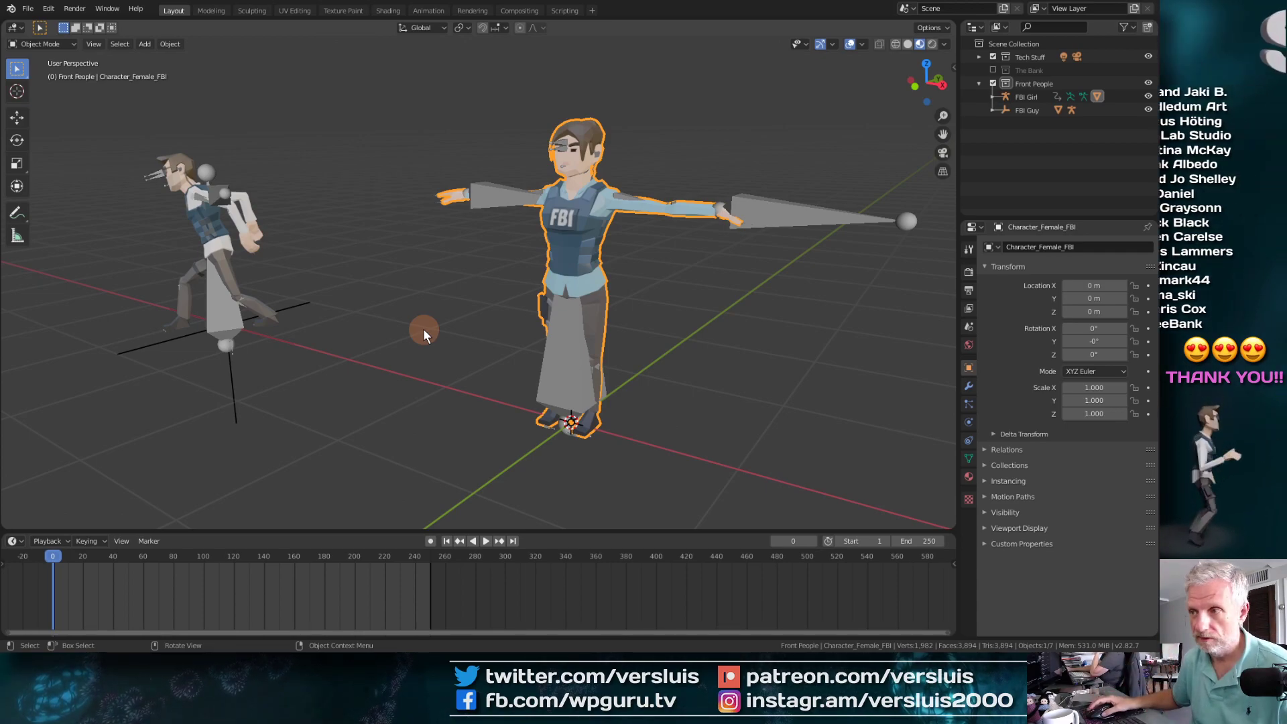
middle_click_drag(423, 329, 371, 291)
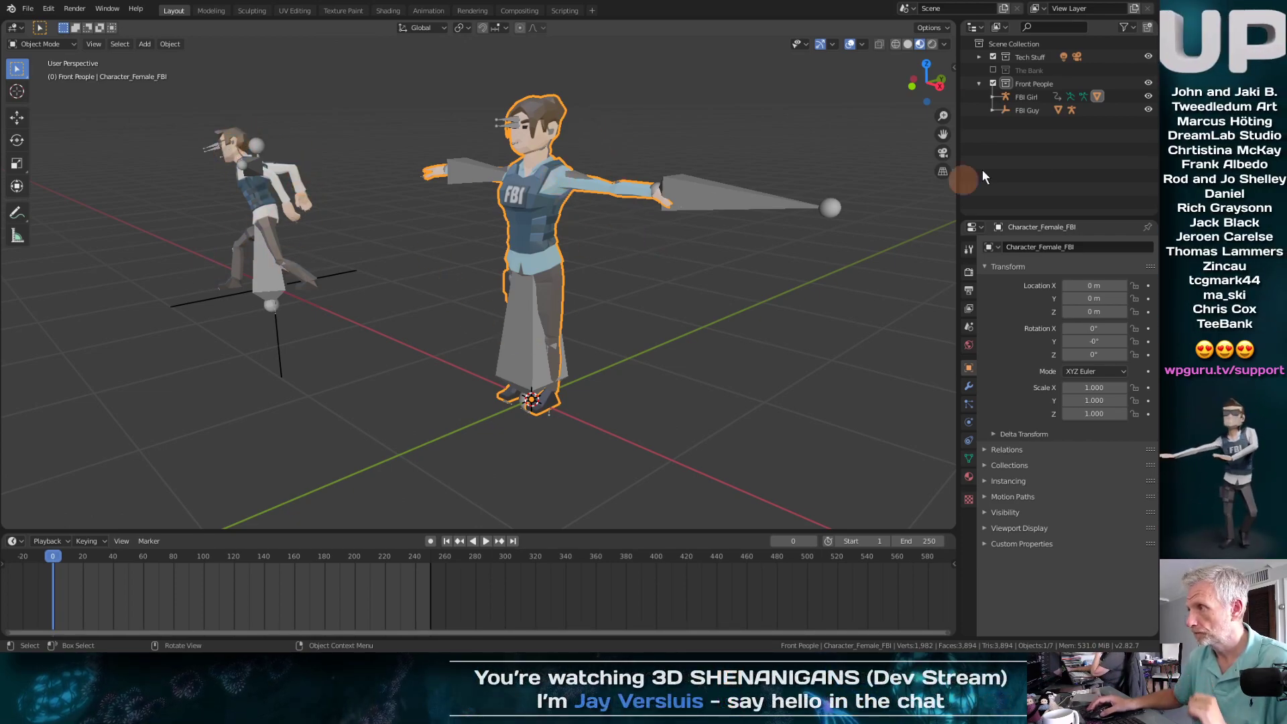
Step: Select the FBI Girl armature in the Front People collection and save the file
left_click(1026, 110)
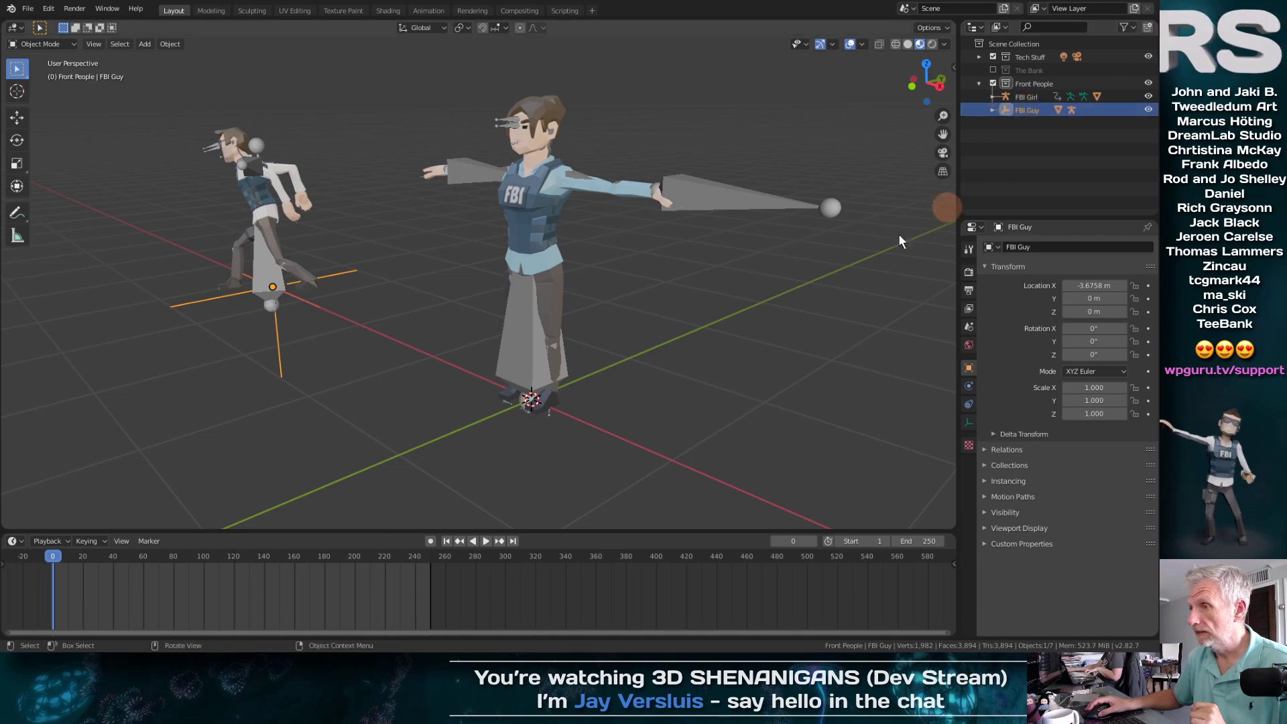
left_click(1021, 94)
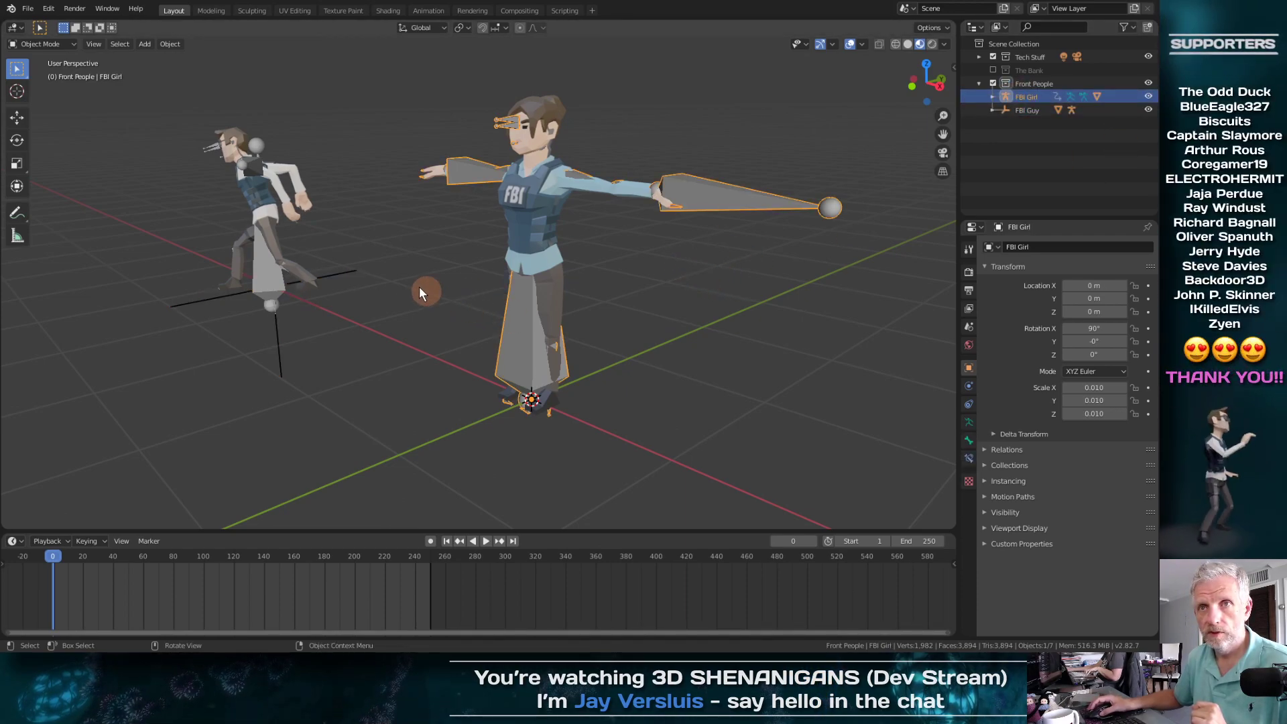
left_click(27, 8)
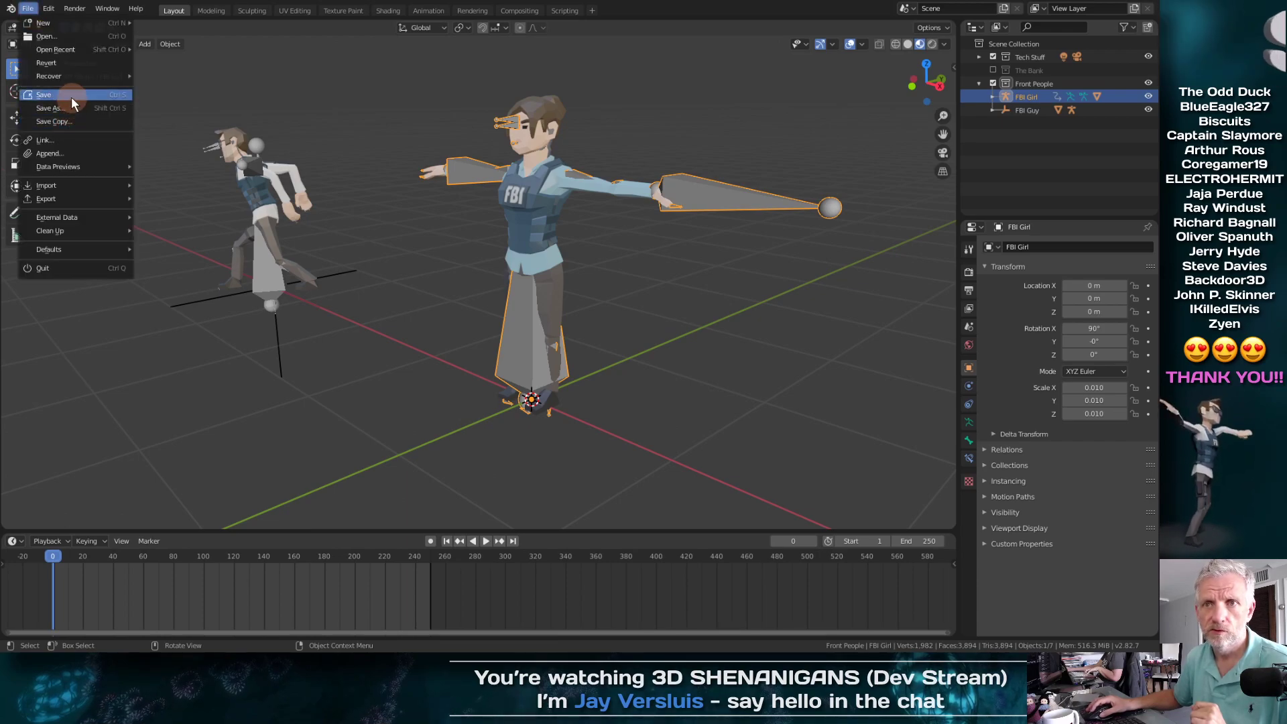
left_click(71, 97)
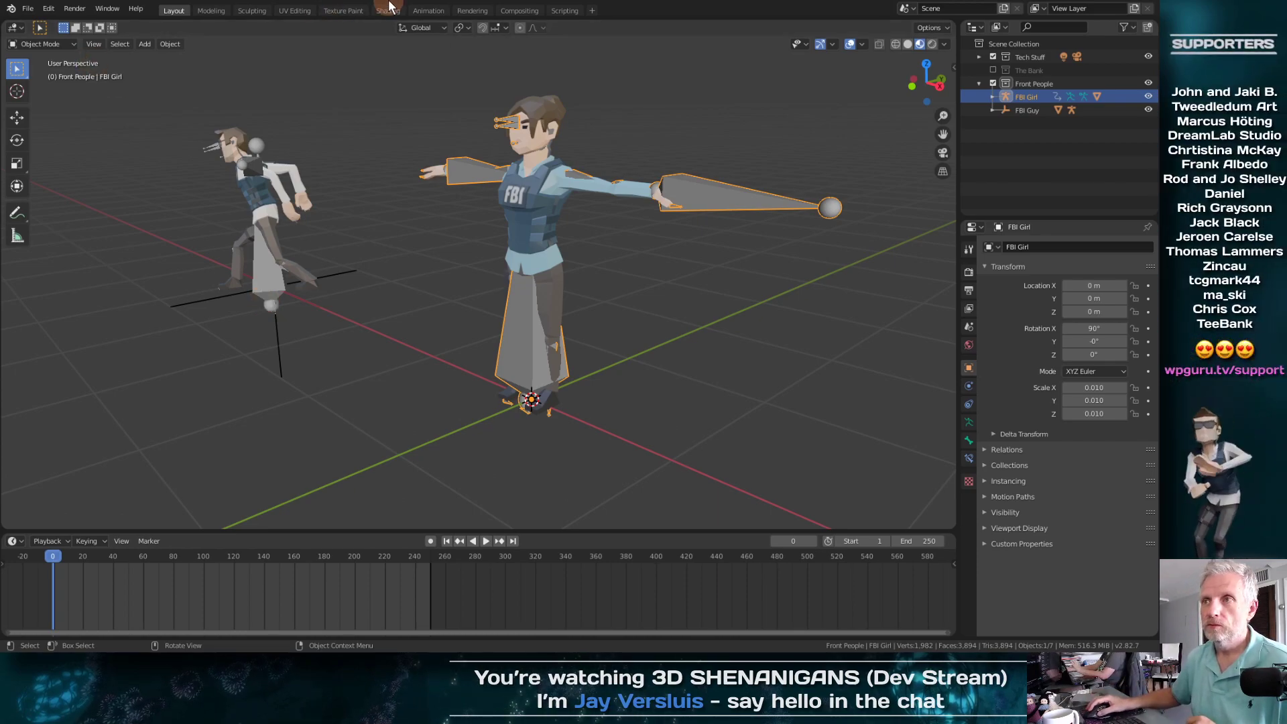
Step: In the Animation workspace, switch the Nonlinear Animation area to the Action Editor and assign the Twerk action to FBI Girl
left_click(415, 11)
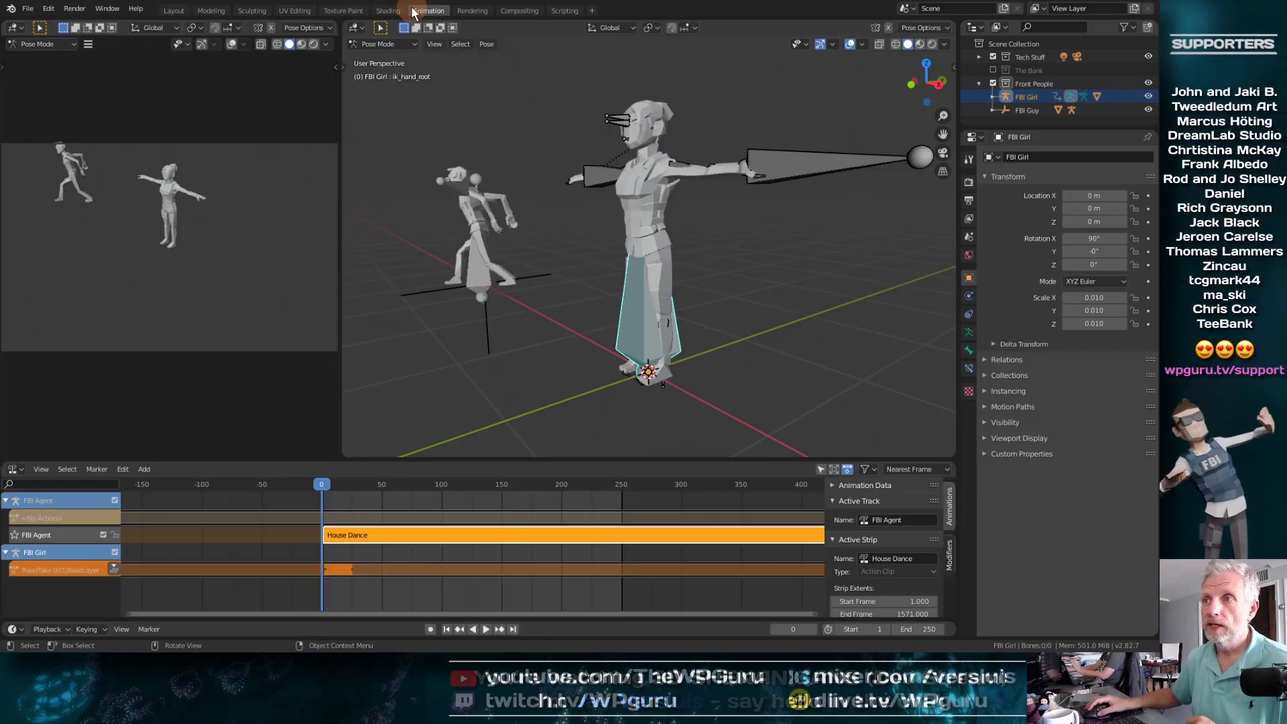
left_click(19, 470)
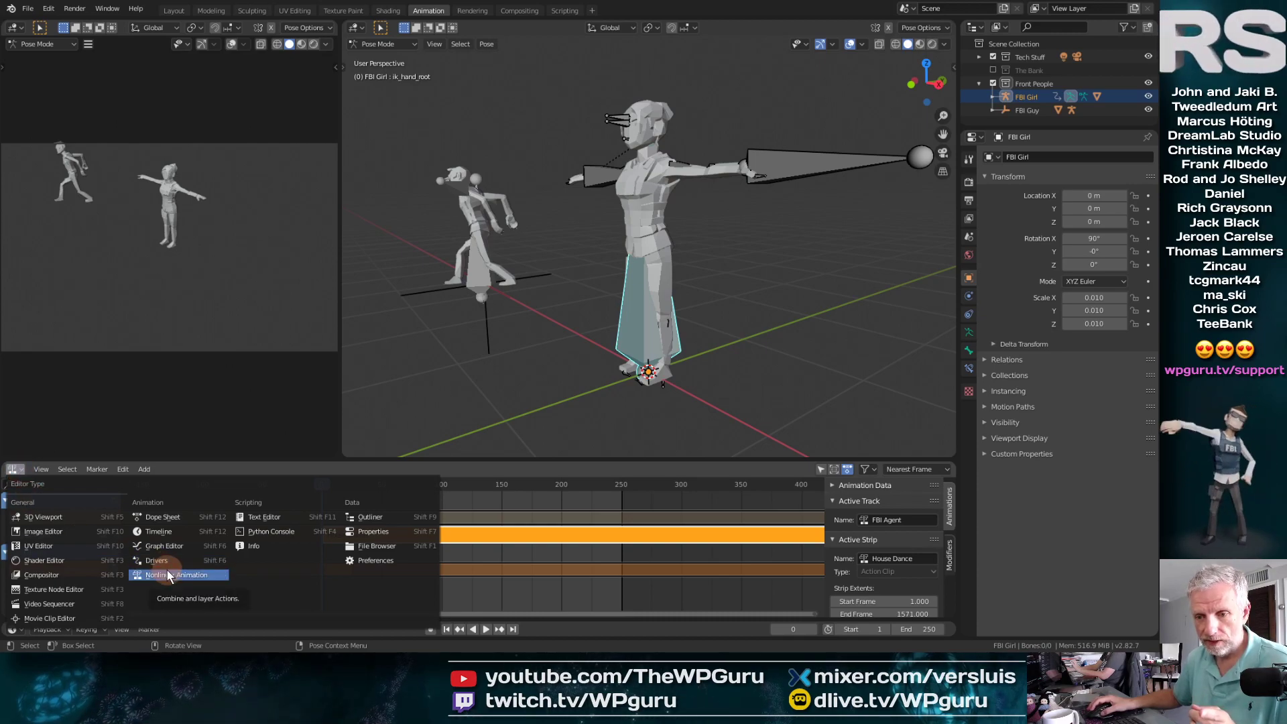
left_click(164, 516)
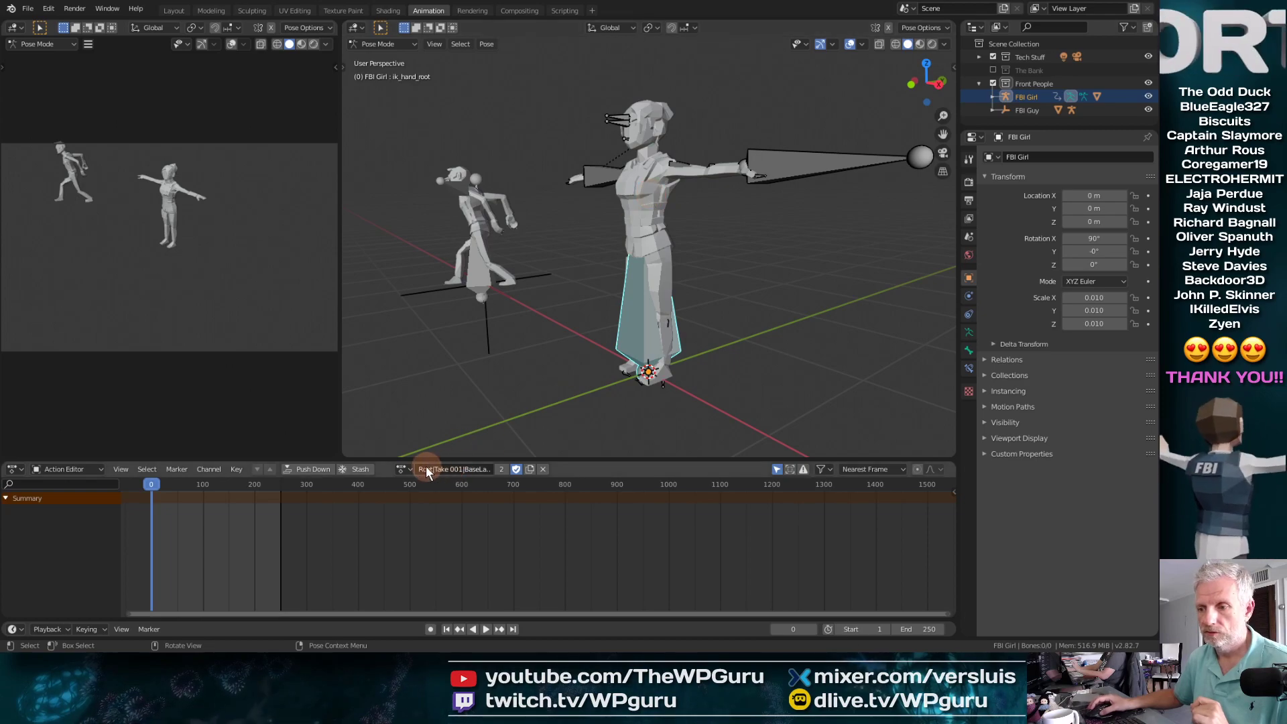
left_click(404, 469)
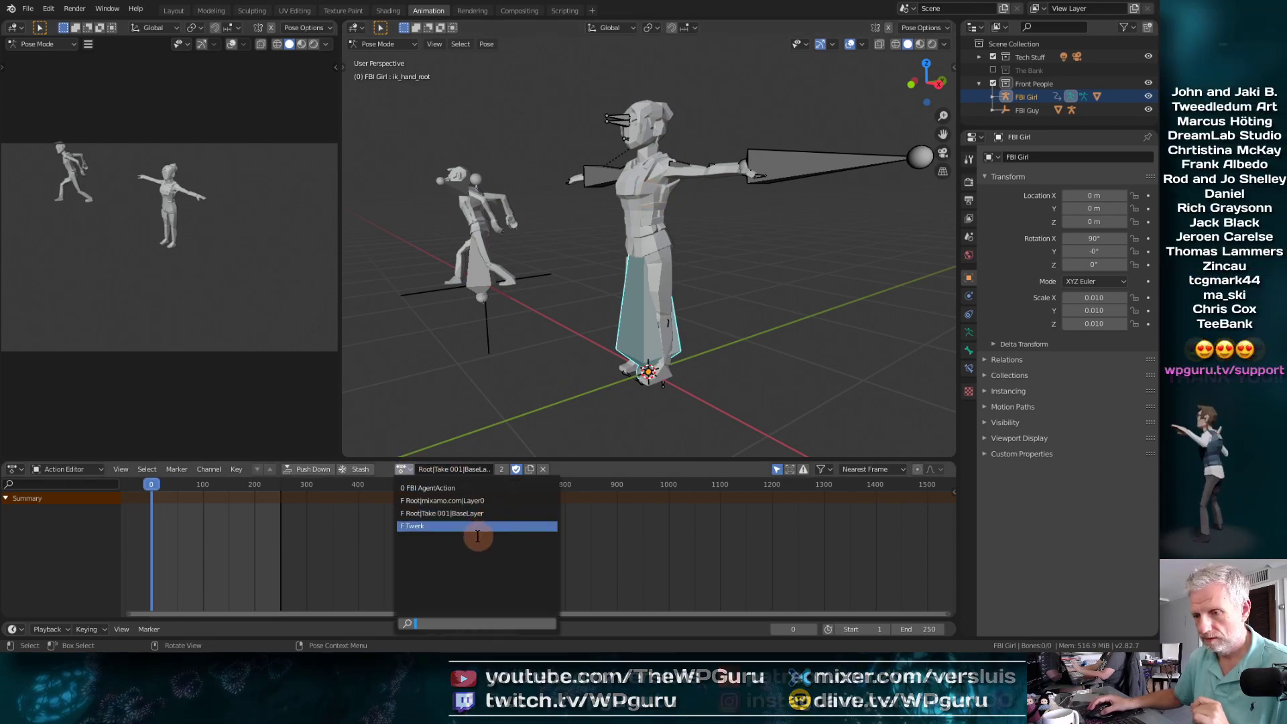
left_click(441, 526)
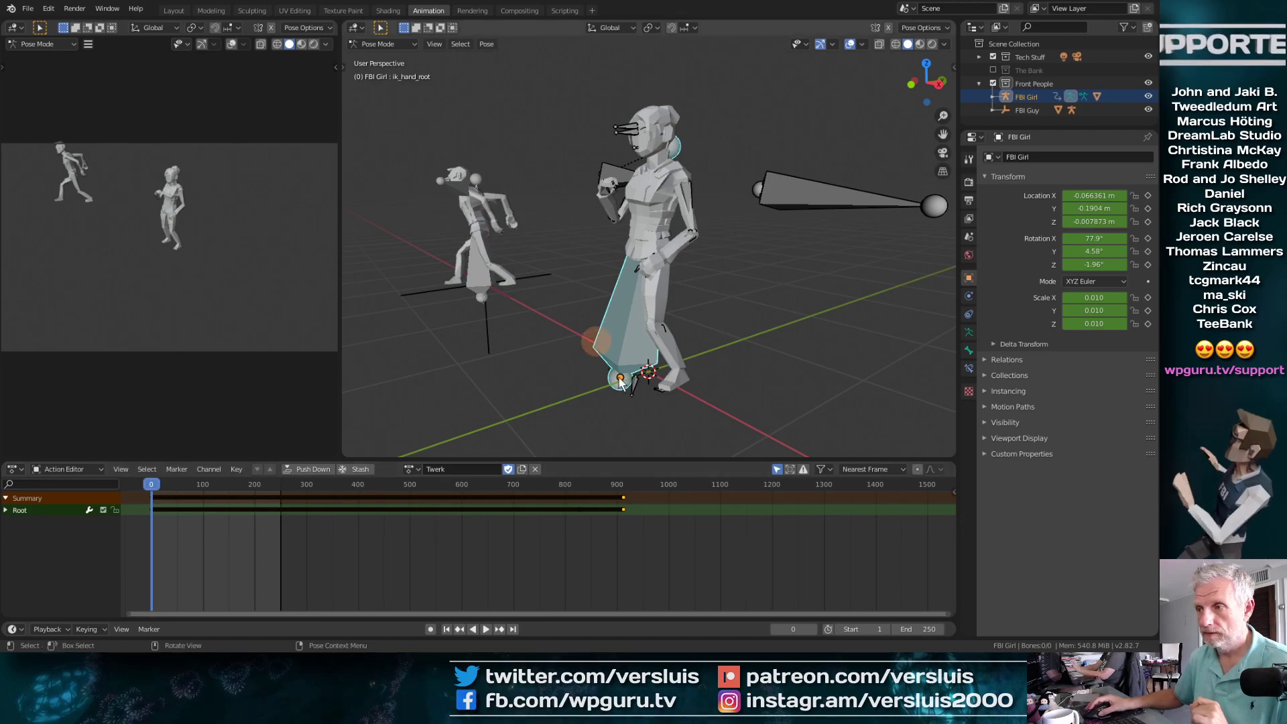
Step: Scrub and play the animation to check the Twerk action on the FBI Girl
left_click_drag(158, 492, 126, 501)
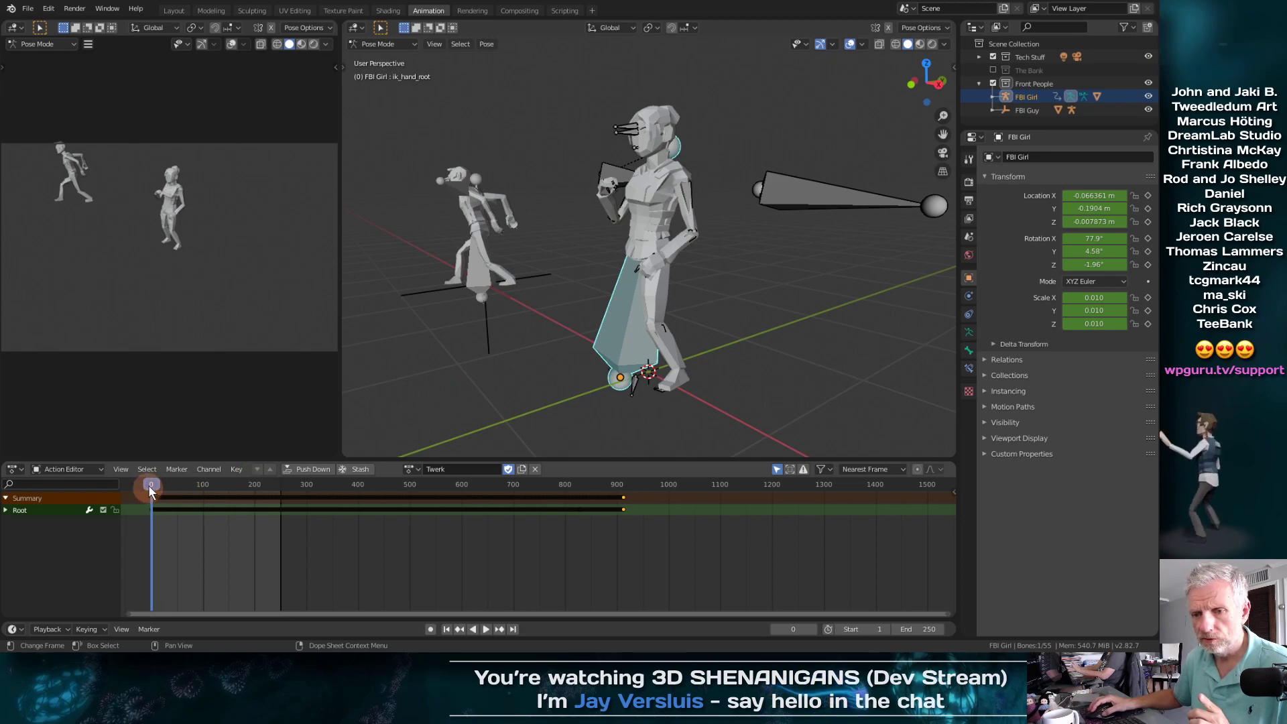
left_click_drag(151, 484, 278, 480)
key("space")
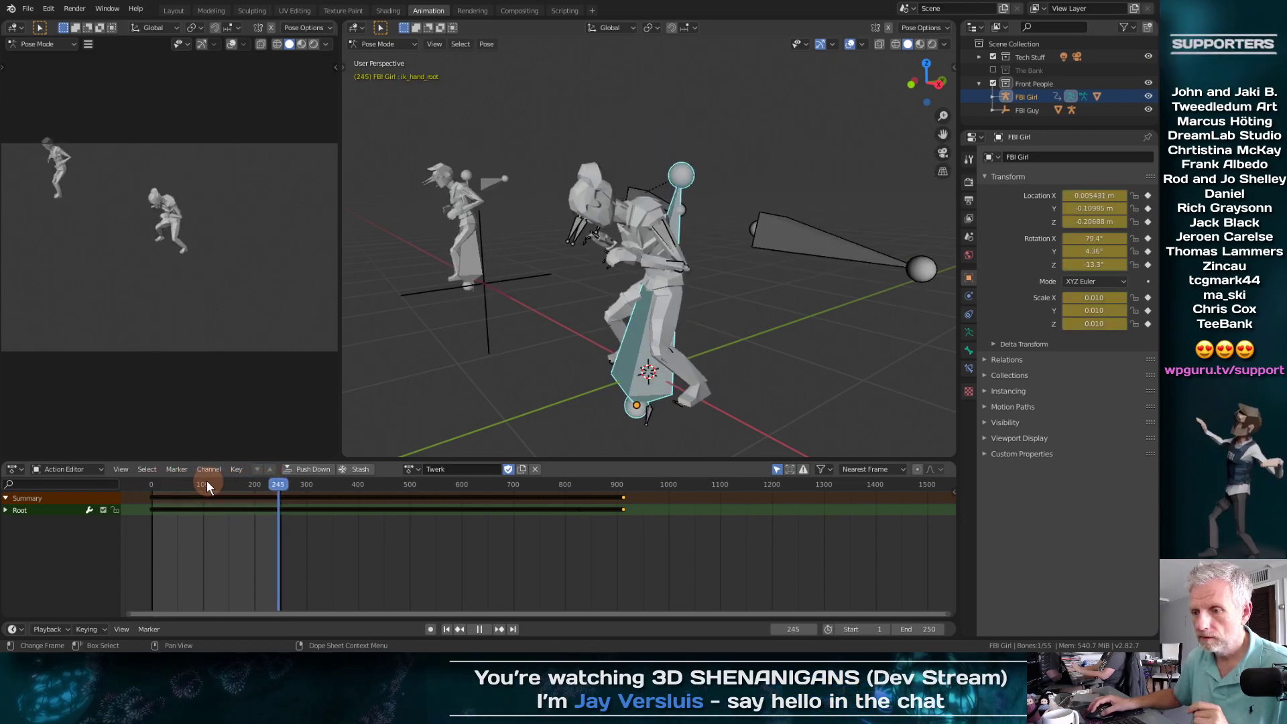
Step: Review the available actions and the FBX dance files in the Bank Heist Animation project's Animations folder without importing any
left_click(410, 469)
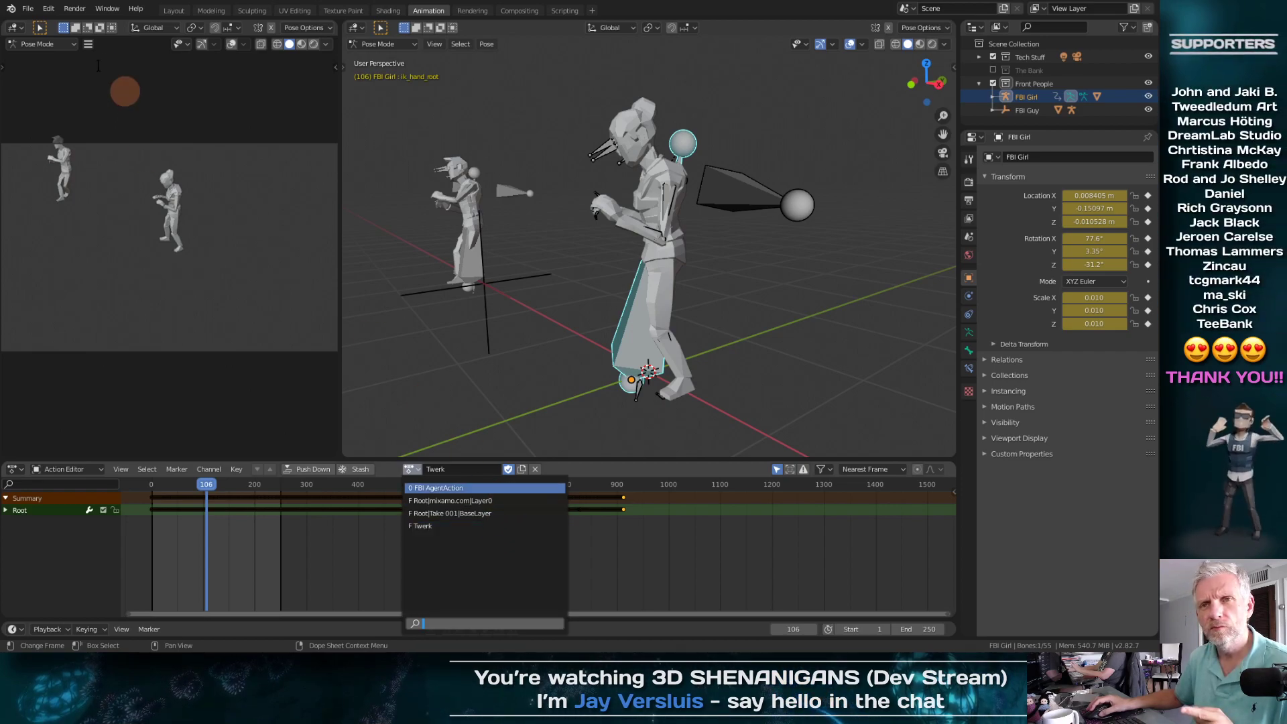
left_click(28, 8)
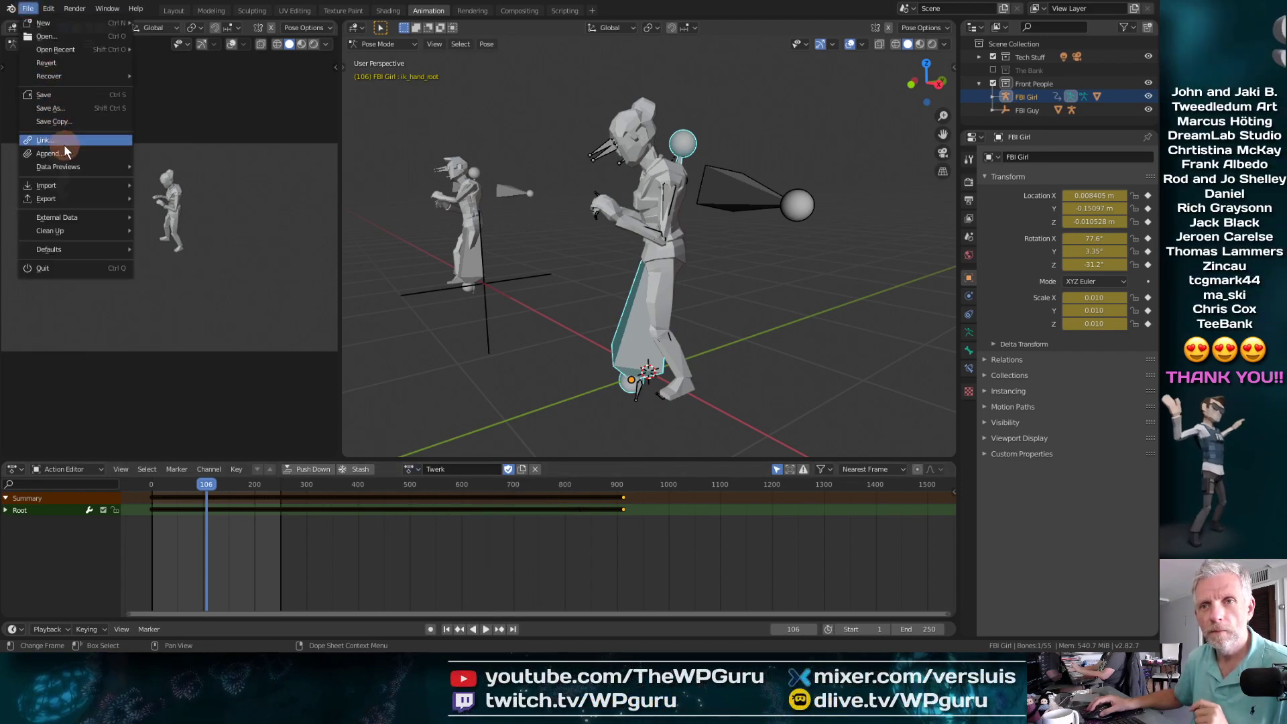
mouse_move(79, 173)
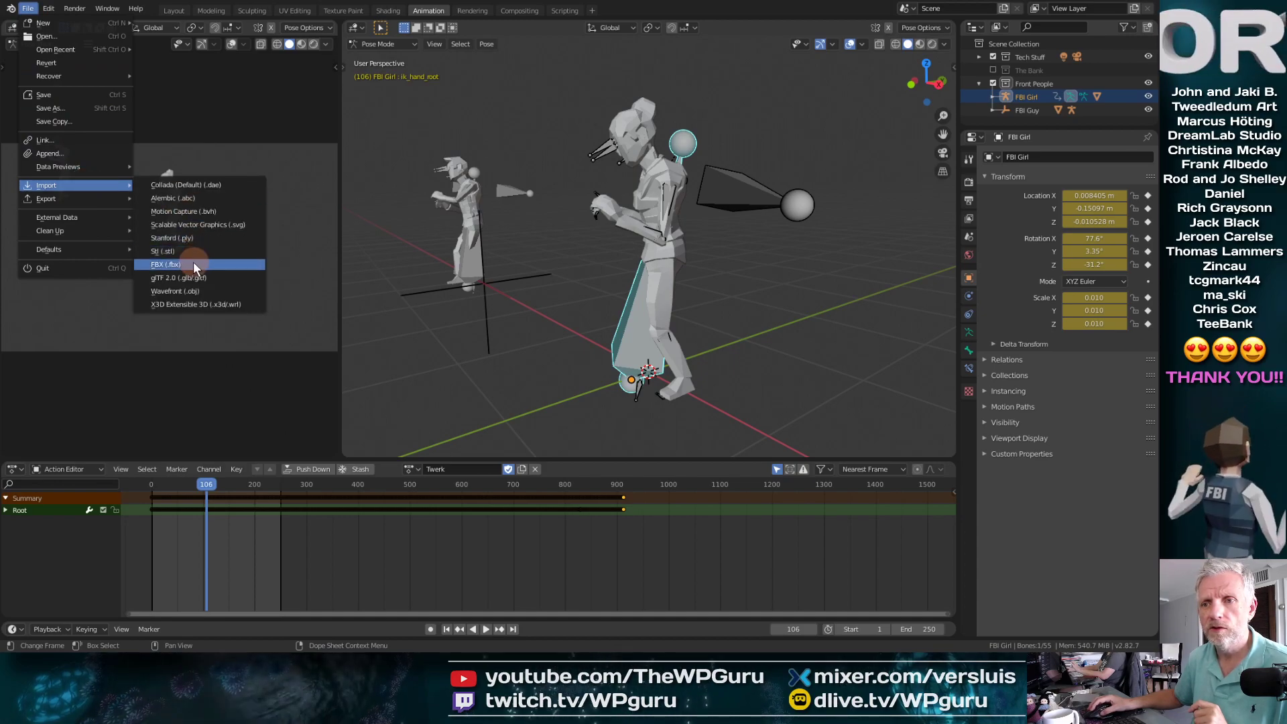
left_click(192, 262)
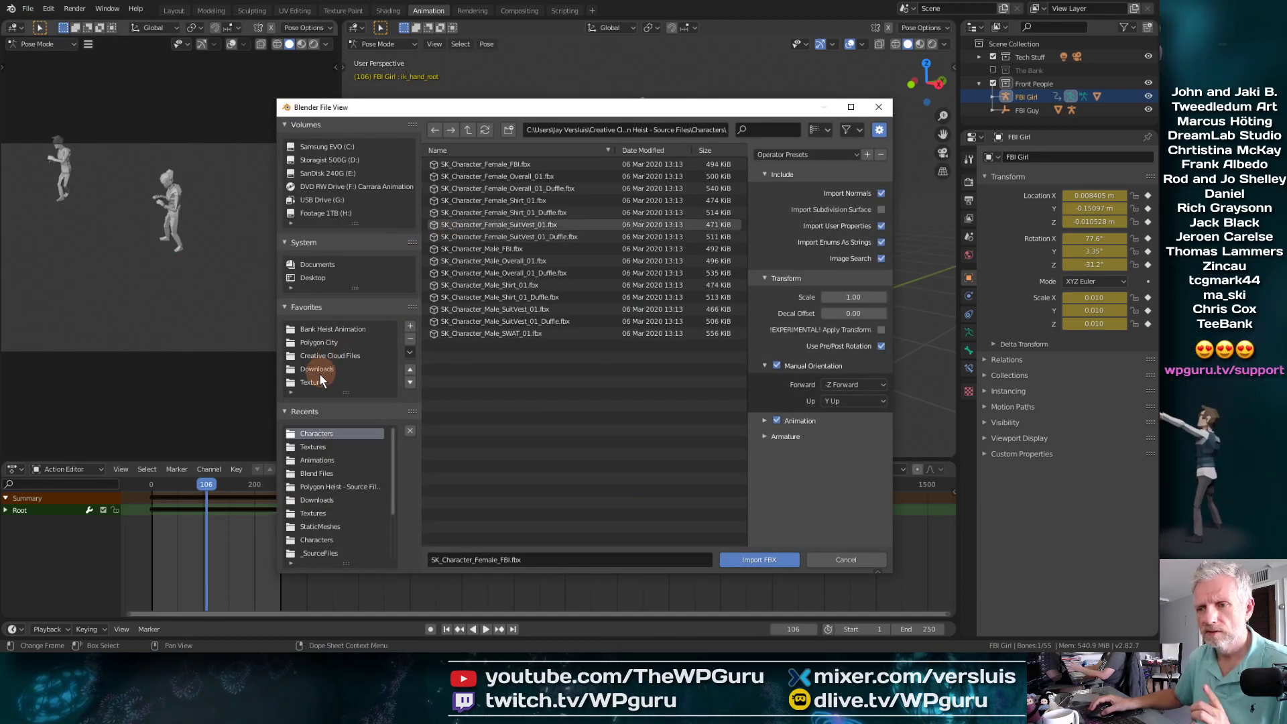
left_click(343, 329)
double_click(481, 163)
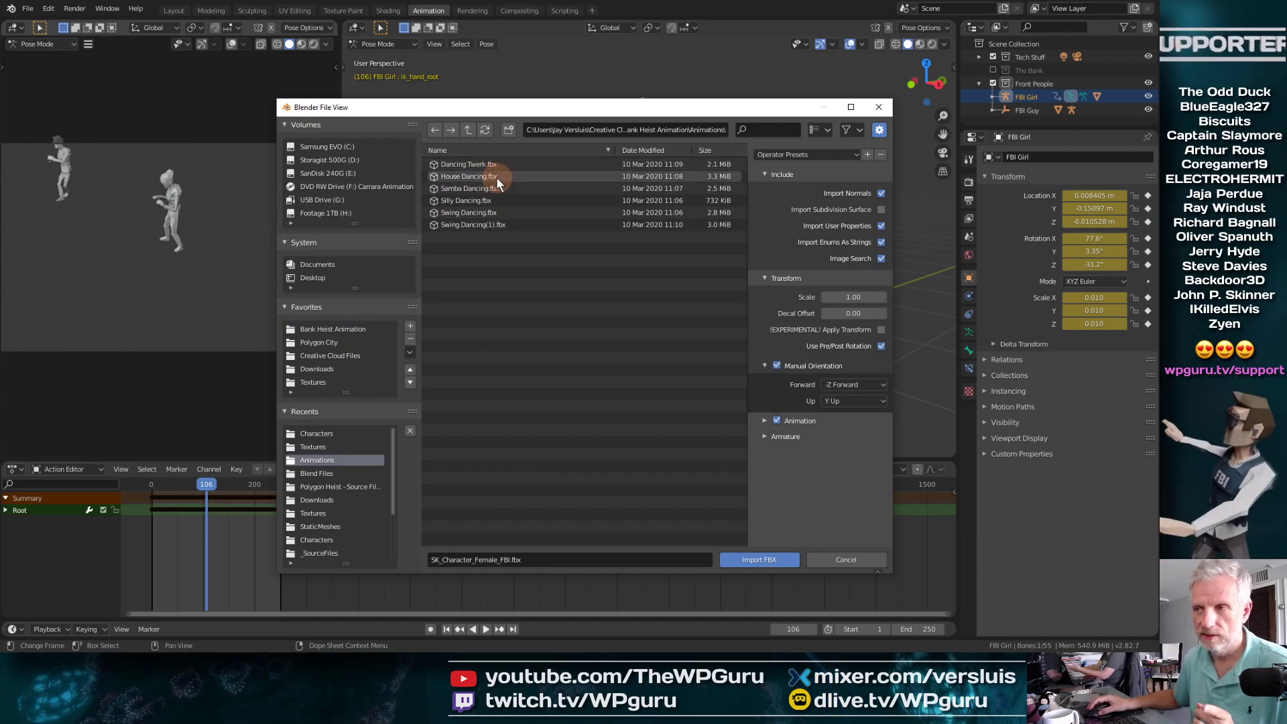
left_click(843, 559)
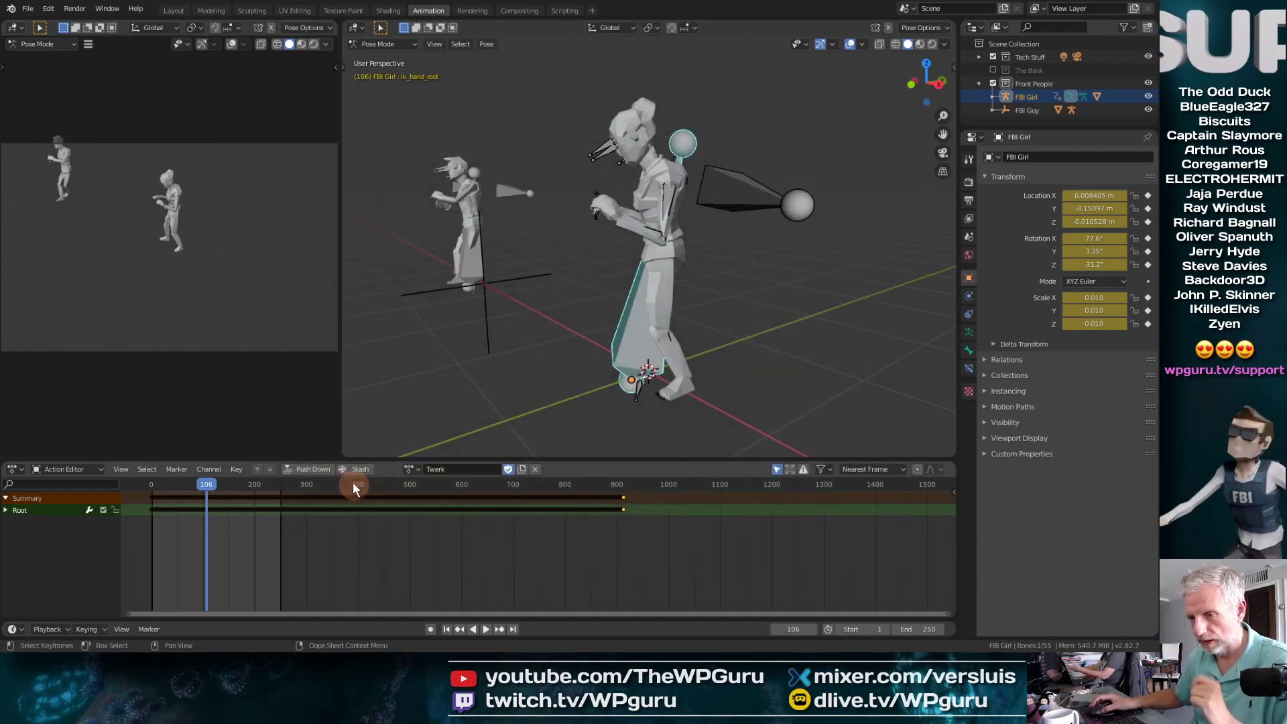
Step: Rewind to frame 0, push the Twerk action down to an NLA track, and show it in the Nonlinear Animation editor
left_click_drag(216, 475, 127, 477)
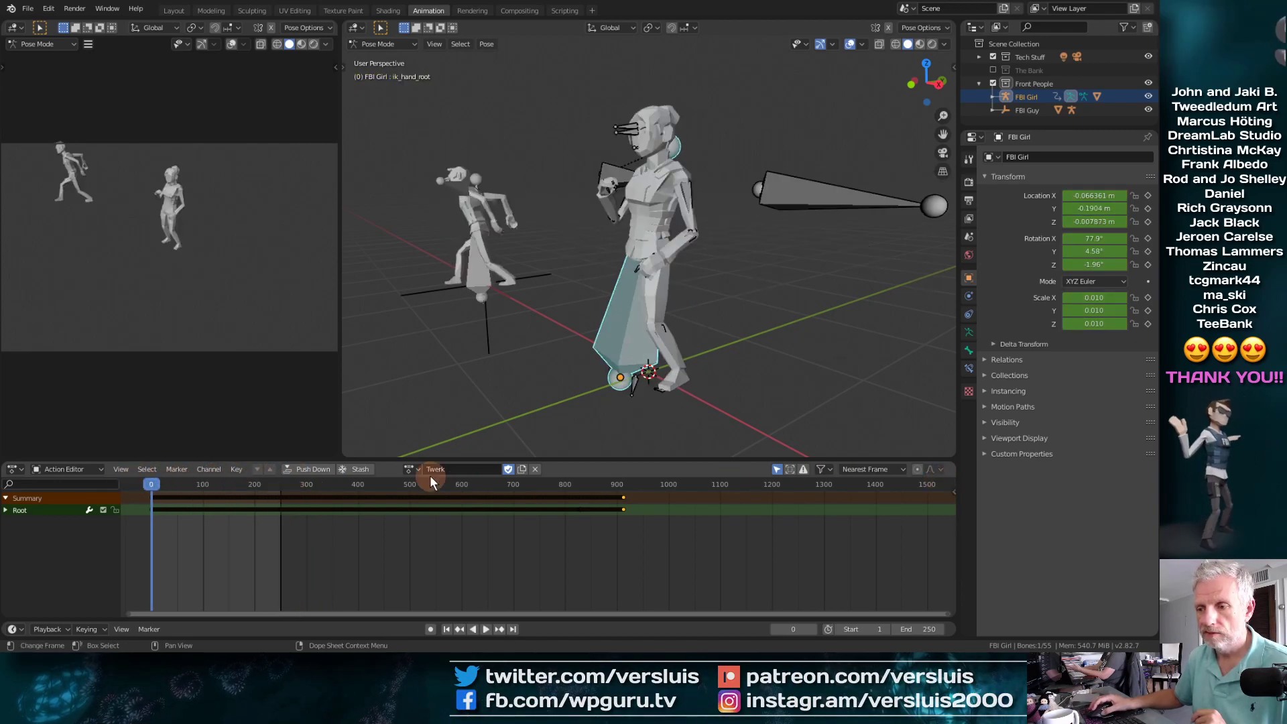
left_click(313, 469)
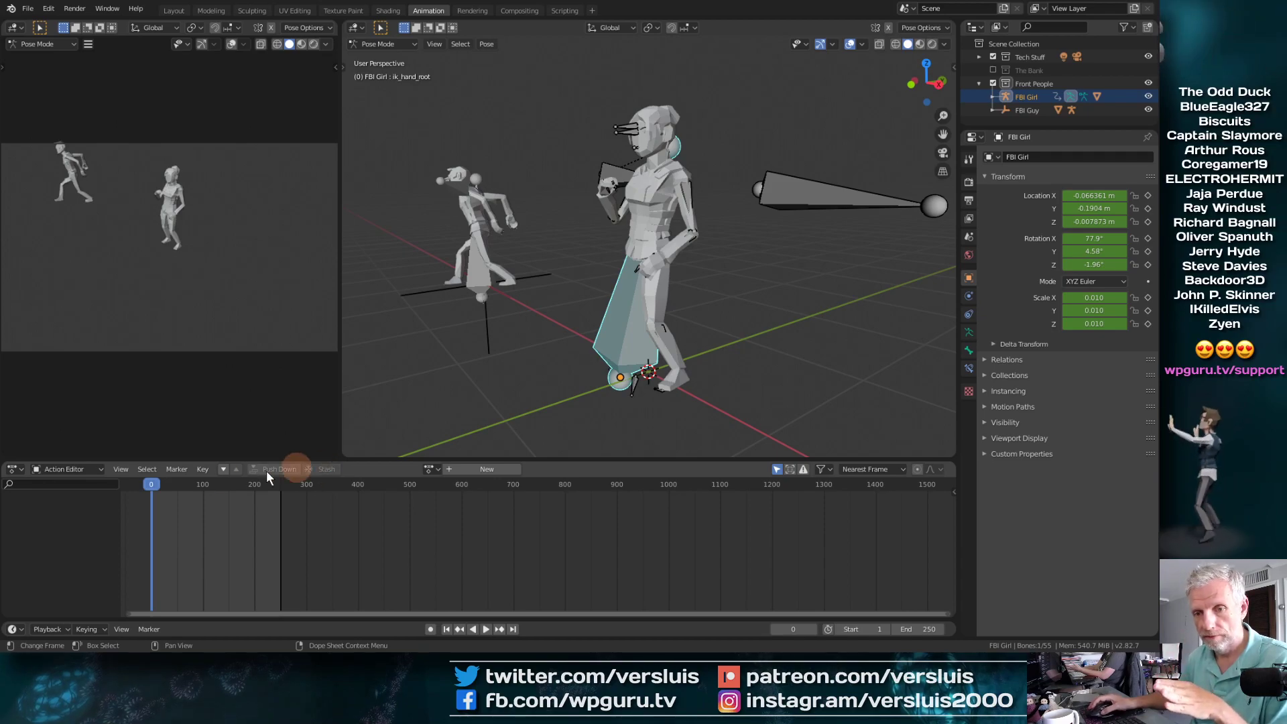
left_click(19, 471)
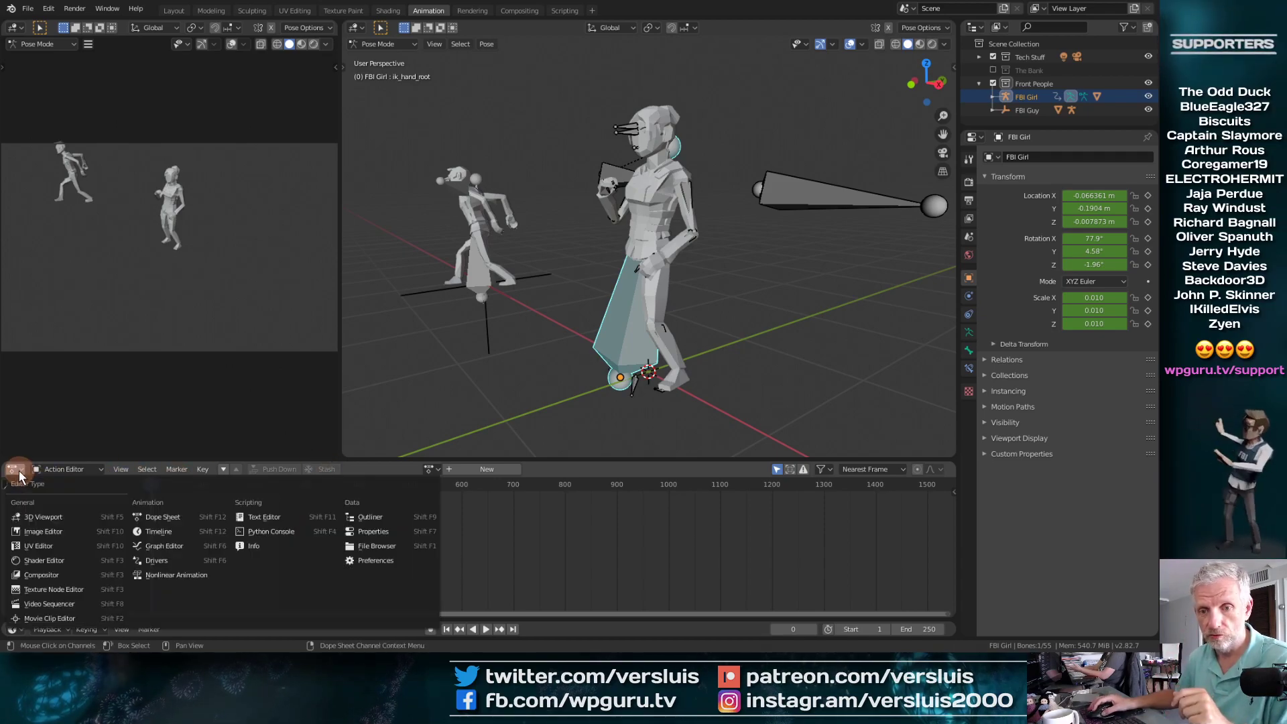
left_click(170, 575)
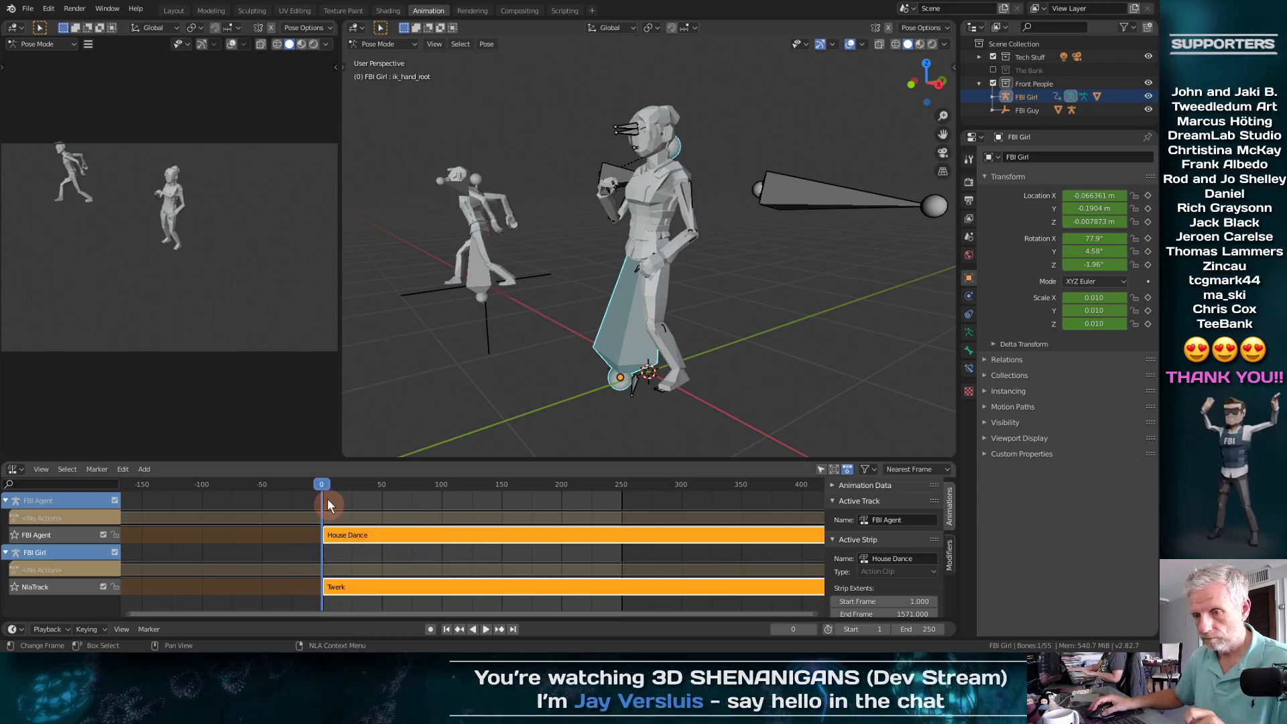
Step: Play the NLA animation, including in the Layout workspace, and return to frame 0
mouse_move(320, 484)
left_mouse_down()
mouse_move(528, 497)
mouse_move(319, 494)
left_mouse_up()
key("space")
left_click(173, 10)
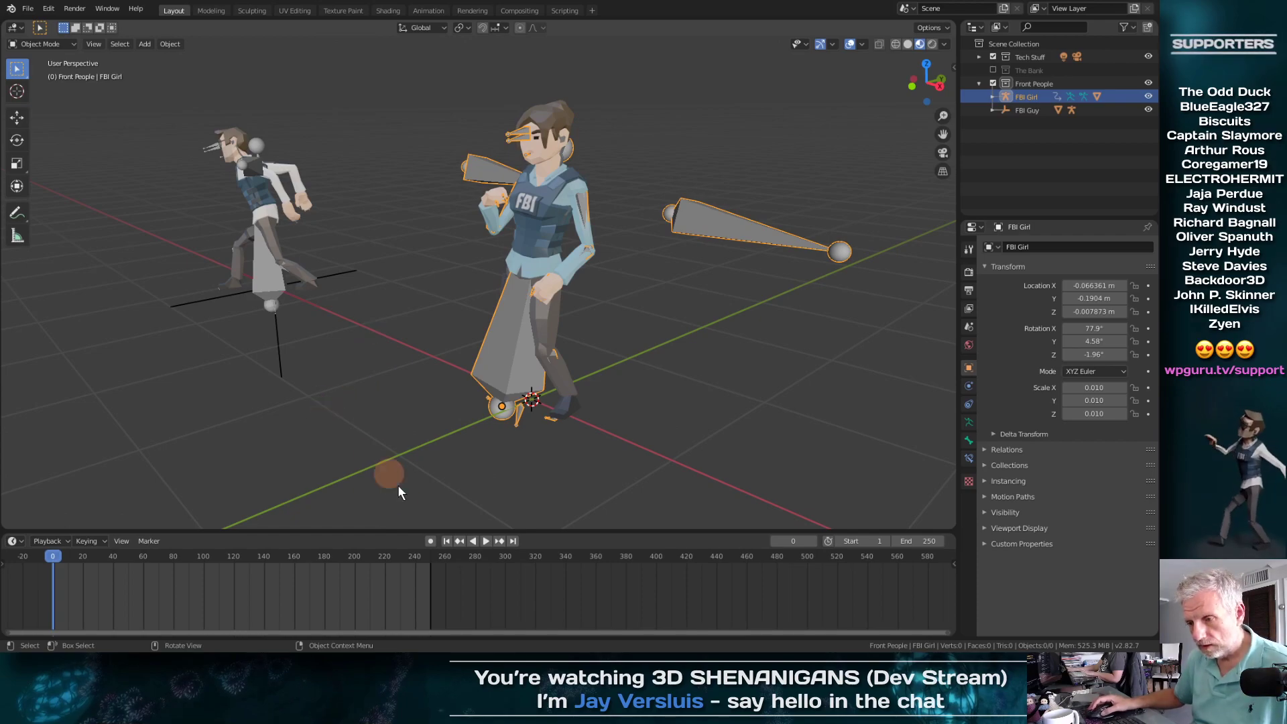
mouse_move(54, 553)
left_mouse_down()
mouse_move(215, 554)
mouse_move(52, 551)
left_mouse_up()
key("space")
key("Escape")
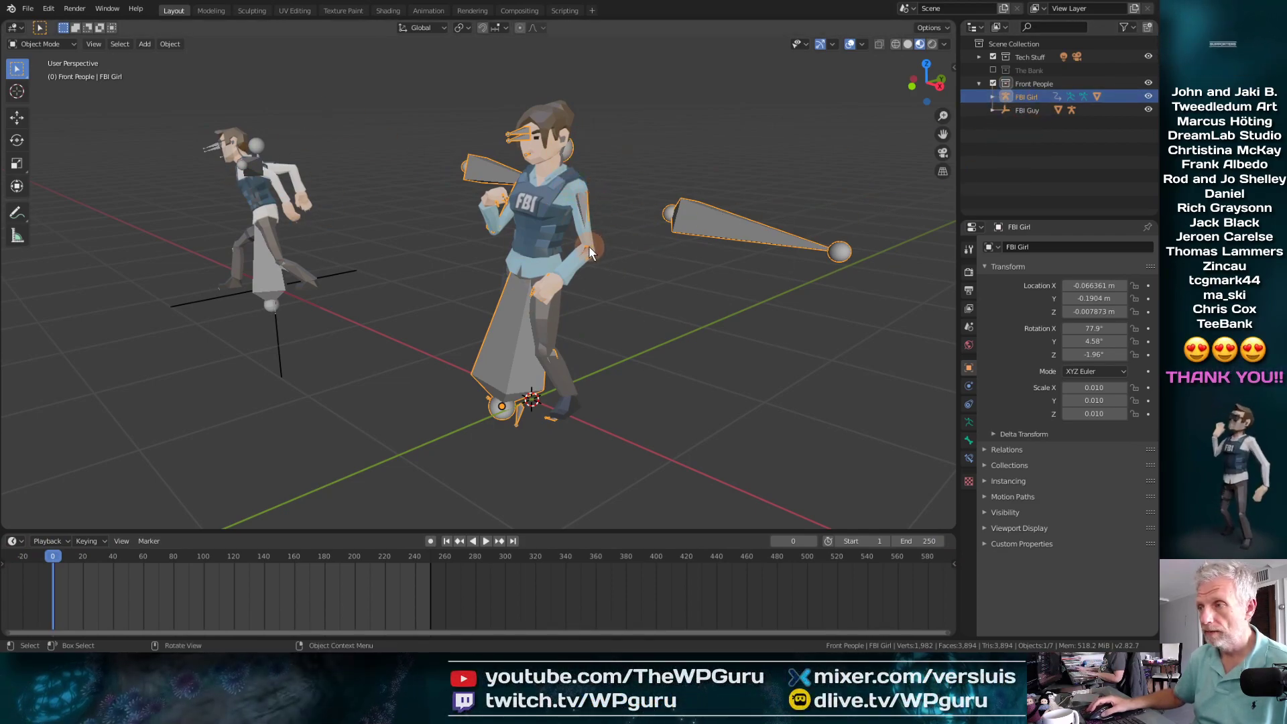
Step: Add a Plain Axes empty at the world origin in the Front People collection
left_click(1031, 87)
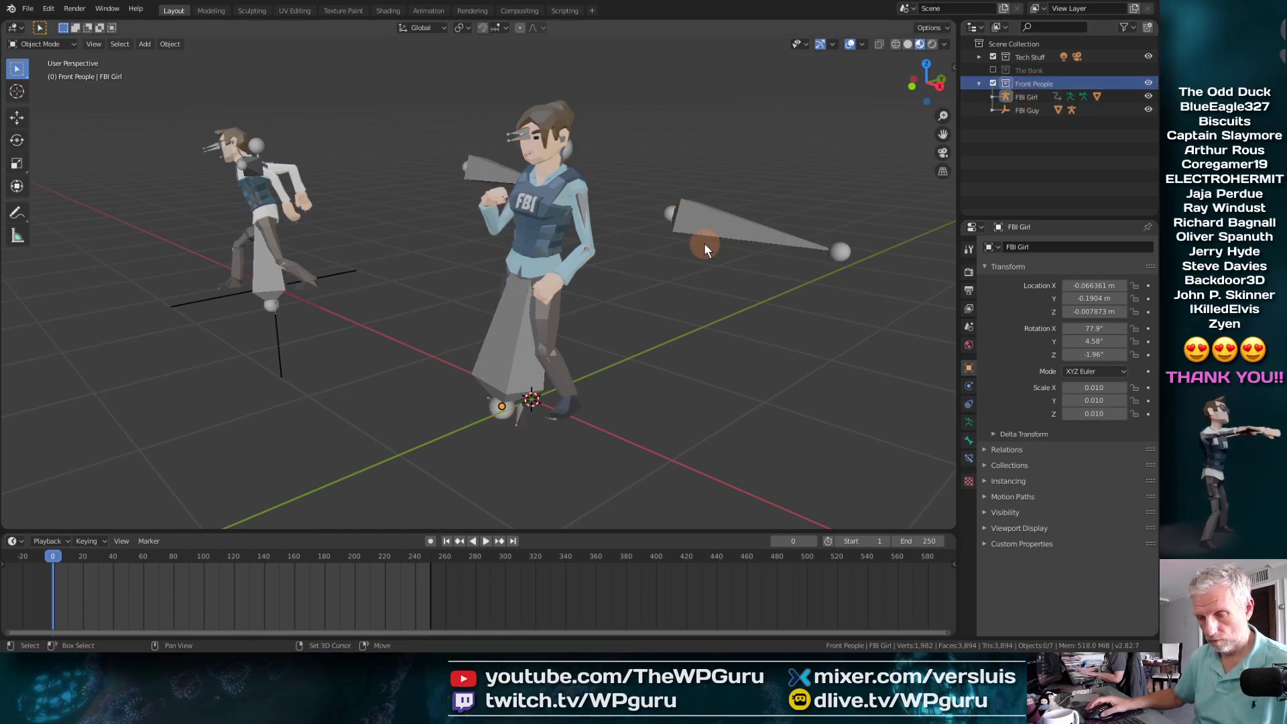
key("shift+a")
mouse_move(703, 242)
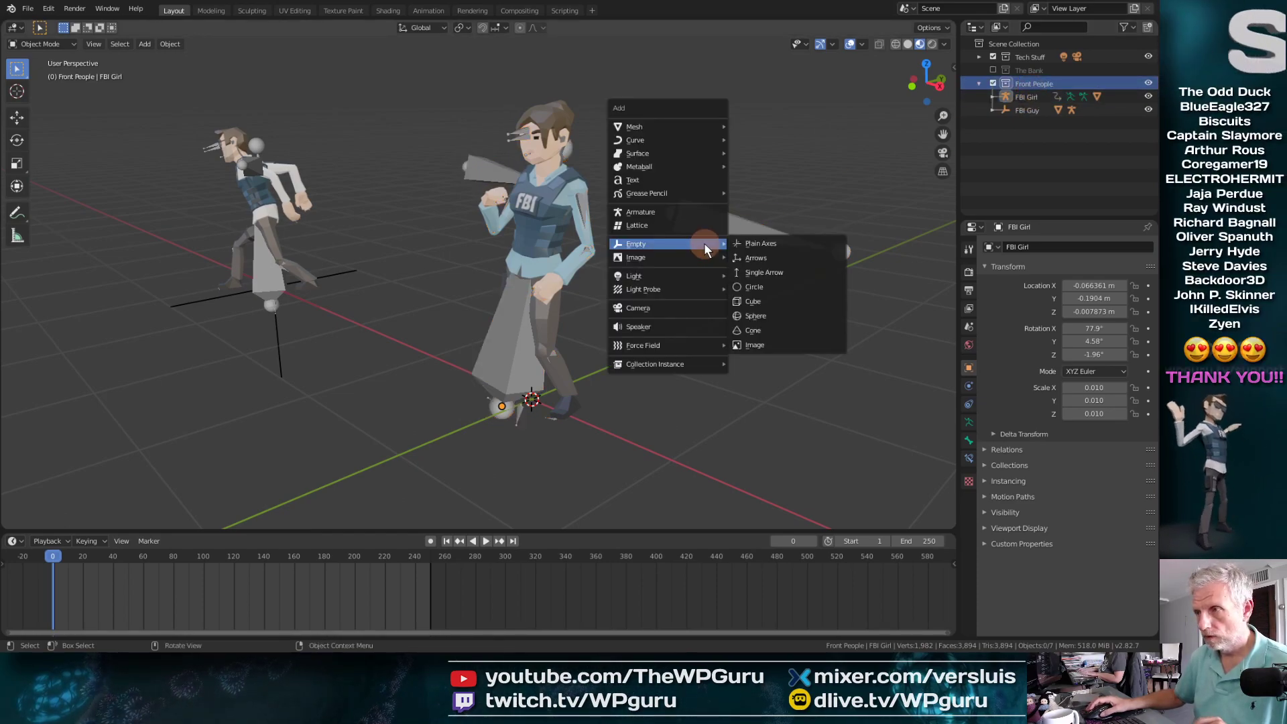
left_click(787, 245)
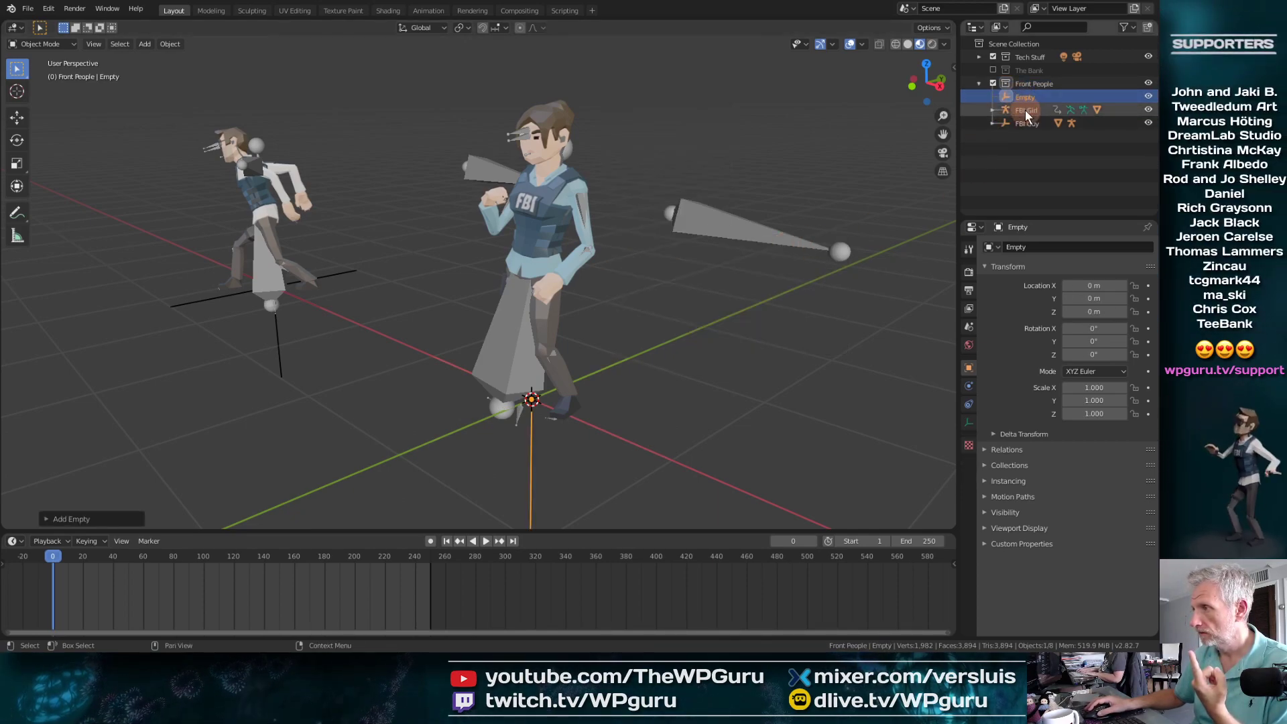
Step: Try parenting the empty to the FBI Girl armature with the Object option, and undo the parenting
left_click(1025, 110)
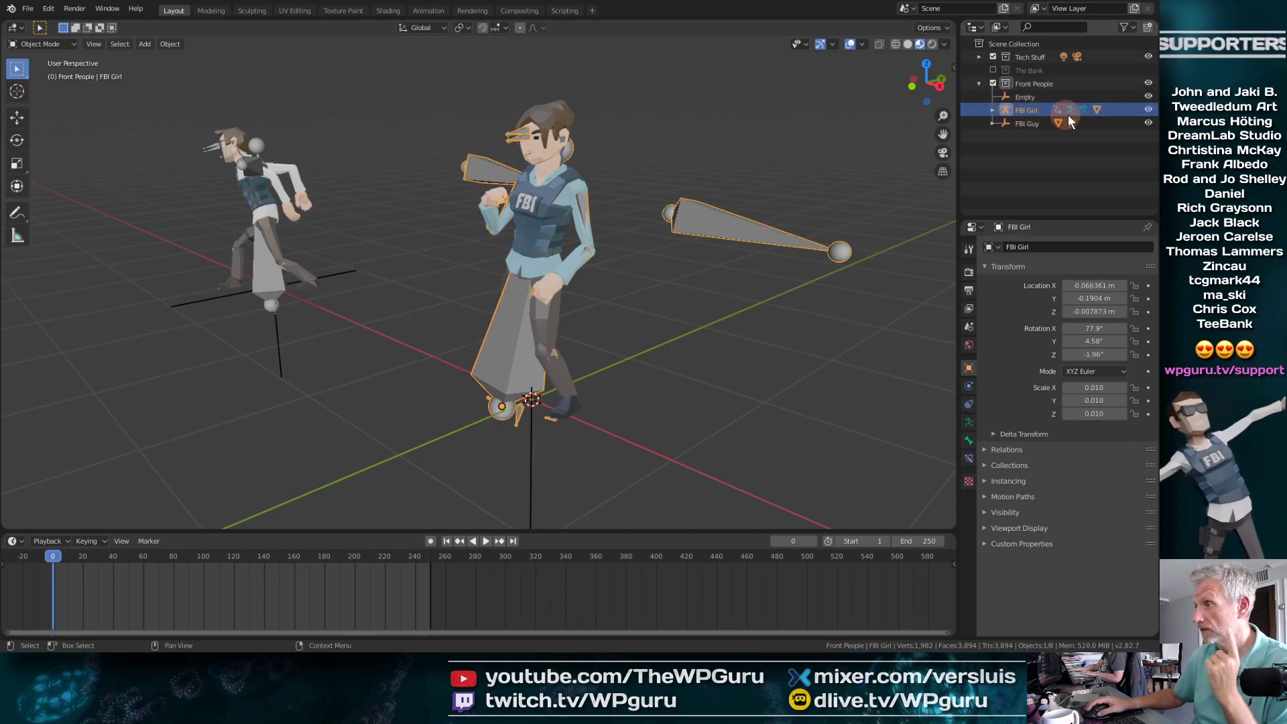
left_click(1028, 97, "shift")
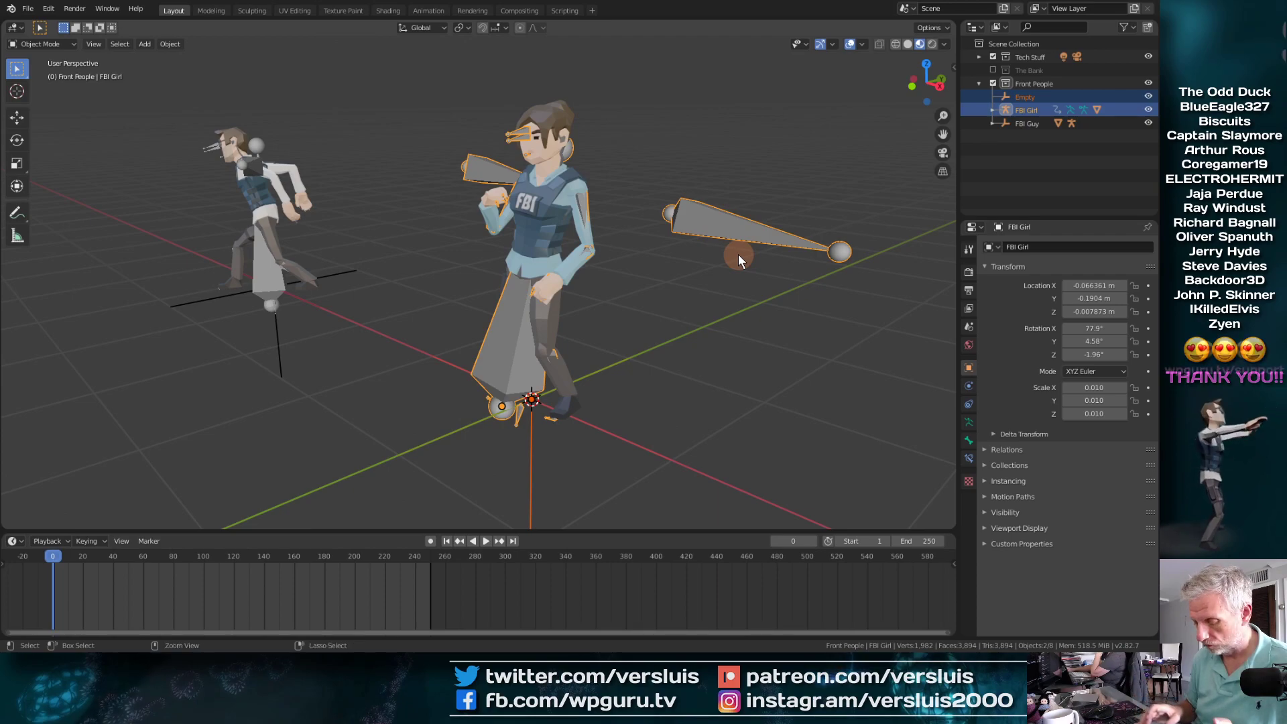
key("ctrl+p")
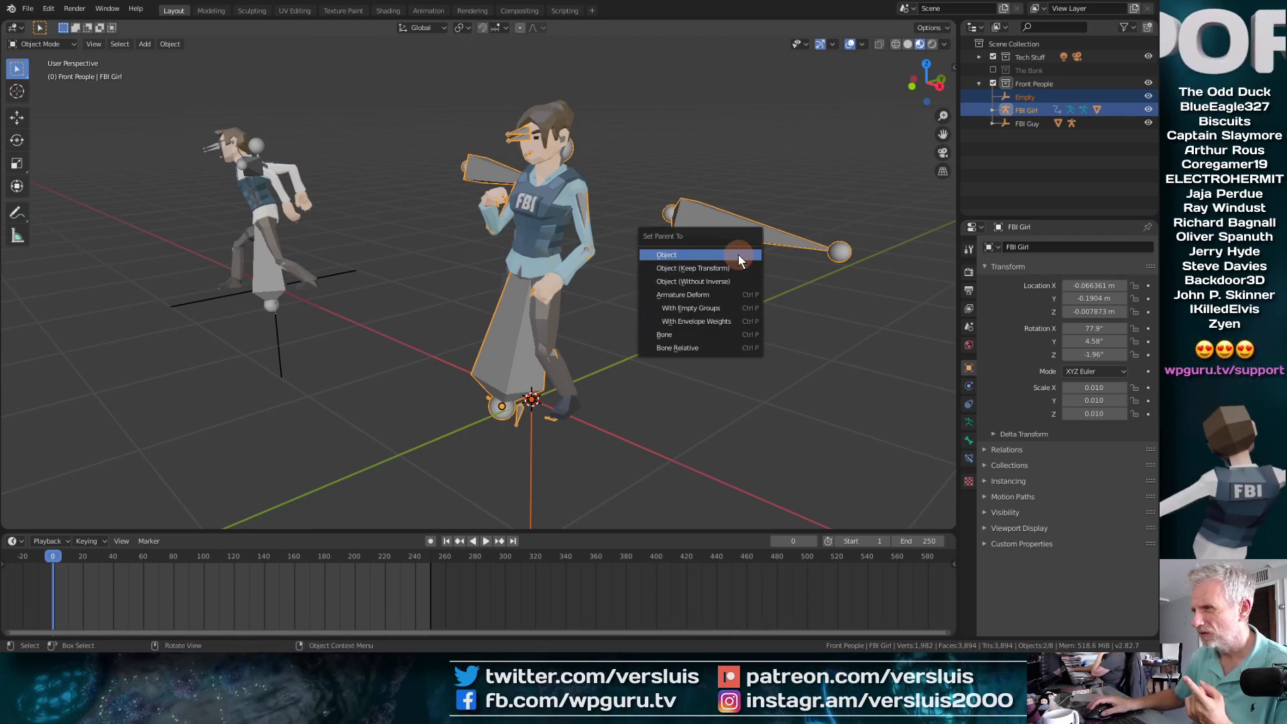
left_click(737, 254)
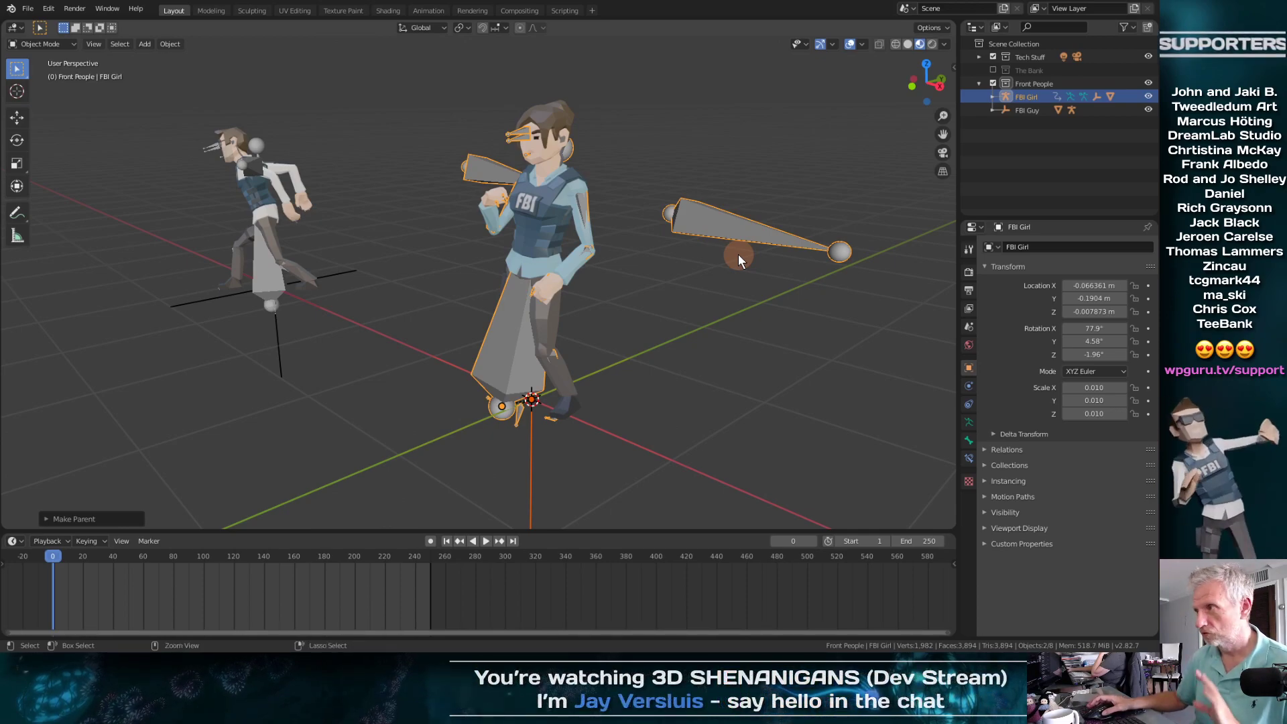
key("ctrl+z")
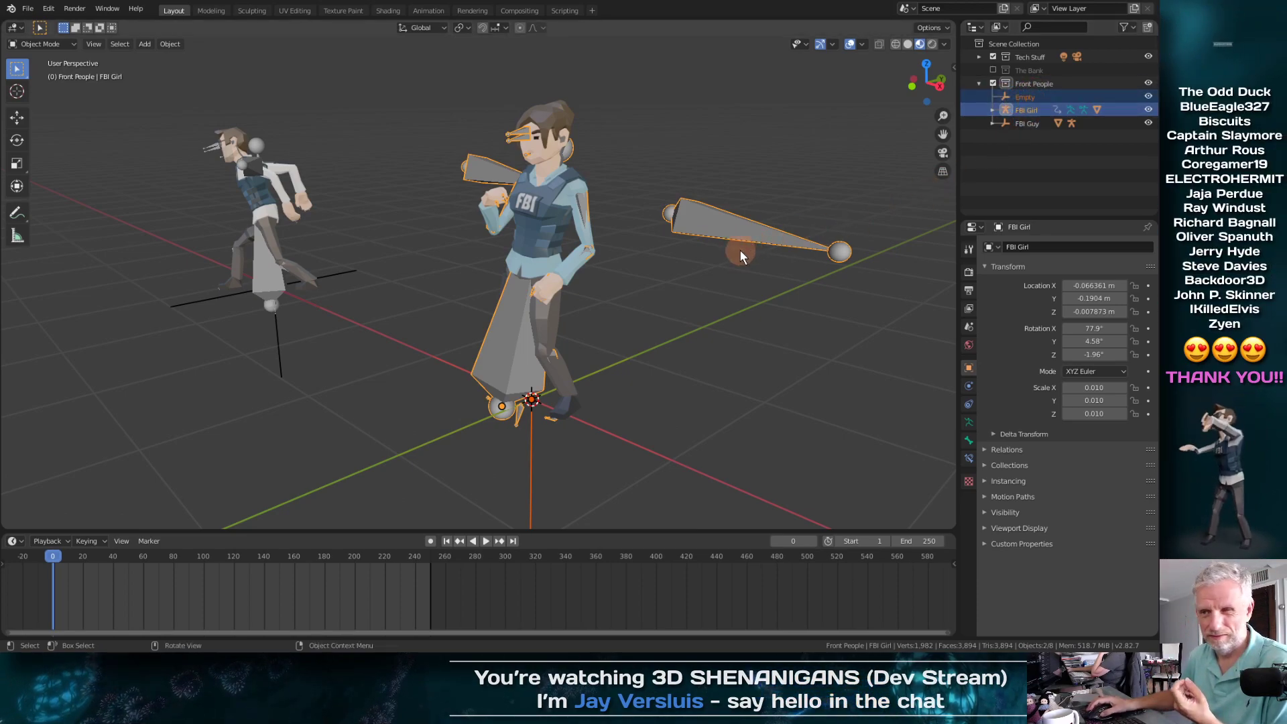
left_click(1026, 123)
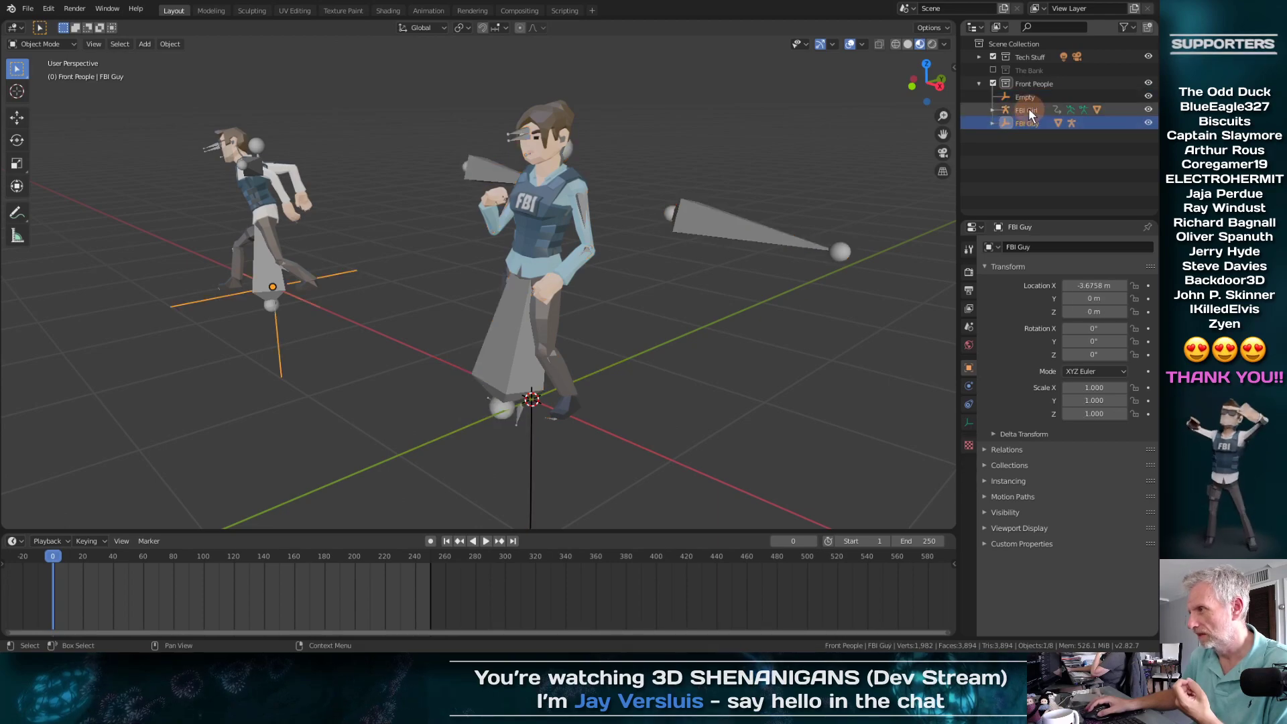
left_click(1027, 110)
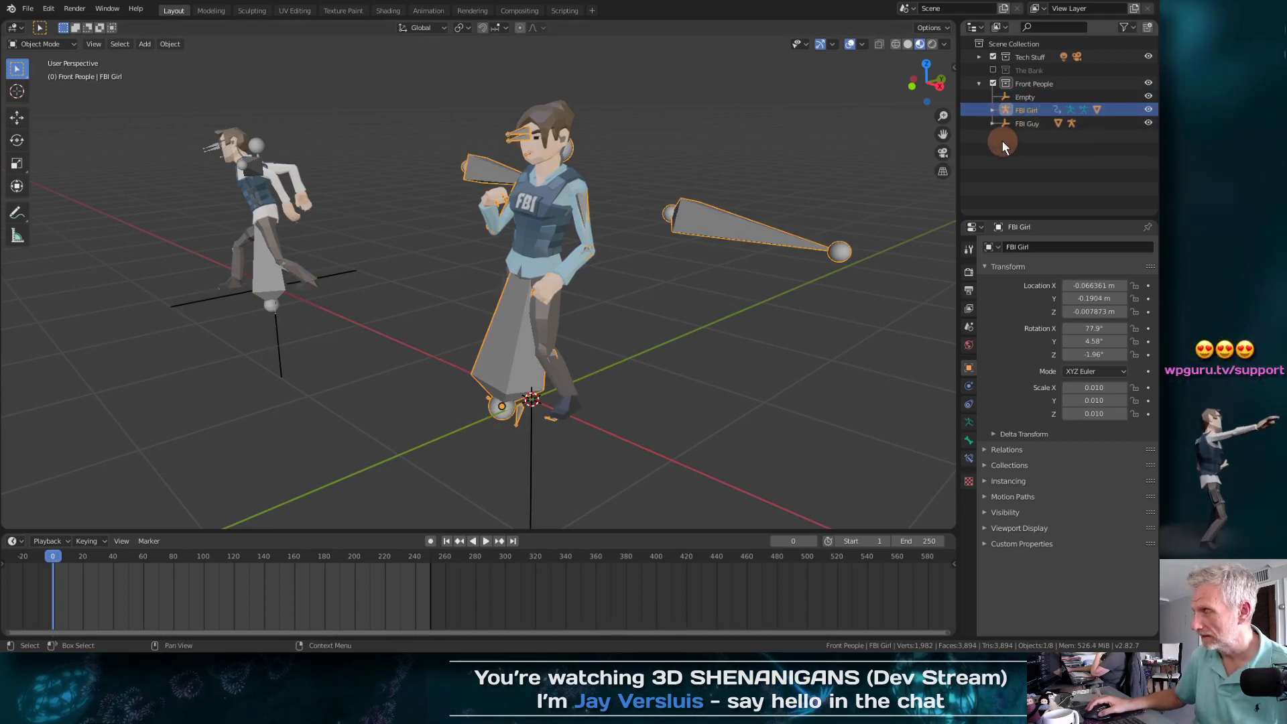
left_click(1026, 97, "shift")
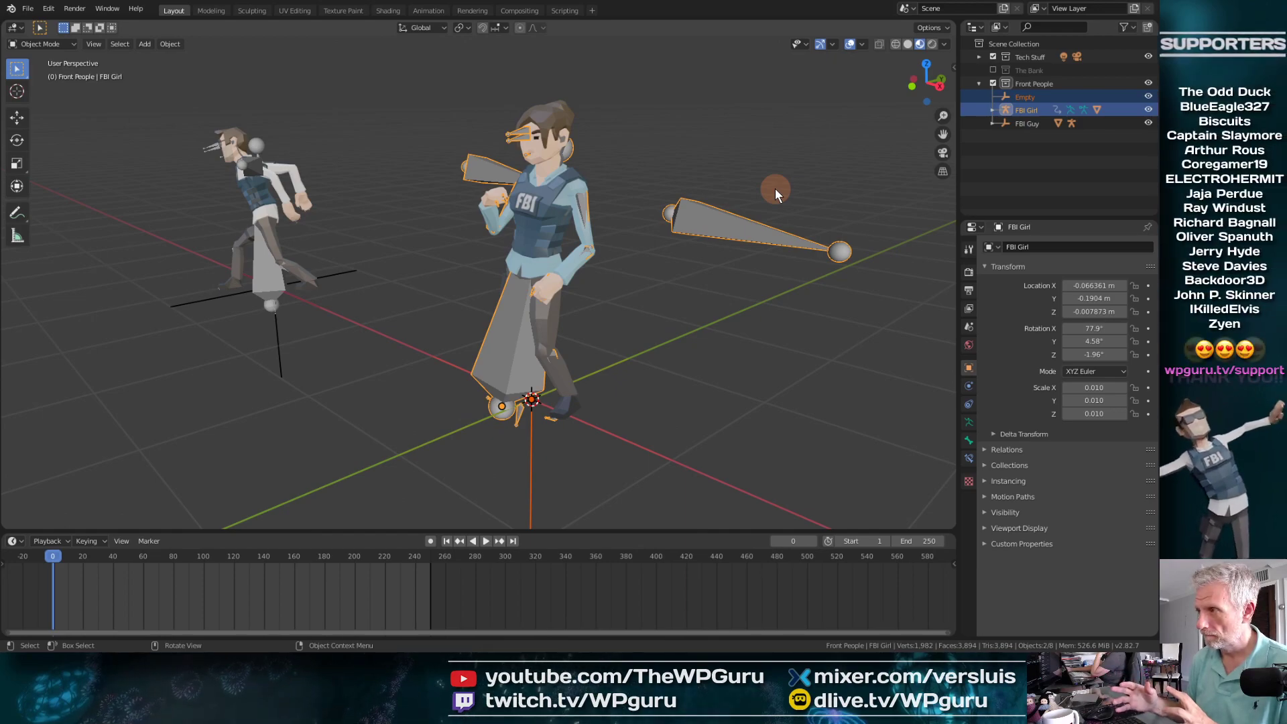
key("ctrl+p")
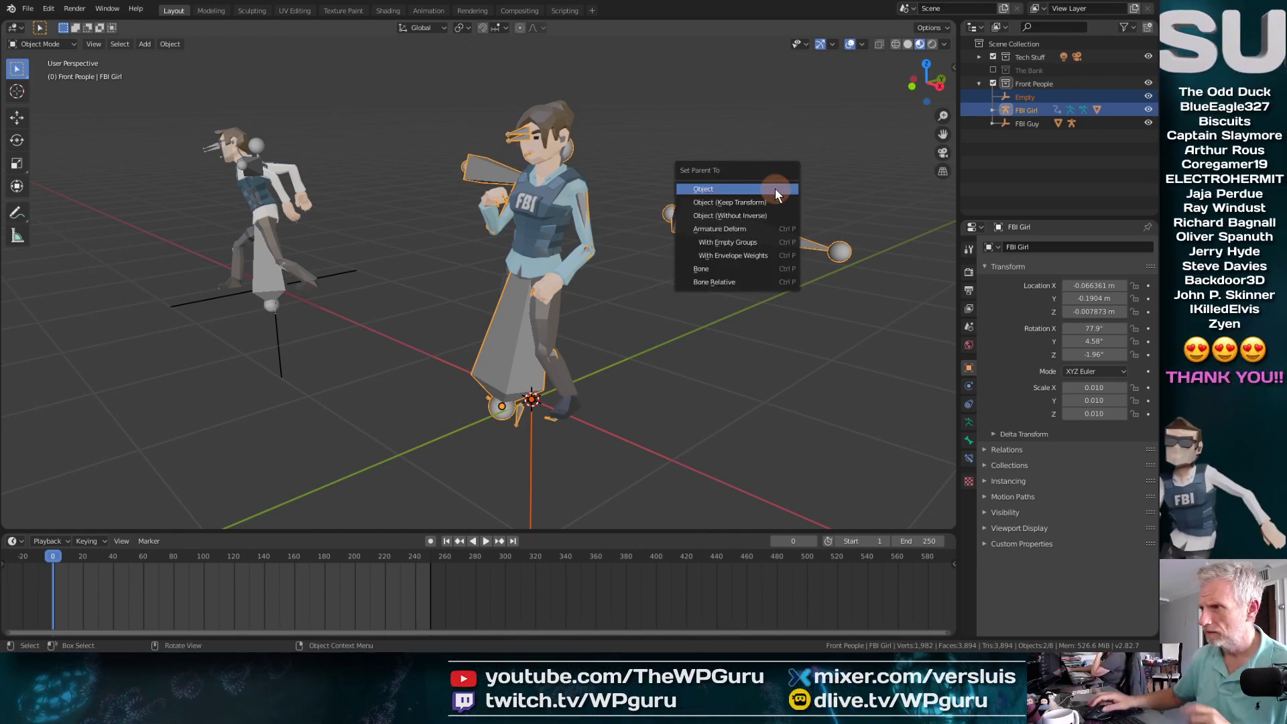
left_click(774, 191)
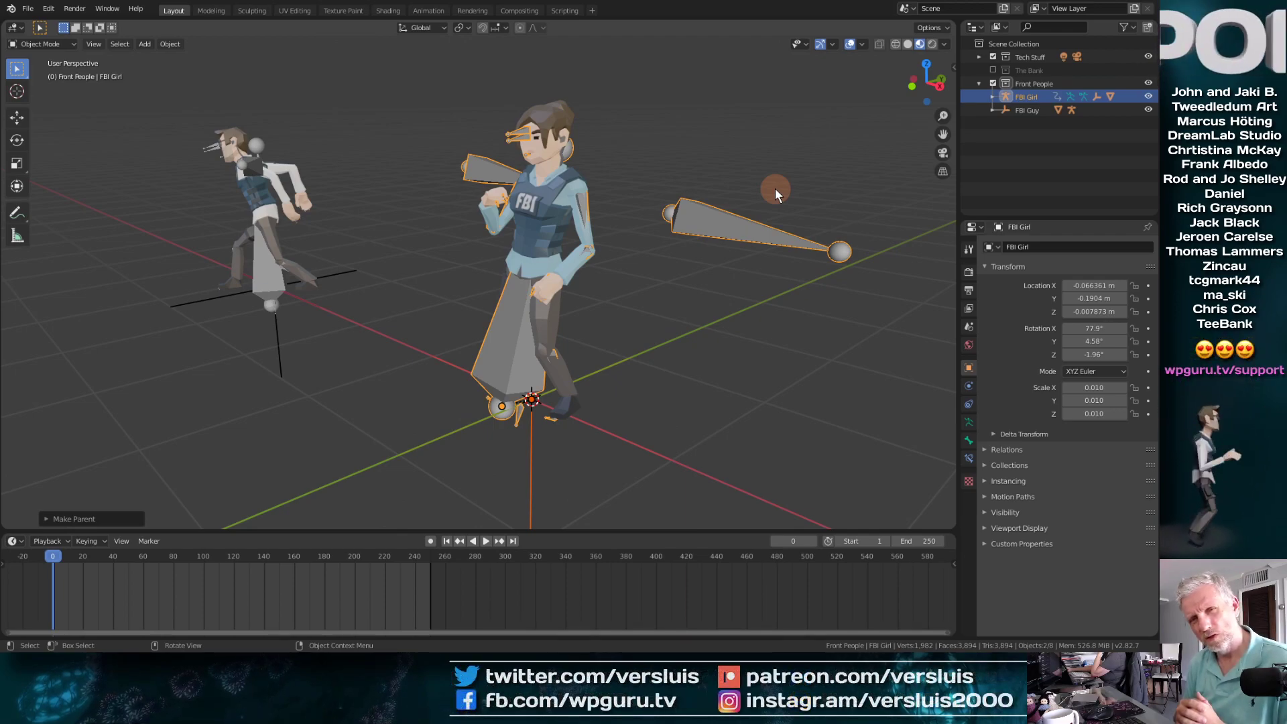
key("ctrl+z")
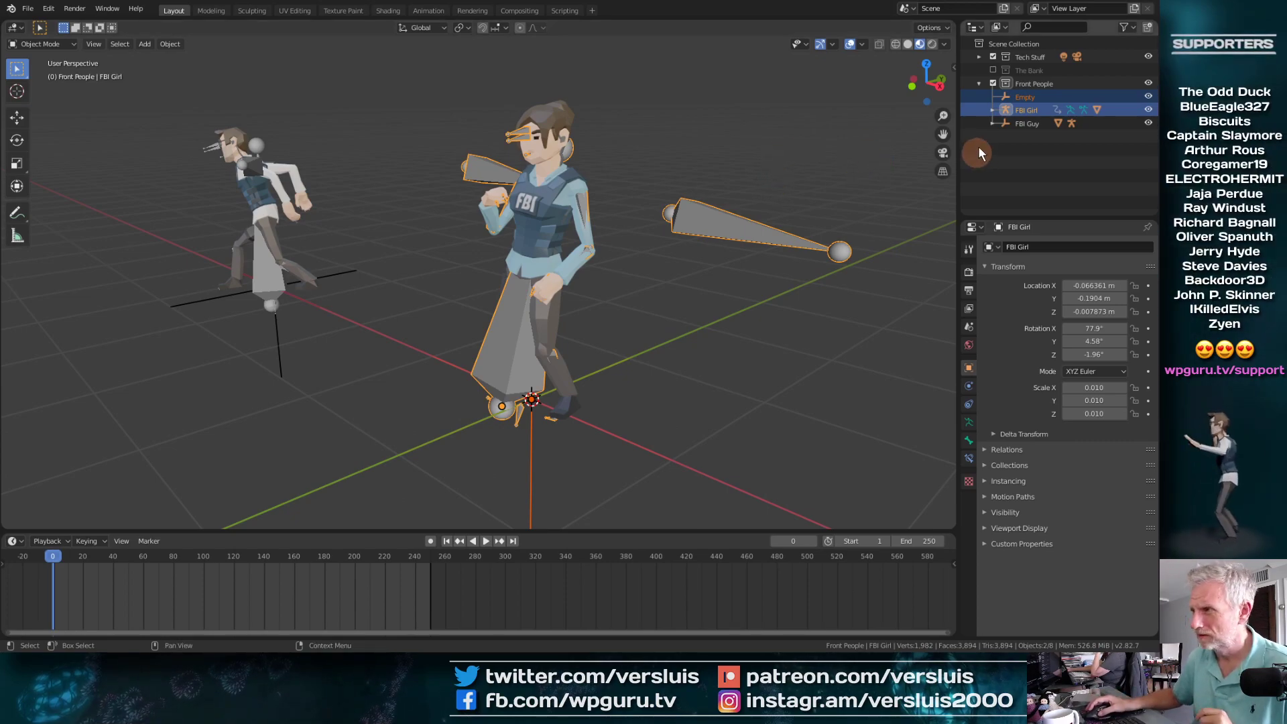
Step: Parent the FBI Girl armature to the empty with the Object option, and name the empty FBI Girl
left_click(1032, 96)
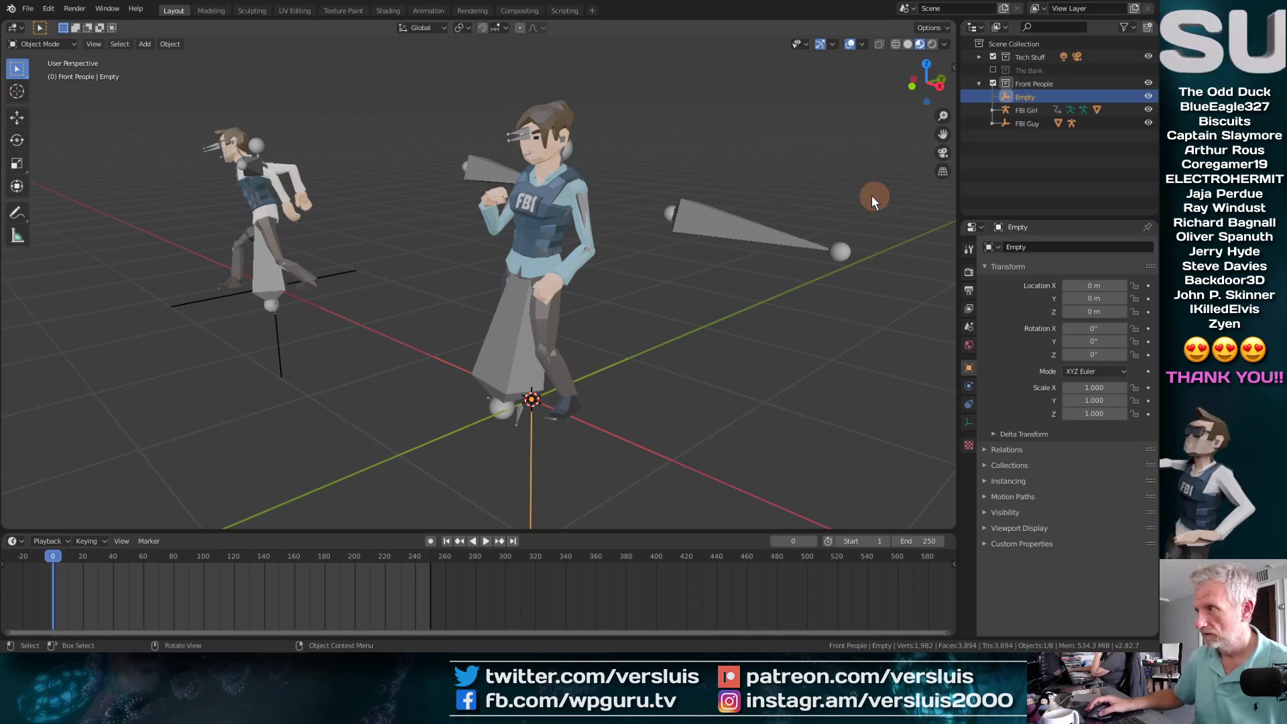
left_click(1023, 110, "ctrl")
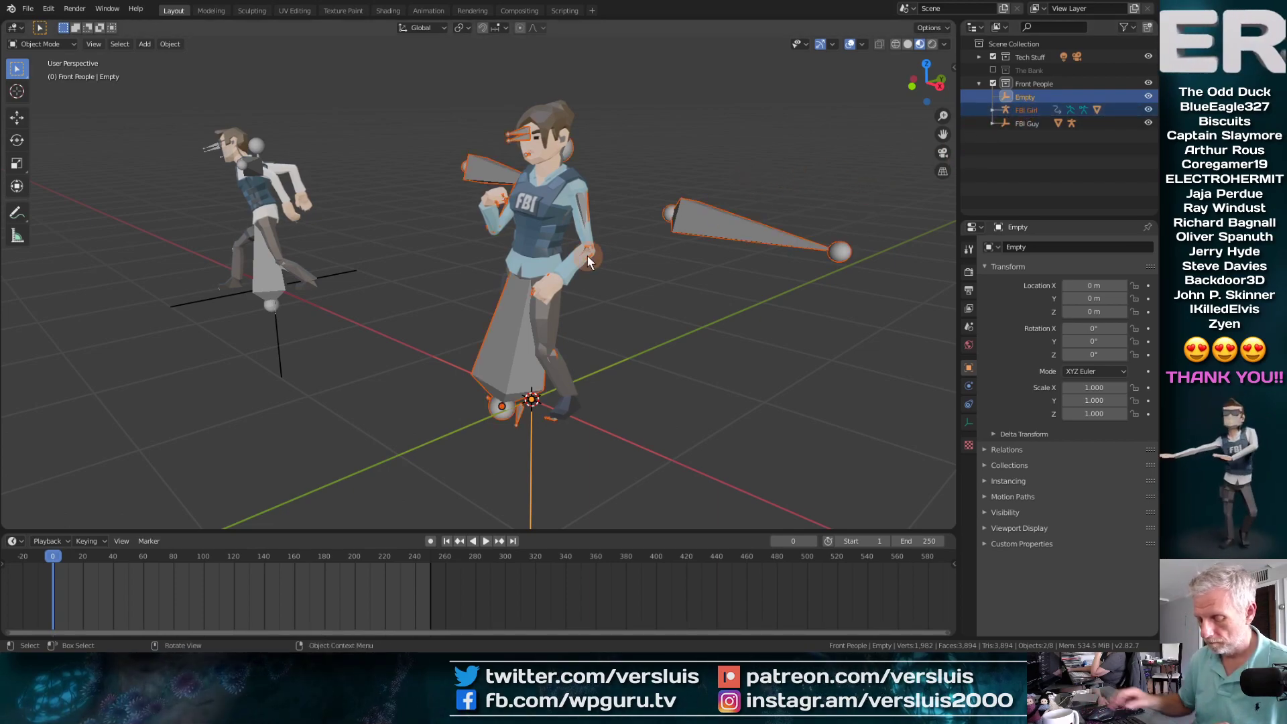
key("ctrl+p")
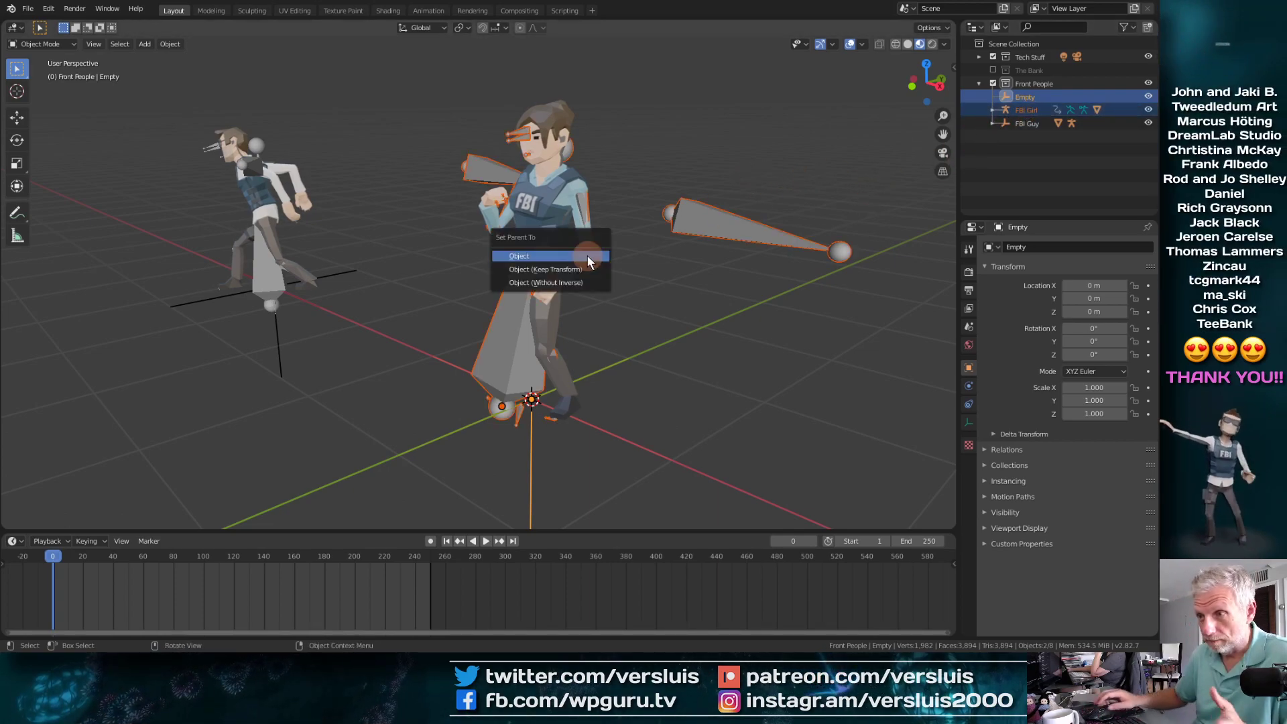
left_click(587, 255)
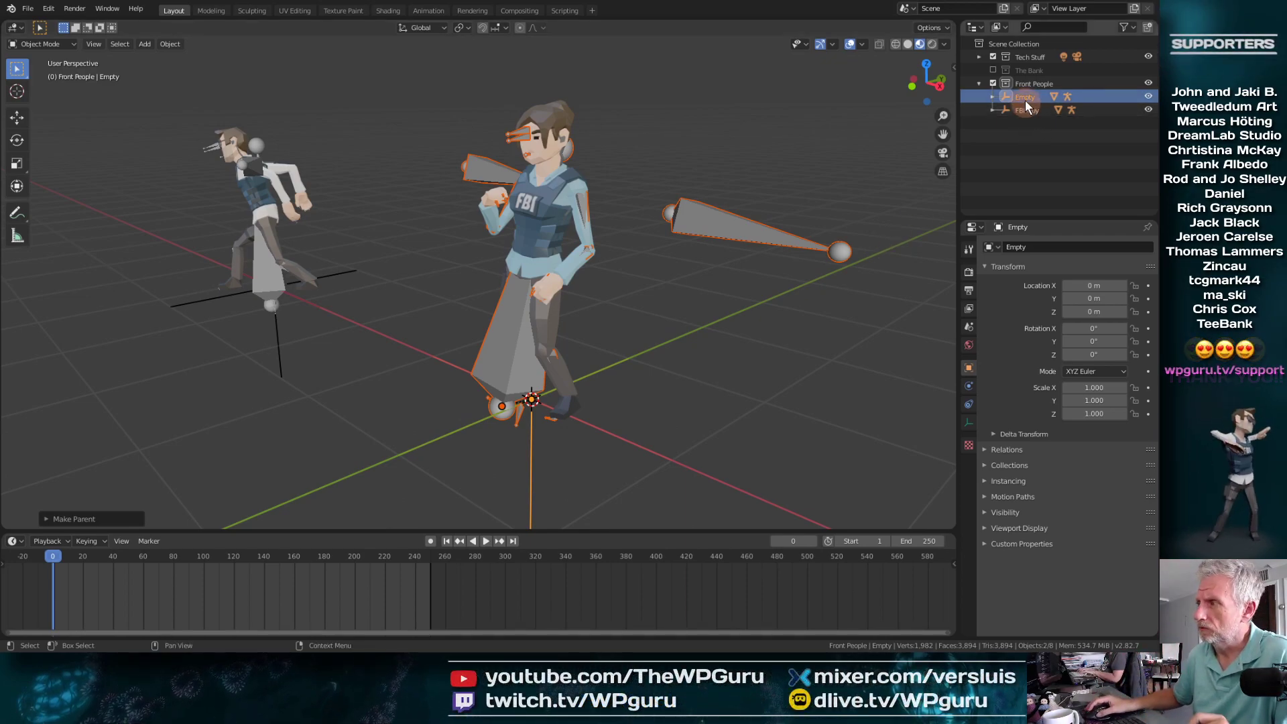
left_click(1051, 248)
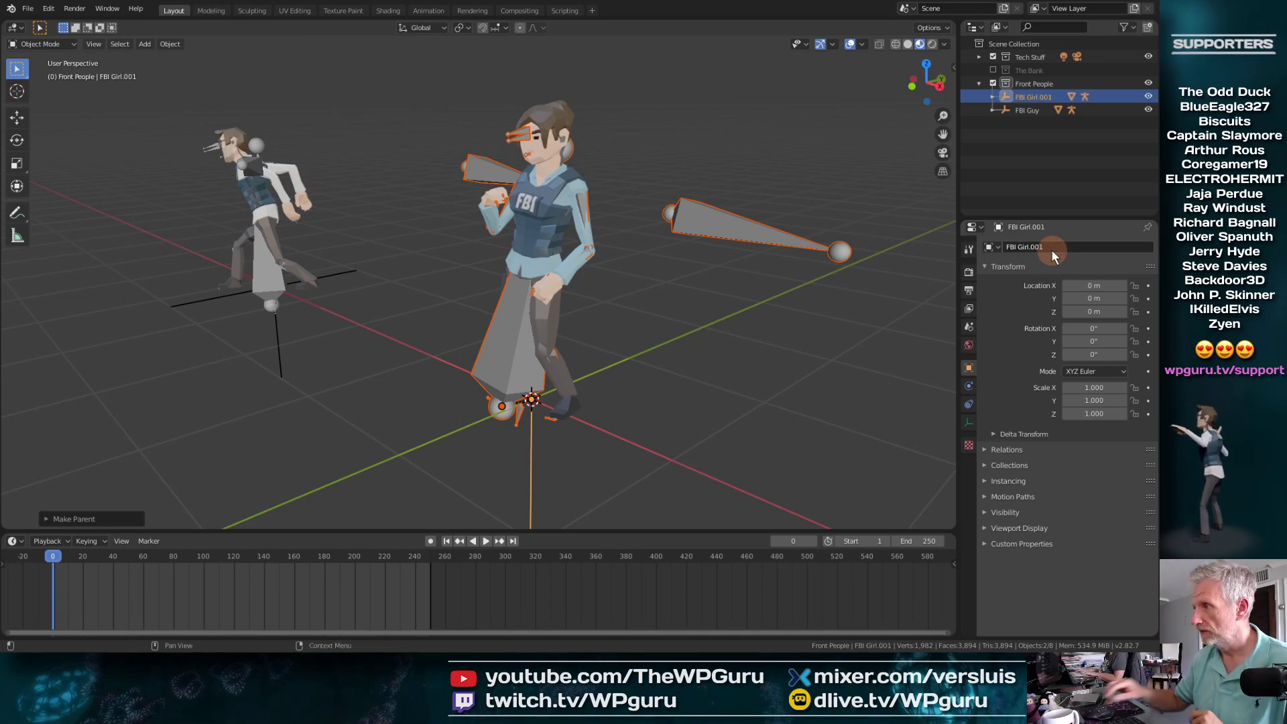
Step: Expand the parent empty's hierarchy and rename the child armature FBI Female
left_click(993, 97)
left_click(1037, 110)
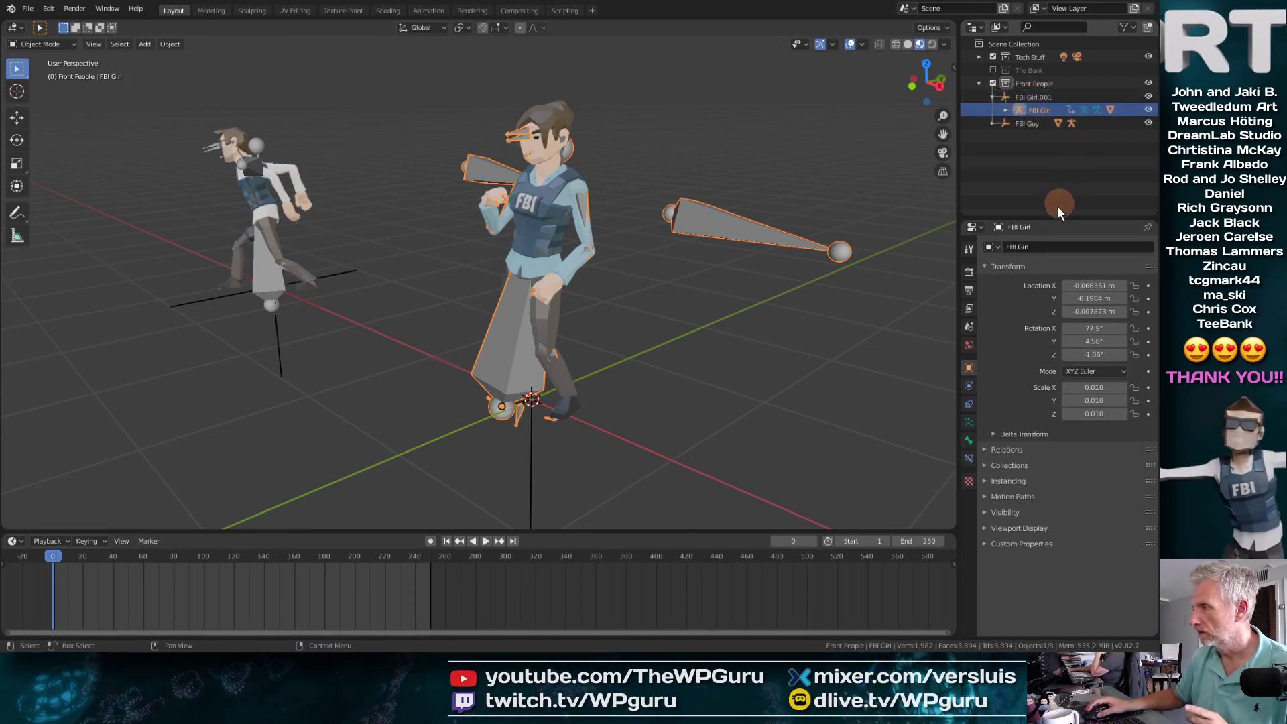
left_click(1059, 246)
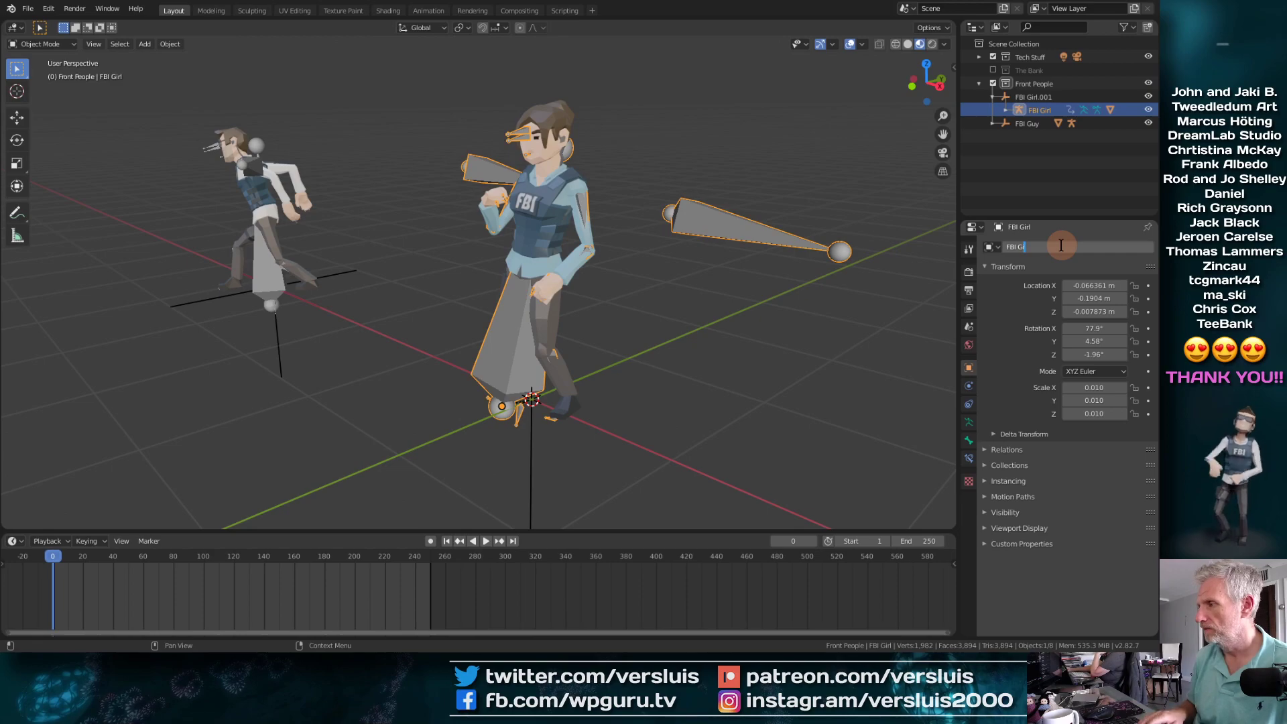
type("FBI Fen")
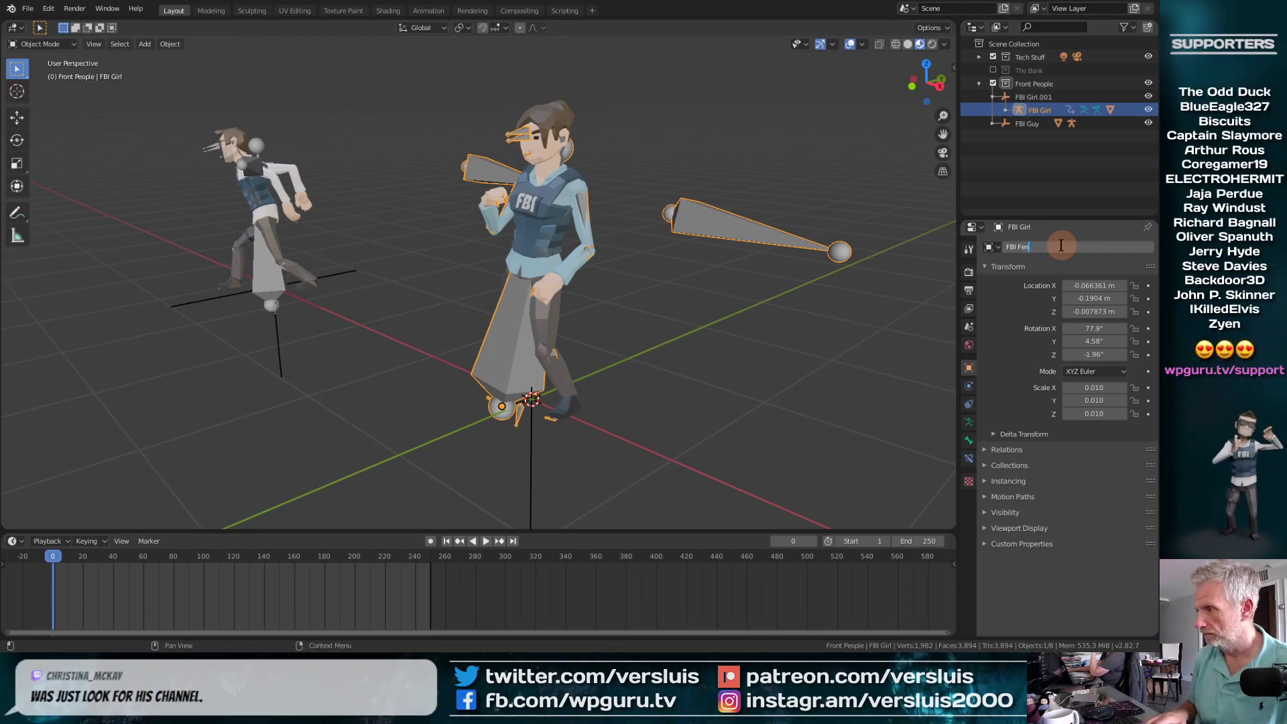
key("BackSpace")
type("male")
key("Return")
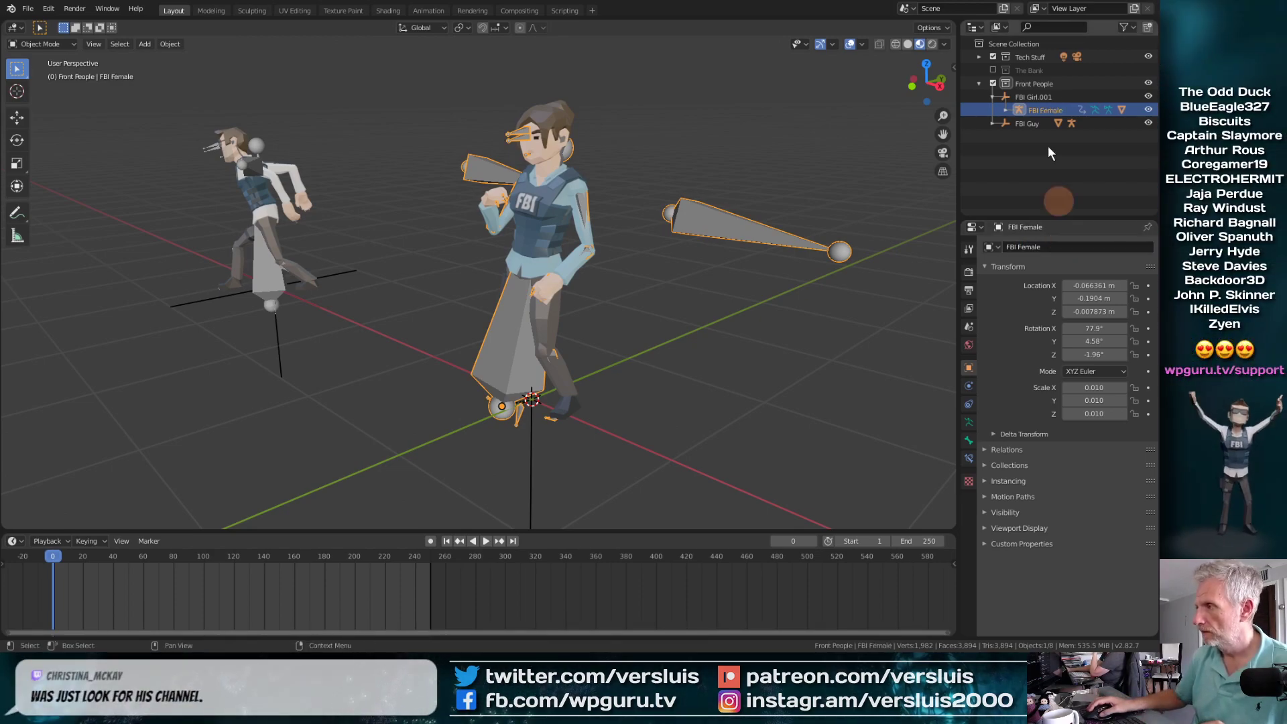
Step: Remove the numeric suffix from the parent empty's name so it reads FBI Girl, and collapse its hierarchy
left_click(1030, 95)
left_click(1059, 247)
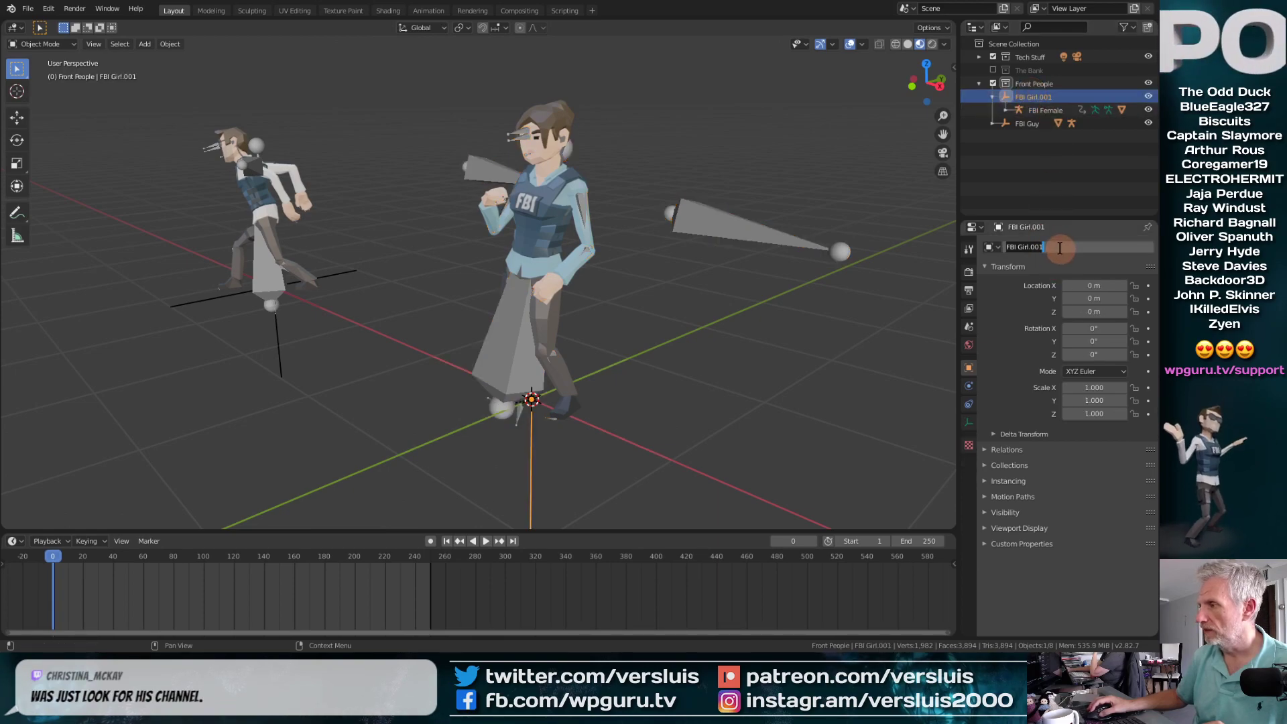
key("Right")
key("BackSpace")
key("BackSpace")
key("BackSpace")
key("BackSpace")
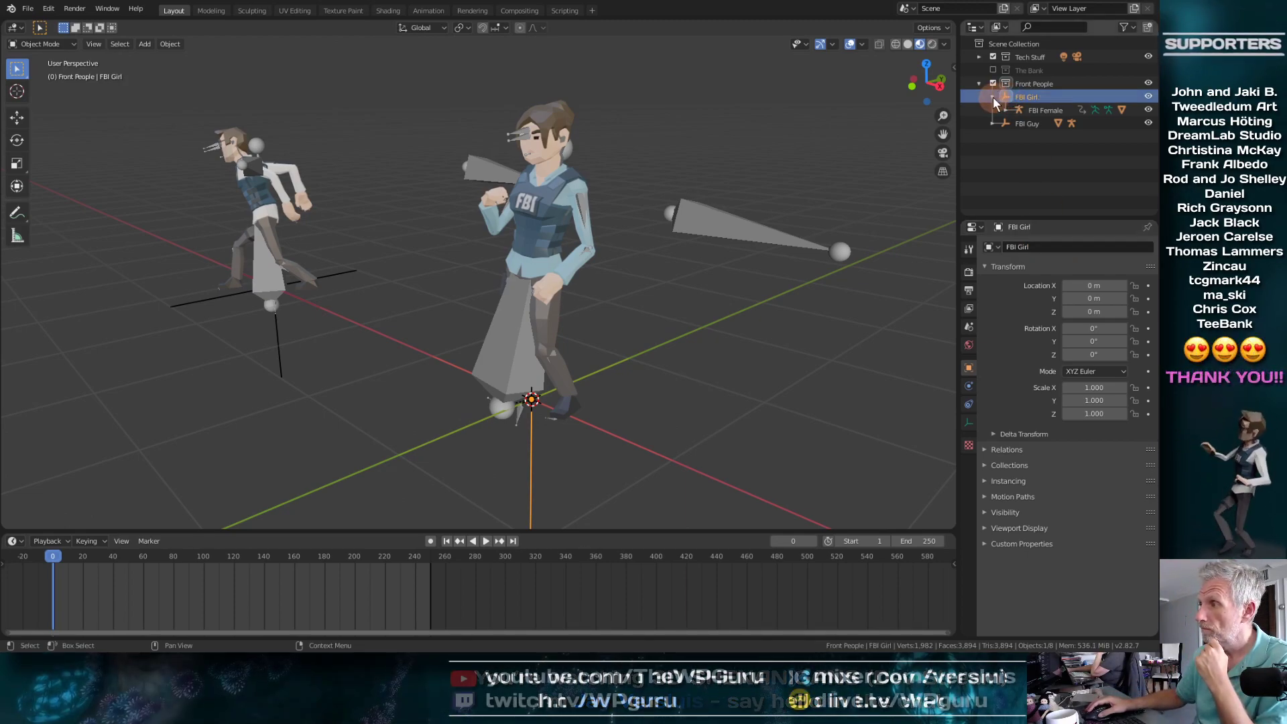
left_click(991, 201)
left_click(764, 303)
left_click(666, 301)
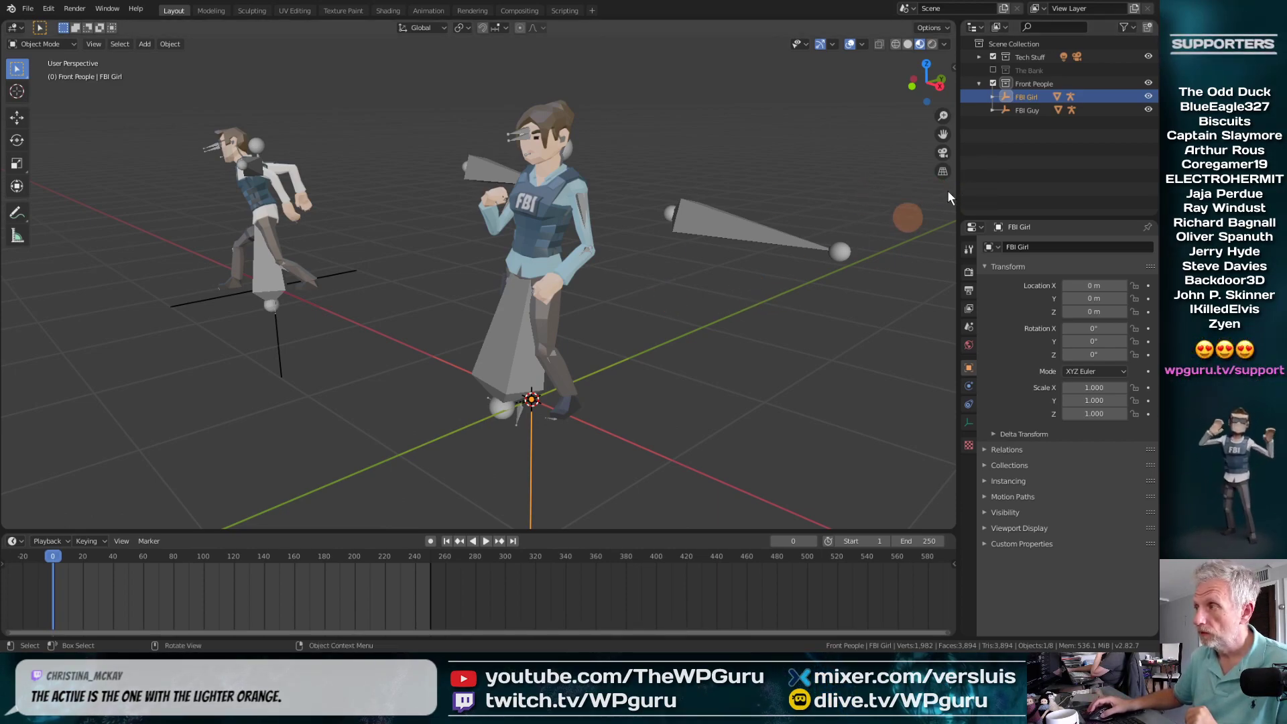
Step: Move the FBI Girl empty about 1.65 m along the global X axis, away from the world origin
left_click(1030, 99)
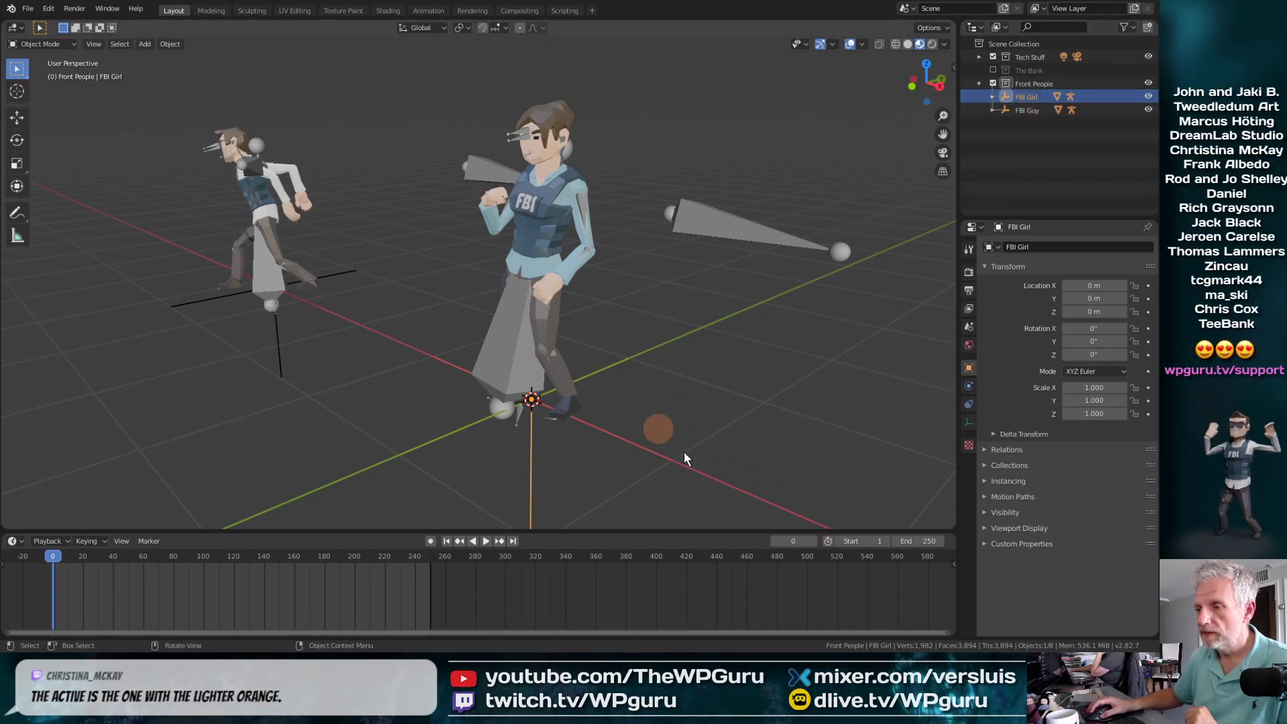
left_click(1034, 111)
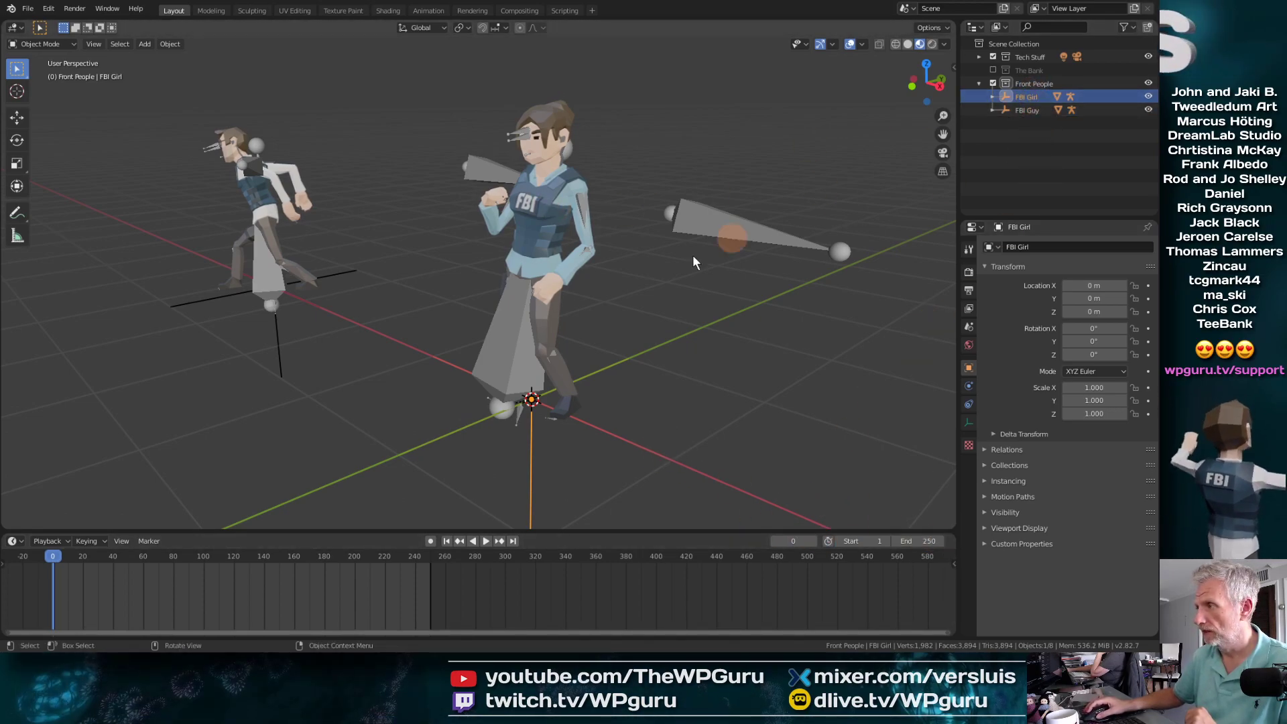
key("g")
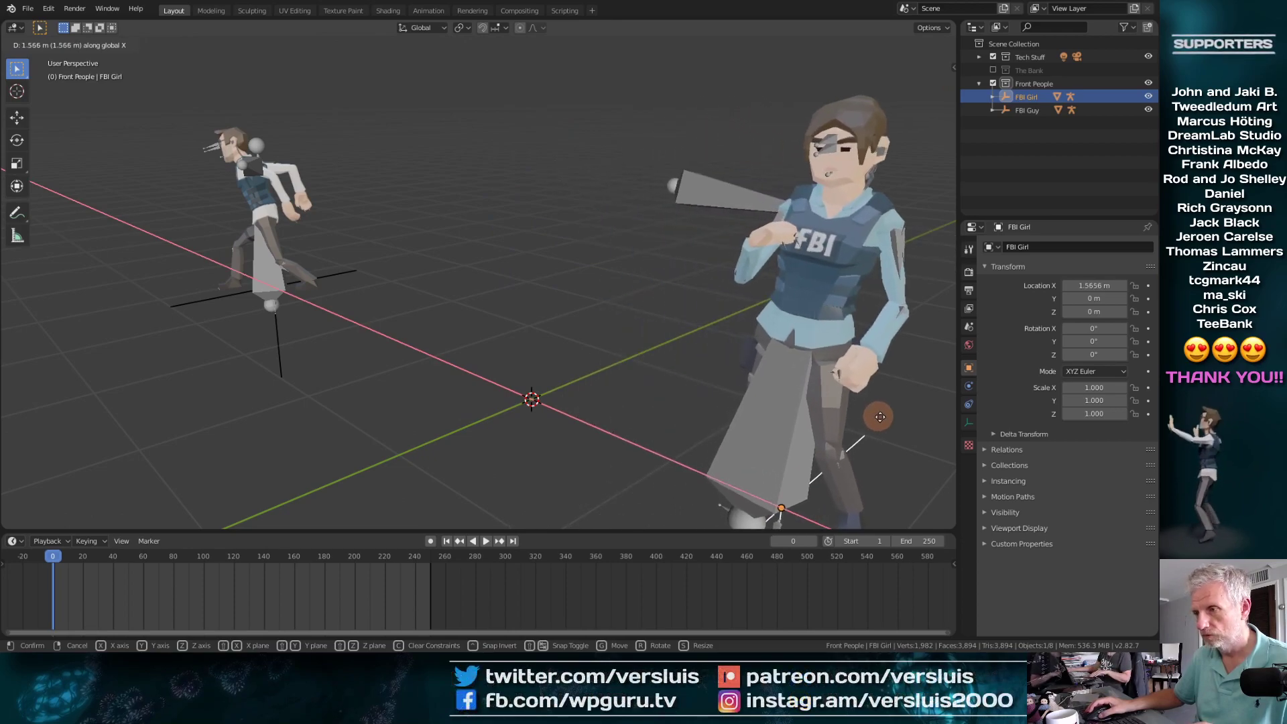
left_click(895, 425)
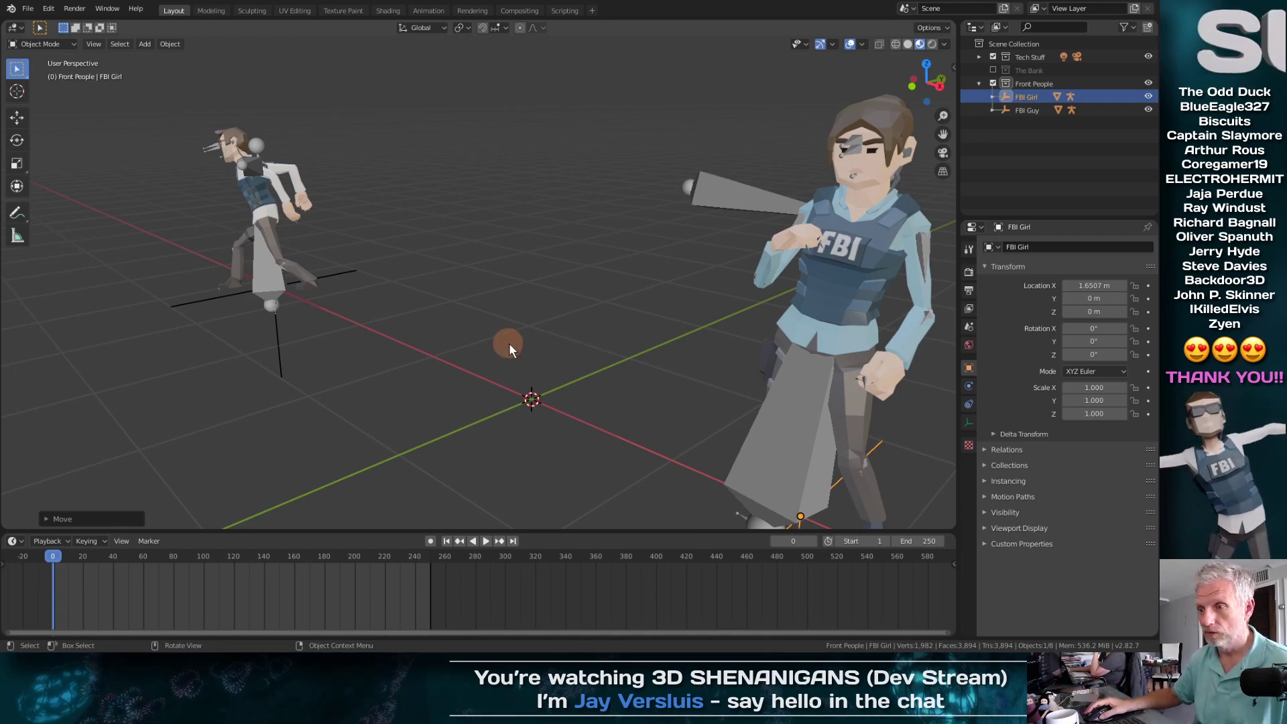
middle_click_drag(508, 343, 583, 354)
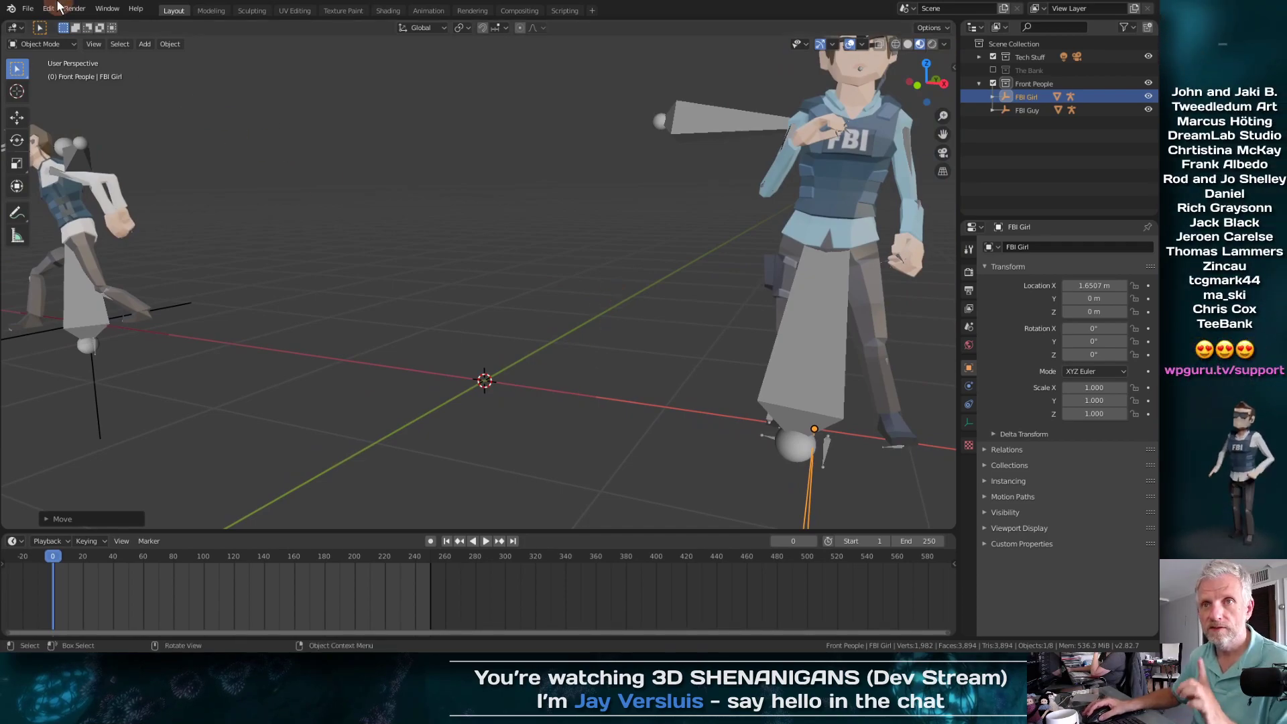
Step: Import Samba Dancing.fbx from the Animations folder of Bank Heist Animation into the Front People collection
left_click(30, 8)
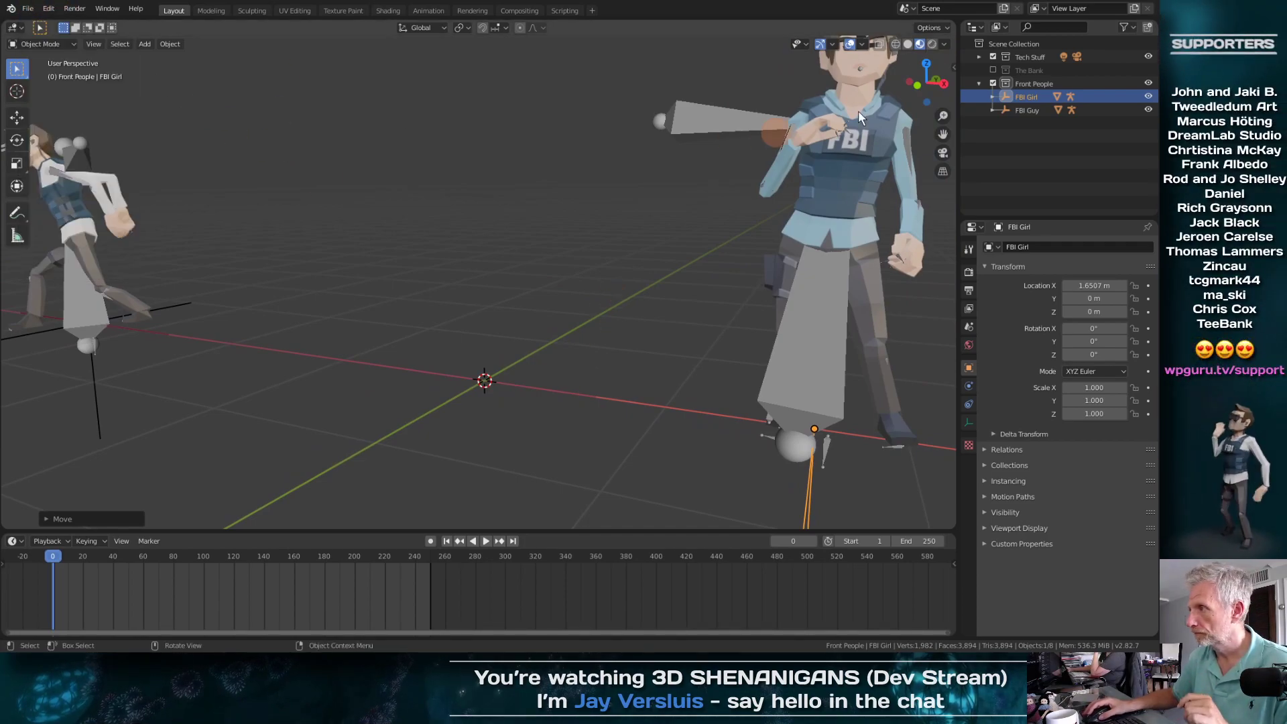
left_click(1071, 84)
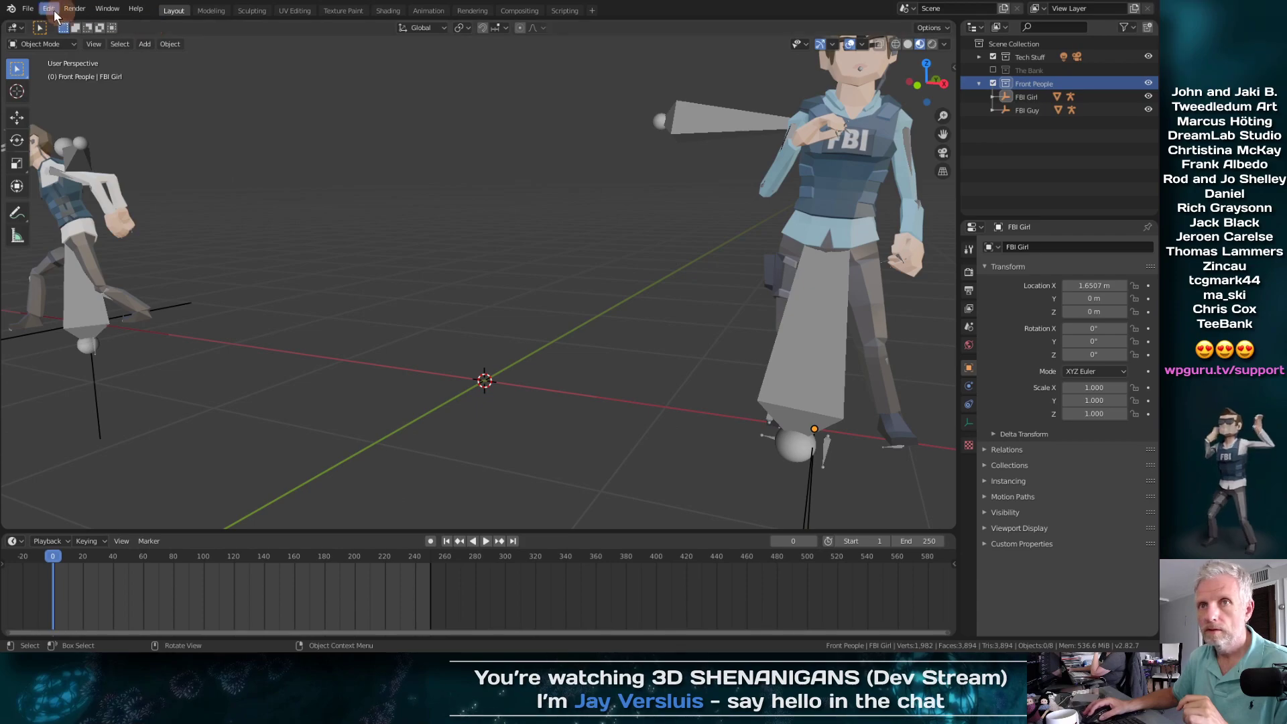
left_click(28, 8)
mouse_move(81, 187)
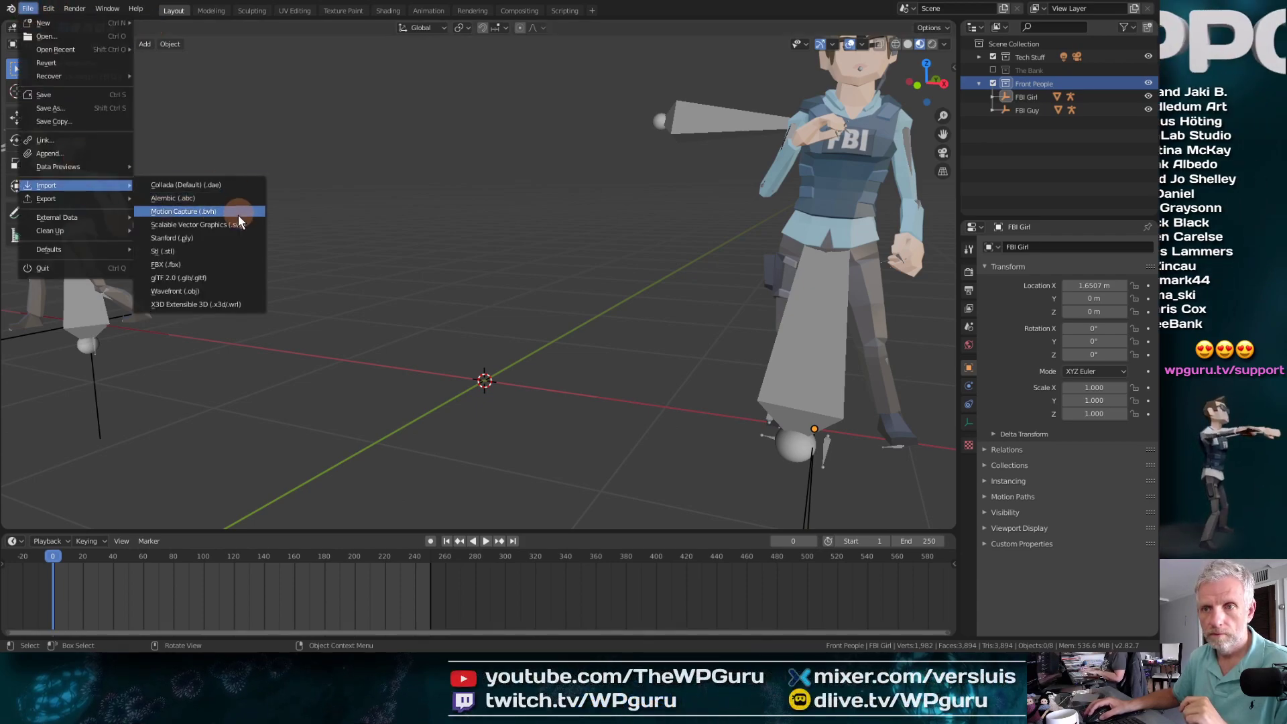
left_click(223, 262)
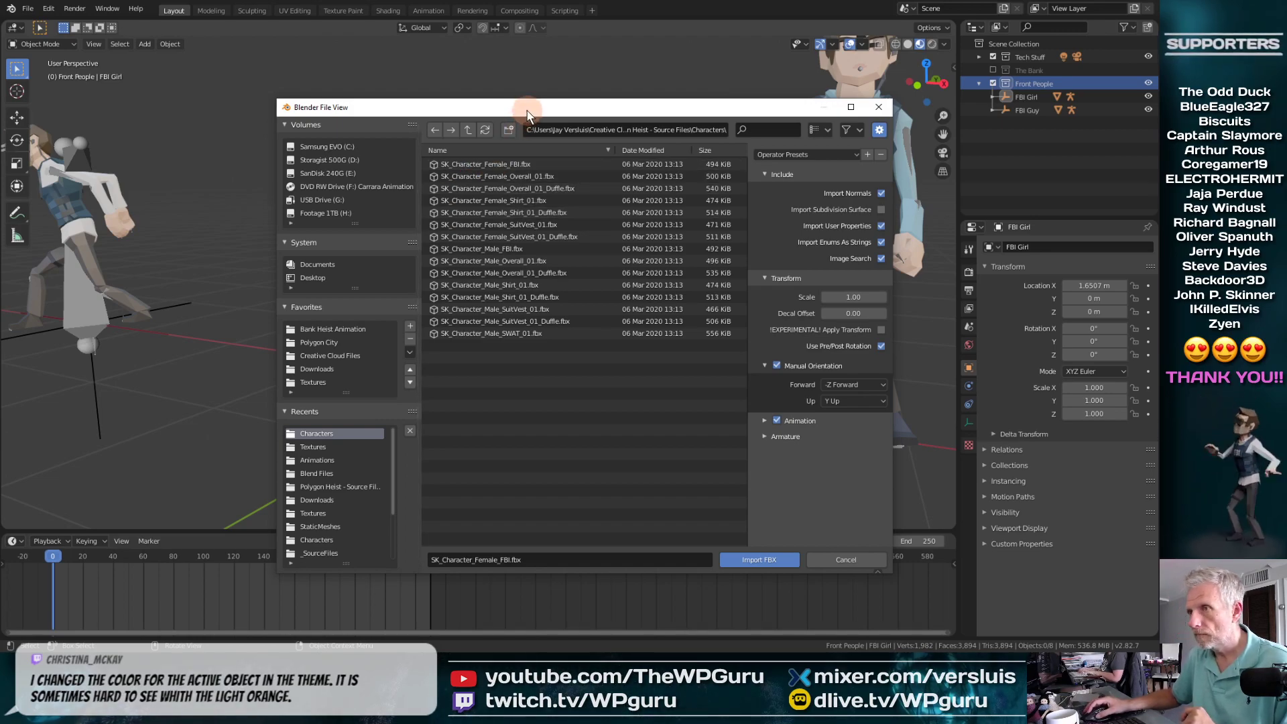
left_click_drag(527, 114, 357, 71)
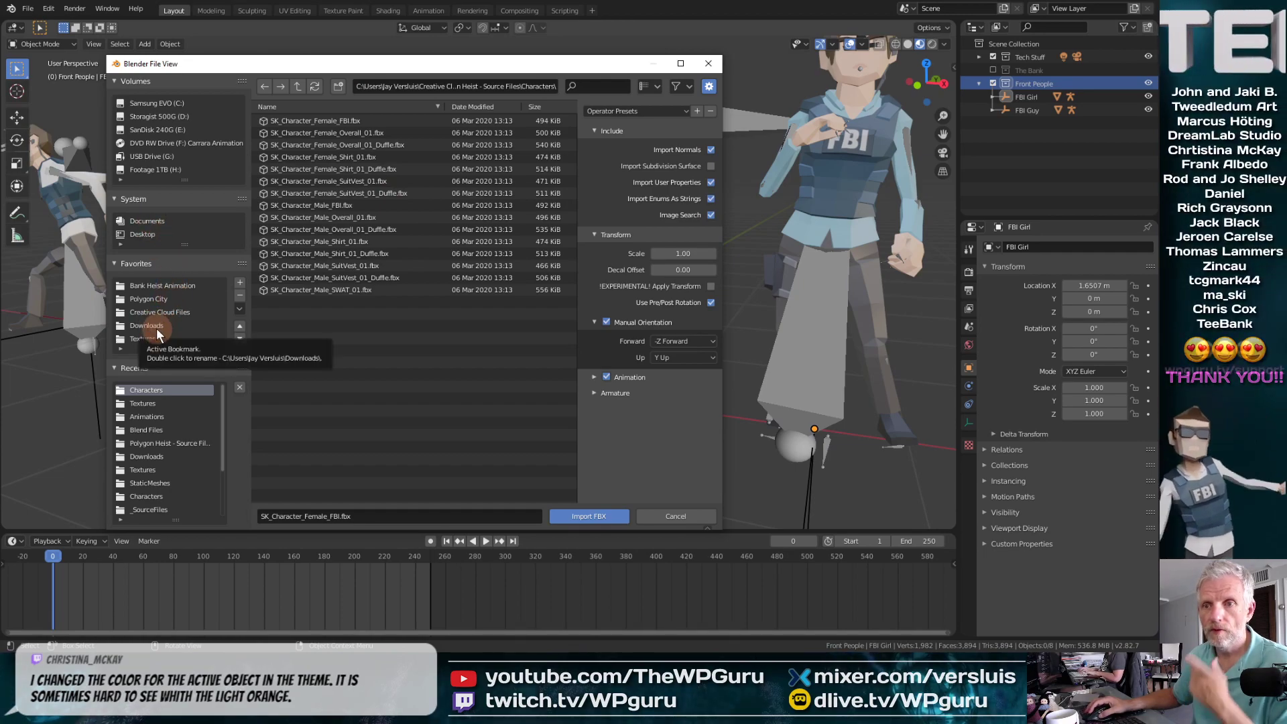
left_click(184, 281)
left_click(299, 117)
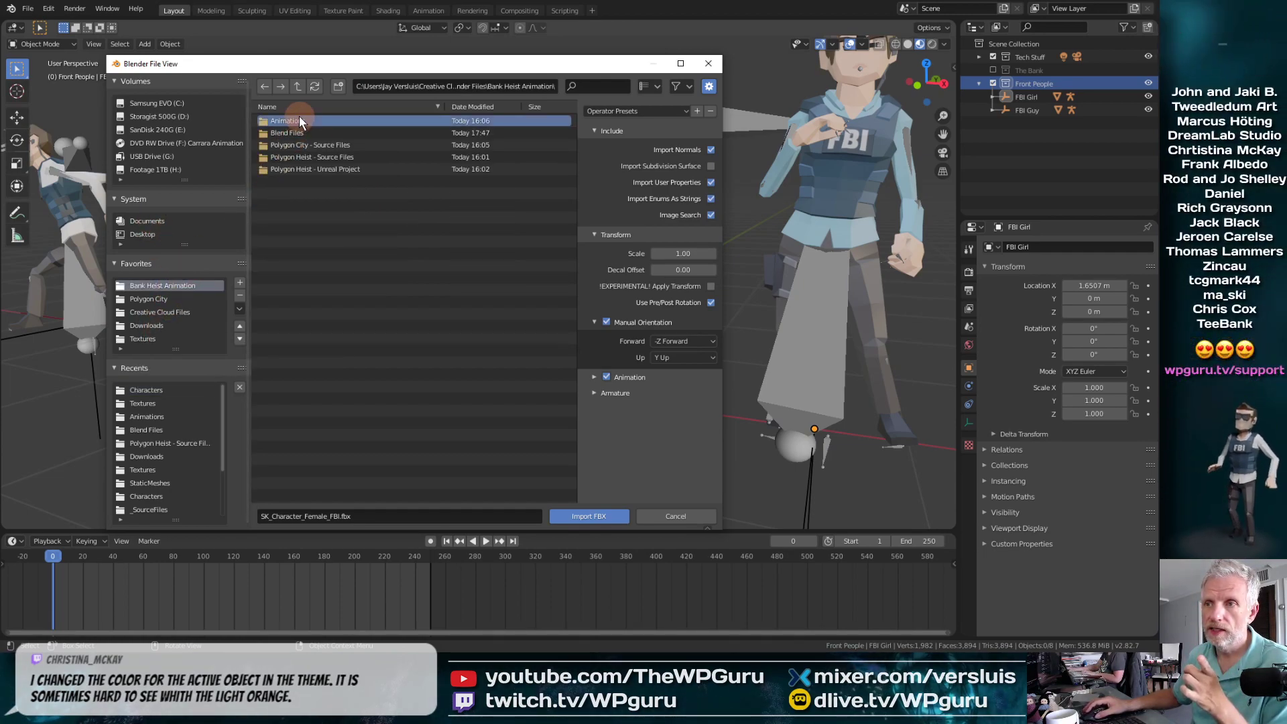
double_click(299, 120)
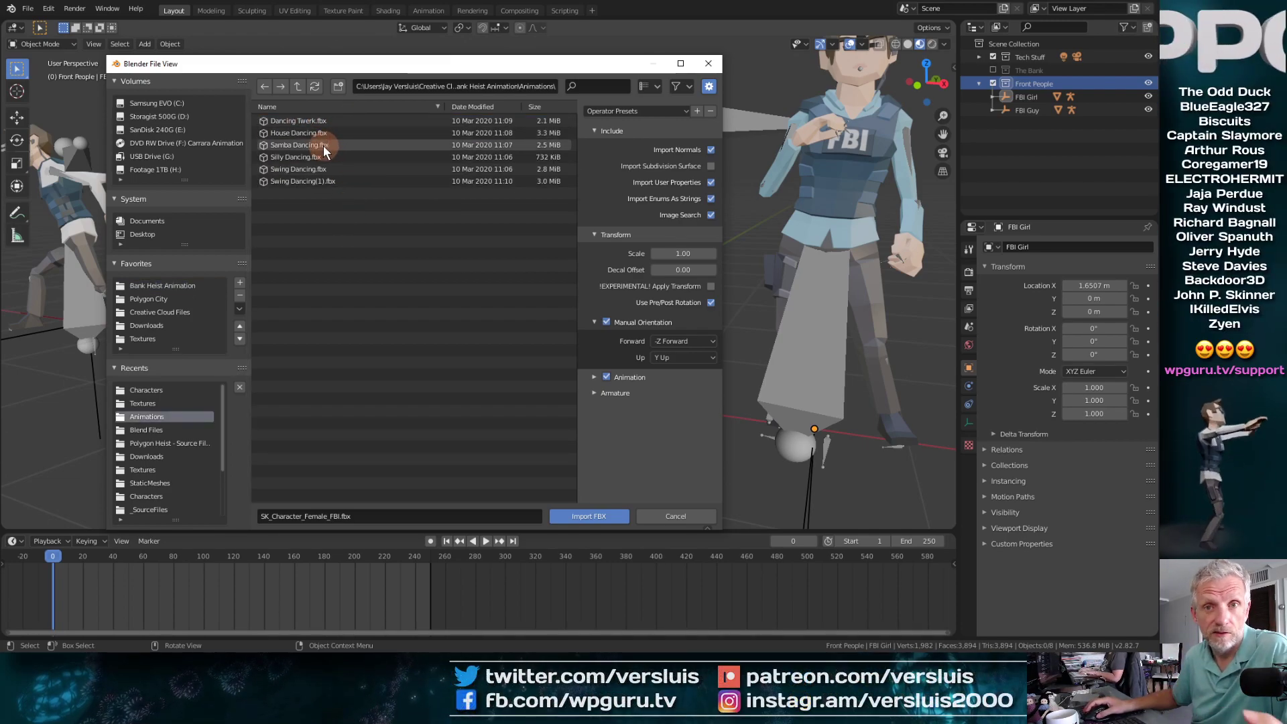
left_click(306, 144)
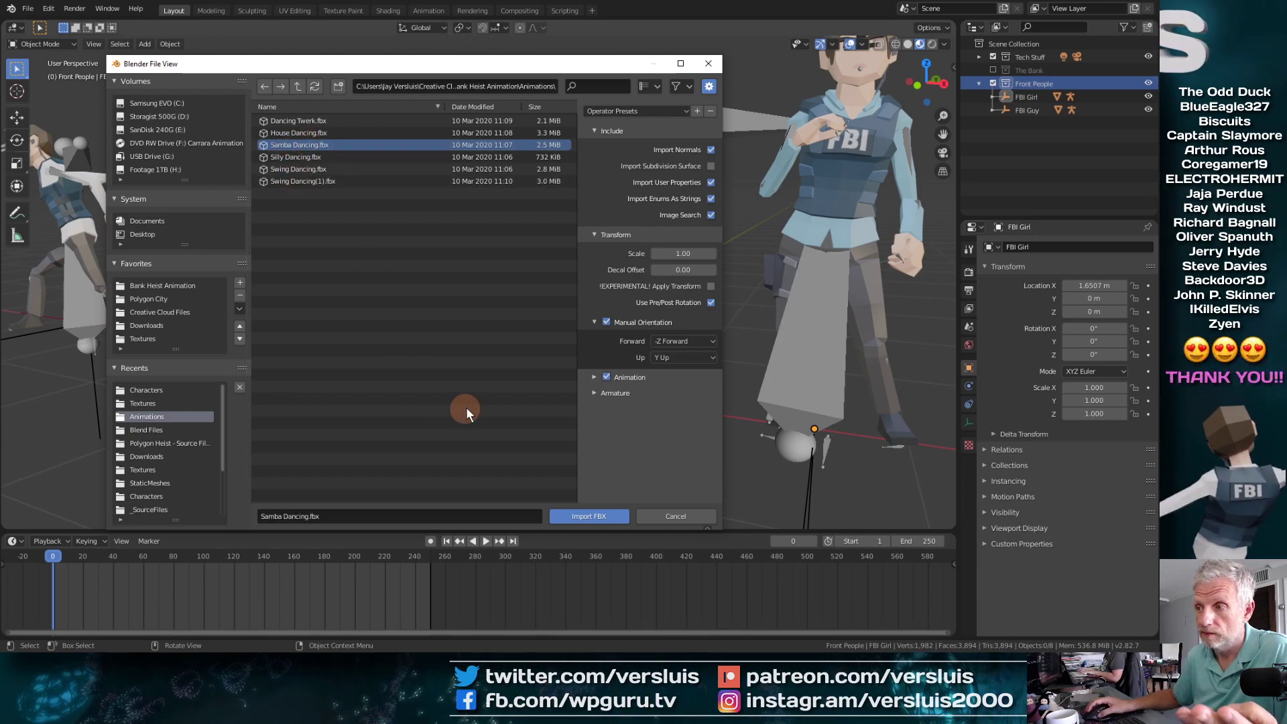
left_click(585, 516)
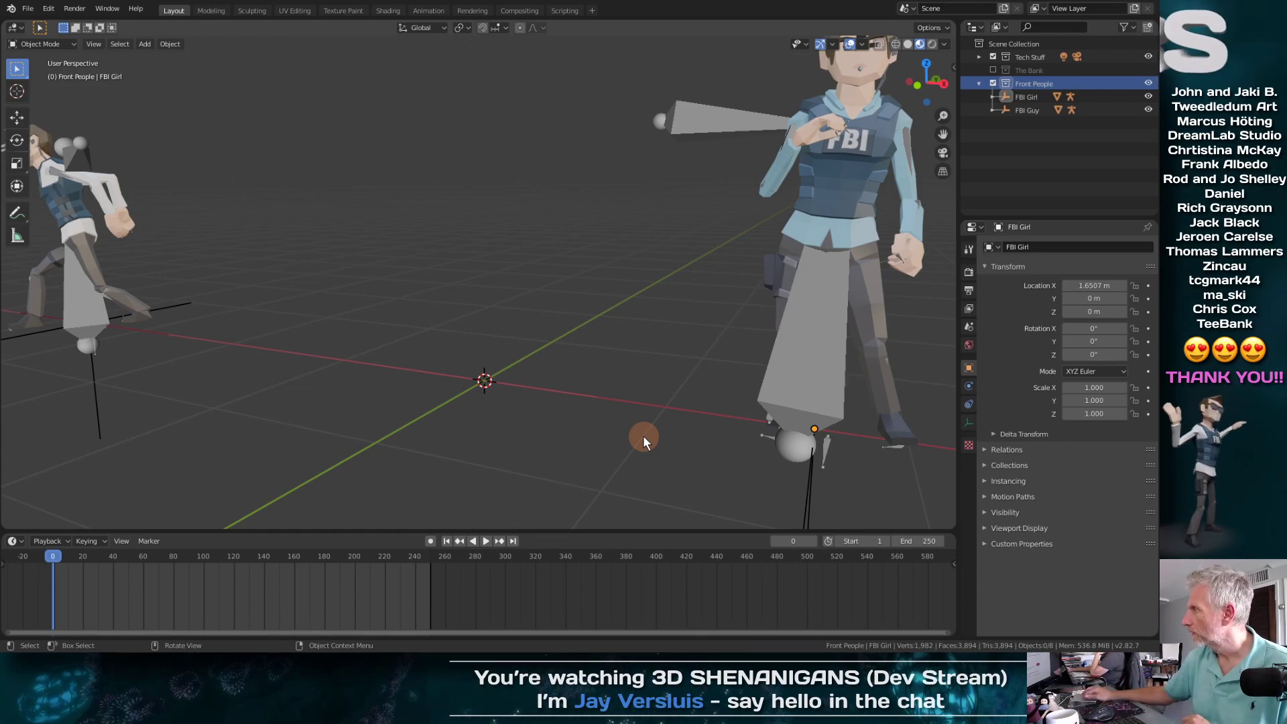
key("ctrl+v")
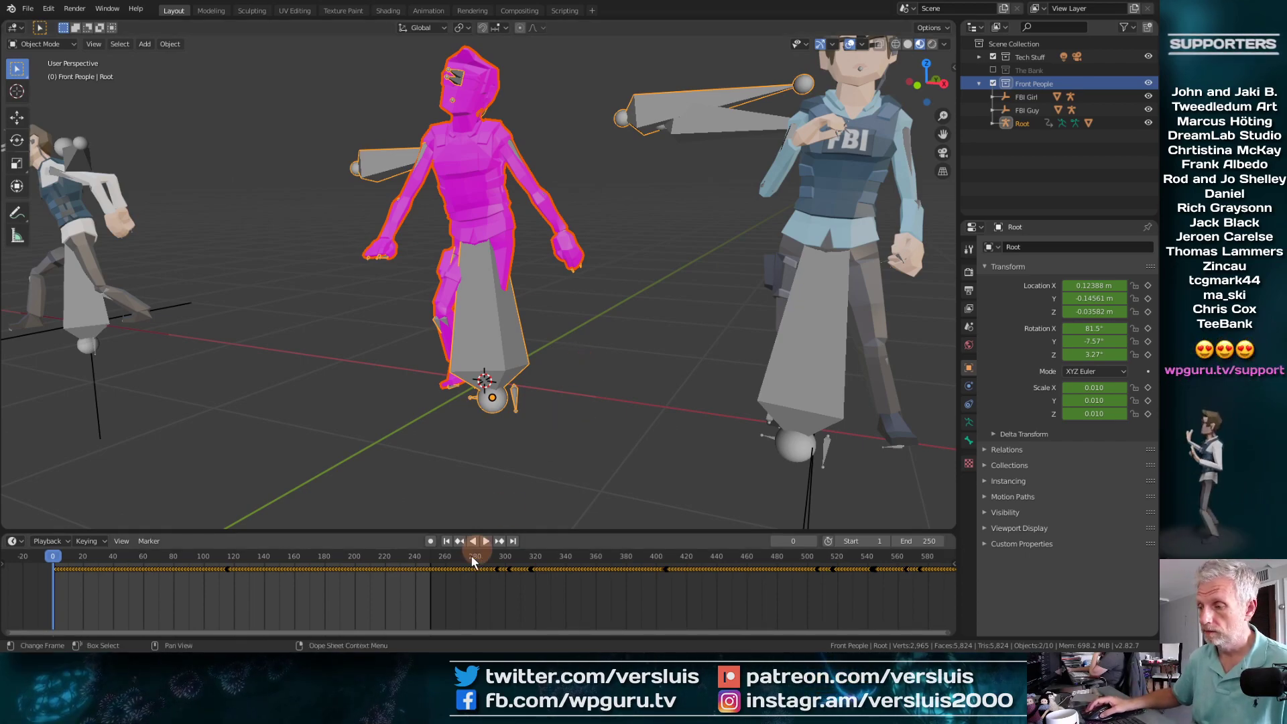
Step: Rename the imported Root armature to Swat
scroll(520, 604, "down", 3)
scroll(520, 603, "down", 5)
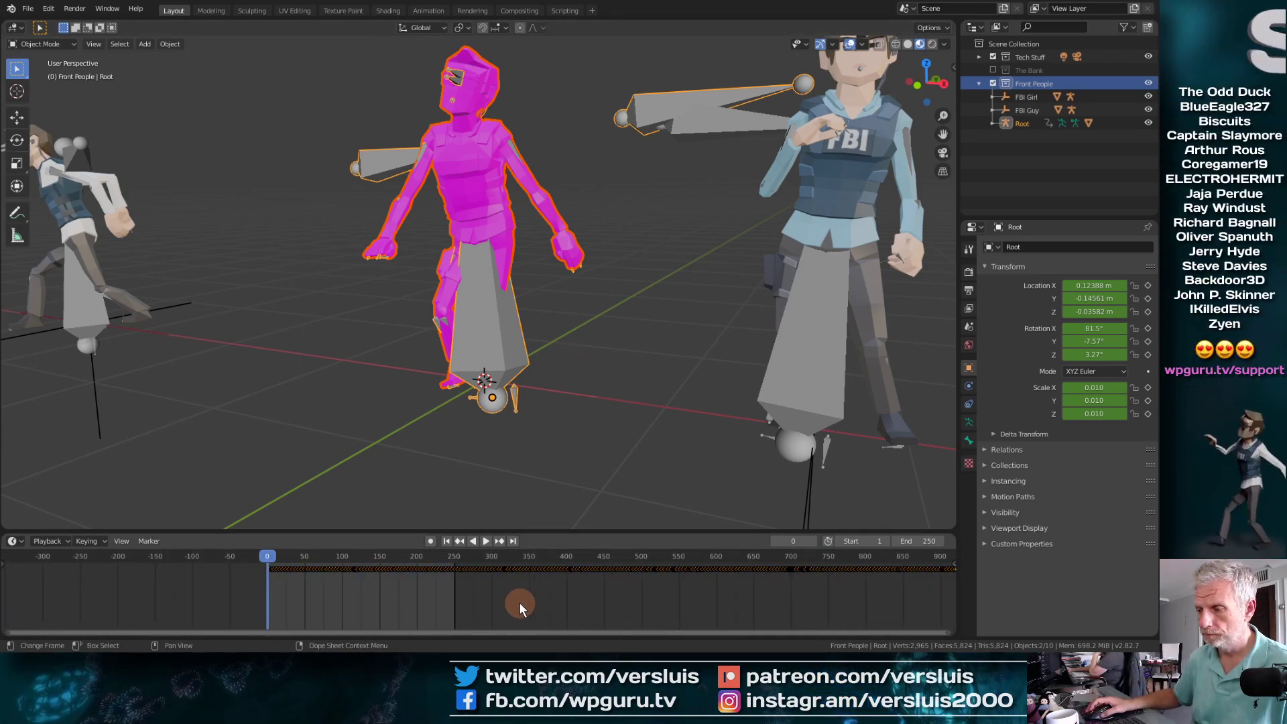
middle_click_drag(548, 596, 395, 603)
scroll(354, 604, "up", 1)
scroll(354, 605, "up", 2)
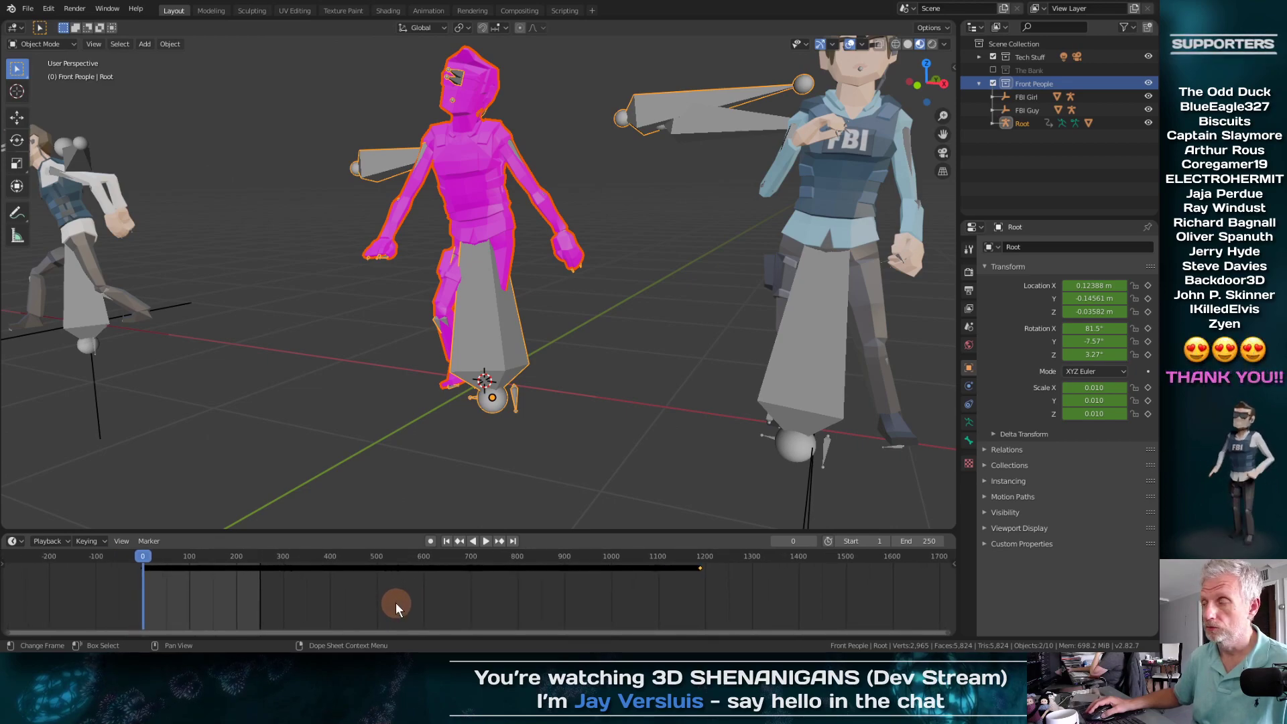
double_click(1019, 123)
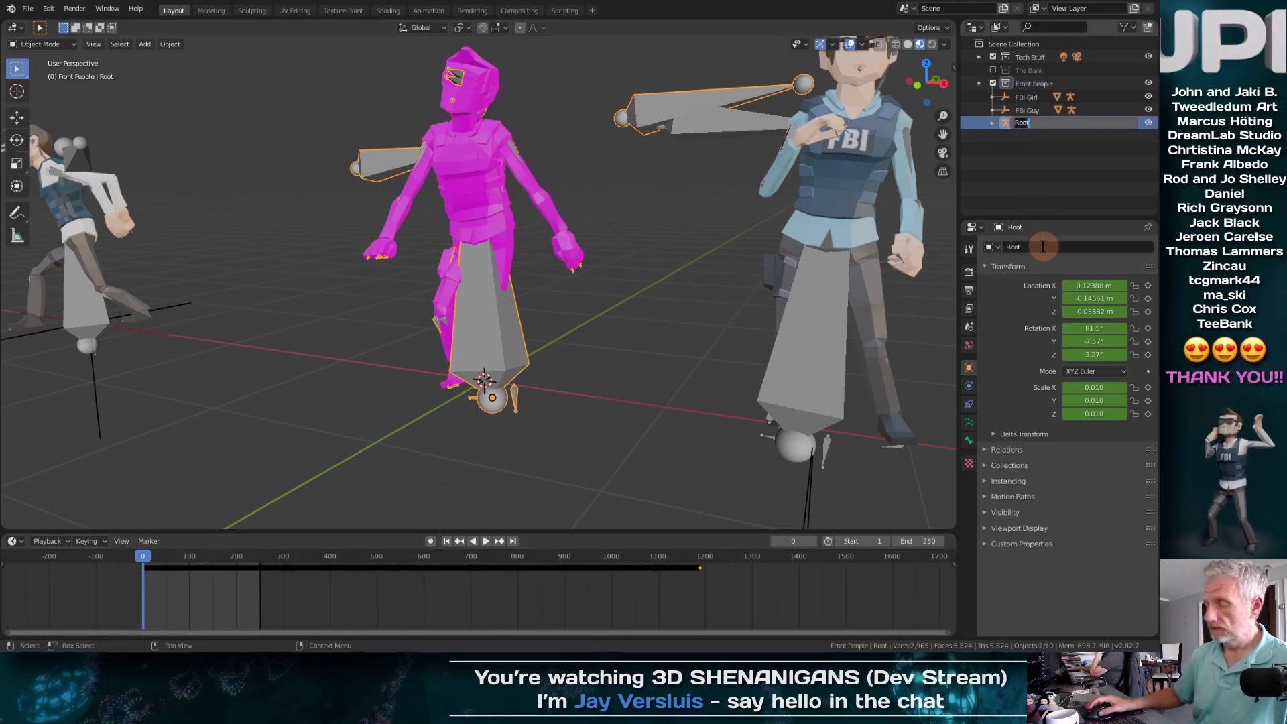
type("Swat")
key("Return")
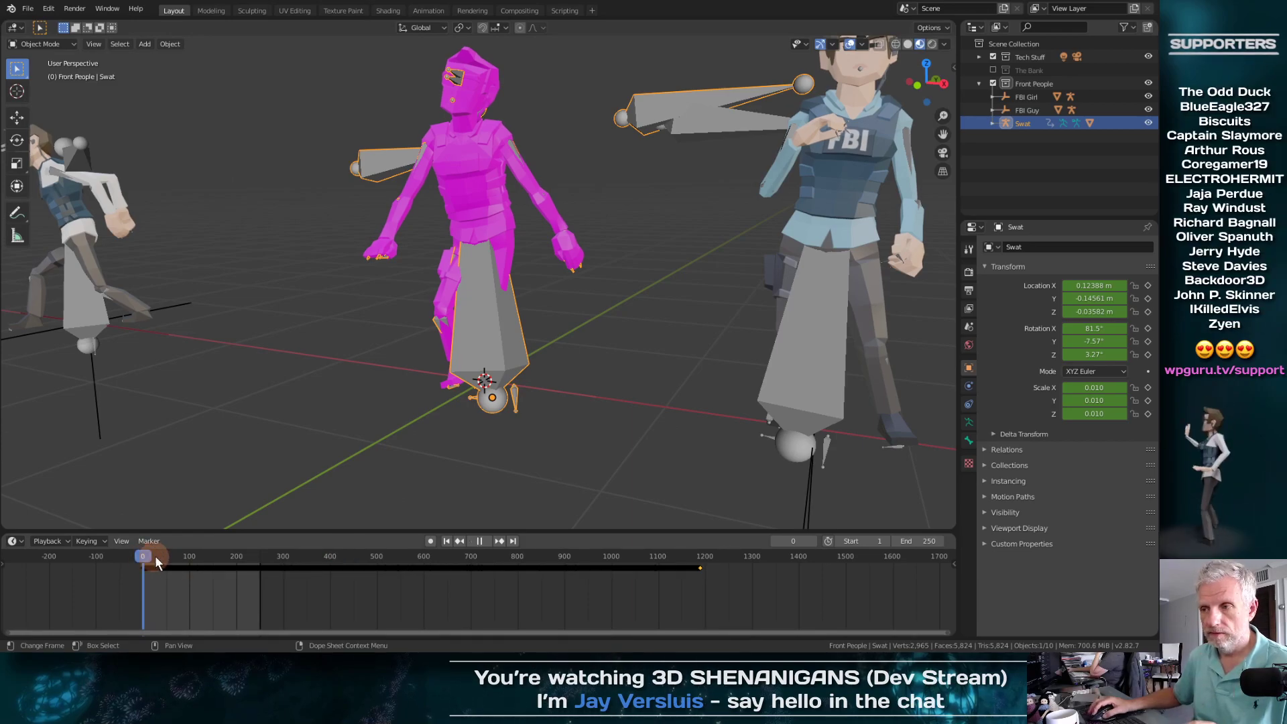
left_click_drag(155, 556, 128, 574)
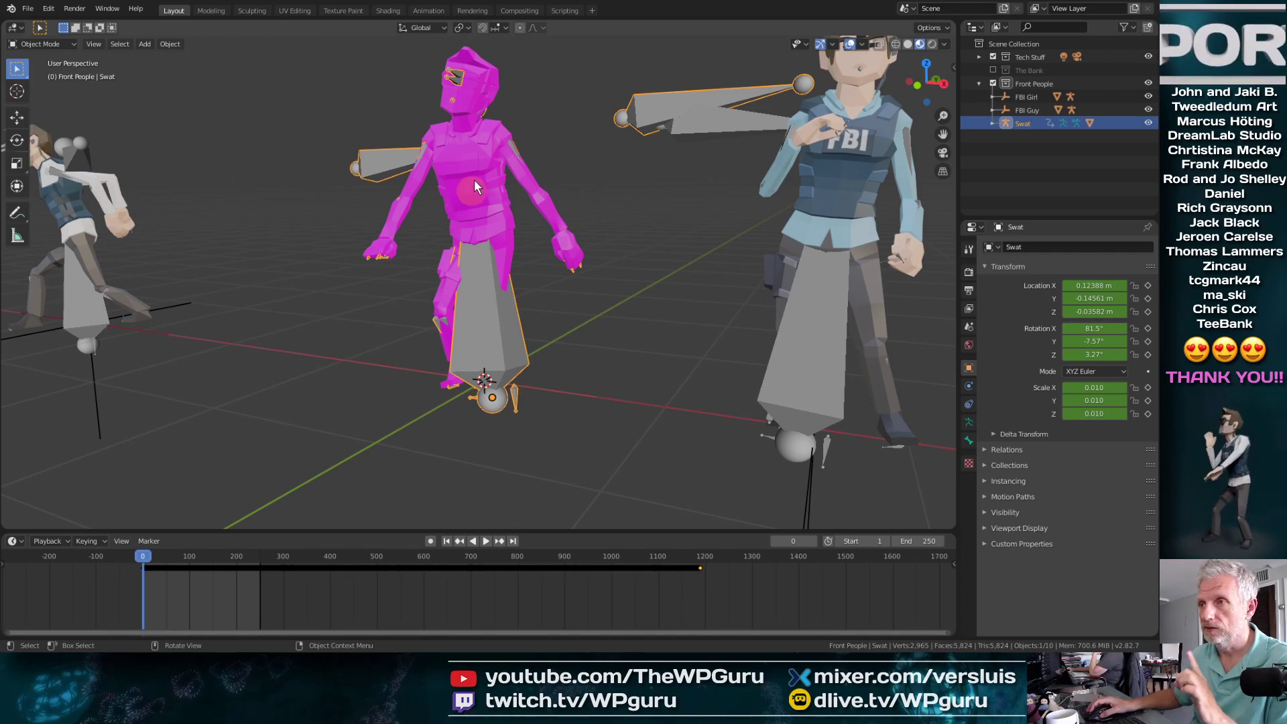
Step: In the Animation workspace's Action Editor, rename the imported armature's action to Samba and stash it
left_click(428, 11)
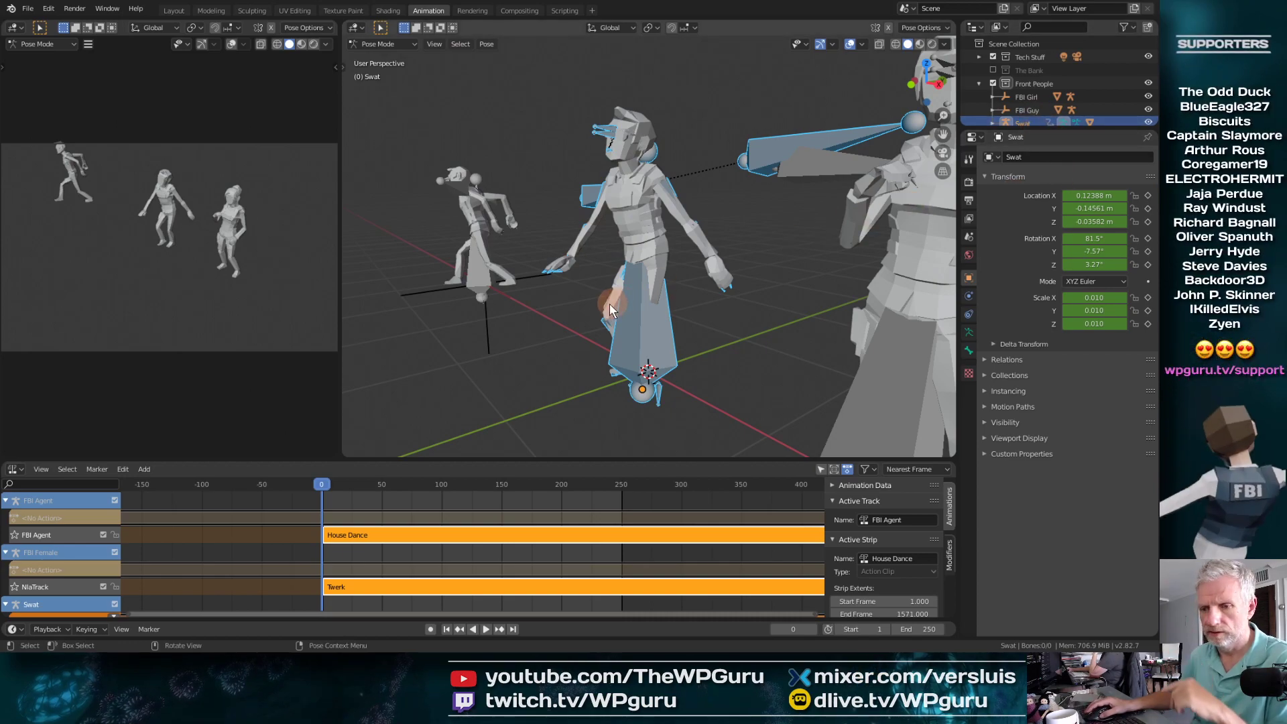
left_click(15, 468)
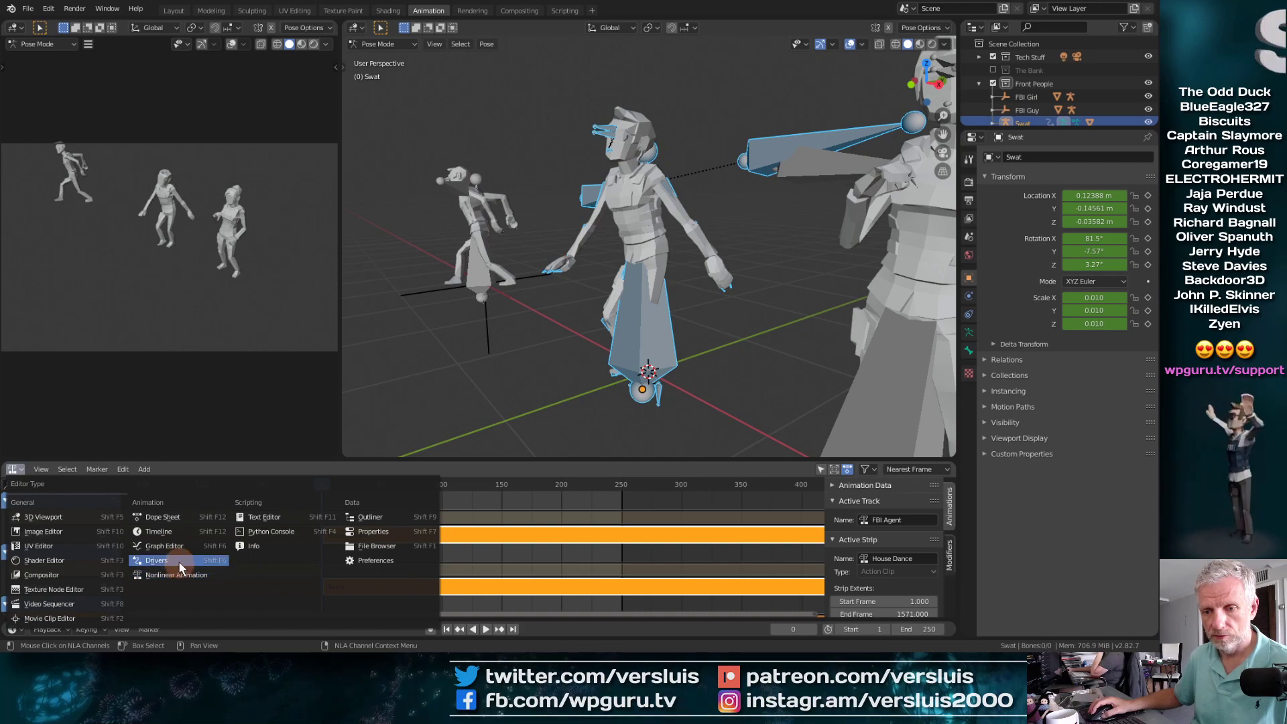
left_click(162, 516)
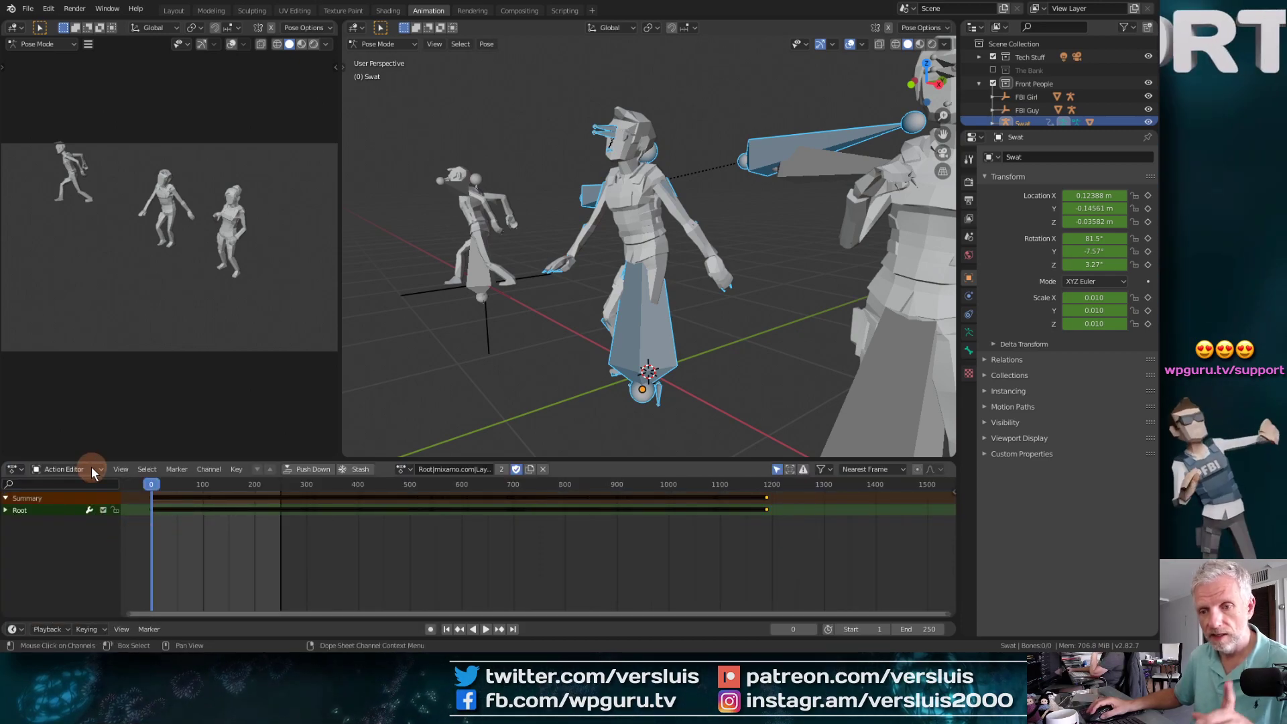
double_click(459, 469)
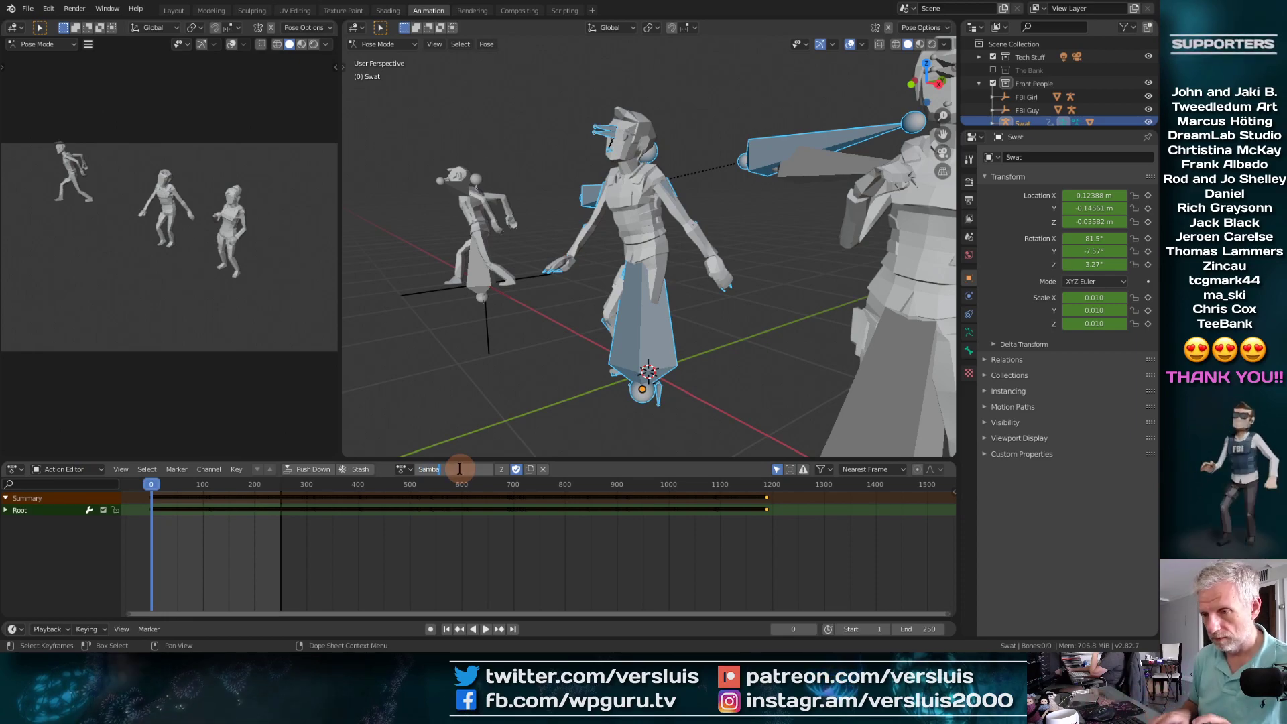
key("Return")
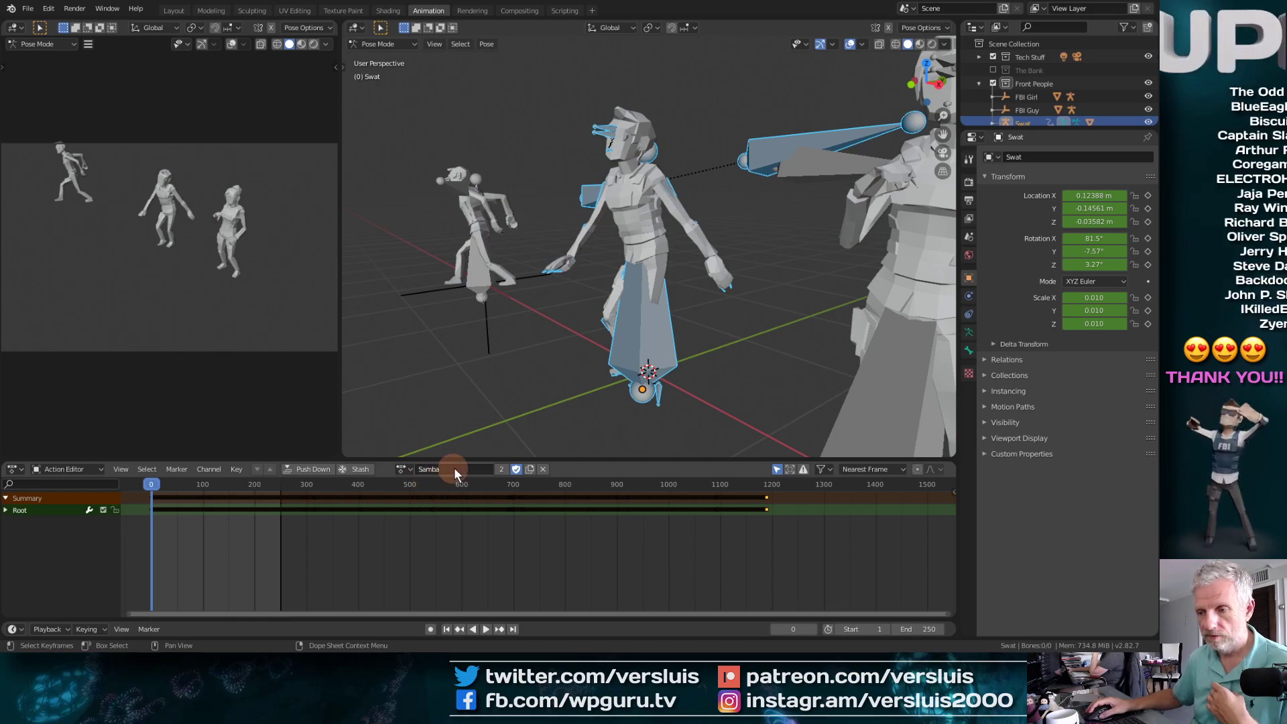
left_click(363, 468)
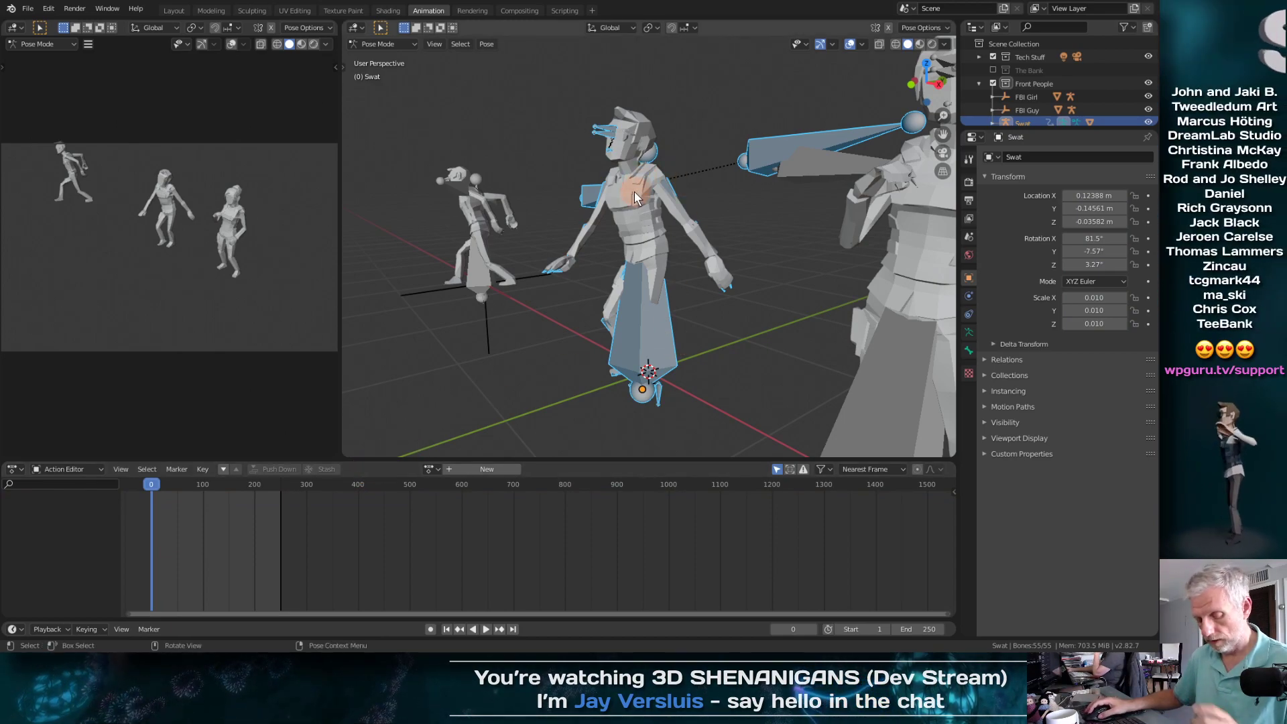
Step: Return from Pose Mode to Object Mode and delete the Swat armature
left_click(415, 45)
left_click(410, 55)
key("x")
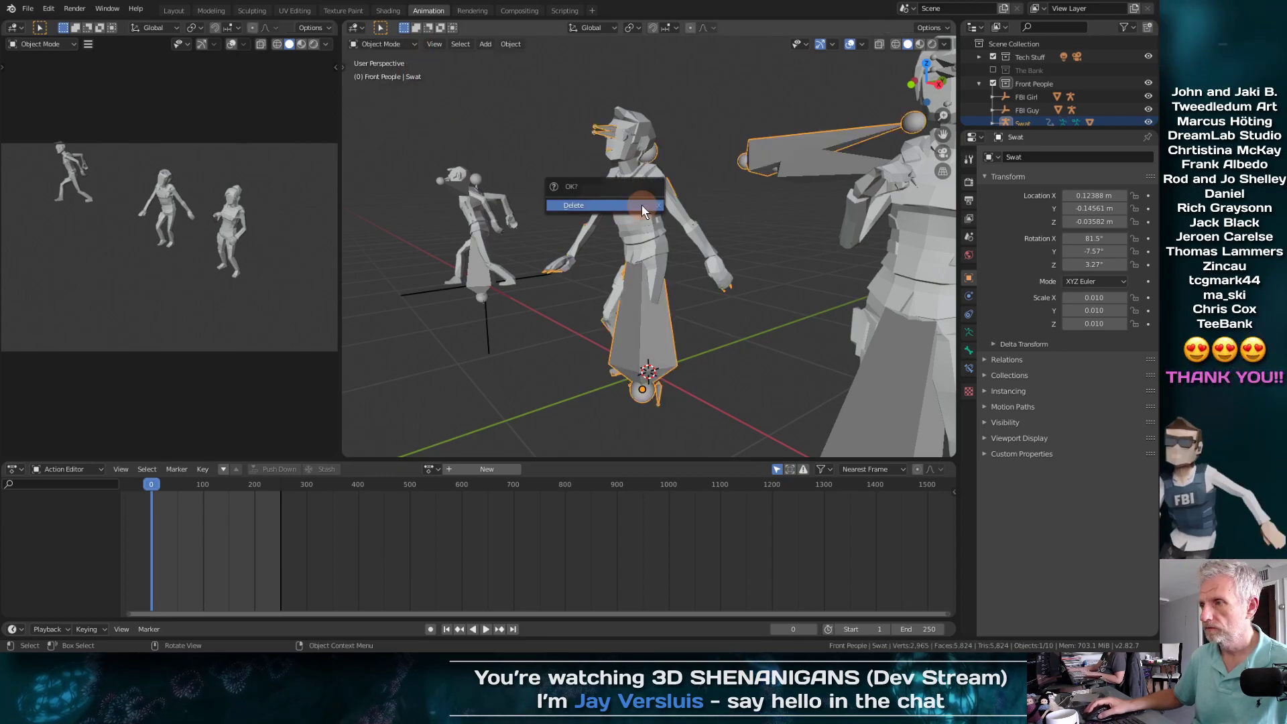
key("Return")
Step: Delete the leftover Character_Male_FBI.001 mesh from the scene
scroll(646, 252, "down", 8)
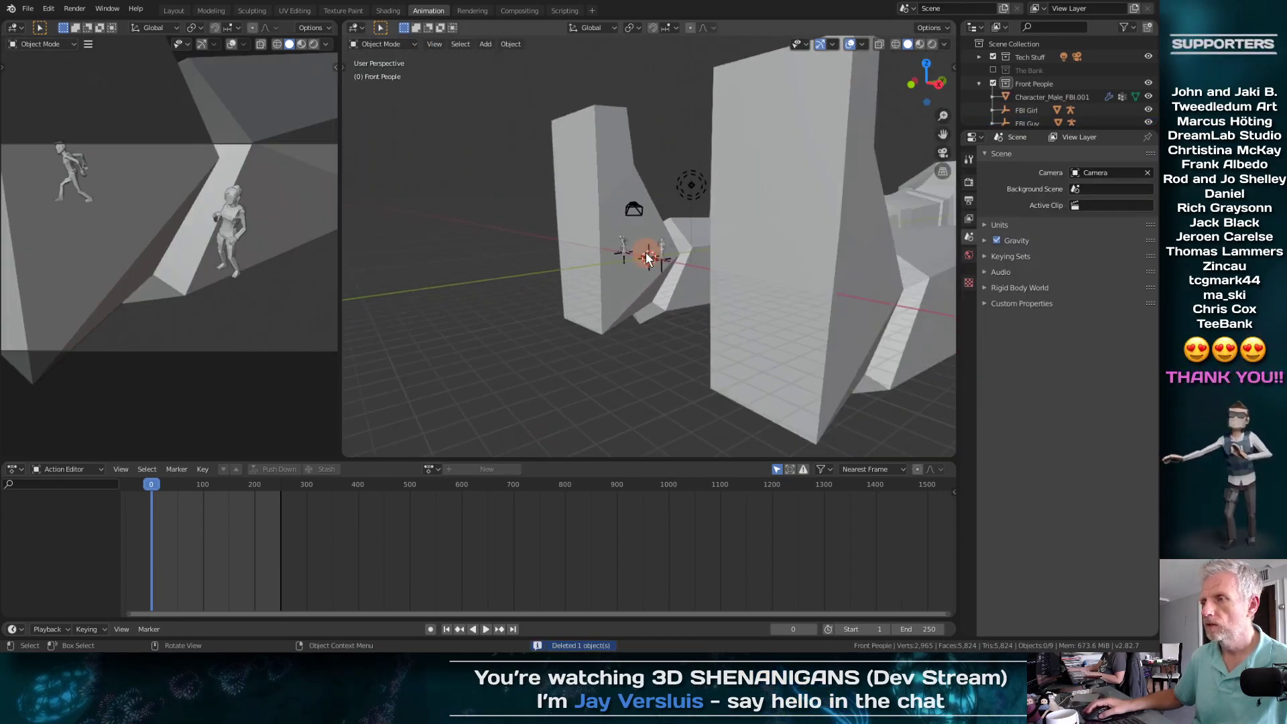
middle_click_drag(645, 252, 736, 387)
left_click(738, 129)
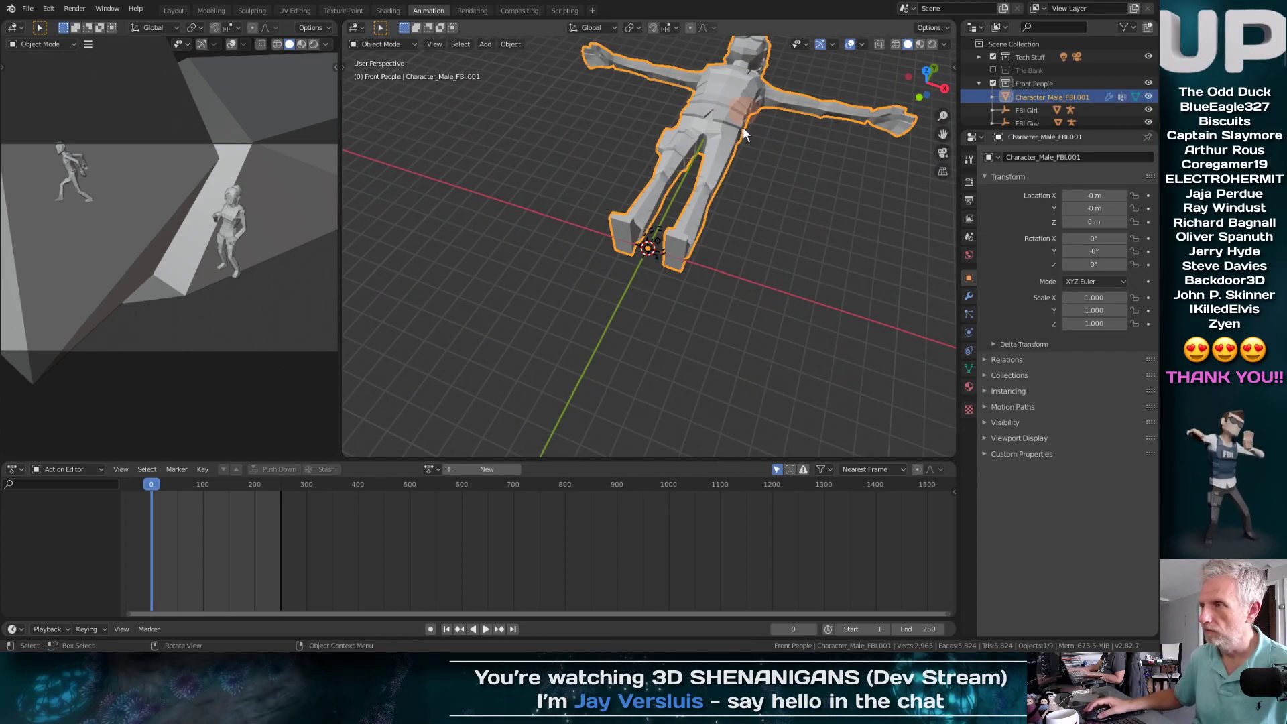
key("x")
key("Return")
middle_click_drag(718, 284, 662, 216)
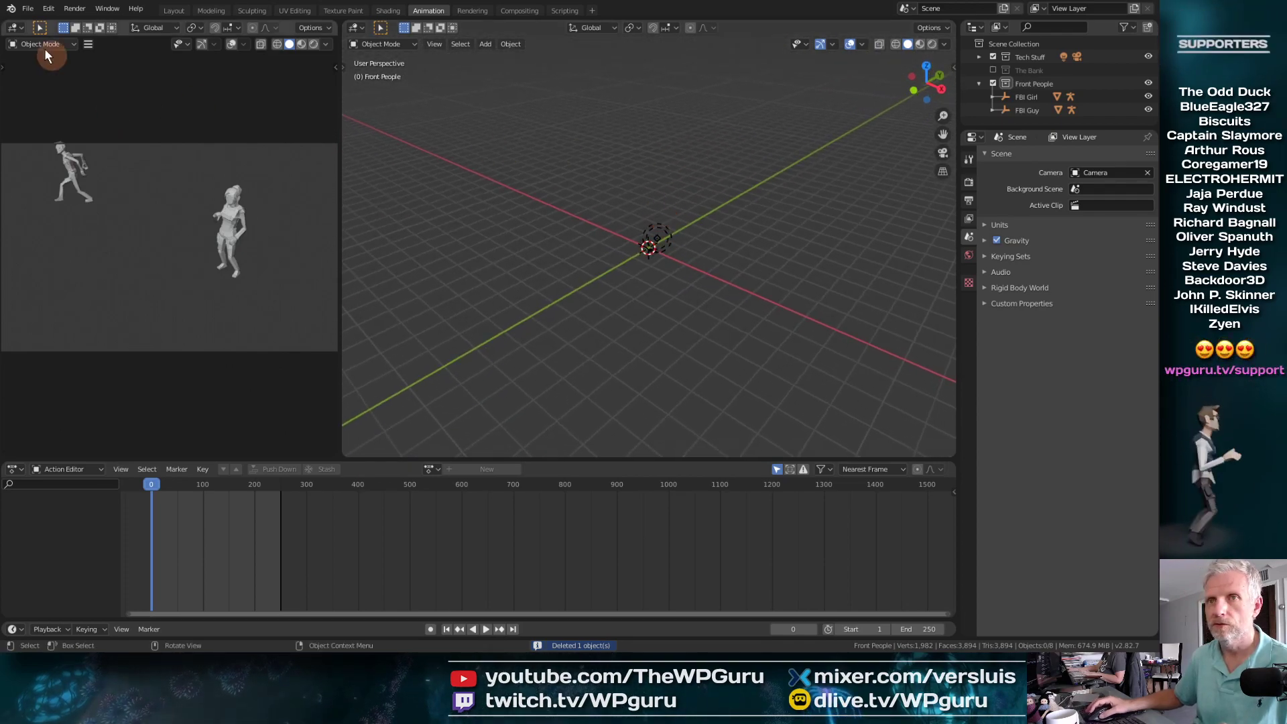
Step: In the Layout workspace, import SK_Character_Male_SWAT_01.fbx from the Characters folder of Polygon Heist - Source Files
left_click(174, 11)
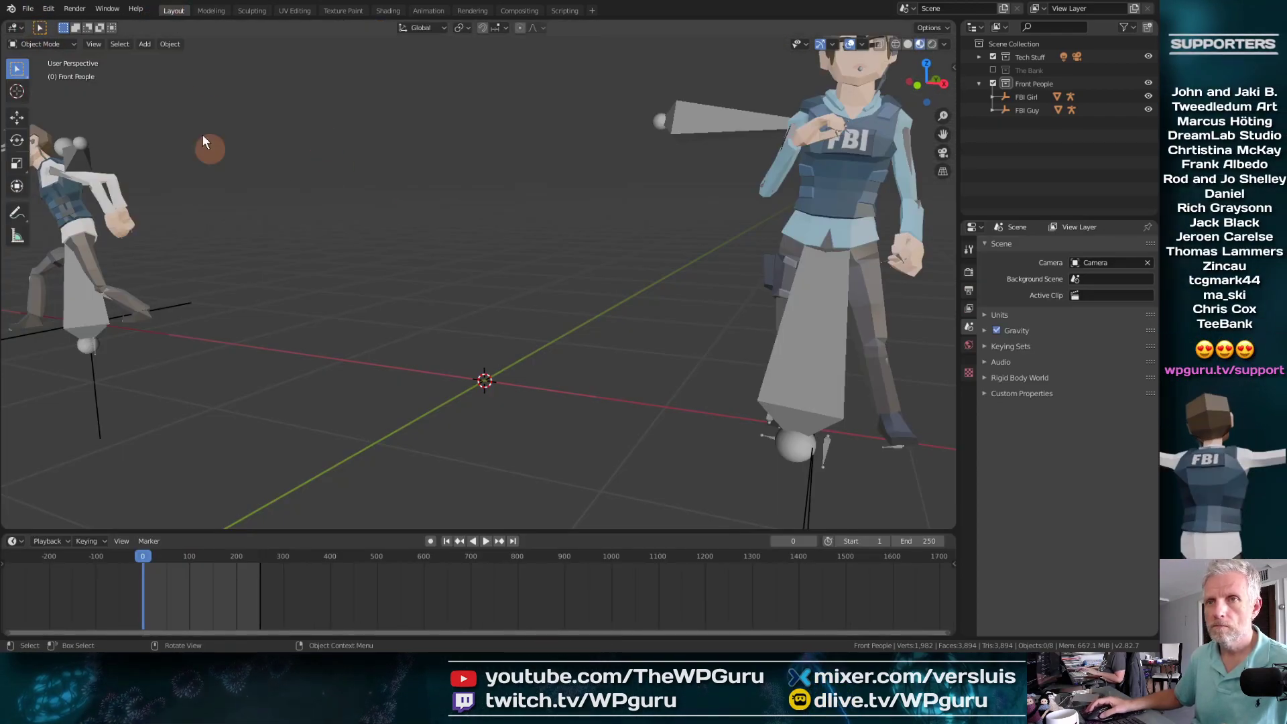
left_click(27, 9)
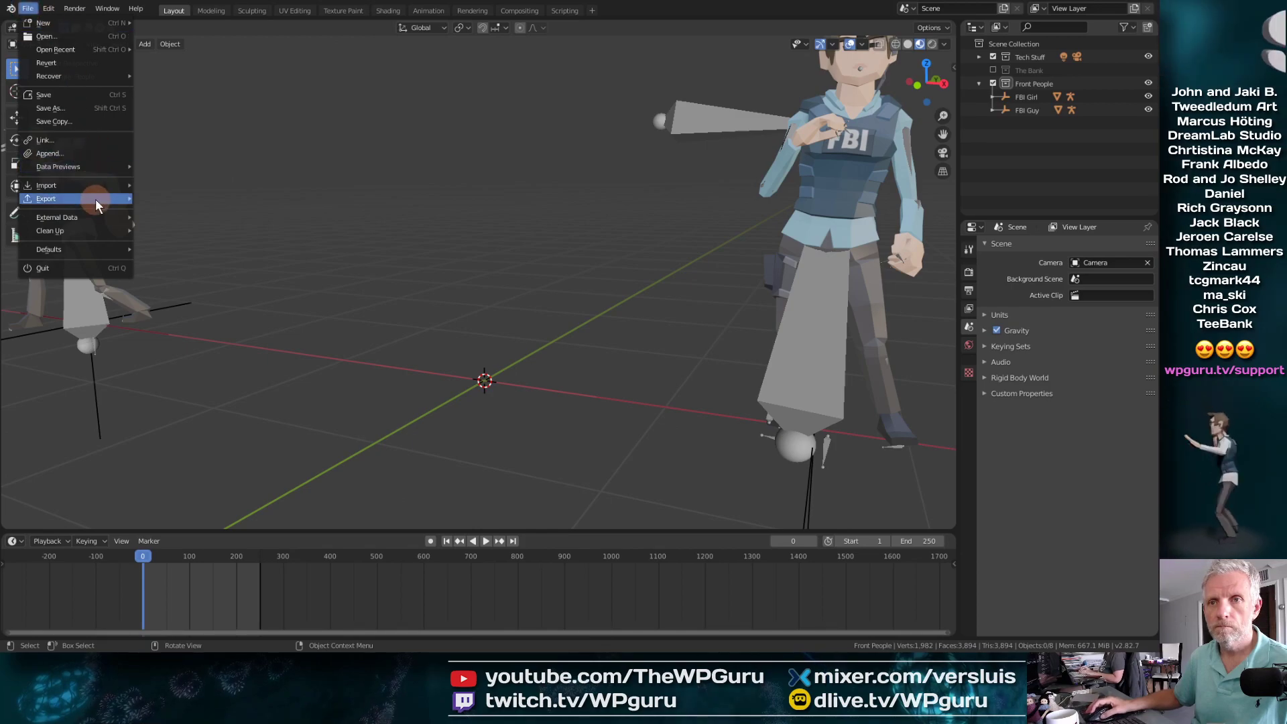
mouse_move(95, 187)
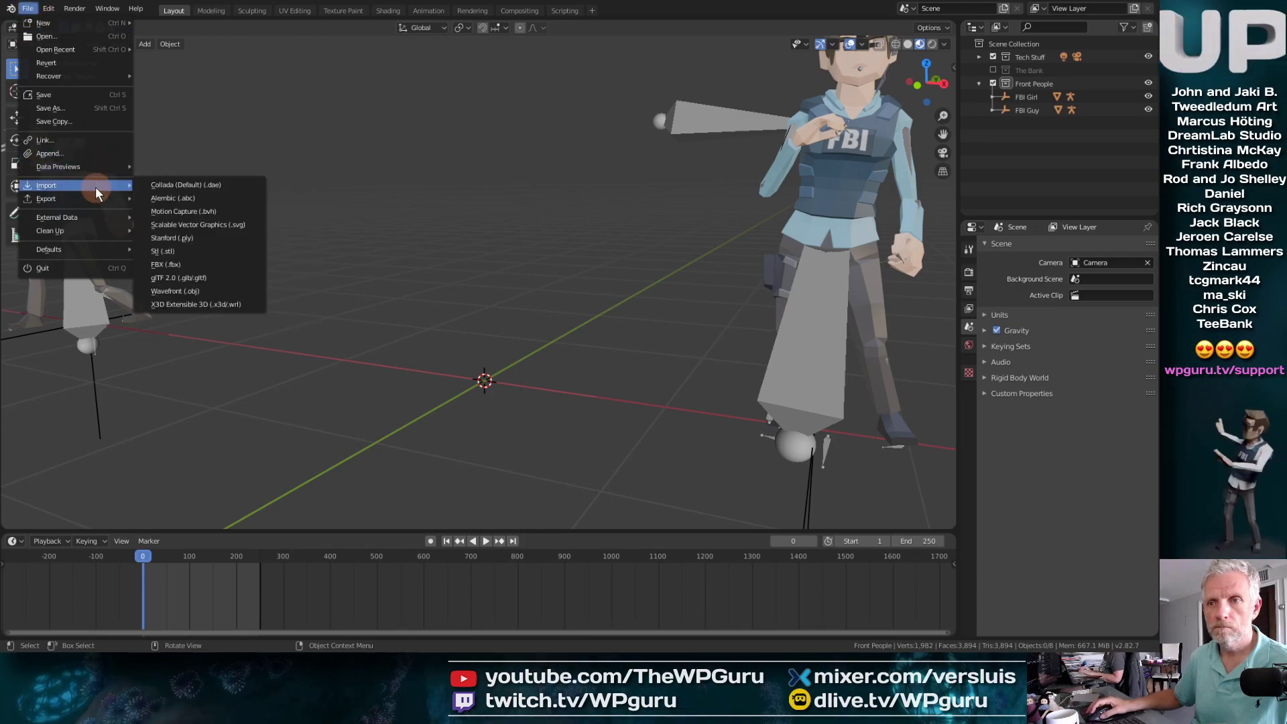
left_click(206, 265)
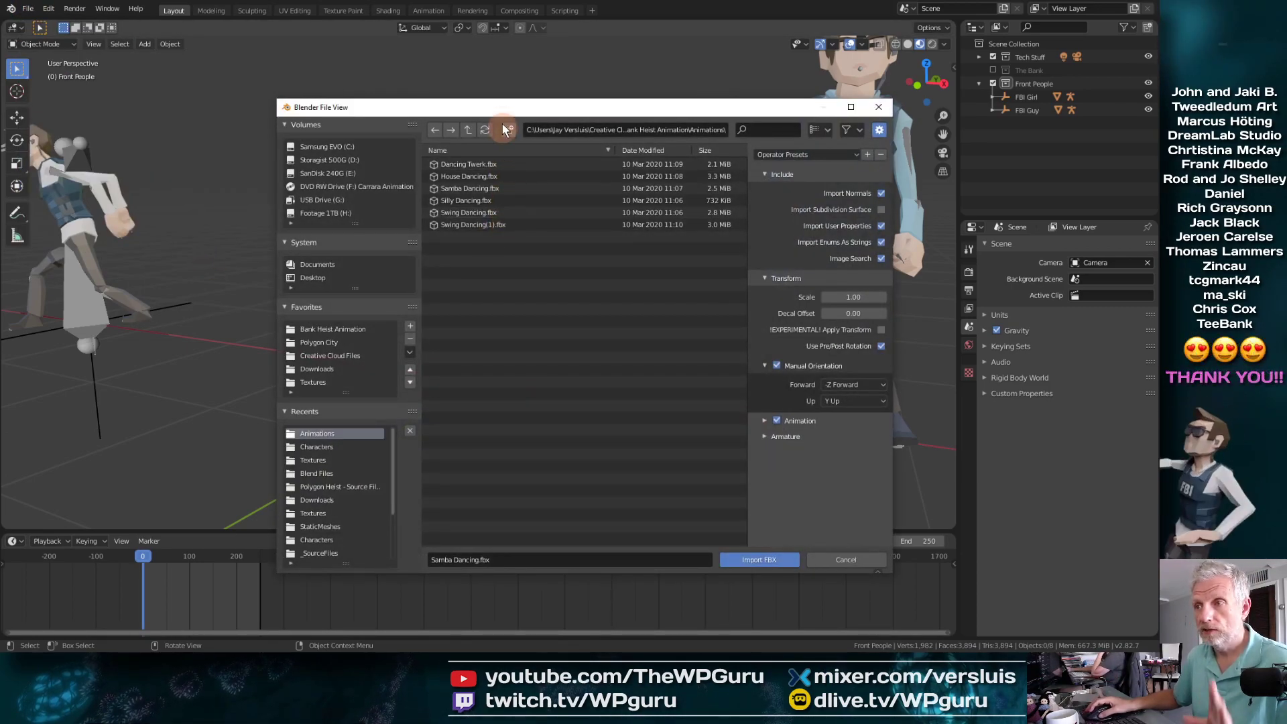
left_click_drag(499, 105, 371, 44)
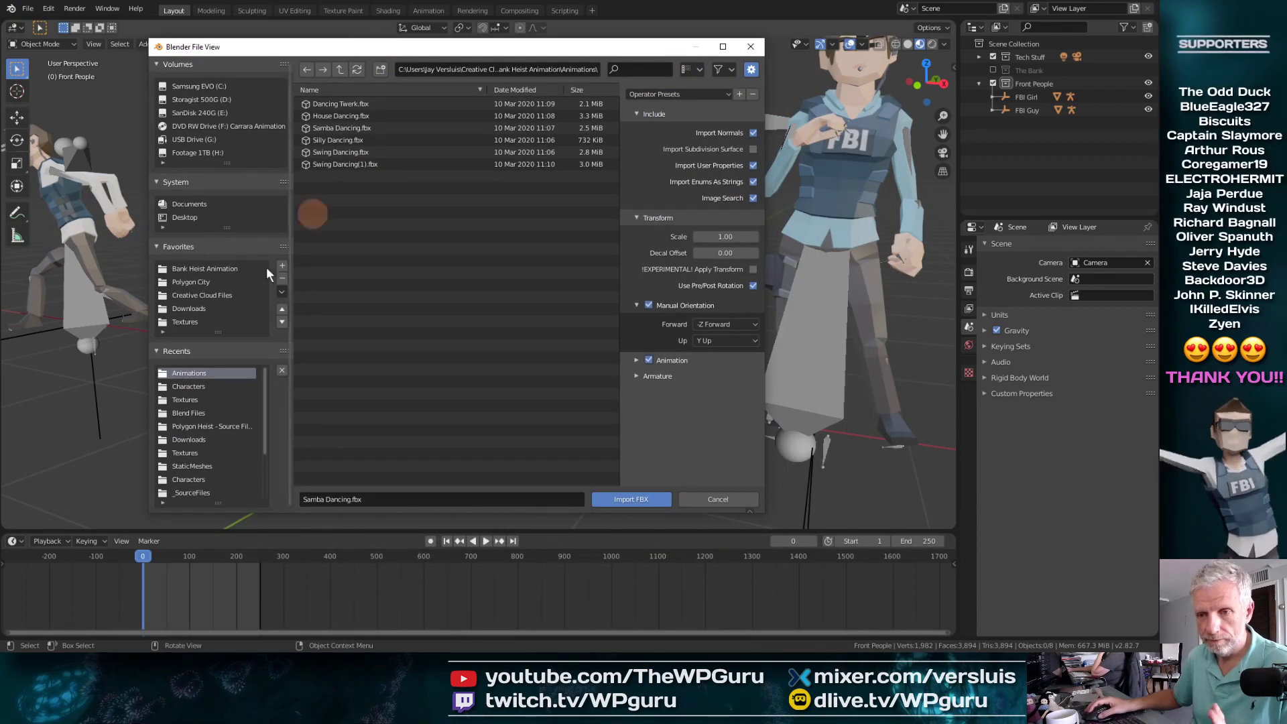
left_click(211, 268)
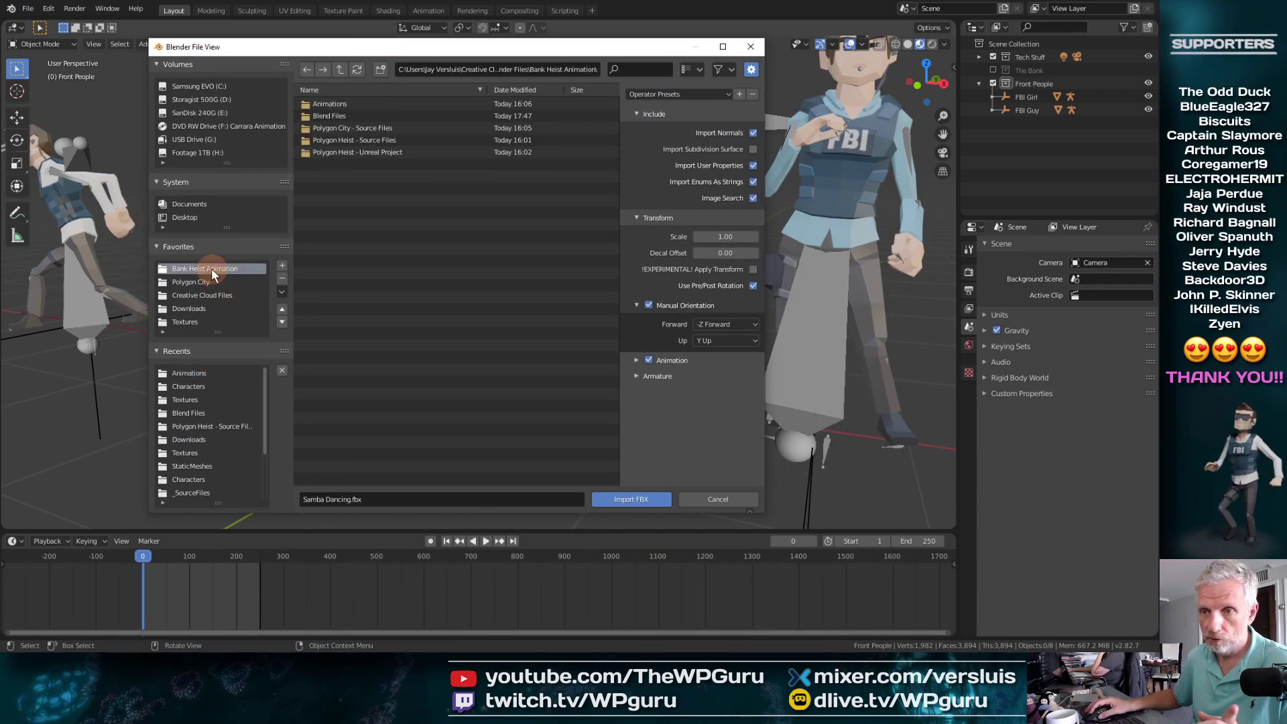
double_click(400, 138)
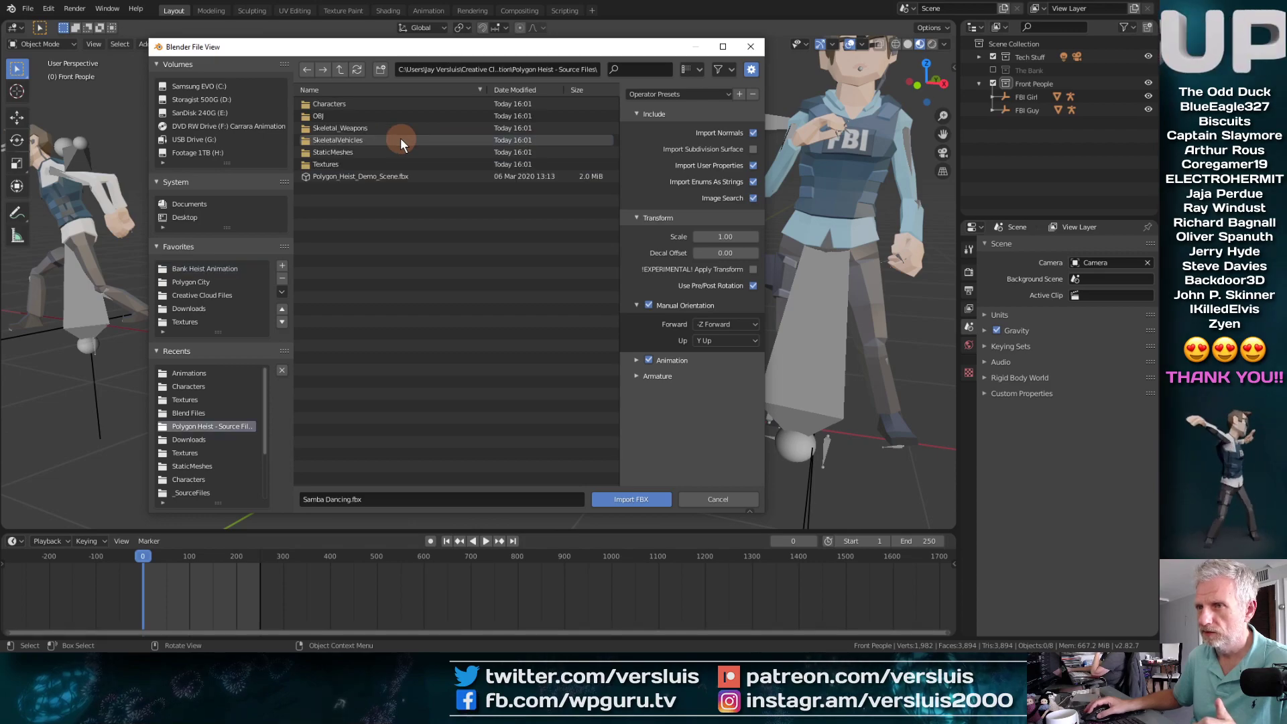
double_click(336, 101)
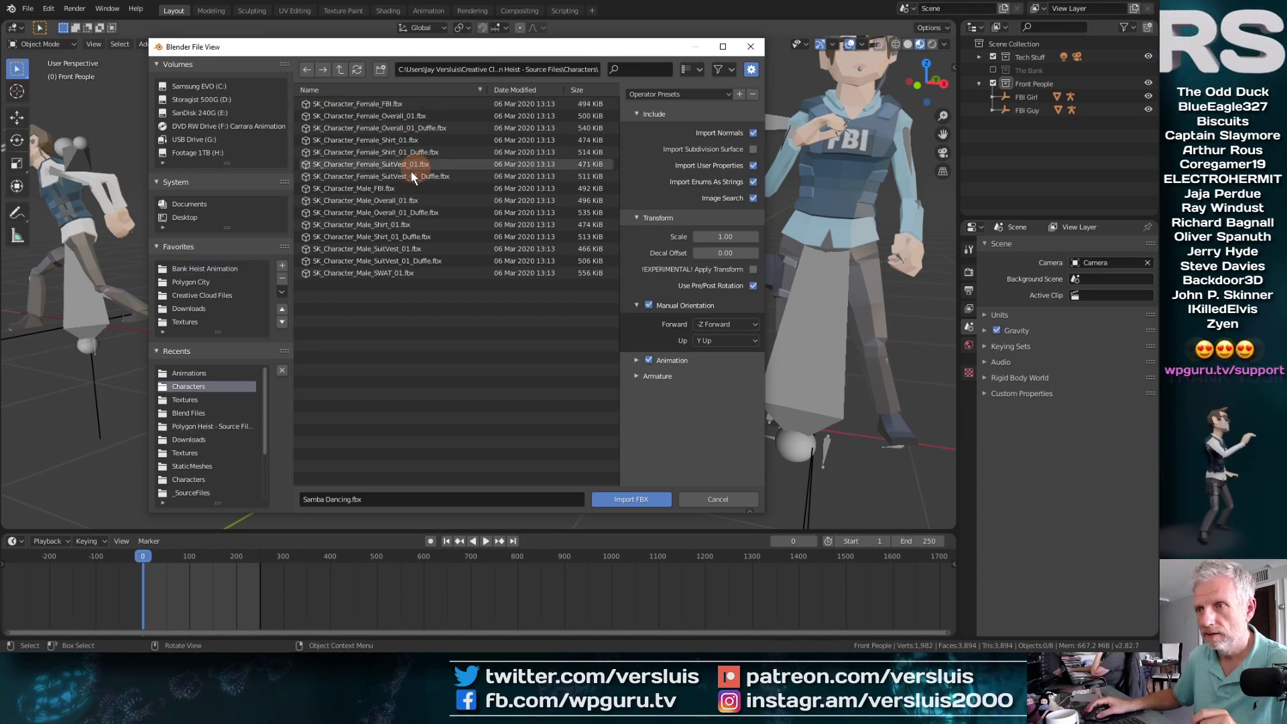
left_click(353, 275)
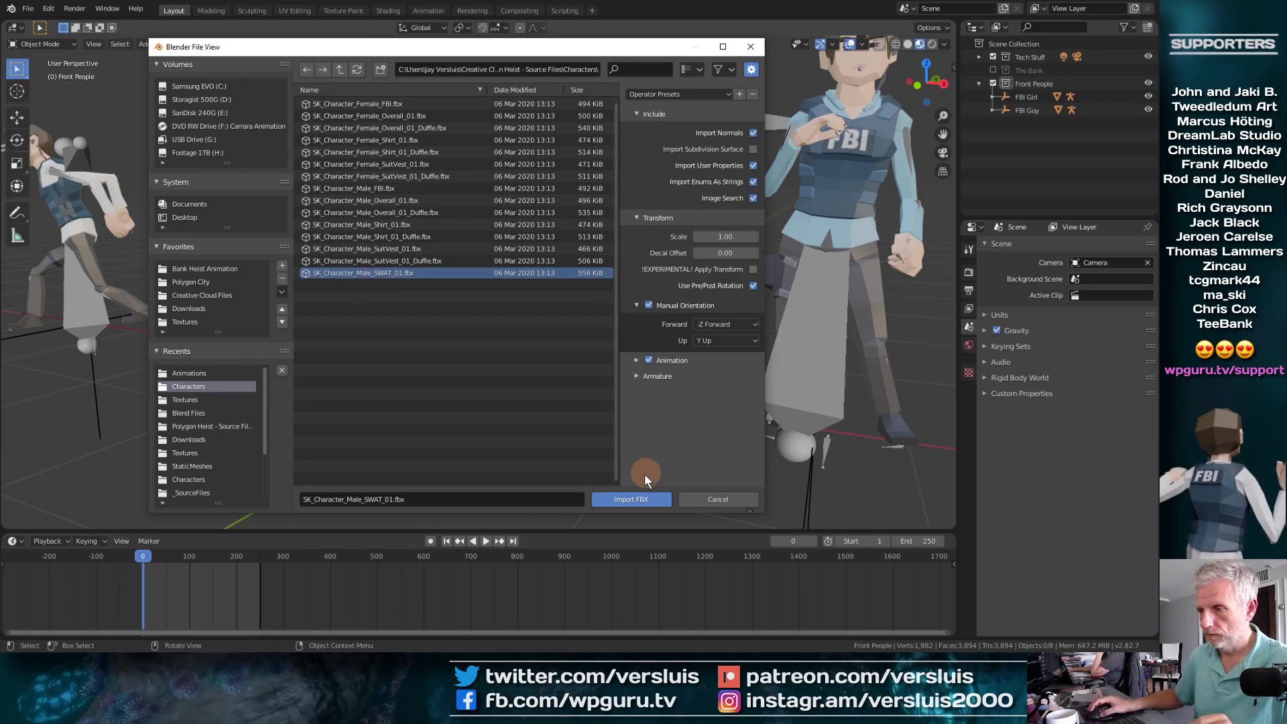
left_click(641, 497)
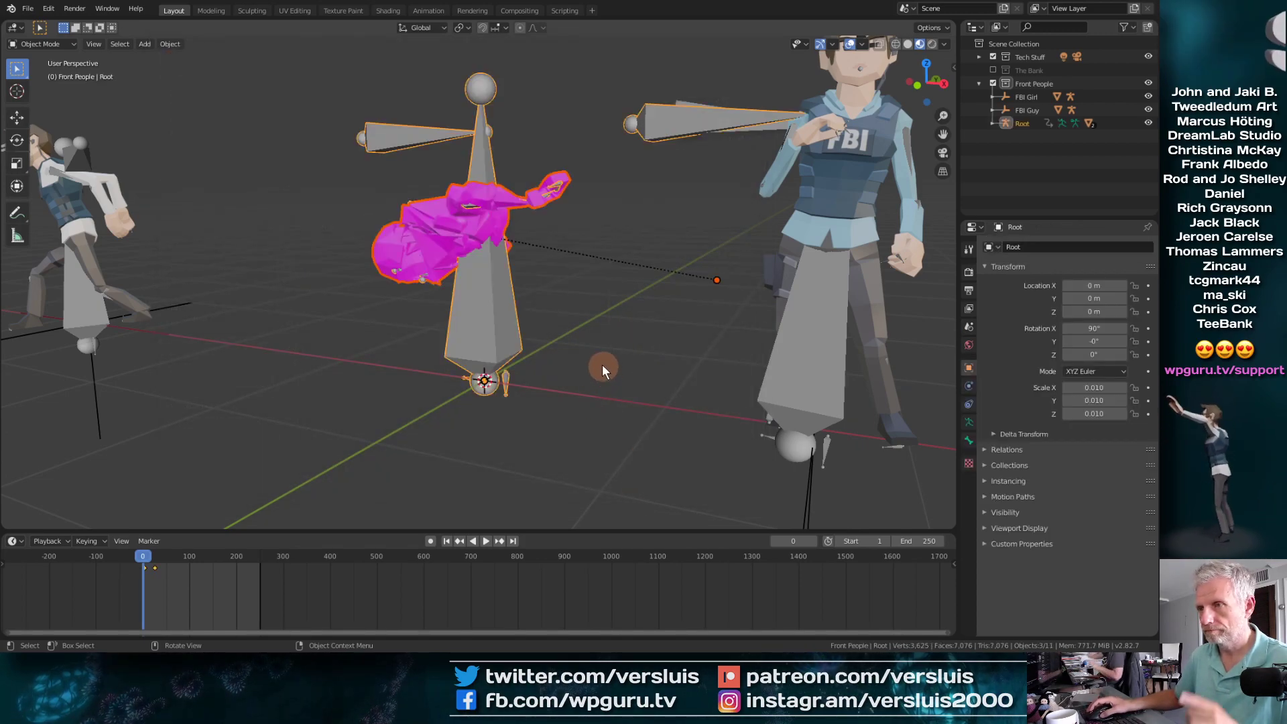
Step: Clear all pose transforms on the imported SWAT character's Root armature in Pose Mode and return to Object Mode
left_click(72, 43)
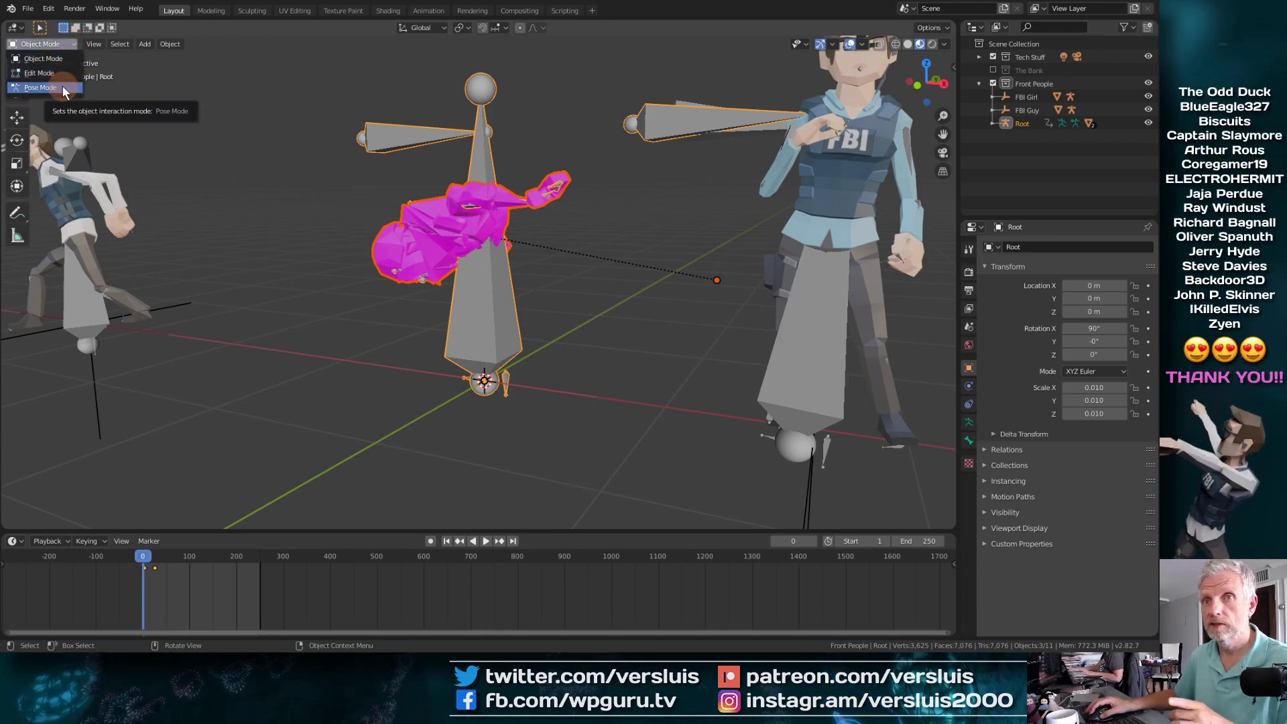
left_click(62, 86)
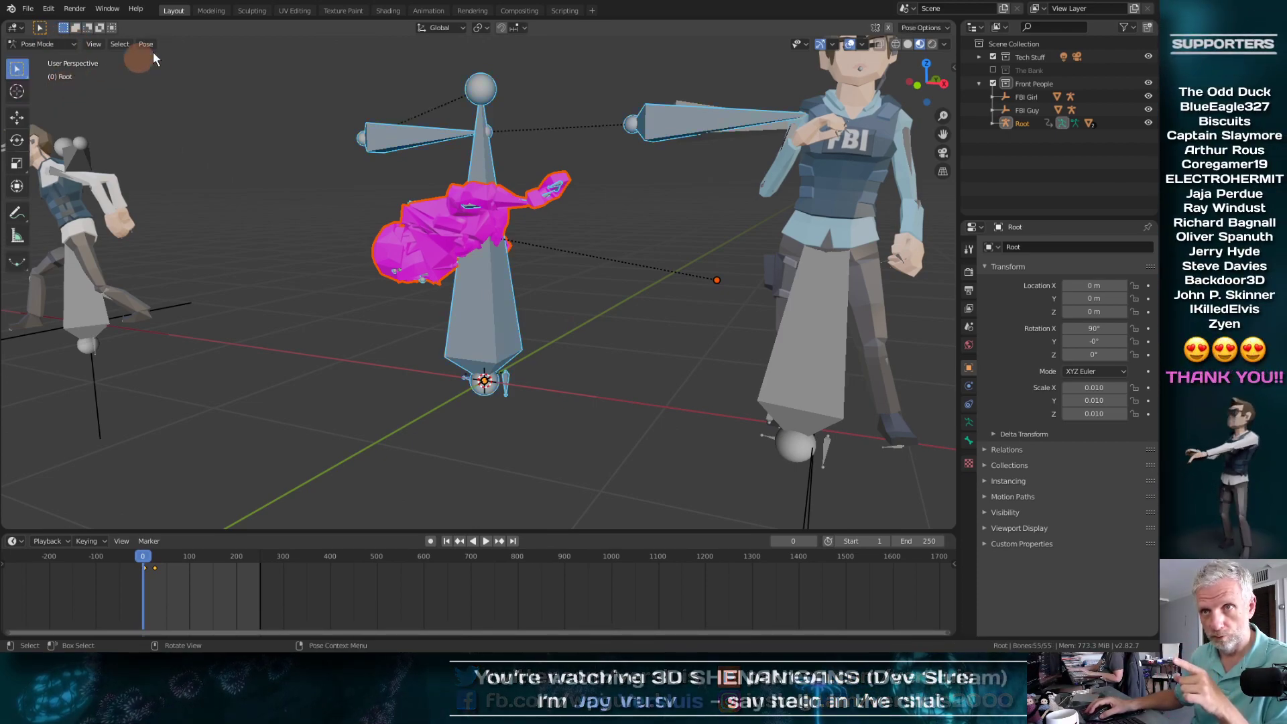
left_click(150, 44)
mouse_move(172, 73)
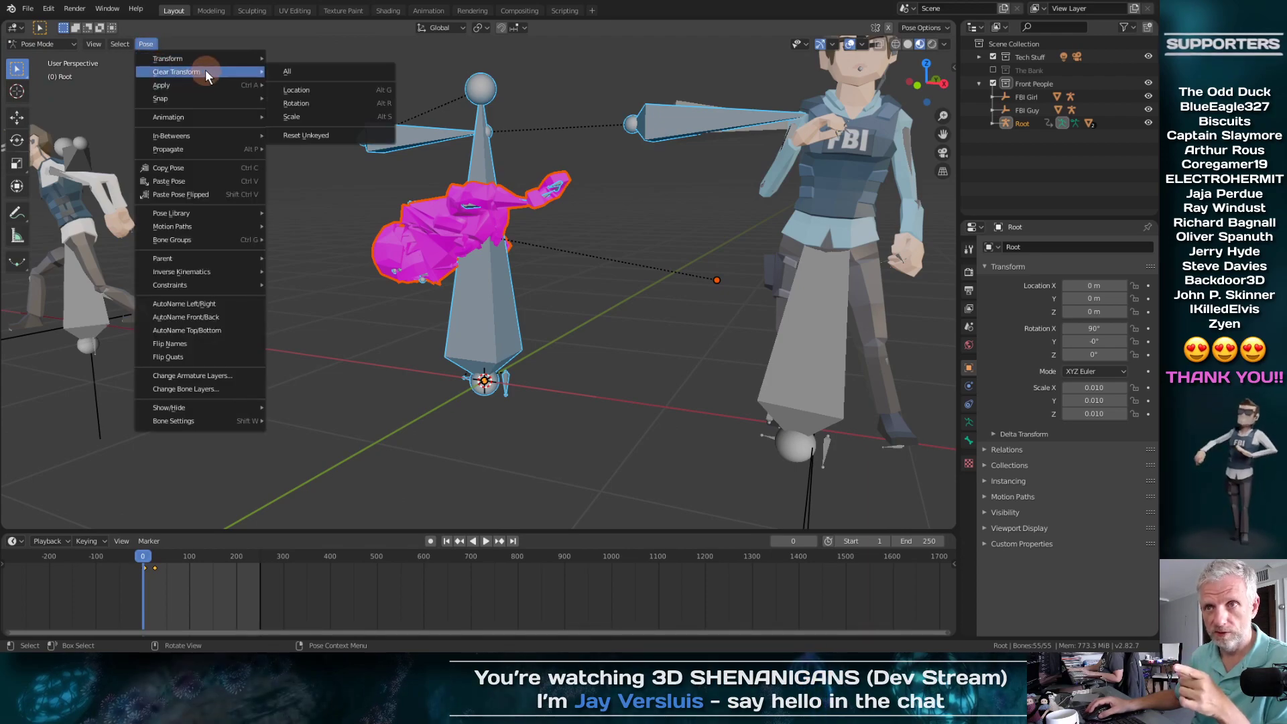
left_click(323, 74)
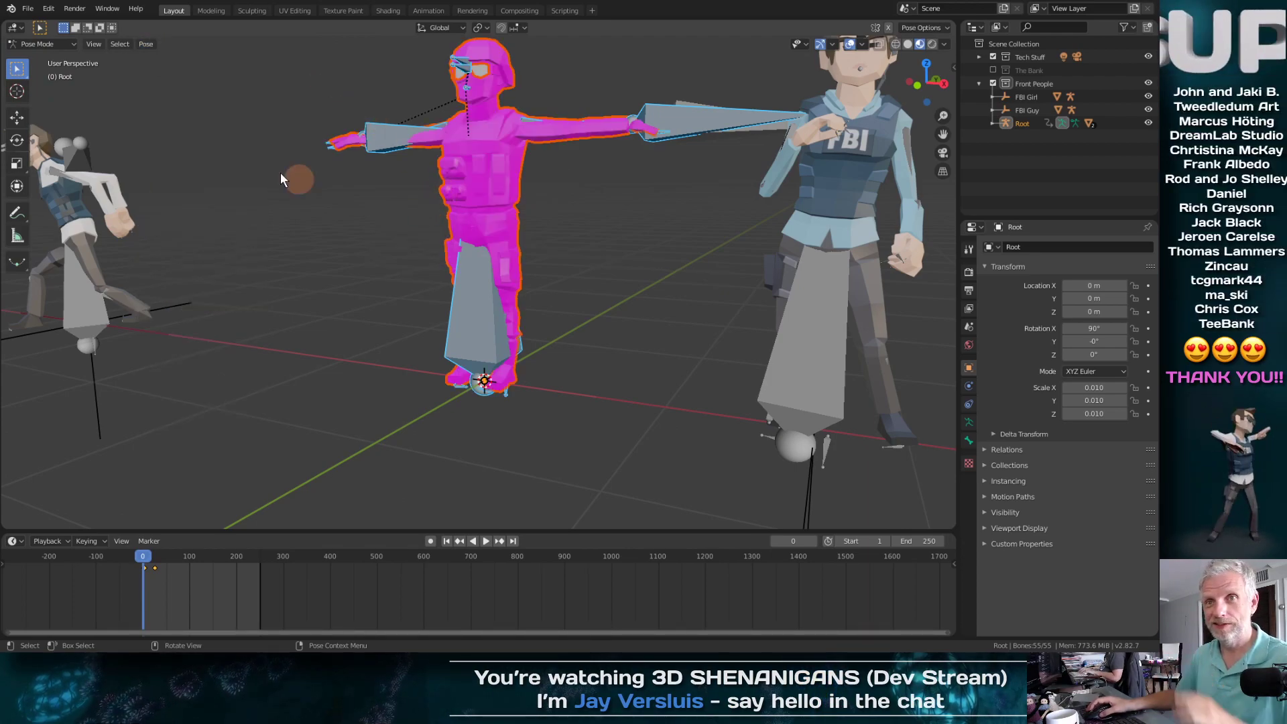
left_click(64, 43)
left_click(63, 57)
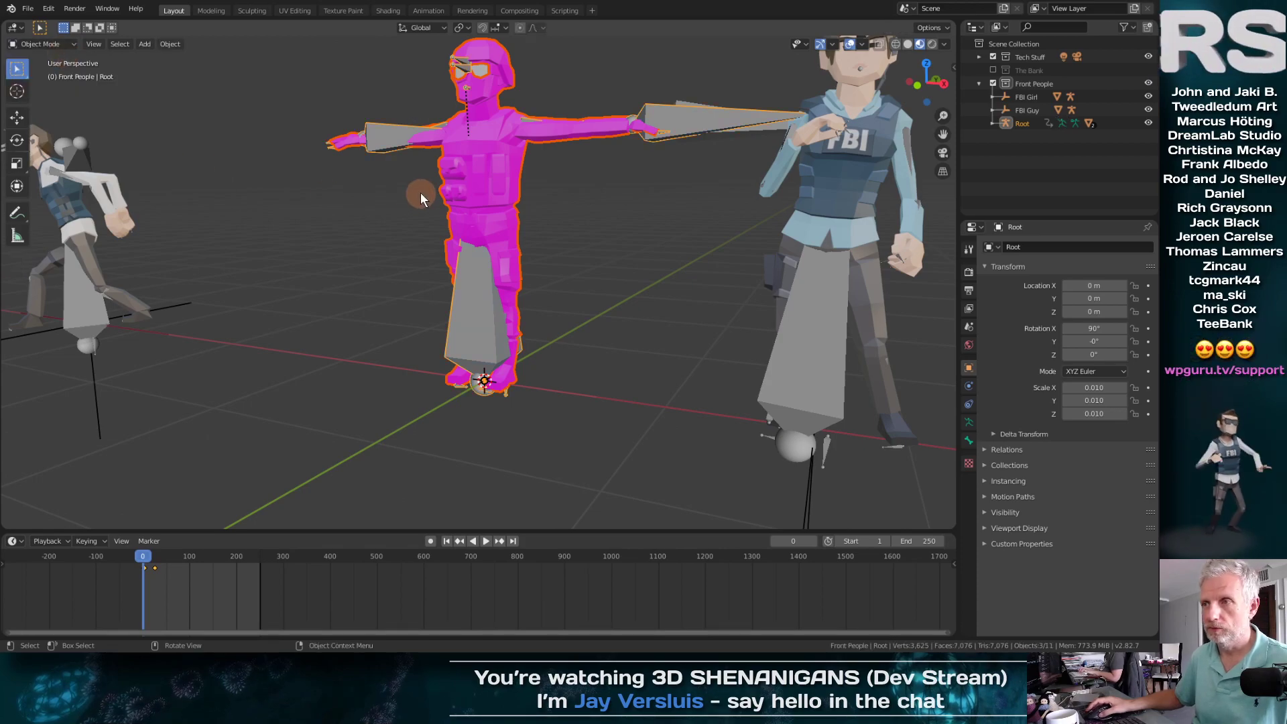
Step: In the Shading workspace, assign the EnvSamplerTex image to the texture node of the SWAT character's lambert24.004 material
middle_click_drag(420, 192, 425, 295)
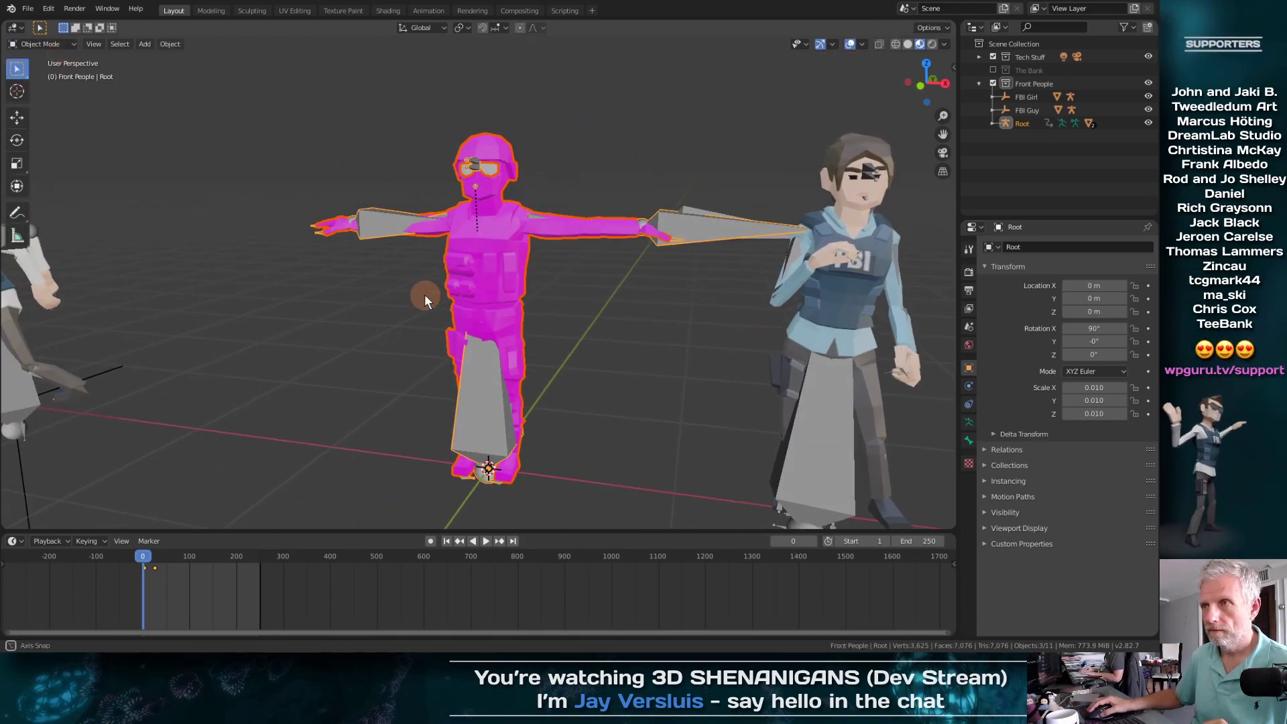
left_click(388, 10)
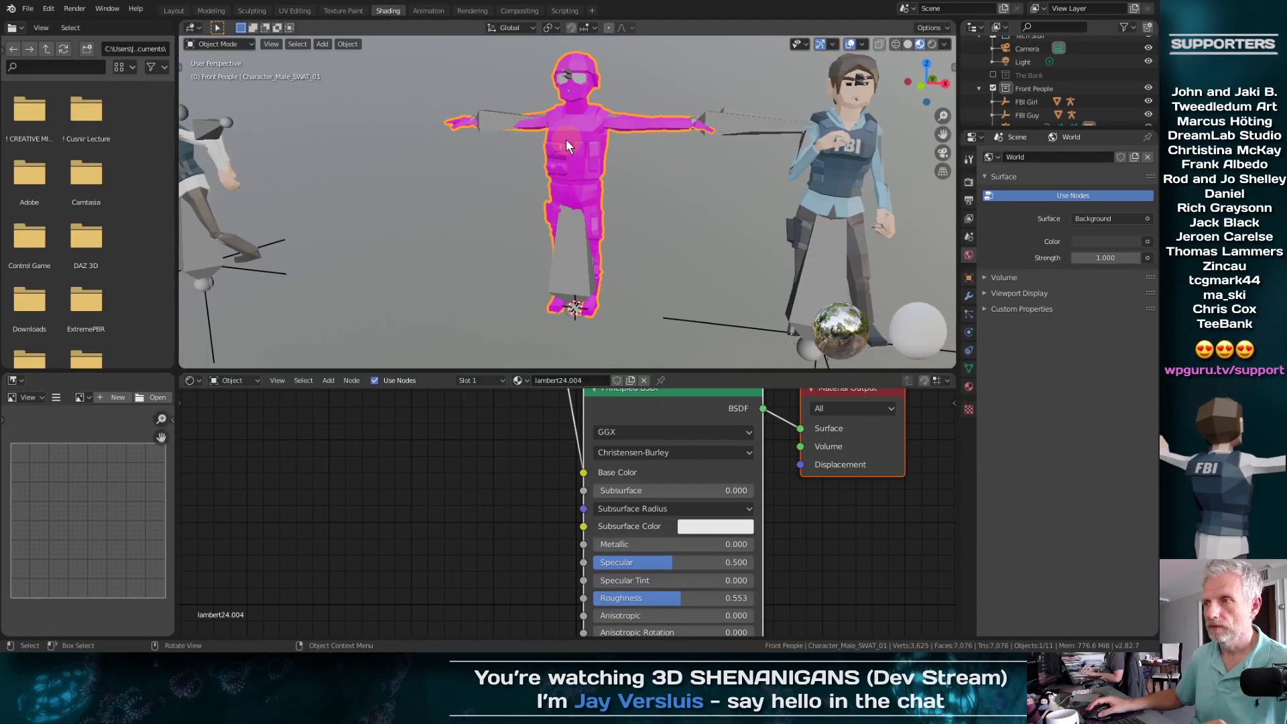
key("Home")
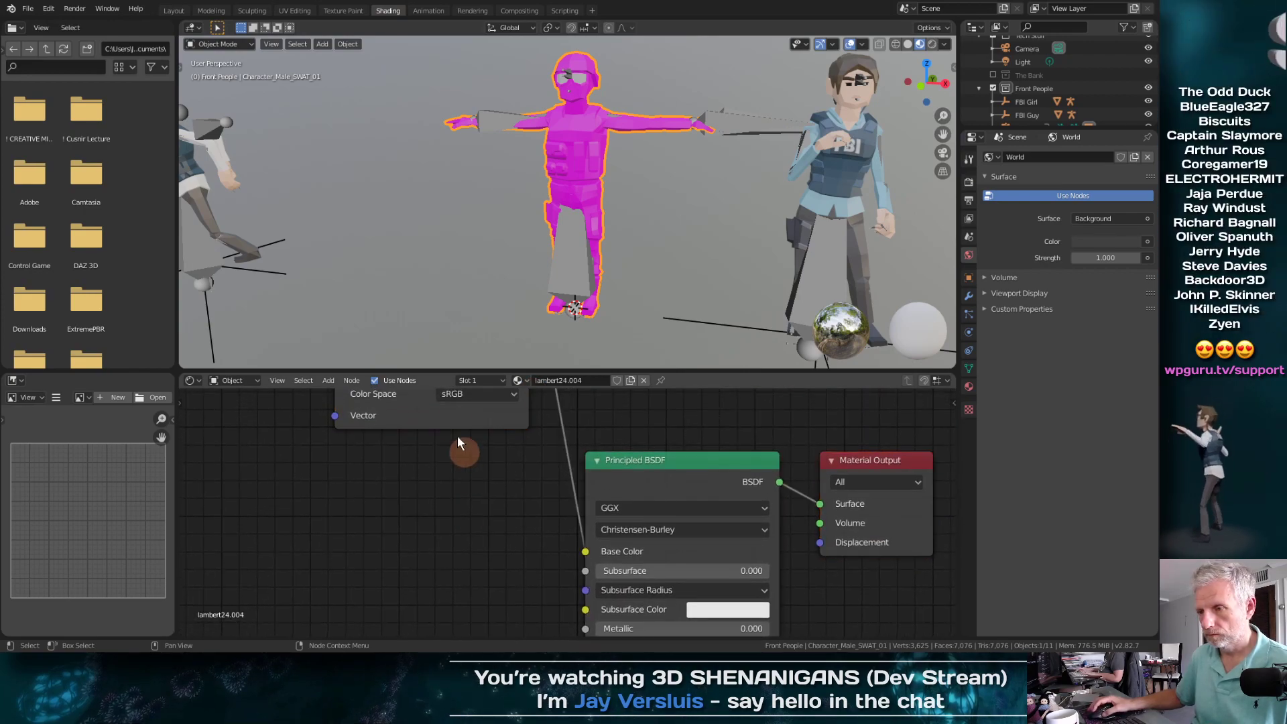
left_click_drag(447, 511, 500, 509)
left_click(372, 501)
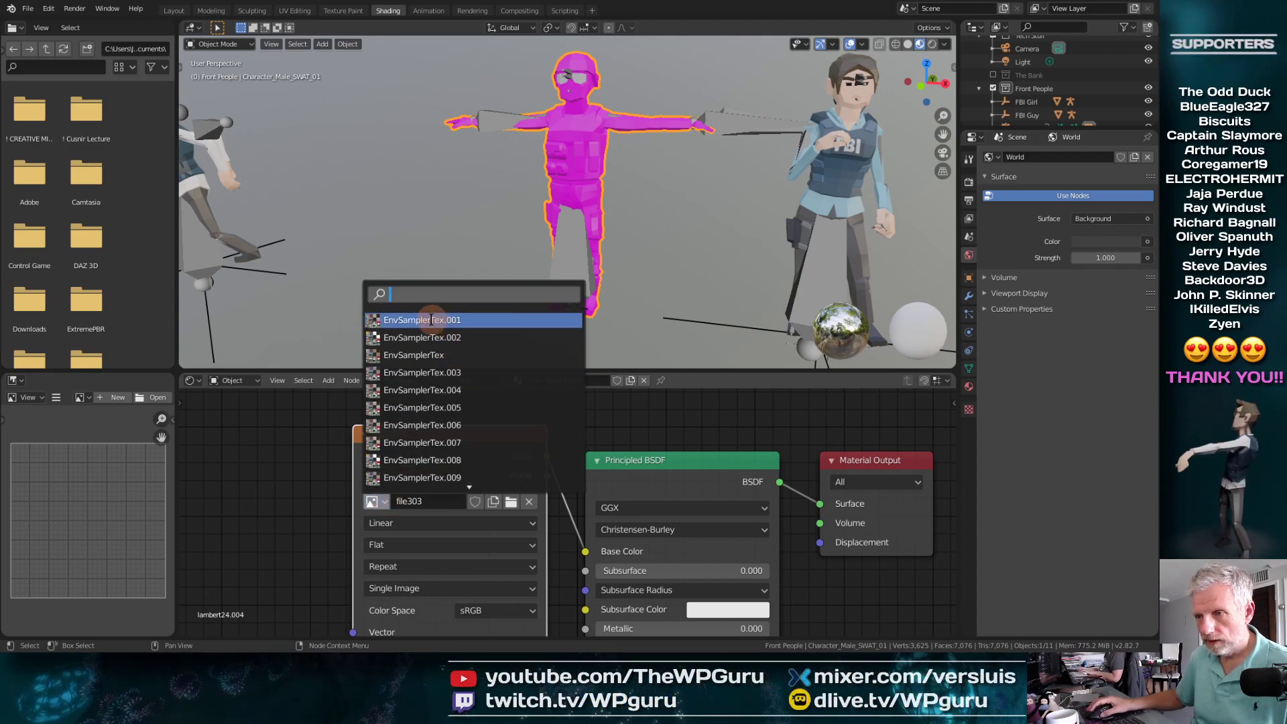
scroll(425, 353, "up", 1)
left_click(425, 354)
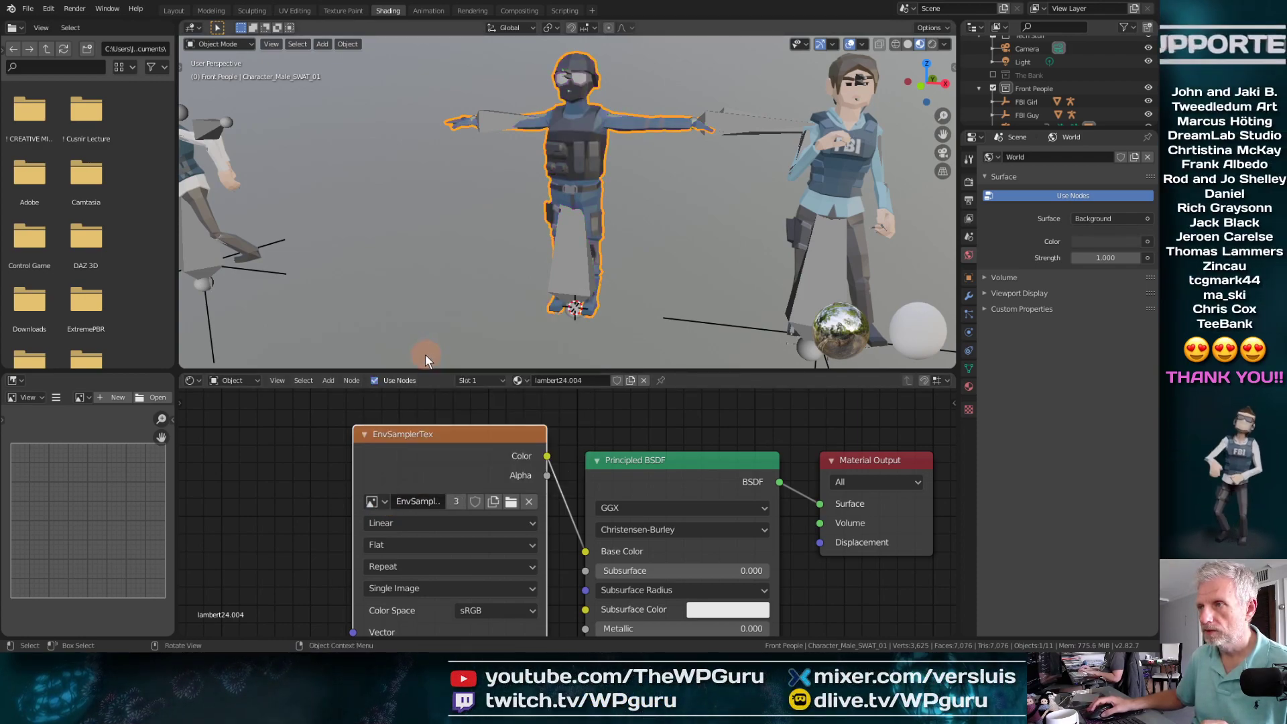
left_click(552, 209)
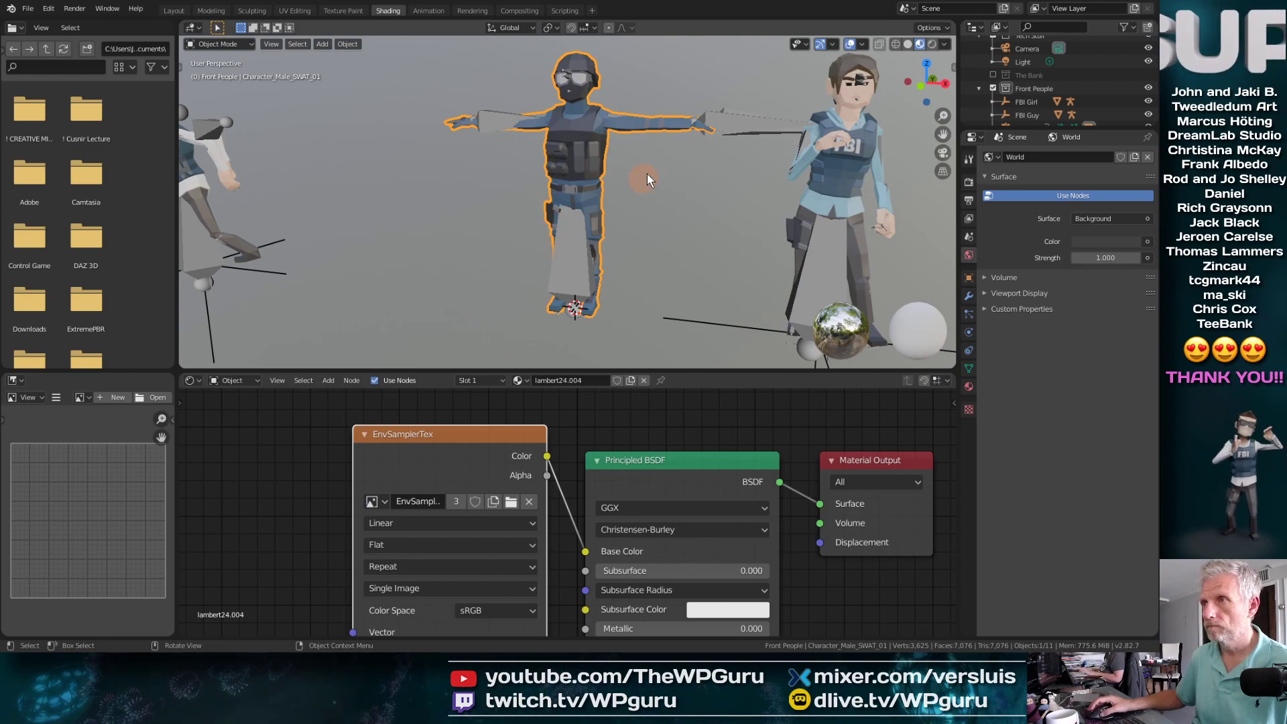
left_click(347, 44)
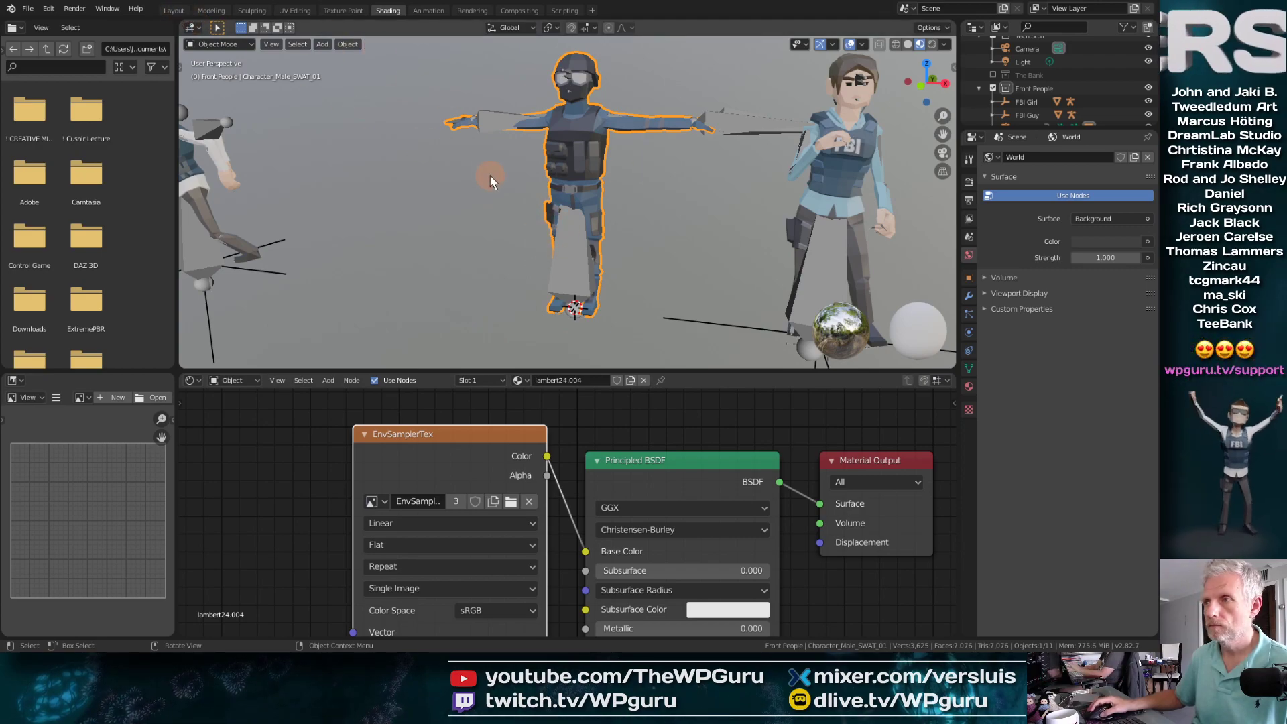
Step: In the Animation workspace, assign the Samba action to the SWAT character's Root armature and preview the dance
left_click(429, 11)
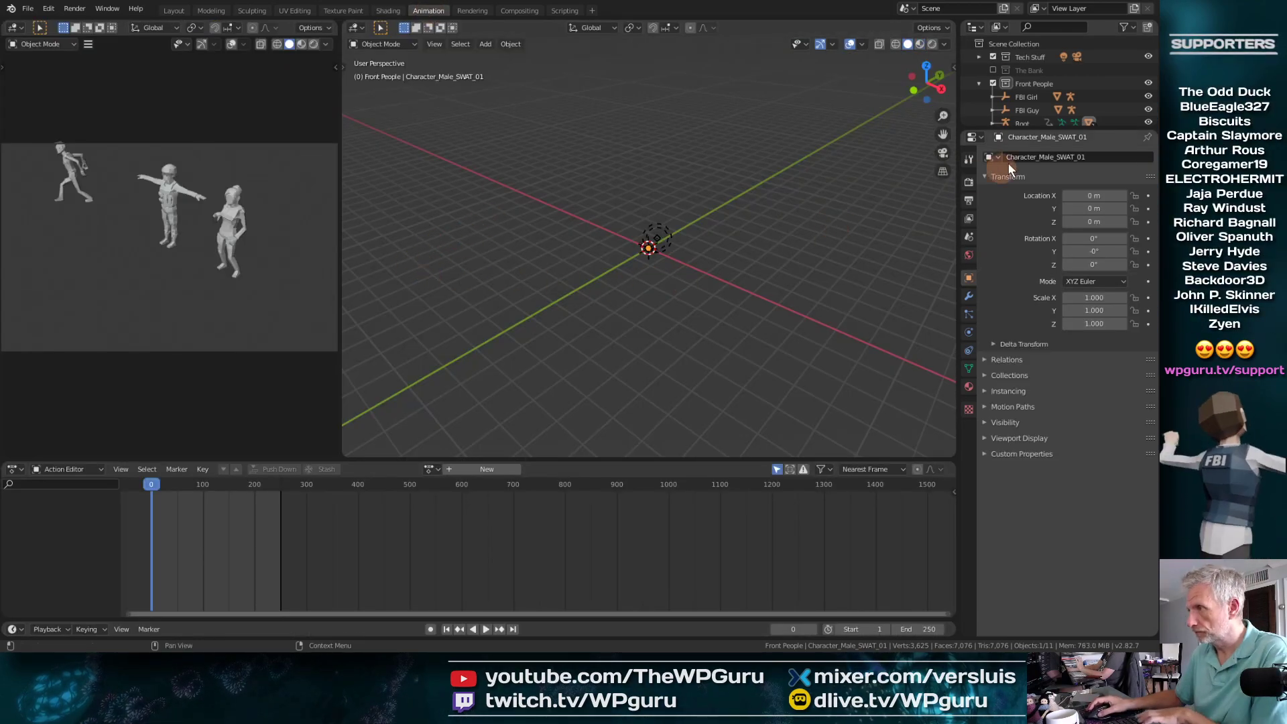
left_click(1028, 123)
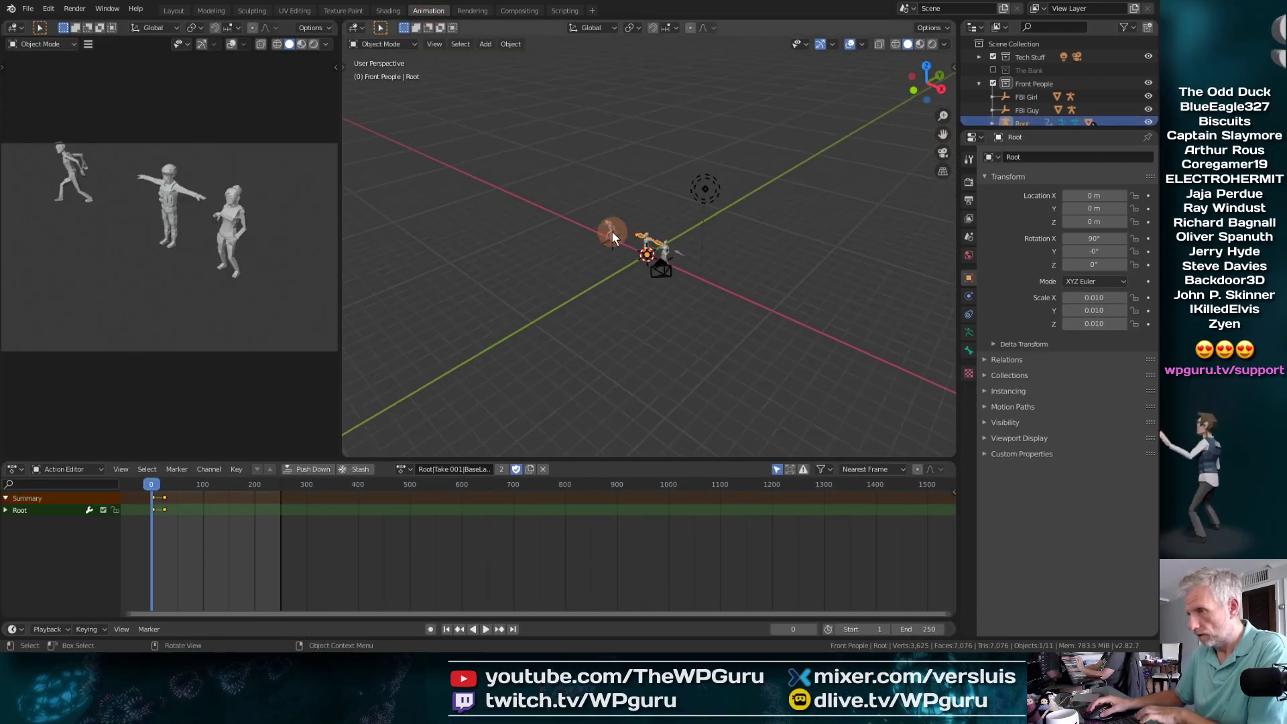
middle_click_drag(626, 289, 641, 242)
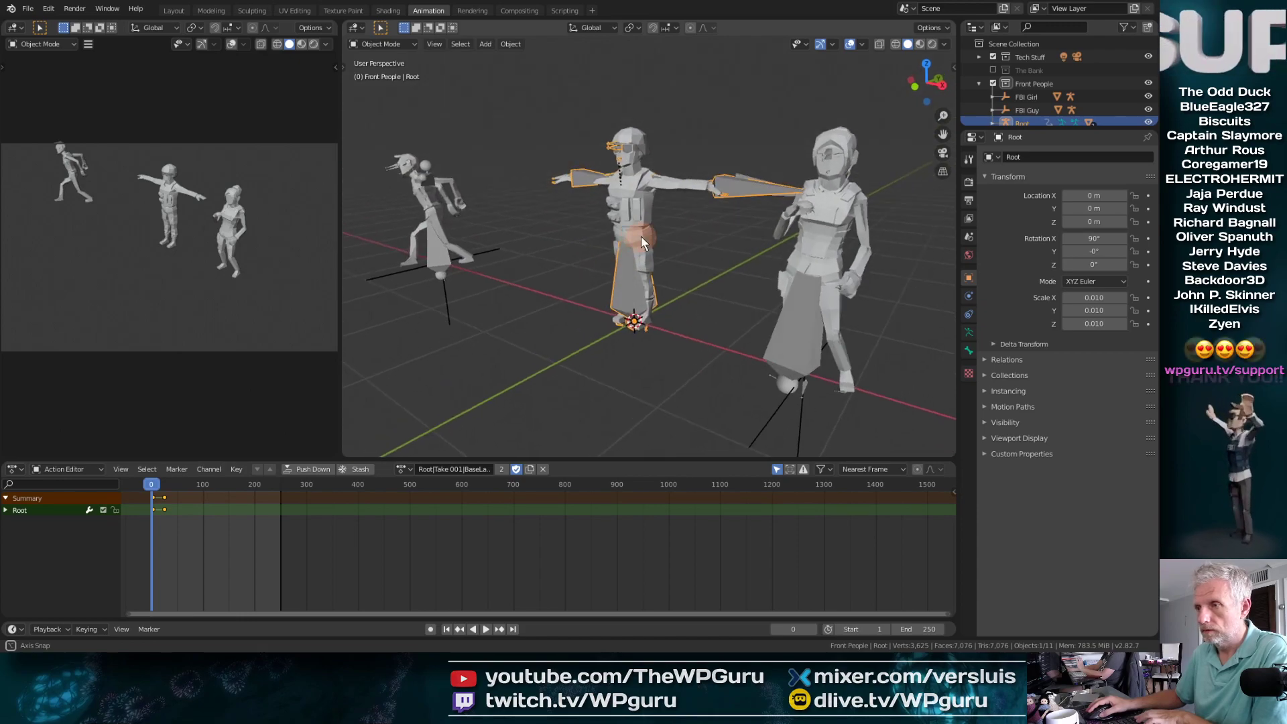
left_click(402, 469)
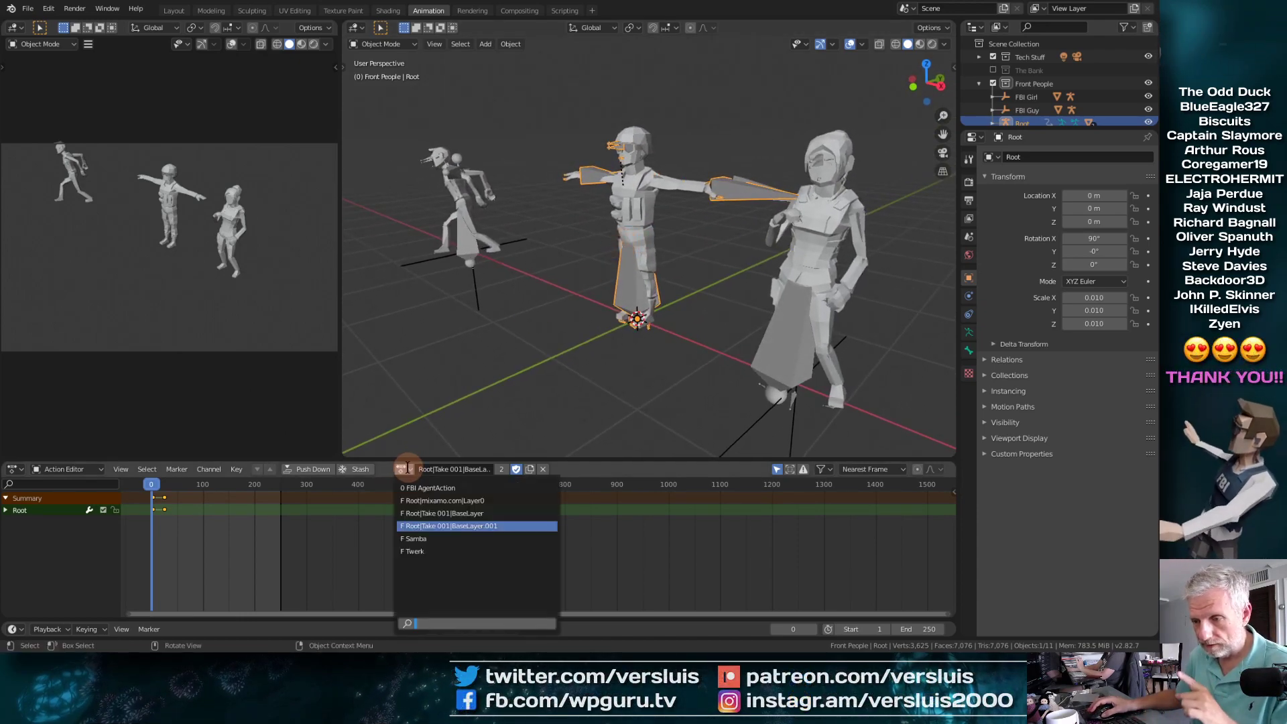
left_click(456, 540)
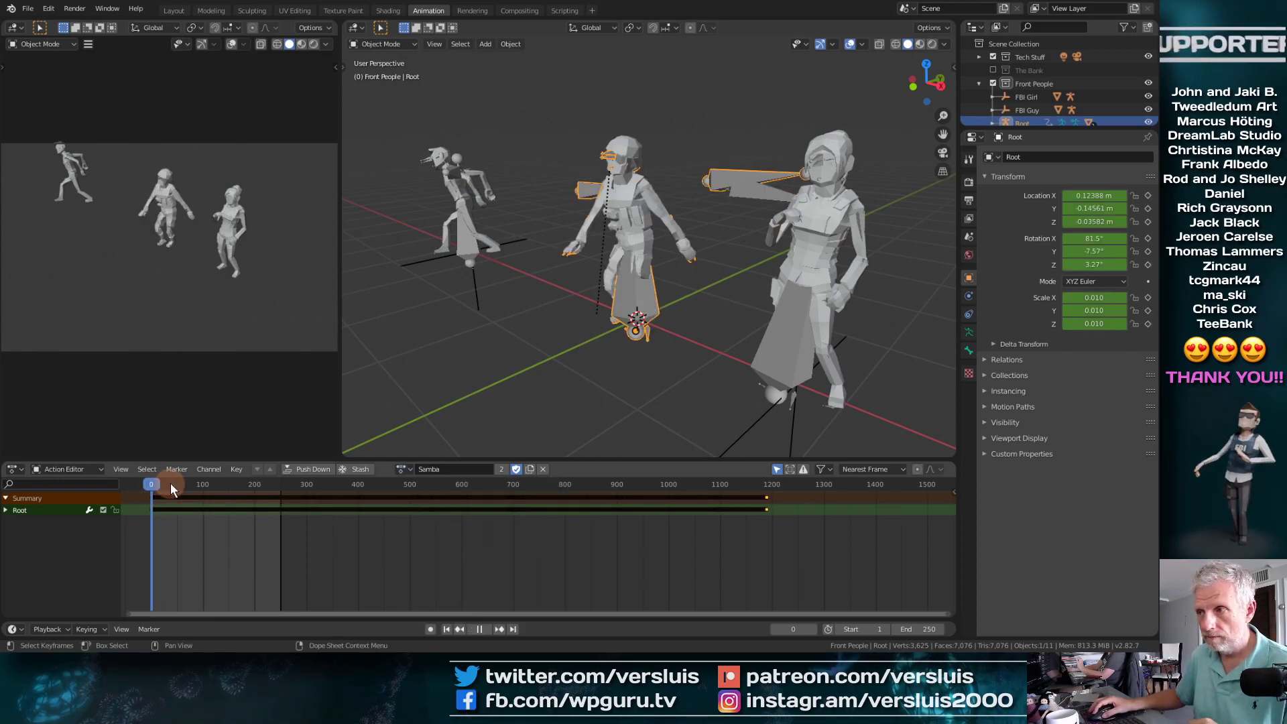
key("space")
left_click_drag(247, 490, 385, 480)
left_click_drag(302, 485, 138, 513)
key("space")
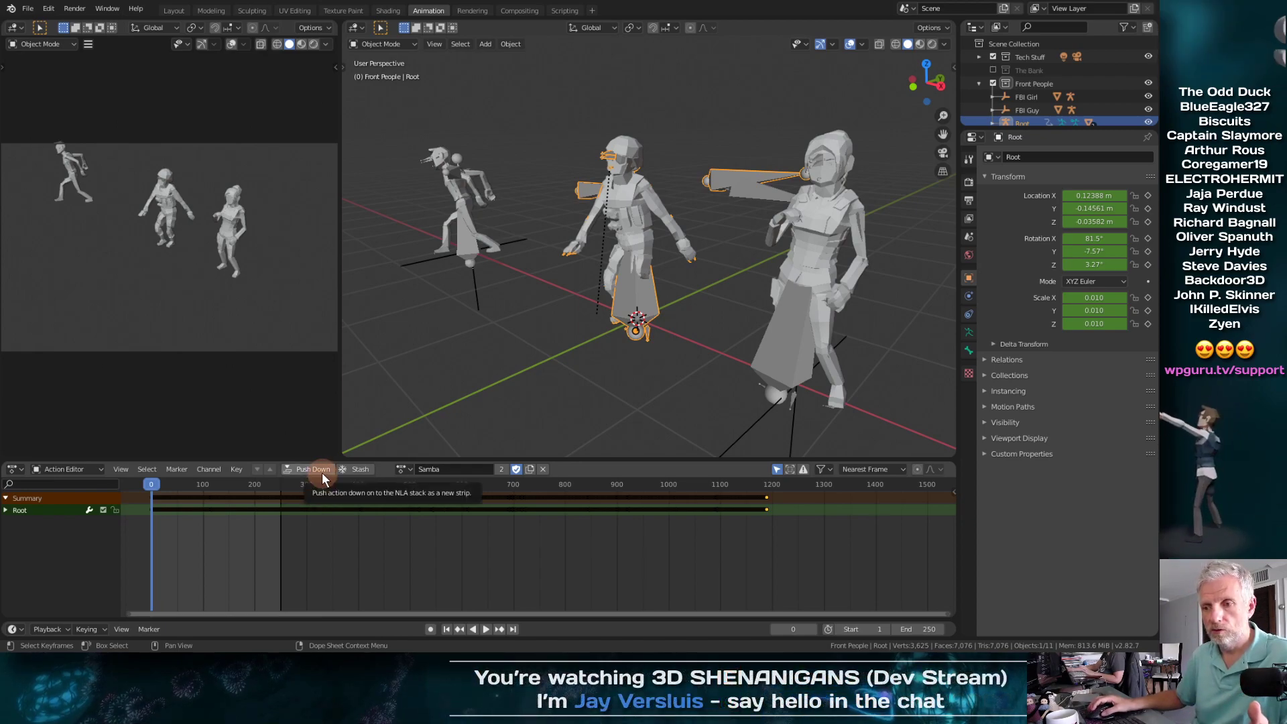
Step: Push the Samba action down as an NLA strip and review the characters' dance strips in the Nonlinear Animation editor
left_click(322, 472)
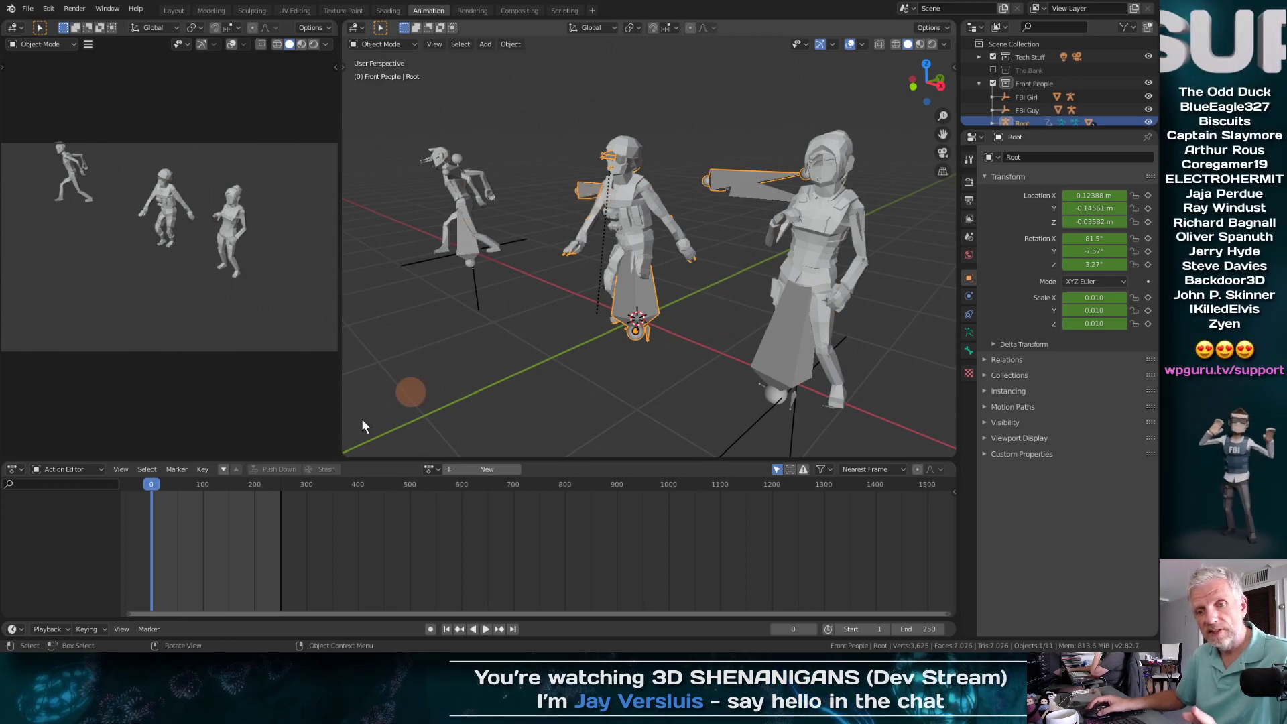
left_click(22, 471)
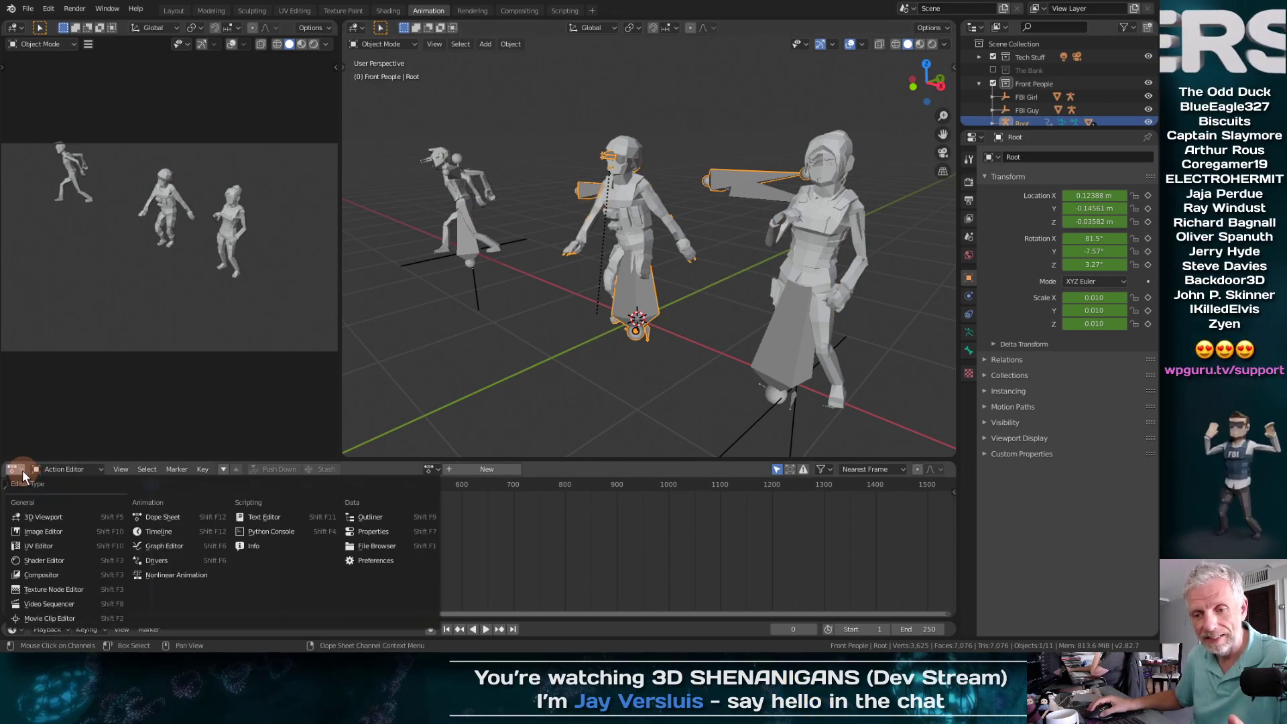
left_click(177, 571)
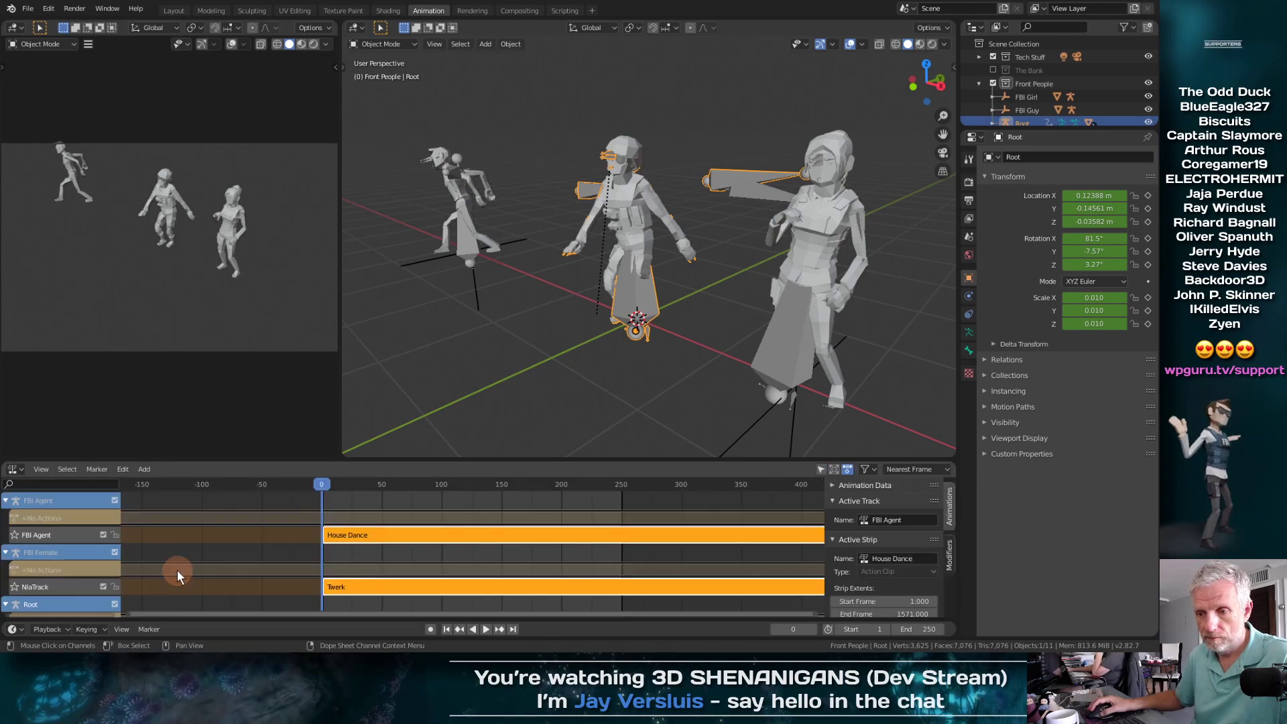
left_click_drag(442, 459, 442, 309)
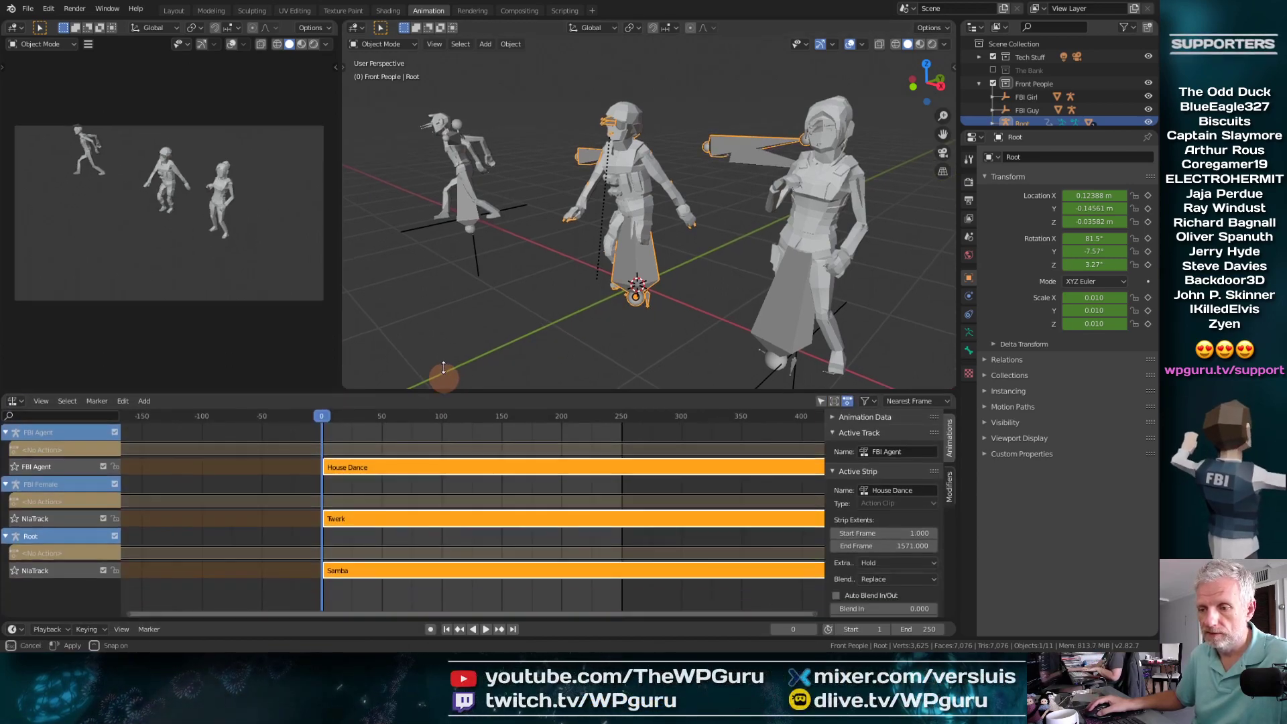
scroll(496, 398, "down", 5)
scroll(495, 398, "down", 5)
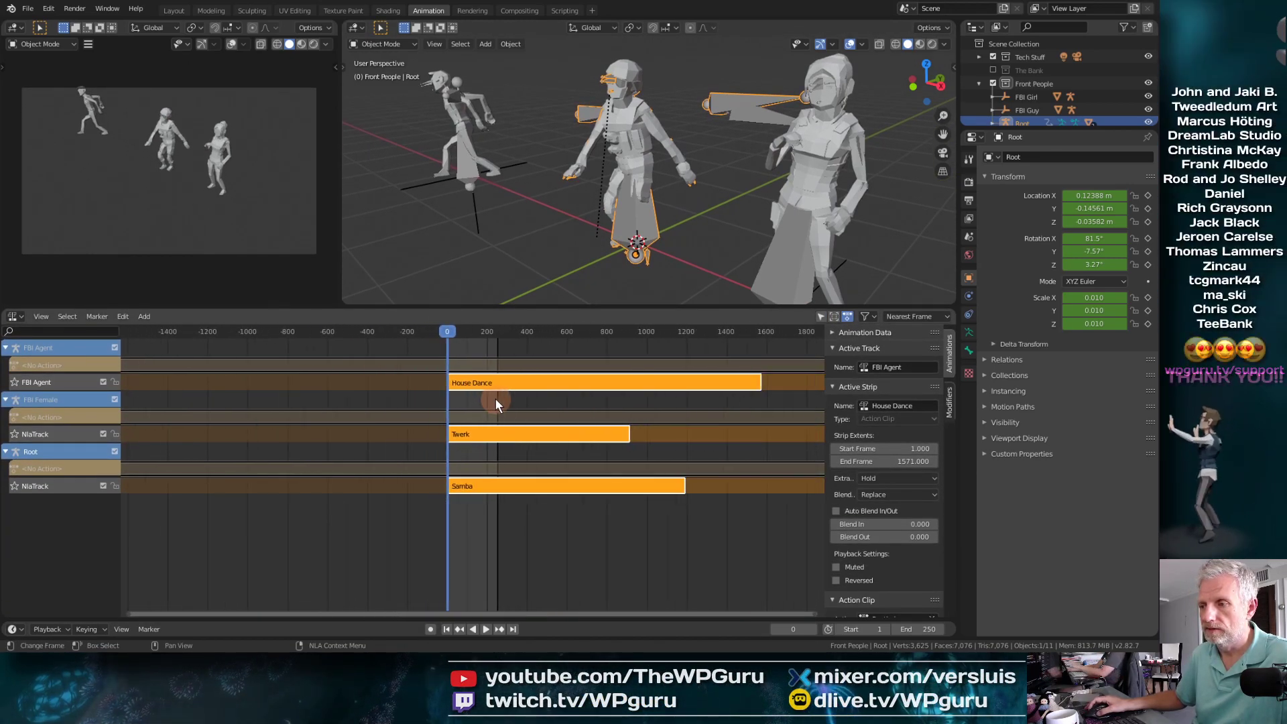
middle_click_drag(546, 411, 343, 441)
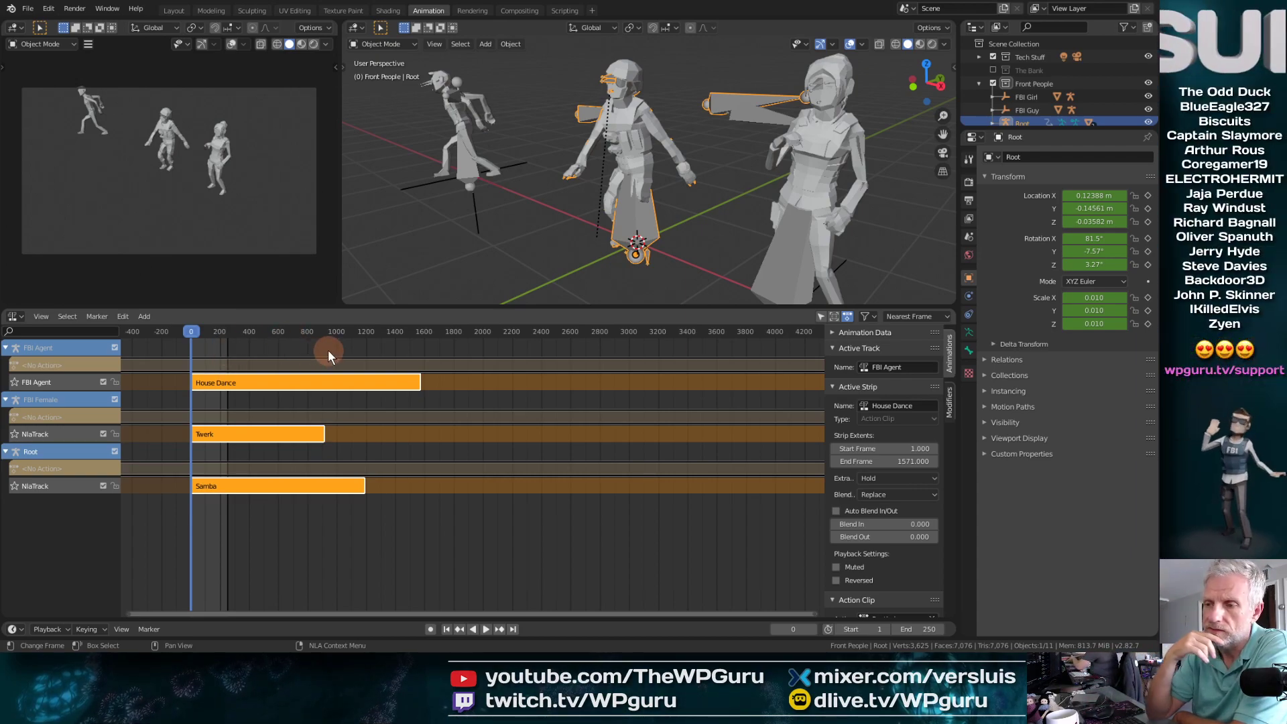
left_click(240, 437)
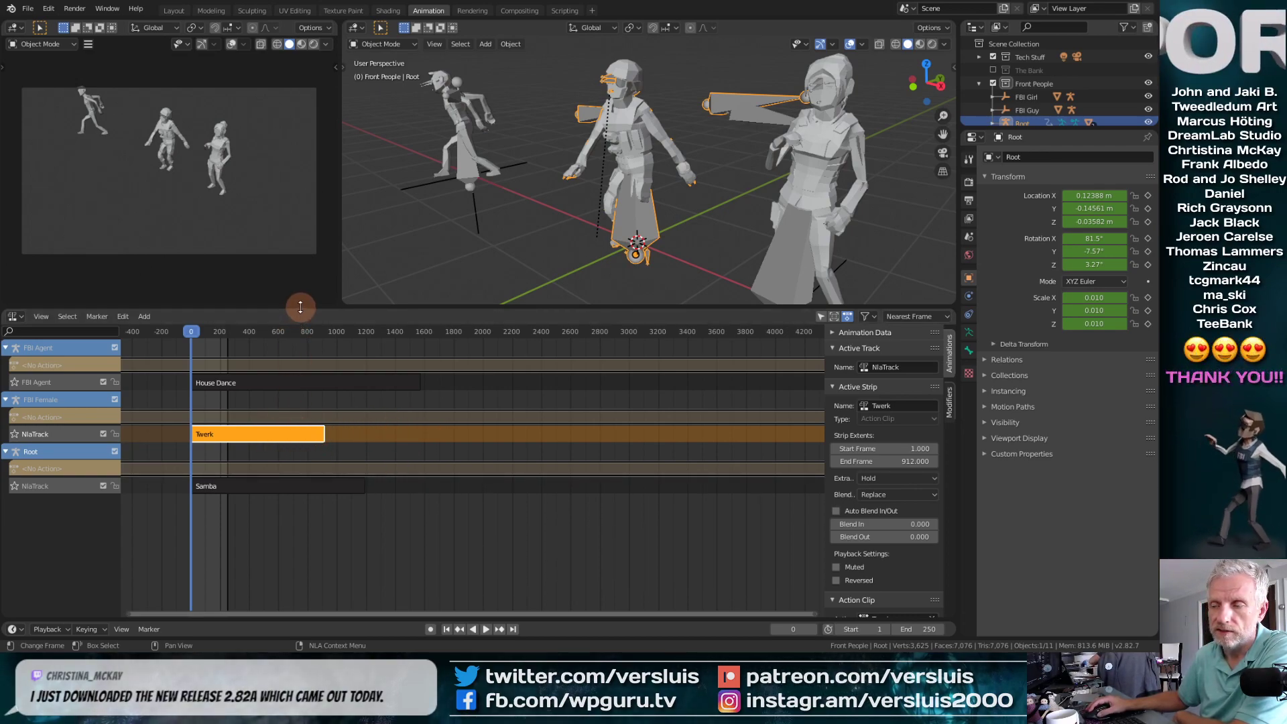
left_click_drag(300, 310, 301, 402)
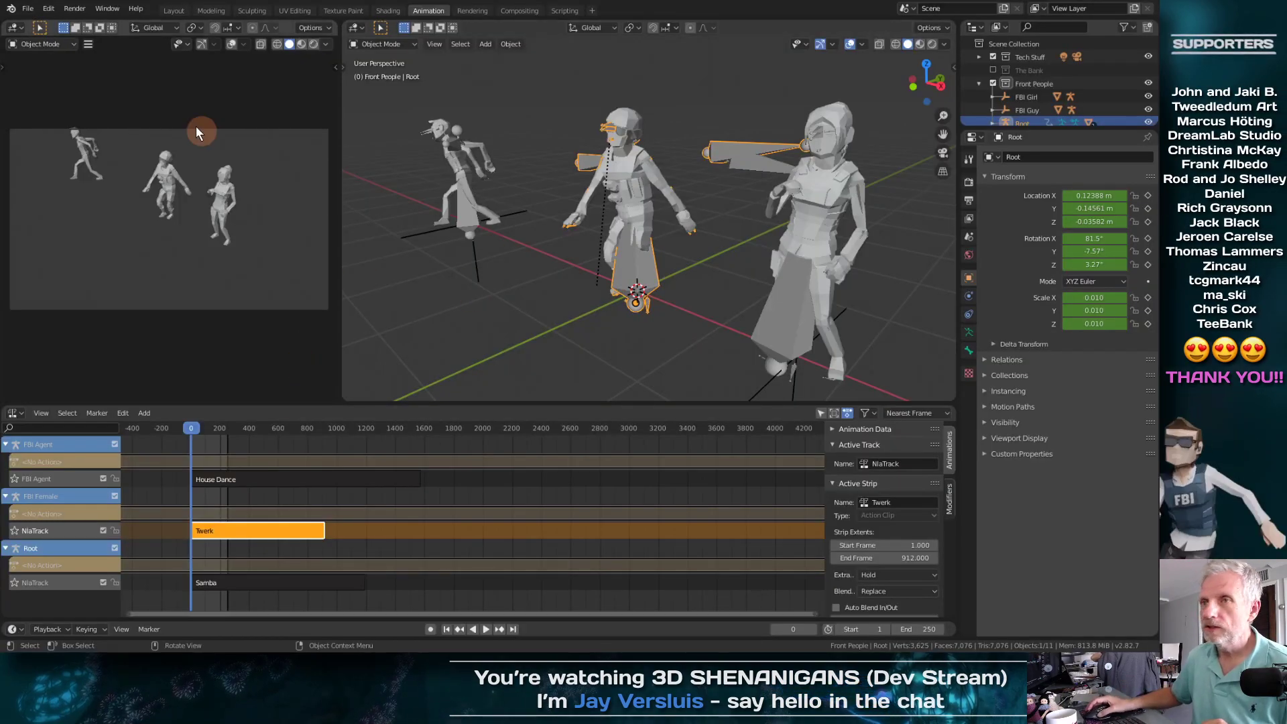
Step: Return to the Layout workspace and rename the SWAT character's Root armature to Swat
left_click(174, 11)
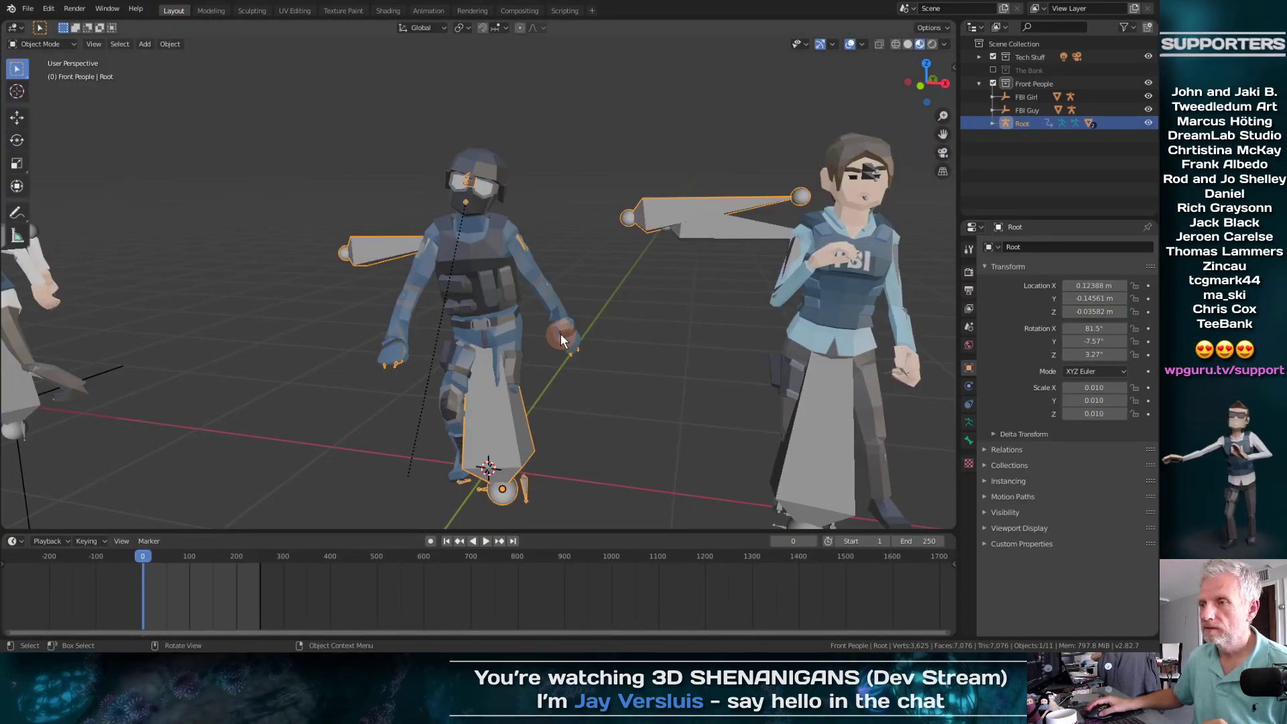
middle_click_drag(560, 334, 565, 360)
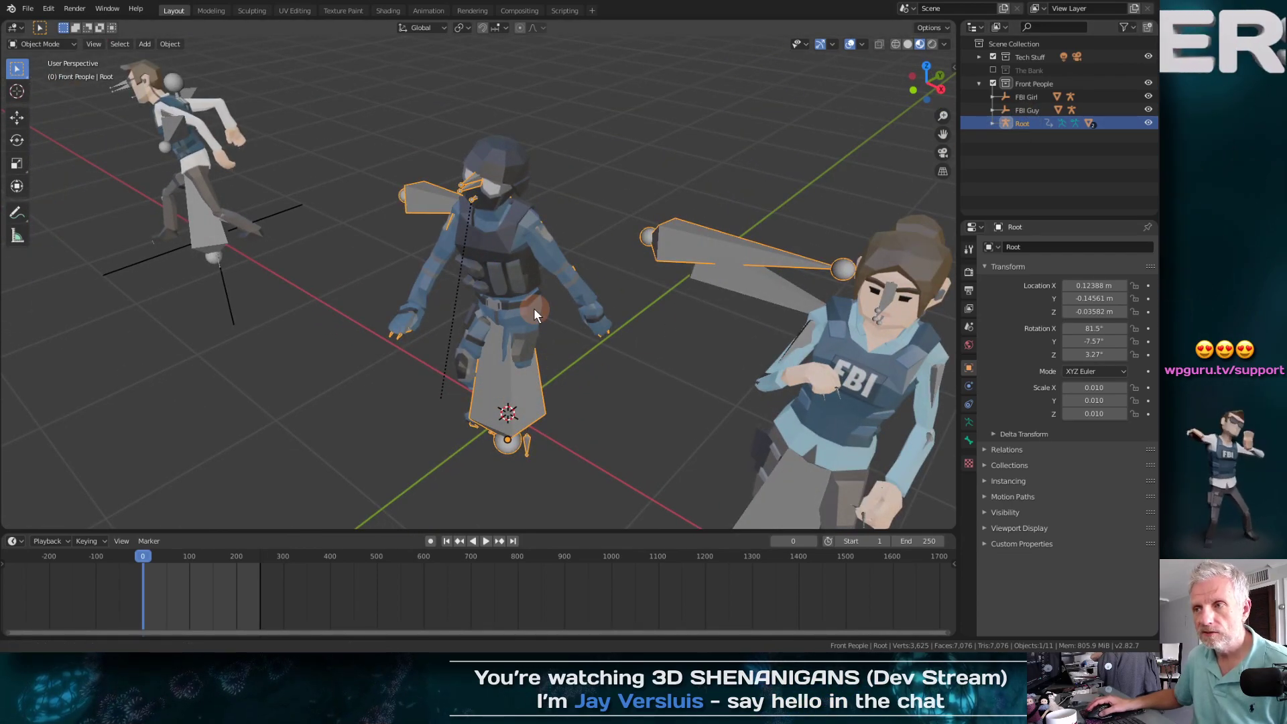
middle_click_drag(534, 308, 462, 262, "shift")
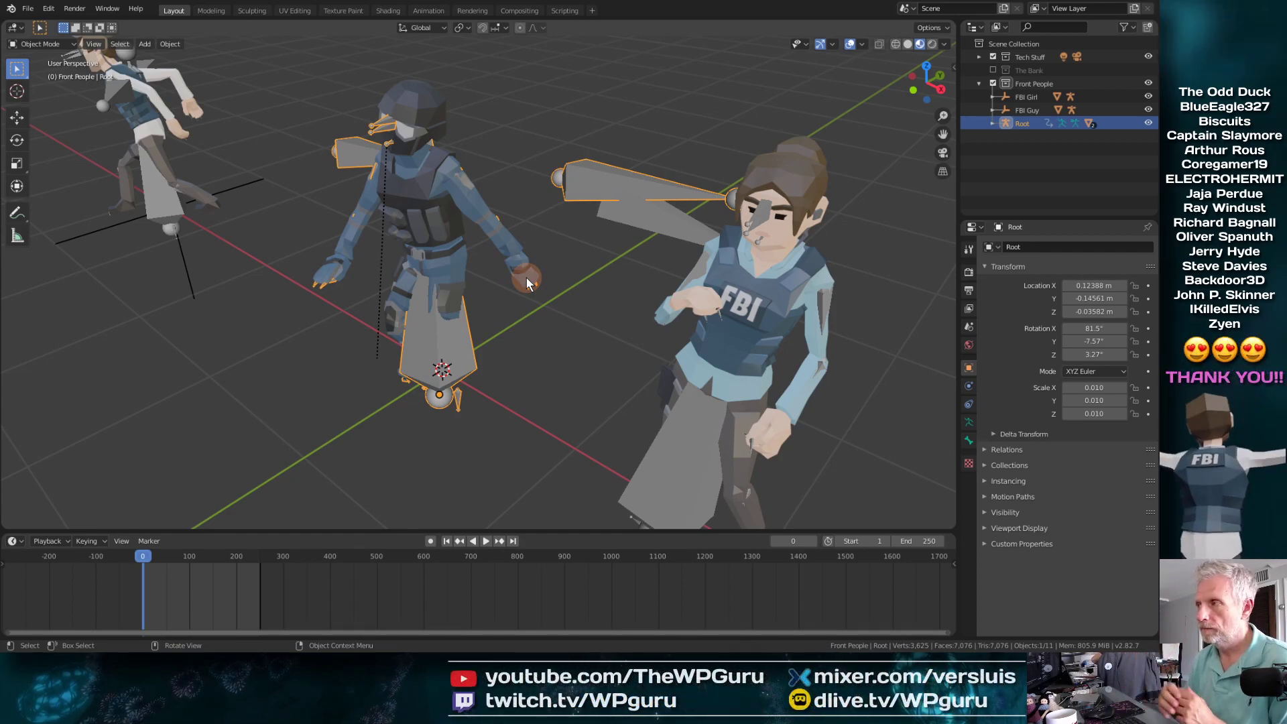
left_click(1041, 247)
type("Swat")
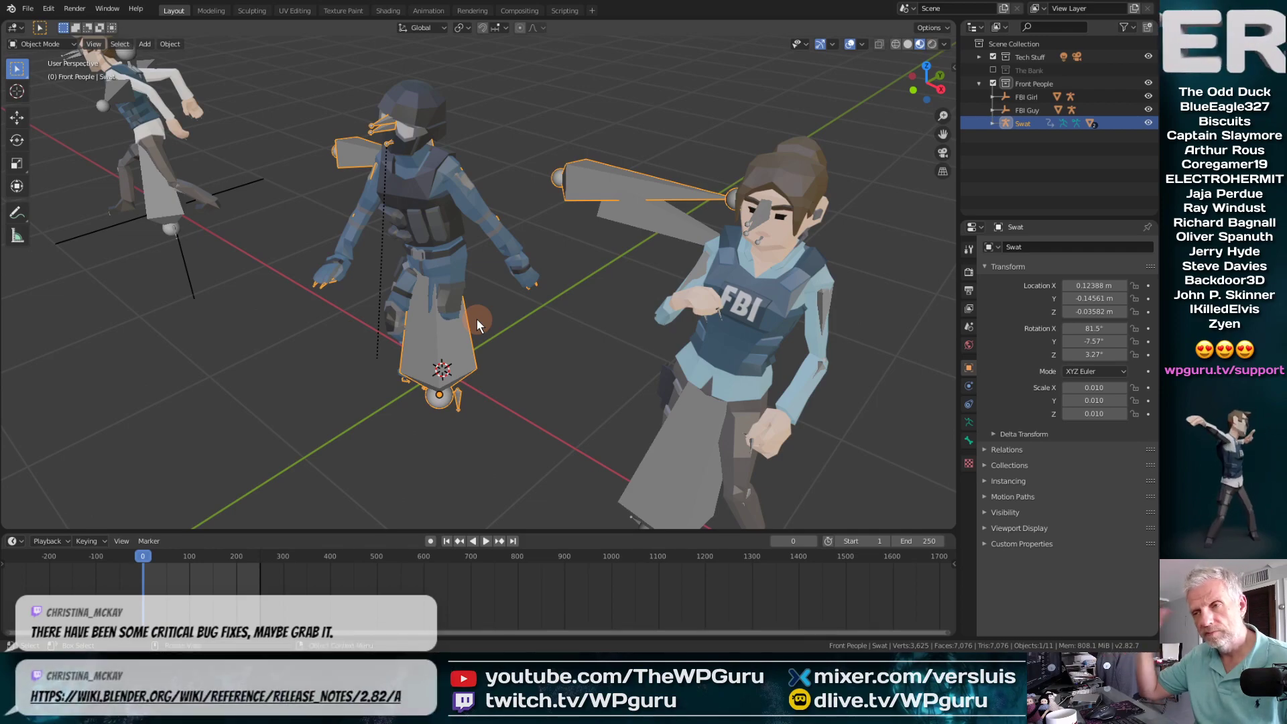
Step: Add a Plain Axes empty and parent it to the Swat armature with the Object option
key("shift+a")
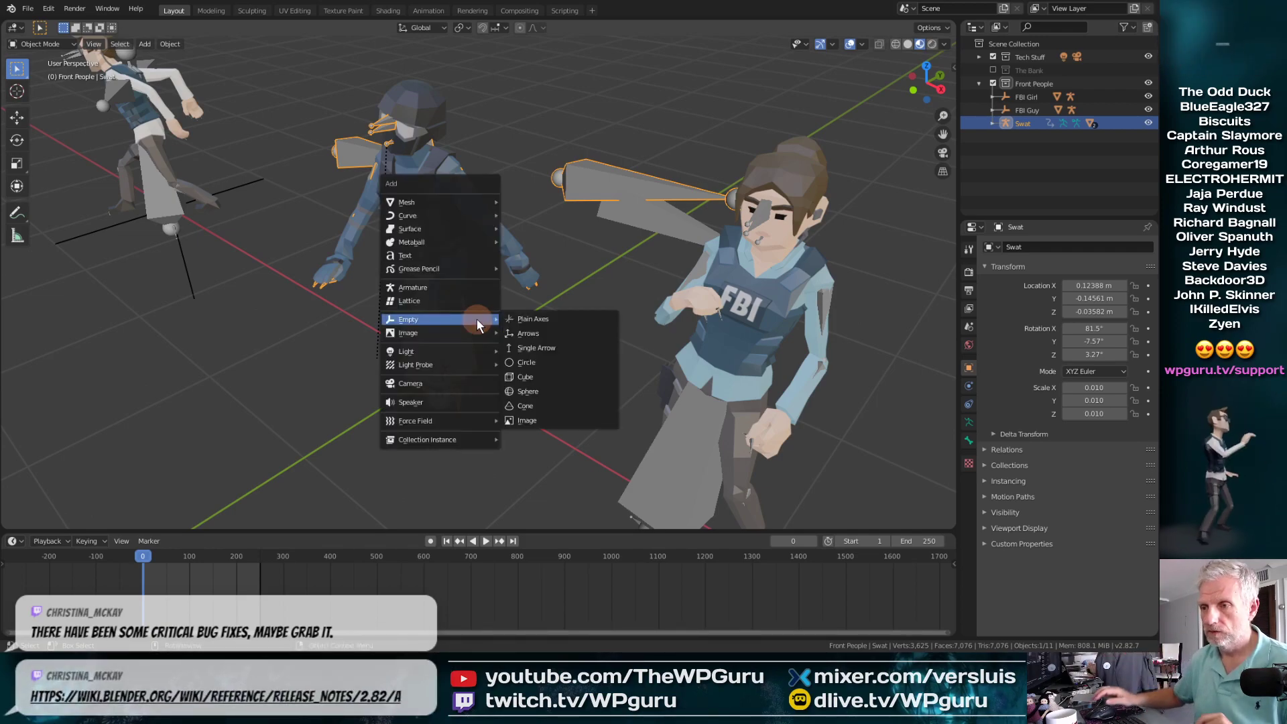
left_click(509, 320)
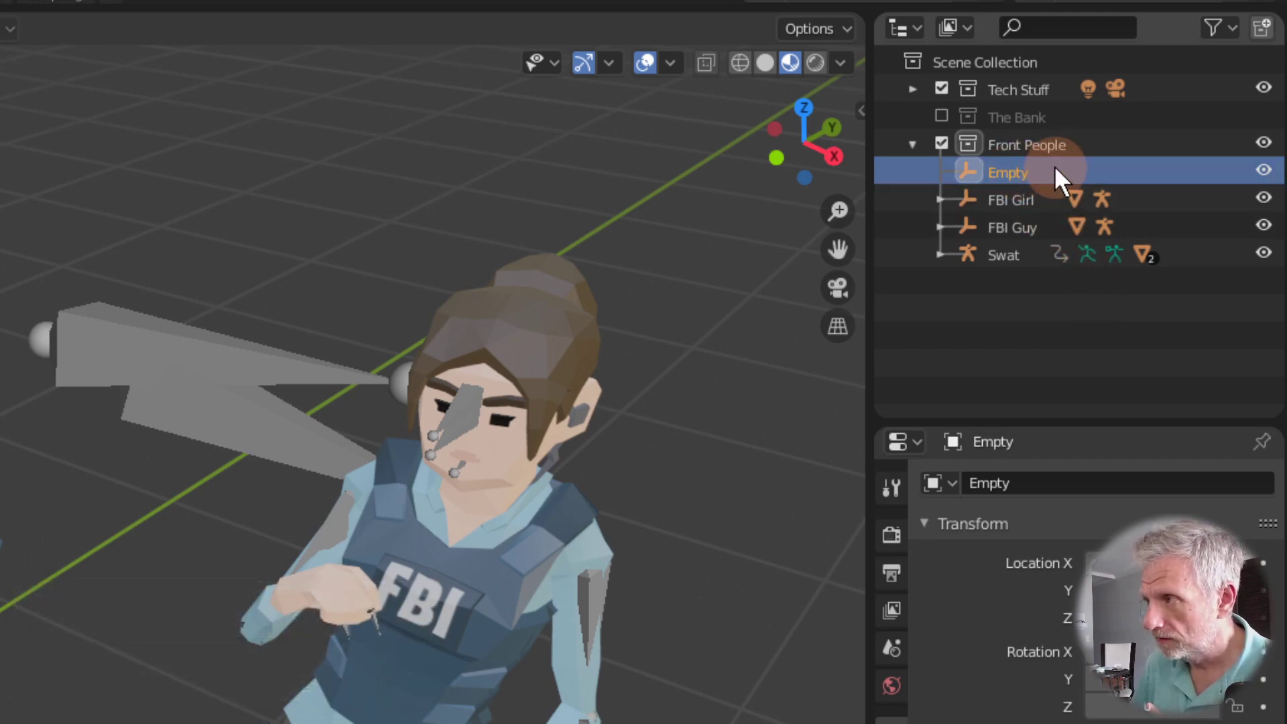
left_click(1004, 252, "ctrl")
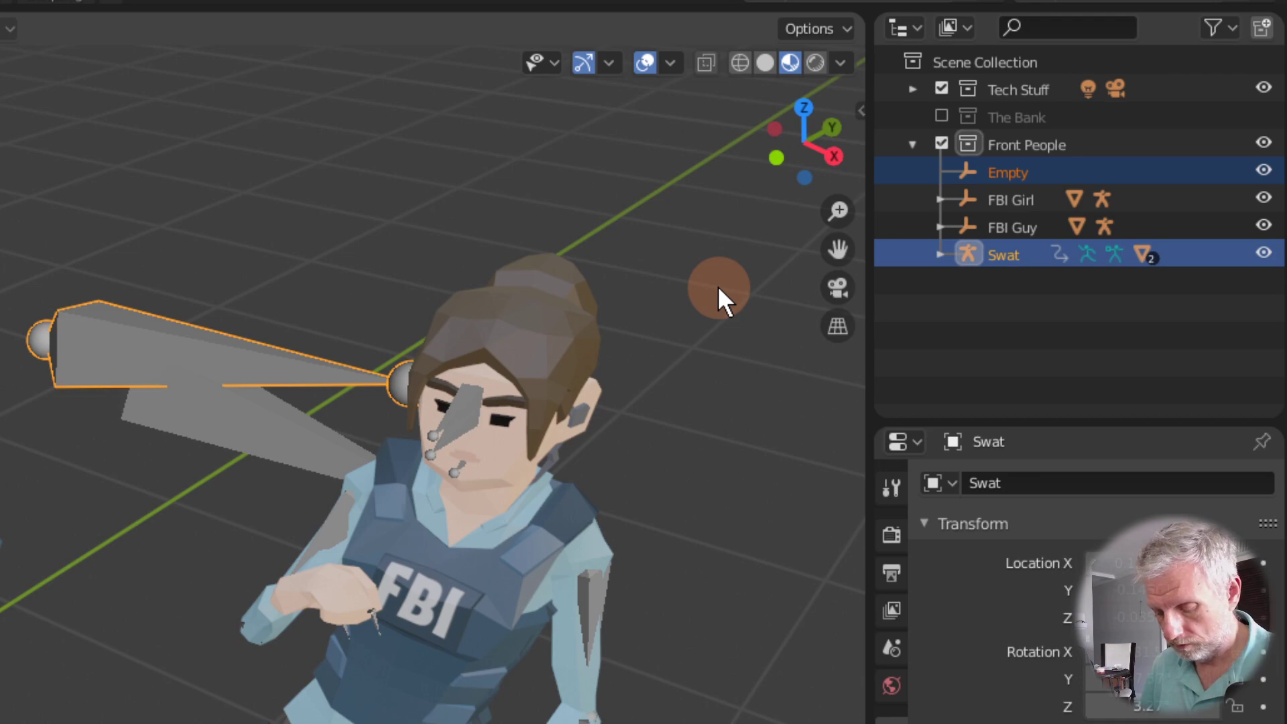
key("ctrl+p")
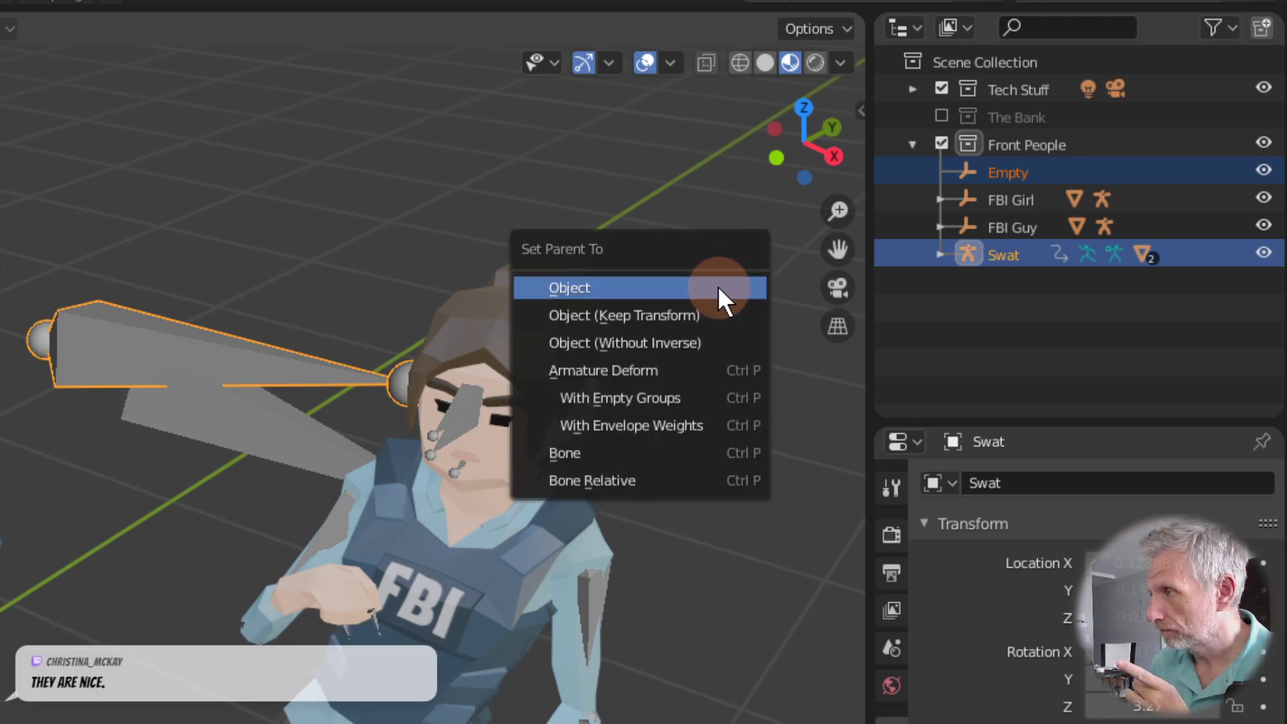
left_click(718, 287)
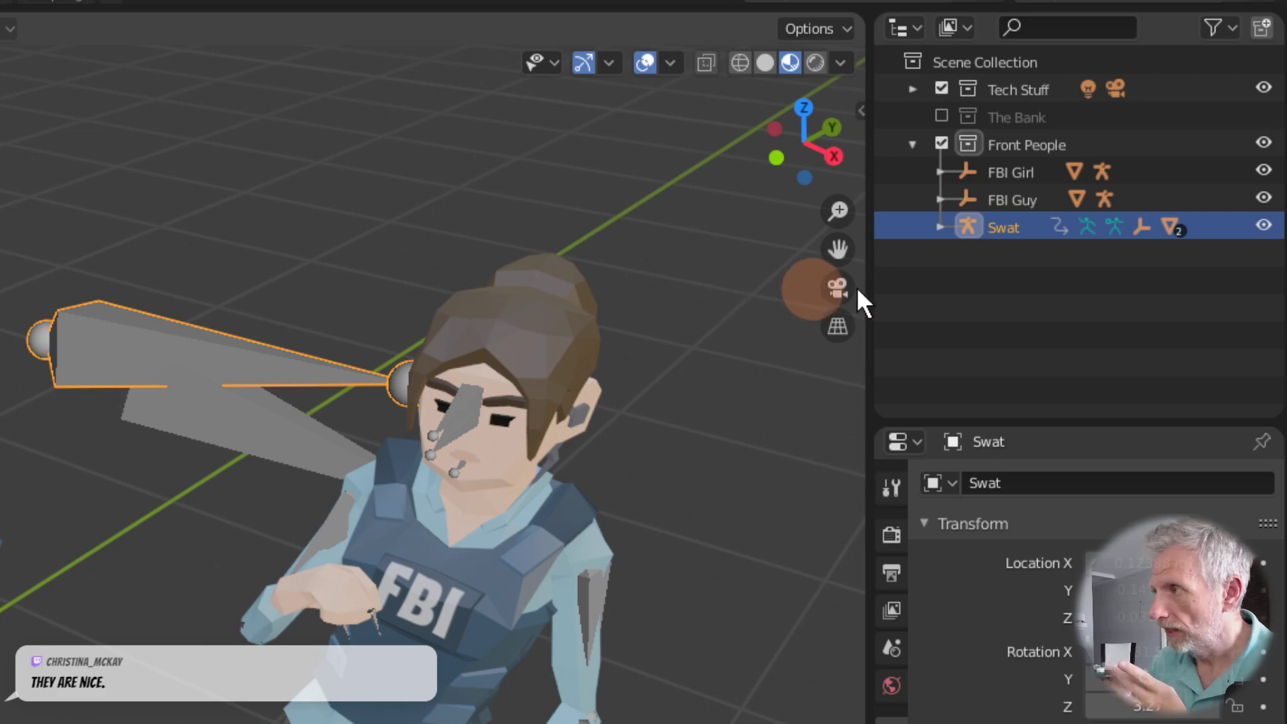
Step: Undo the parenting of the empty to the Swat armature and select the empty beneath the SWAT character
left_click(1011, 225)
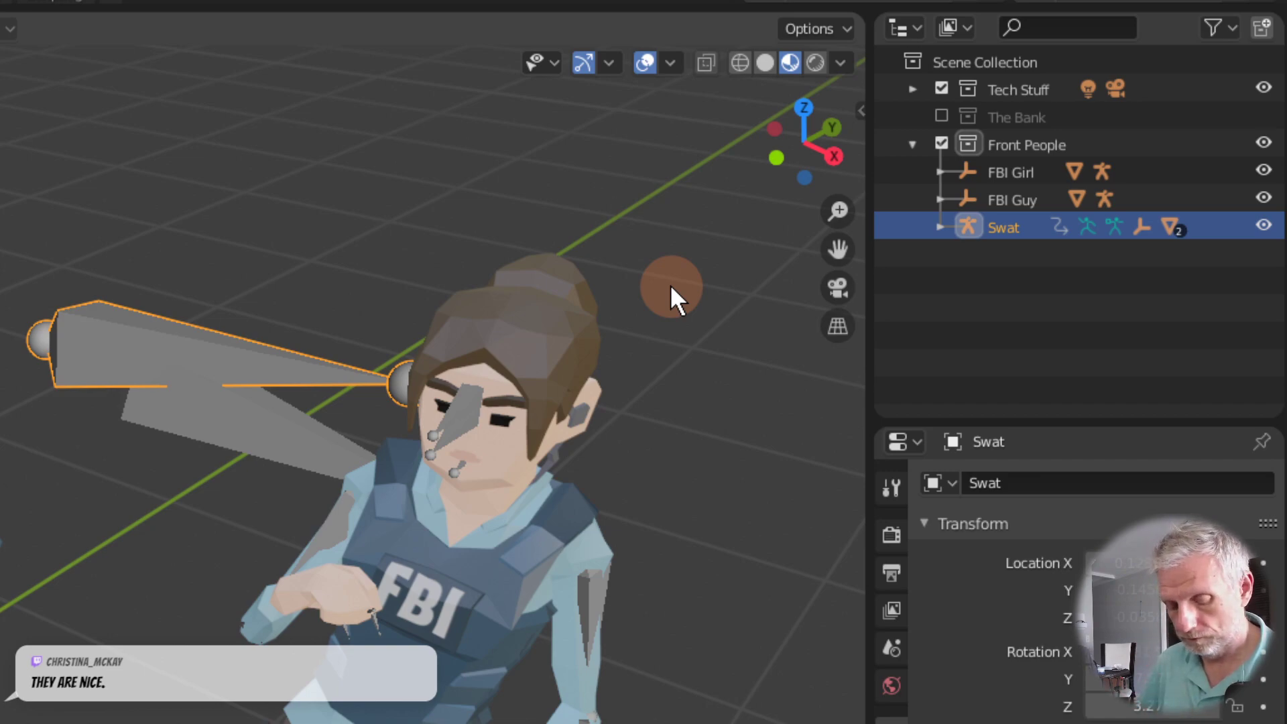
key("ctrl+z")
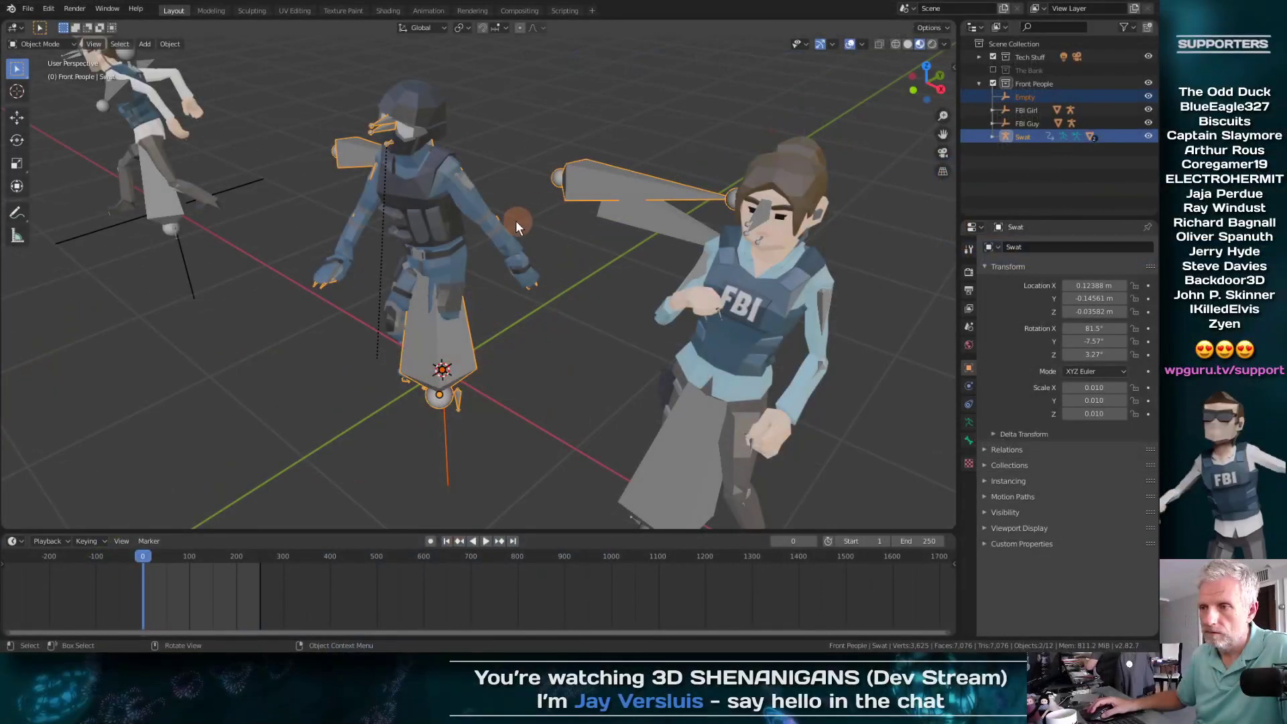
left_click(436, 195)
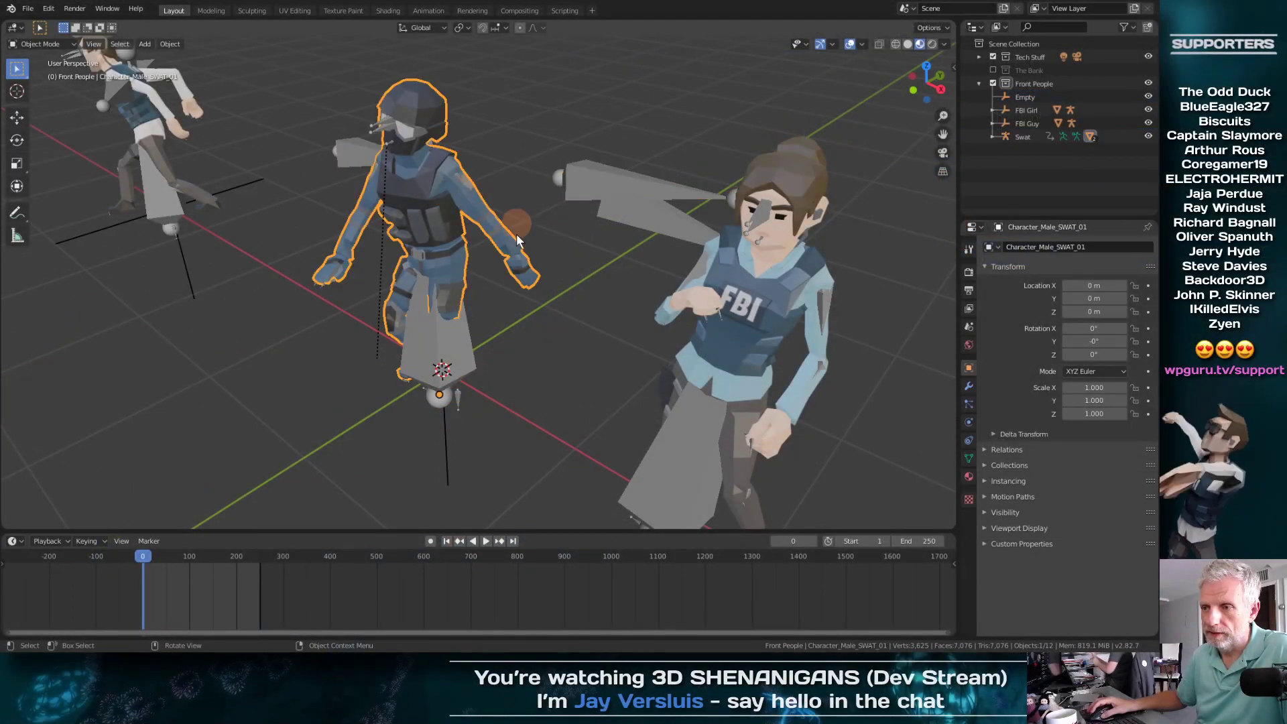
left_click(456, 340)
middle_click_drag(520, 350, 480, 366)
left_click(465, 473)
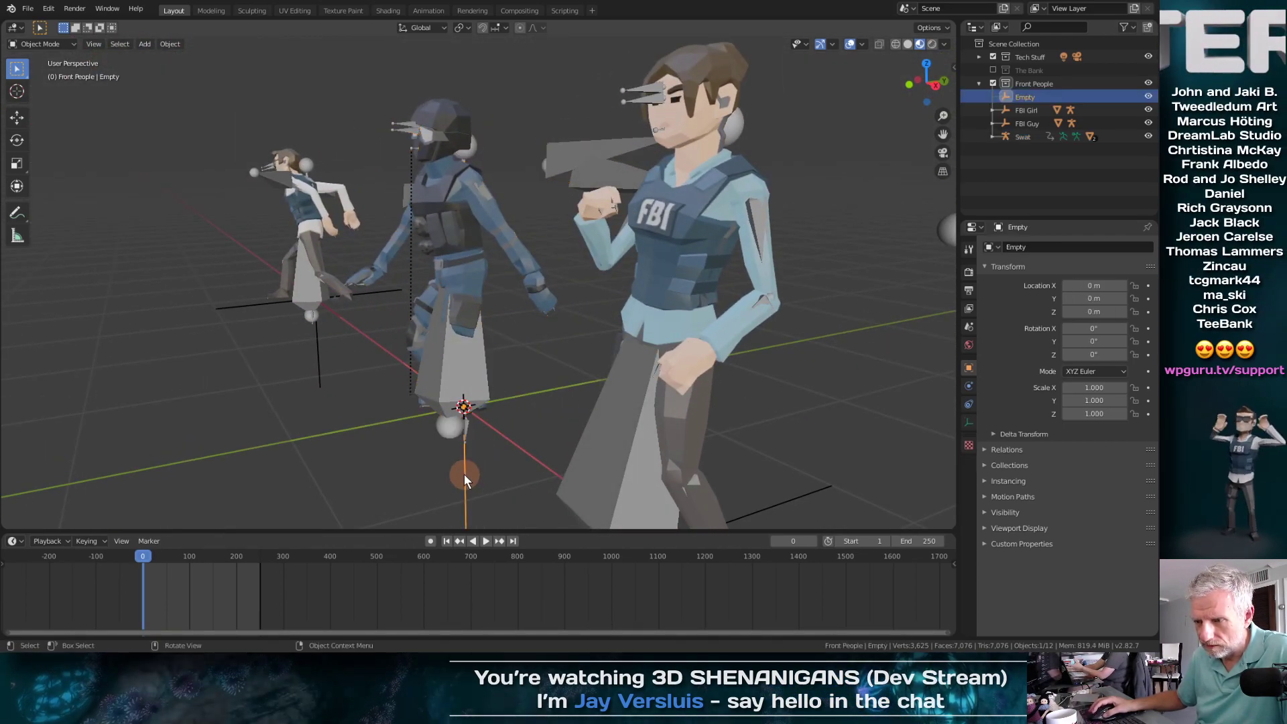
middle_click_drag(496, 435, 549, 467)
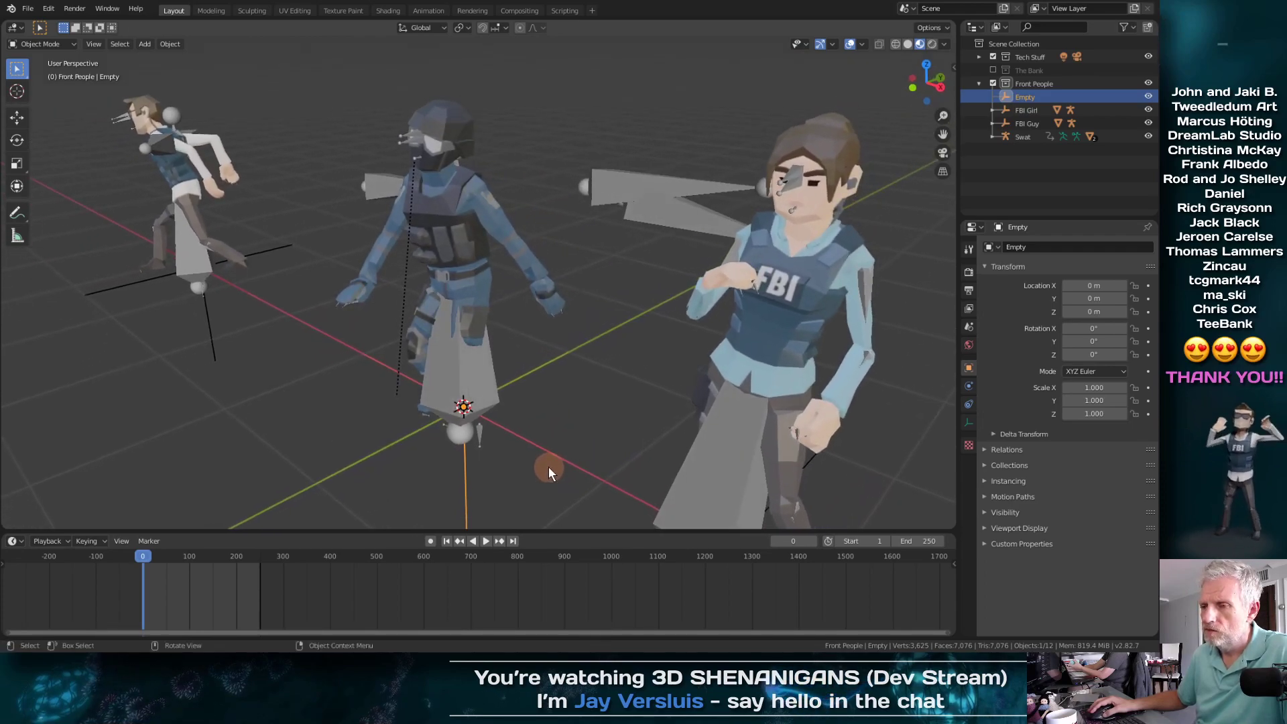
Step: Try parenting the Swat armature to the empty with the Object option, and undo it
left_click(460, 381)
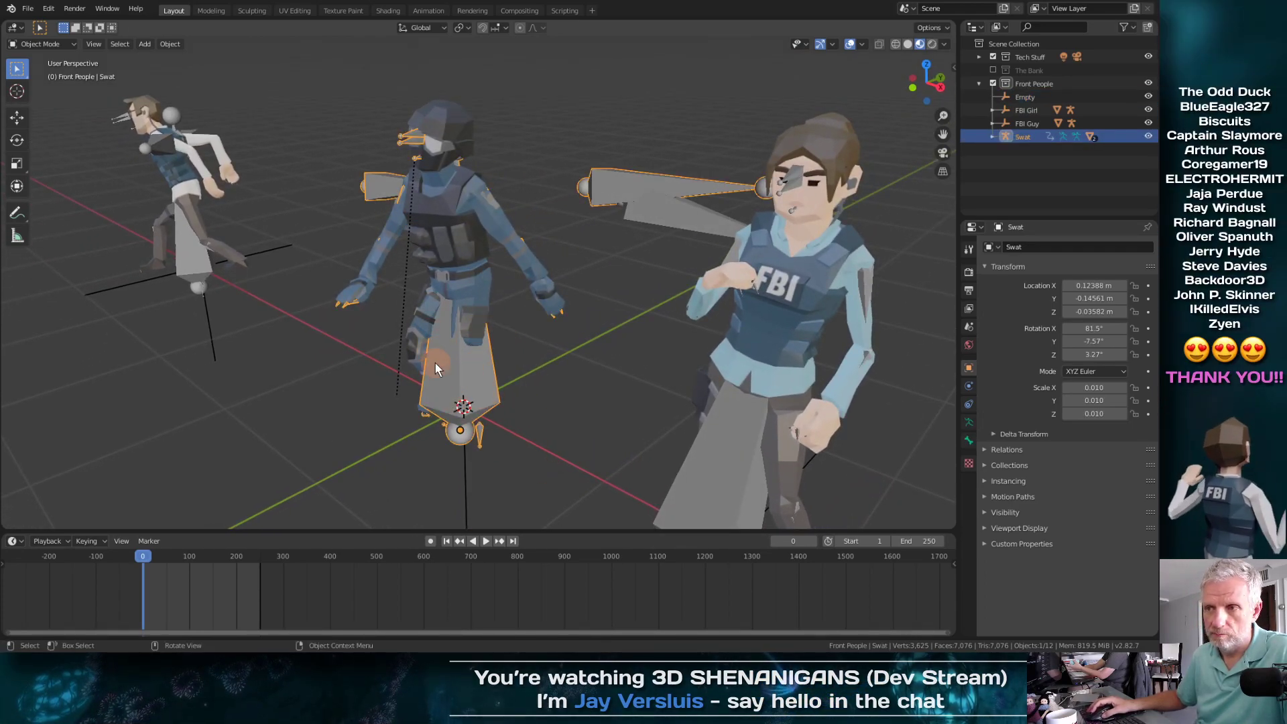
mouse_move(528, 381)
middle_mouse_down()
mouse_move(510, 382)
mouse_move(543, 355)
mouse_move(540, 389)
middle_mouse_up()
middle_click_drag(505, 387, 489, 295)
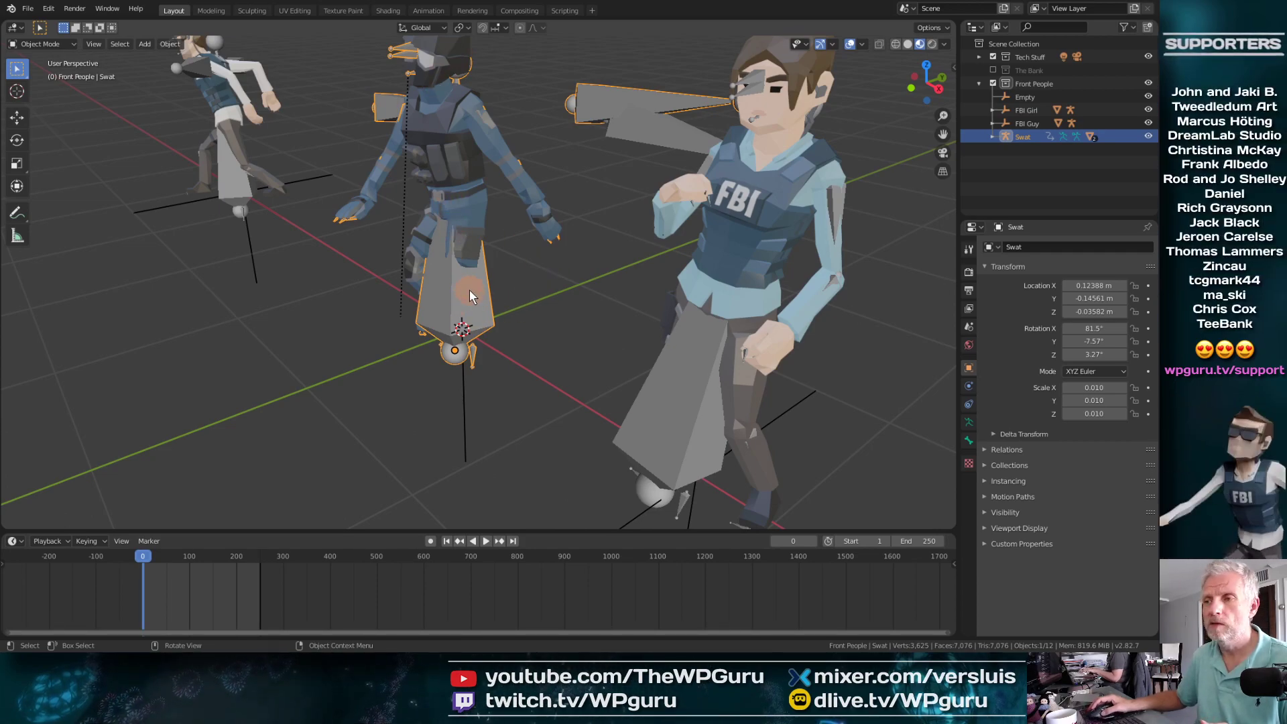
left_click(456, 156)
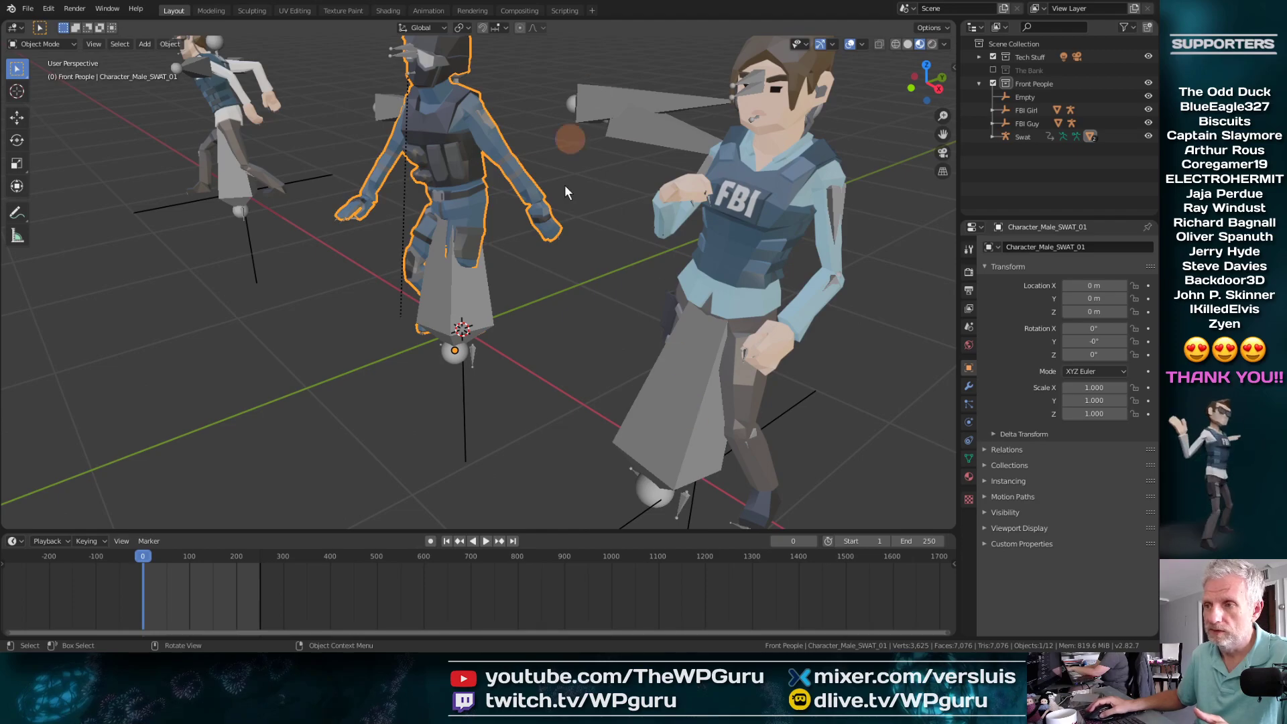
left_click(472, 292)
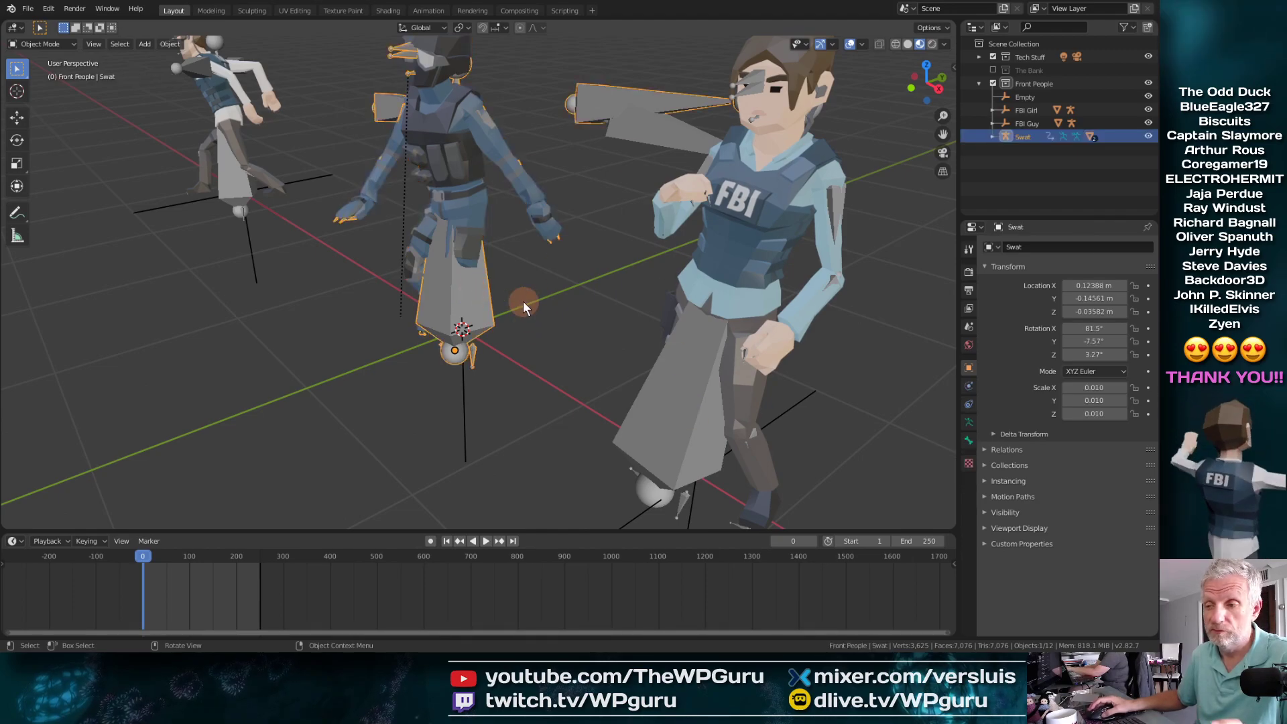
middle_click_drag(523, 300, 573, 262)
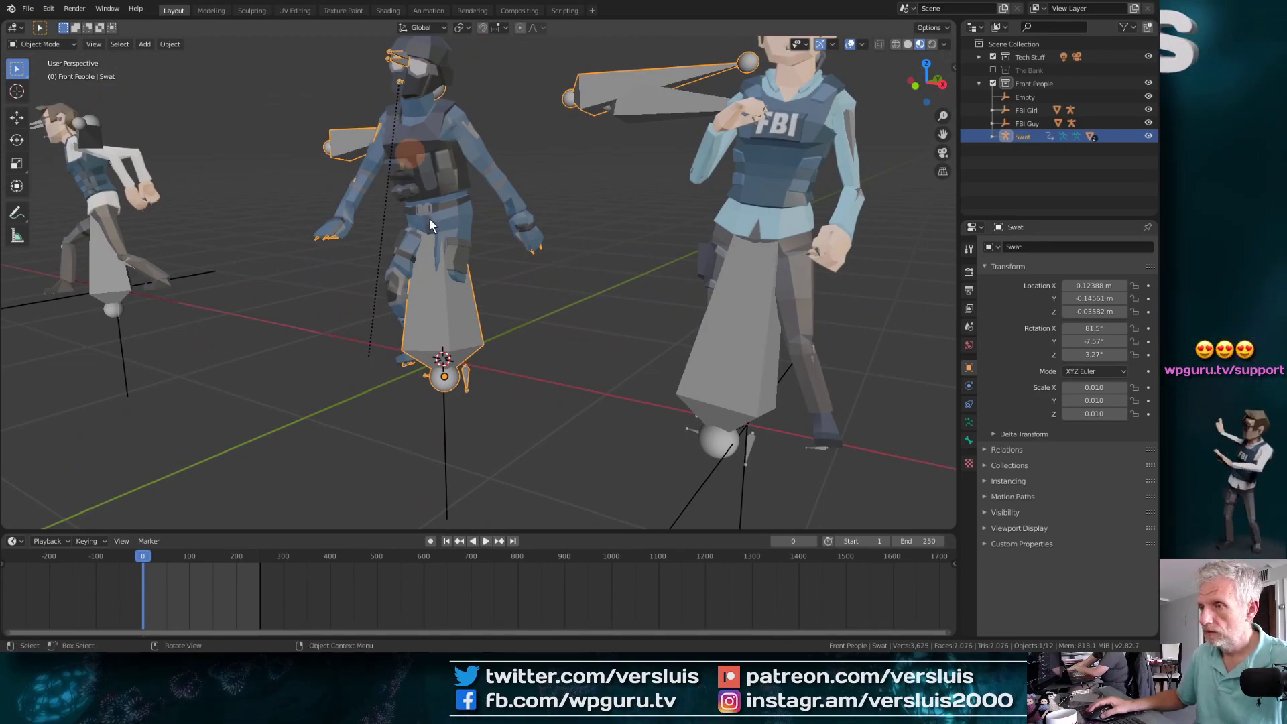
middle_click_drag(556, 325, 497, 338)
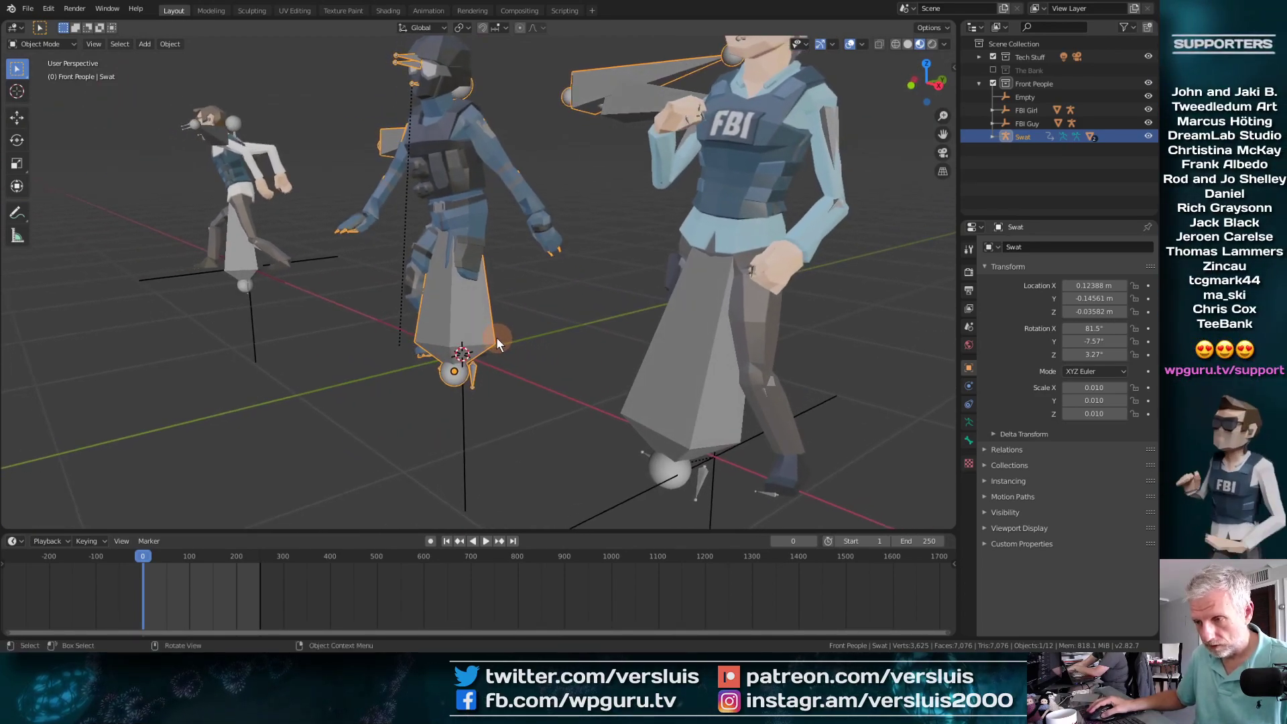
left_click(464, 436, "shift")
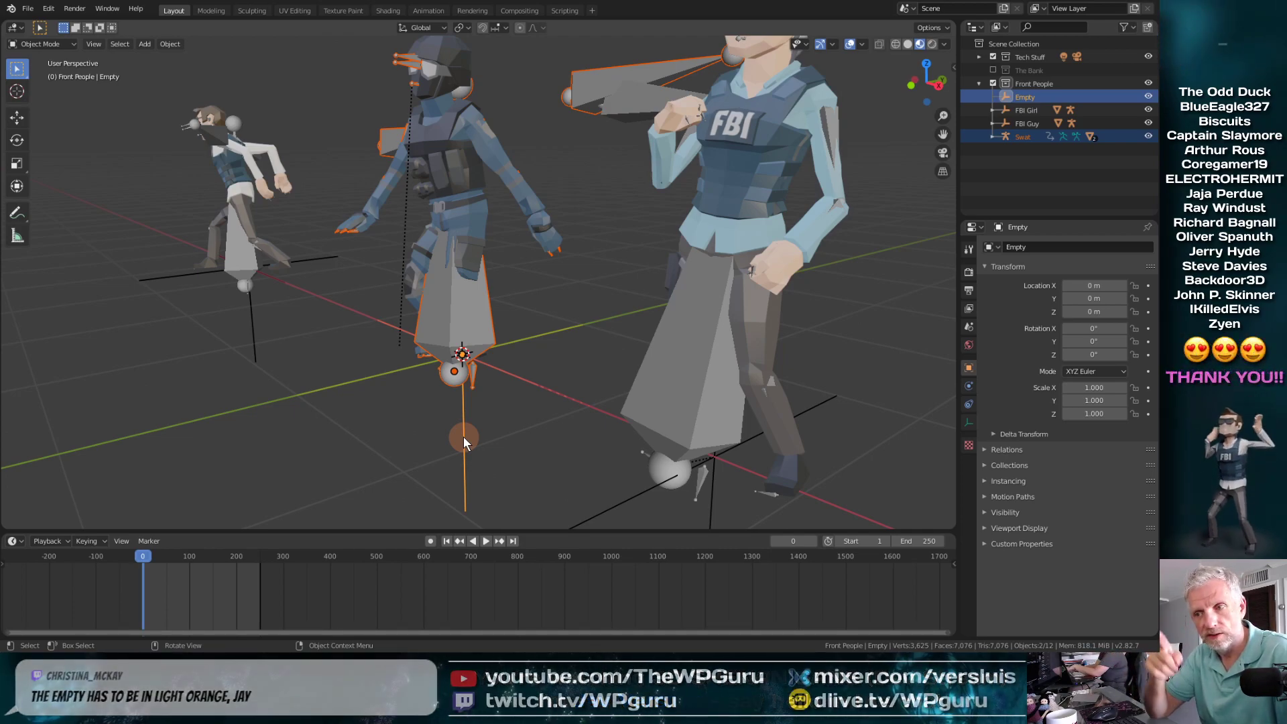
key("ctrl+p")
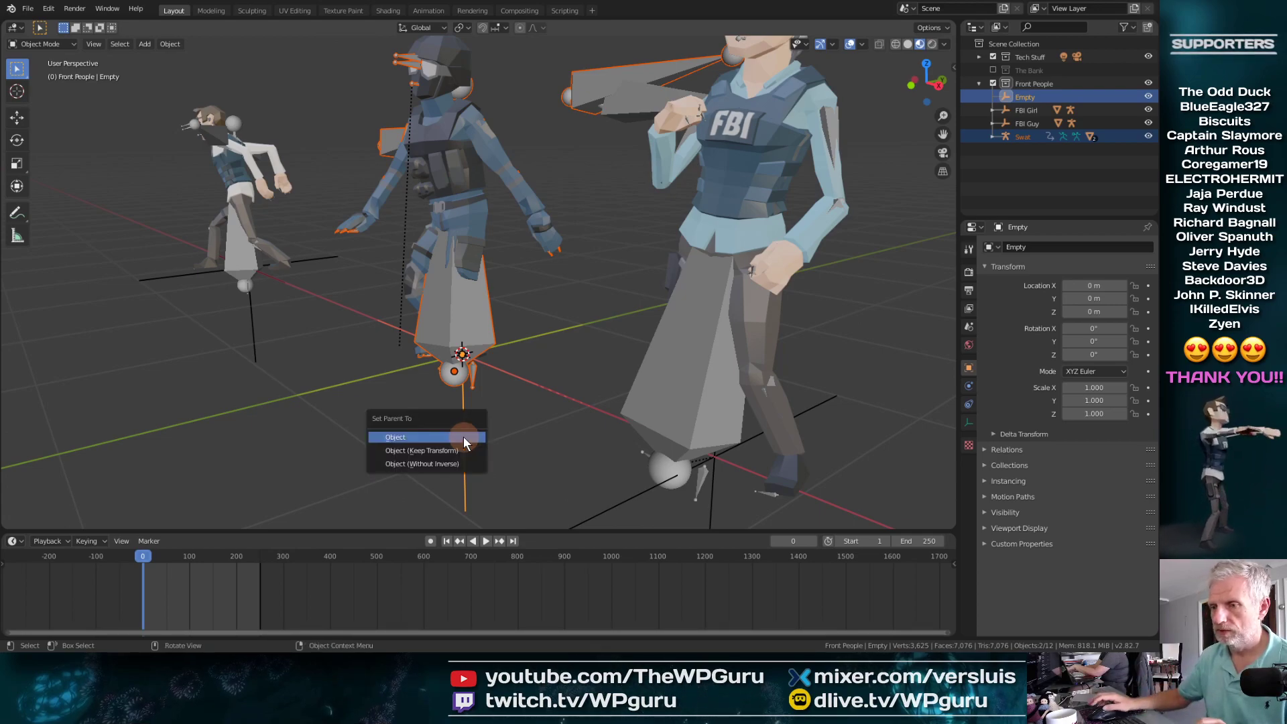
left_click(463, 436)
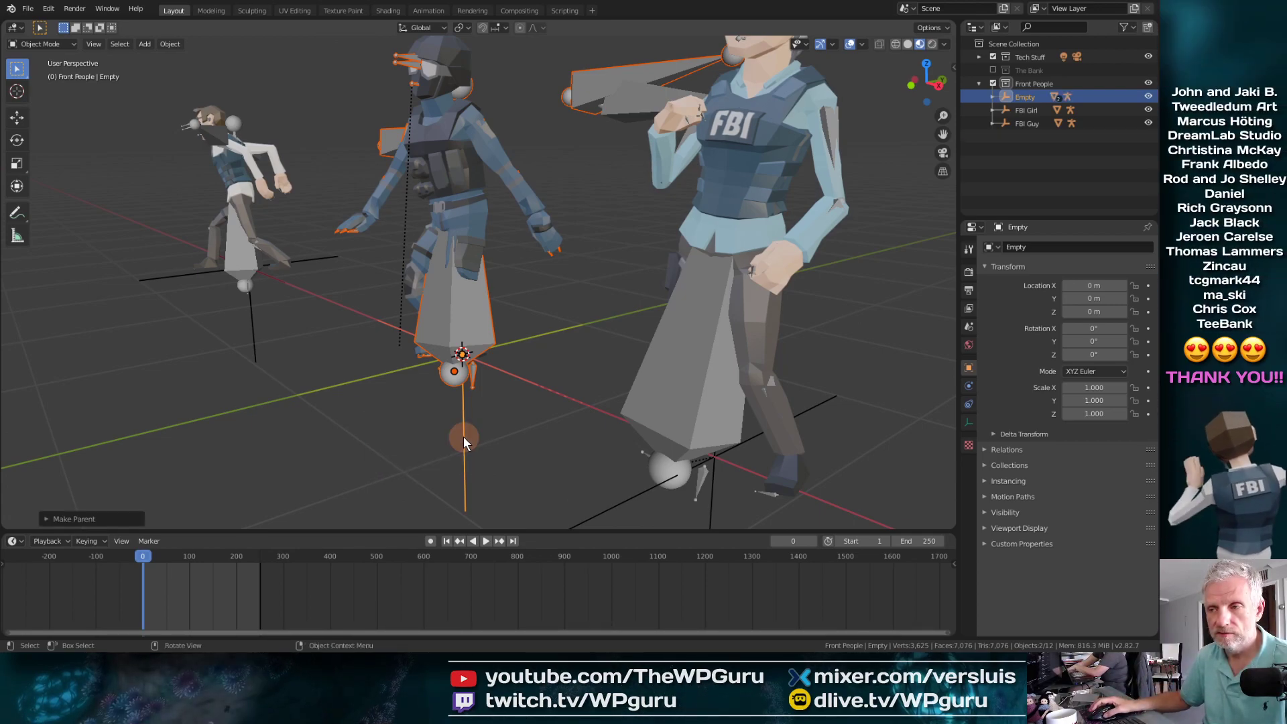
key("ctrl+z")
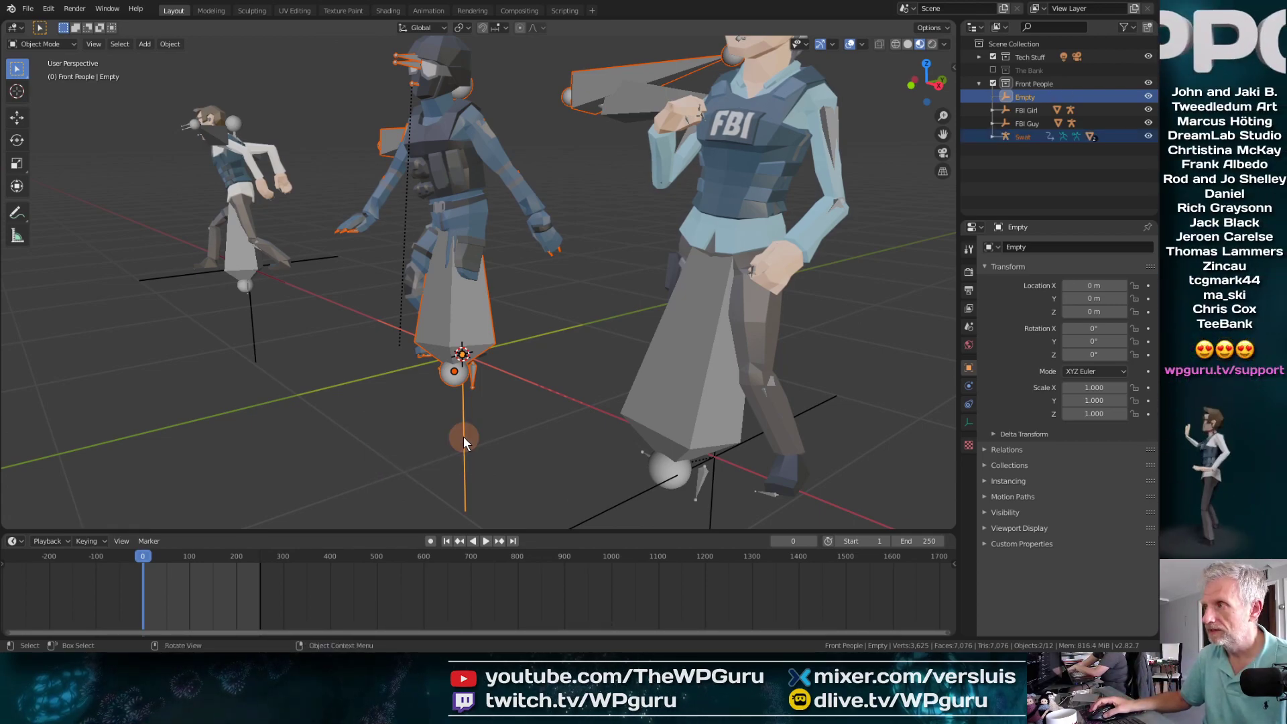
Step: Clear the selection, repeat the Object parenting with the Swat armature selected first and the empty active, and undo it
left_click(817, 156)
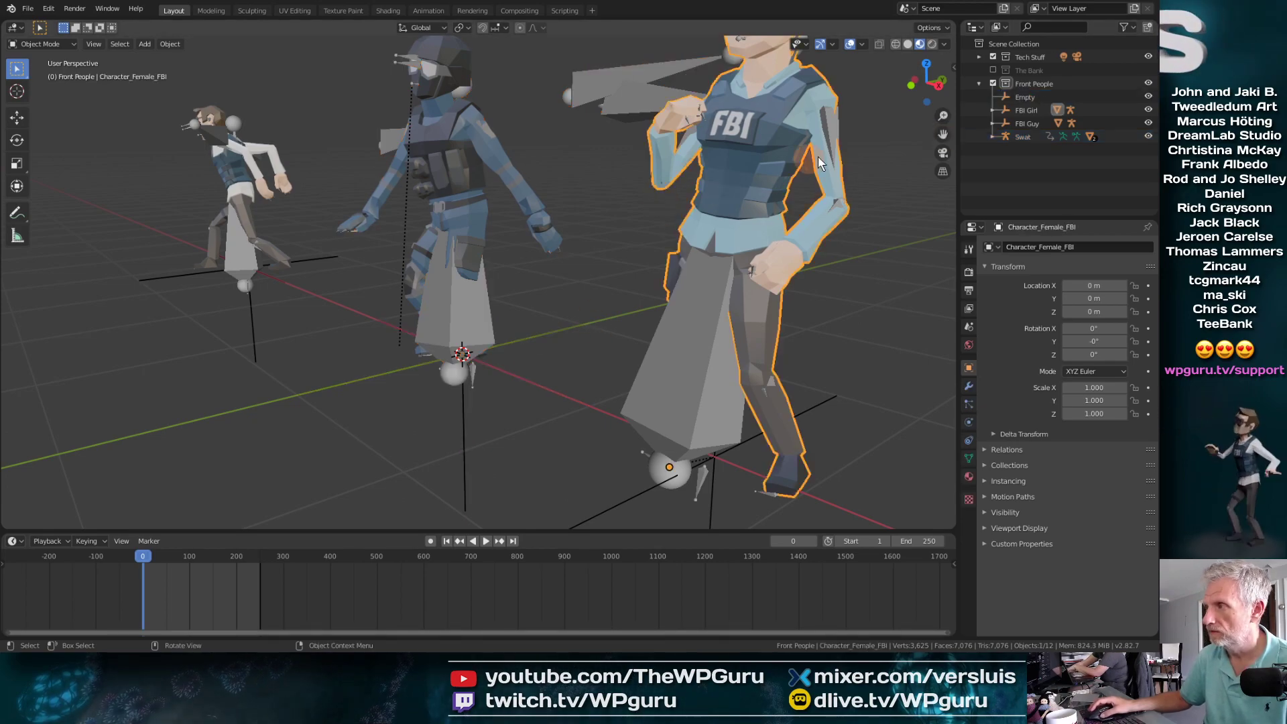
left_click(1069, 137)
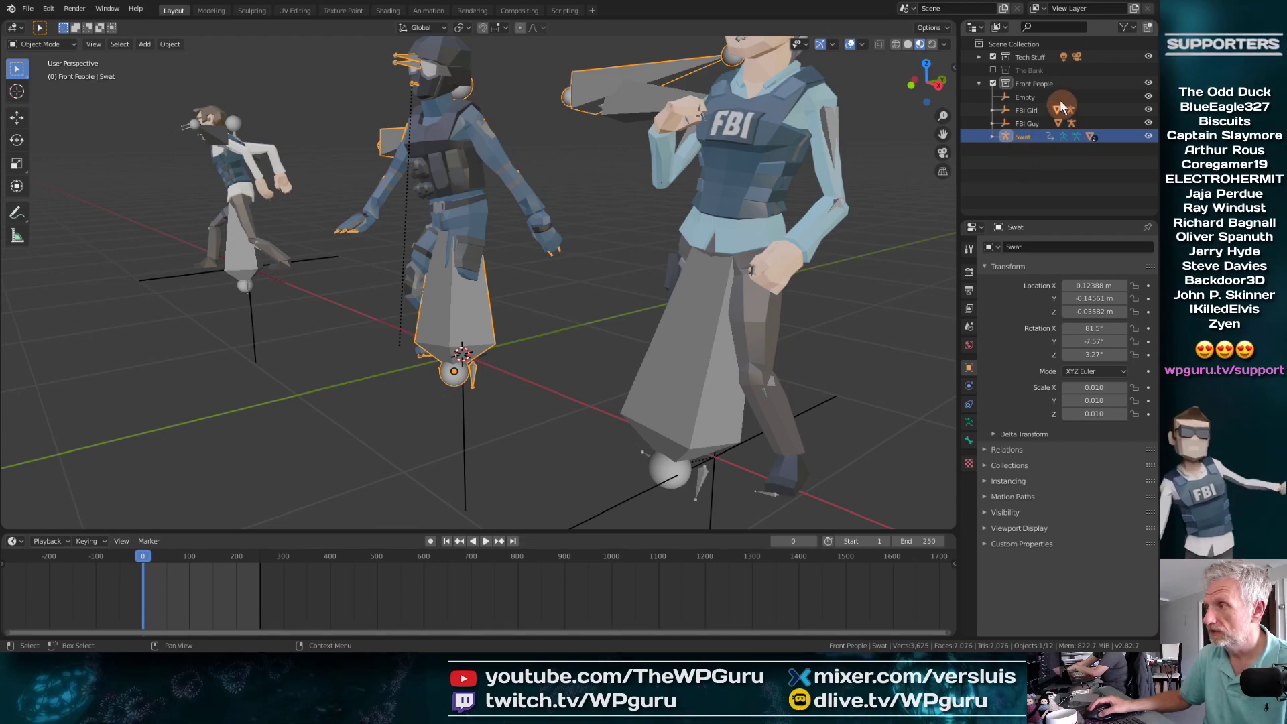
left_click(1029, 96, "ctrl")
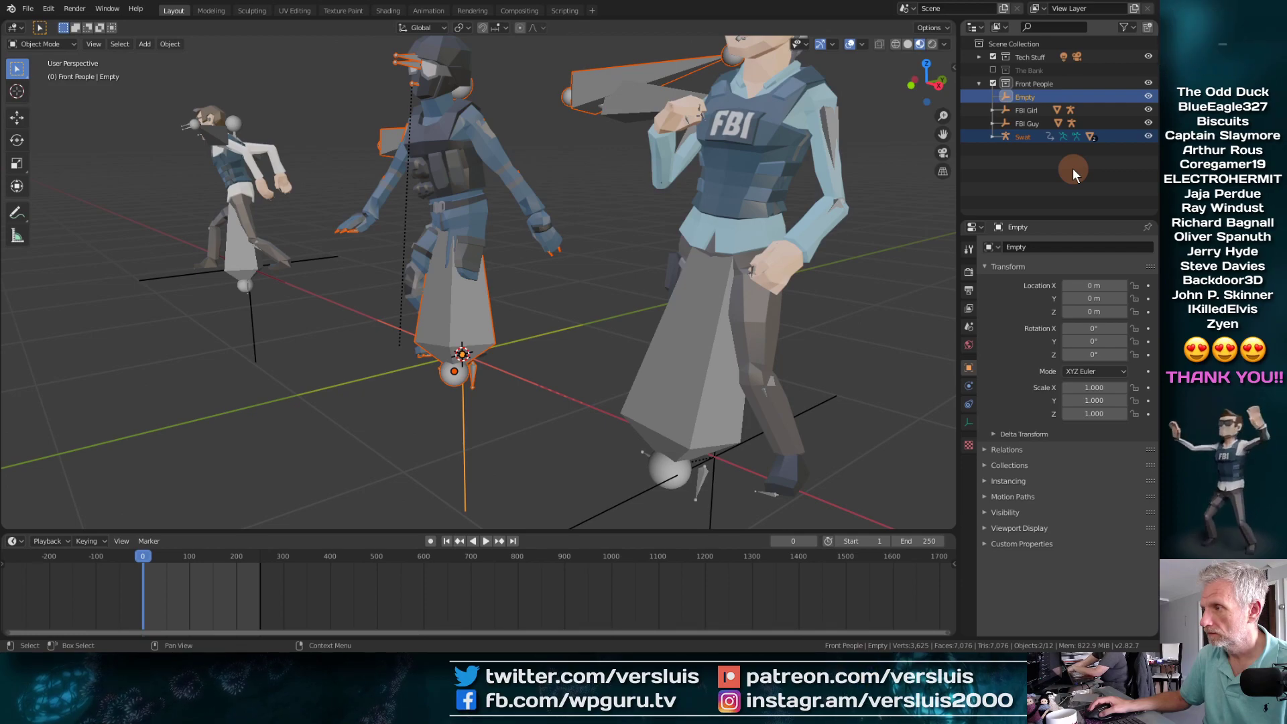
key("ctrl+p")
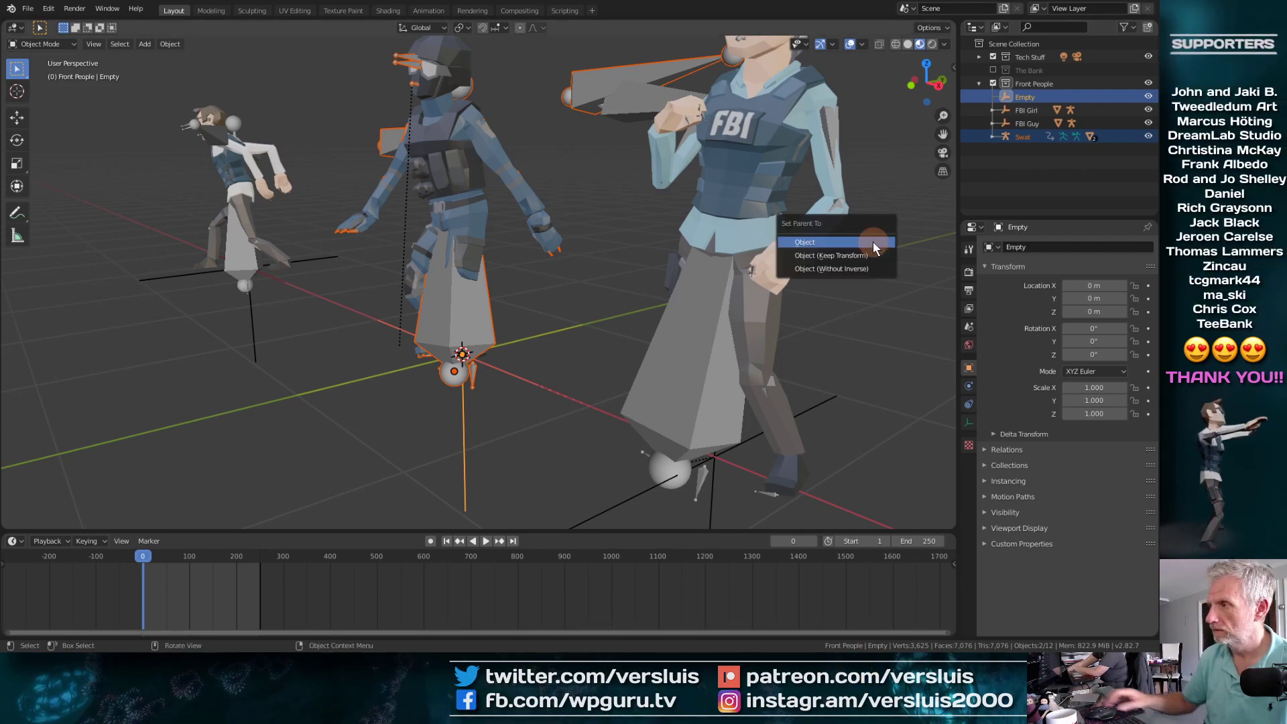
left_click(873, 243)
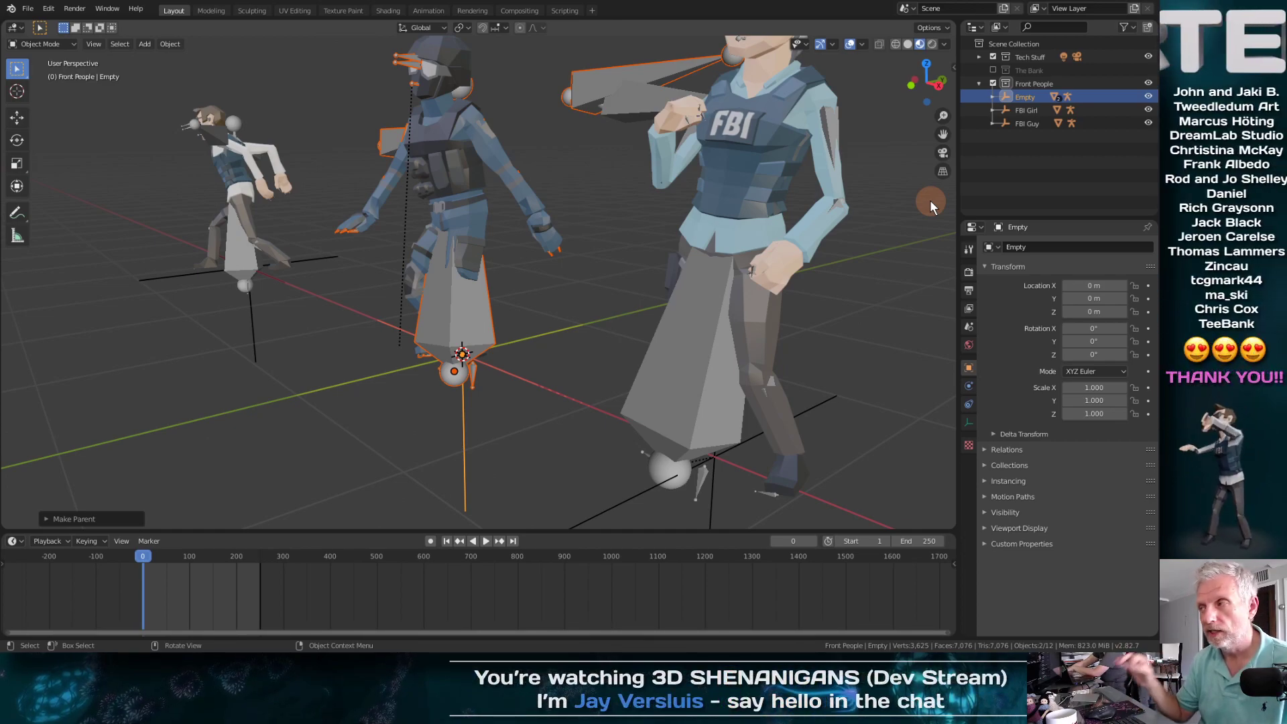
key("ctrl+z")
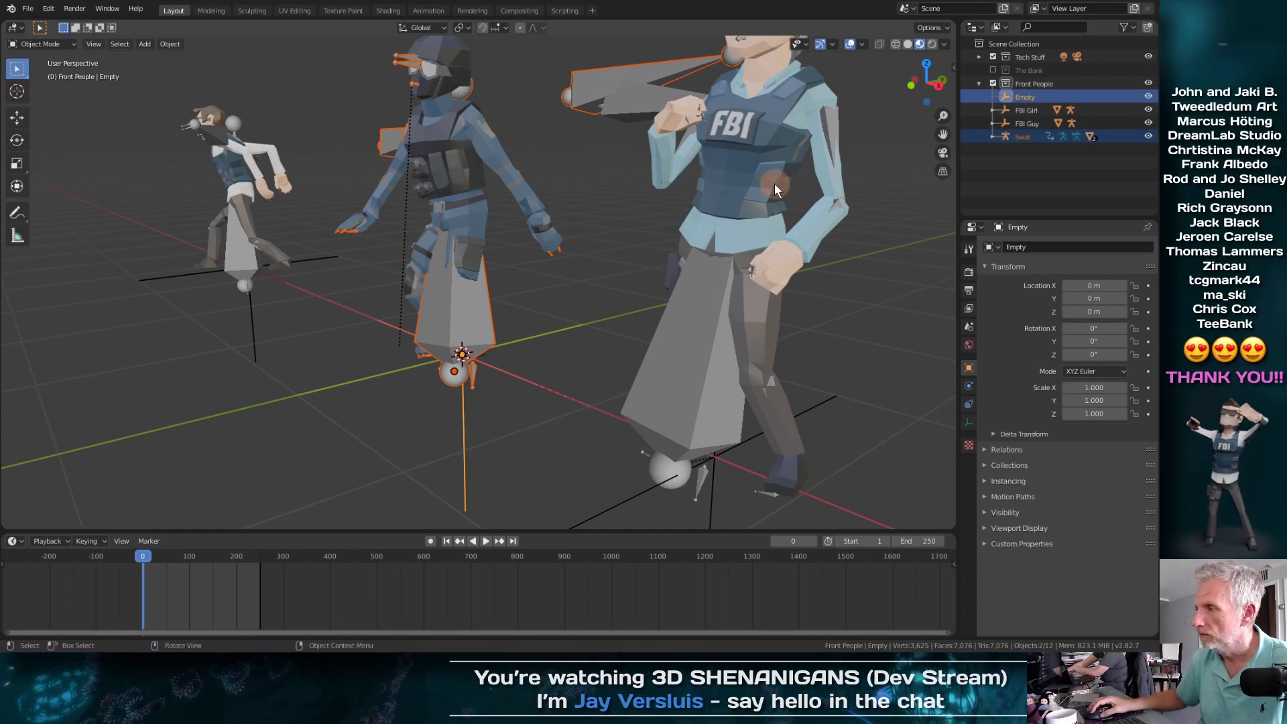
Step: Parent the Swat armature to the empty with the Object option, keeping the empty as the active object
left_click(774, 183)
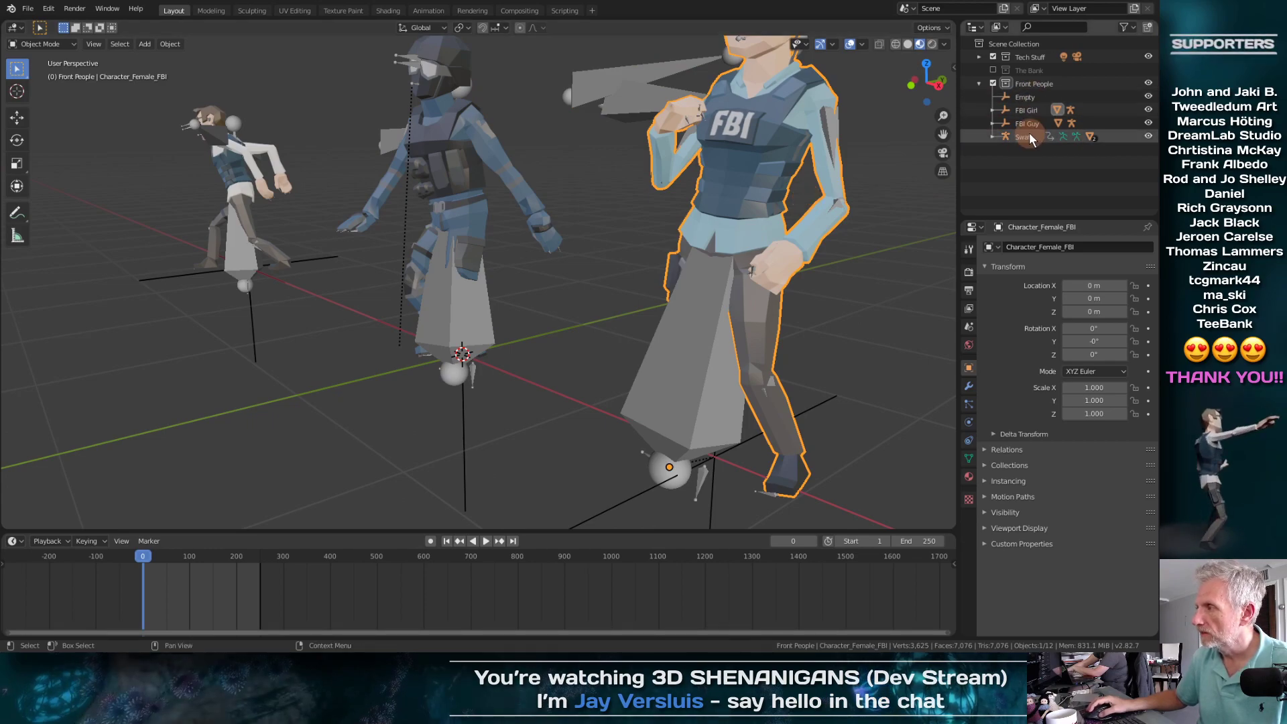
left_click(1032, 136)
left_click(1027, 96, "ctrl")
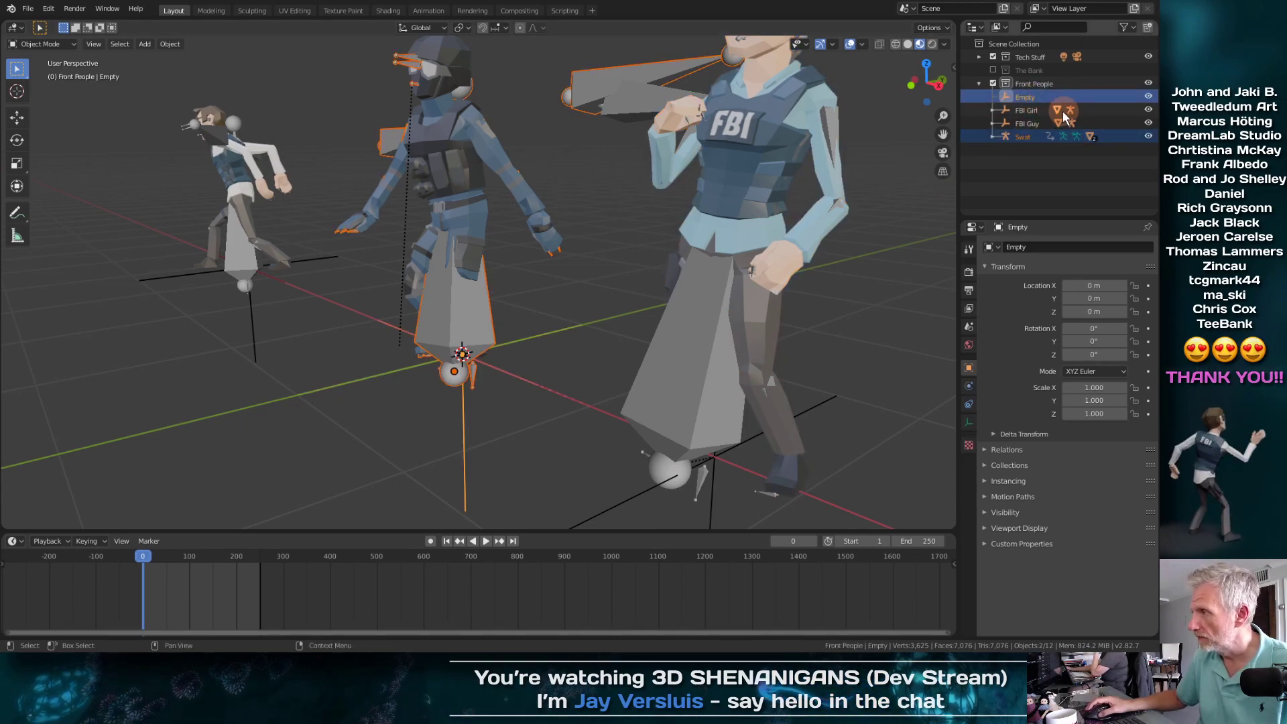
key("ctrl+p")
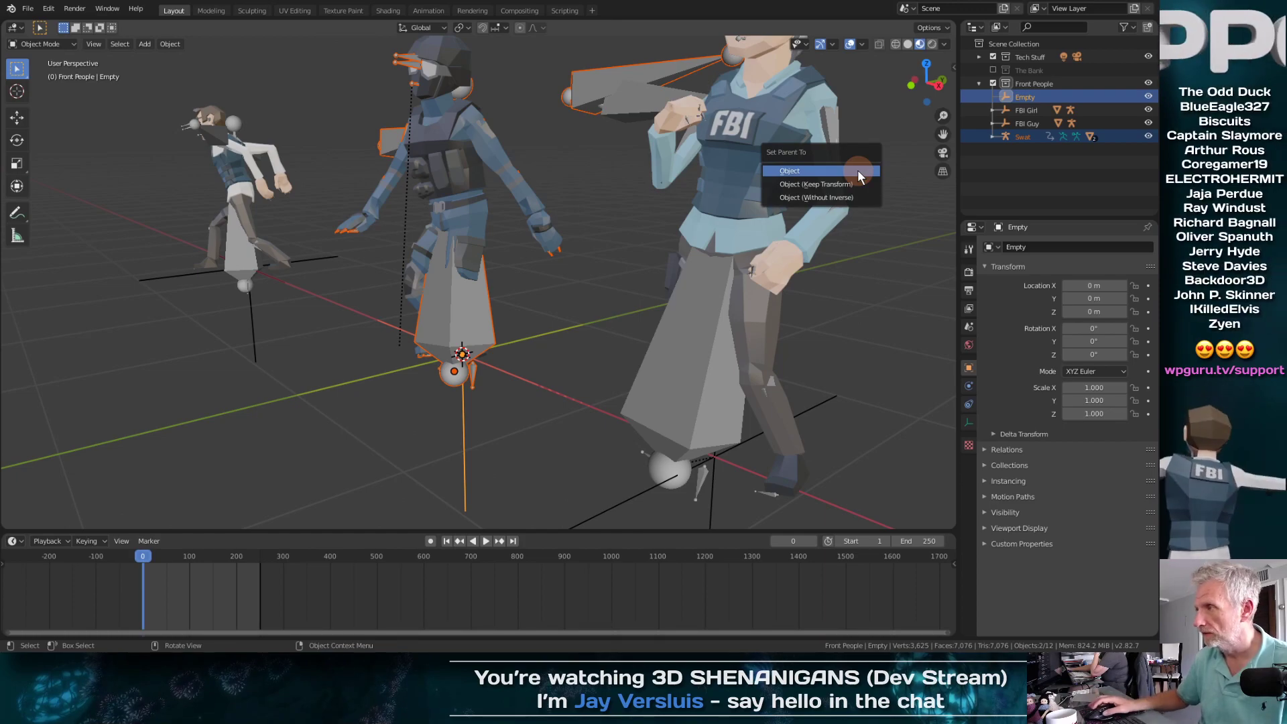
left_click(858, 172)
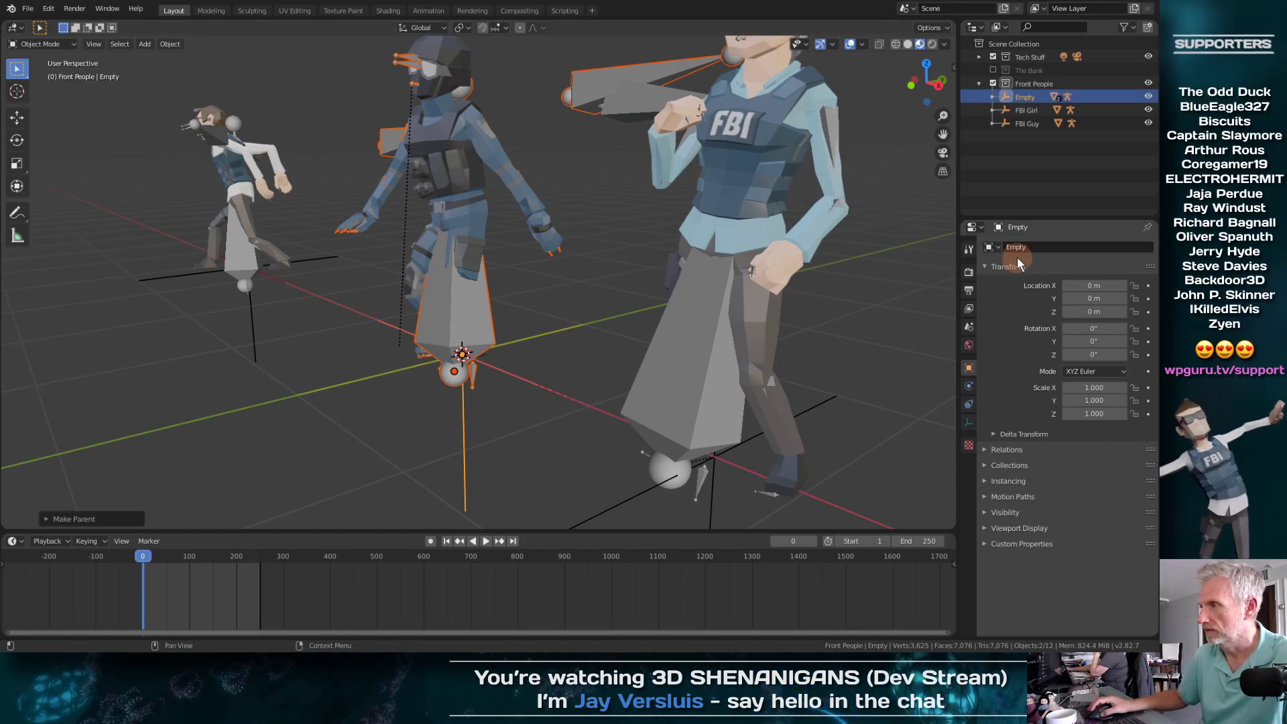
Step: Rename the SWAT character's parent empty to Swat Guy
left_click(1047, 246)
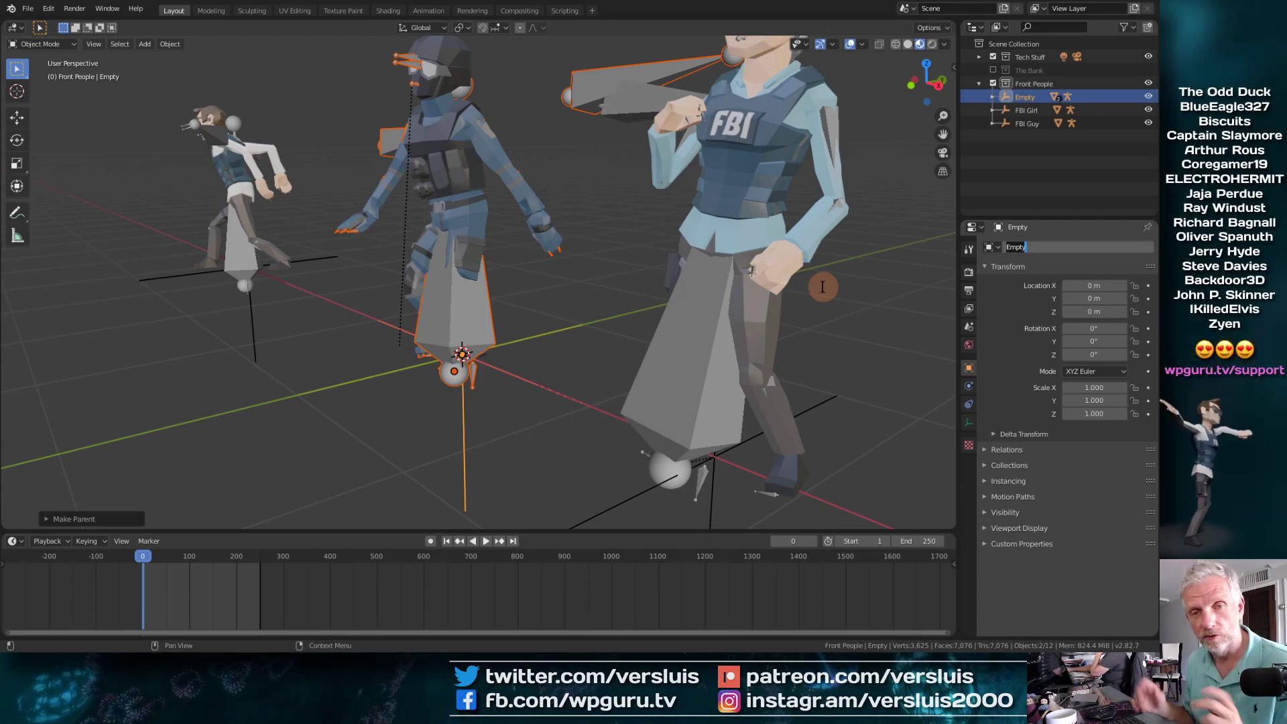
type("Swa")
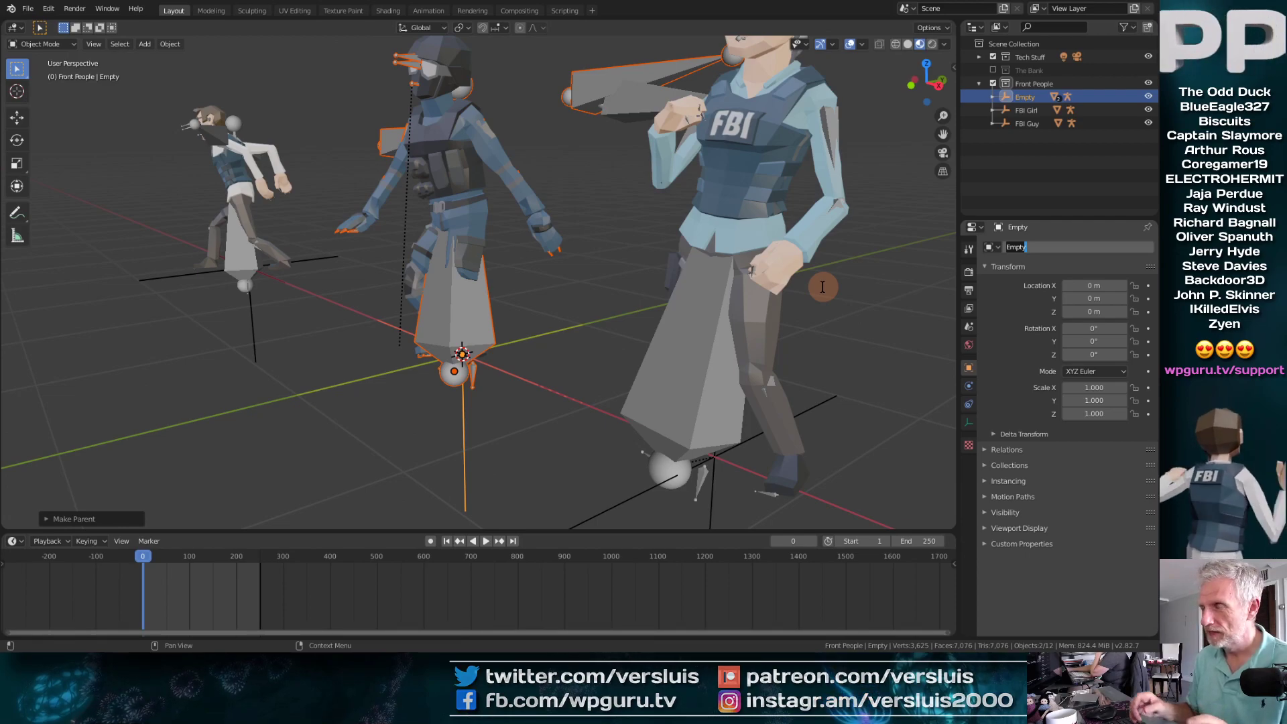
type("t Guy")
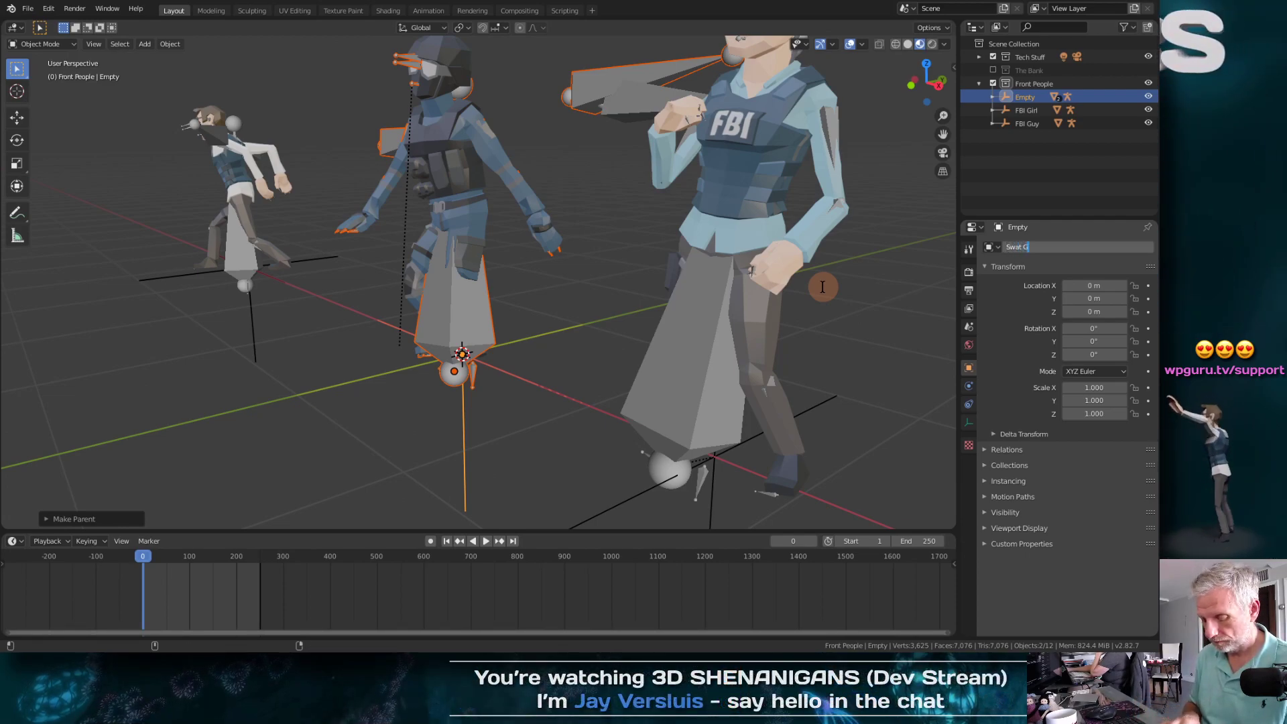
key("Return")
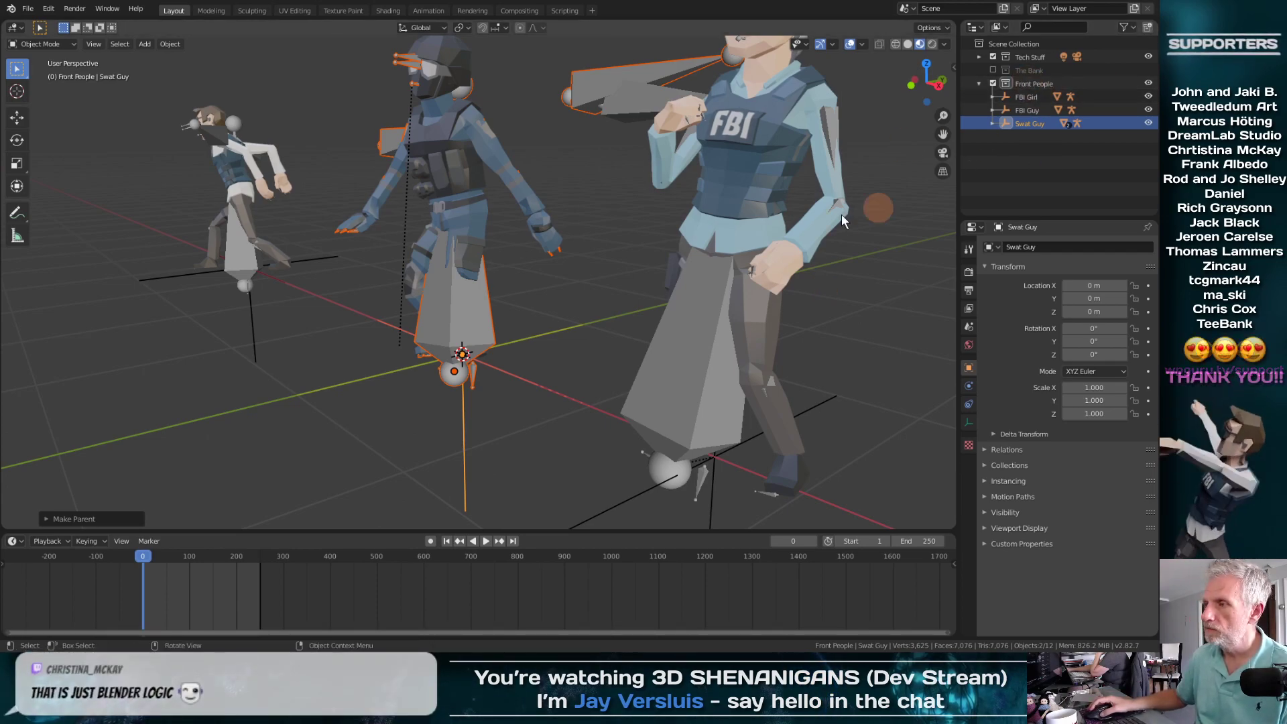
Step: Move the FBI Guy empty along the X axis to about -2.18 m, closer to the SWAT character
scroll(460, 285, "down", 2)
scroll(459, 284, "down", 4)
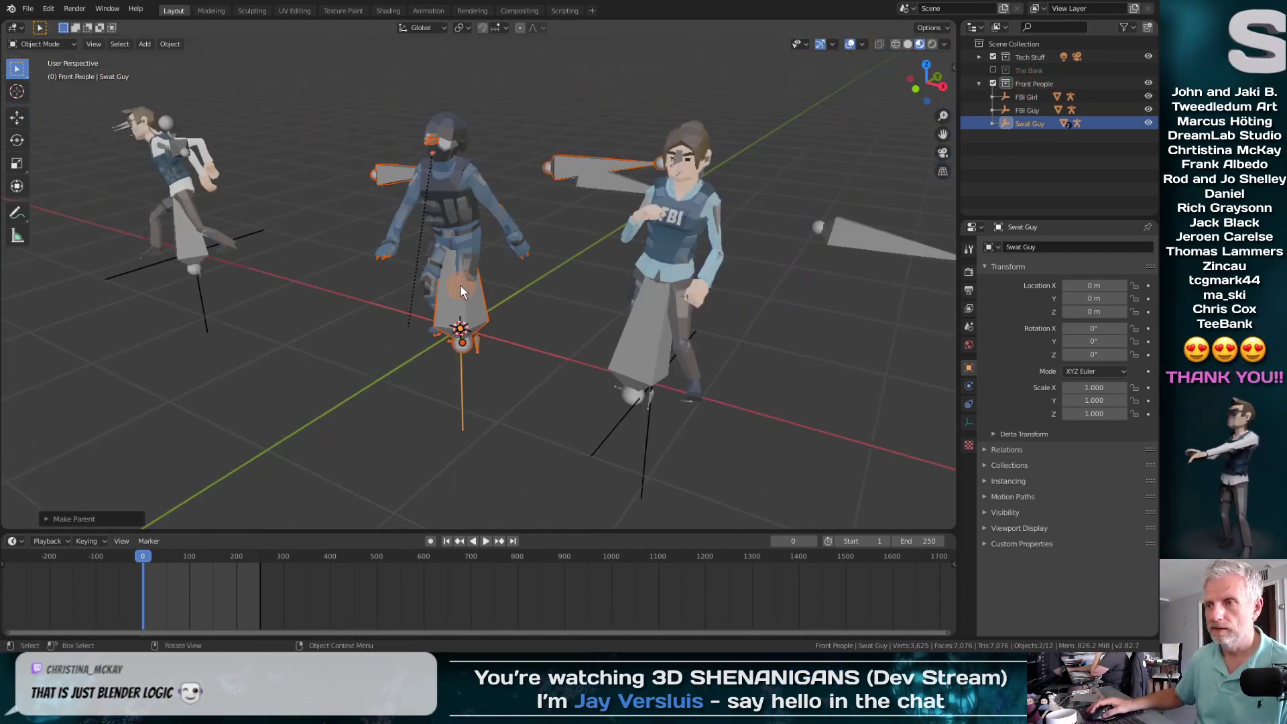
mouse_move(484, 263)
middle_mouse_down()
mouse_move(415, 403)
mouse_move(549, 285)
mouse_move(490, 284)
middle_mouse_up()
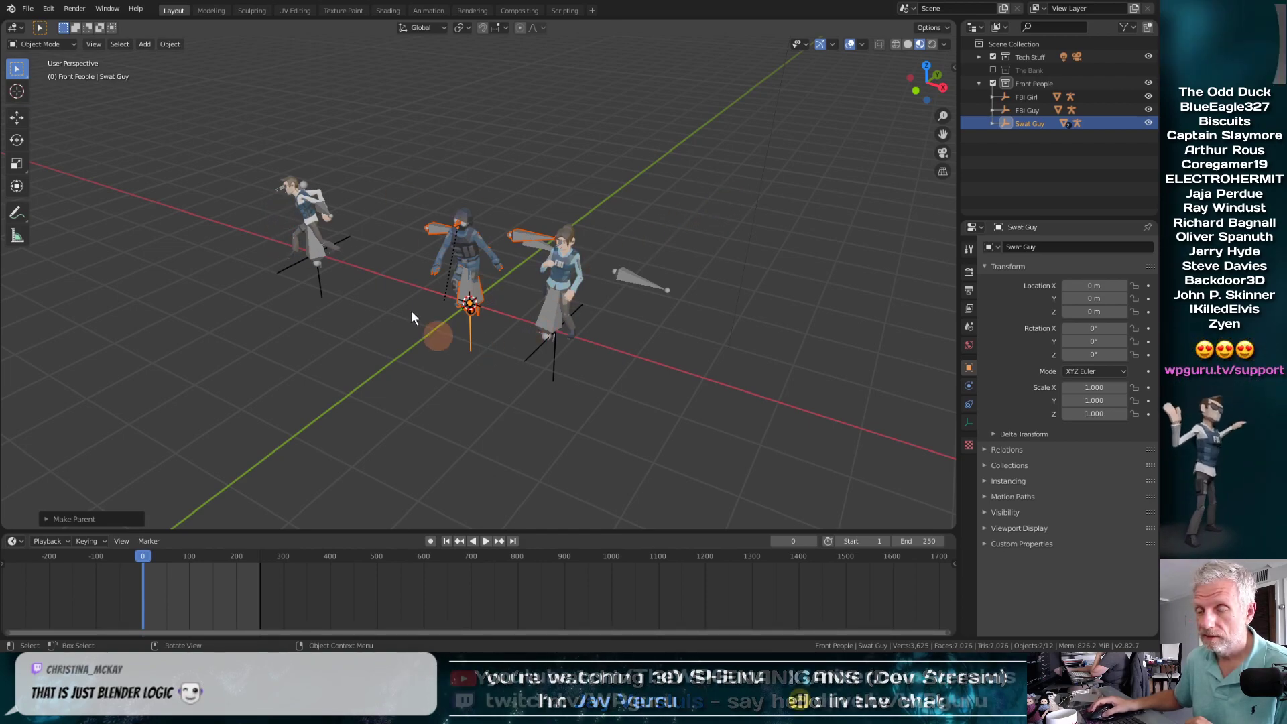
left_click(1030, 107)
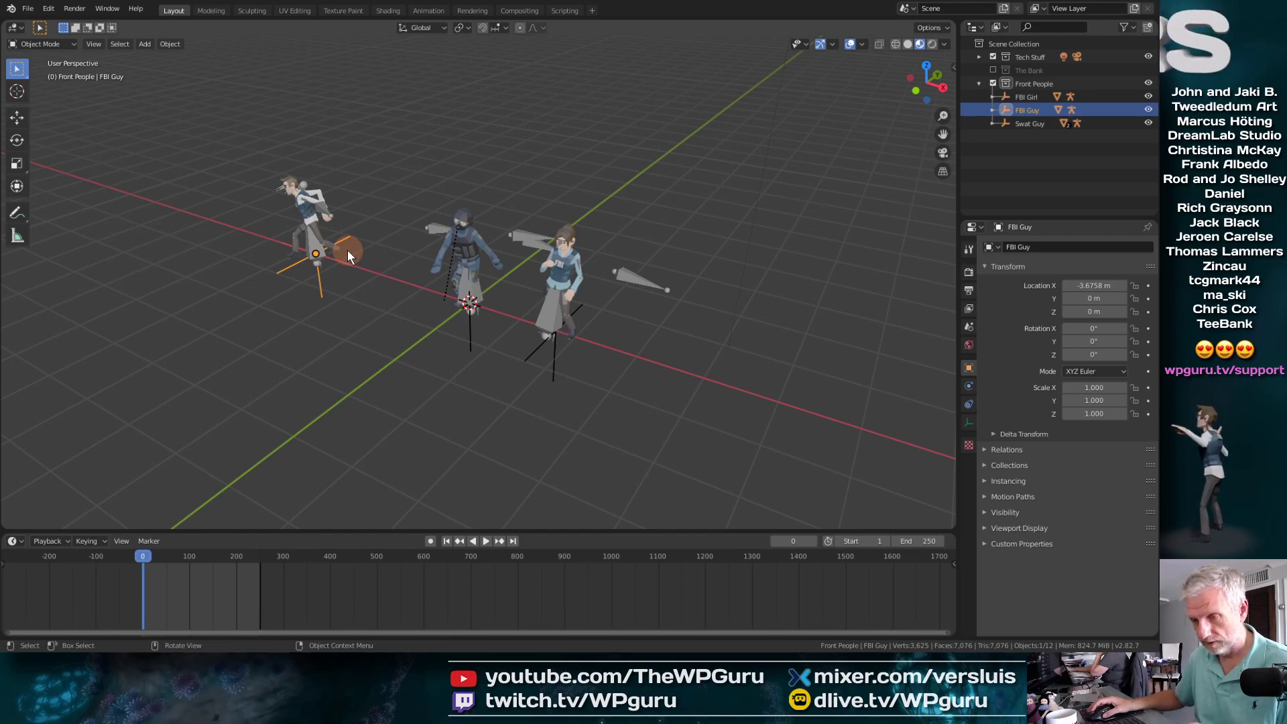
key("g")
key("x")
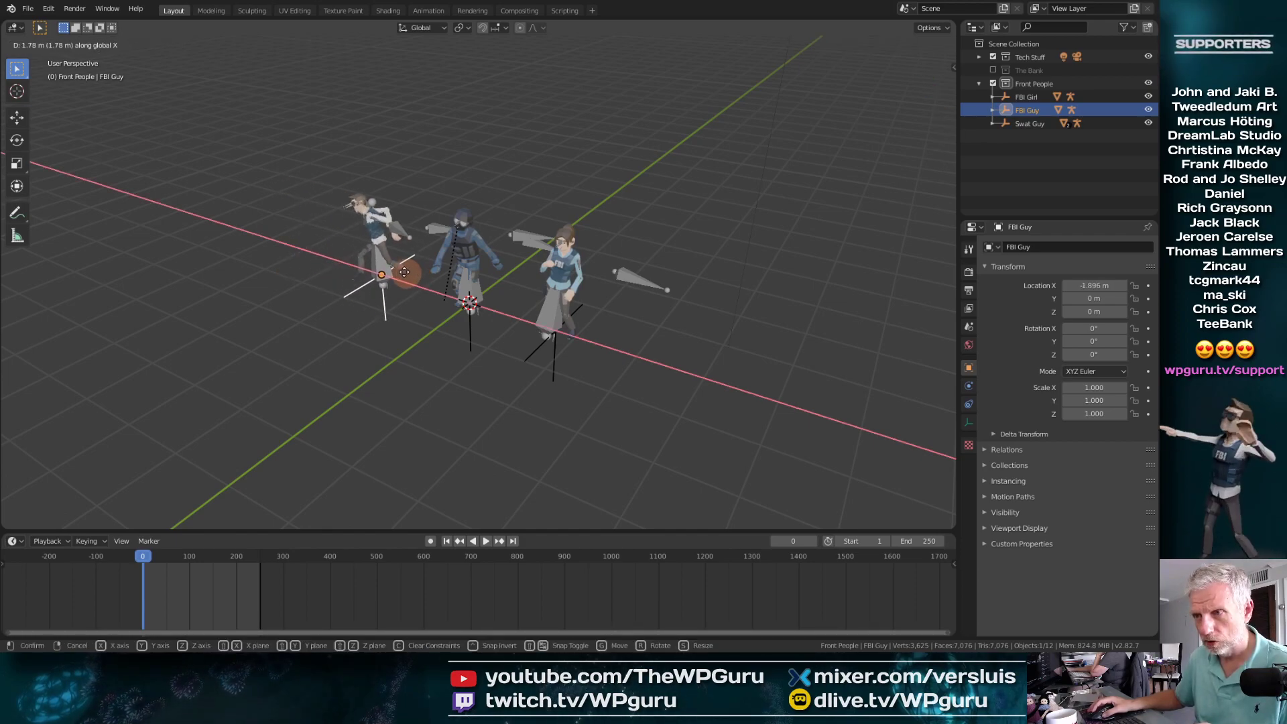
left_click(480, 267)
mouse_move(480, 266)
middle_mouse_down()
mouse_move(384, 343)
mouse_move(484, 257)
middle_mouse_up()
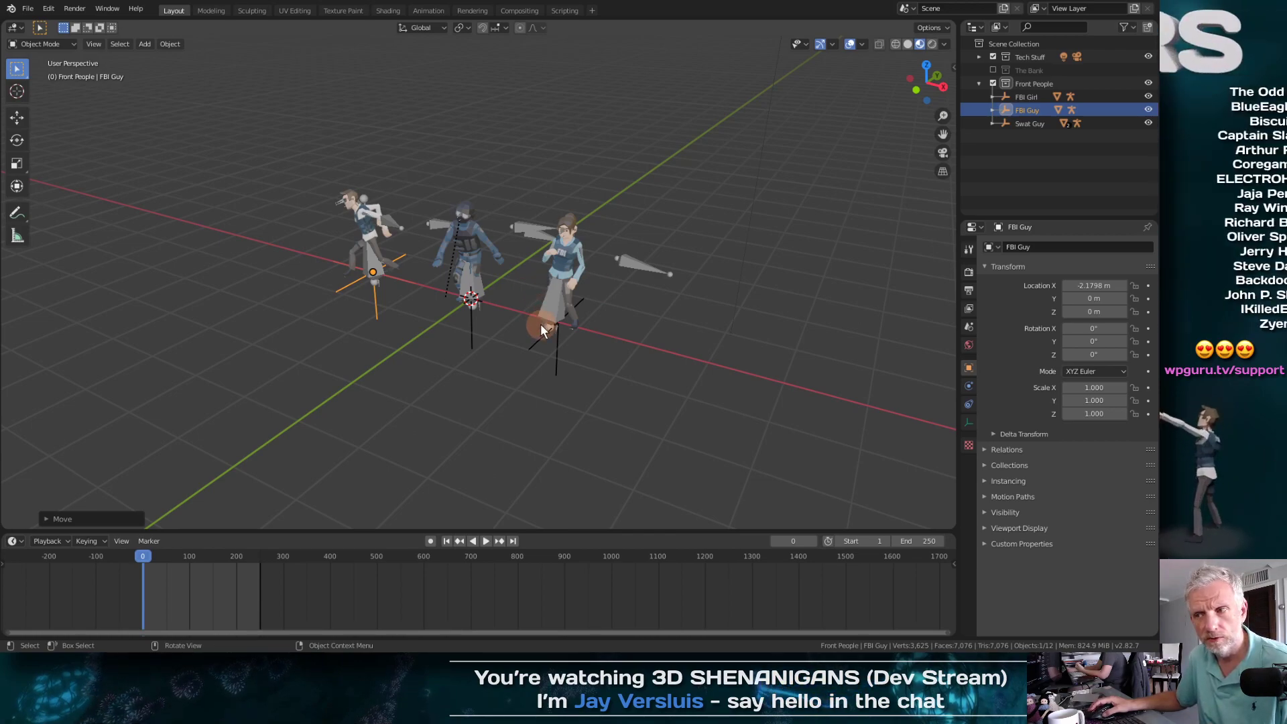
middle_click_drag(540, 324, 498, 312)
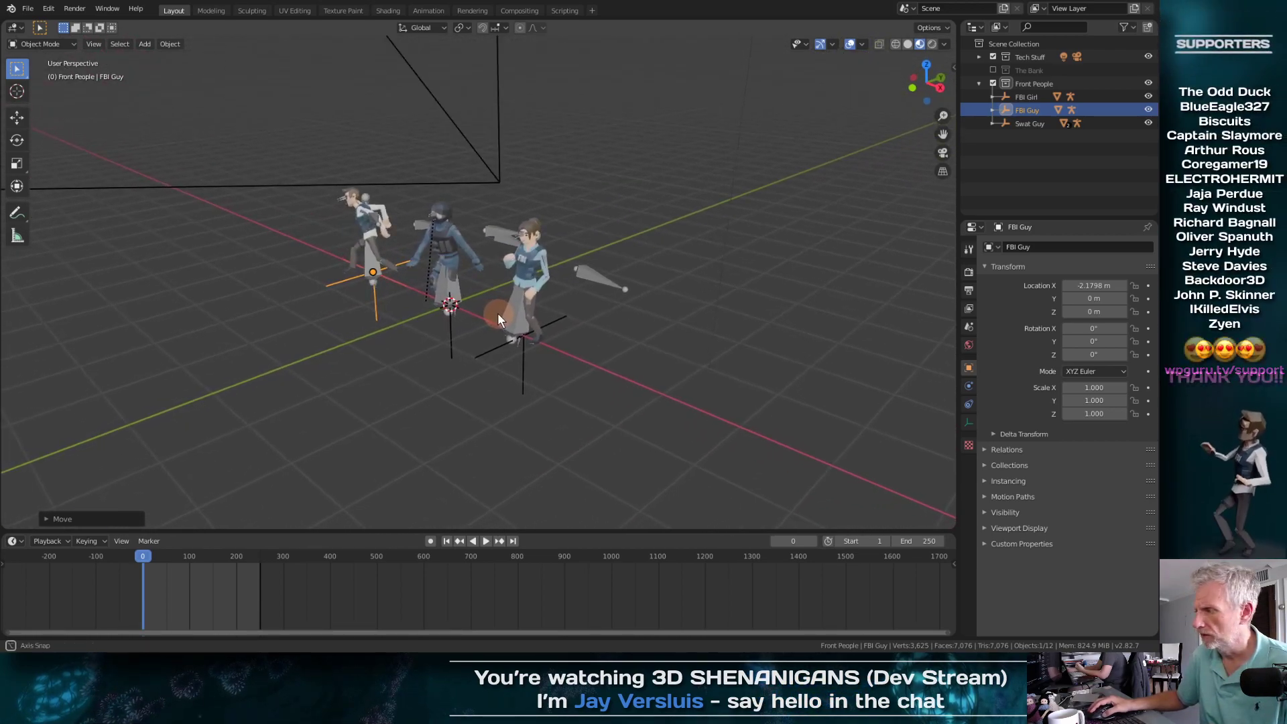
Step: Add a Single Arrow empty and move it across the ground plane to about X -2.08 m, Y -3.52 m
key("shift+a")
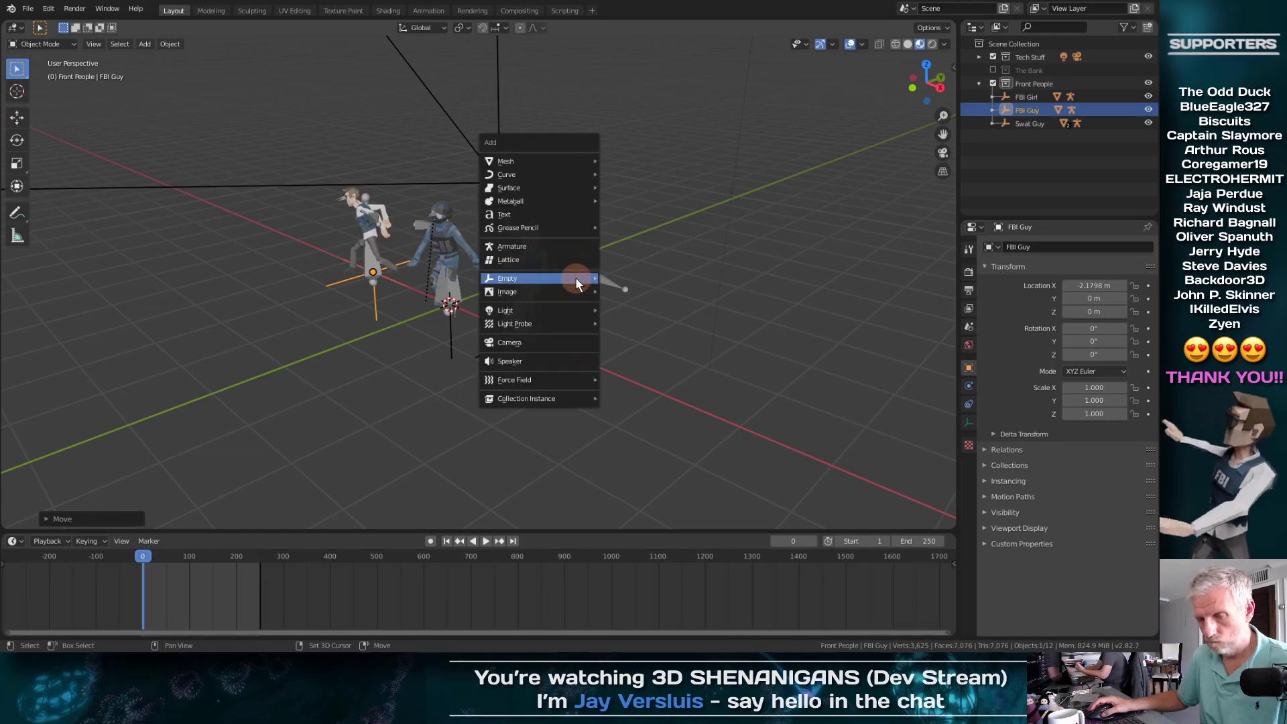
mouse_move(576, 278)
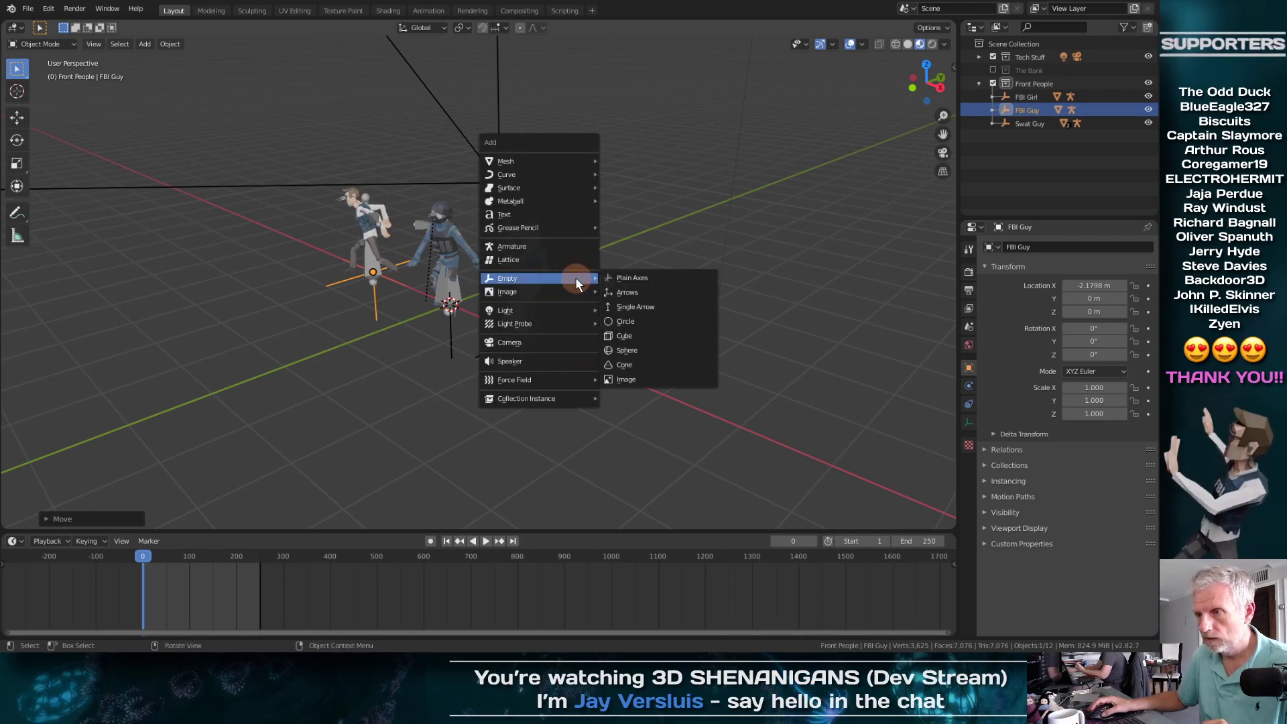
left_click(692, 312)
mouse_move(700, 329)
middle_mouse_down()
mouse_move(601, 405)
mouse_move(371, 350)
mouse_move(289, 304)
mouse_move(287, 252)
mouse_move(504, 278)
mouse_move(685, 336)
middle_mouse_up()
key("g")
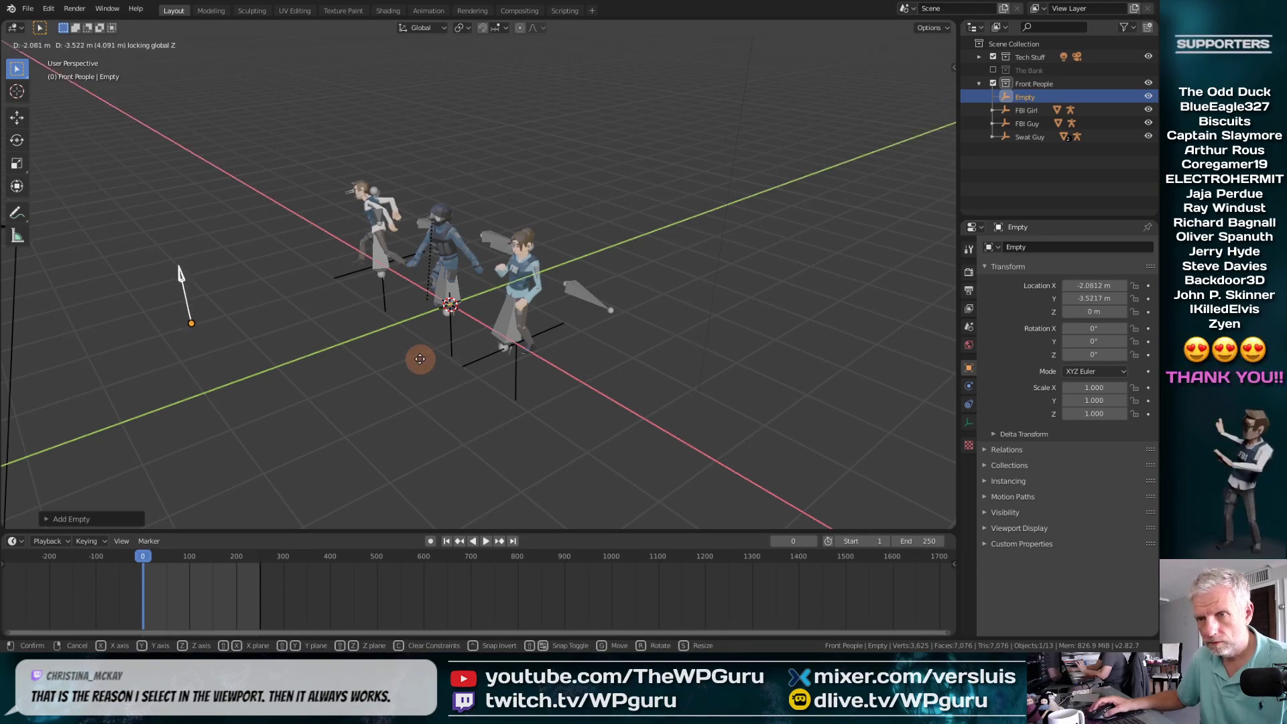
left_click(420, 358)
Step: Delete the arrow empty beside the characters
middle_click_drag(394, 348, 537, 275)
scroll(392, 362, "up", 4)
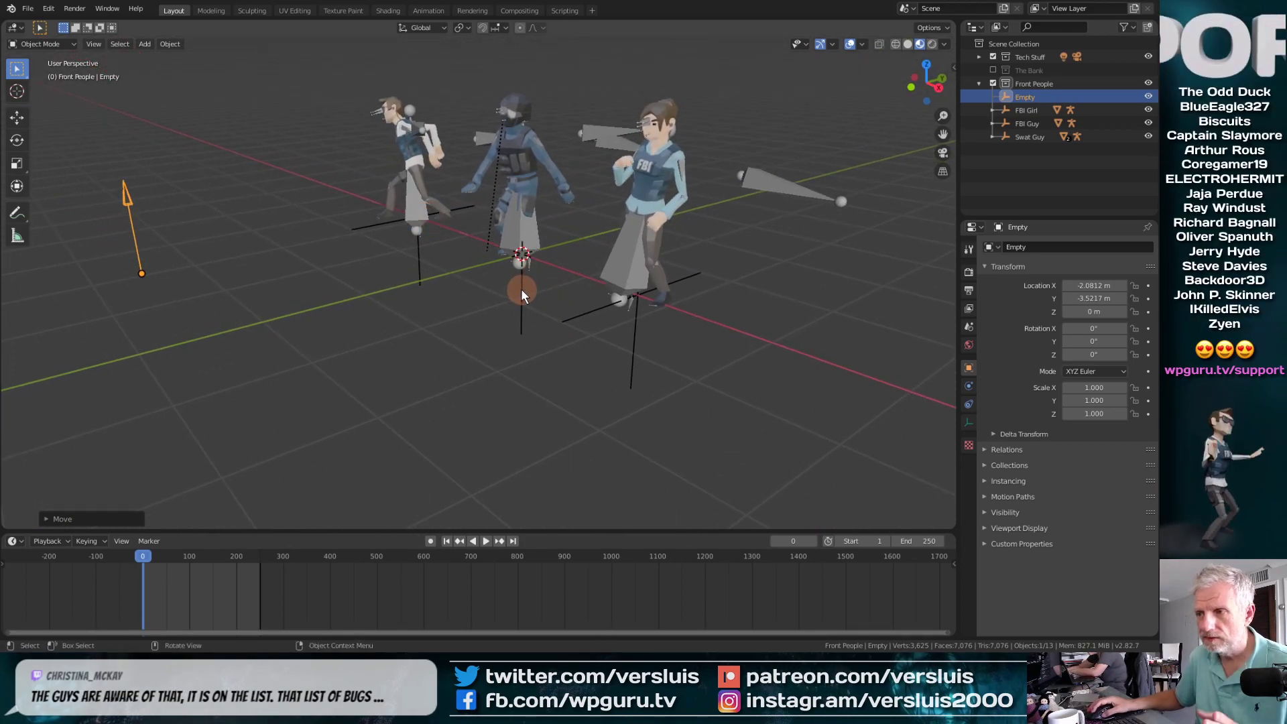
left_click(520, 293)
left_click(421, 264)
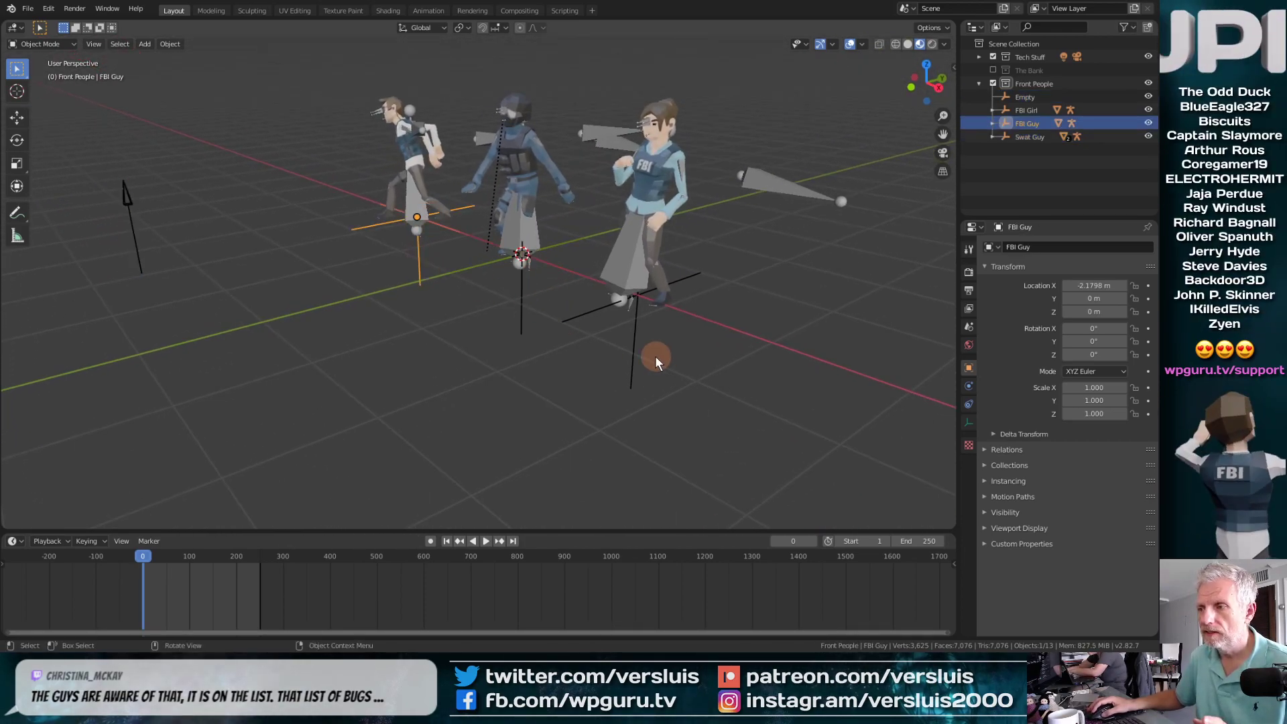
left_click(638, 362)
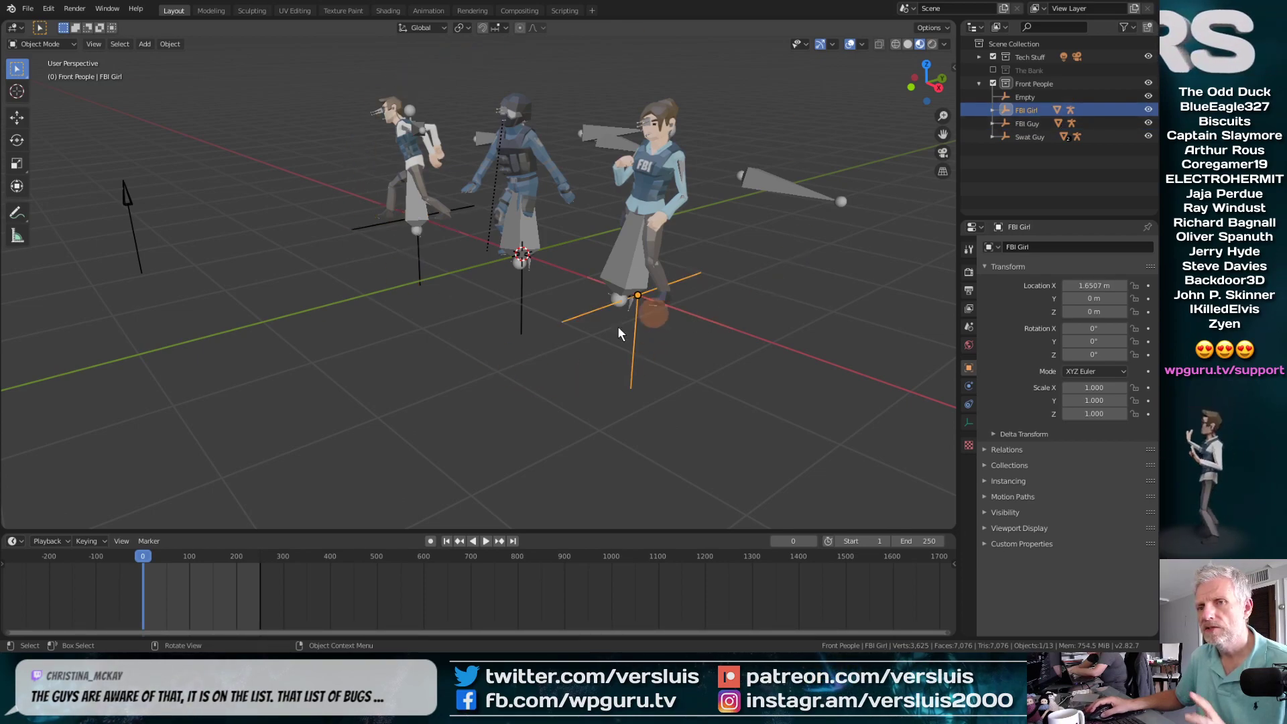
left_click(125, 199)
key("x")
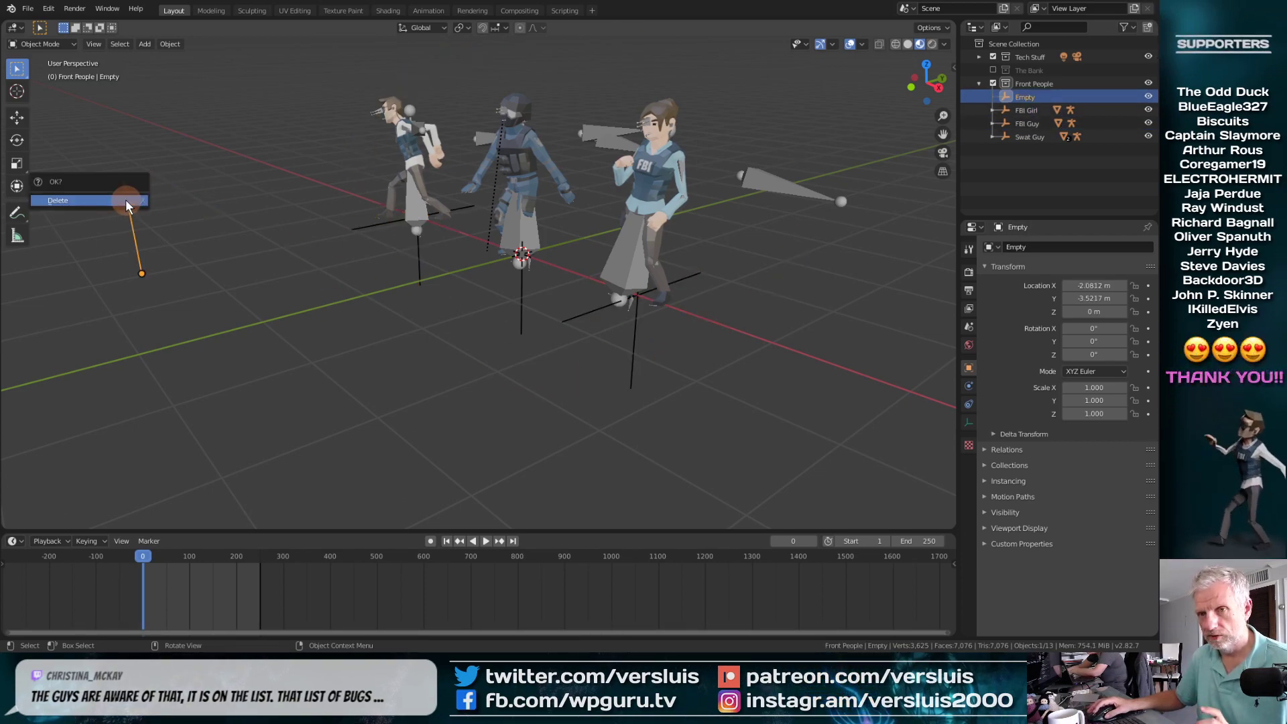
left_click(126, 199)
Step: Add a Cube empty at the origin and raise it 1 m along the Z axis
key("shift+a")
mouse_move(126, 199)
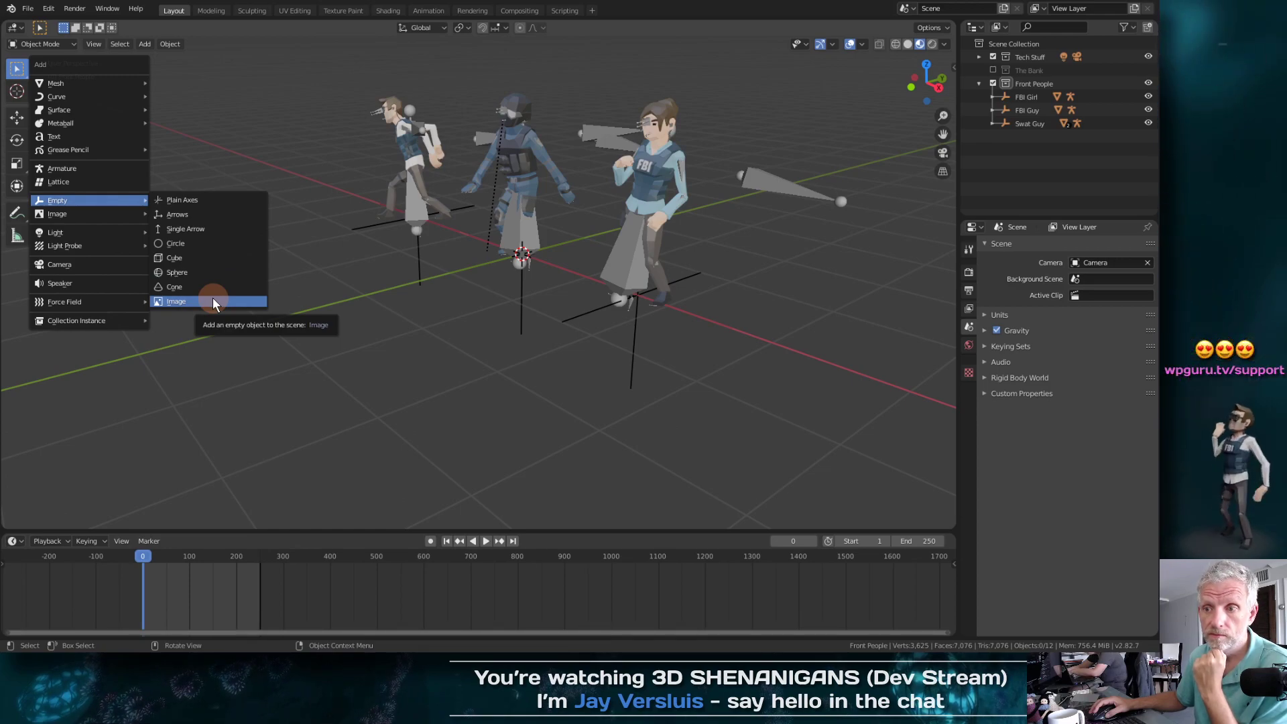
left_click(223, 260)
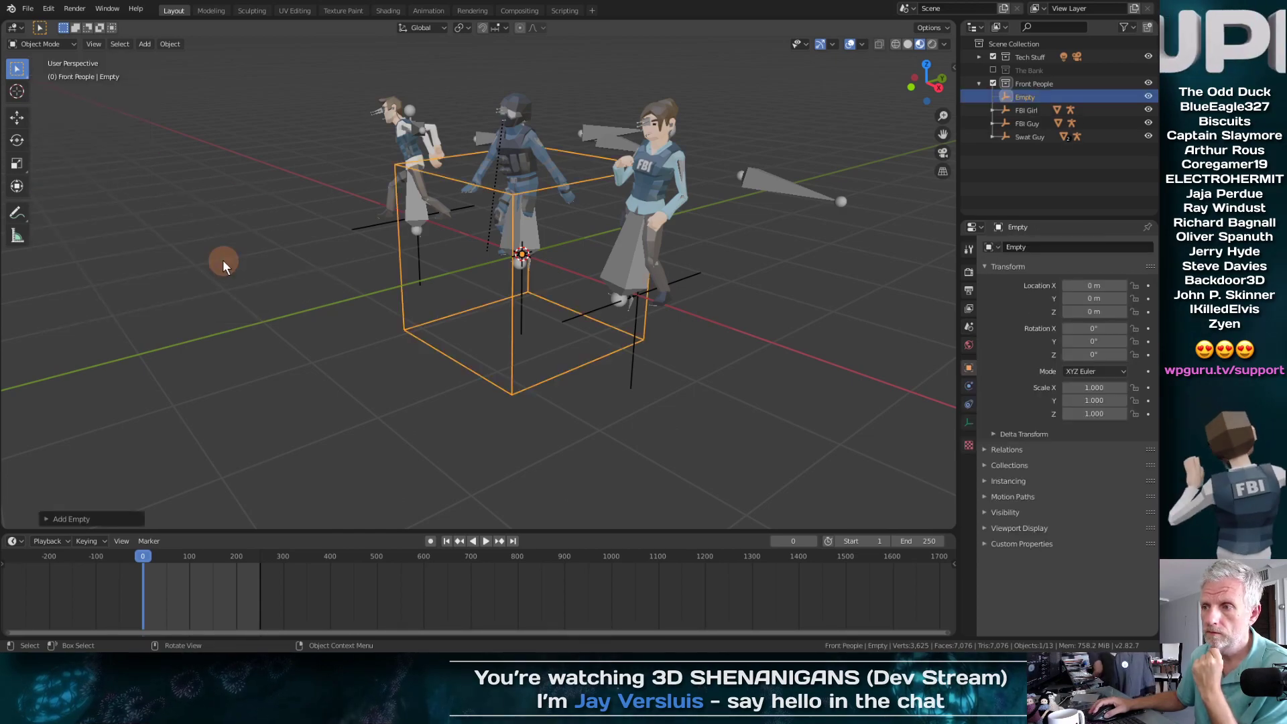
middle_click_drag(222, 259, 359, 340)
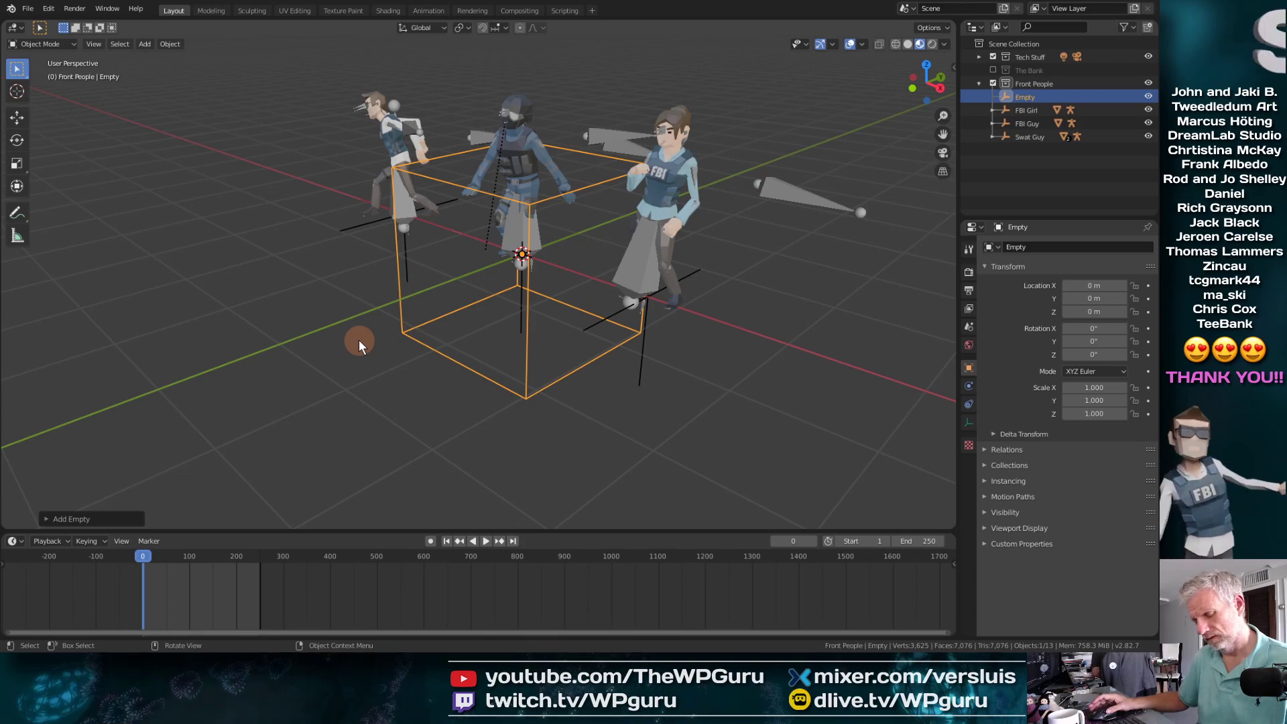
key("g")
key("z")
key("1")
key("Return")
Step: Scale the cube empty by 2 along the X axis so it spans all three characters
middle_click_drag(359, 340, 456, 344)
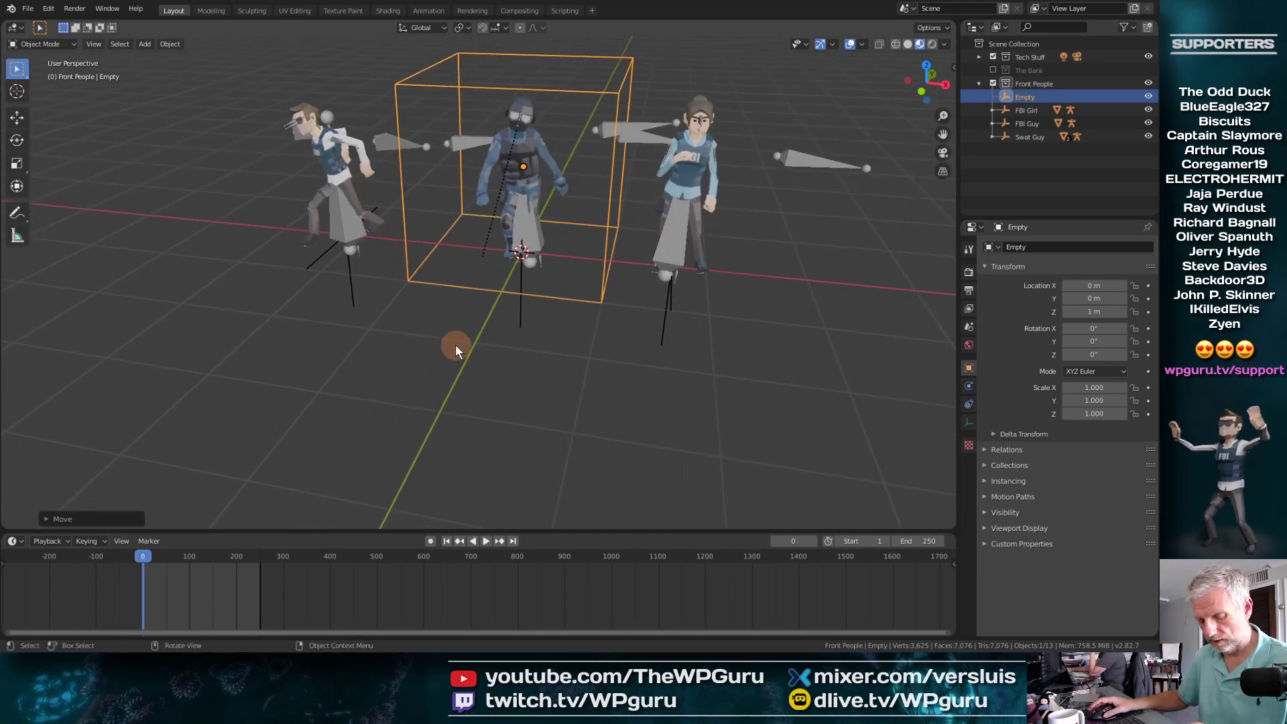
key("s")
key("z")
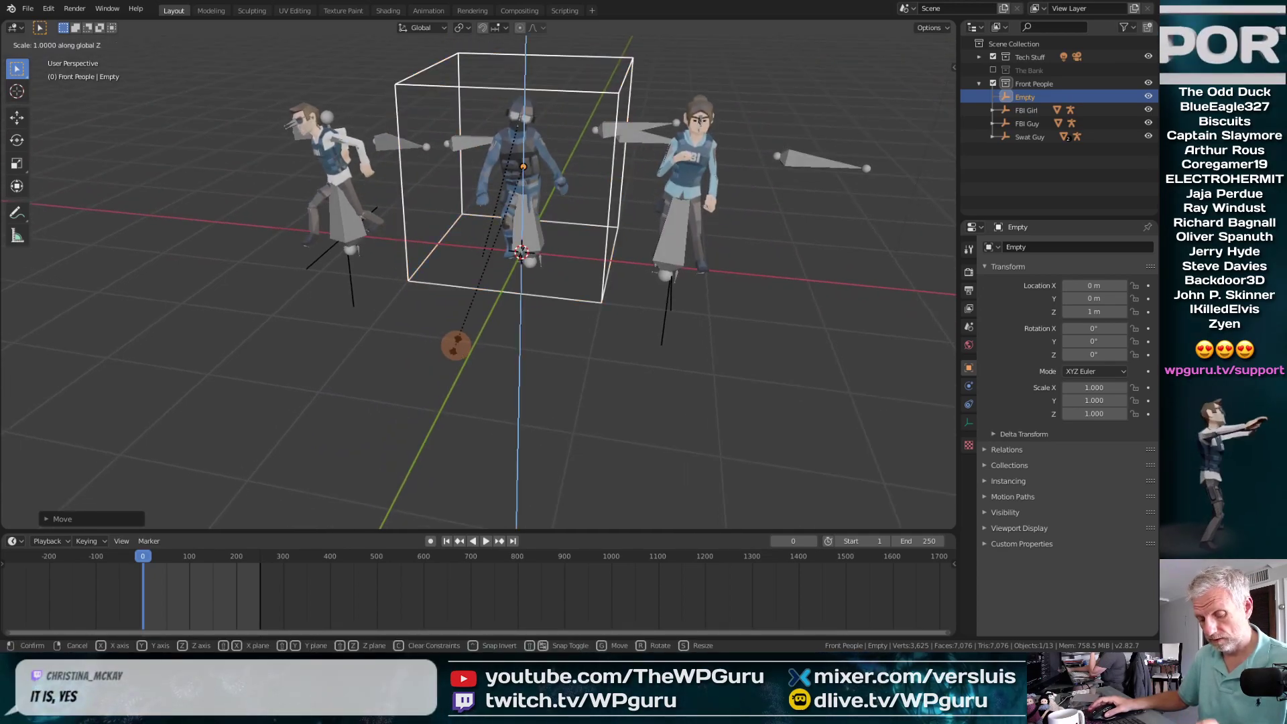
key("Escape")
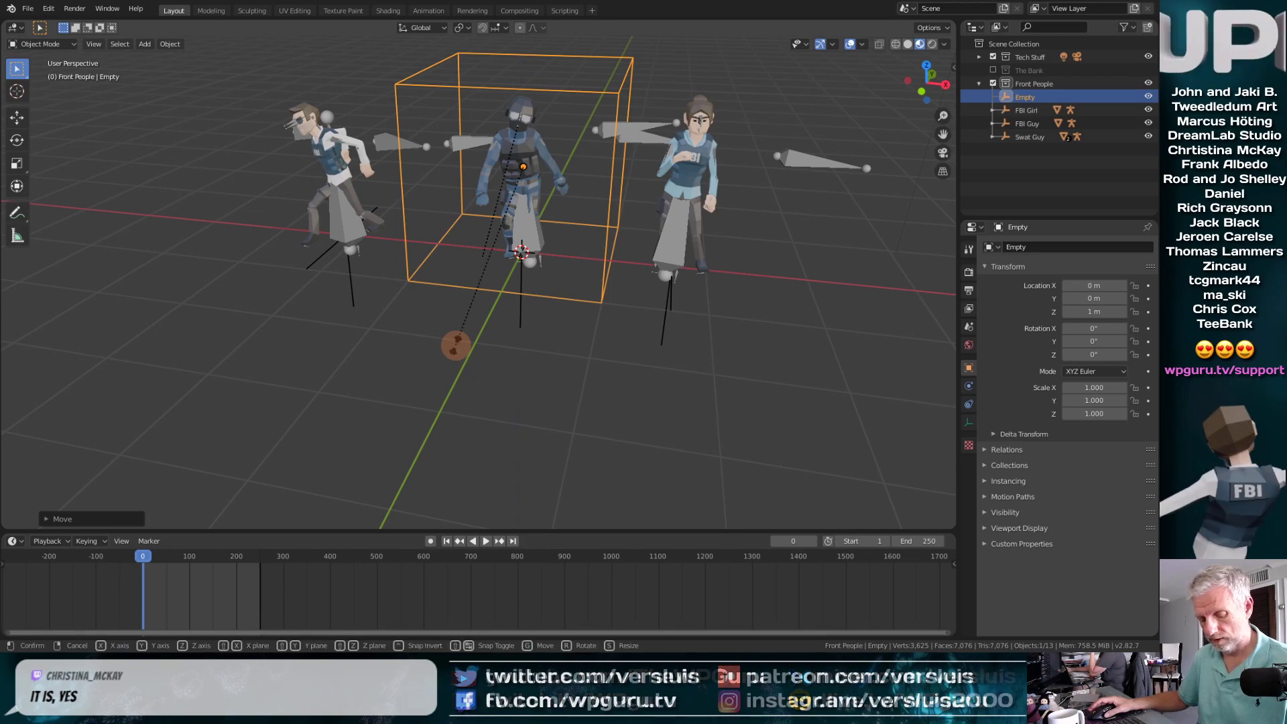
type("sx2")
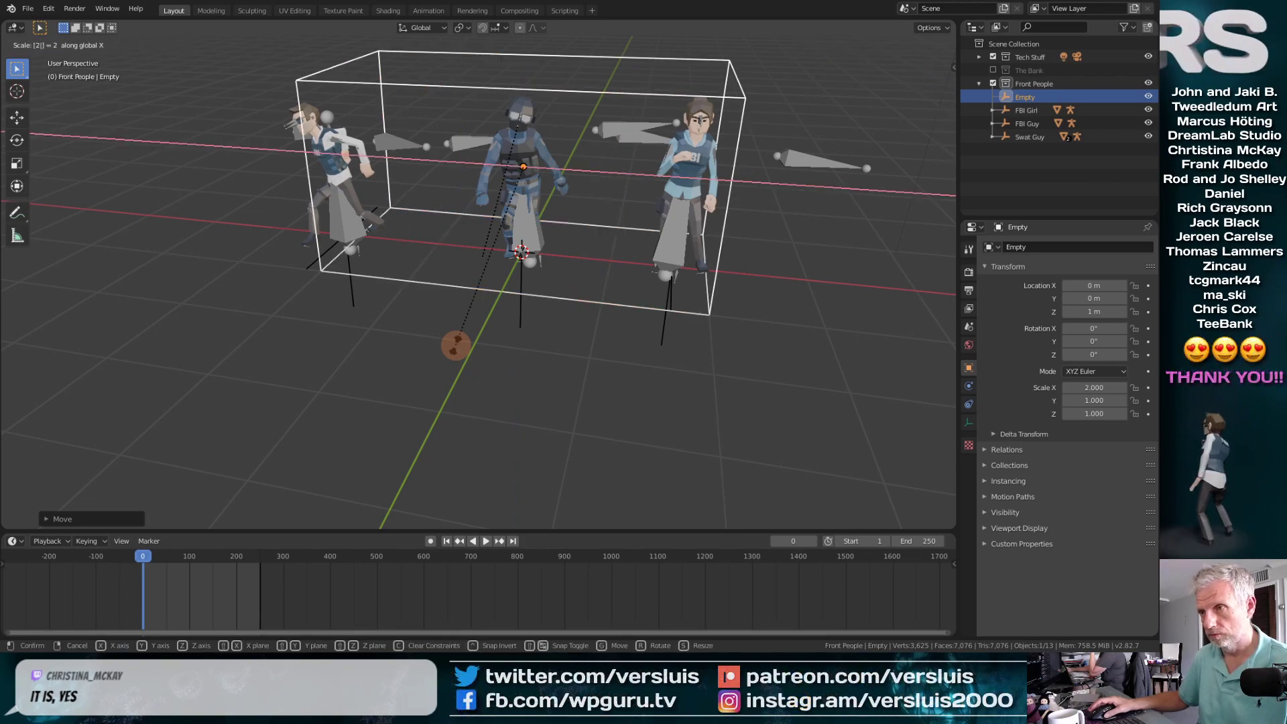
key("Return")
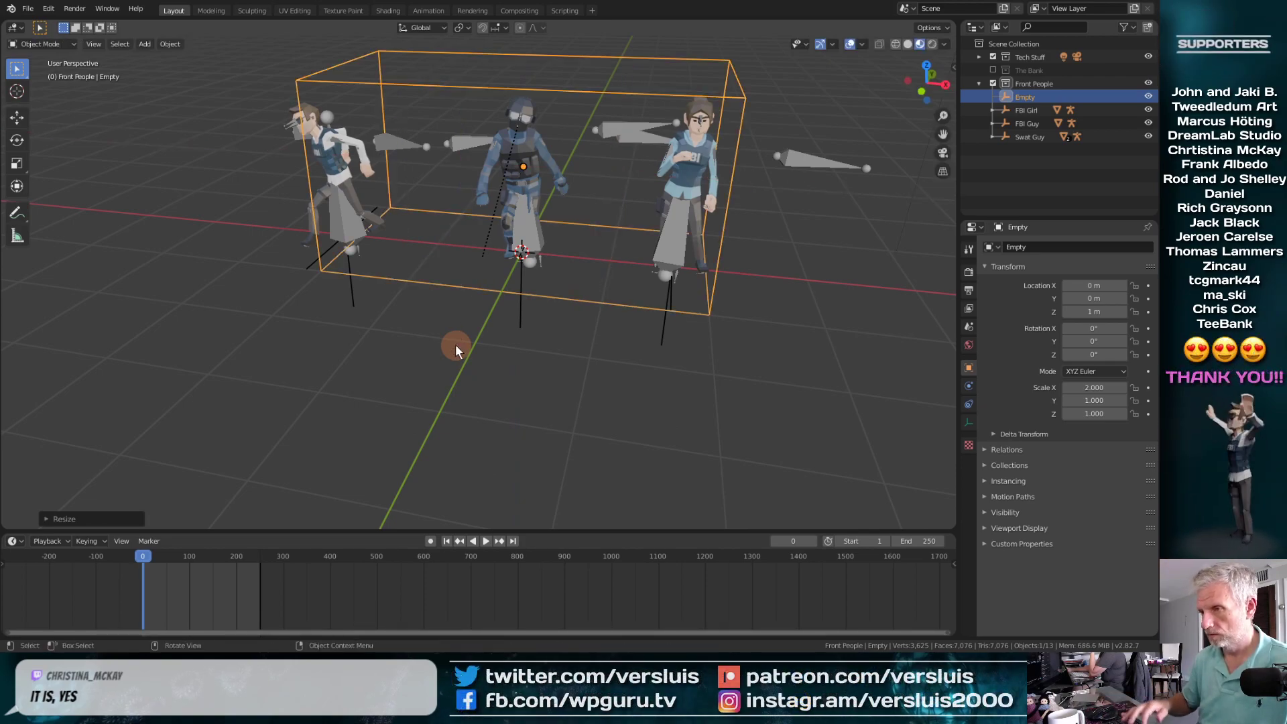
Step: Try applying the scale to the cube empty and undo it
middle_click_drag(456, 346, 291, 392)
key("ctrl+a")
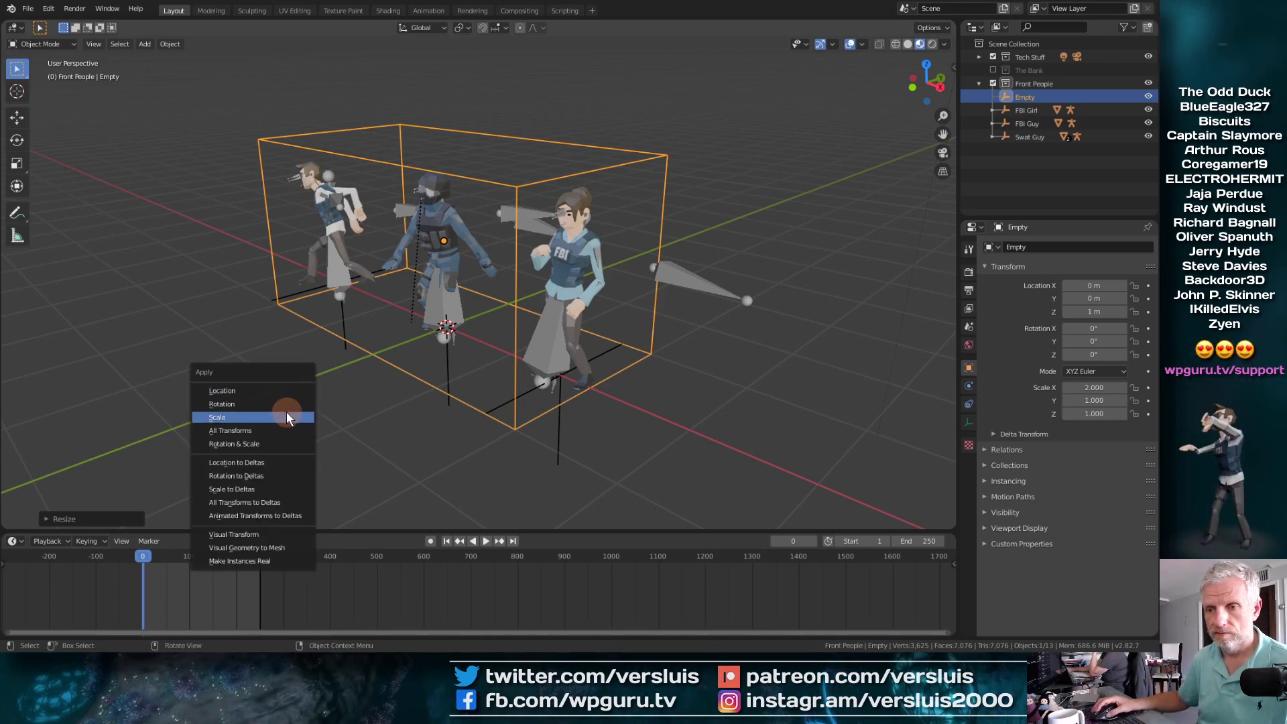
left_click(287, 412)
middle_click_drag(291, 396, 421, 349)
scroll(392, 341, "down", 3)
key("ctrl+z")
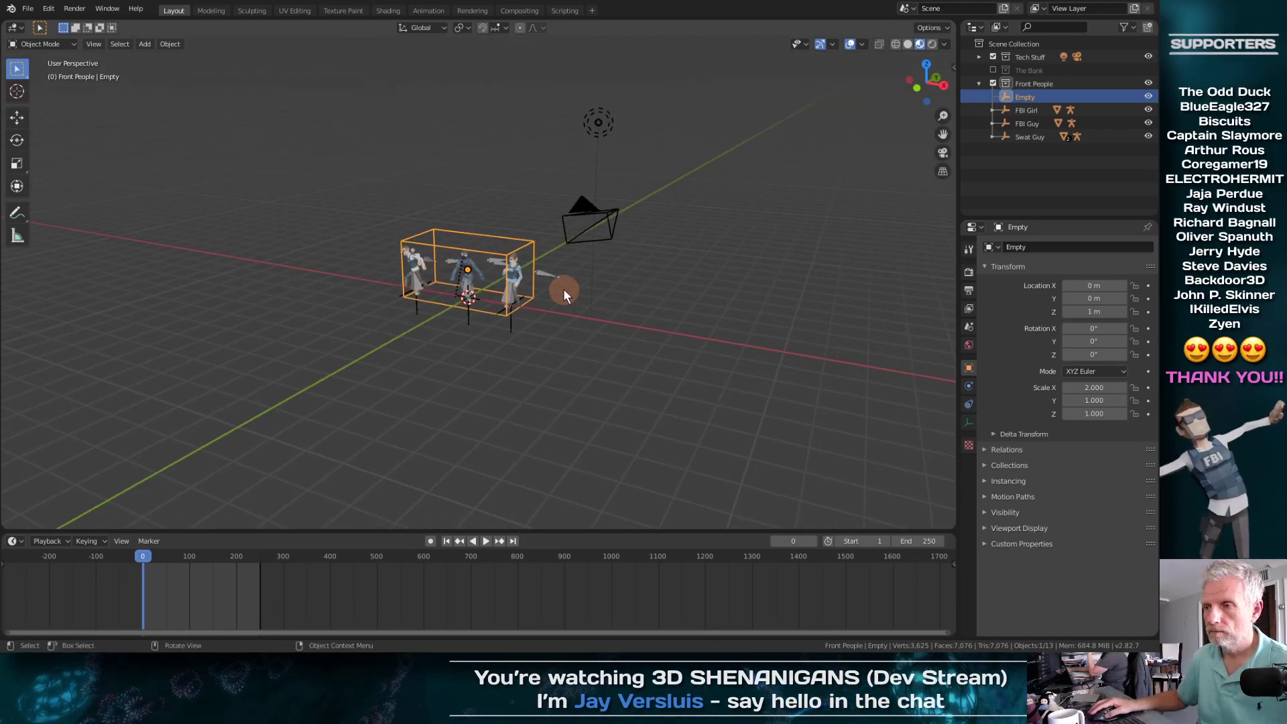
Step: Parent the FBI Guy, Swat Guy and FBI Girl empties to the cube empty and rename the cube empty Front Dancers
scroll(563, 289, "up", 5)
scroll(573, 280, "down", 1)
middle_click_drag(579, 273, 645, 254)
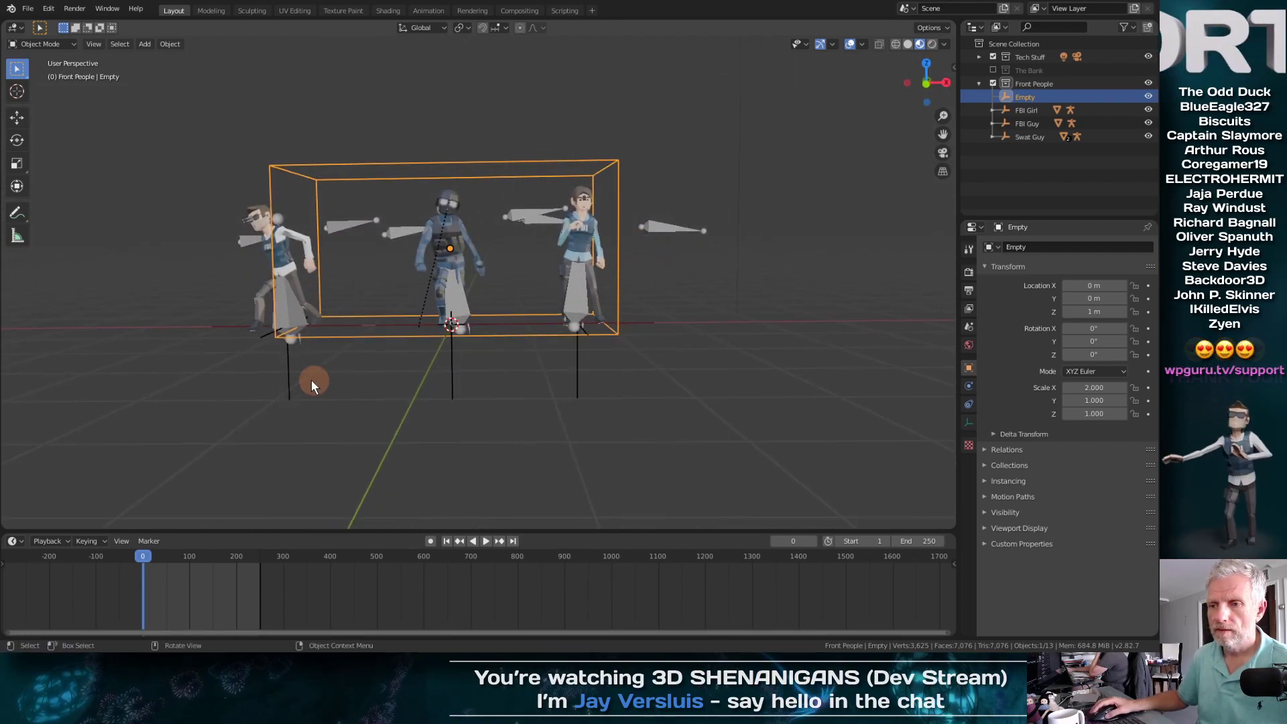
left_click(288, 372)
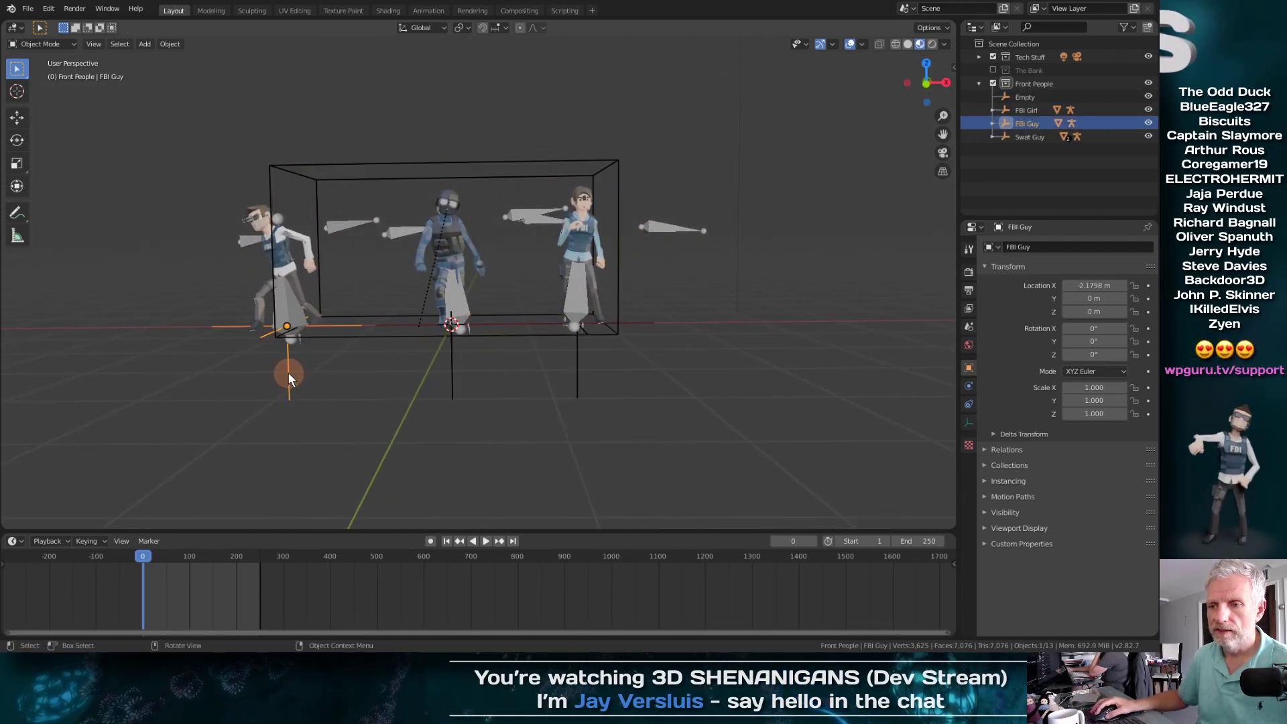
left_click(452, 370, "shift")
left_click(577, 373, "shift")
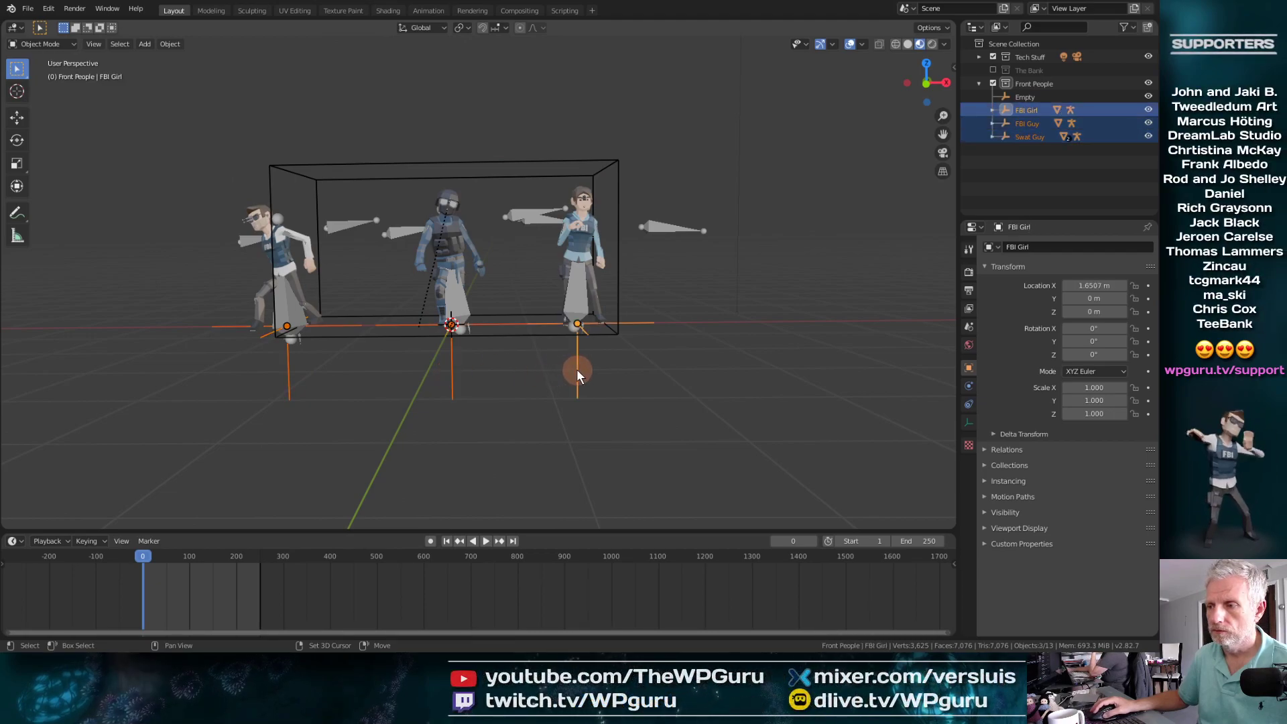
left_click(535, 167, "shift")
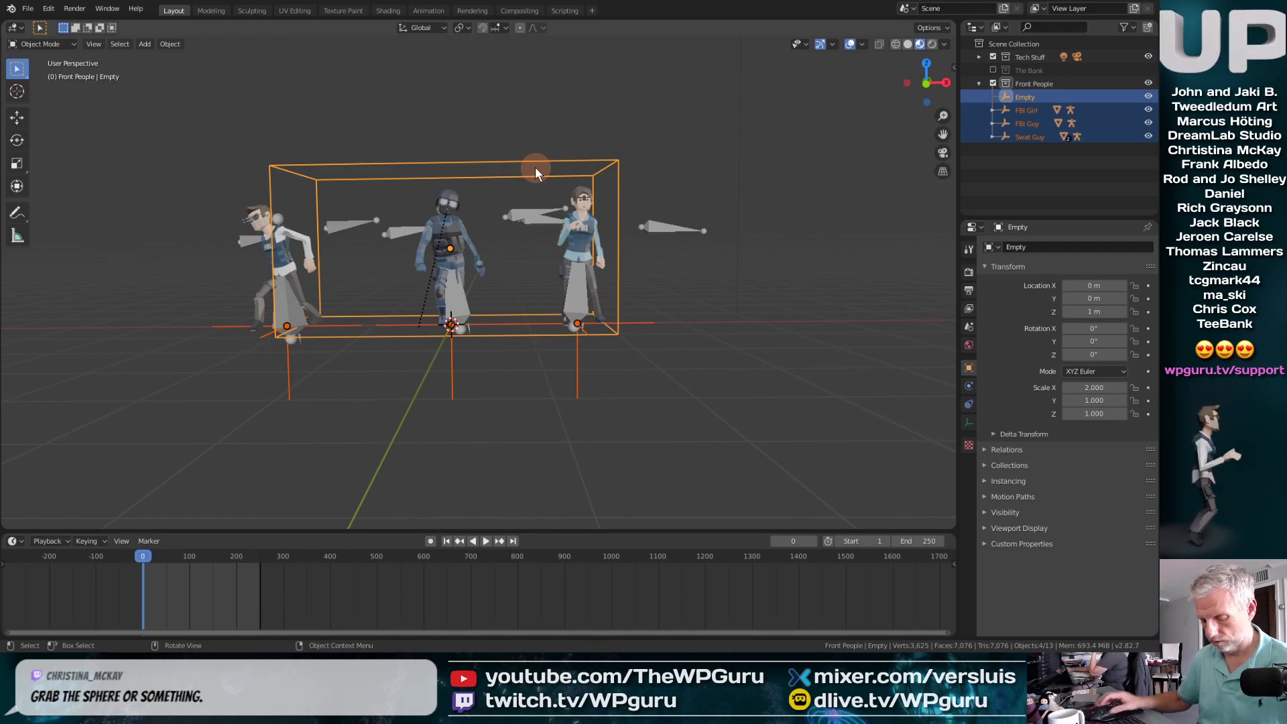
key("ctrl+p")
left_click(535, 167)
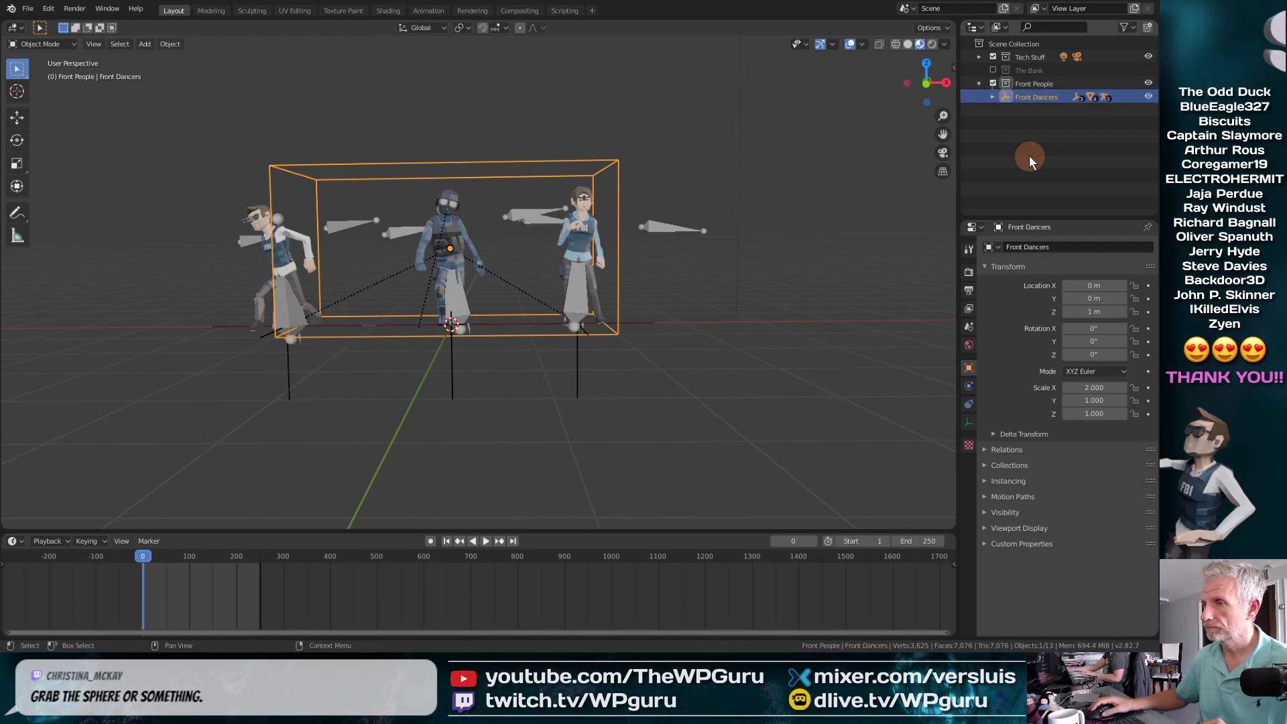
Step: Include The Bank collection in the view layer and briefly play the animation
middle_click_drag(640, 284, 545, 365)
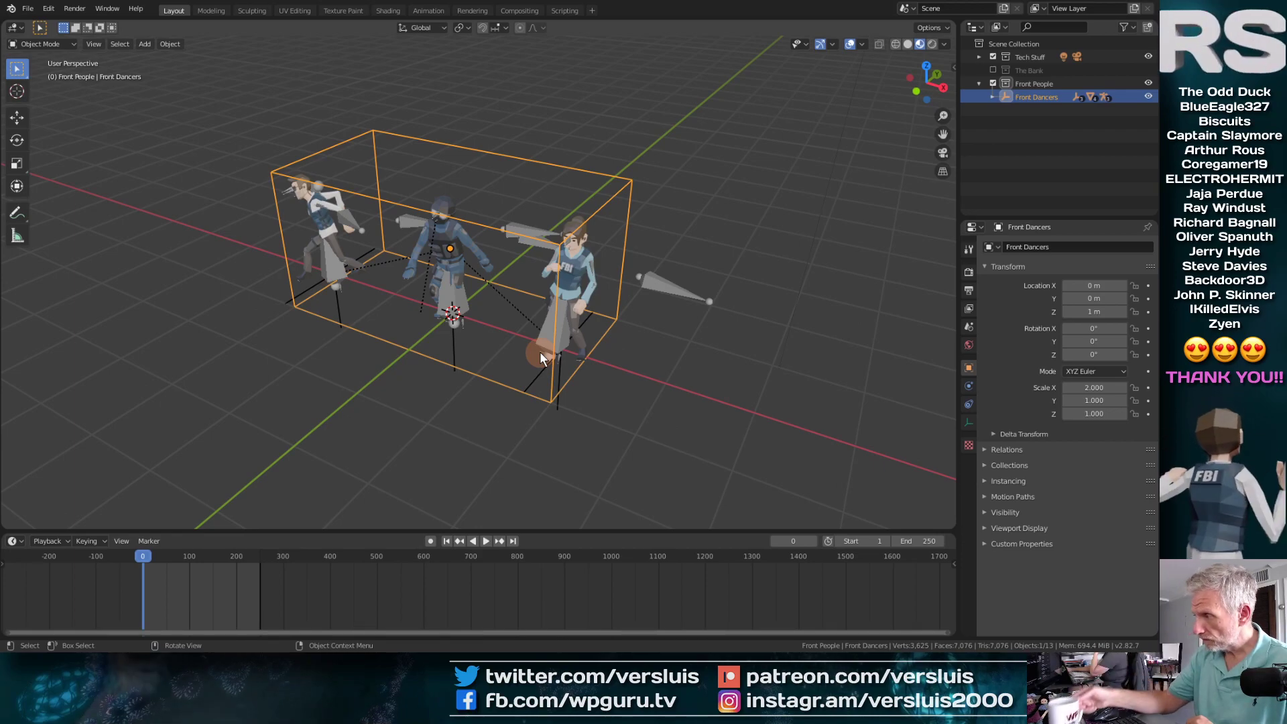
middle_click_drag(540, 354, 485, 264)
scroll(465, 275, "down", 2)
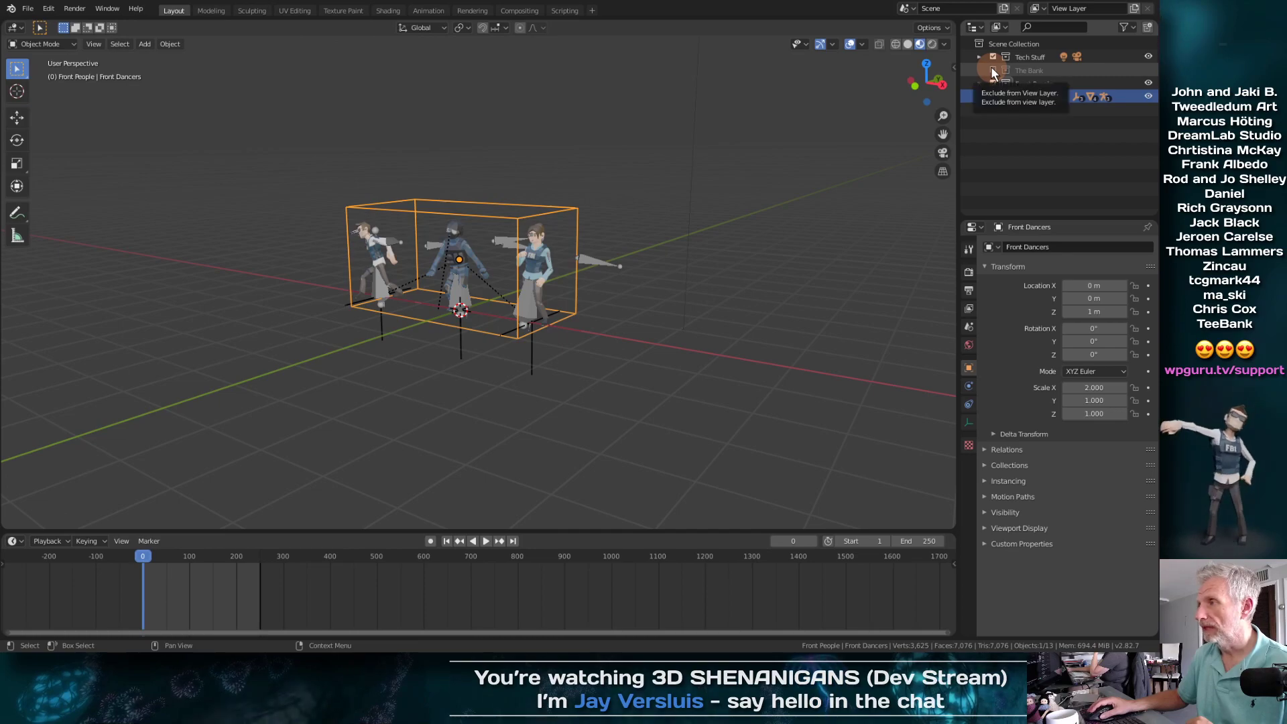
left_click(24, 9)
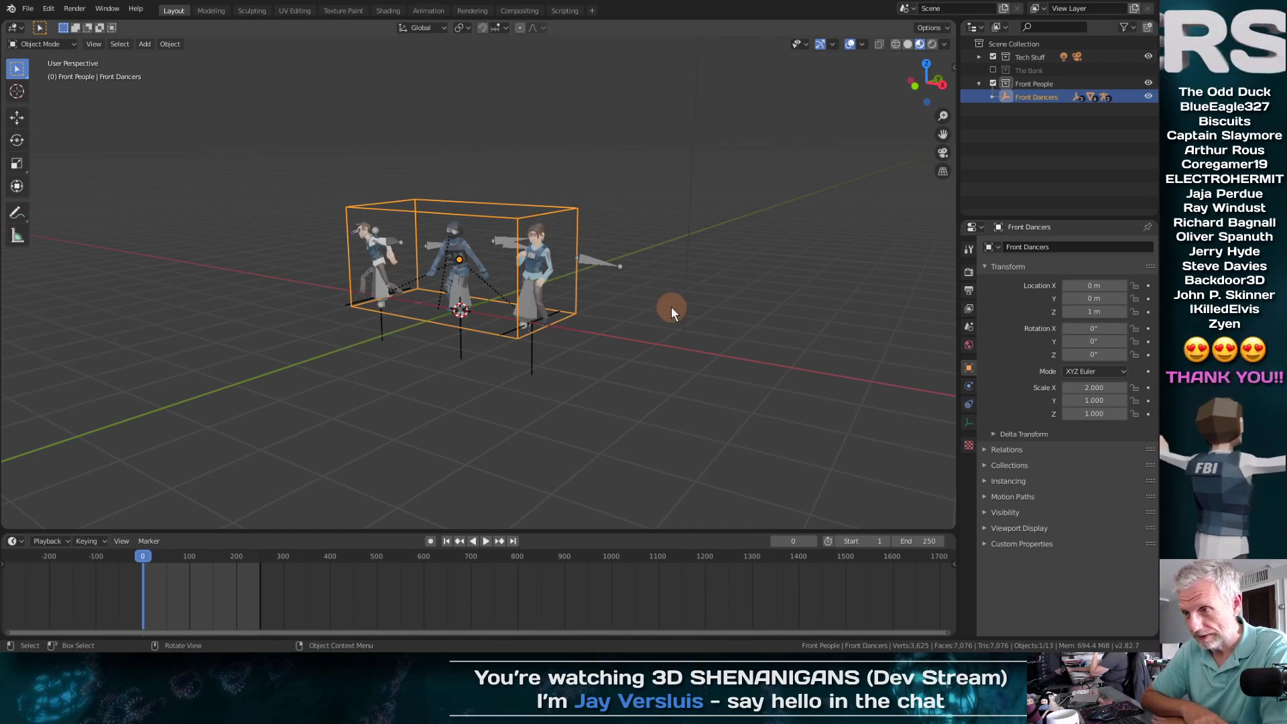
left_click(992, 69)
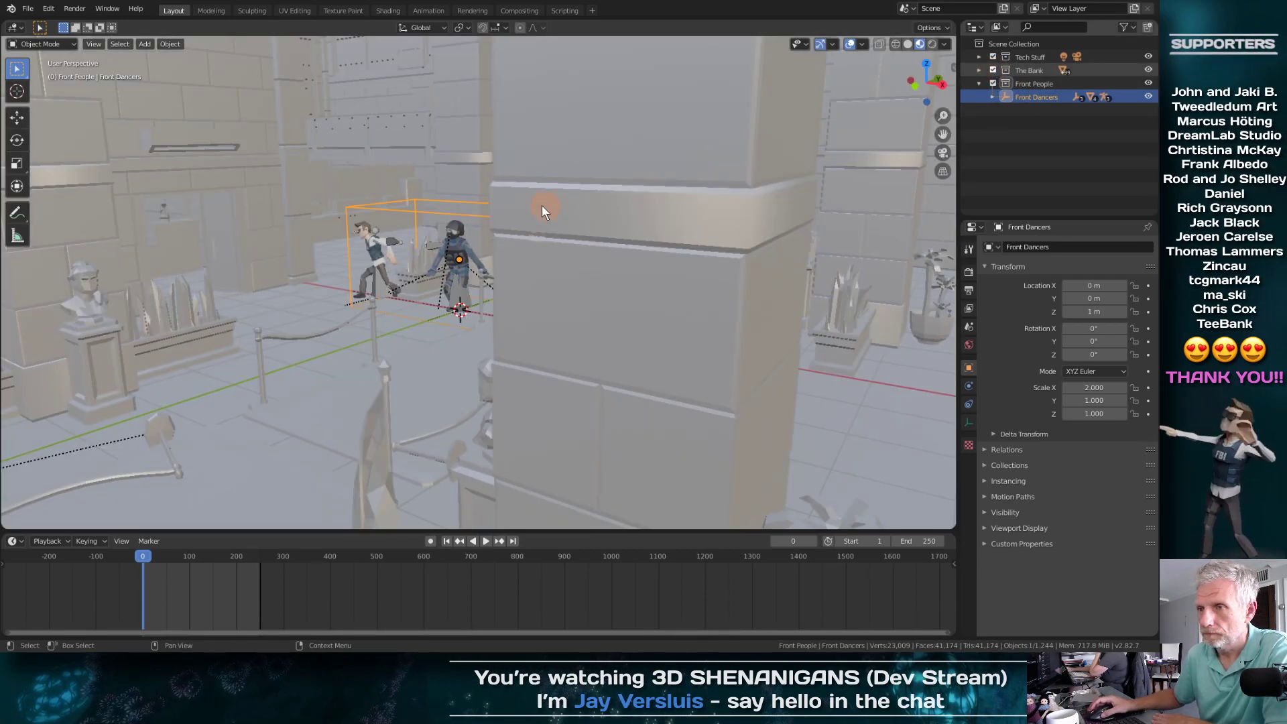
scroll(555, 235, "up", 2)
scroll(555, 235, "down", 3)
scroll(555, 234, "up", 4)
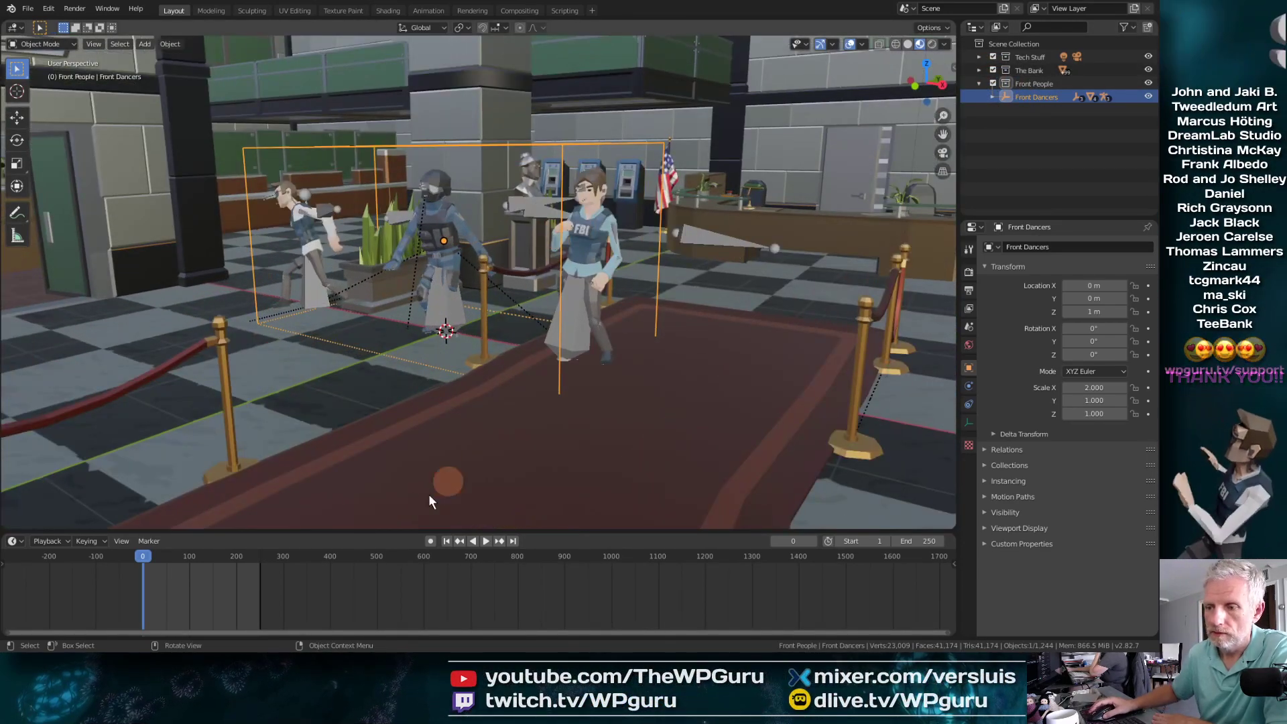
mouse_move(147, 556)
left_mouse_down()
mouse_move(286, 560)
mouse_move(138, 577)
left_mouse_up()
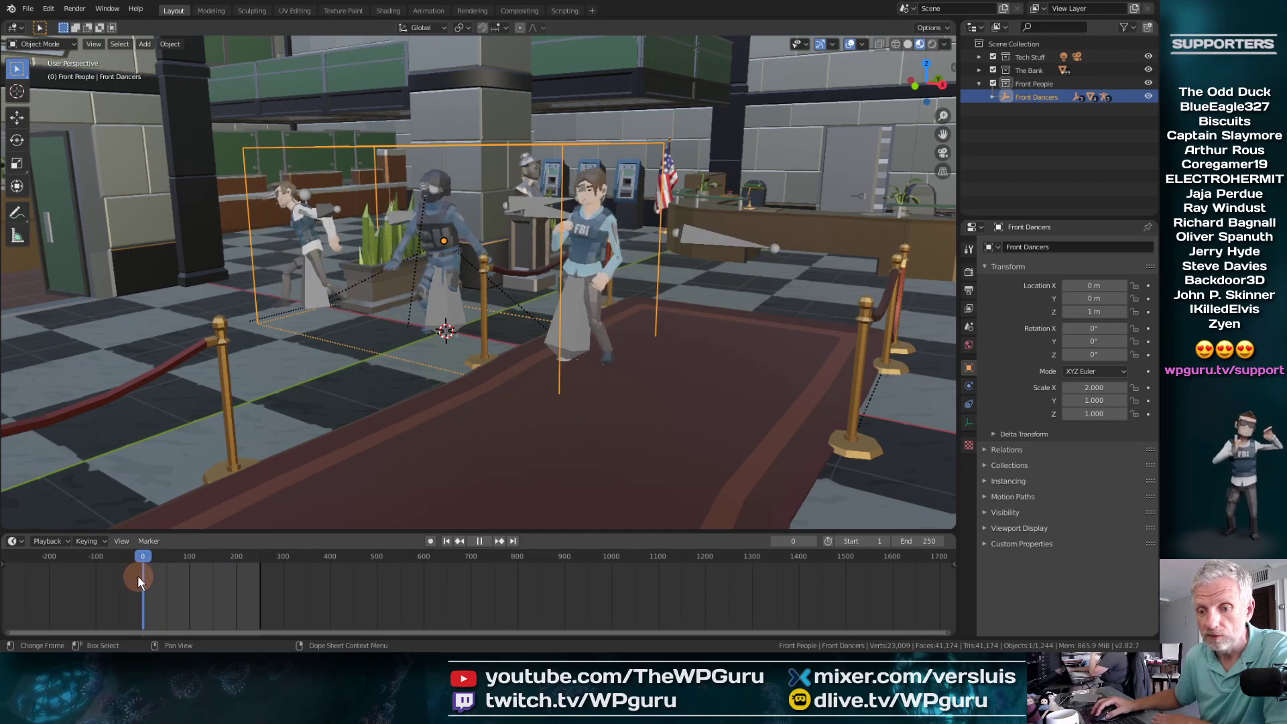
Step: Move the Front Dancers empty along Y to about -17.26 m and along X to about 2.53 m, in front of the bank entrance
scroll(583, 303, "down", 15)
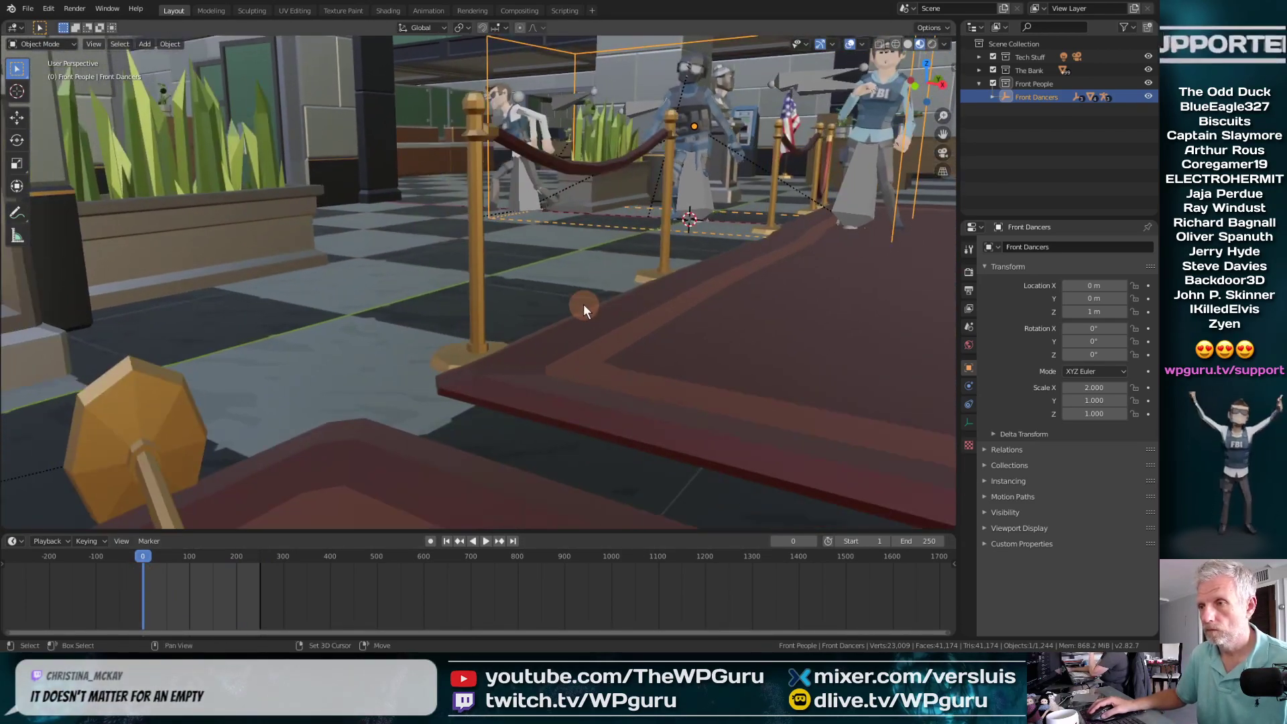
scroll(583, 305, "up", 5)
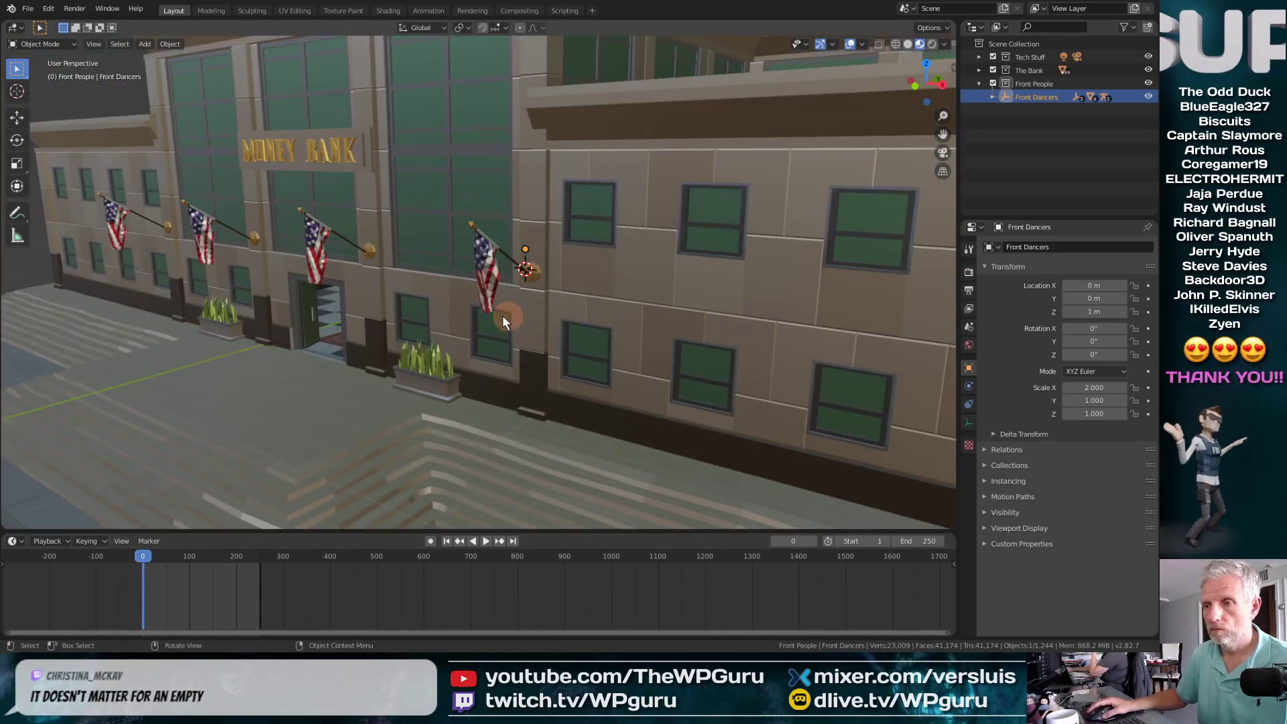
middle_click_drag(502, 315, 677, 295, "shift")
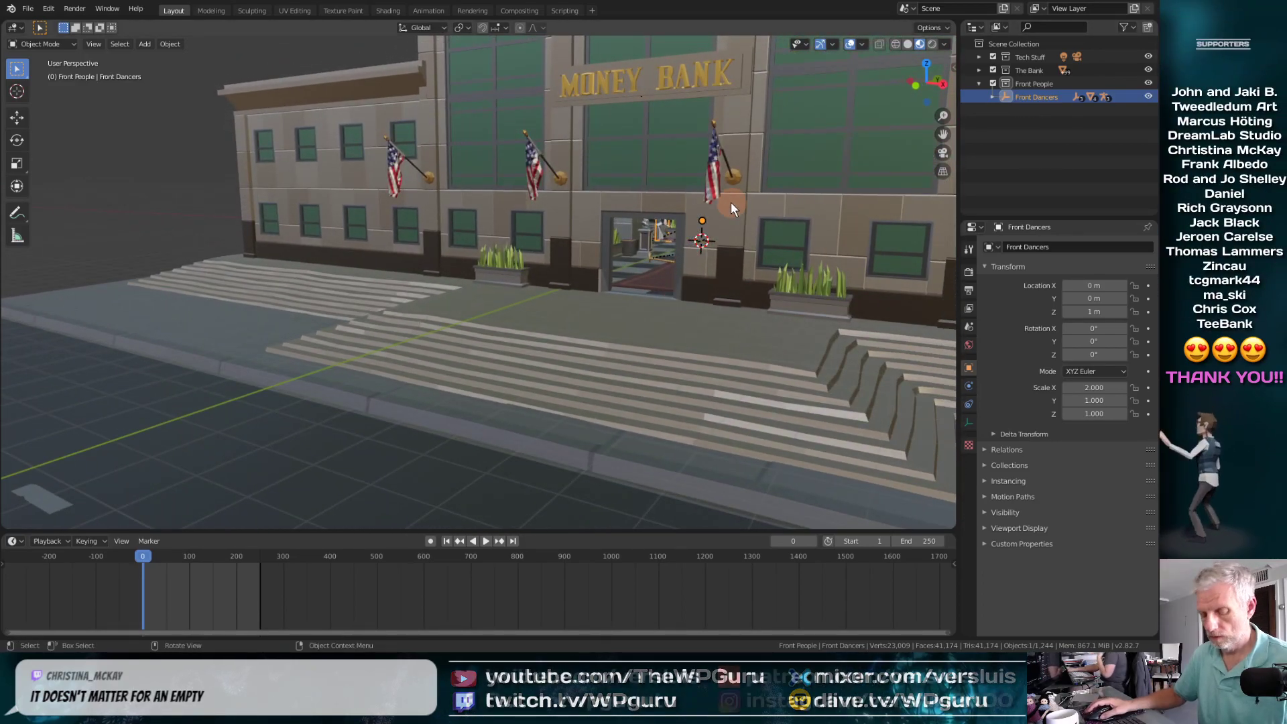
key("g")
key("y")
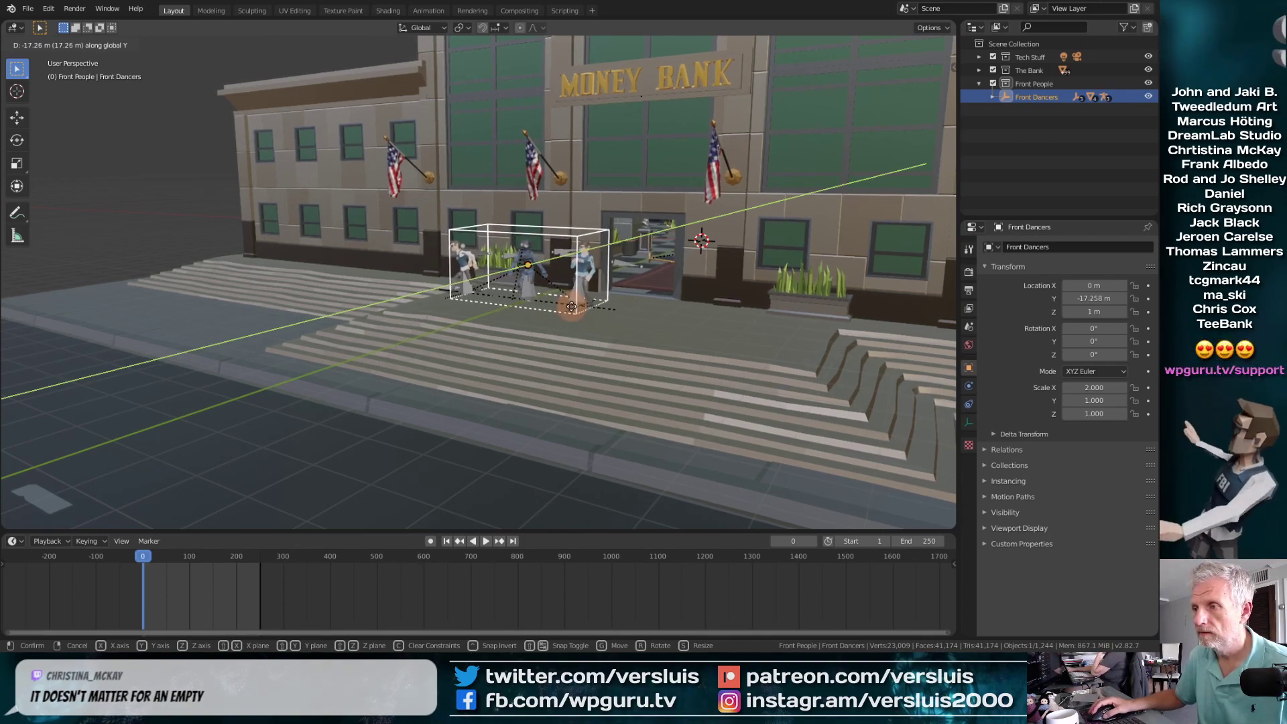
left_click(571, 305)
key("g")
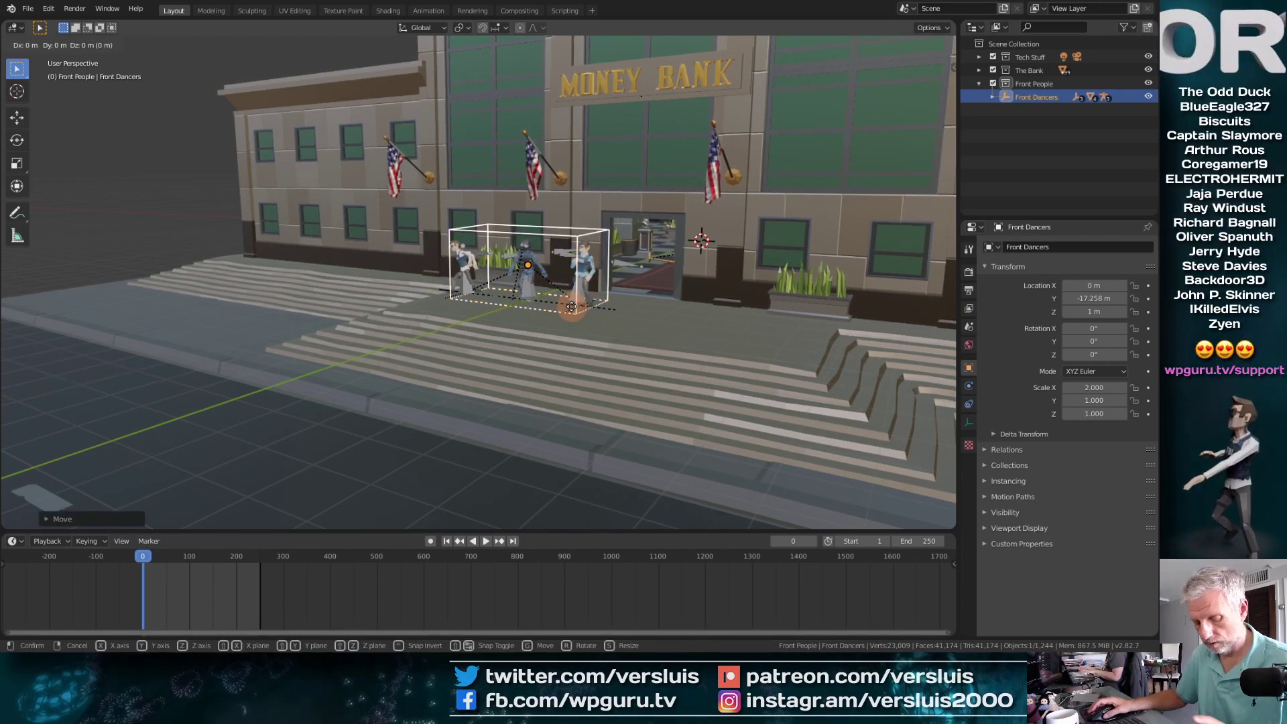
key("x")
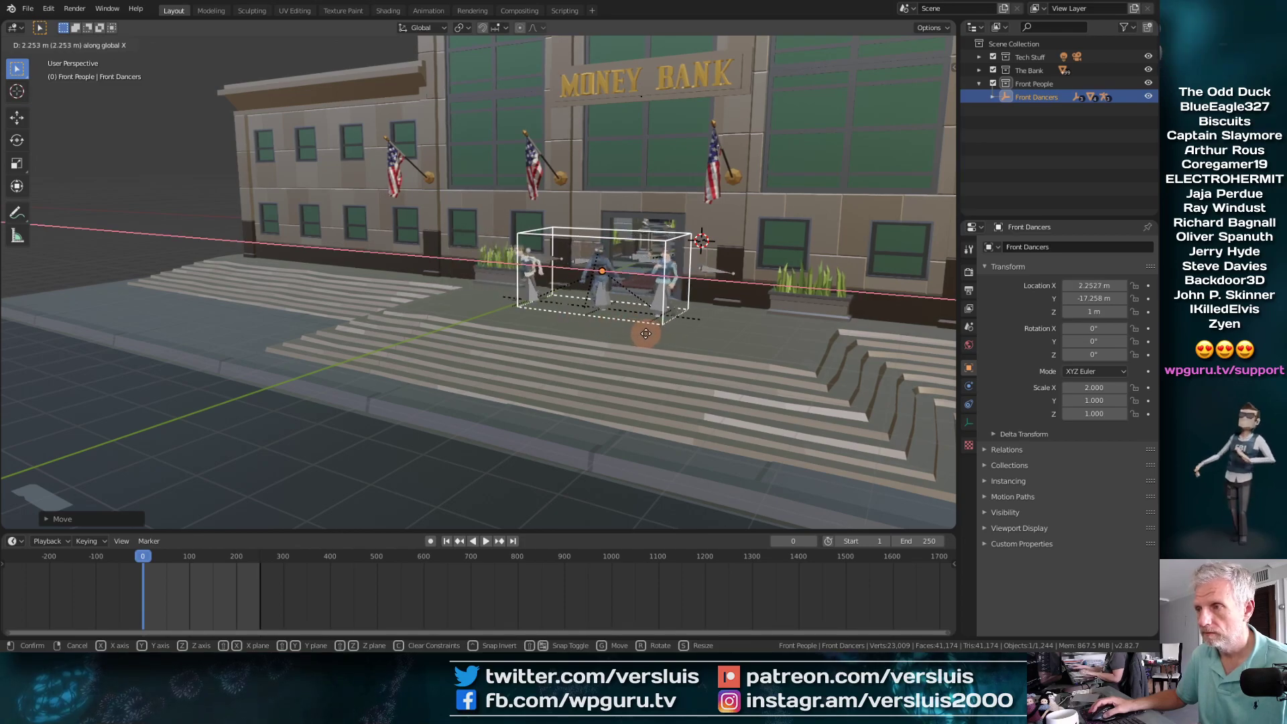
left_click(653, 335)
key("KP_Decimal")
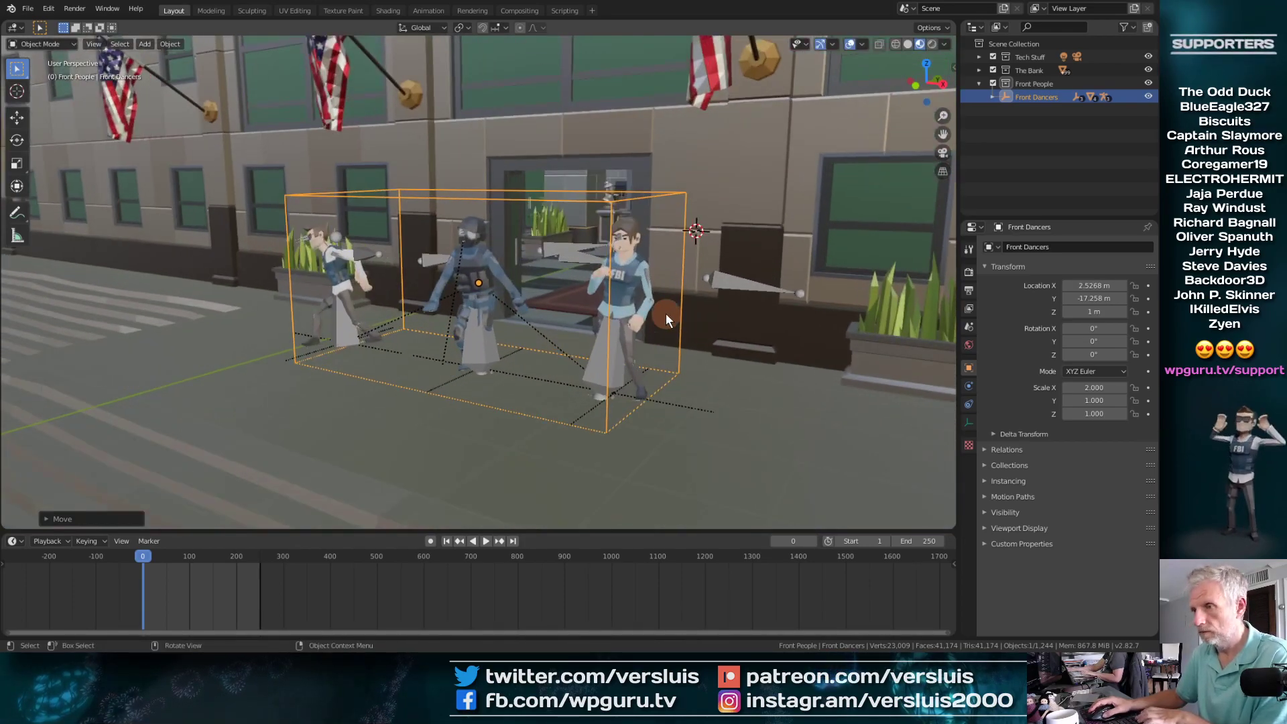
Step: Play and scrub the animation while viewing the dancers from several angles to examine their spacing, and return to frame 0
middle_click_drag(666, 312, 779, 270)
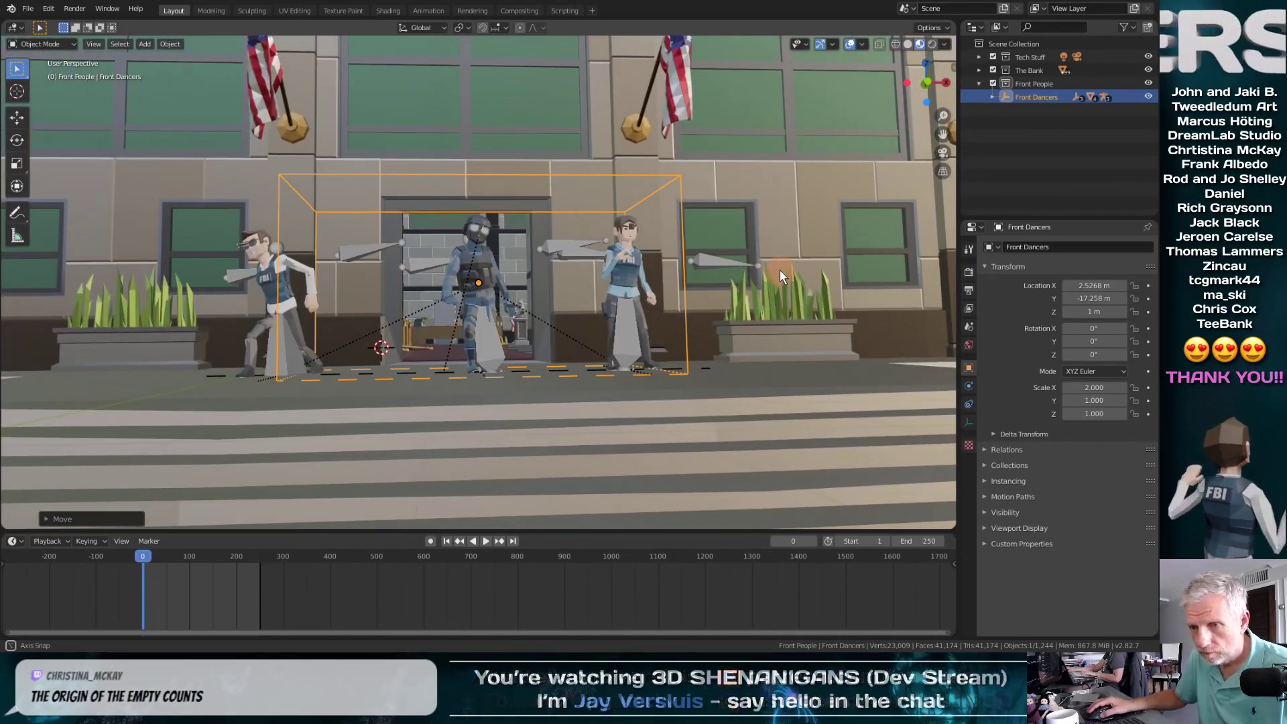
scroll(442, 419, "up", 3)
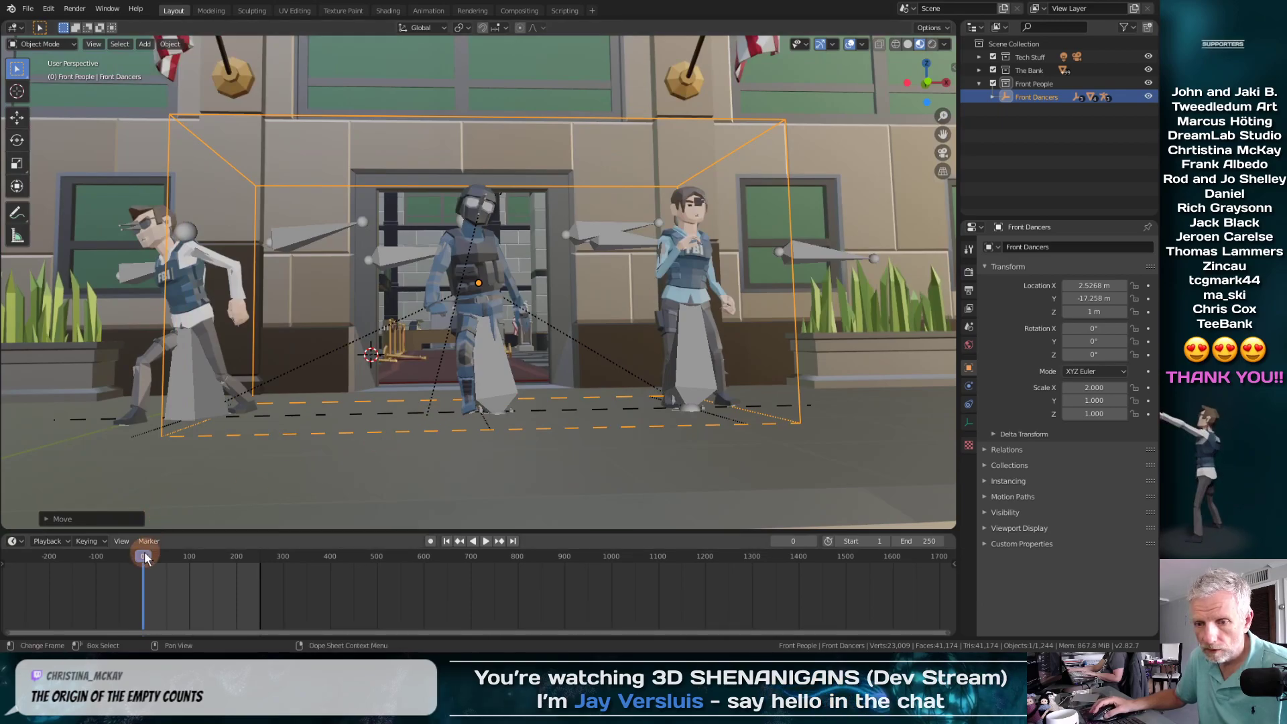
key("space")
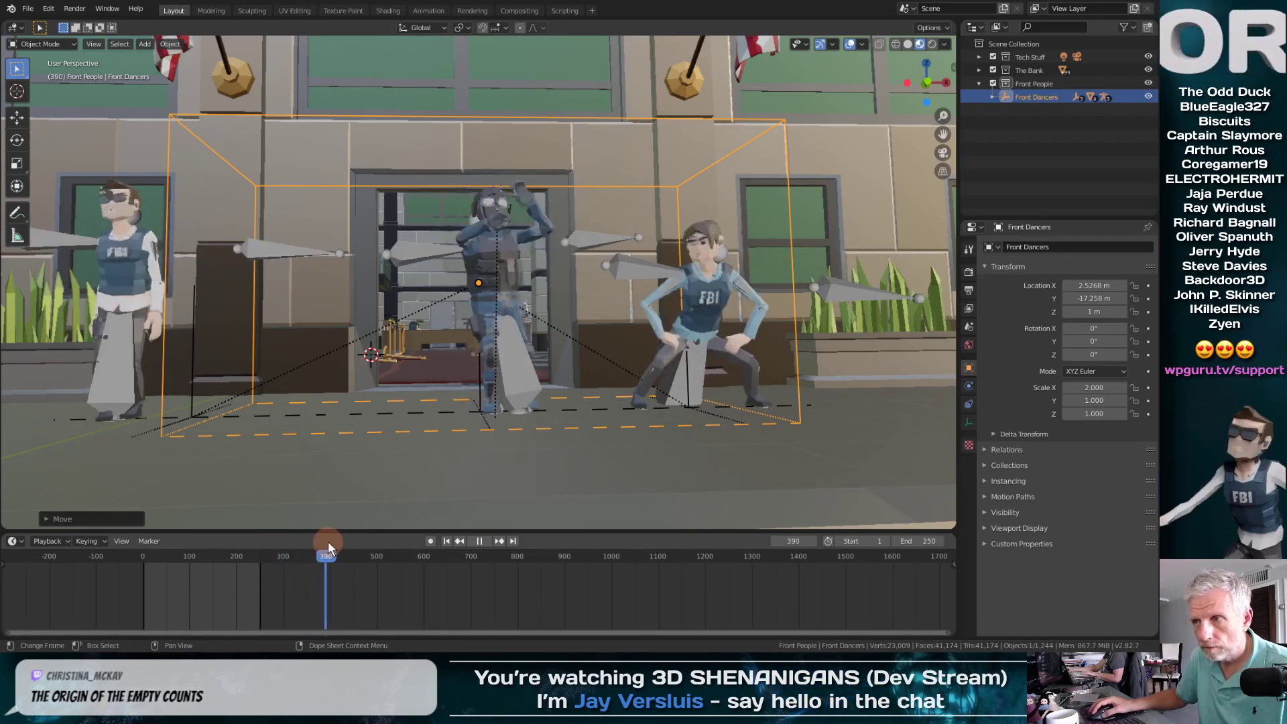
left_click_drag(304, 544, 266, 555)
key("space")
middle_click_drag(376, 462, 441, 465)
key("space")
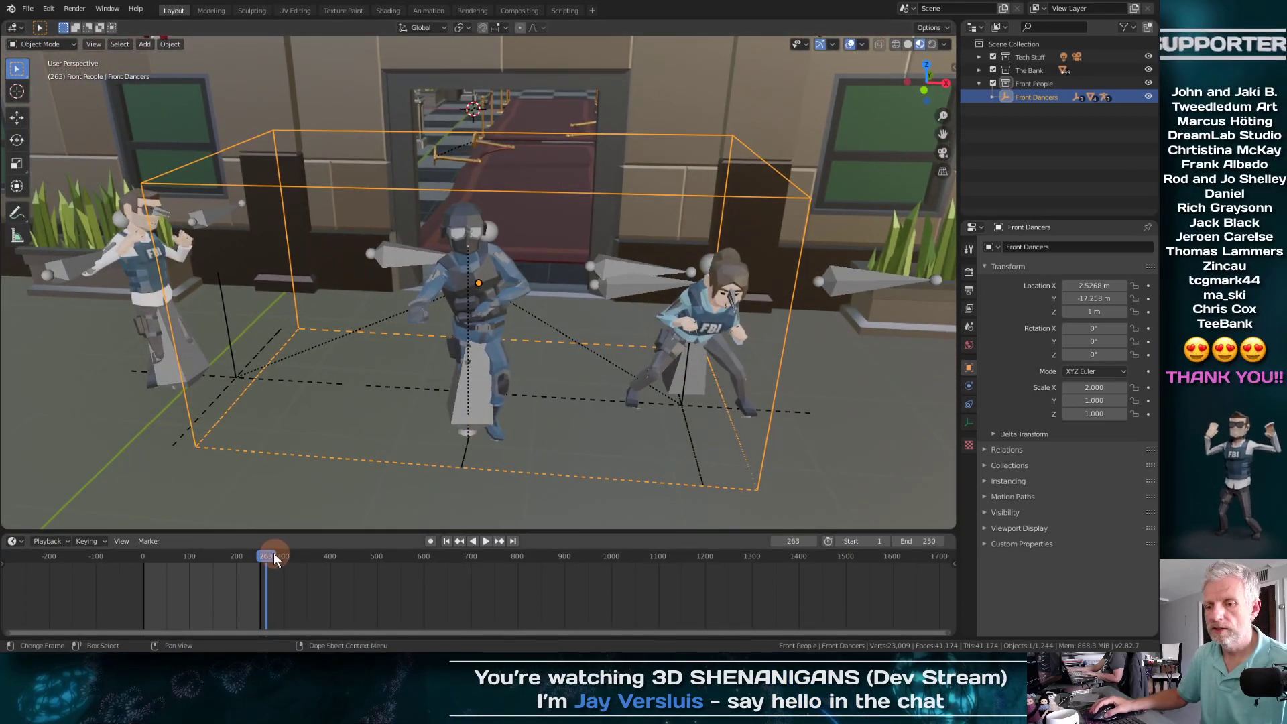
left_click_drag(274, 553, 130, 577)
key("space")
middle_click_drag(282, 482, 423, 293)
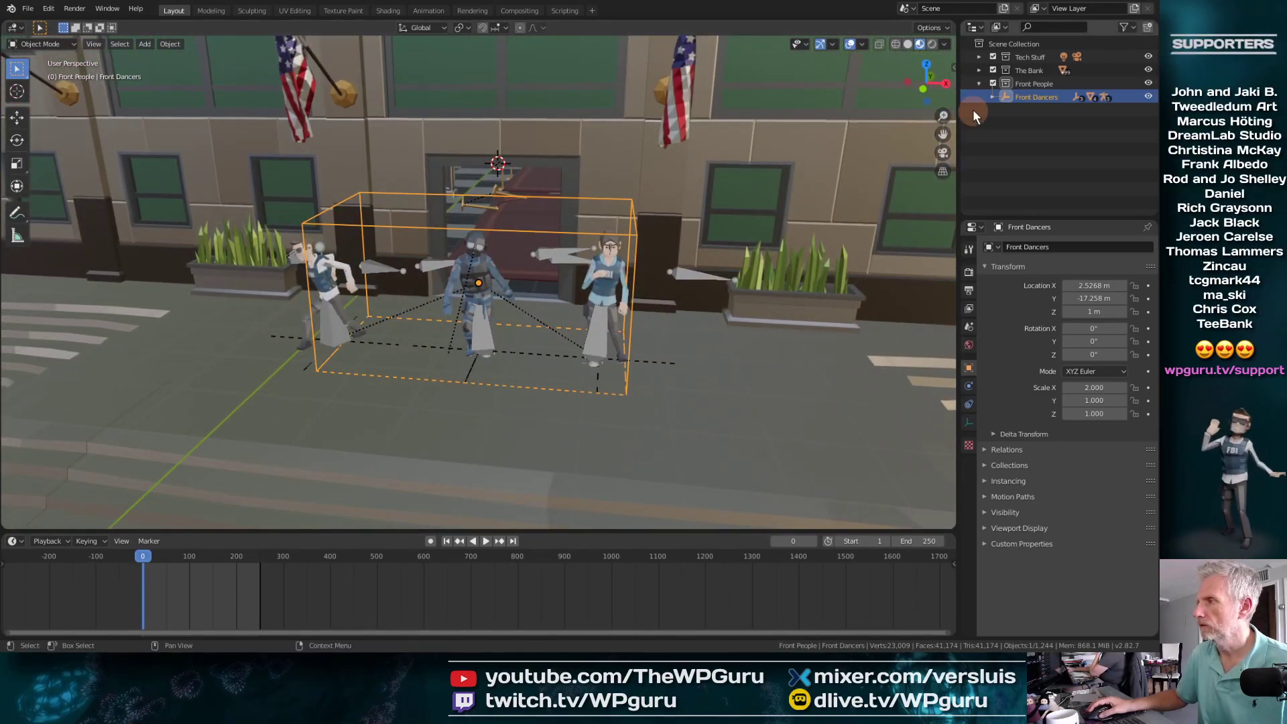
Step: Move the FBI Guy empty closer to the group, to about -1.67 m along X and 0.64 m along Y
left_click(991, 97)
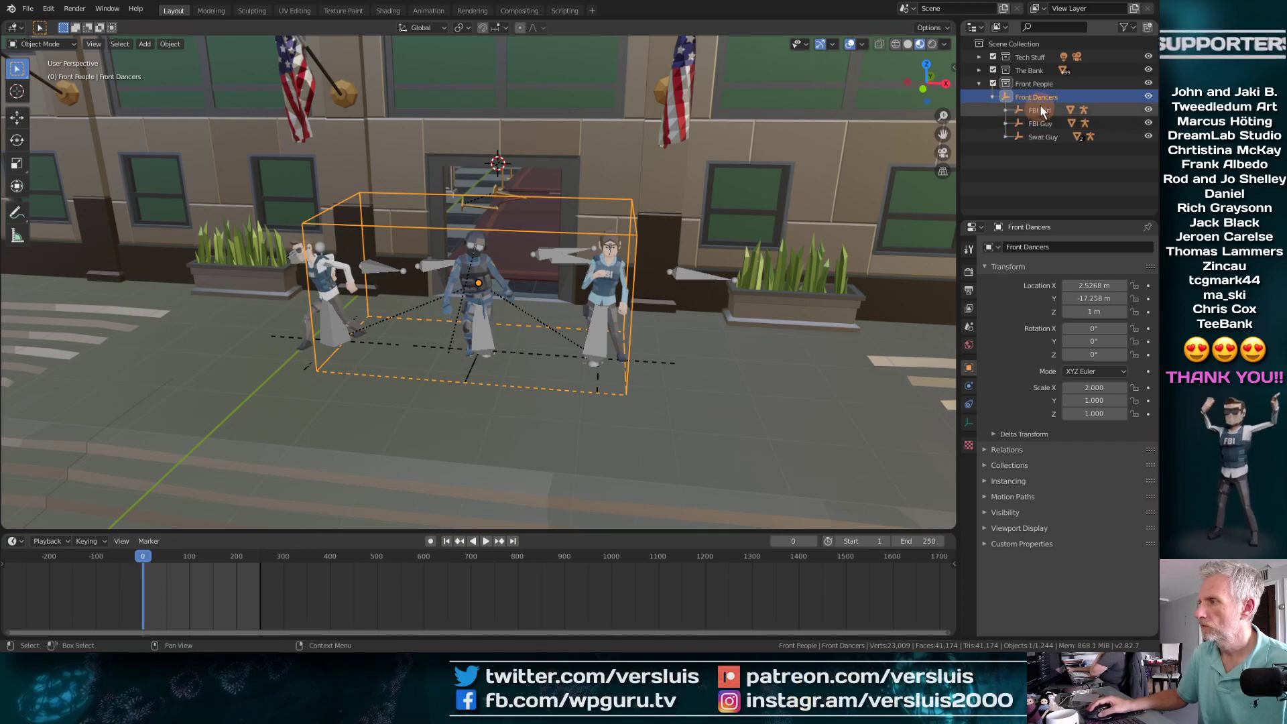
left_click(1045, 125)
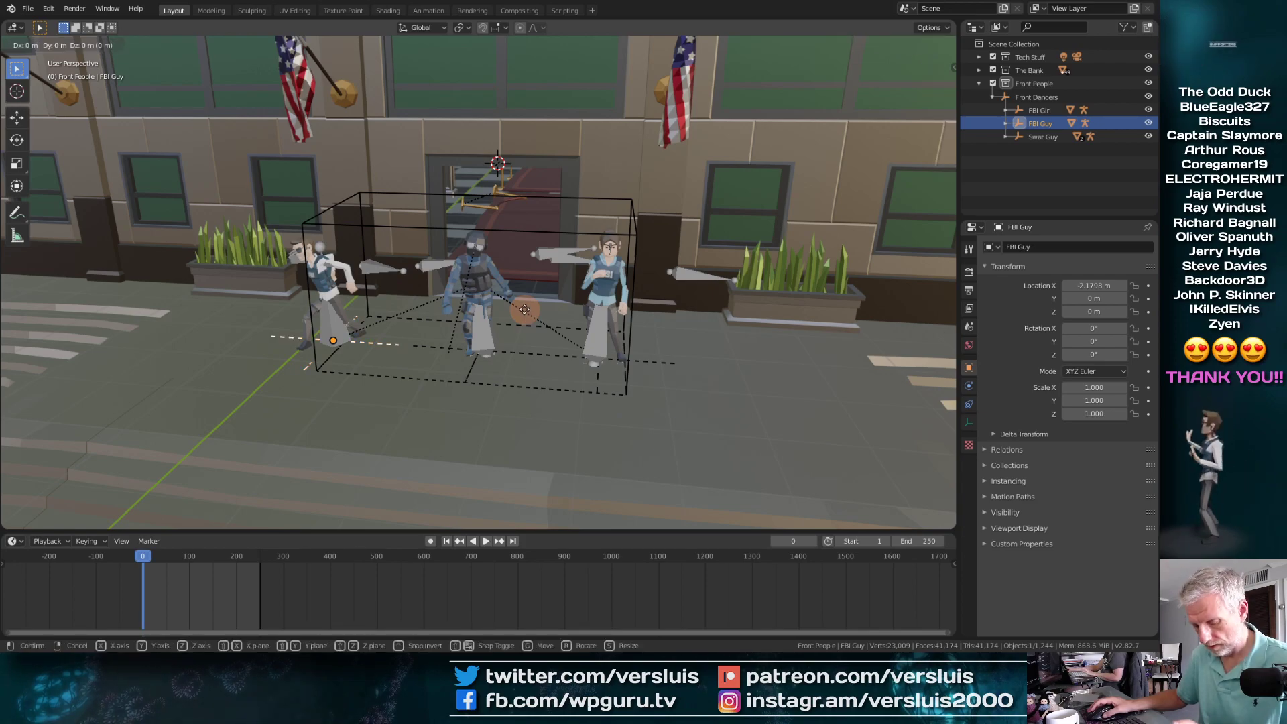
left_click(529, 283)
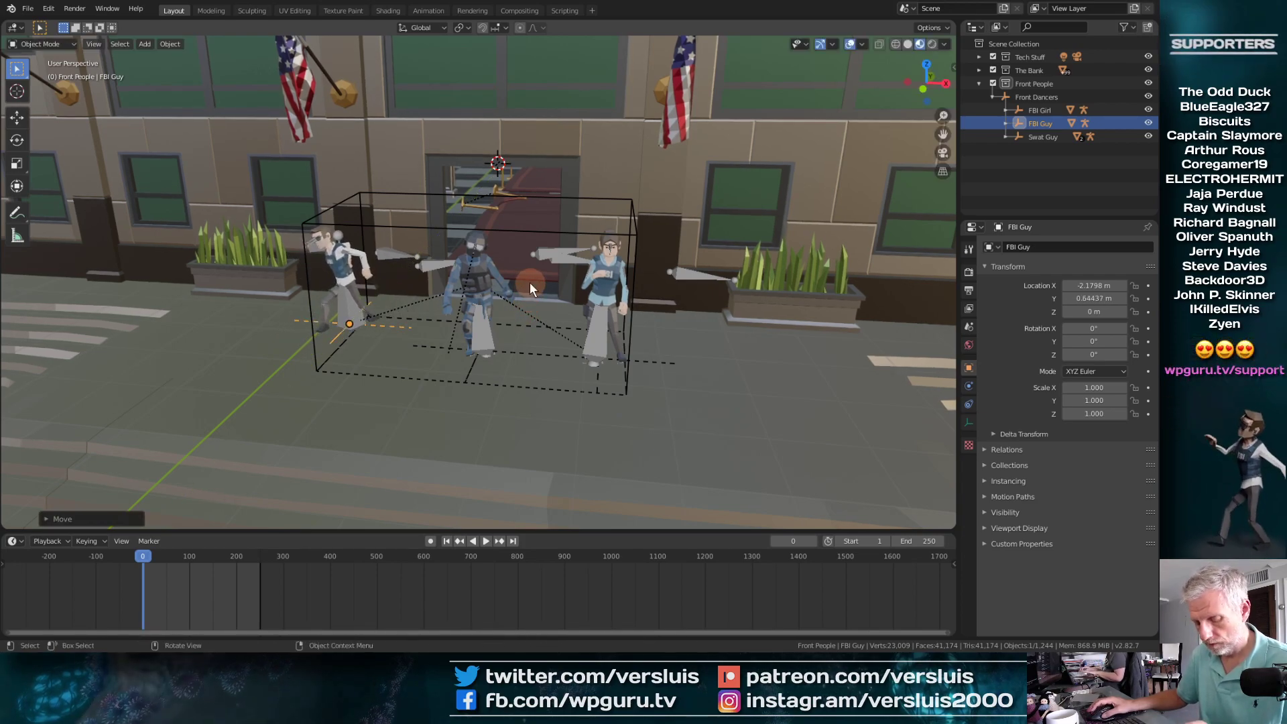
key("g")
key("x")
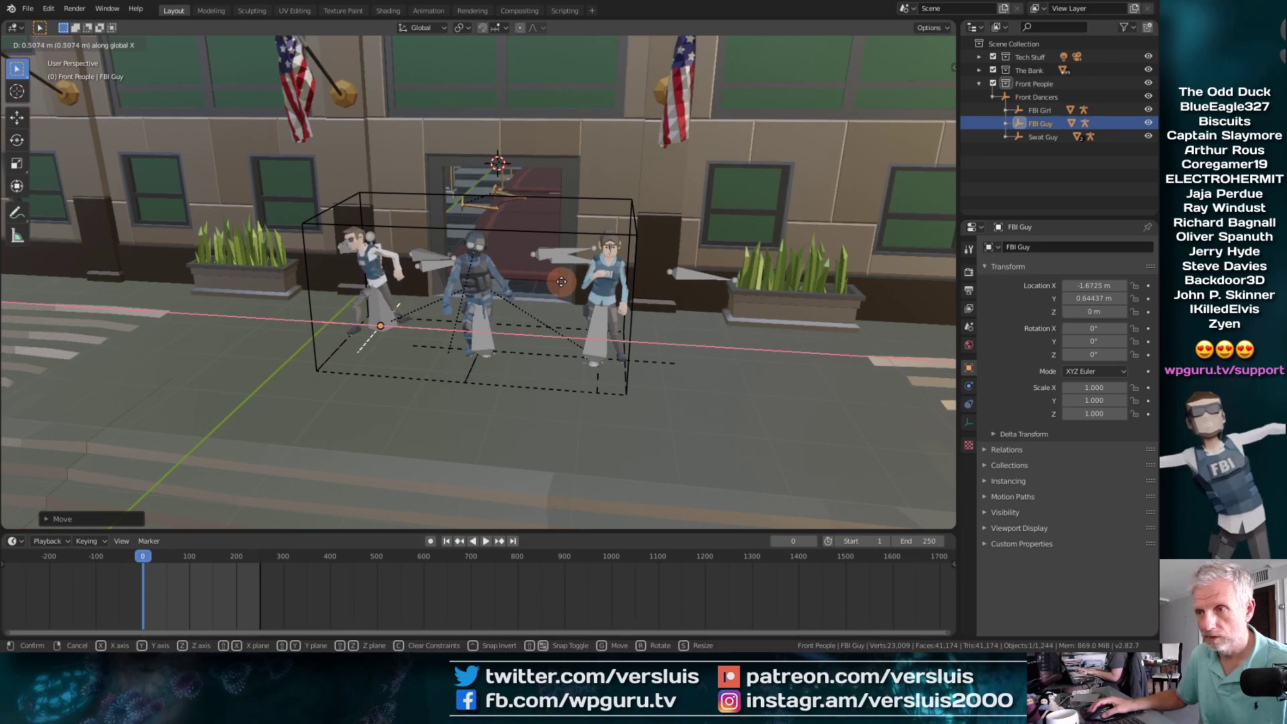
left_click(562, 284)
Step: Move the FBI Girl empty closer to the group, to about 1.21 m along X and 0.46 m along Y
left_click(1045, 110)
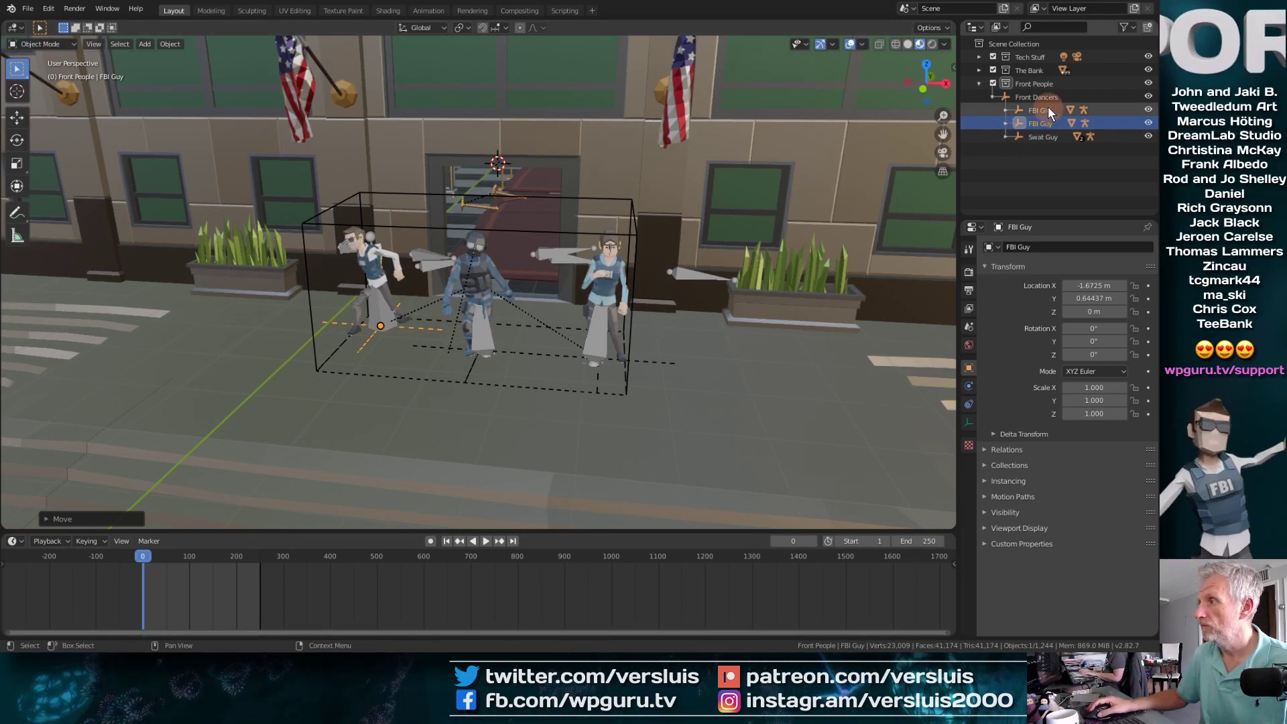
middle_click_drag(692, 360, 569, 406)
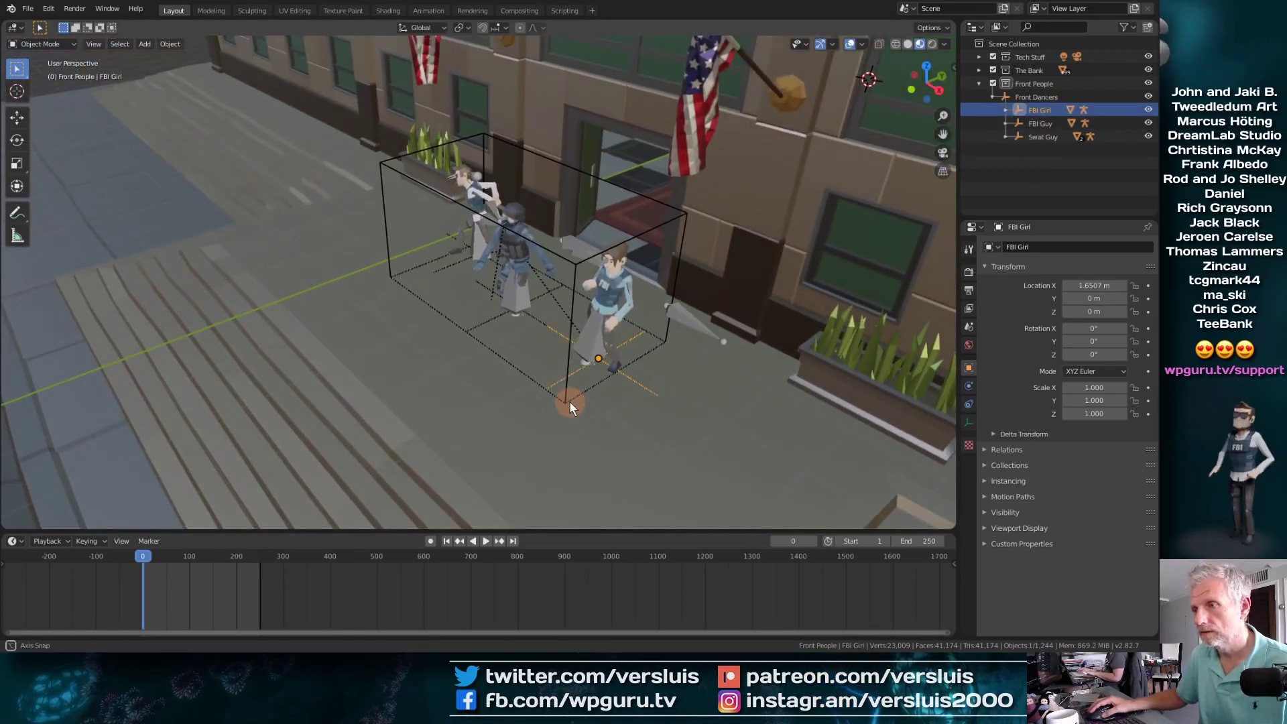
key("g")
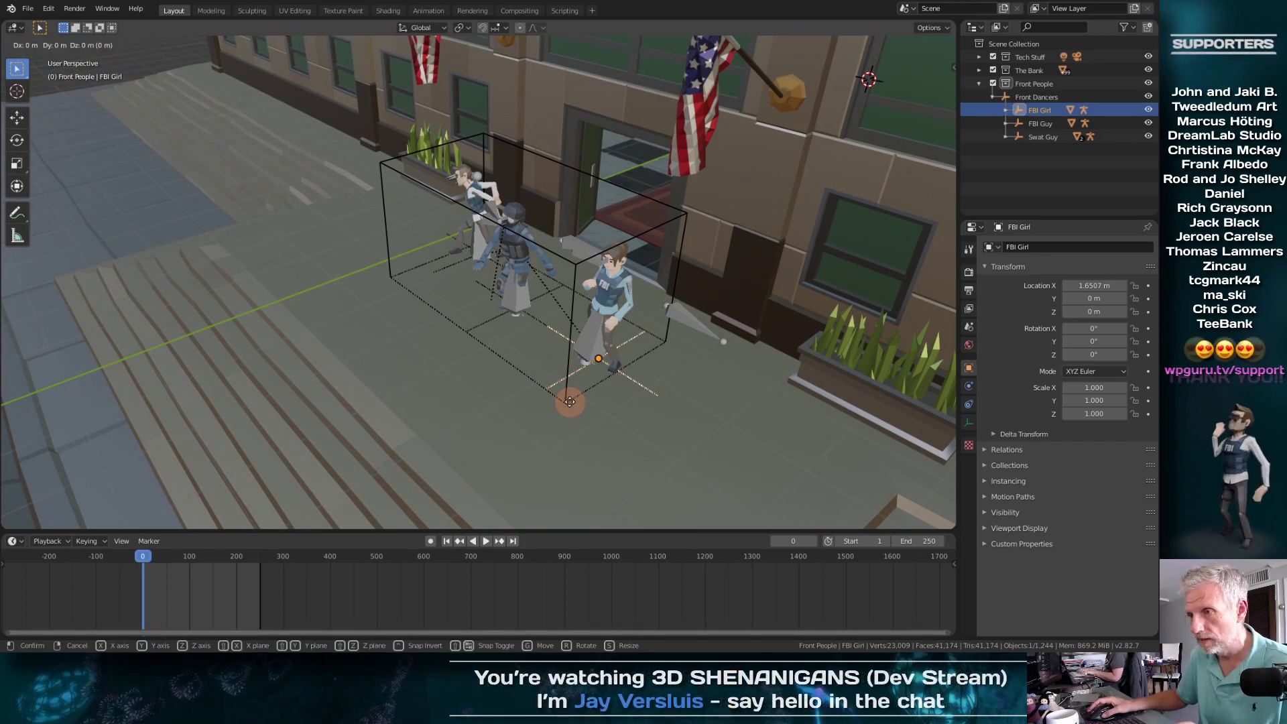
left_click(584, 375)
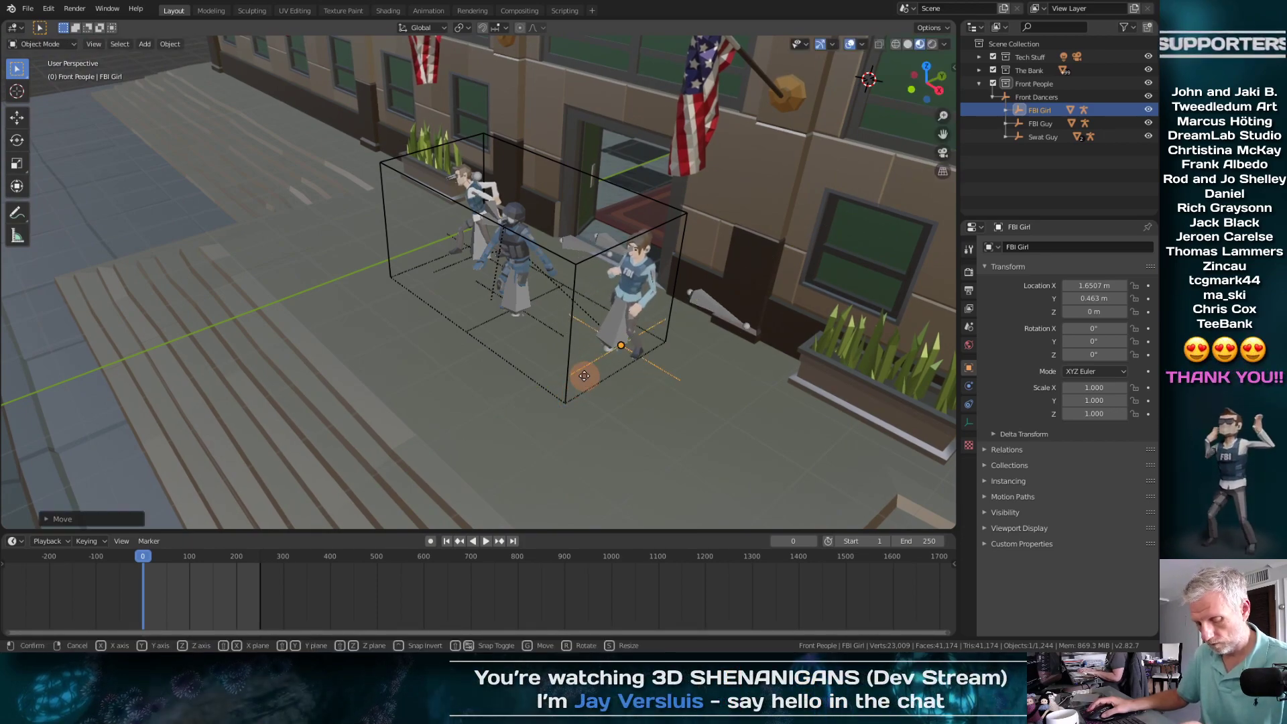
key("g")
key("x")
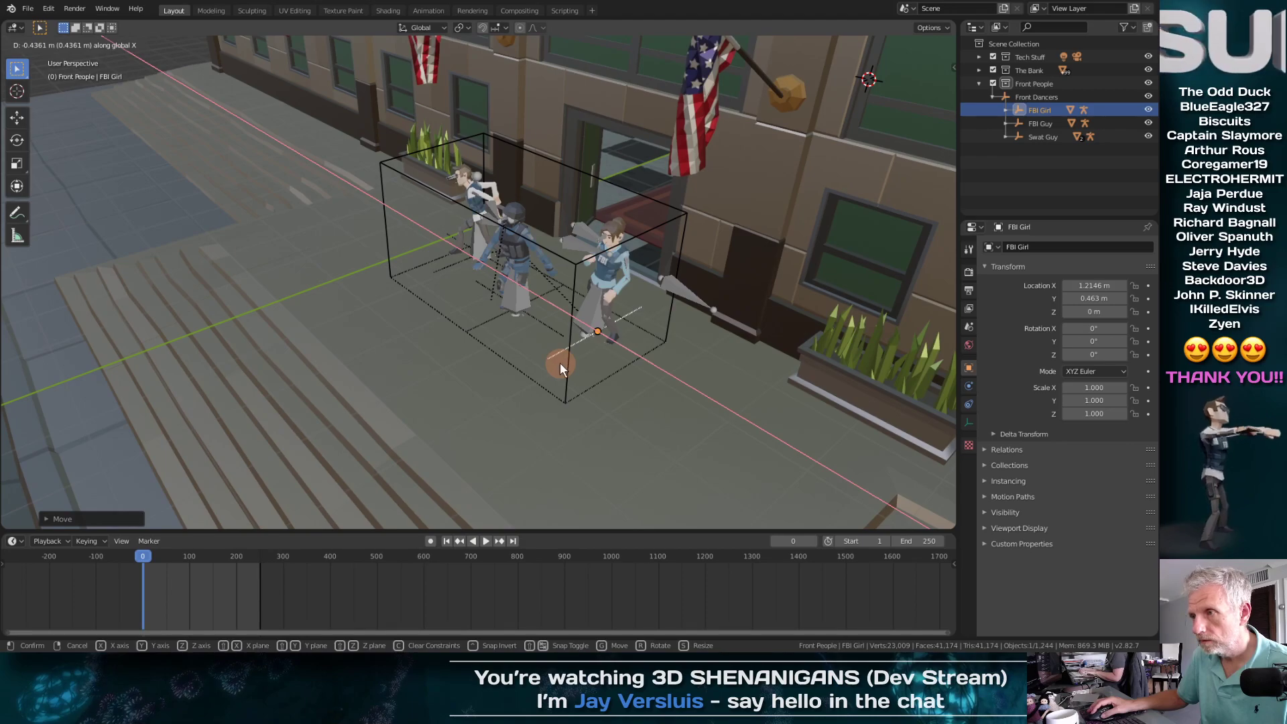
left_click(561, 363)
Step: Rotate the FBI Girl empty to about 36° around the Z axis
middle_click_drag(560, 364, 605, 307)
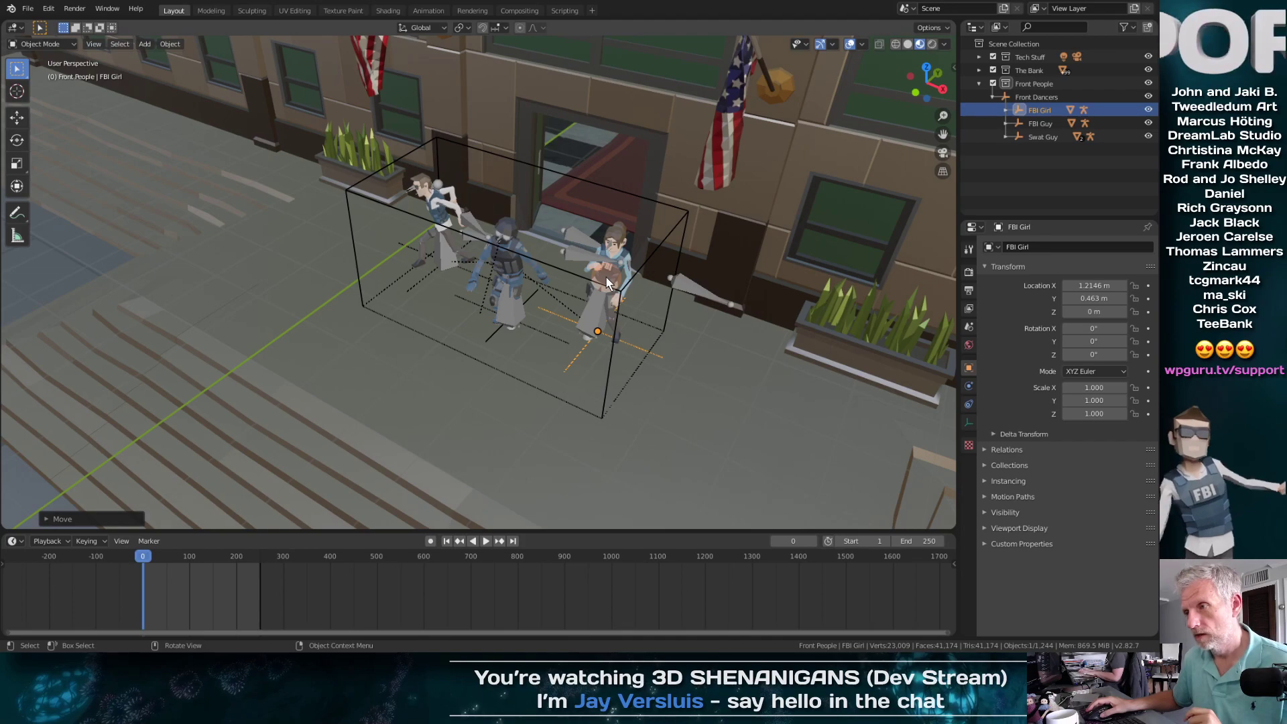
middle_click_drag(589, 309, 595, 292)
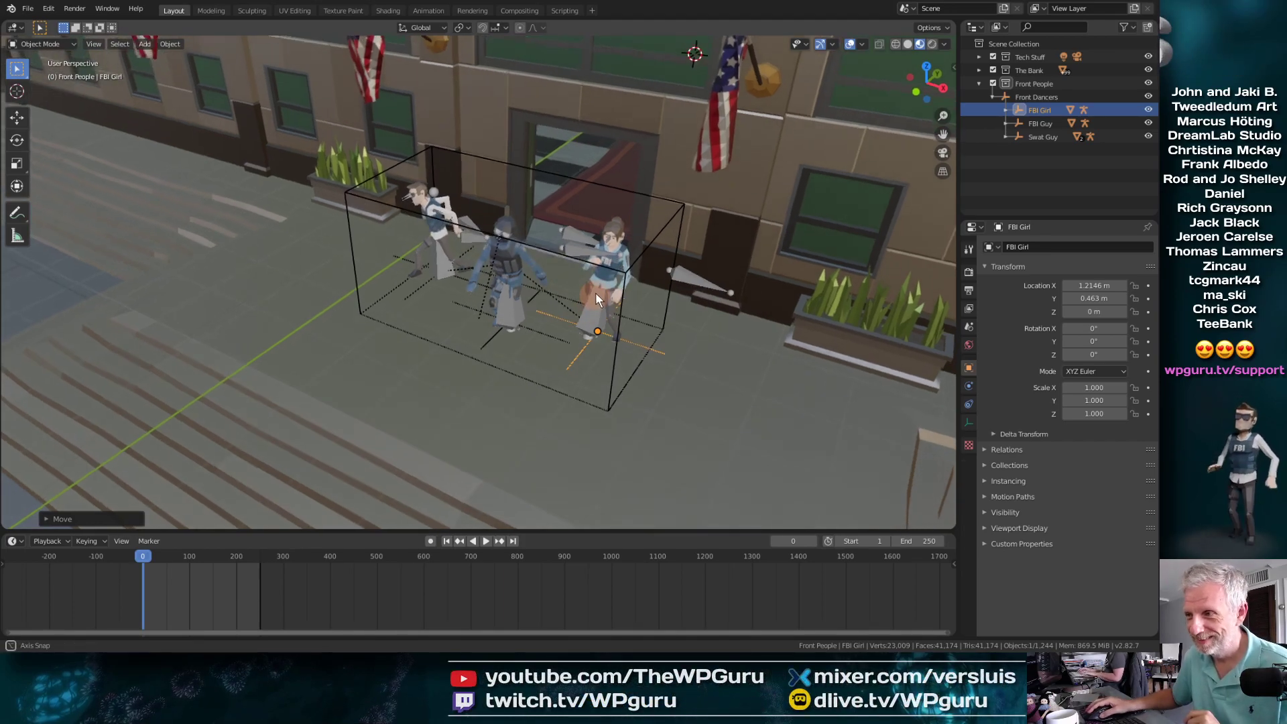
key("r")
key("z")
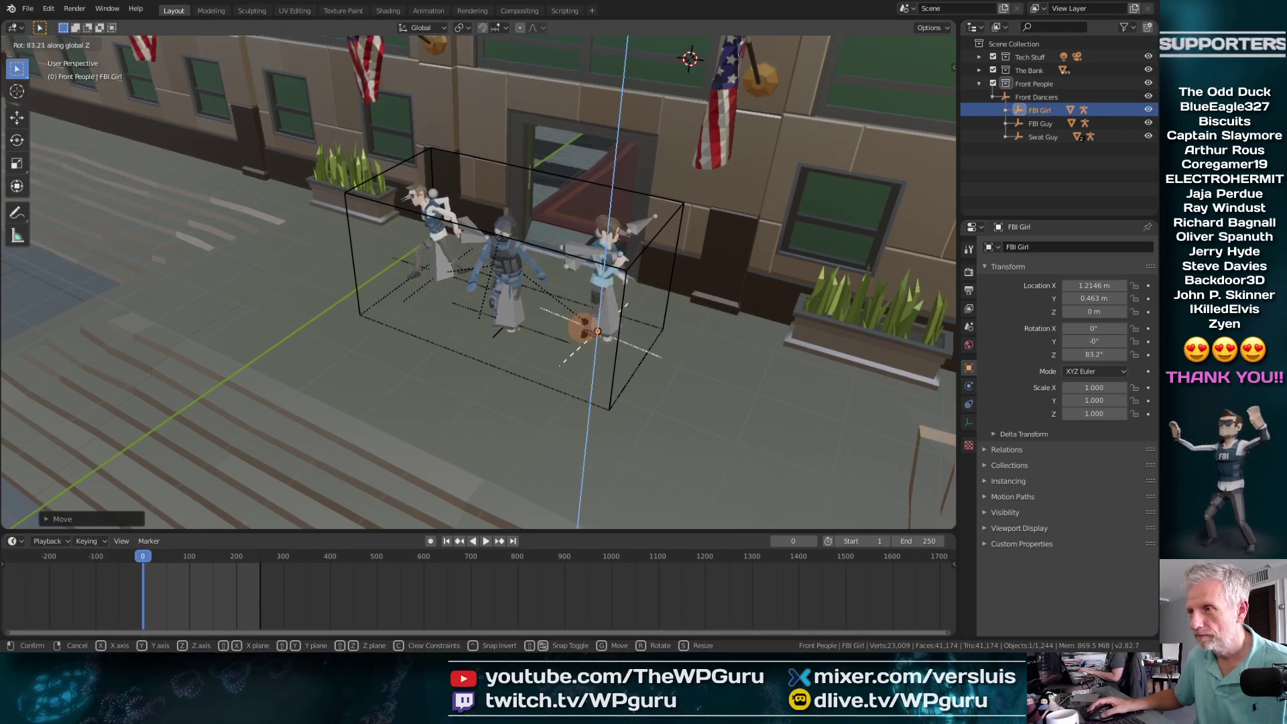
left_click(583, 311)
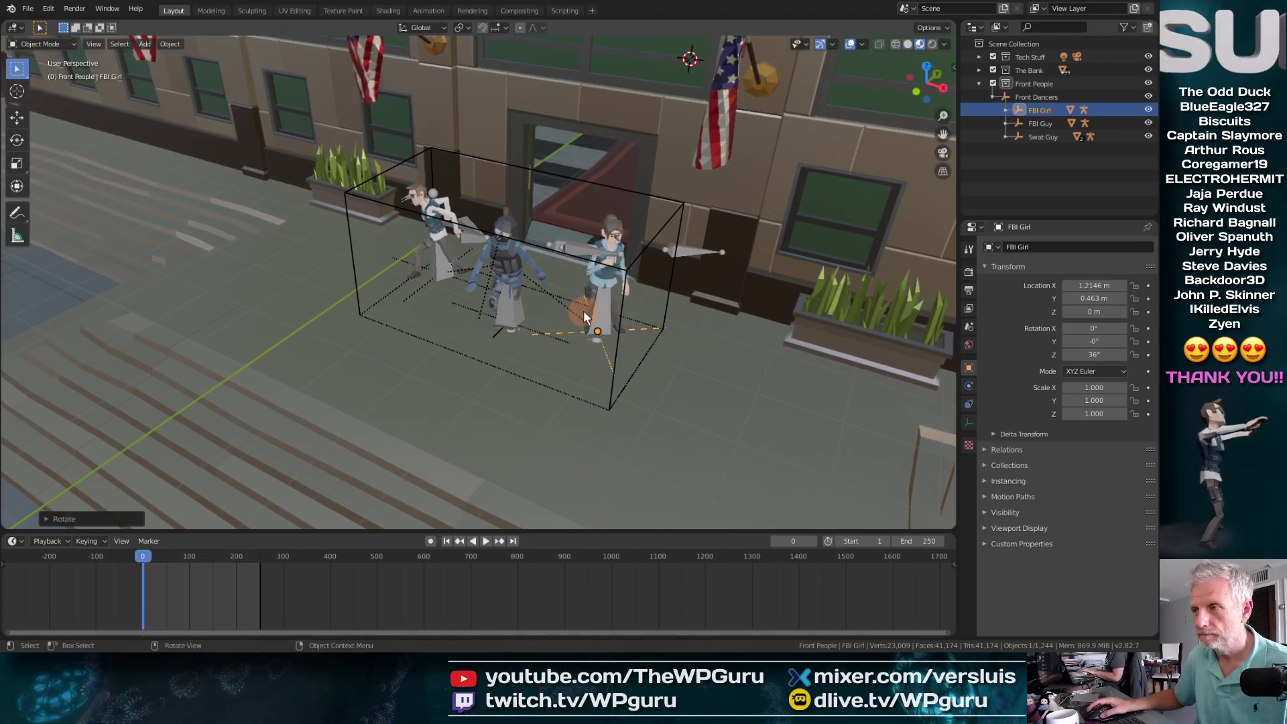
Step: Hide the viewport overlays and scrub through the timeline to examine how the three dancers move together, stopping at frame 278
middle_click_drag(583, 311, 573, 271)
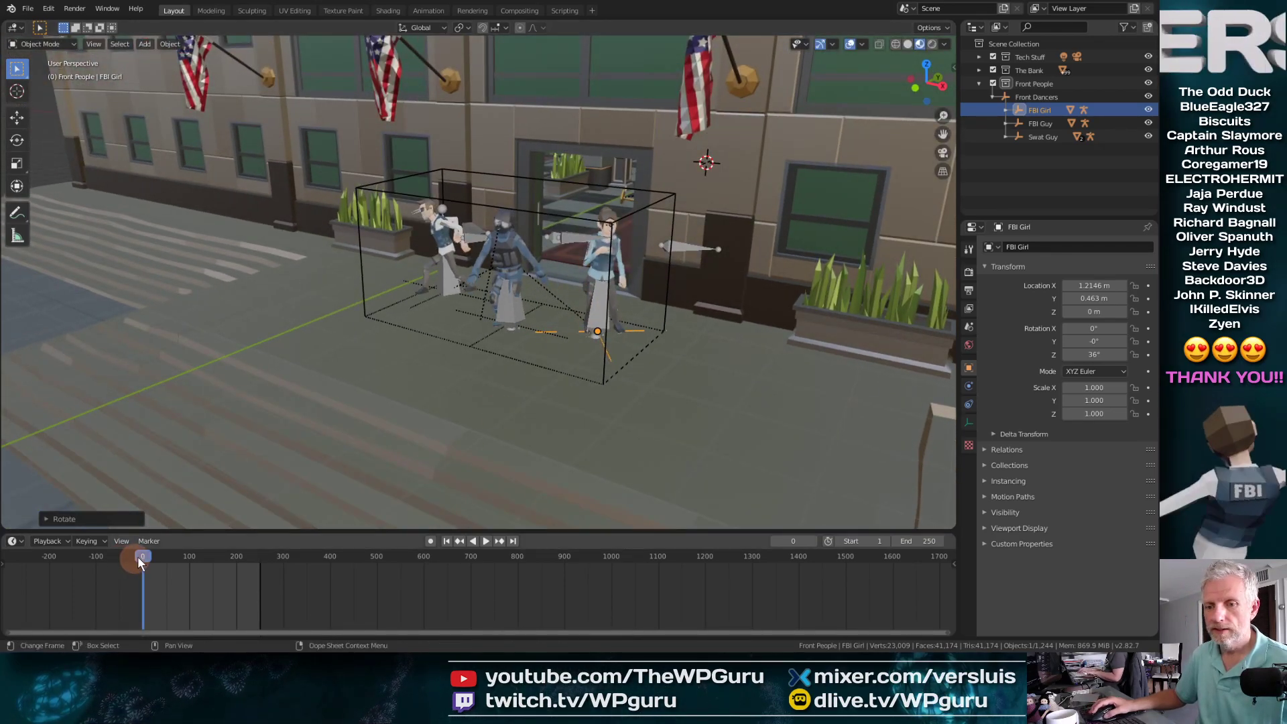
left_click_drag(138, 556, 445, 537)
scroll(421, 433, "up", 5)
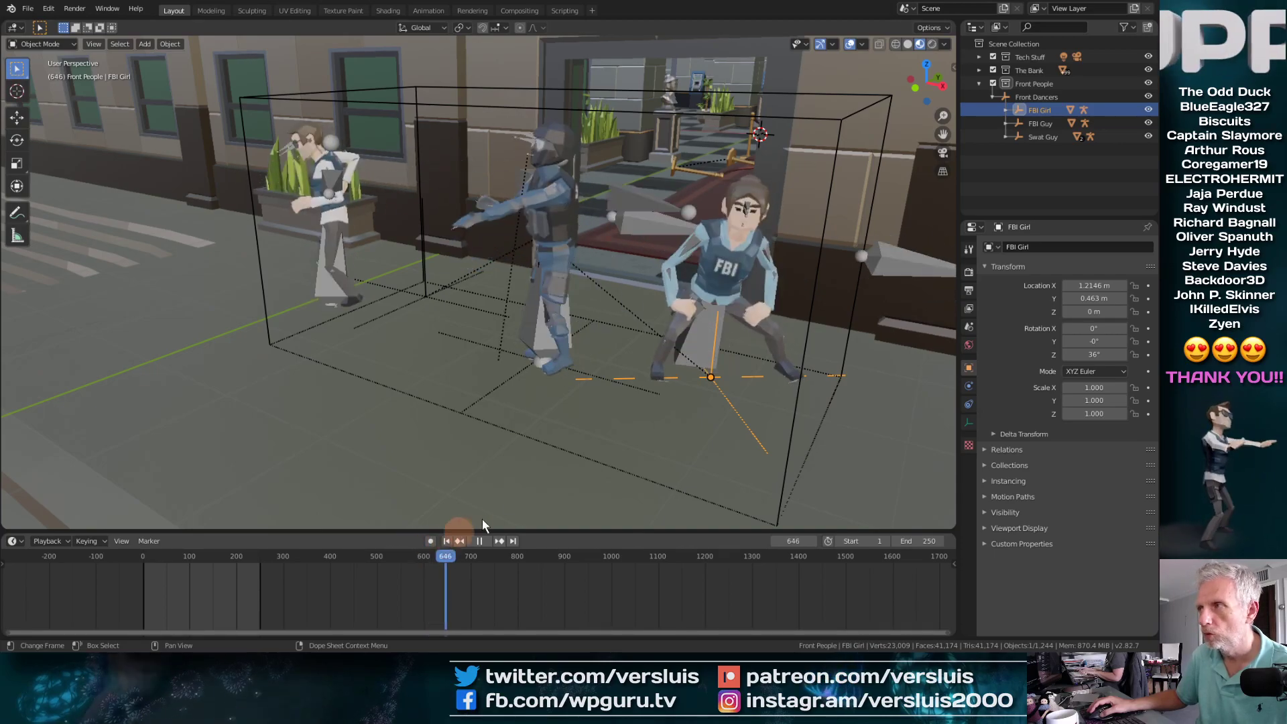
left_click(849, 44)
scroll(543, 401, "up", 1)
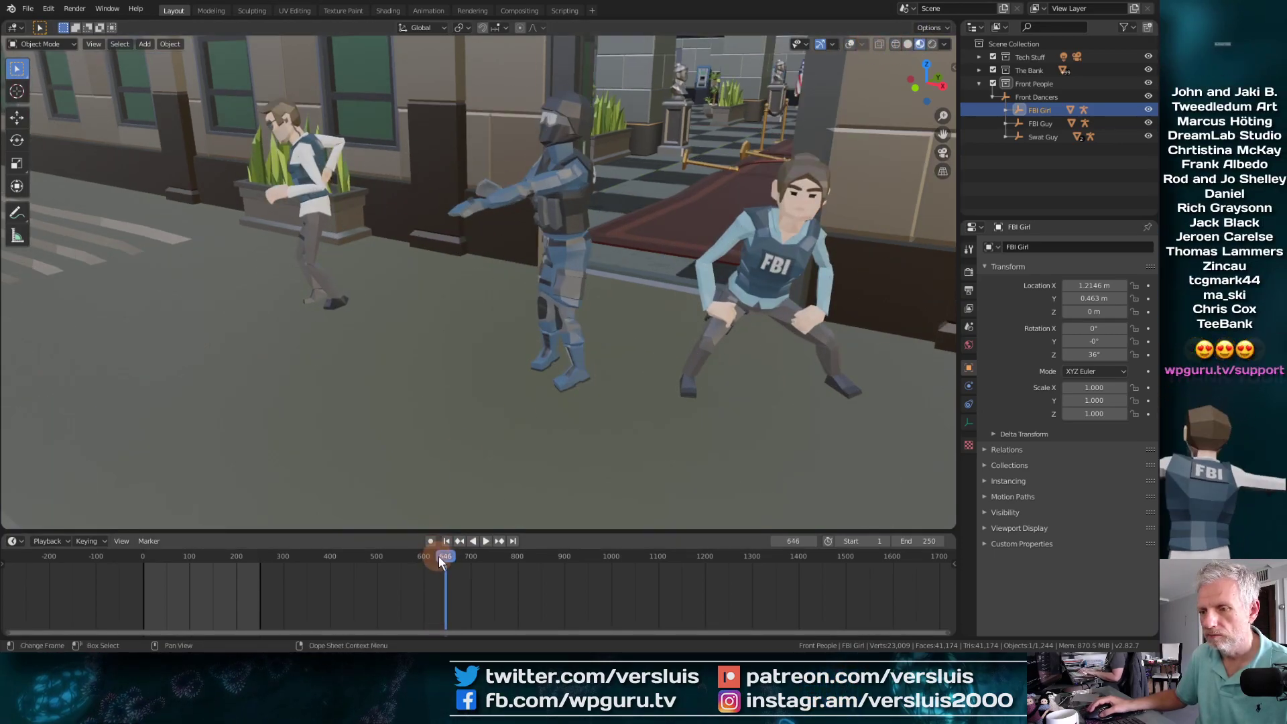
left_click_drag(442, 557, 505, 545)
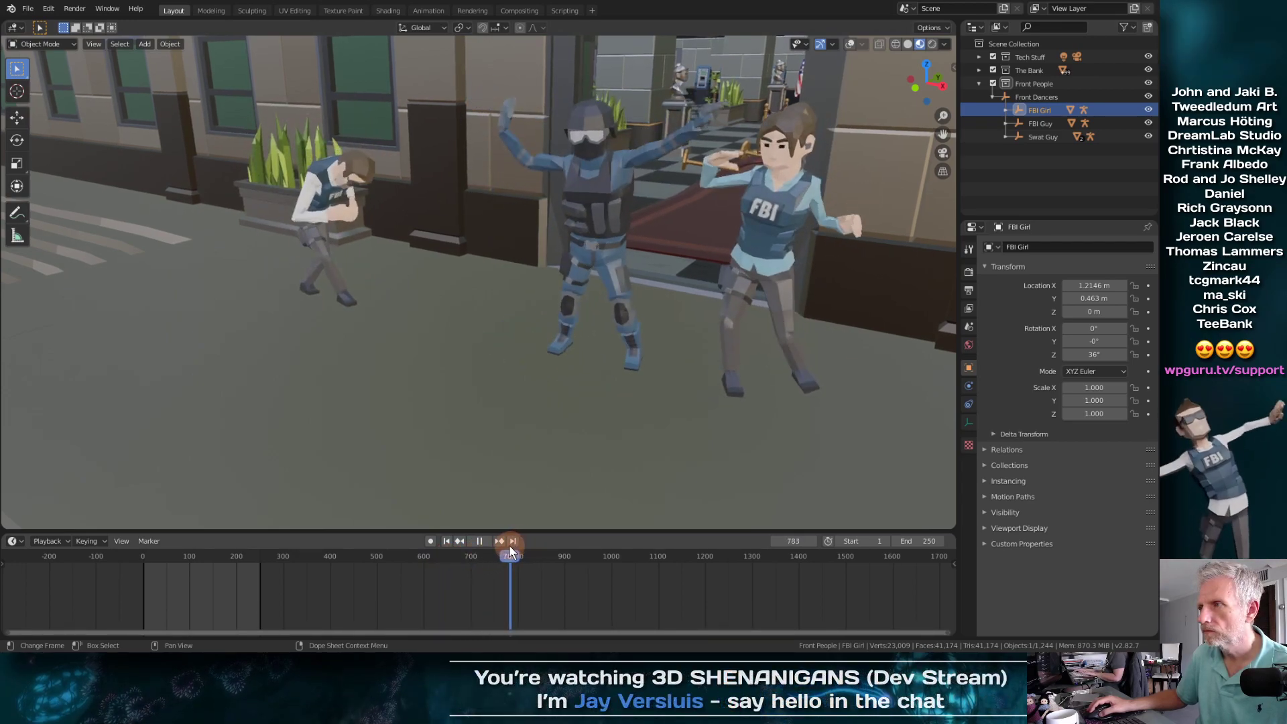
middle_click_drag(497, 437, 588, 428)
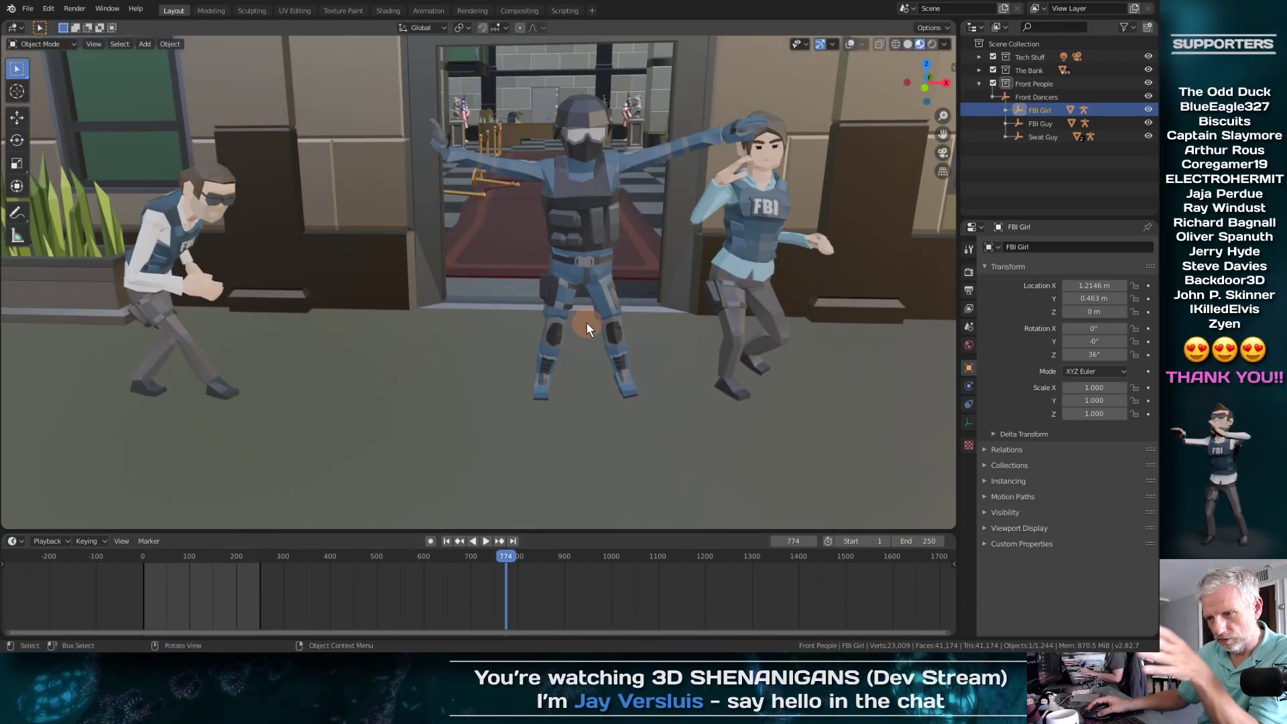
key("space")
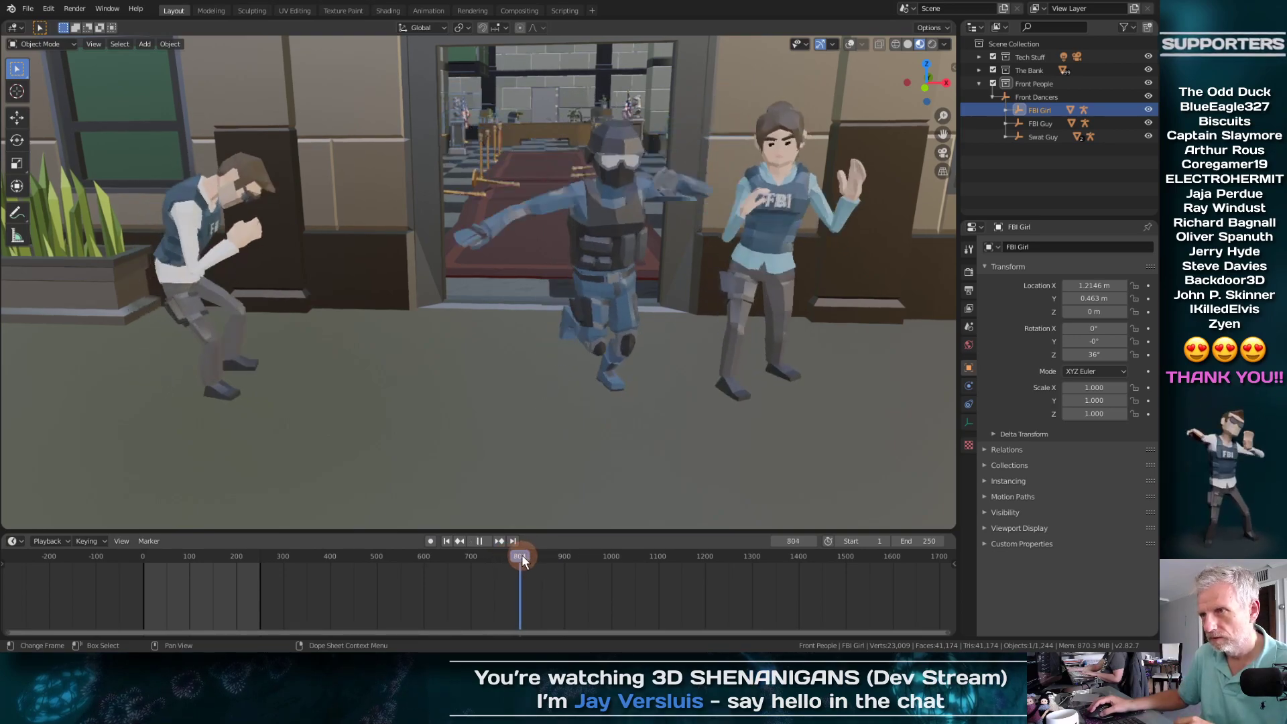
left_click_drag(521, 554, 272, 569)
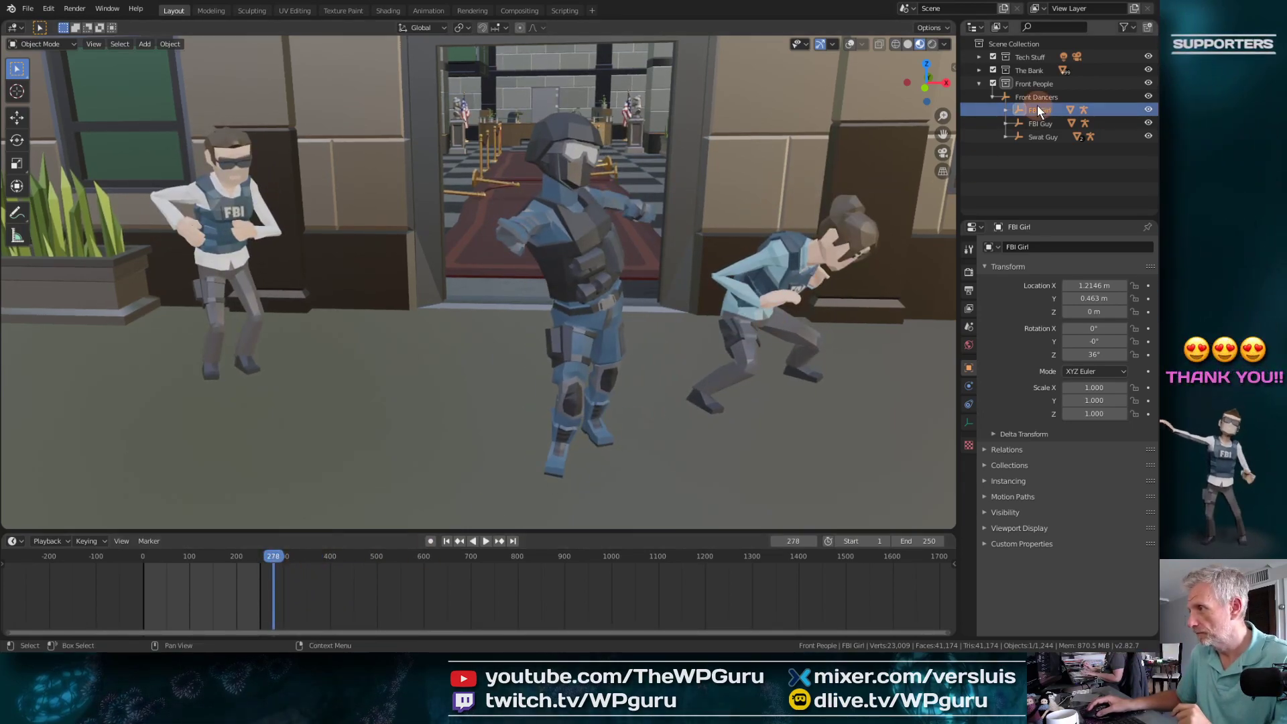
Step: Move the Swat Guy empty along X to about -0.26 m, between the two FBI dancers
left_click(674, 333)
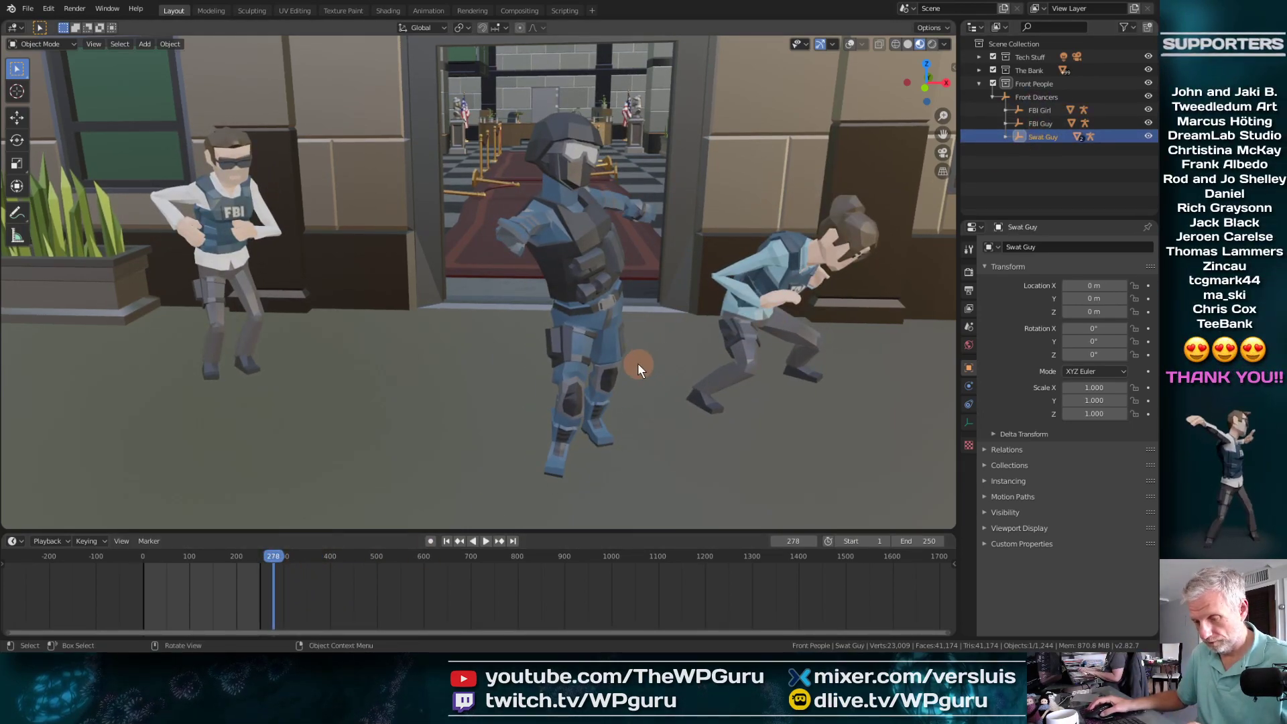
key("x")
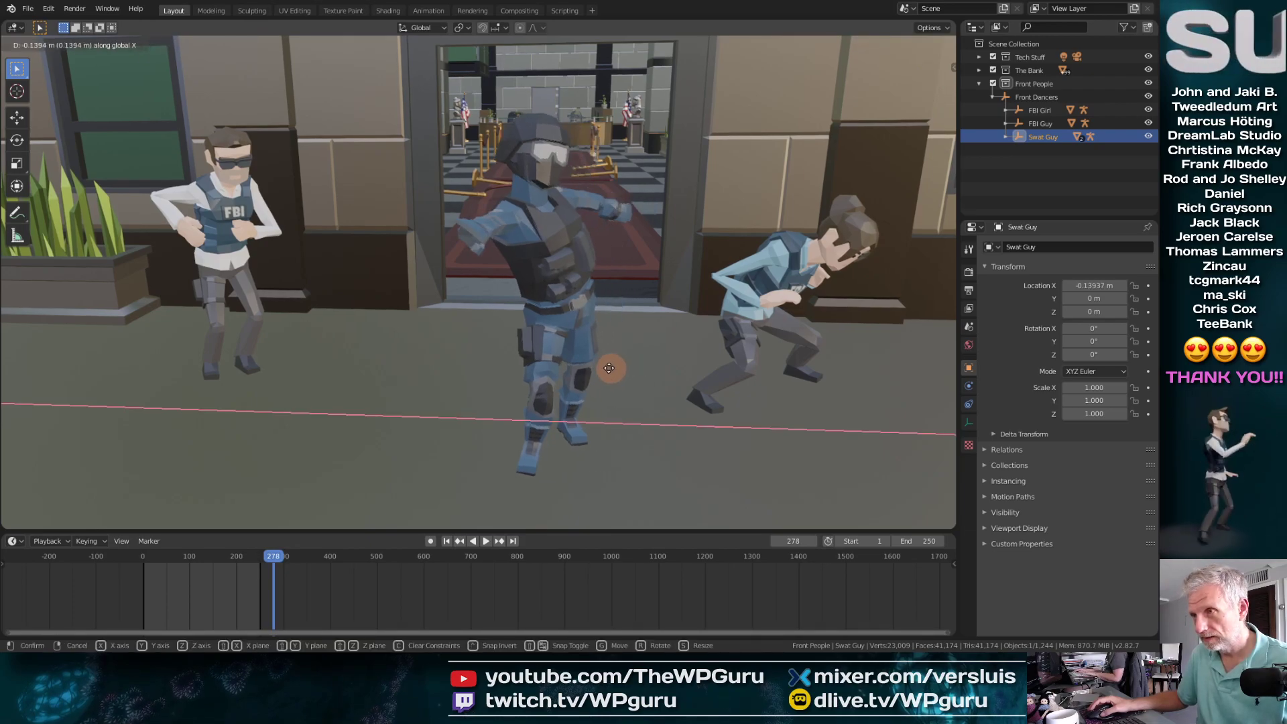
left_click(593, 374)
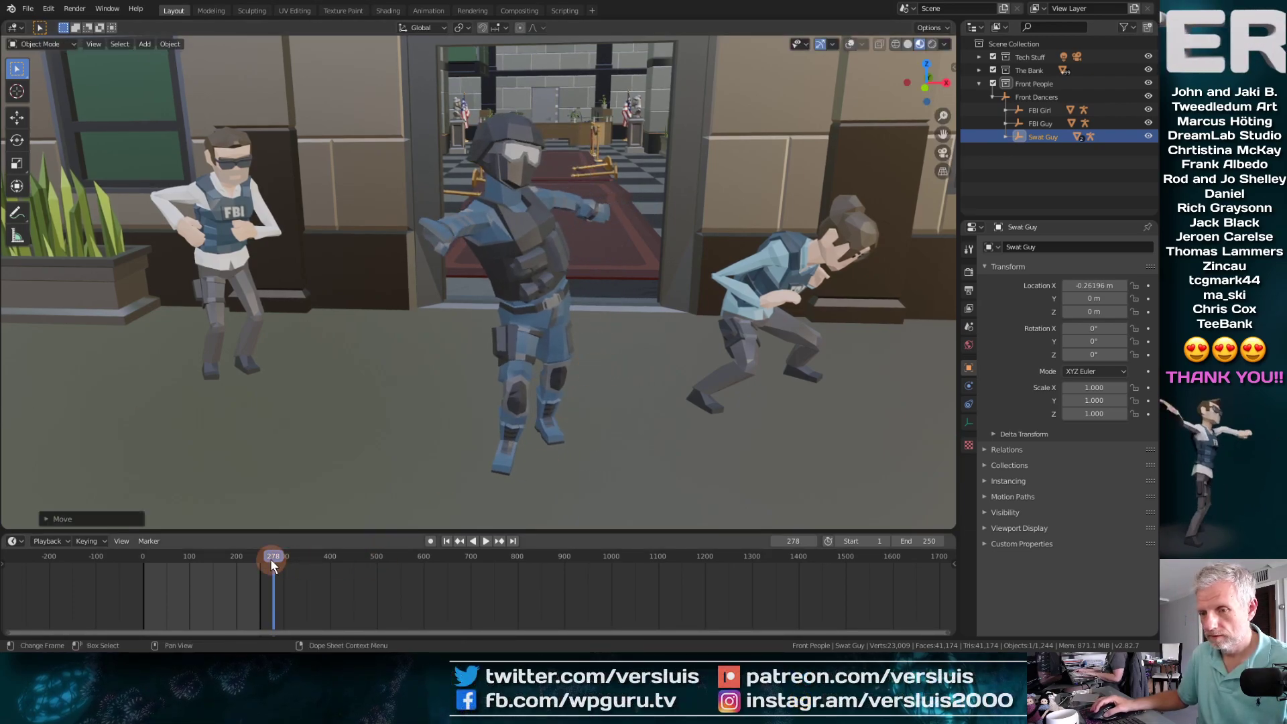
Step: Scrub through the dance to check the spacing, return to frame 0, and examine the group's placement outside the bank from near and far
left_click_drag(270, 558, 516, 530)
key("space")
middle_click_drag(512, 530, 635, 373)
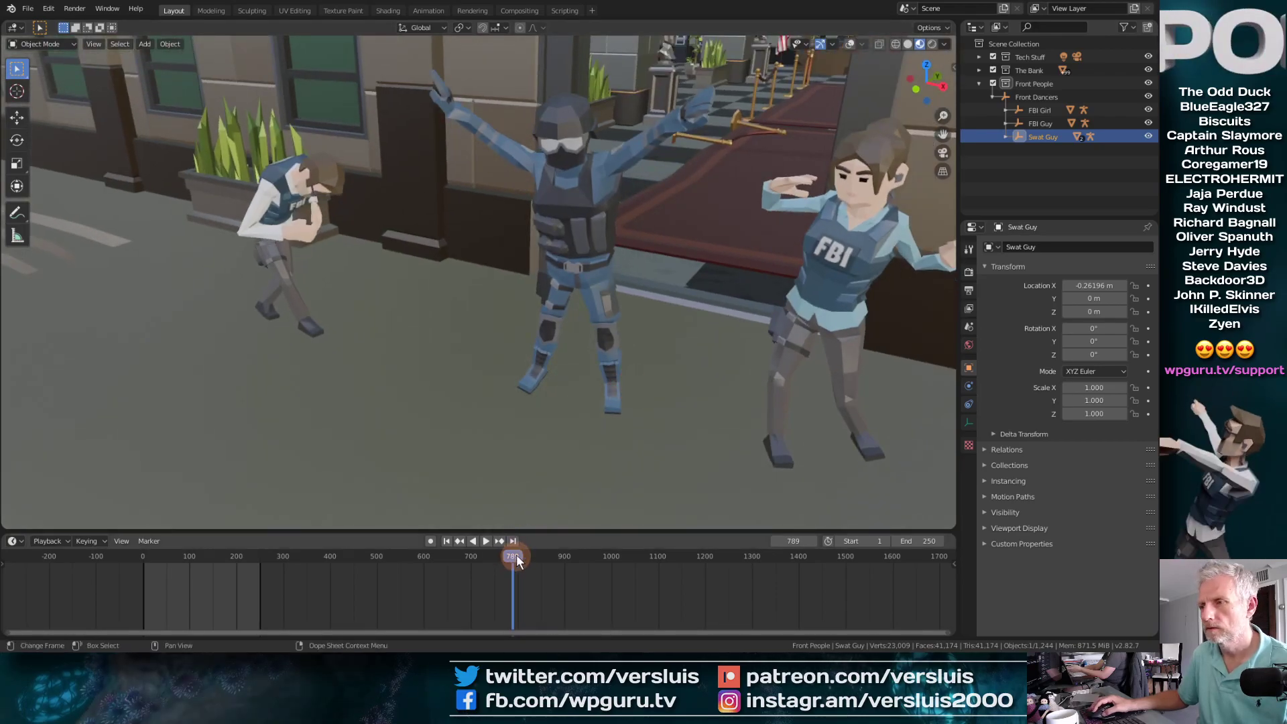
left_click_drag(516, 553, 597, 542)
middle_click_drag(542, 421, 604, 409)
scroll(604, 408, "down", 1)
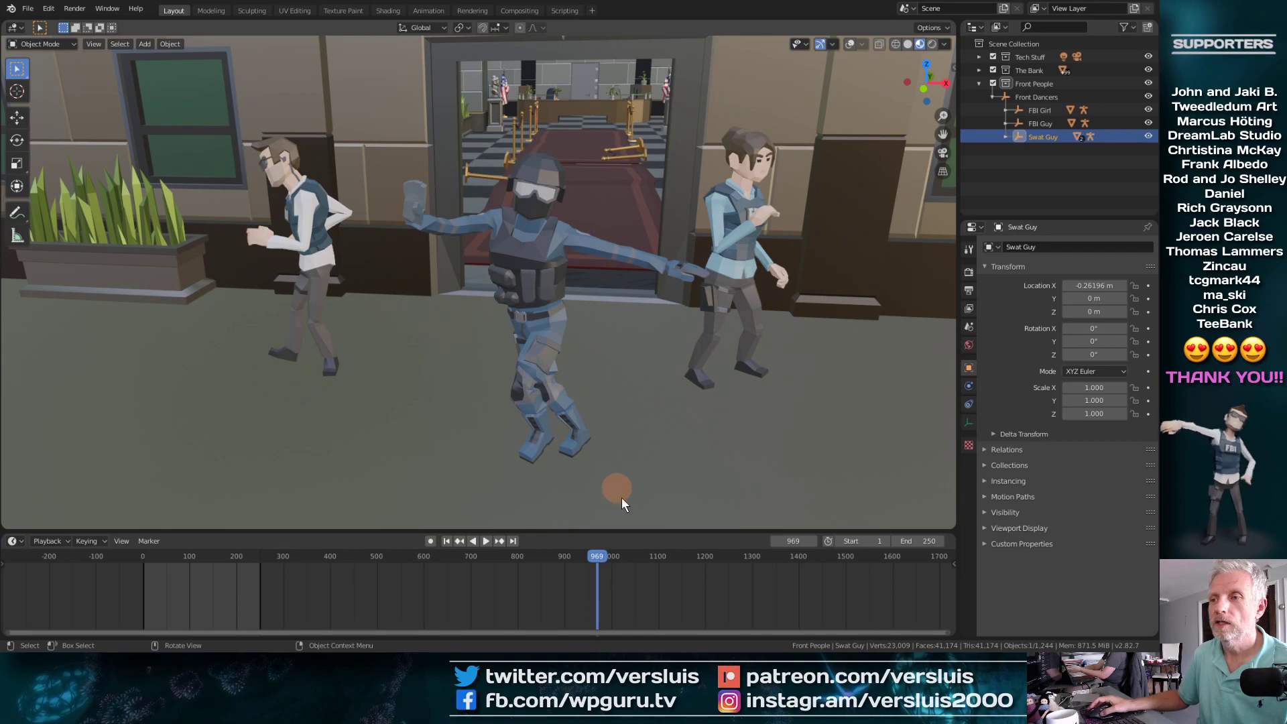
left_click_drag(598, 555, 136, 569)
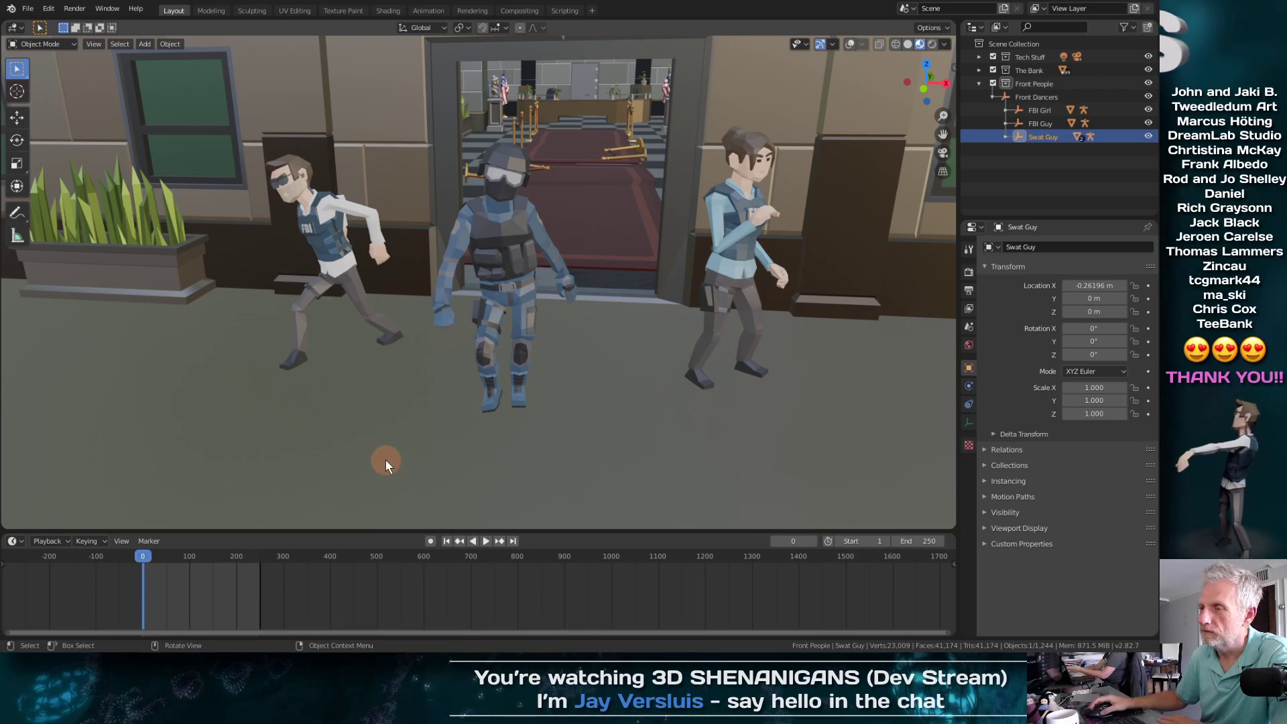
scroll(385, 452, "up", 2)
scroll(386, 444, "down", 4)
middle_click_drag(396, 405, 362, 450)
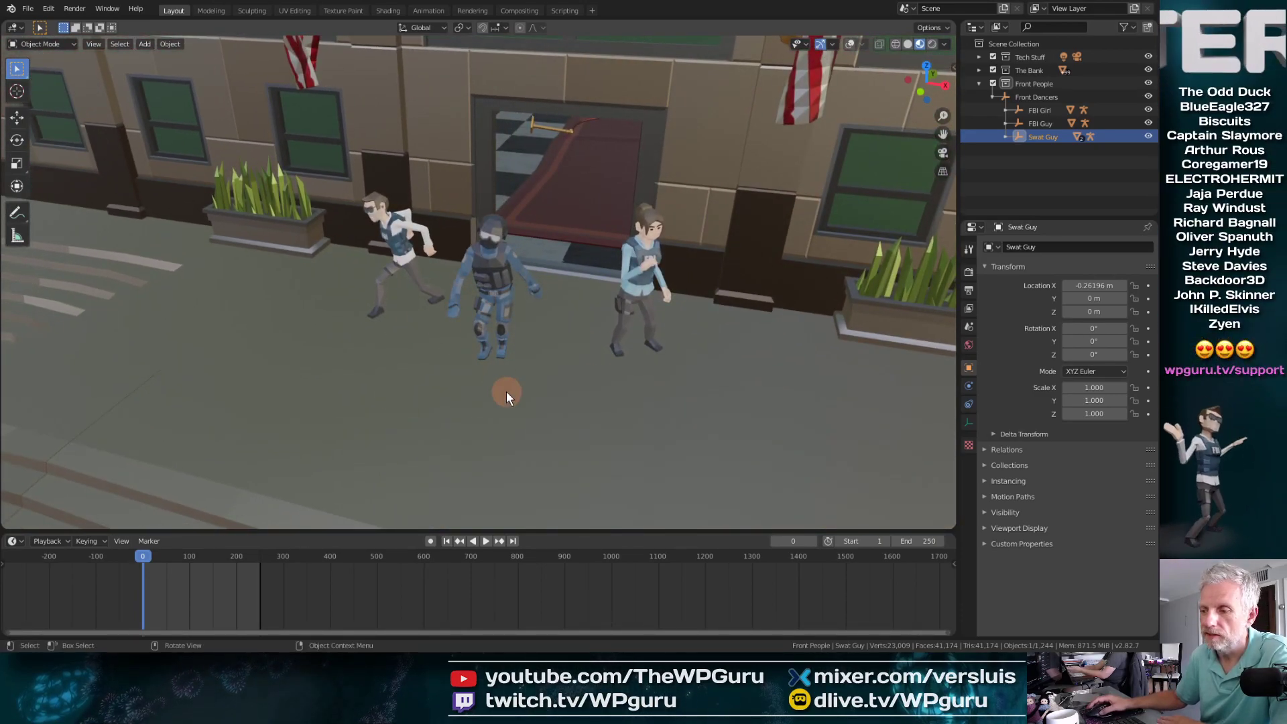
scroll(492, 377, "down", 6)
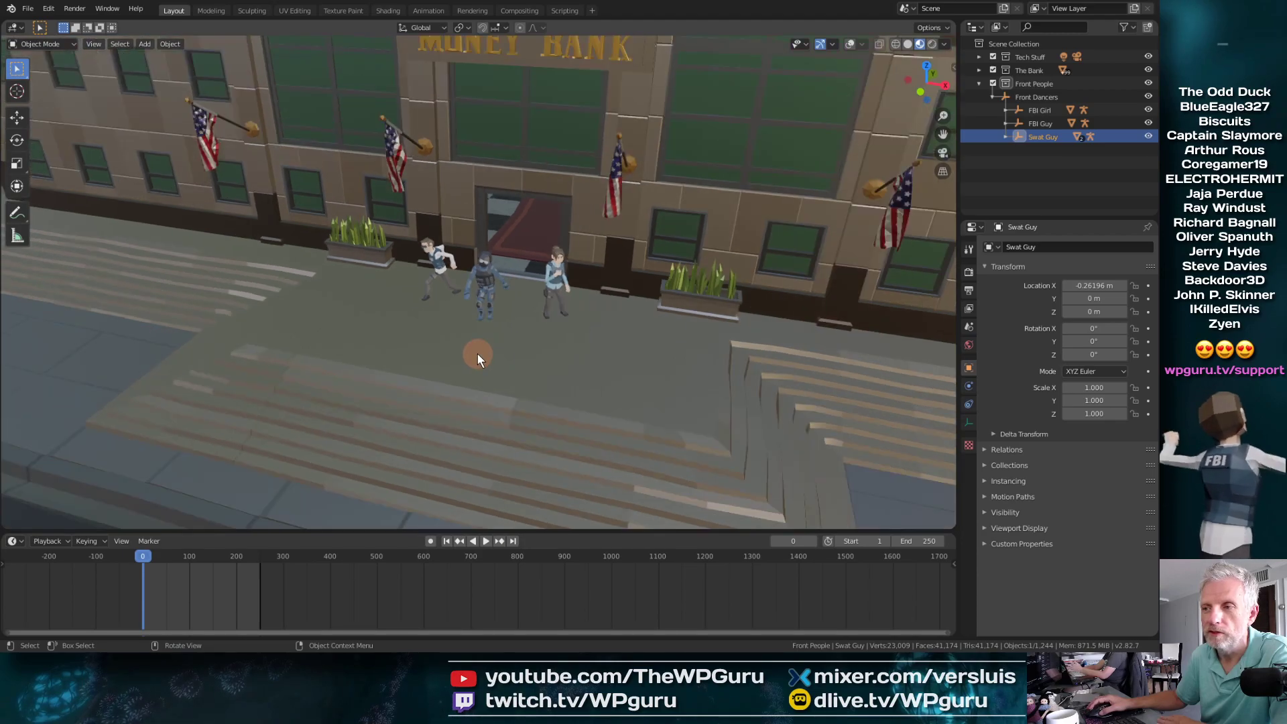
scroll(477, 354, "up", 4)
middle_click_drag(478, 354, 484, 276)
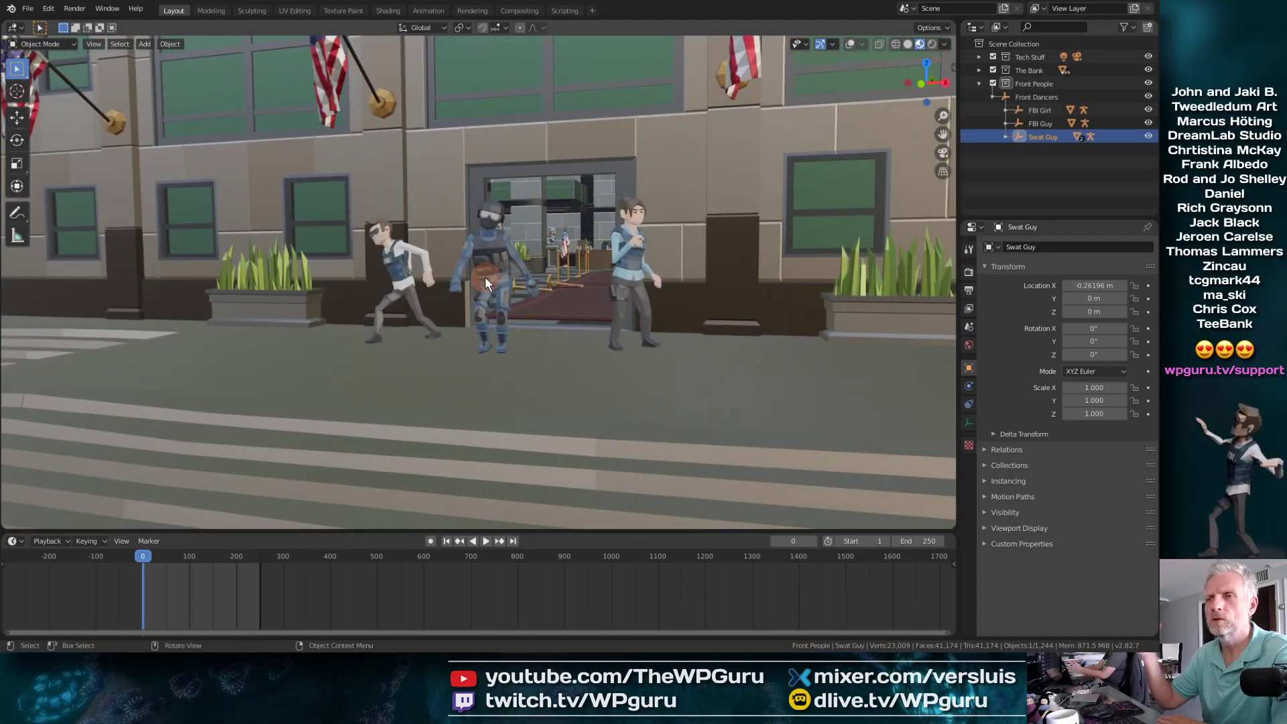
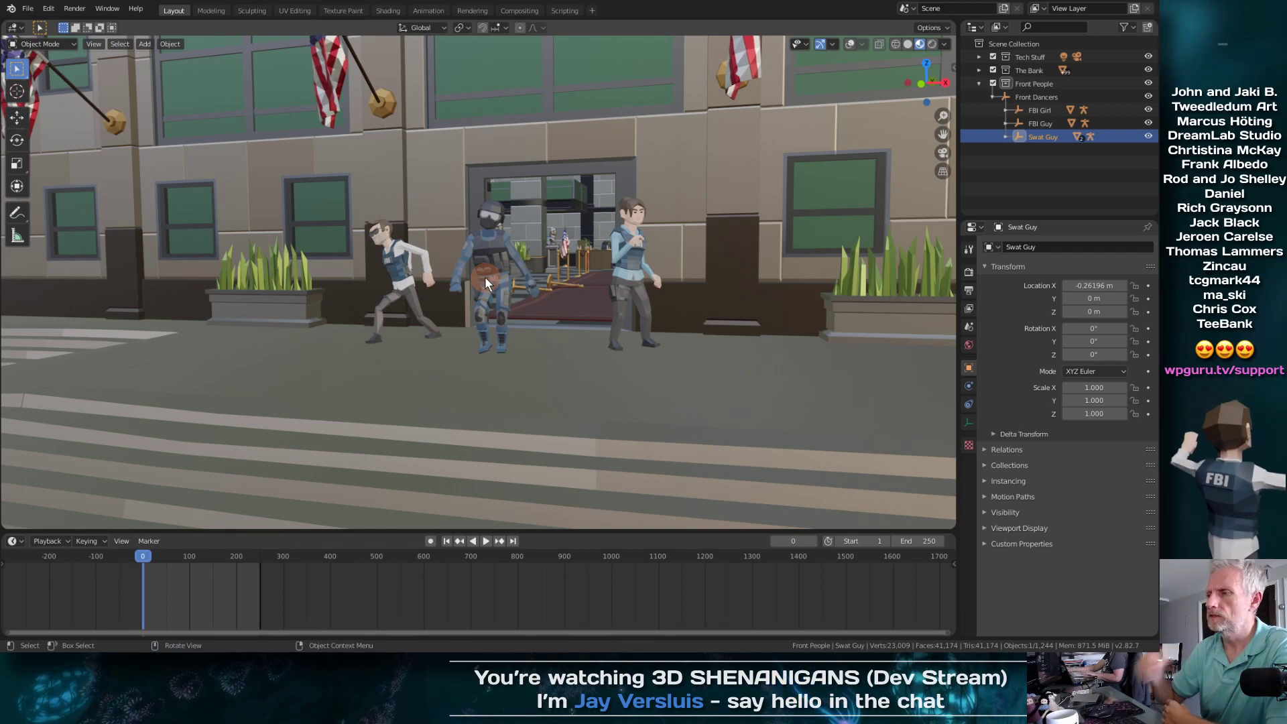
Step: Set the scene's output frame rate to 60 fps
left_click(968, 272)
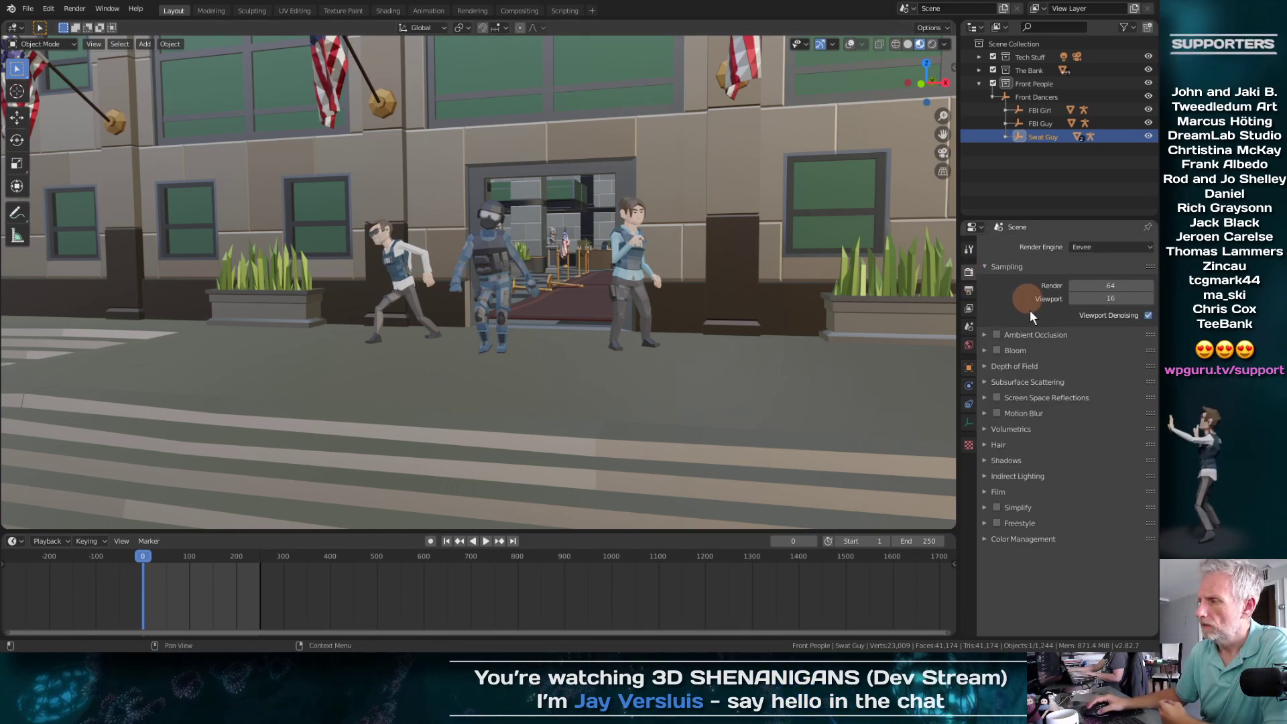
left_click(968, 291)
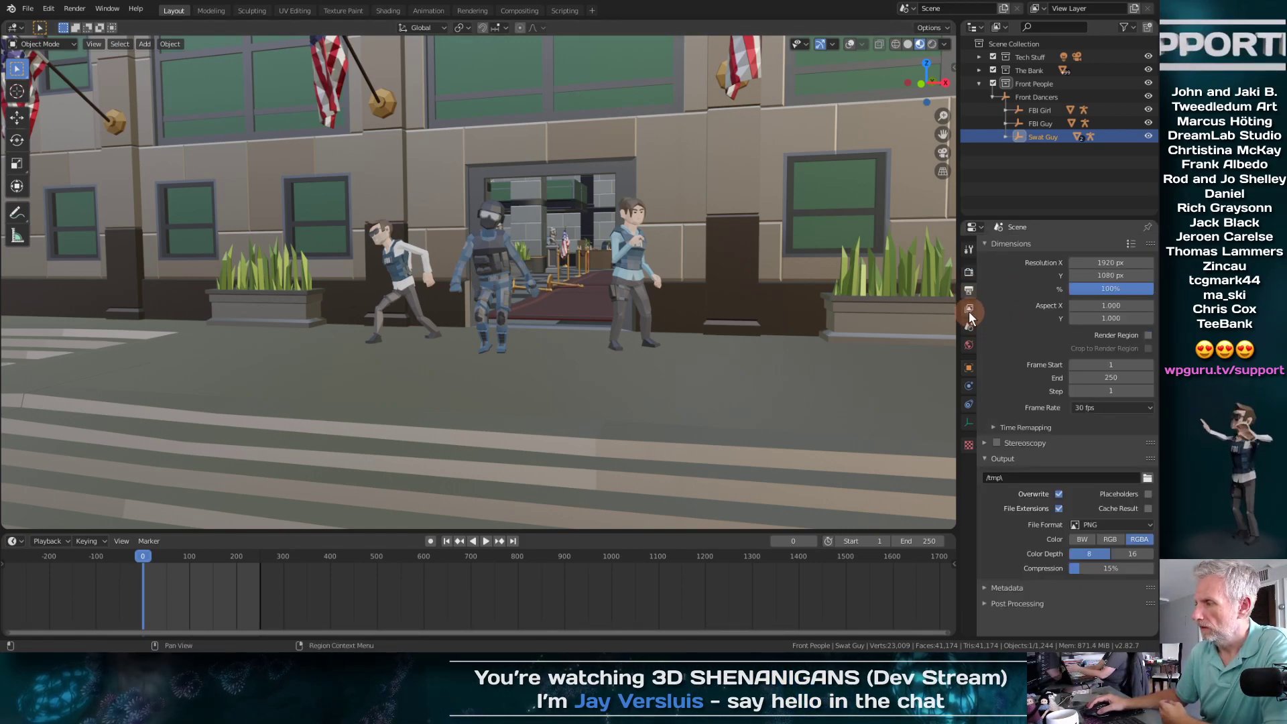
left_click(1124, 407)
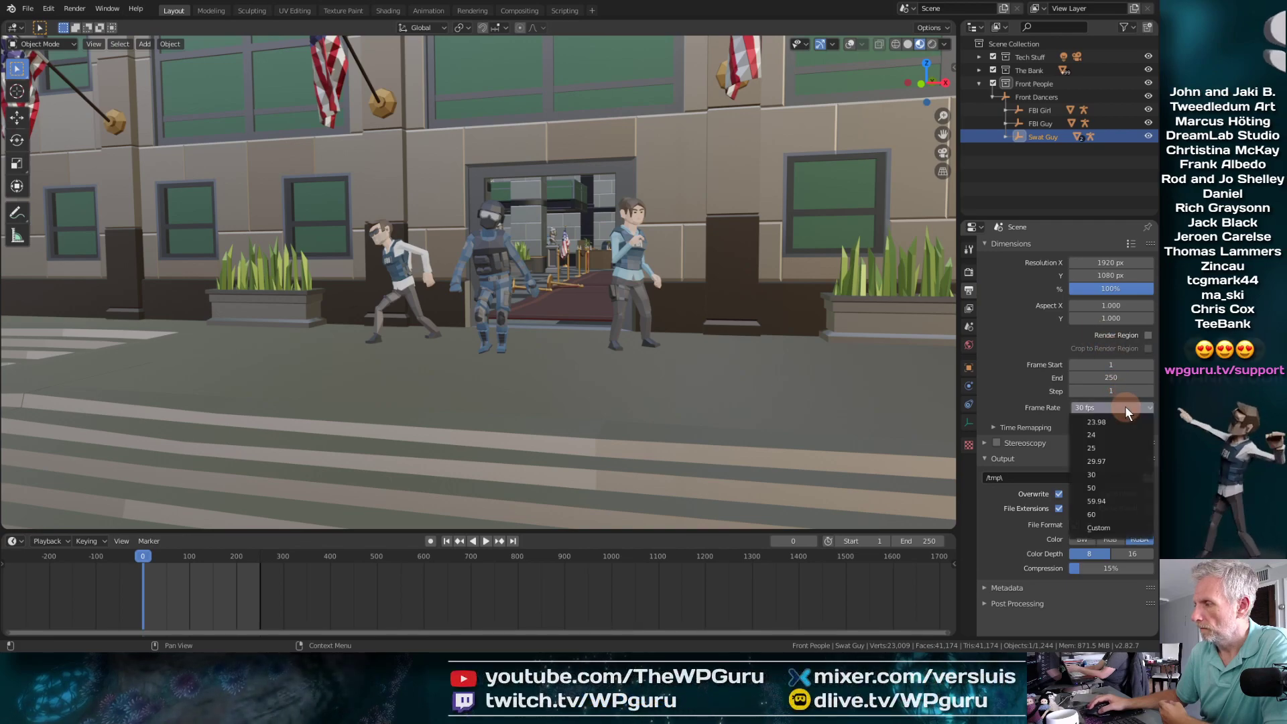
left_click(1113, 514)
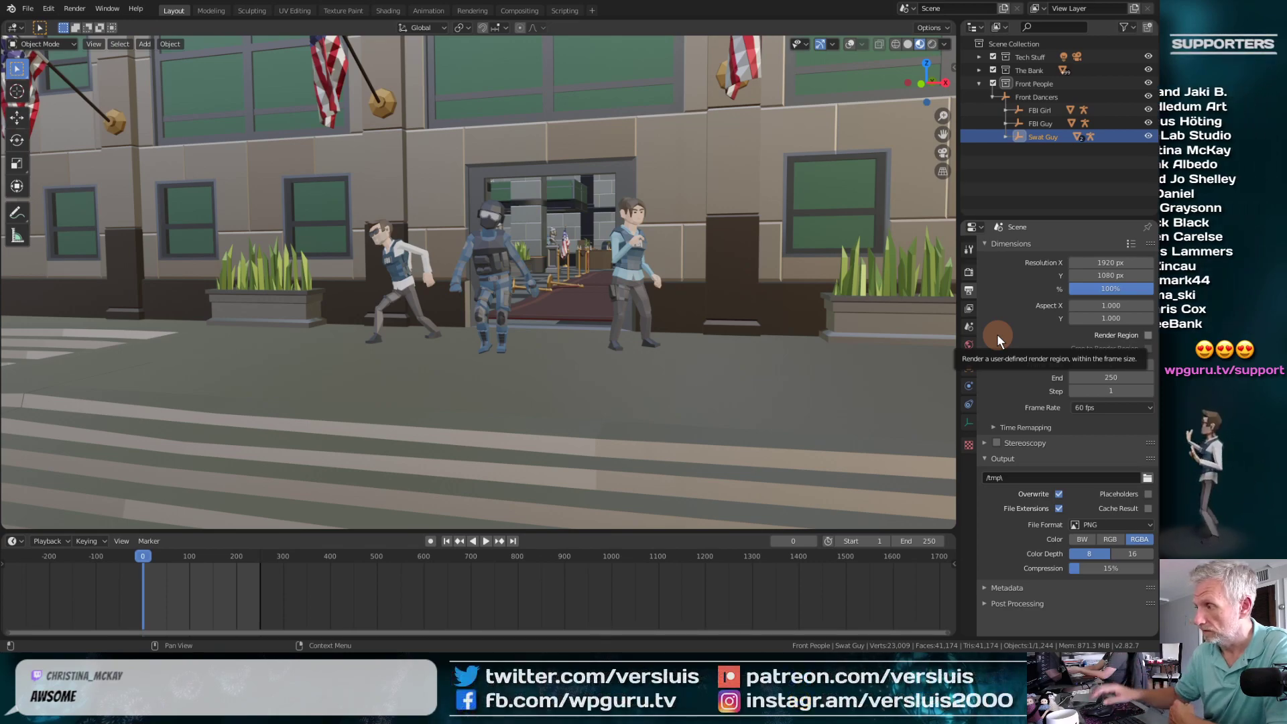
Step: Set the render's horizontal resolution to 5400 px
left_click(1109, 306)
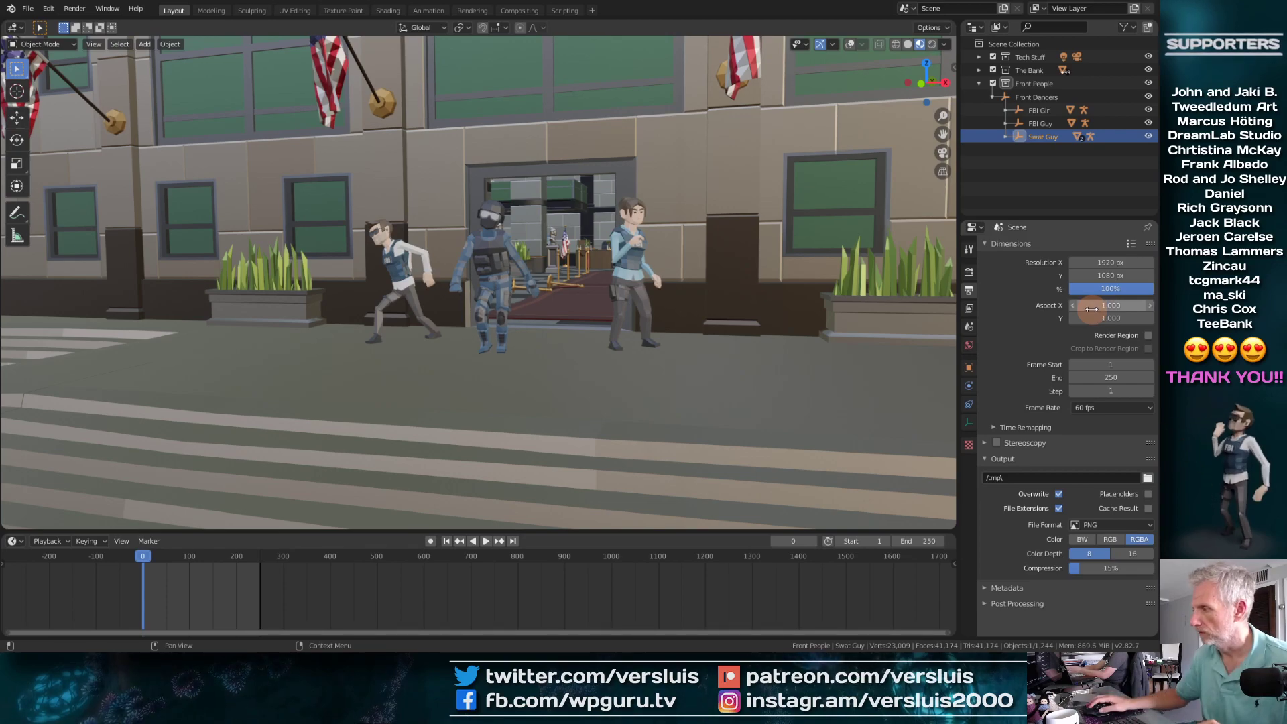
left_click(1111, 262)
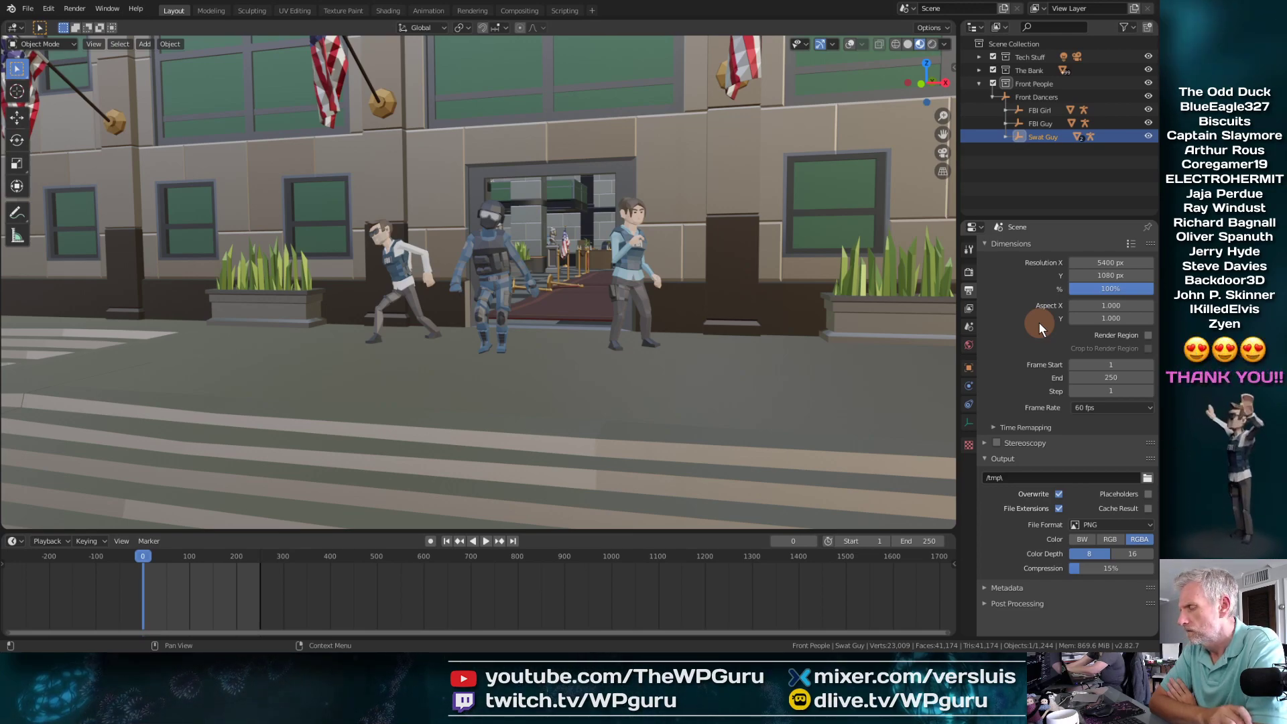
Step: Set the scene's end frame to 5400 and fit the whole frame range in the timeline
left_click(906, 541)
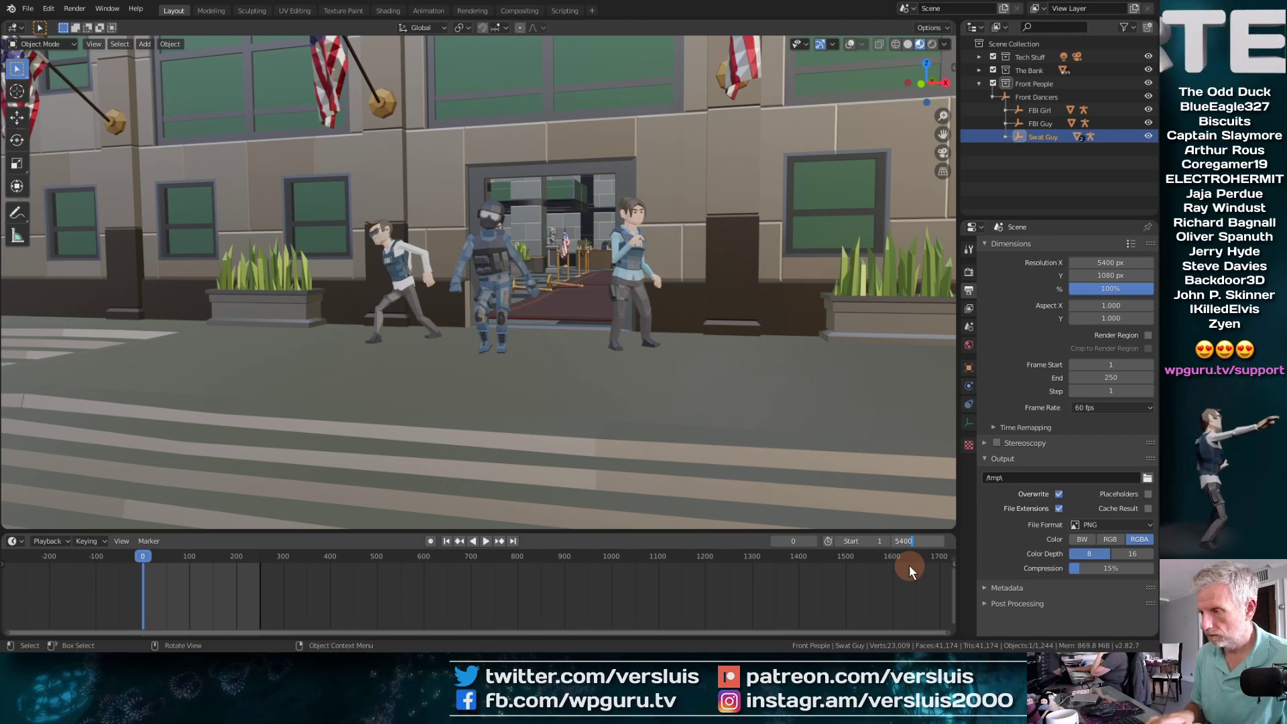
type("5400")
key("Return")
scroll(559, 614, "down", 3)
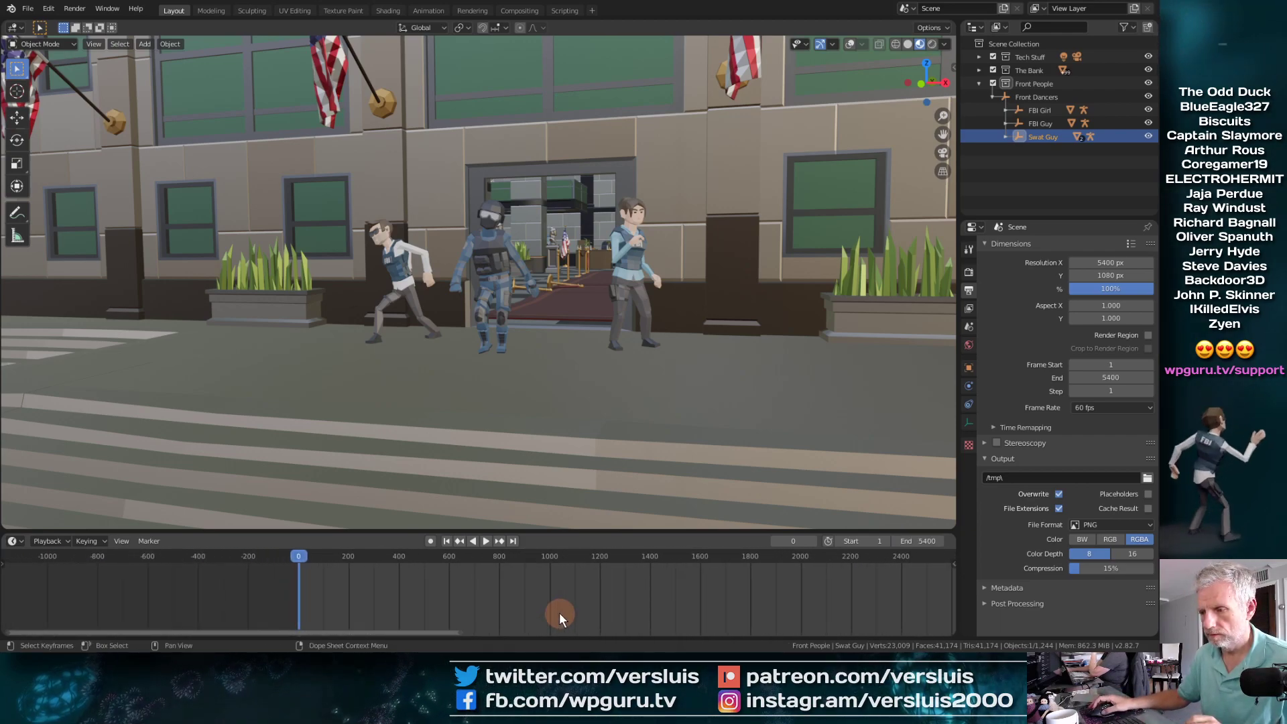
scroll(559, 612, "down", 5)
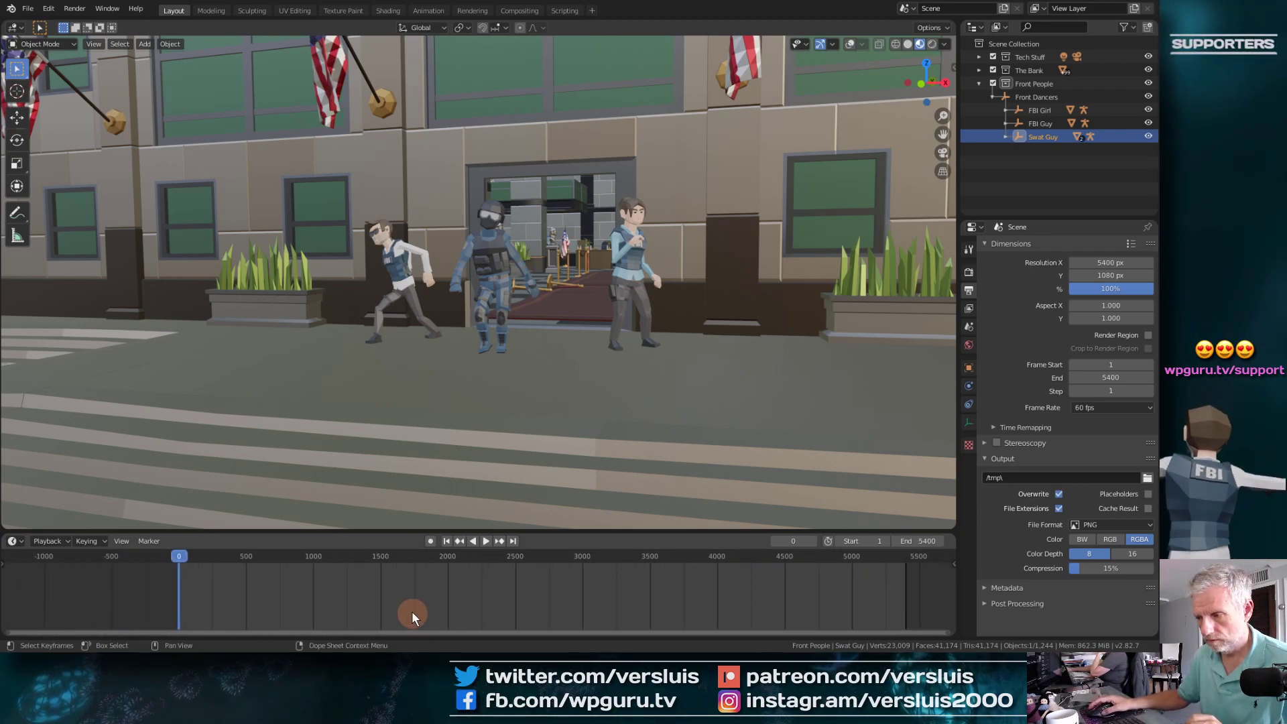
scroll(411, 611, "down", 1)
scroll(385, 615, "down", 1)
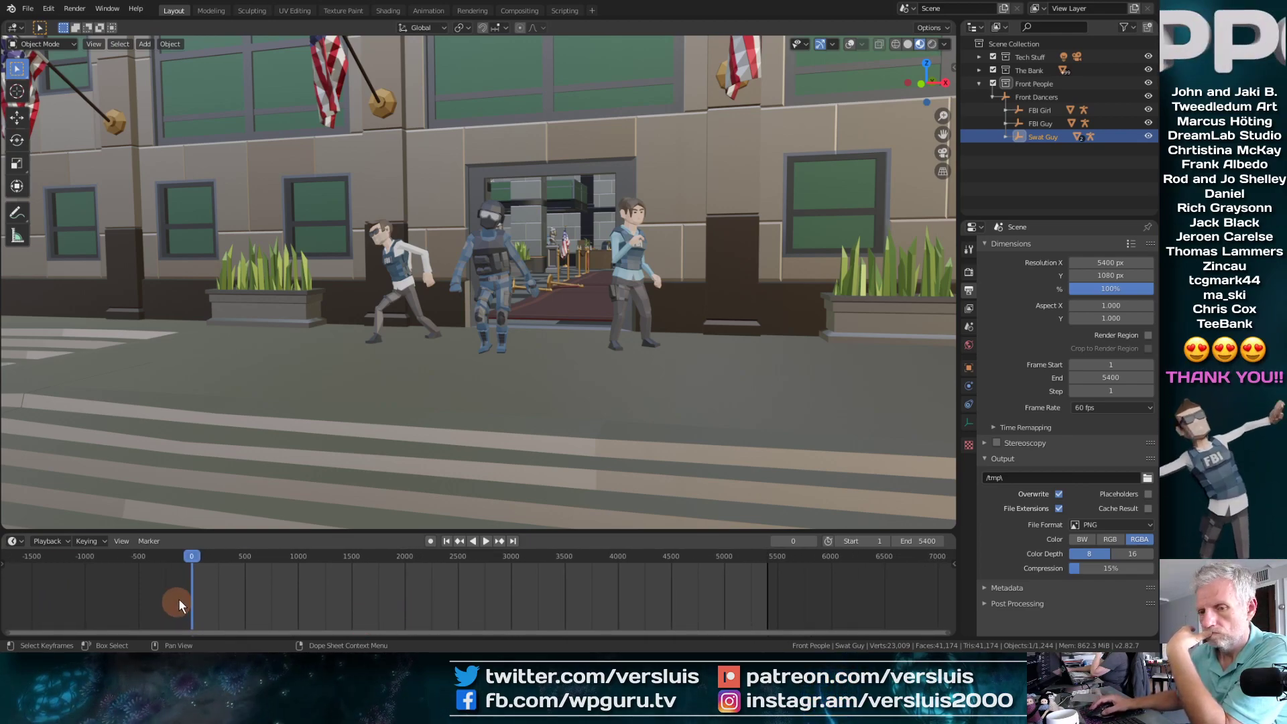
Step: Scrub through the extended timeline, stopping at frame 2020, to examine how long each dancer keeps moving
left_click_drag(196, 556, 344, 560)
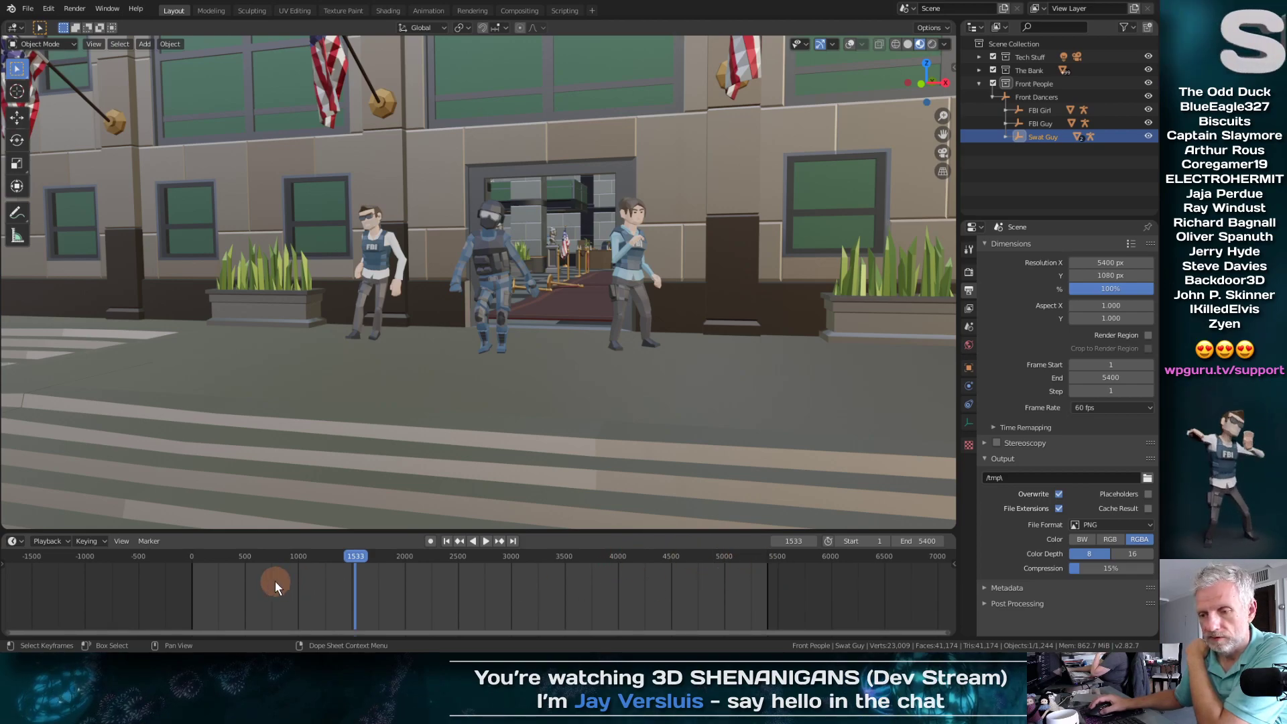
left_click_drag(357, 557, 184, 571)
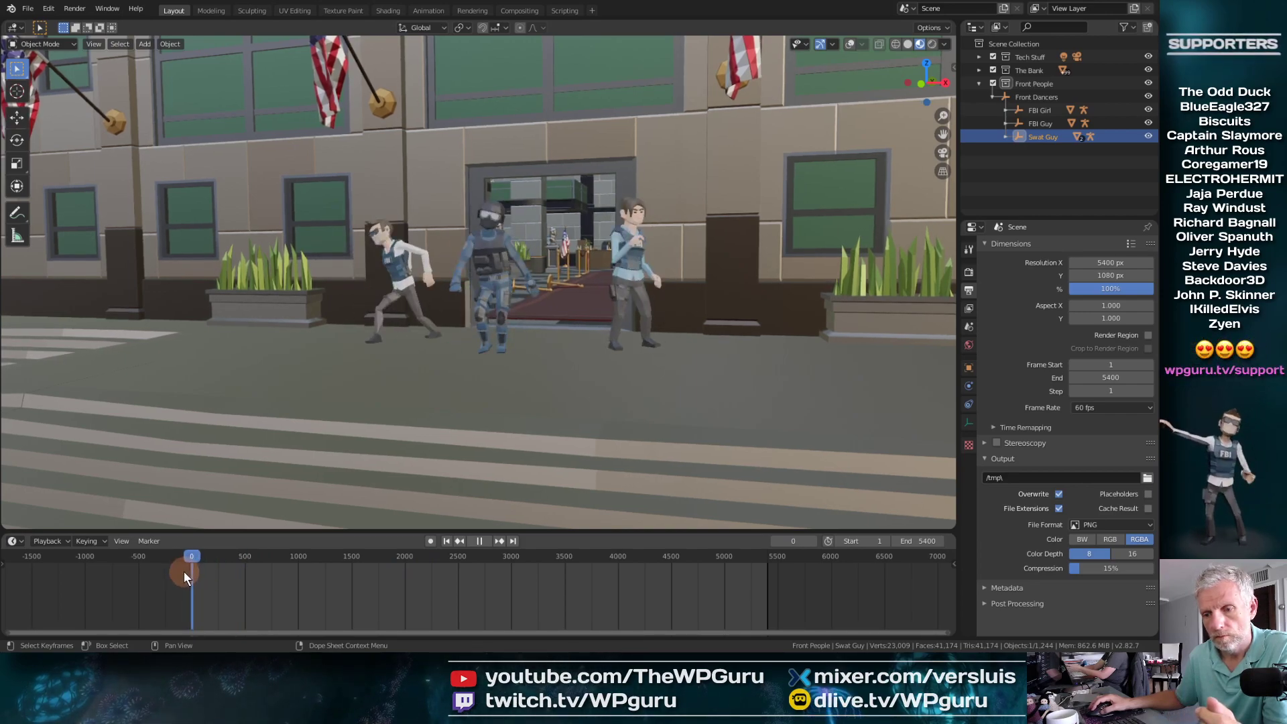
left_click_drag(311, 571, 406, 565)
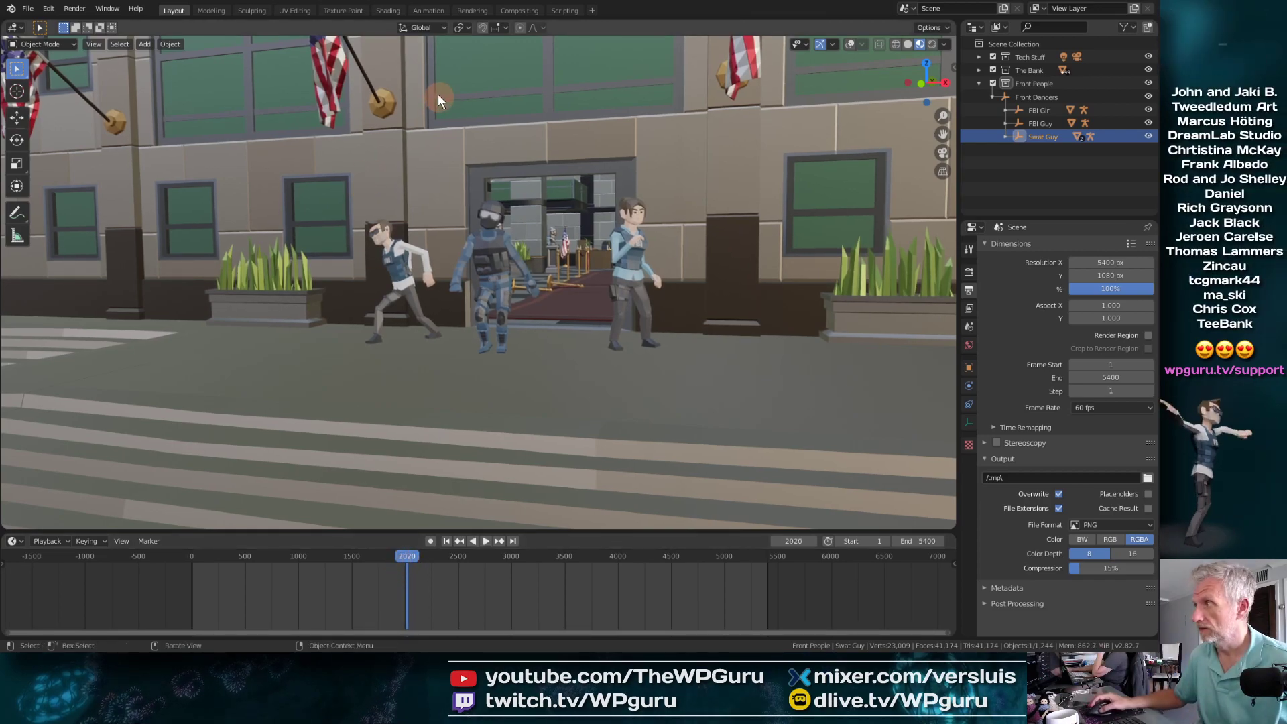
Step: Switch to the Animation workspace, enlarge its main 3D view, and set the FBI female's Twerk strip to repeat 3 times
left_click(429, 11)
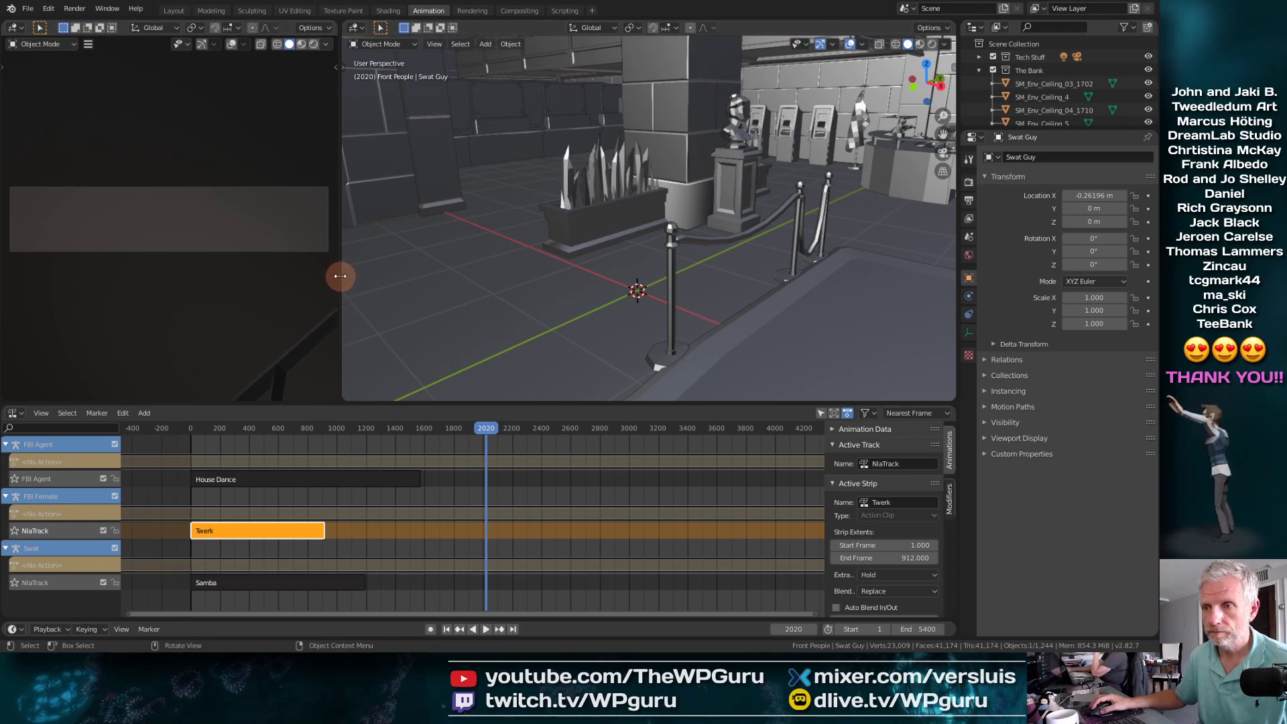
left_click_drag(340, 275, 234, 279)
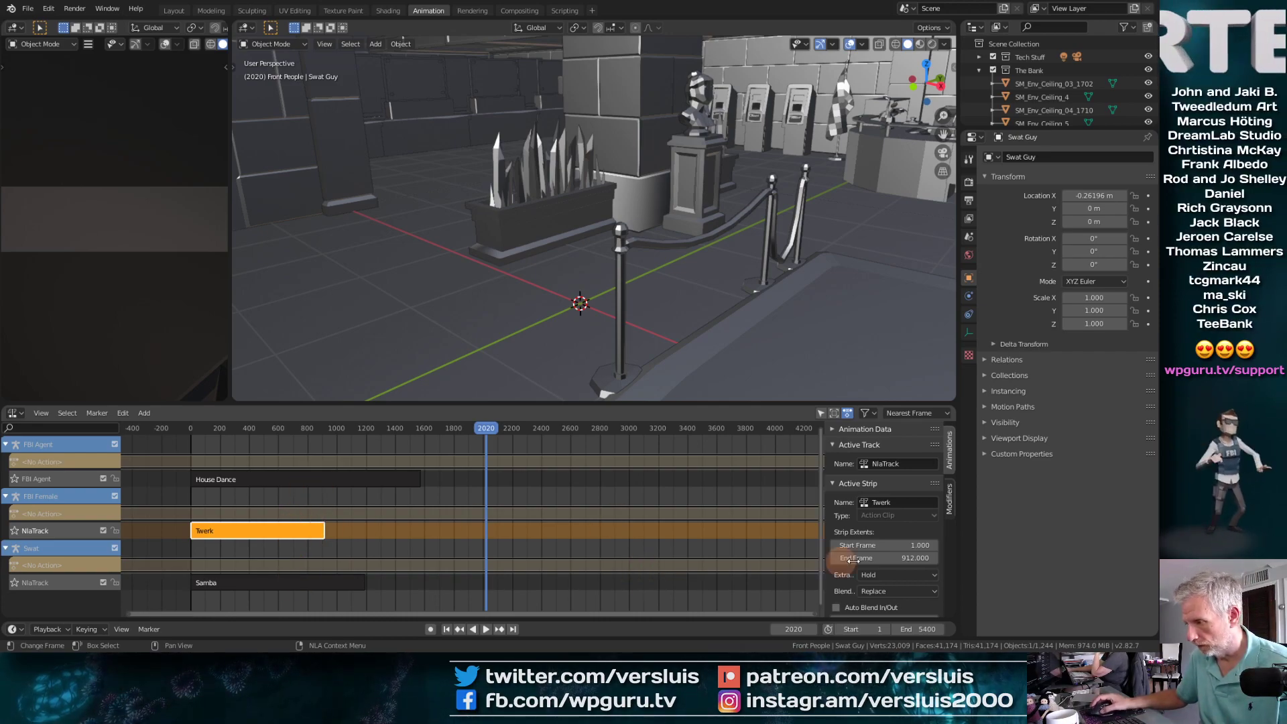
left_click(899, 523)
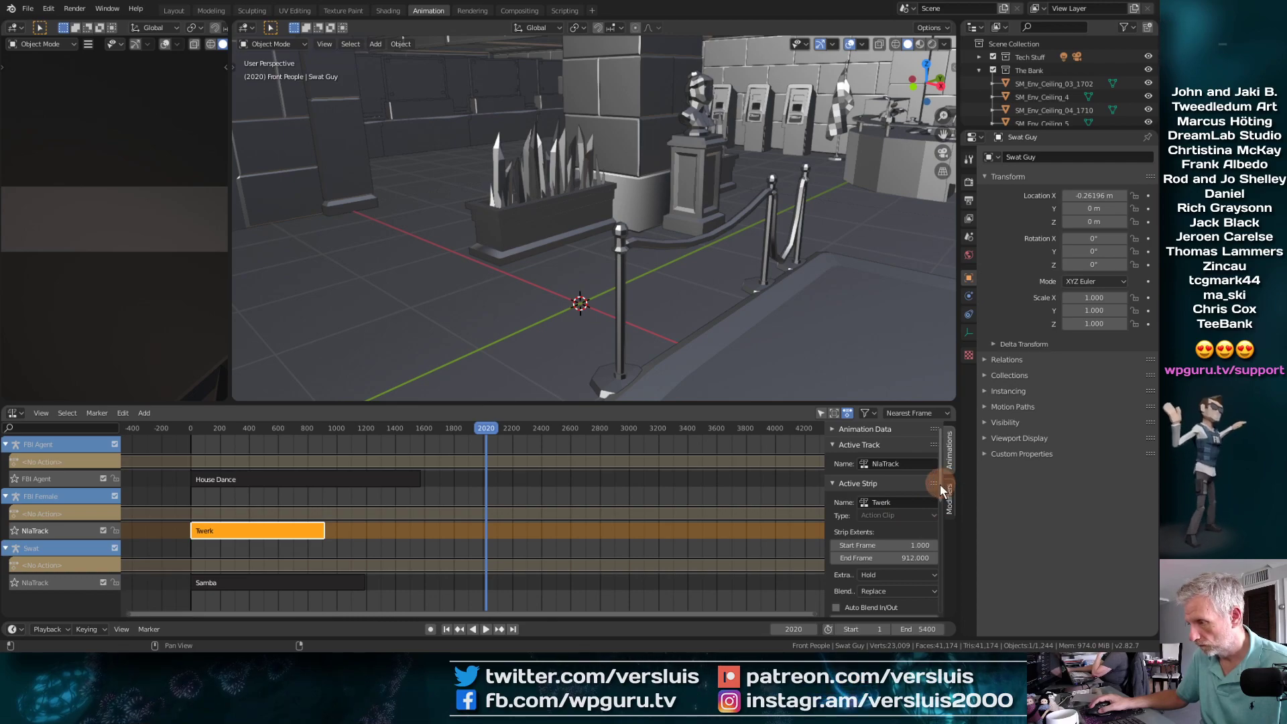
left_click_drag(940, 484, 949, 529)
left_click(842, 485)
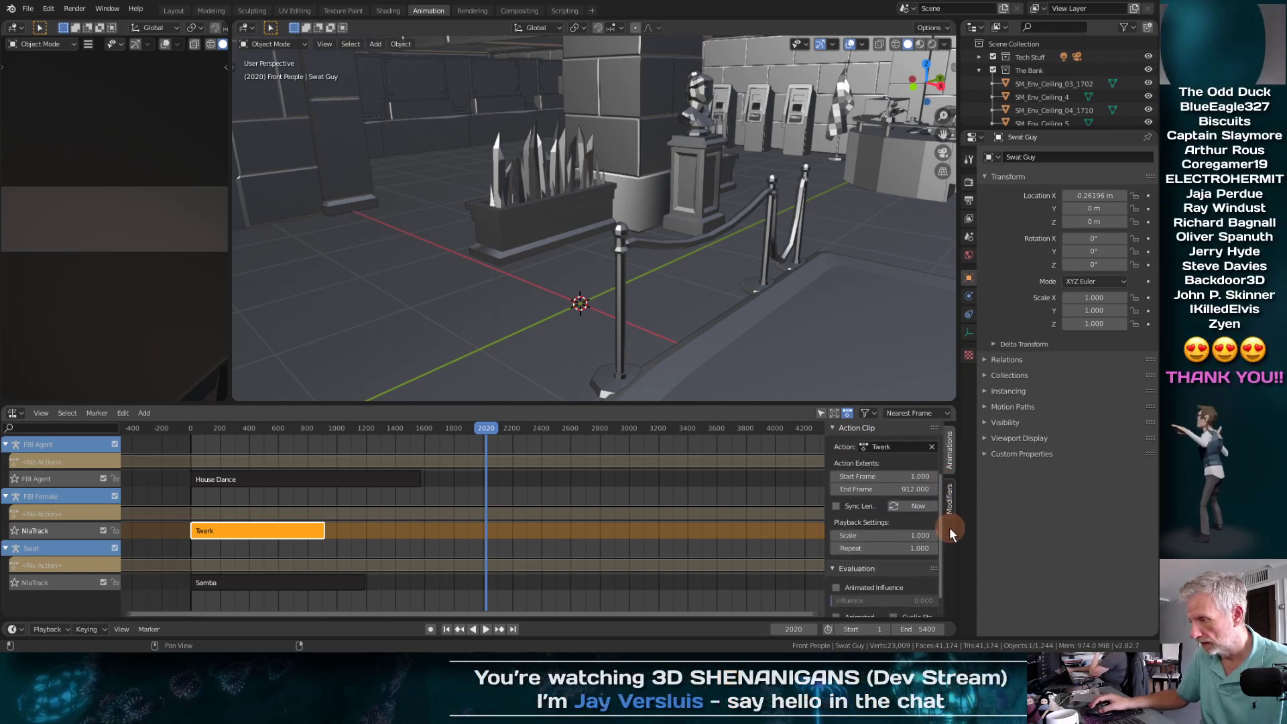
scroll(931, 559, "down", 2)
left_click(858, 601)
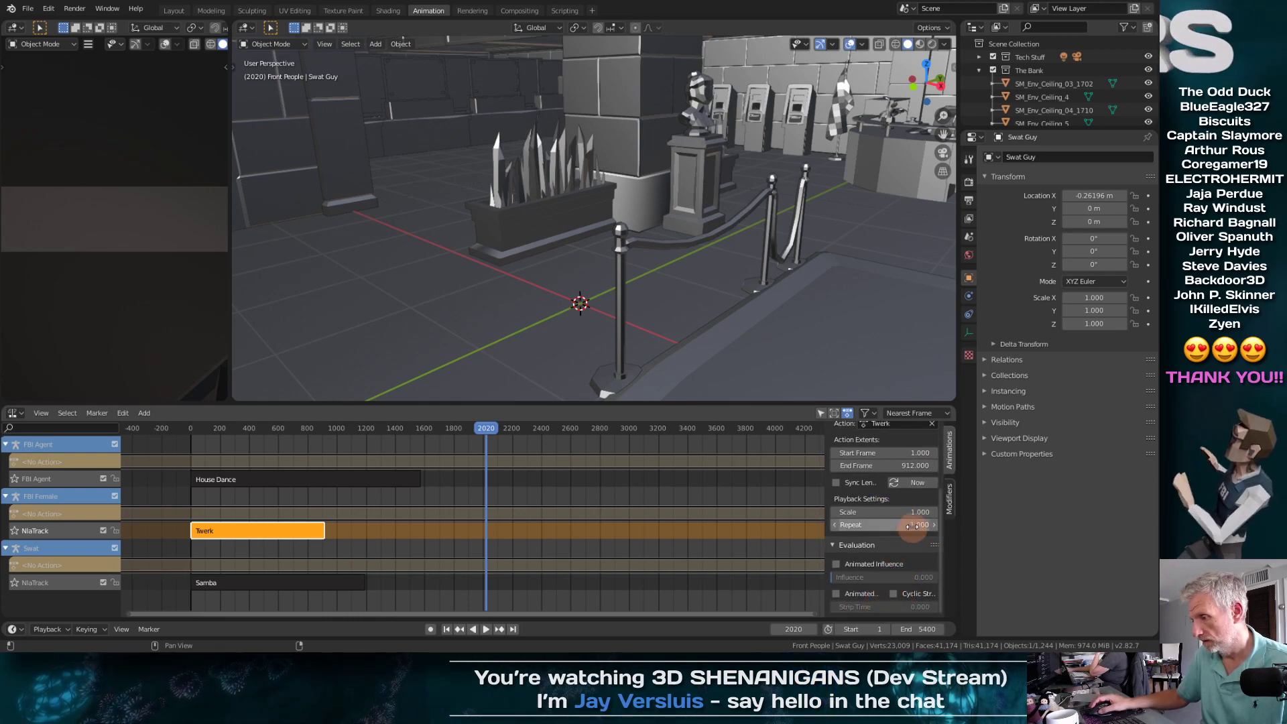
type("3")
key("Return")
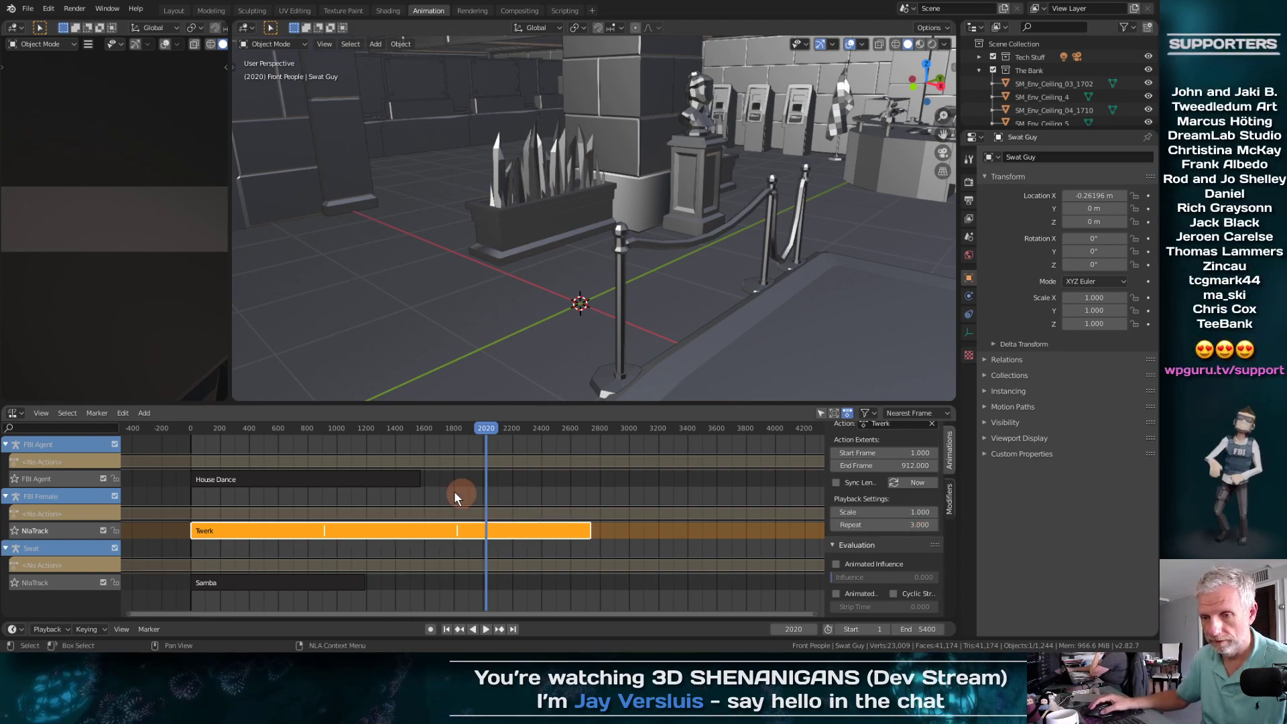
Step: Set the FBI agent's House Dance strip to repeat 2 times
left_click(383, 477)
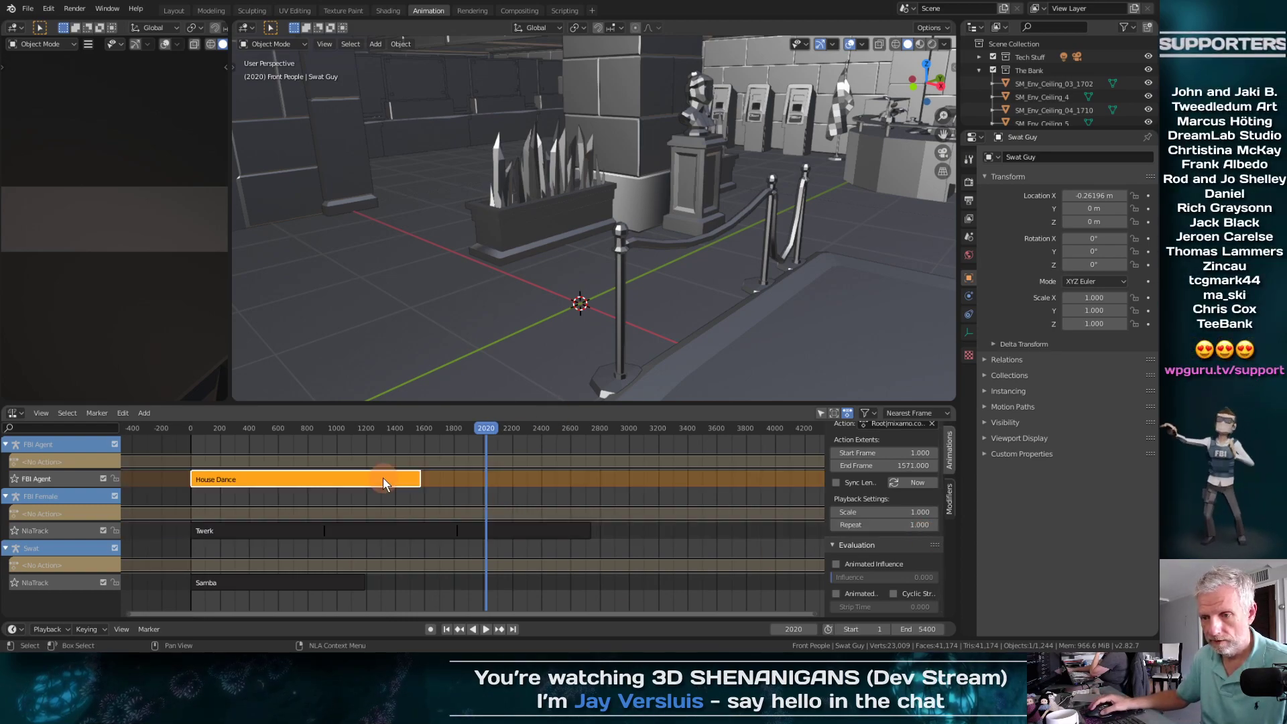
left_click(908, 524)
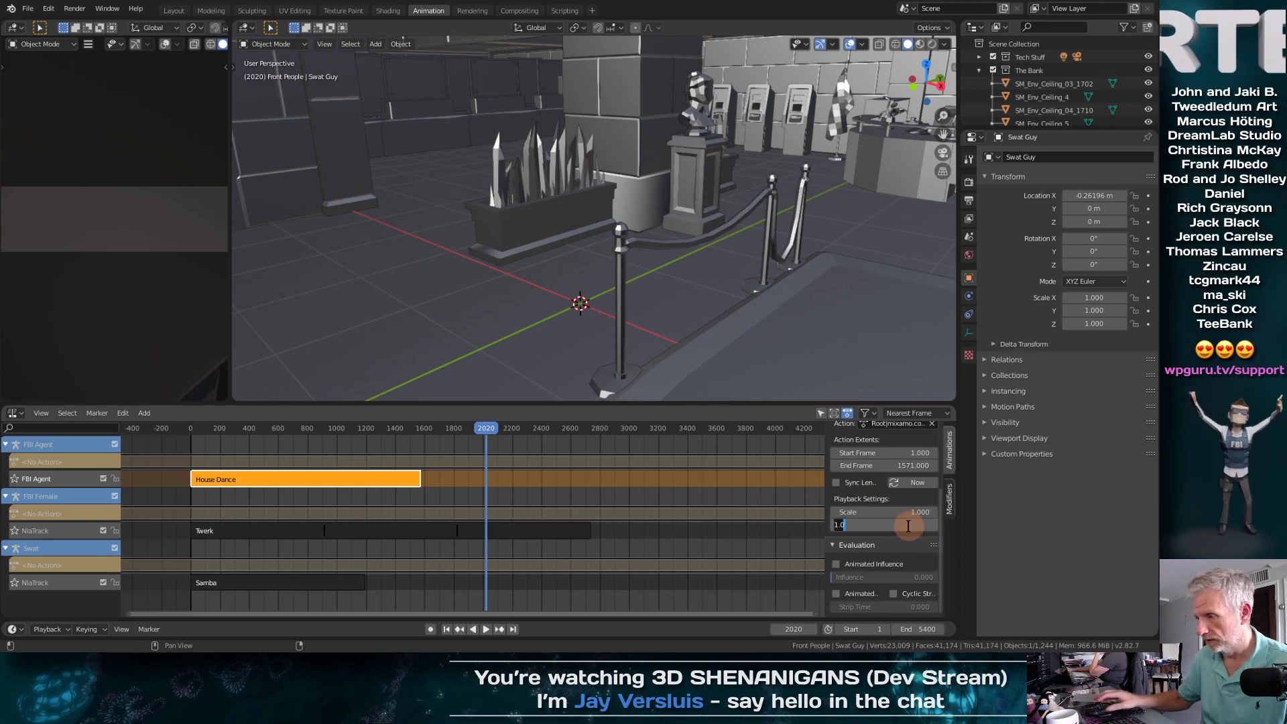
type("2")
key("Return")
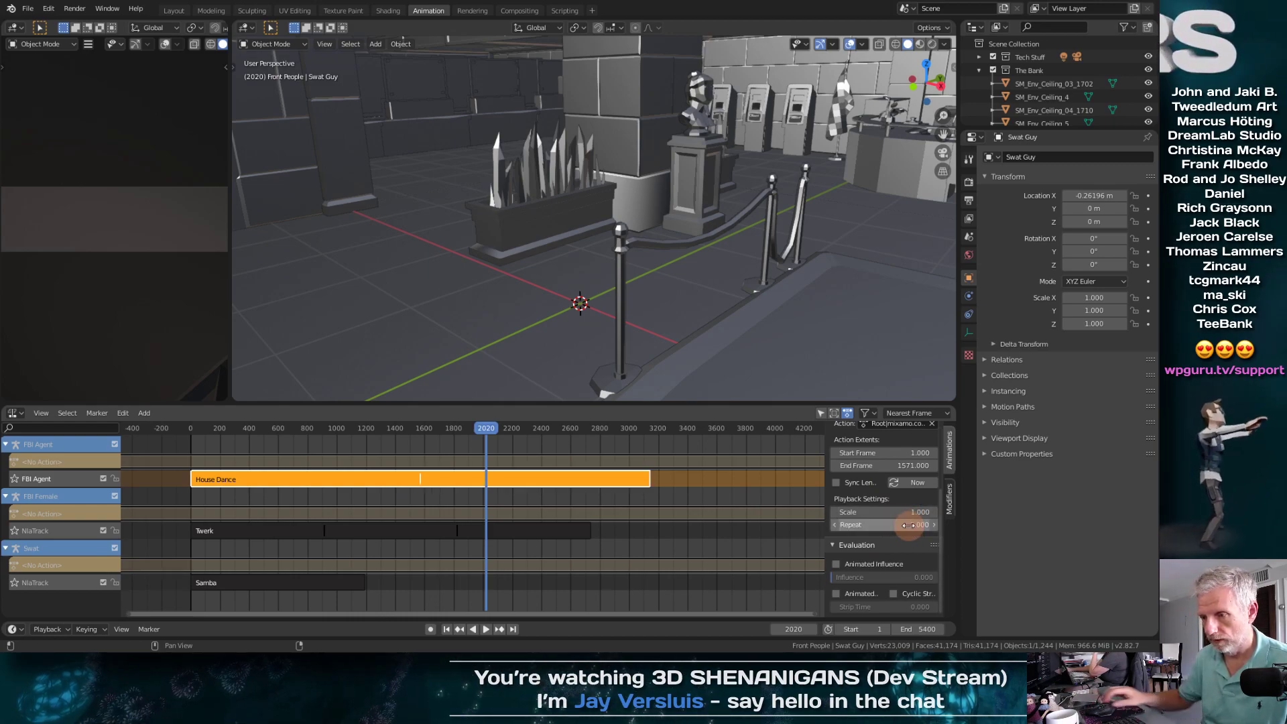
Step: Set the Swat character's Samba strip to repeat 2 times
left_click(303, 581)
left_click(904, 525)
type("2")
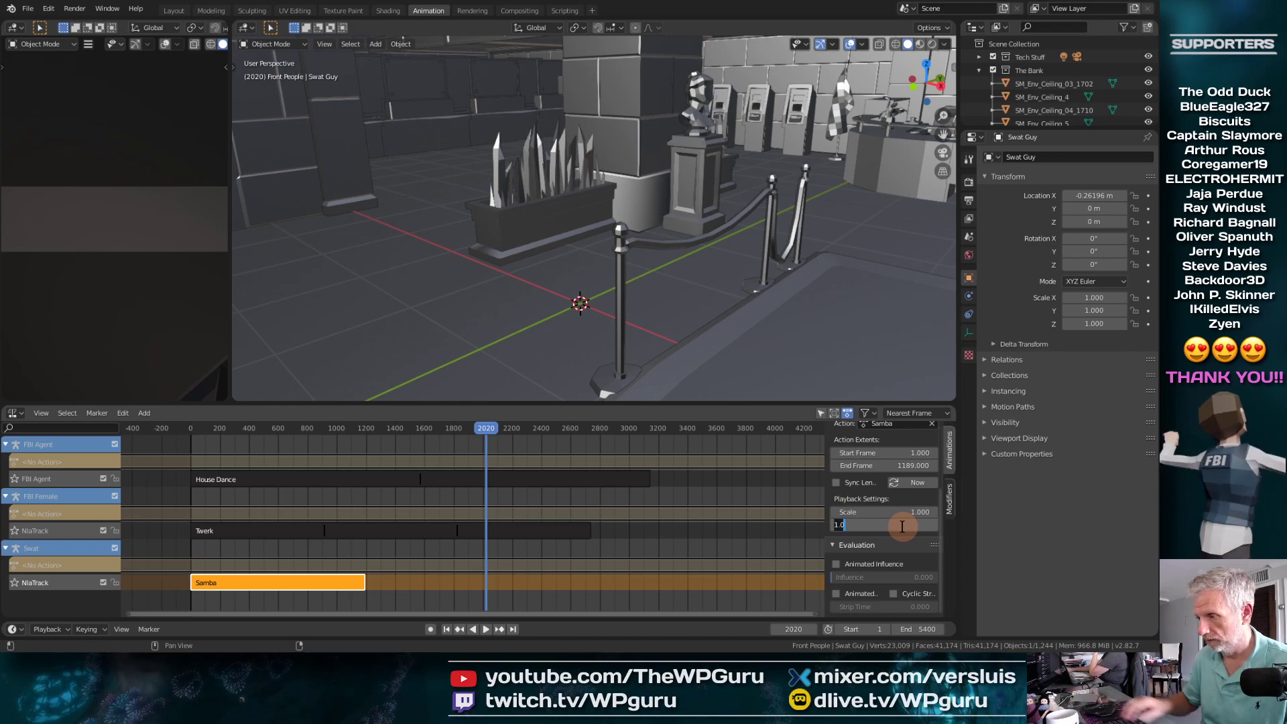
key("Return")
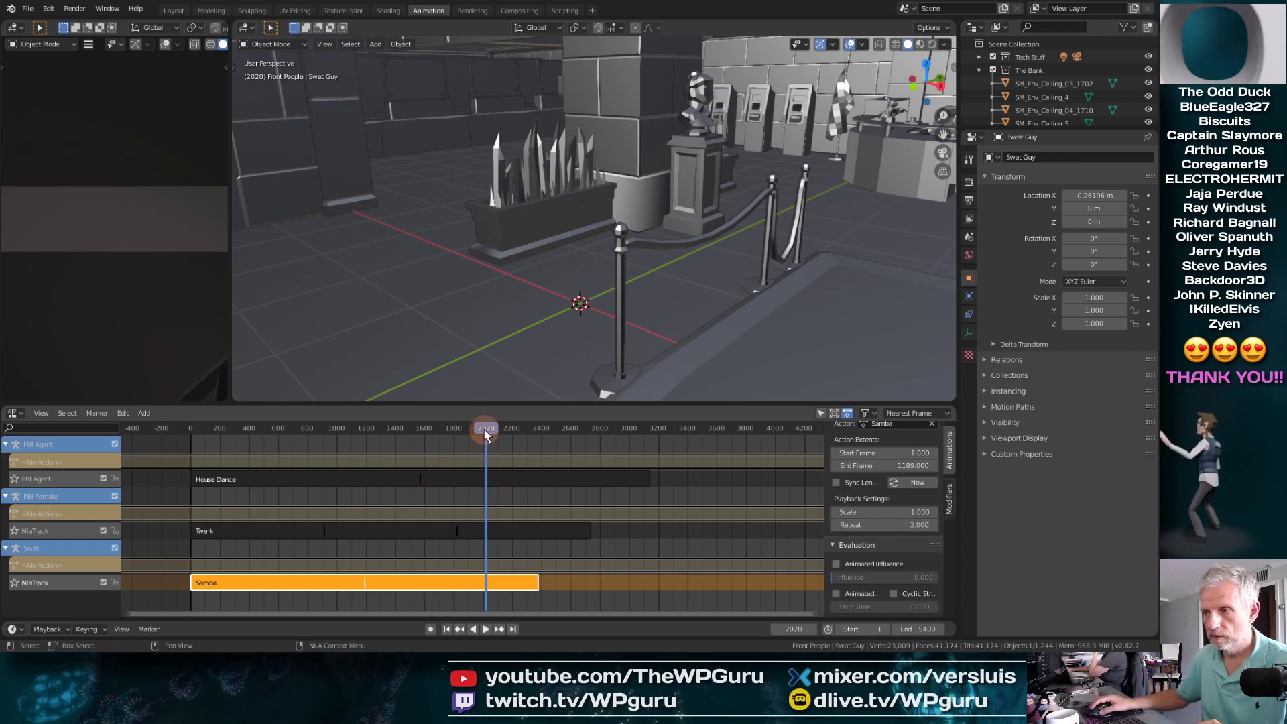
Step: Return to the Layout workspace and scrub and play through the repeated dances to examine them, ending at frame 0
mouse_move(484, 427)
left_mouse_down()
mouse_move(389, 437)
mouse_move(392, 448)
mouse_move(480, 437)
left_mouse_up()
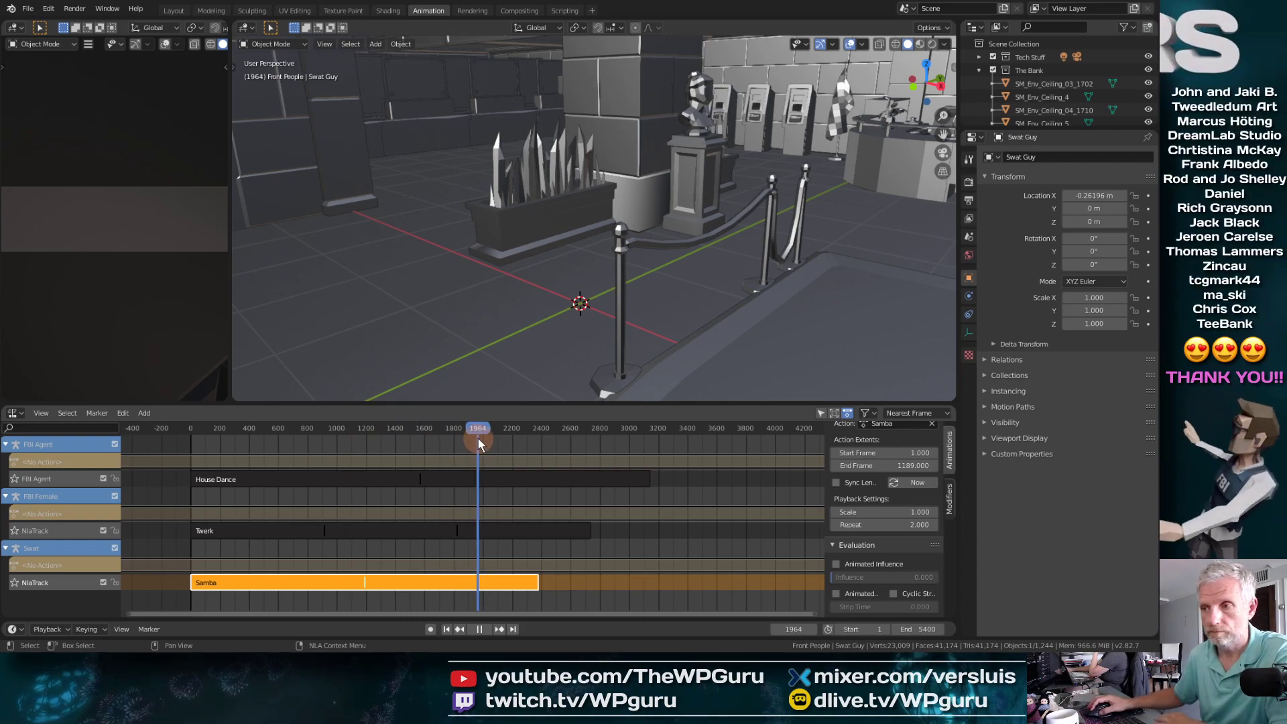
left_click(173, 11)
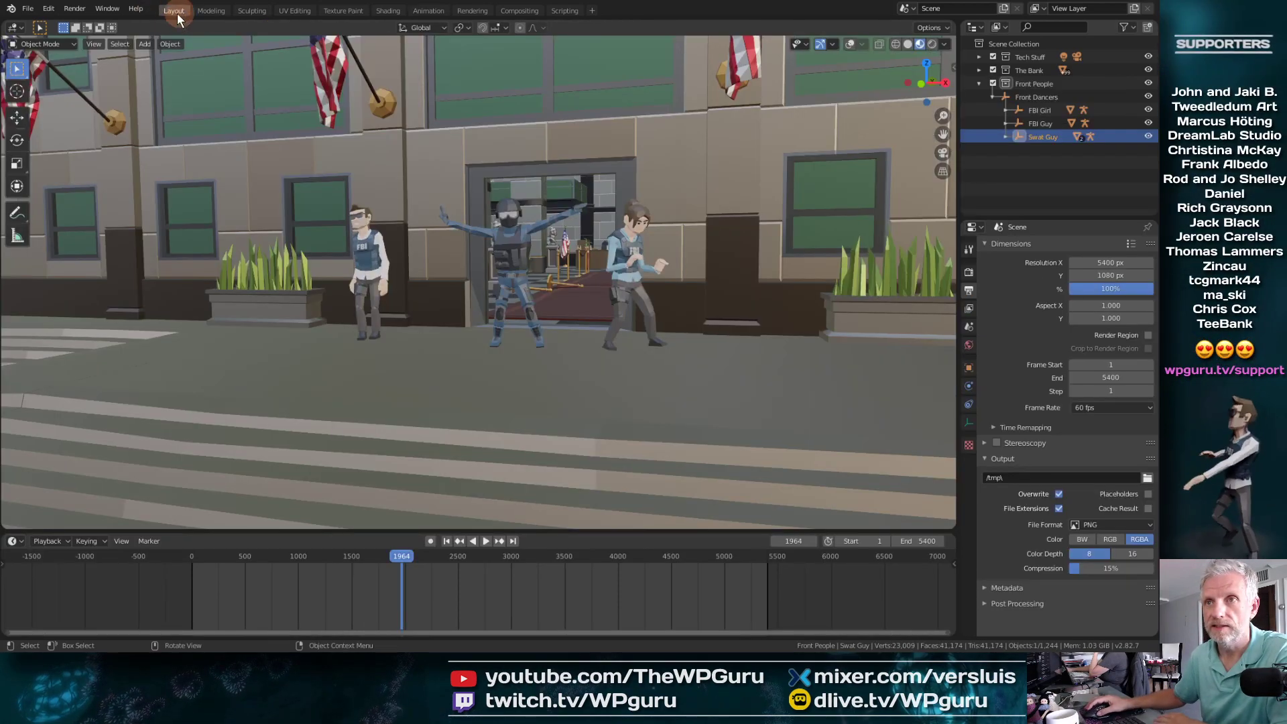
left_click_drag(400, 561, 325, 596)
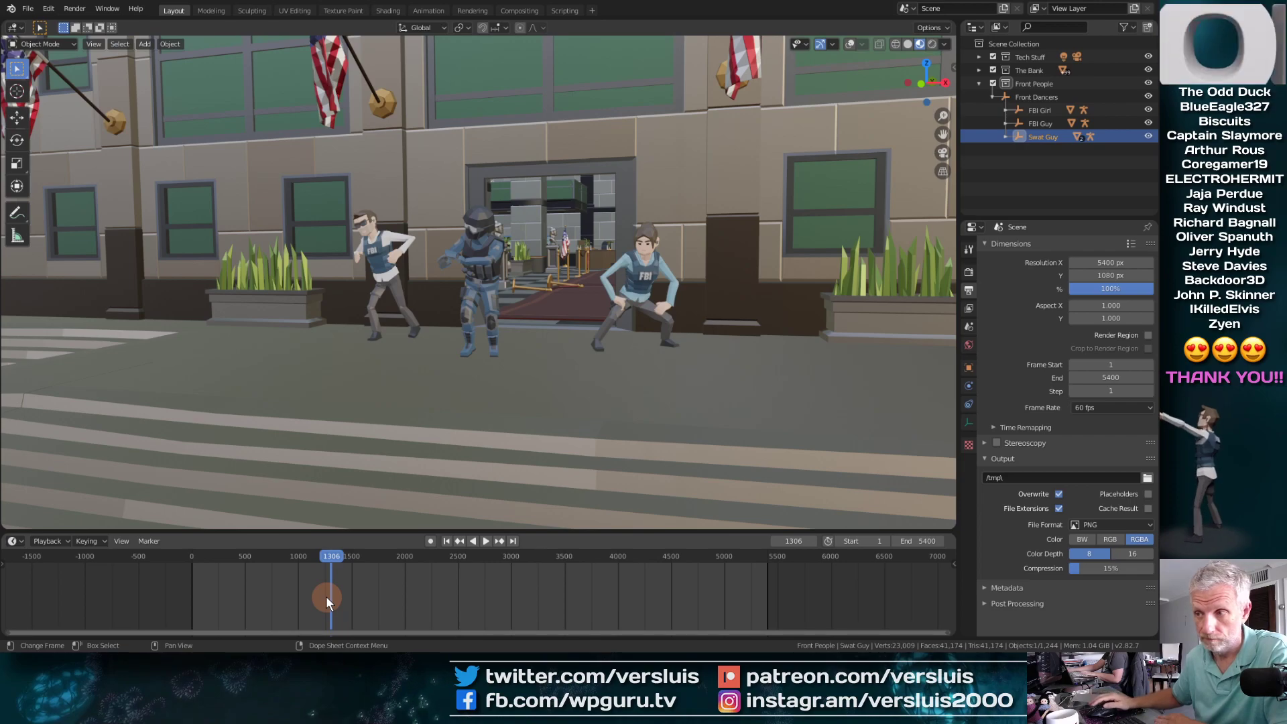
key("space")
left_click_drag(327, 554, 352, 580)
left_click_drag(269, 590, 186, 609)
key("space")
Step: Set the render's horizontal resolution to 1920 px and save the project file
left_click(1103, 262)
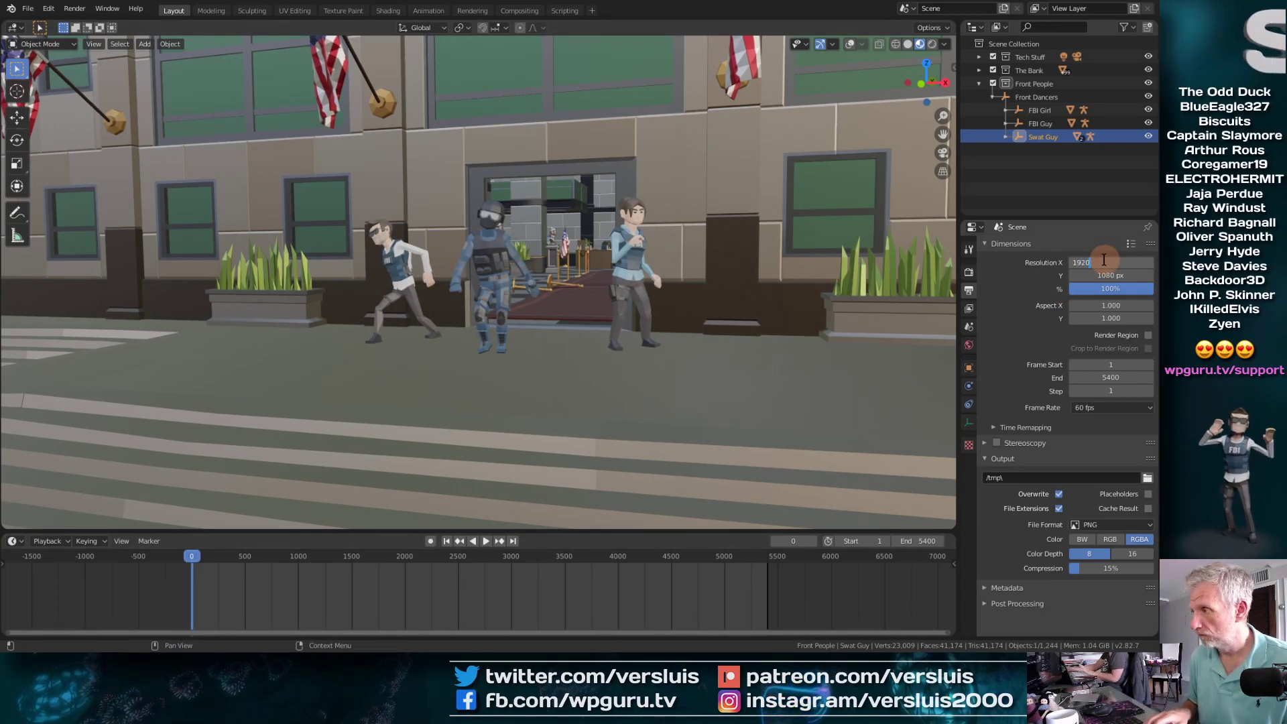
key("Return")
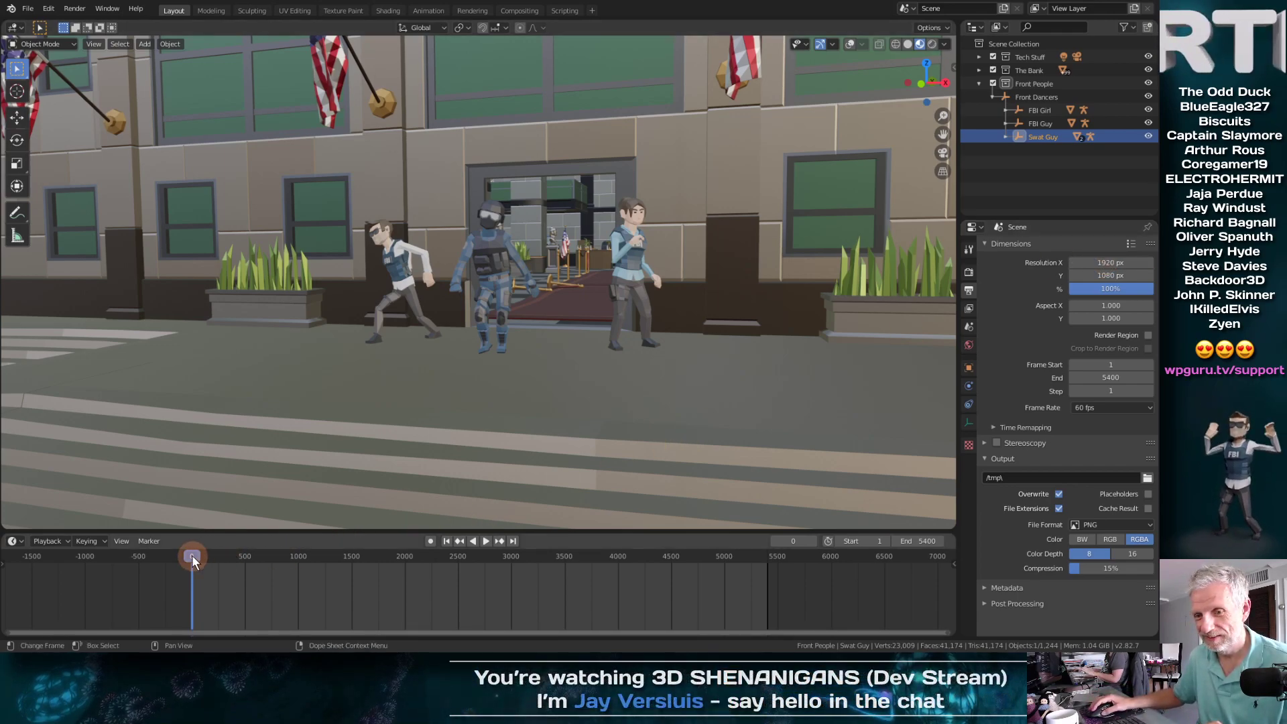
mouse_move(191, 555)
left_mouse_down()
mouse_move(257, 556)
mouse_move(192, 567)
left_mouse_up()
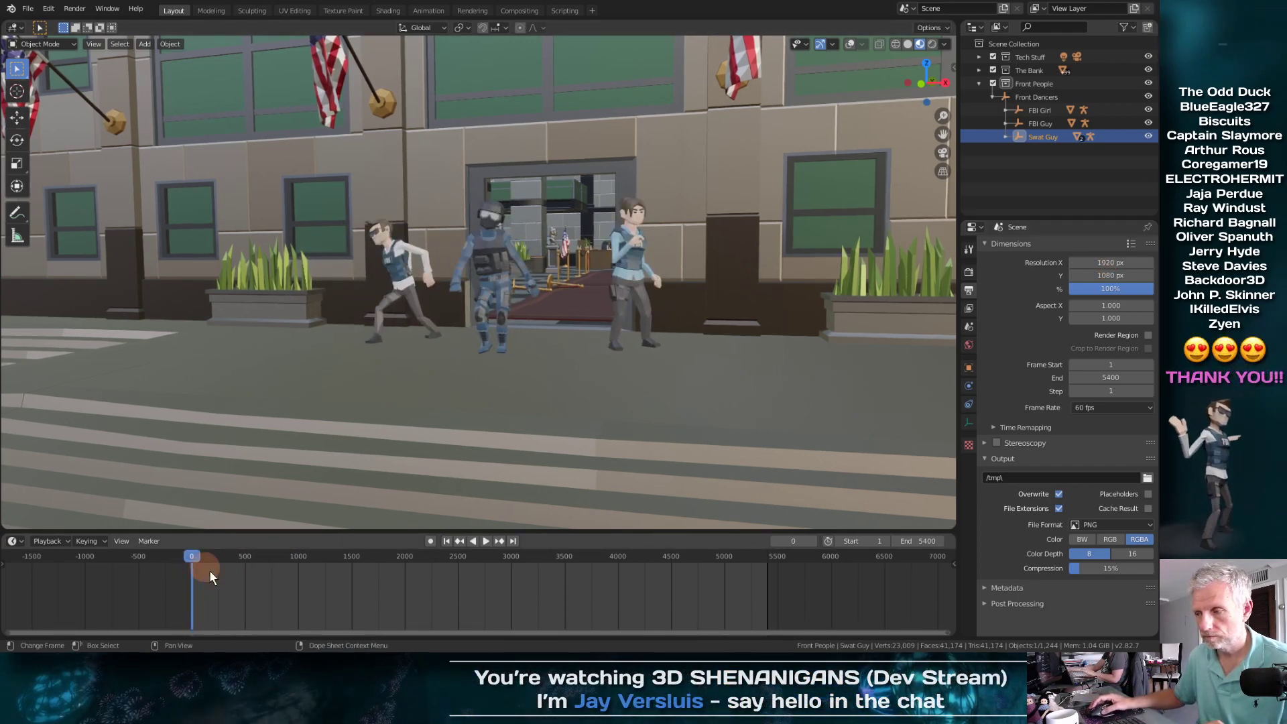
left_click(33, 11)
left_click(61, 94)
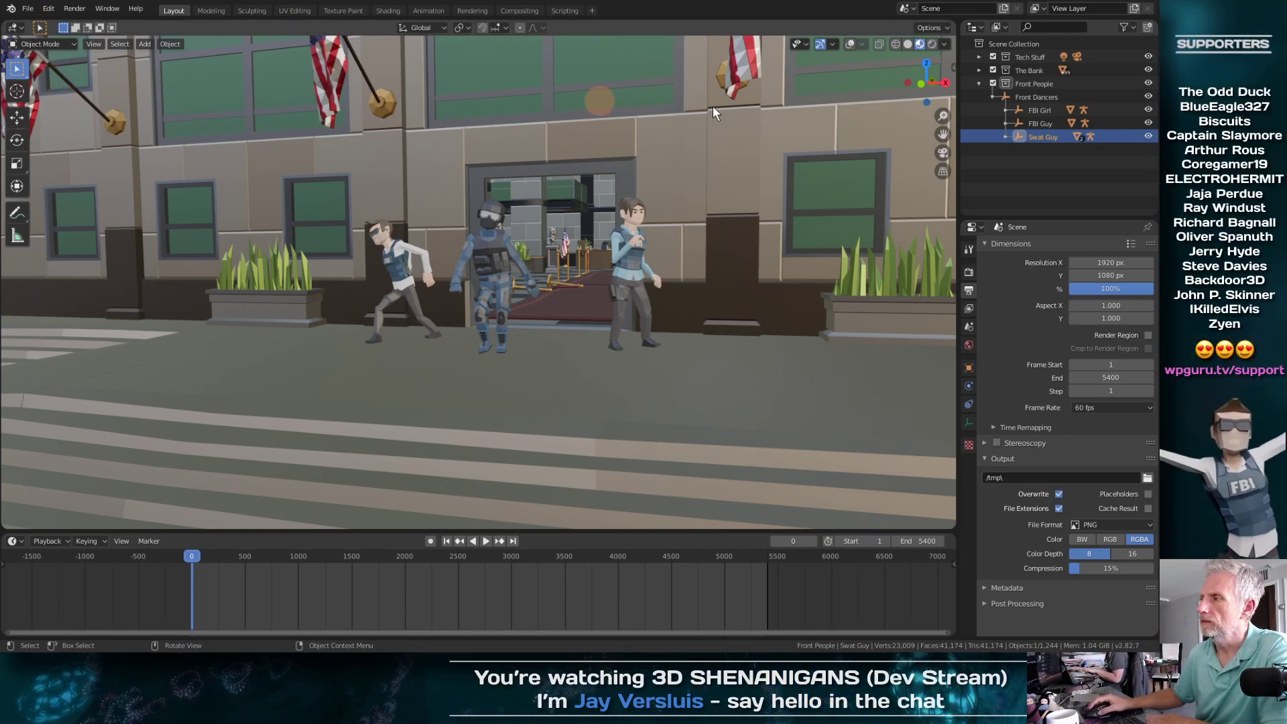
Step: Collapse the Front People collection and exclude it and The Bank from the view layer
left_click(979, 83)
left_click_drag(993, 84, 990, 67)
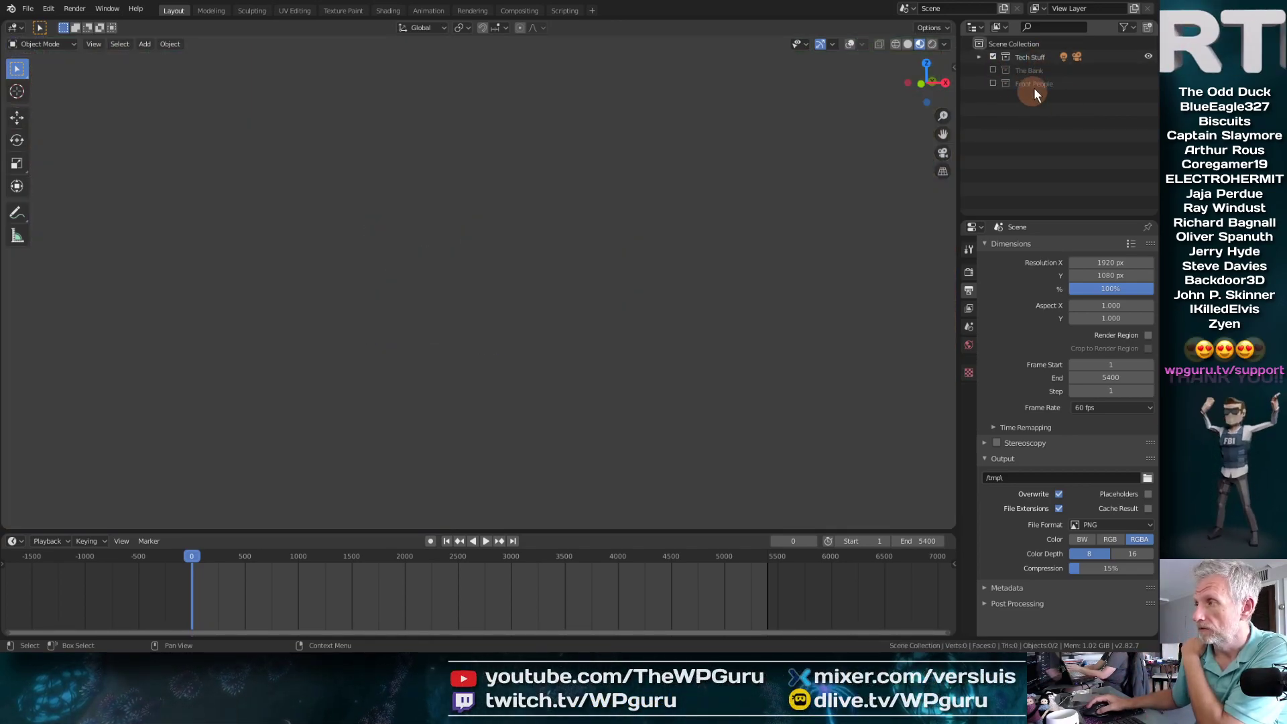
Step: Add a new collection inside Tech Stuff and another one directly under the Scene Collection
right_click(1027, 57)
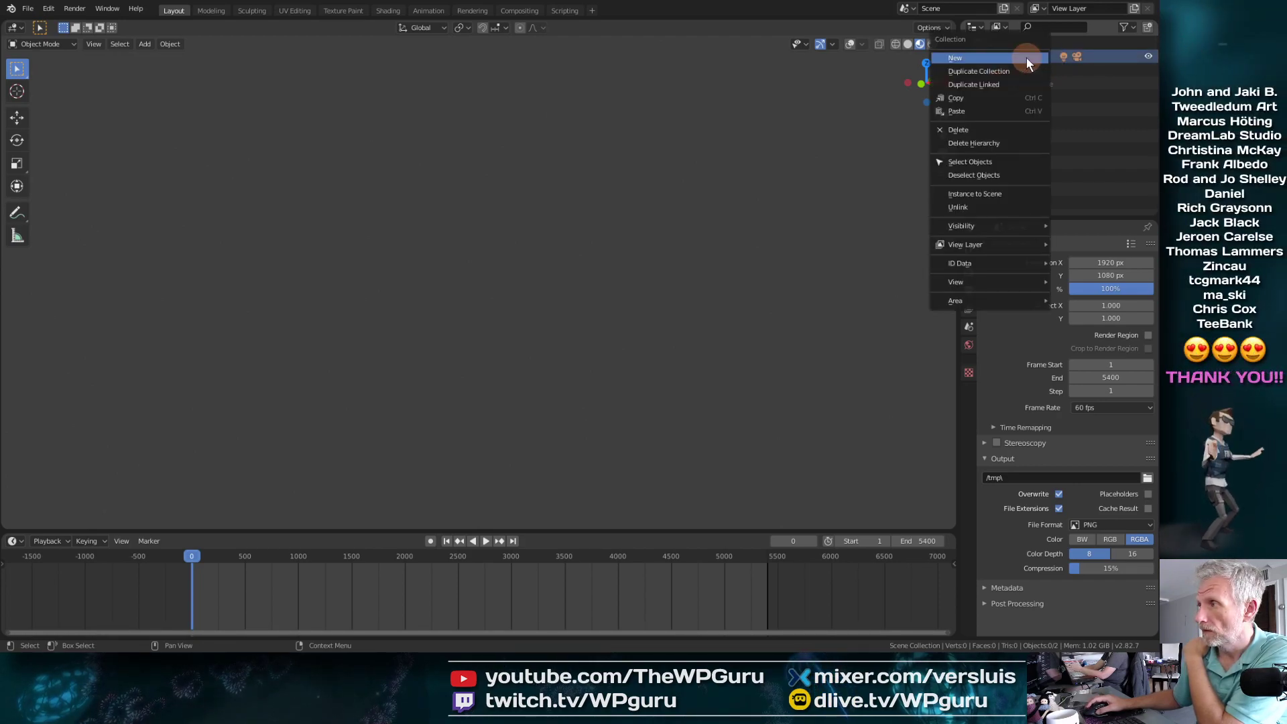
left_click(1032, 58)
right_click(1045, 96)
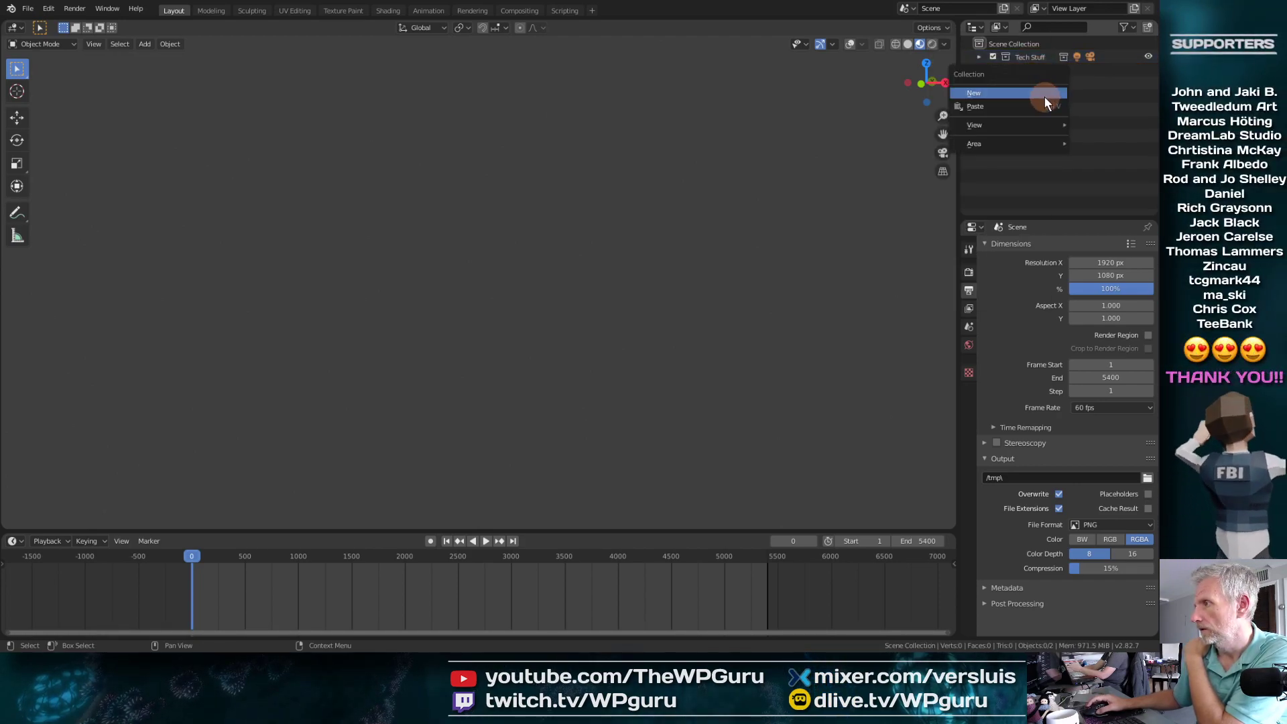
left_click(1045, 94)
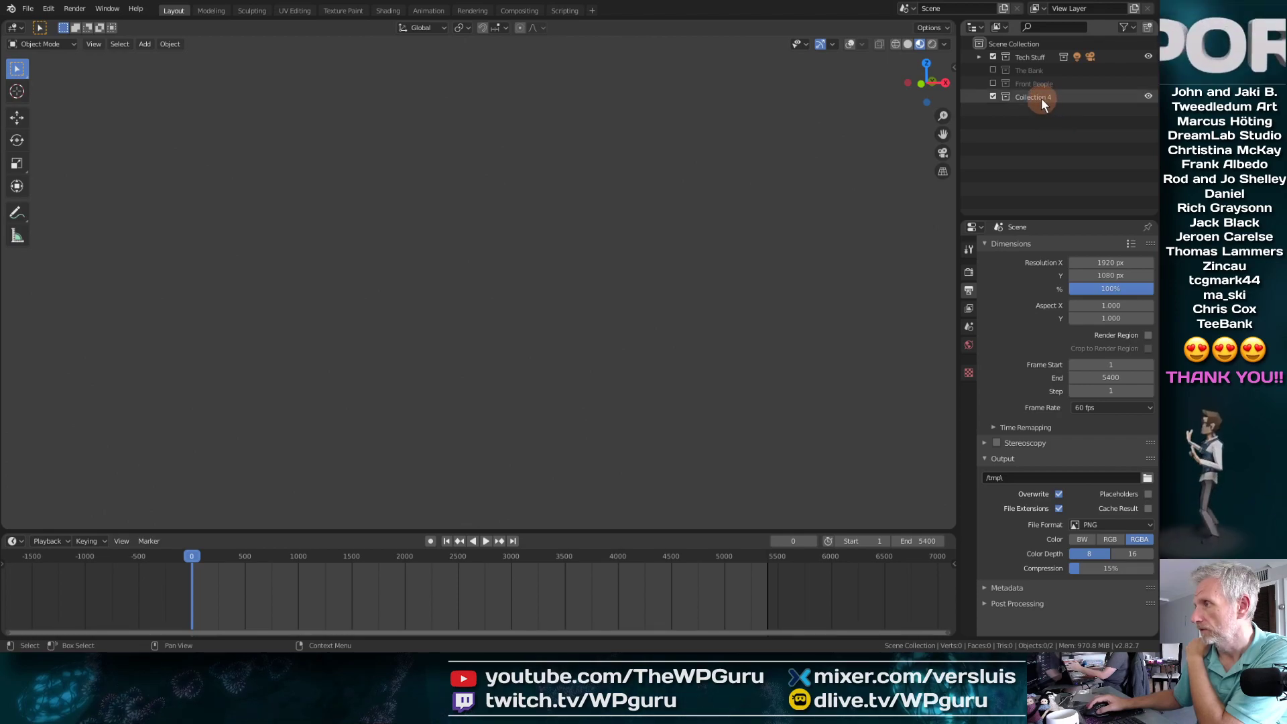
Step: Rename the new top-level Collection 4 as Bank People and enlarge the timeline area
double_click(1041, 98)
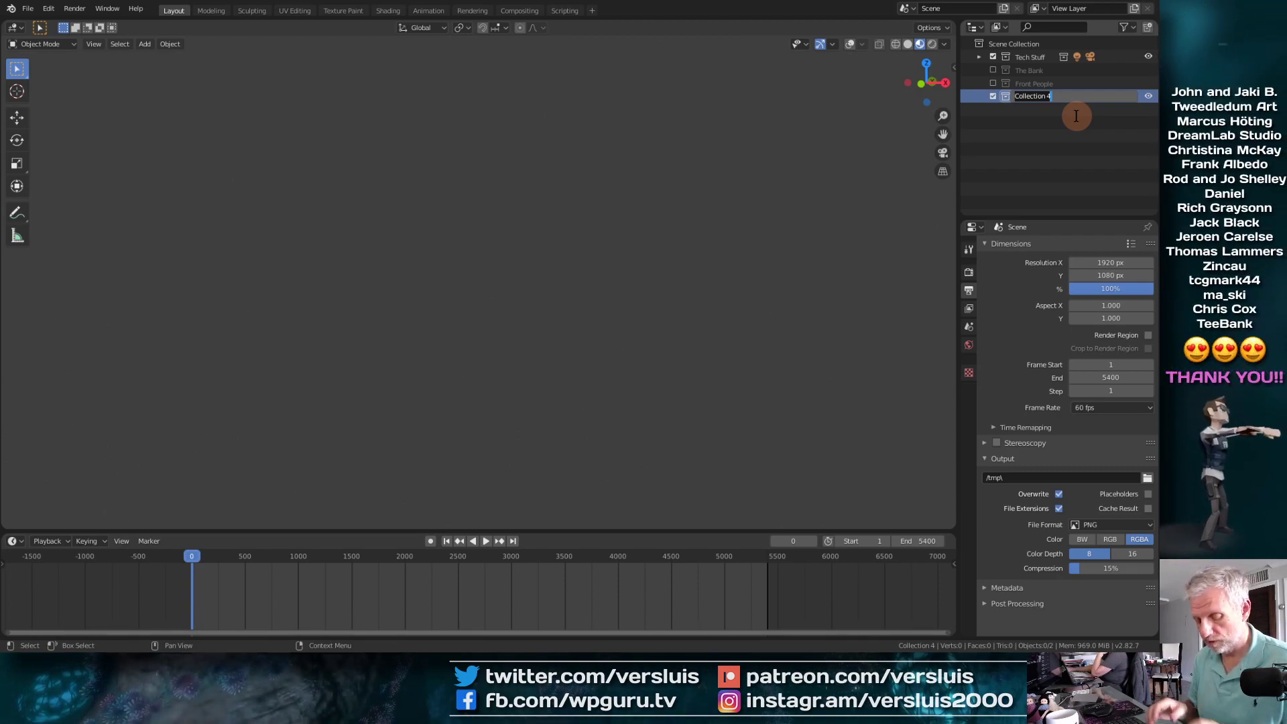
type("Bank People")
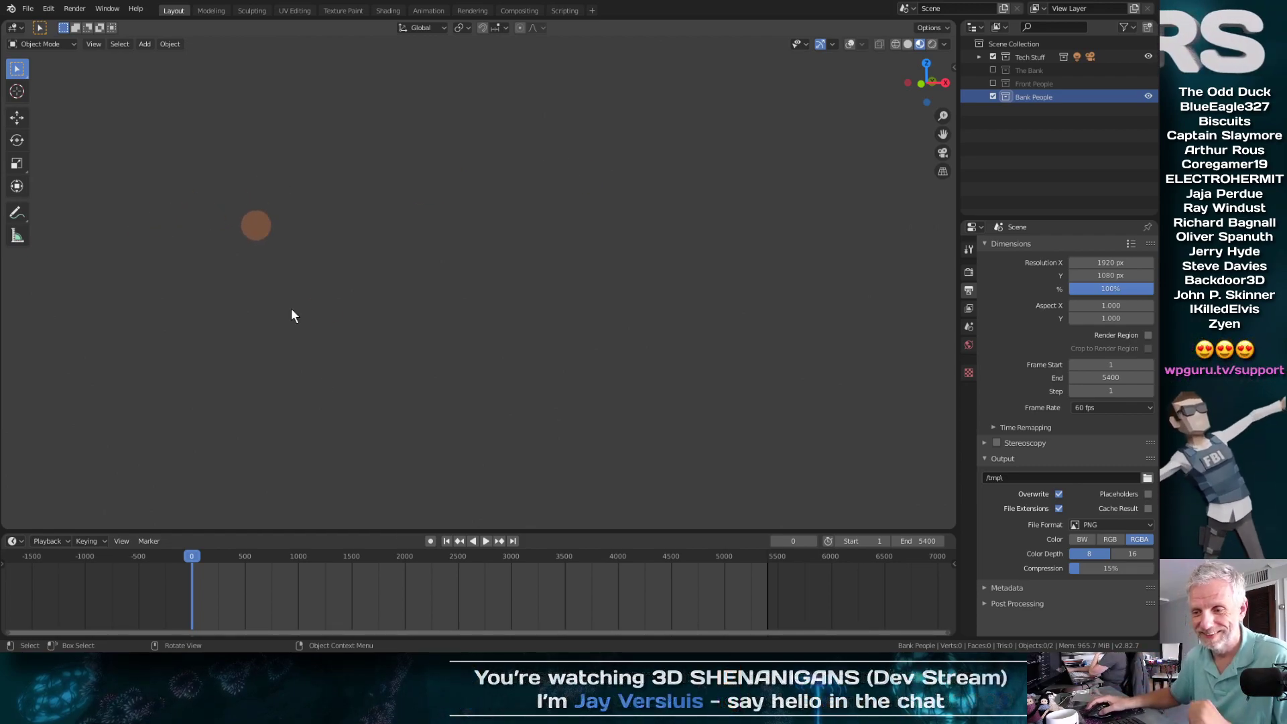
left_click_drag(390, 530, 392, 471)
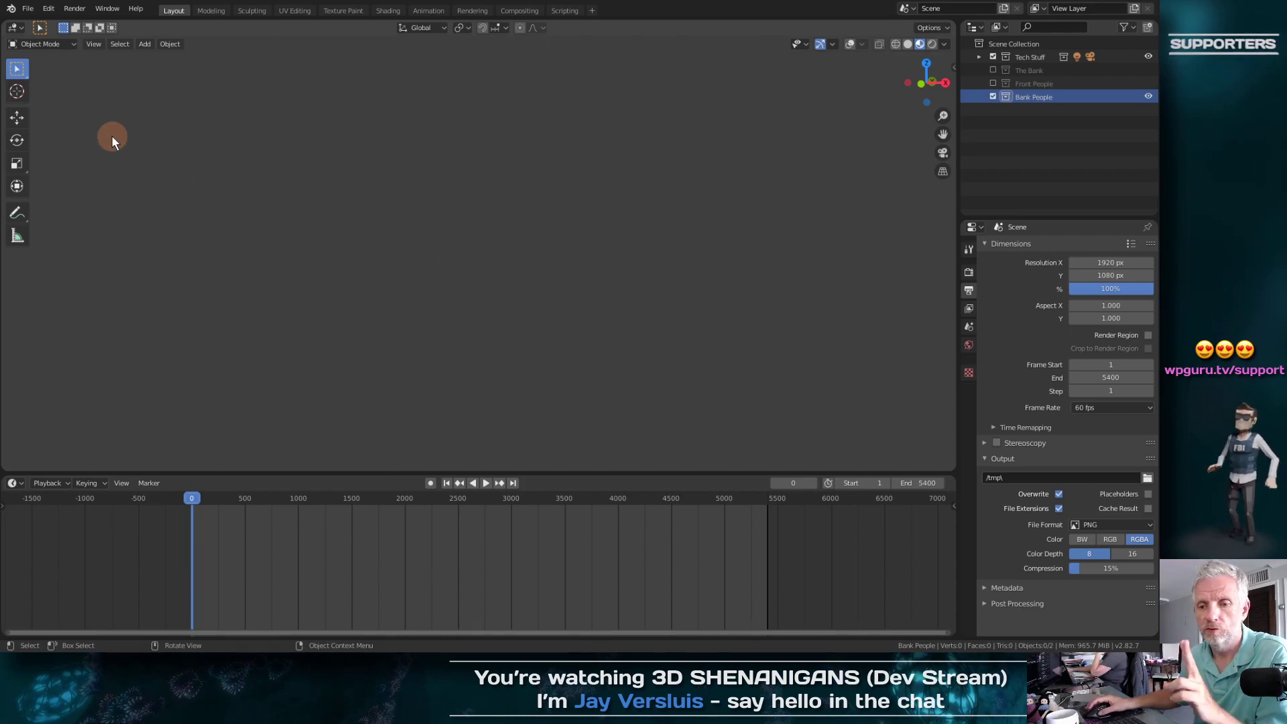
Step: Import Silly Dancing.fbx from the Bank Heist Animation's Animations folder into the Bank People collection
left_click(30, 12)
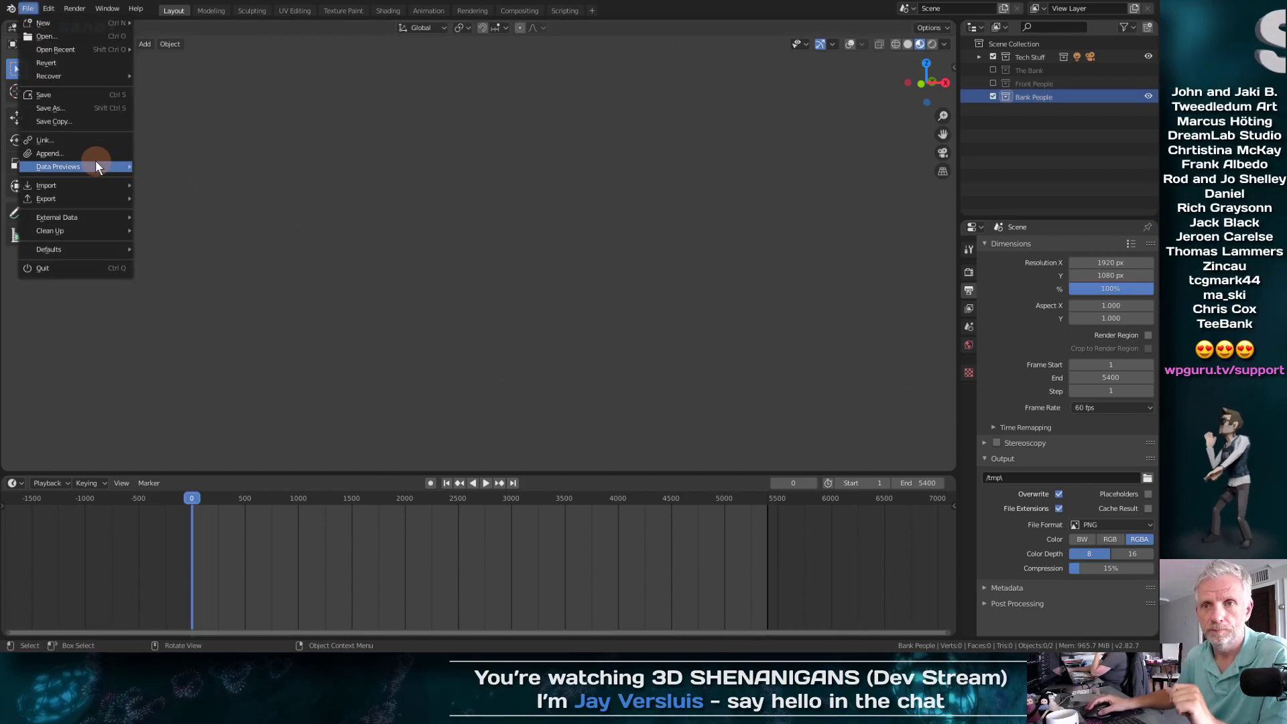
mouse_move(94, 182)
left_click(207, 264)
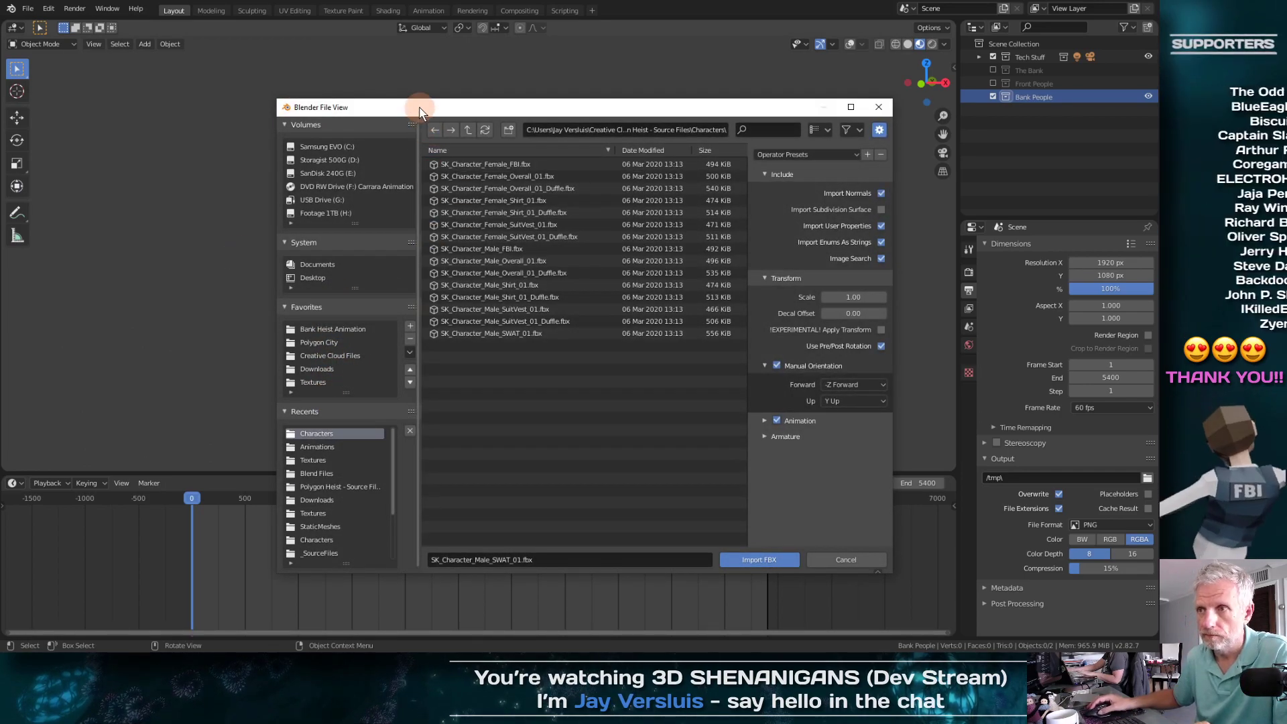
left_click_drag(422, 107, 343, 77)
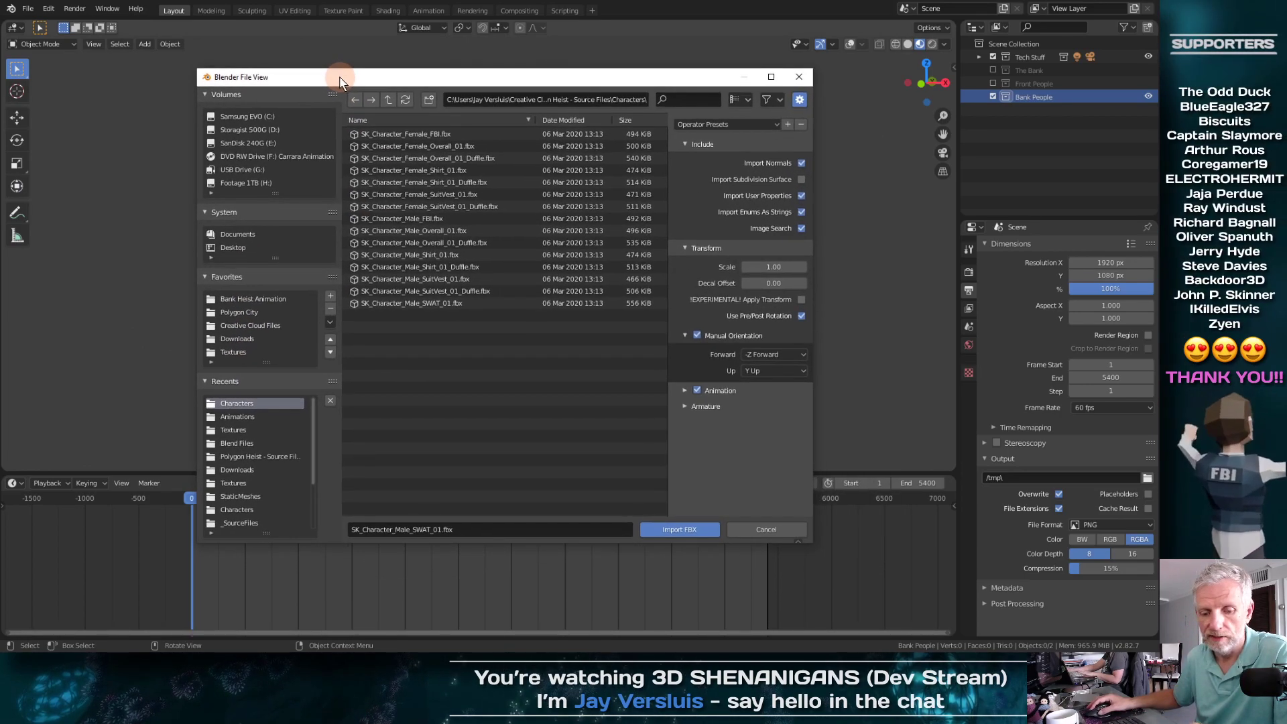
left_click(251, 299)
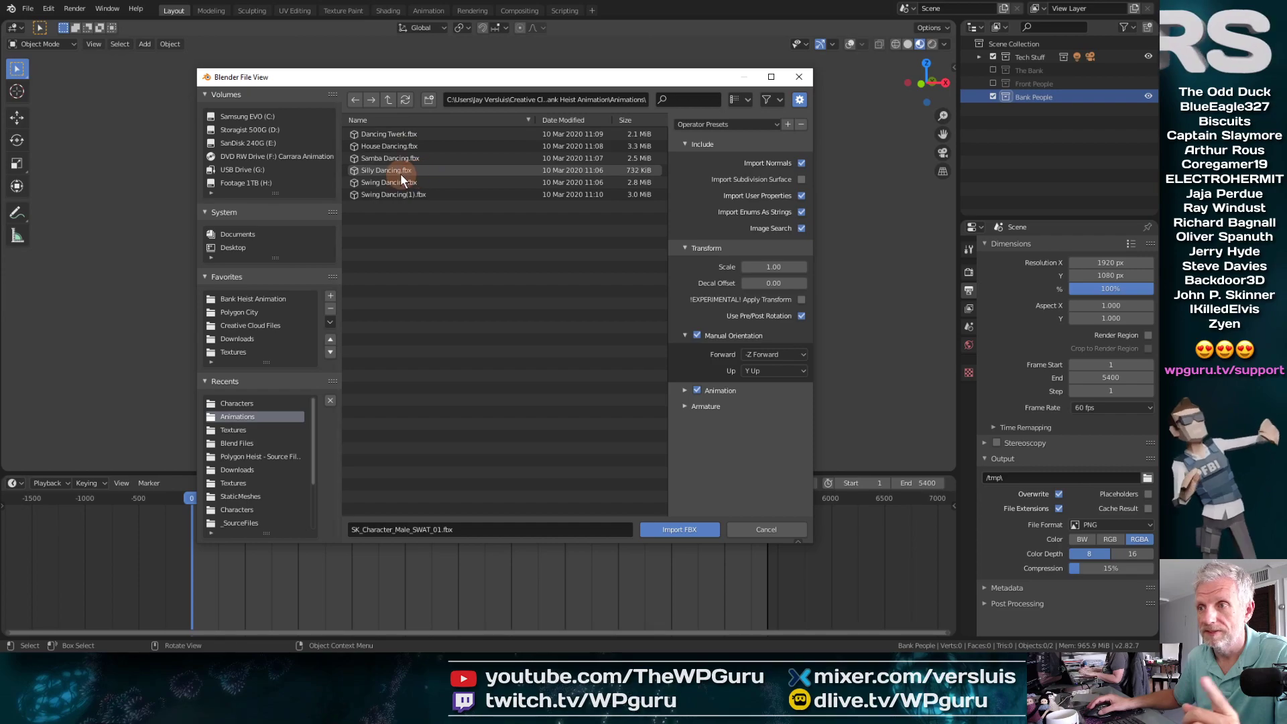
left_click(400, 171)
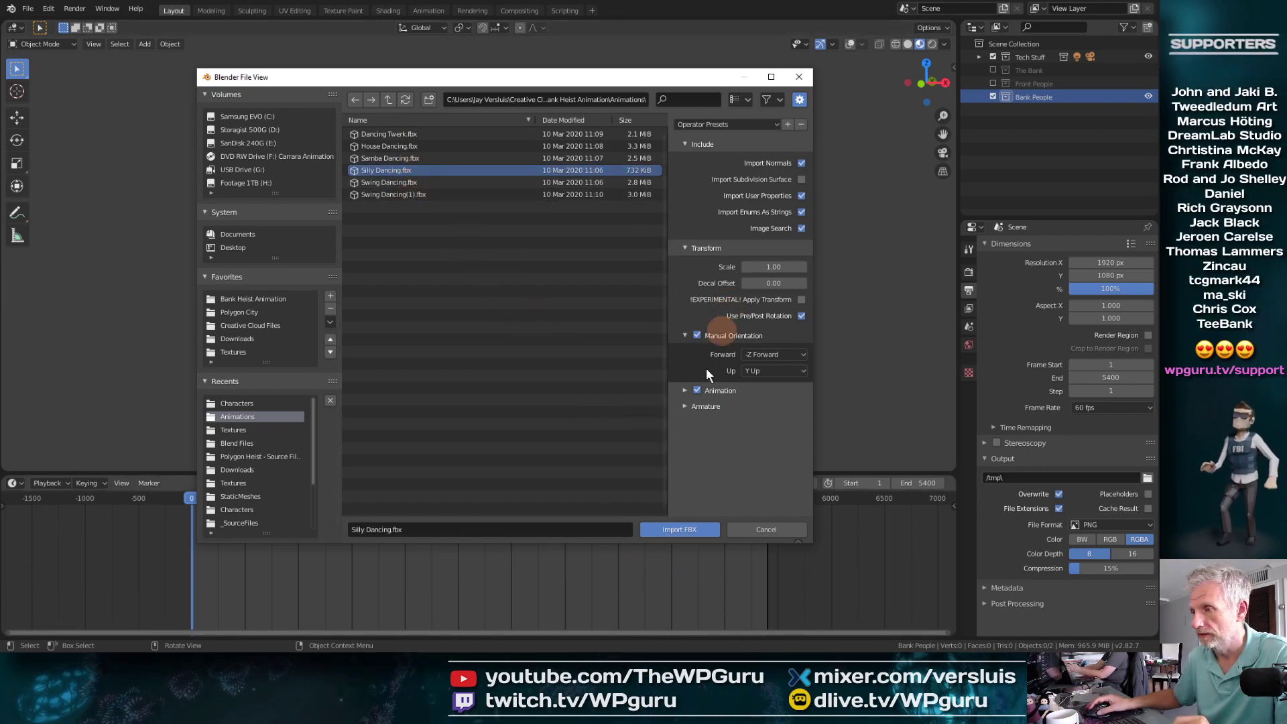
left_click(771, 75)
left_click(689, 527)
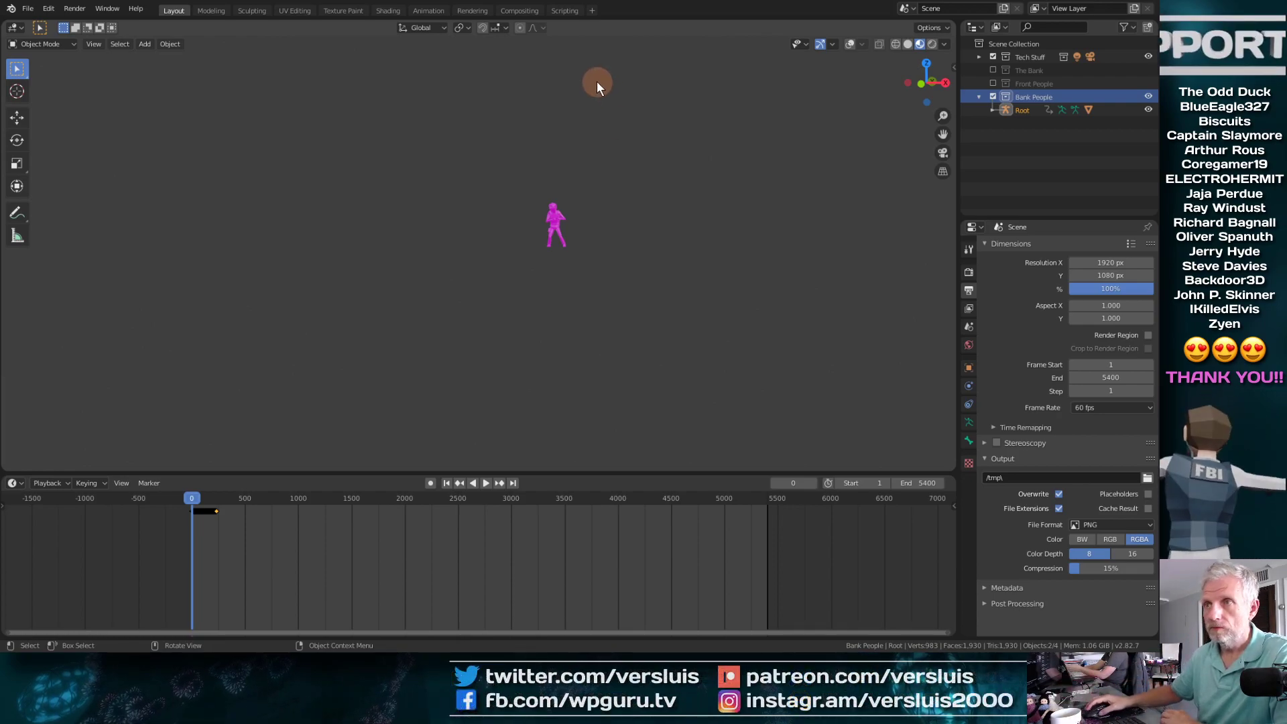
Step: Turn on the viewport overlays, frame the imported FBI dancer and play its animation from frame 0
left_click(847, 43)
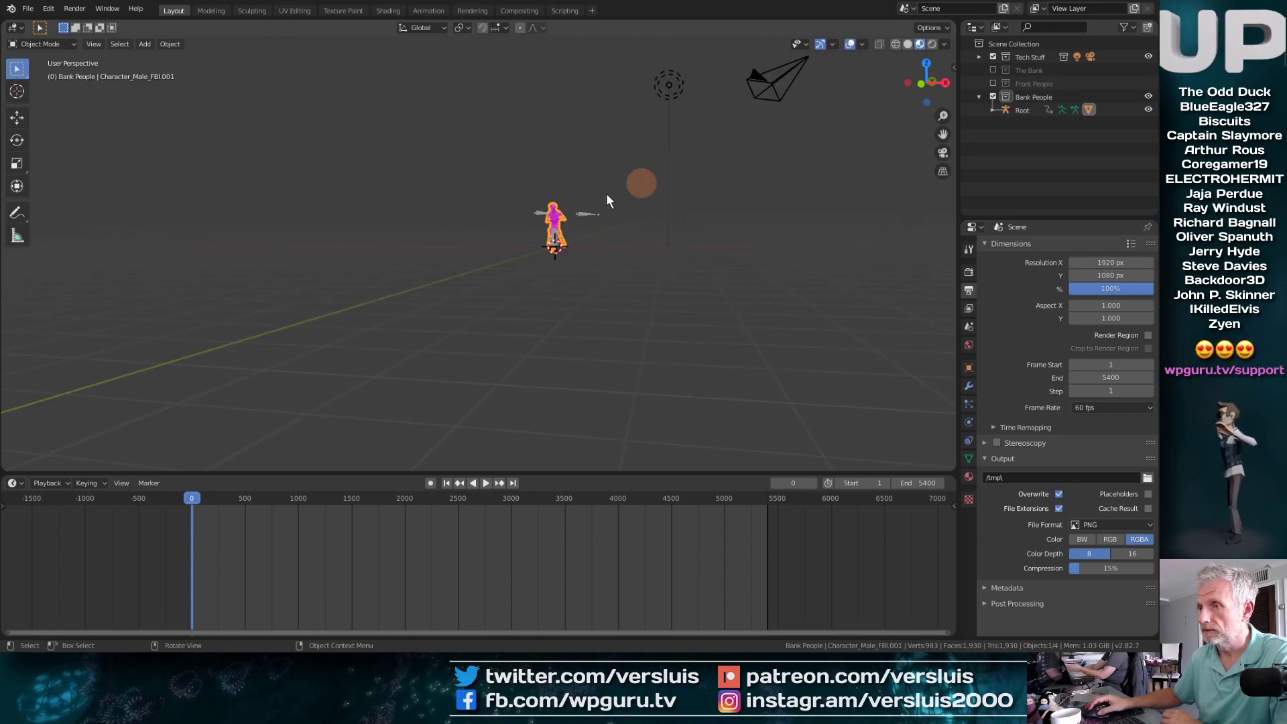
left_click(583, 198)
key("KP_Decimal")
middle_click_drag(578, 243, 497, 244)
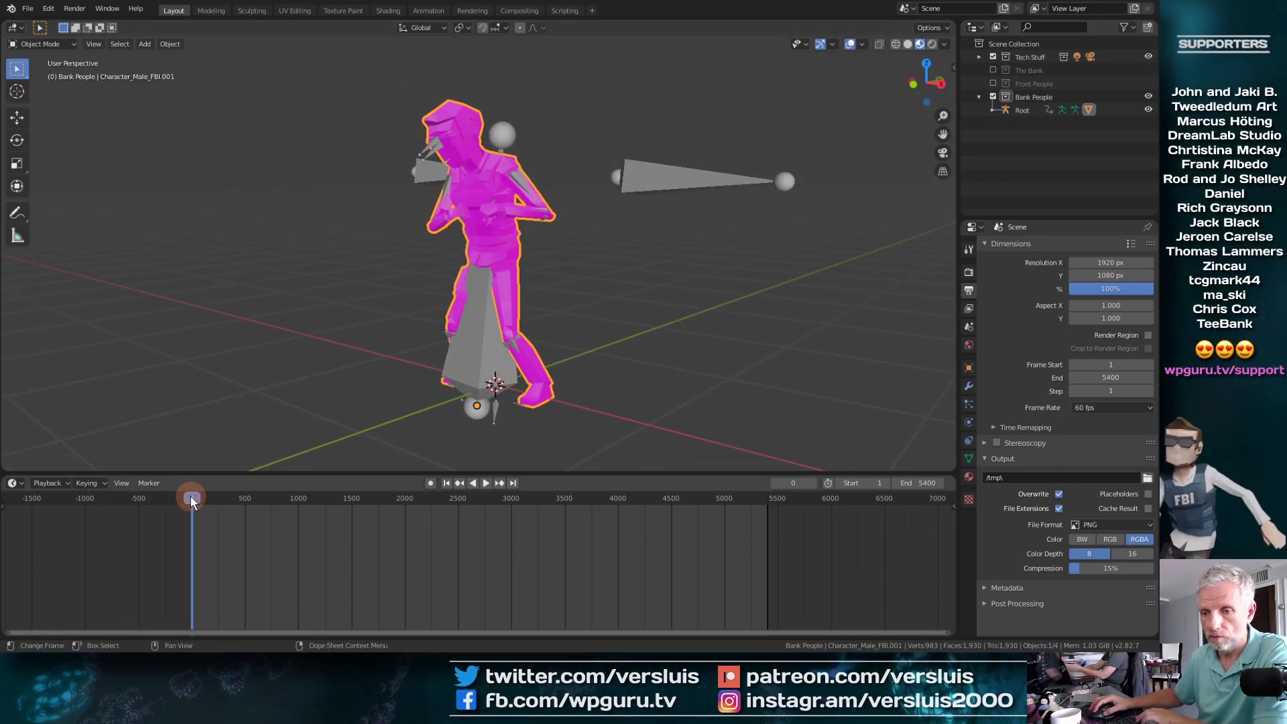
mouse_move(190, 496)
left_mouse_down()
mouse_move(296, 500)
mouse_move(172, 512)
left_mouse_up()
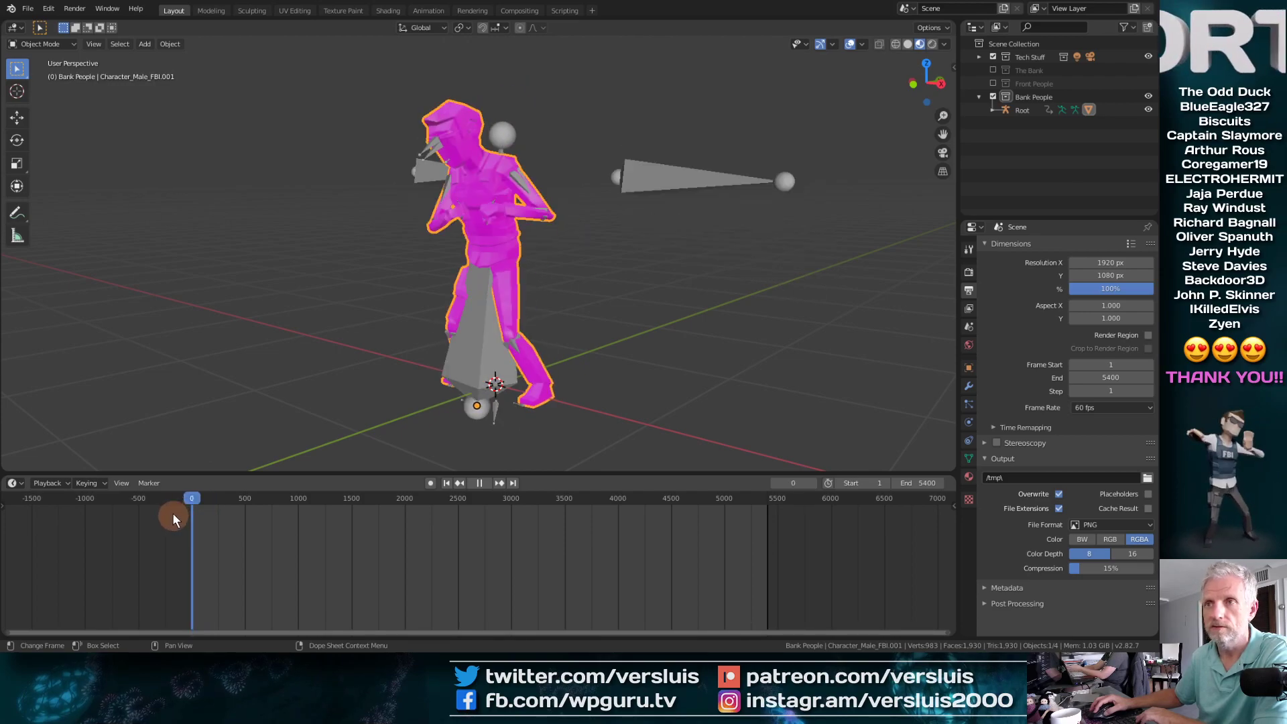
Step: In the Animation workspace, select the dancer's Root armature and switch the NLA area to the Action Editor
left_click(426, 10)
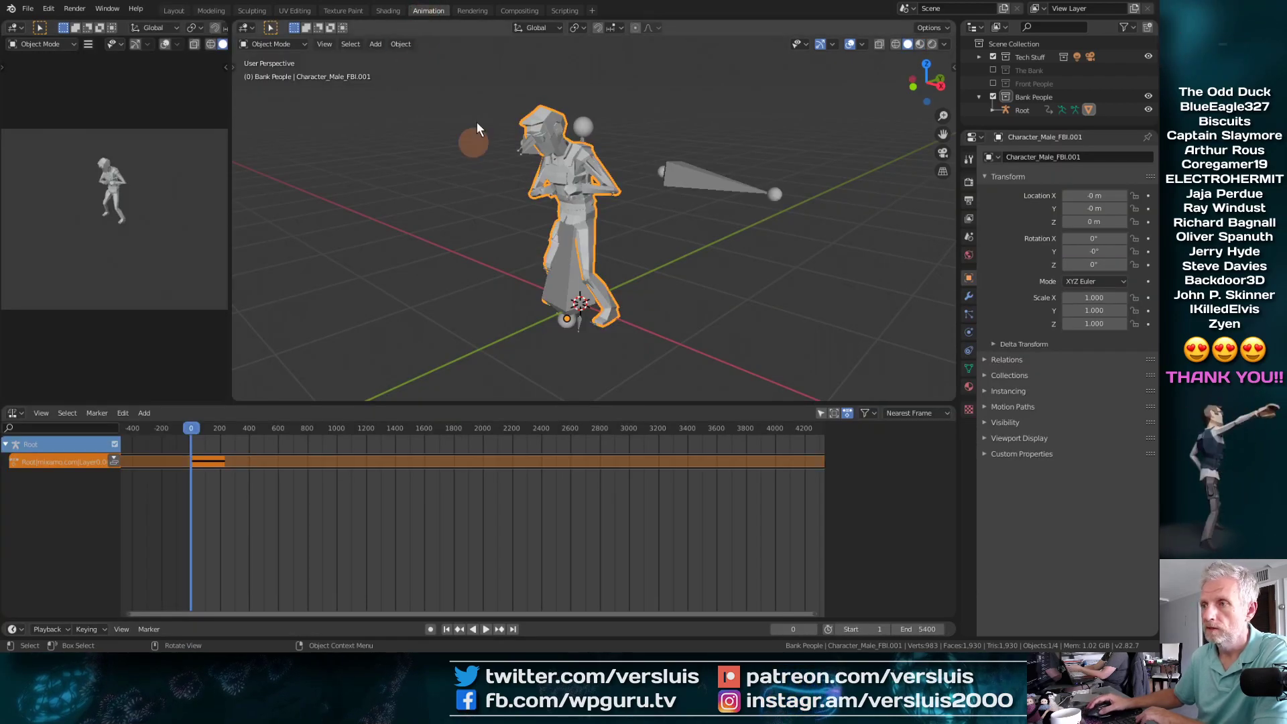
left_click(1021, 111)
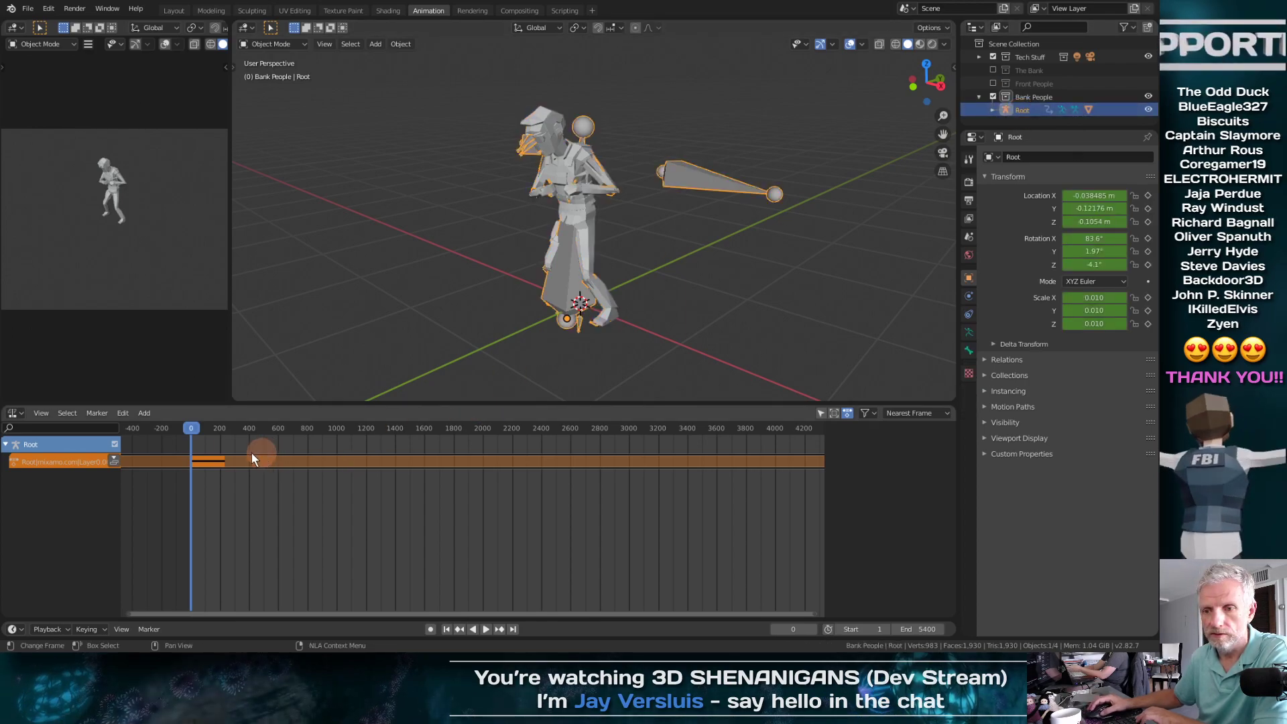
scroll(202, 457, "up", 4)
middle_click_drag(192, 481, 577, 496)
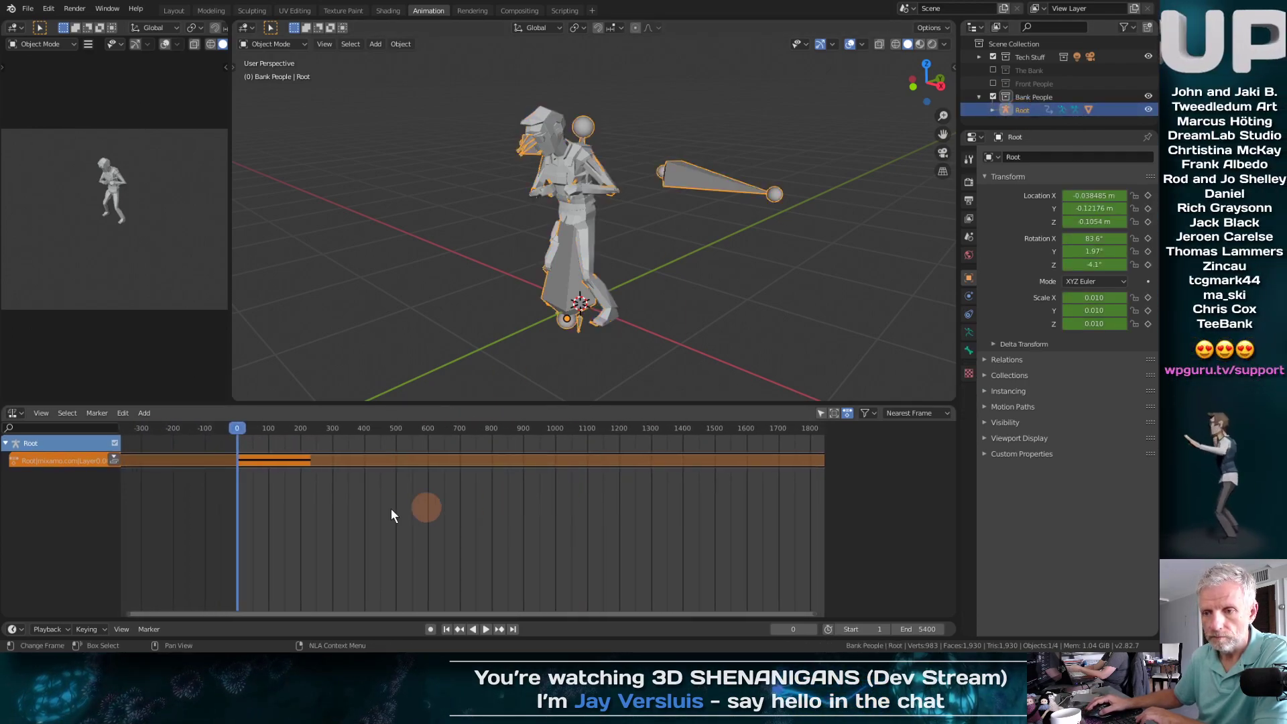
mouse_move(297, 508)
middle_mouse_down()
mouse_move(341, 500)
mouse_move(324, 495)
mouse_move(304, 511)
middle_mouse_up()
scroll(344, 500, "up", 2)
scroll(344, 500, "up", 1)
scroll(448, 260, "up", 1)
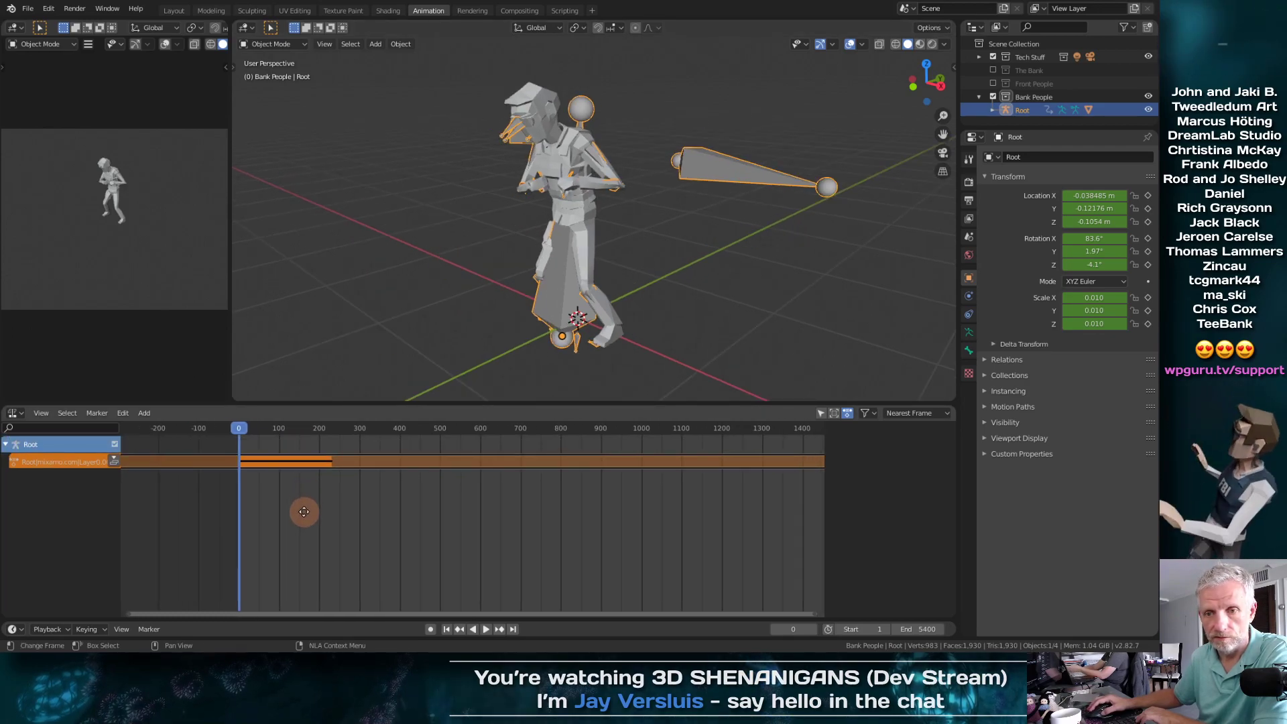
left_click(24, 416)
left_click(137, 456)
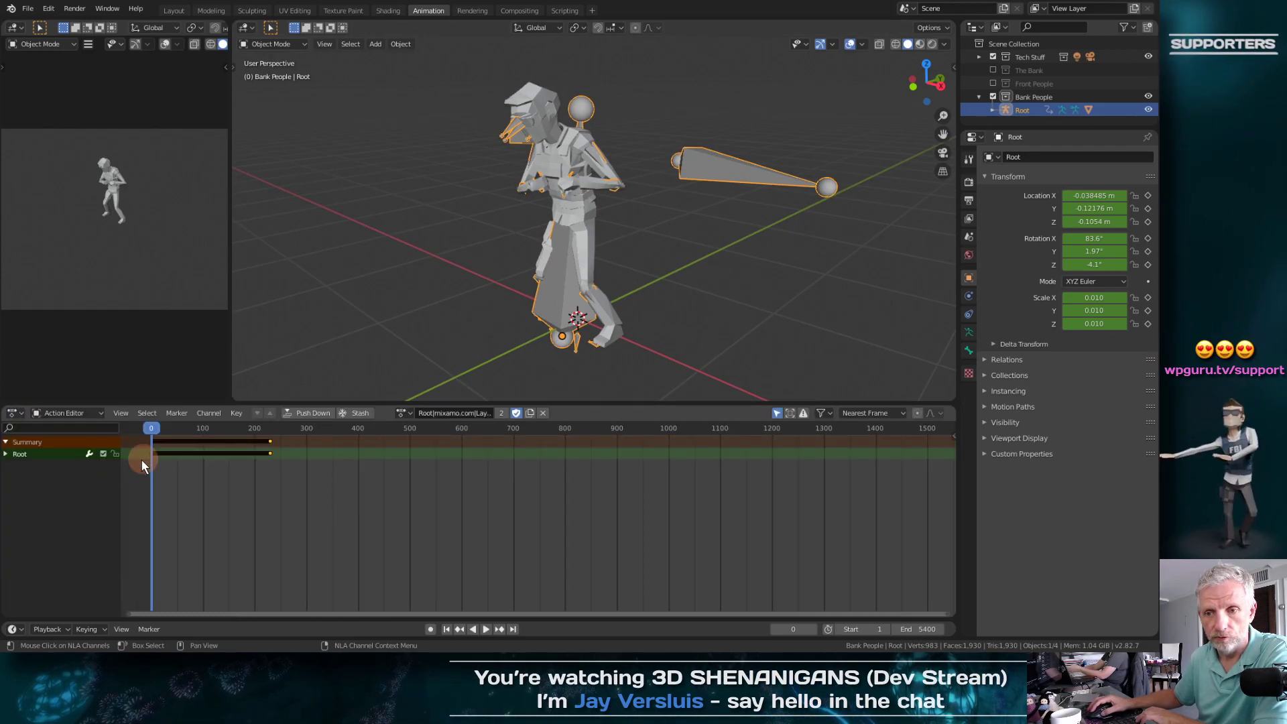
Step: Rename the Root armature's action as Silly and stash it
left_click(443, 410)
type("Silly")
key("Return")
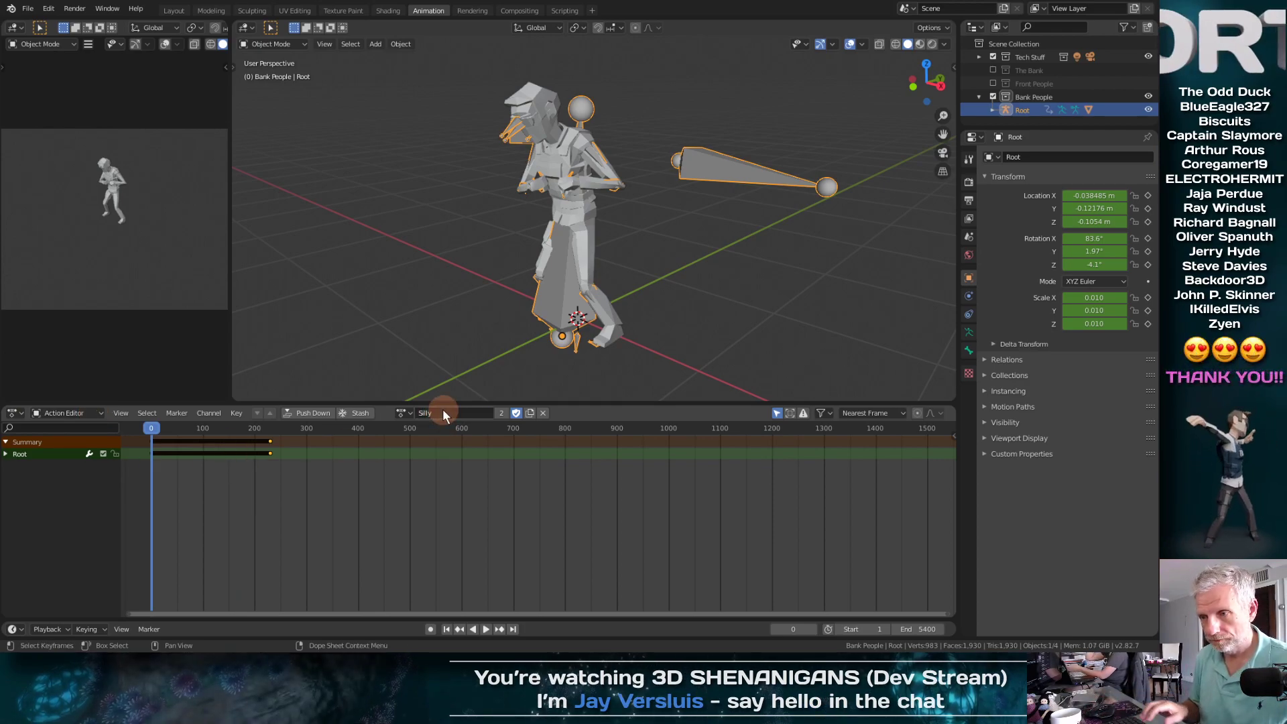
left_click(348, 412)
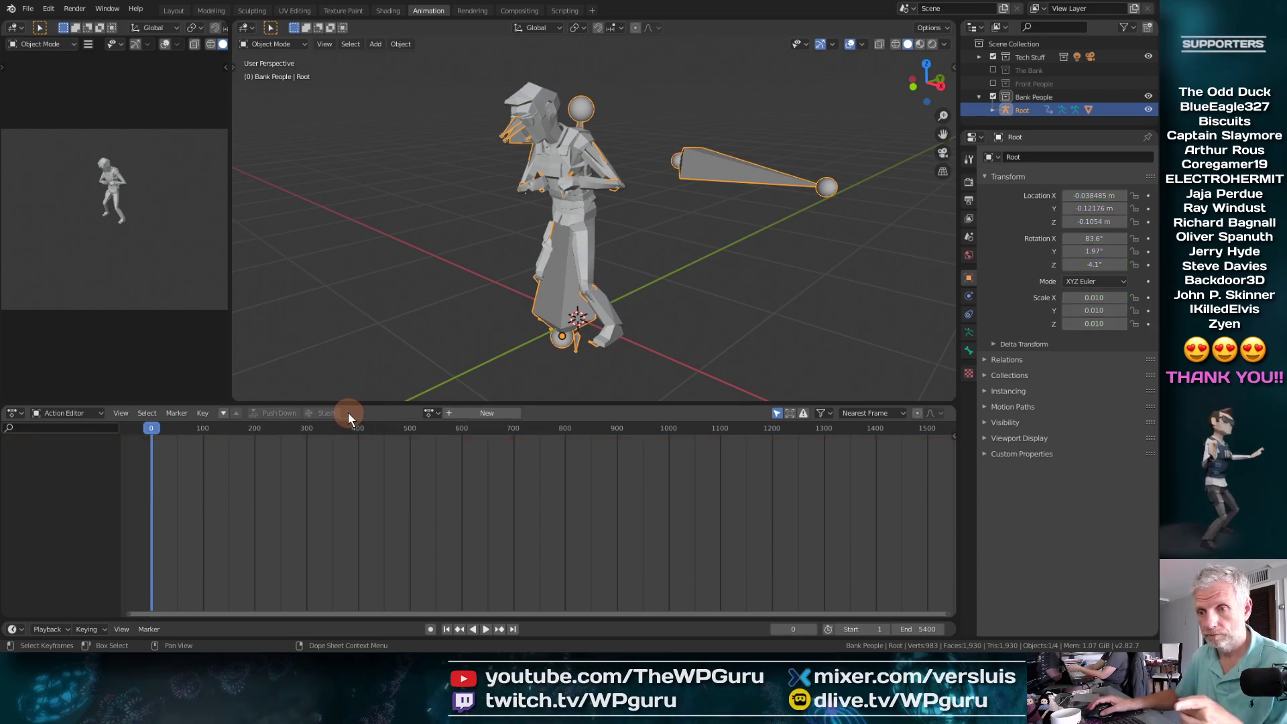
Step: Delete the Root armature and its FBI character mesh from the Bank People collection
key("x")
key("Return")
left_click(568, 203)
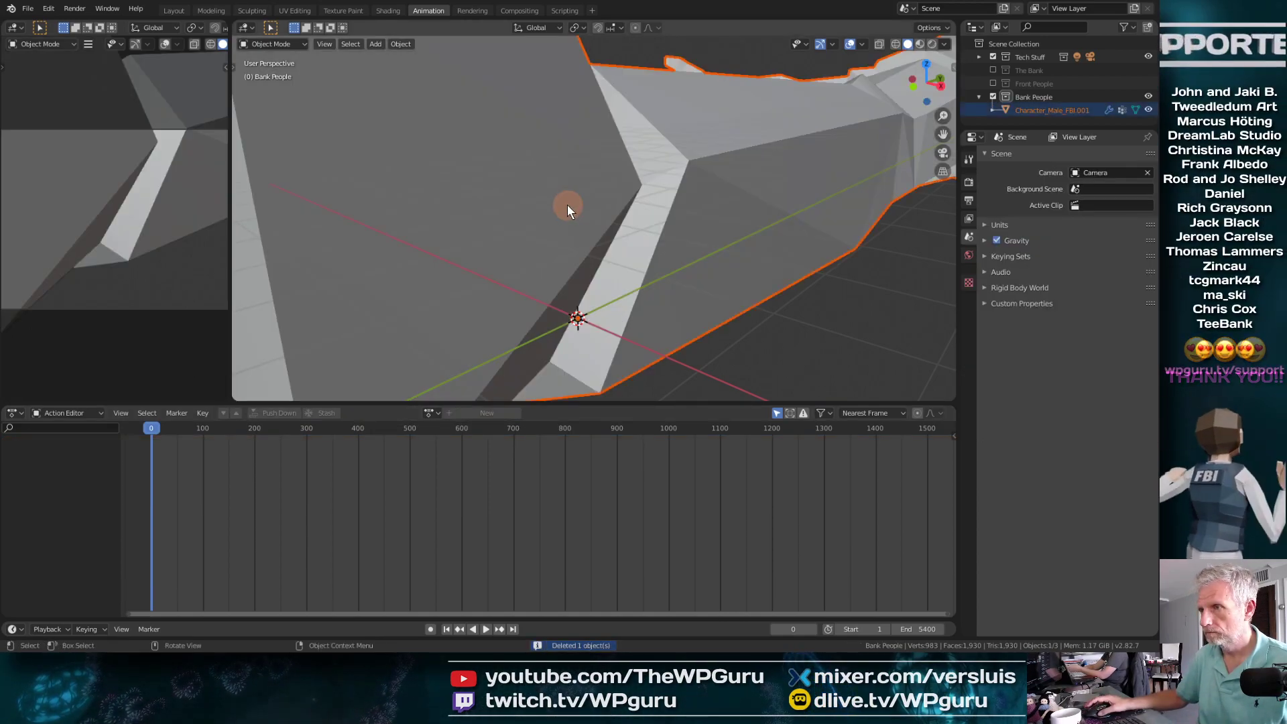
key("x")
key("Return")
Step: Return to the Layout workspace and import Swing Dancing.fbx from the Animations folder
left_click(137, 8)
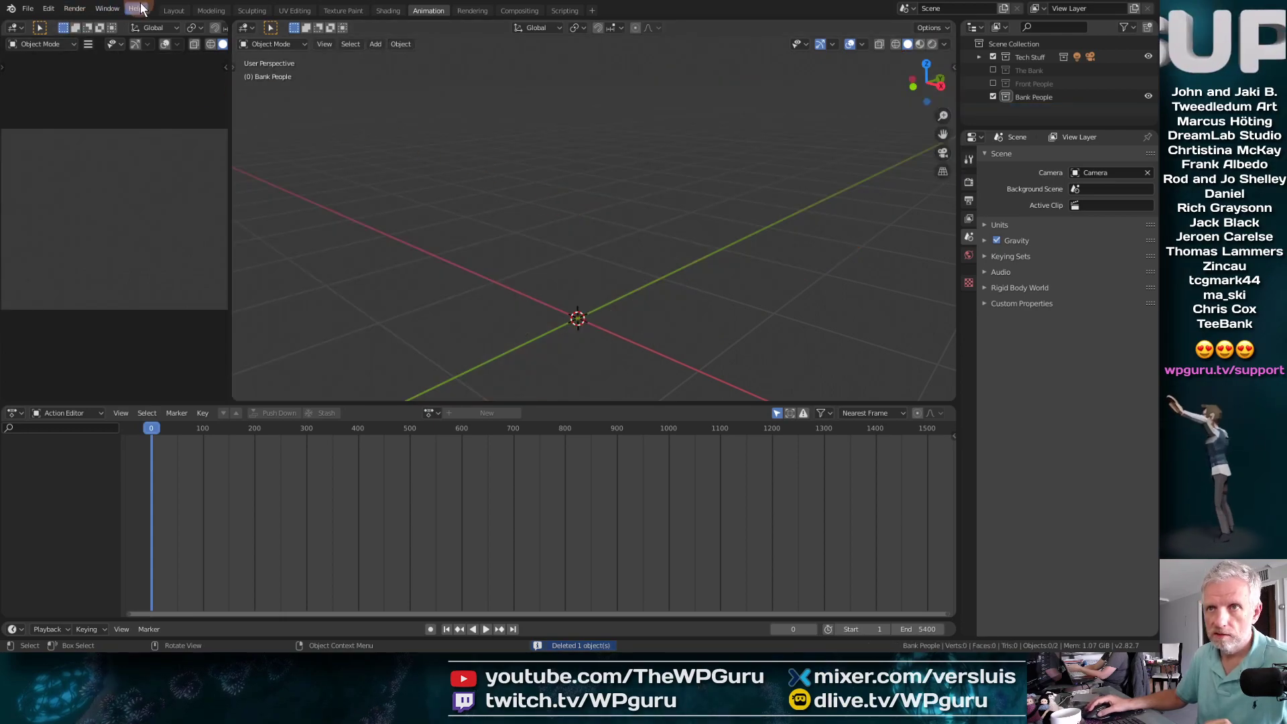
left_click(173, 12)
left_click(28, 8)
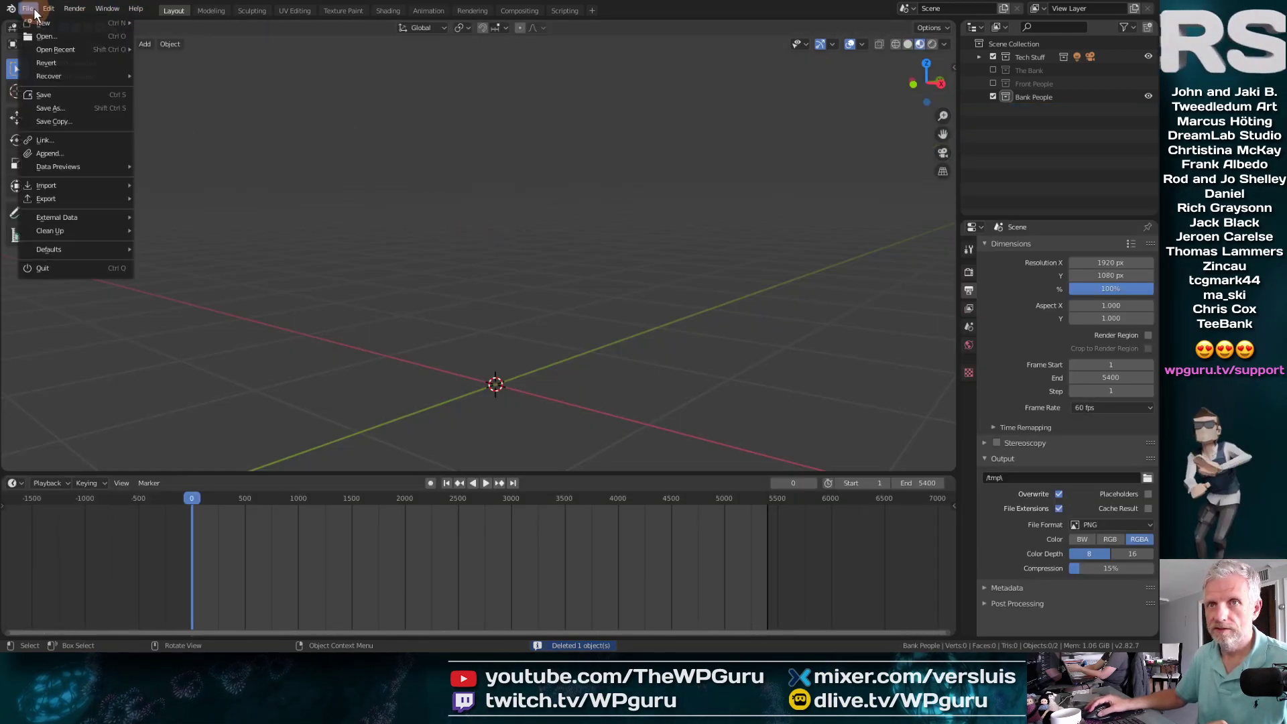
mouse_move(63, 189)
left_click(183, 262)
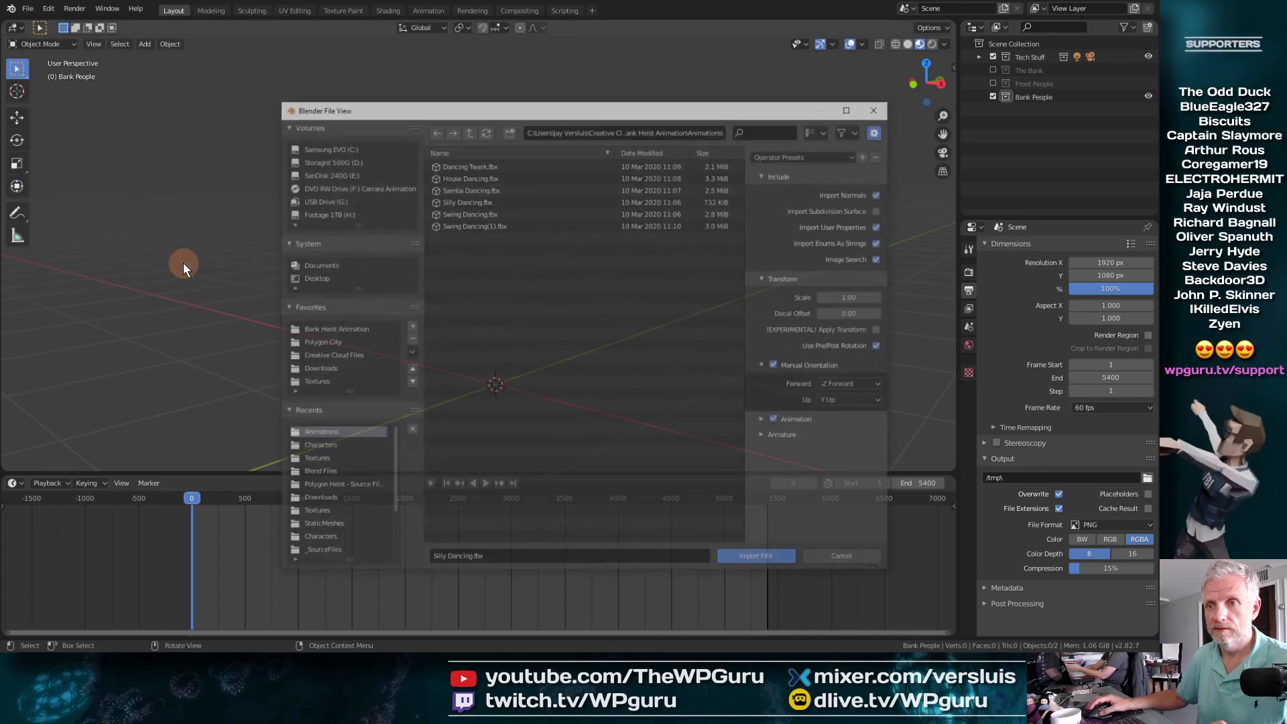
left_click(473, 212)
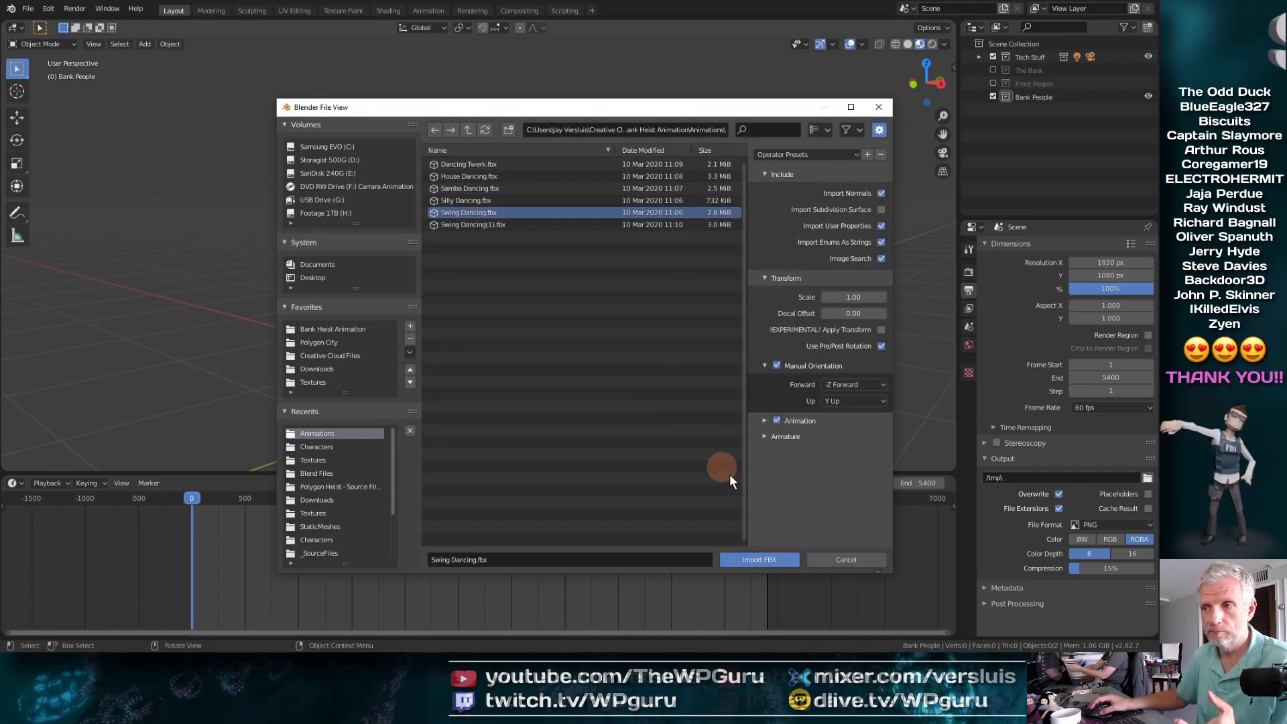
left_click(766, 559)
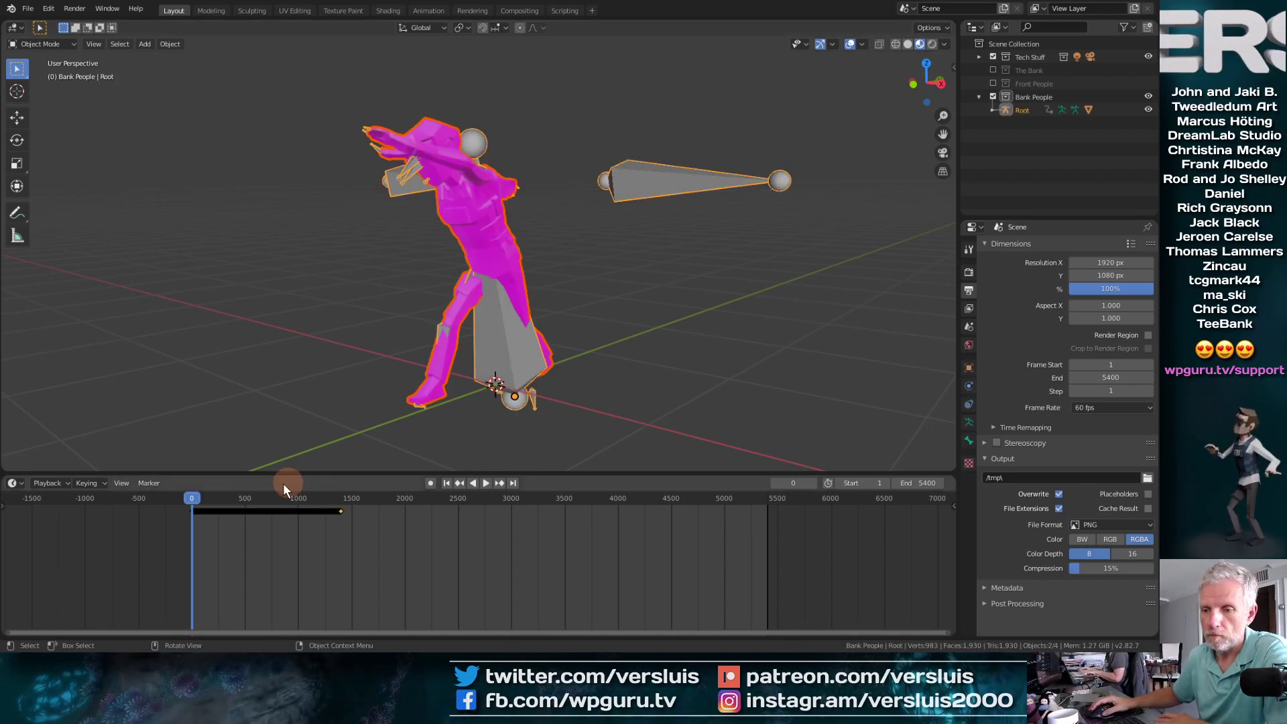
Step: Play and scrub through the imported swing dance to examine it, ending at frame 177
key("space")
left_click_drag(198, 493, 179, 523)
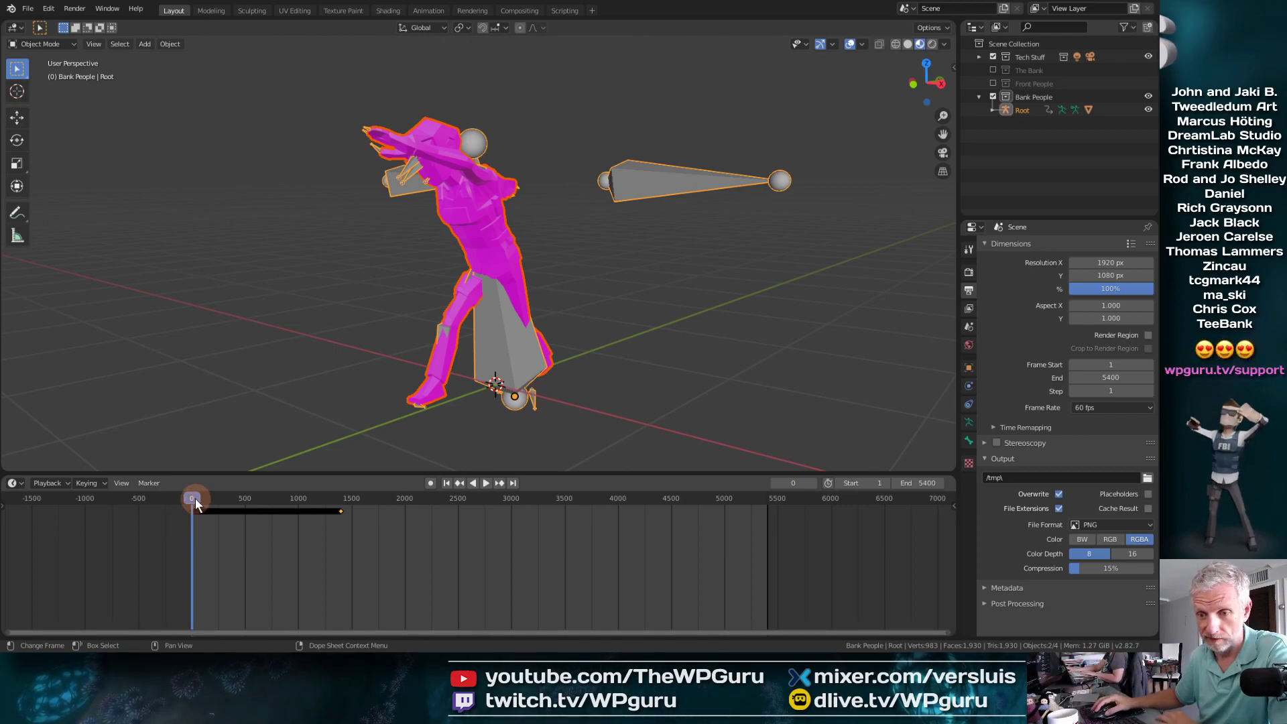
left_click_drag(195, 497, 171, 513)
key("space")
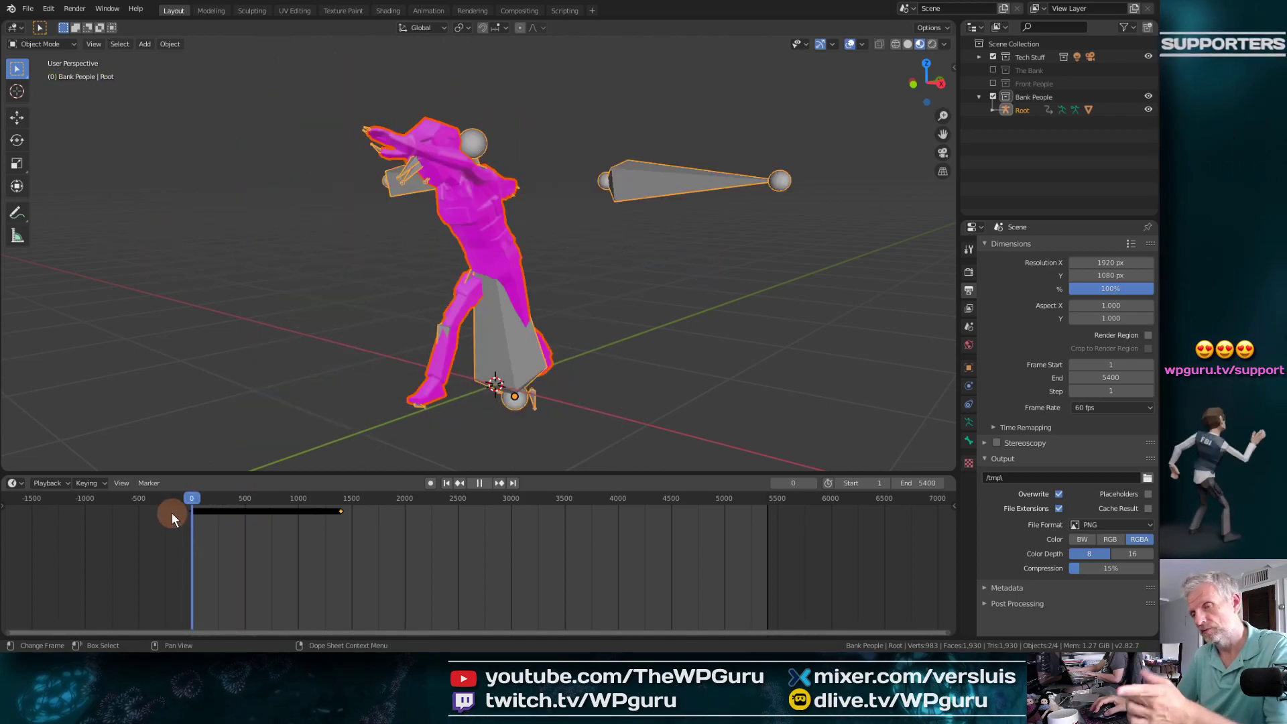
key("space")
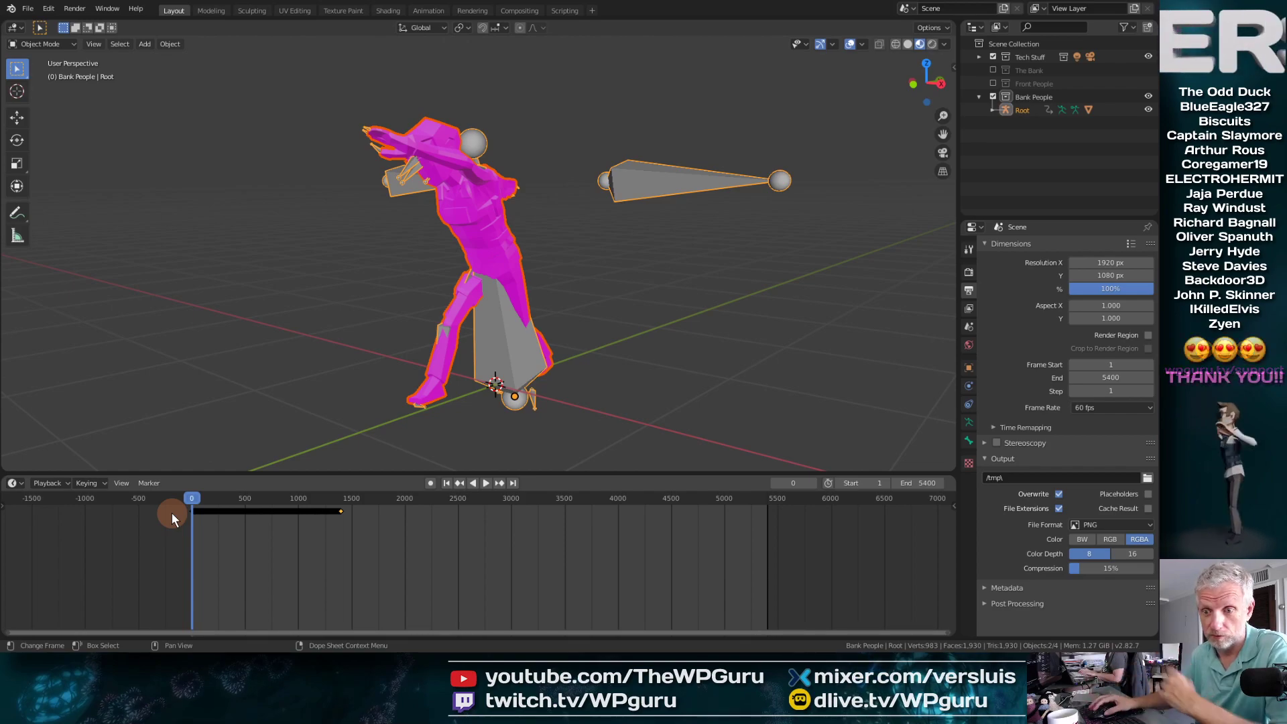
left_click(210, 498)
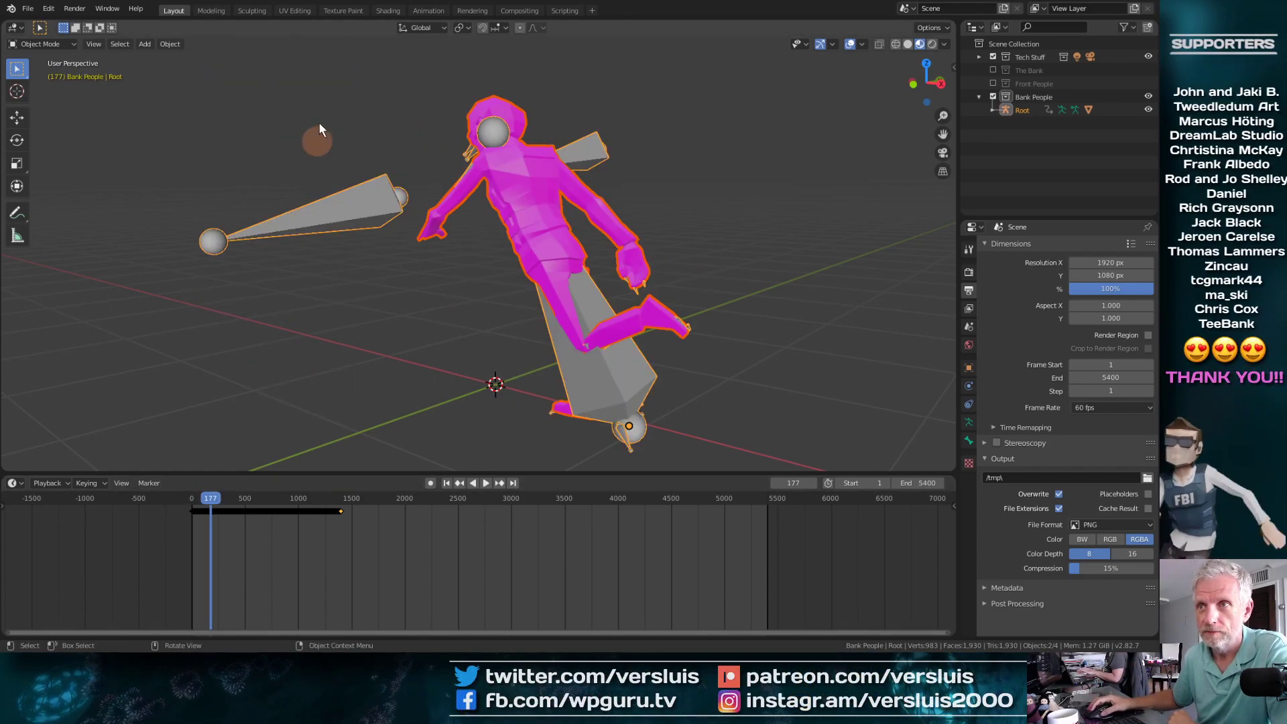
Step: In the Animation workspace, open the swing dance action's name for editing and clear it
left_click(429, 11)
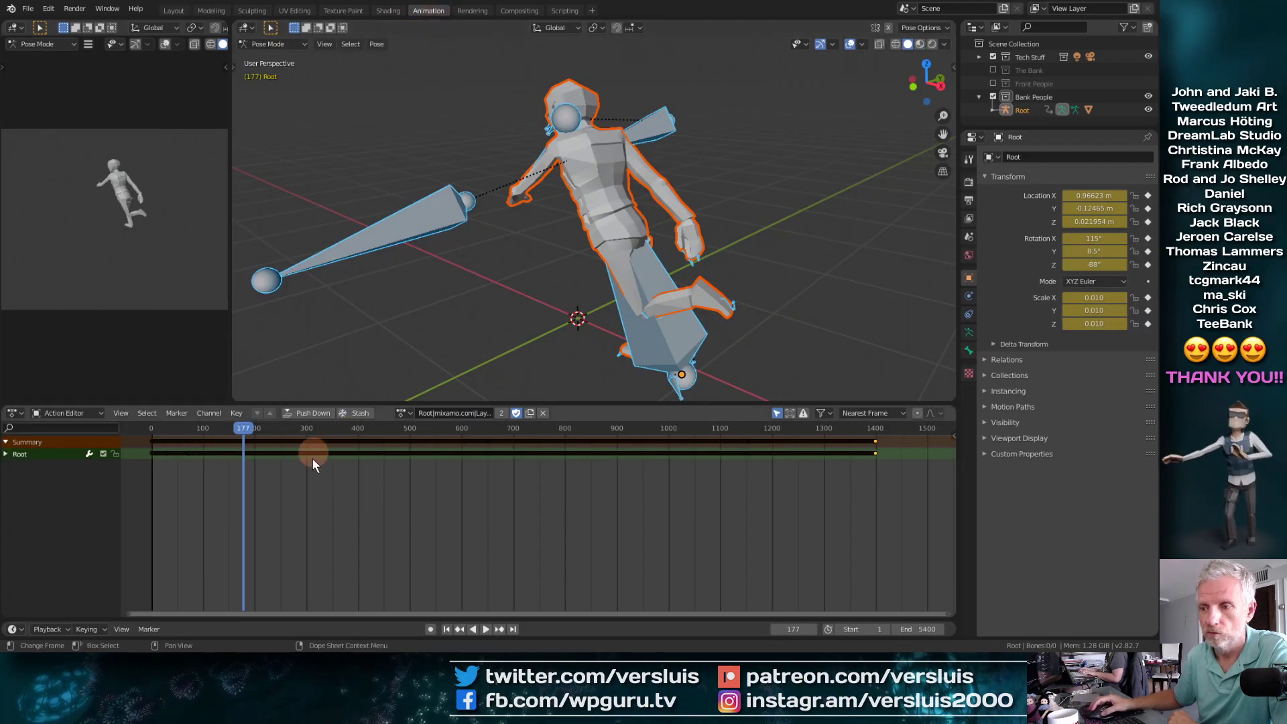
left_click(456, 413)
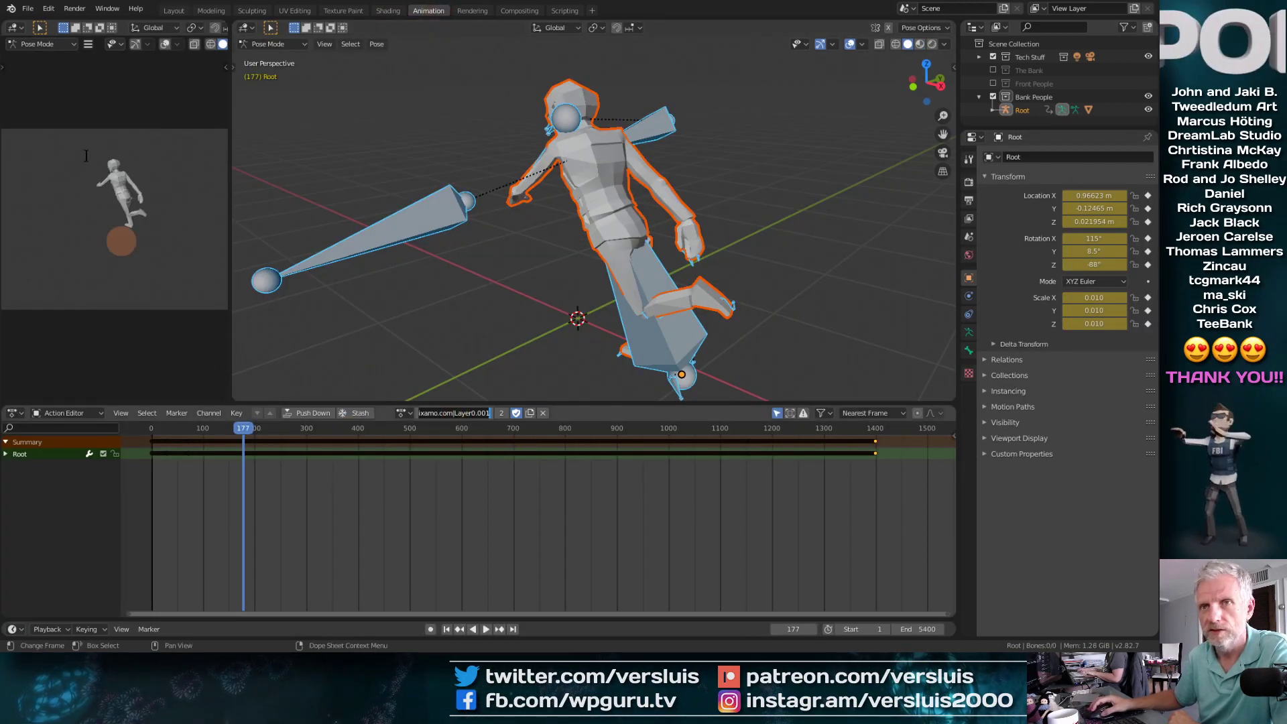
left_click(456, 412)
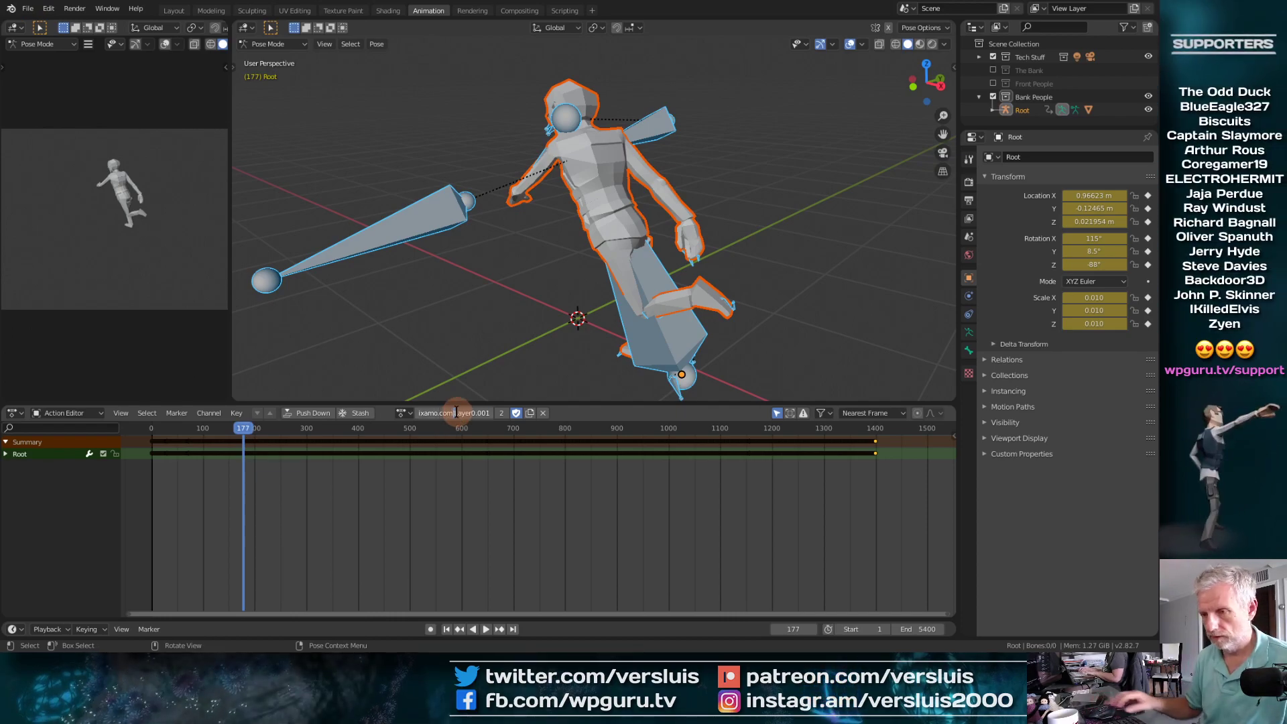
key("BackSpace")
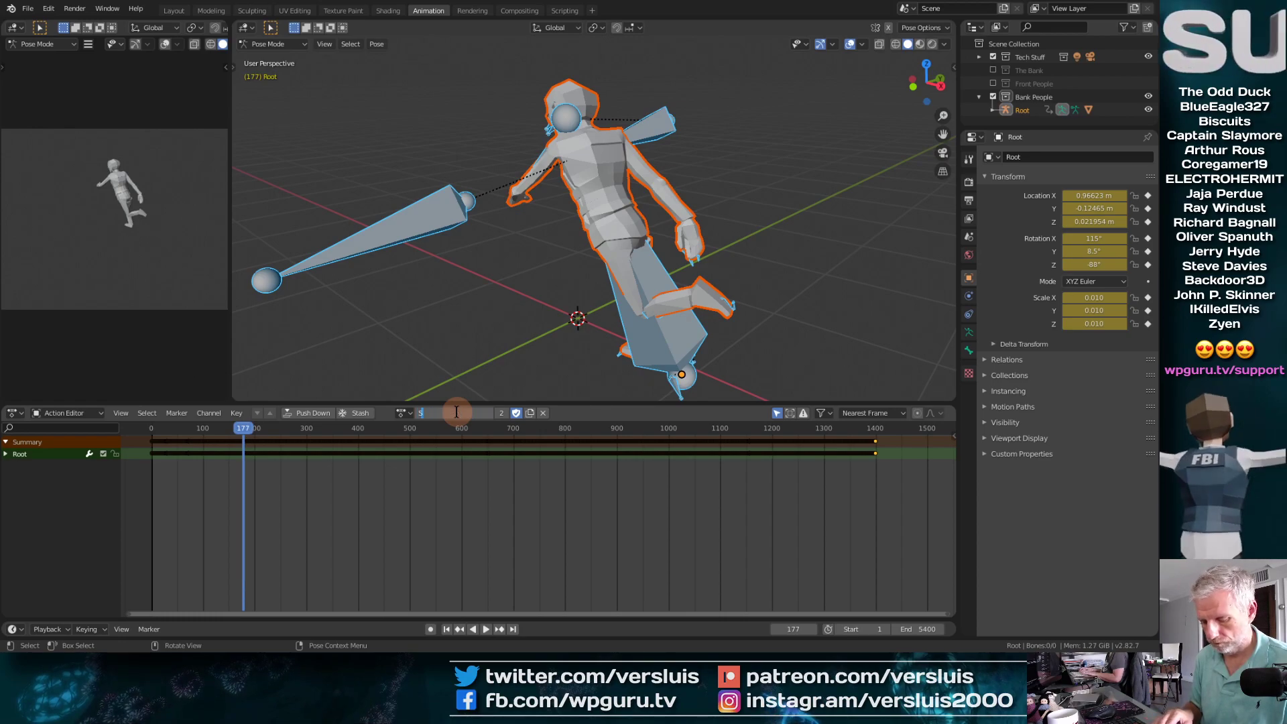
Step: Rename the Root armature's action as Swing One and stash it
type("Swing One")
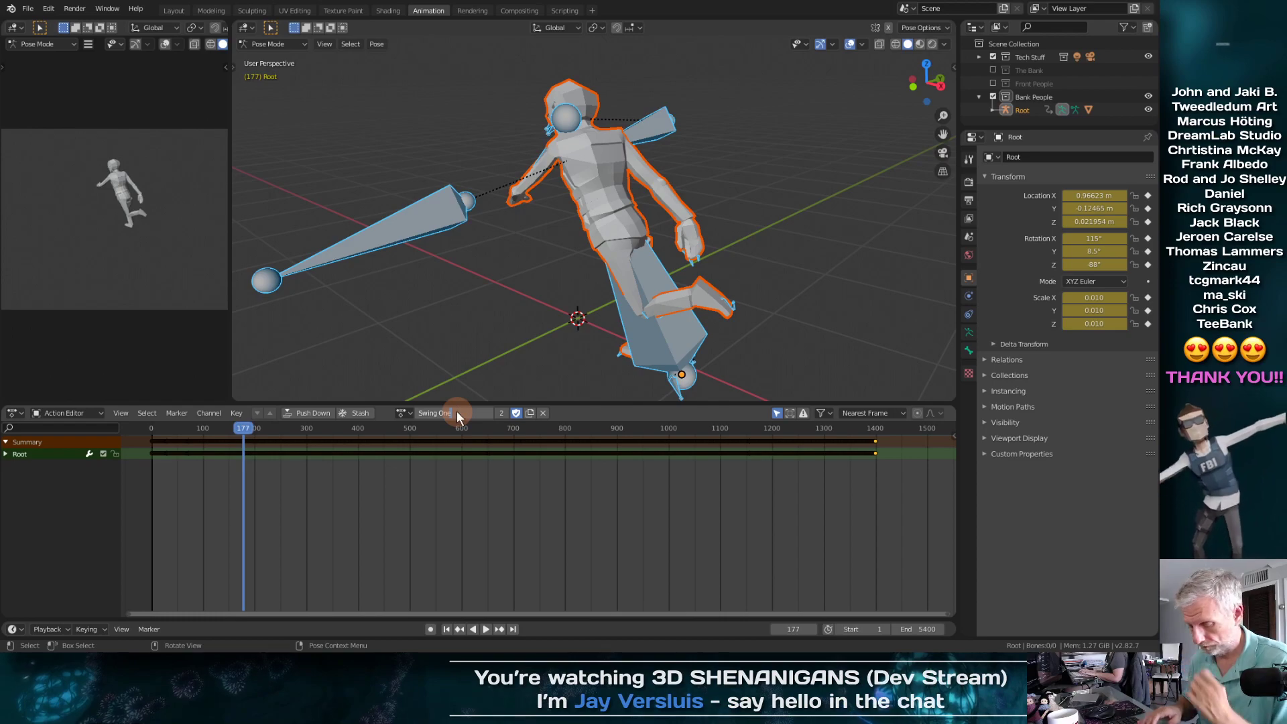
key("Return")
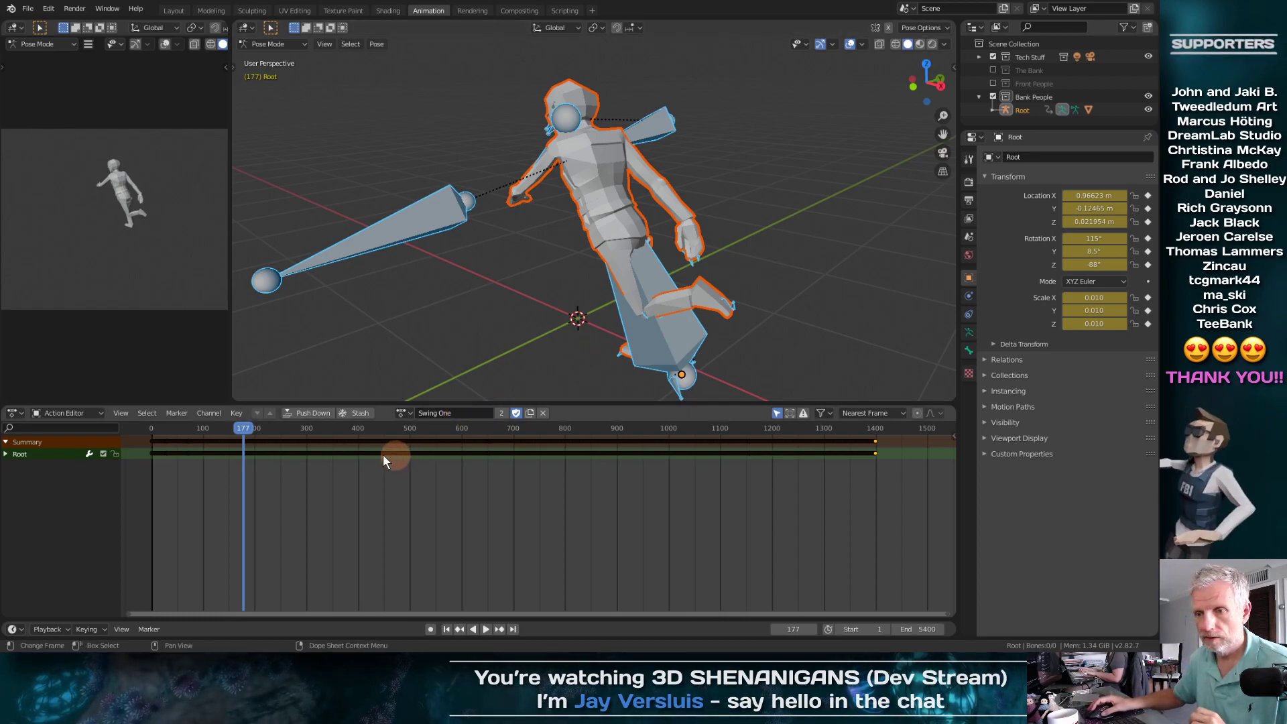
left_click(355, 413)
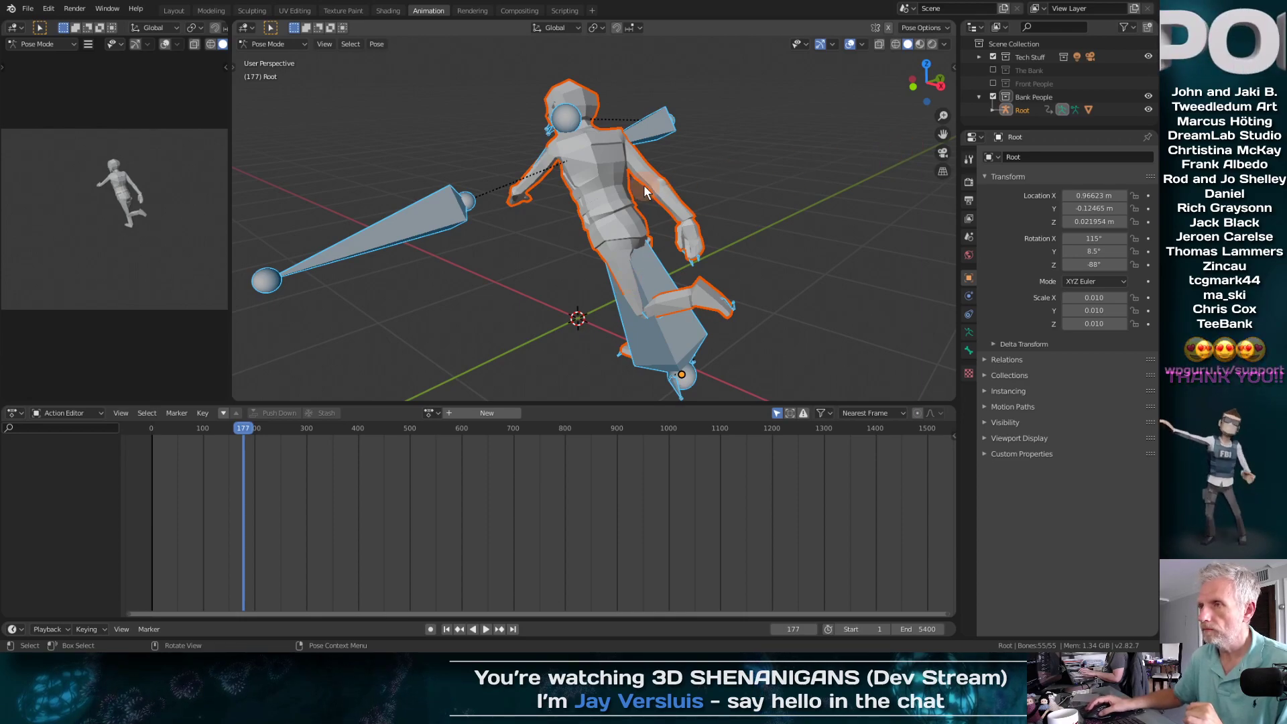
Step: Switch from Pose Mode to Object Mode and delete the dancing character with its armature
left_click(596, 170)
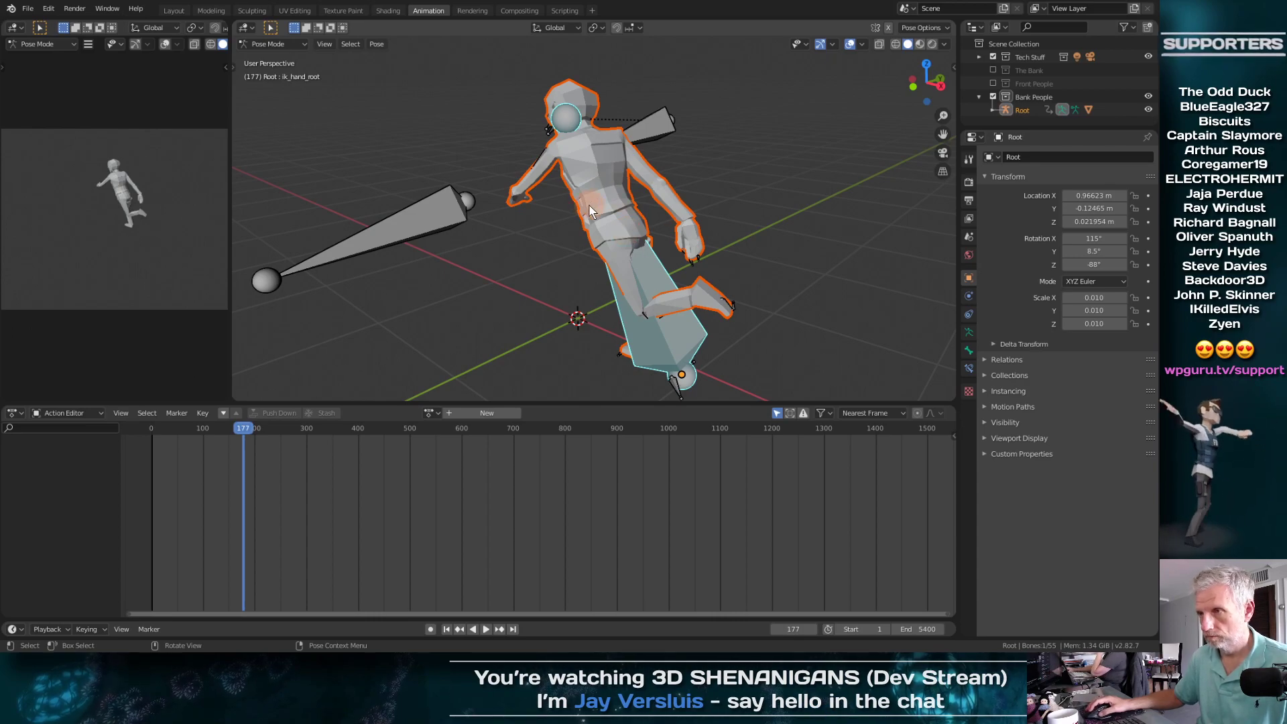
left_click(303, 43)
left_click(295, 62)
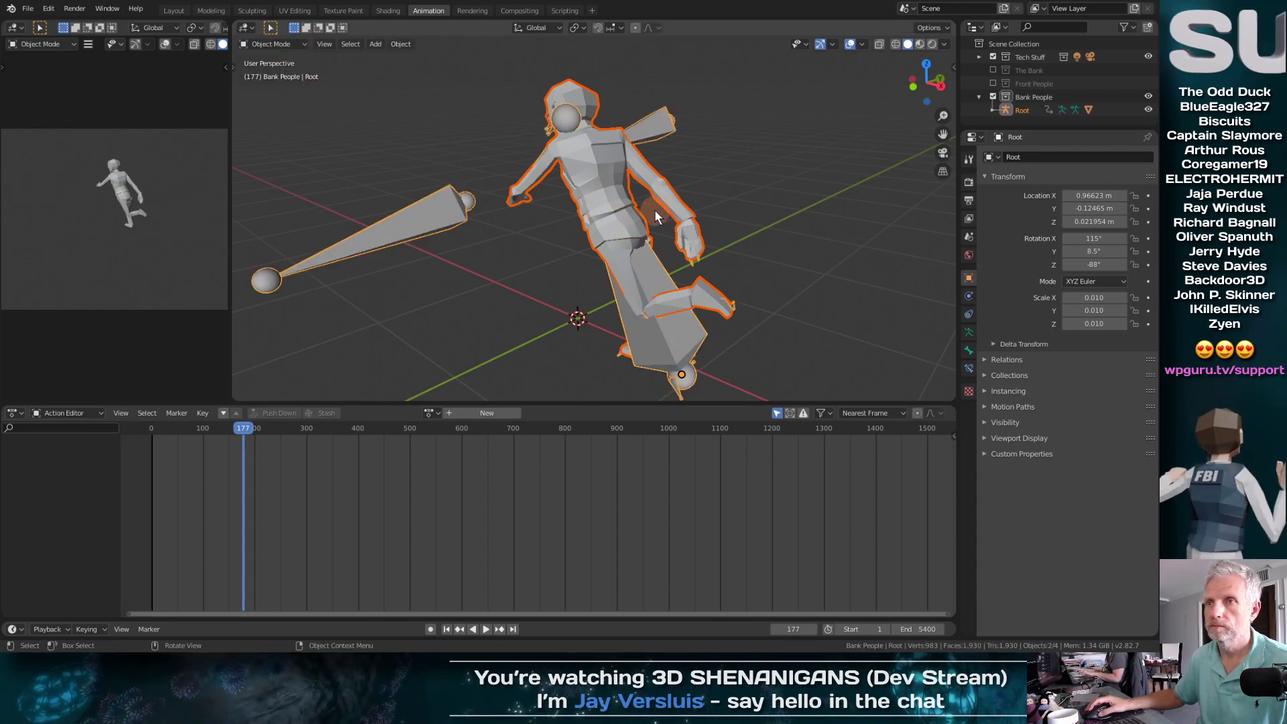
key("x")
left_click(640, 218)
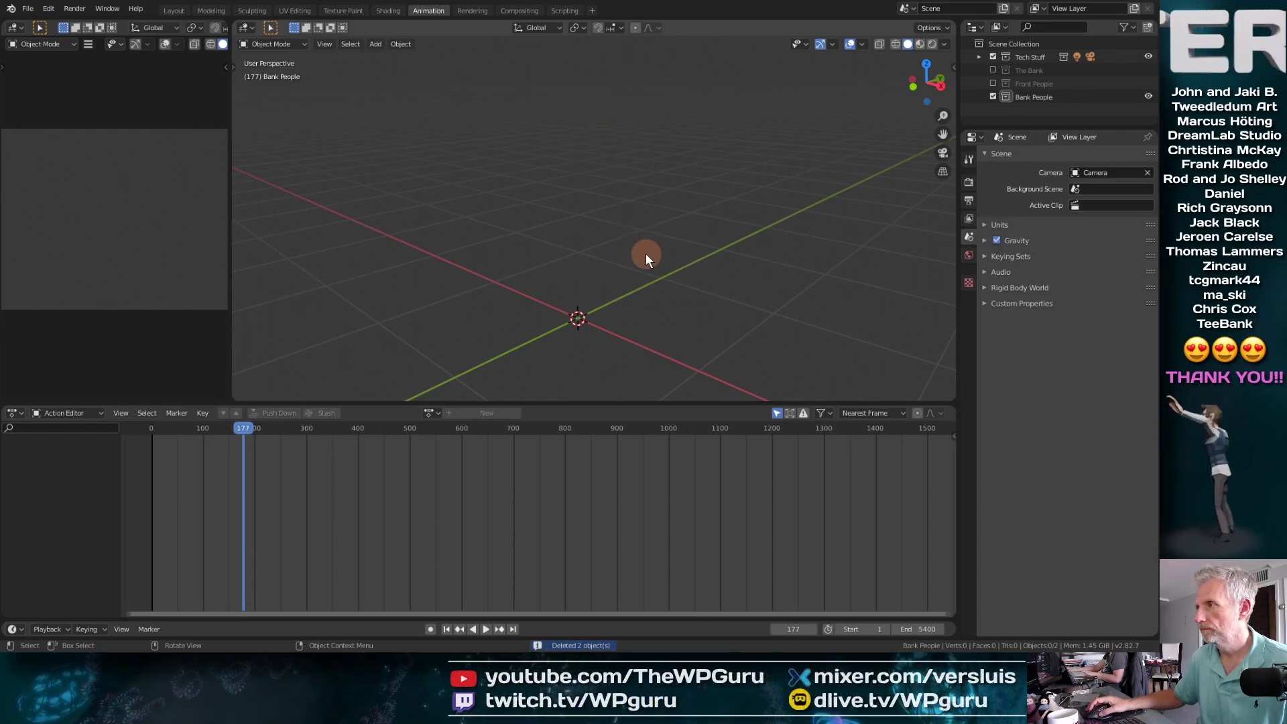
Step: Import the animation file Swing Dancing(1).fbx into the scene
scroll(645, 253, "up", 2)
scroll(645, 254, "down", 4)
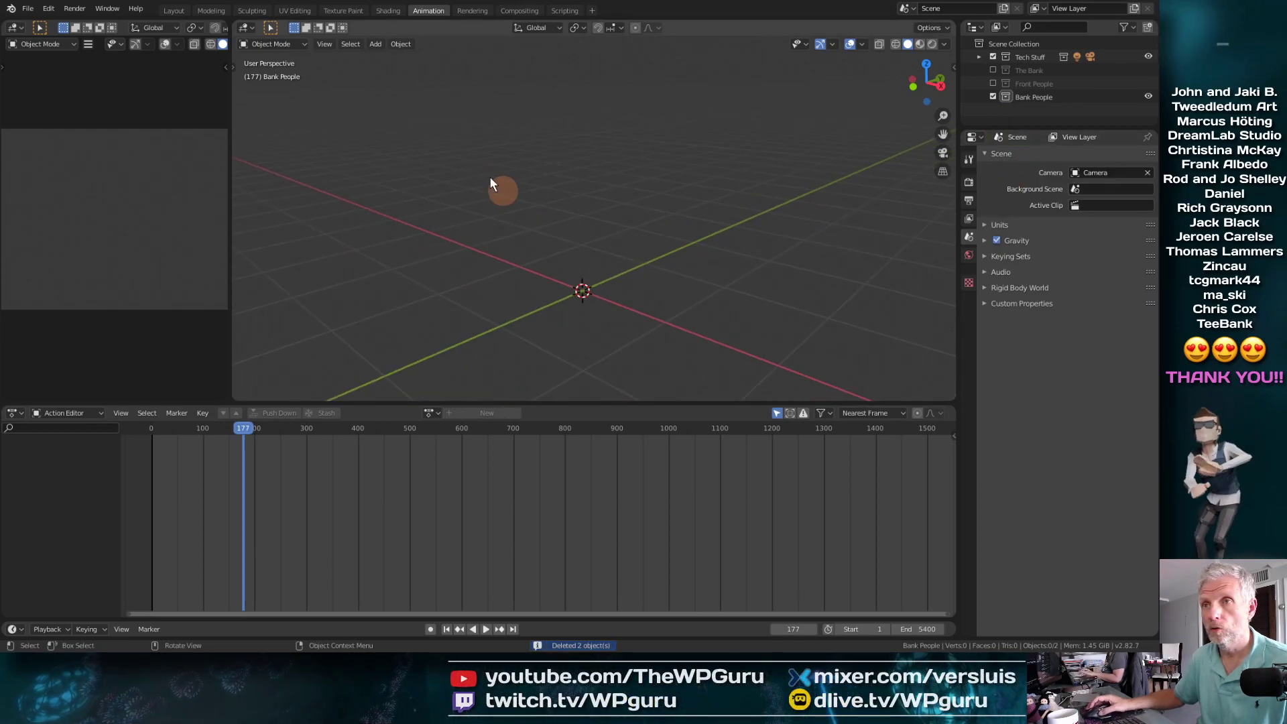
left_click(28, 9)
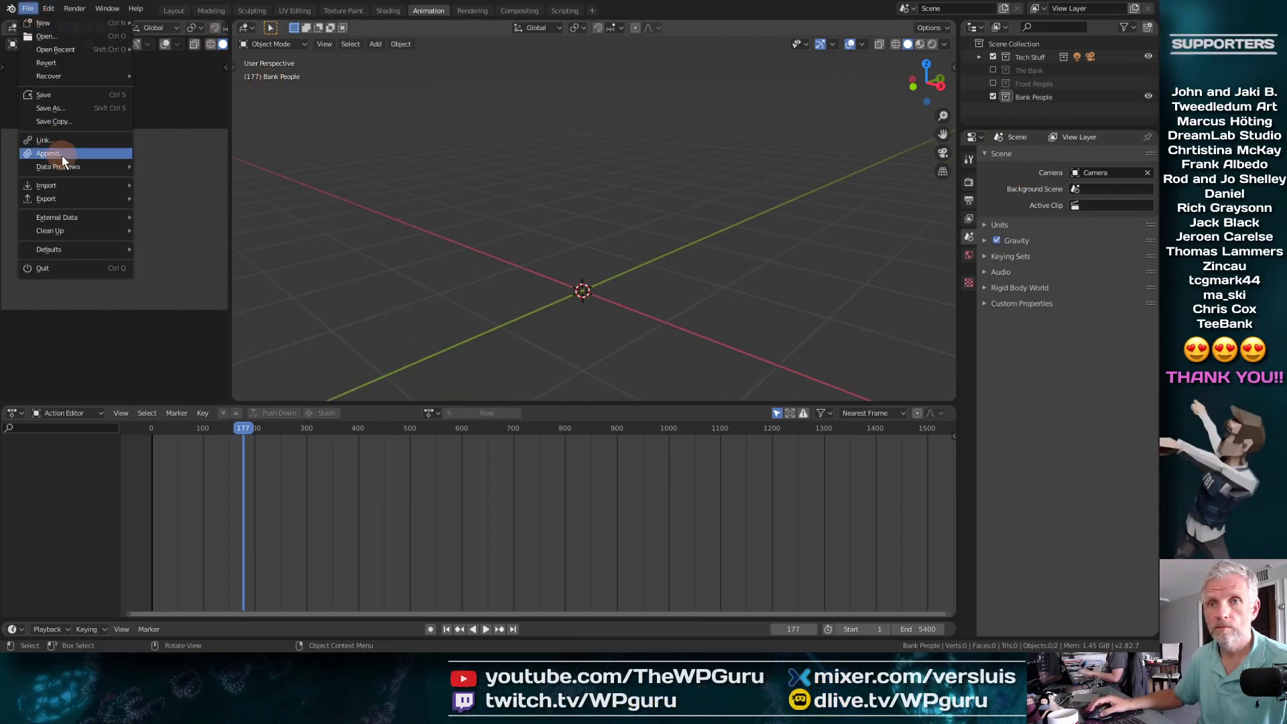
mouse_move(66, 188)
left_click(191, 267)
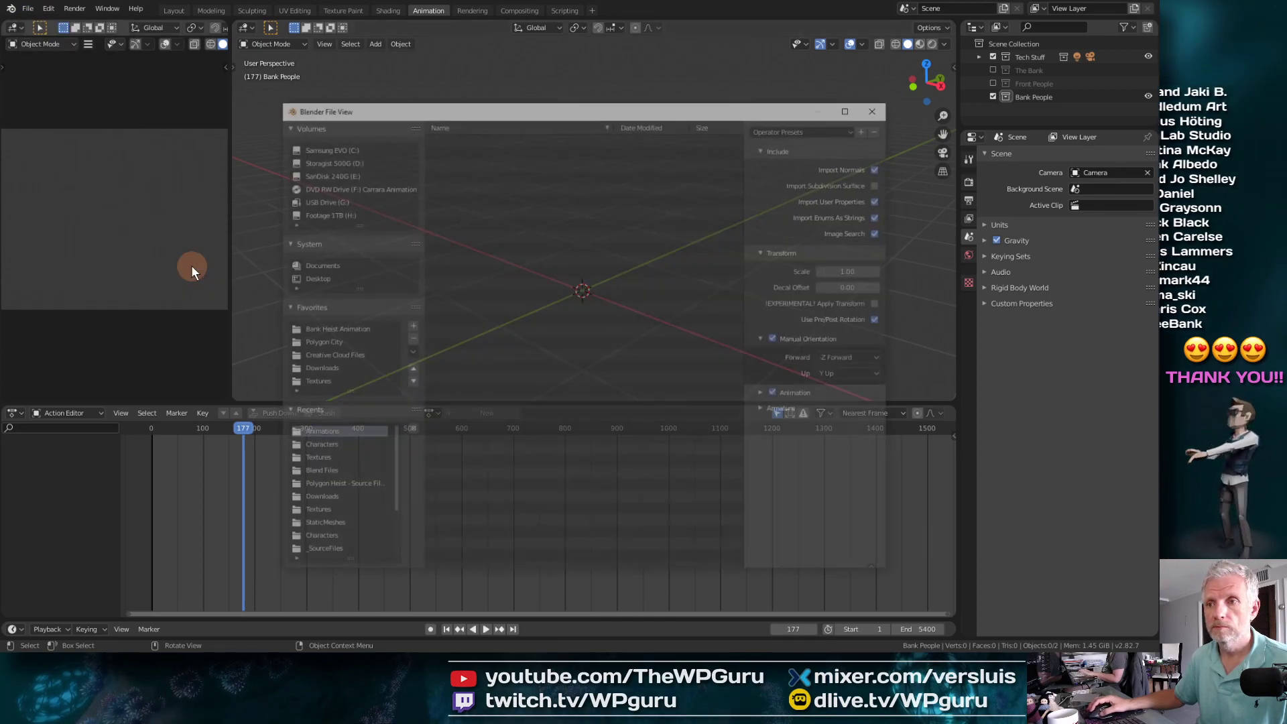
double_click(465, 224)
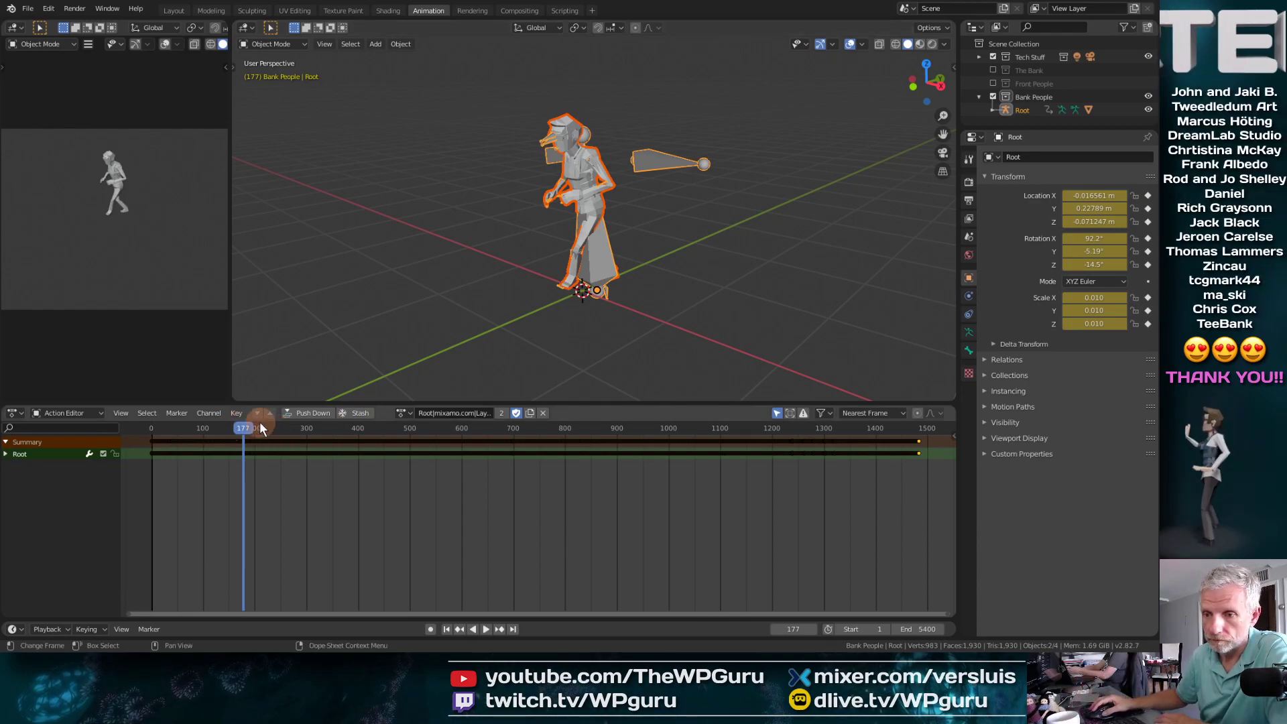
Step: Scrub the animation to frame 470, rename the imported action as Swing Two and stash it
left_click_drag(242, 425, 449, 413)
left_click(456, 413)
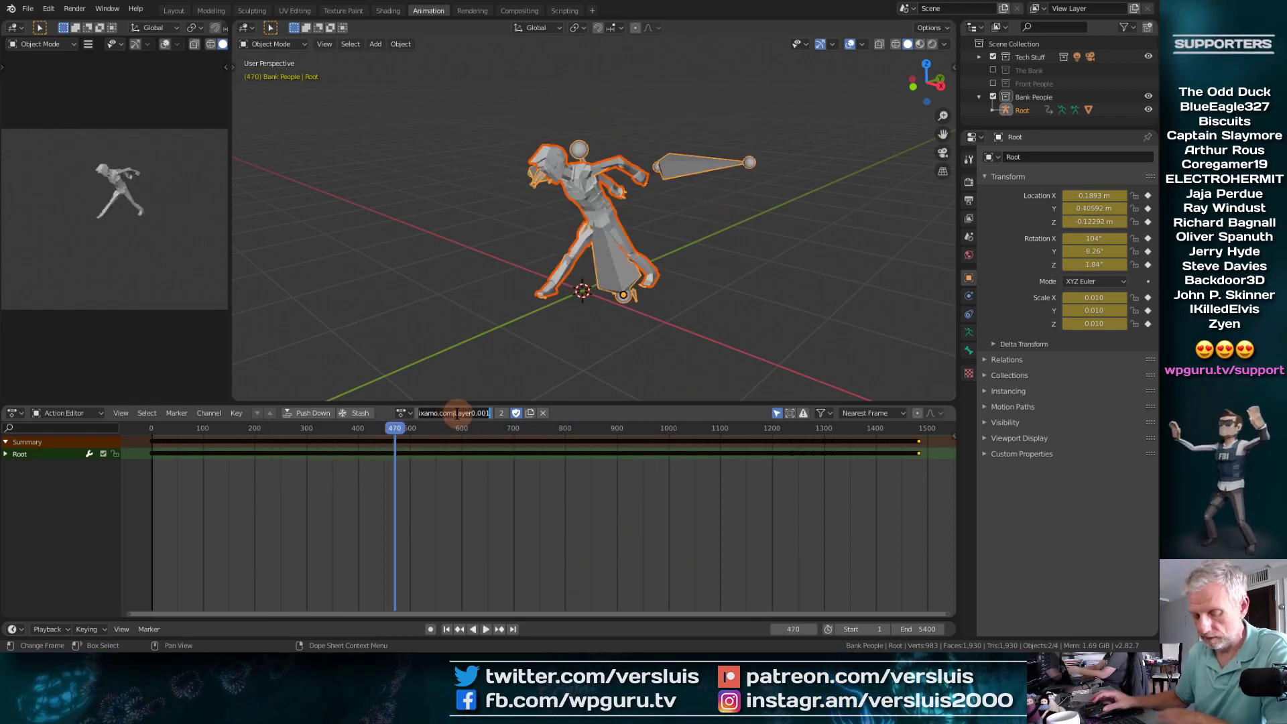
type("Swing T")
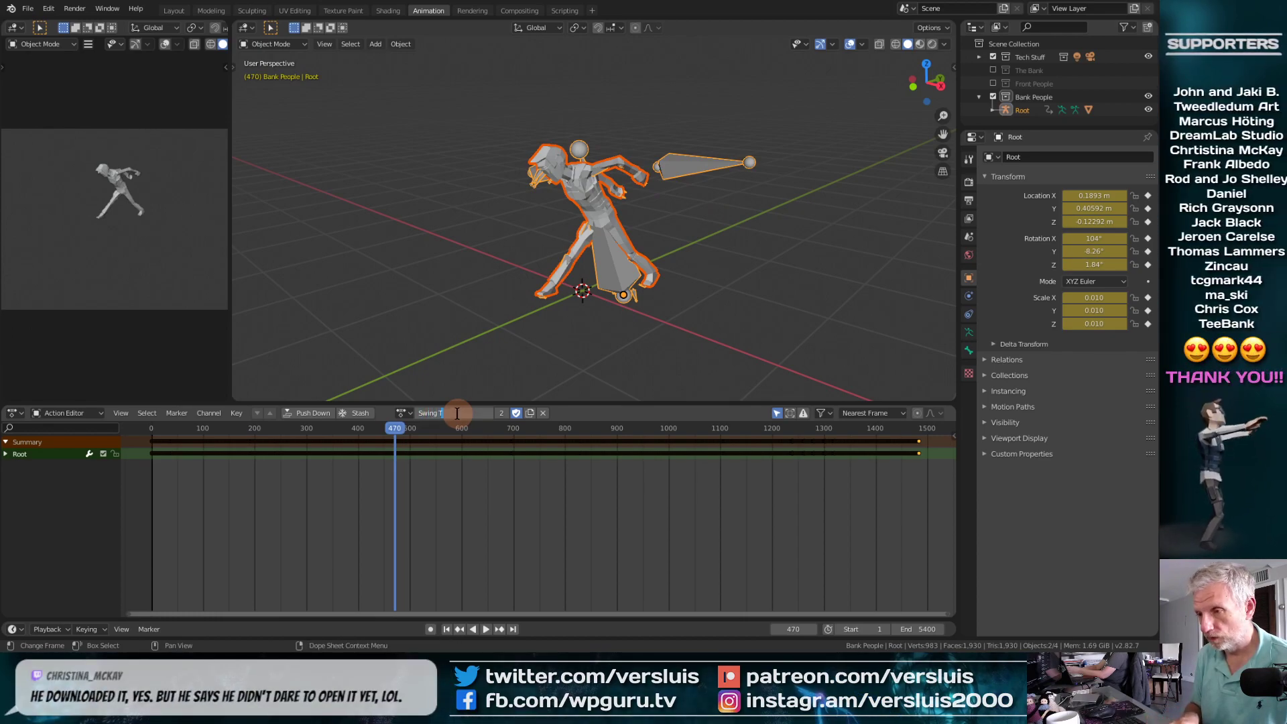
type("wo")
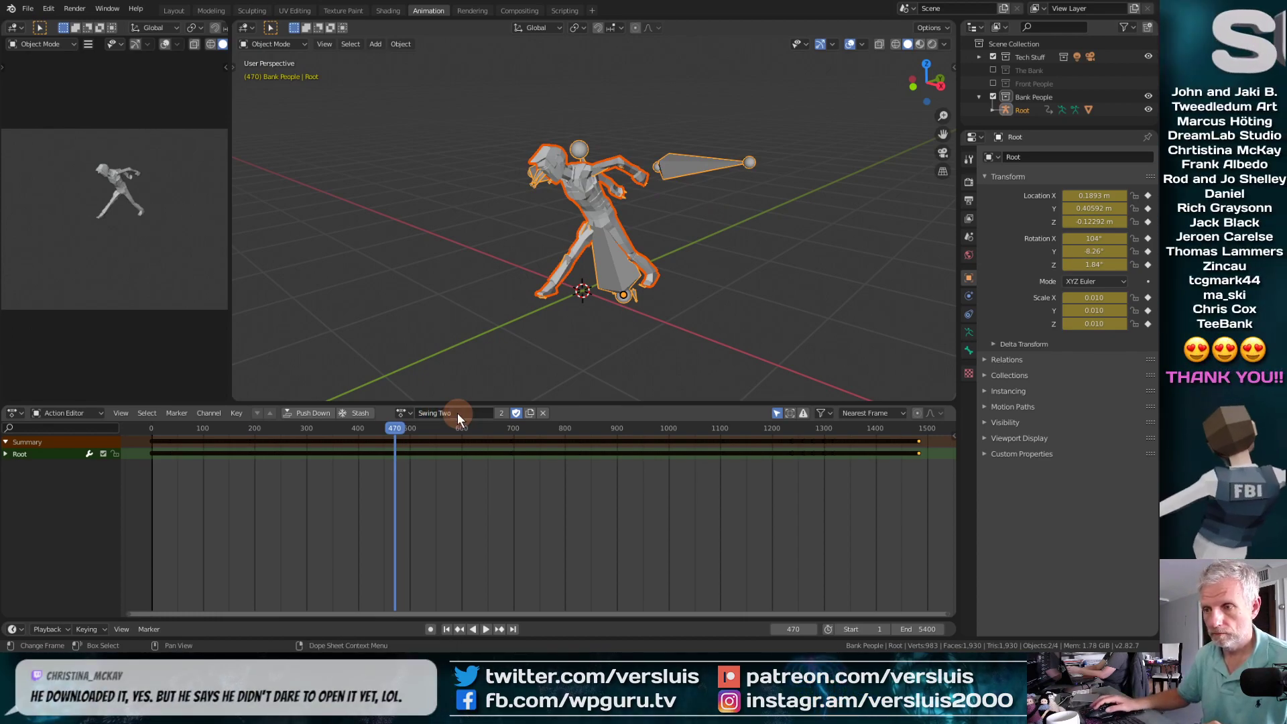
left_click(354, 413)
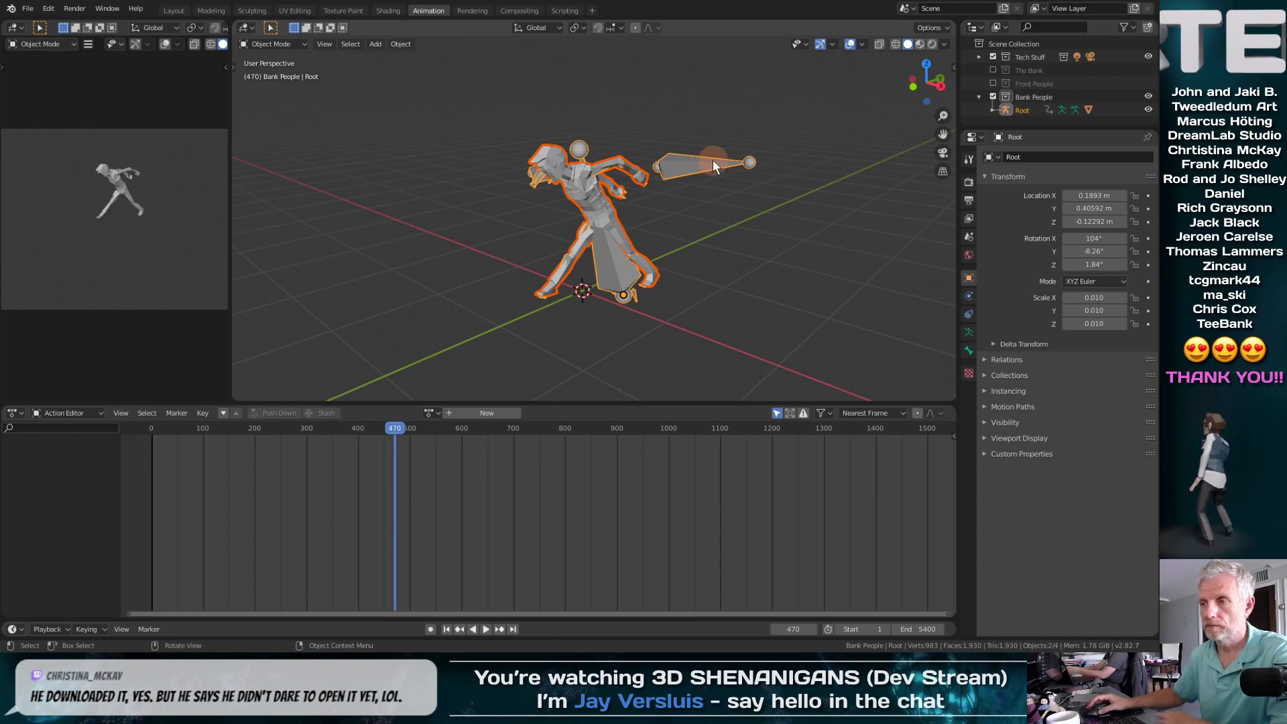
Step: Delete the imported dancing character and switch to the Layout workspace
key("x")
left_click(591, 228)
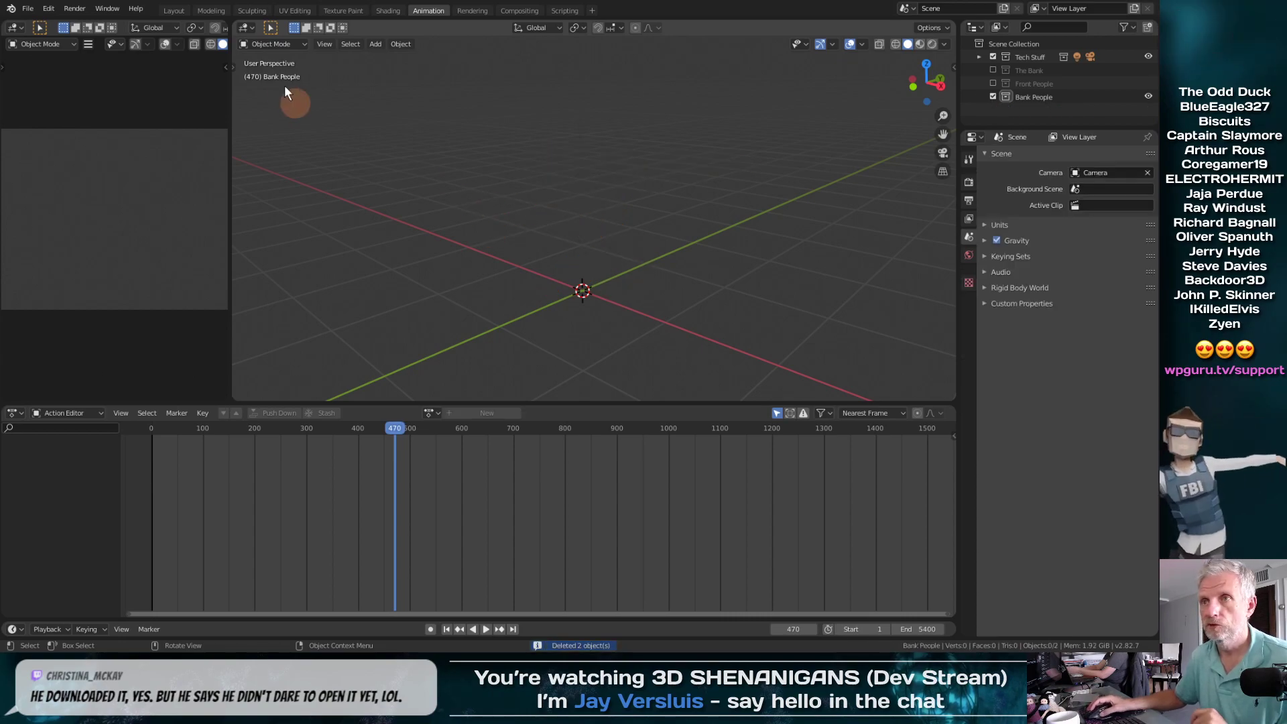
left_click(173, 11)
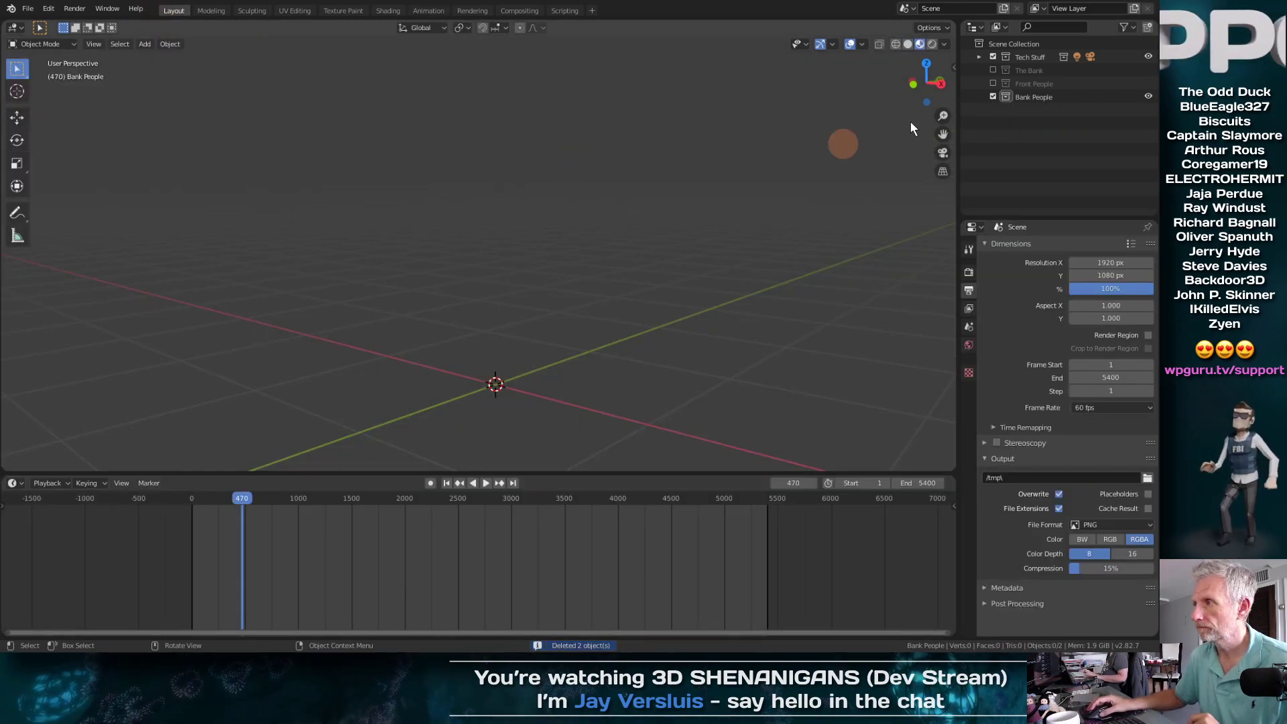
Step: Import SK_Character_BusinessWoman.fbx from the Characters folder of Polygon City - Source Files into the Bank People collection
left_click(1029, 95)
left_click(29, 9)
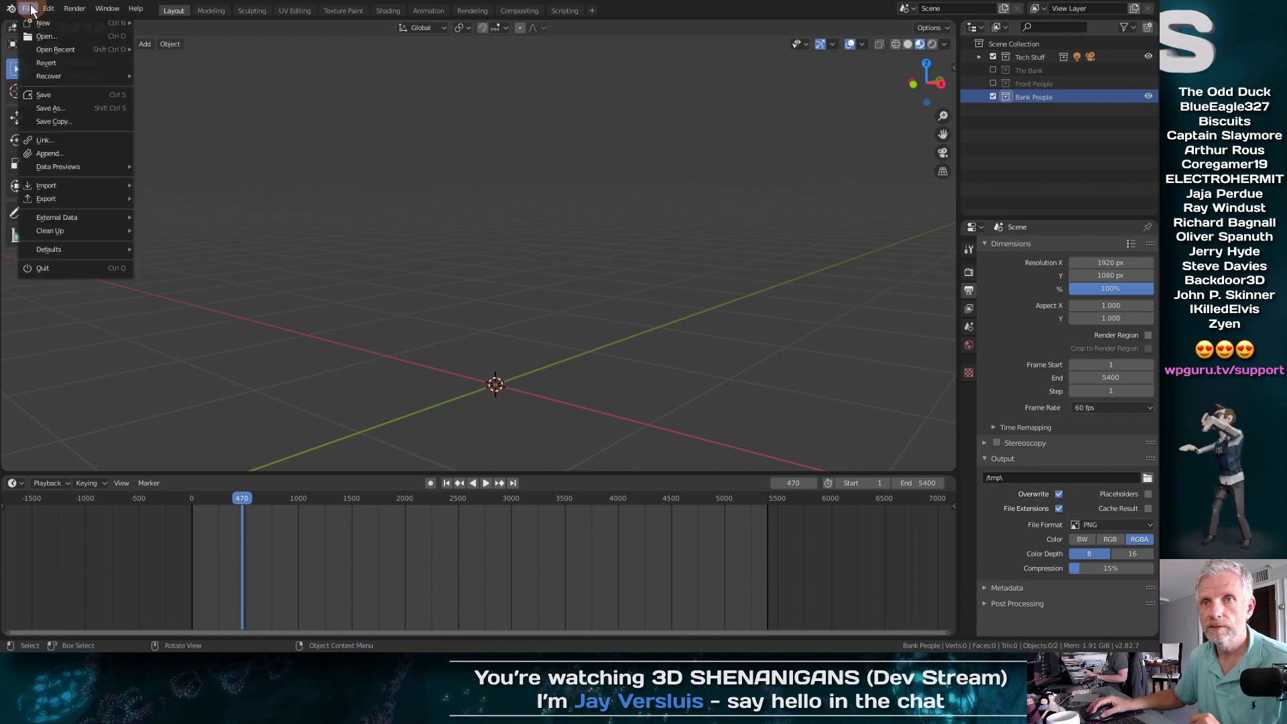
mouse_move(82, 188)
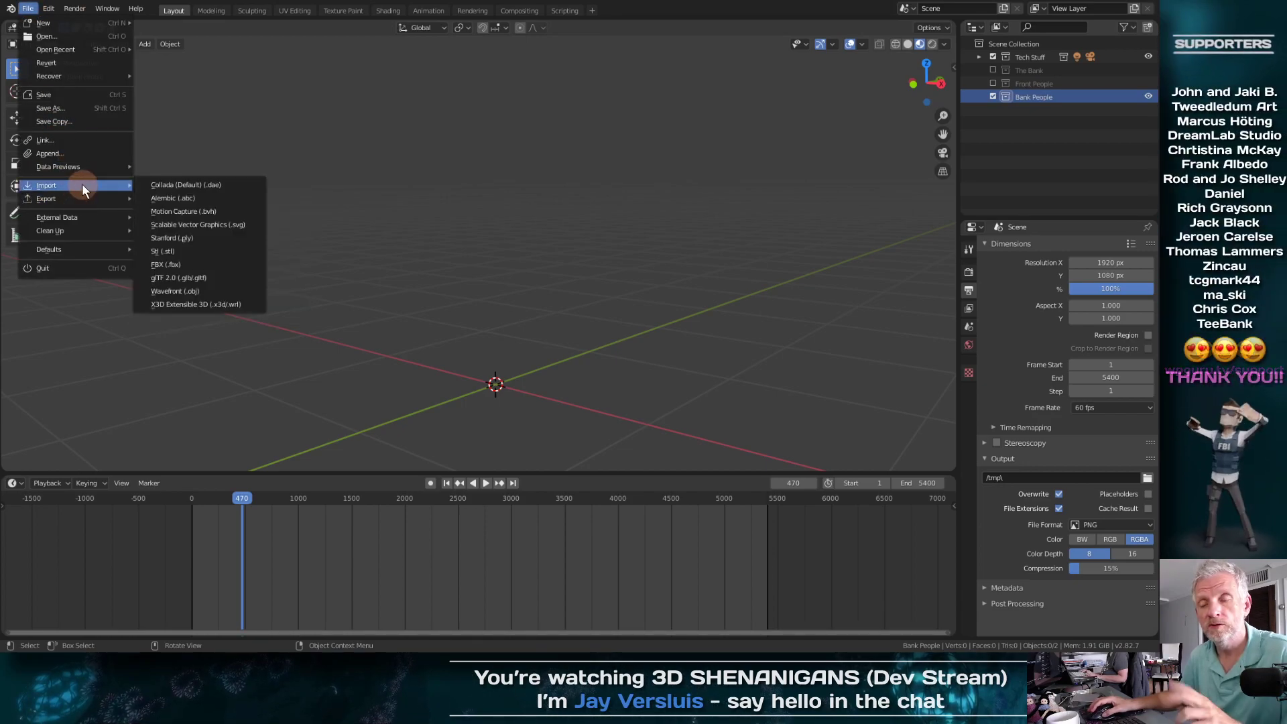
left_click(204, 264)
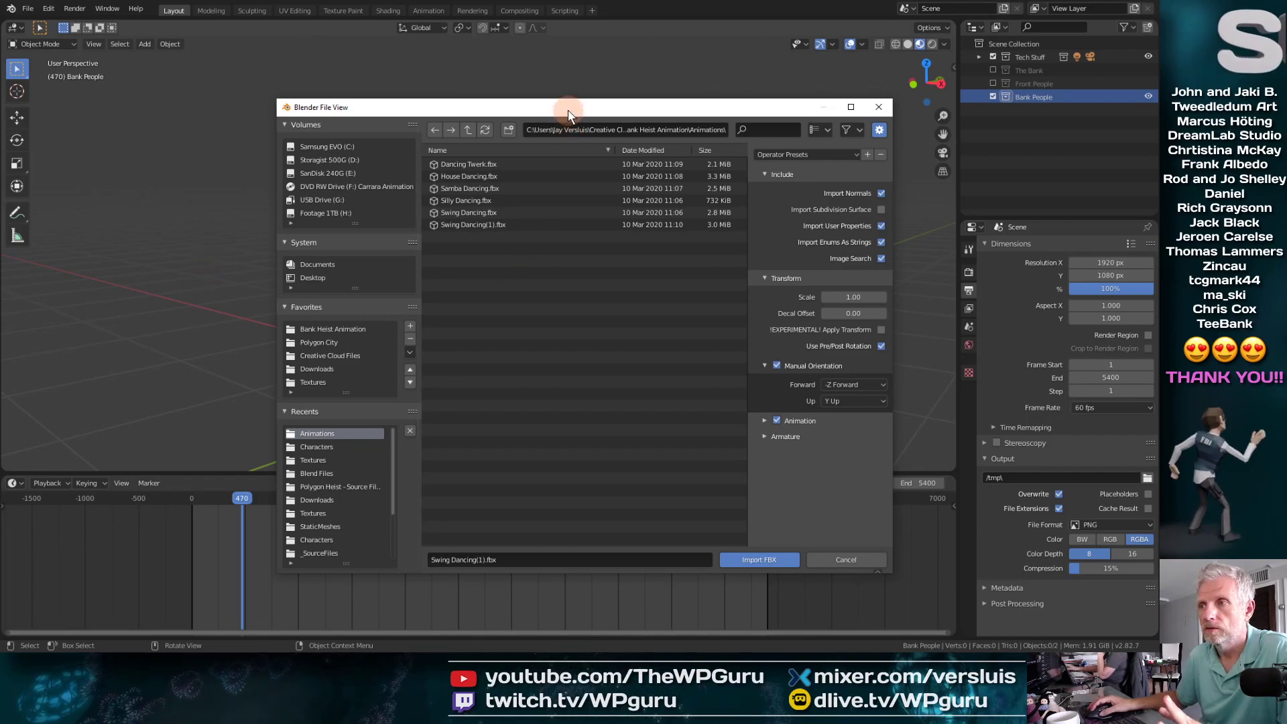
left_click_drag(563, 106, 477, 79)
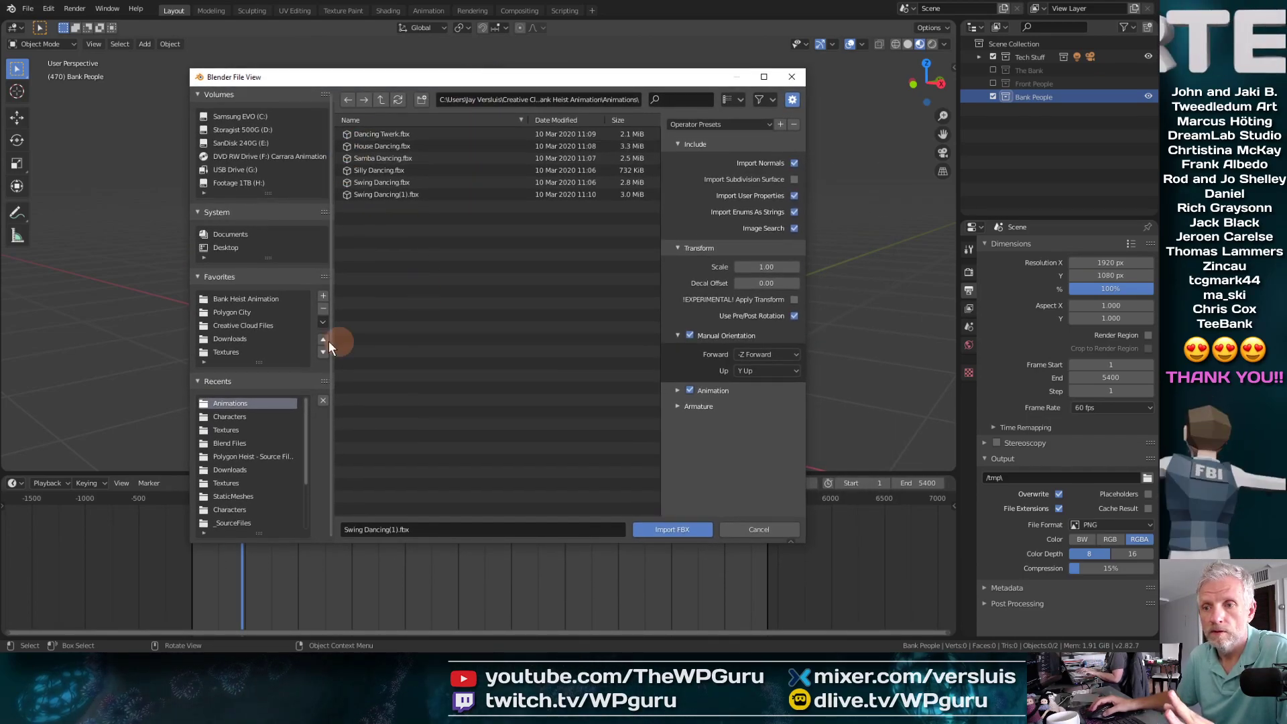
left_click(250, 299)
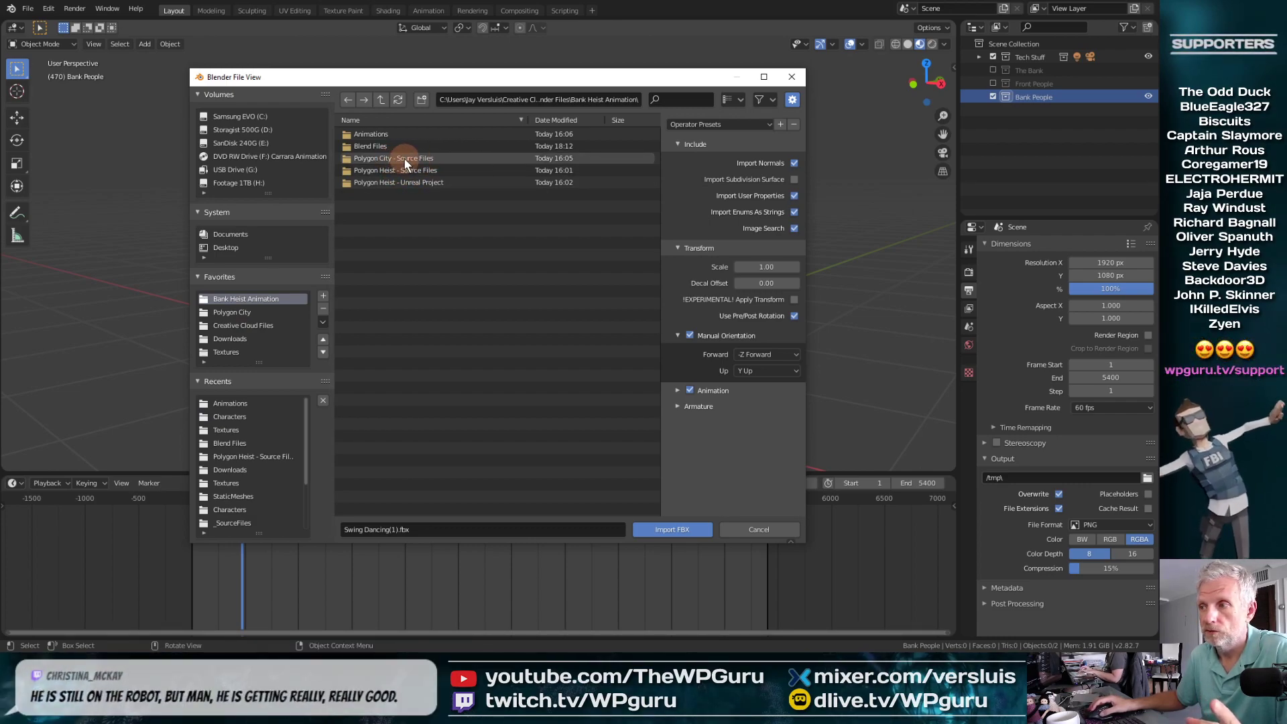
double_click(430, 158)
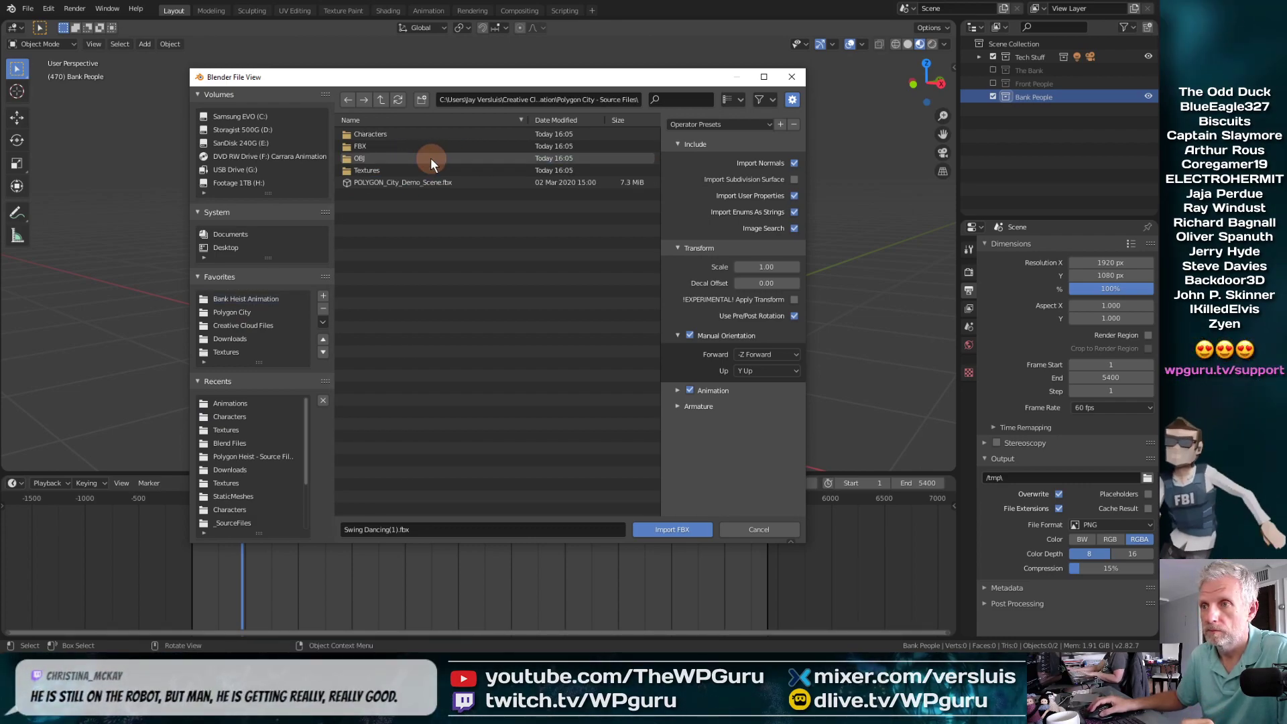
double_click(377, 134)
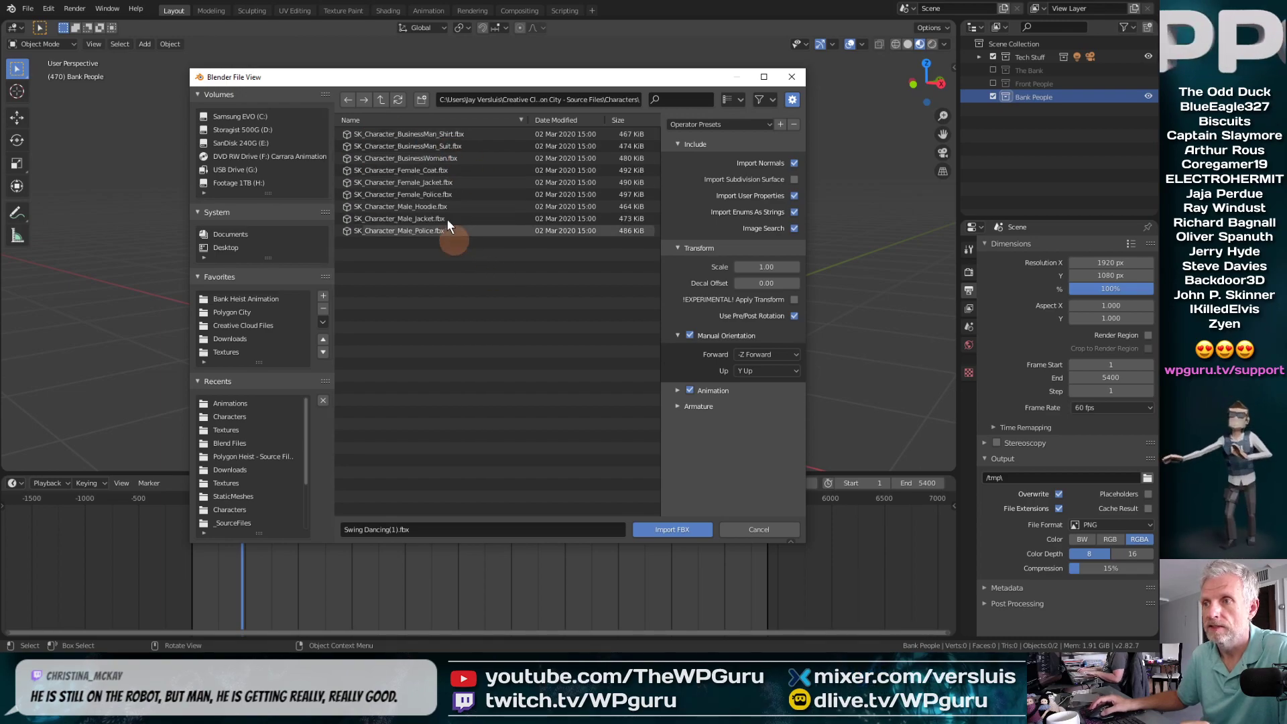
left_click_drag(490, 82, 425, 67)
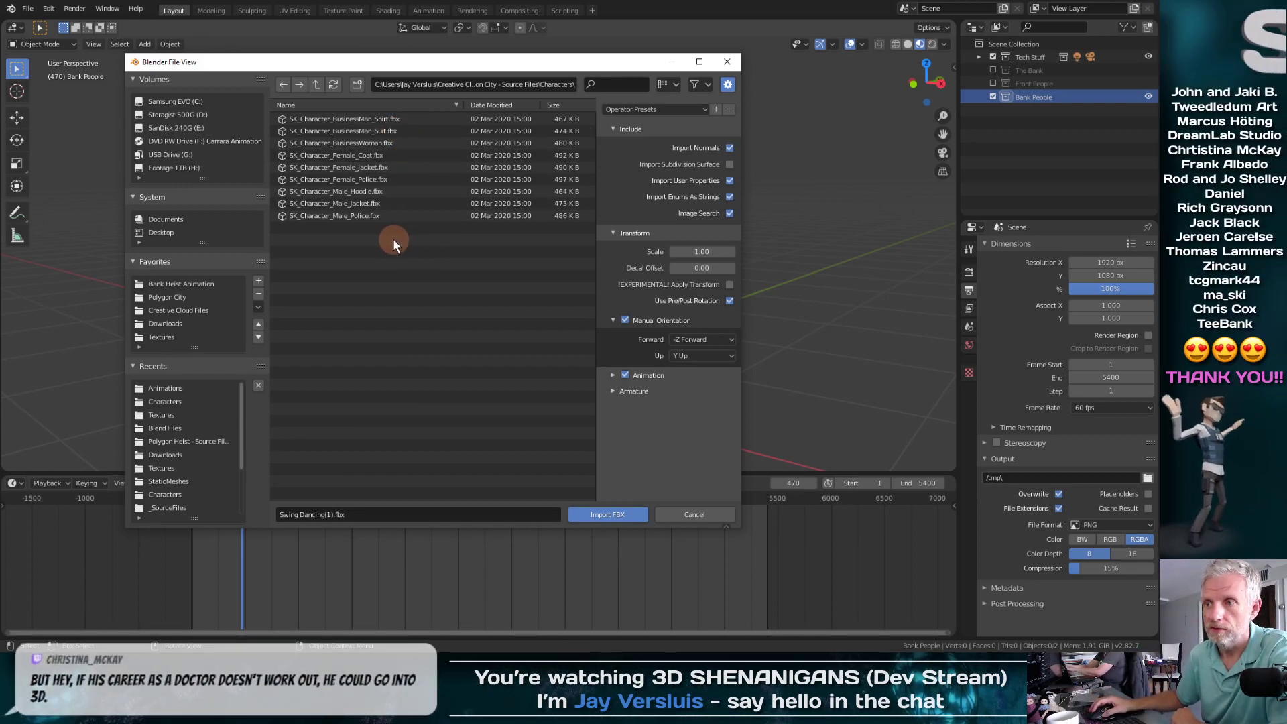
left_click(367, 143)
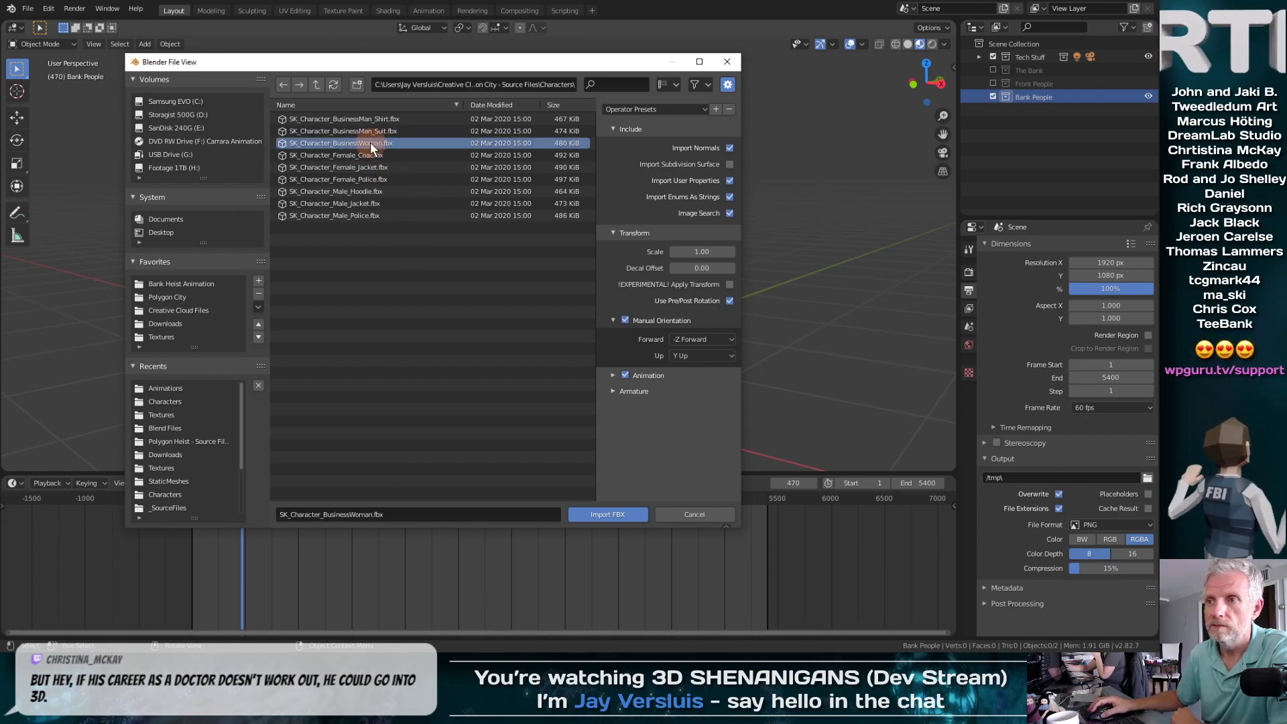
left_click(622, 513)
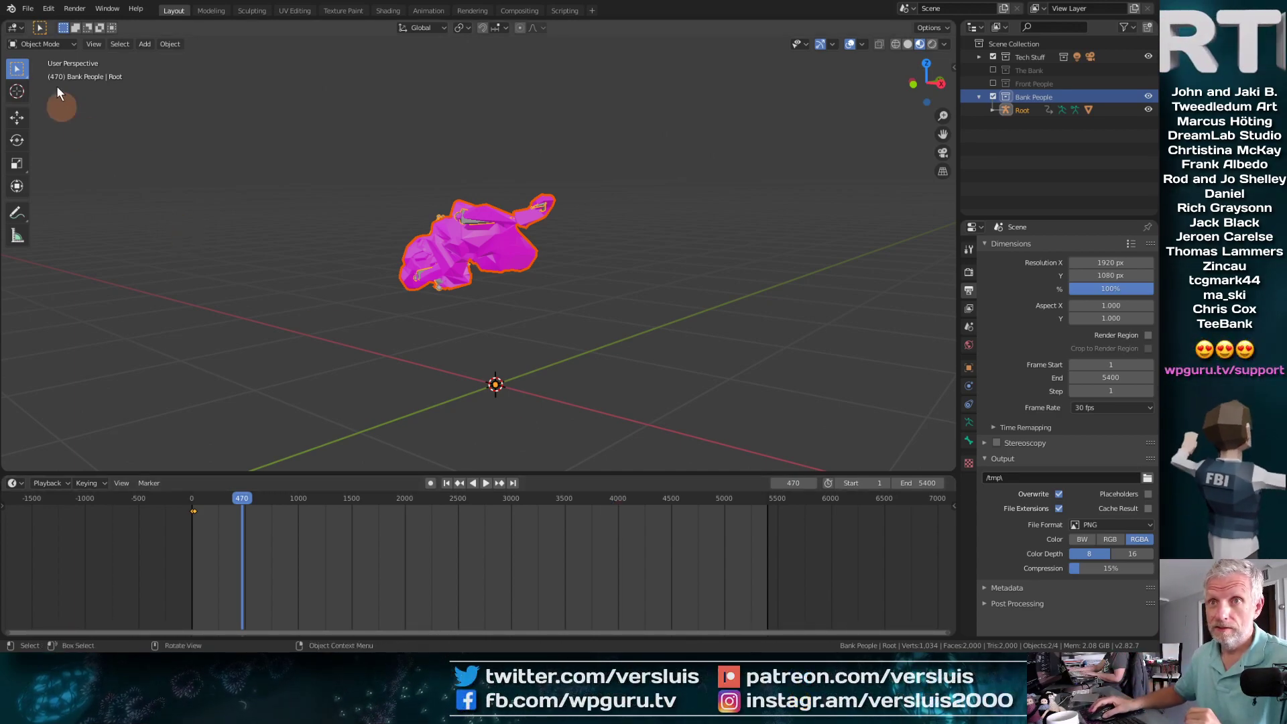
Step: Put the business woman's armature in Pose Mode and clear all transforms on its bones
left_click(70, 43)
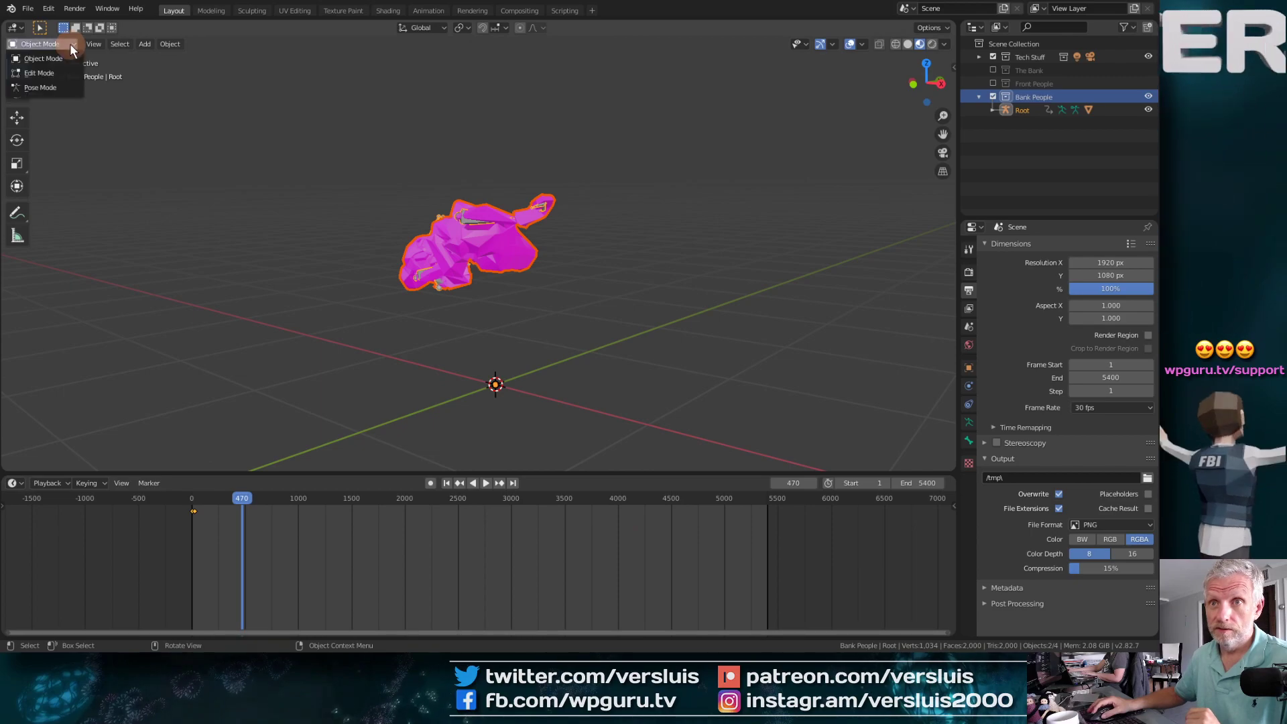
left_click(65, 84)
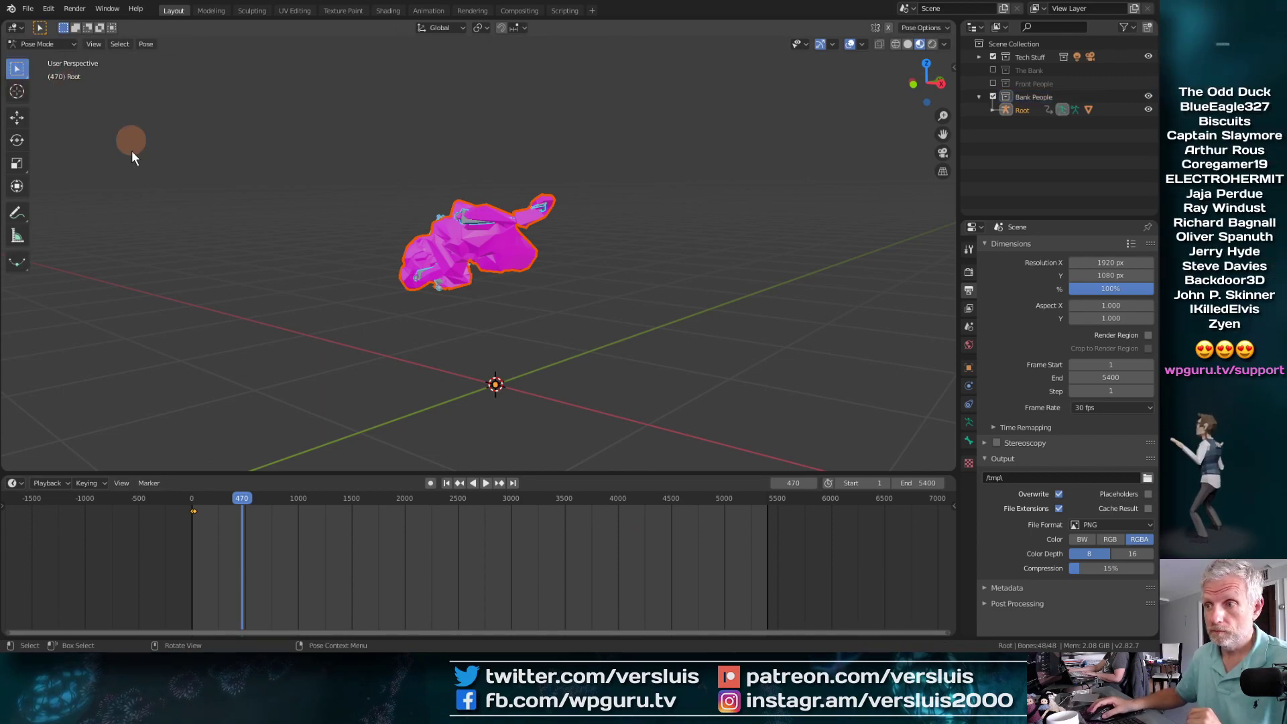
left_click(145, 44)
mouse_move(168, 66)
left_click(295, 75)
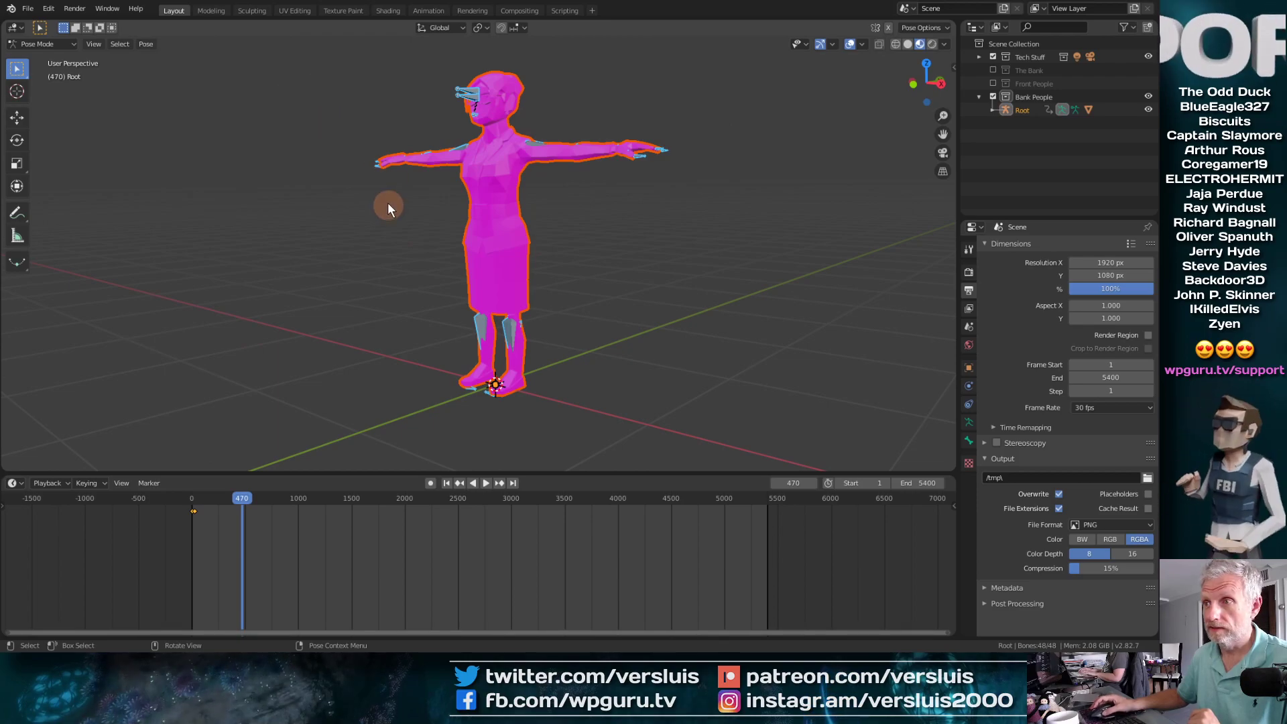
Step: Switch to the Shading workspace, return to Object Mode and select the business woman mesh to show its material nodes
middle_click_drag(405, 207, 521, 278, "shift")
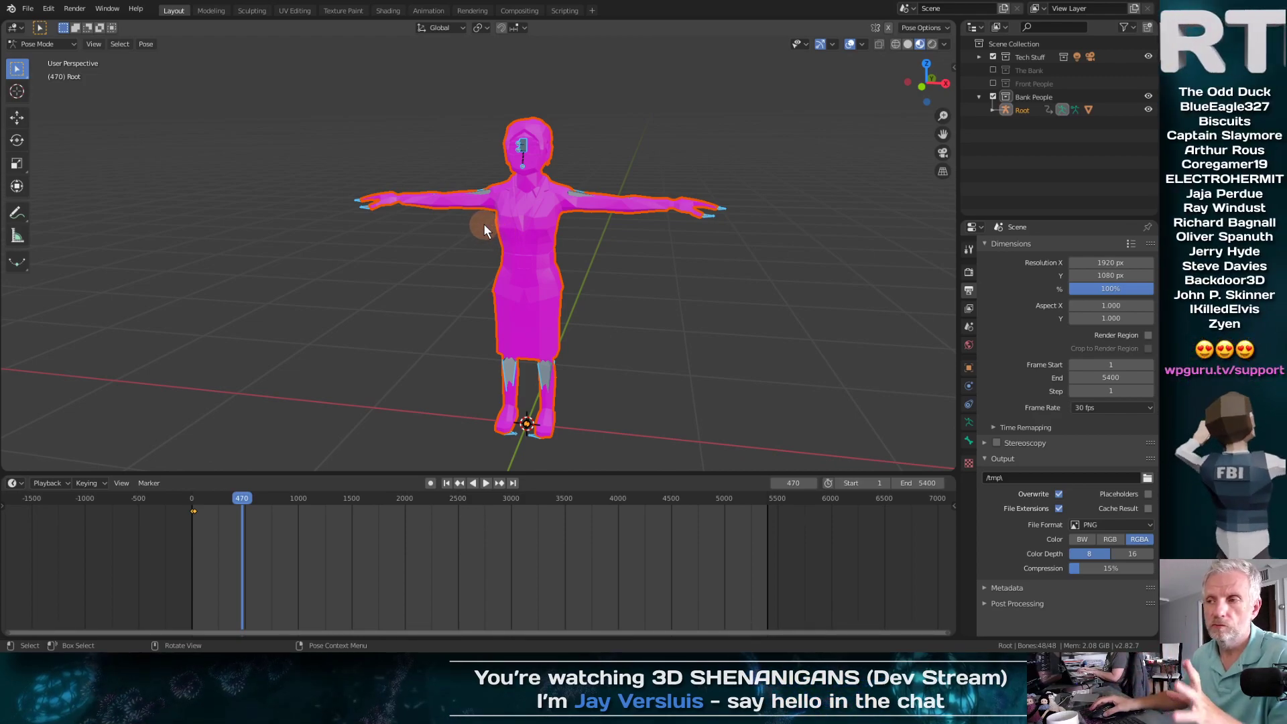
middle_click_drag(483, 223, 455, 236)
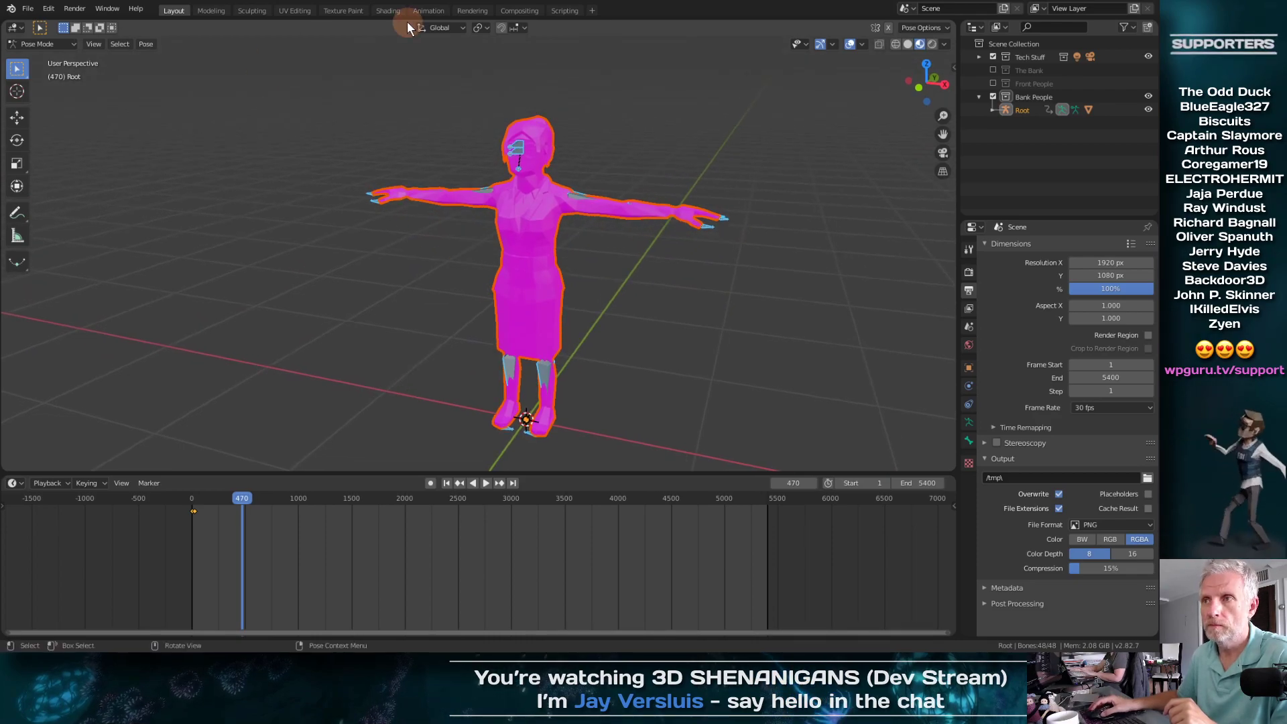
left_click(387, 11)
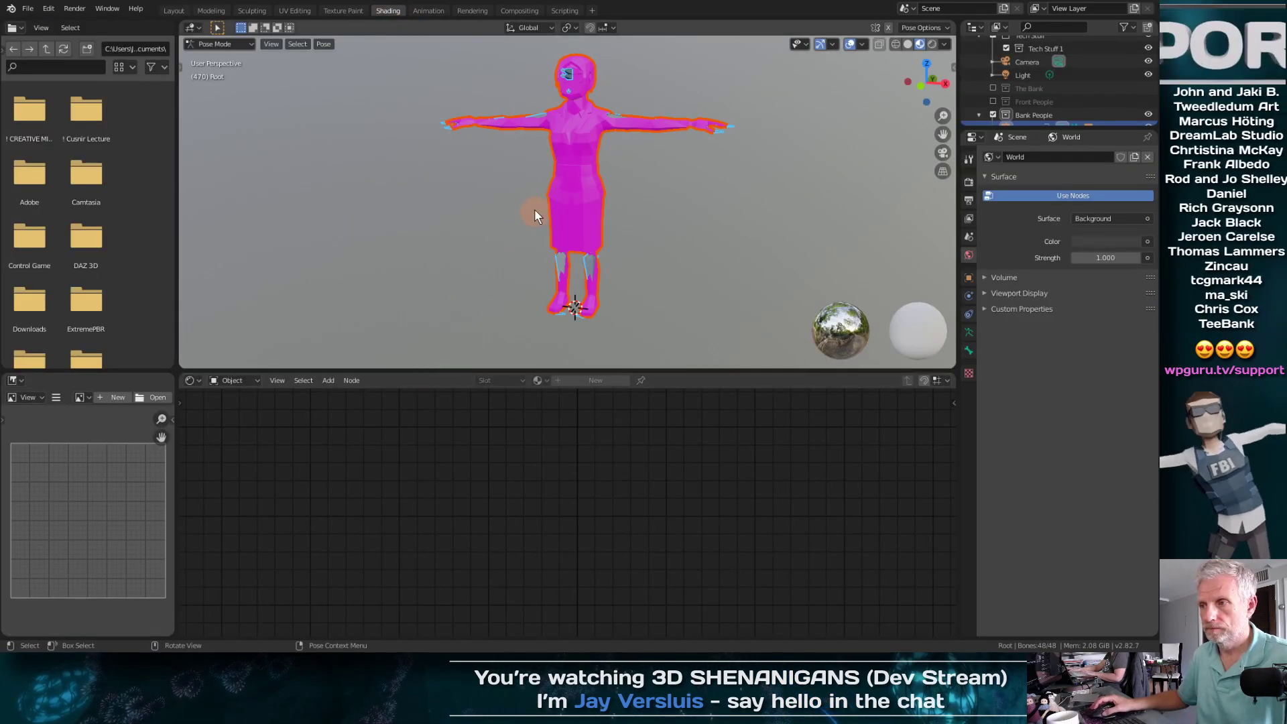
left_click(579, 190)
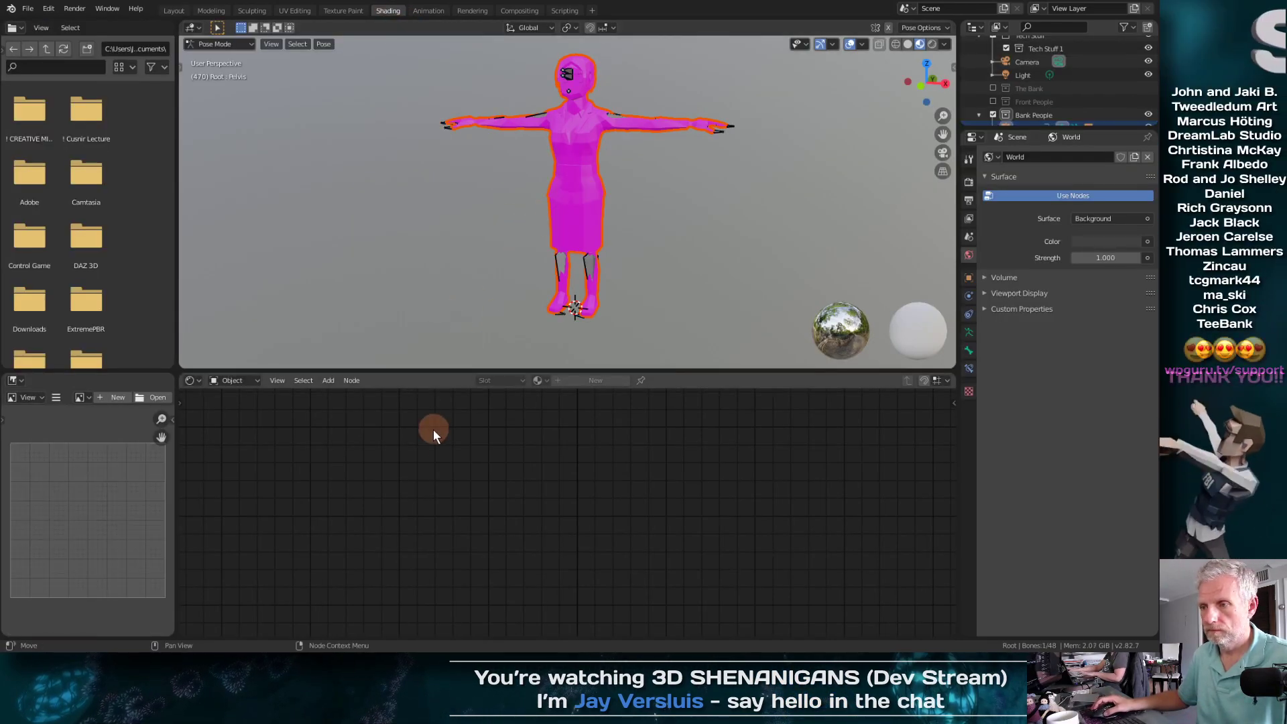
left_click(228, 44)
left_click(237, 59)
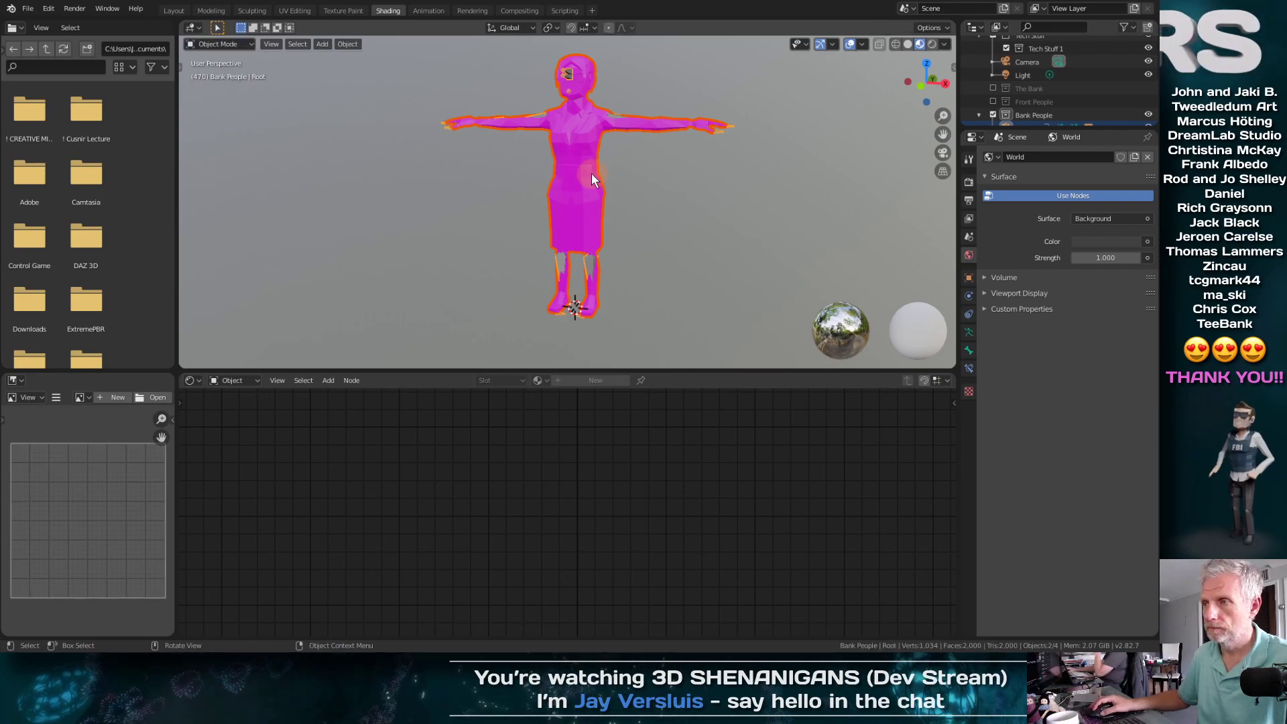
left_click(591, 173)
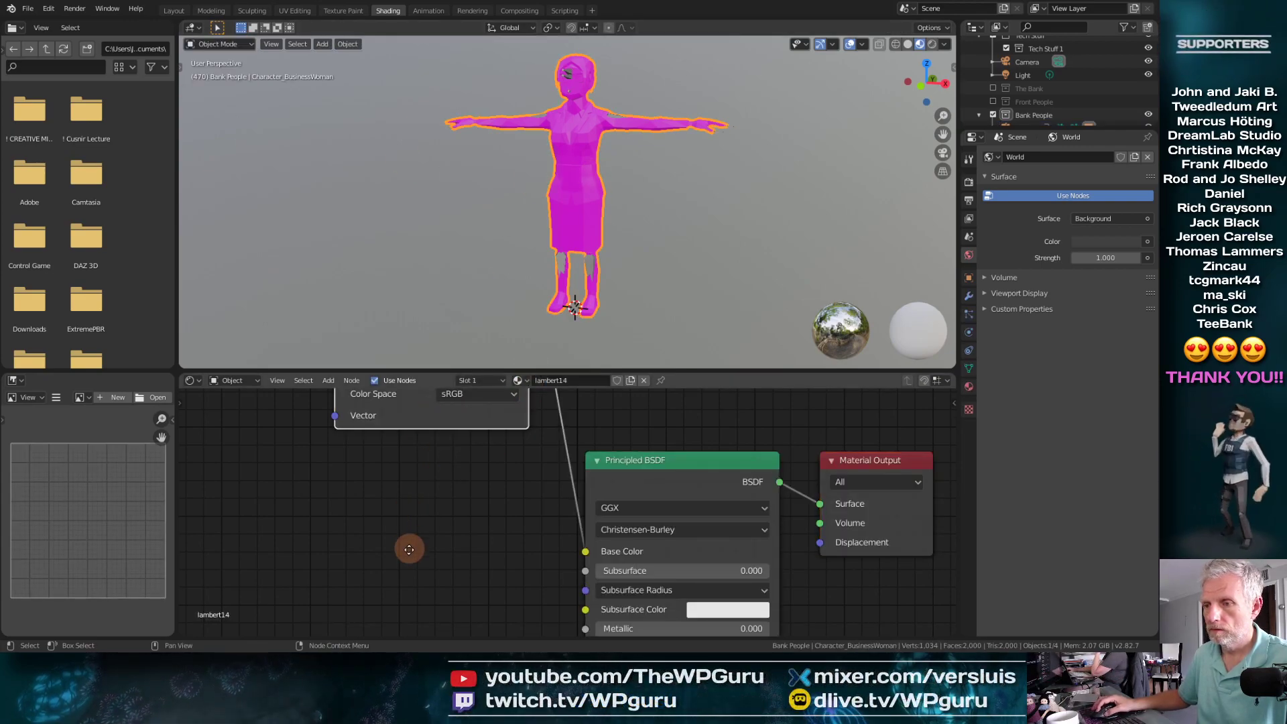
Step: Load PolygonCity_Texture_01_A.png from the Textures folder of Polygon City - Source Files into the business woman's image texture node
key("g")
left_click(380, 396)
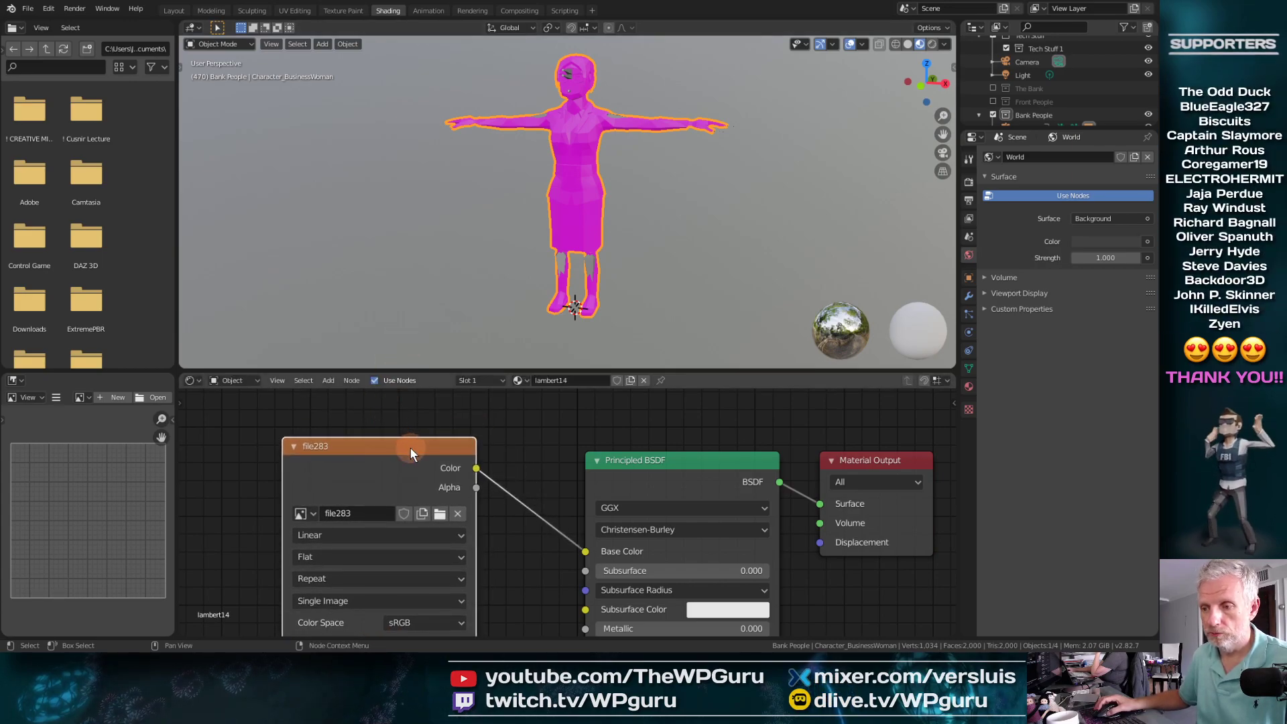
left_click_drag(410, 448, 414, 436)
left_click(442, 506)
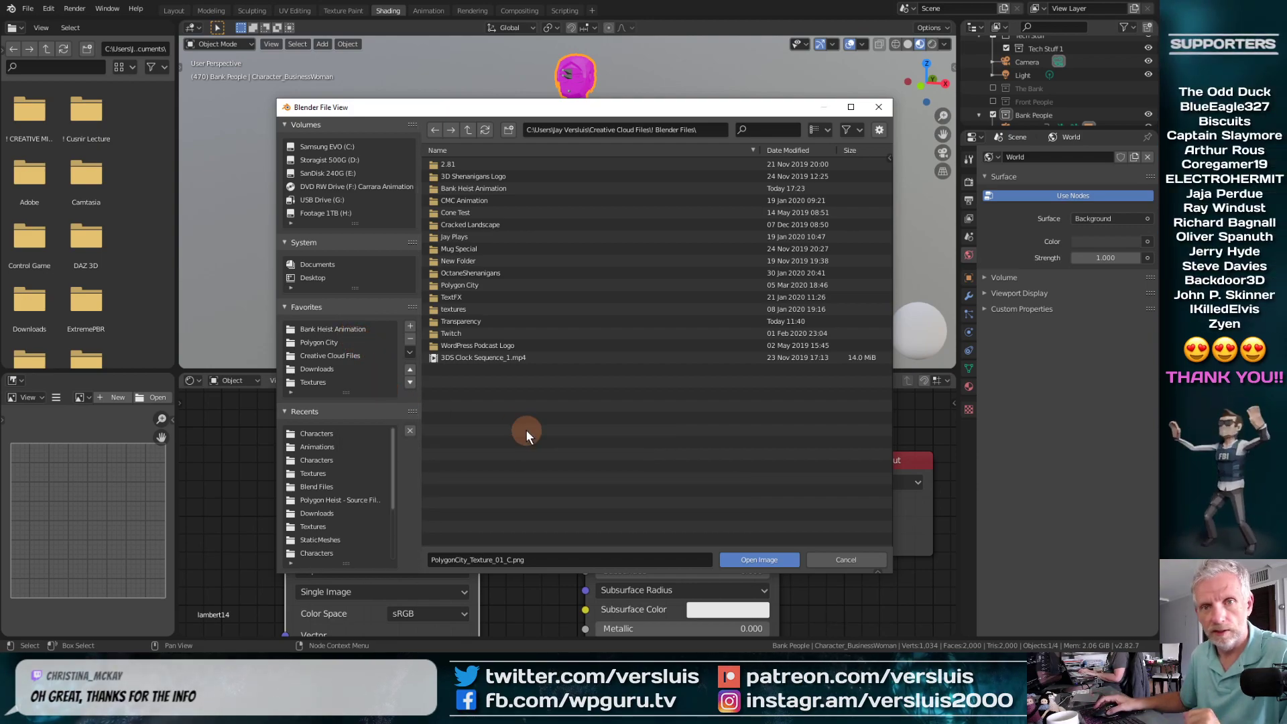
left_click(337, 327)
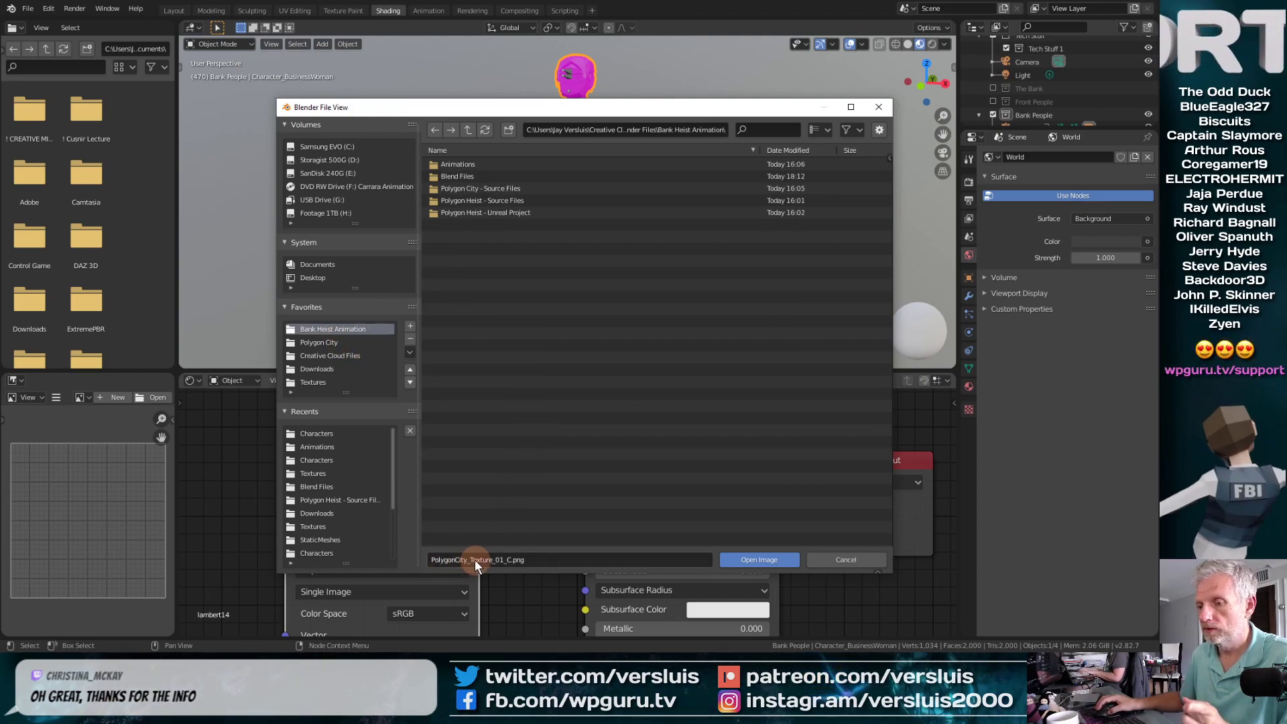
left_click(483, 190)
left_click(474, 200)
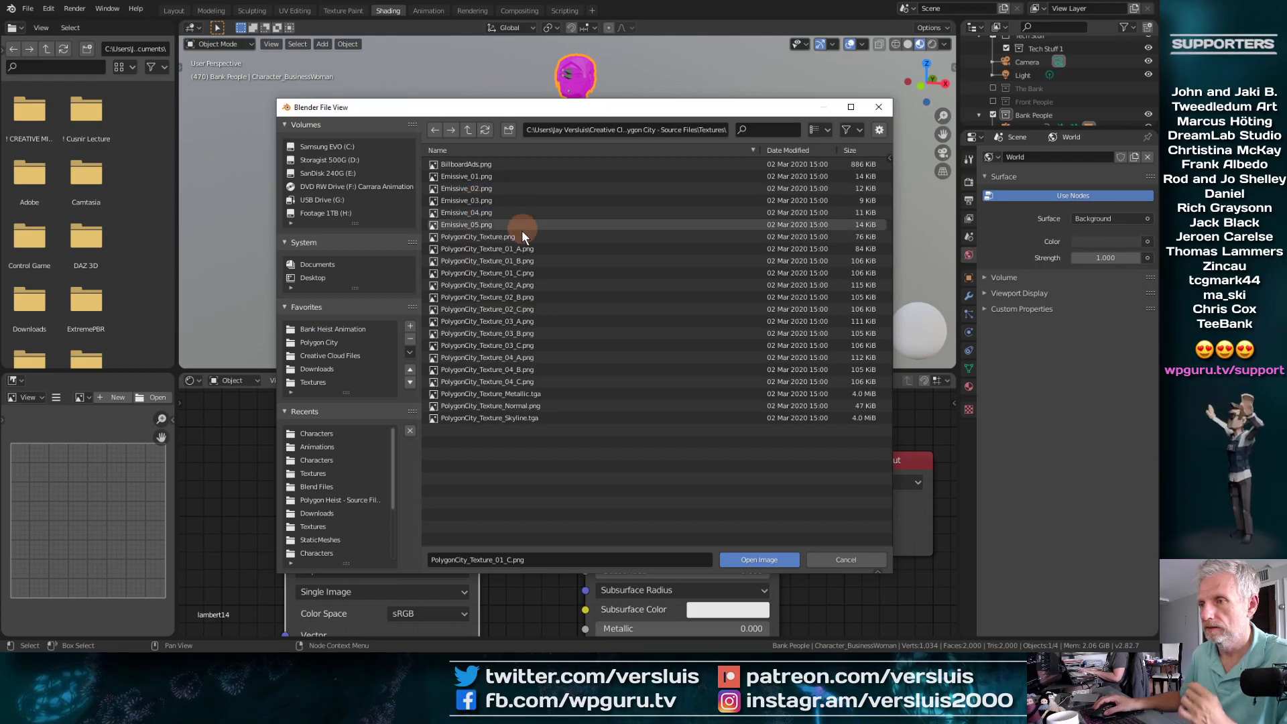
left_click(502, 249)
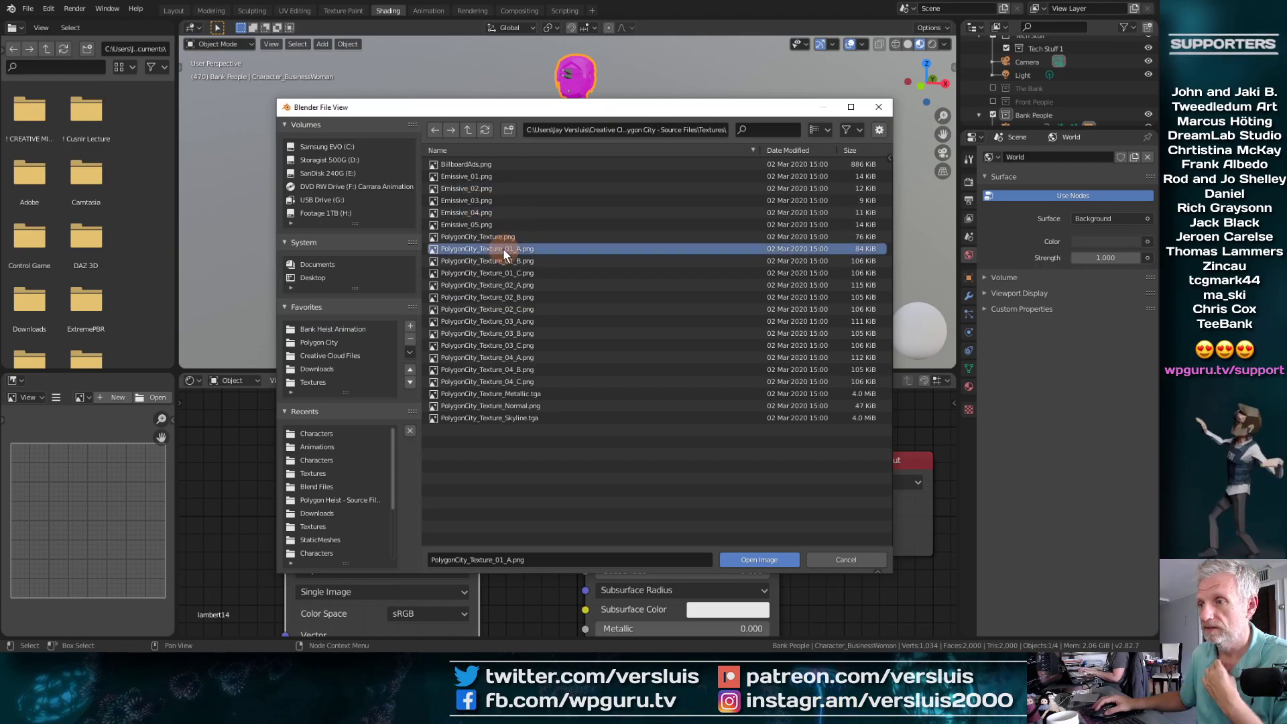
left_click(744, 559)
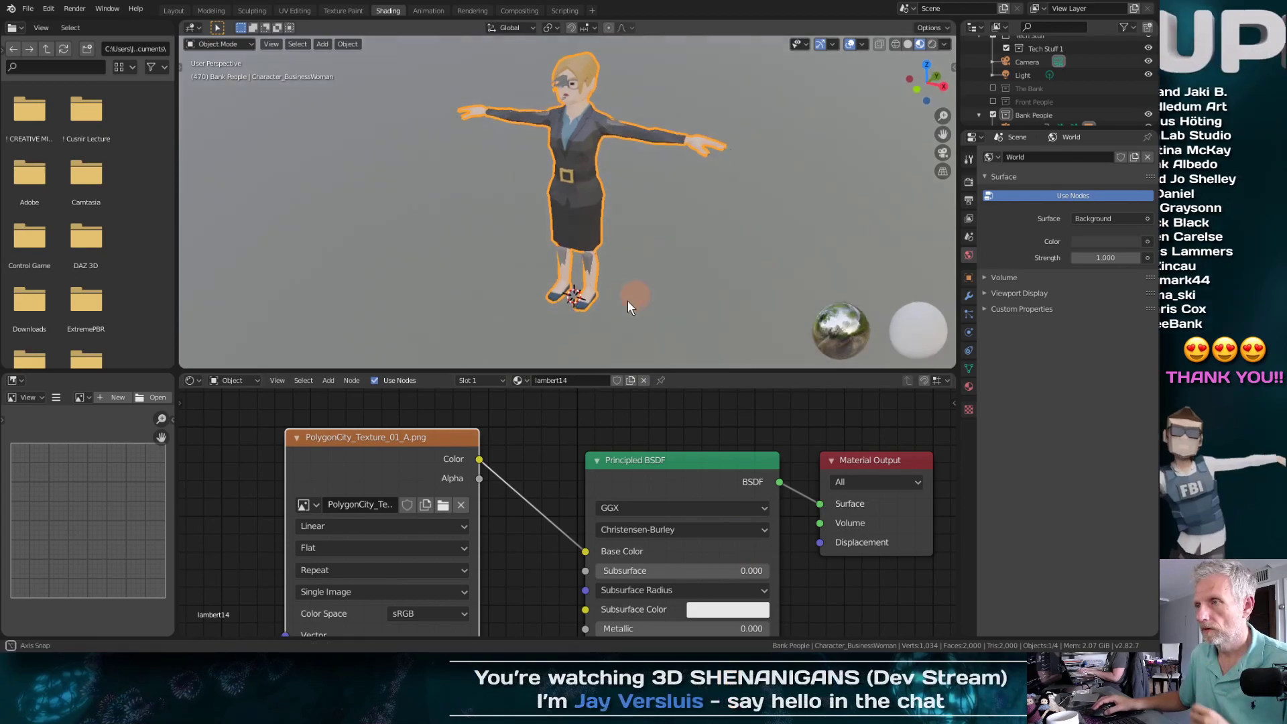
middle_click_drag(627, 301, 650, 259)
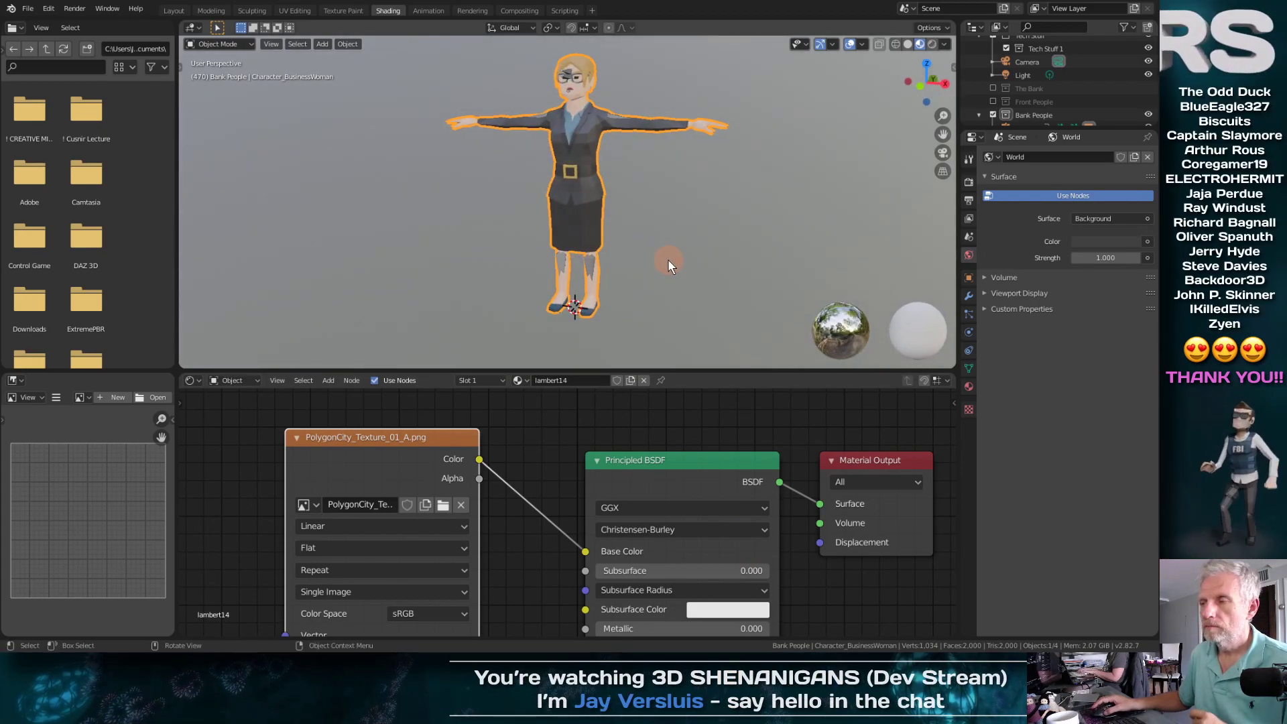
Step: Enlarge the 3D viewport, frame the character's upper body and replace its texture image with PolygonCity_Texture_02_A.png
left_click_drag(582, 370, 583, 465)
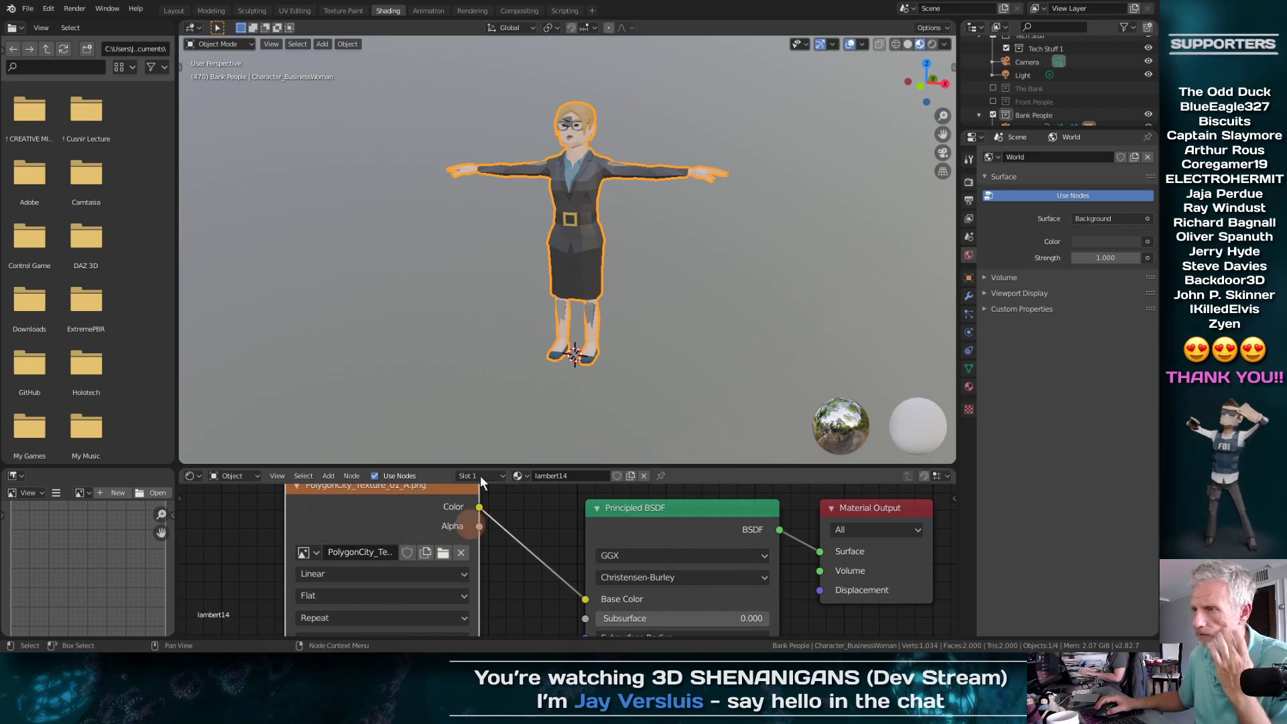
scroll(512, 381, "up", 5)
middle_click_drag(482, 345, 518, 71, "shift")
middle_click_drag(518, 155, 445, 164)
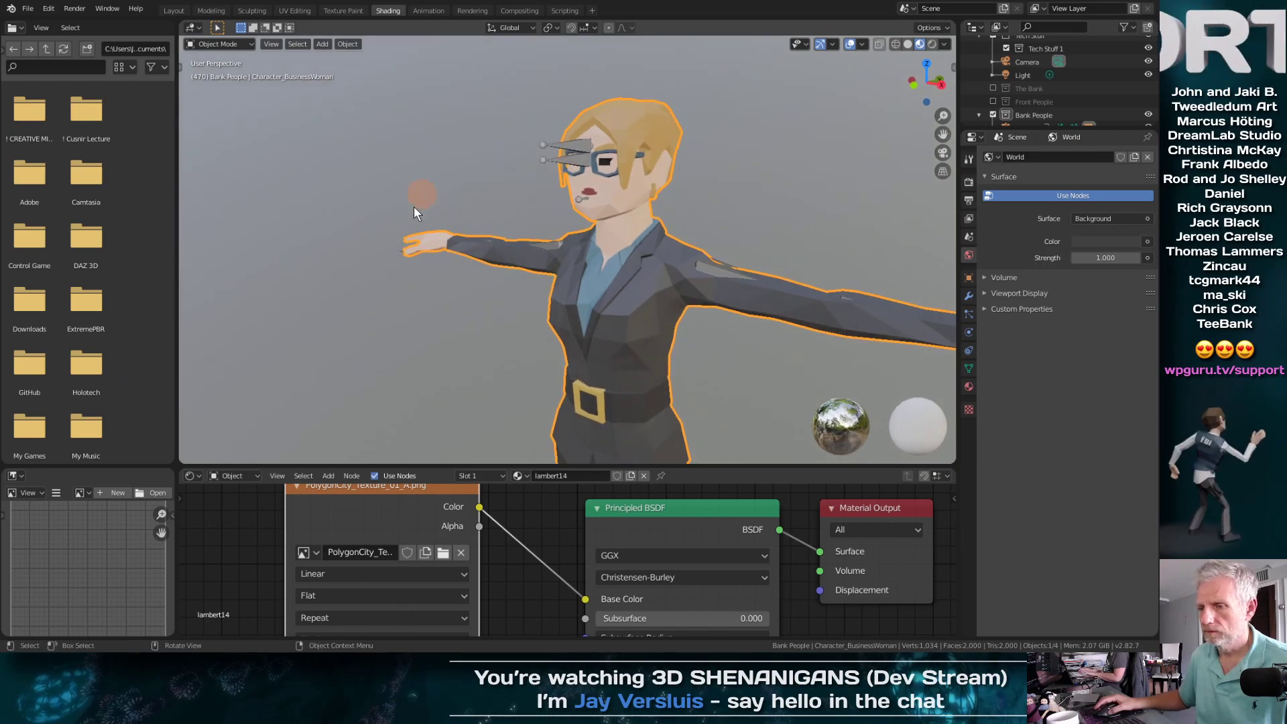
left_click(439, 552)
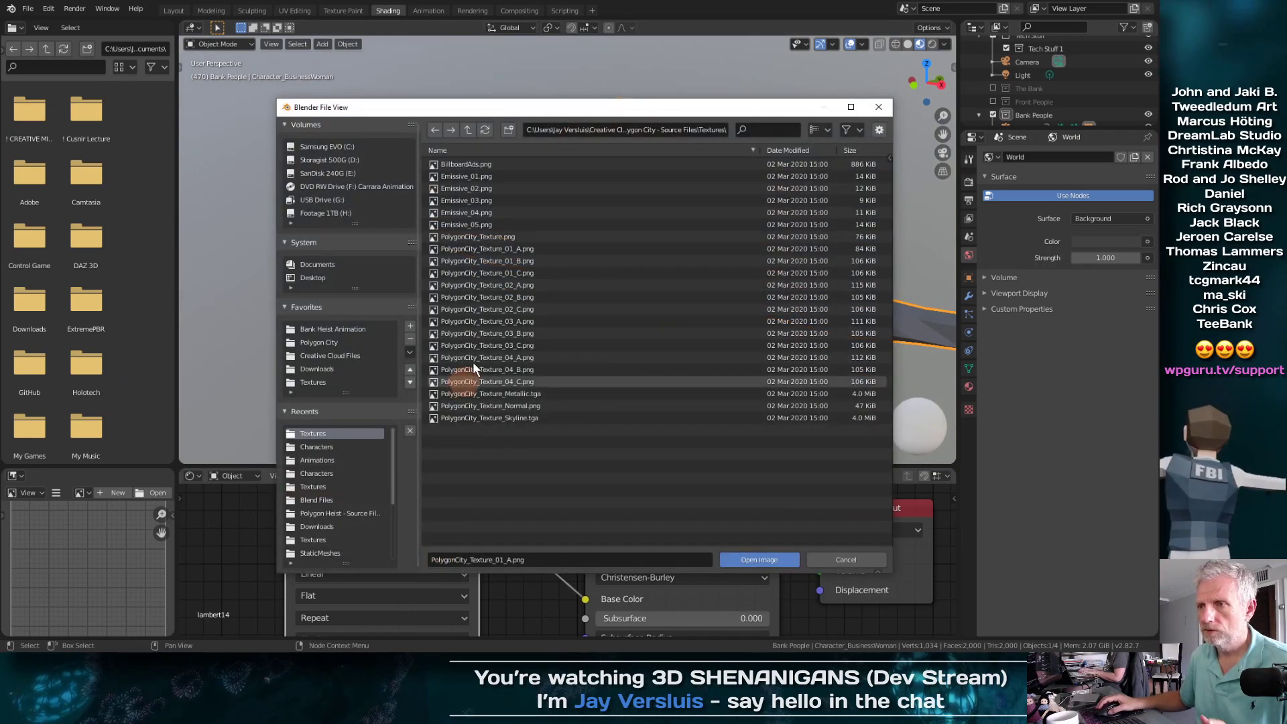
double_click(519, 285)
middle_click_drag(626, 379, 577, 315)
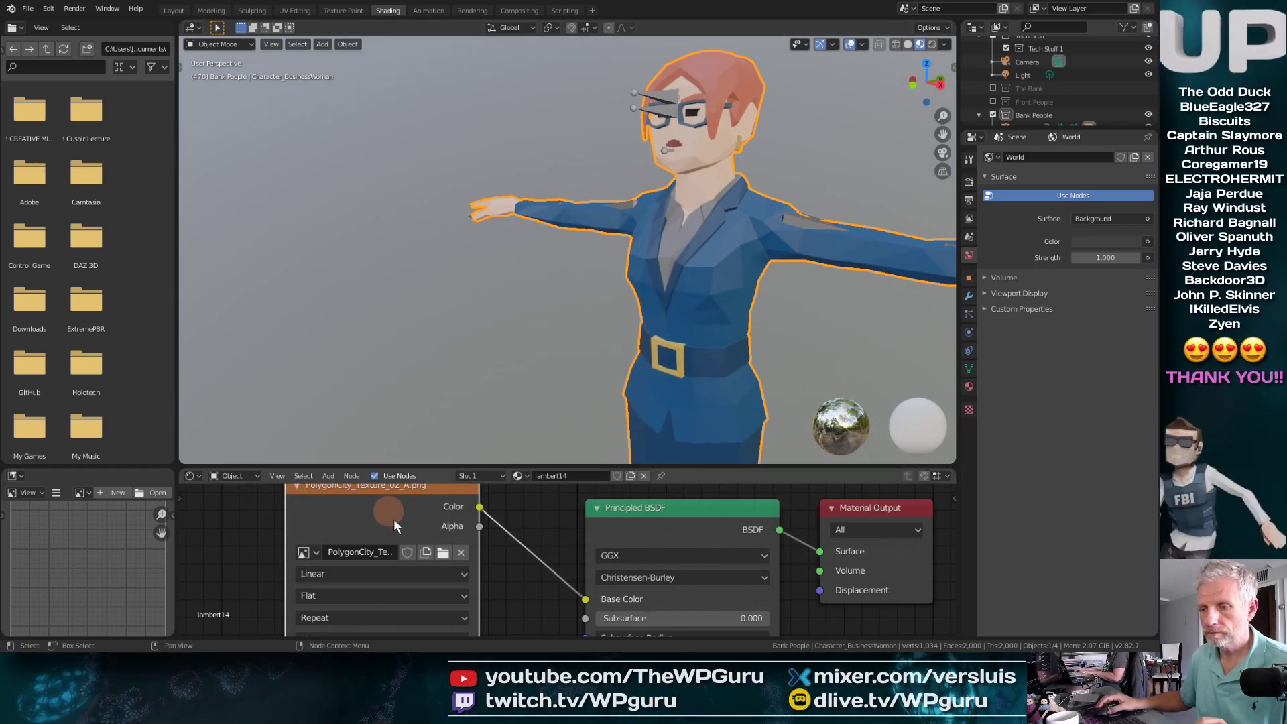
Step: Load PolygonCity_Texture_03_A.png into the business woman's image texture node
left_click(443, 552)
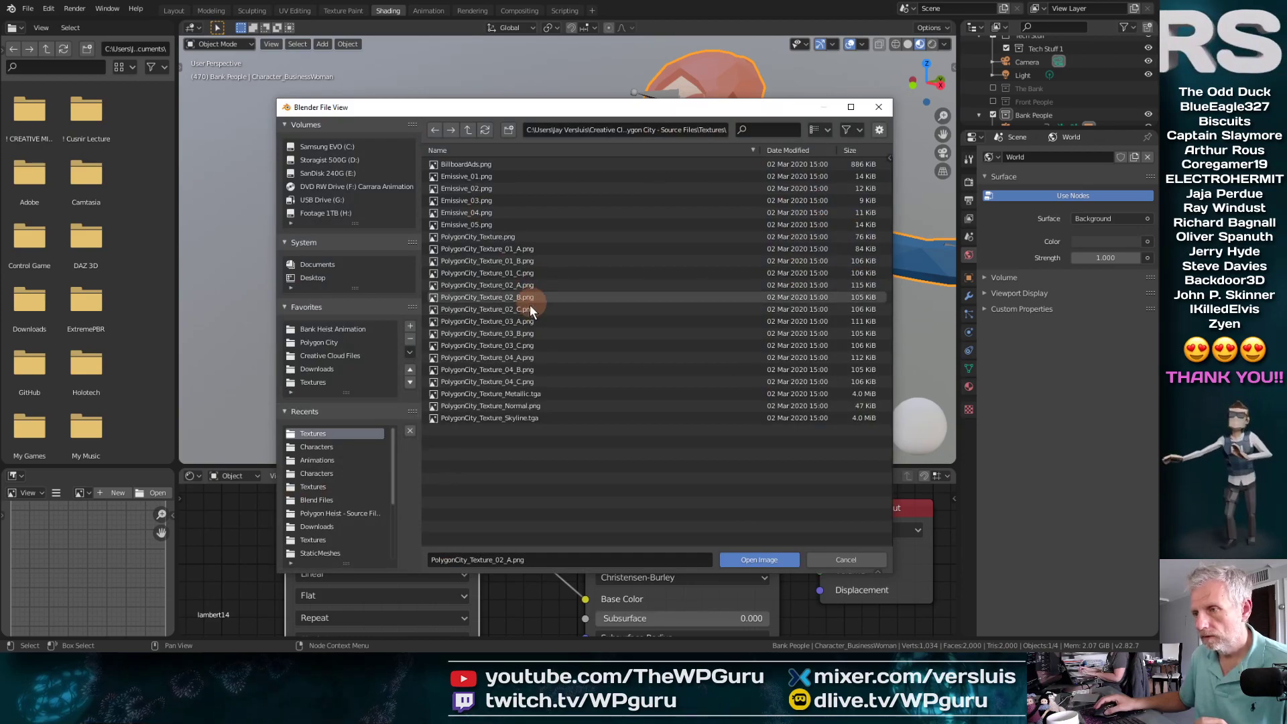
left_click(513, 321)
double_click(514, 322)
middle_click_drag(500, 342, 544, 312)
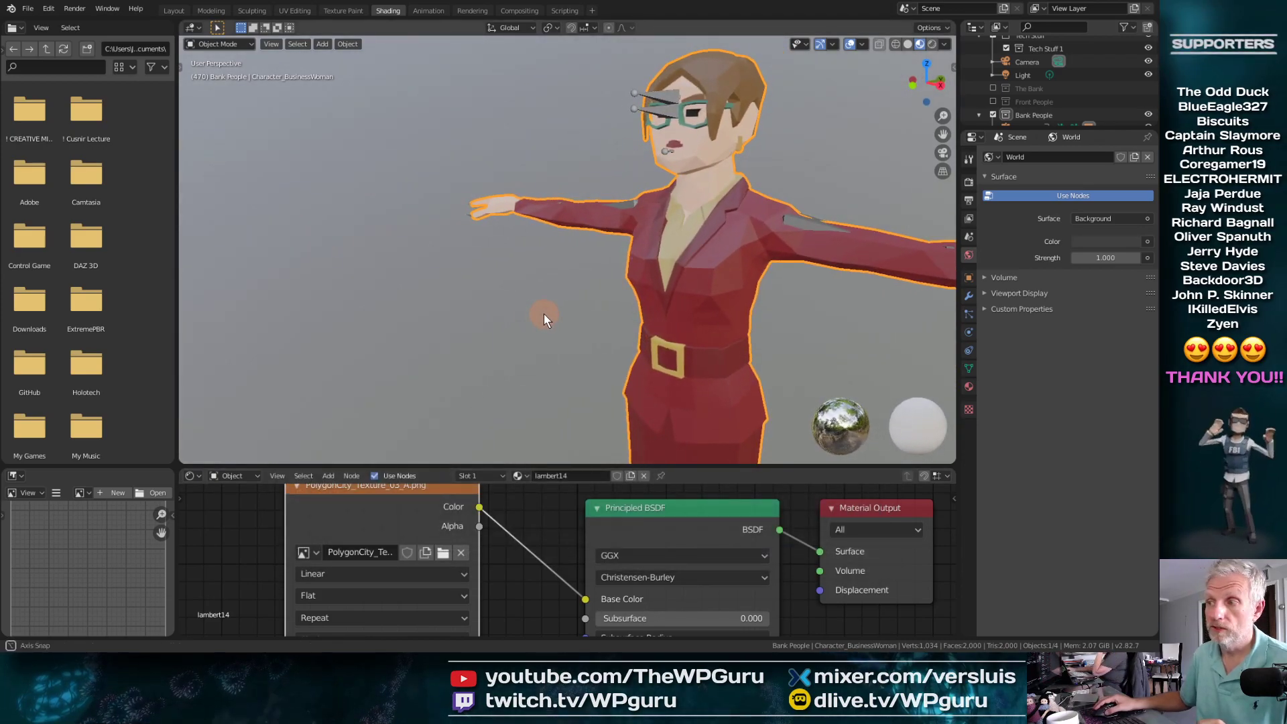
Step: Try PolygonCity_Texture_04_A.png as the image in the character's texture node
left_click(443, 553)
double_click(513, 357)
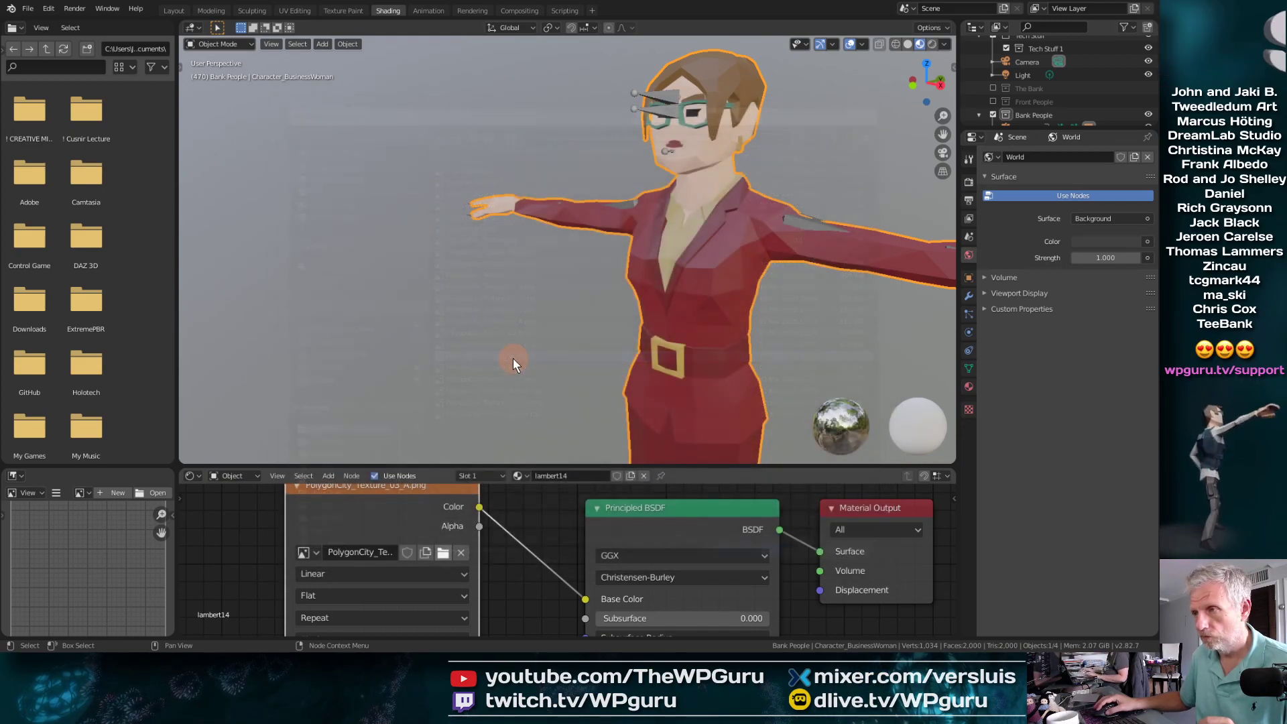
middle_click_drag(565, 332, 469, 395)
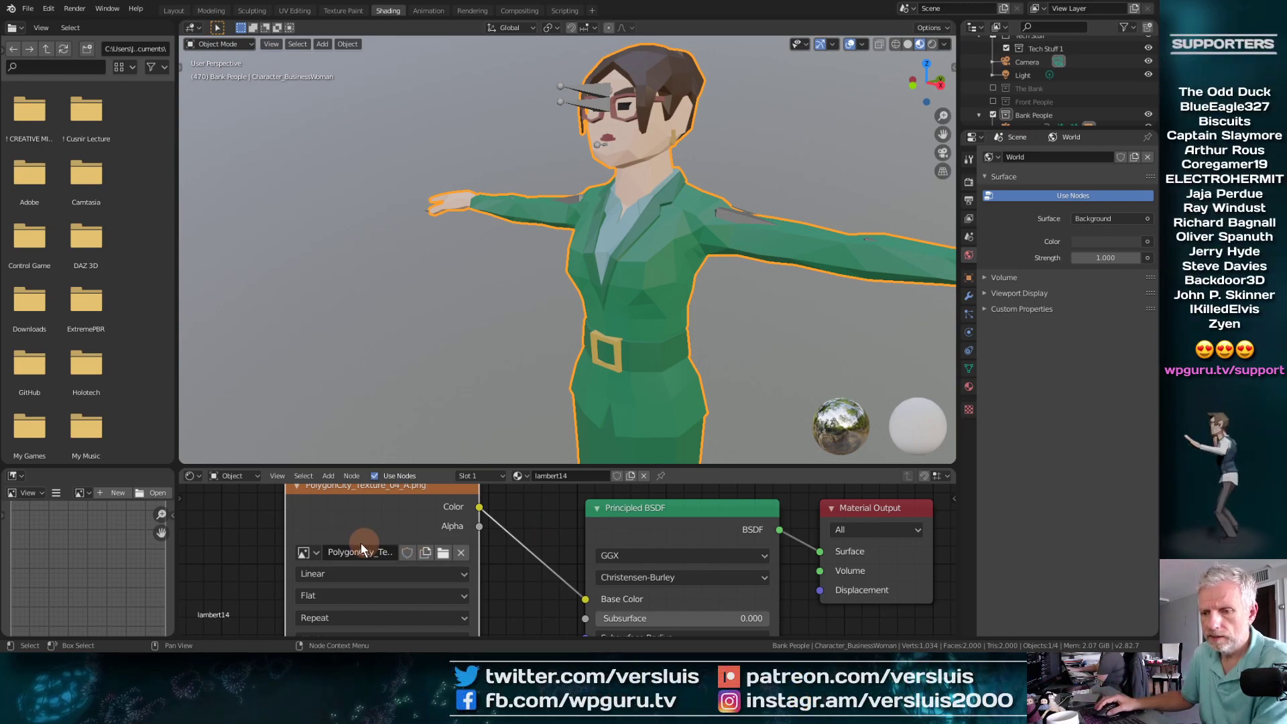
Step: Set the texture node back to the already loaded PolygonCity_Texture_02_A.png image
left_click(318, 549)
key("Down")
key("Down")
key("Down")
key("Down")
key("Down")
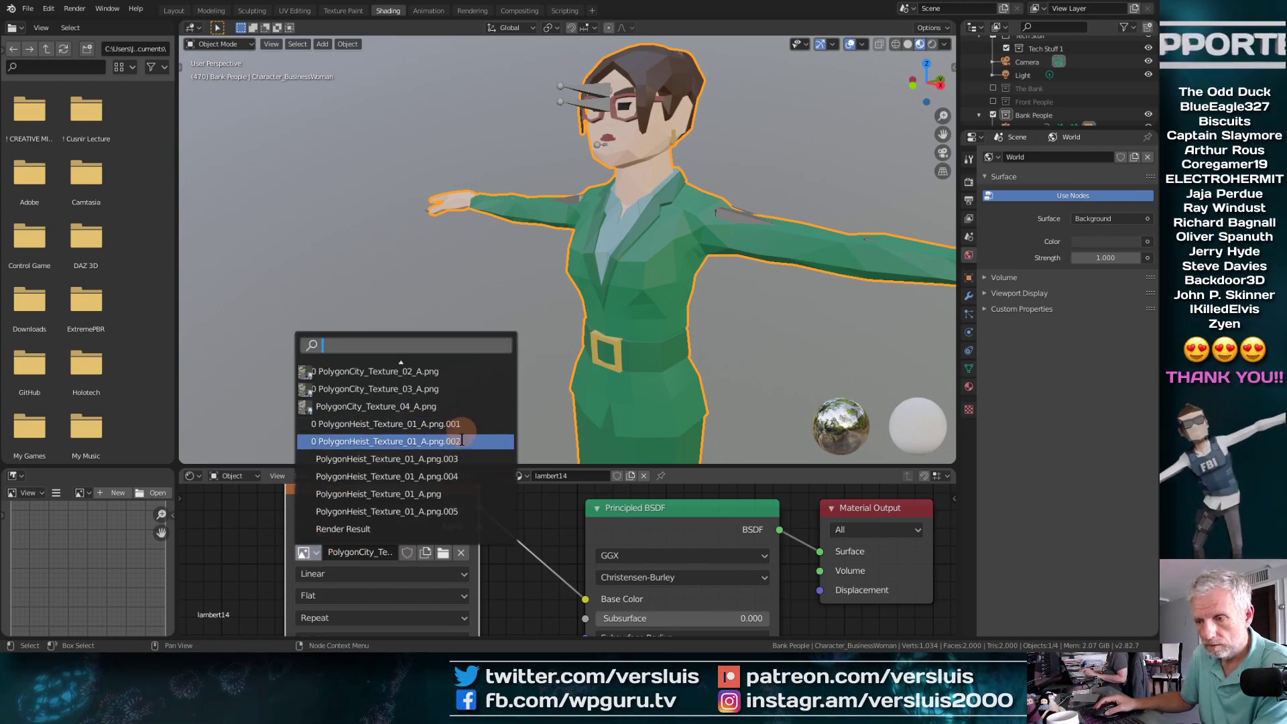
key("Up")
key("Up")
key("Up")
key("Up")
key("Up")
key("Up")
key("Up")
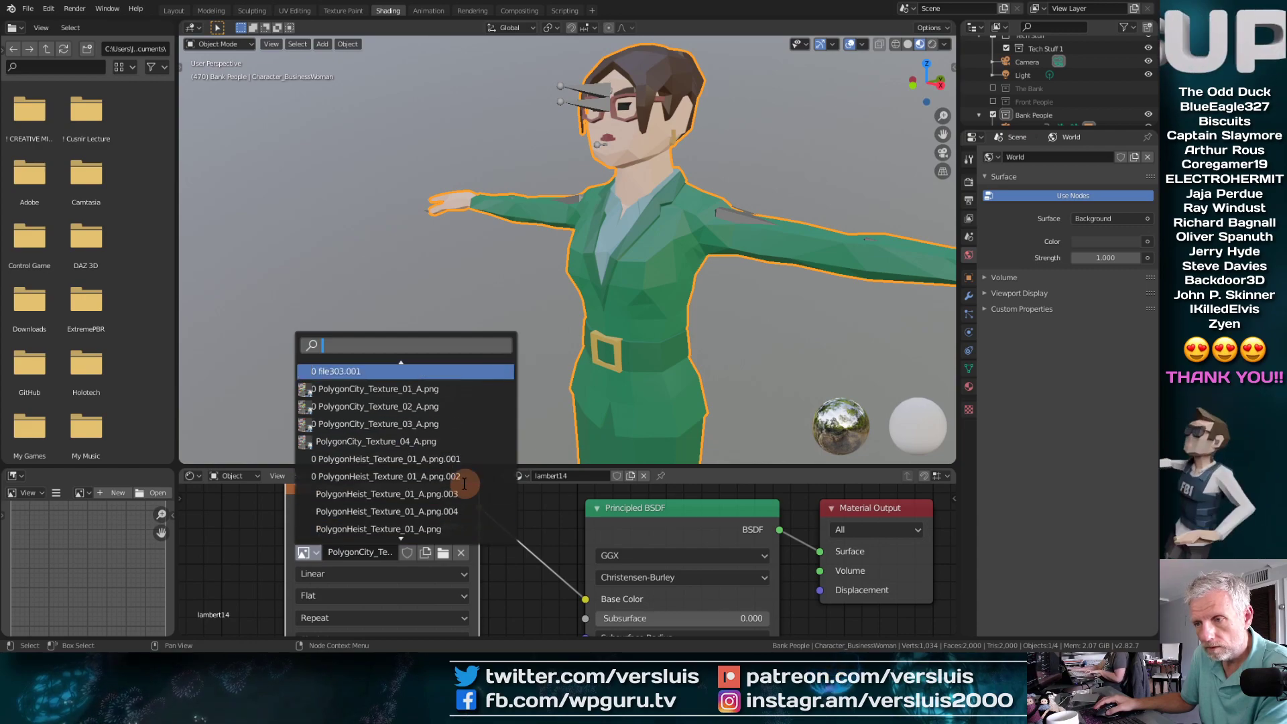
left_click(426, 412)
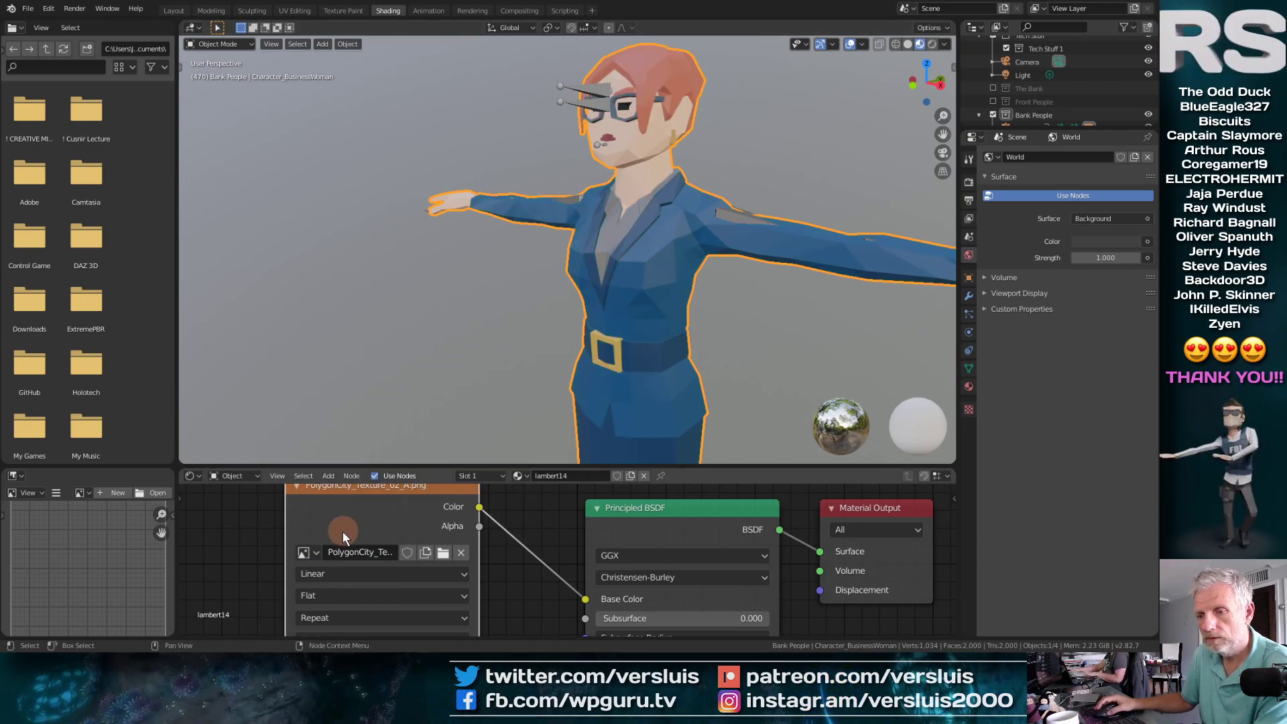
Step: Assign the already loaded PolygonCity_Texture_03_A.png to the texture node and return to the Layout workspace
left_click(307, 552)
left_click(457, 389)
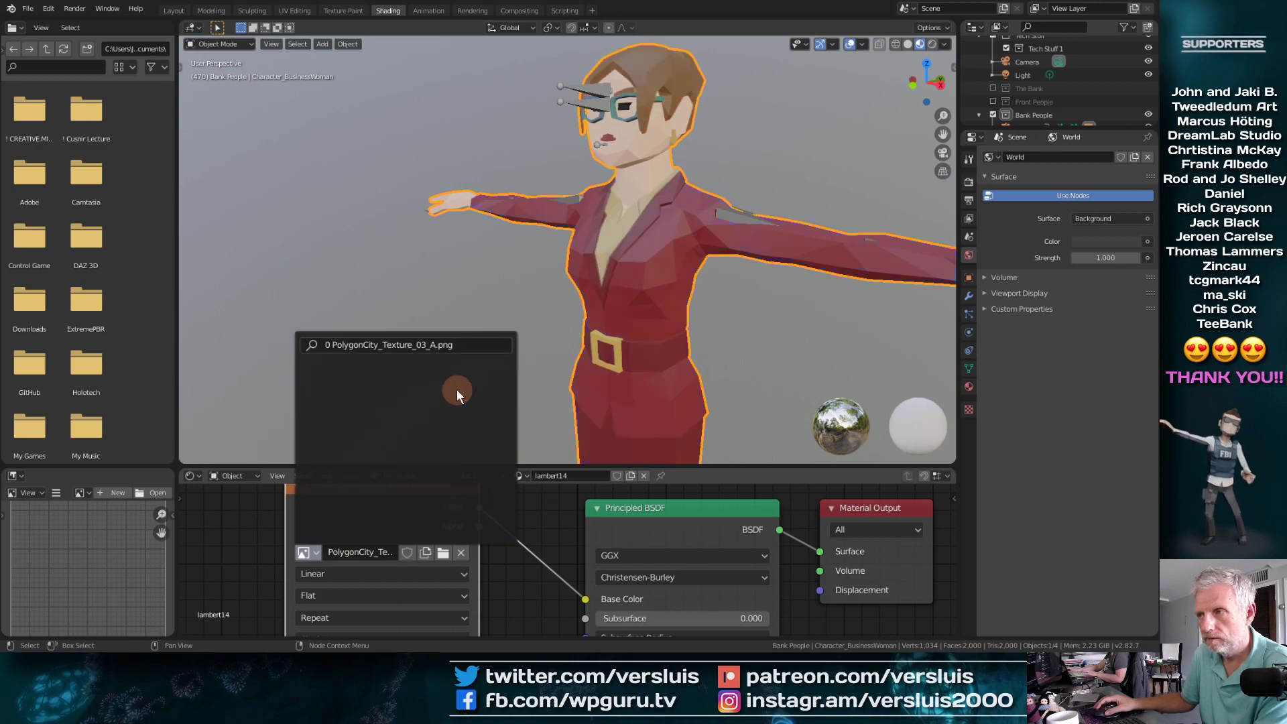
middle_click_drag(426, 336, 485, 338)
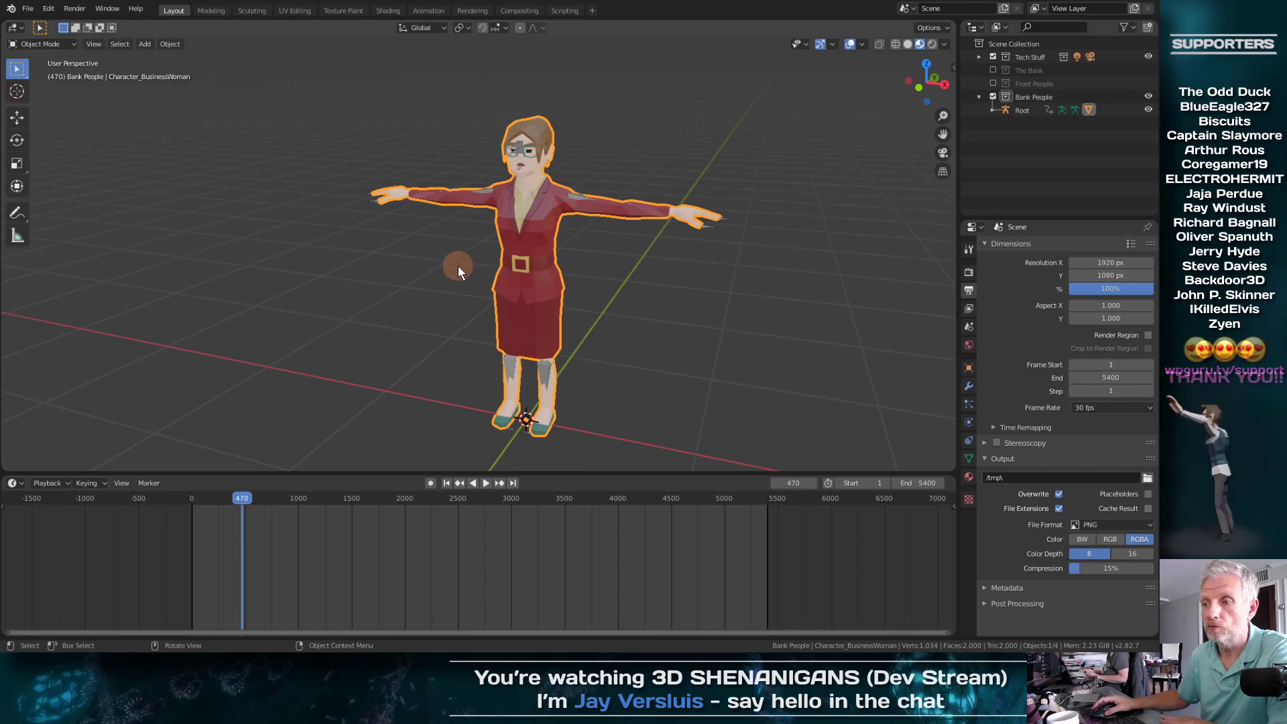
Step: Scrub the timeline back to frame 0
middle_click_drag(457, 266, 375, 271)
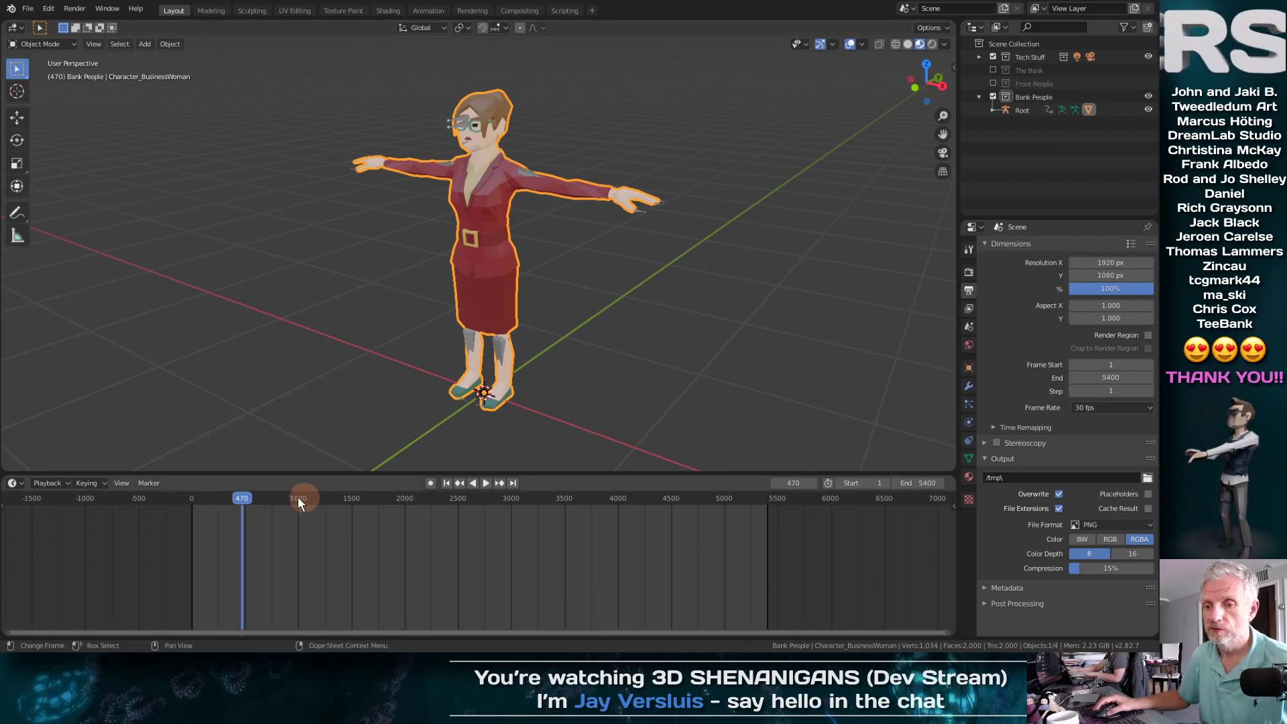
left_click_drag(244, 496, 109, 521)
left_click_drag(552, 501, 102, 523)
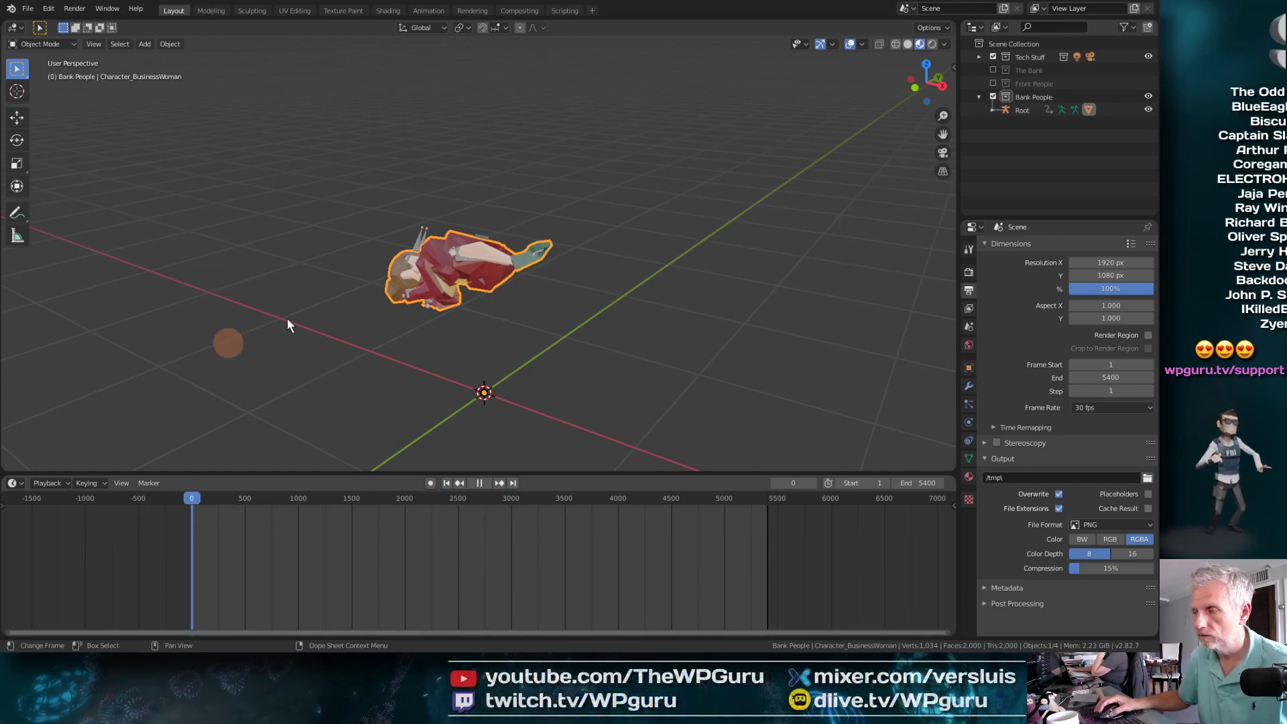
Step: Select the business woman's Root armature, put it in Pose Mode and clear all transforms at frame 0
left_click(61, 45)
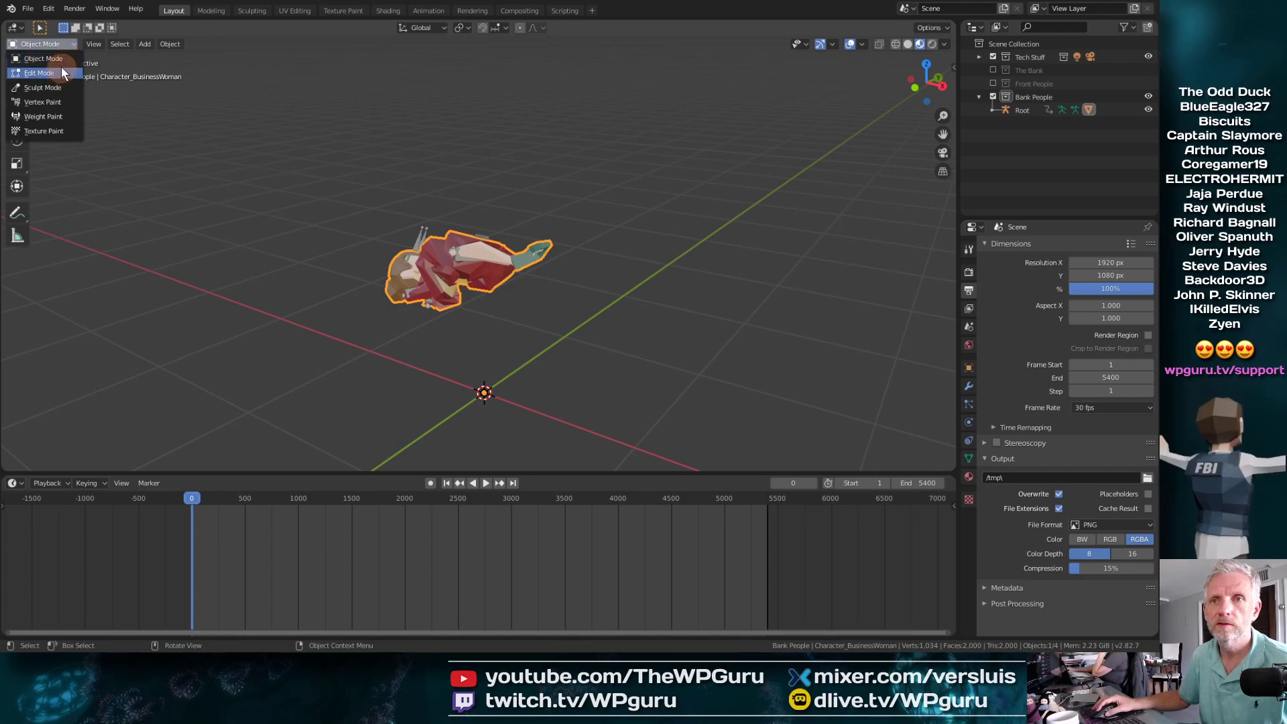
left_click(419, 191)
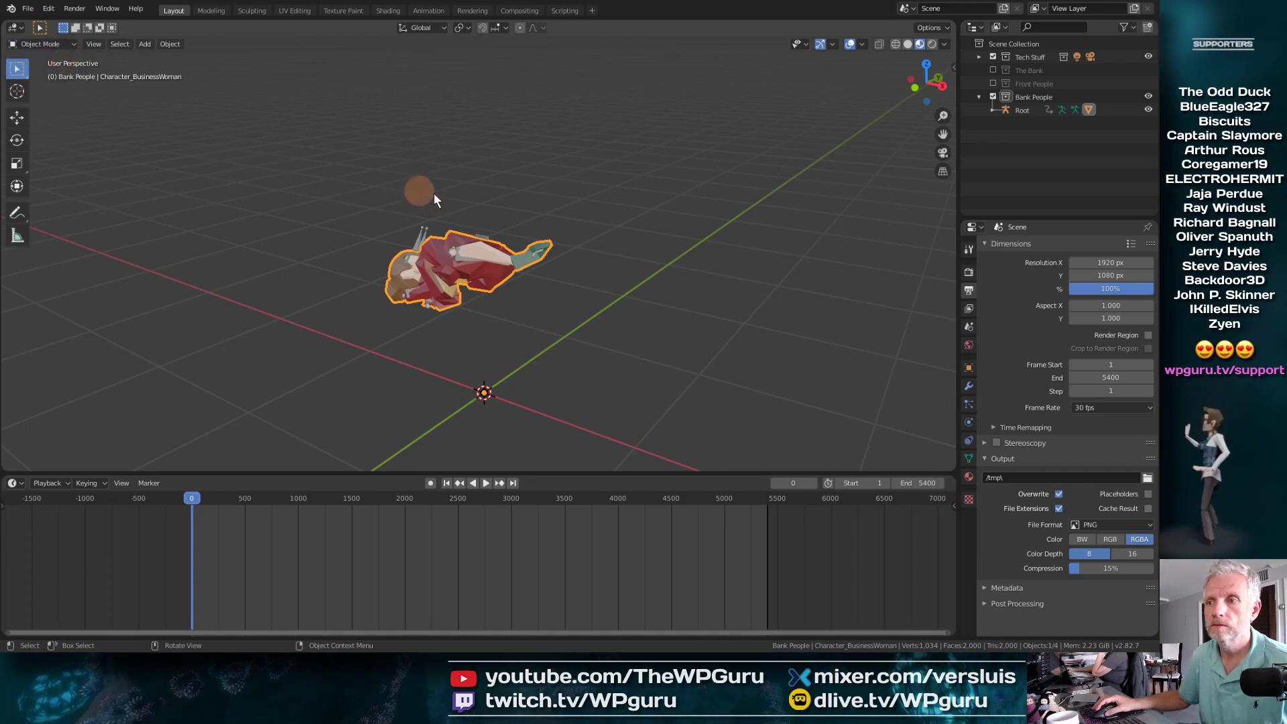
left_click(1025, 110)
left_click(71, 41)
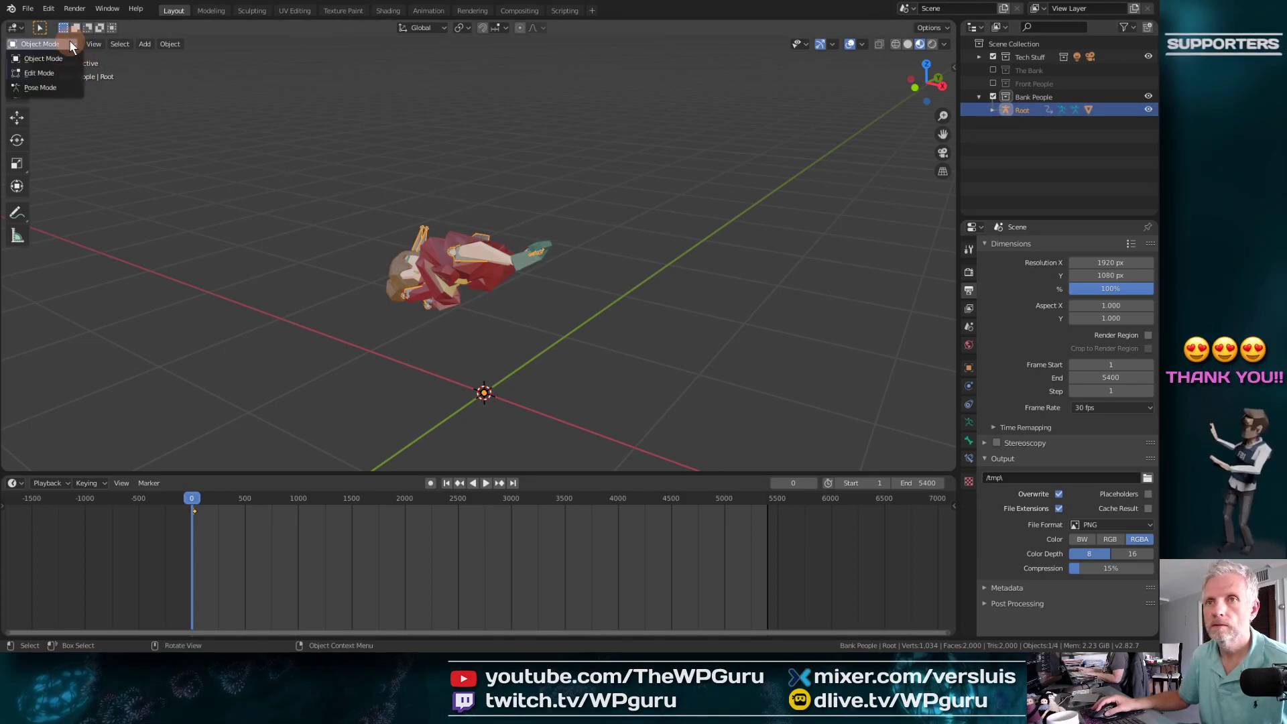
left_click(67, 79)
left_click(147, 44)
mouse_move(201, 70)
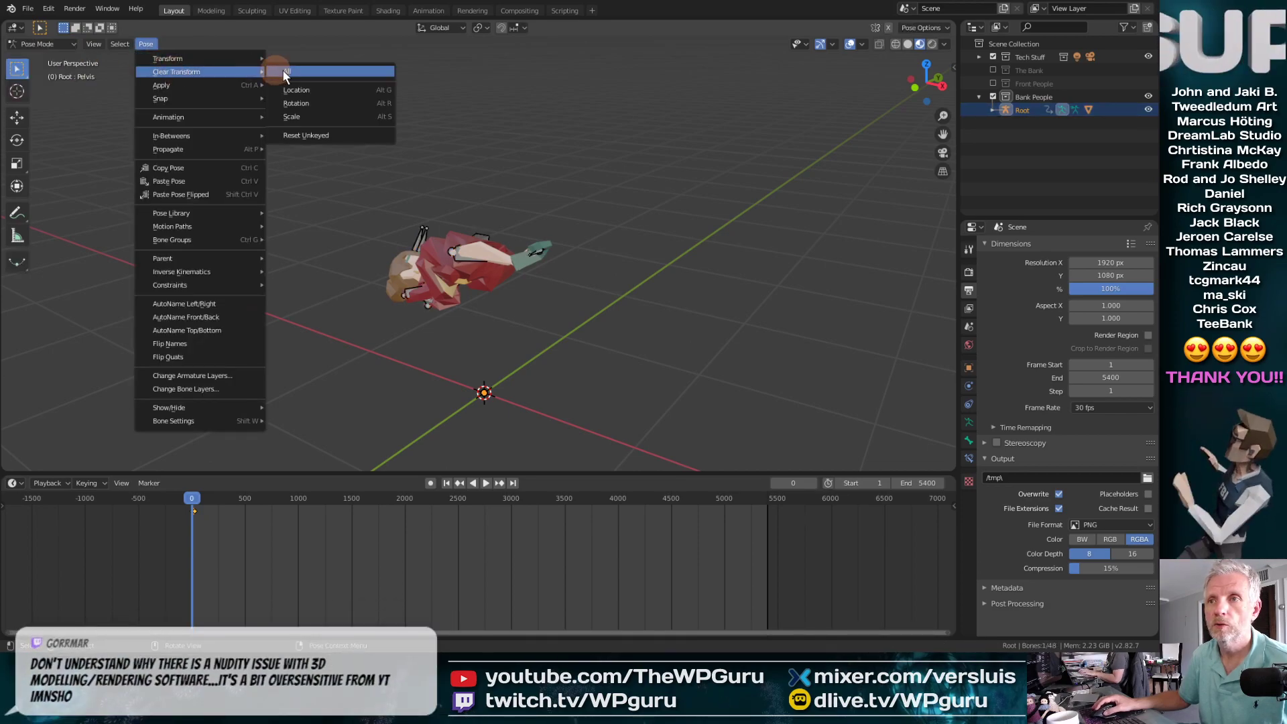
left_click(297, 71)
middle_click_drag(422, 210, 362, 253)
scroll(681, 260, "up", 4)
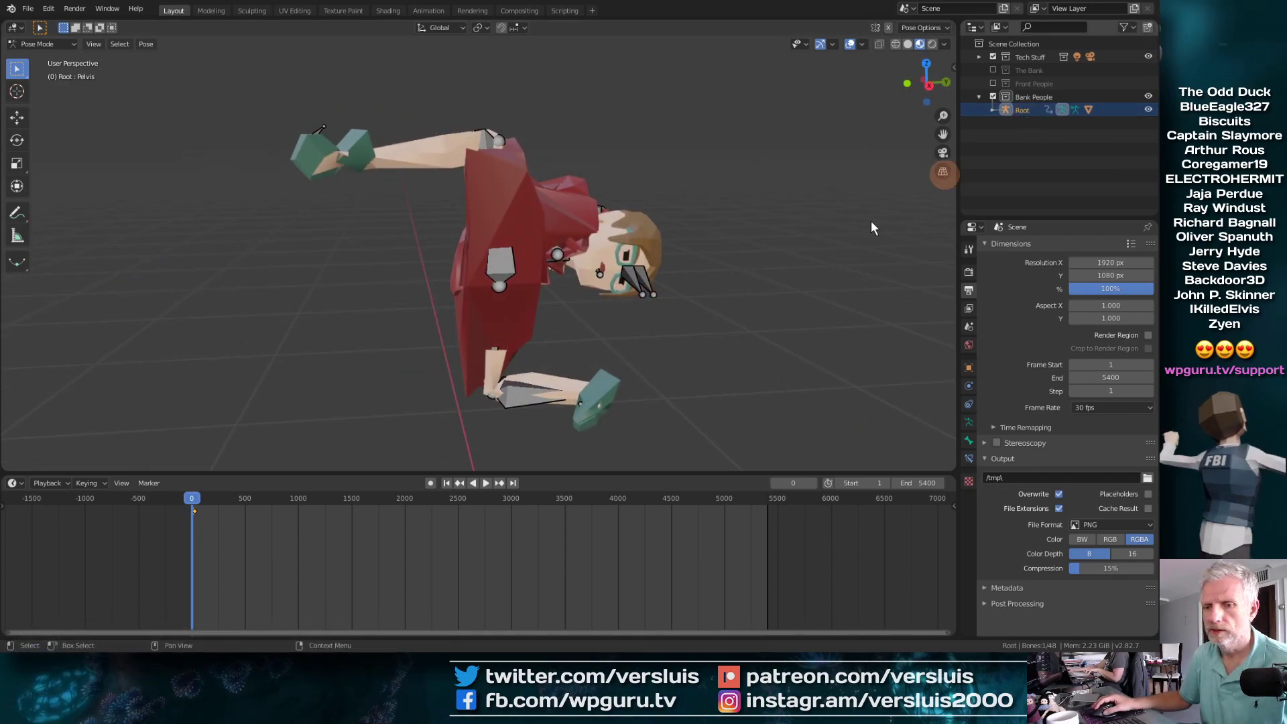
Step: Delete the armature's keyframes in the timeline and return the playhead to frame 0
left_click_drag(192, 498, 293, 500)
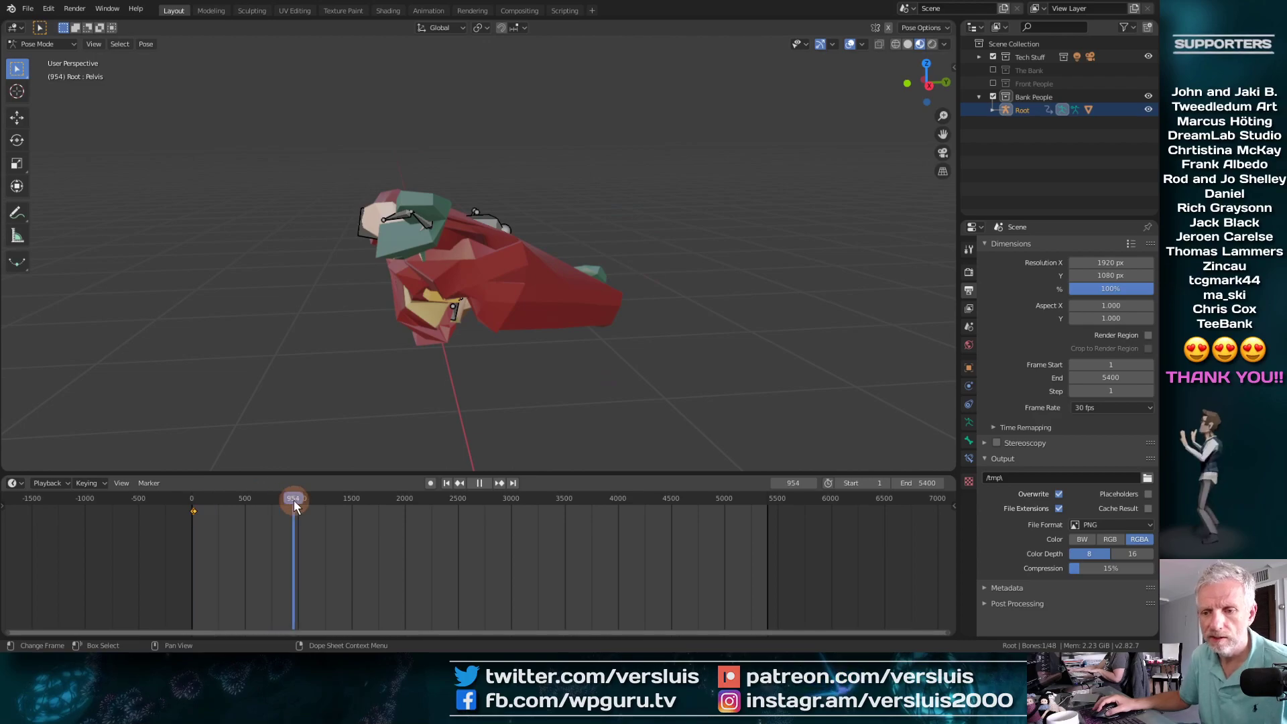
right_click(212, 517)
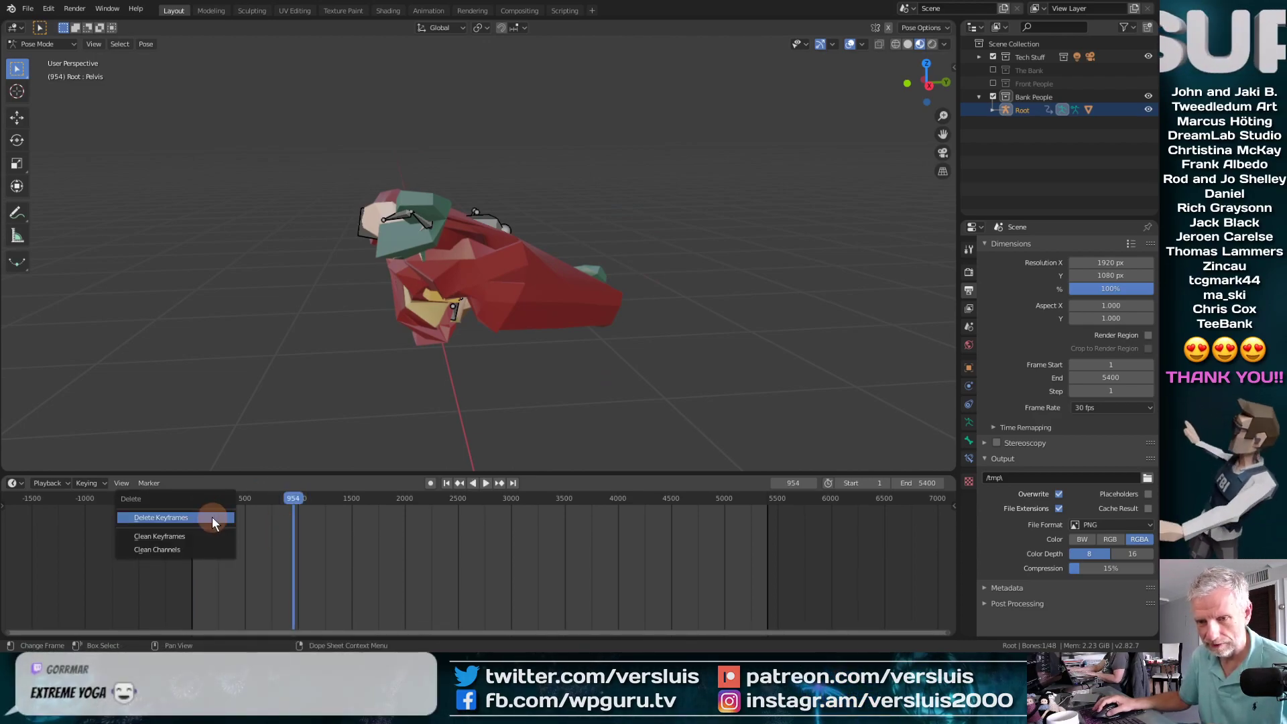
left_click(212, 516)
left_click_drag(304, 497, 192, 507)
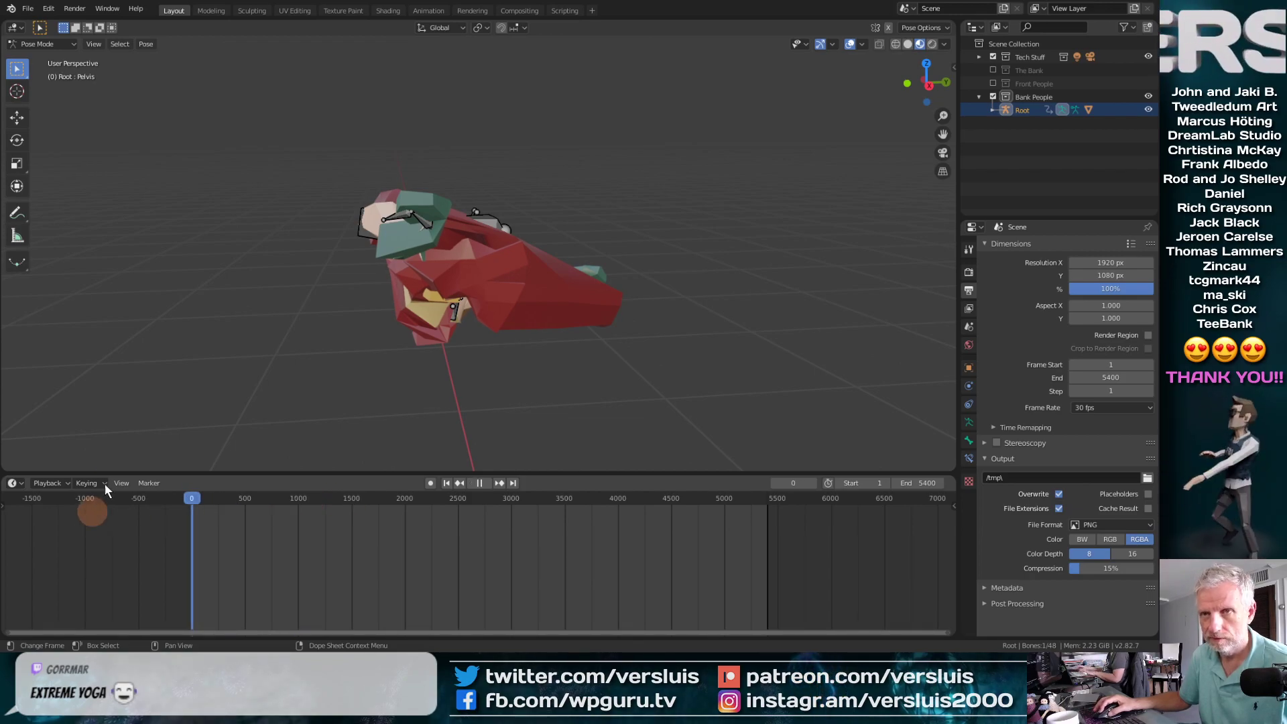
Step: Clear all pose transforms once more on the keyframe-free armature and return it to Object Mode
left_click(146, 44)
mouse_move(241, 70)
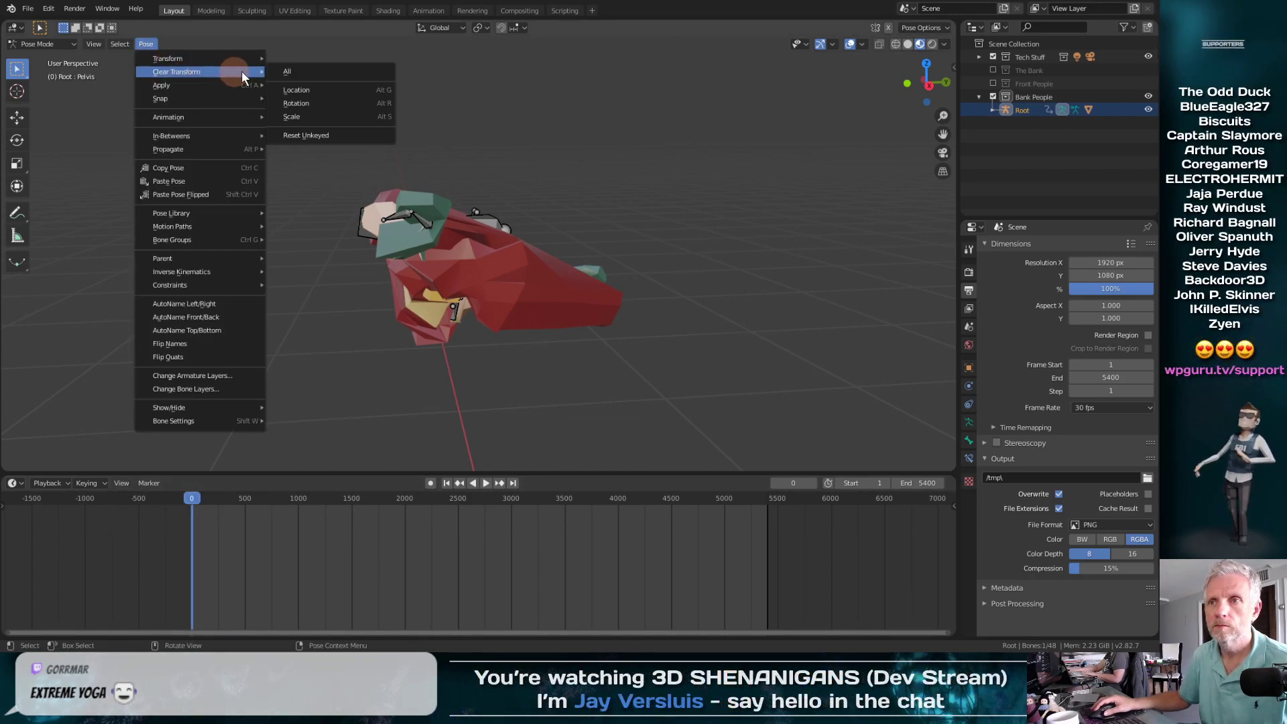
left_click(294, 71)
middle_click_drag(376, 195, 548, 218)
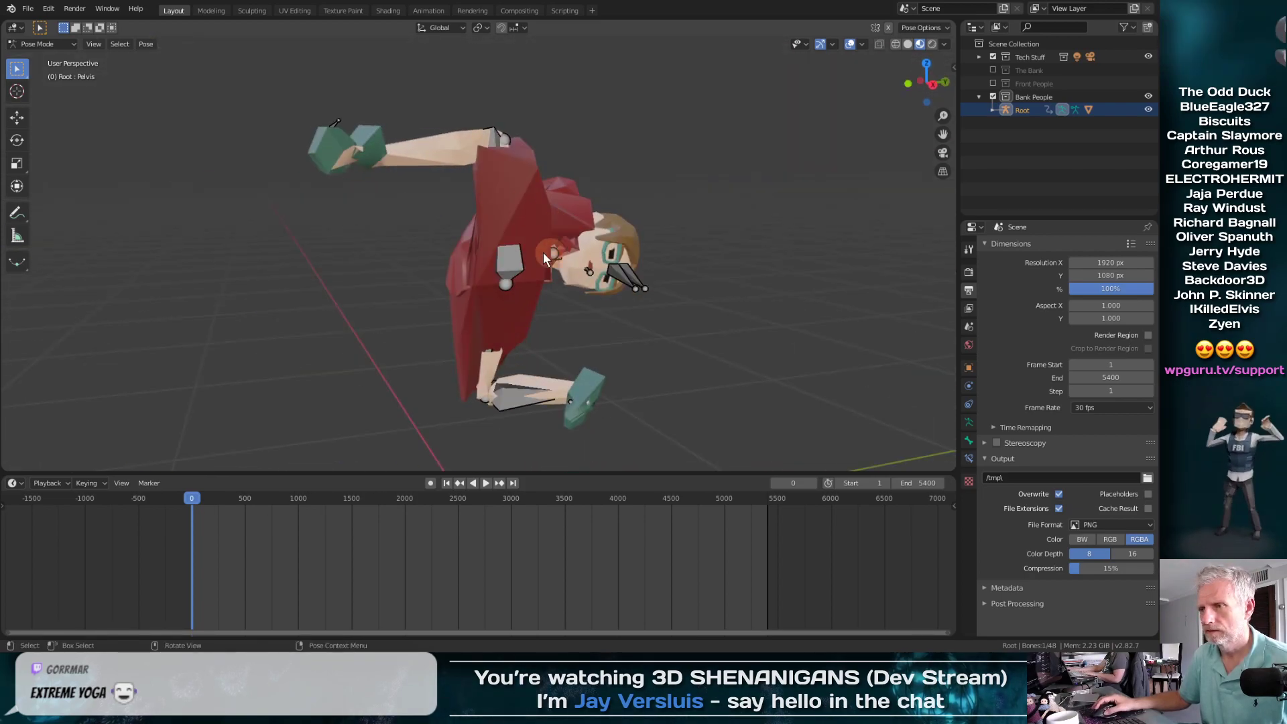
left_click(1023, 109)
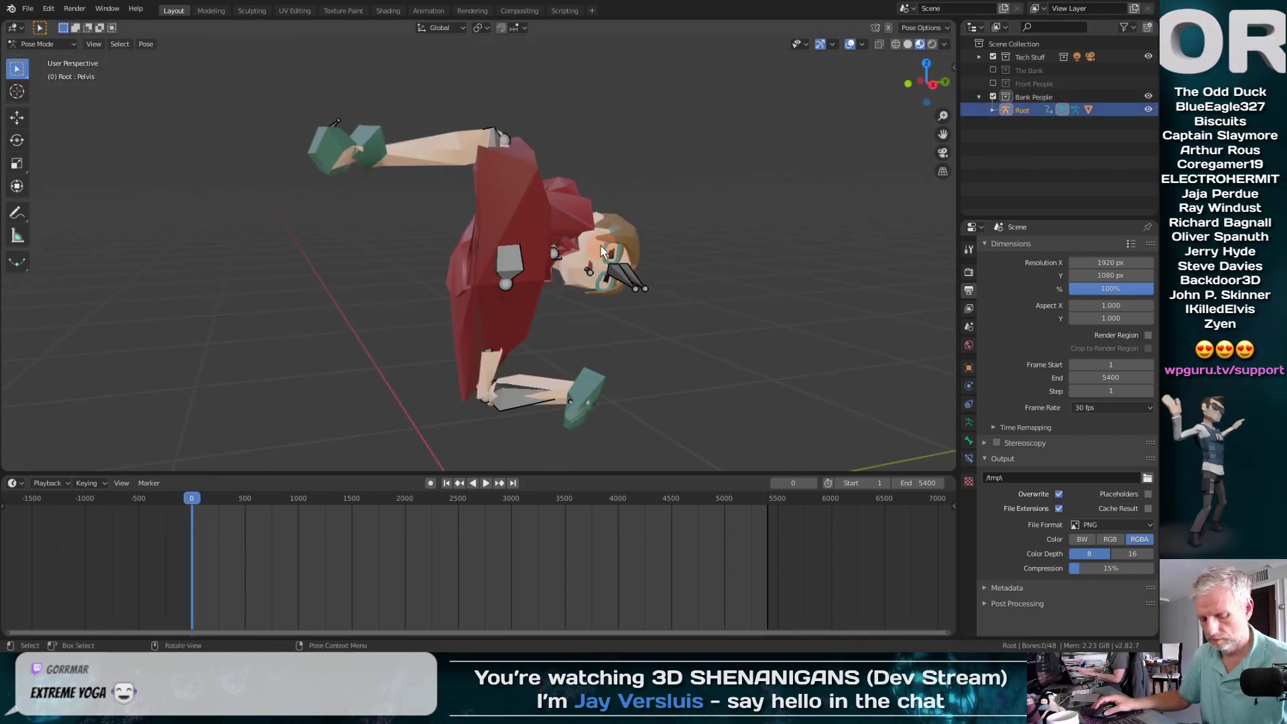
left_click(42, 44)
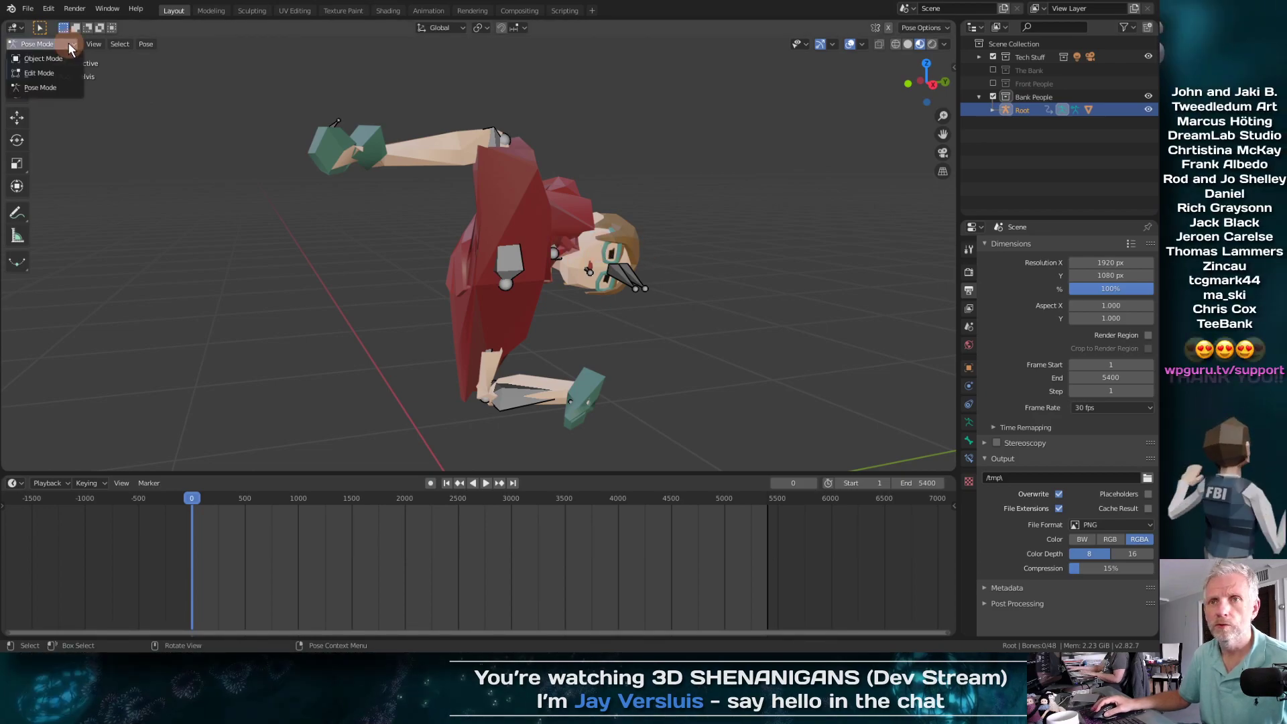
left_click(43, 58)
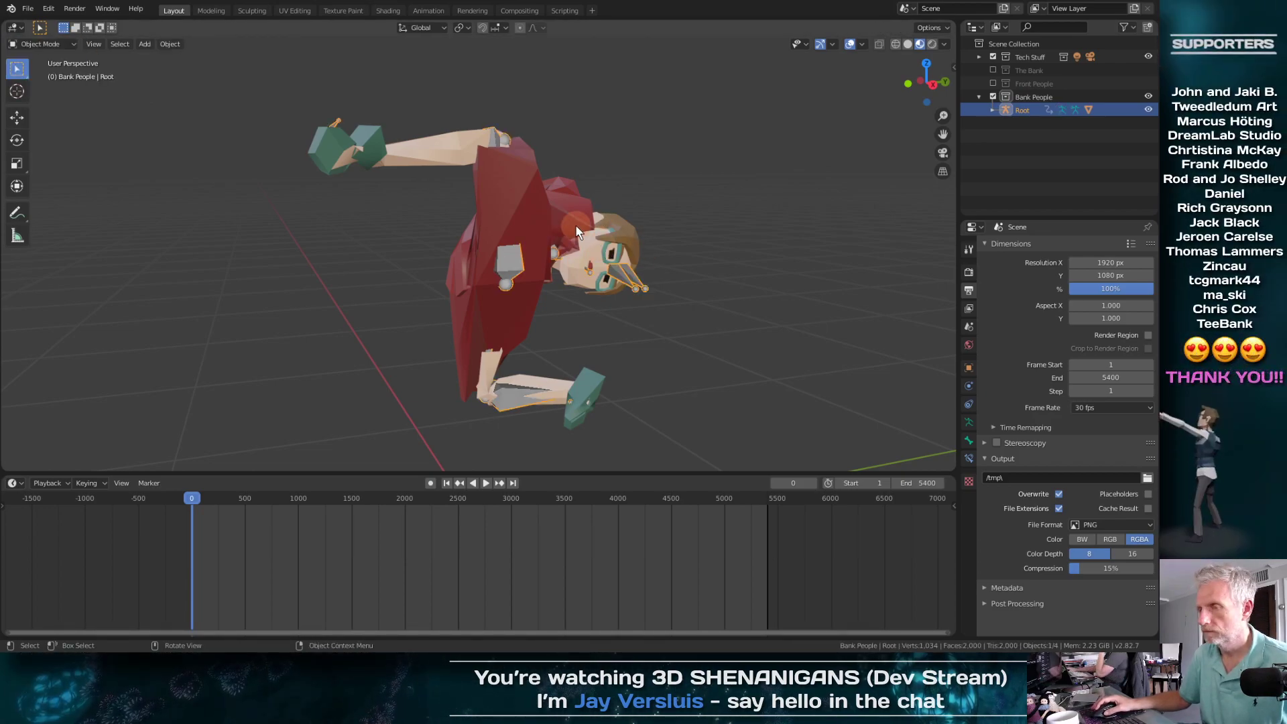
Step: Delete the business woman's Root armature and the leftover Character_BusinessWoman mesh from the Bank People collection
key("x")
key("Return")
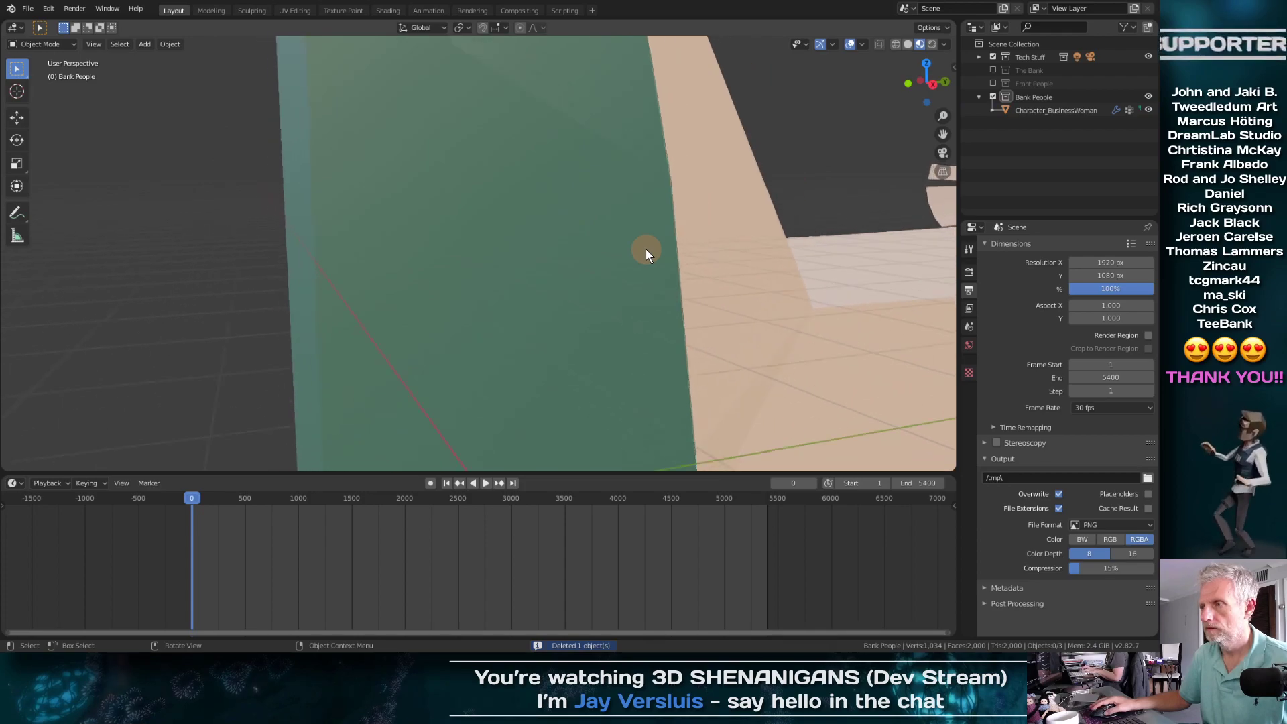
key("Home")
left_click(637, 260)
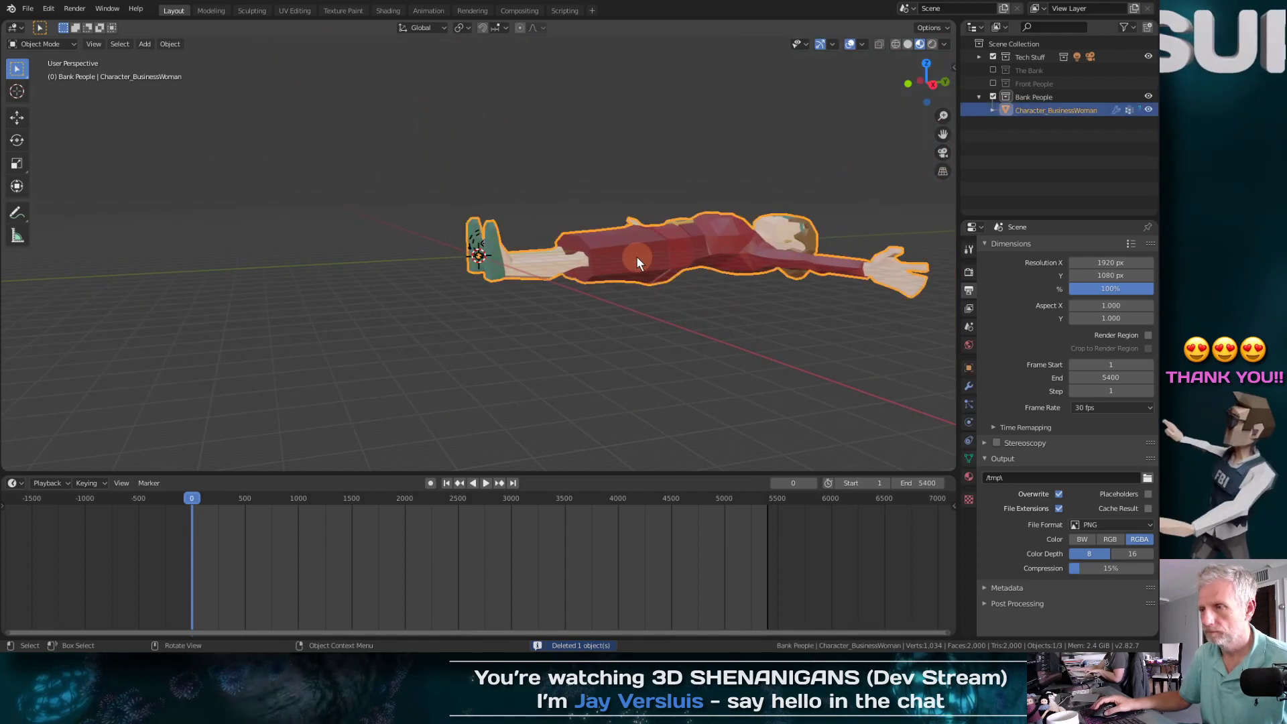
key("x")
key("Return")
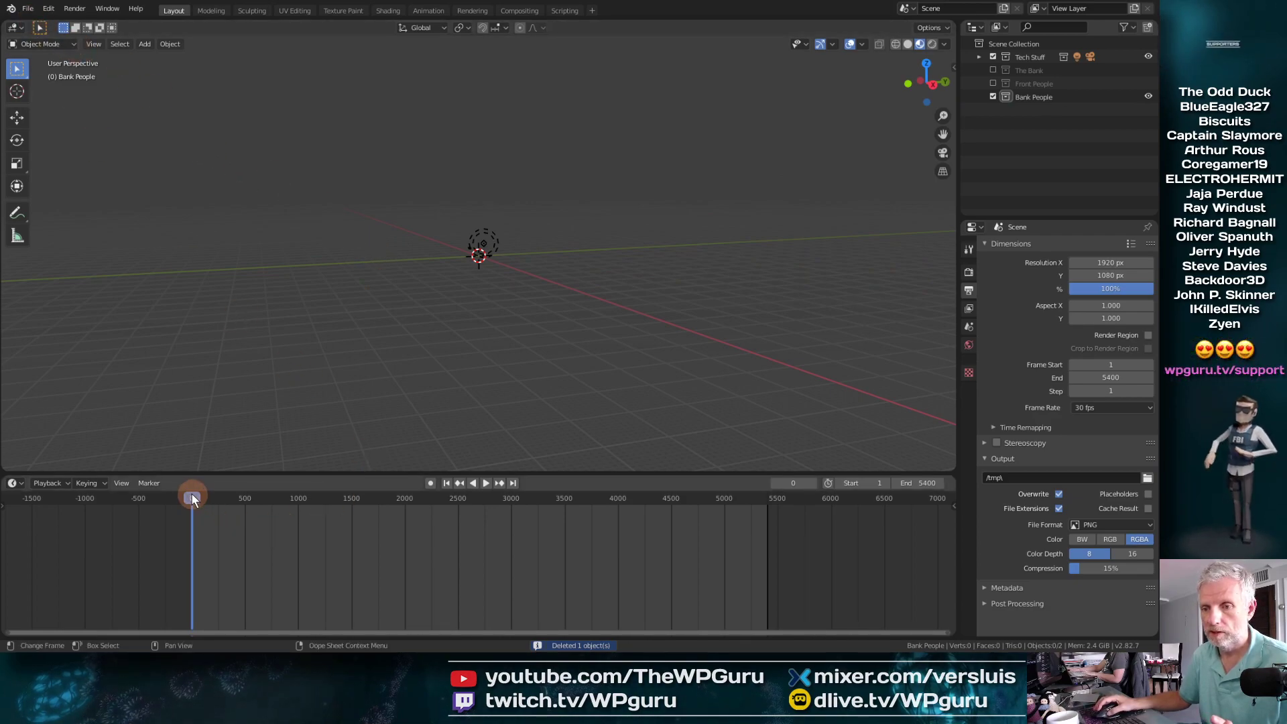
Step: Import SK_Character_BusinessWoman.fbx from the Characters folder into the Bank People collection
left_click(29, 8)
mouse_move(98, 186)
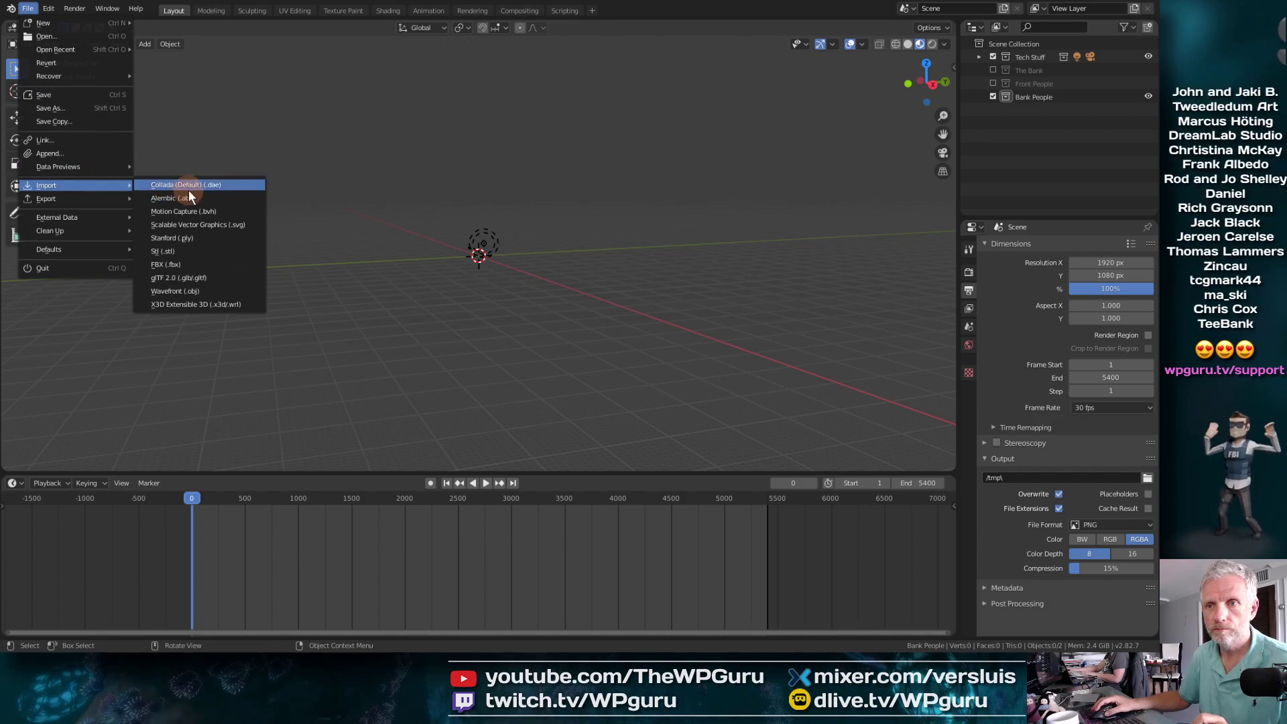
left_click(202, 263)
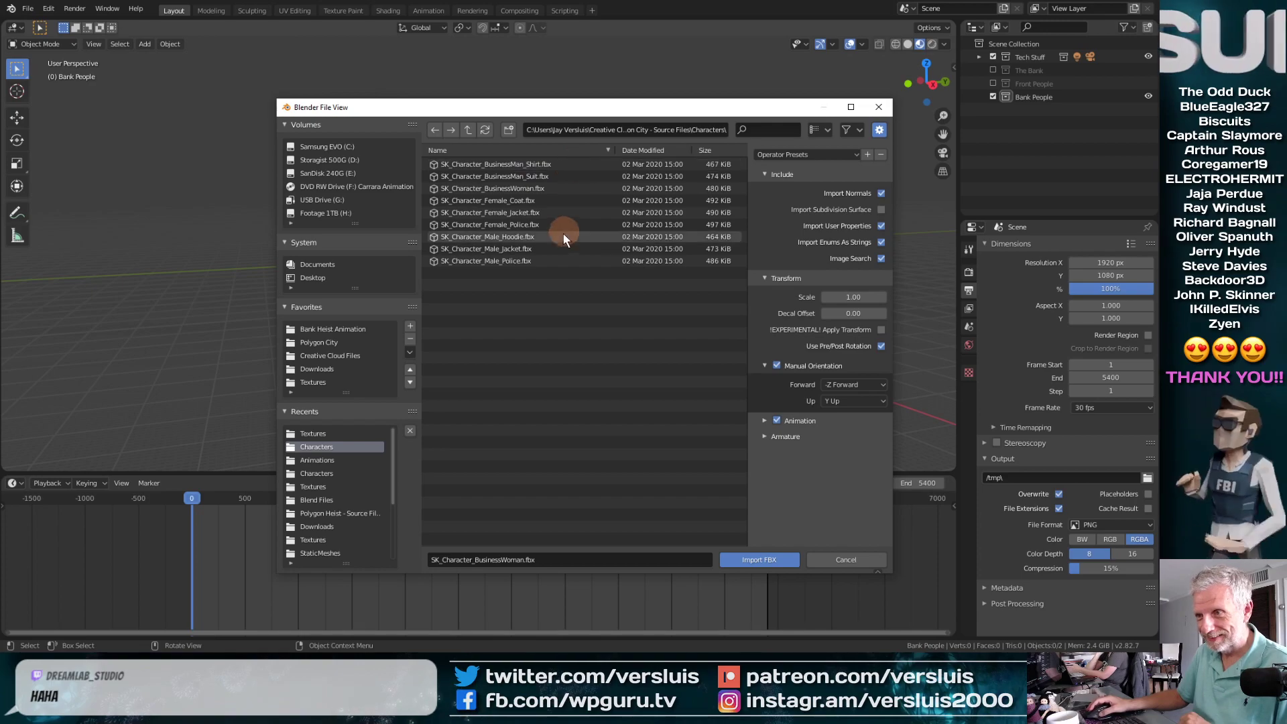
left_click(528, 185)
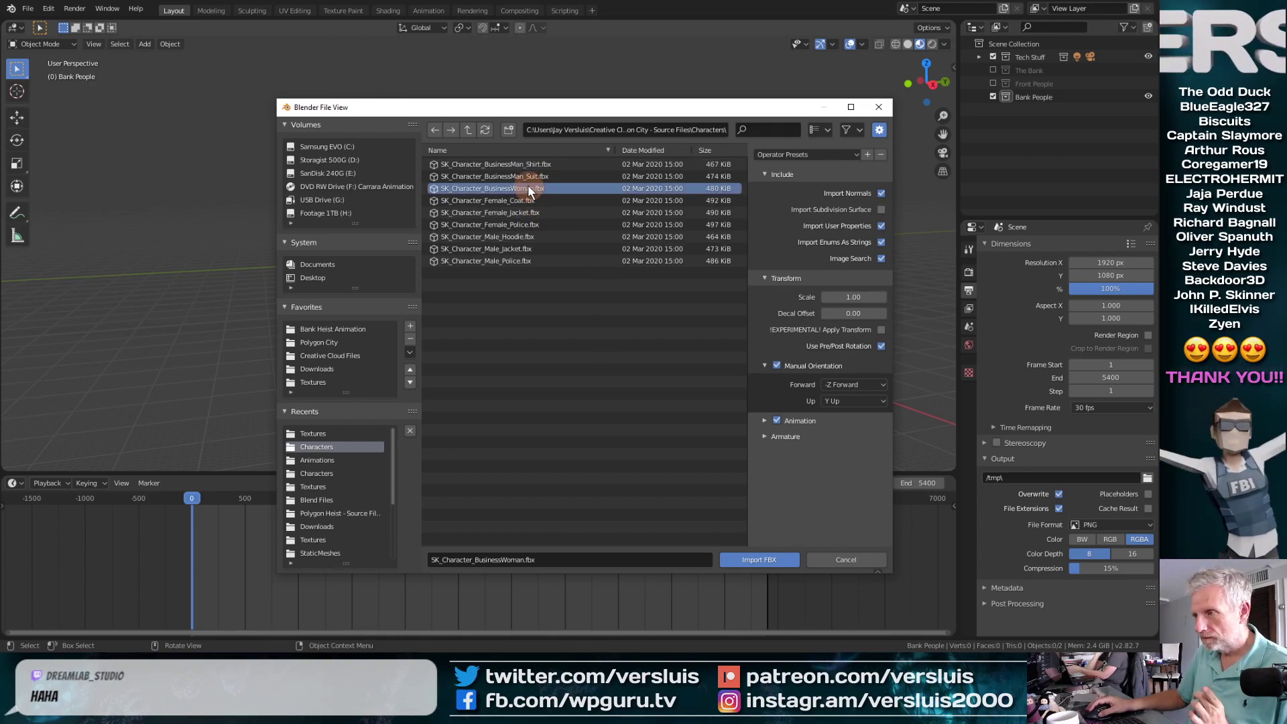
left_click(768, 558)
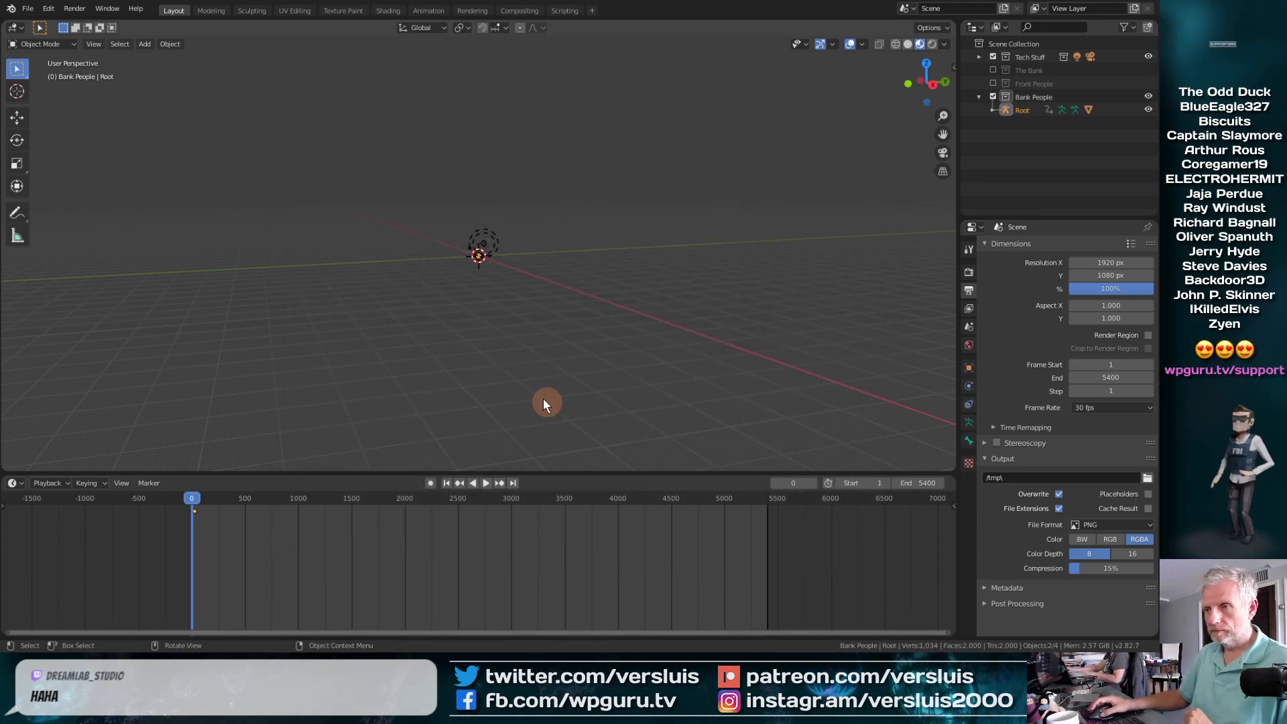
Step: Put the imported Root armature in Pose Mode and clear all transforms on its bones
scroll(496, 340, "up", 5)
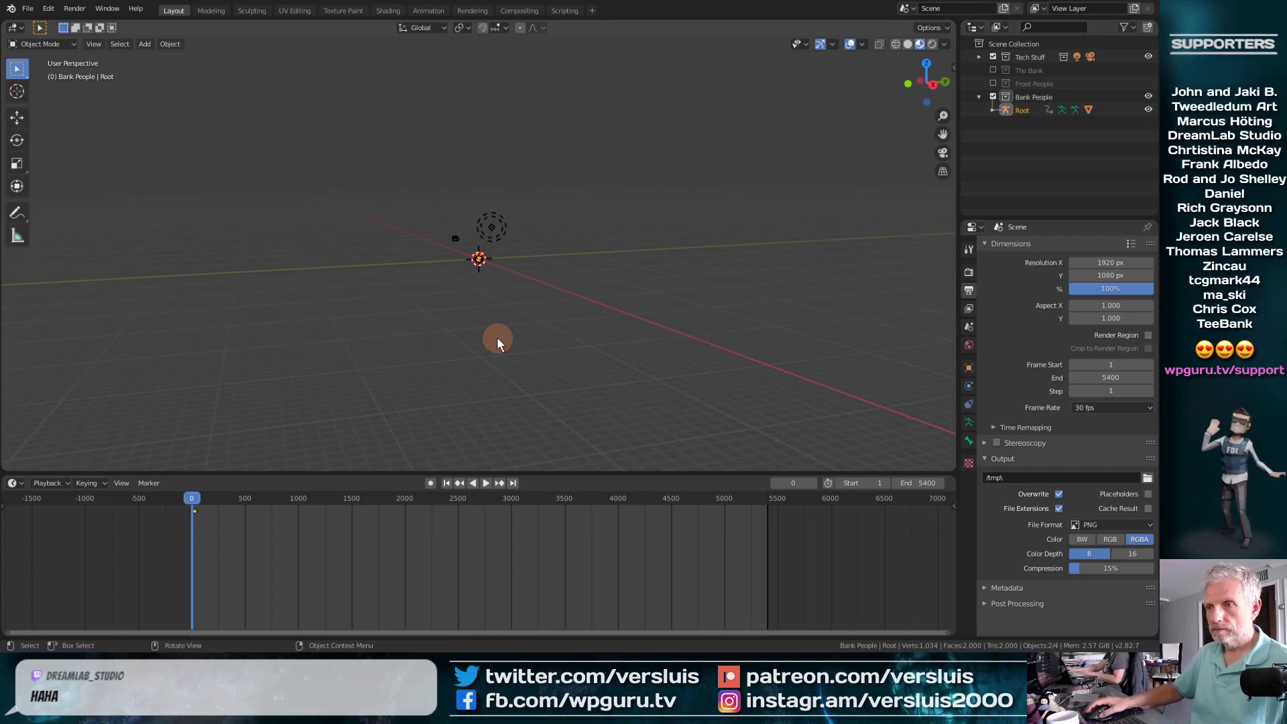
scroll(496, 337, "up", 6)
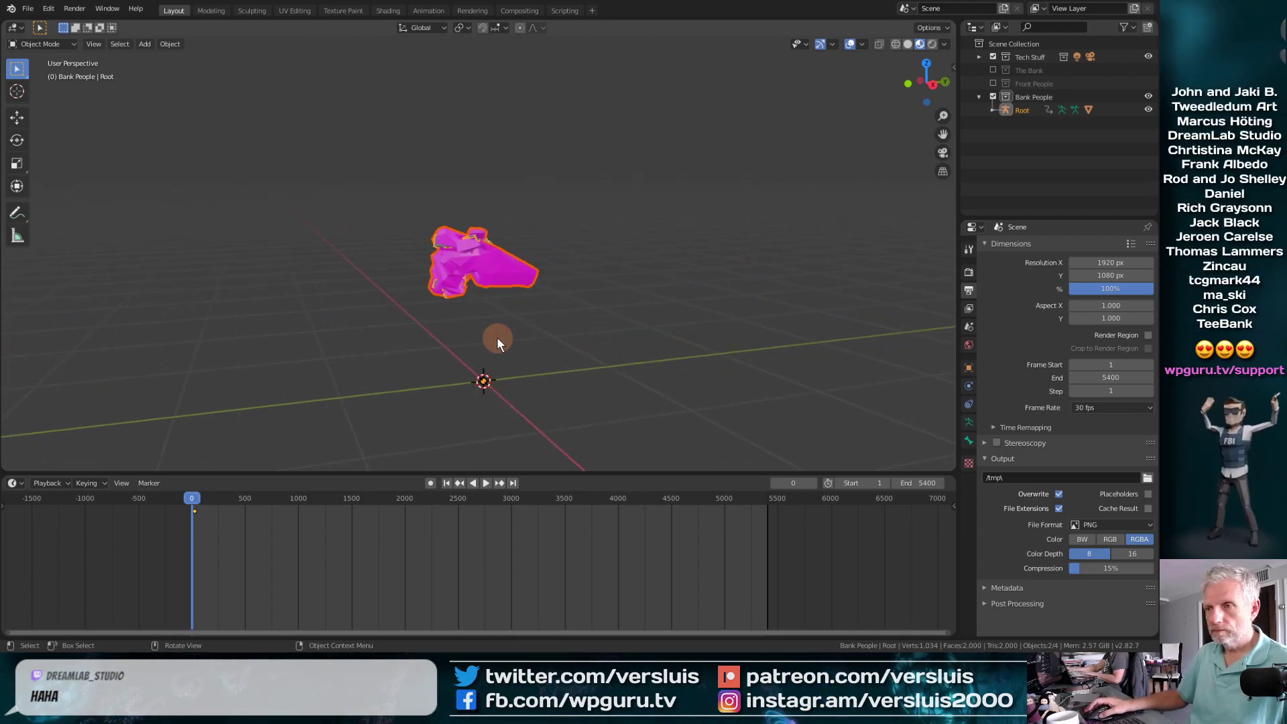
left_click(70, 45)
left_click(66, 86)
left_click(147, 44)
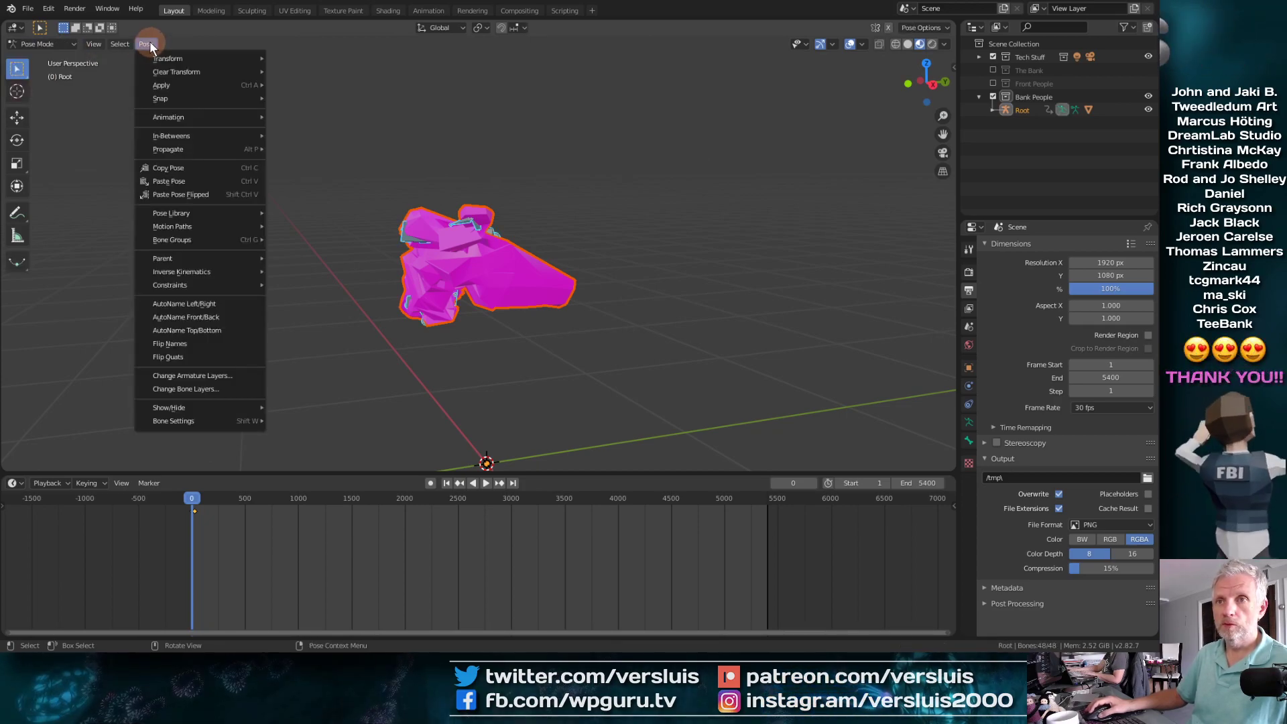
mouse_move(200, 71)
left_click(289, 73)
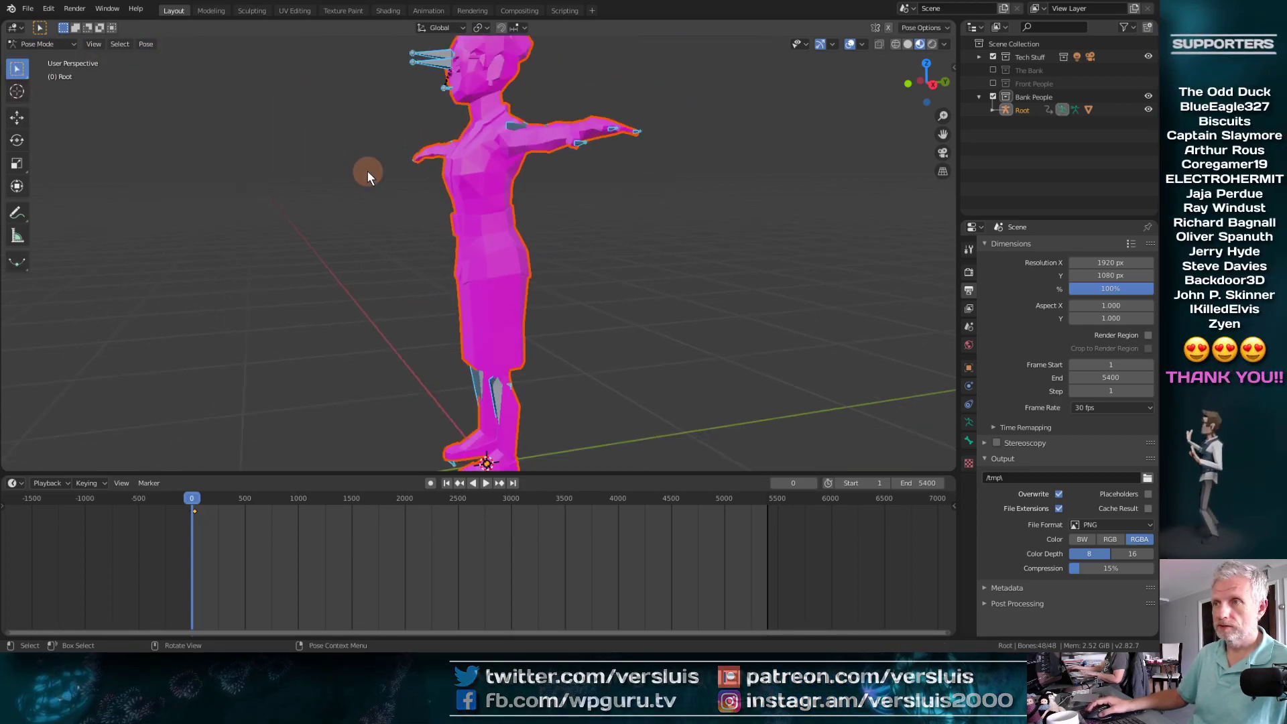
Step: In the Shading workspace, deselect all bones and return the armature to Object Mode
left_click(389, 11)
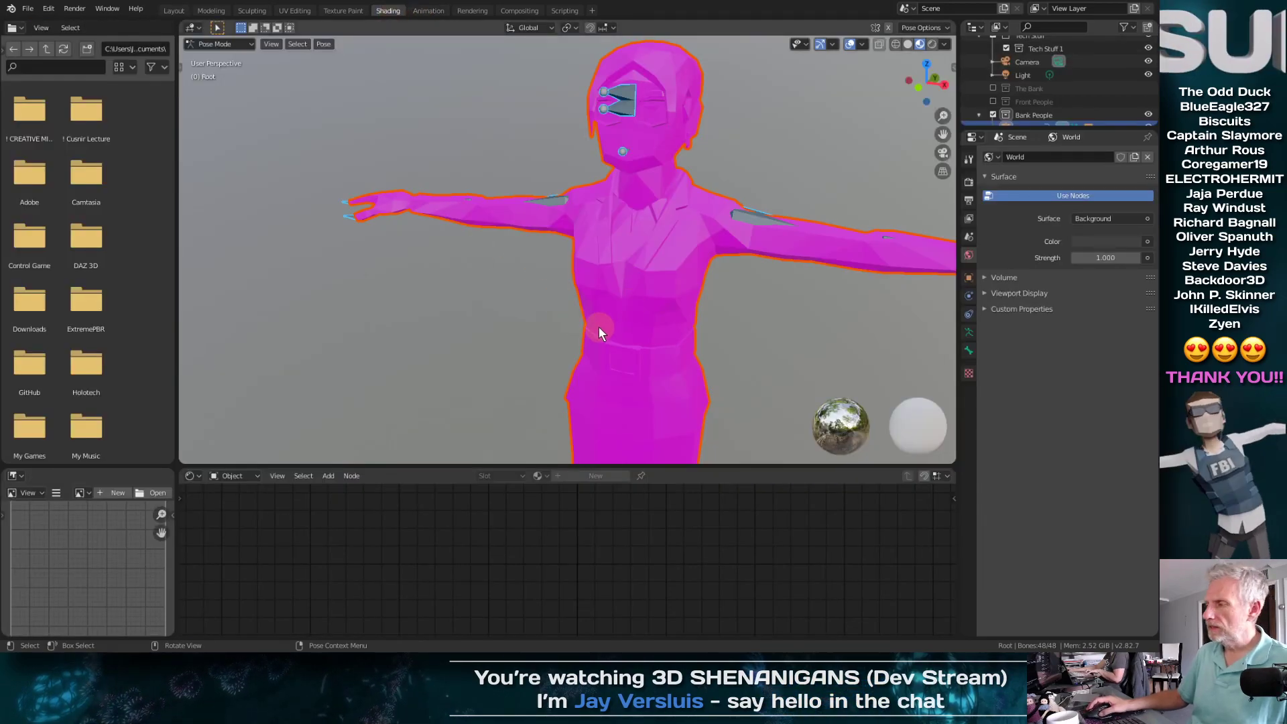
mouse_move(576, 340)
middle_mouse_down()
mouse_move(618, 335)
mouse_move(586, 323)
middle_mouse_up()
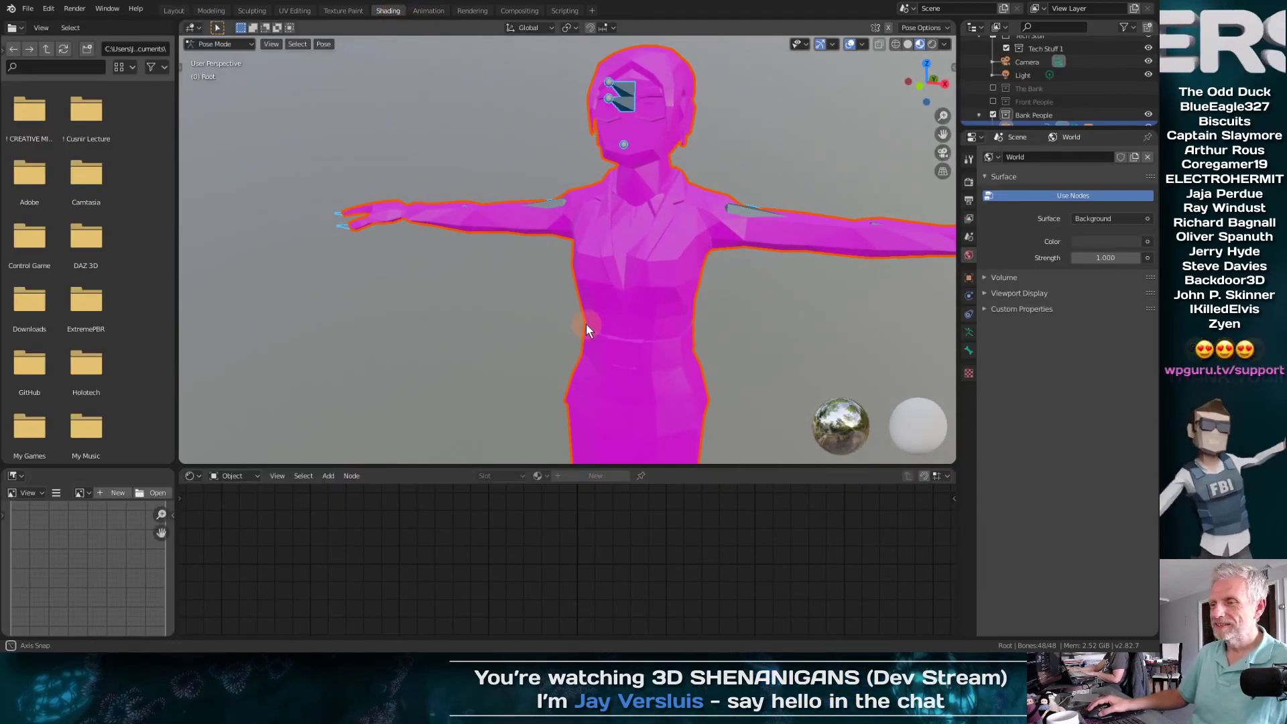
key("alt+a")
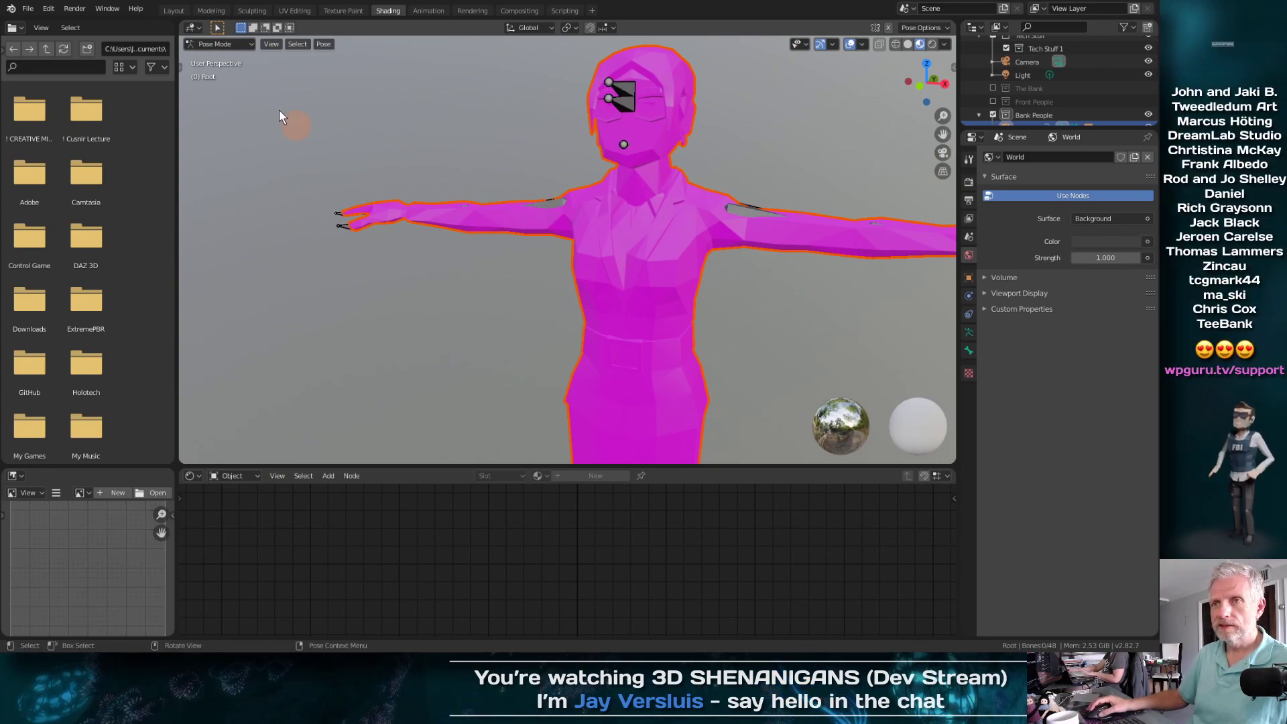
left_click(242, 45)
left_click(240, 58)
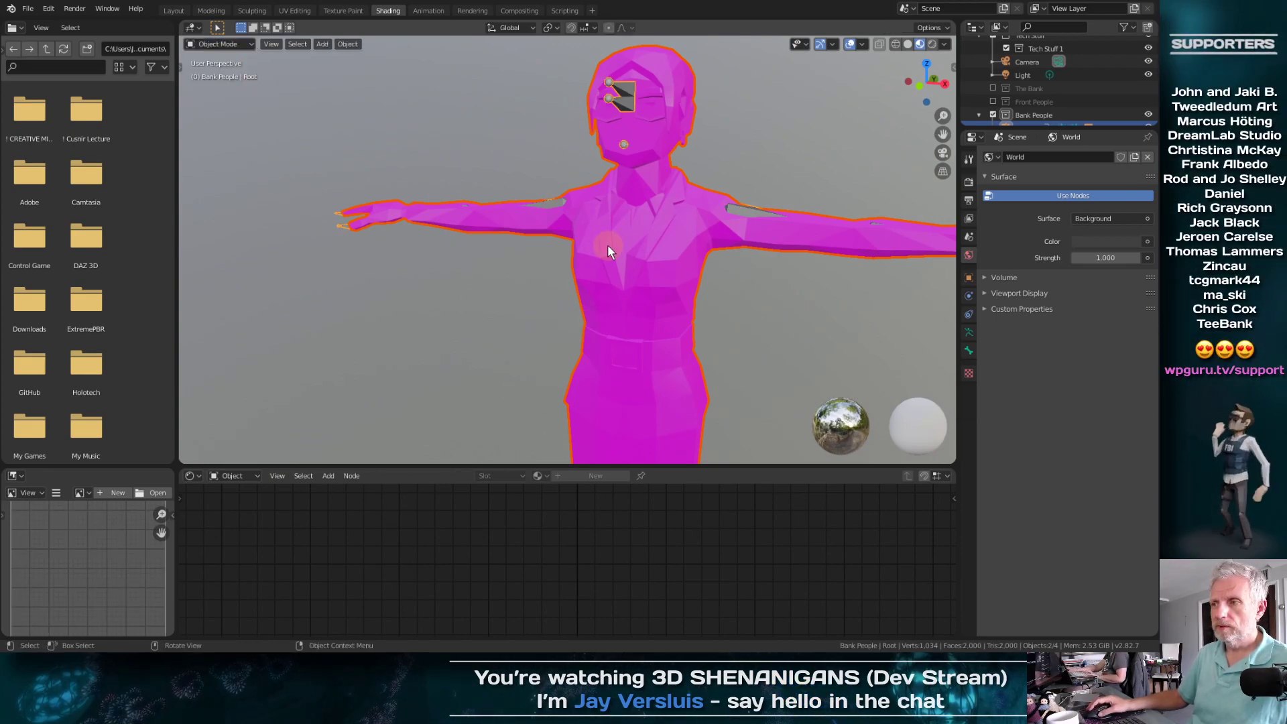
Step: Select the business woman mesh, enlarge the shader editor and place the file283 image texture node beside the Principled BSDF
left_click(607, 244)
left_click(477, 554)
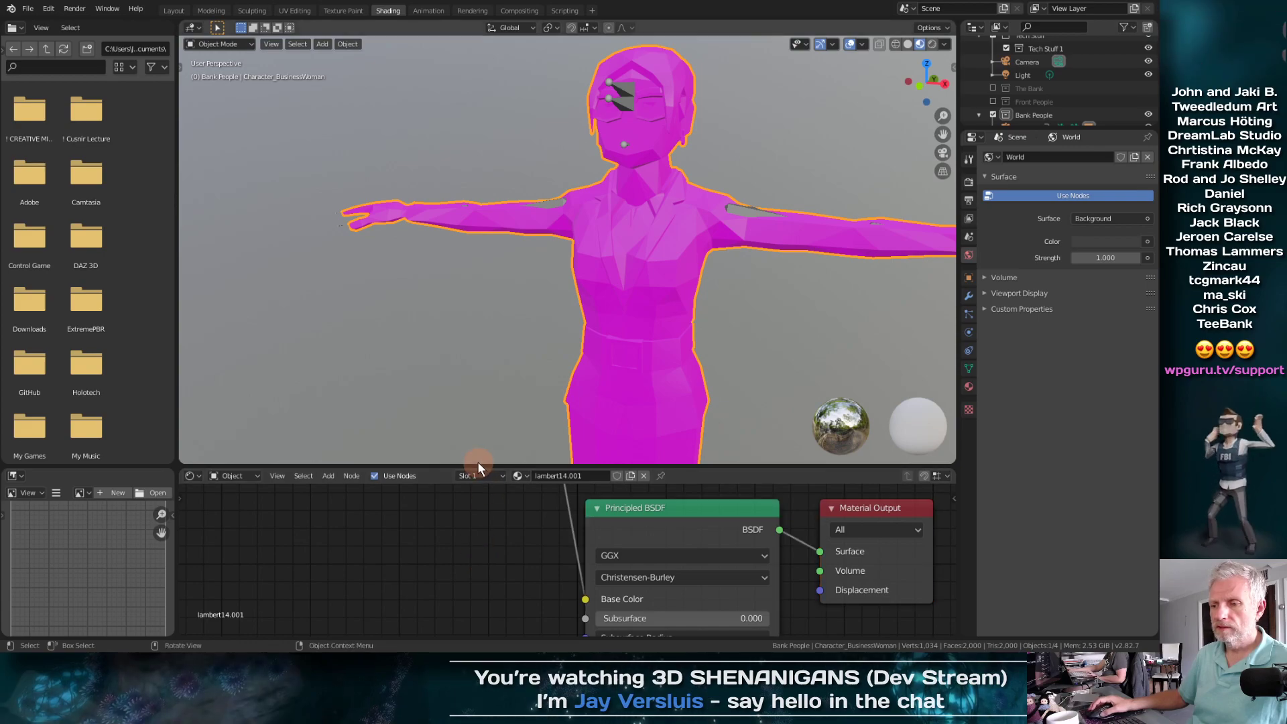
left_click_drag(478, 467, 470, 293)
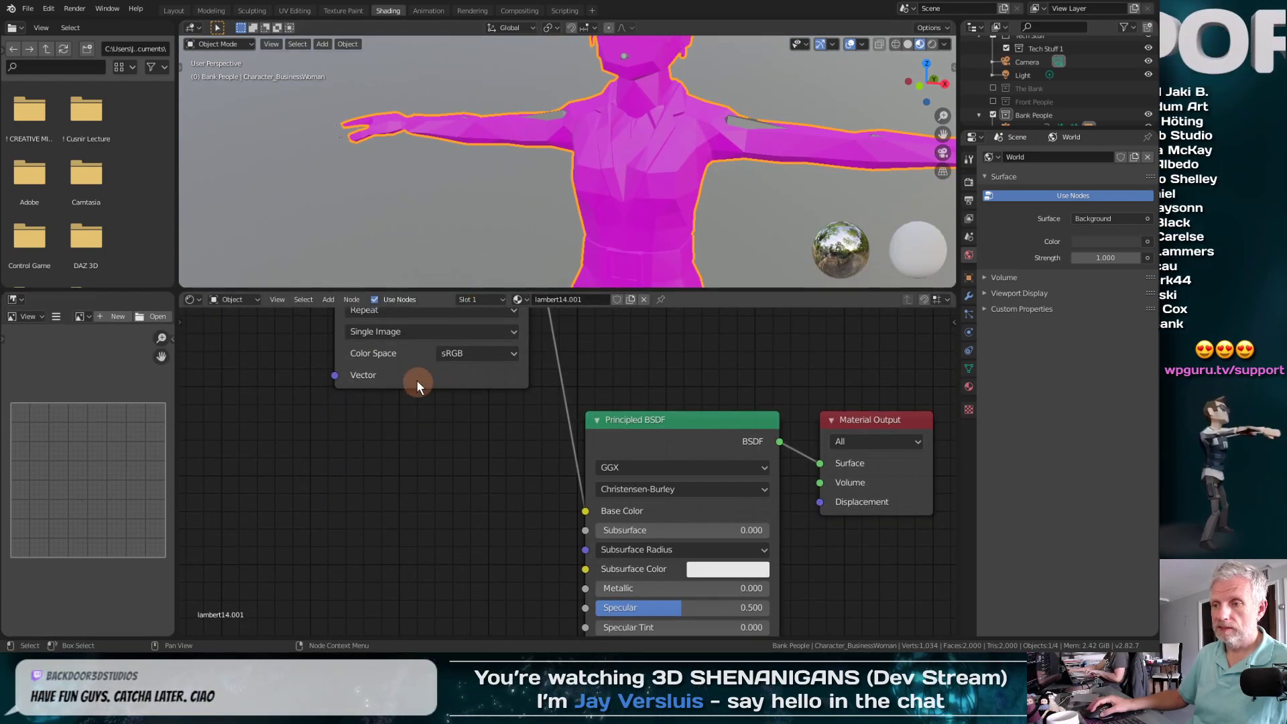
left_click_drag(416, 379, 414, 594)
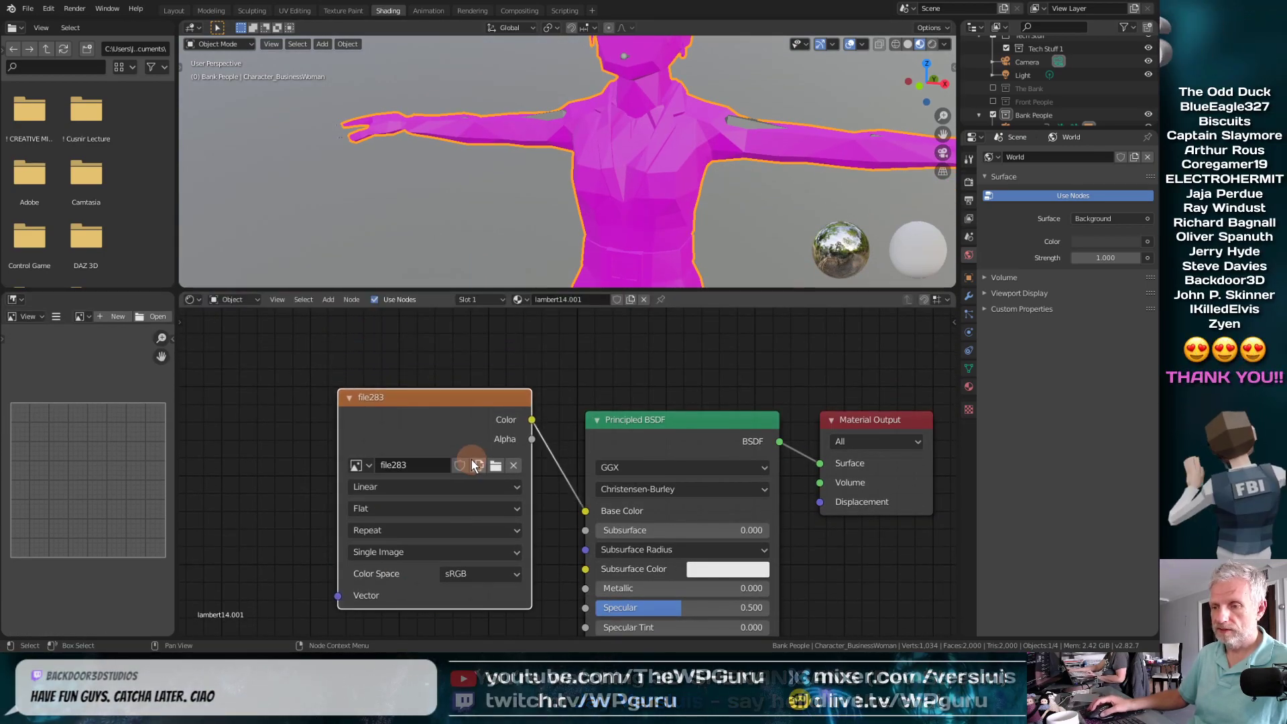
Step: Try PolygonCity_Texture_02_A.png and PolygonHeist_Texture_01_A.png.003 as the image texture of the business woman's material
left_click(370, 467)
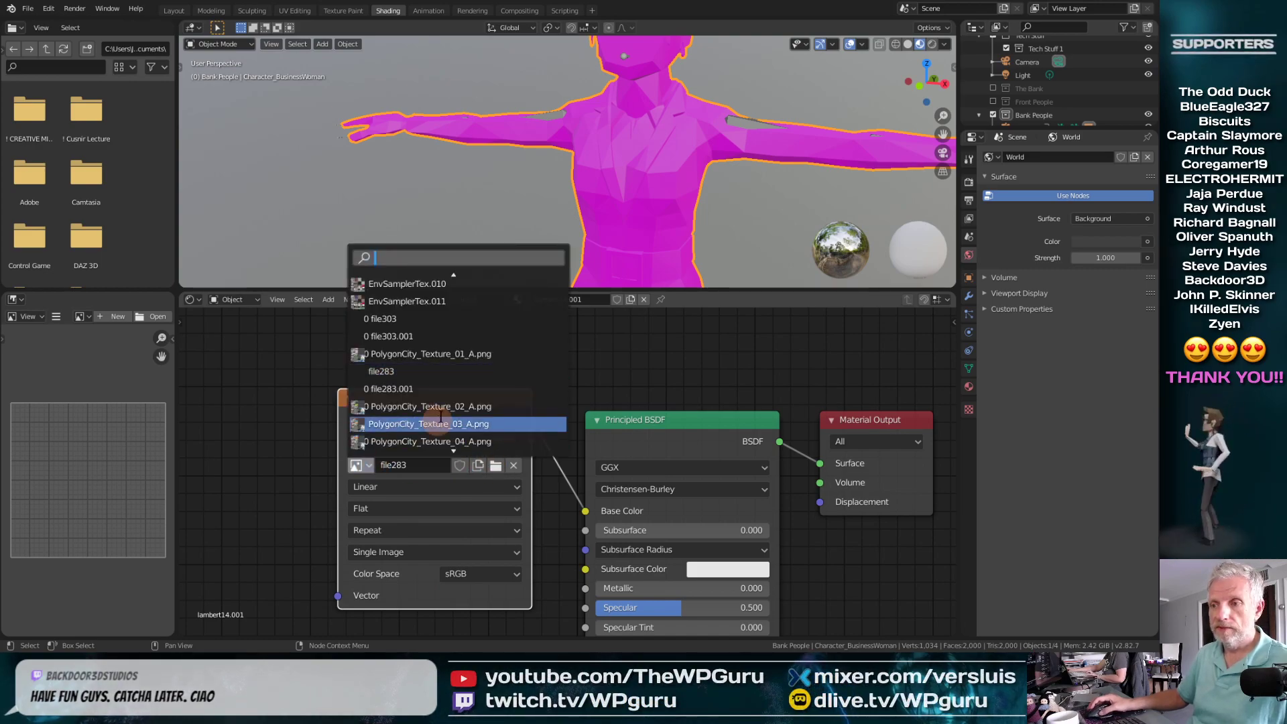
left_click(493, 406)
middle_click_drag(497, 220, 404, 278)
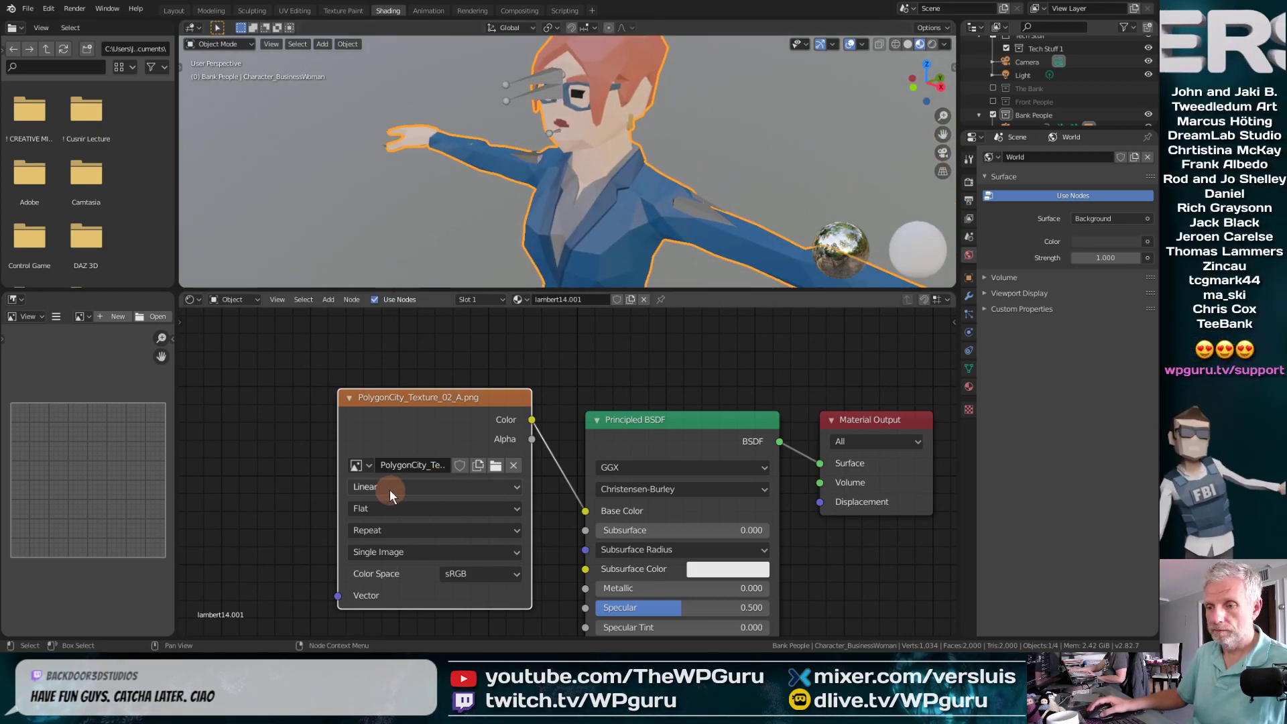
left_click(368, 466)
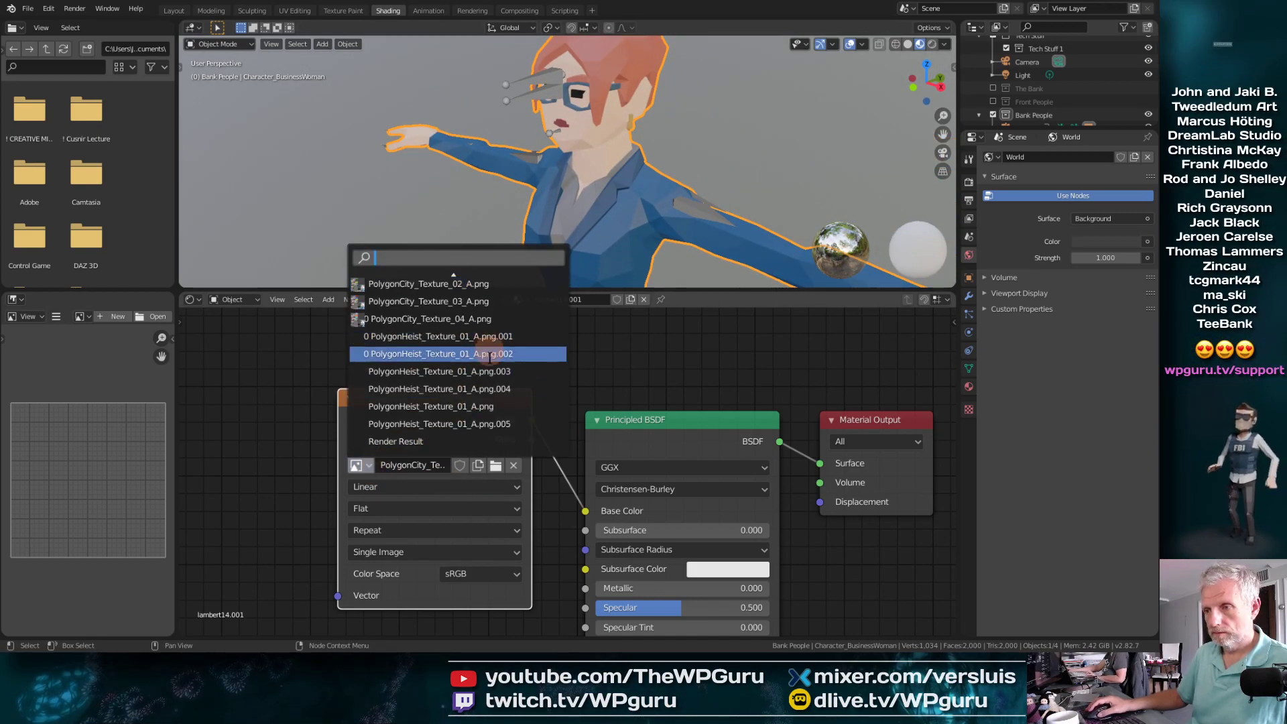
left_click(495, 373)
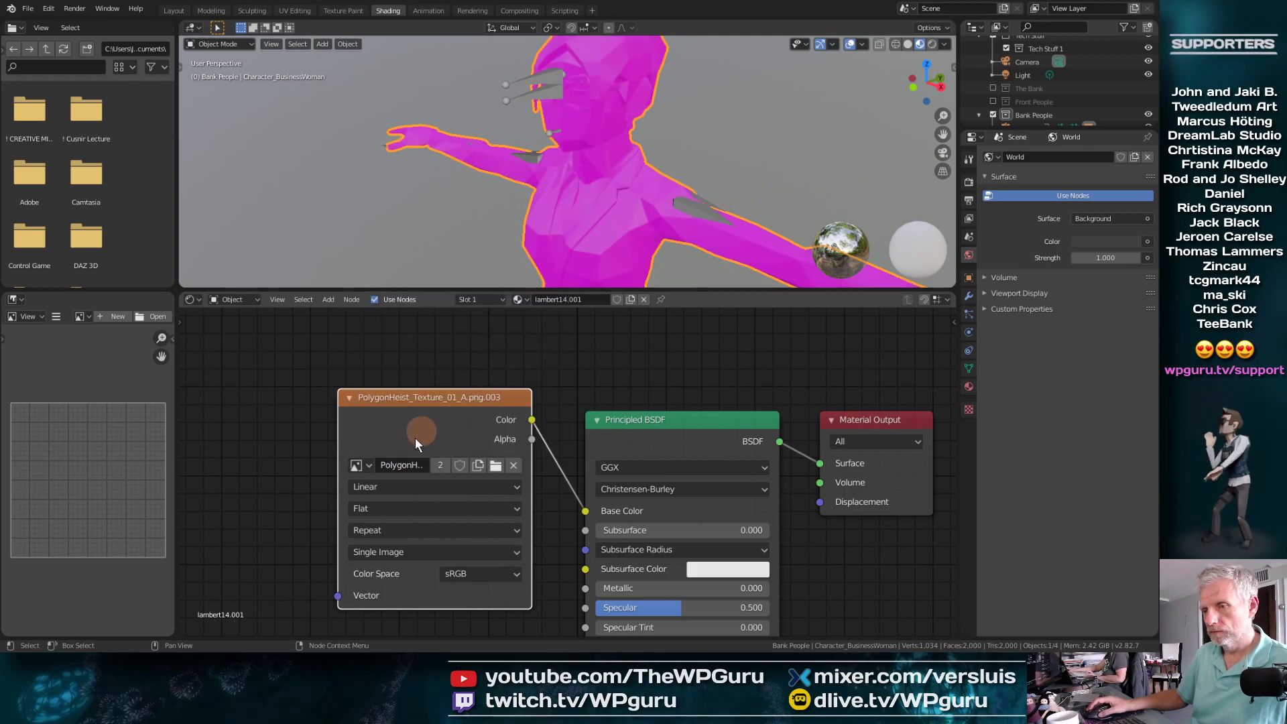
Step: Set the material's image texture to PolygonCity_Texture_03_A.png and check the character in the Layout workspace
left_click(355, 466)
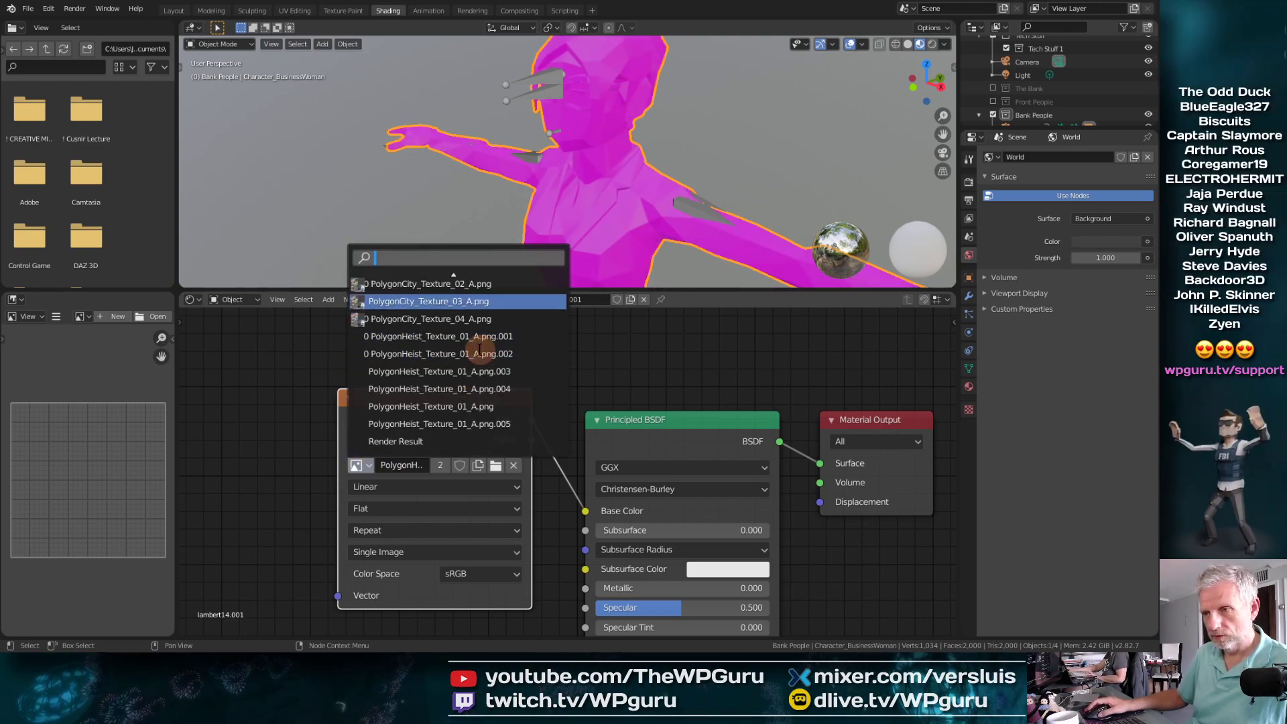
left_click(472, 299)
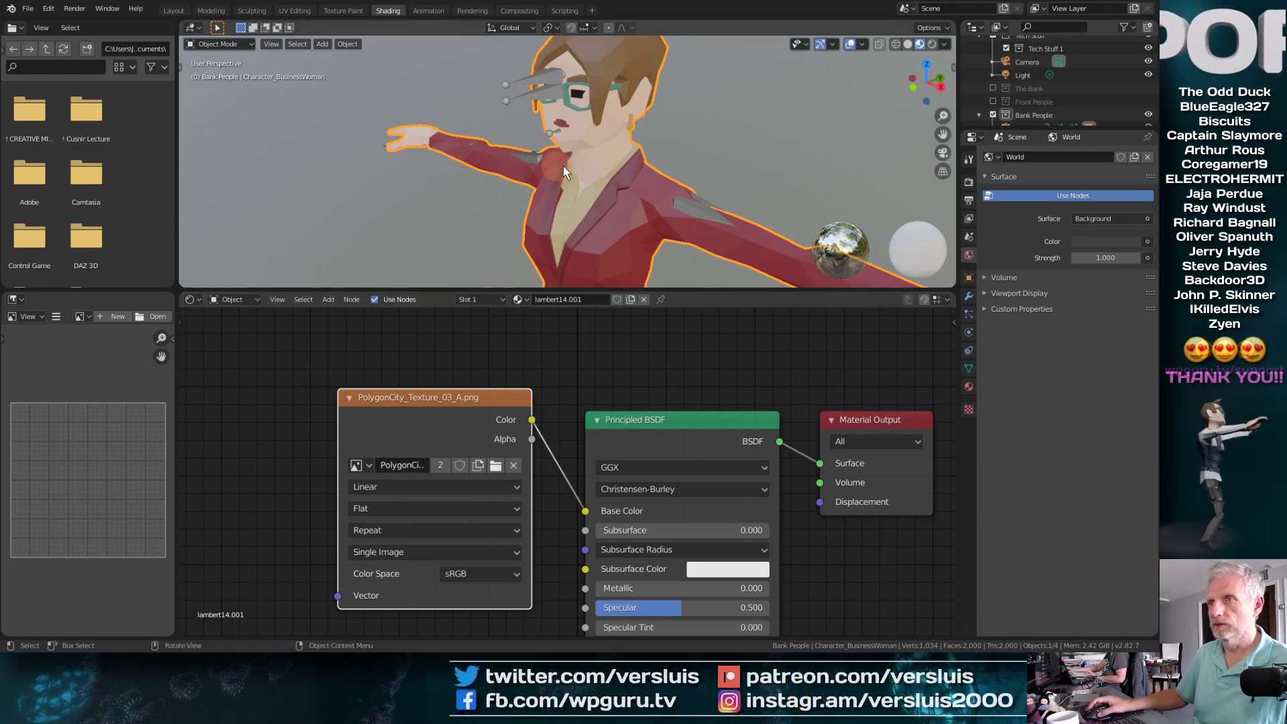
left_click(173, 10)
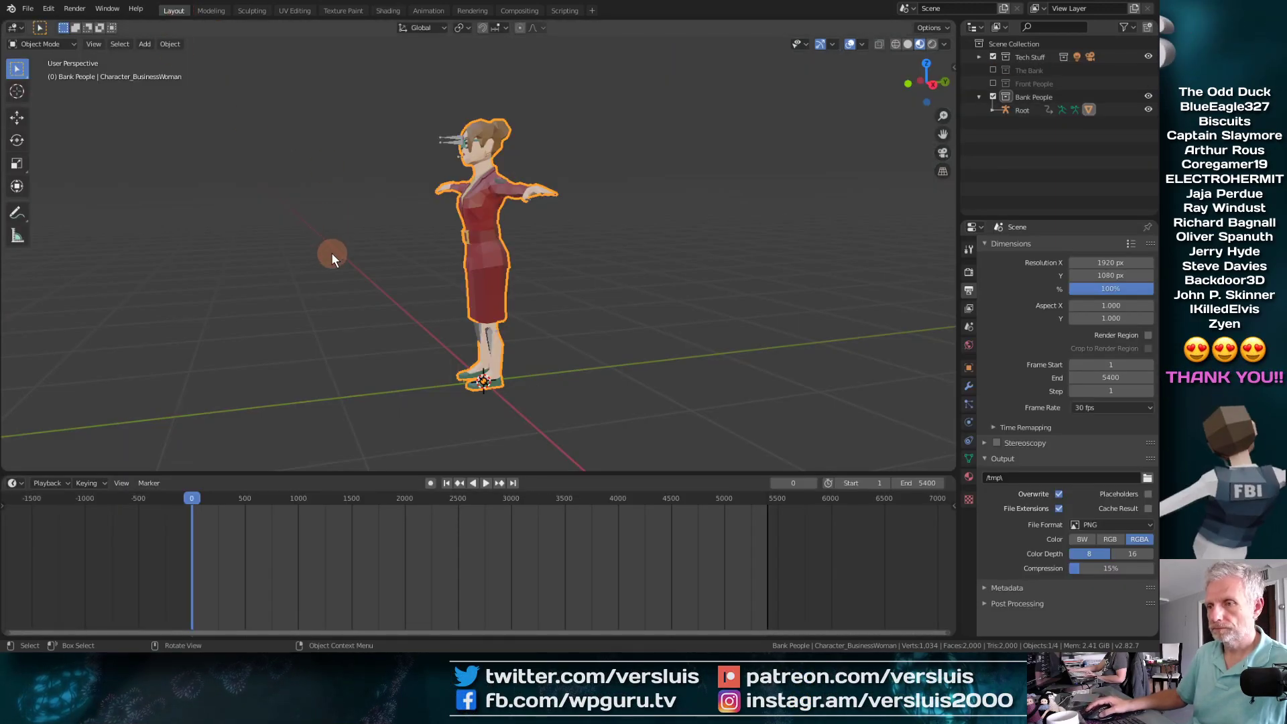
middle_click_drag(331, 252, 504, 343)
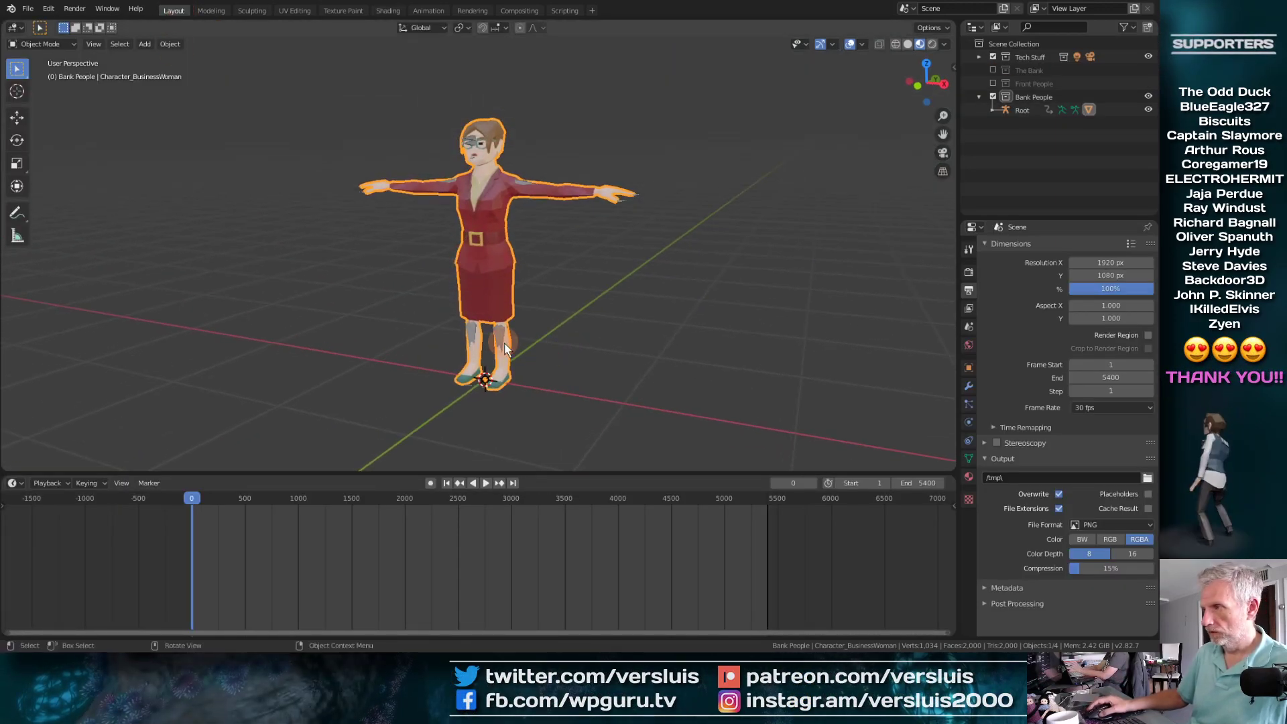
middle_click_drag(461, 263, 528, 275)
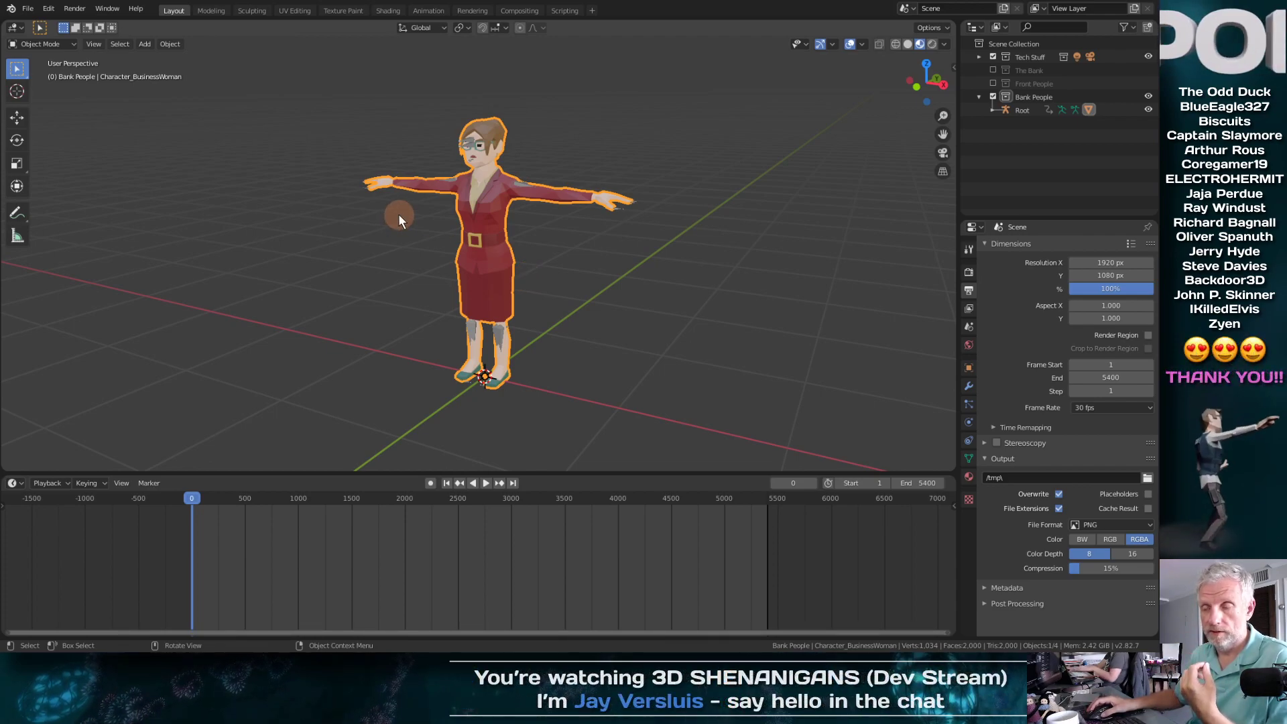
Step: Switch to the Animation workspace and view the character's tracks in the Nonlinear Animation editor
left_click(434, 11)
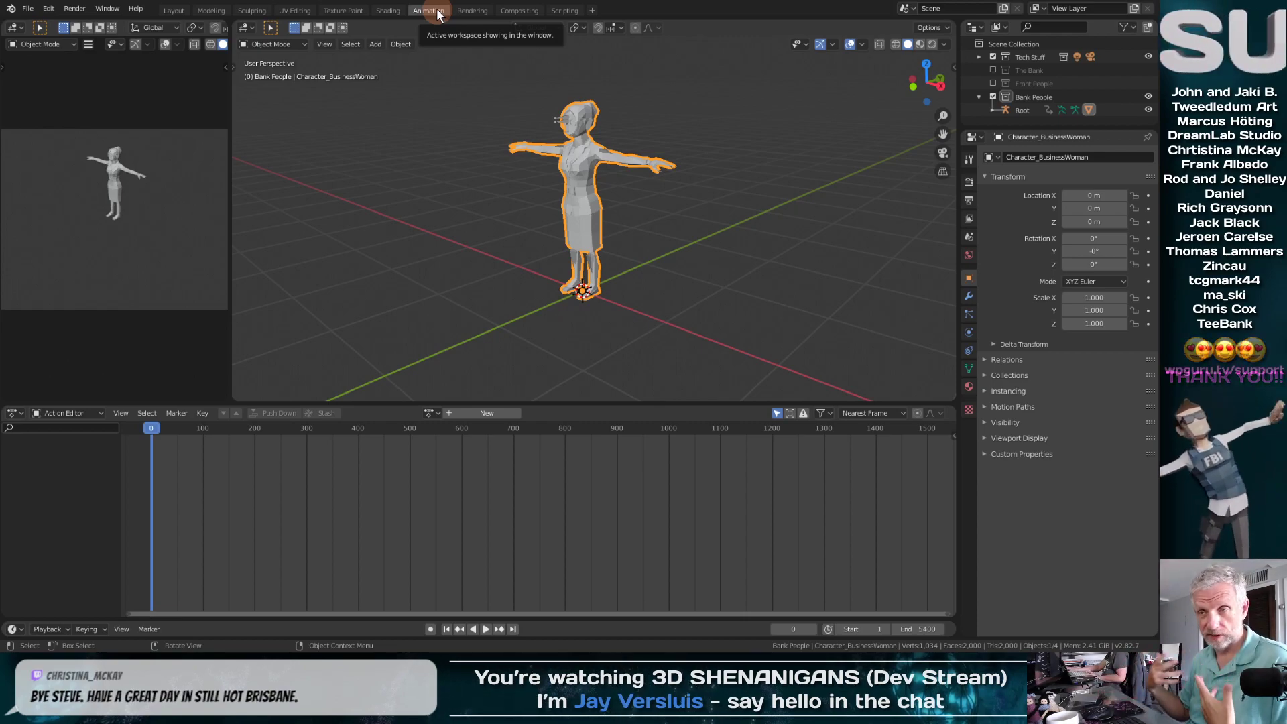
left_click(90, 412)
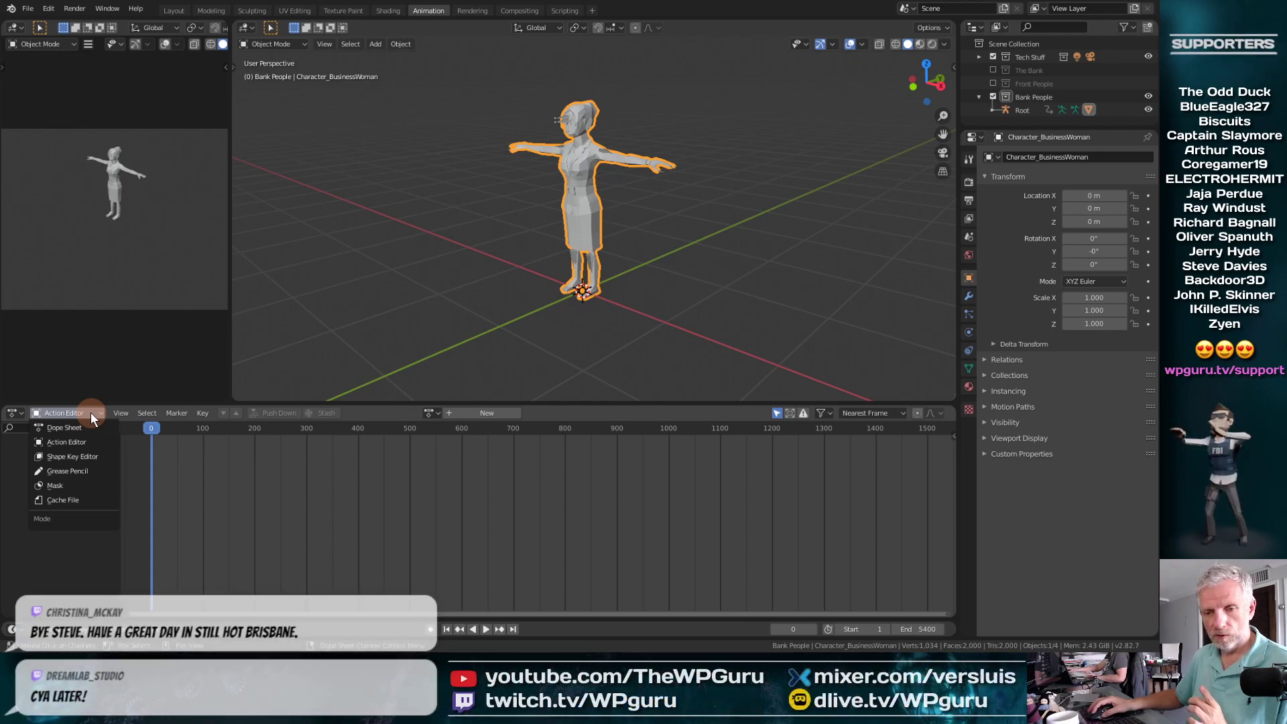
left_click(18, 408)
left_click(19, 408)
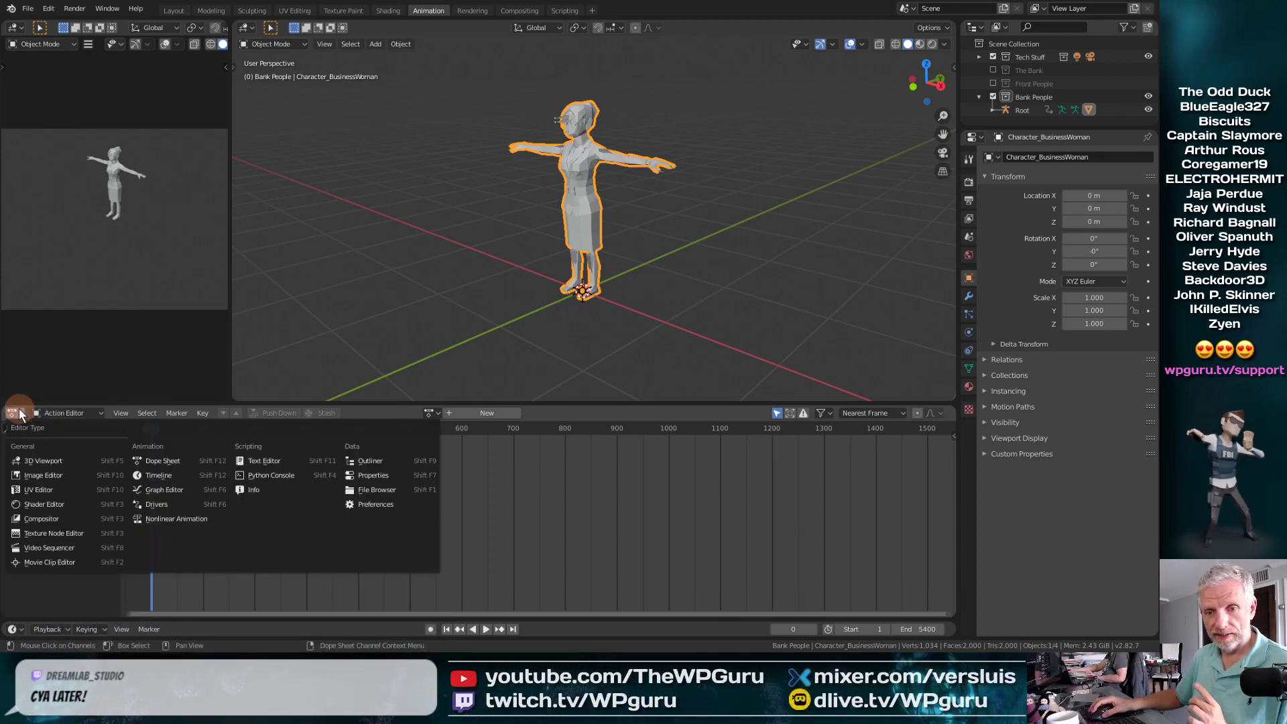
left_click(159, 513)
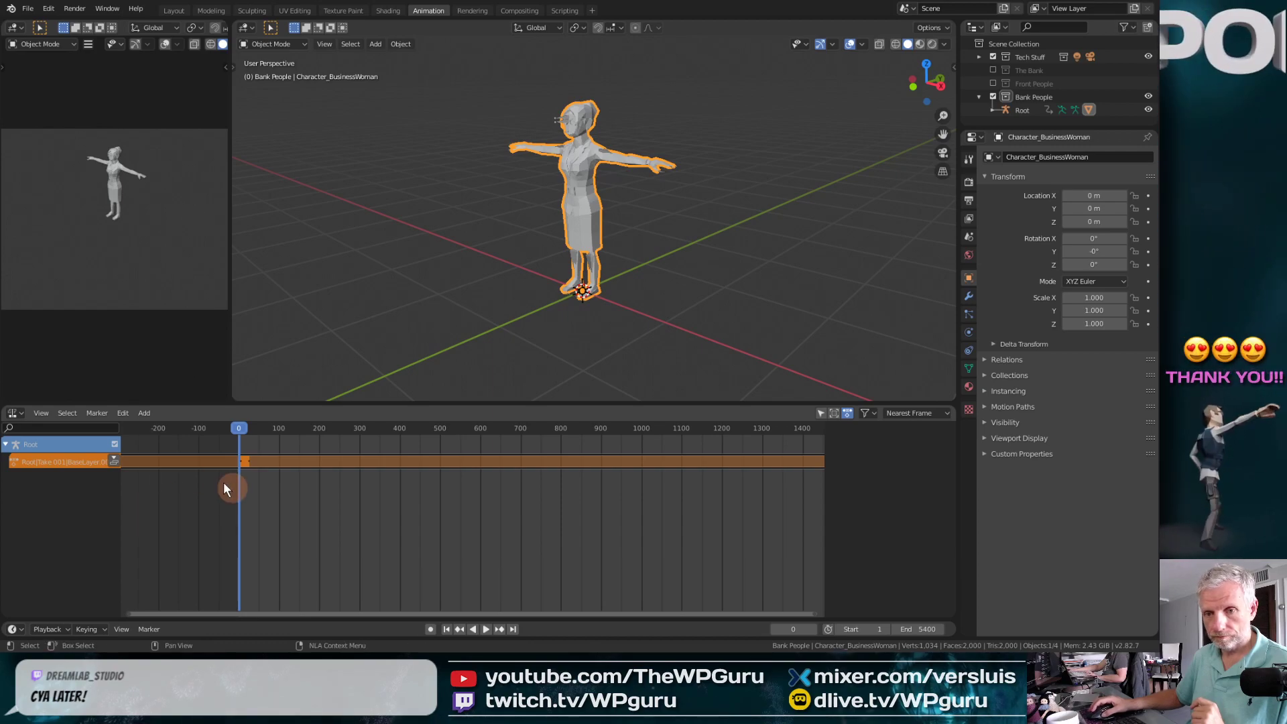
Step: Replace the Nonlinear Animation editor with the Action Editor and select the business woman's Root armature
left_click(15, 413)
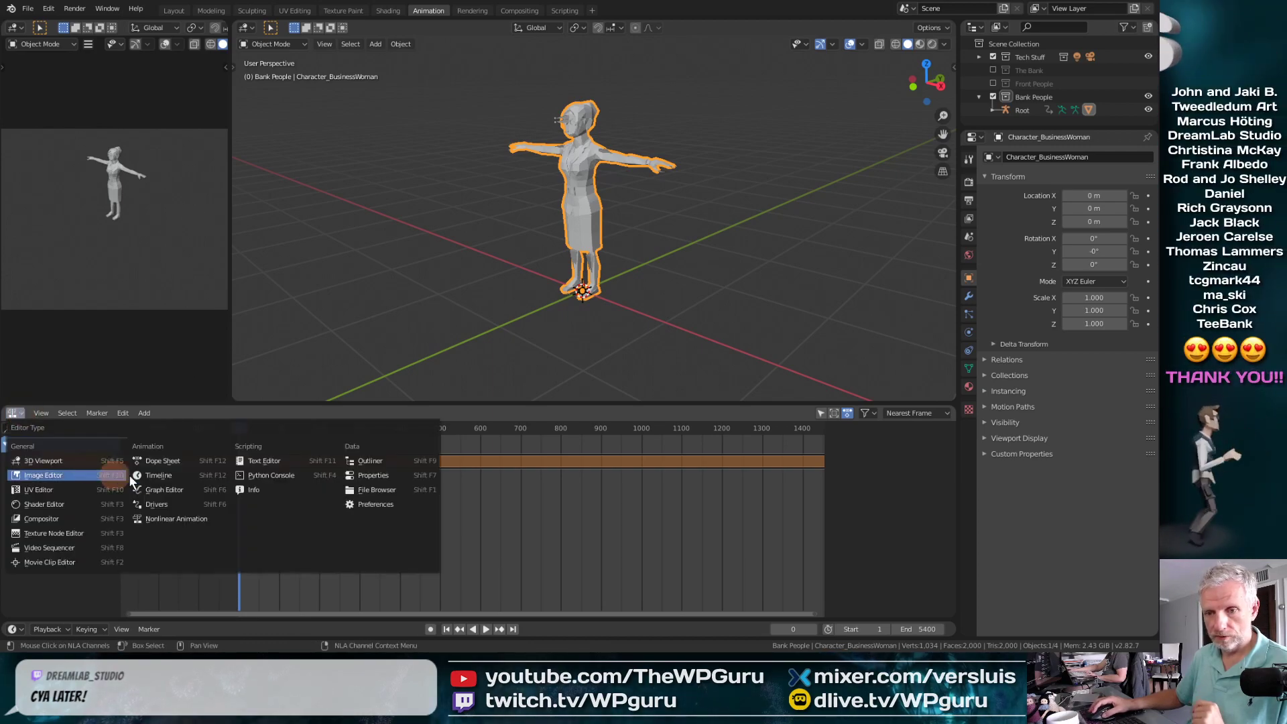
left_click(167, 461)
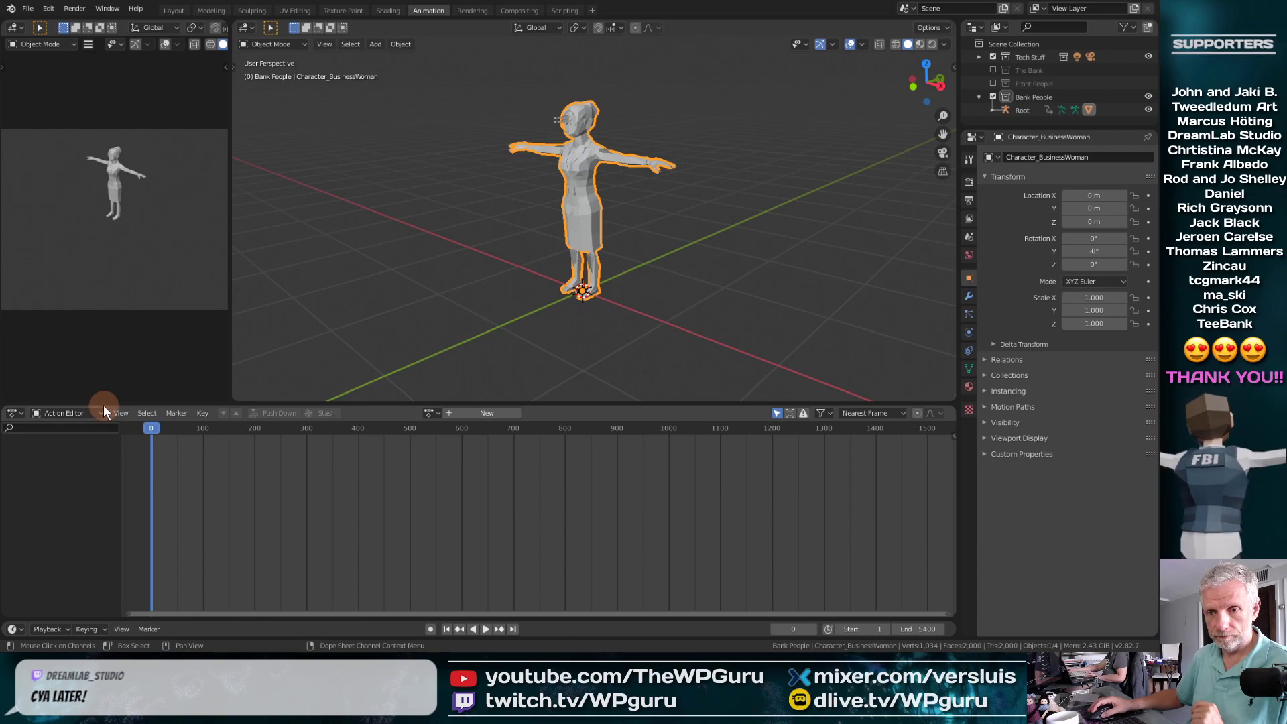
left_click(1013, 113)
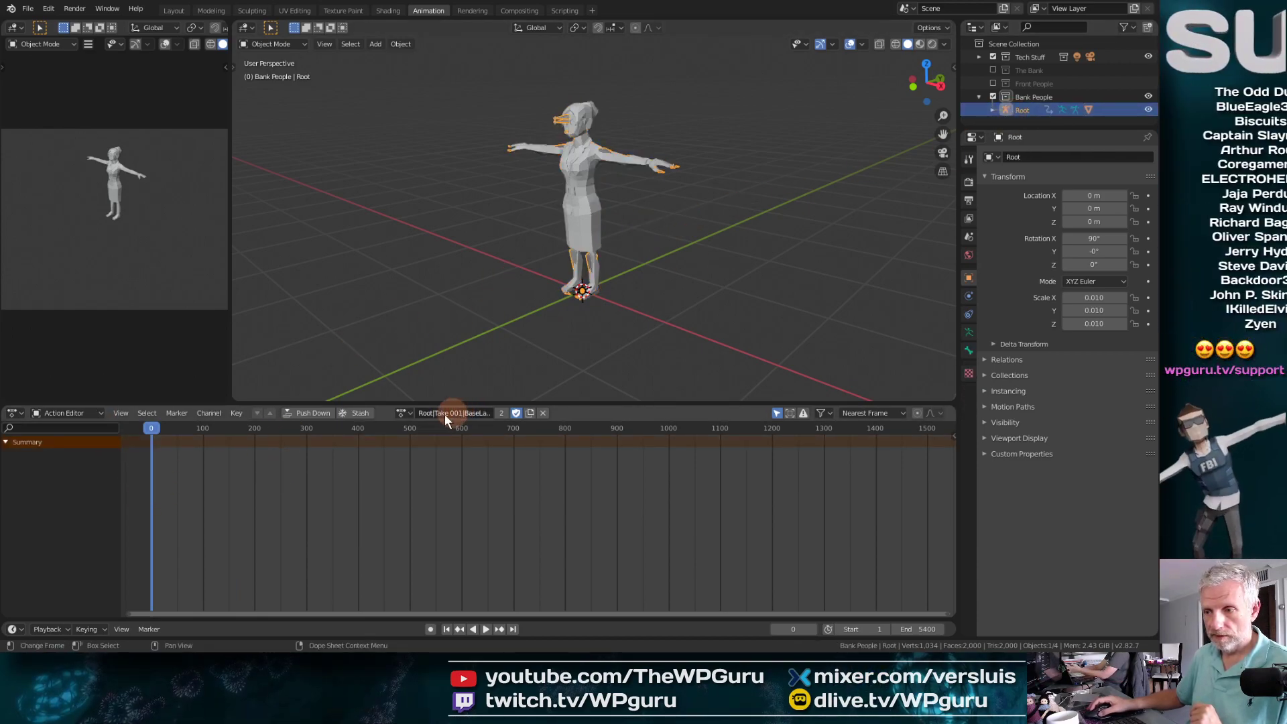
Step: Try the Swing One action on the Root armature, scrub and play through its frames, and return to frame 0
left_click(405, 413)
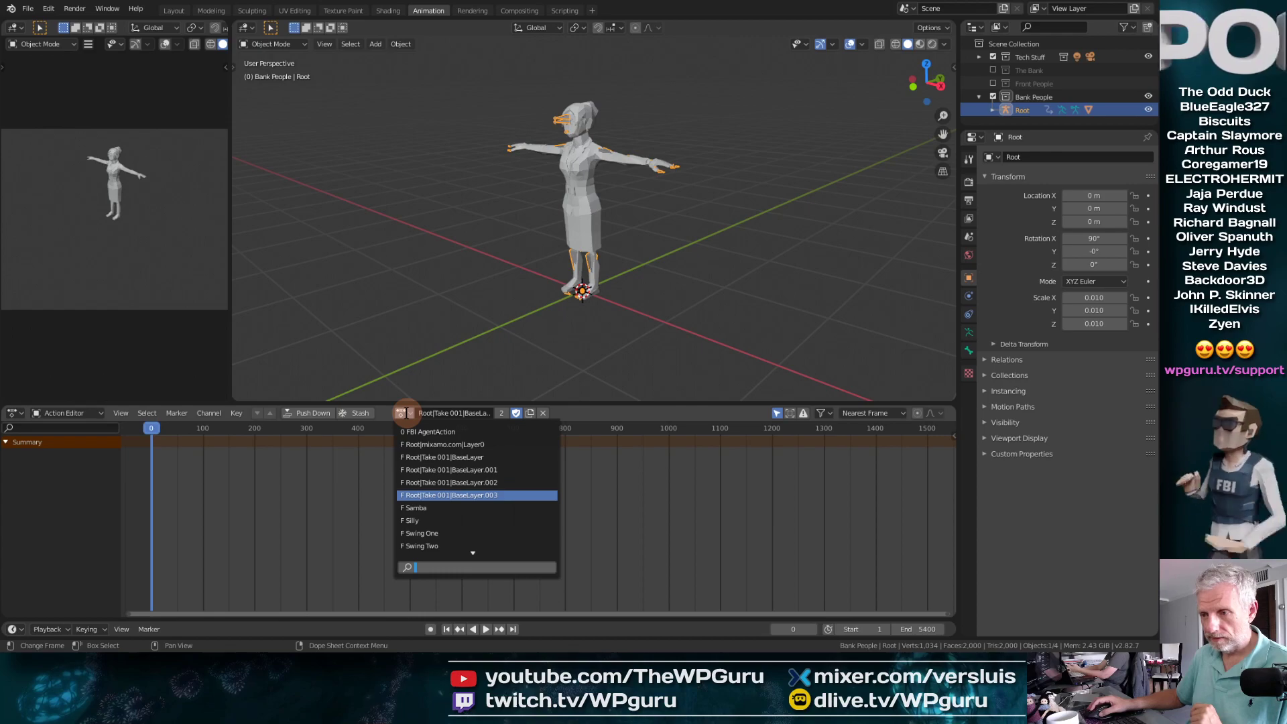
left_click(491, 533)
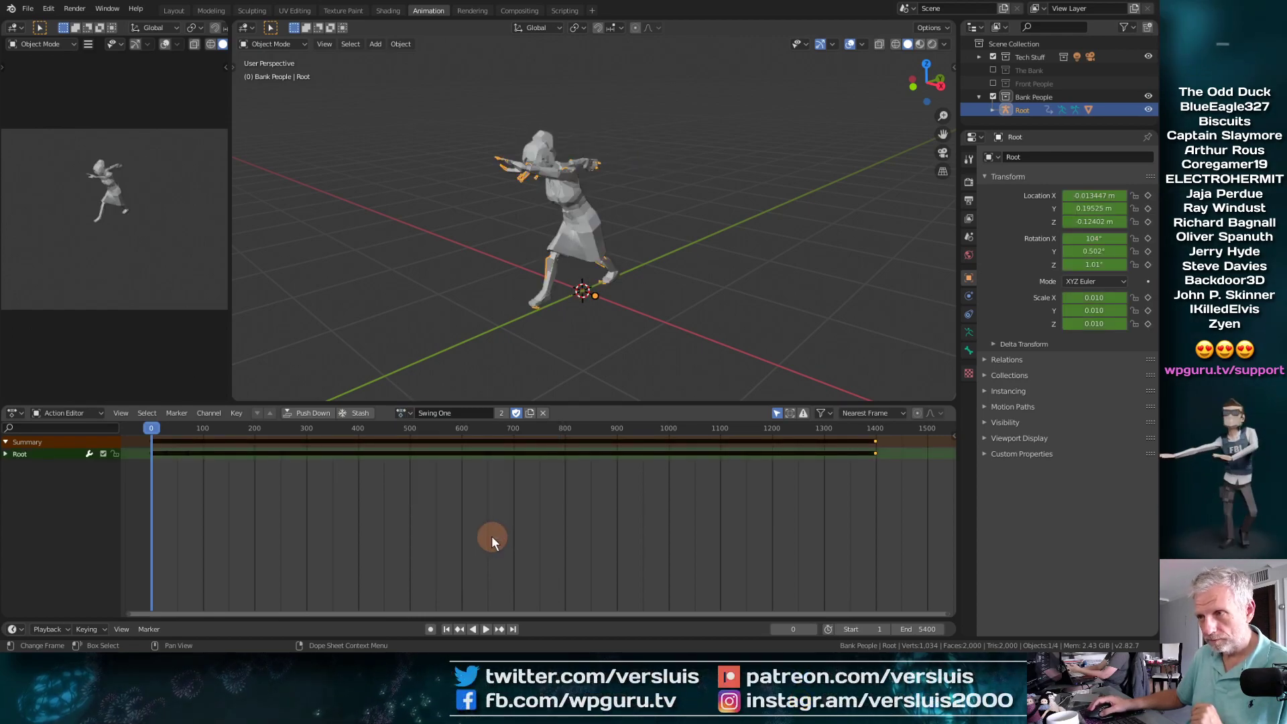
left_click_drag(146, 428, 698, 435)
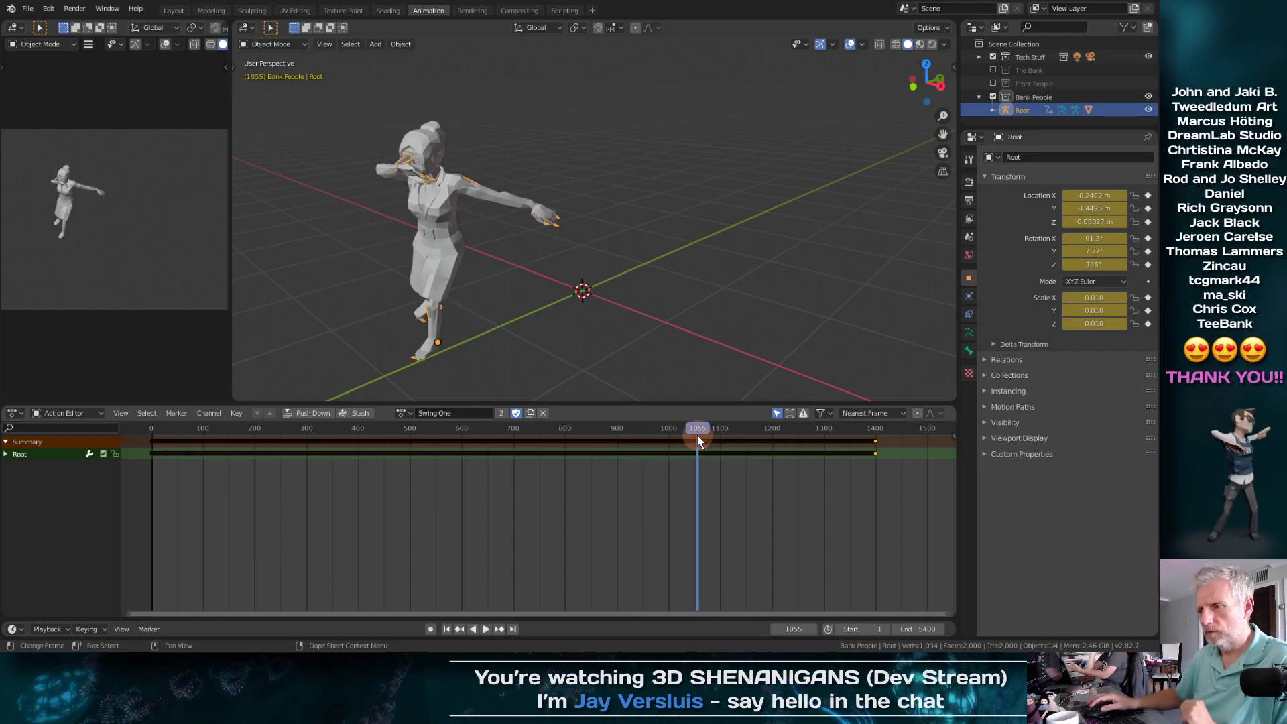
left_click_drag(703, 430, 797, 430)
left_click_drag(810, 429, 741, 445)
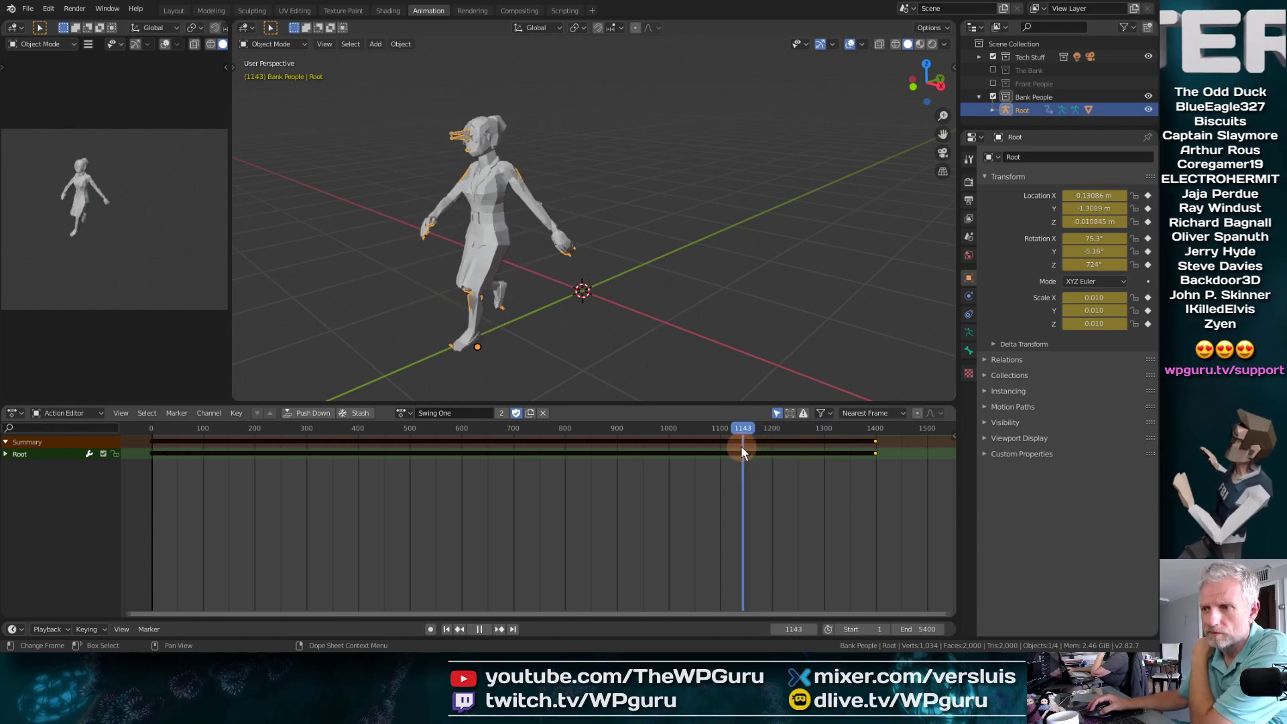
left_click(461, 279)
left_click(777, 413)
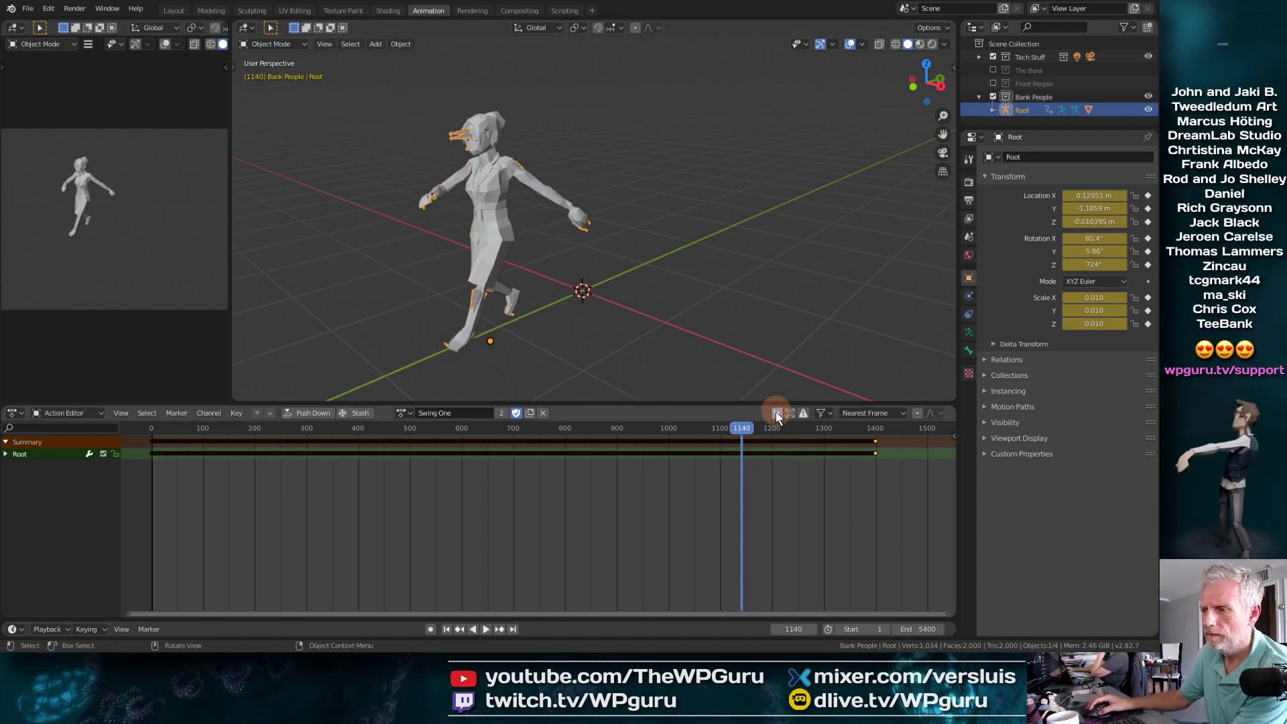
mouse_move(750, 426)
left_mouse_down()
mouse_move(776, 425)
mouse_move(758, 426)
left_mouse_up()
left_click(487, 352)
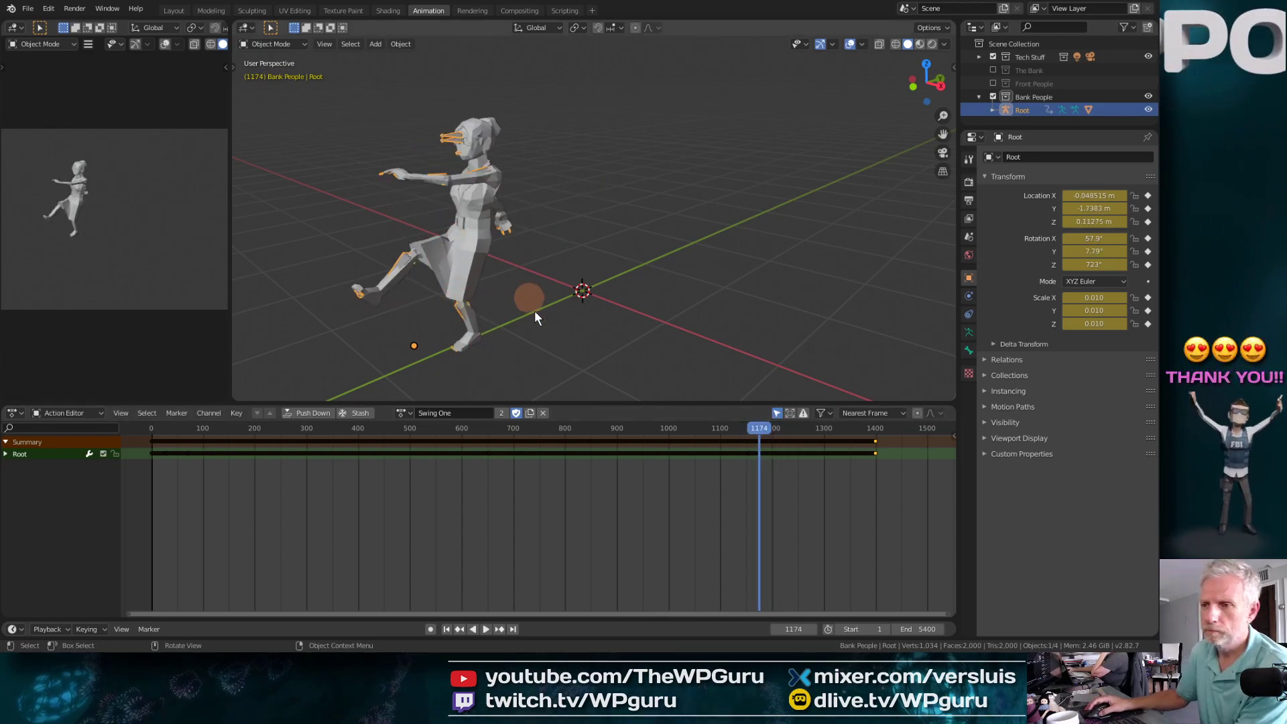
left_click_drag(757, 428, 144, 471)
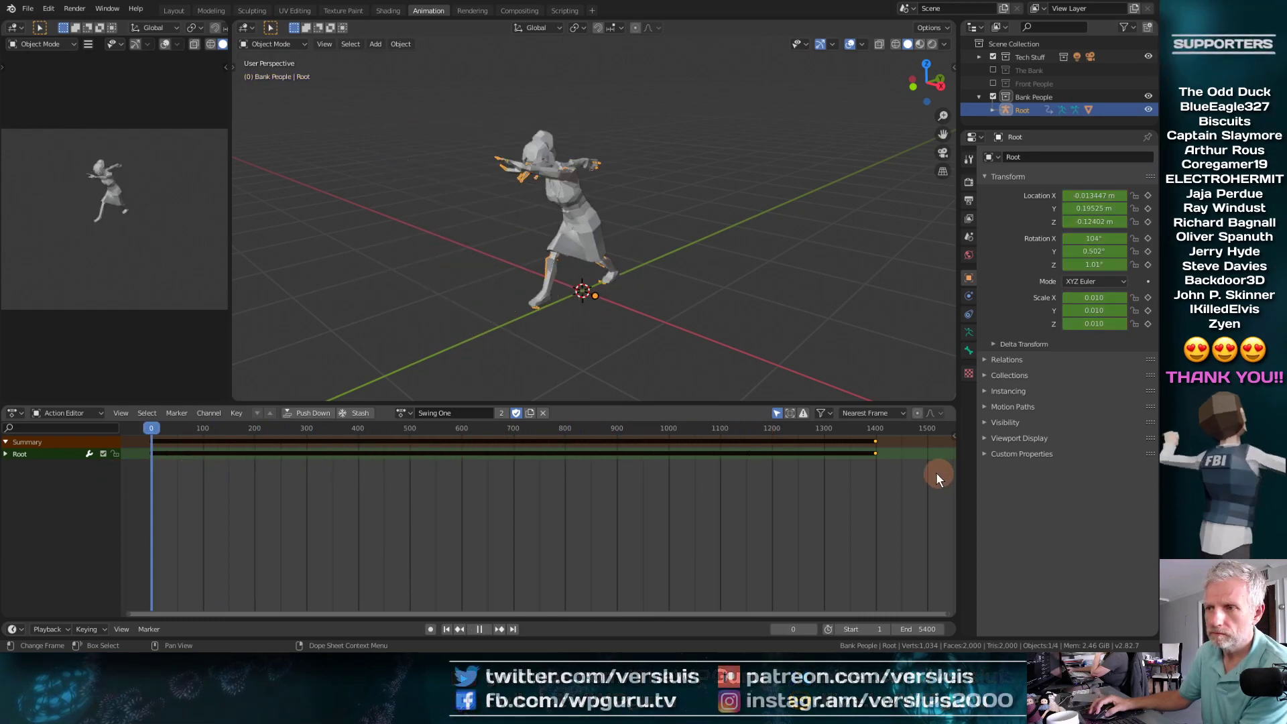
Step: Assign the Silly action to the Root armature and preview it by scrubbing the timeline, ending at frame 0
left_click(410, 413)
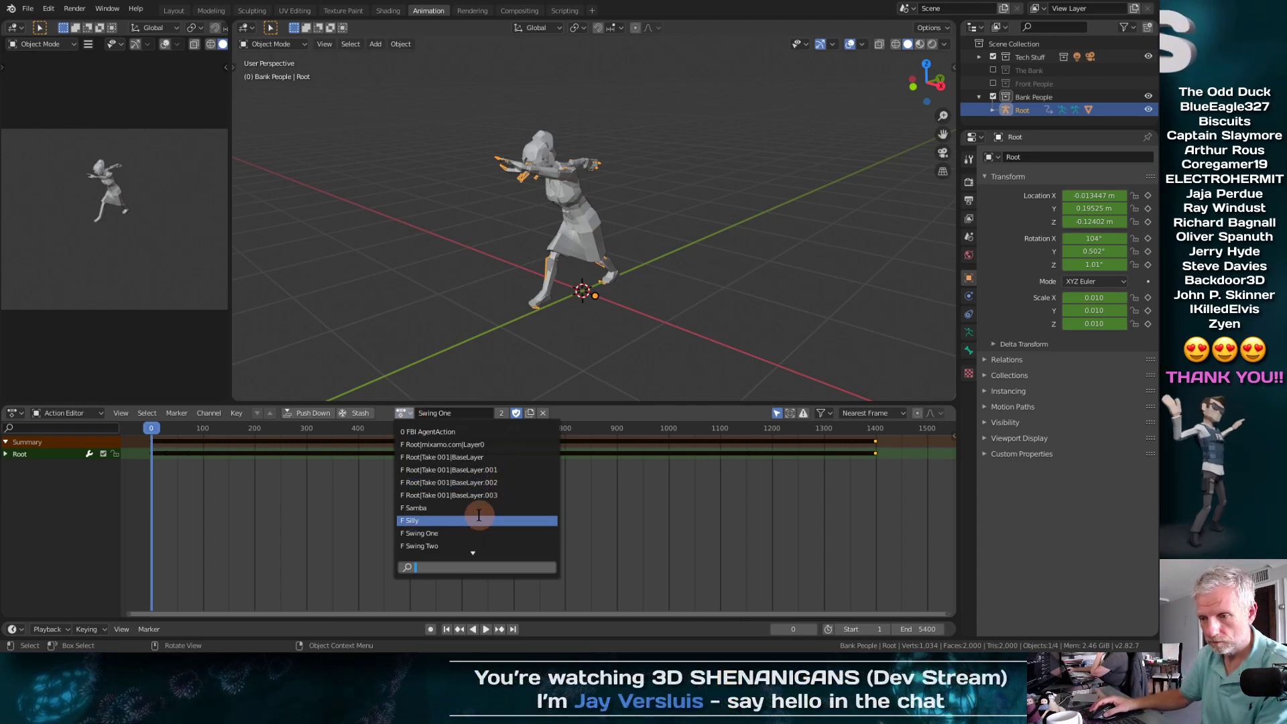
left_click(479, 520)
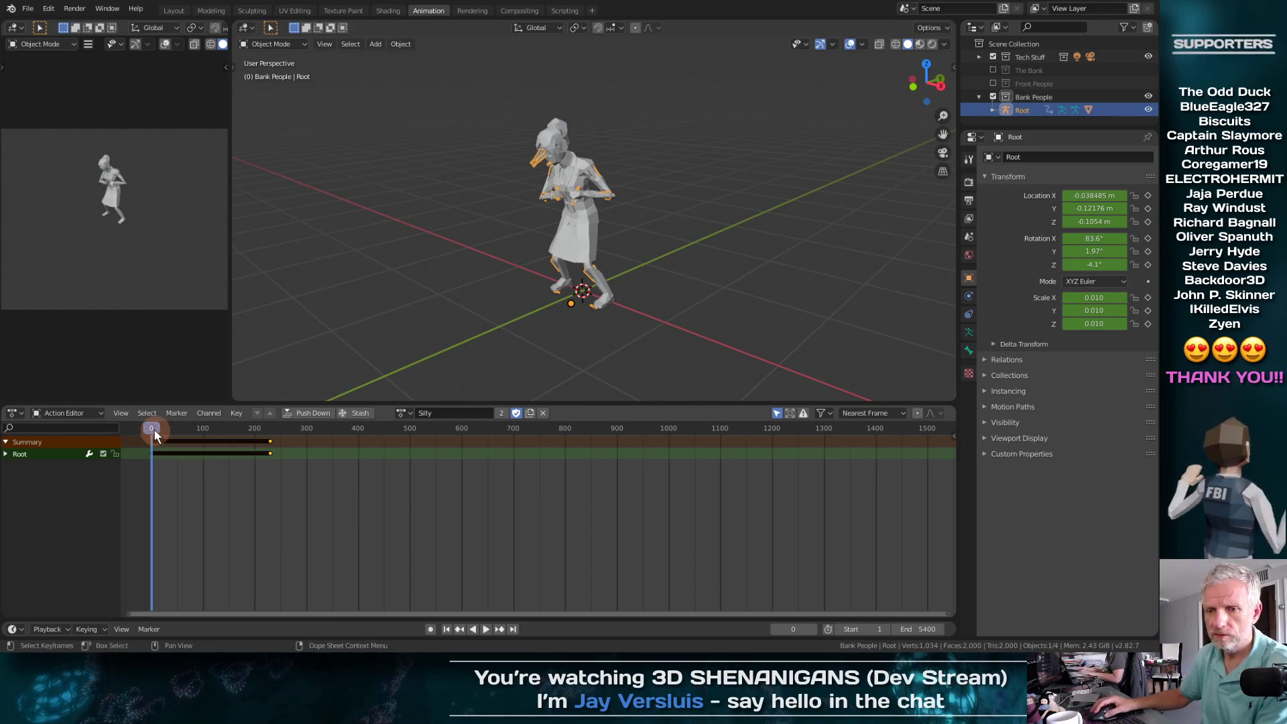
left_click_drag(154, 434, 131, 453)
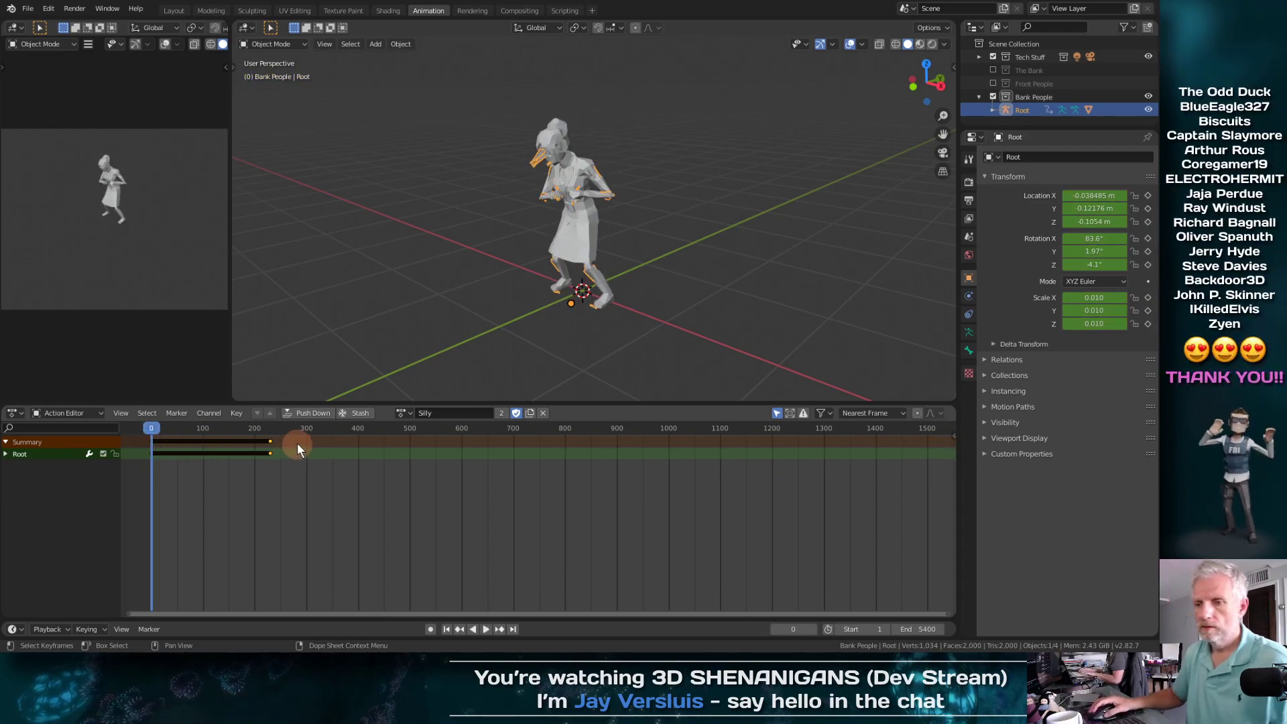
Step: Push the Silly action down into an NLA strip and display it in the Nonlinear Animation editor
left_click(315, 413)
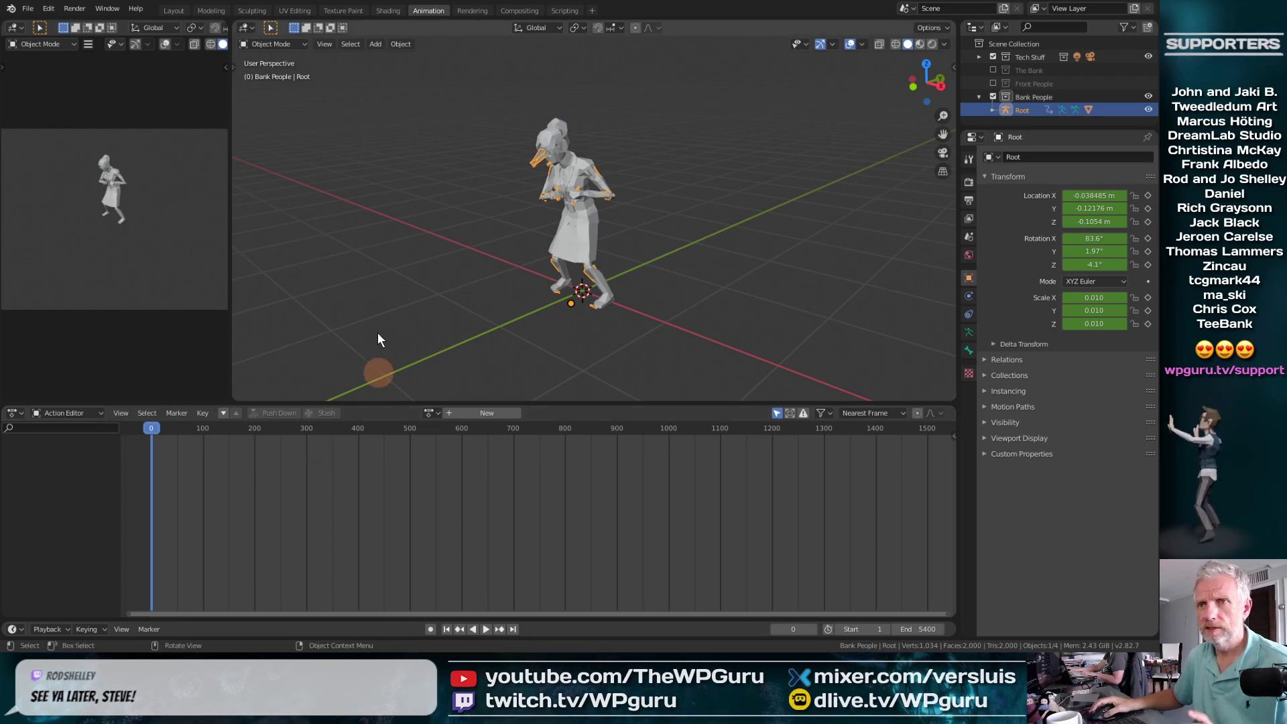
left_click(19, 413)
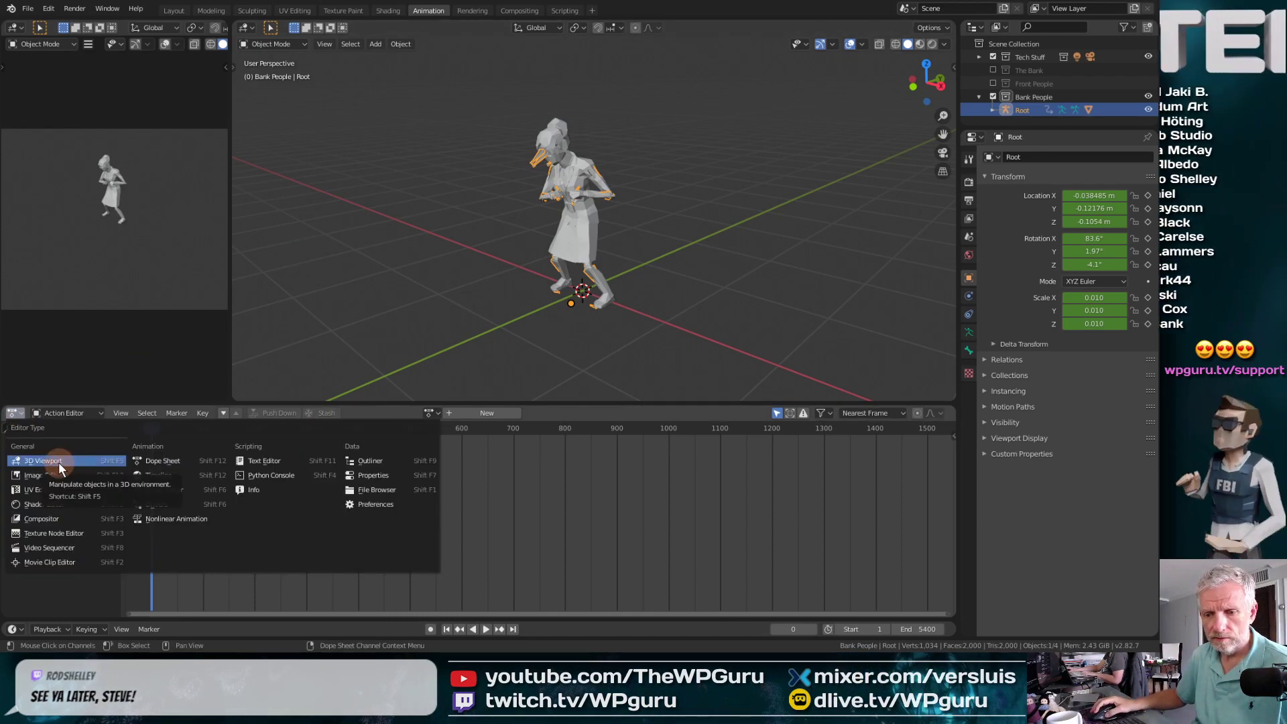
left_click(170, 519)
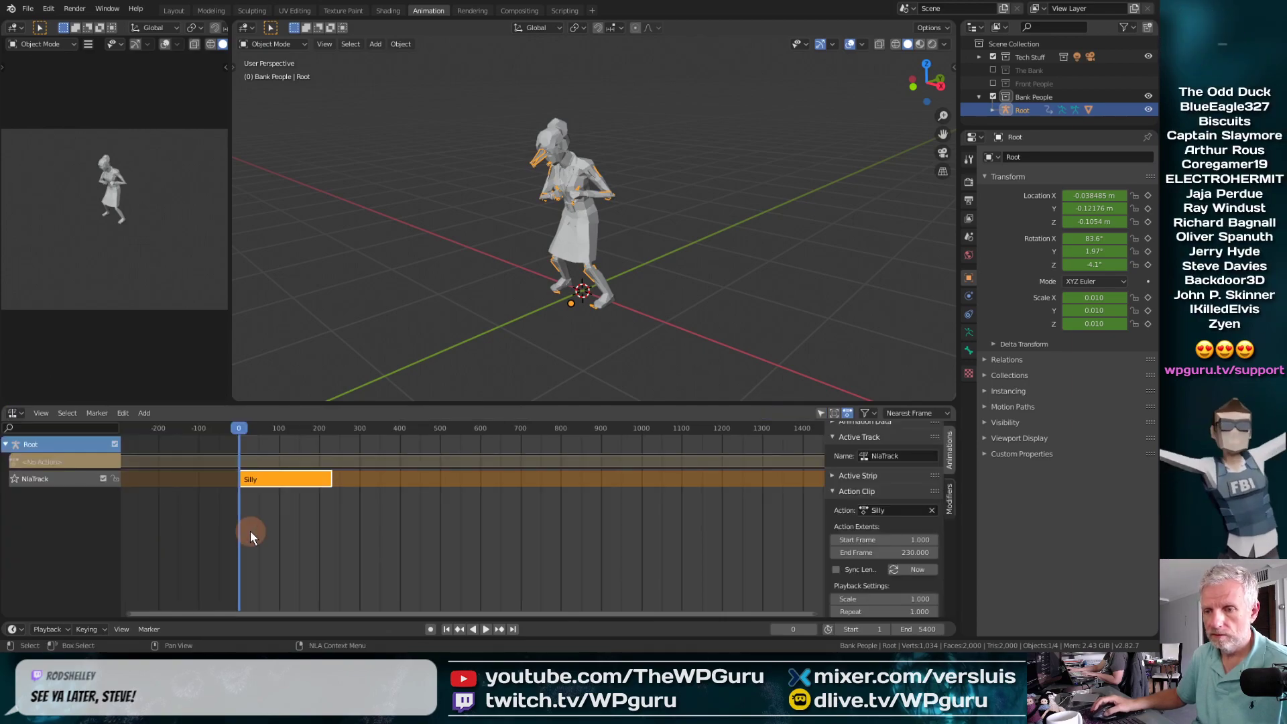
Step: Scrub and play the timeline well past the end of the Silly strip to check how the character moves there
left_click_drag(243, 426, 575, 465)
scroll(575, 465, "down", 5)
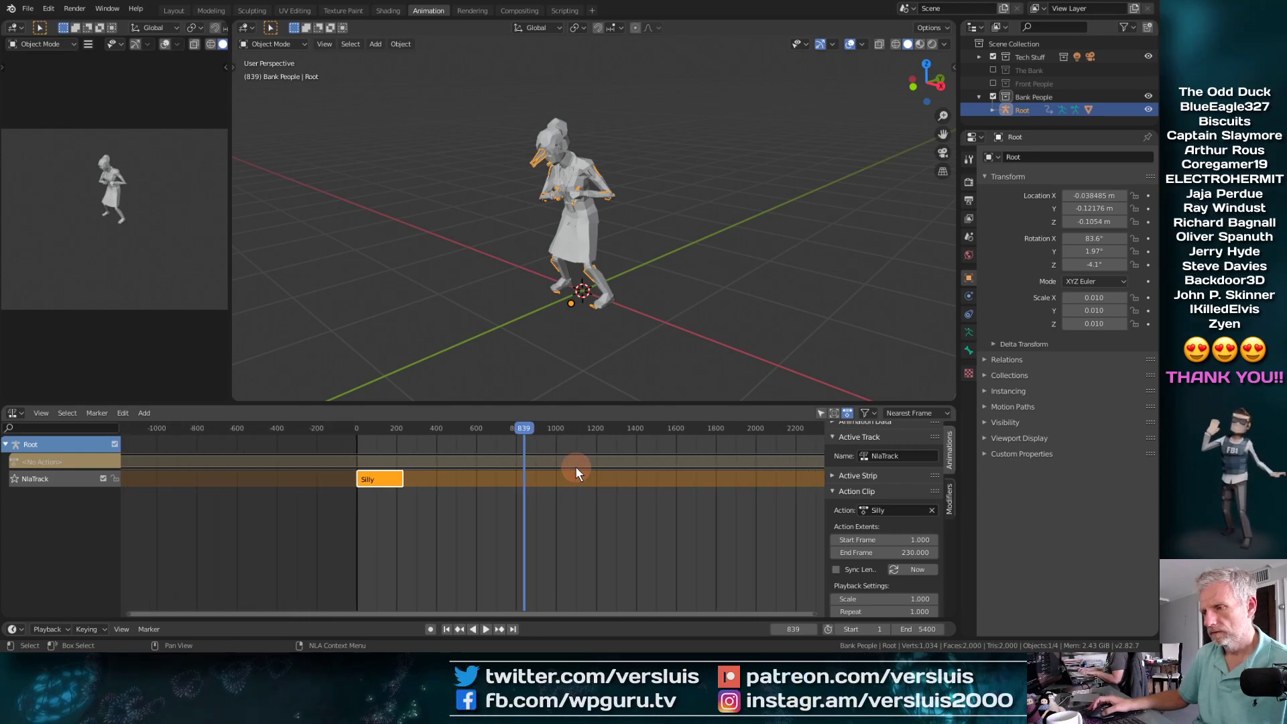
middle_click_drag(575, 466, 320, 425)
left_click_drag(319, 425, 372, 448)
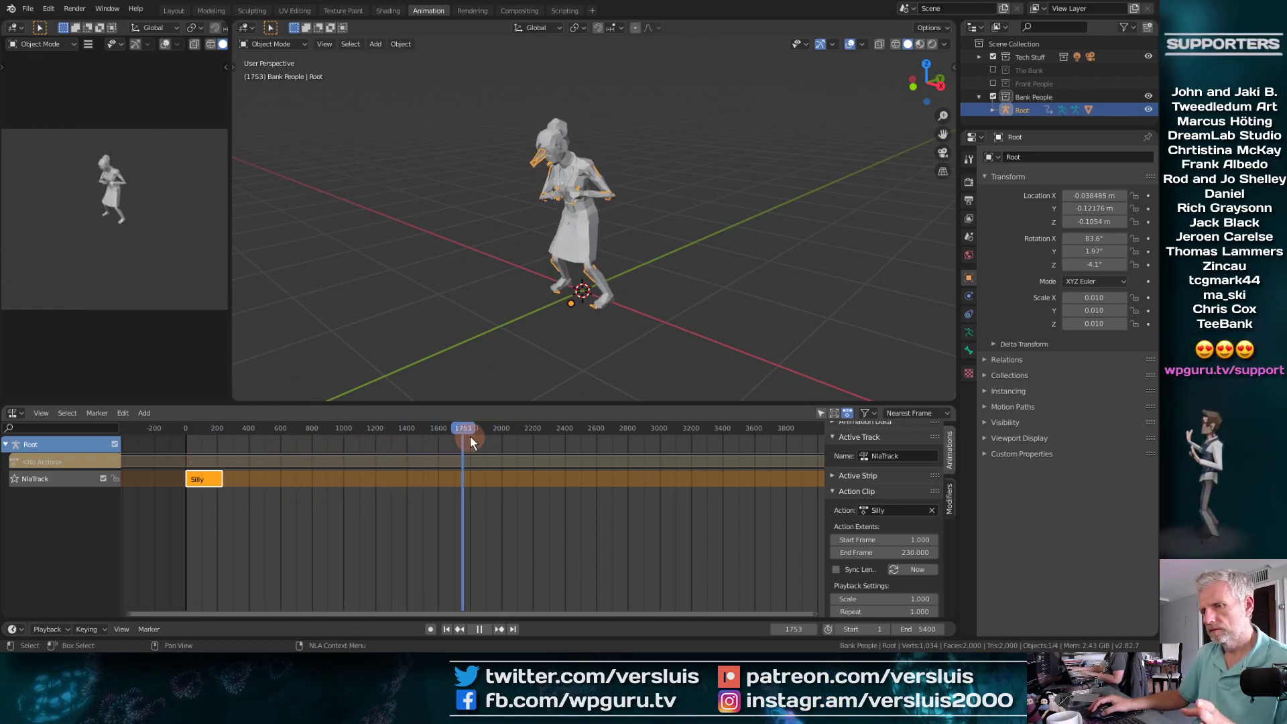
key("space")
middle_click_drag(511, 489, 384, 505)
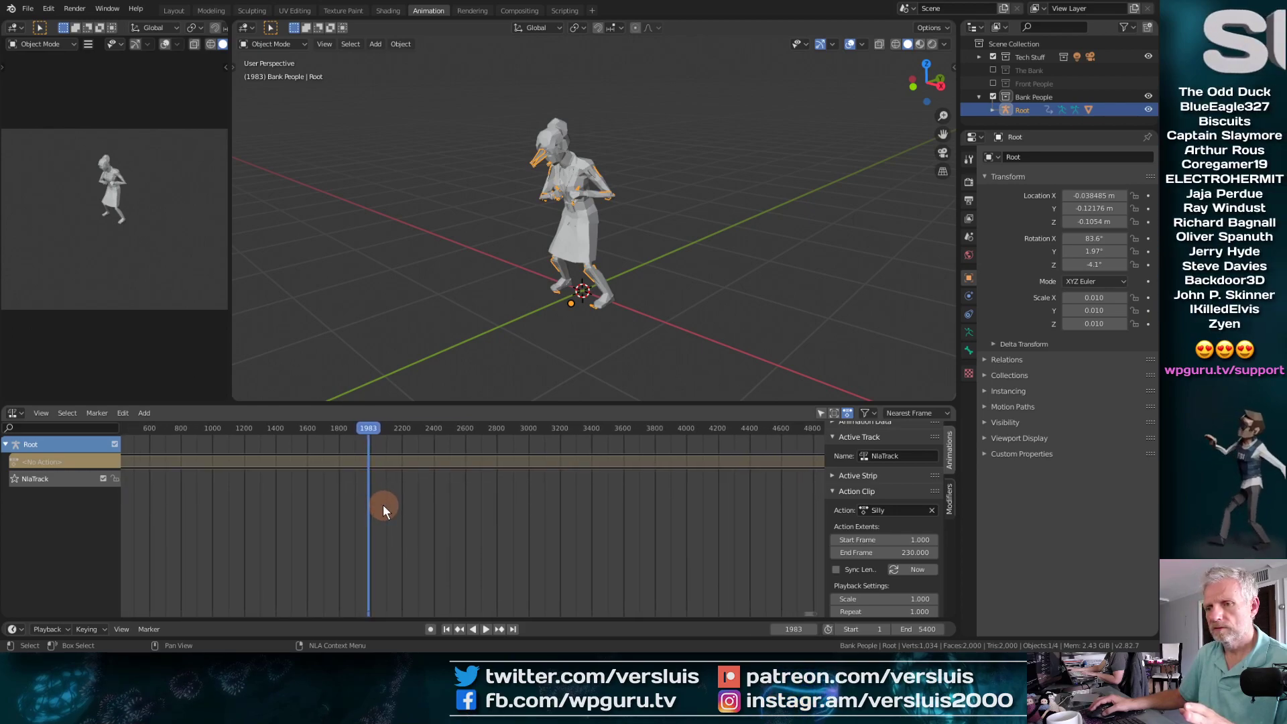
left_click_drag(368, 428, 681, 420)
key("space")
key("space")
middle_click_drag(491, 520, 643, 527)
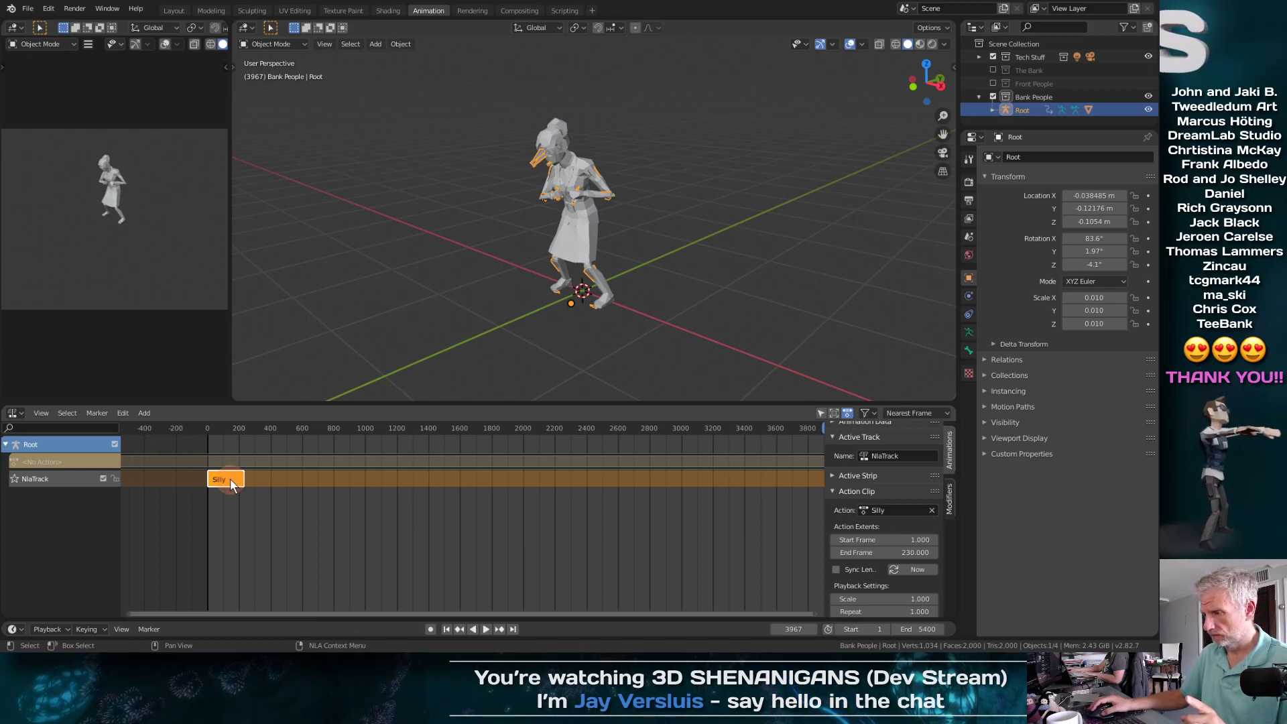
Step: Set the Silly strip's playback repeat to 20
scroll(848, 528, "up", 2)
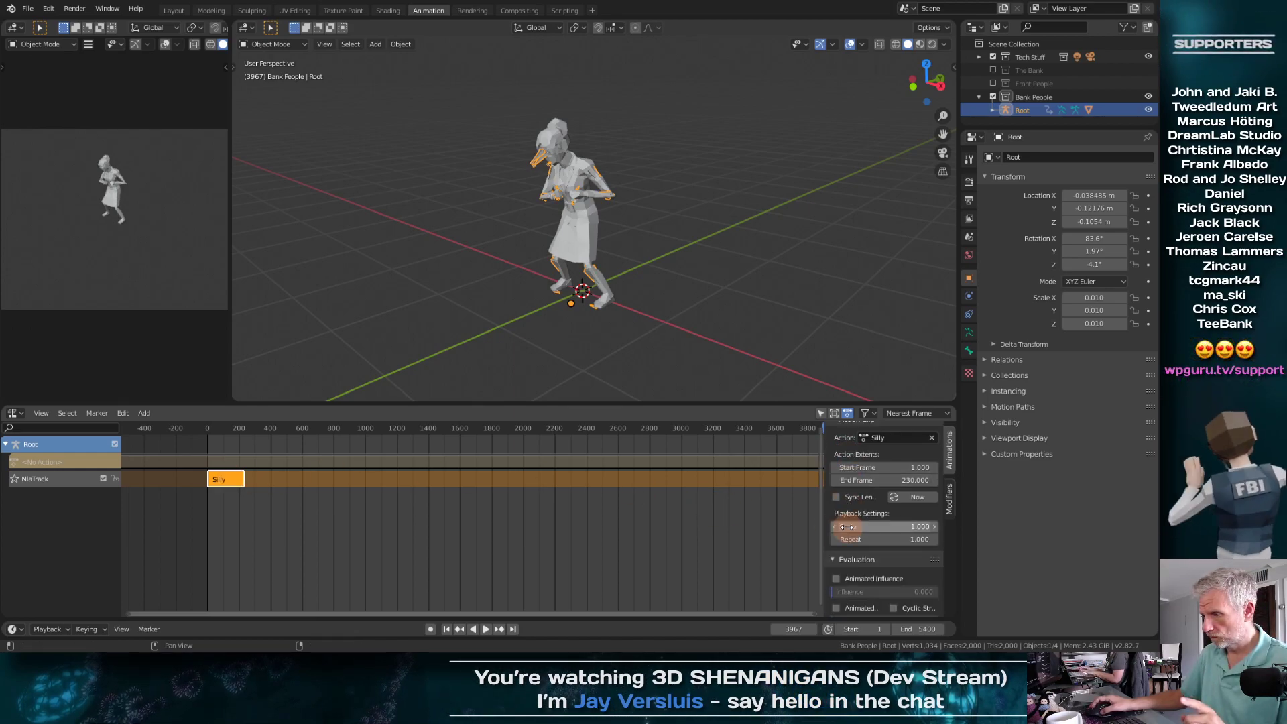
scroll(838, 506, "down", 4)
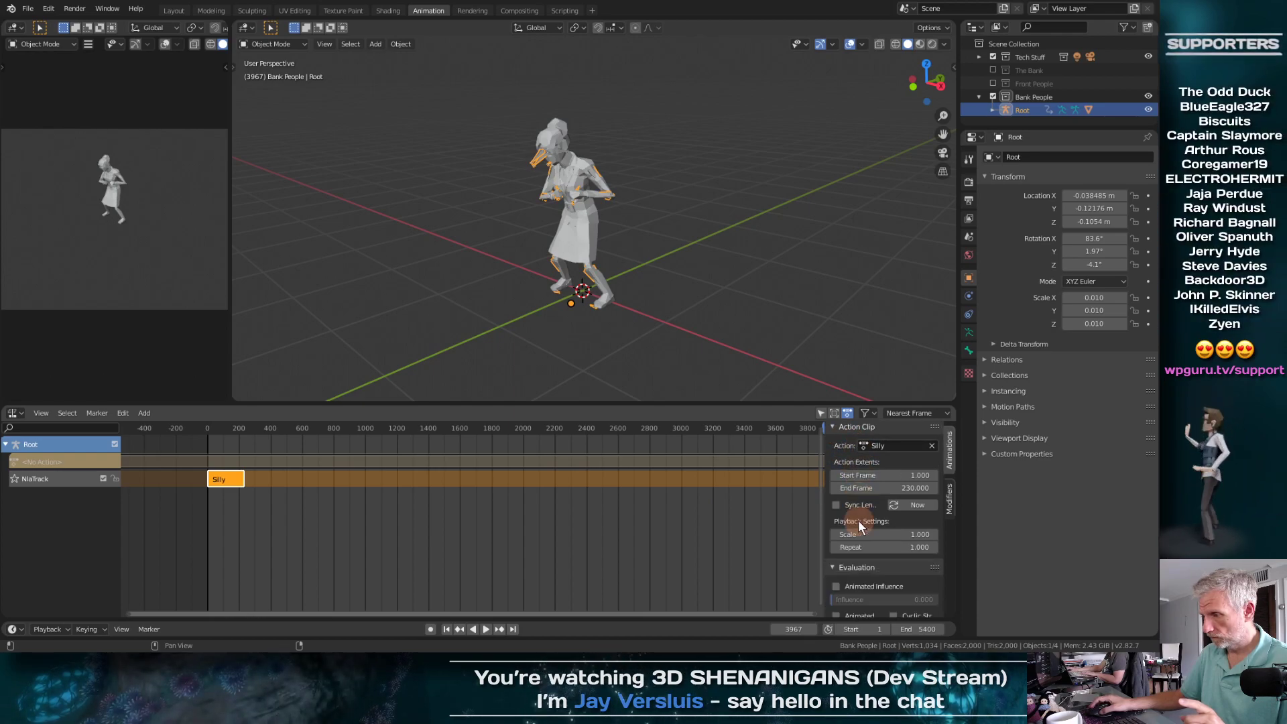
left_click(911, 549)
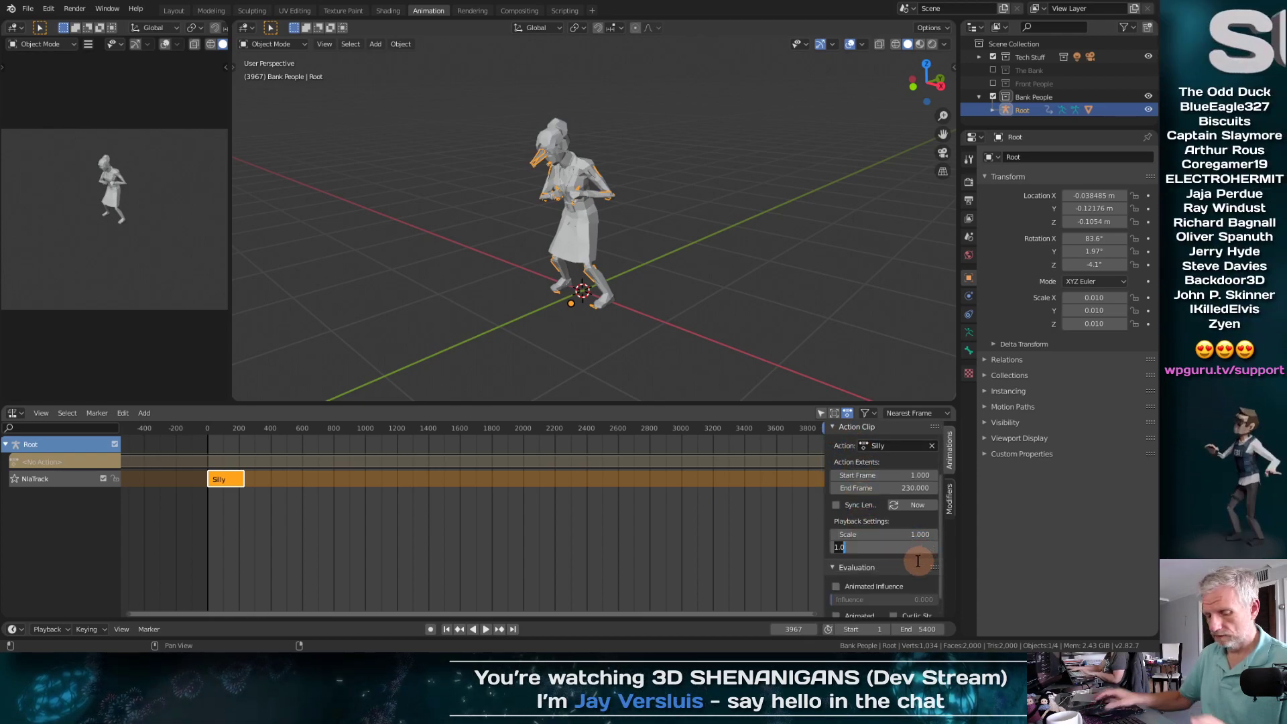
type("20")
key("Return")
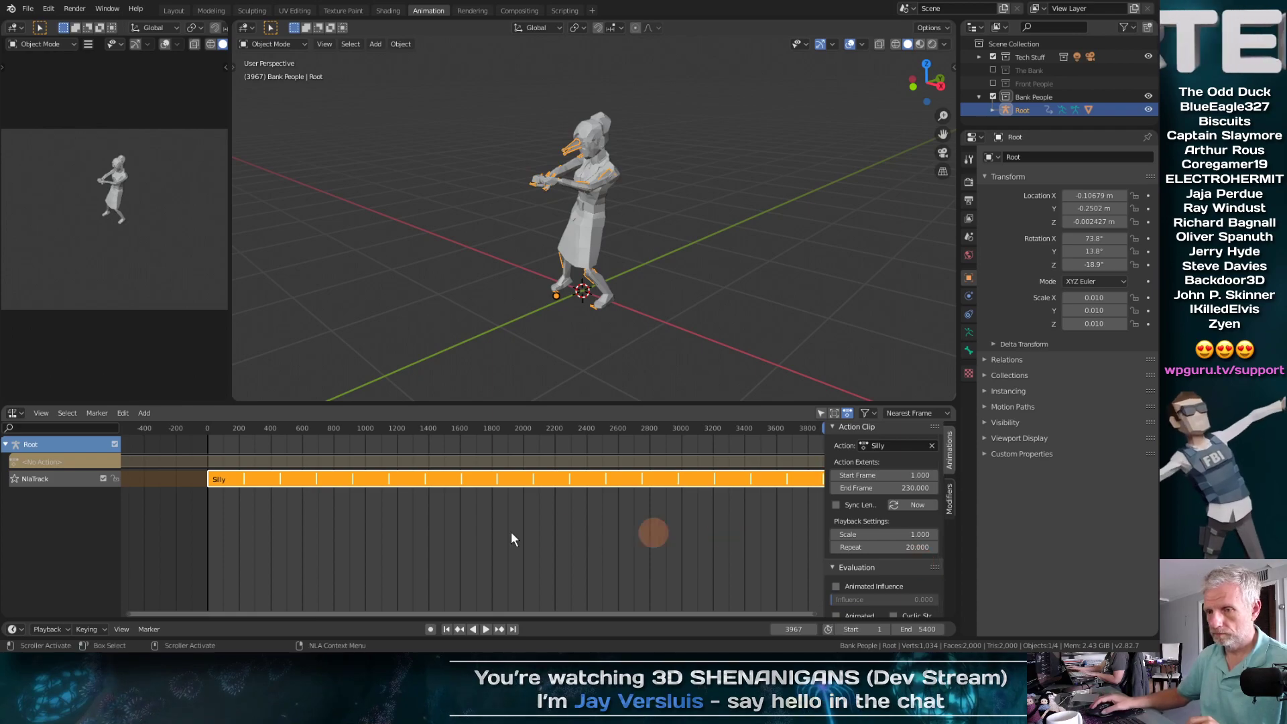
Step: Play back the repeated Silly strip and move the playhead back to frame 0
key("space")
left_click_drag(228, 432, 169, 465)
key("space")
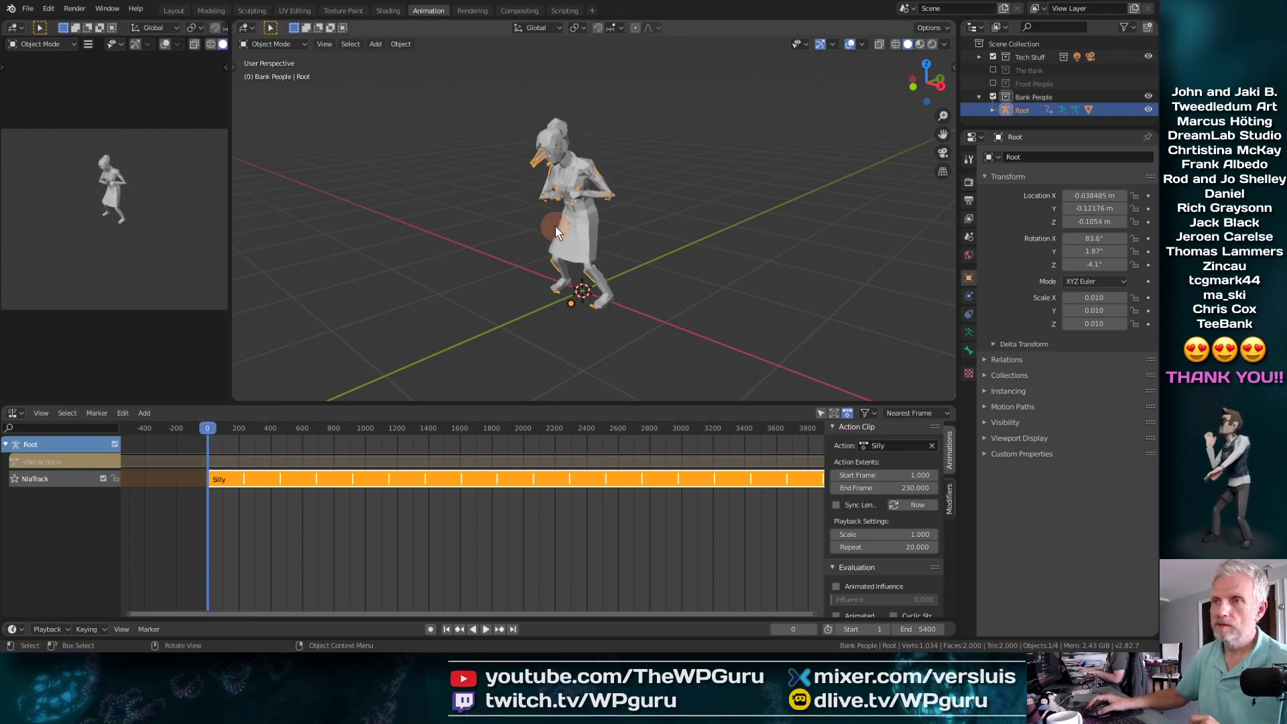
Step: Return to the Layout workspace and add a Plain Axes empty at the 3D cursor in the Bank People collection
left_click(173, 10)
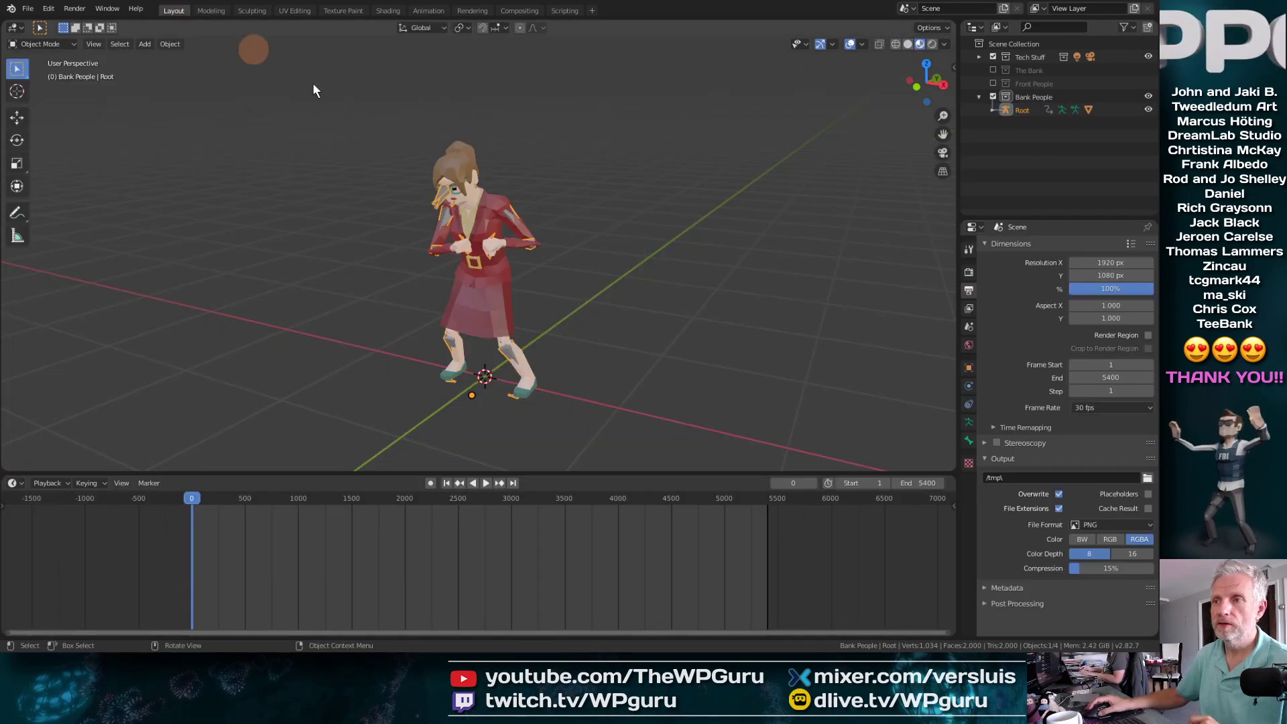
mouse_move(491, 327)
middle_mouse_down()
mouse_move(431, 336)
mouse_move(335, 316)
mouse_move(493, 312)
middle_mouse_up()
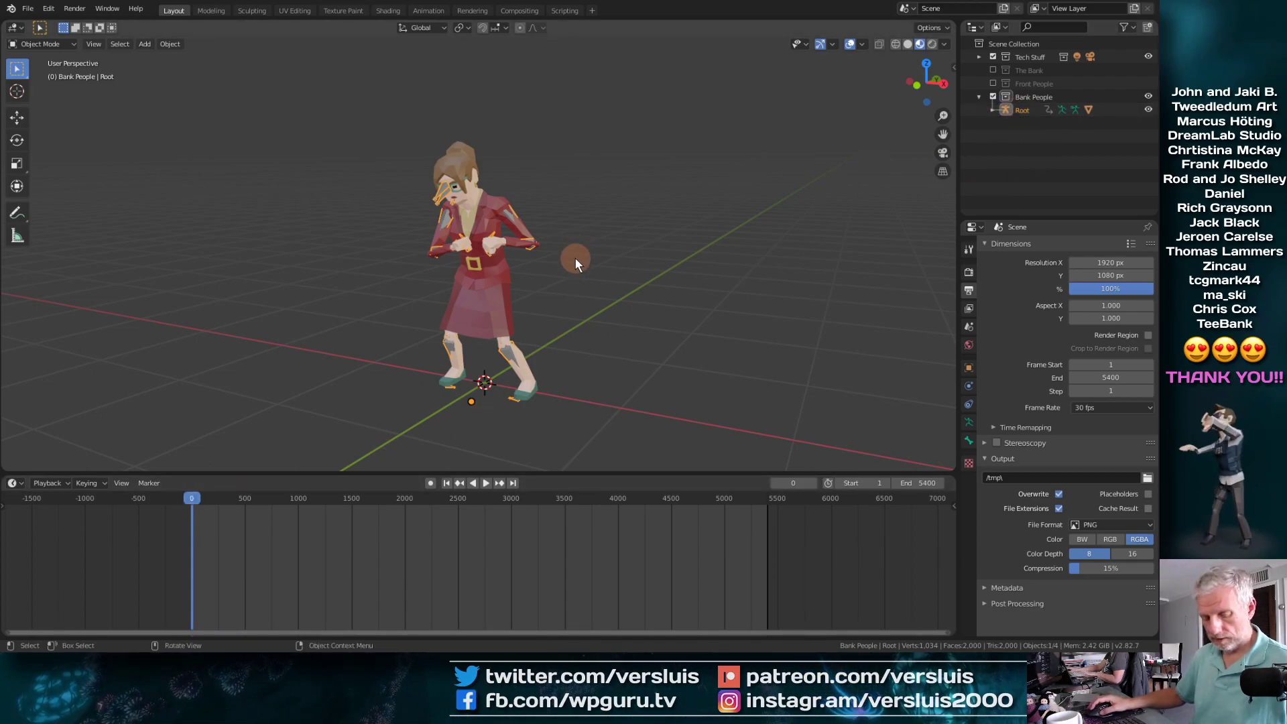
key("shift+a")
mouse_move(575, 259)
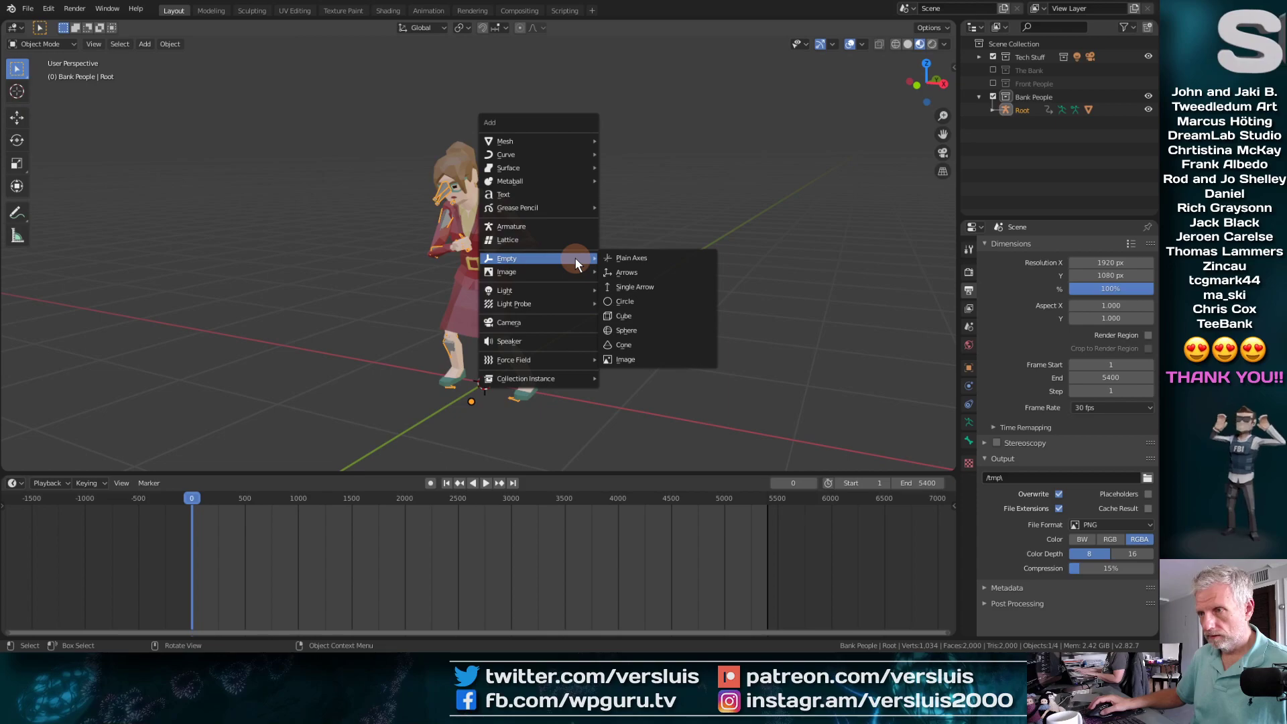
left_click(653, 259)
middle_click_drag(649, 264, 608, 279)
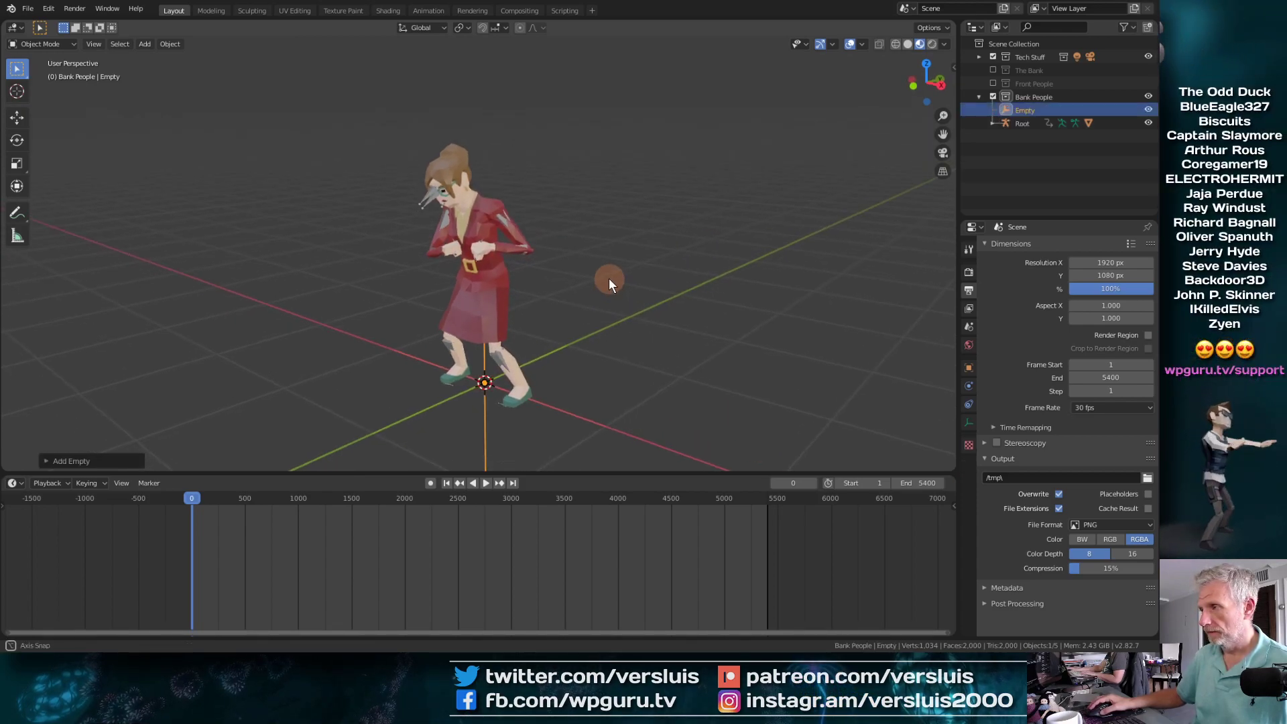
Step: Parent the business woman's Root armature to the new empty
left_click(1023, 124)
left_click_drag(1027, 126, 1028, 111)
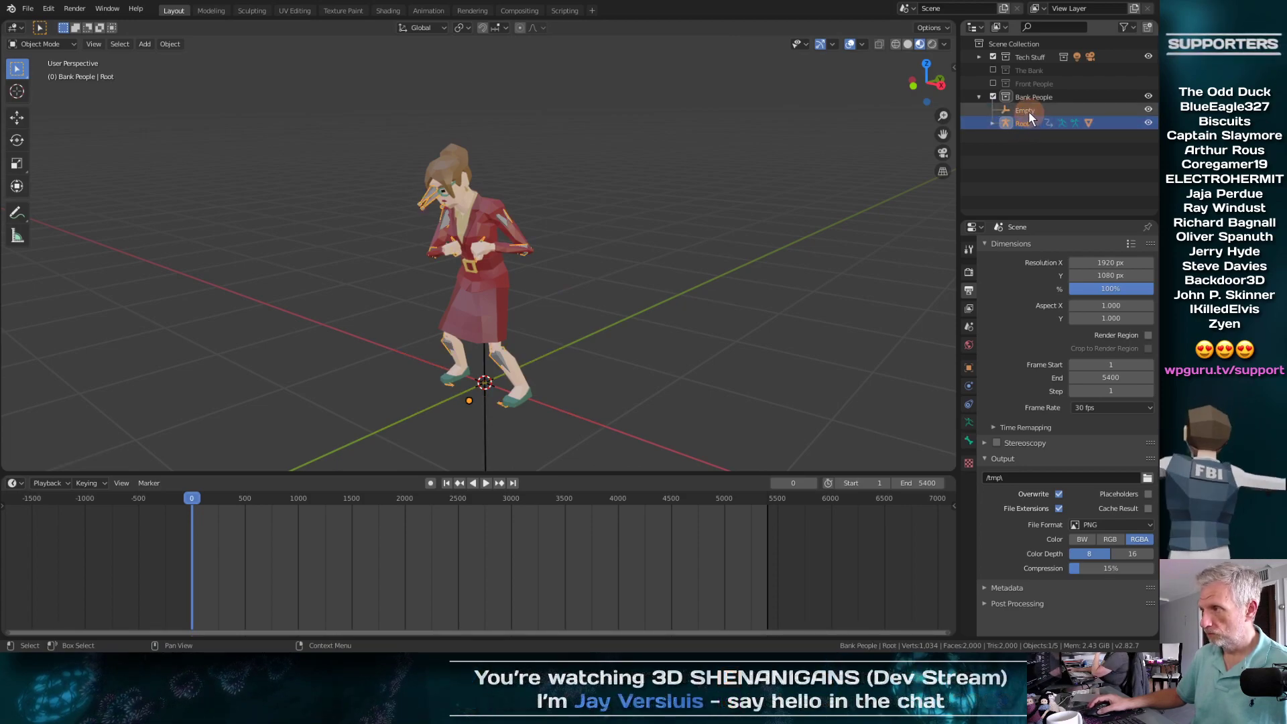
left_click(1028, 110, "ctrl")
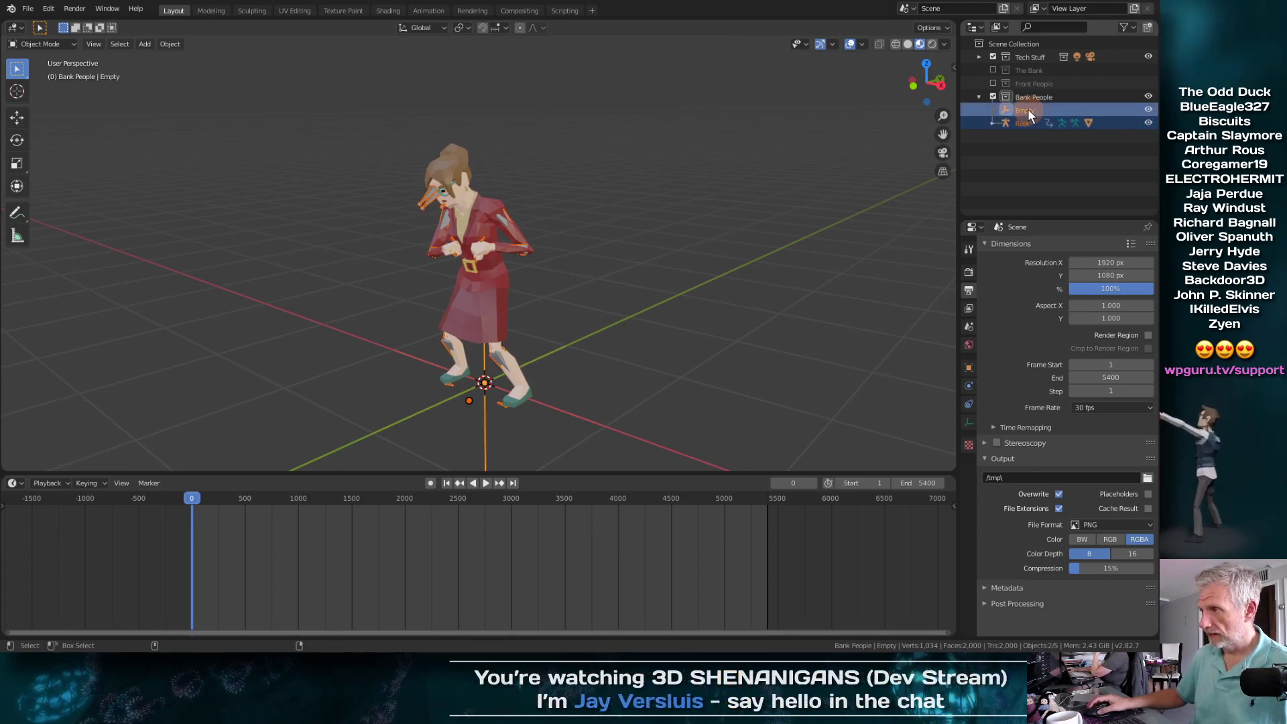
key("ctrl+p")
left_click(862, 174)
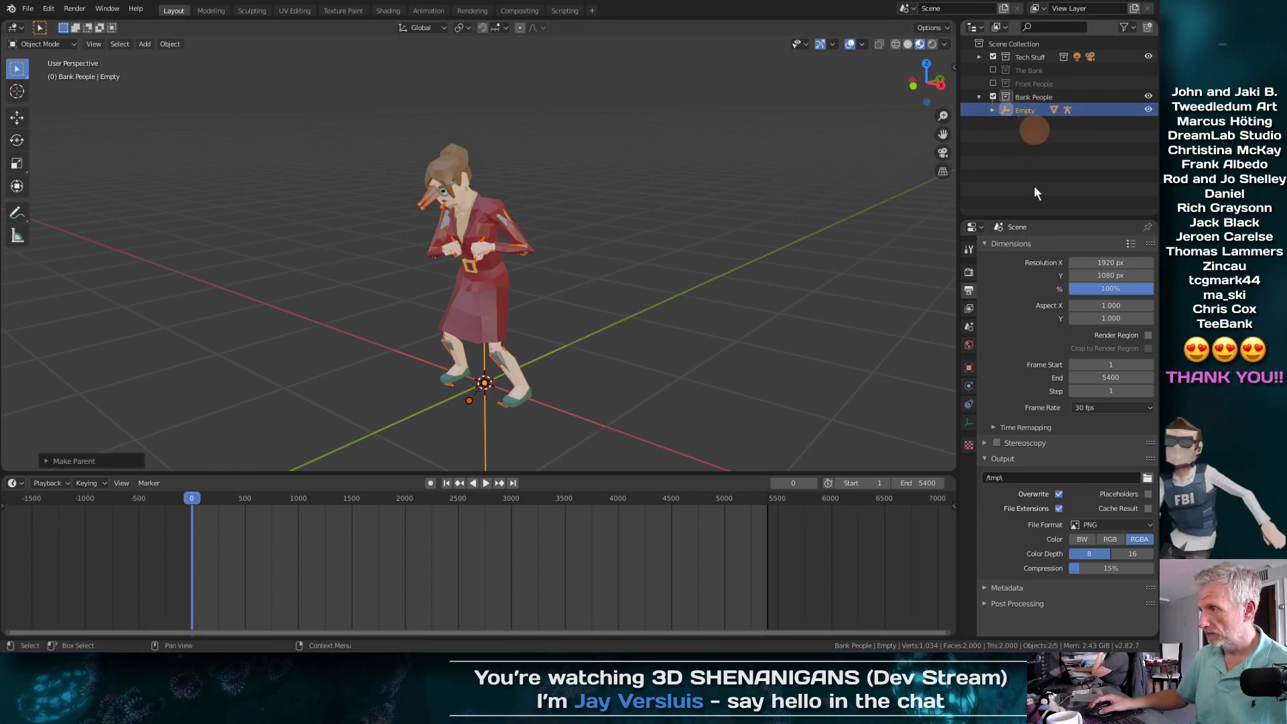
Step: Rename the woman's parent empty to Business Woman
left_click(1027, 114)
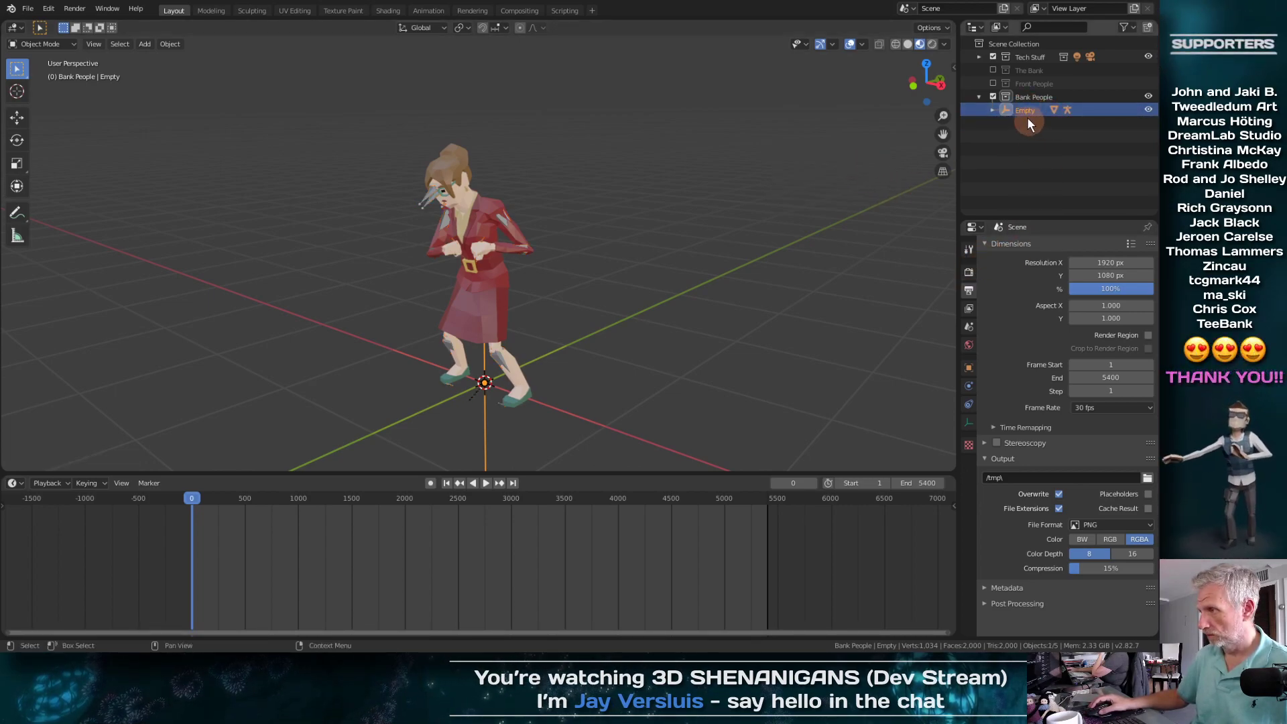
double_click(1027, 111)
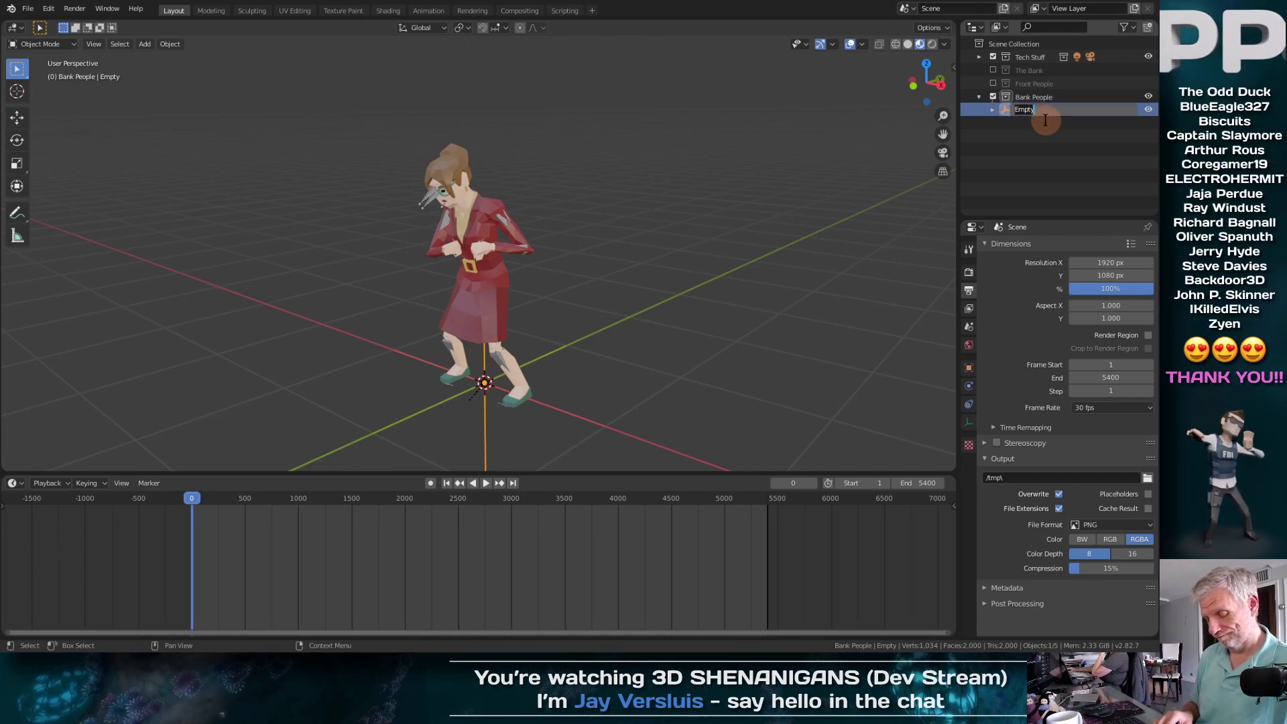
type("Busine")
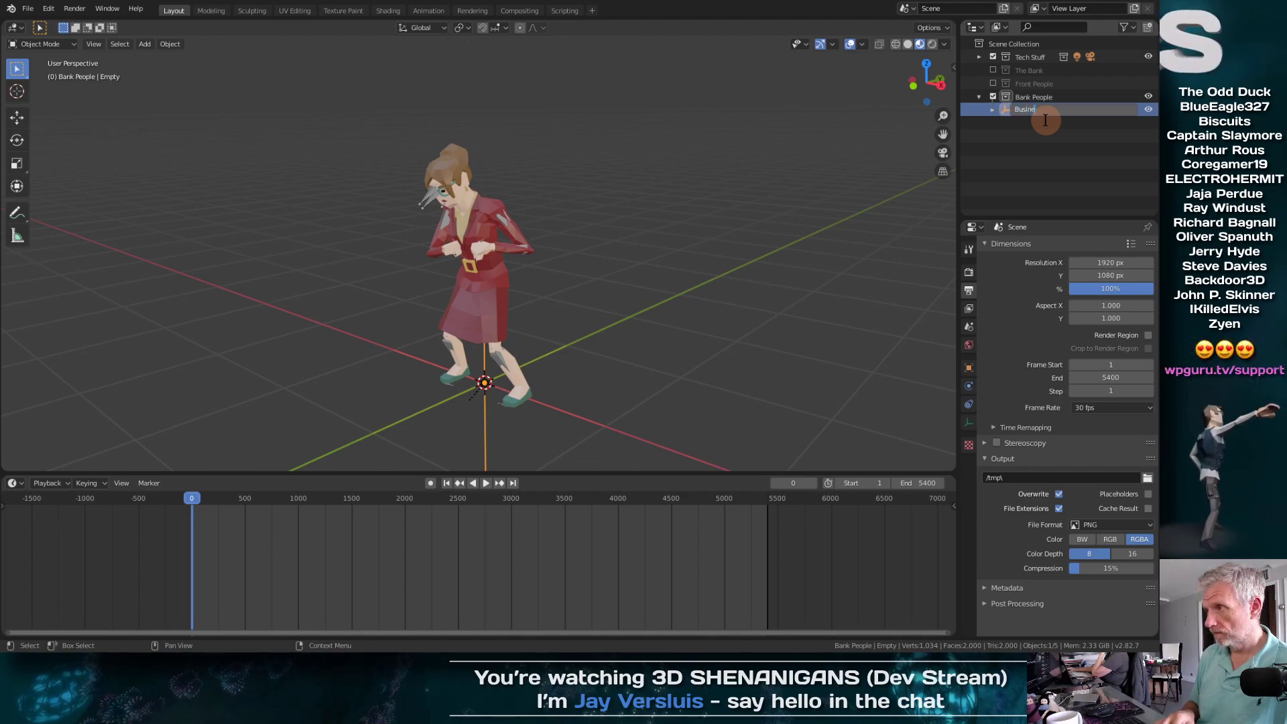
type("ss Woman")
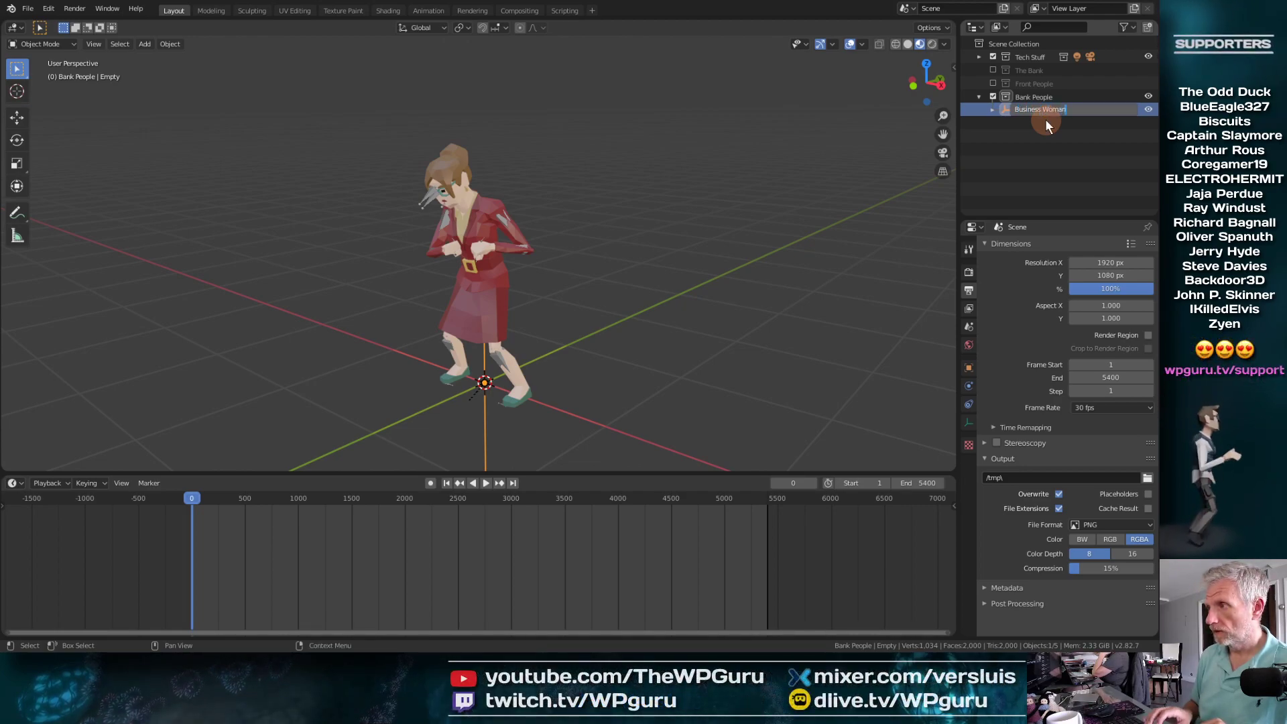
key("Return")
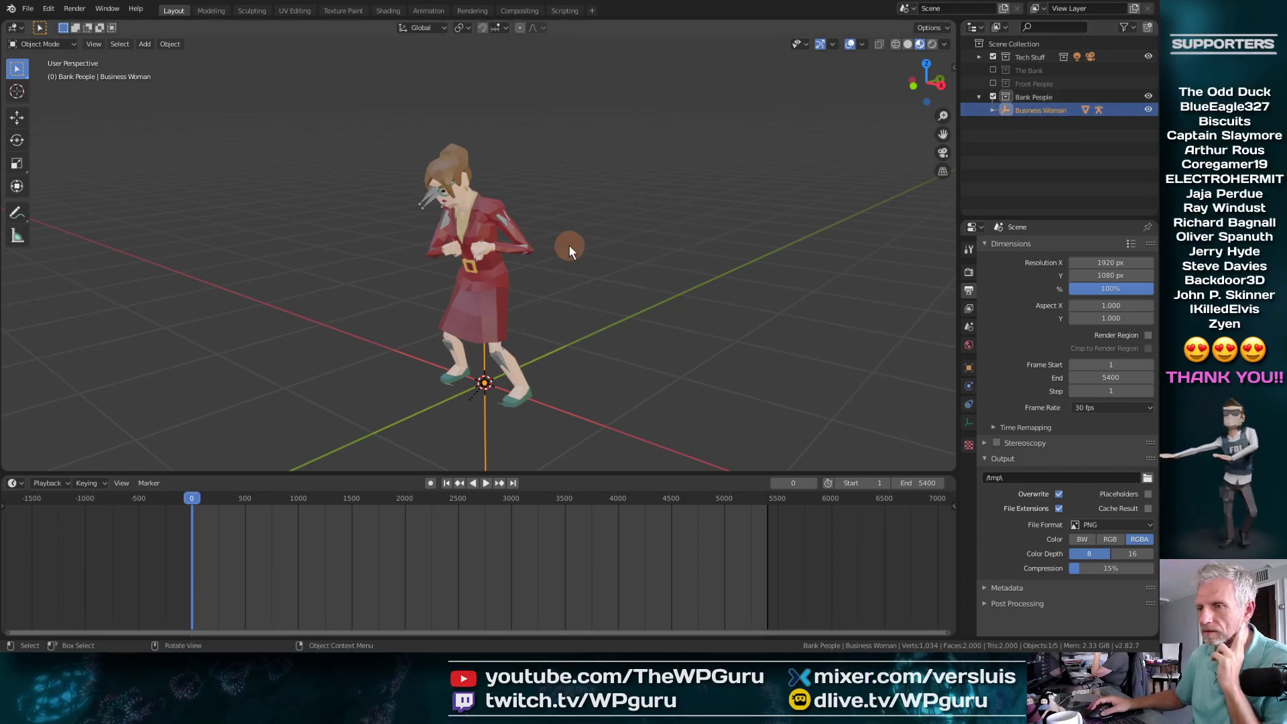
Step: Duplicate the Business Woman empty in place and name the copy Business Woman 2
key("shift+d")
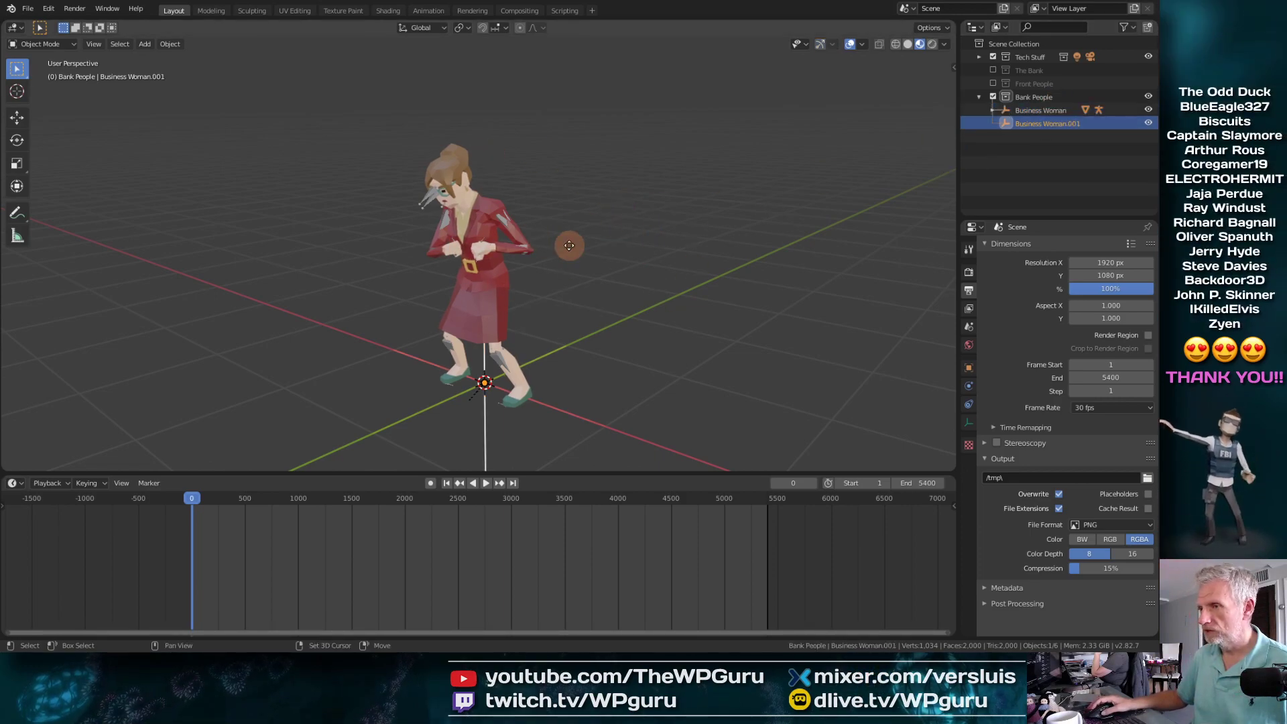
left_click(569, 247)
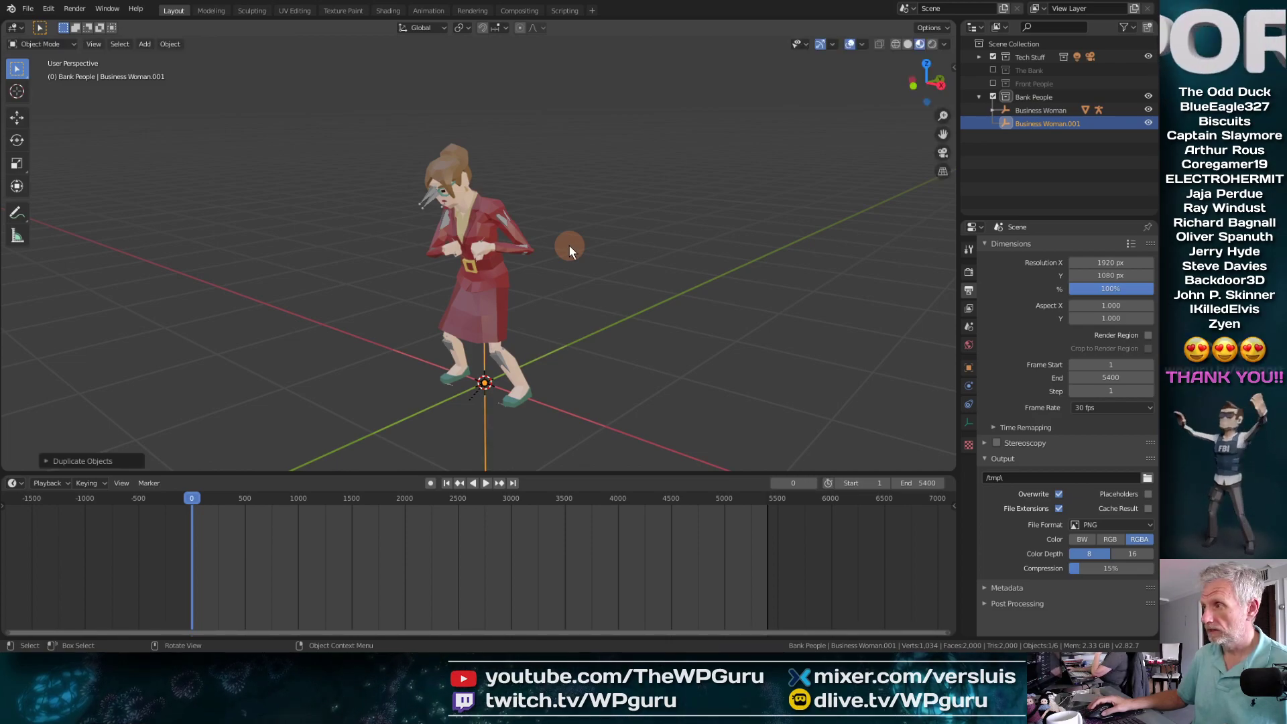
double_click(1079, 123)
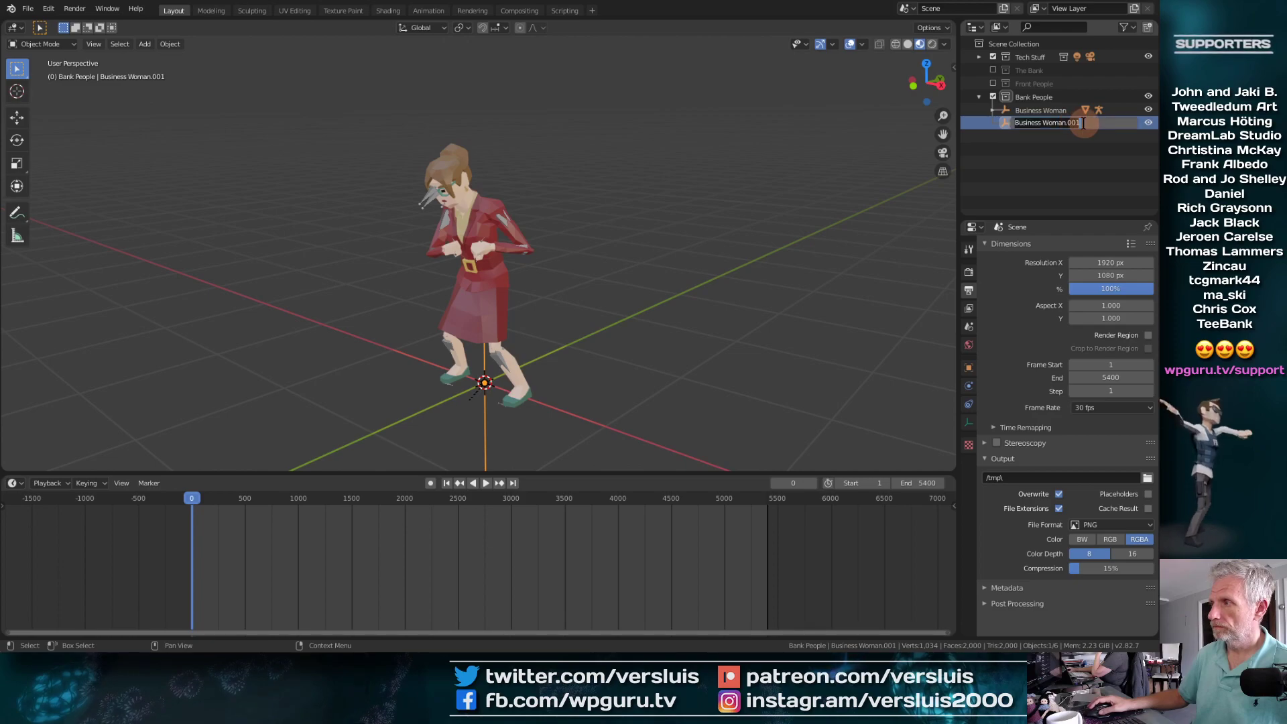
key("BackSpace")
key("BackSpace")
key("BackSpace")
type("2")
key("Return")
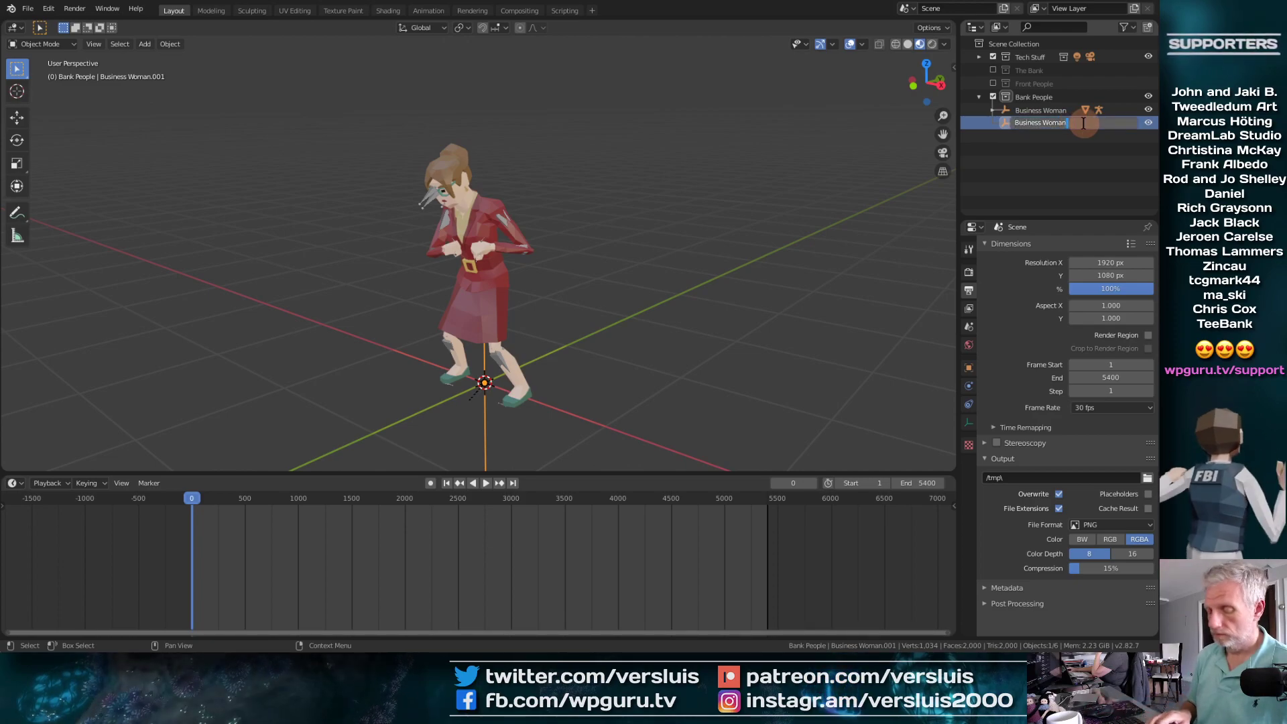
Step: Rename the original Business Woman empty to Business Woman 1
left_click(1063, 108)
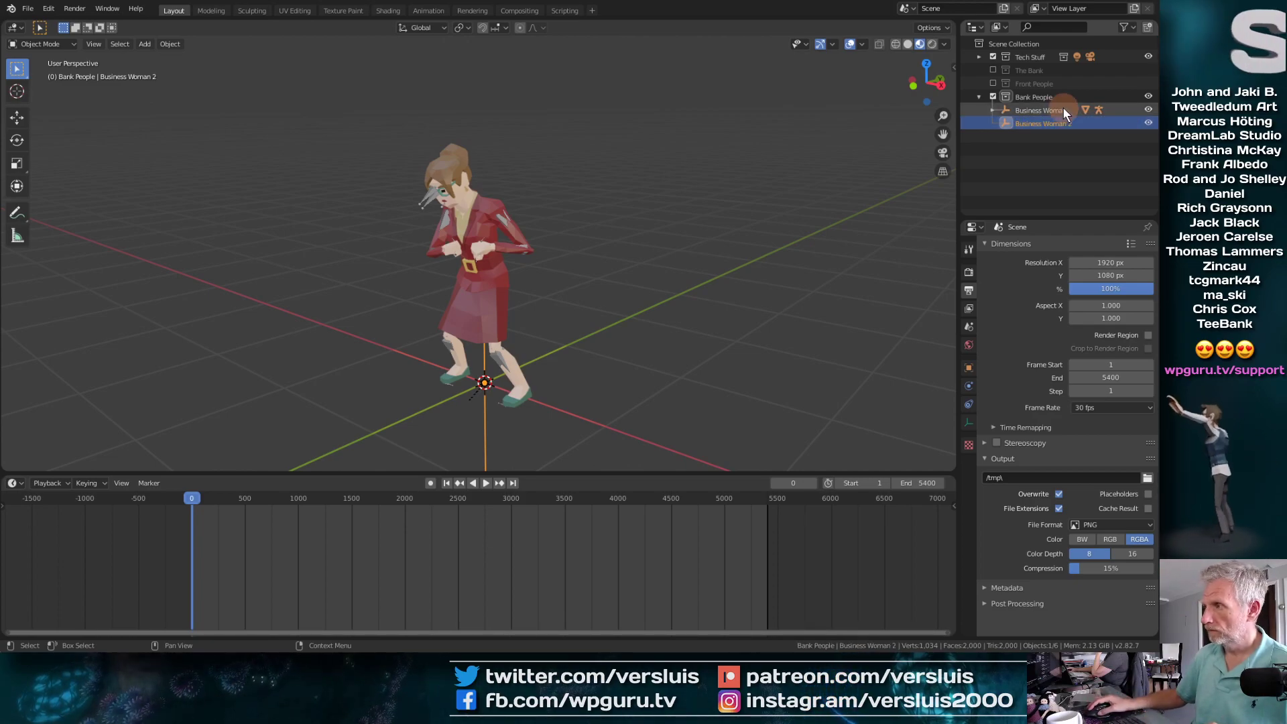
double_click(1077, 108)
type("1")
key("Return")
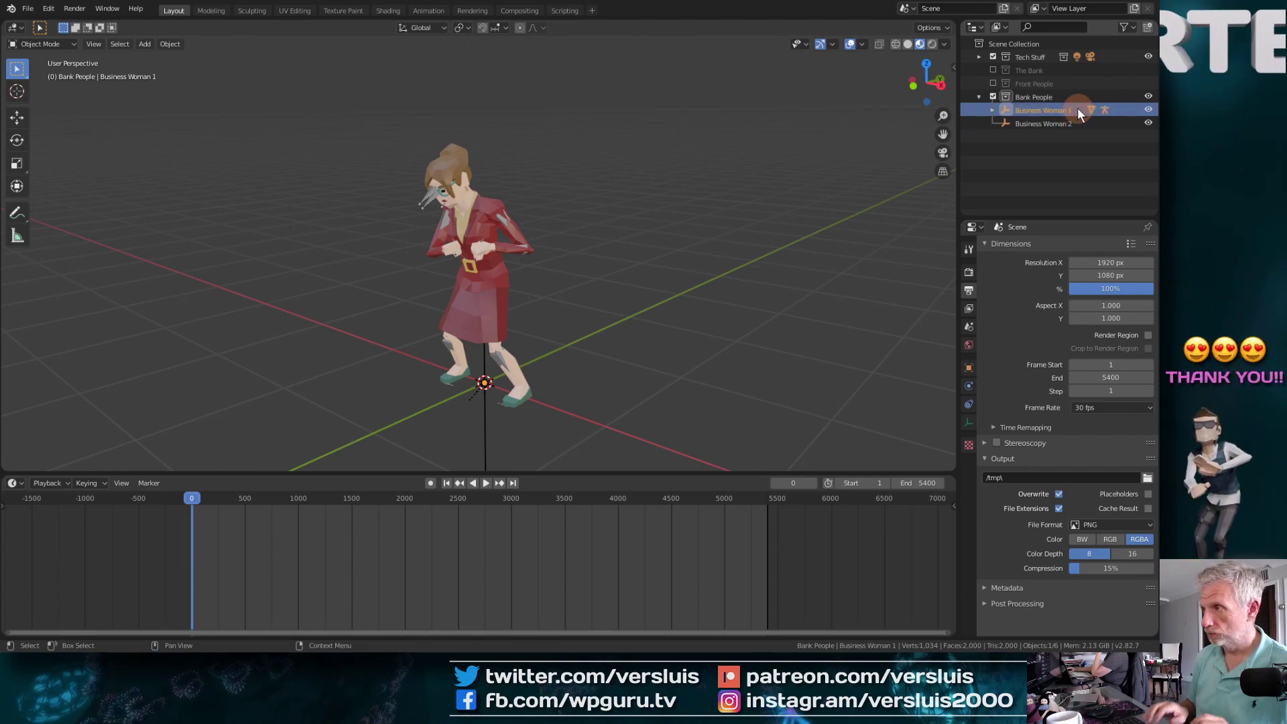
Step: Try to move the Business Woman 2 empty along the global X axis, then cancel the move
left_click(1055, 124)
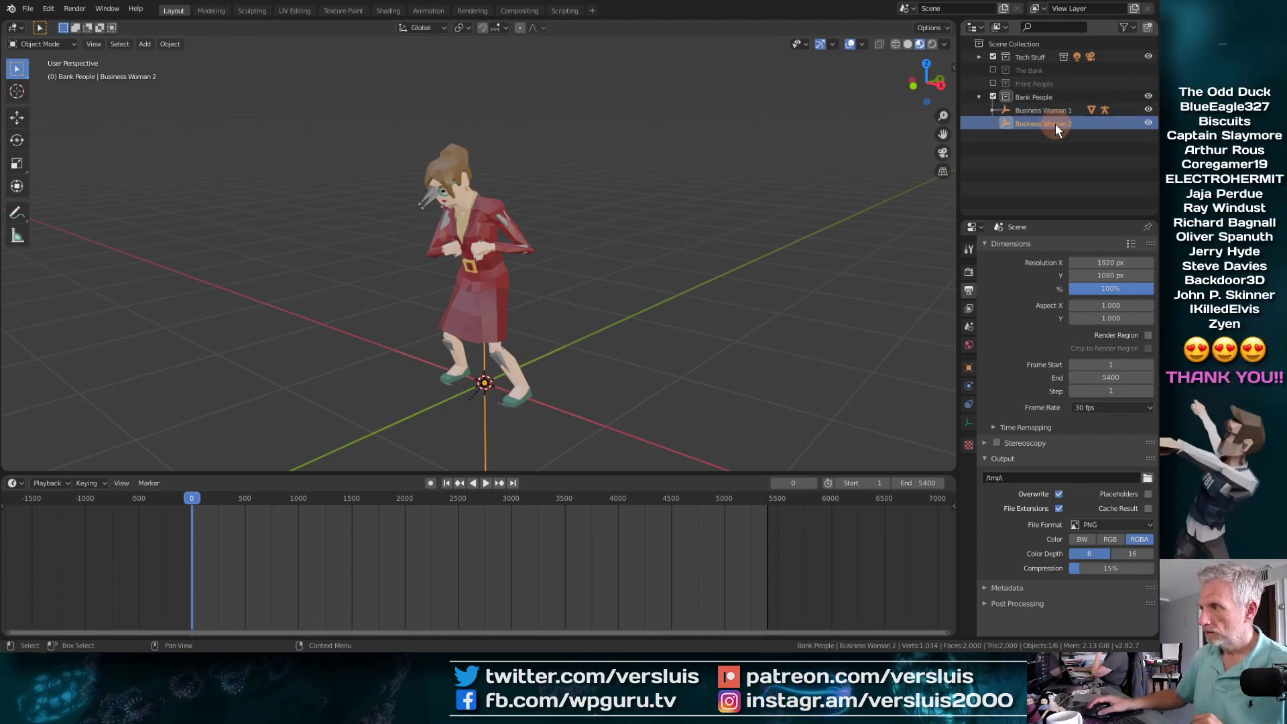
middle_click_drag(601, 367, 677, 360)
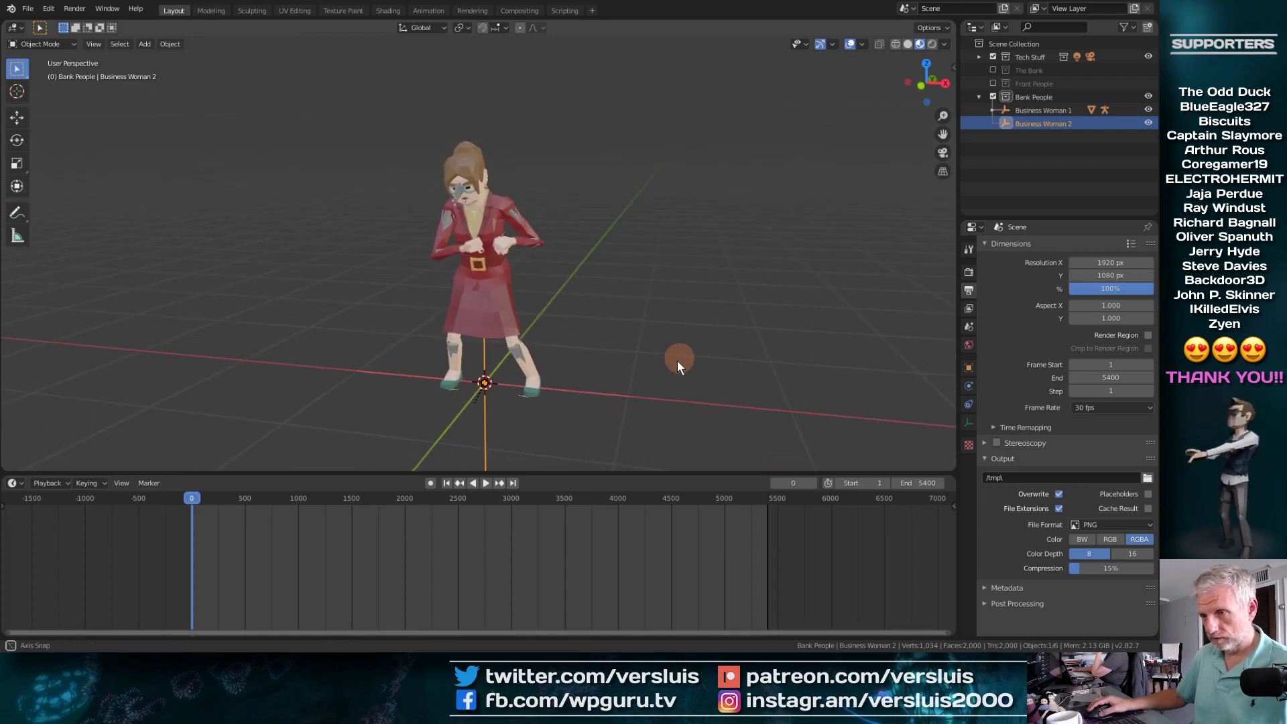
scroll(676, 362, "down", 3)
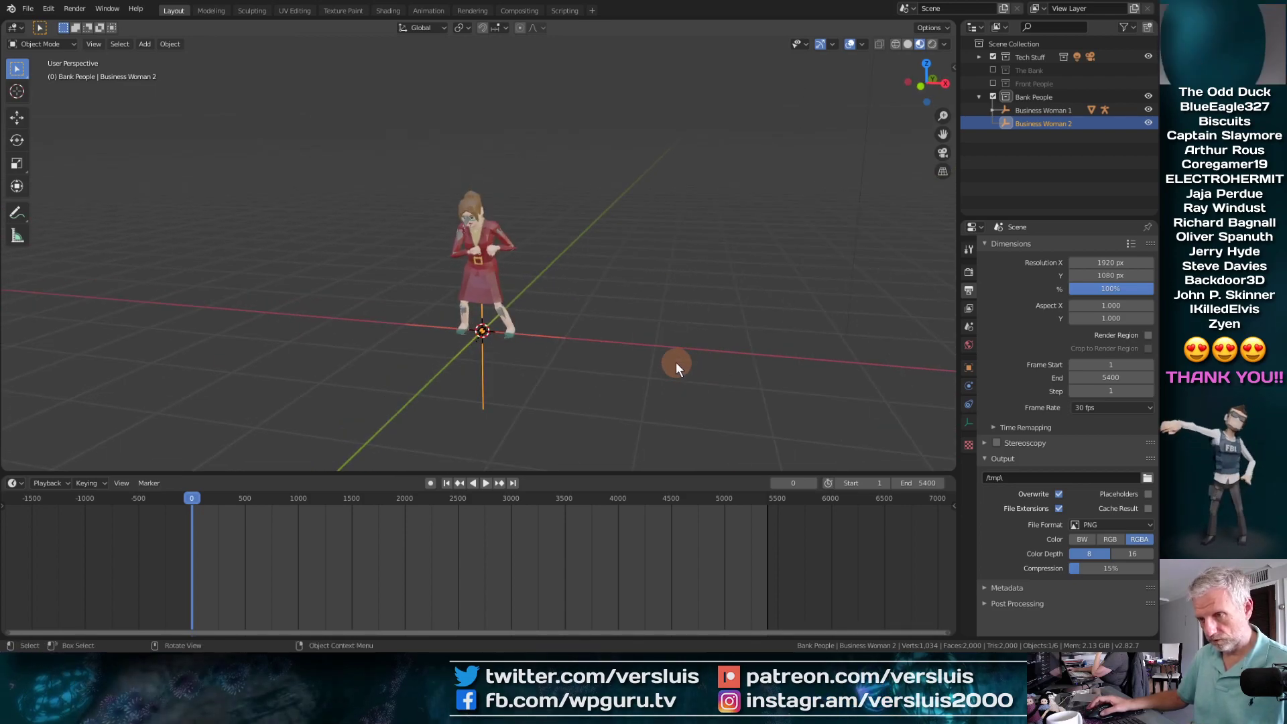
key("g")
key("x")
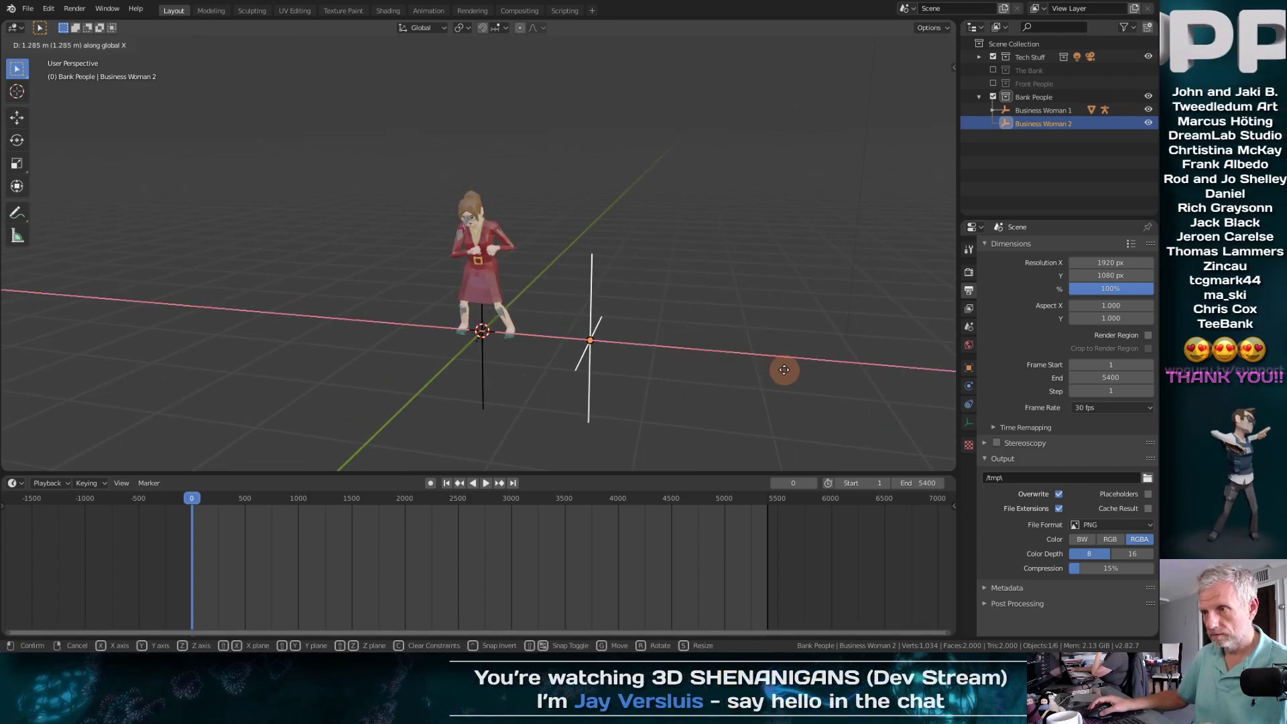
right_click(778, 369)
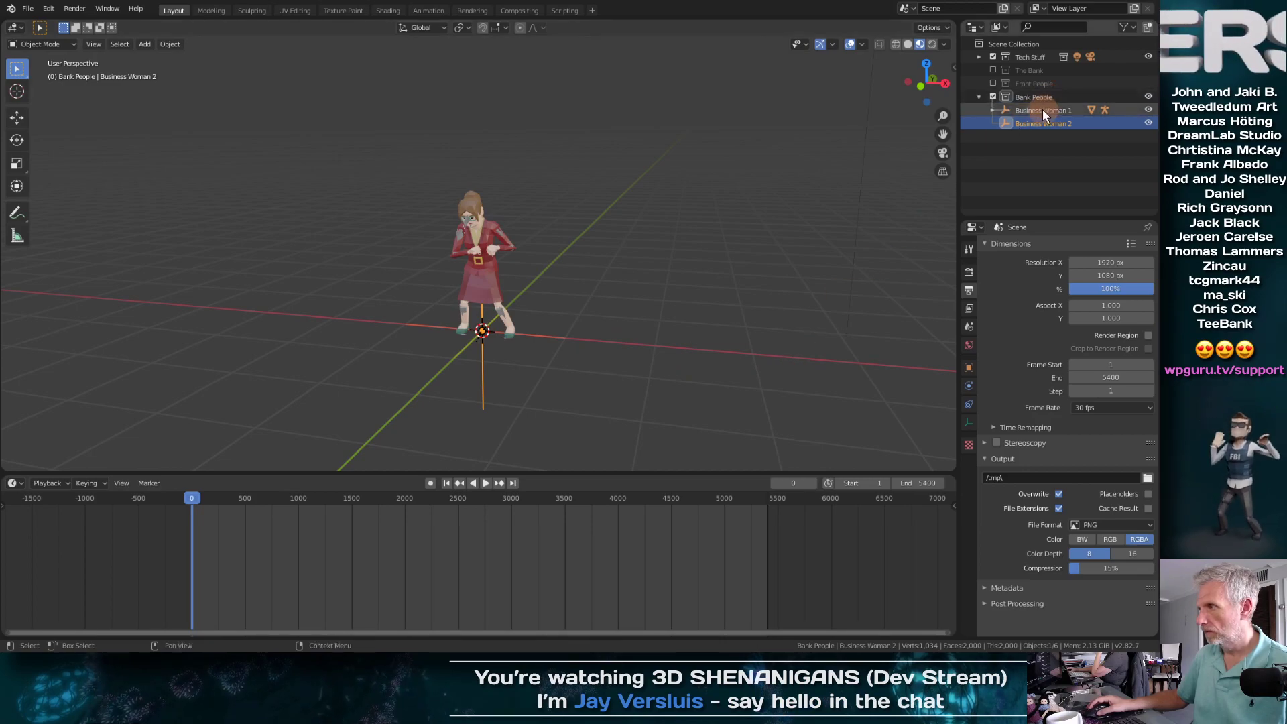
Step: Expand the Business Woman 1 hierarchy and delete the Business Woman 2 empty
left_click(993, 110)
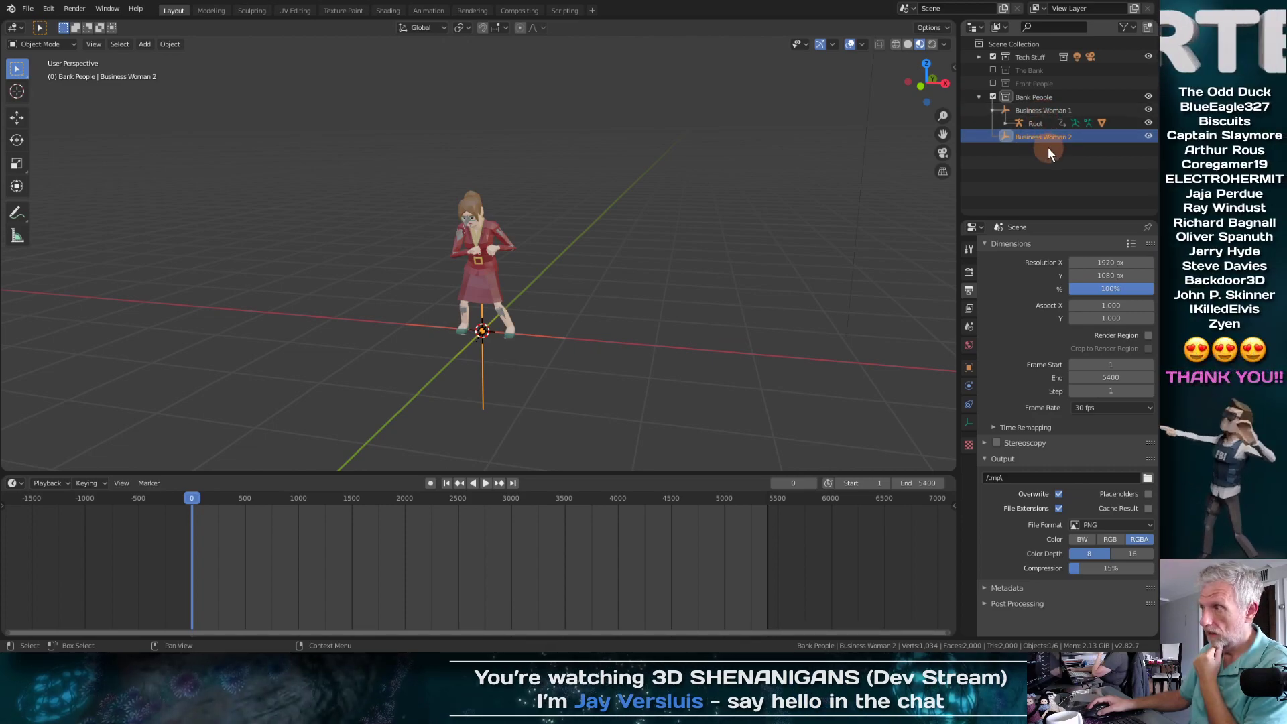
key("x")
left_click(703, 247)
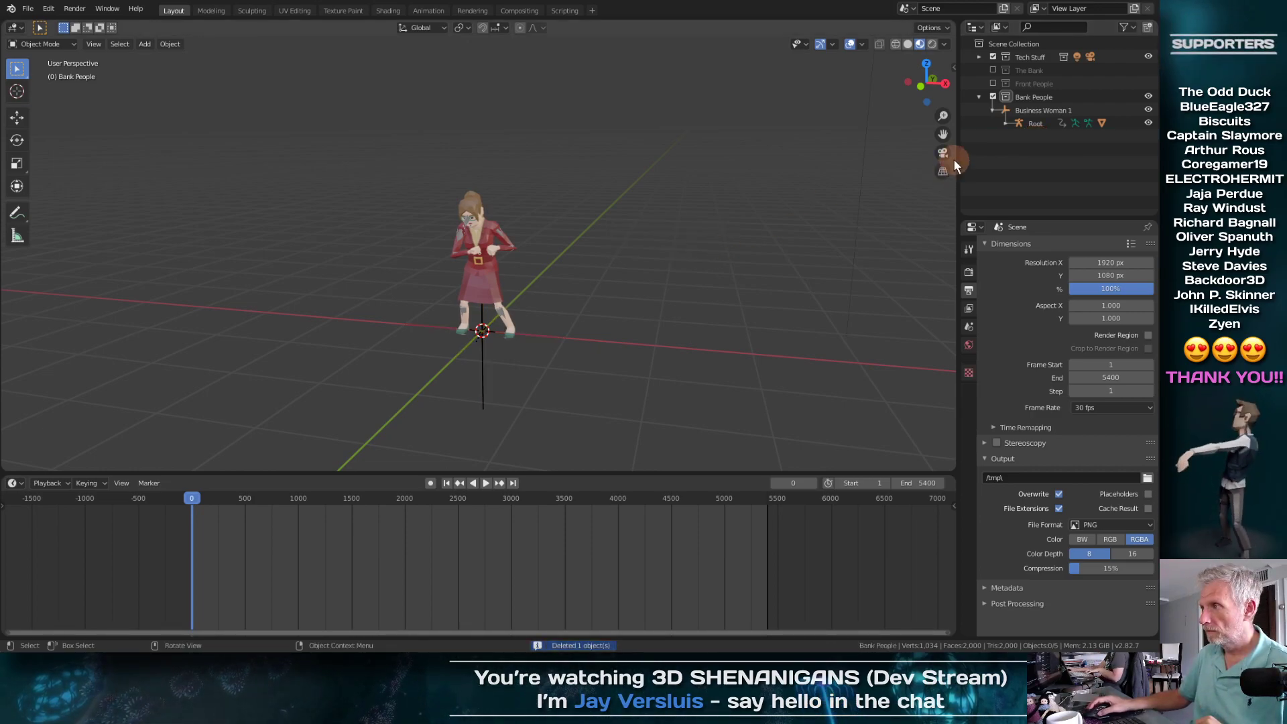
left_click(1039, 111)
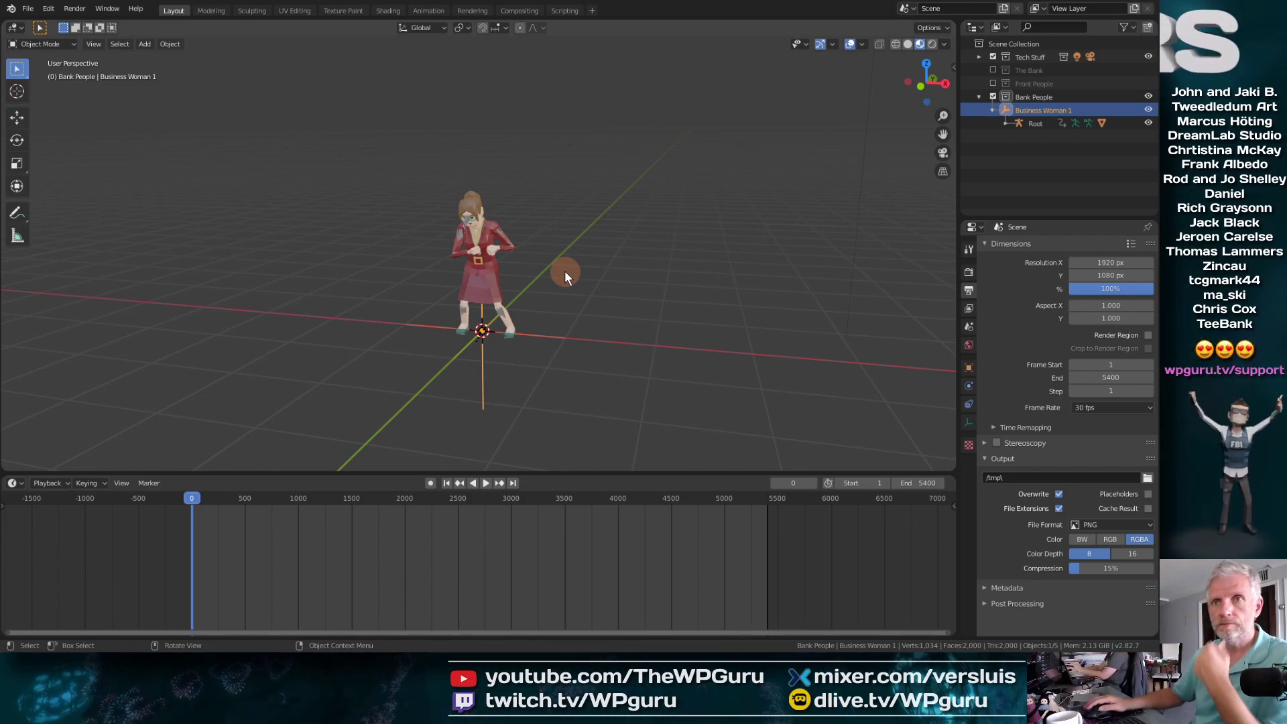
left_click(47, 8)
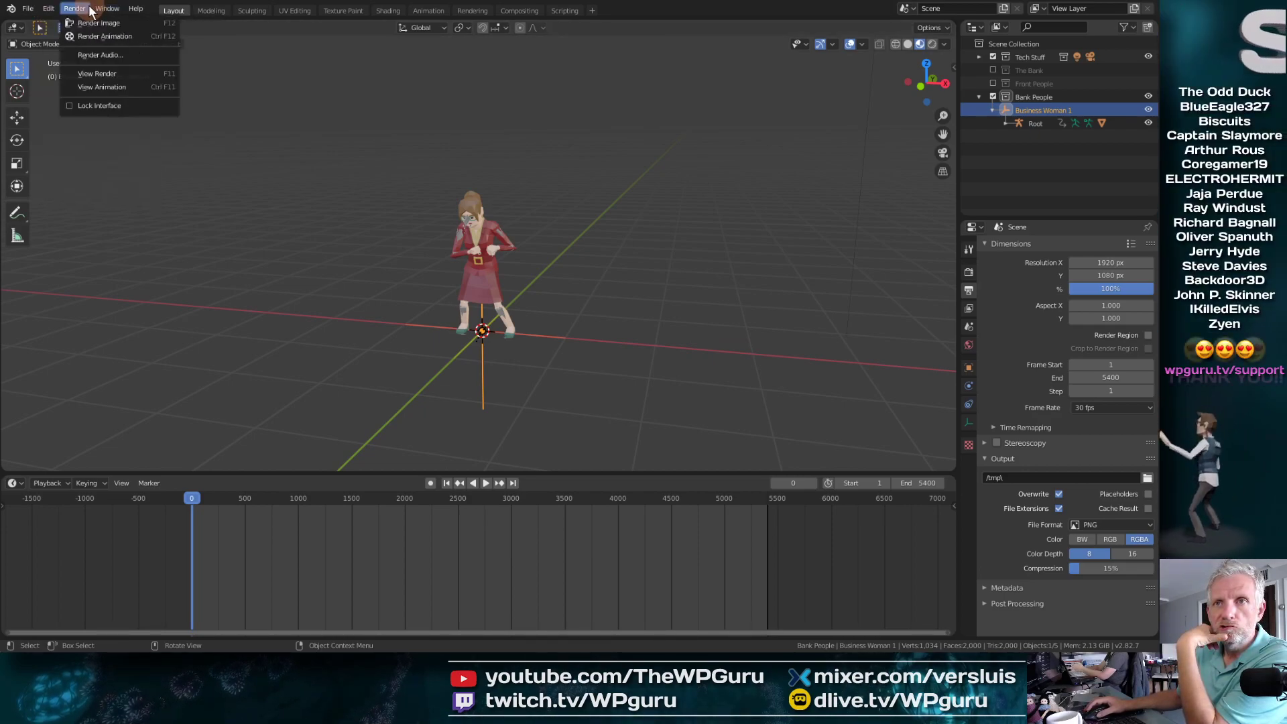
left_click(125, 198)
left_click(120, 44)
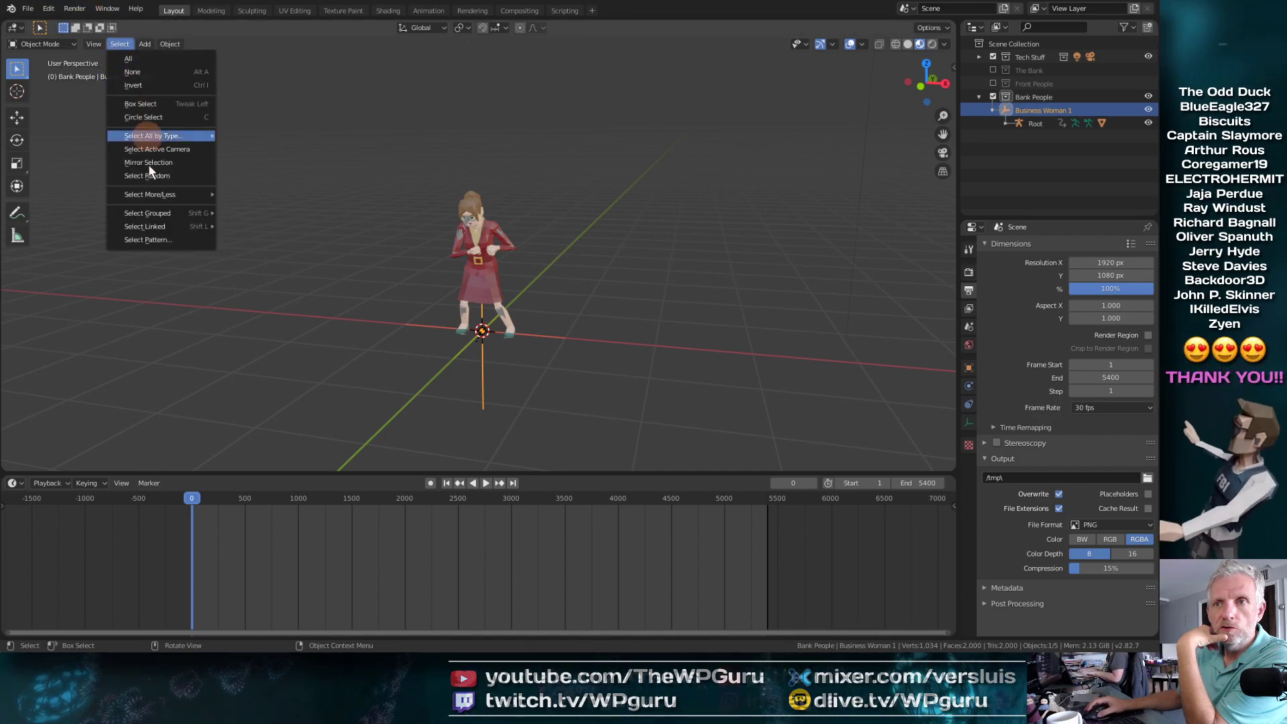
left_click(153, 196)
left_click(167, 43)
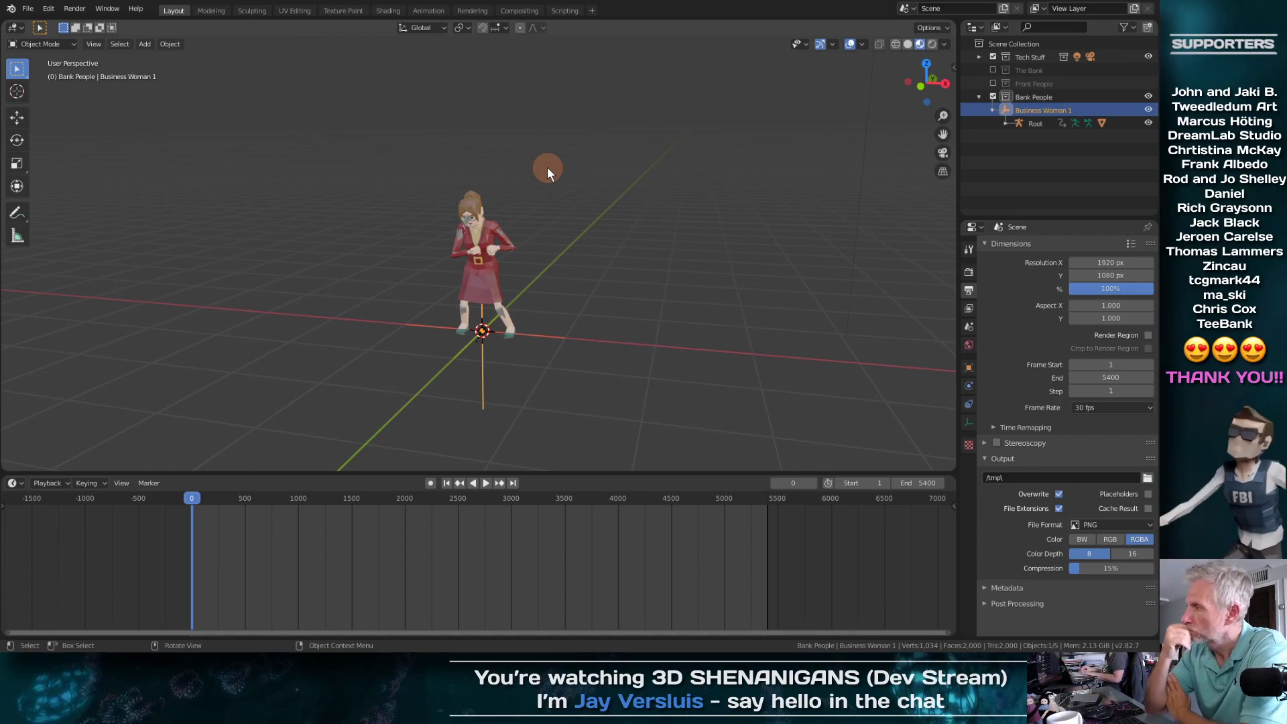
Step: Select the Root armature and save the scene as a new version named Bank Heist 2.blend
left_click(1042, 125)
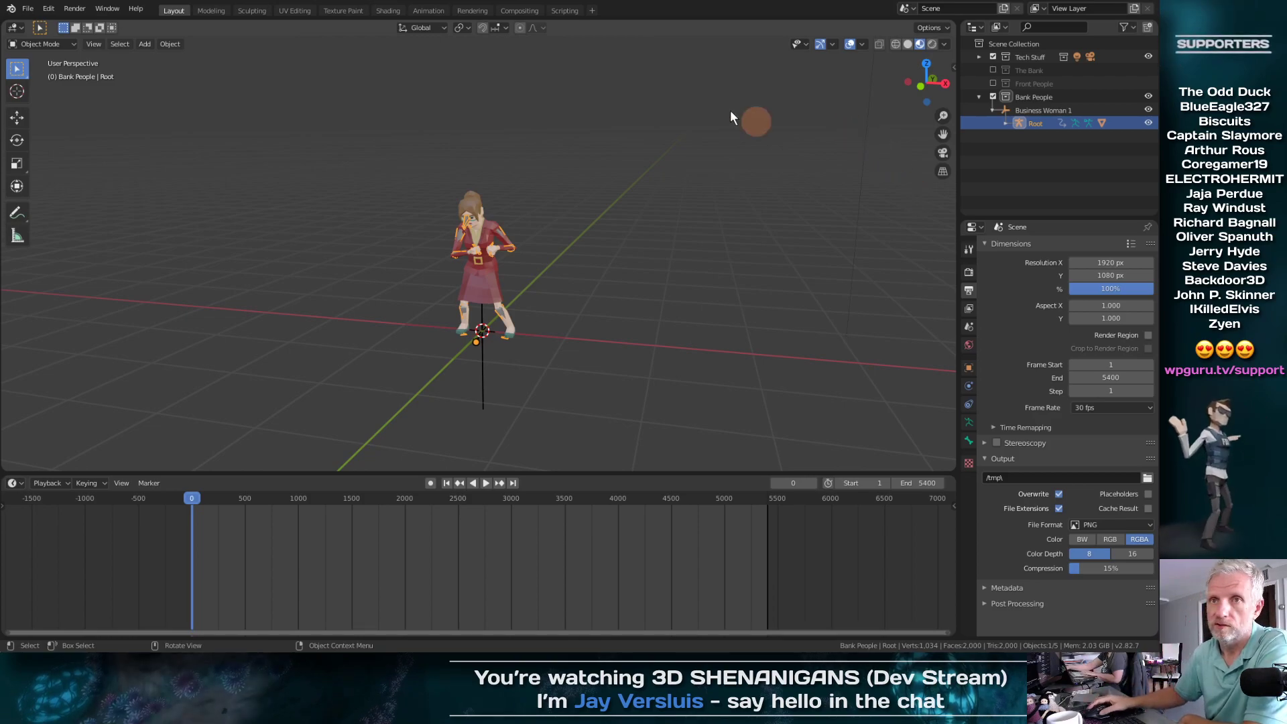
left_click(28, 9)
left_click(67, 107)
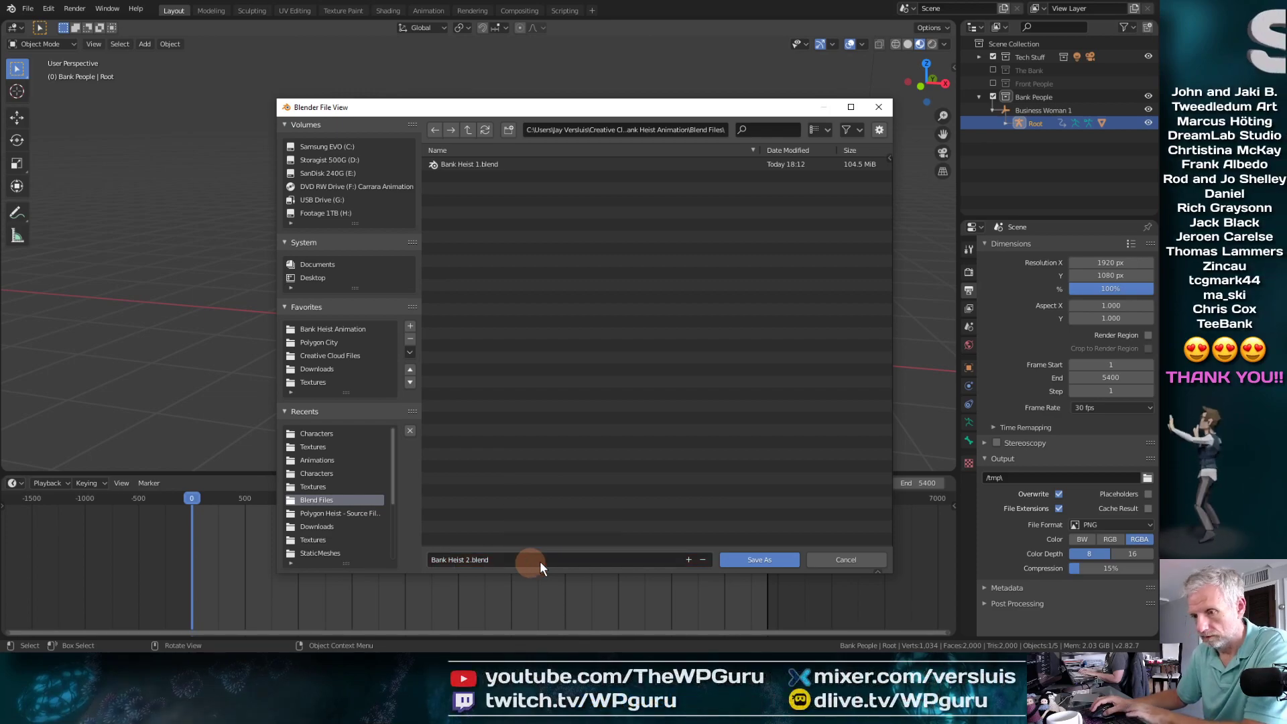
left_click(735, 559)
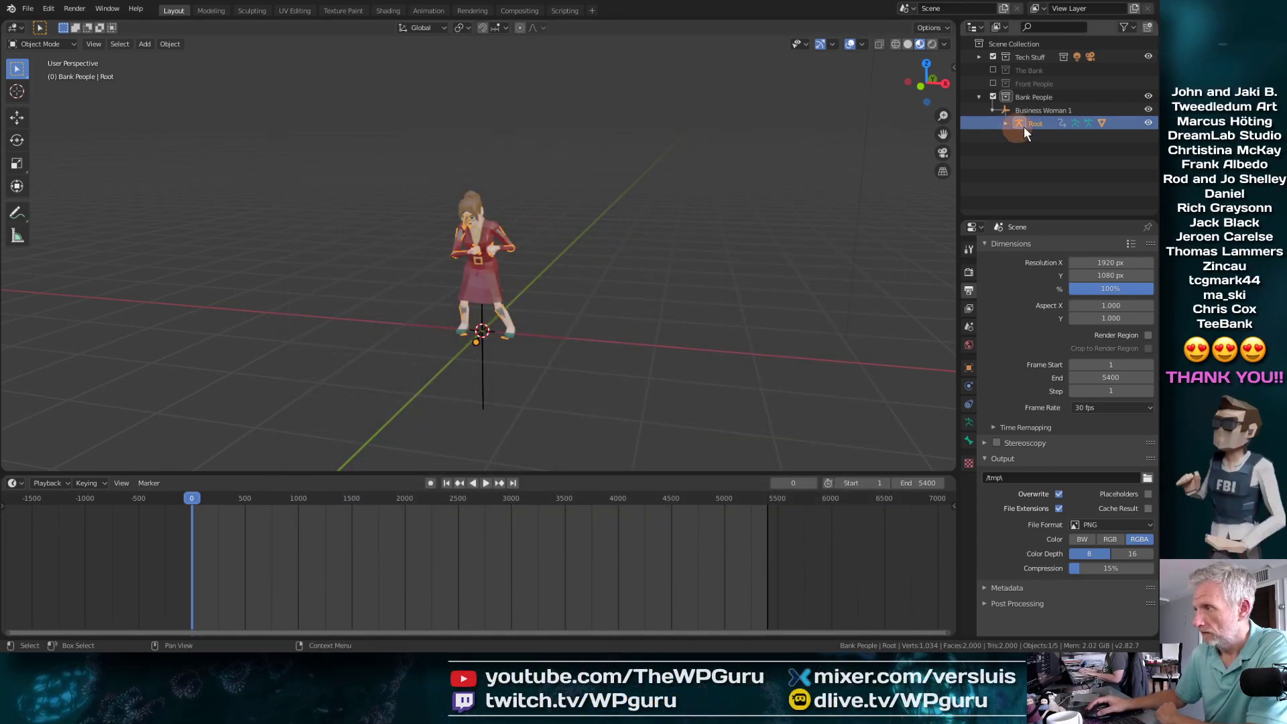
Step: Duplicate the Root armature in place under the Business Woman 1 empty
key("shift+d")
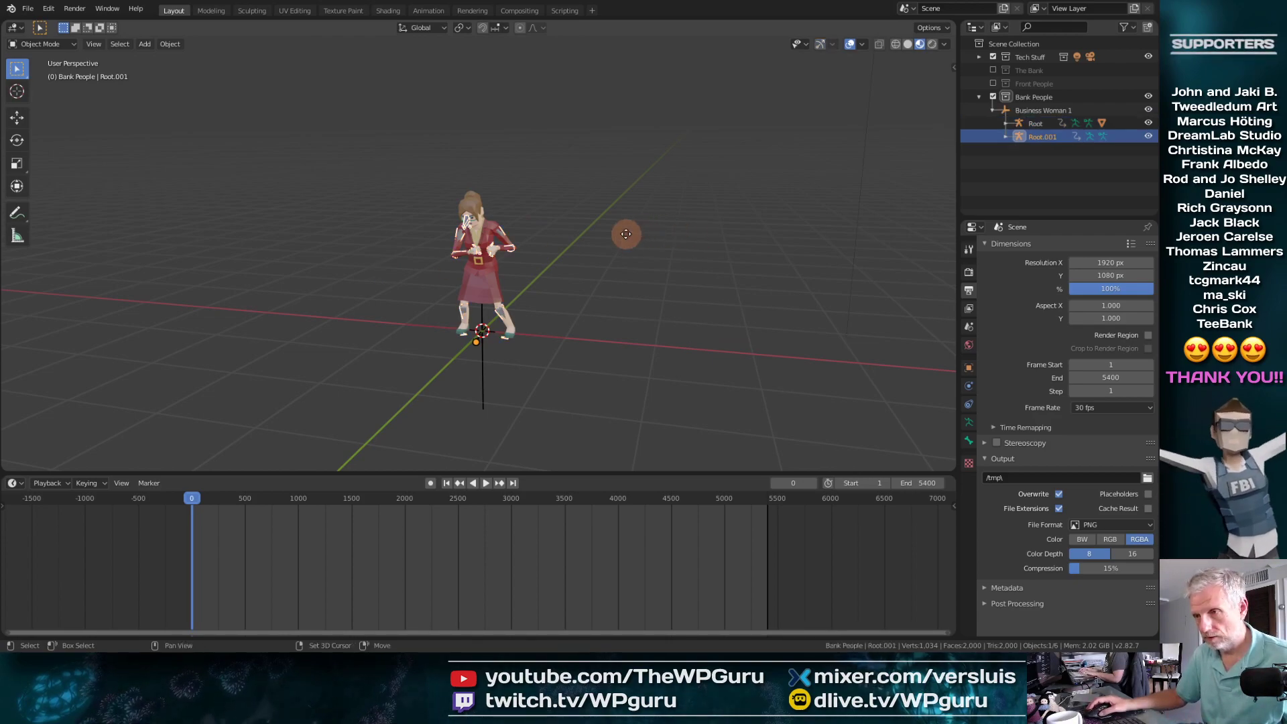
key("Escape")
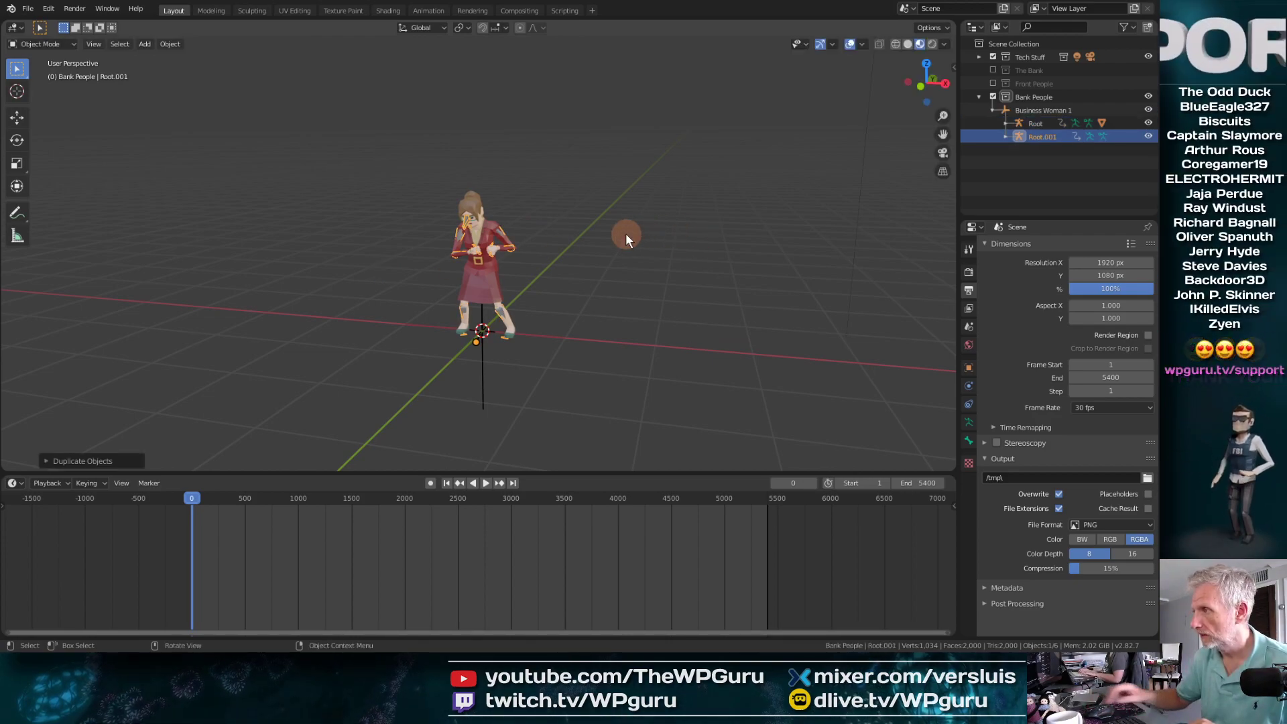
left_click(1003, 124)
left_click(1003, 124)
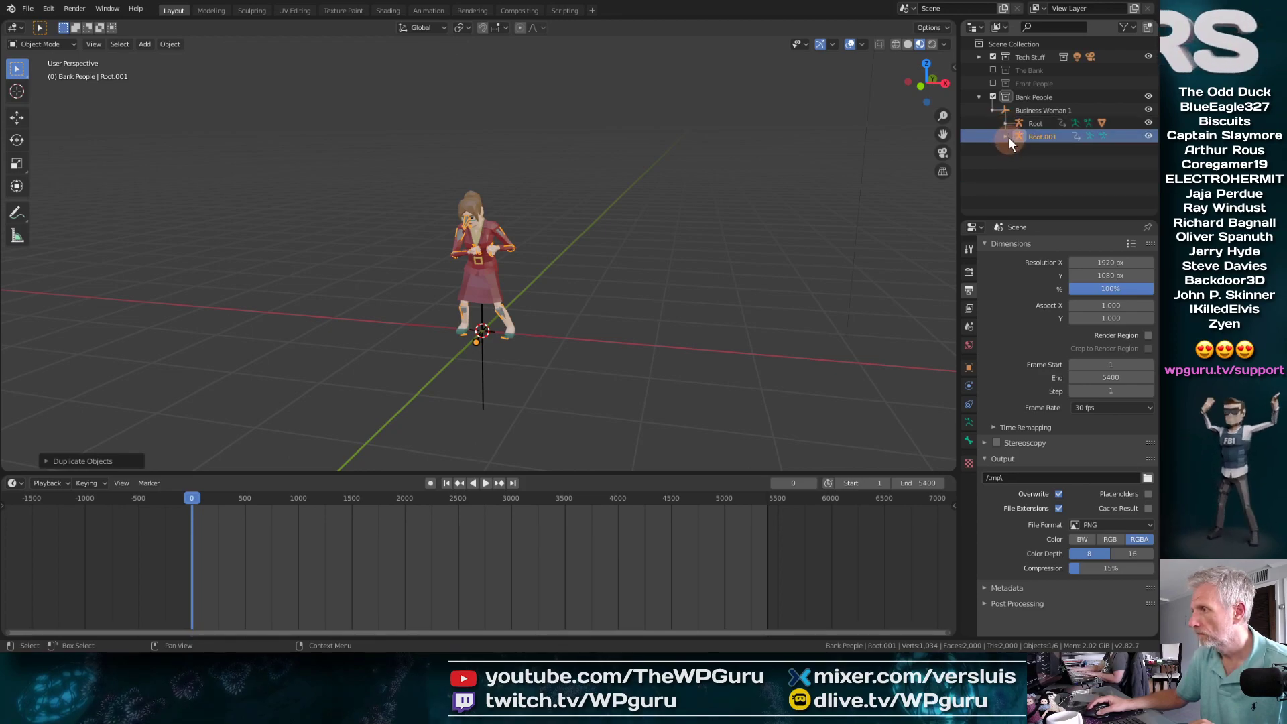
left_click(1008, 137)
left_click(1007, 136)
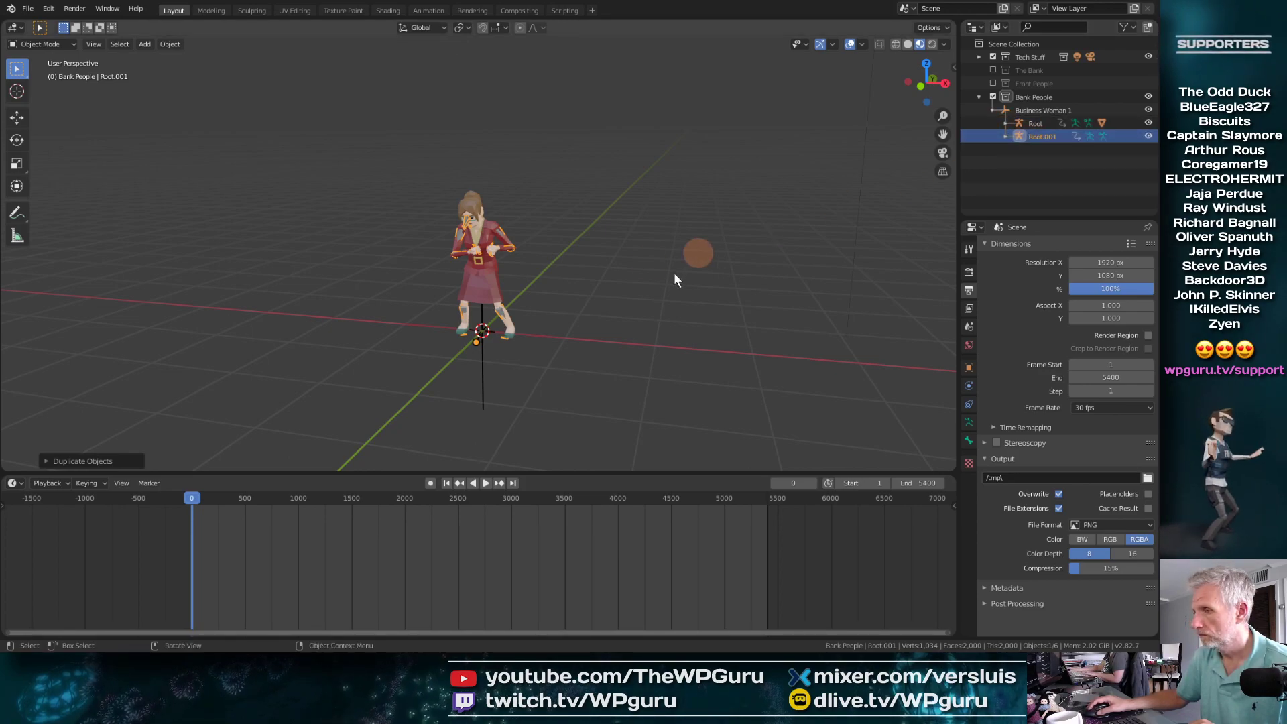
Step: Try moving the duplicated armature along the global X axis, and undo the move
key("g")
key("x")
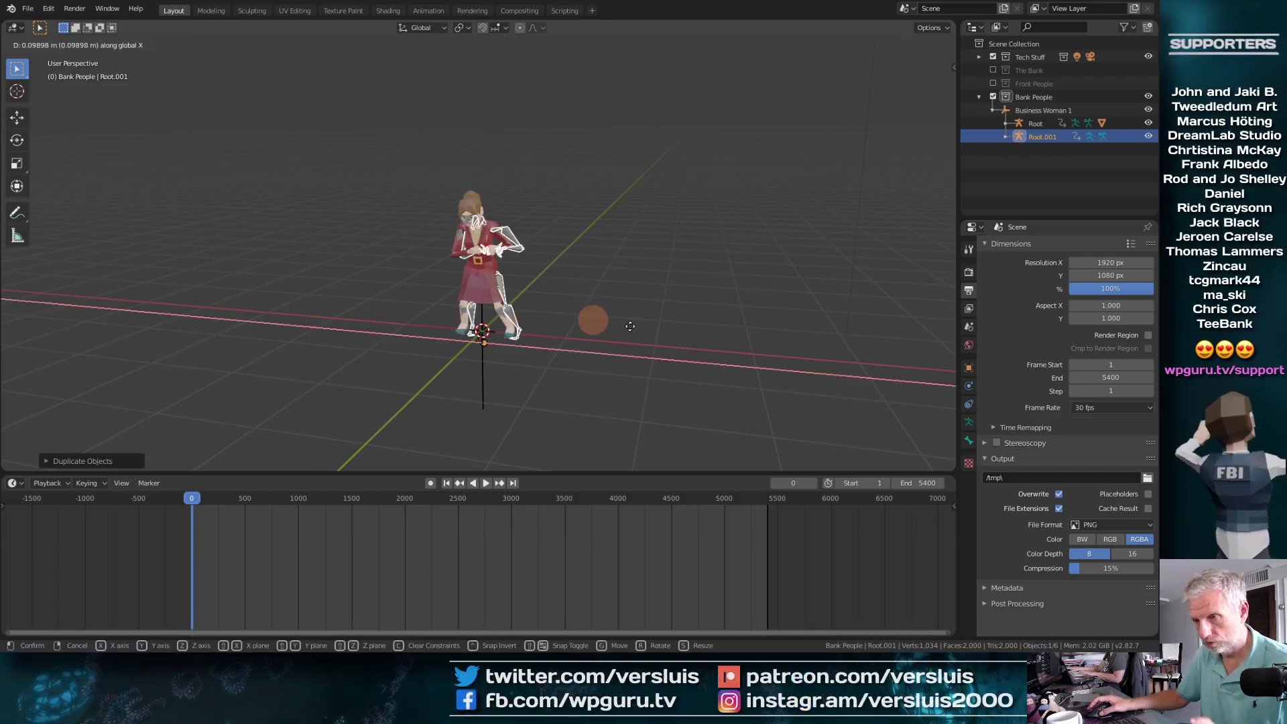
left_click(701, 332)
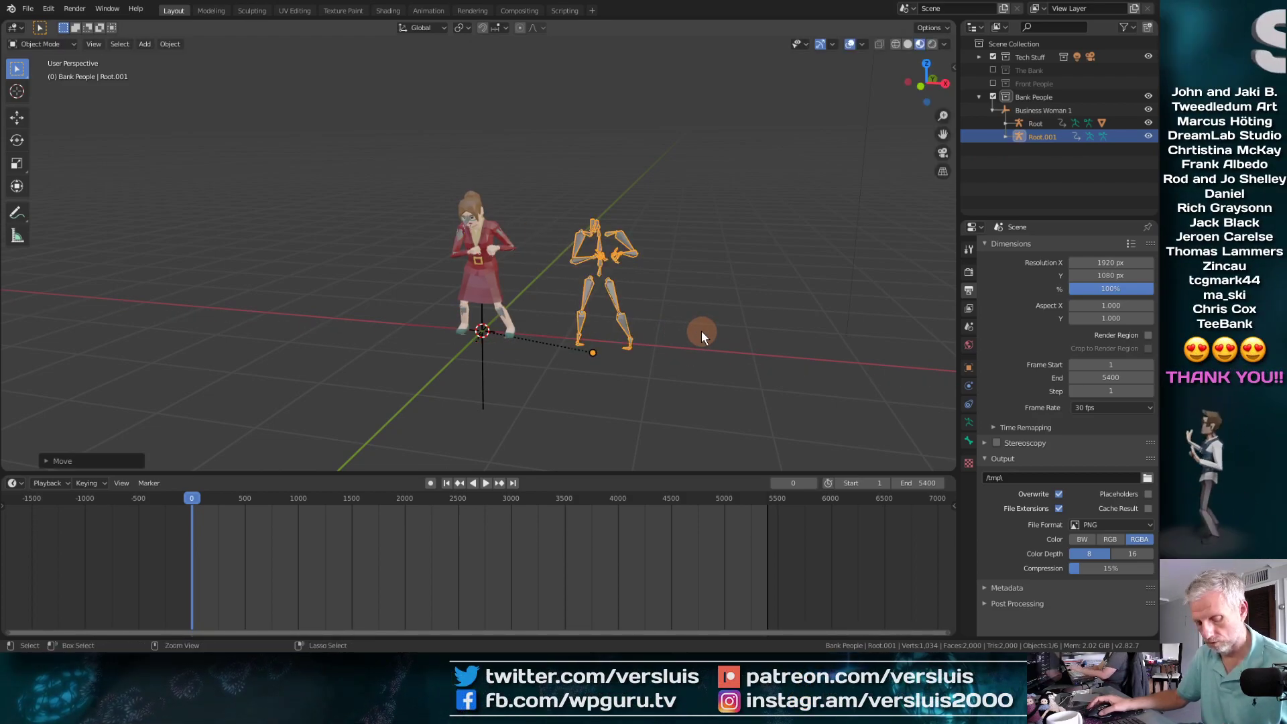
key("ctrl+z")
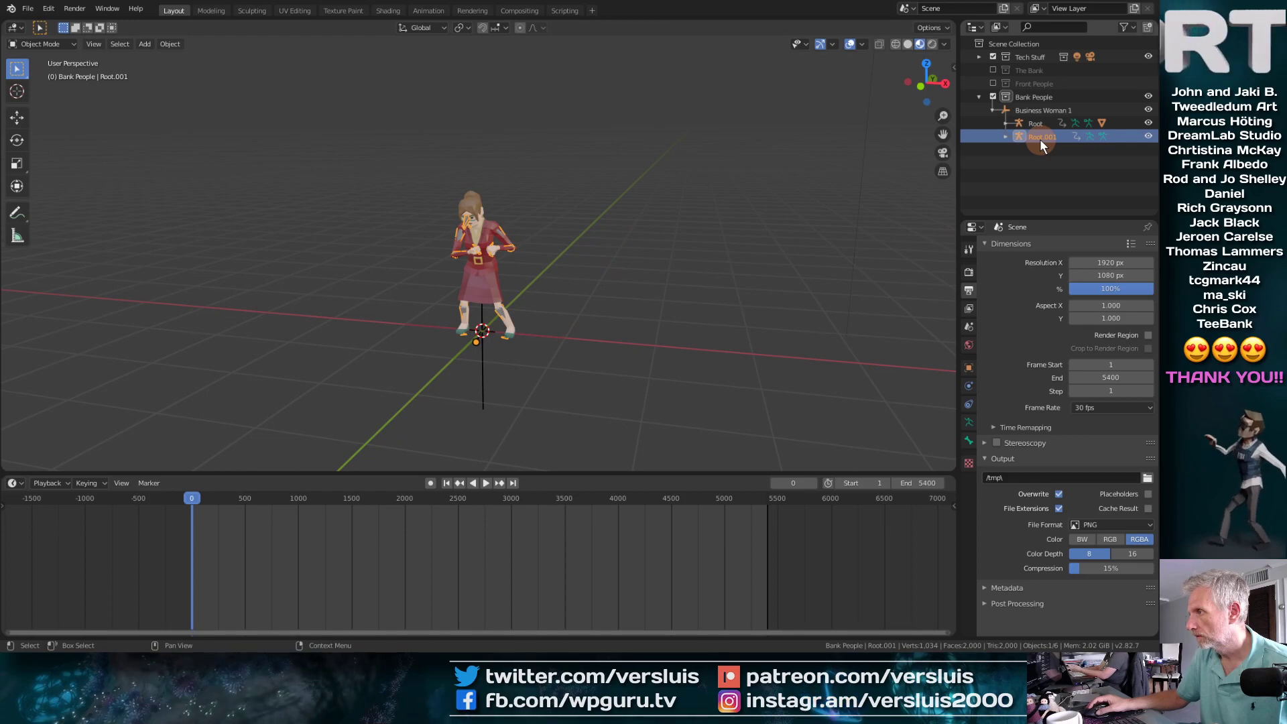
Step: Delete the duplicated Root armature from the Business Woman 1 hierarchy
left_click(1039, 127)
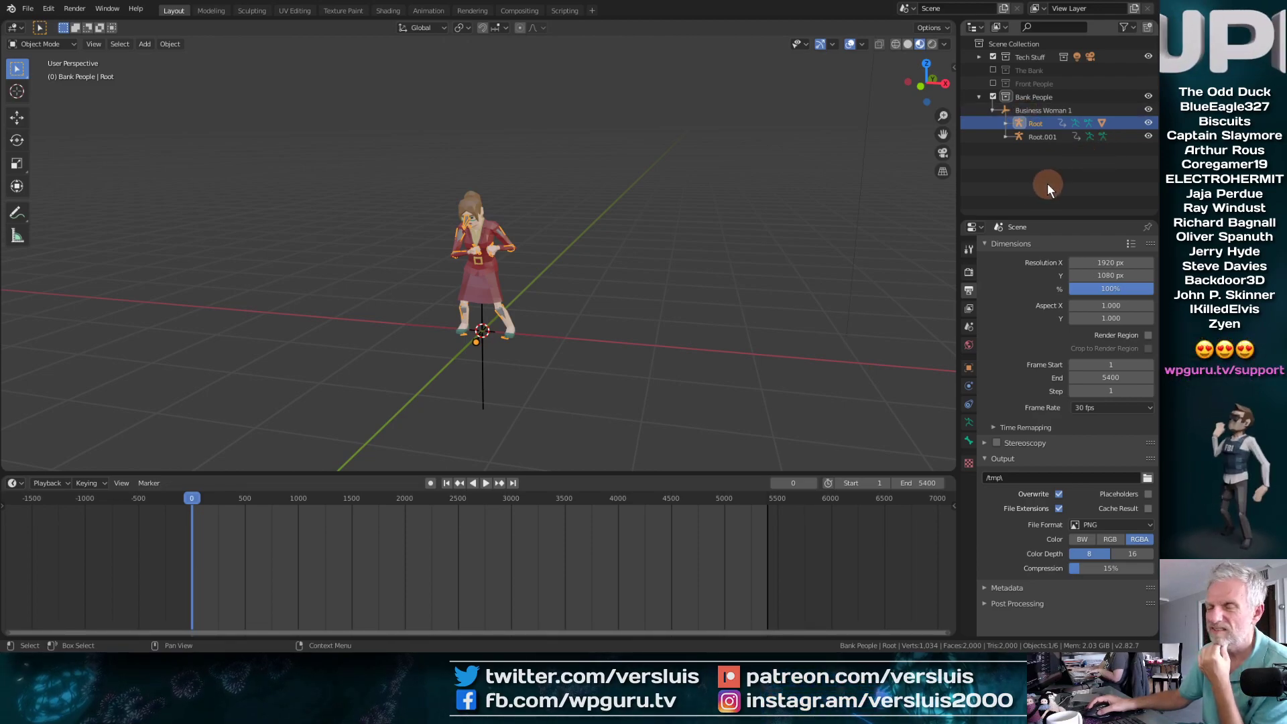
left_click(1039, 136)
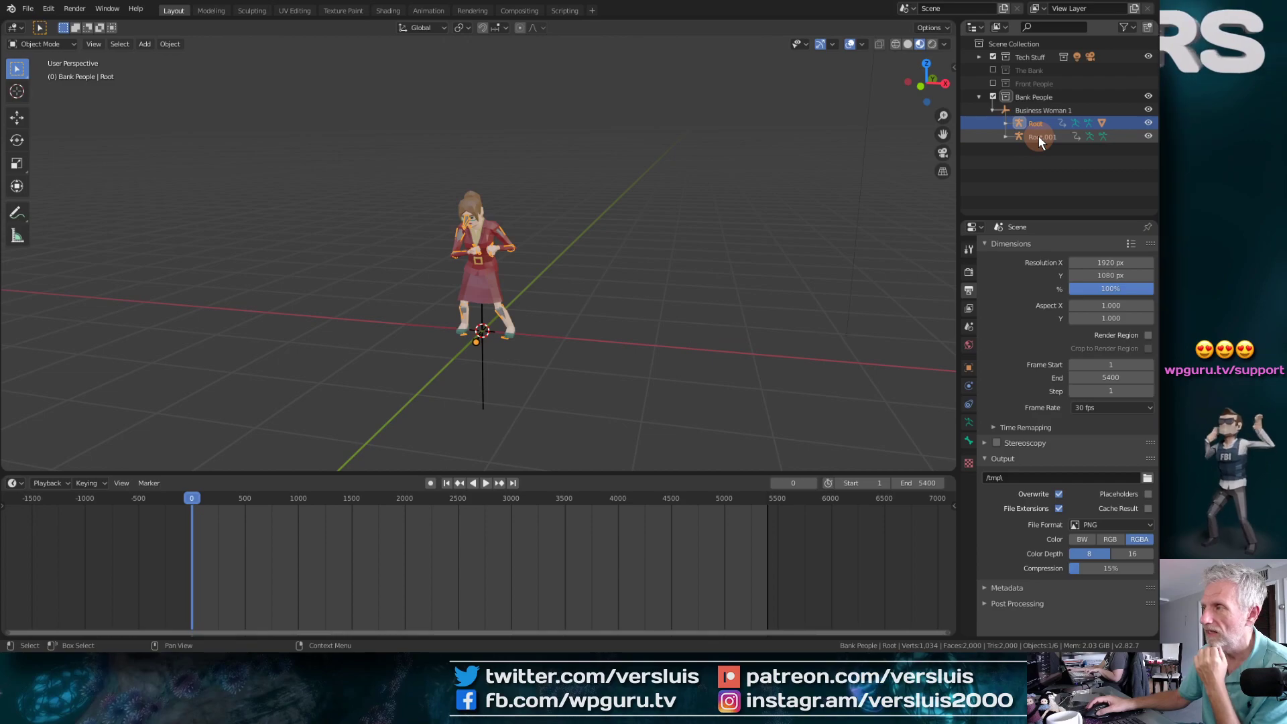
key("x")
left_click(733, 256)
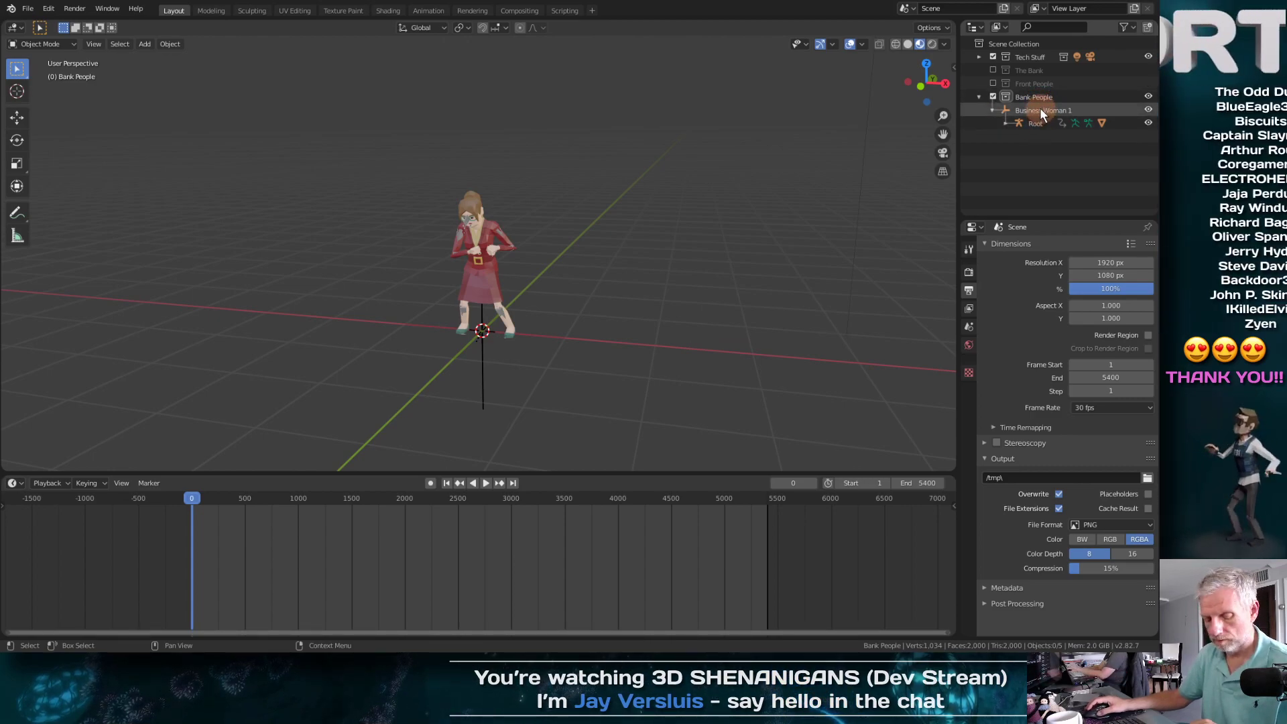
Step: Duplicate the Business Woman 1 empty in place together with everything in its expanded hierarchy
key("shift+a")
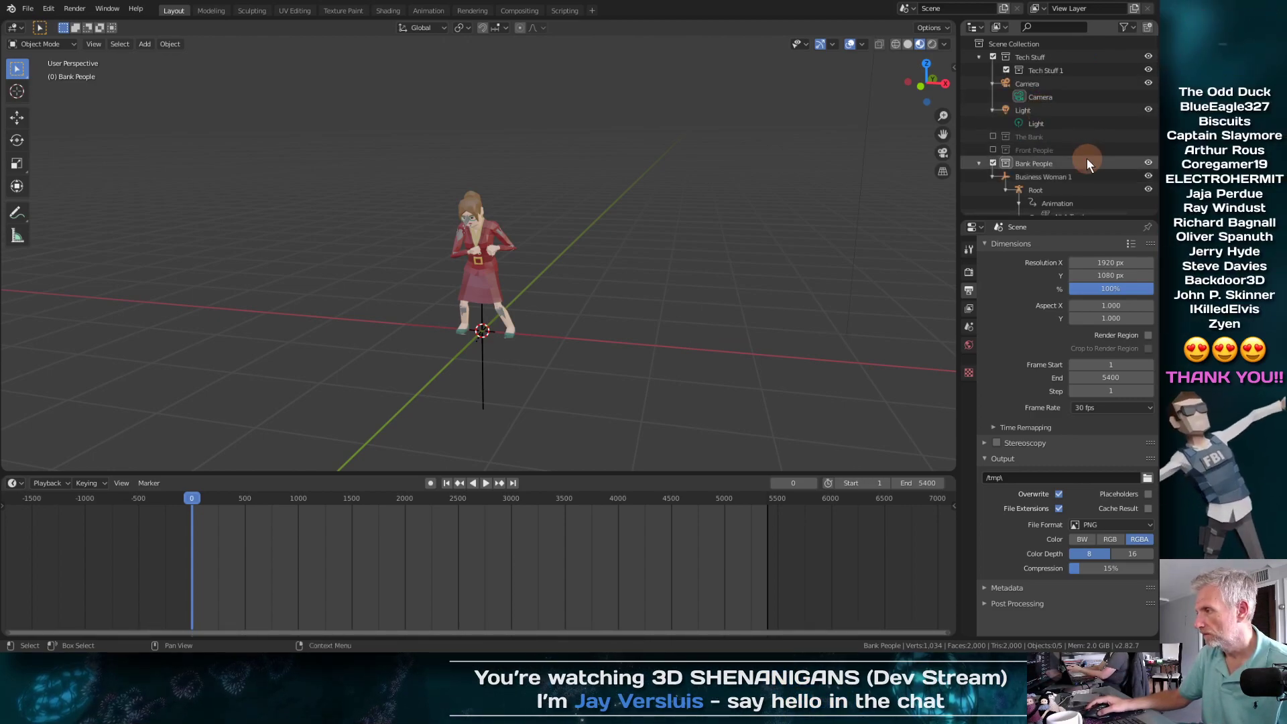
left_click(1056, 178)
scroll(1071, 153, "down", 4)
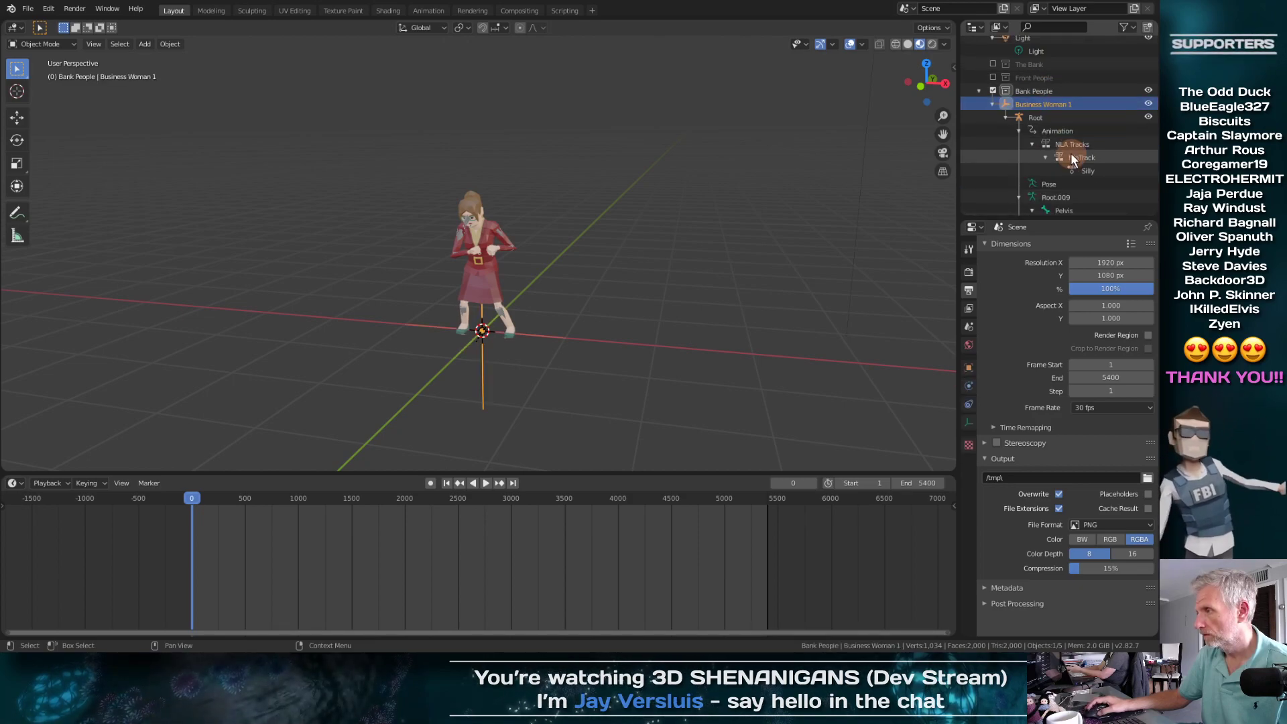
scroll(1071, 153, "down", 15)
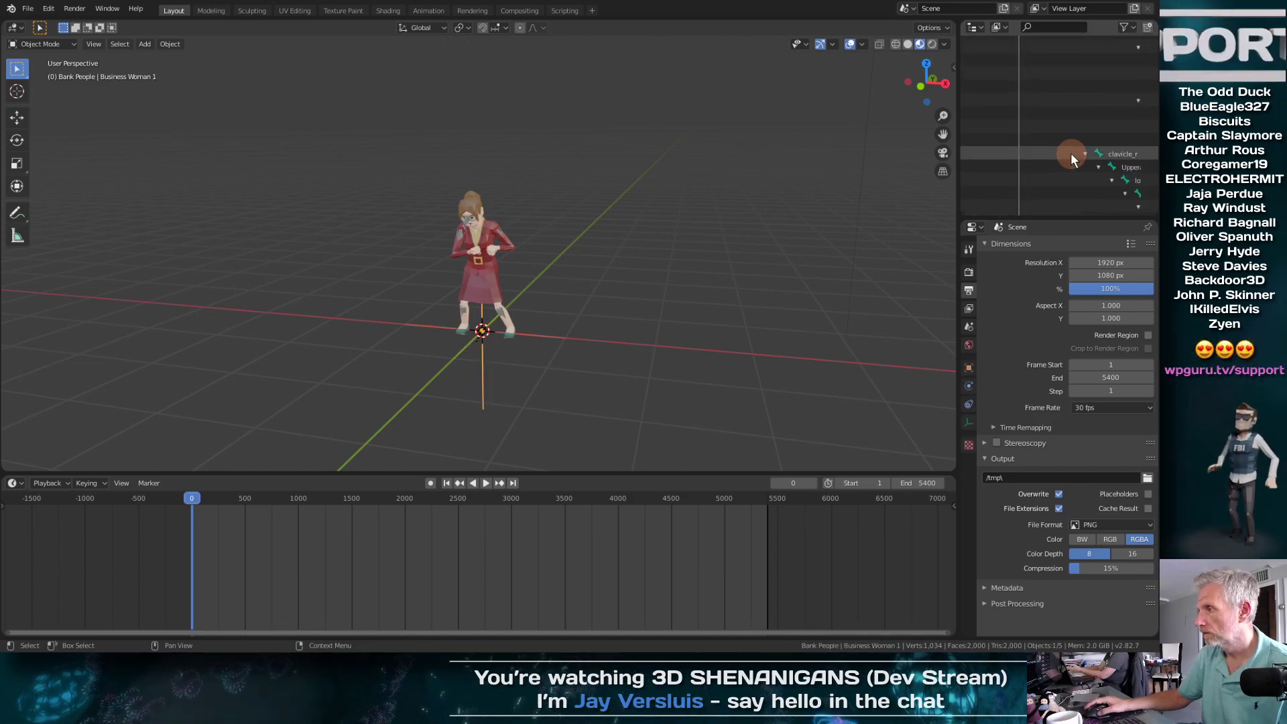
scroll(1071, 153, "down", 15)
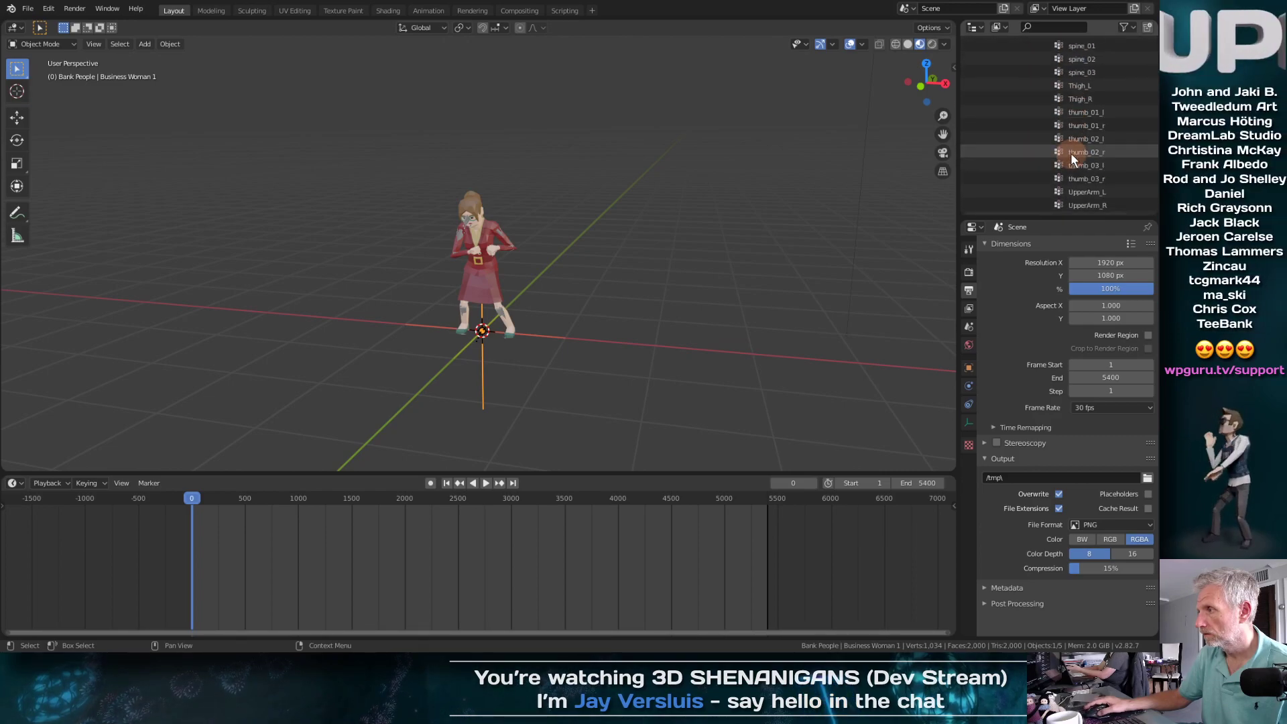
left_click(1087, 205, "shift")
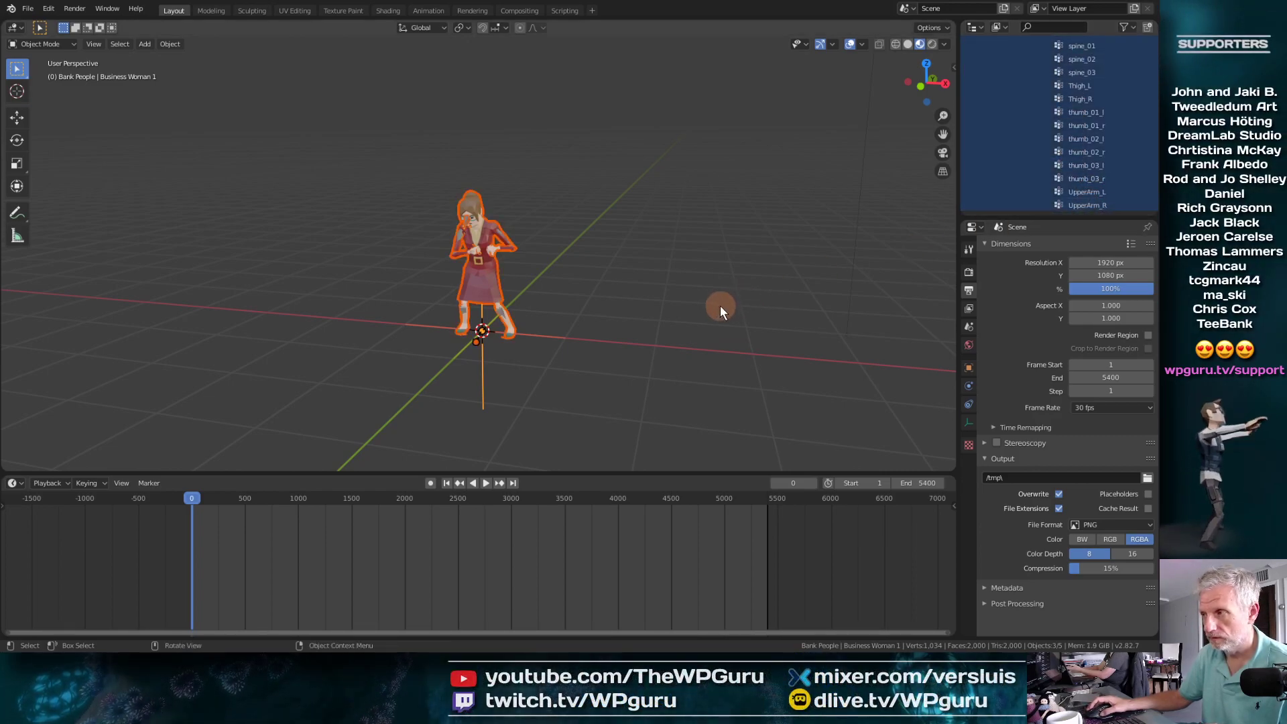
key("shift+d")
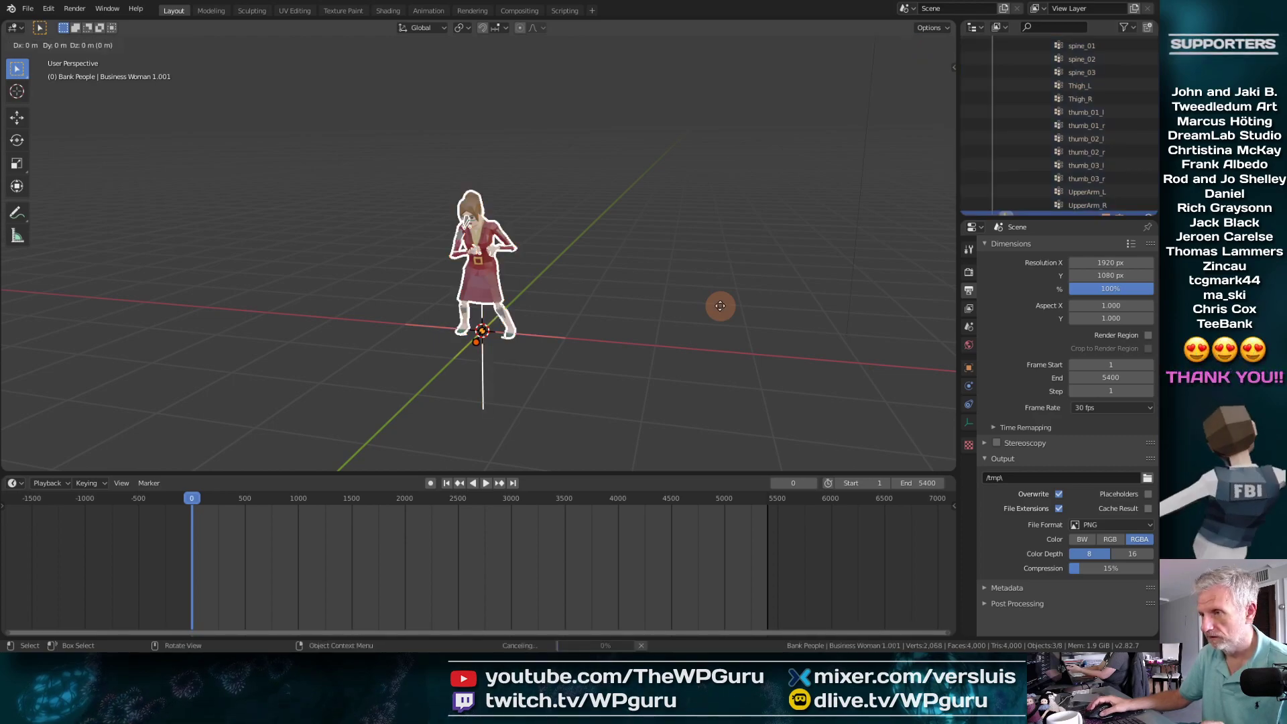
right_click(720, 305)
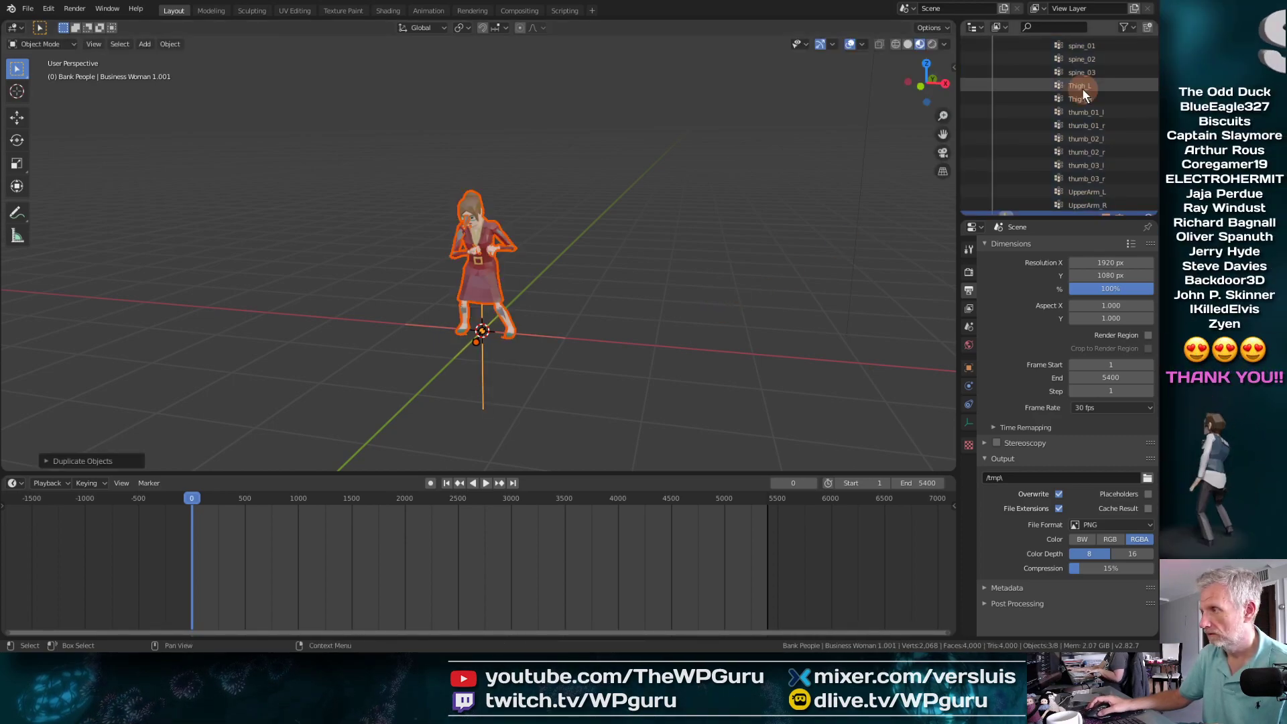
Step: Collapse the outliner hierarchy and move the duplicated empty Business Woman 1.001 along the global X axis, beside the original
scroll(1087, 123, "up", 5)
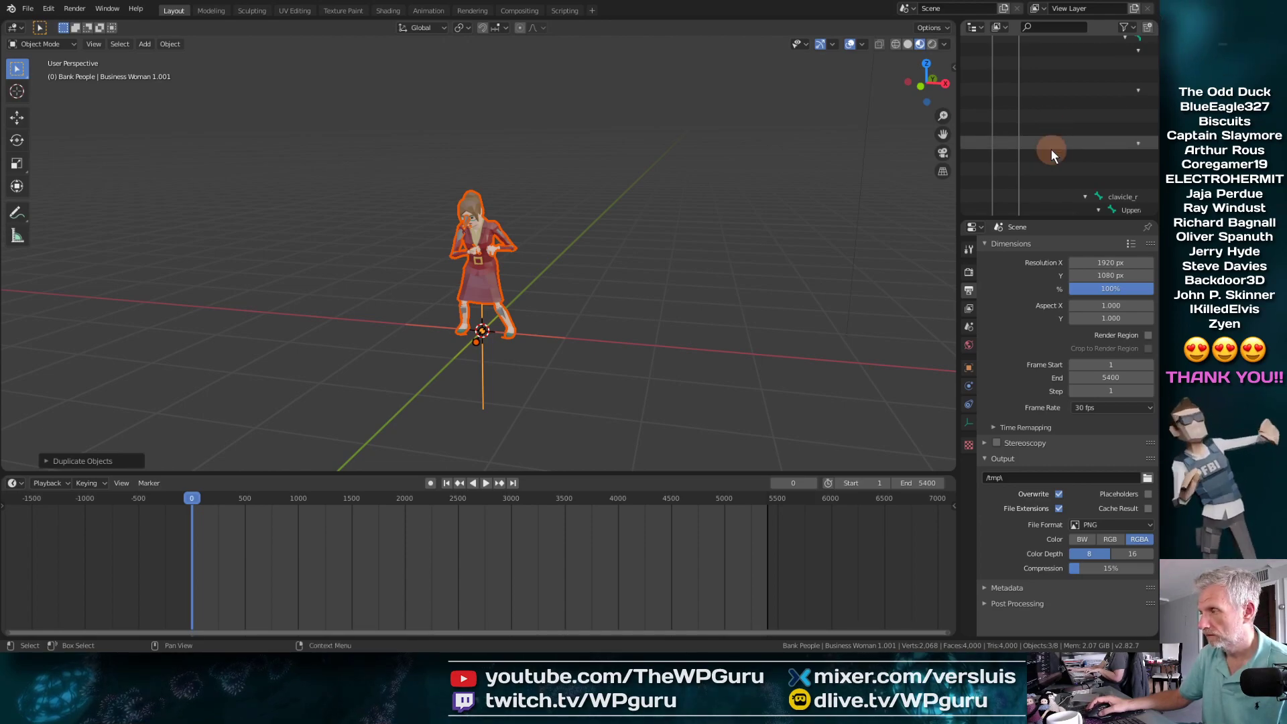
key("shift+a")
scroll(1051, 148, "up", 5)
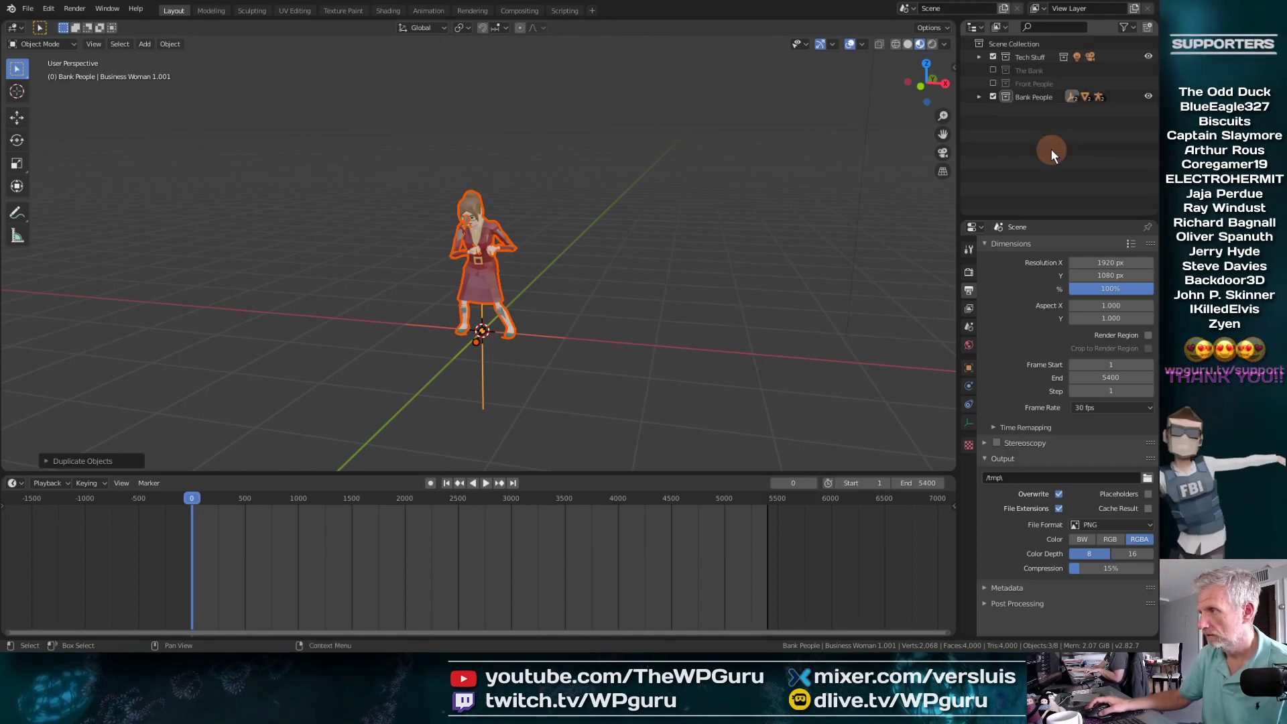
left_click(979, 97)
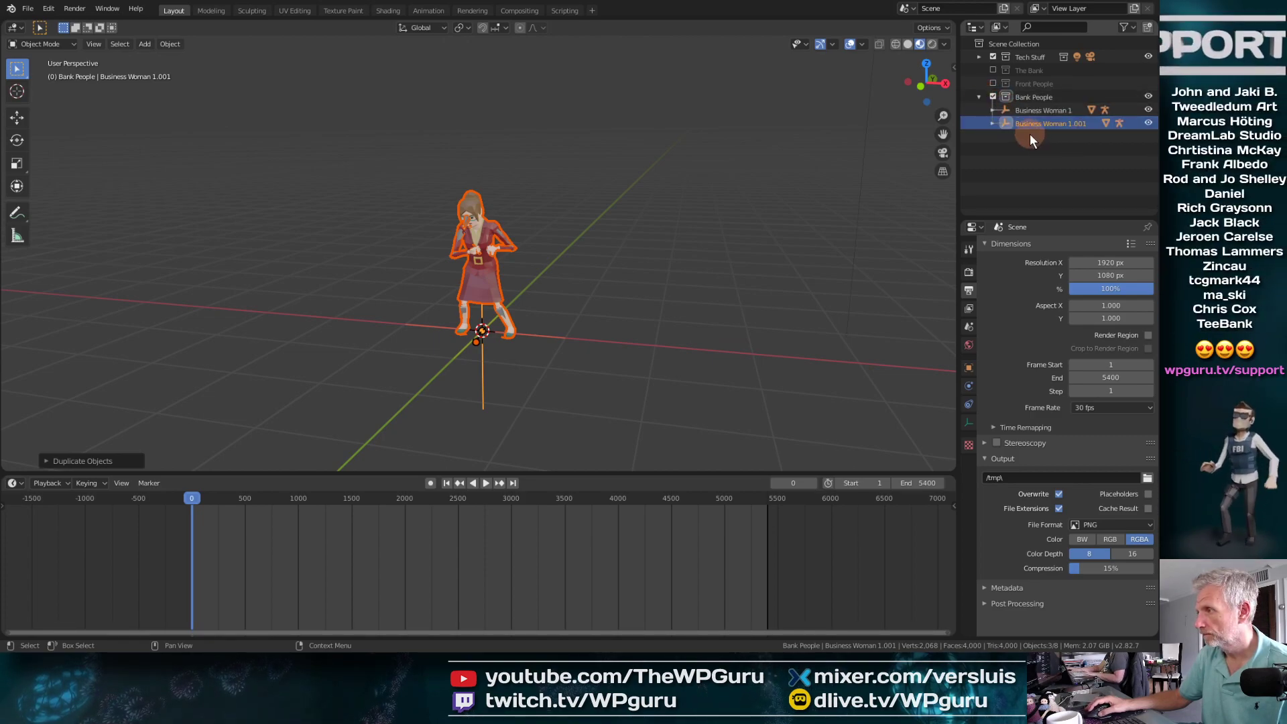
left_click(1044, 120)
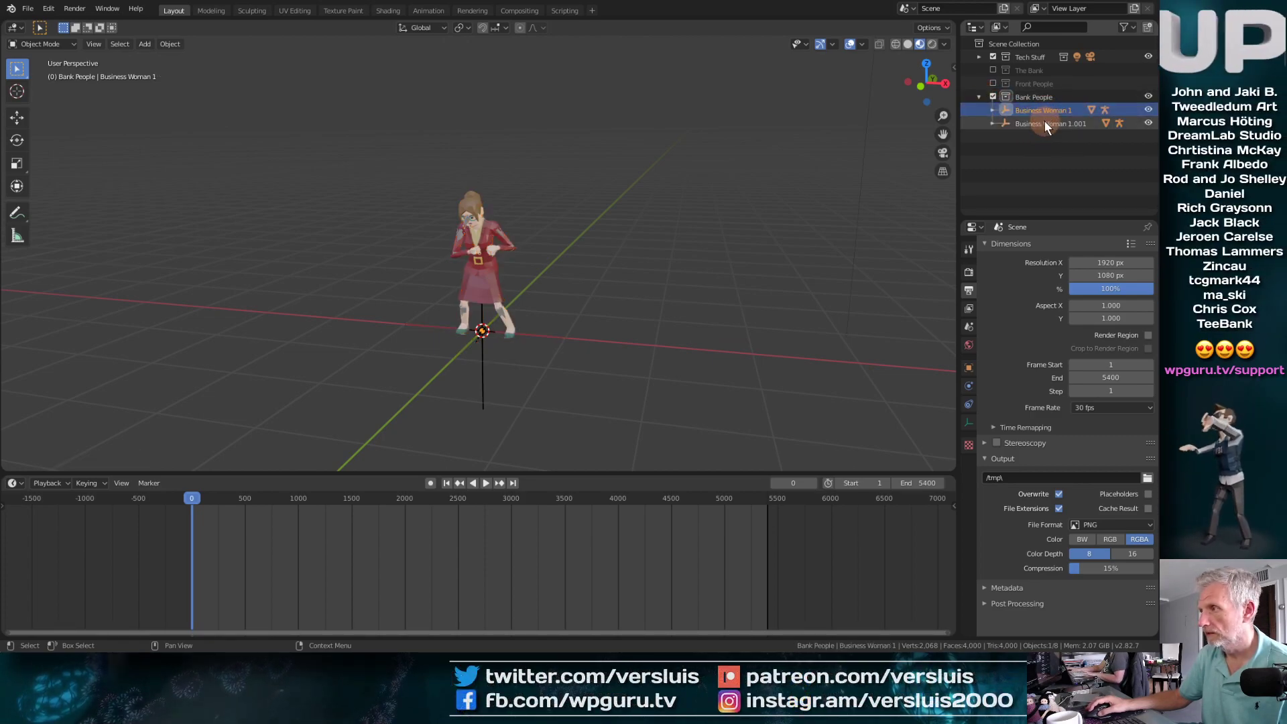
key("shift+d")
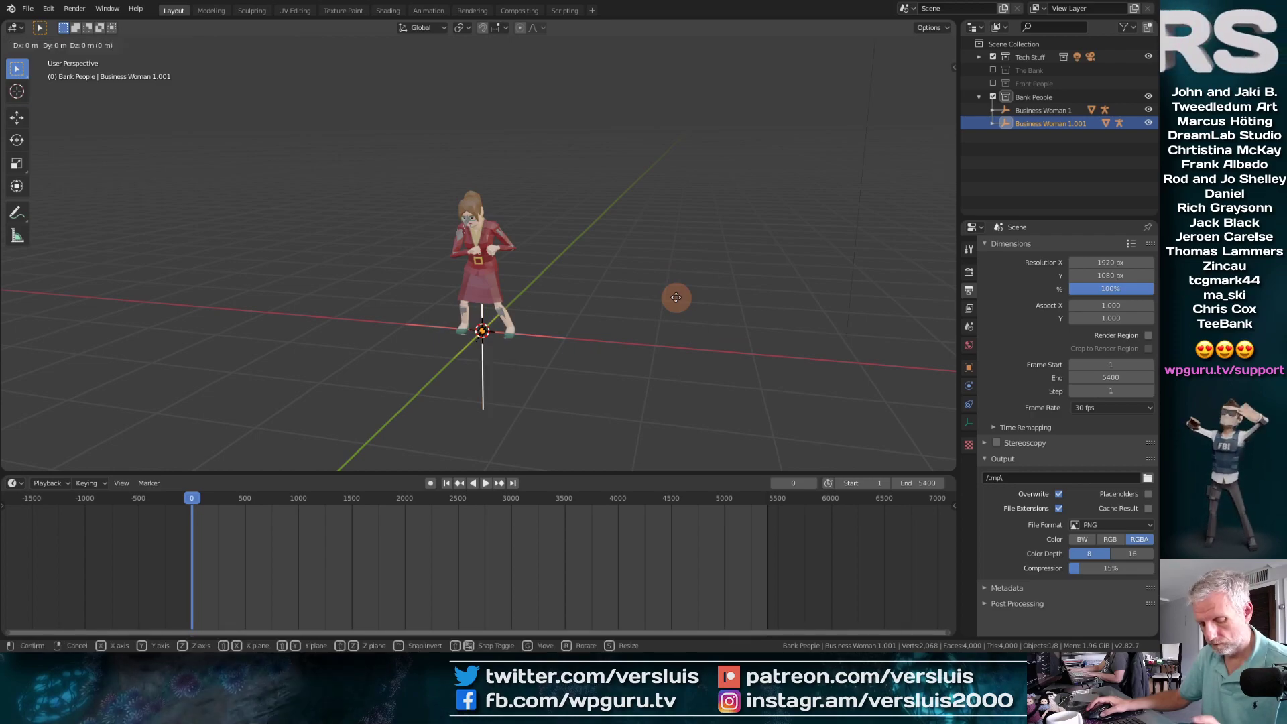
key("x")
left_click(761, 301)
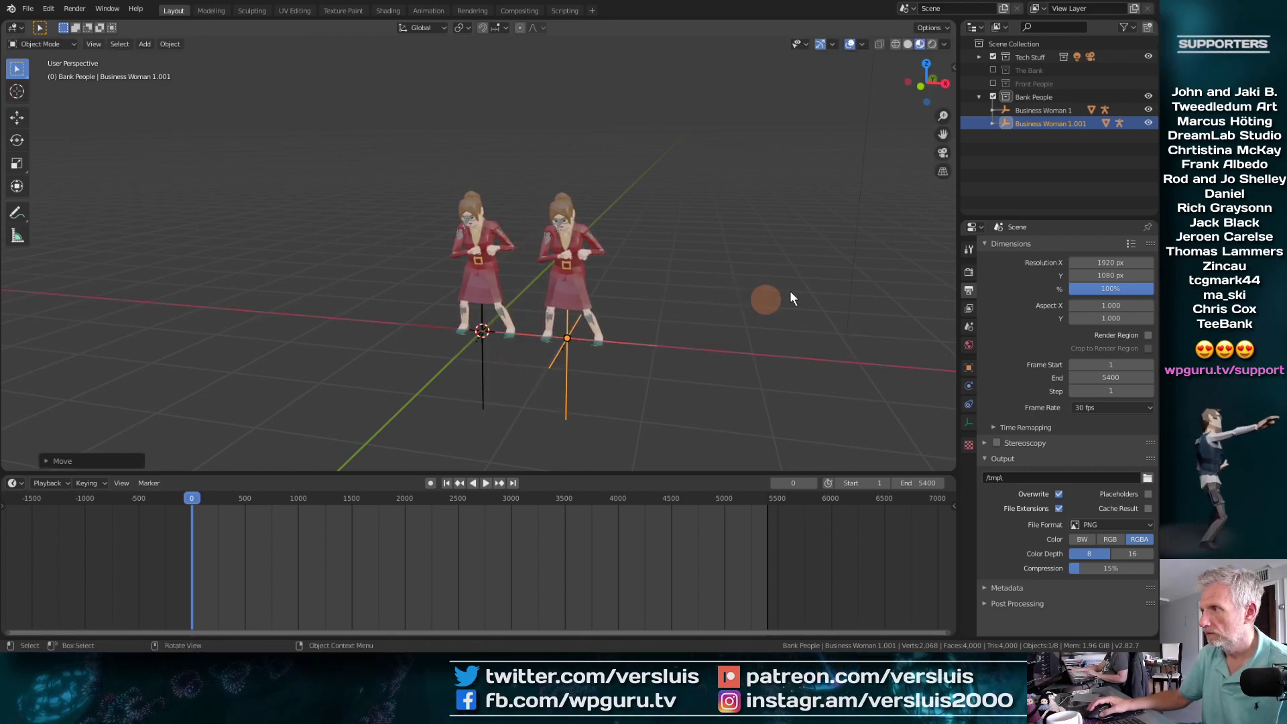
Step: Move the original Business Woman 1 empty about -0.93 m along the global X axis, away from its duplicate
left_click(1032, 112)
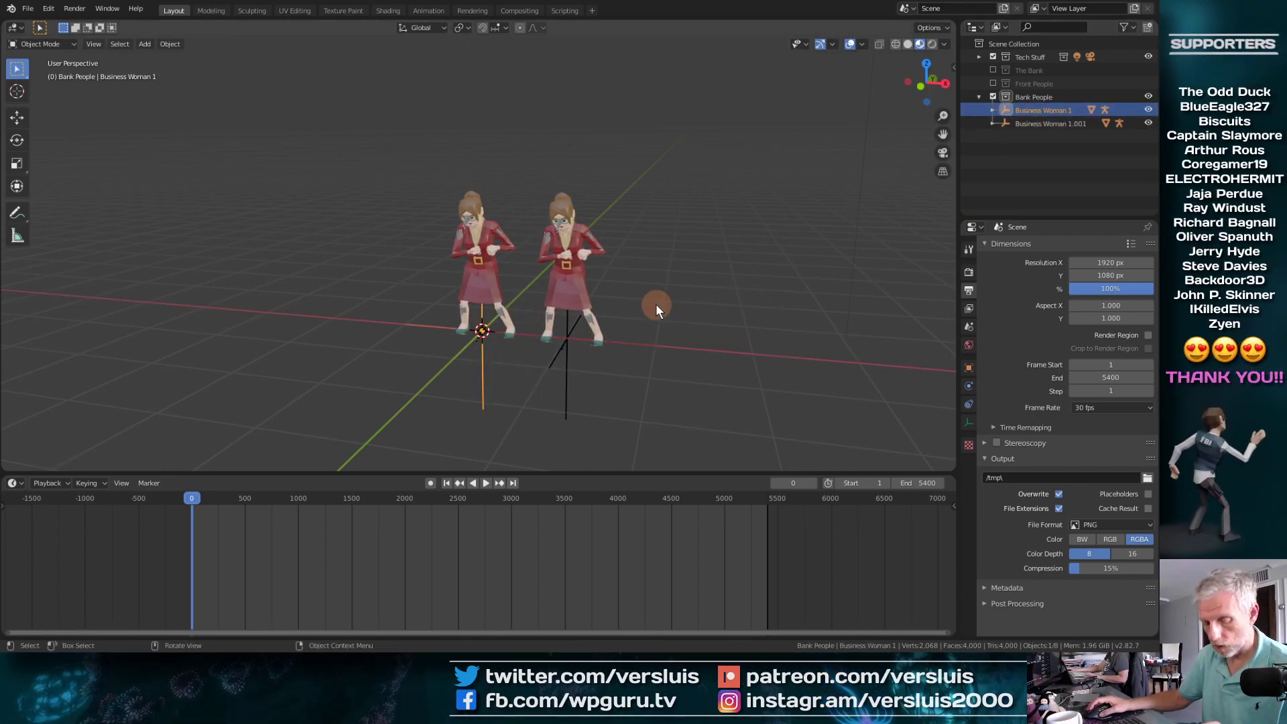
key("g")
key("x")
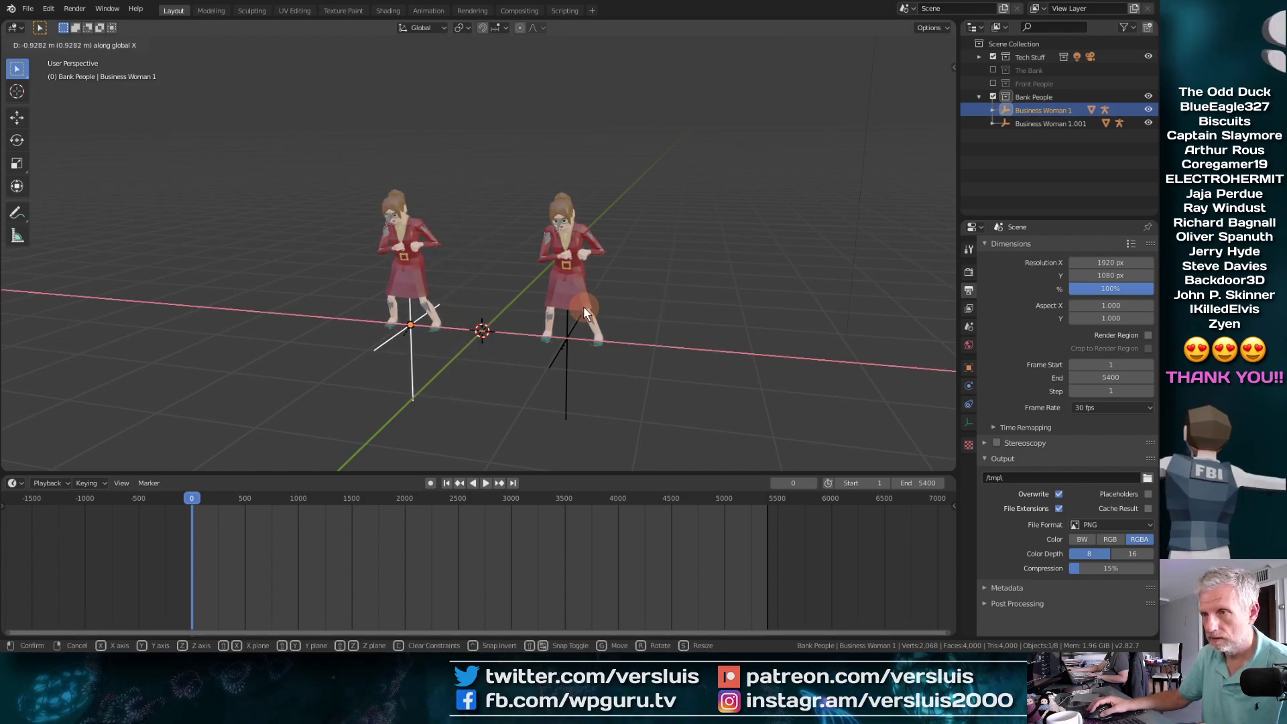
left_click(583, 307)
Step: Rename the duplicated empty in the Bank People collection as Business Woman 2
left_click(1044, 122)
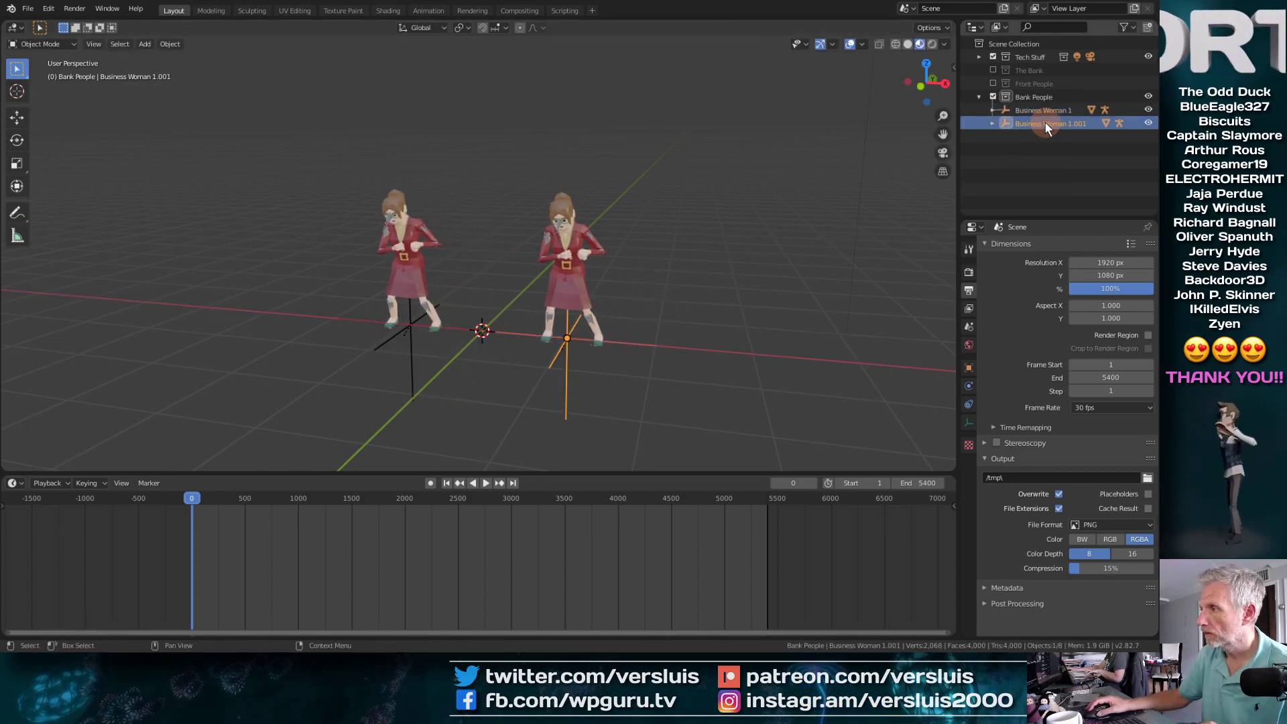
double_click(1096, 122)
left_click(1096, 122)
key("BackSpace")
key("BackSpace")
key("BackSpace")
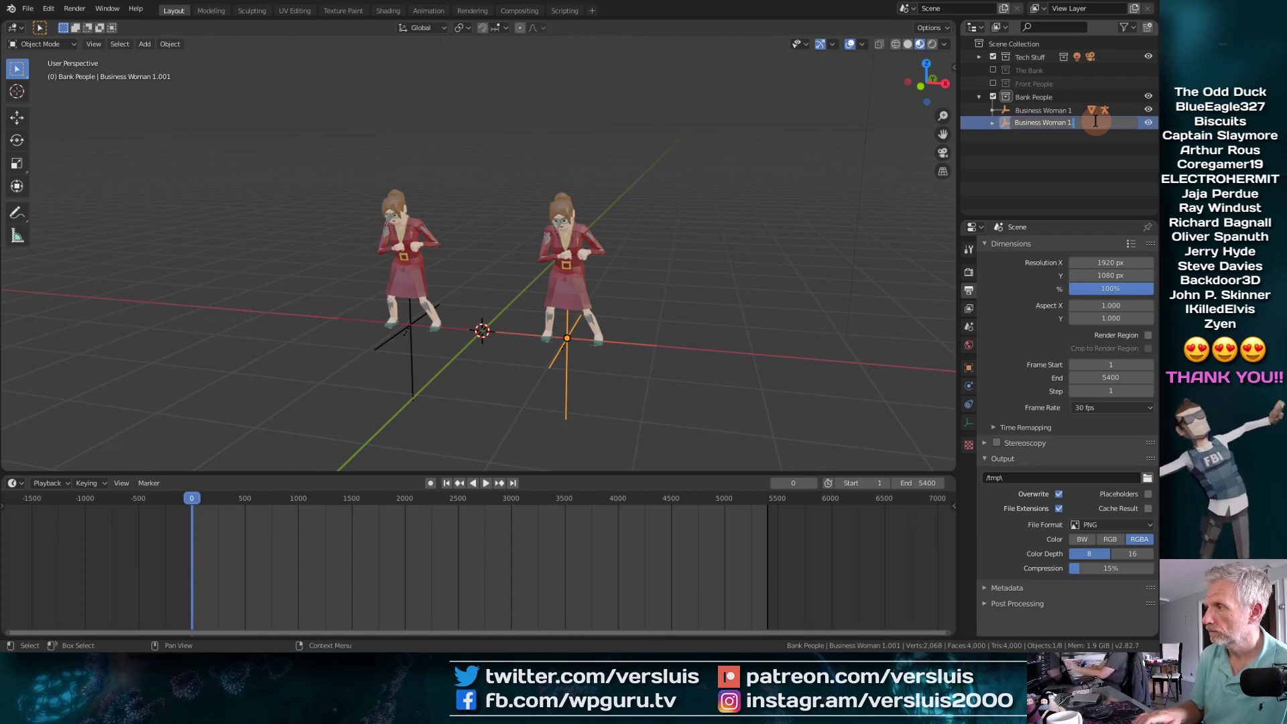
key("BackSpace")
type("2")
key("Return")
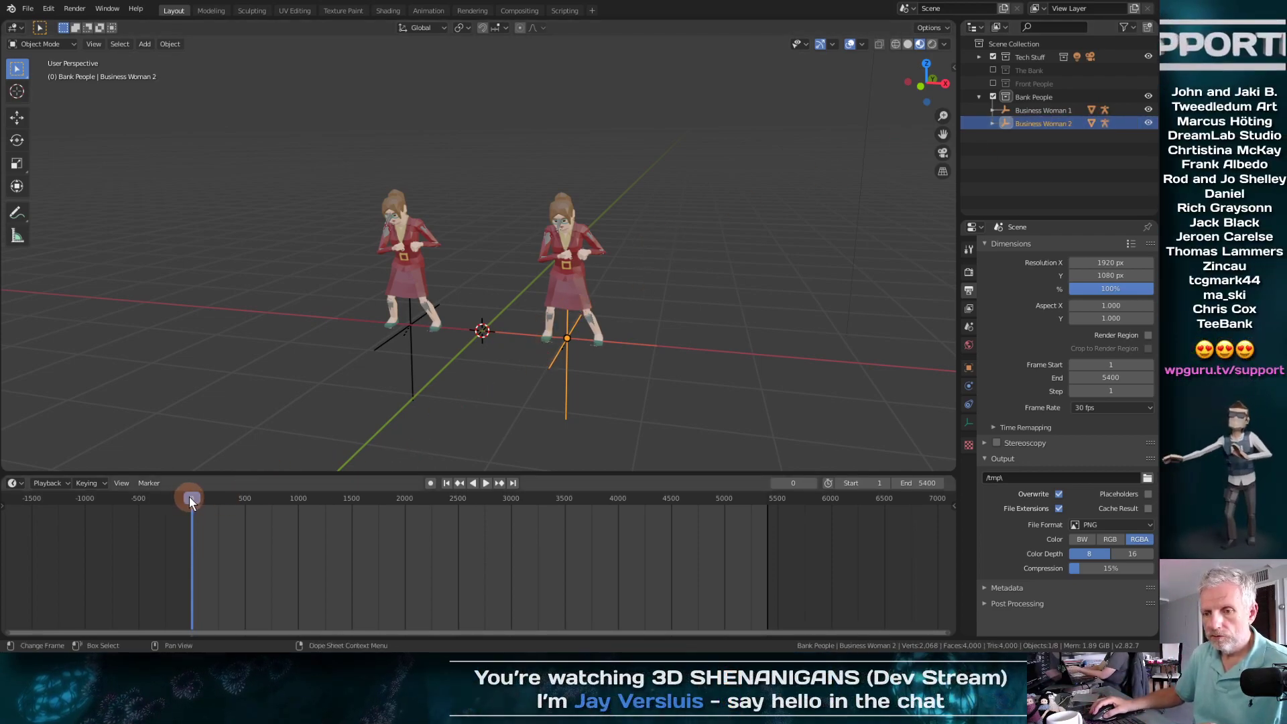
Step: Scrub through the timeline to check the dance animation on both women, and return to frame 0
left_click_drag(189, 496, 514, 509)
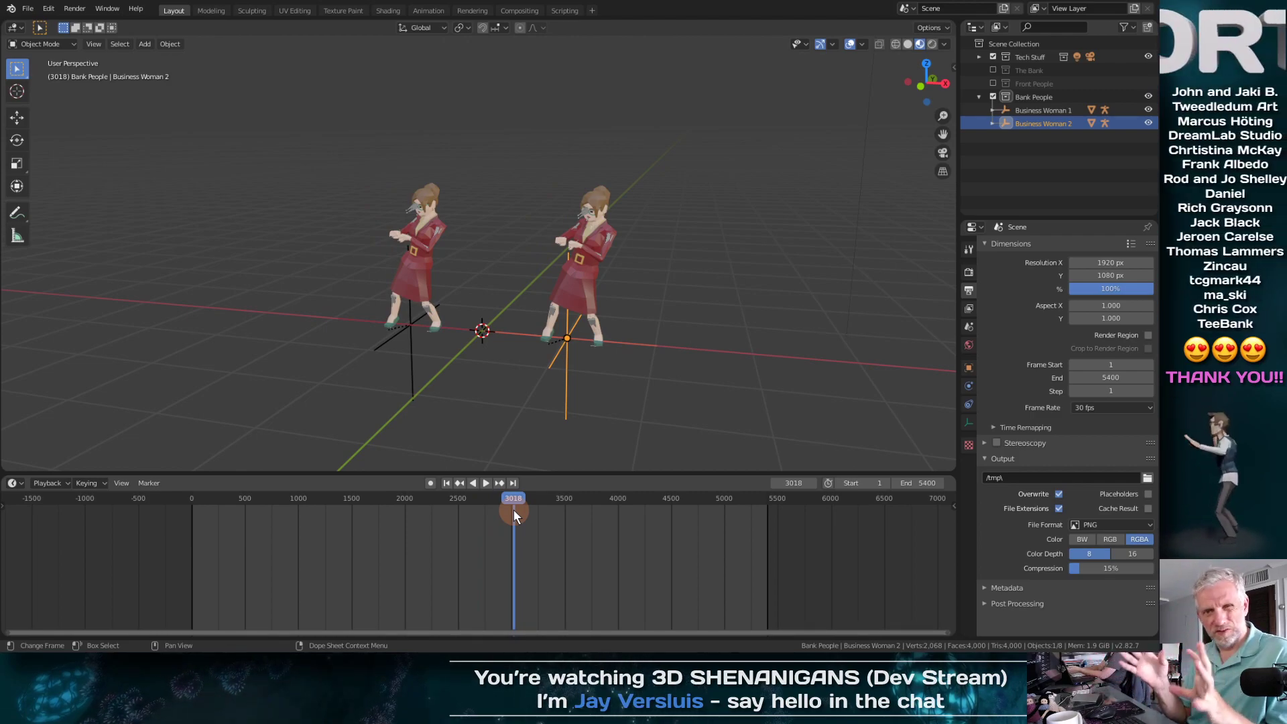
left_click_drag(513, 508, 550, 503)
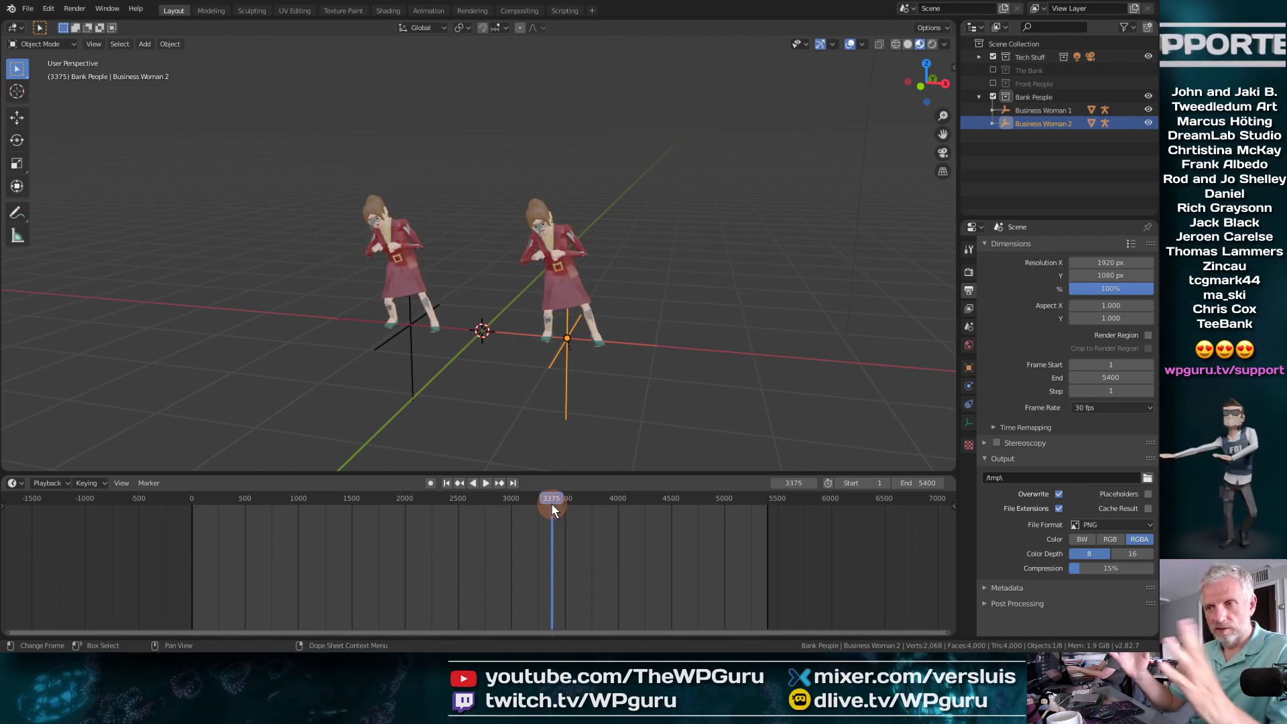
left_click_drag(552, 495, 153, 557)
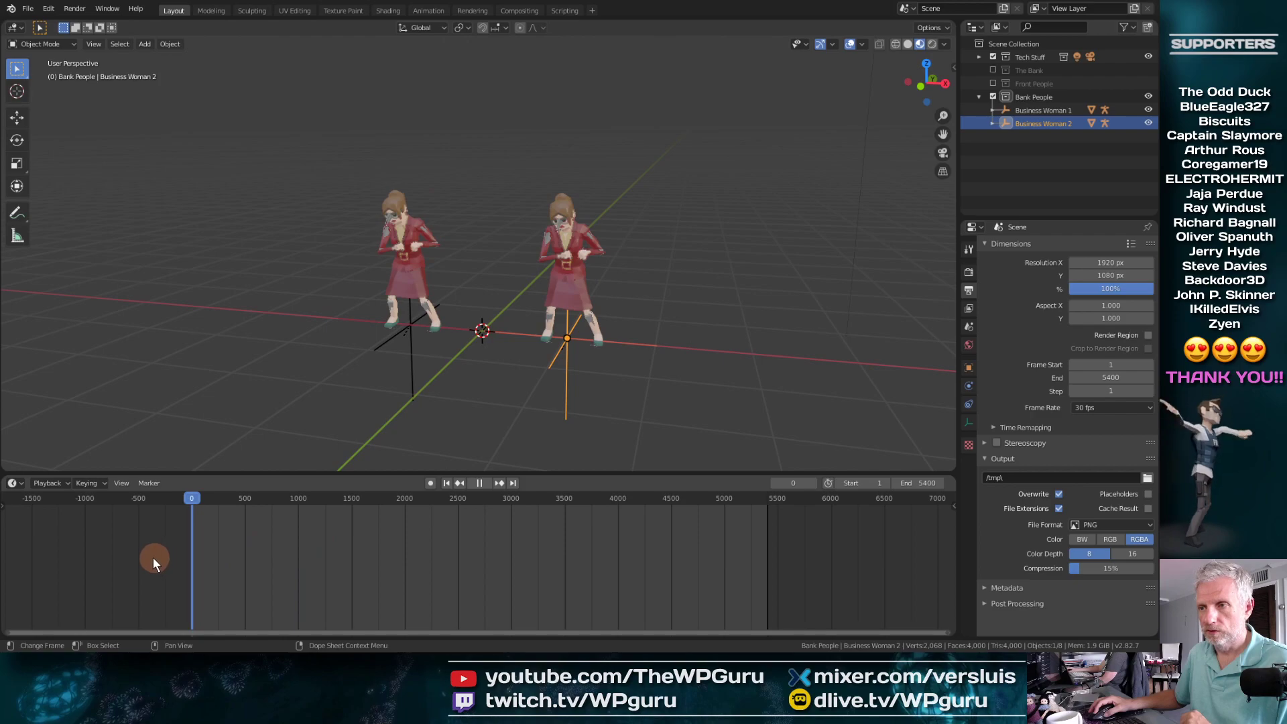
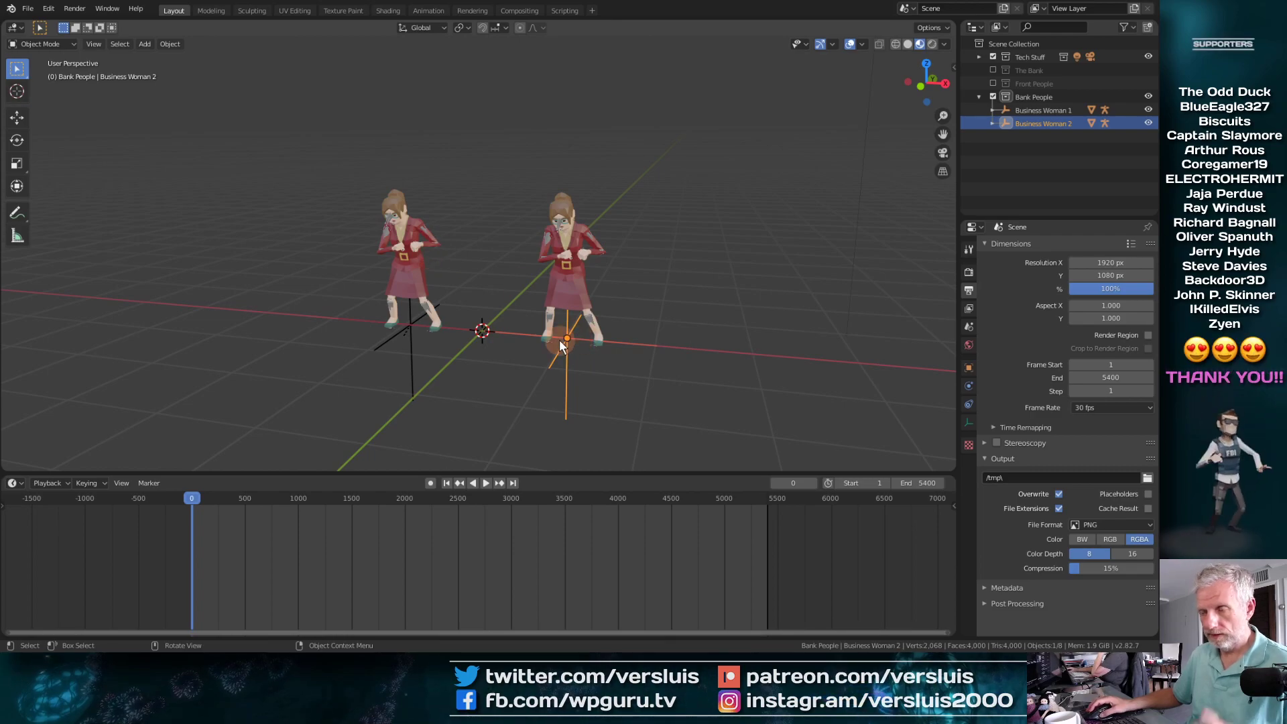
Step: Spread the women apart along global X, moving Business Woman 2 about 0.5 m and Business Woman 1 about -0.86 m
key("g")
key("x")
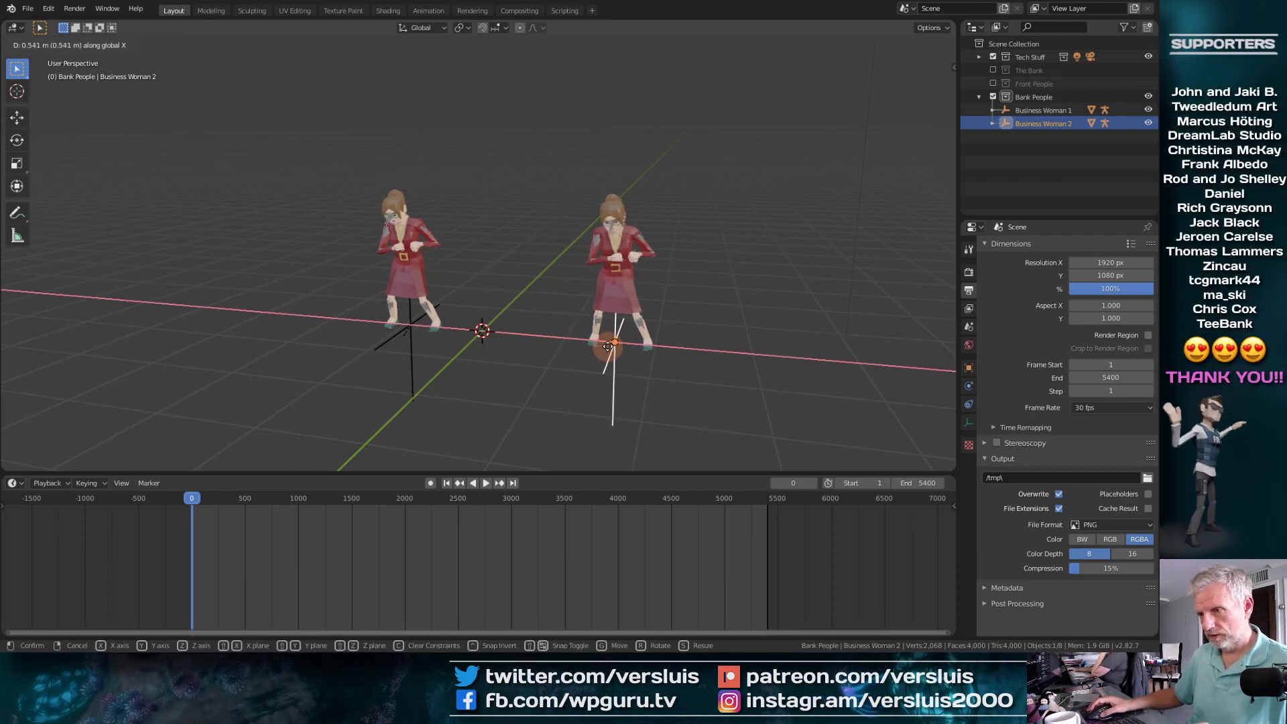
left_click(606, 345)
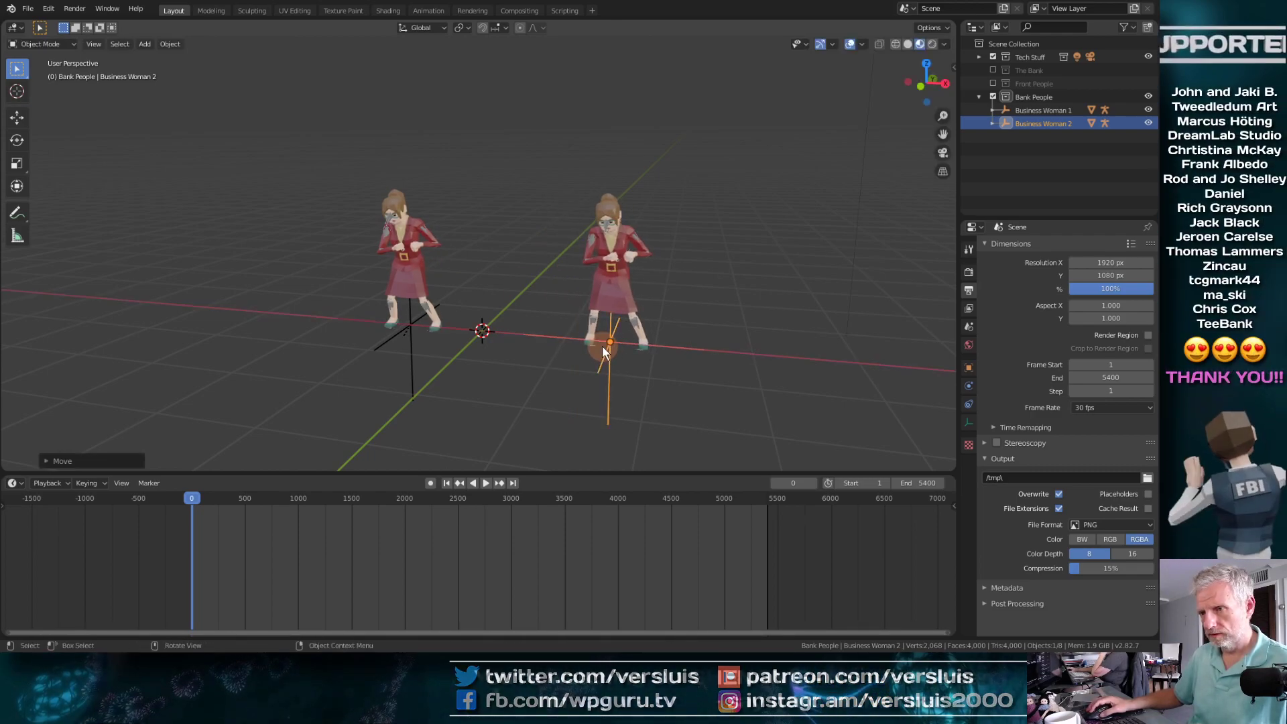
left_click(1041, 111)
key("g")
key("x")
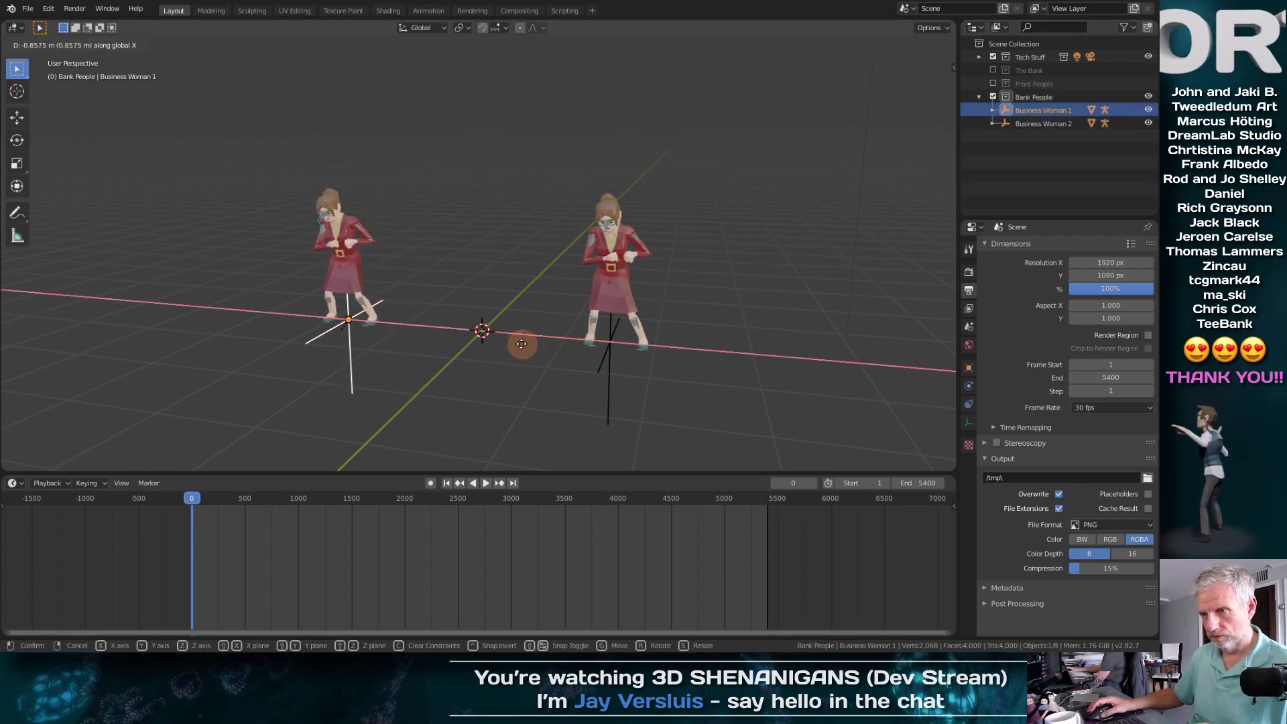
left_click(521, 343)
middle_click_drag(578, 323, 622, 298)
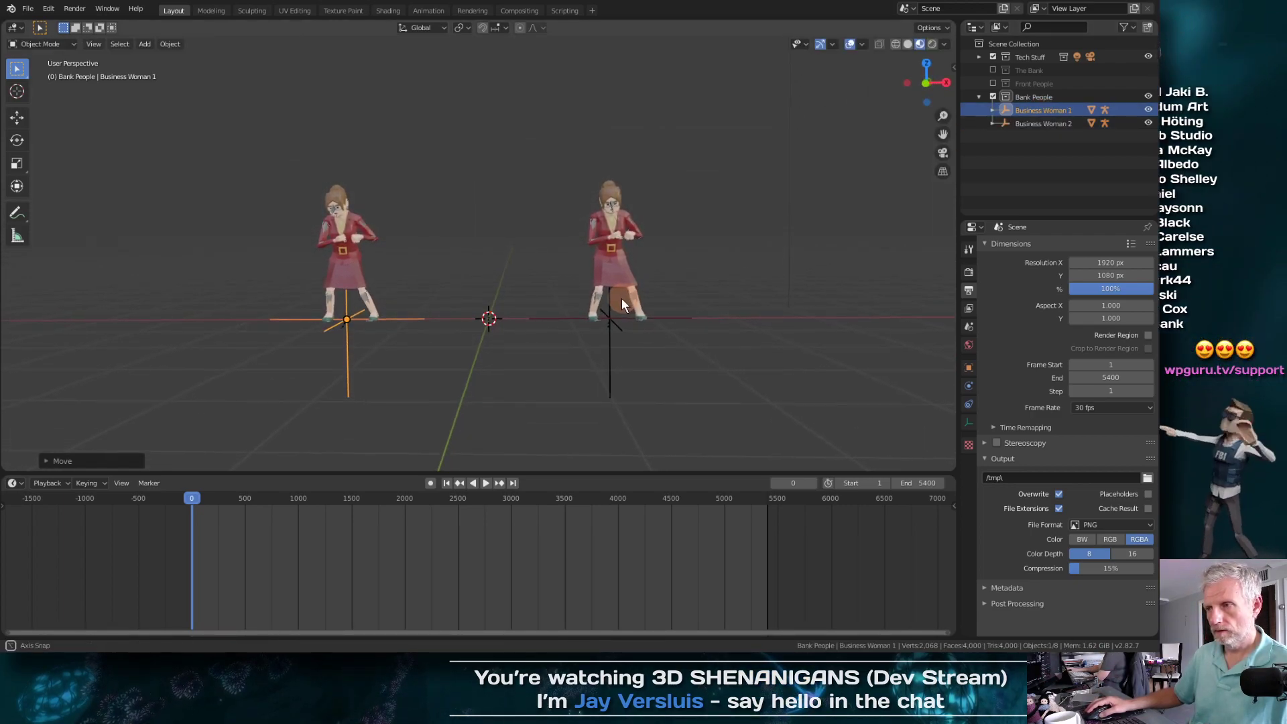
Step: Move the Business Woman 2 empty about another 0.25 m along the global X axis
left_click(613, 367)
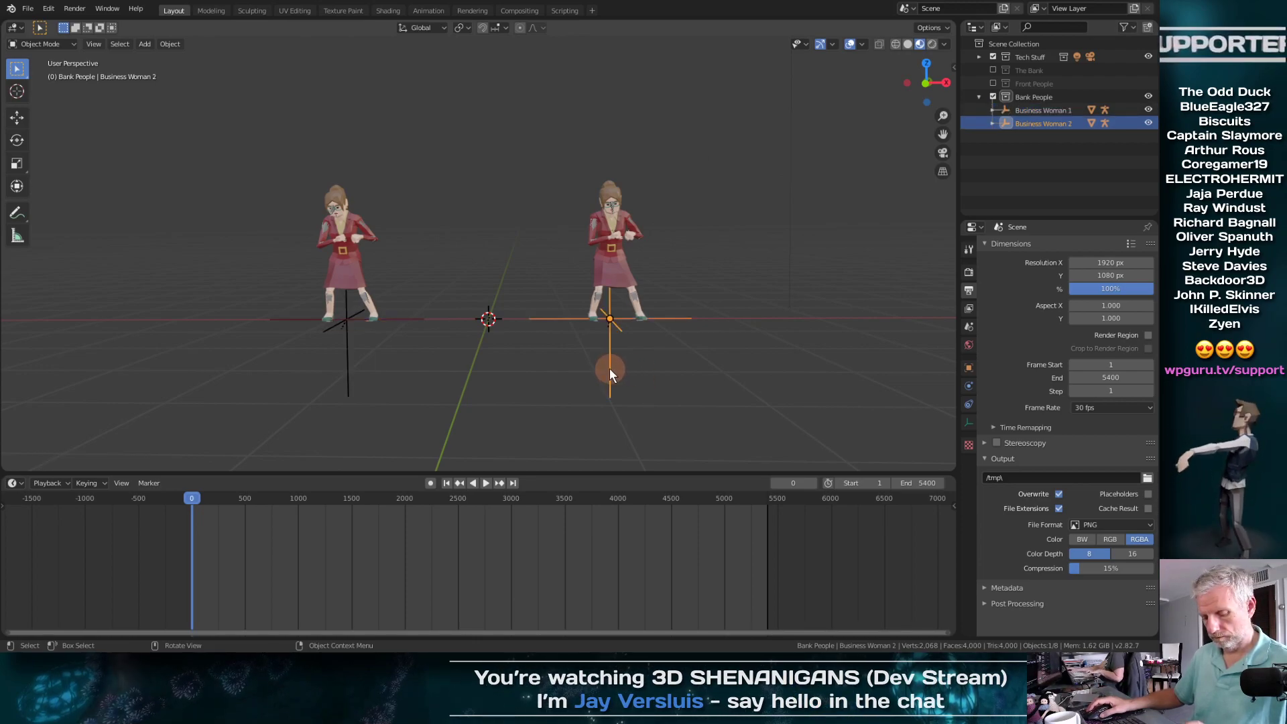
key("g")
key("x")
left_click(629, 368)
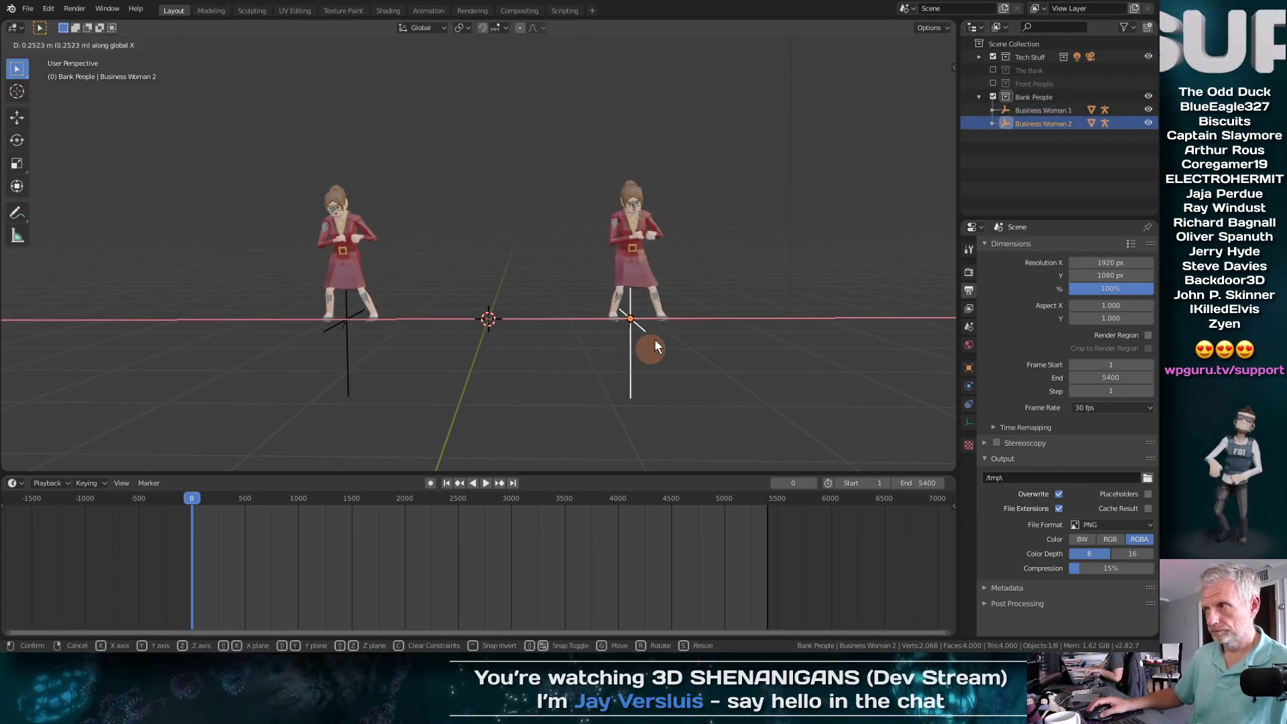
middle_click_drag(654, 339, 618, 344)
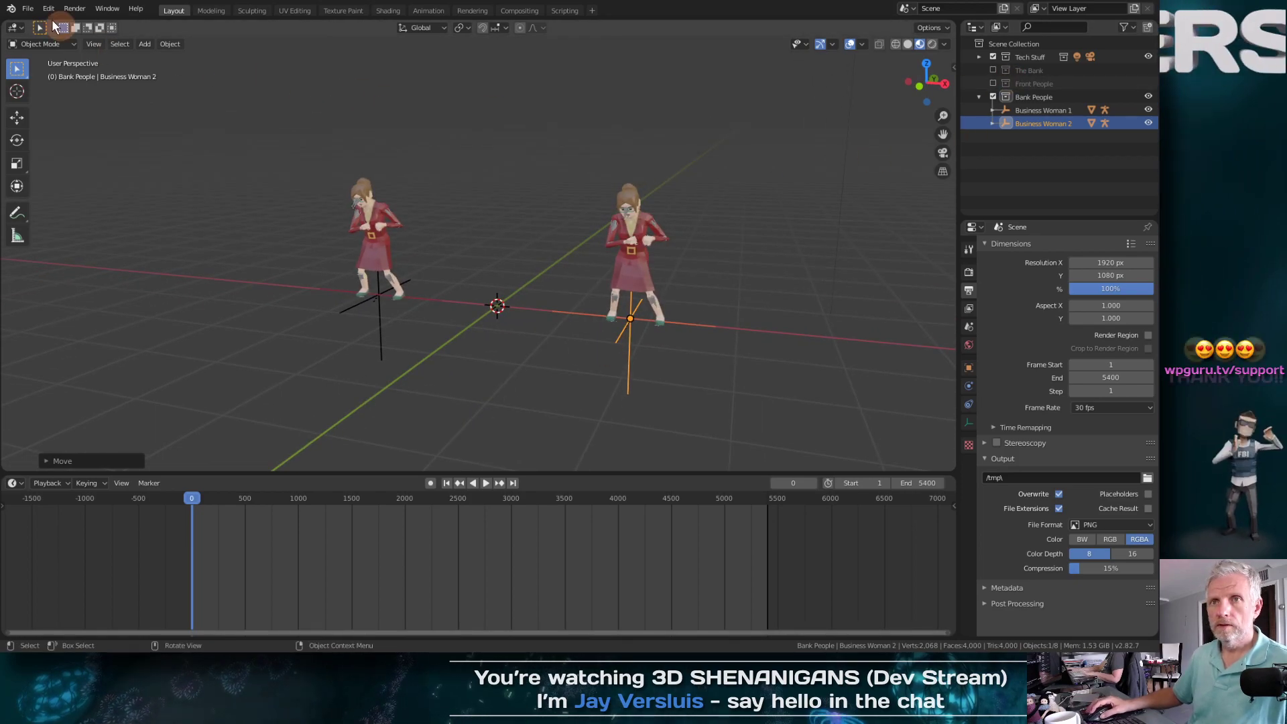
Step: Import the FBX character SK_Character_BusinessMan_Suit.fbx from the Characters folder into the Bank People collection
left_click(27, 8)
mouse_move(103, 183)
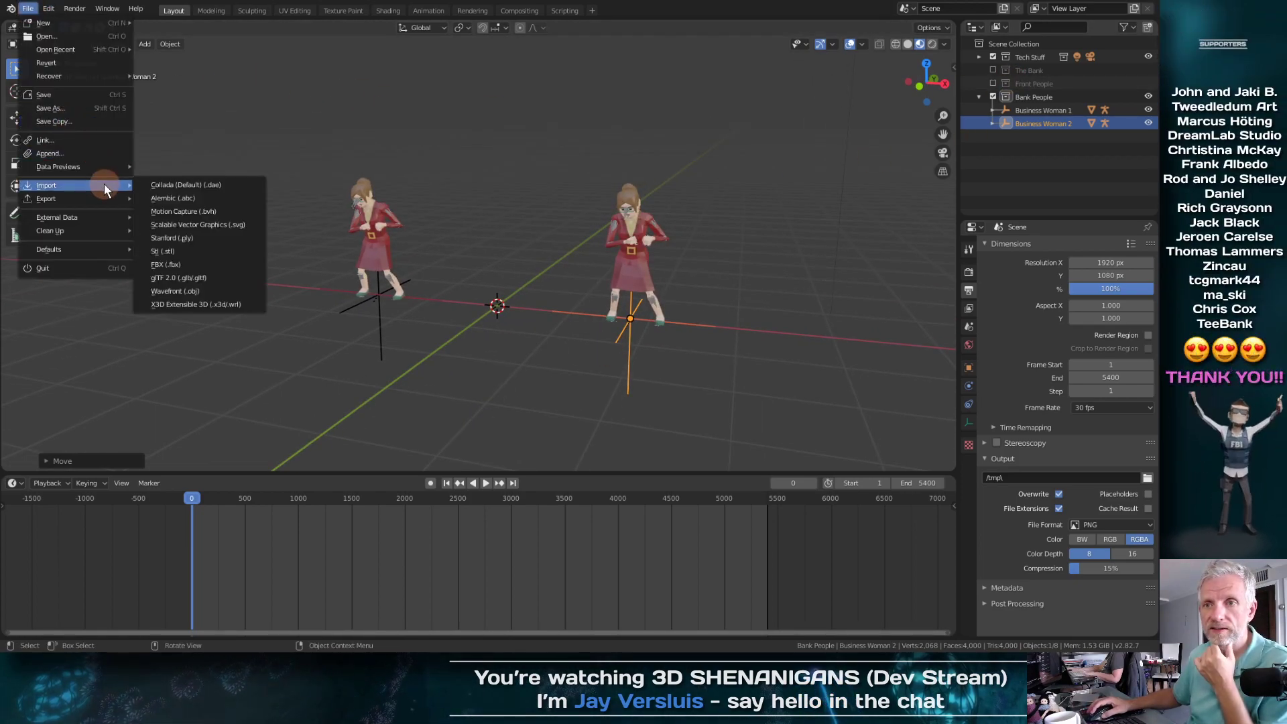
left_click(199, 260)
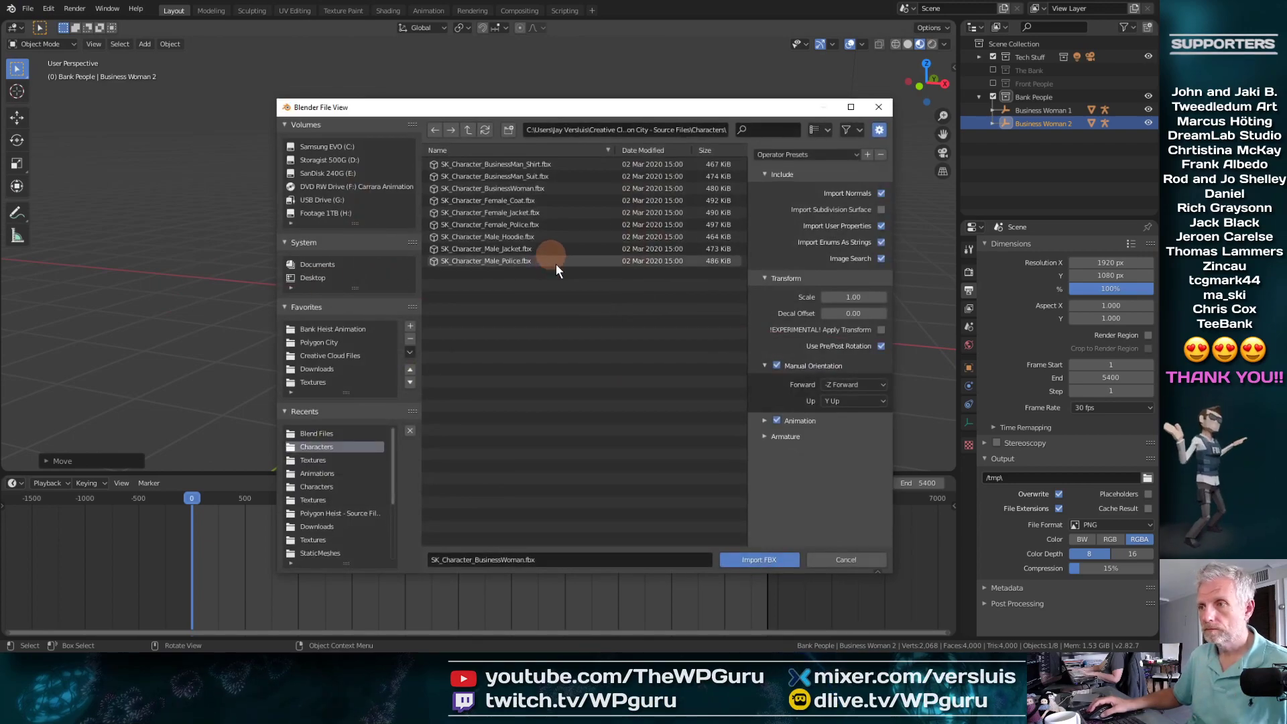
left_click(528, 177)
left_click(791, 561)
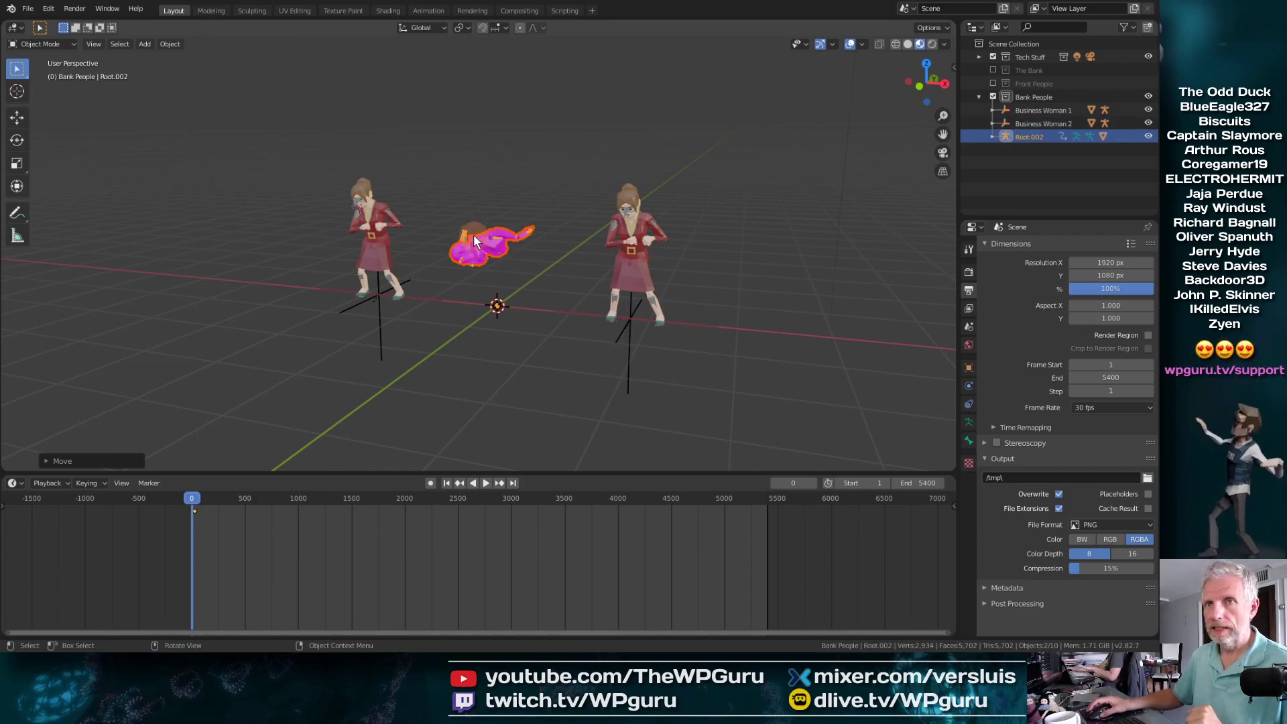
Step: Clear all pose transforms on the imported businessman's armature in Pose Mode
scroll(515, 260, "up", 1)
scroll(515, 259, "up", 3)
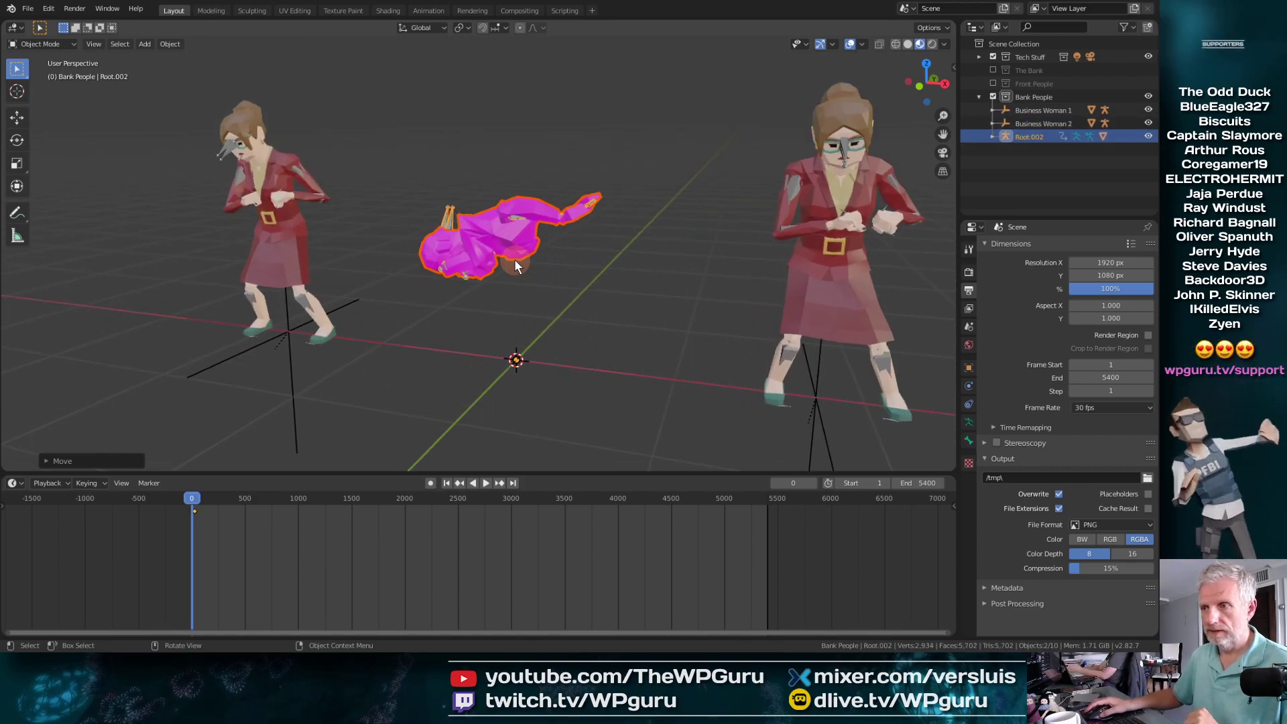
left_click(74, 43)
left_click(56, 87)
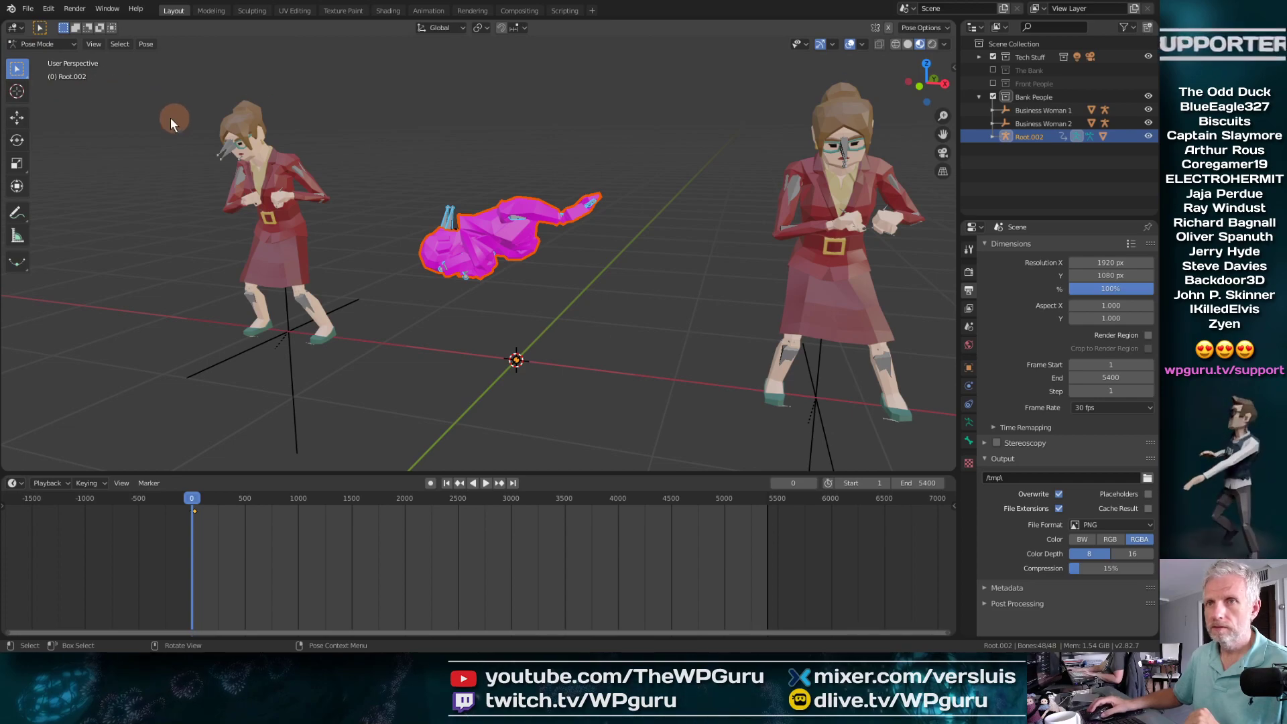
left_click(147, 45)
mouse_move(168, 71)
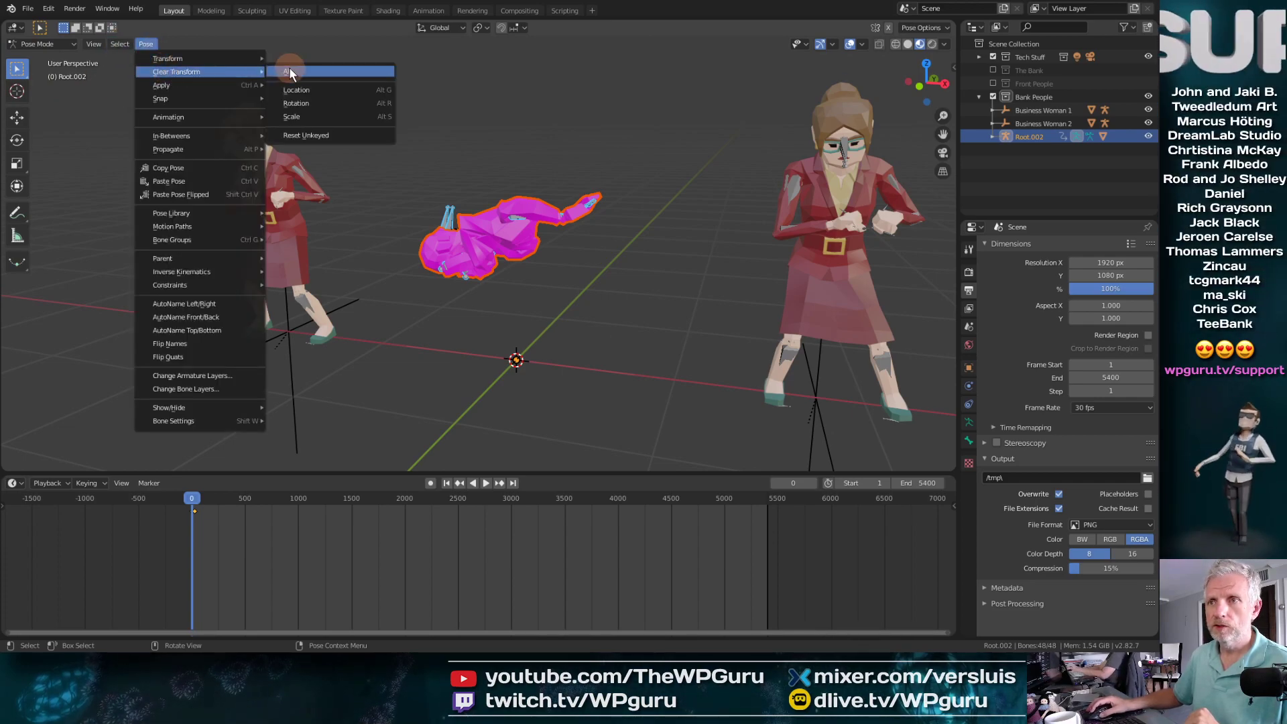
left_click(290, 71)
mouse_move(455, 184)
middle_mouse_down()
mouse_move(473, 195)
mouse_move(392, 196)
mouse_move(472, 210)
mouse_move(457, 206)
mouse_move(478, 188)
middle_mouse_up()
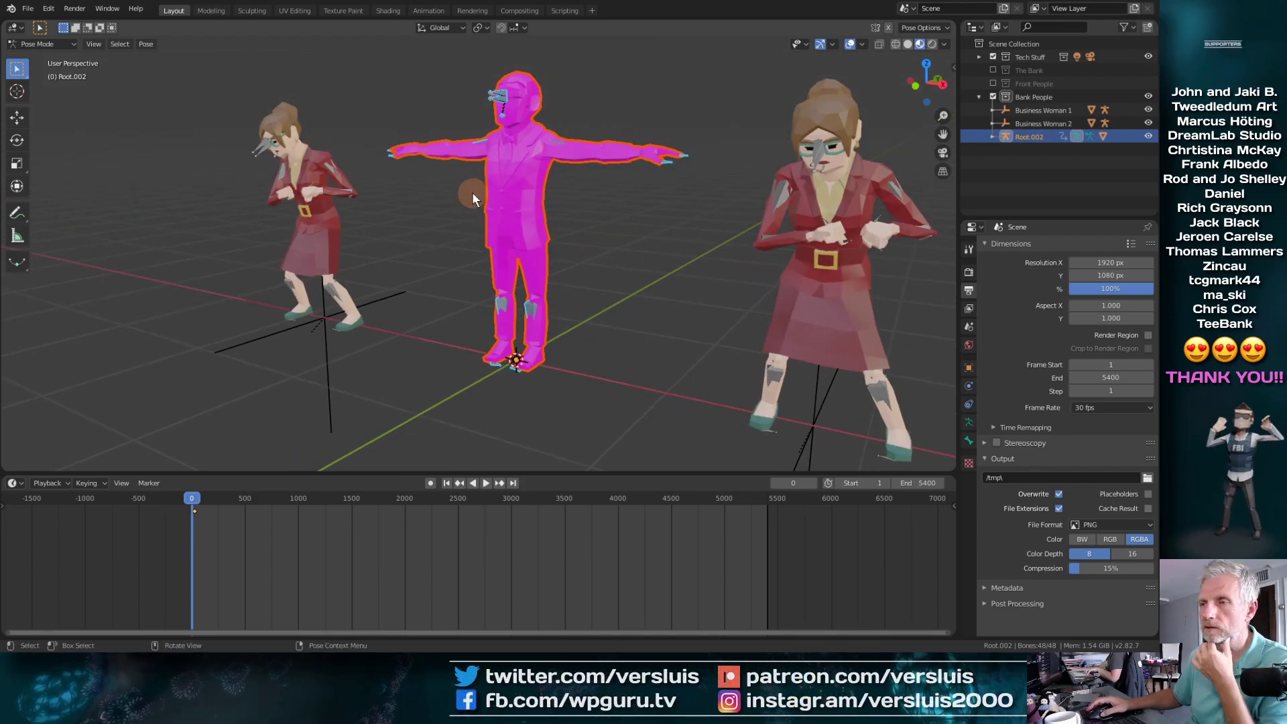
Step: In the Shading workspace, return to Object Mode and assign PolygonCity_Texture_01_A.png to the businessman suit mesh's image texture node
left_click(385, 10)
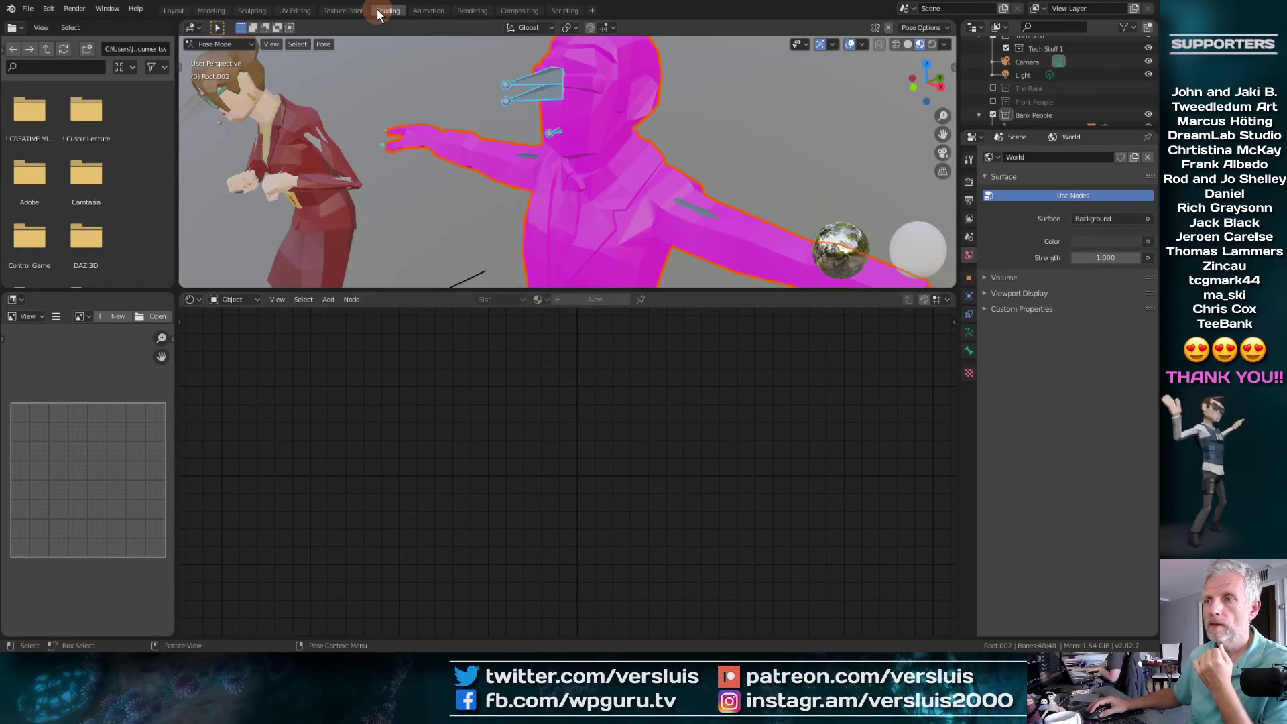
left_click(554, 219)
left_click(537, 393)
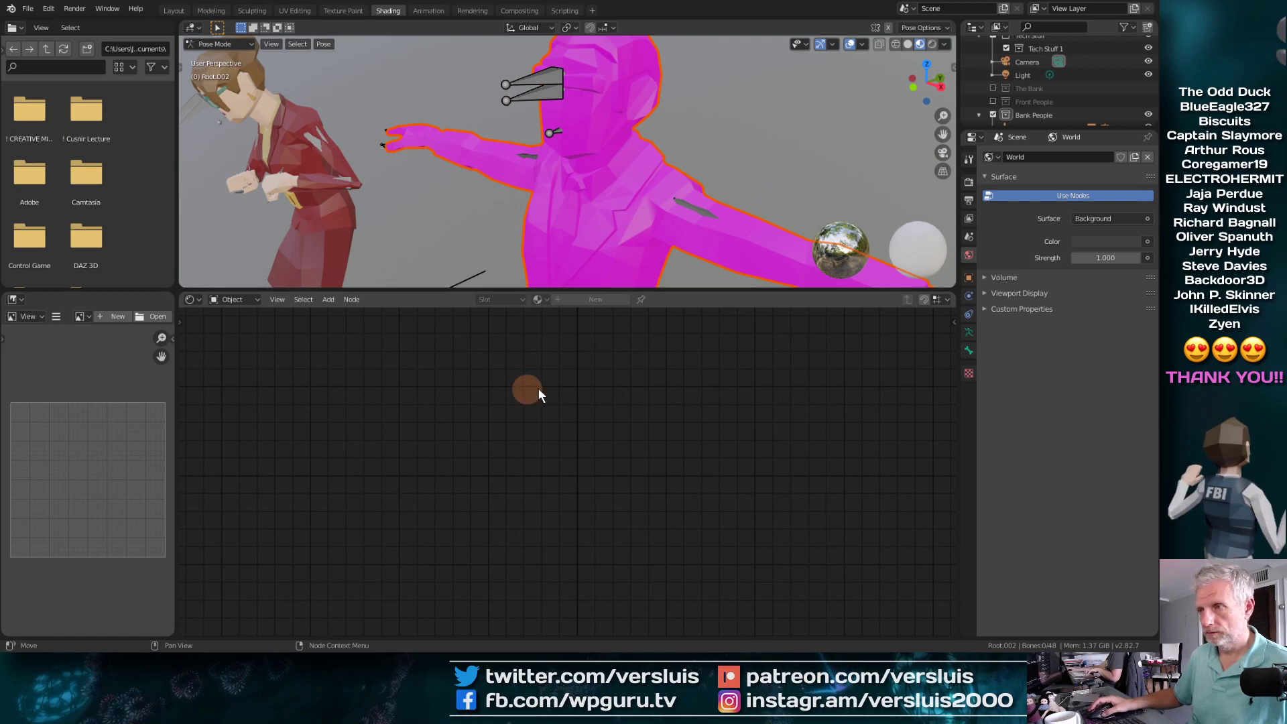
left_click(221, 59)
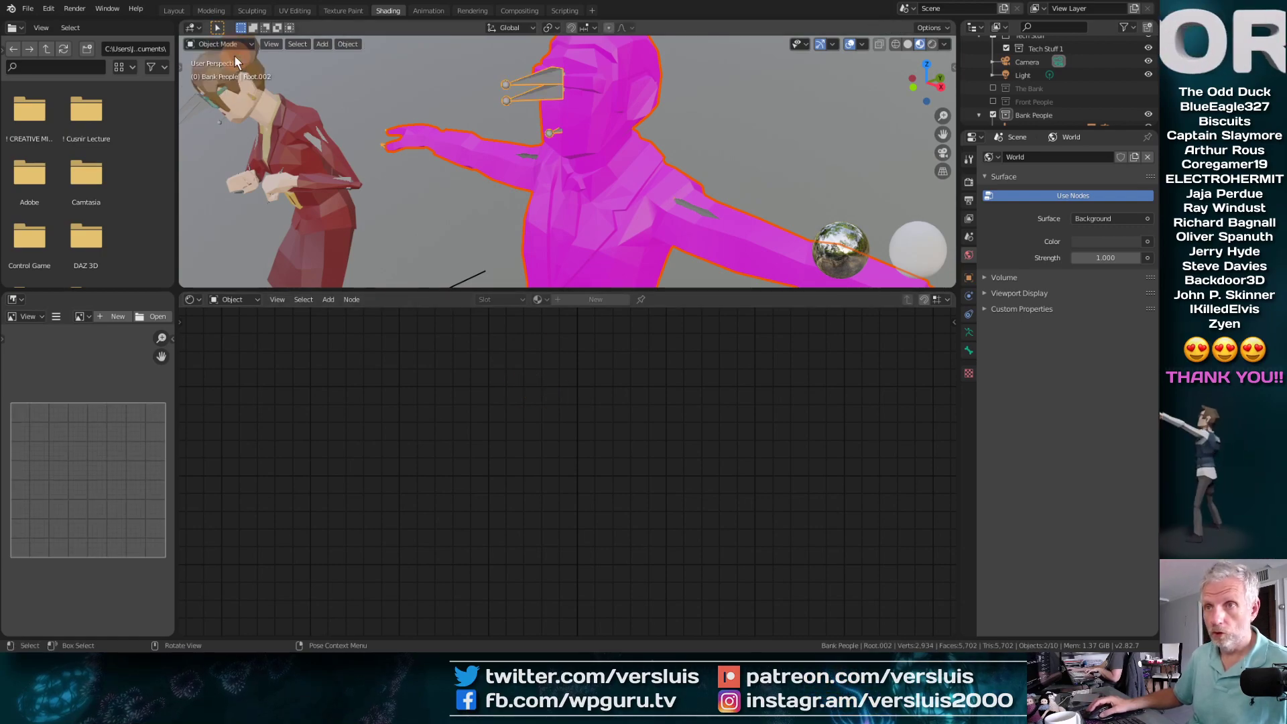
left_click(605, 229)
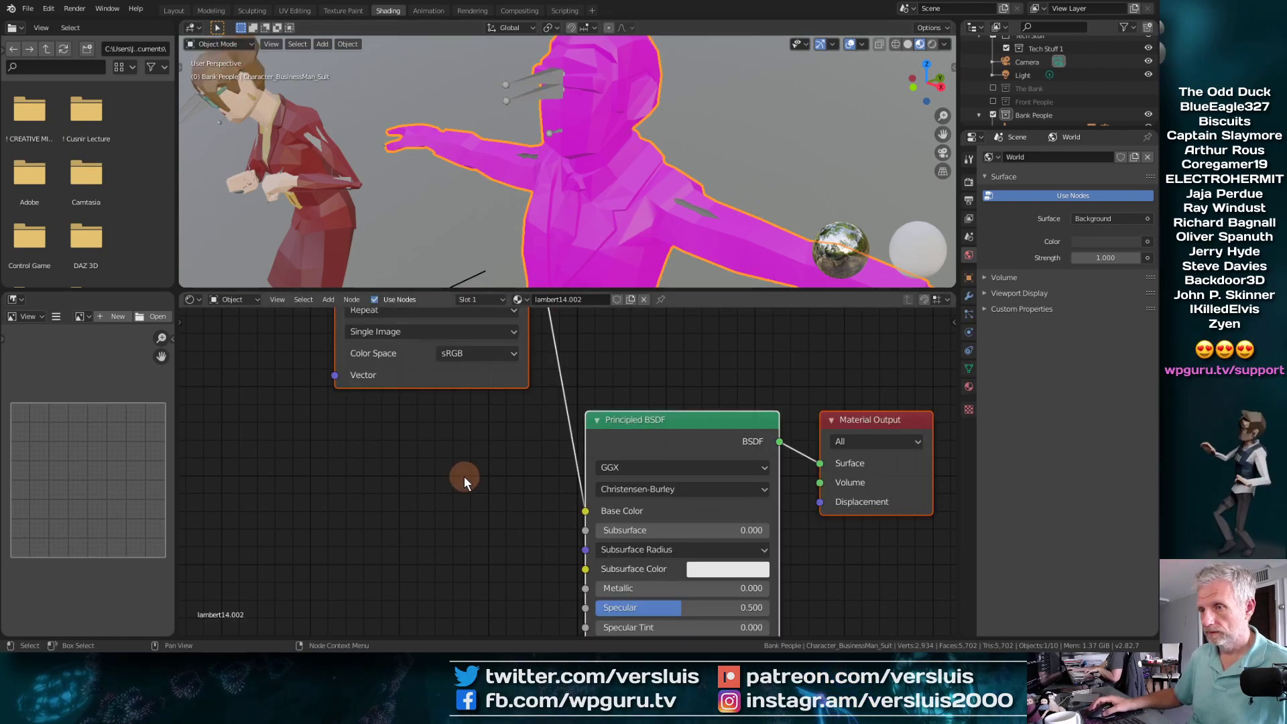
left_click_drag(416, 380, 385, 548)
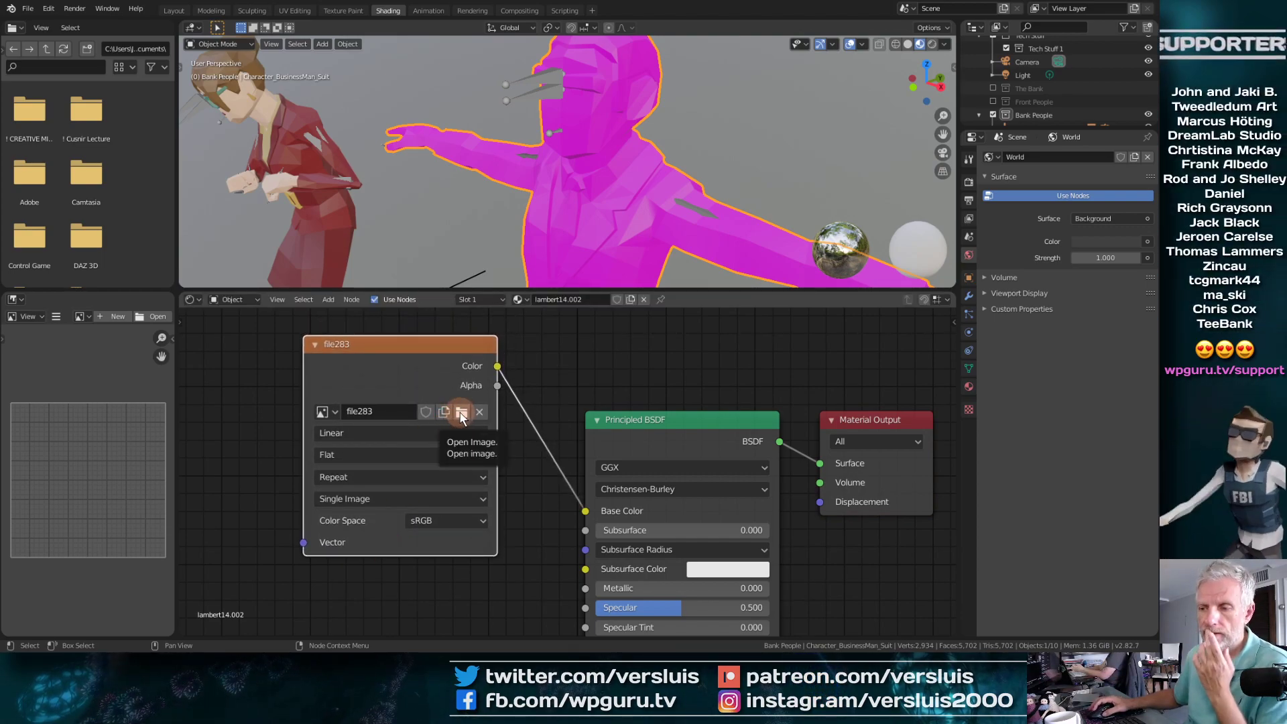
left_click(333, 413)
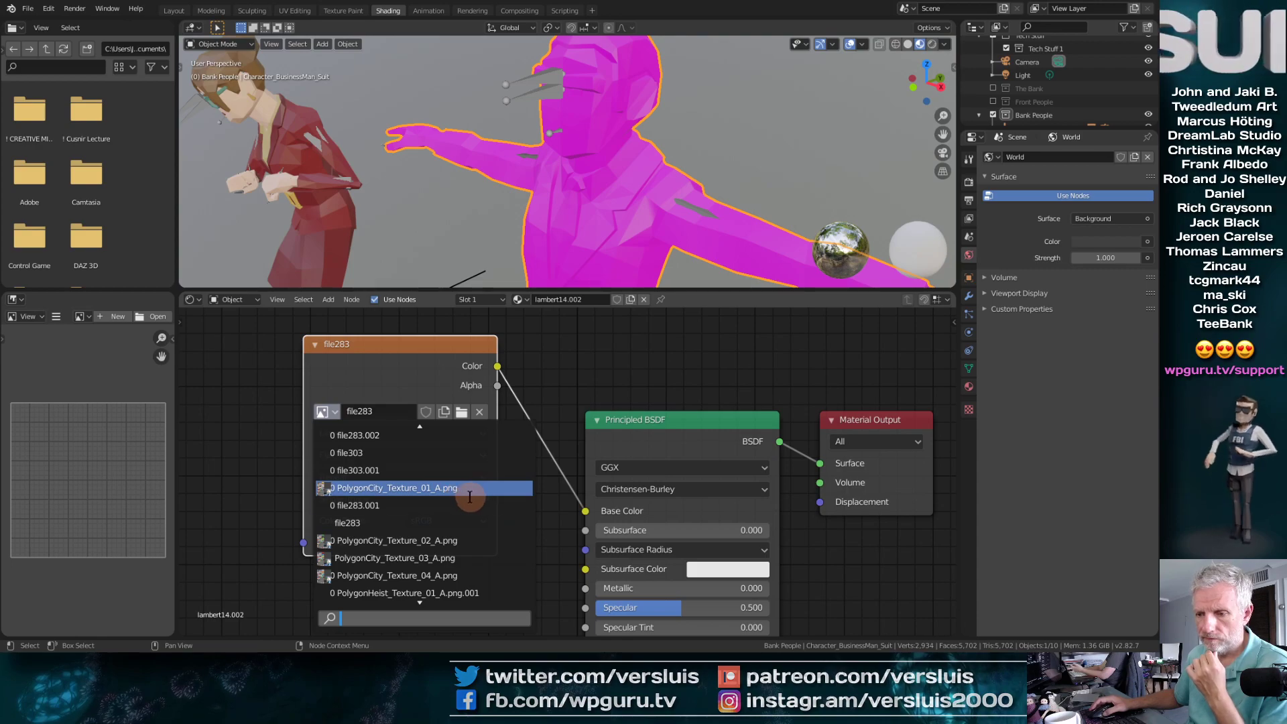
left_click(461, 489)
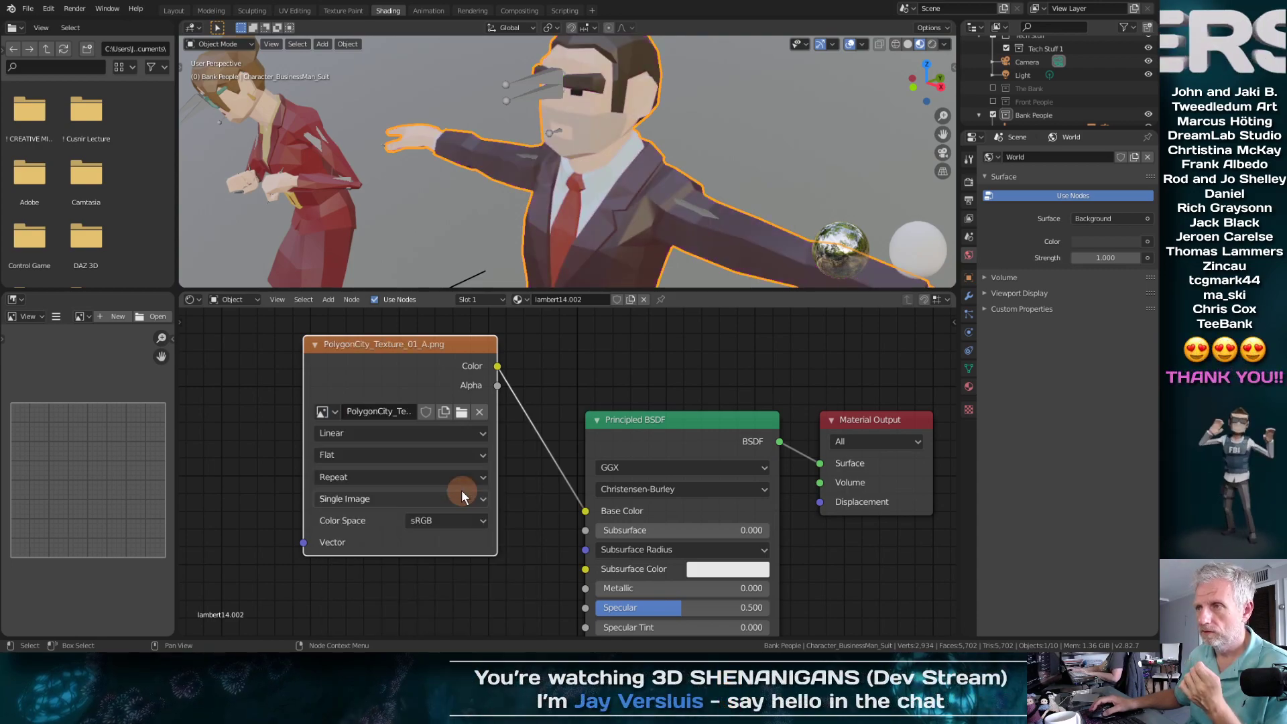
Step: Switch the businessman's image texture to PolygonCity_Texture_02_A.png and check the suit in the viewport
middle_click_drag(553, 224, 573, 180)
left_click(336, 413)
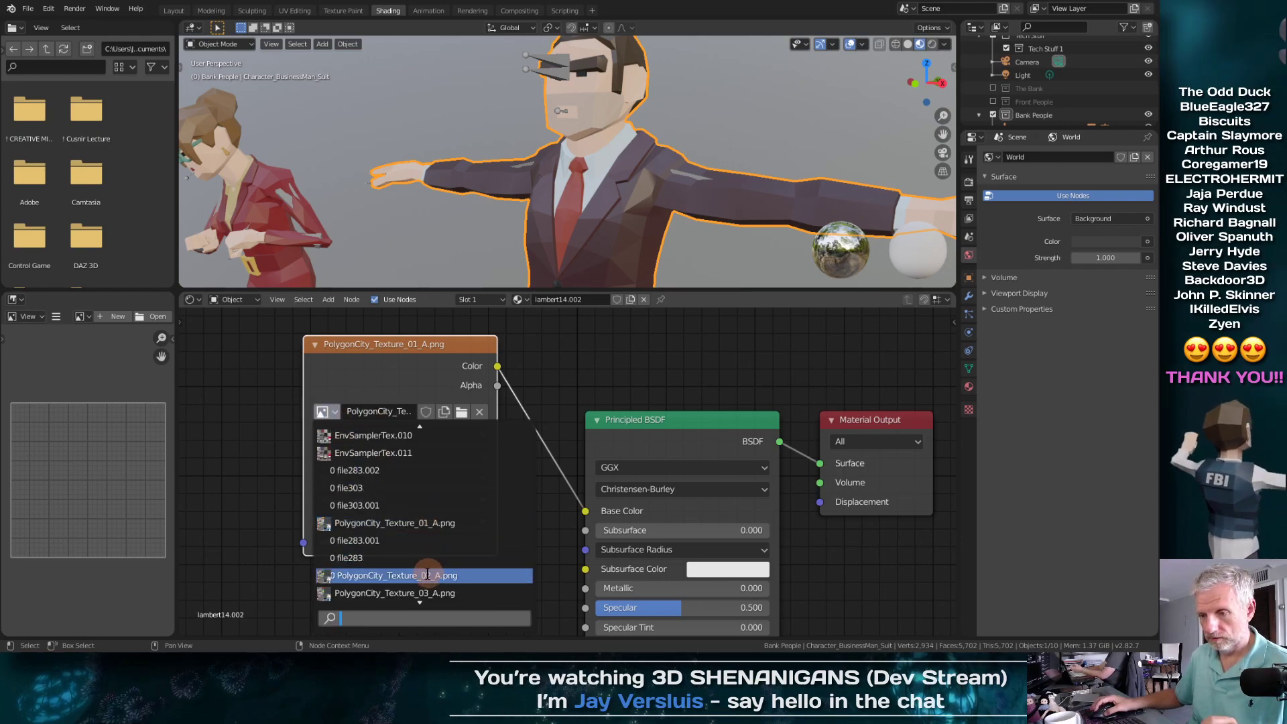
left_click(429, 578)
scroll(502, 199, "down", 5)
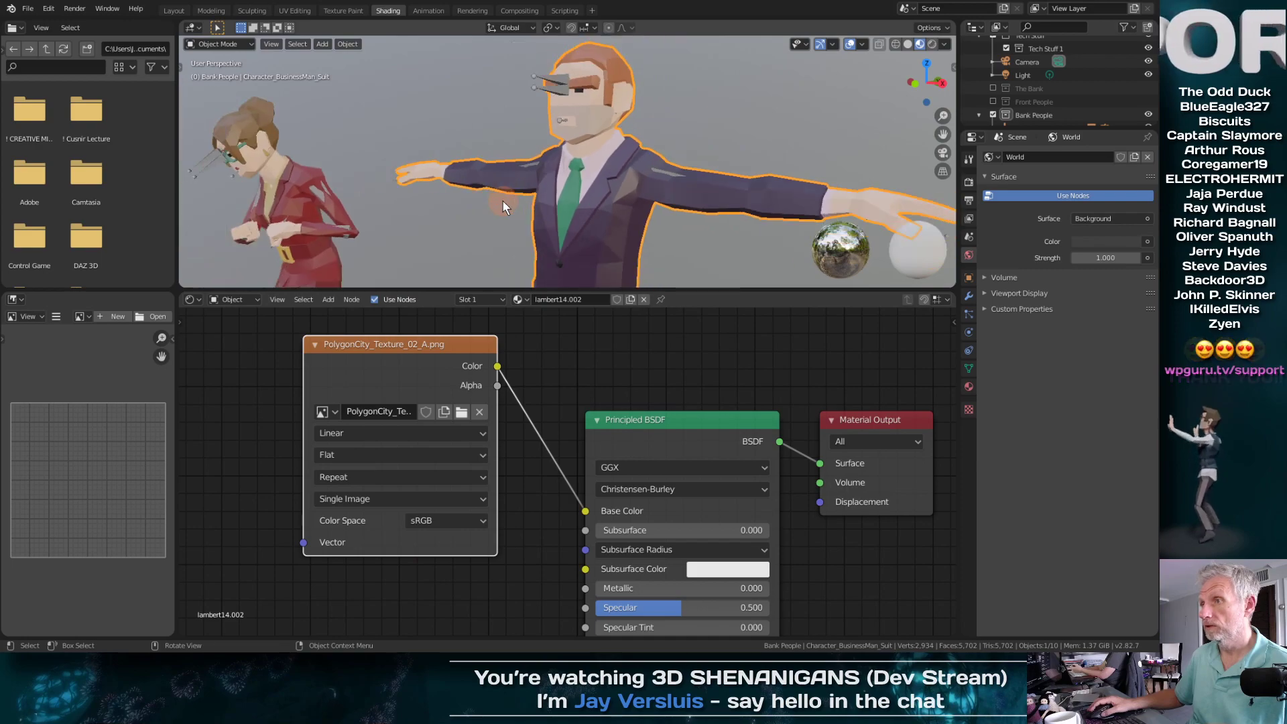
mouse_move(503, 190)
middle_mouse_down()
mouse_move(473, 219)
mouse_move(488, 186)
mouse_move(509, 212)
mouse_move(512, 174)
middle_mouse_up()
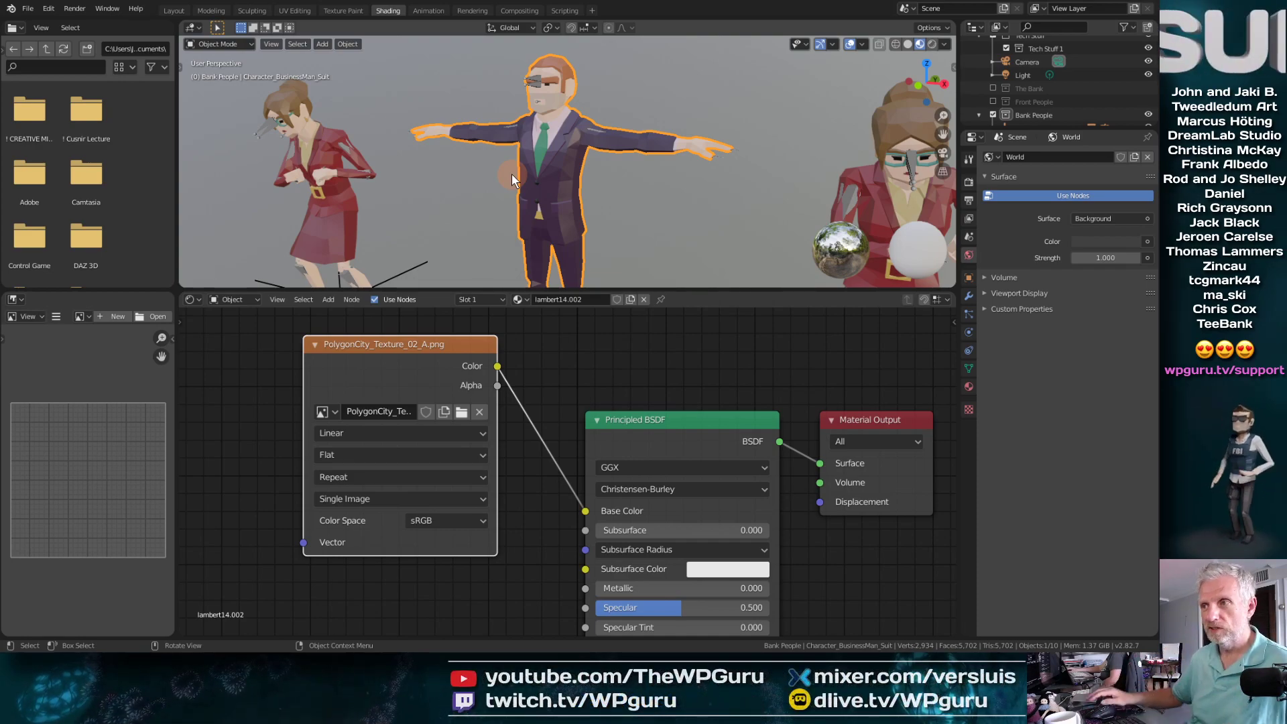
Step: Try PolygonCity_Texture_03_A.png and PolygonCity_Texture_04_A.png on the businessman, and switch back to PolygonCity_Texture_02_A.png
left_click(325, 411)
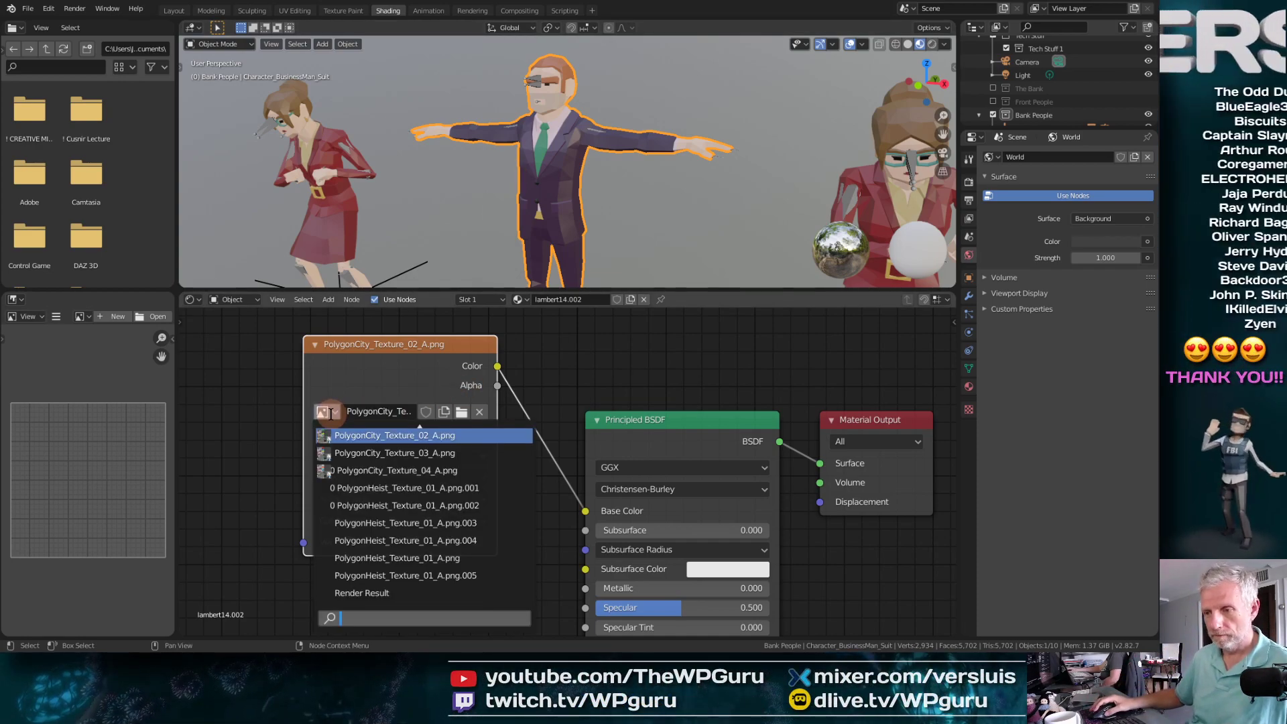
left_click(425, 453)
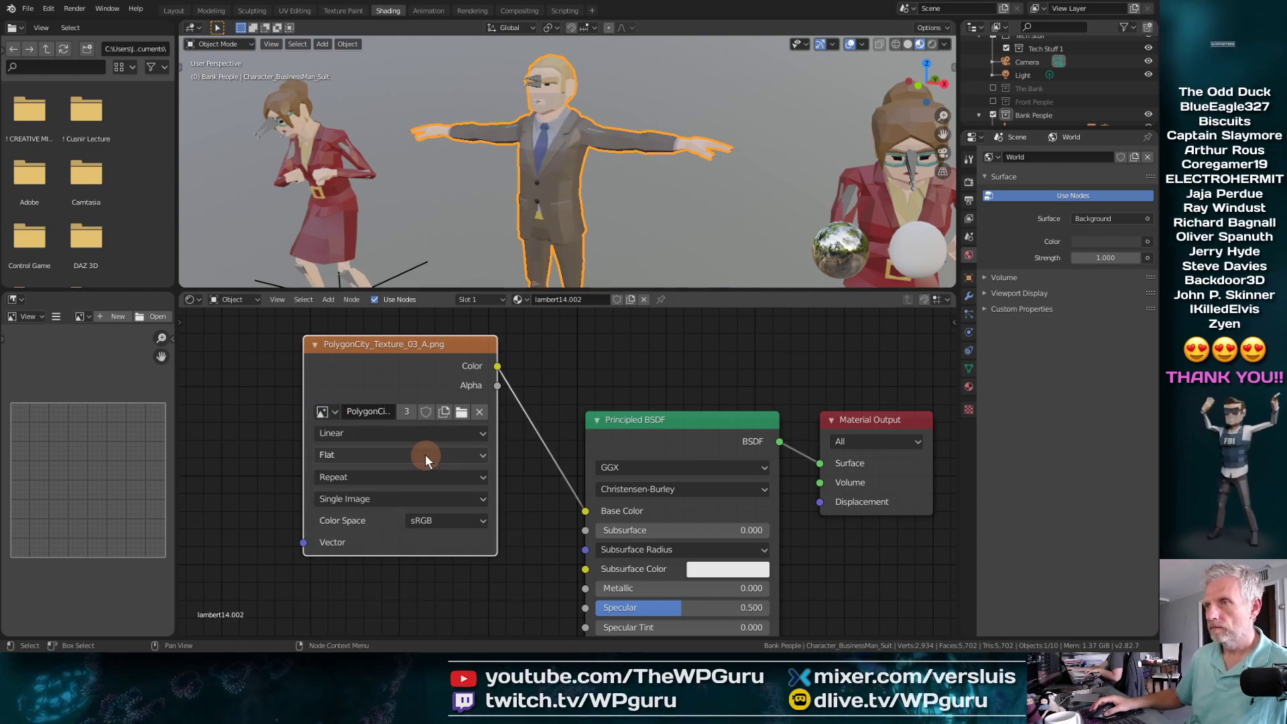
left_click(326, 412)
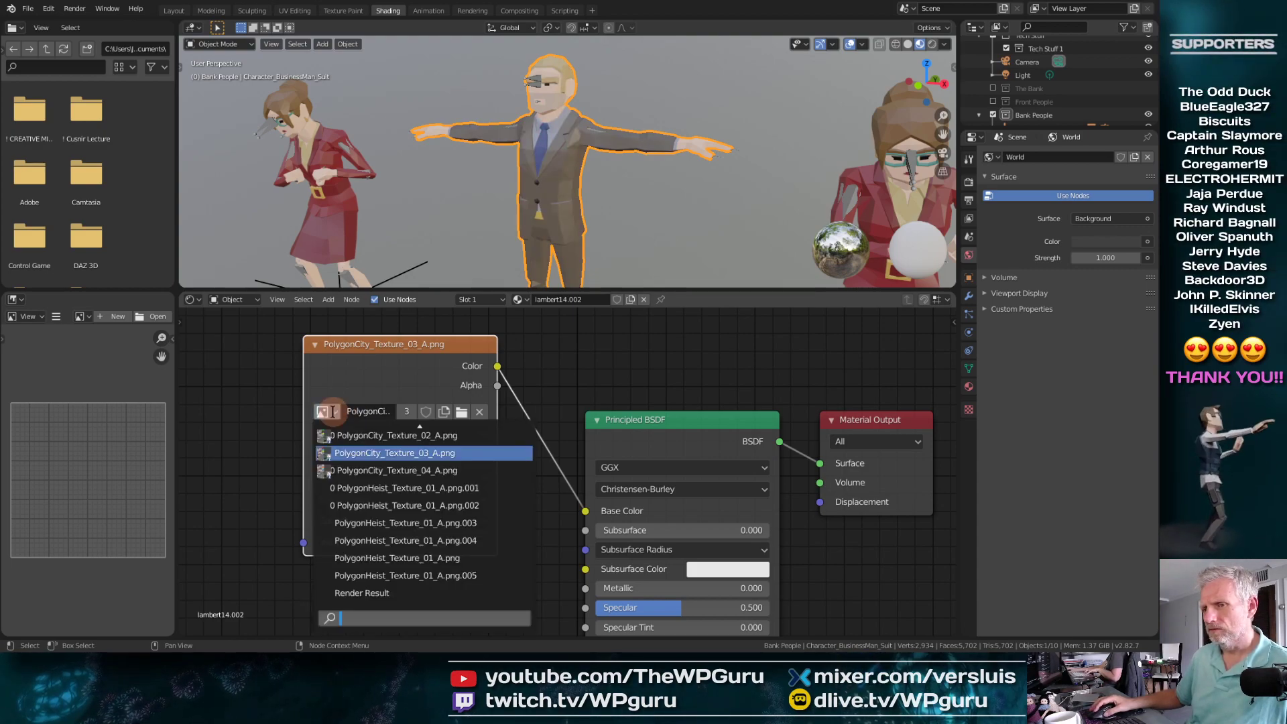
left_click(364, 470)
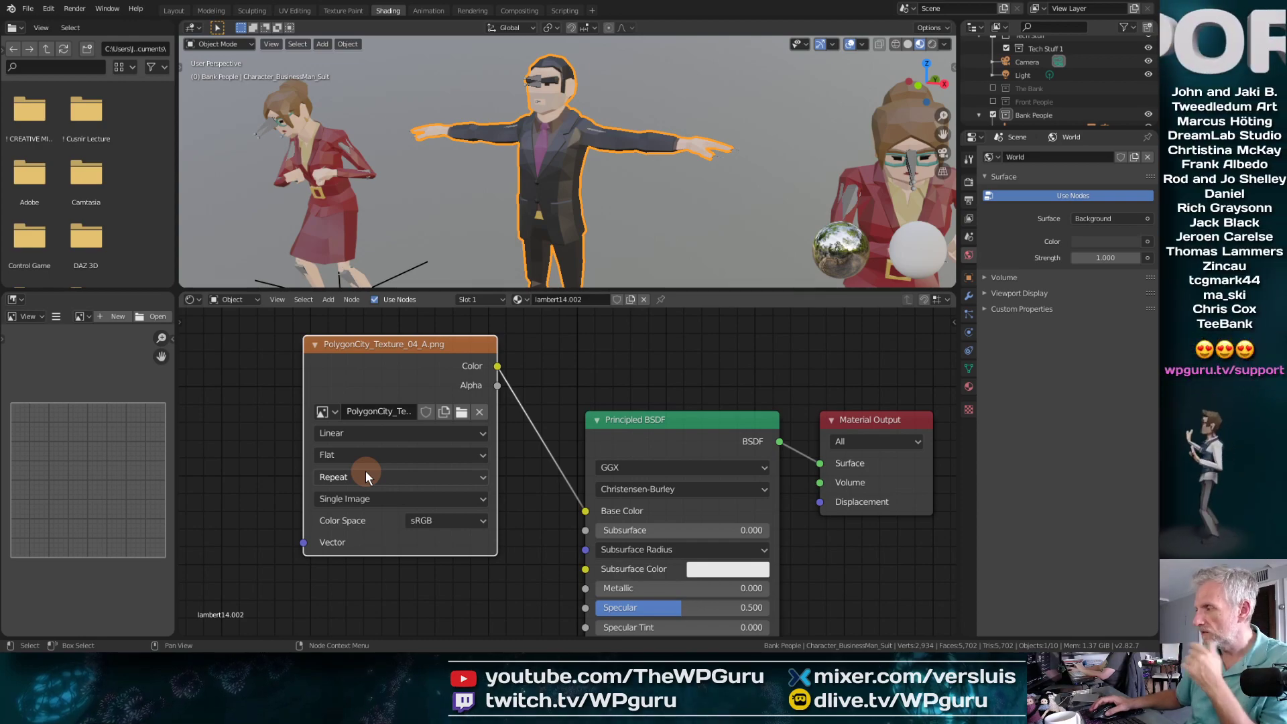
left_click(335, 412)
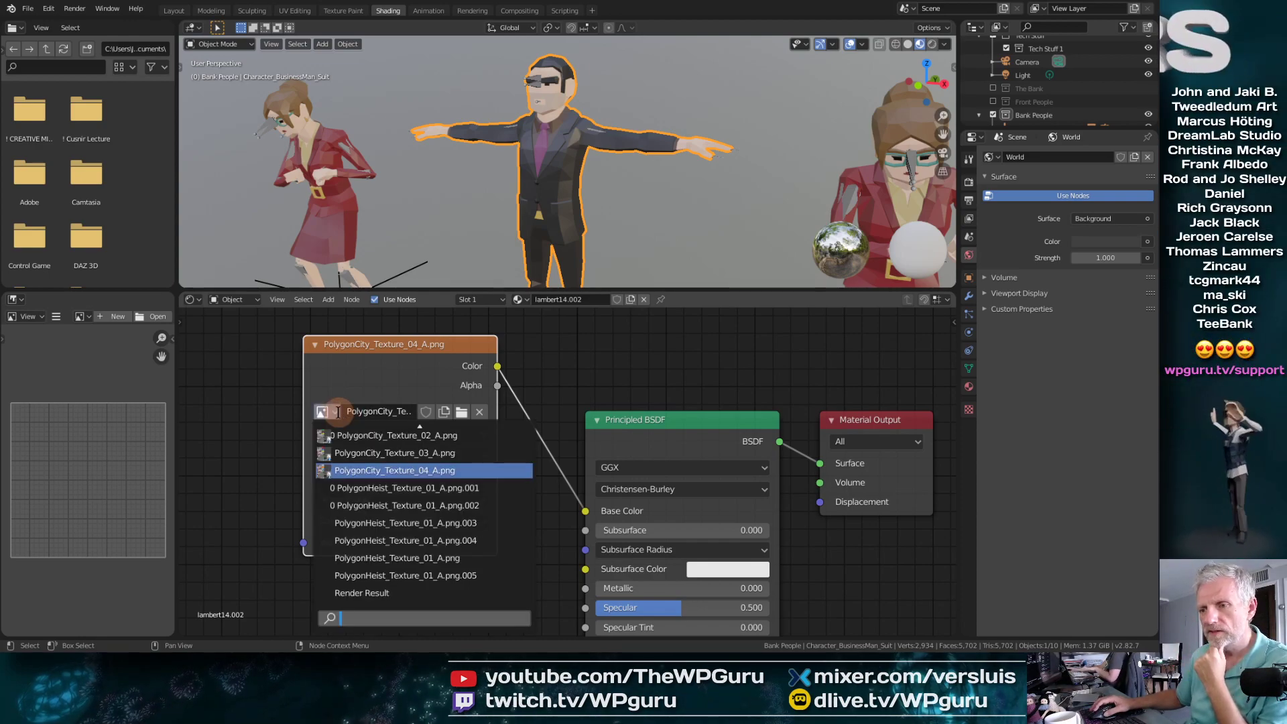
left_click(376, 441)
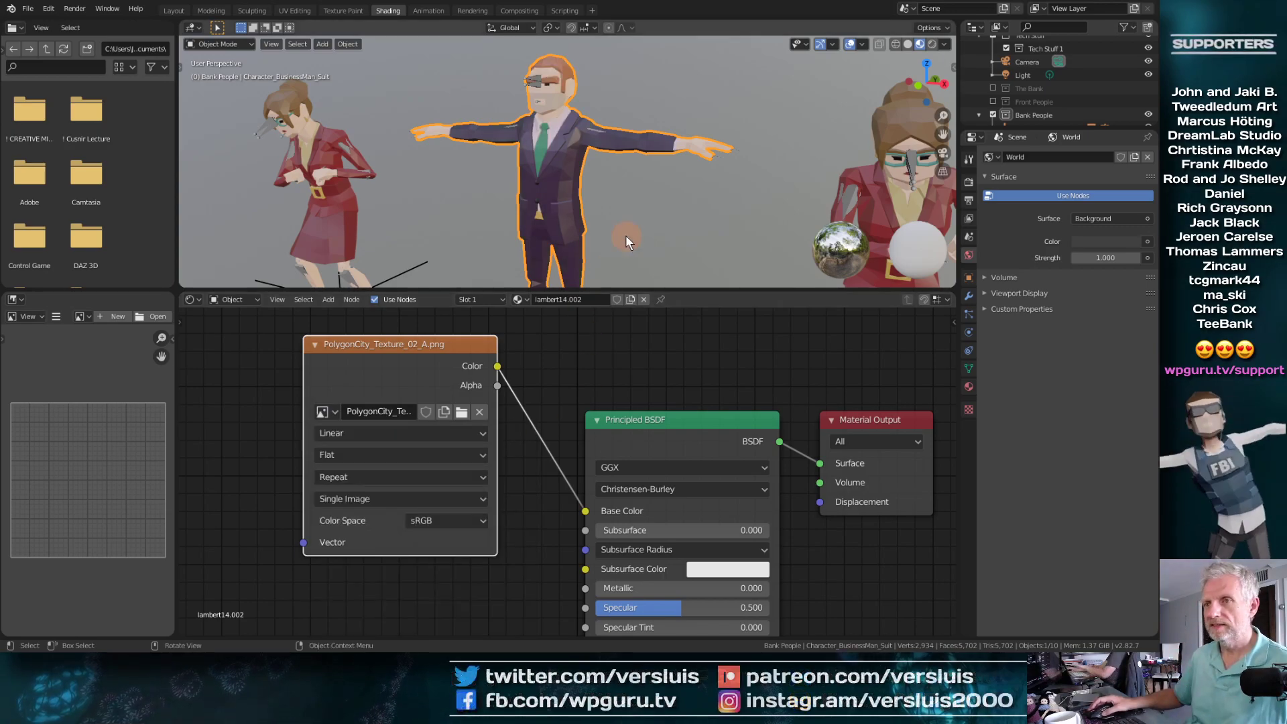
mouse_move(626, 230)
middle_mouse_down()
mouse_move(558, 253)
mouse_move(563, 231)
mouse_move(468, 276)
mouse_move(605, 256)
mouse_move(475, 293)
middle_mouse_up()
Step: In the Animation workspace, assign the Swing One action to the businessman's Root.002 armature using the Action Editor
left_click(176, 11)
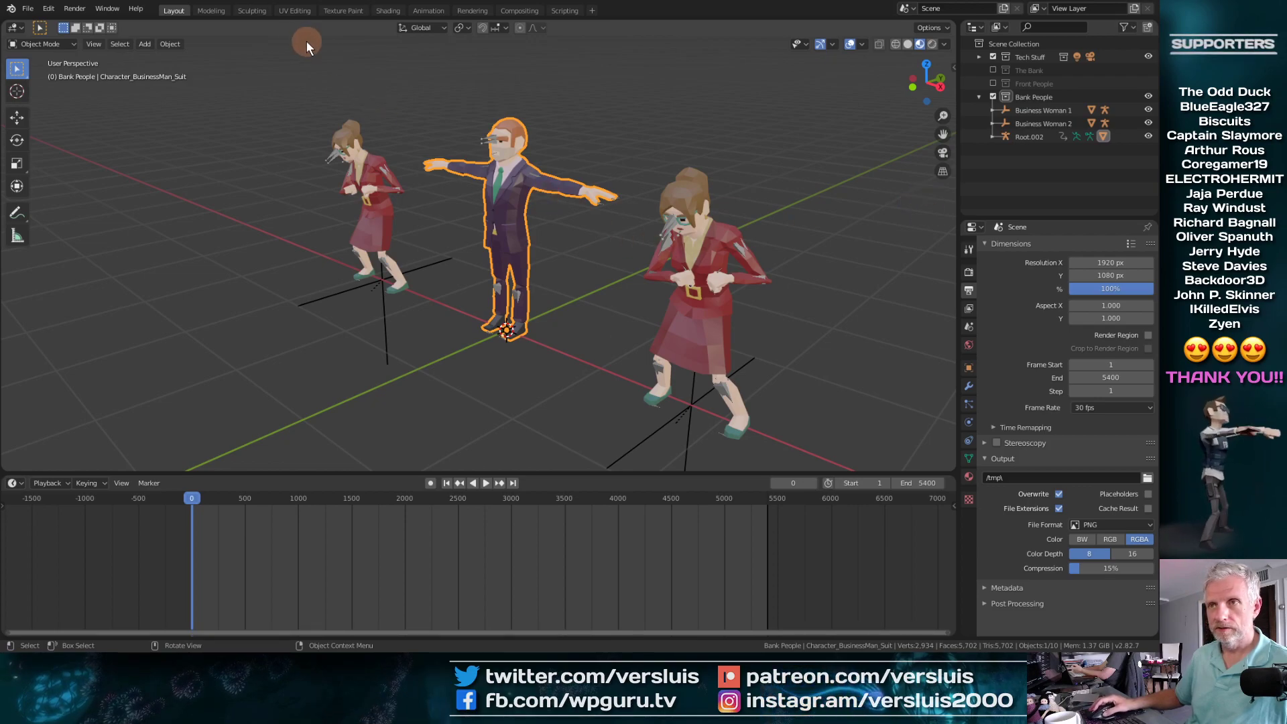
left_click(422, 10)
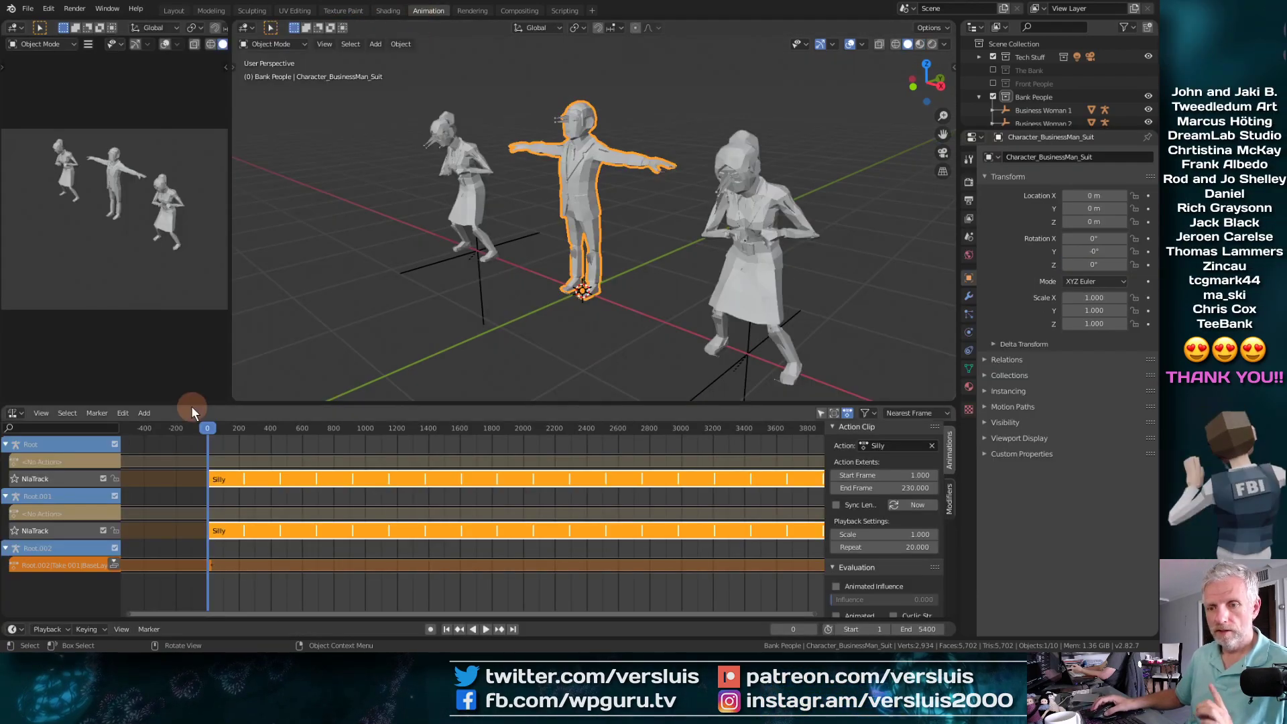
left_click(16, 413)
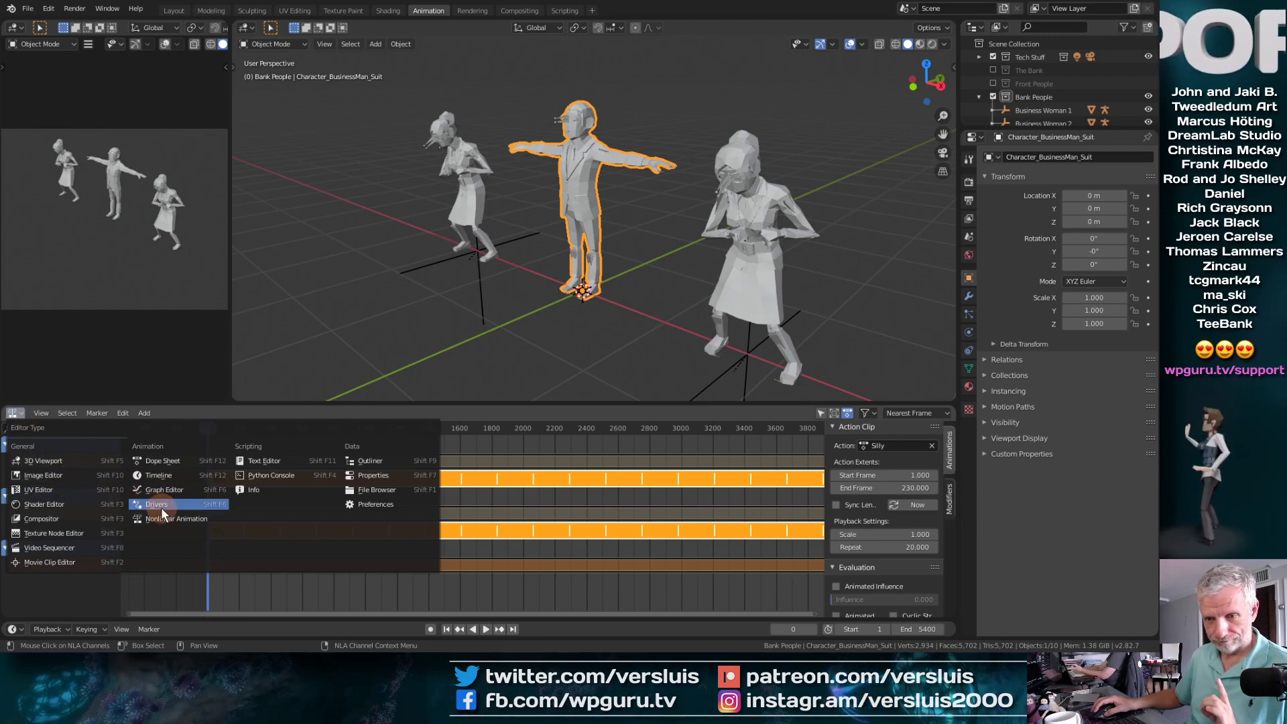
left_click(174, 462)
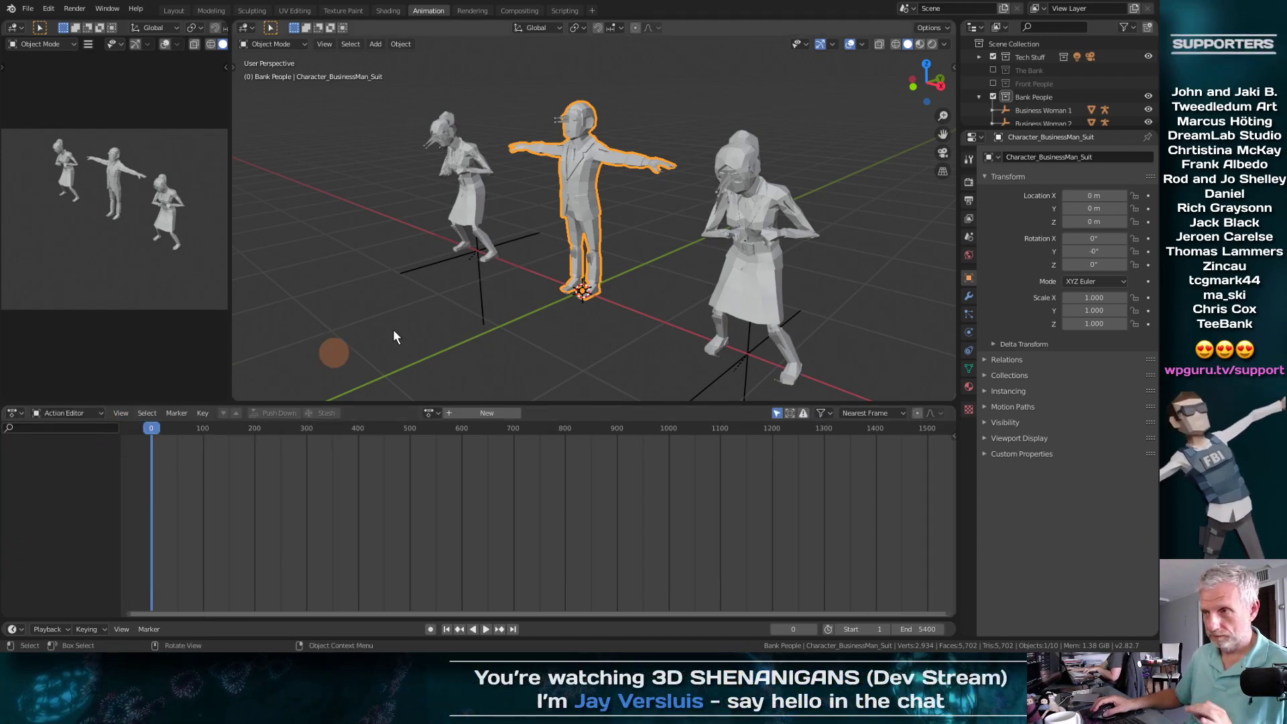
scroll(1032, 115, "down", 2)
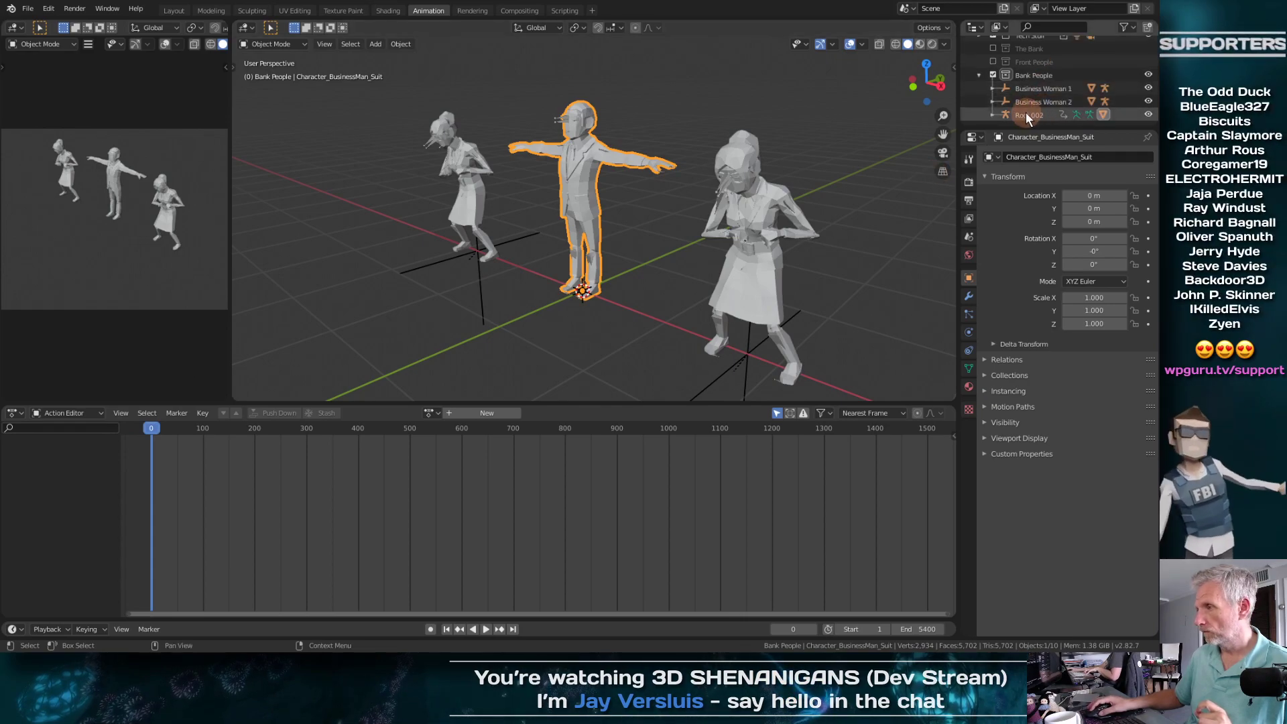
left_click(1024, 113)
left_click(402, 413)
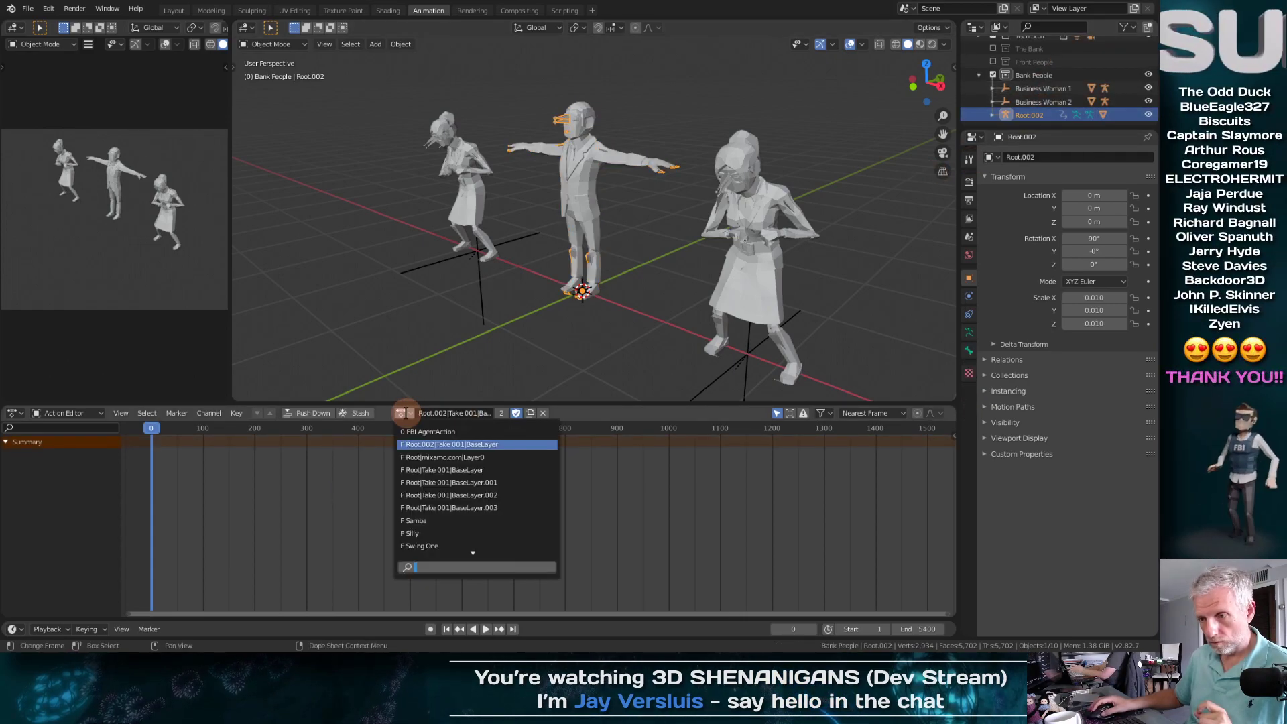
scroll(445, 534, "down", 2)
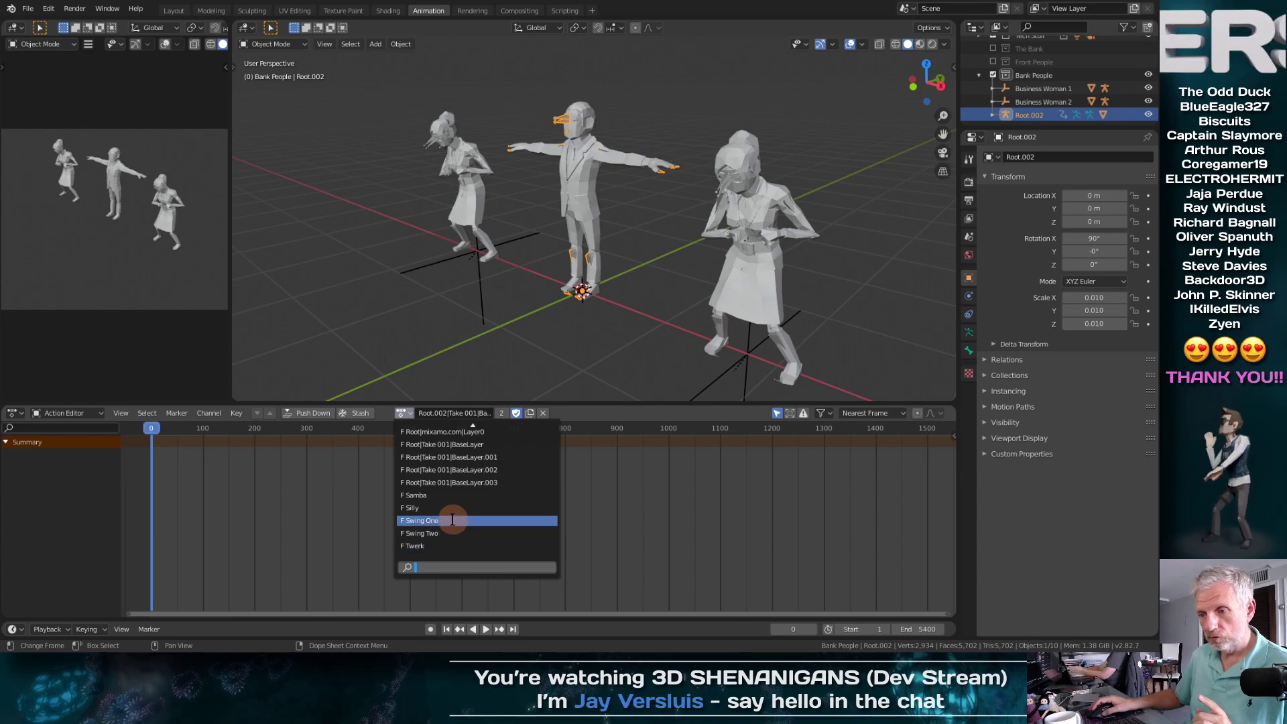
left_click(452, 520)
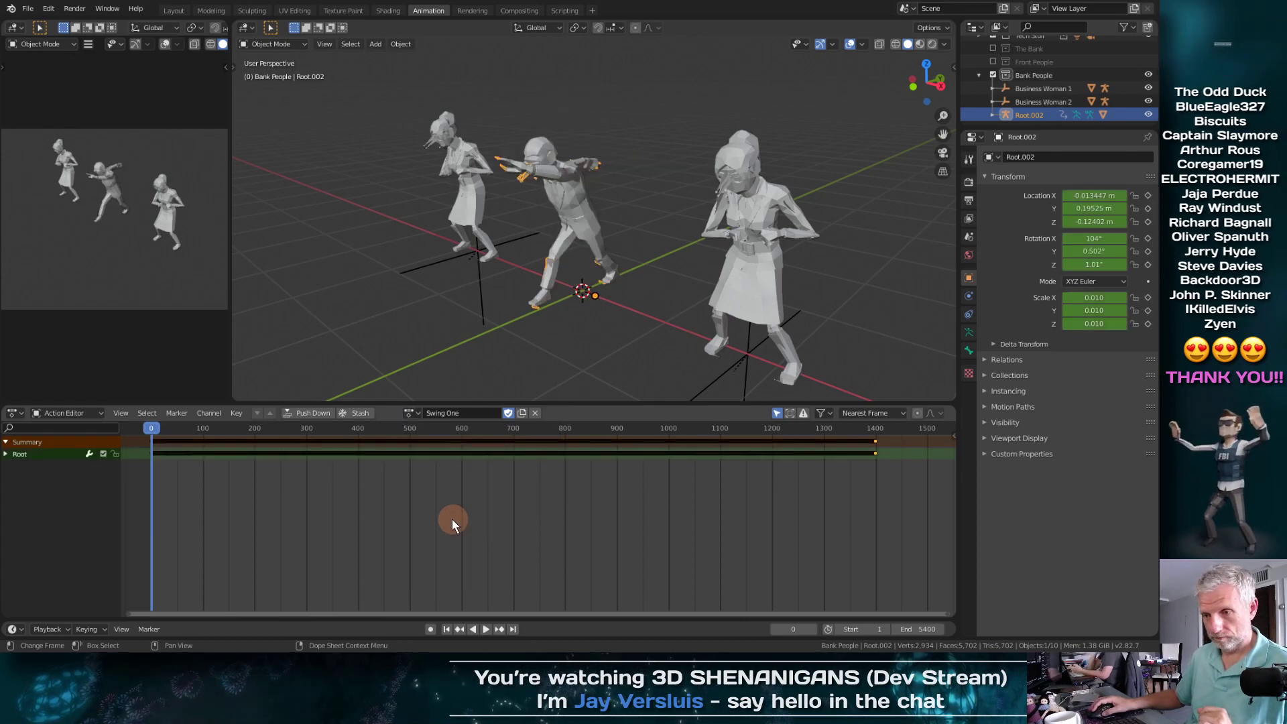
Step: Scrub through the Swing One dance, return to frame 0, and push the action down to an NLA track
left_click_drag(158, 428, 409, 469)
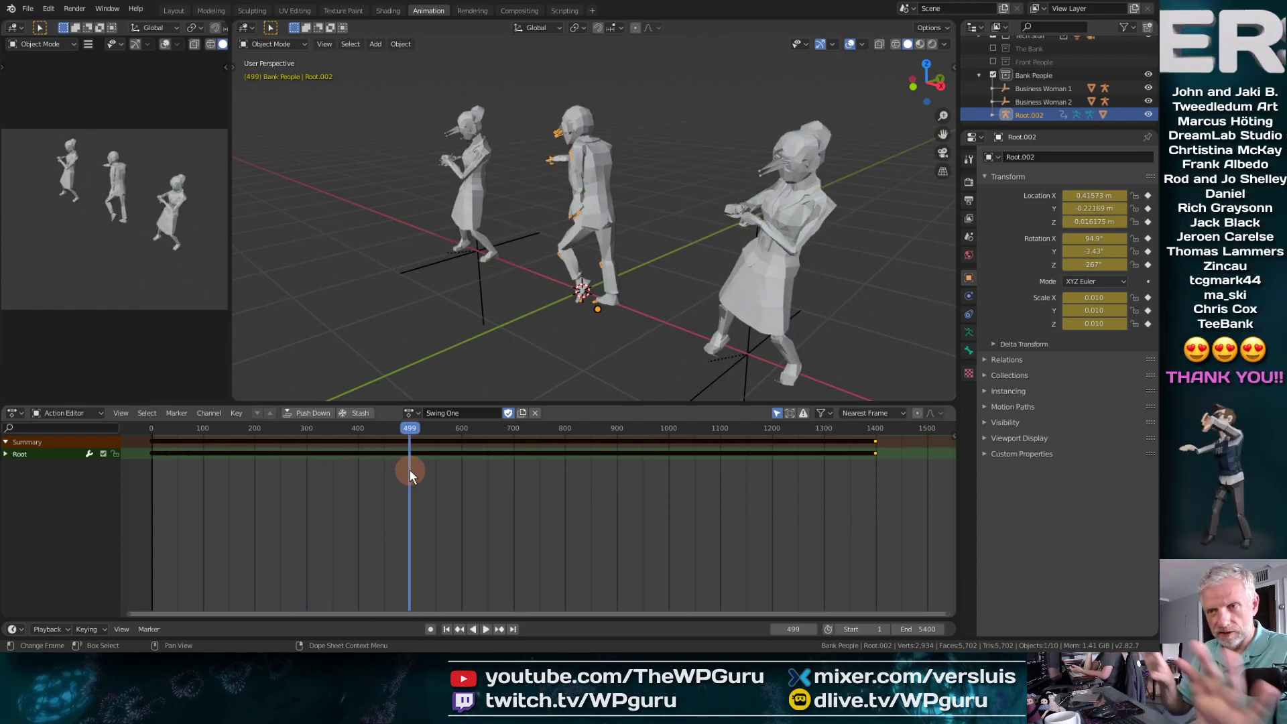
left_click_drag(409, 428, 129, 476)
key("space")
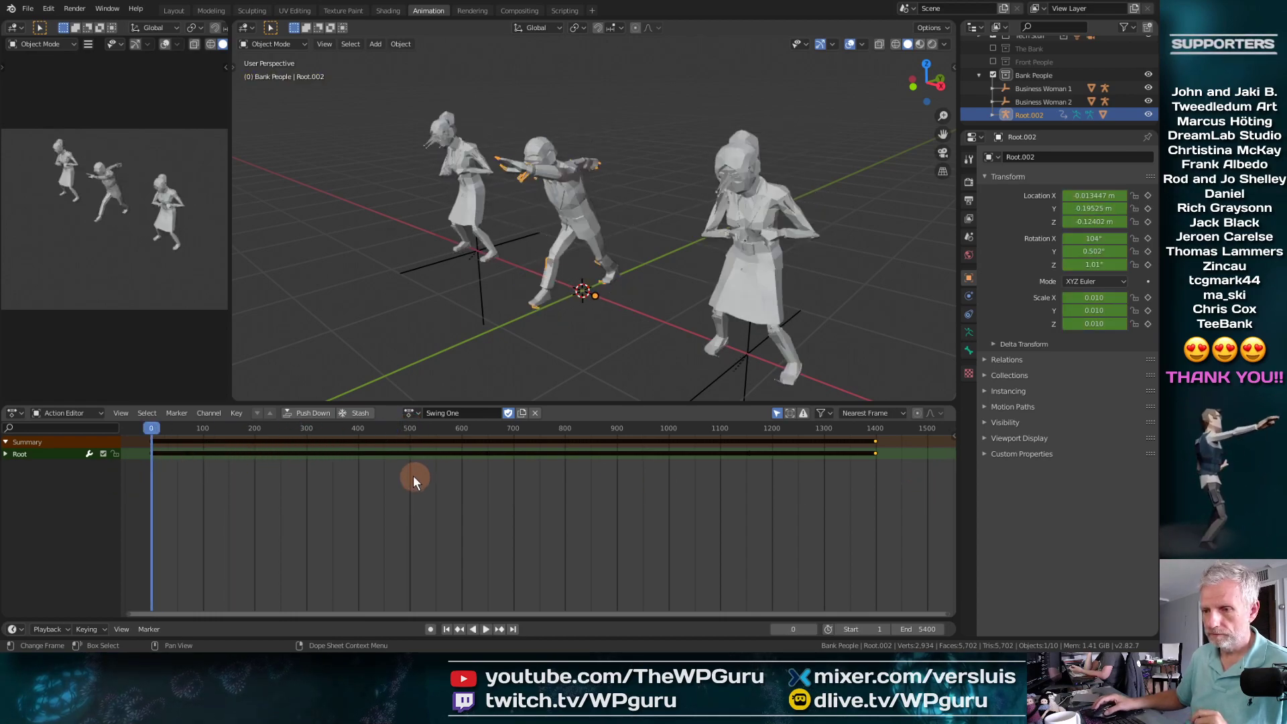
left_click(326, 415)
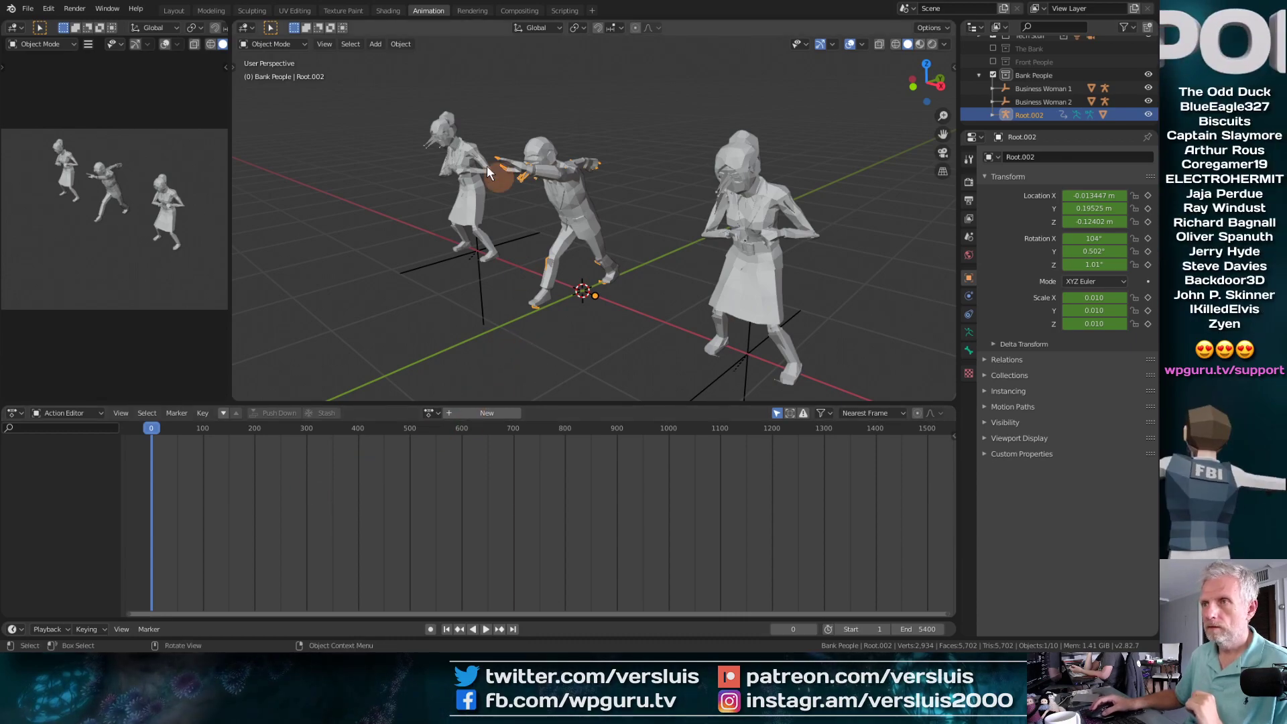
Step: Back in the Layout workspace, add a Plain Axes empty at the 3D cursor in the Bank People collection
left_click(174, 11)
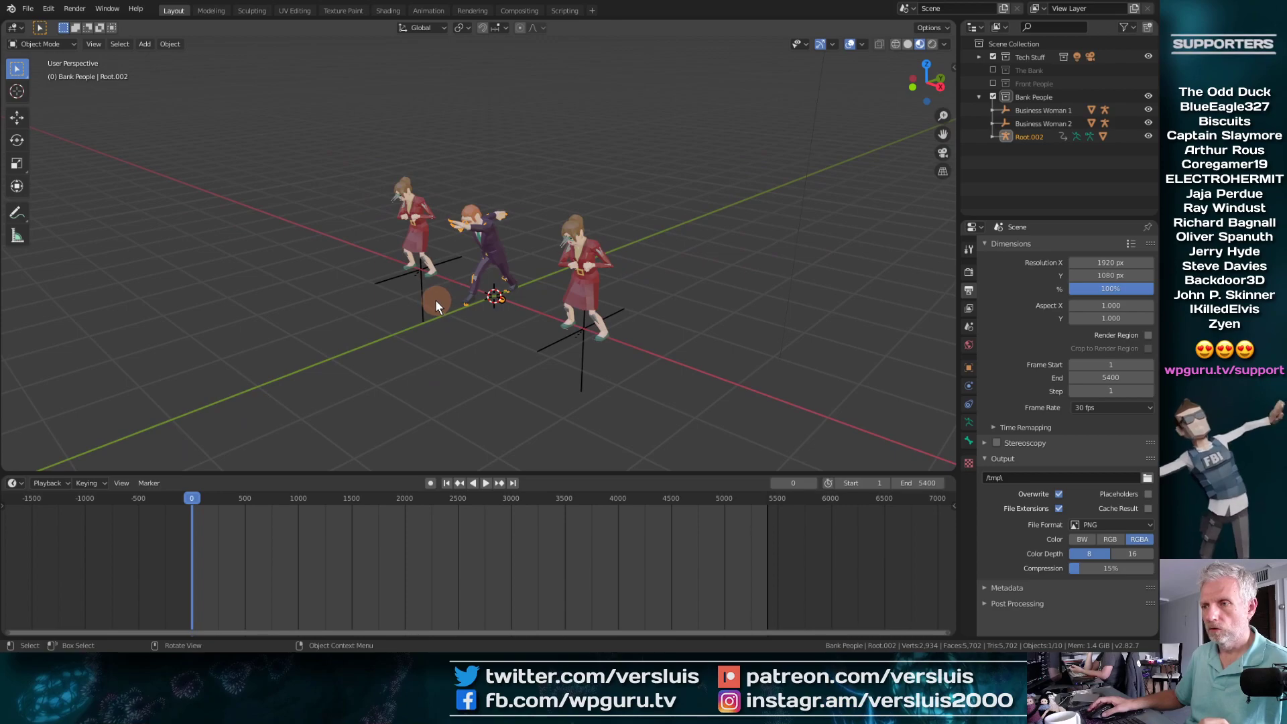
middle_click_drag(435, 300, 529, 292)
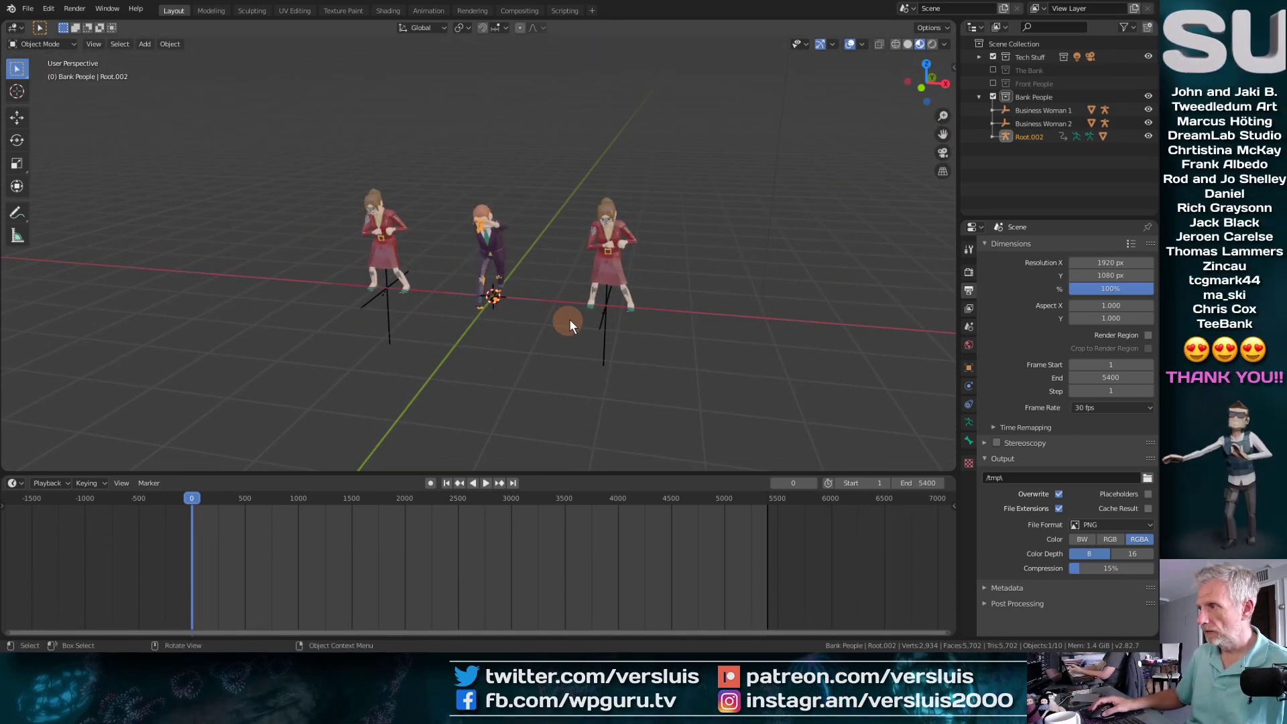
key("shift+a")
mouse_move(579, 319)
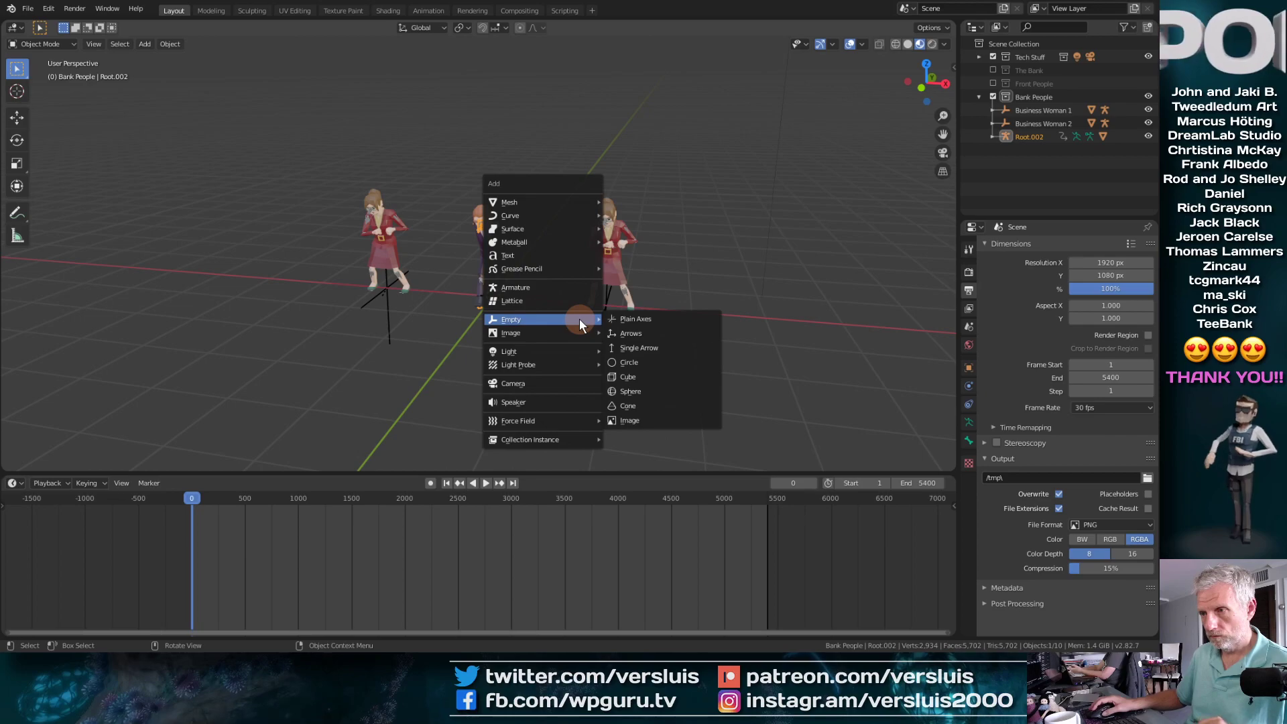
left_click(661, 321)
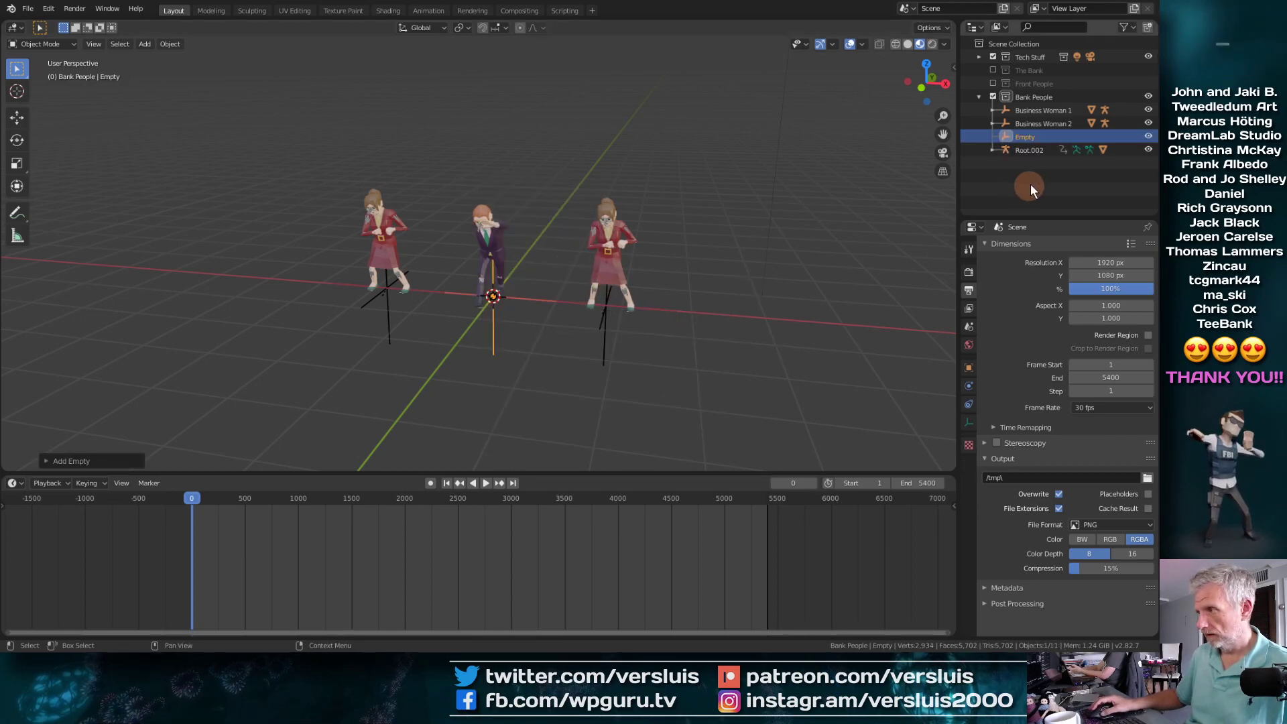
Step: Parent the Root.002 armature to the new empty with the Object option and rename the empty Bank Manager
left_click(1032, 150)
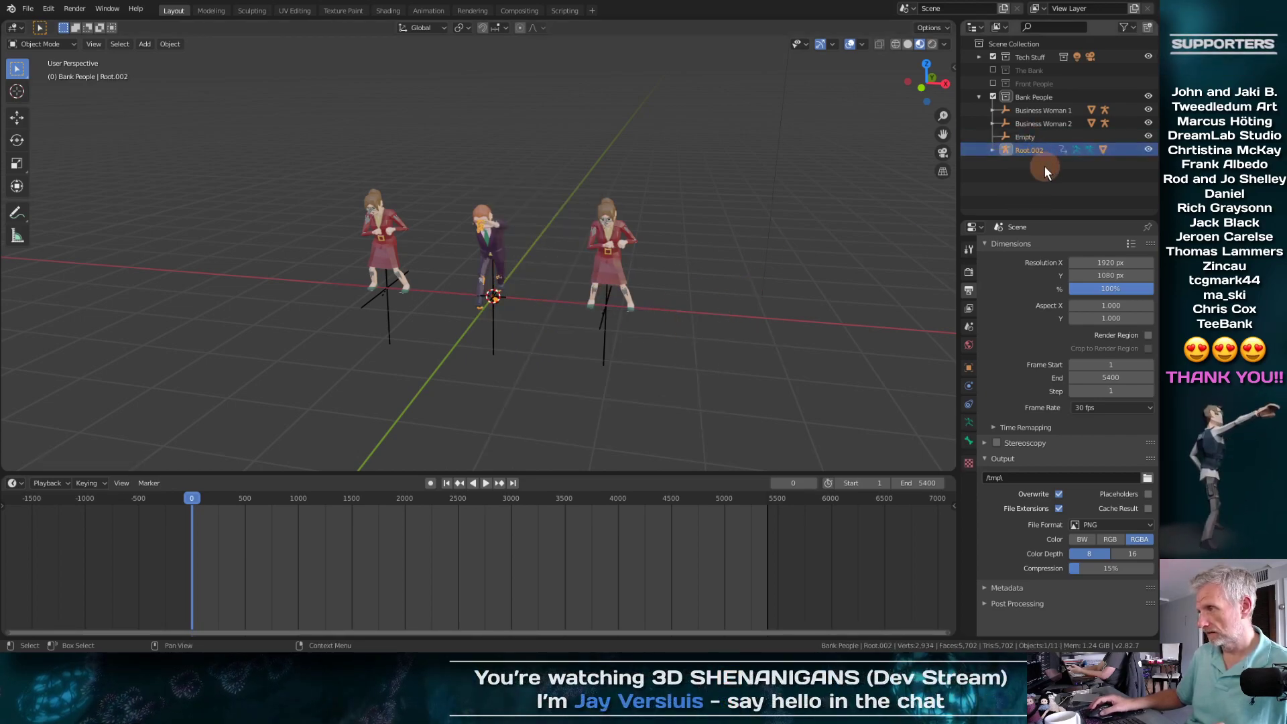
left_click(1028, 135, "ctrl")
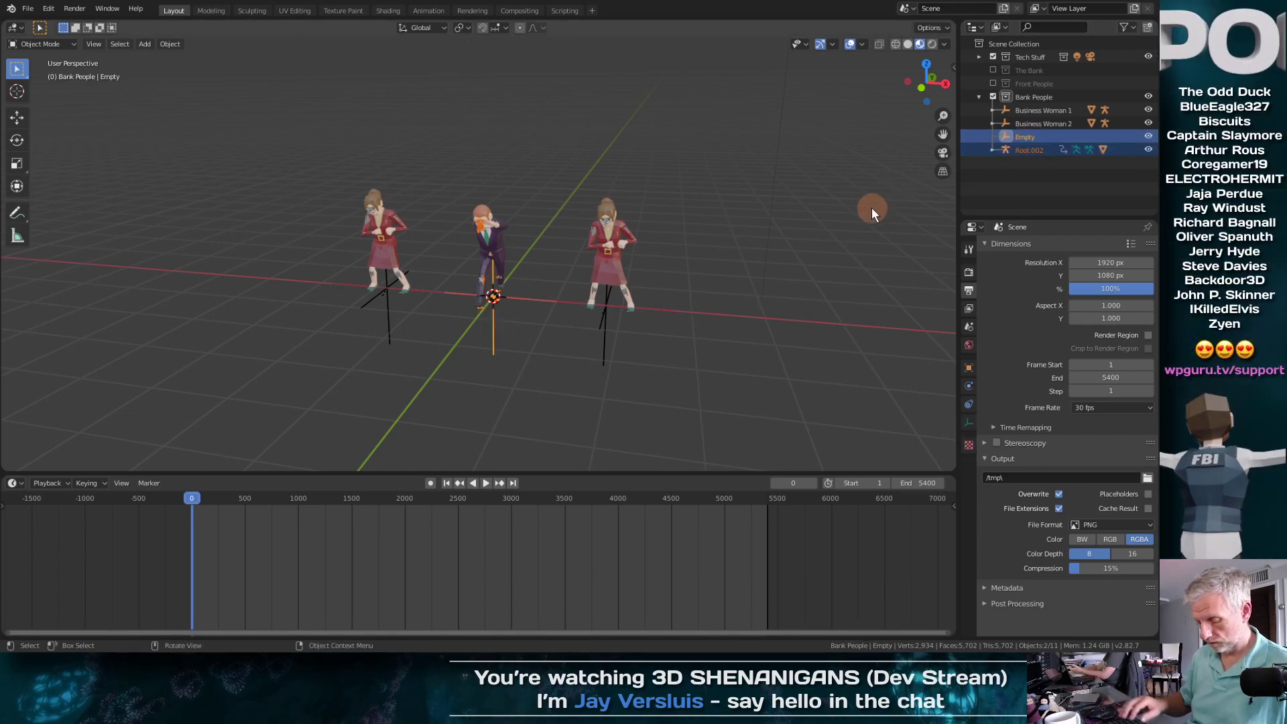
key("ctrl+p")
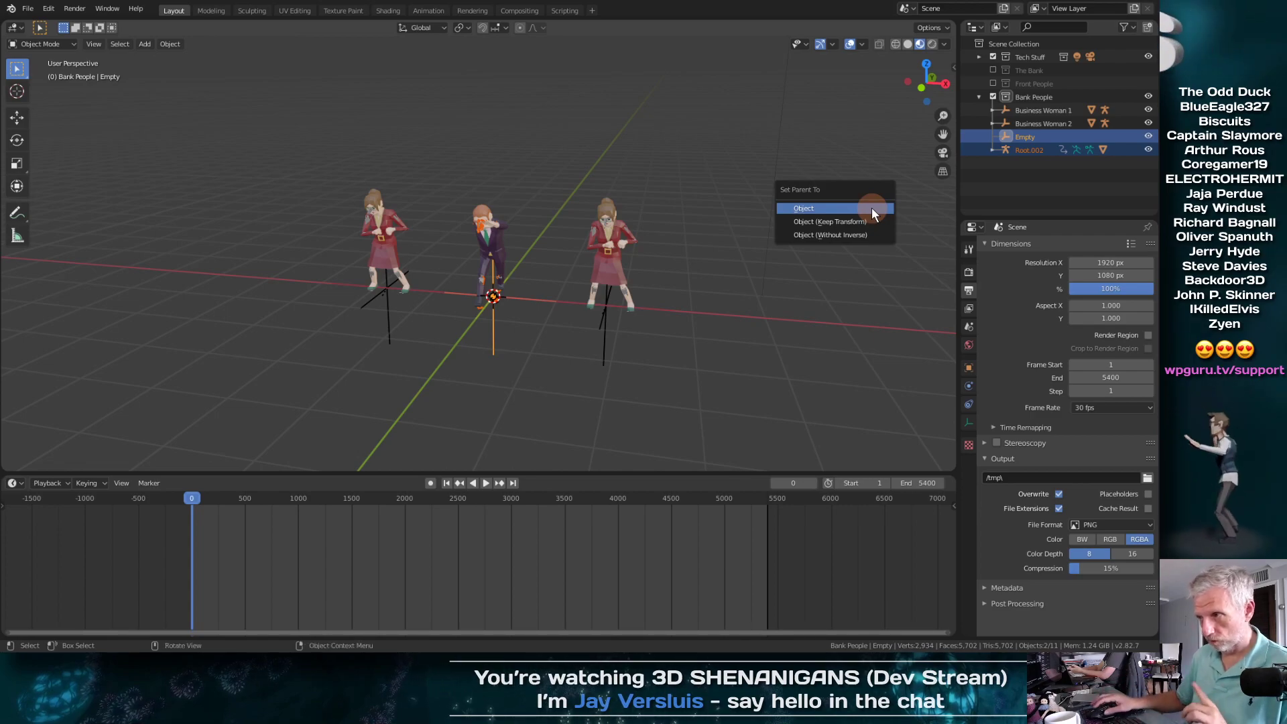
left_click(871, 207)
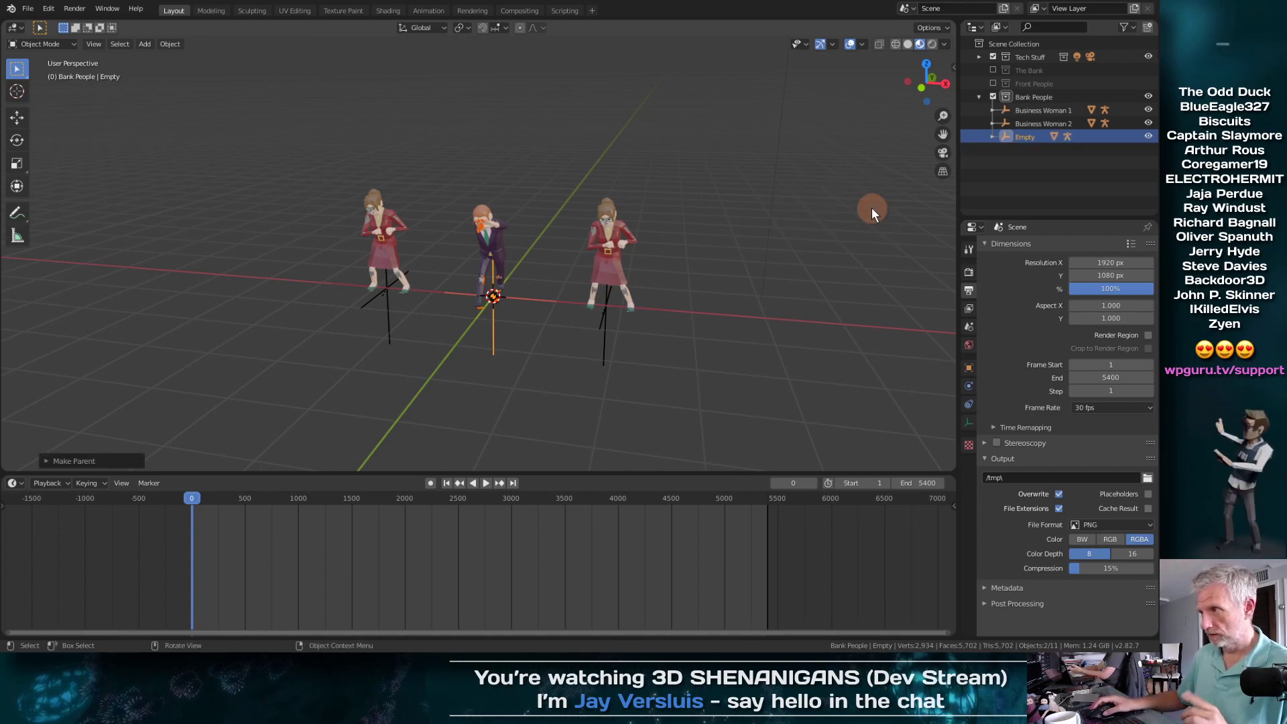
double_click(1028, 137)
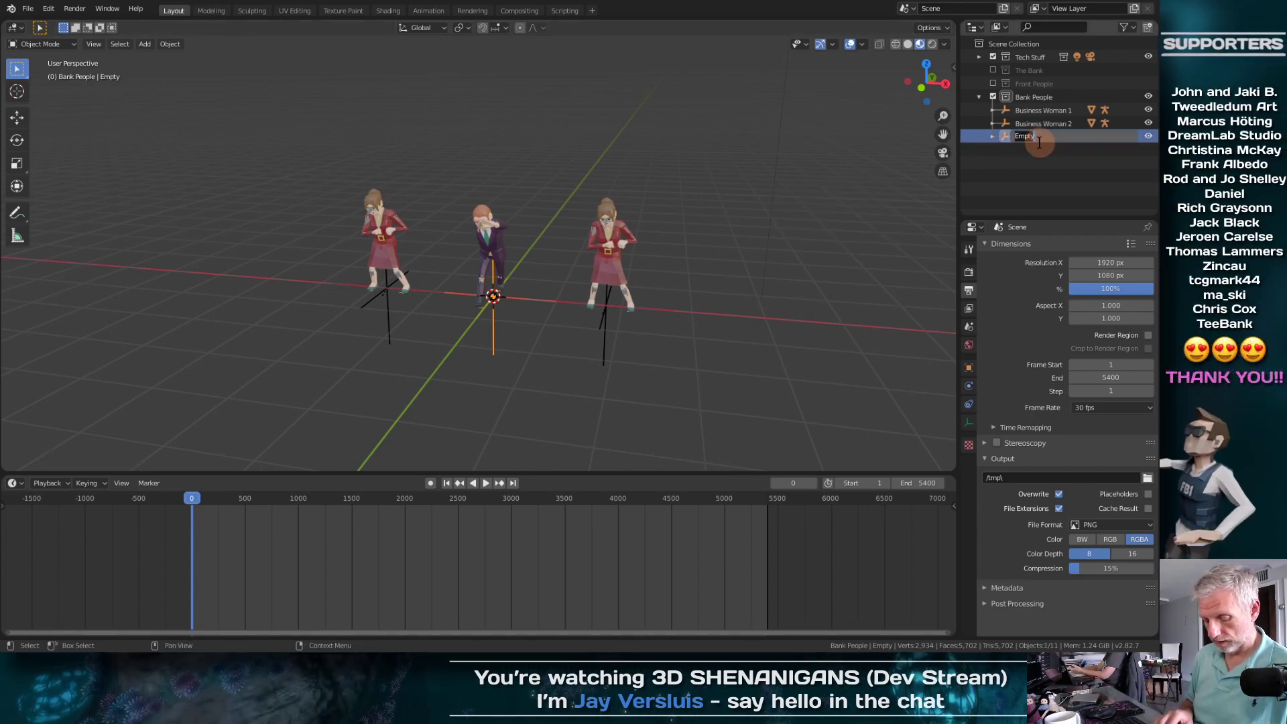
type("Bank Manager")
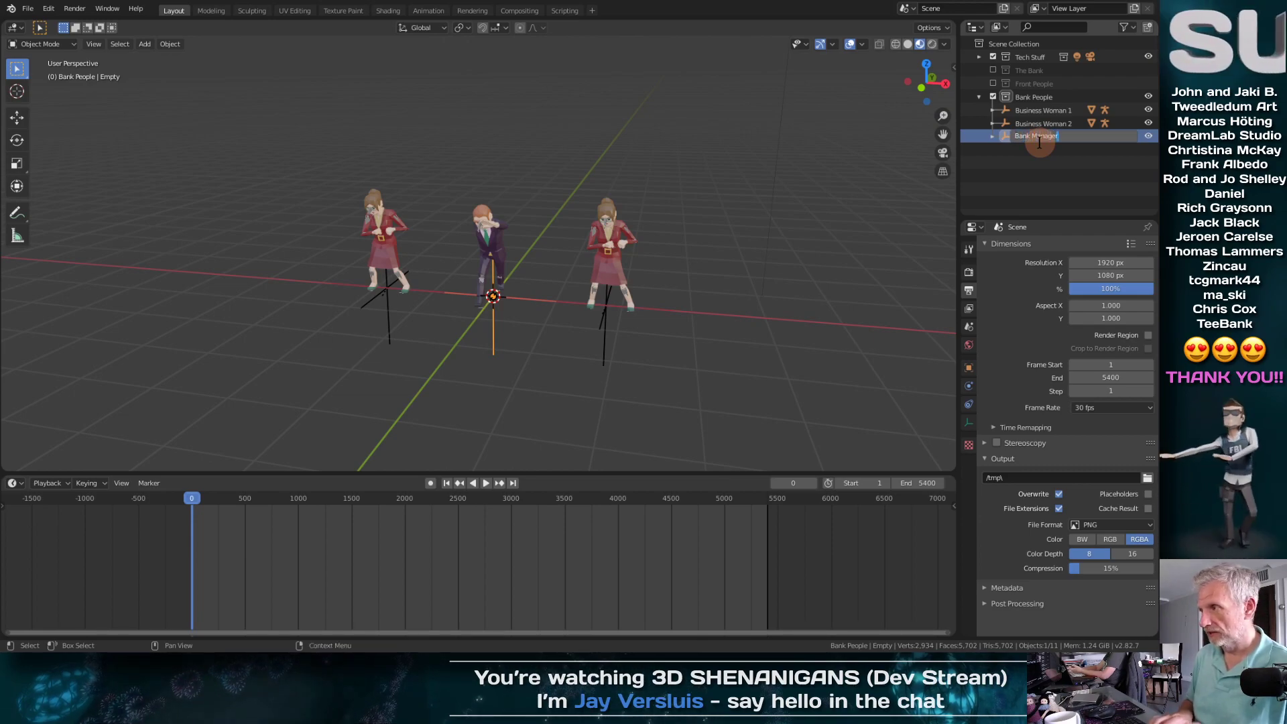
key("Return")
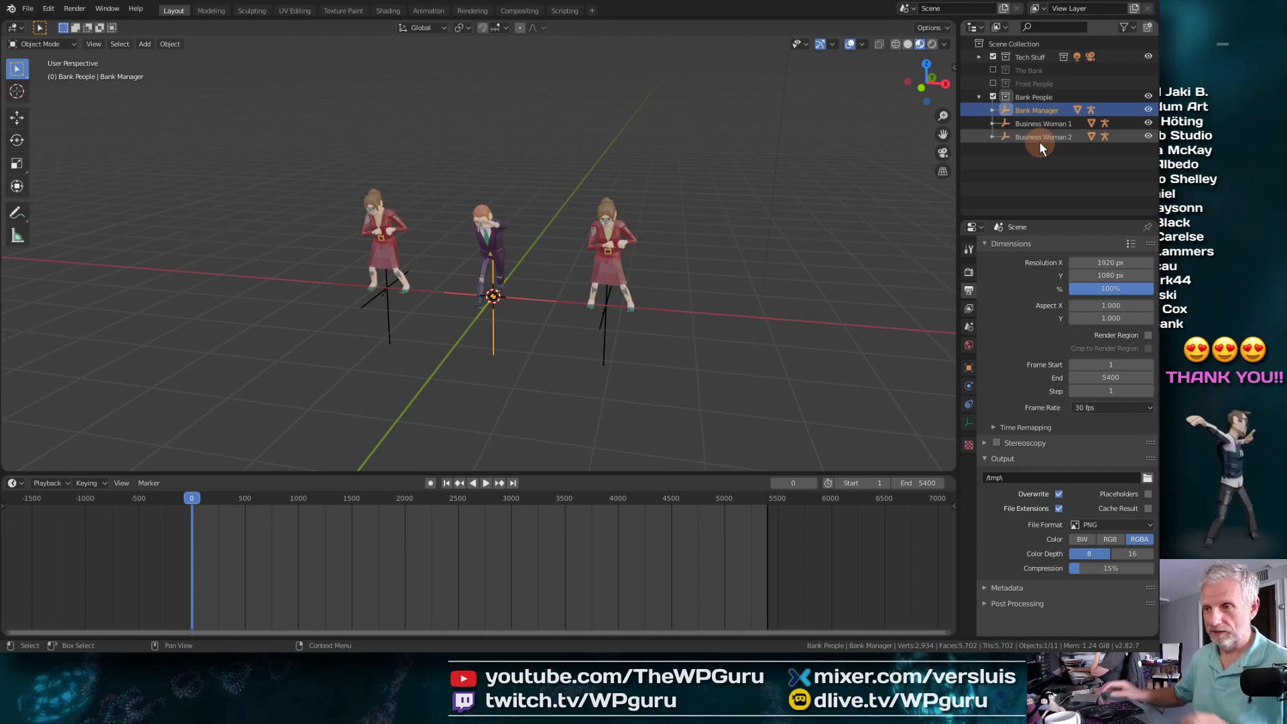
Step: Add a Cube empty to the Bank People collection and raise it 1 m along Z
middle_click_drag(648, 215, 613, 235)
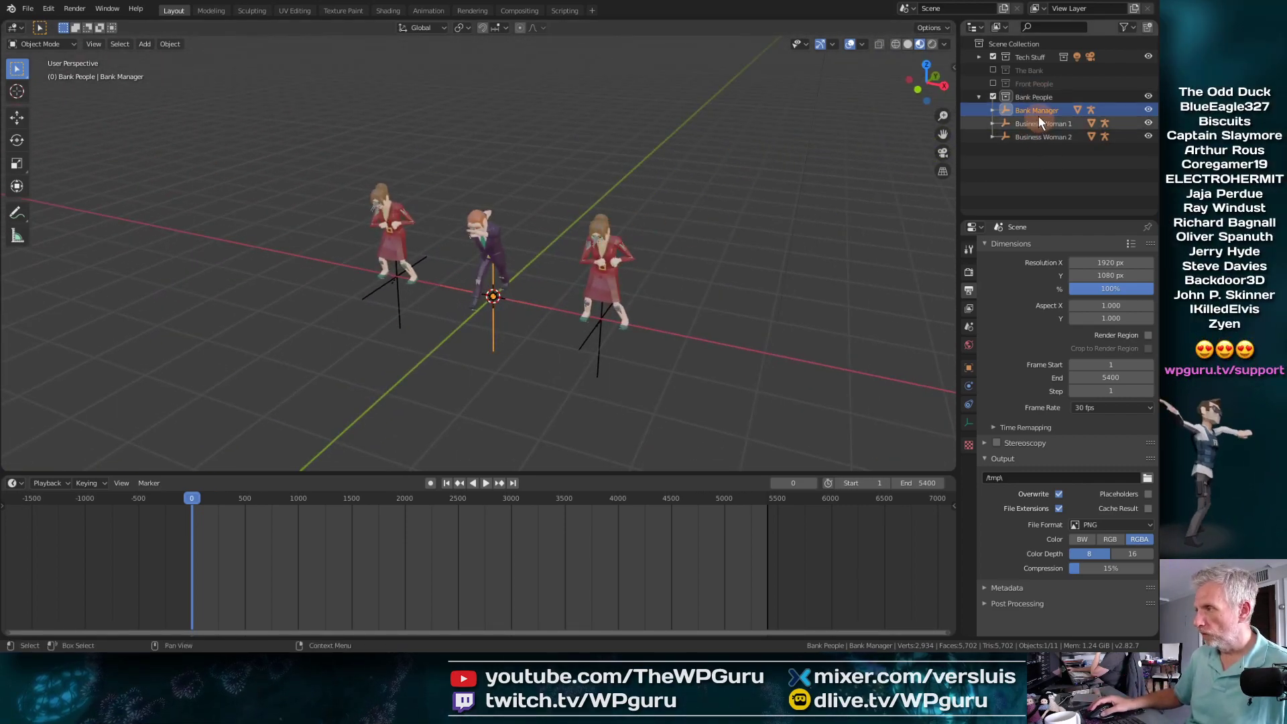
left_click(1032, 99)
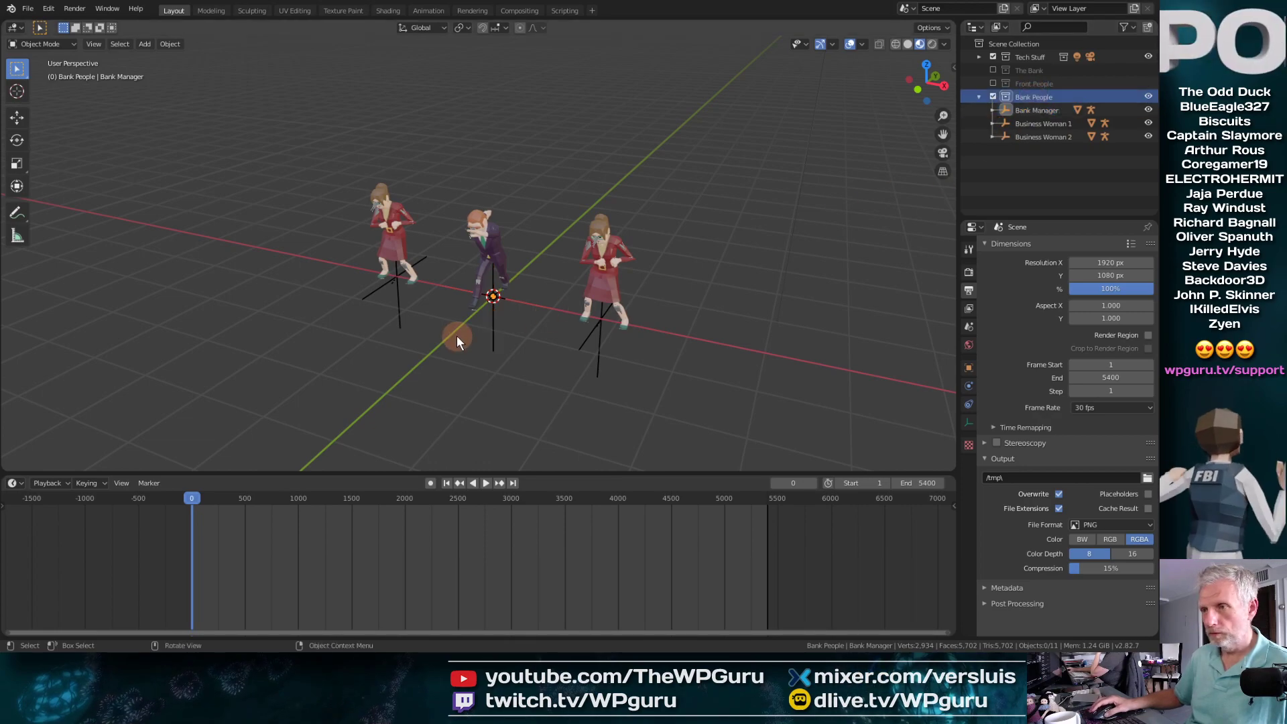
middle_click_drag(456, 335, 493, 319)
key("shift+a")
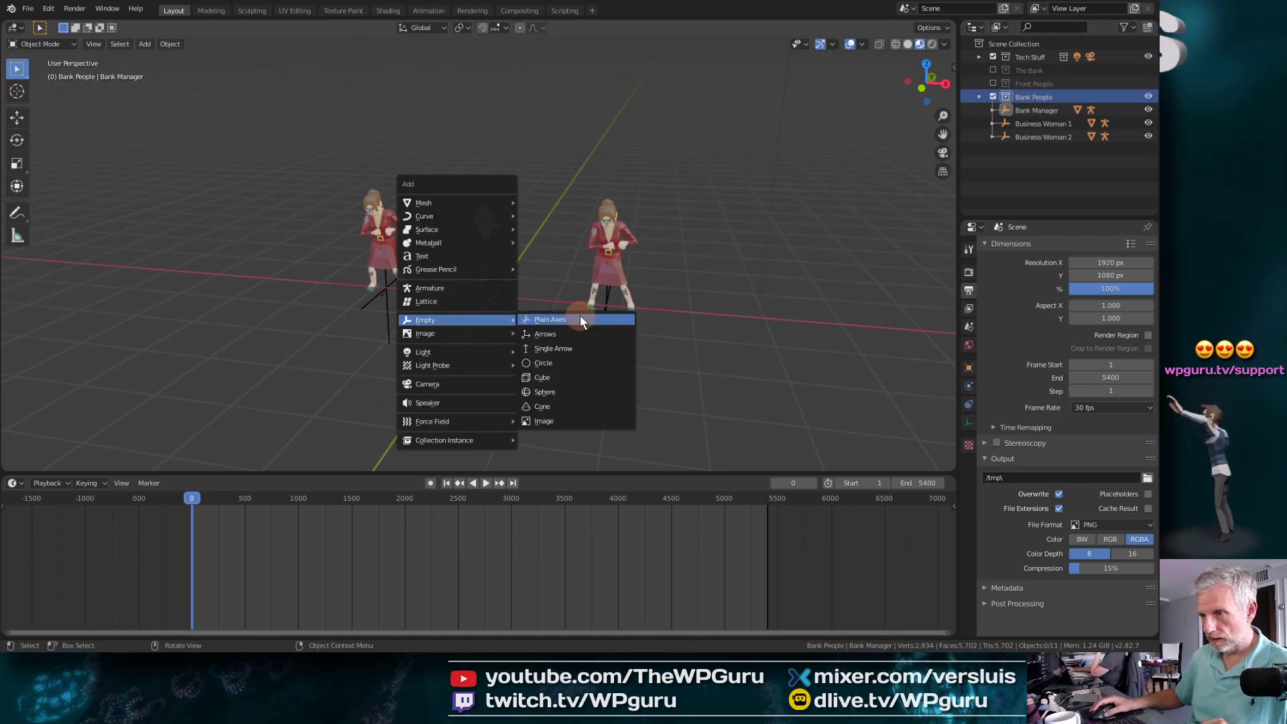
left_click(580, 380)
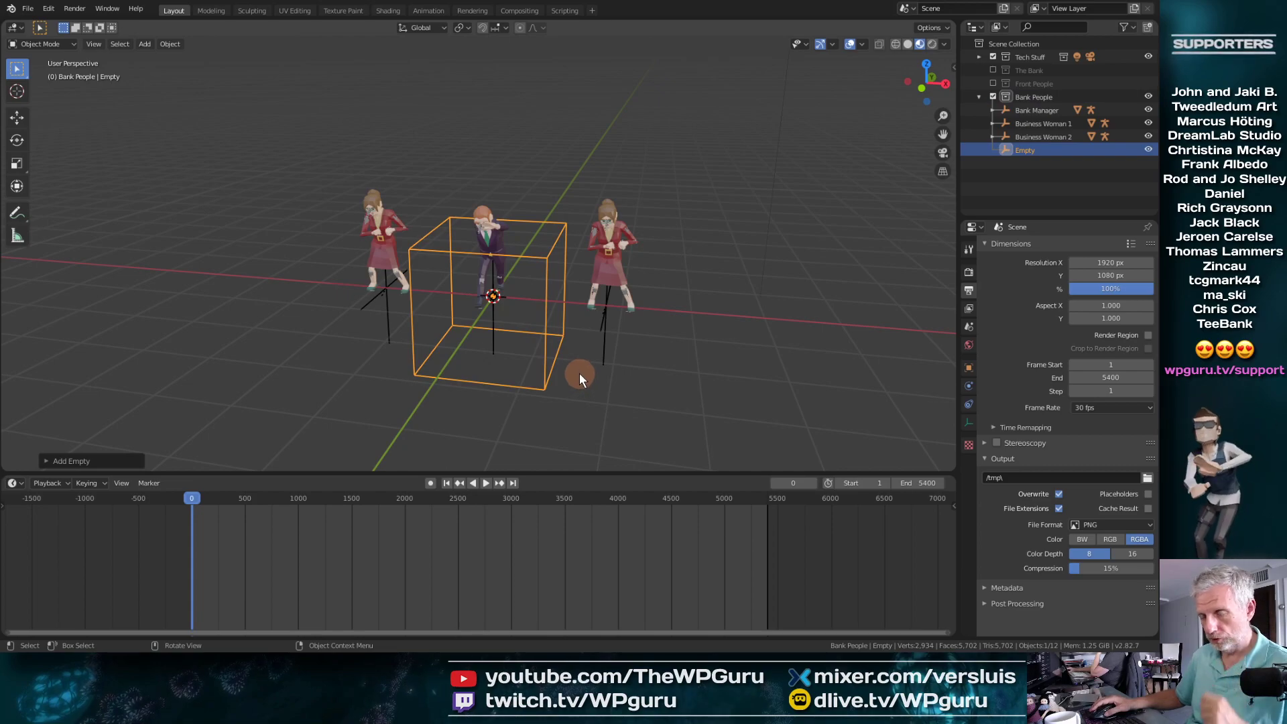
middle_click_drag(579, 372, 612, 339)
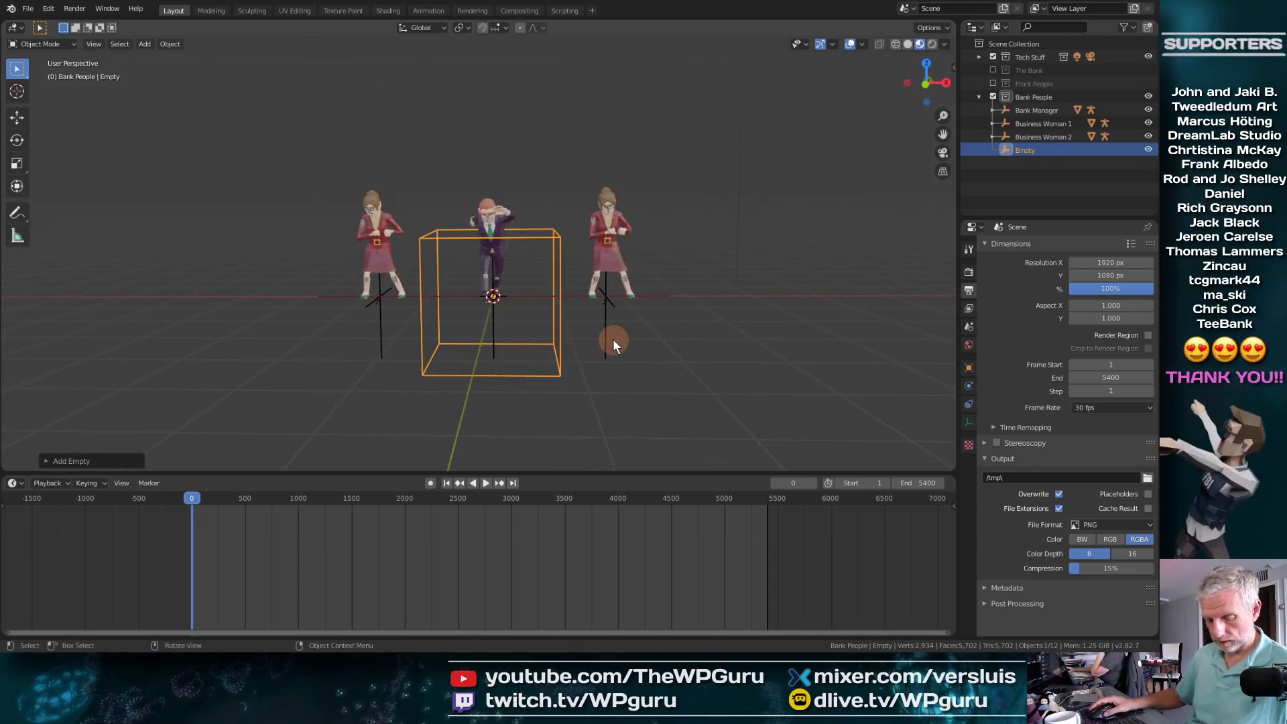
key("g")
key("z")
key("1")
key("Return")
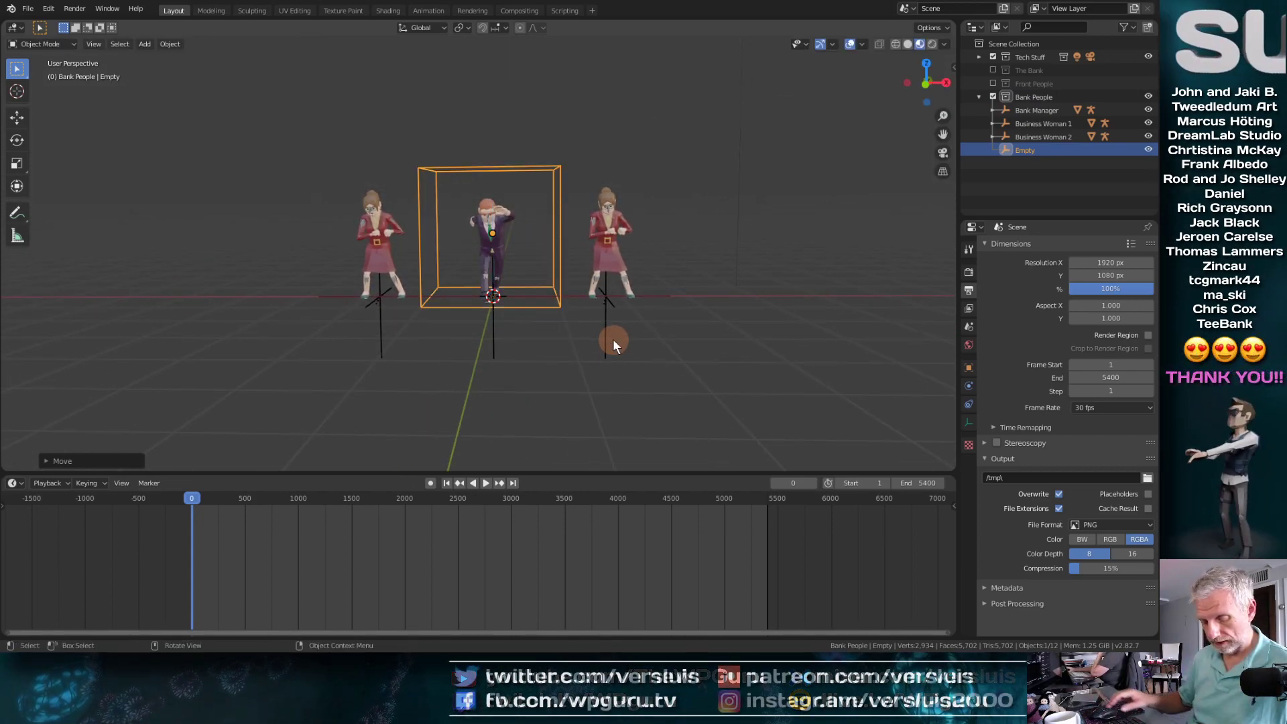
Step: Scale the cube empty along X until it encloses the manager and both business women
key("g")
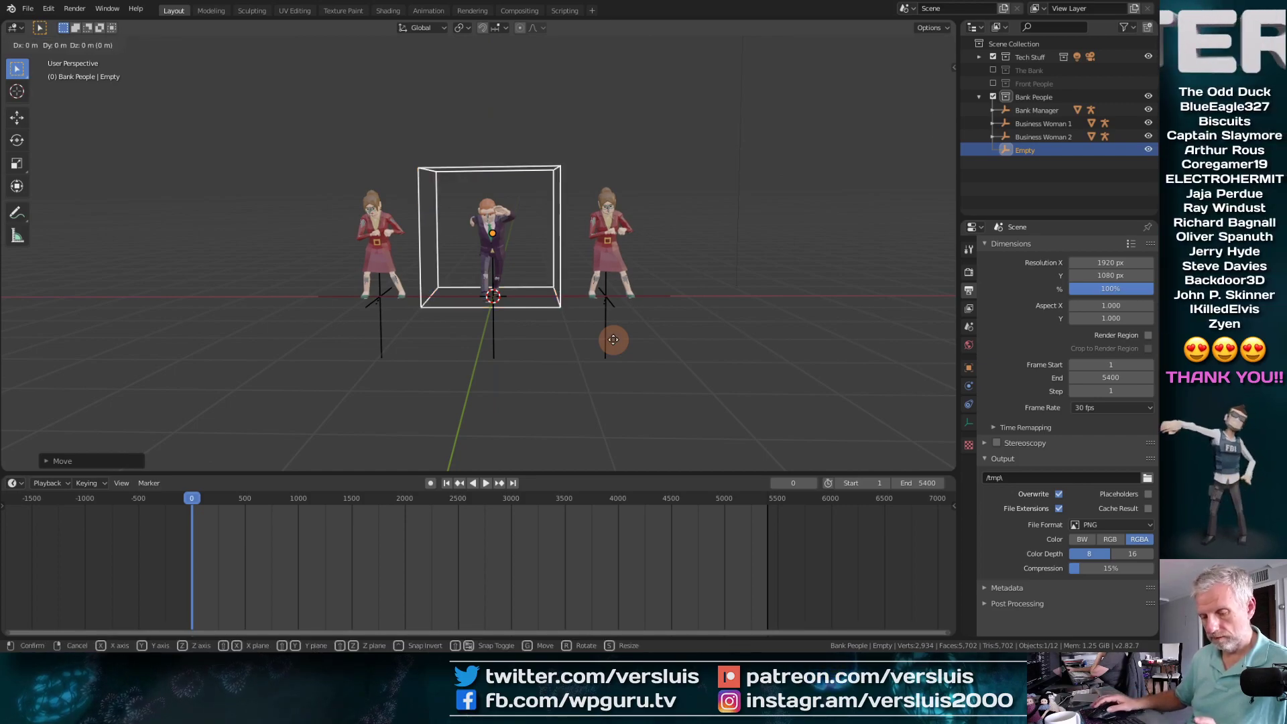
key("Escape")
key("s")
key("x")
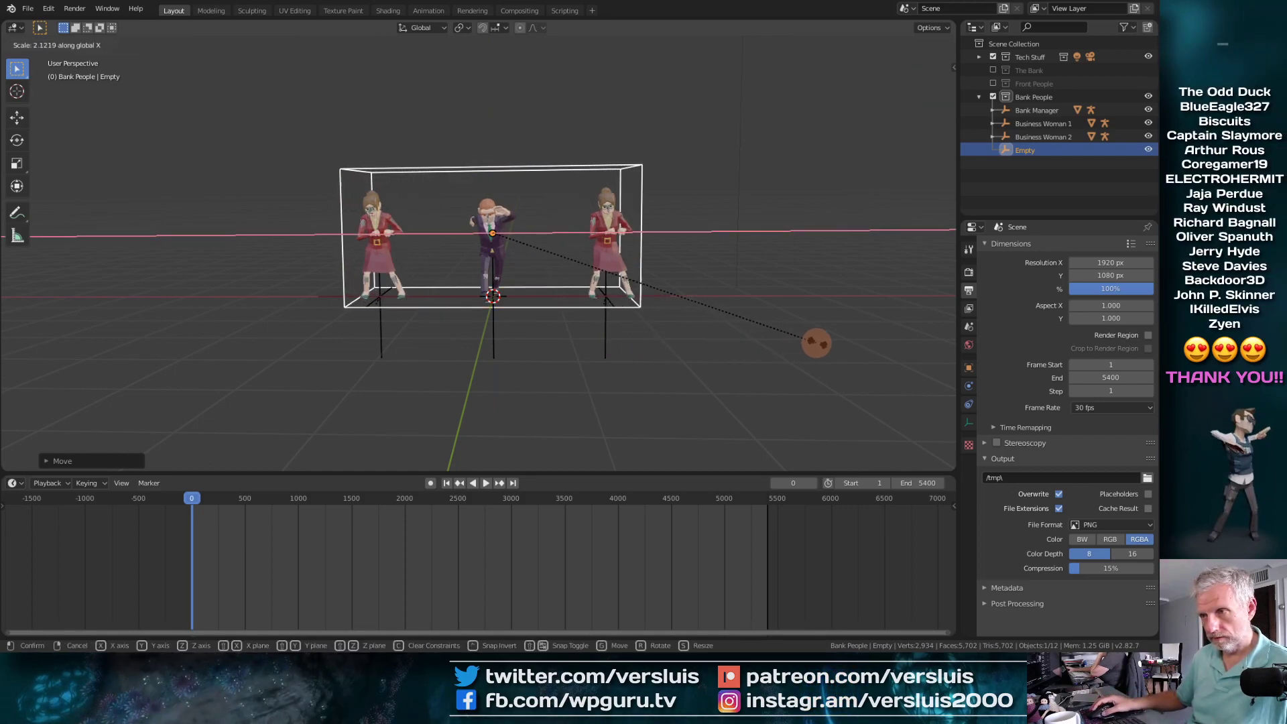
left_click(841, 336)
Step: Parent the Bank Manager, Business Woman 1 and Business Woman 2 empties to the cube empty
middle_click_drag(804, 273, 720, 305)
left_click(1039, 114)
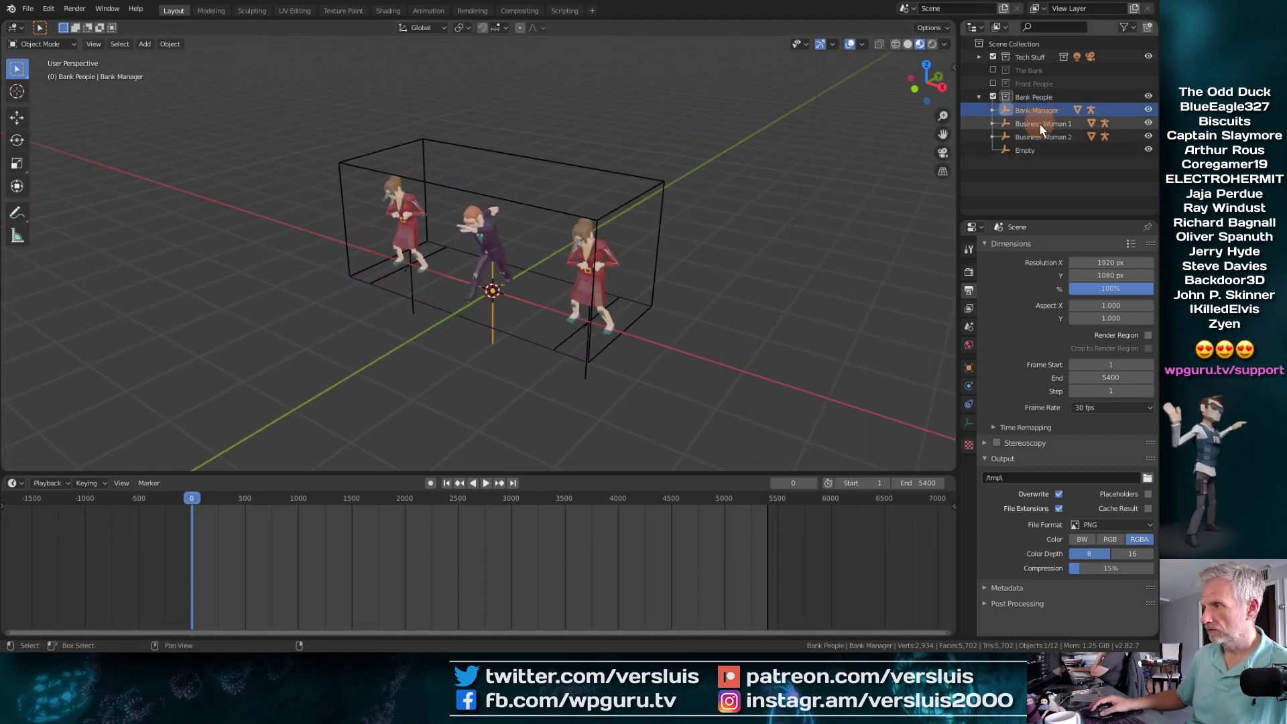
left_click(1043, 136, "shift")
left_click(1028, 152, "shift")
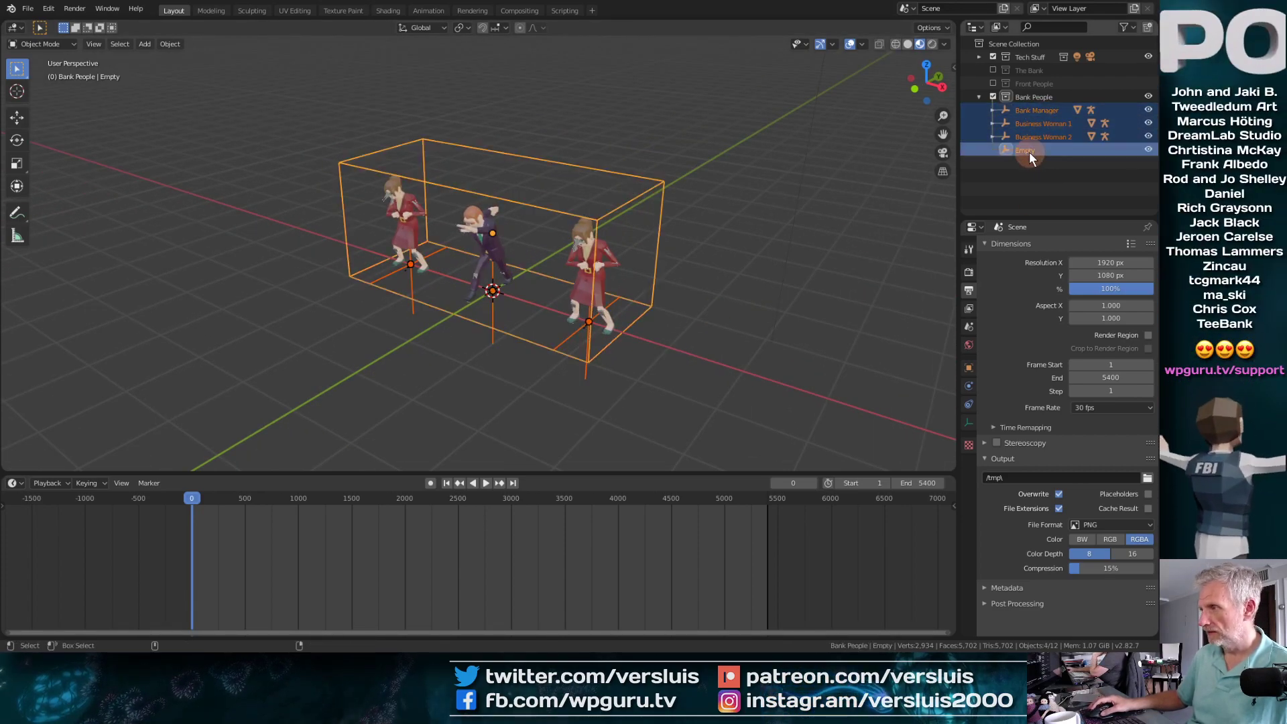
key("ctrl+p")
left_click(786, 319)
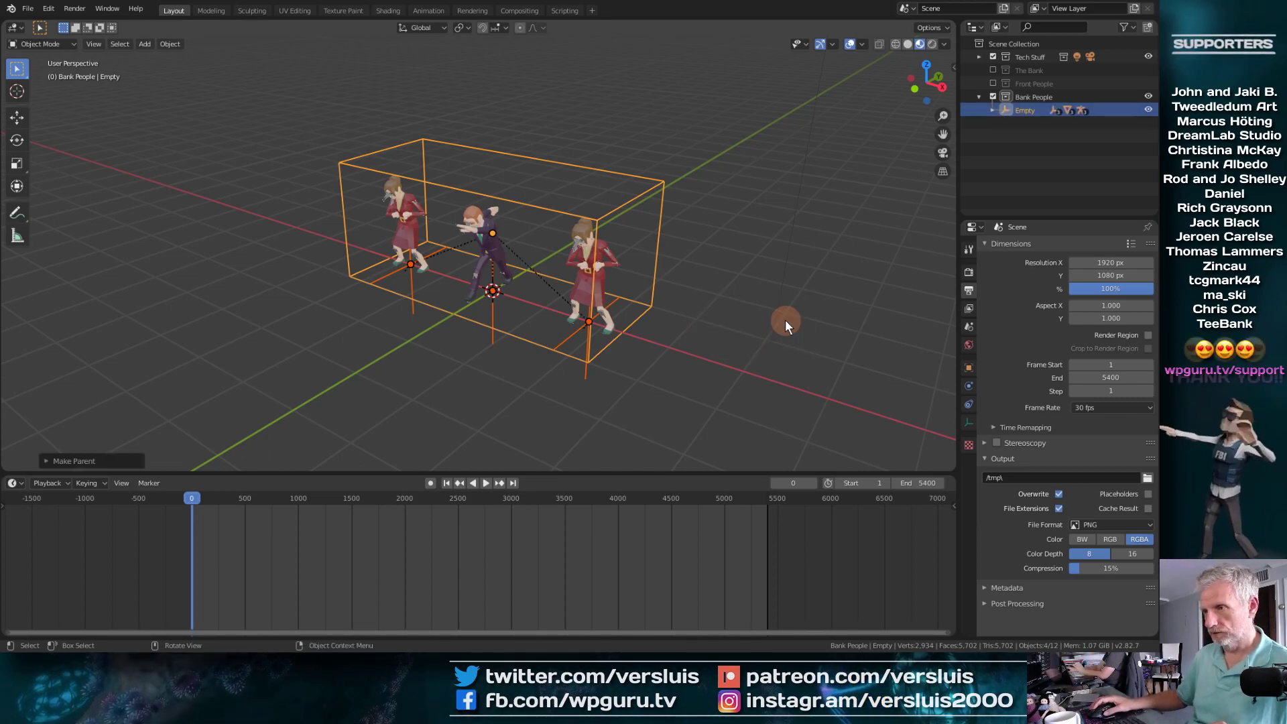
Step: Check the animation in the timeline, return to frame 0, and save the file
left_click_drag(193, 500, 140, 569)
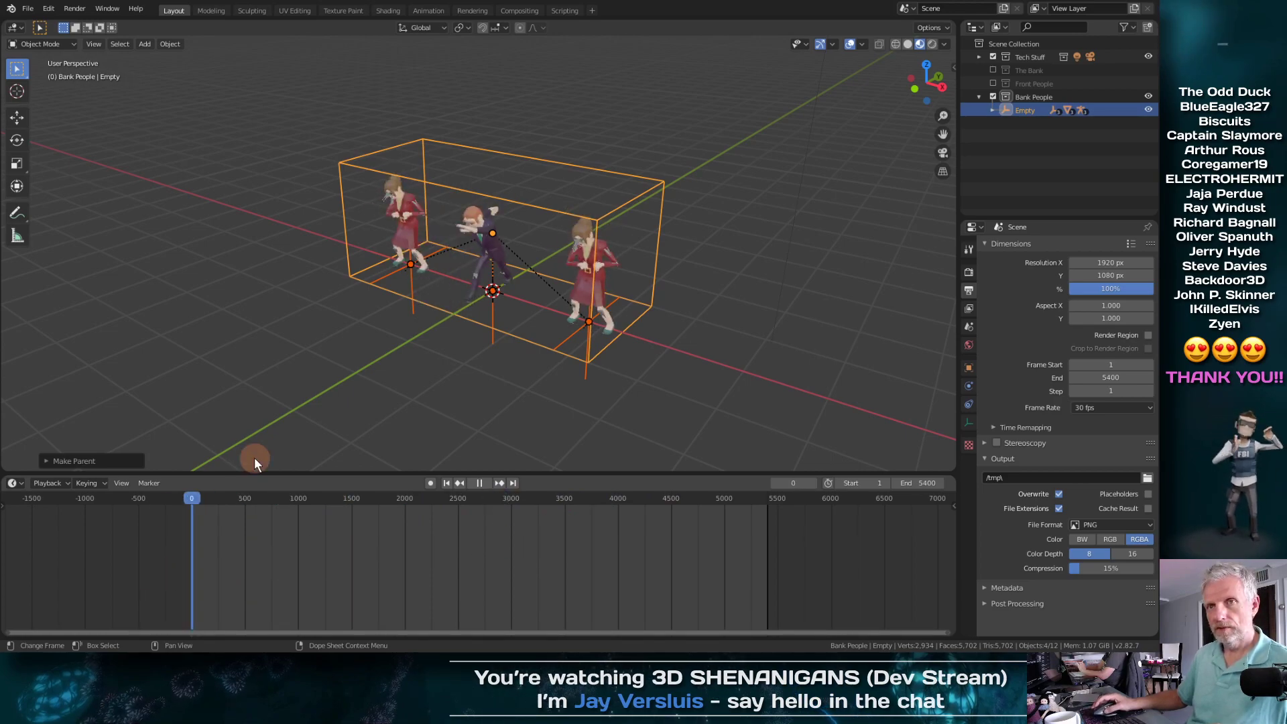
left_click_drag(254, 460, 251, 456)
left_click(26, 9)
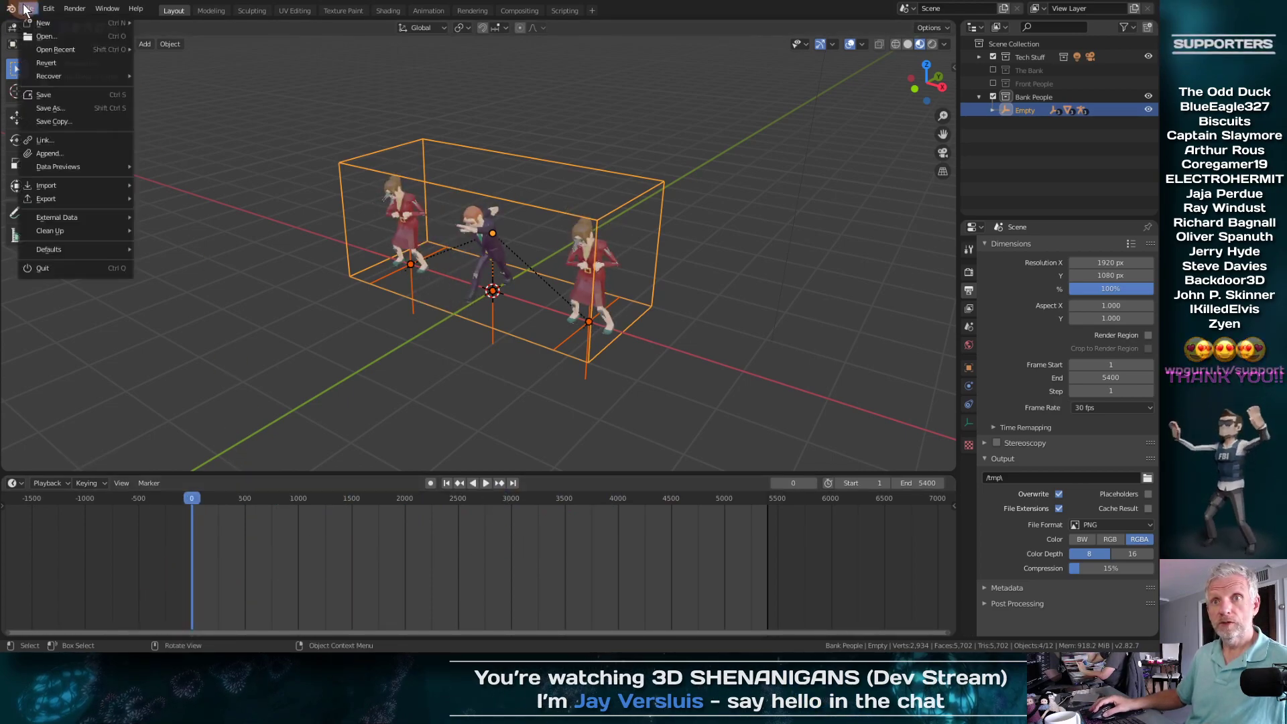
left_click(65, 95)
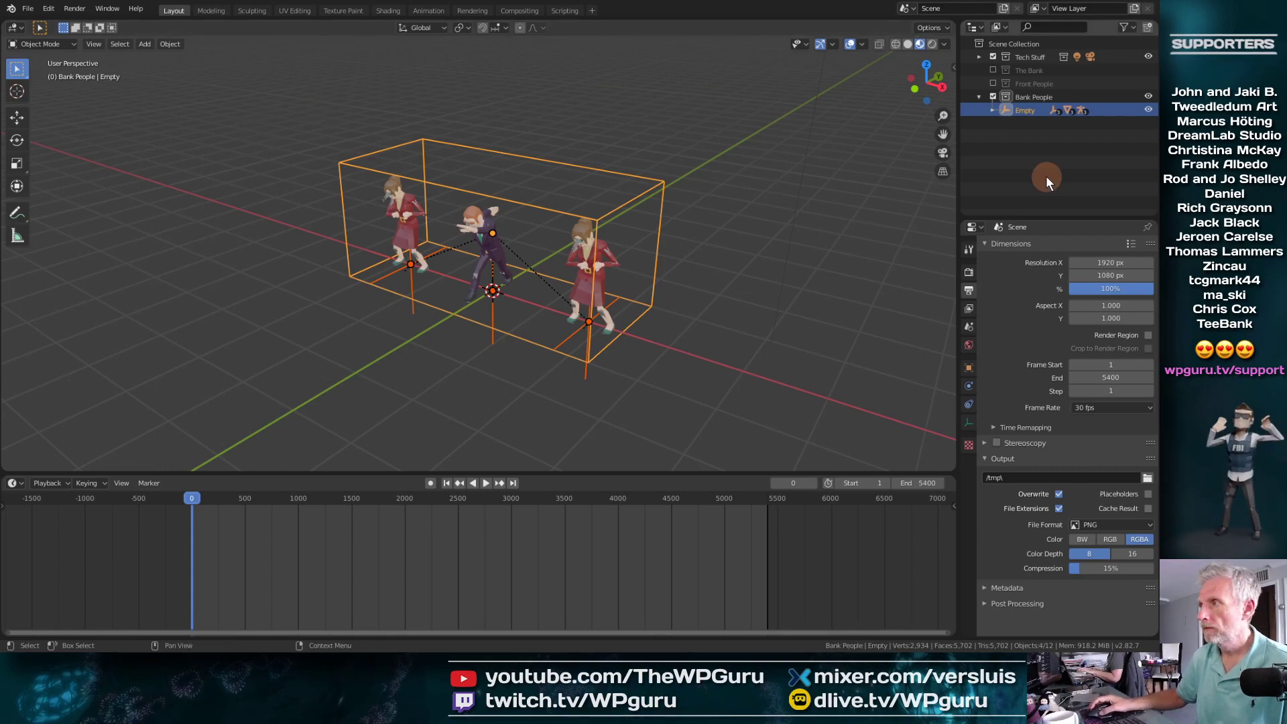
Step: Enable The Bank collection to show the interior and rename the cube empty Bank Employees
left_click(992, 70)
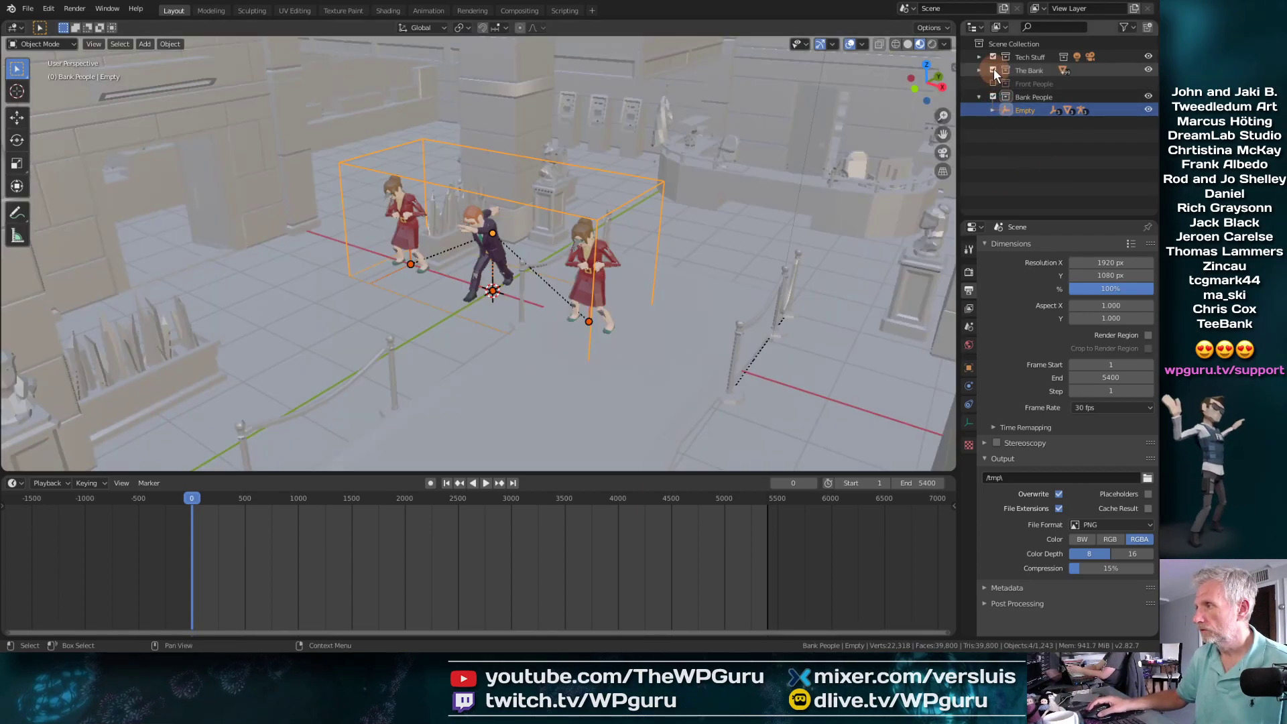
middle_click_drag(453, 303, 507, 320)
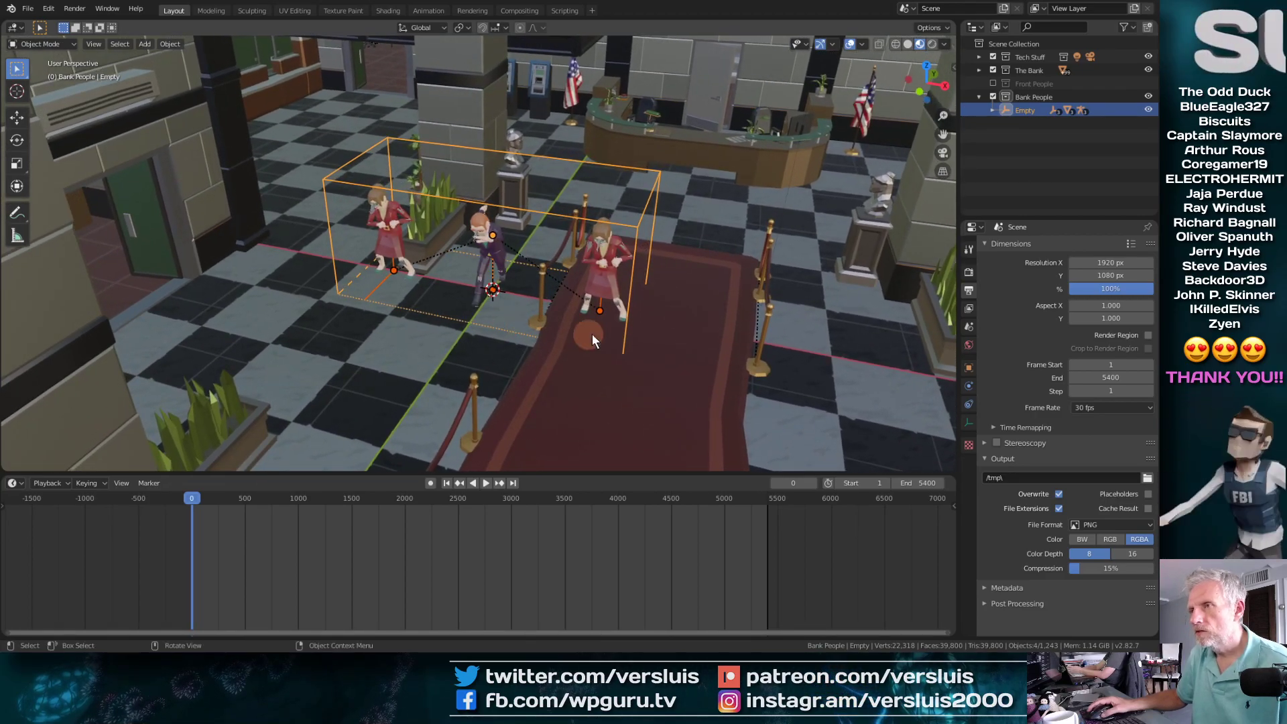
middle_click_drag(592, 334, 475, 369)
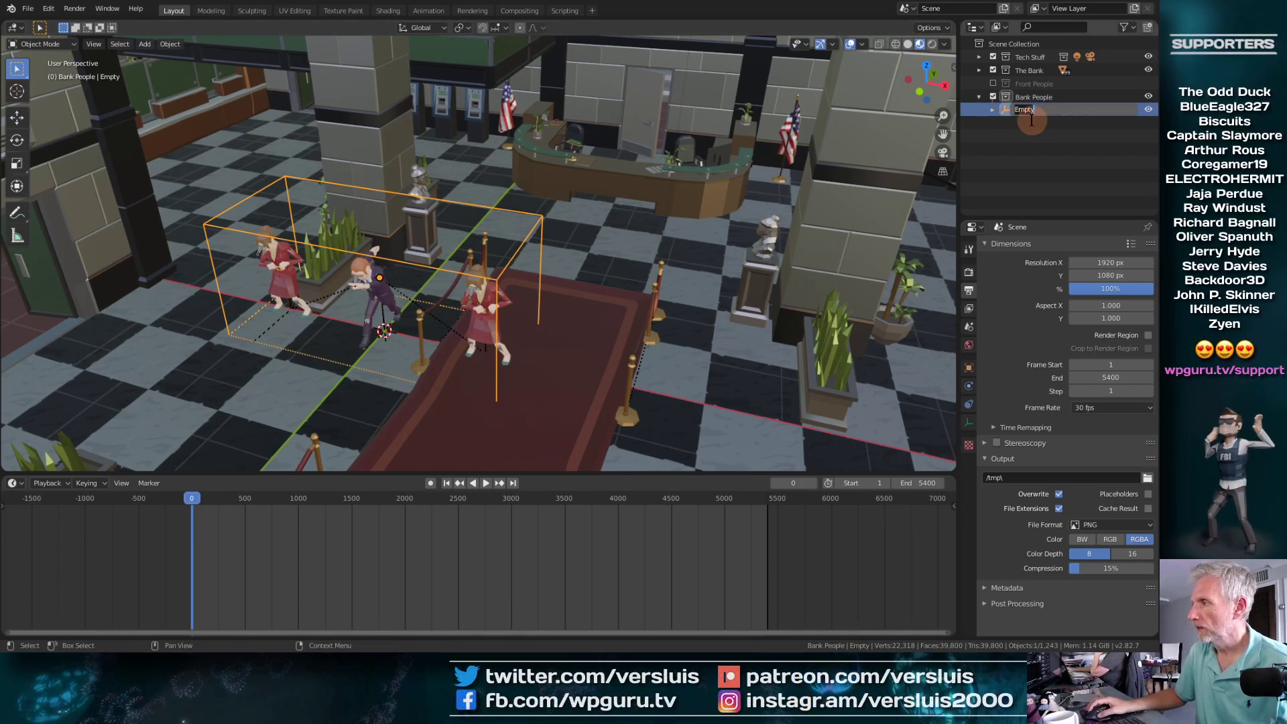
type("Bank Em")
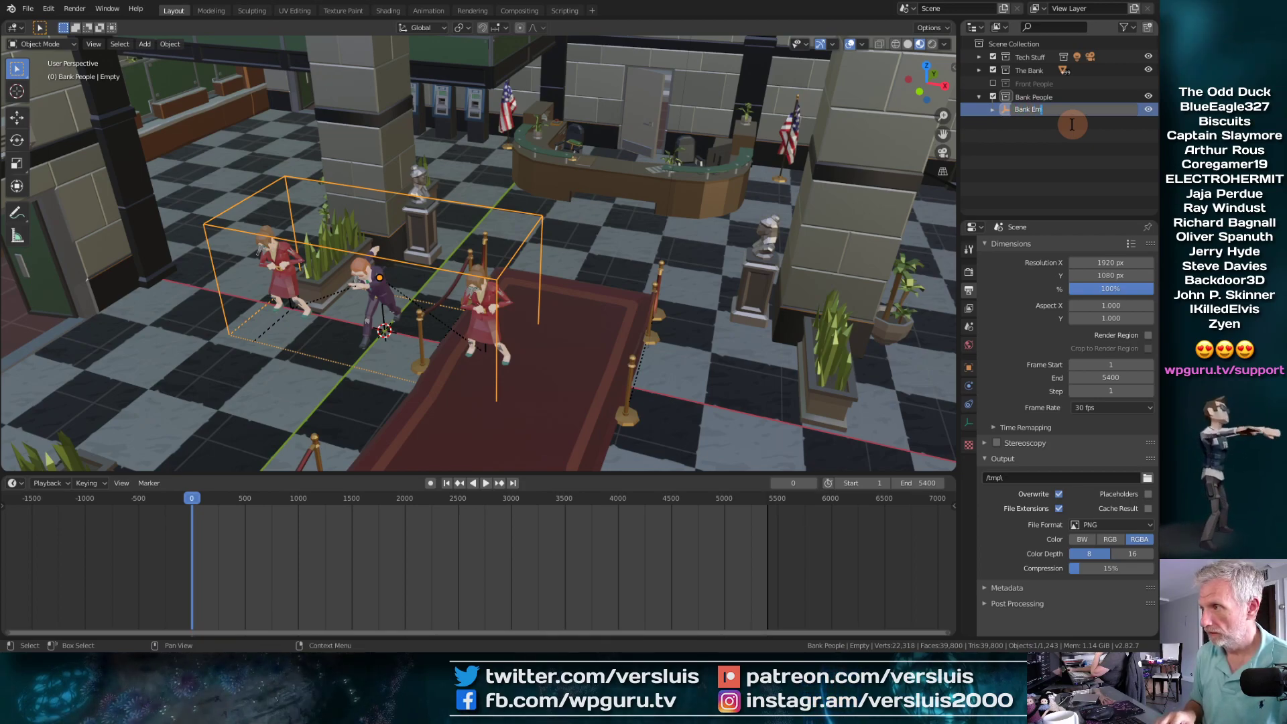
type("ployees")
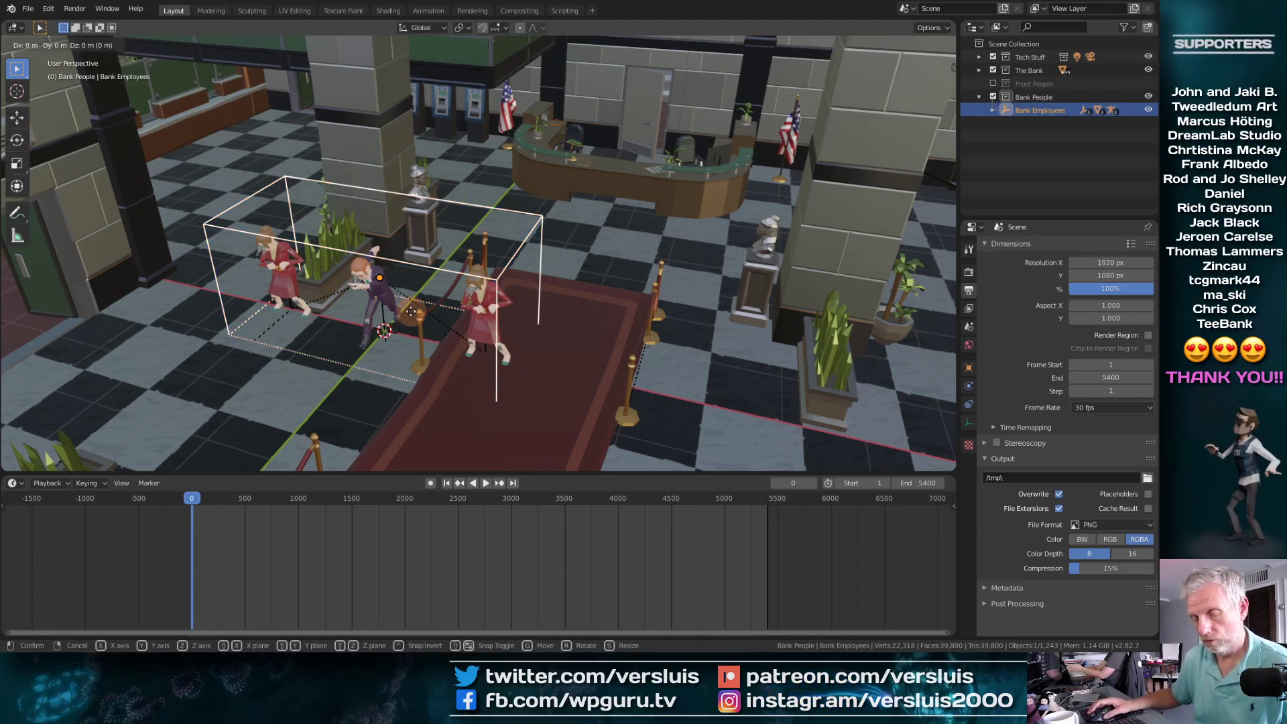
Step: Move the Bank Employees empty about 2.77 m along X onto the red carpet
key("x")
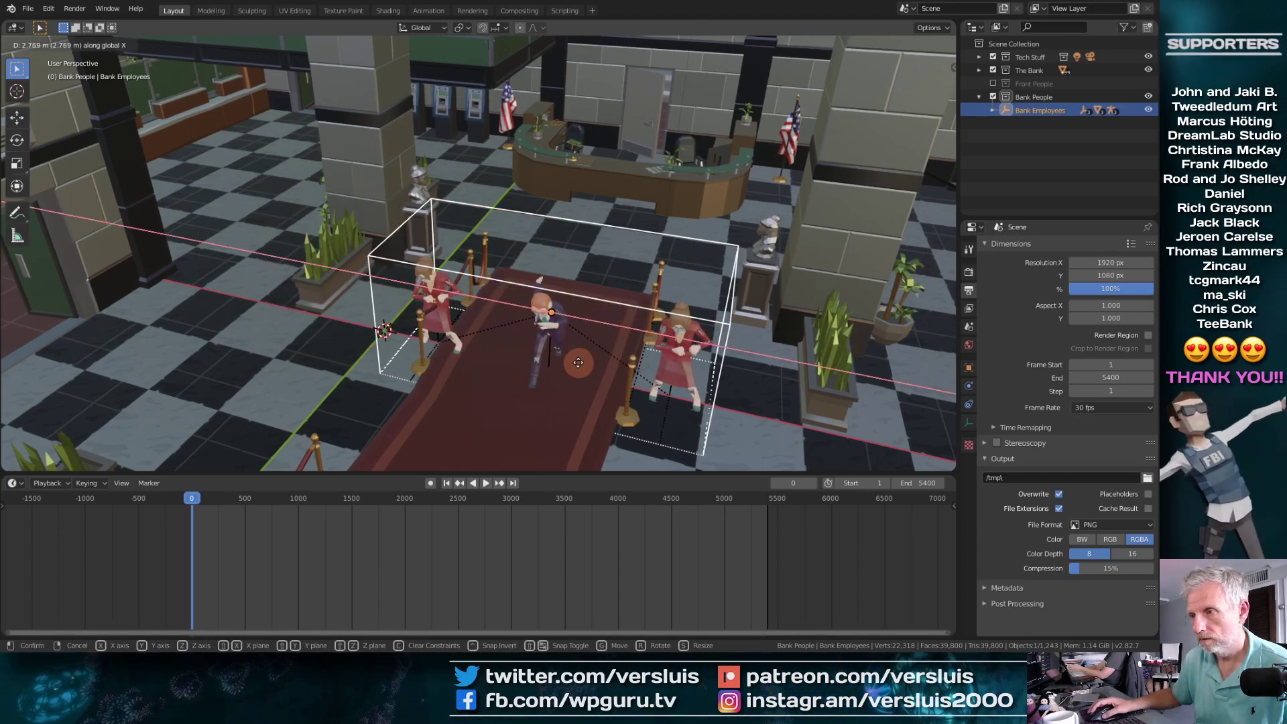
left_click(577, 362)
middle_click_drag(577, 362, 603, 287)
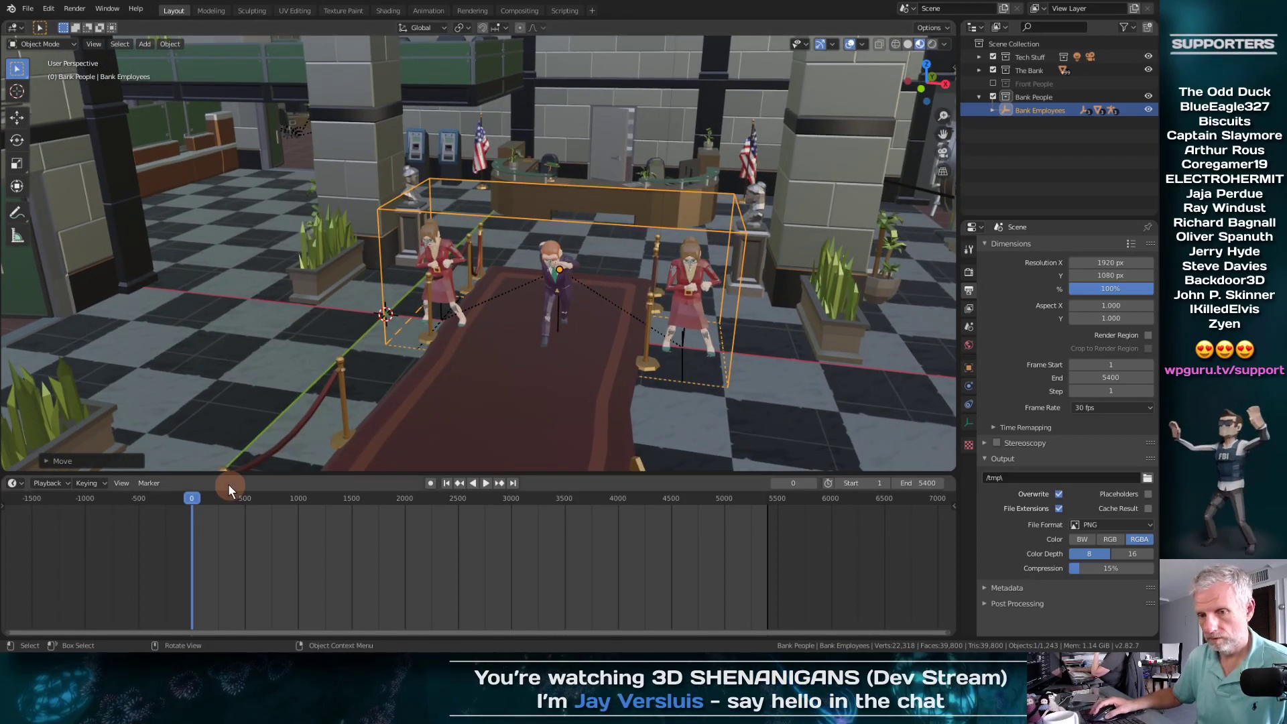
Step: Scrub to frame 1045 and move the Bank Employees empty back along Y toward the reception desk
left_click_drag(192, 496, 303, 496)
key("Escape")
key("g")
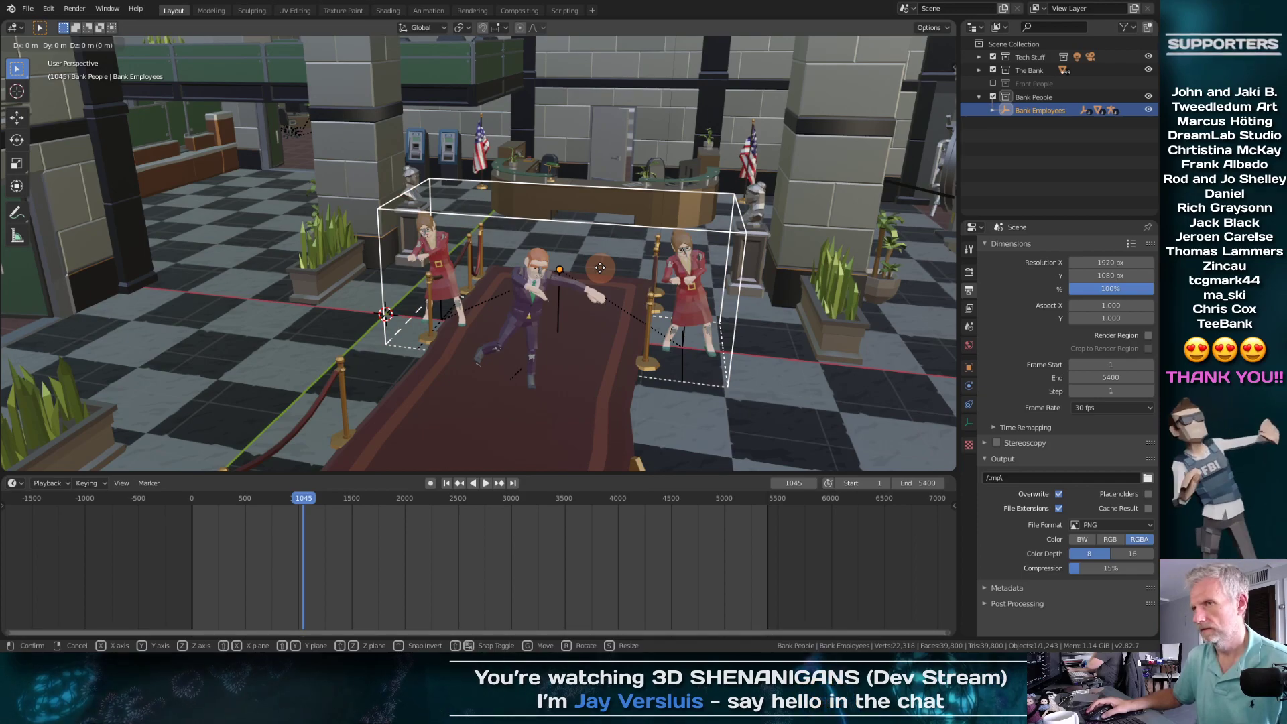
key("y")
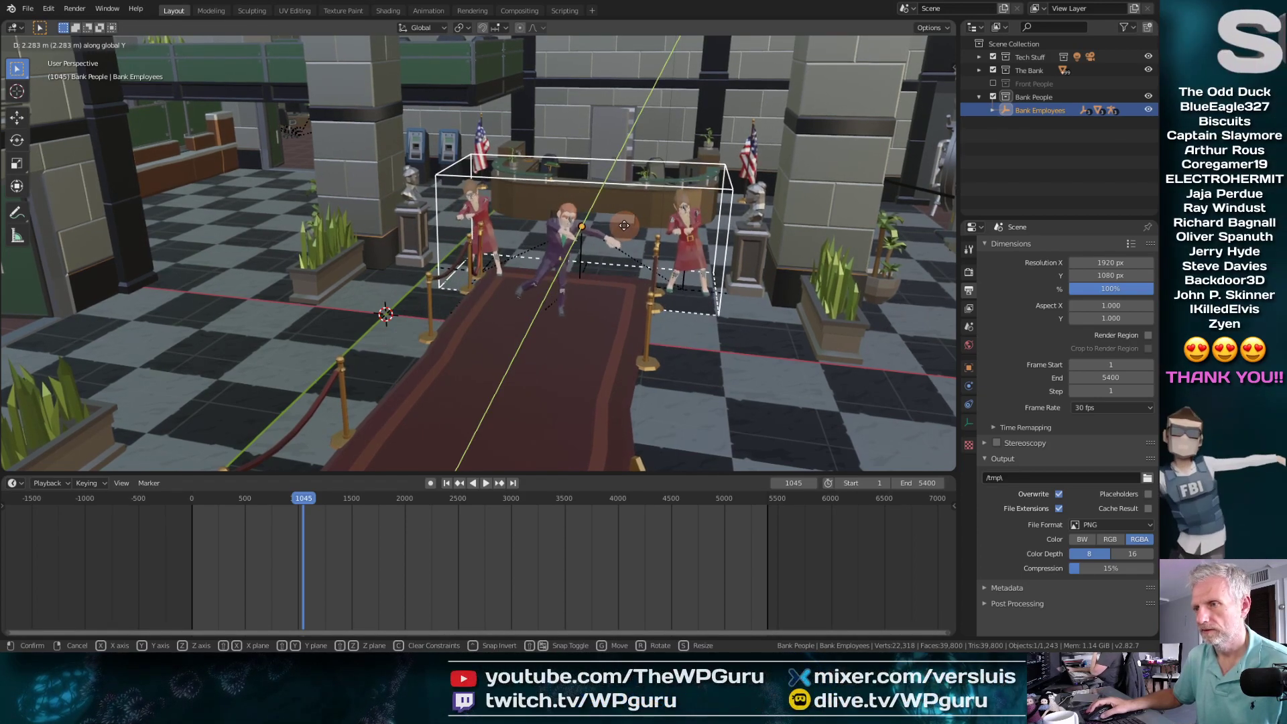
left_click(621, 264)
scroll(620, 264, "down", 3)
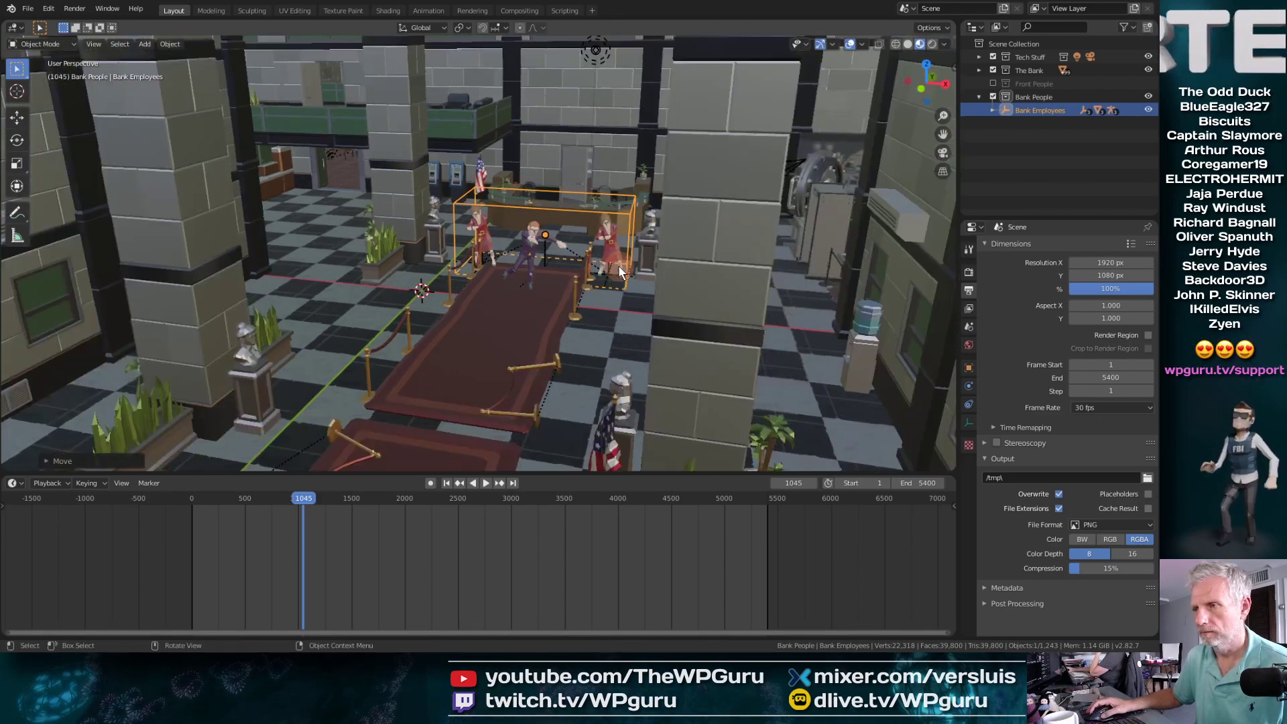
scroll(618, 264, "up", 4)
Step: Scrub to frame 795 and move the Bank Employees empty about -0.76 m along Y
left_click_drag(306, 502, 276, 507)
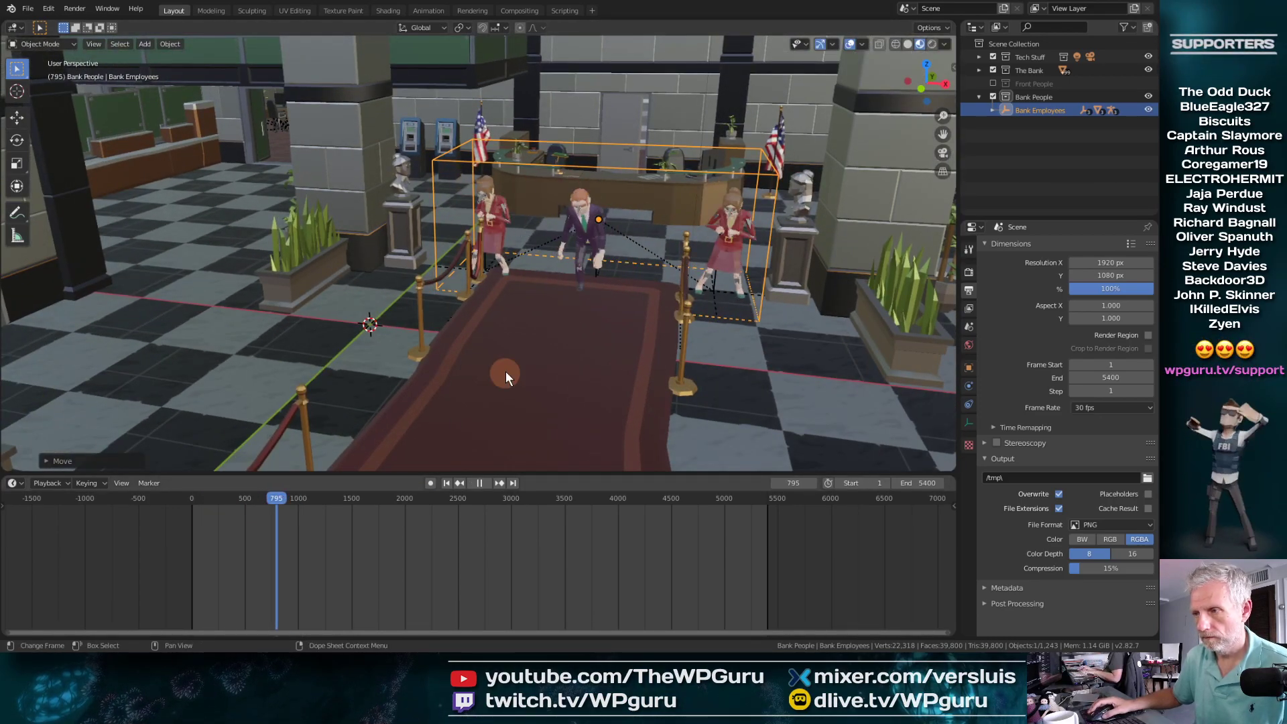
key("g")
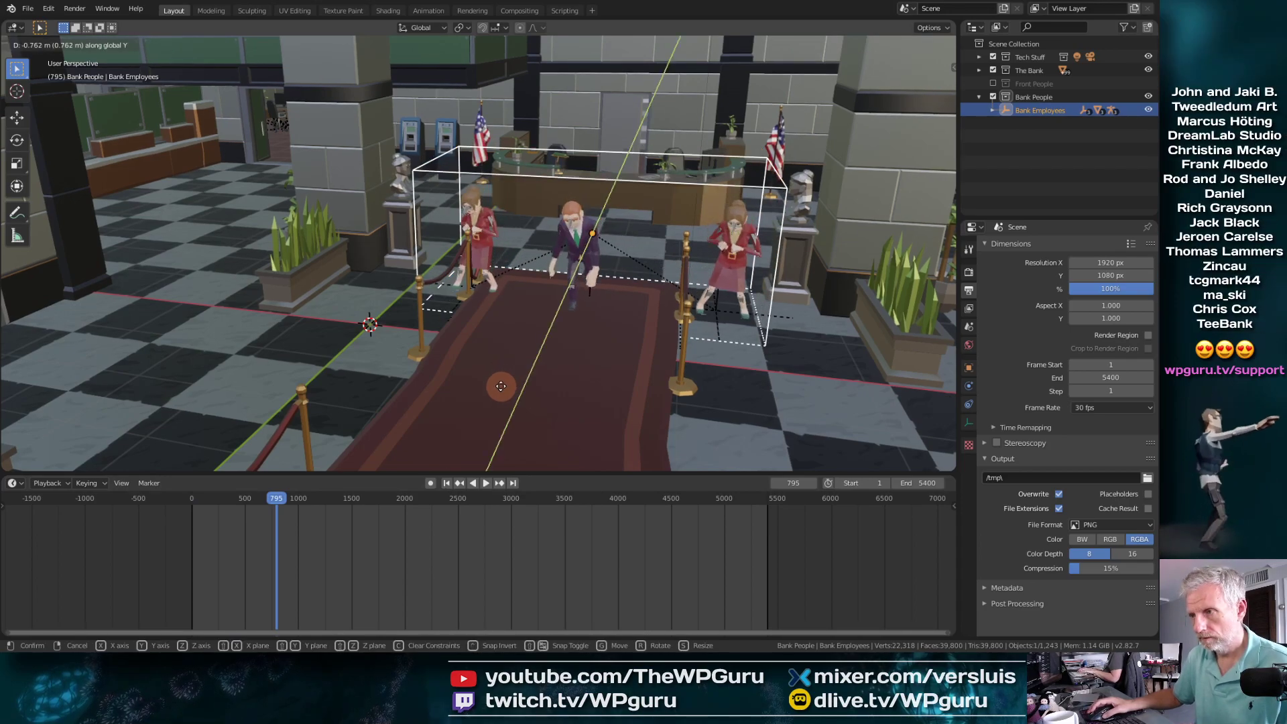
left_click(501, 387)
Step: Nudge the Bank Employees empty slightly along X to centre the group on the carpet
middle_click_drag(501, 386, 557, 319)
key("g")
key("x")
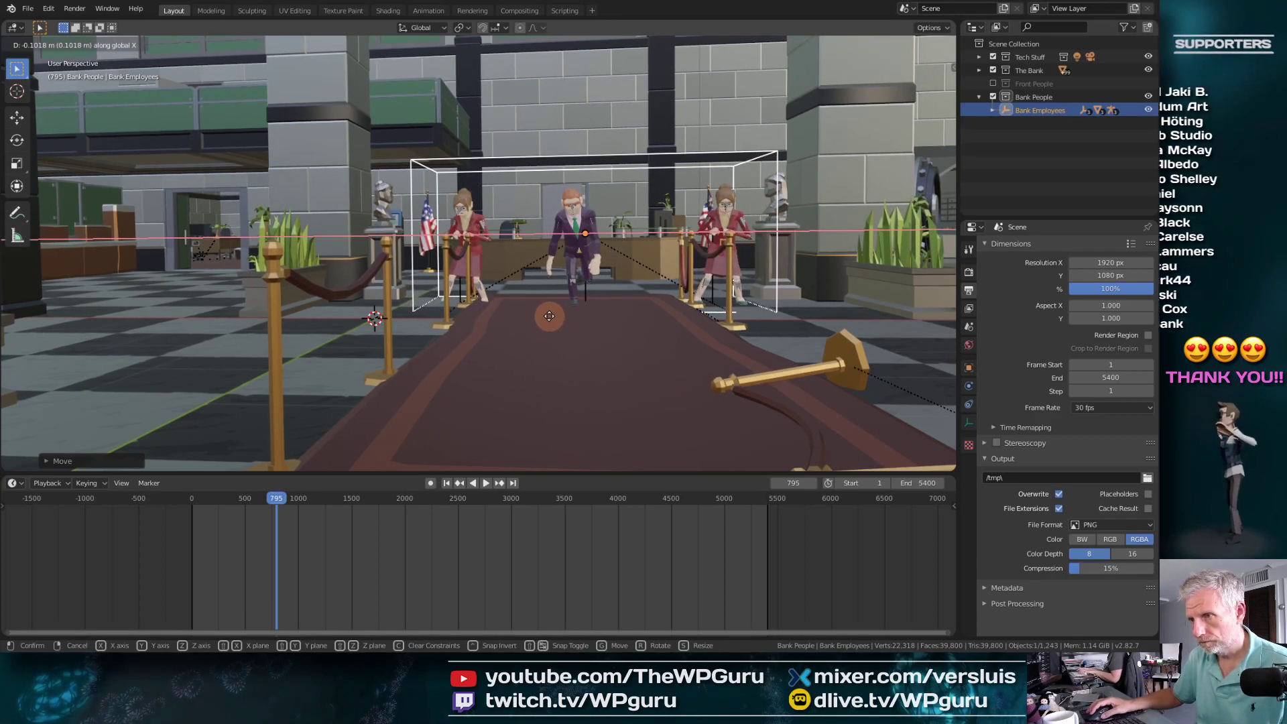
left_click(557, 315)
middle_click_drag(556, 315, 490, 380)
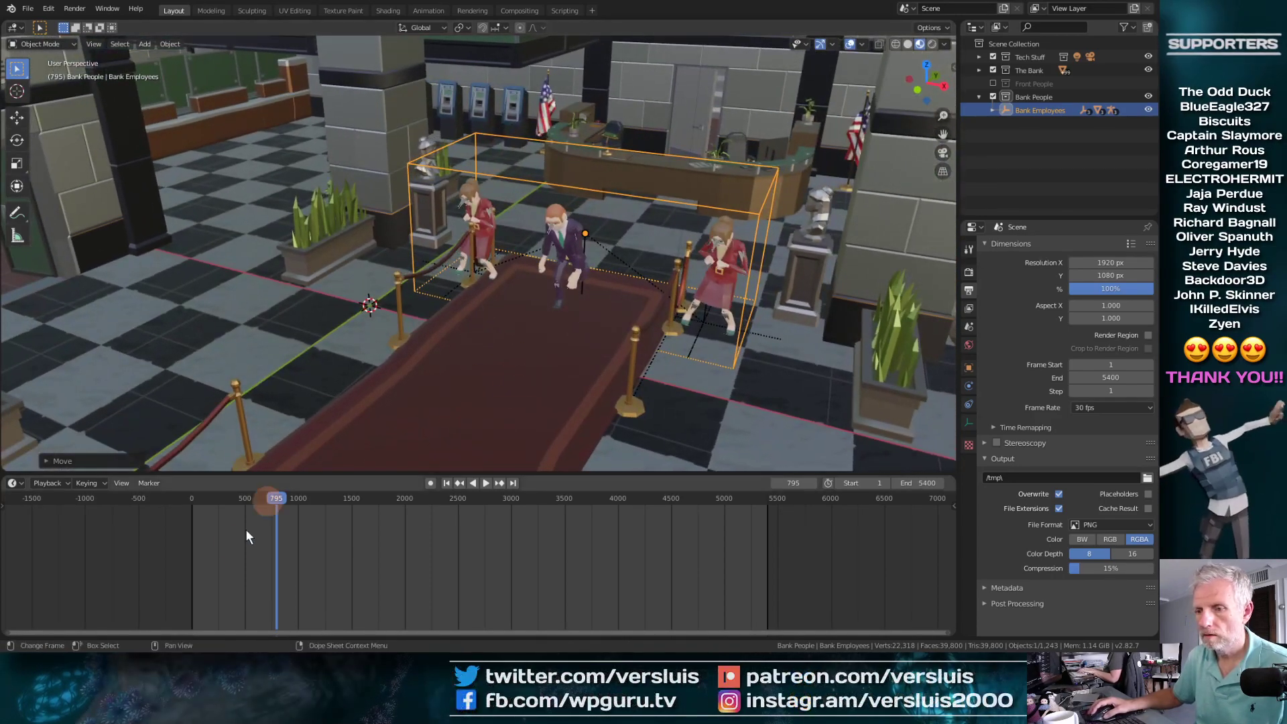
Step: Play and scrub the timeline between about frames 180 and 330 to examine the manager's dance path relative to the business women
key("space")
left_click_drag(266, 508, 223, 497)
key("space")
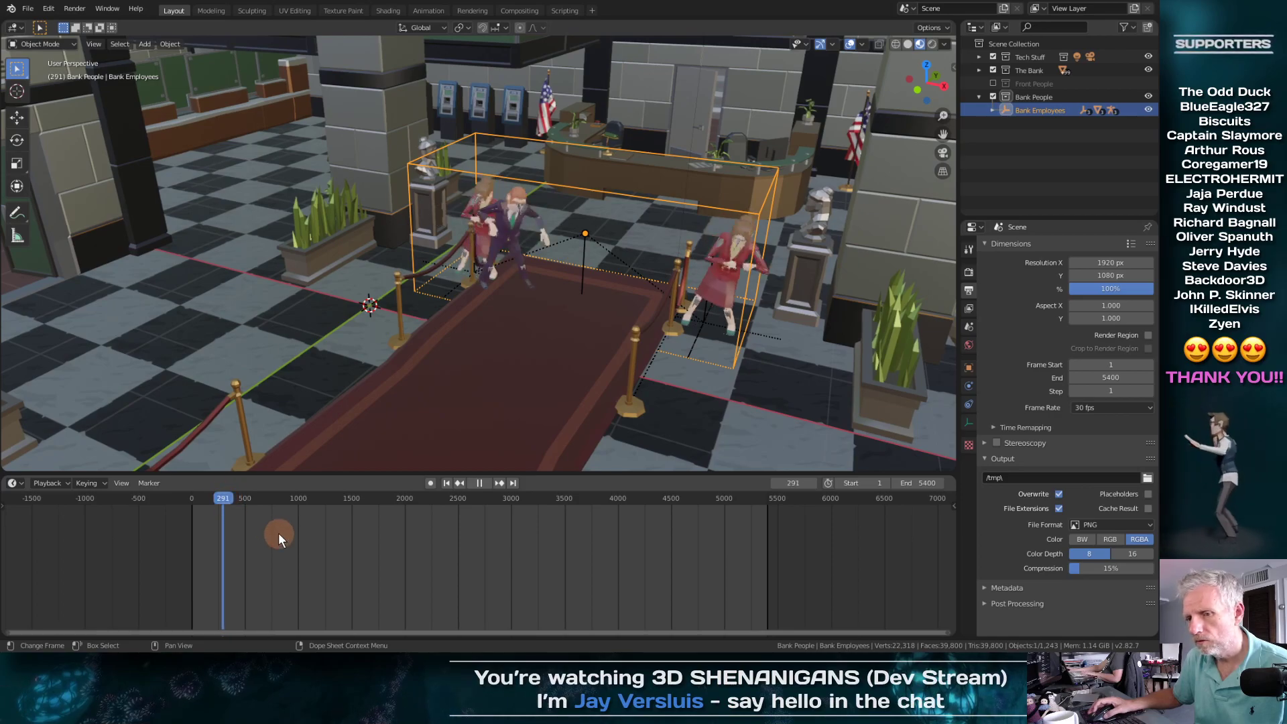
scroll(279, 534, "up", 8)
middle_click_drag(279, 534, 441, 537)
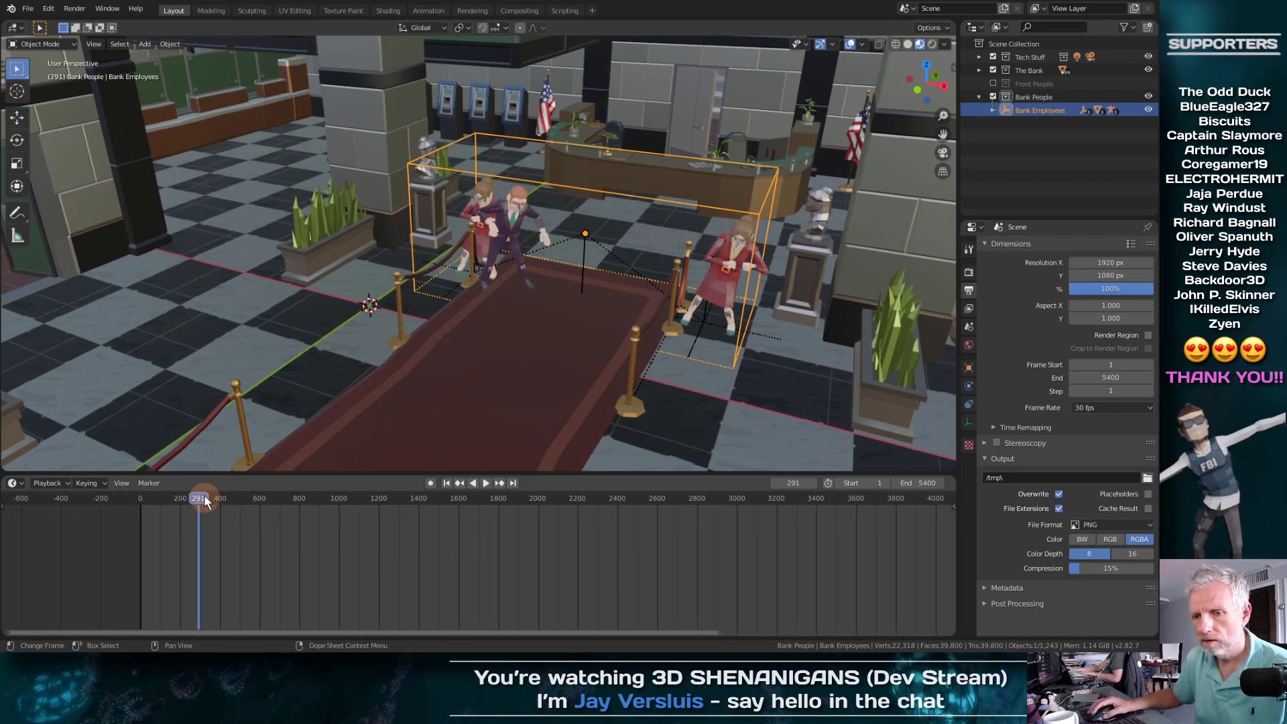
mouse_move(195, 497)
left_mouse_down()
mouse_move(130, 507)
mouse_move(179, 505)
left_mouse_up()
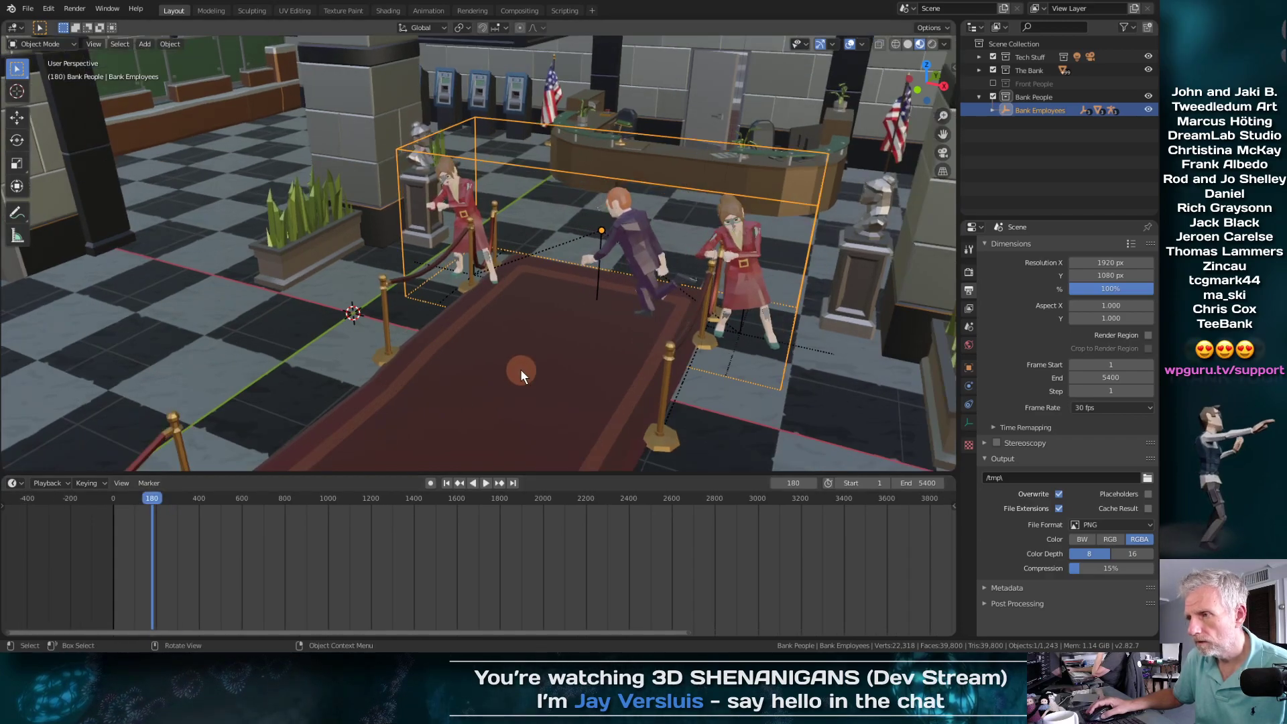
middle_click_drag(520, 370, 551, 320)
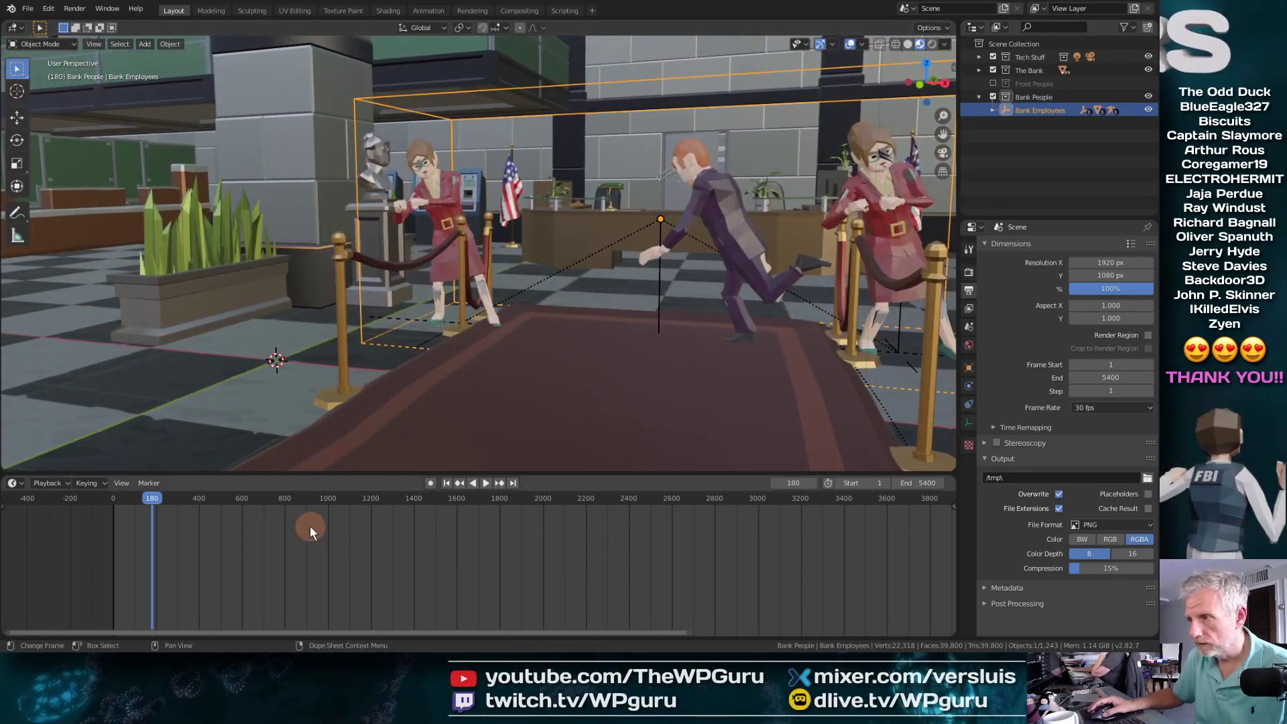
key("space")
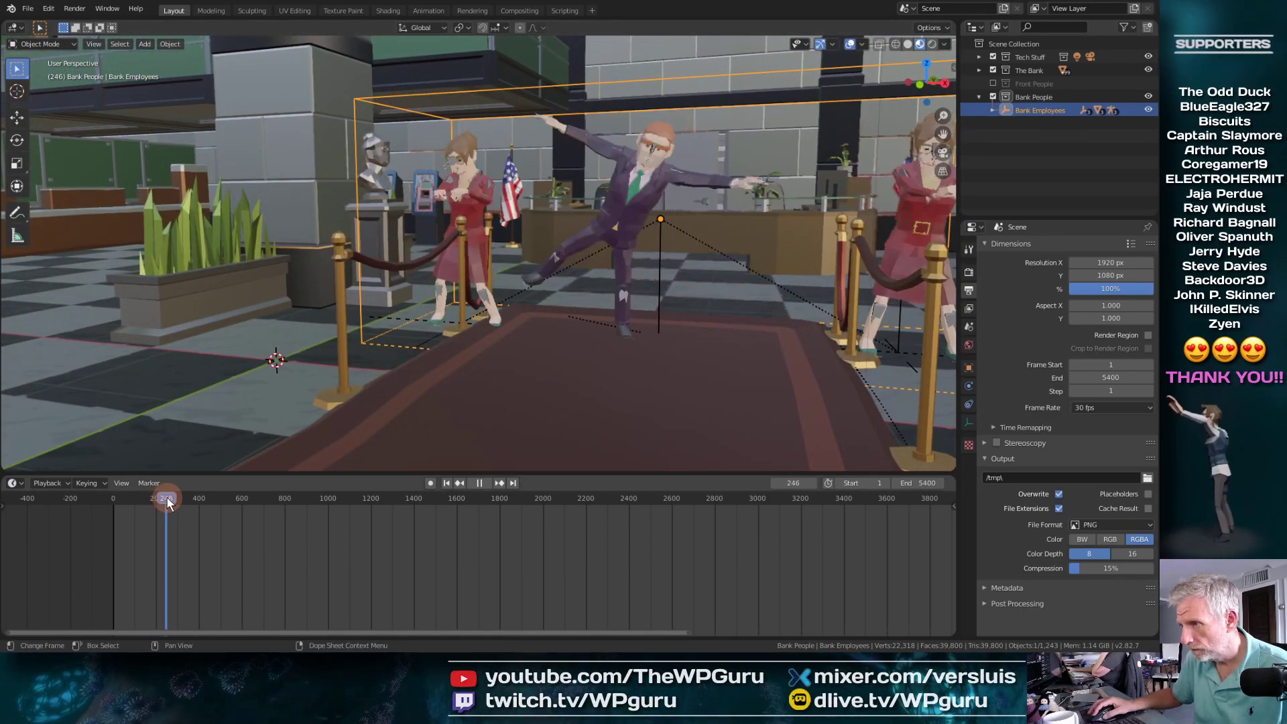
left_click_drag(170, 498, 184, 497)
key("space")
Step: Move the Bank Employees empty along negative Y, away from the reception desk and further down the red carpet
middle_click_drag(325, 460, 621, 284)
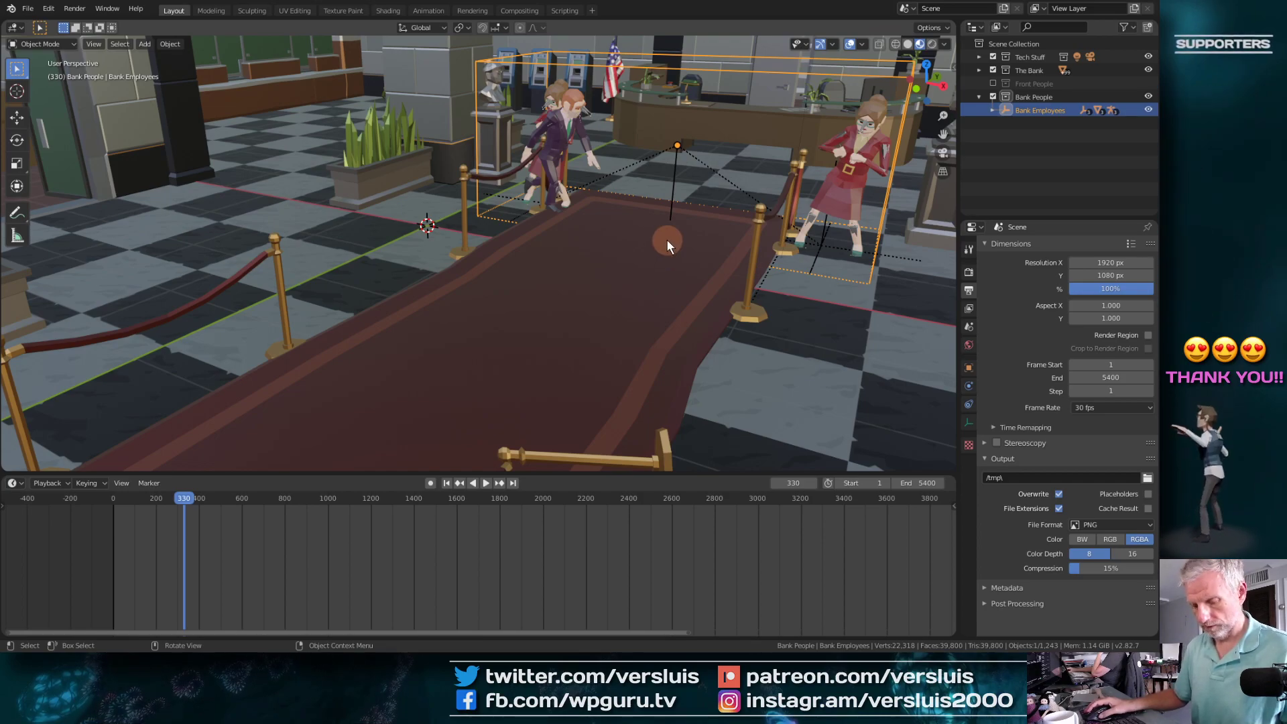
key("g")
key("y")
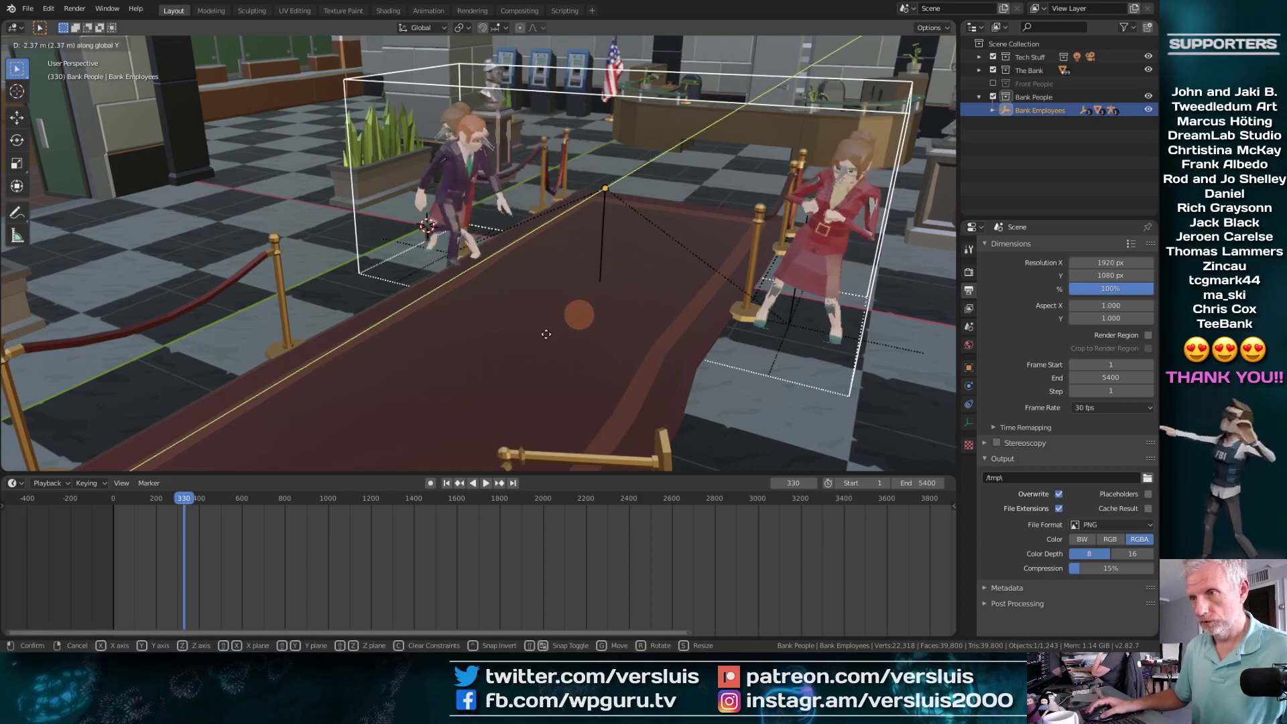
left_click(539, 338)
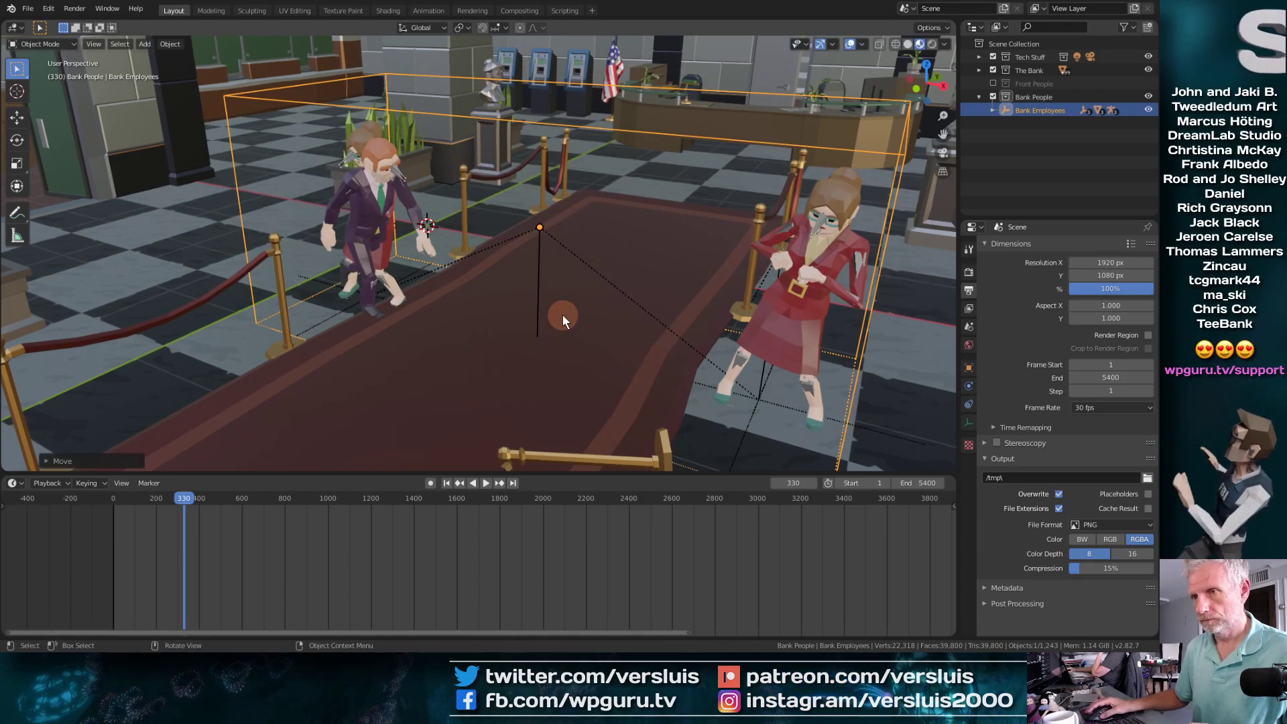
Step: Play the animation, scrub to frame 1157 and check the group's placement from the front
middle_click_drag(562, 315, 627, 279)
key("space")
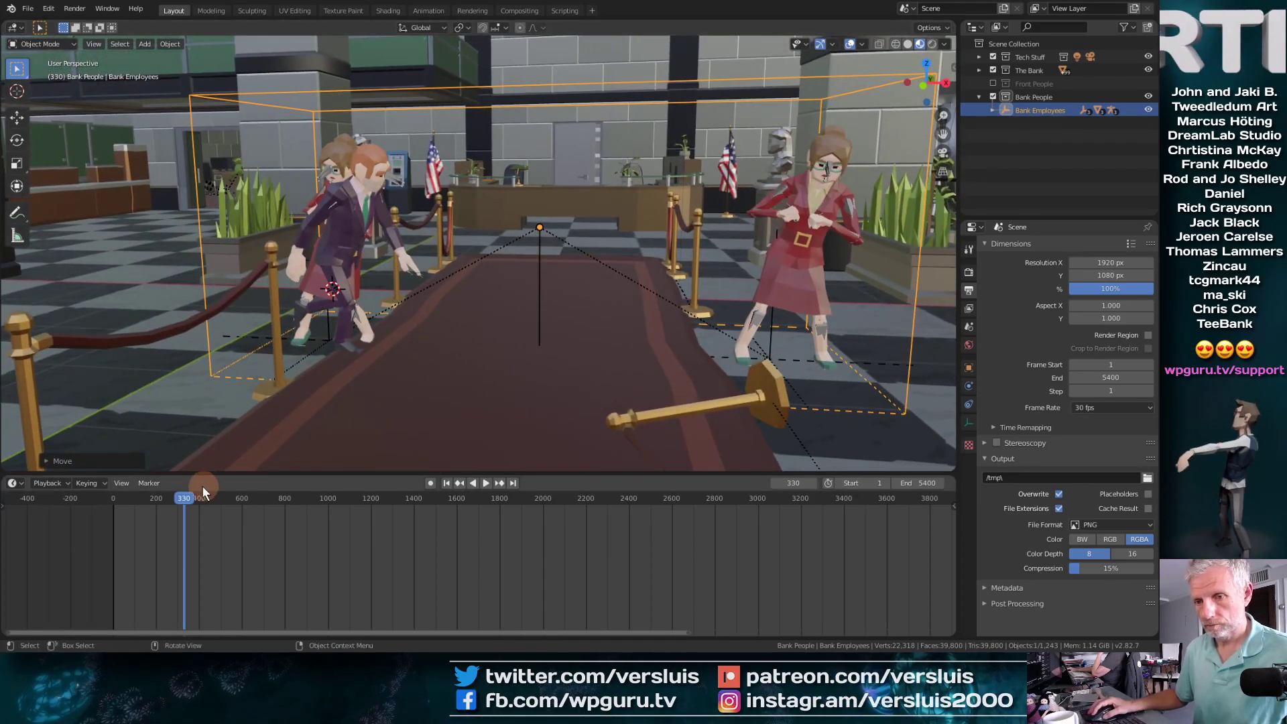
left_click_drag(179, 499, 362, 502)
middle_click_drag(539, 285, 573, 278)
scroll(471, 351, "down", 5)
scroll(544, 281, "up", 3)
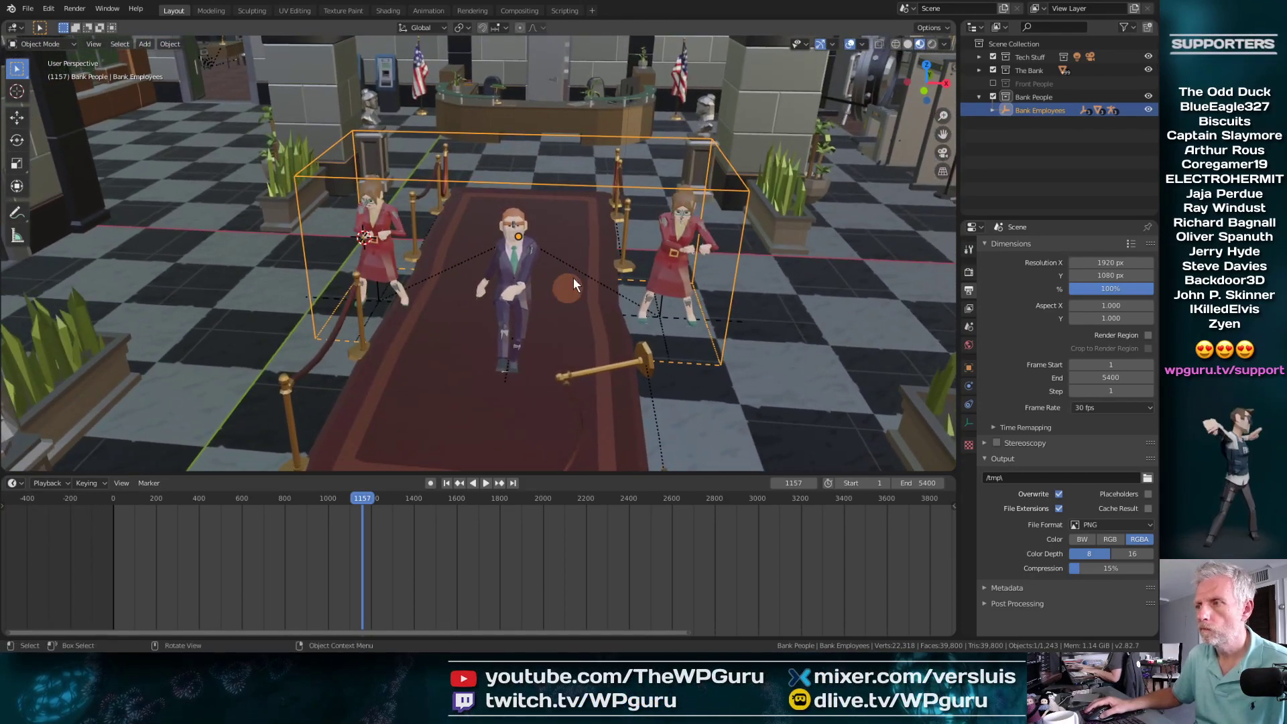
Step: Move Business Woman 1 on the floor plane about -1.4 m in X and 2.8 m in Y, and rotate her about Z
left_click(992, 110)
left_click(1056, 138)
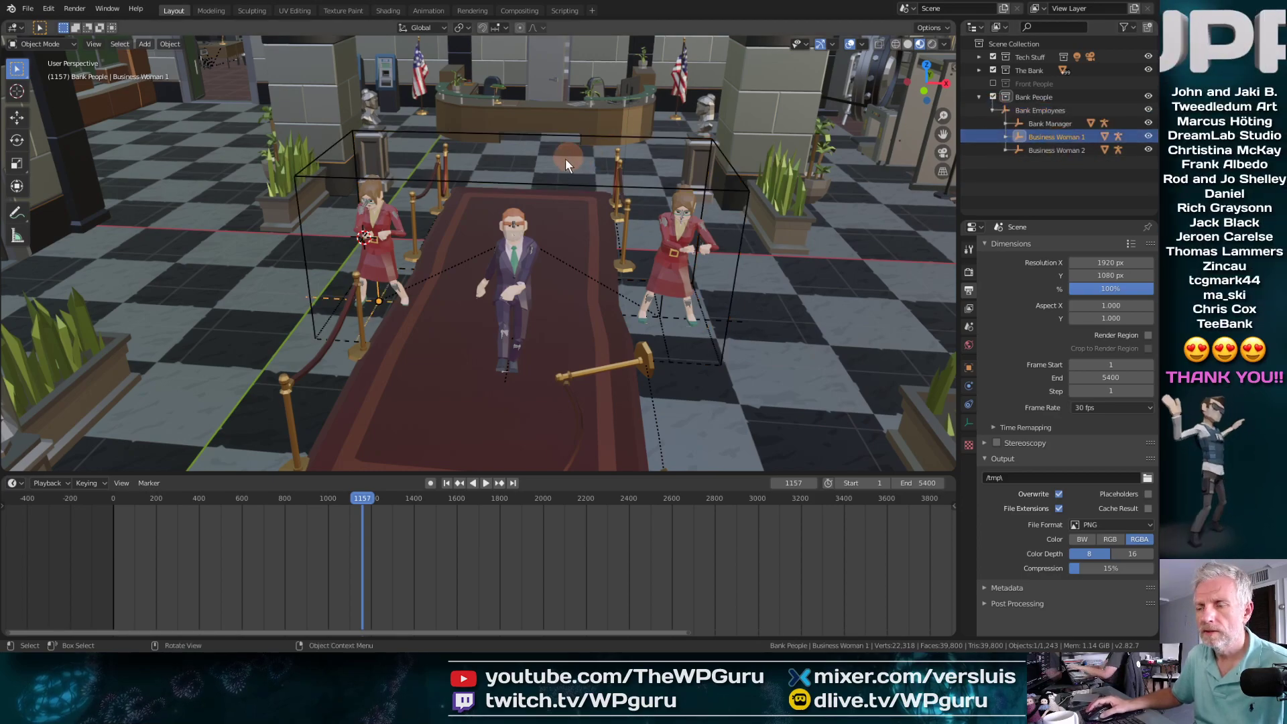
mouse_move(565, 158)
middle_mouse_down()
mouse_move(545, 179)
mouse_move(540, 155)
mouse_move(574, 147)
mouse_move(570, 159)
middle_mouse_up()
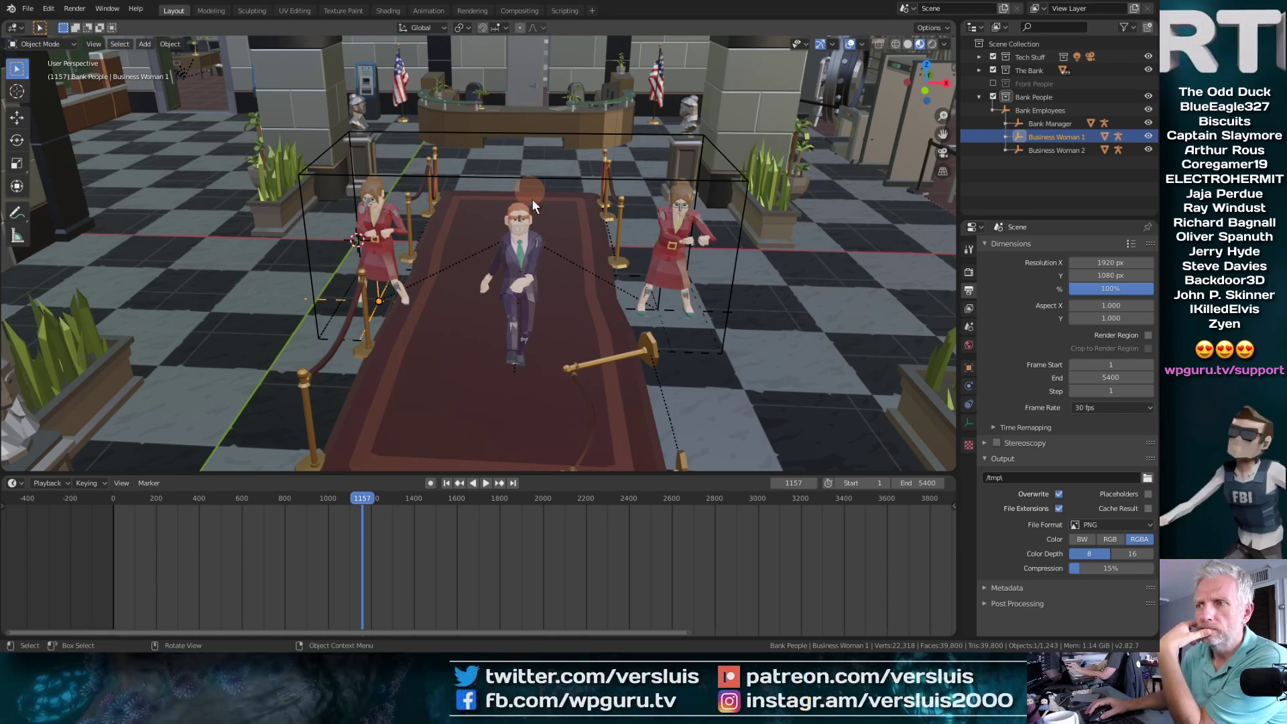
middle_click_drag(532, 199, 641, 179)
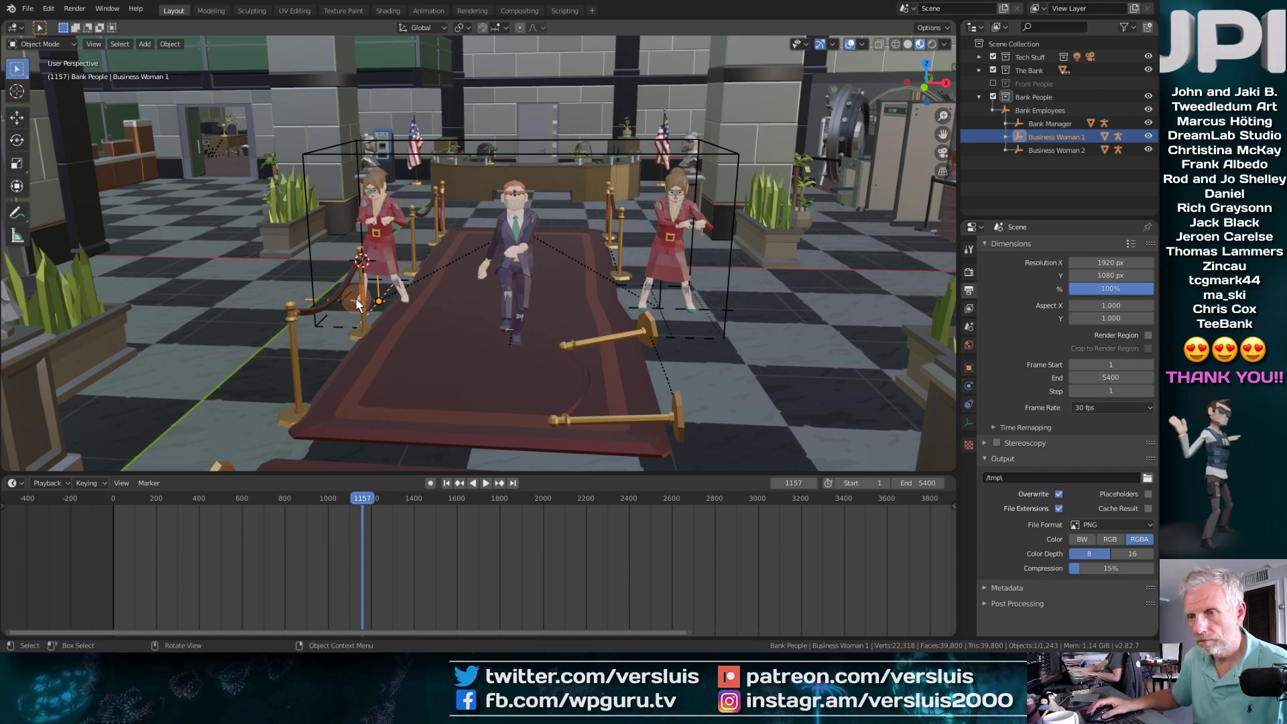
key("g")
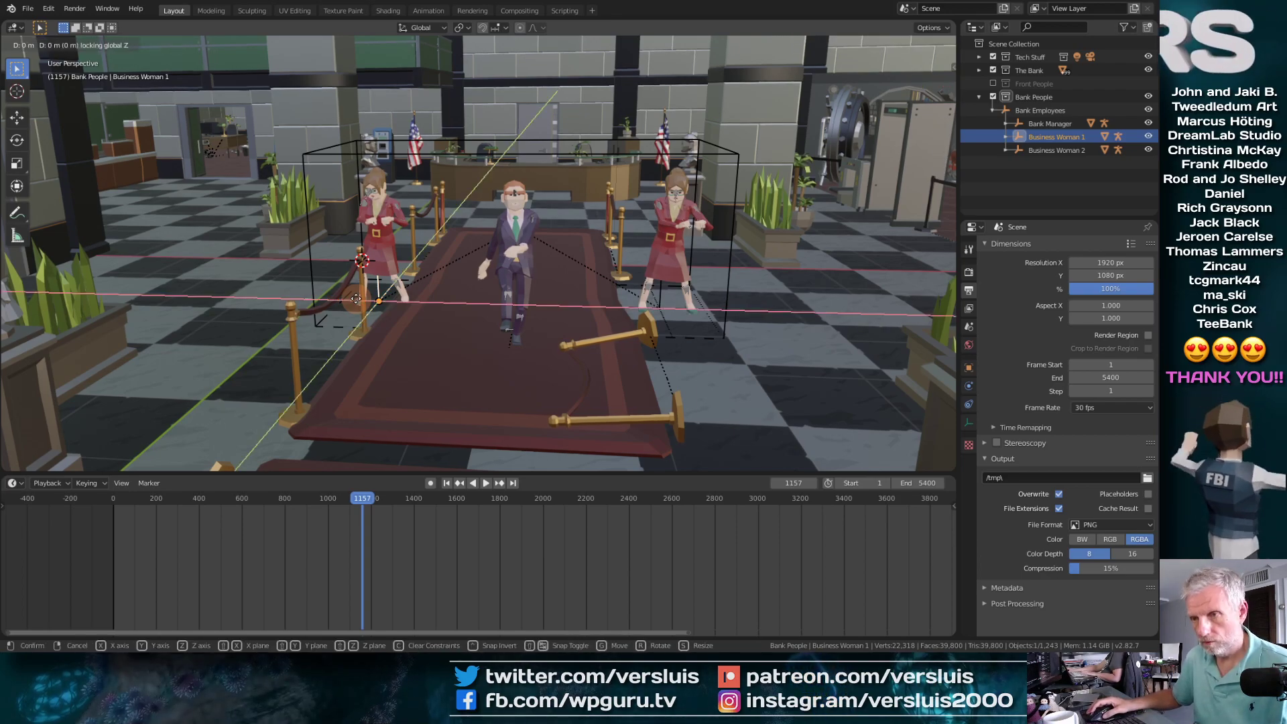
key("shift+z")
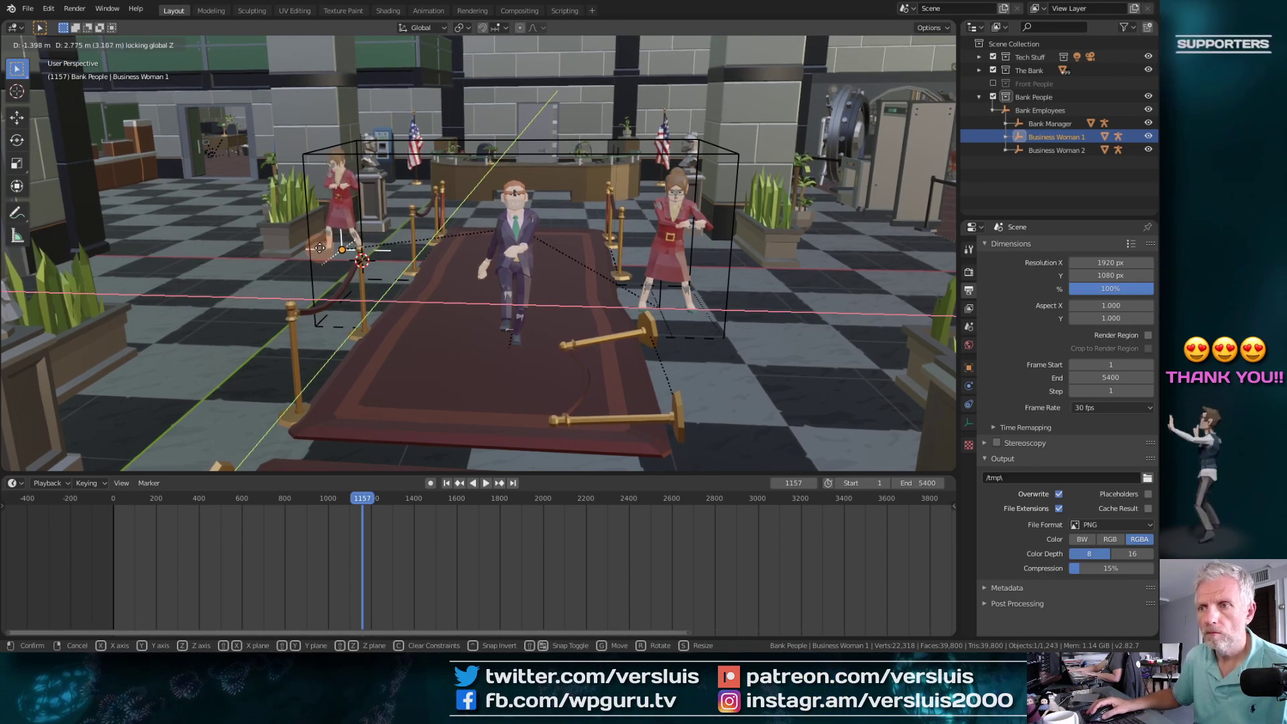
left_click(321, 250)
key("r")
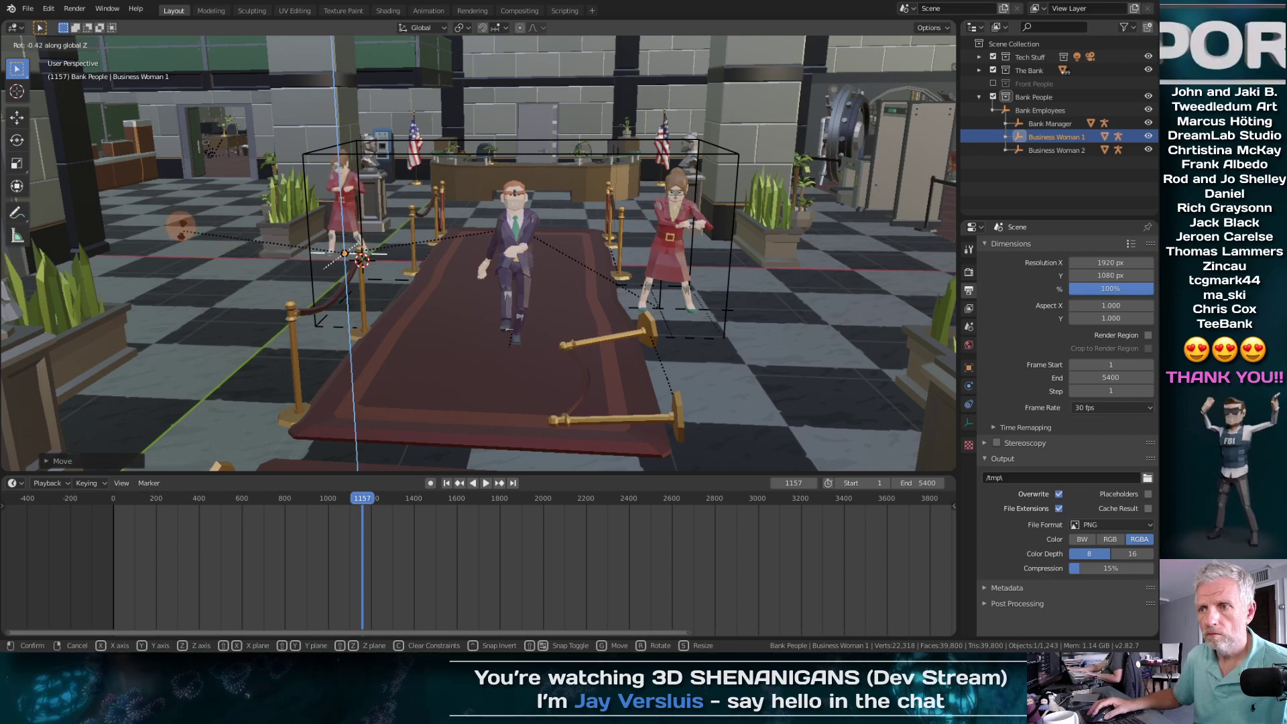
left_click(424, 258)
middle_click_drag(423, 259, 472, 288)
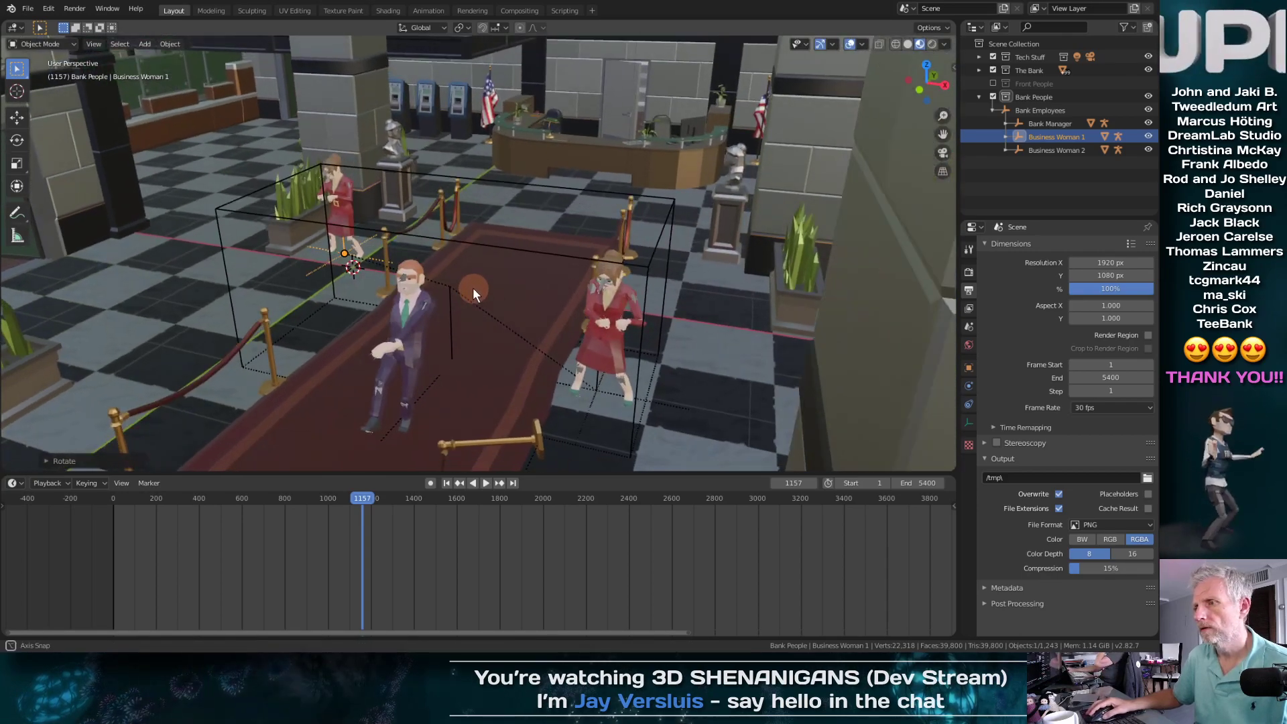
Step: Move Business Woman 2 across the floor plane to the planter opposite Business Woman 1 and rotate her about Z to face the carpet
left_click(1056, 147)
key("g")
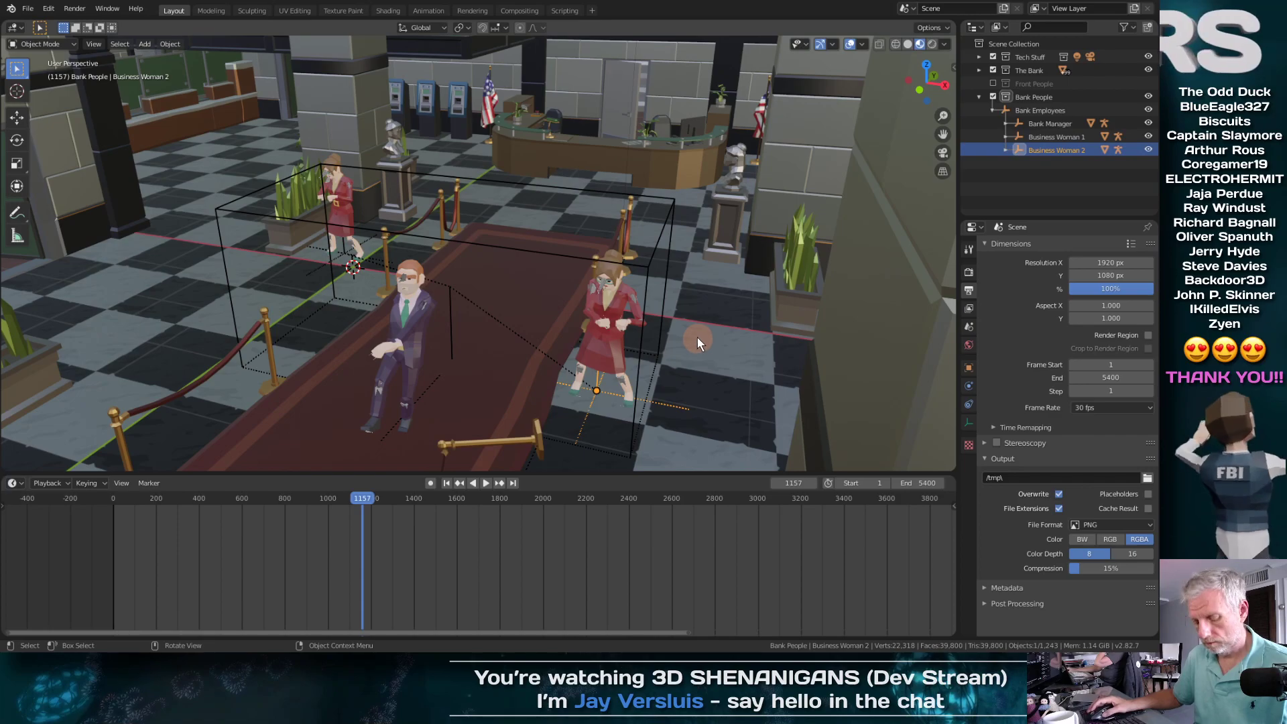
key("shift+z")
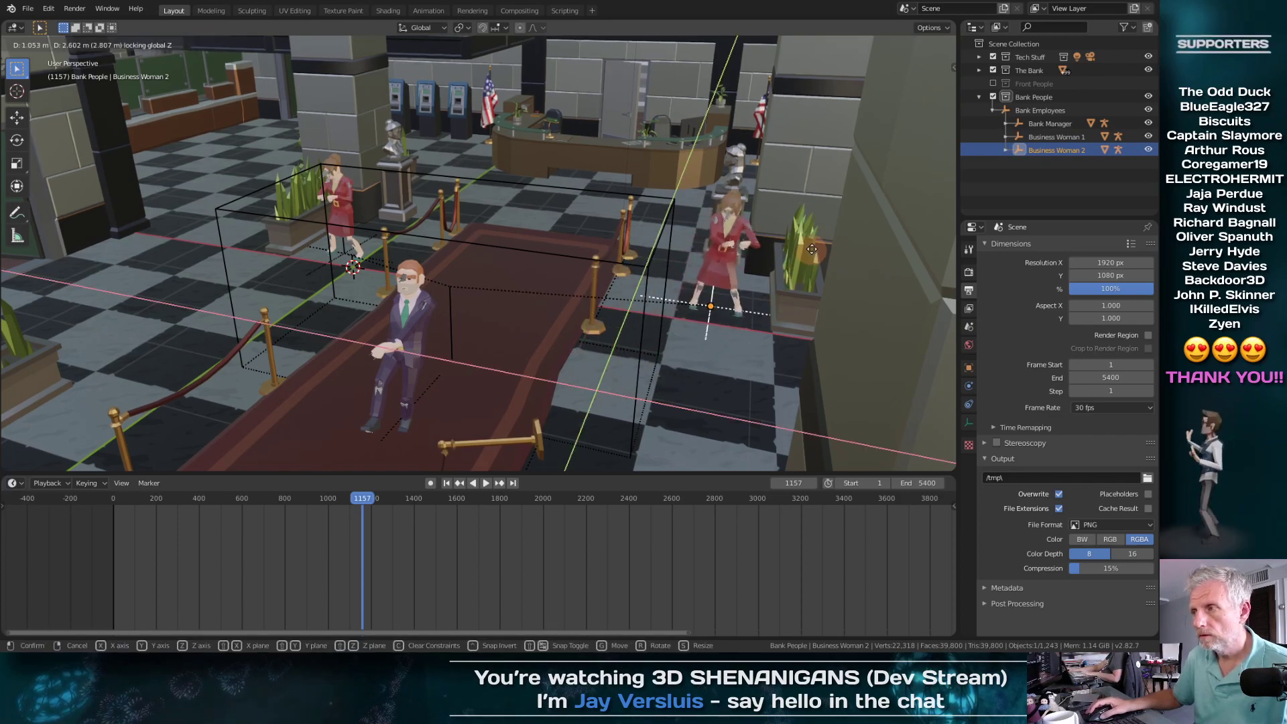
left_click(806, 266)
middle_click_drag(807, 266, 842, 267)
key("r")
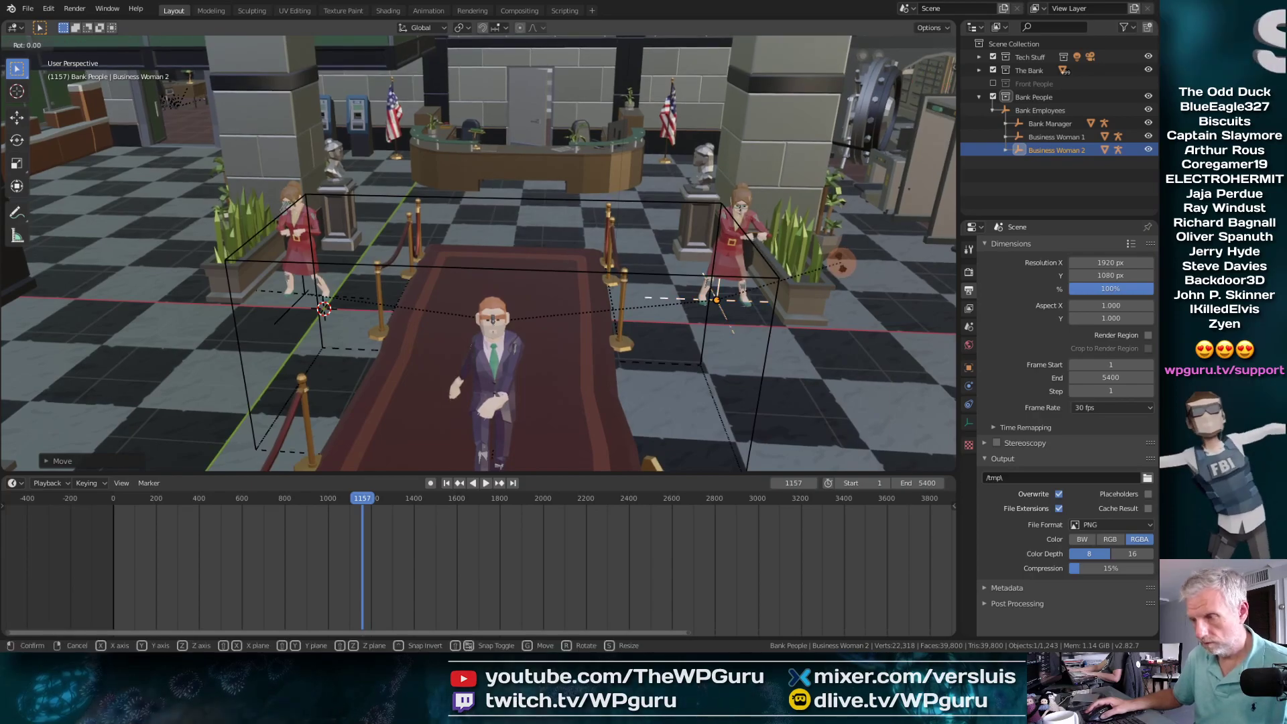
key("z")
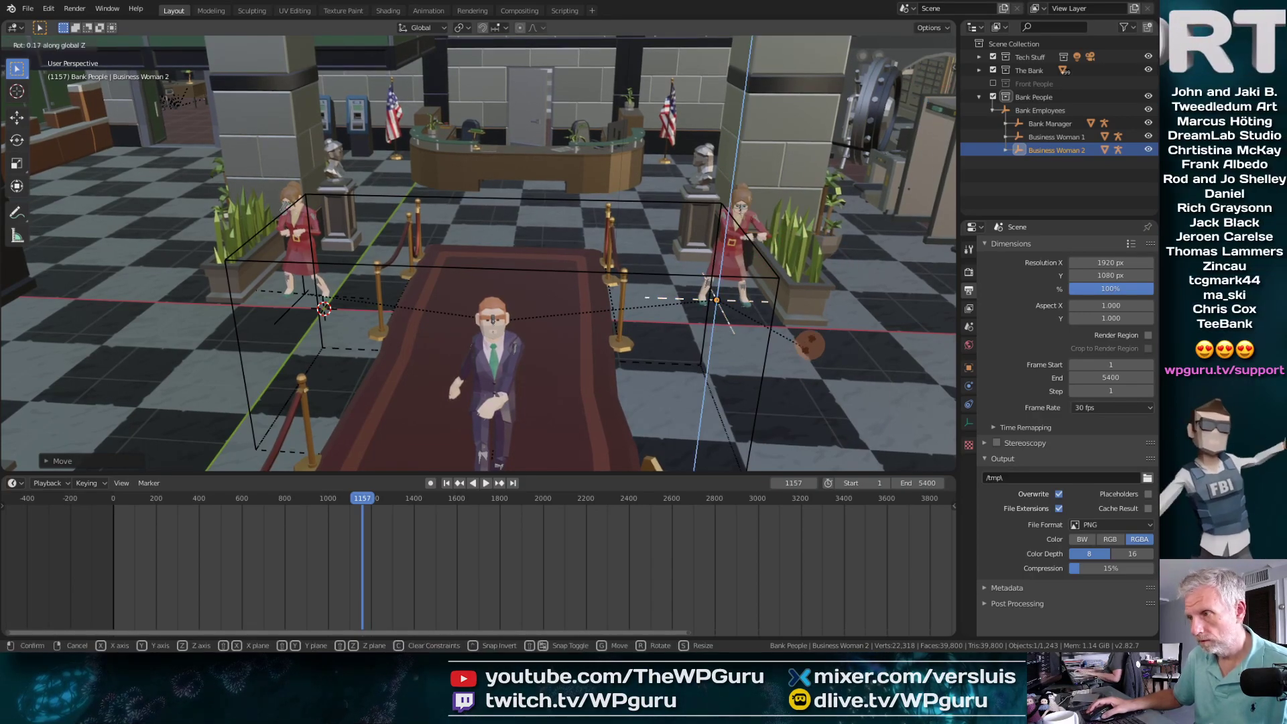
left_click(756, 350)
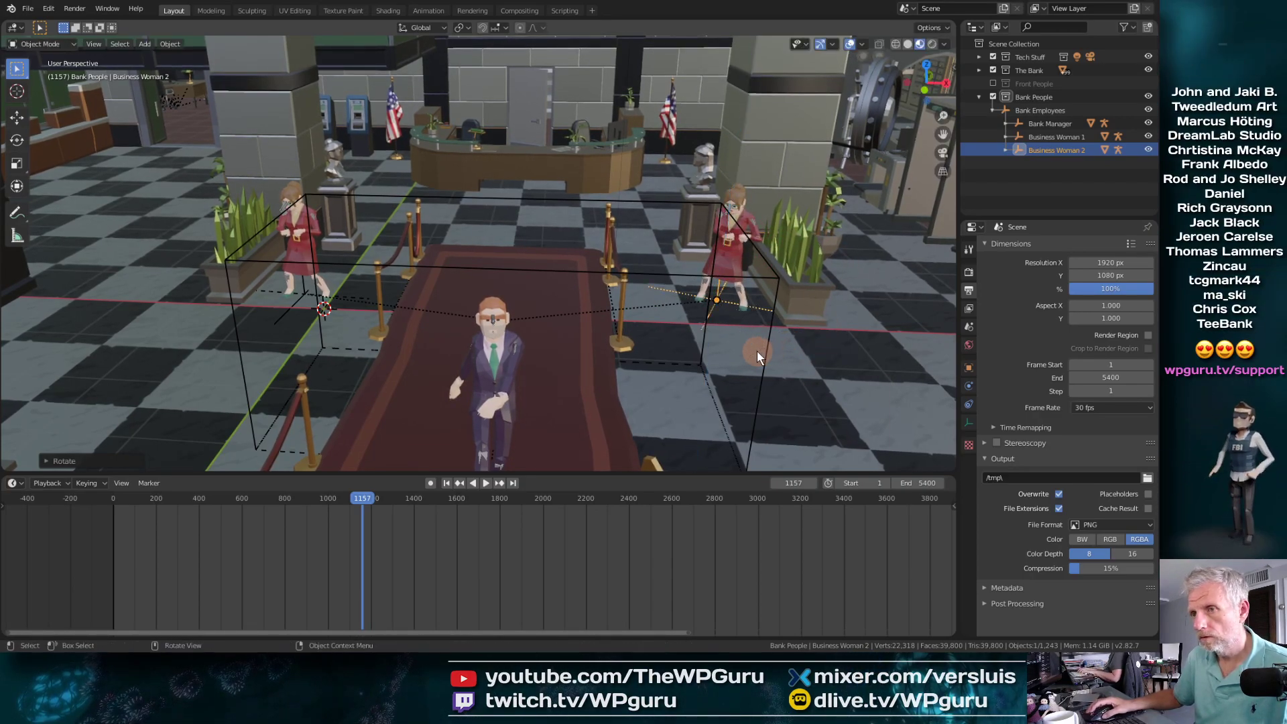
Step: Rotate Business Woman 1 about 30° around the global Z axis to mirror the other business woman
left_click(298, 255)
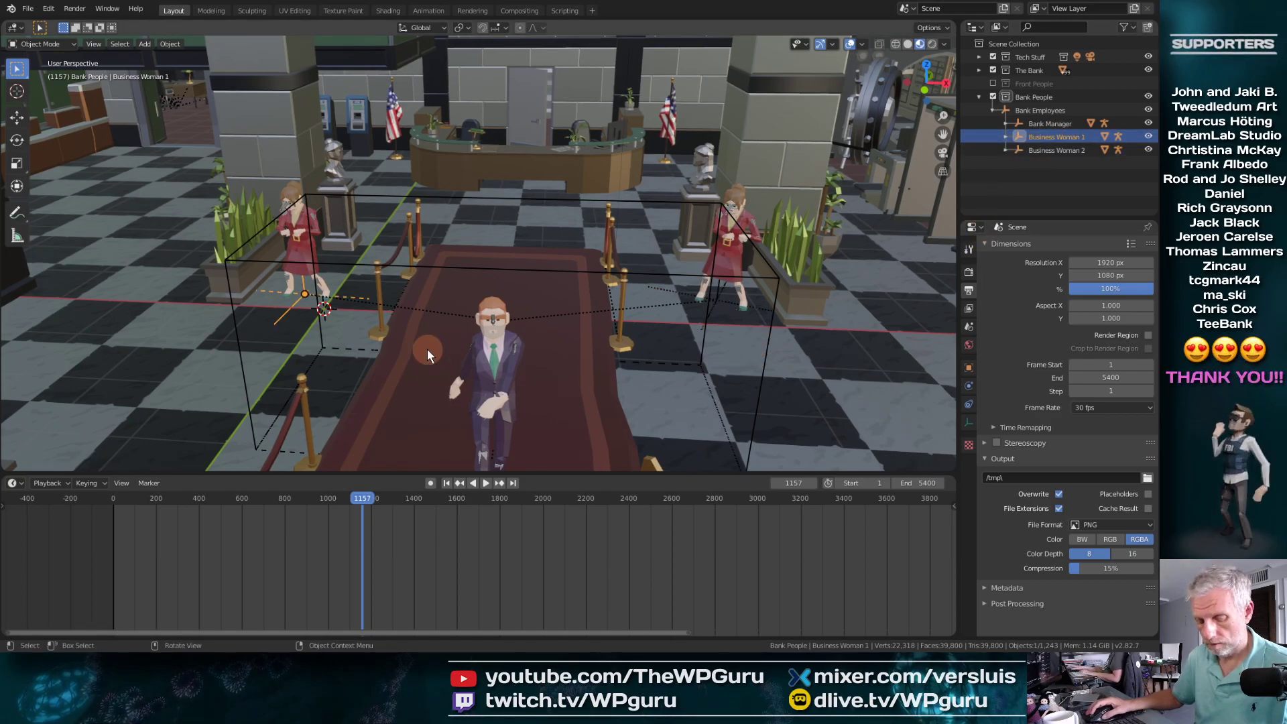
key("r")
key("z")
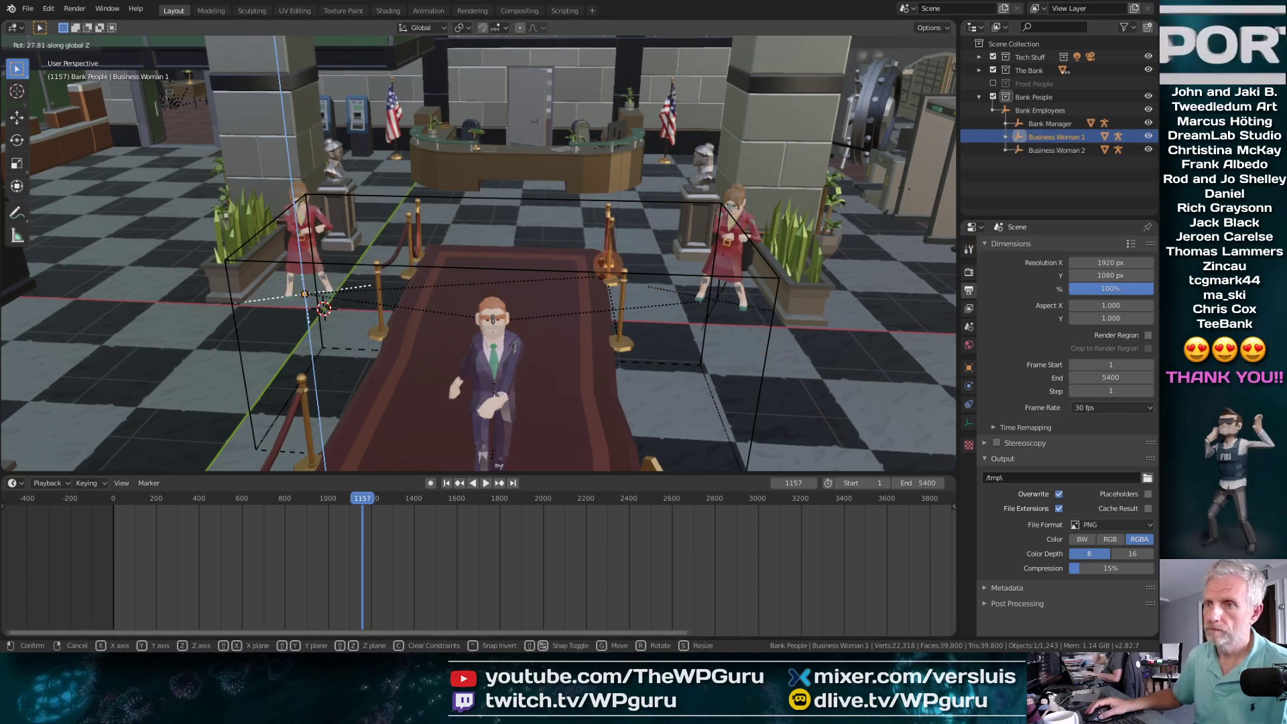
left_click(623, 241)
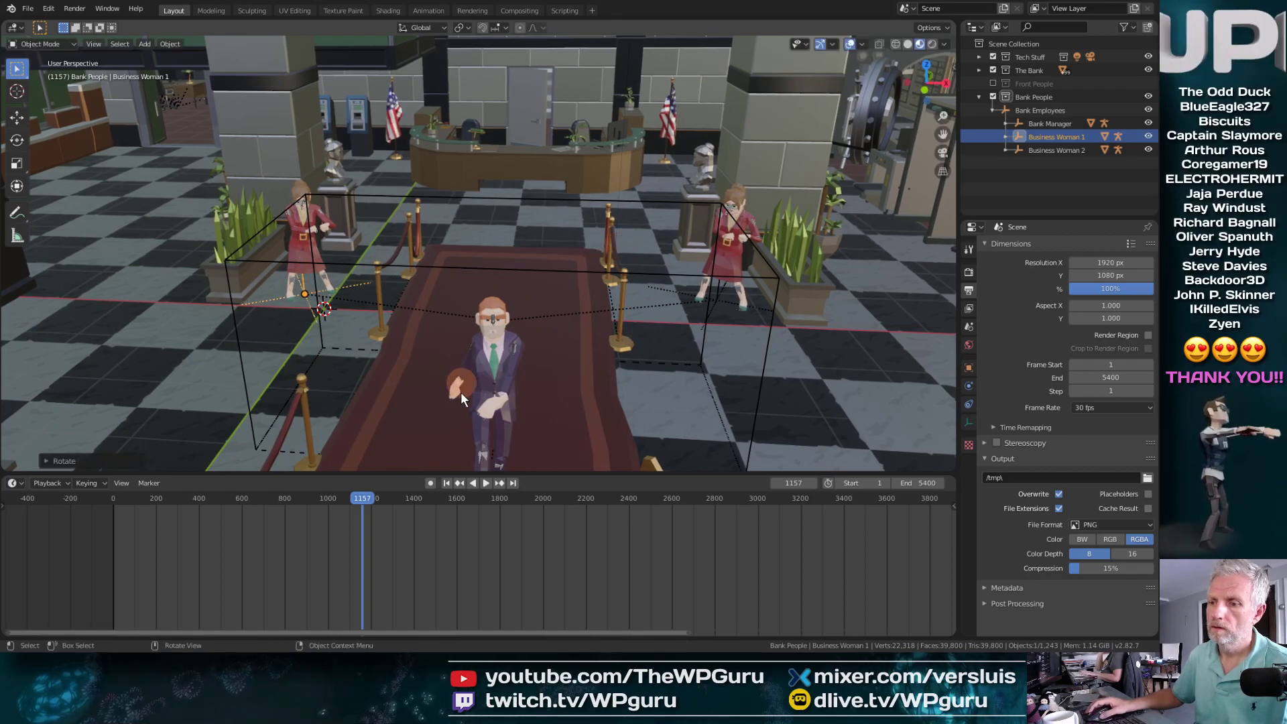
Step: Scrub back to frame 0 and inspect the three employees' starting positions around the carpet
left_click_drag(361, 497, 101, 512)
scroll(533, 385, "down", 5)
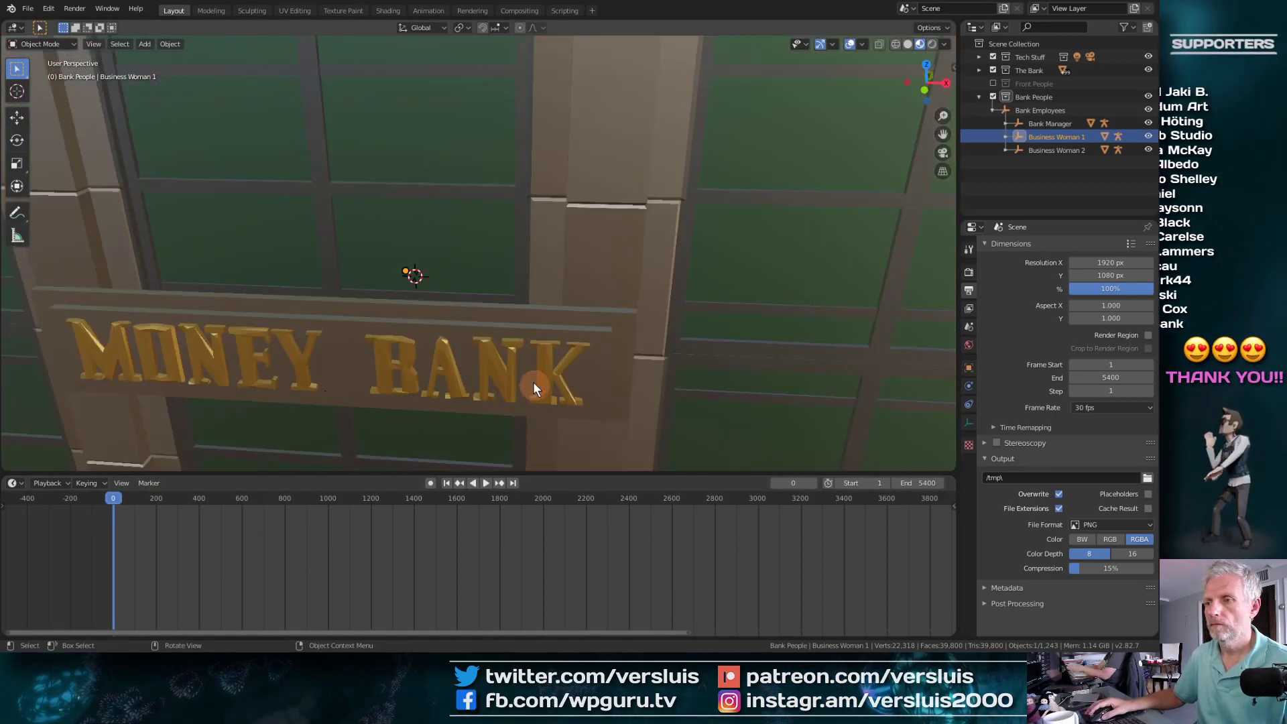
scroll(531, 381, "up", 3)
middle_click_drag(528, 373, 502, 349, "shift")
scroll(546, 280, "up", 3)
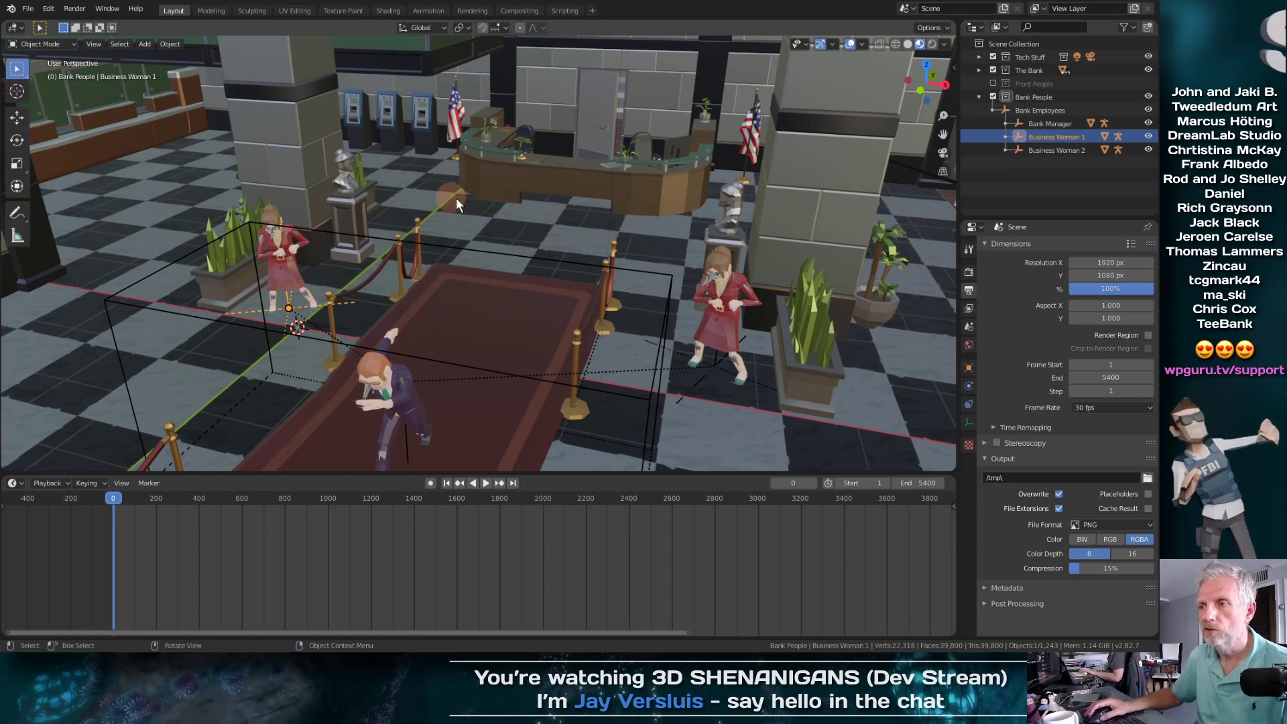
Step: Try PolygonCity_Texture_02_A.png on Business Woman 2's material, settle on PolygonCity_Texture_04_A.png, and return to the Layout workspace
left_click(716, 312)
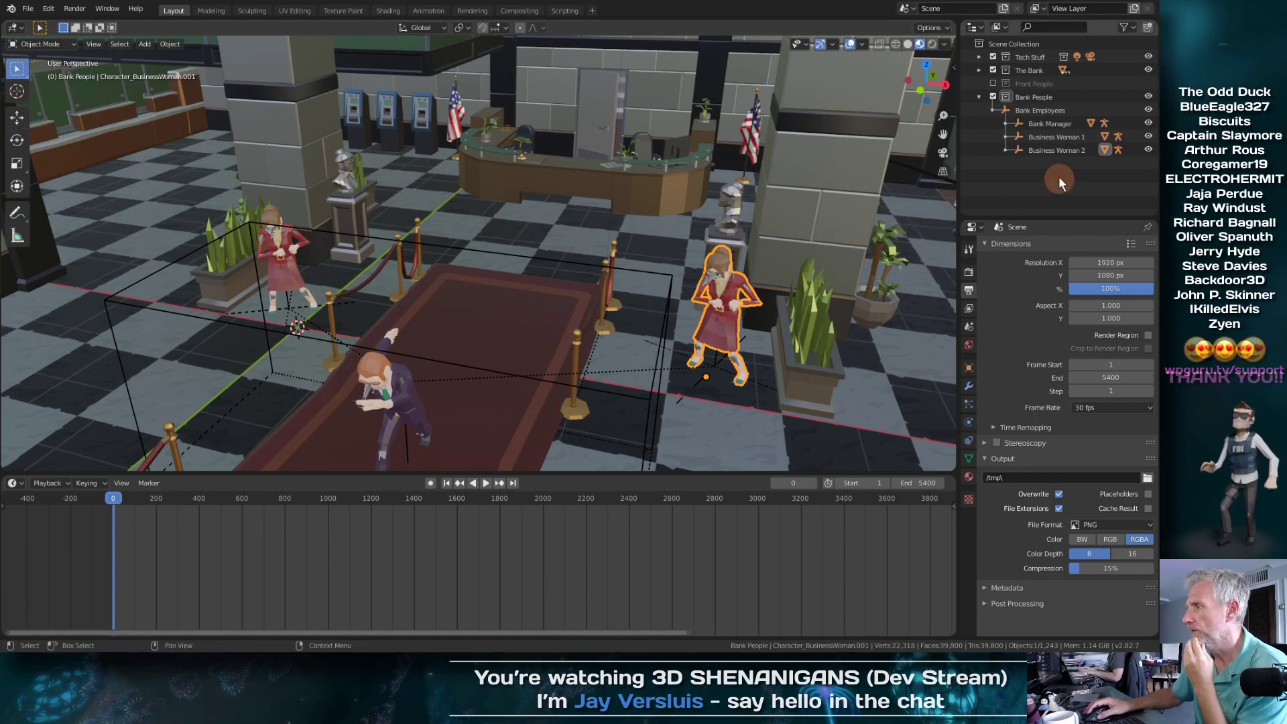
left_click(379, 10)
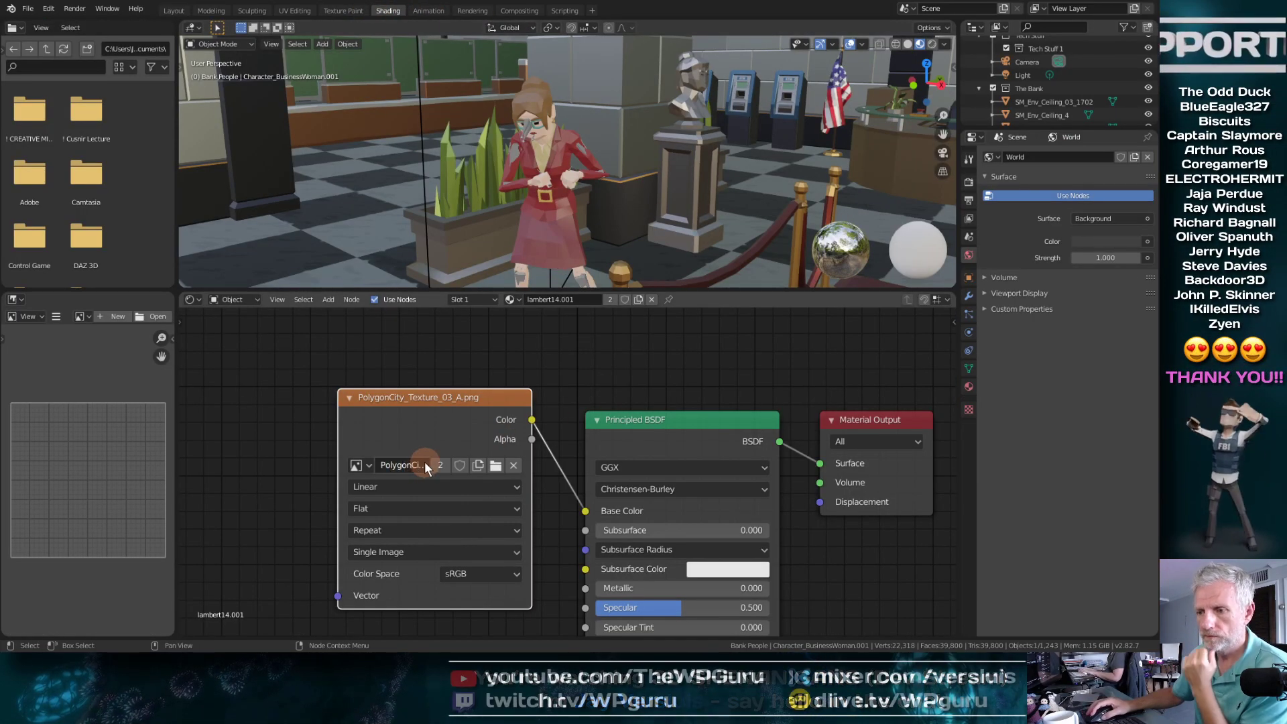
left_click(358, 465)
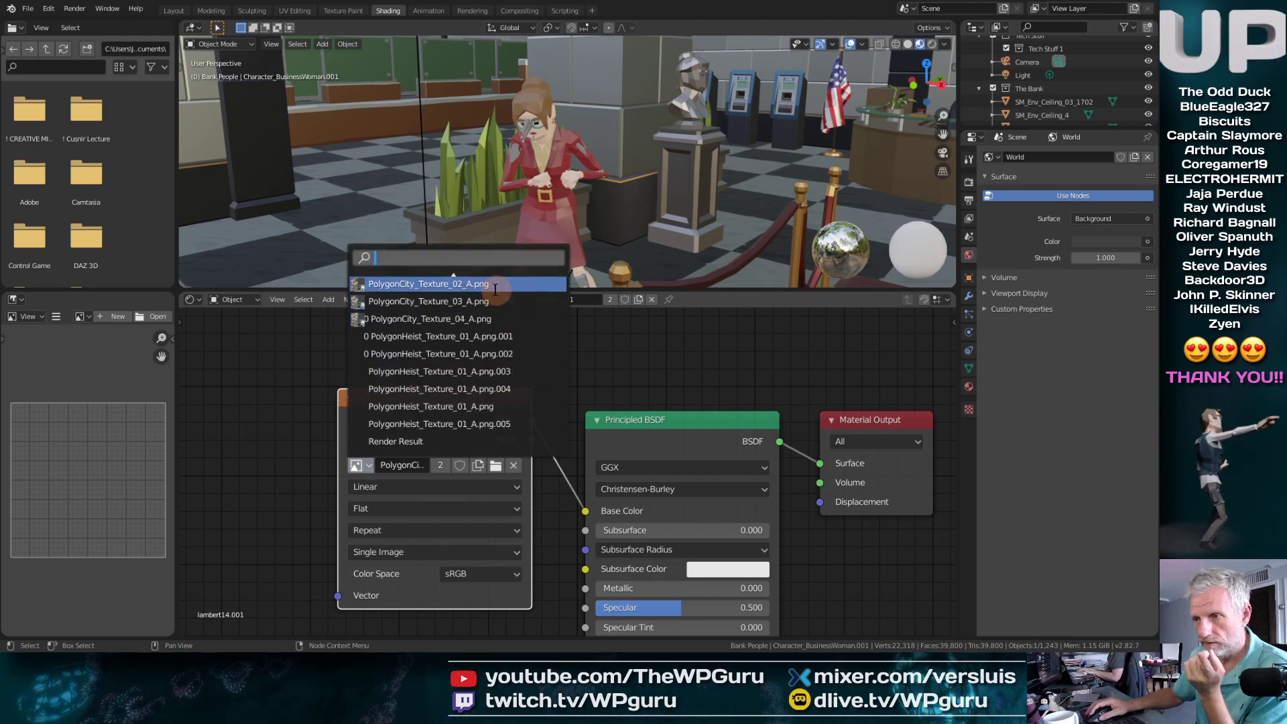
left_click(495, 284)
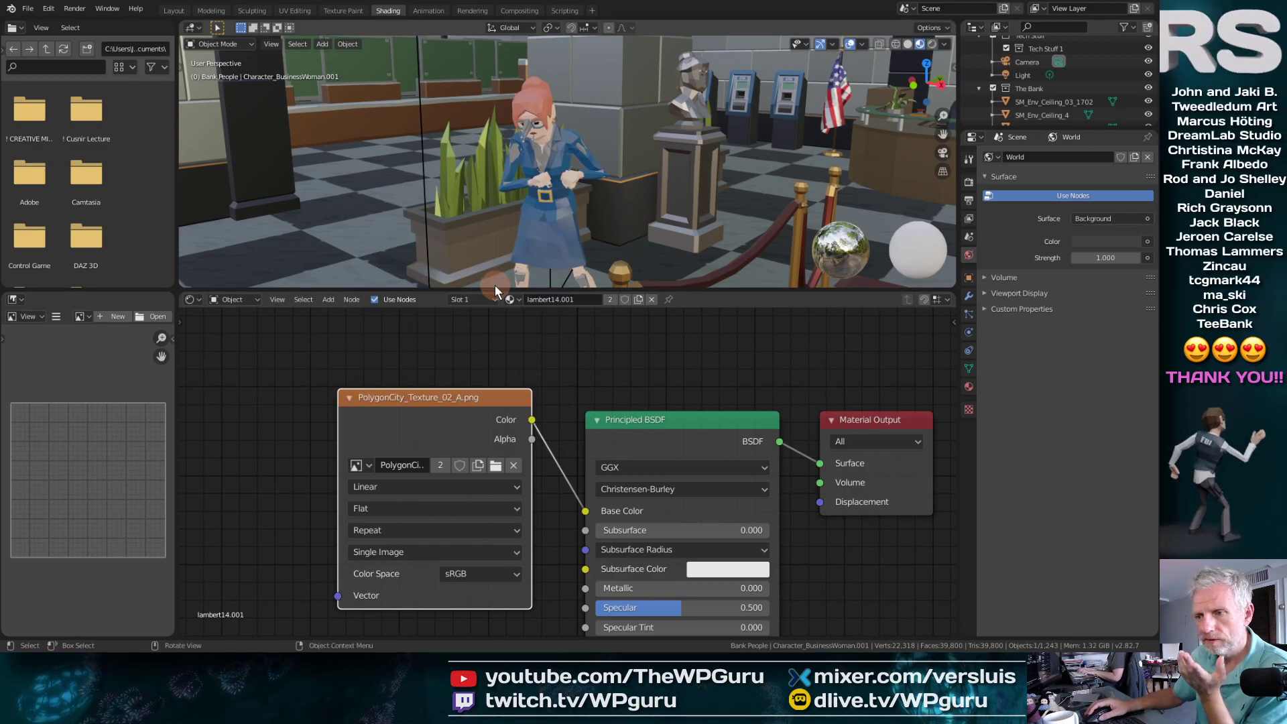
left_click(367, 465)
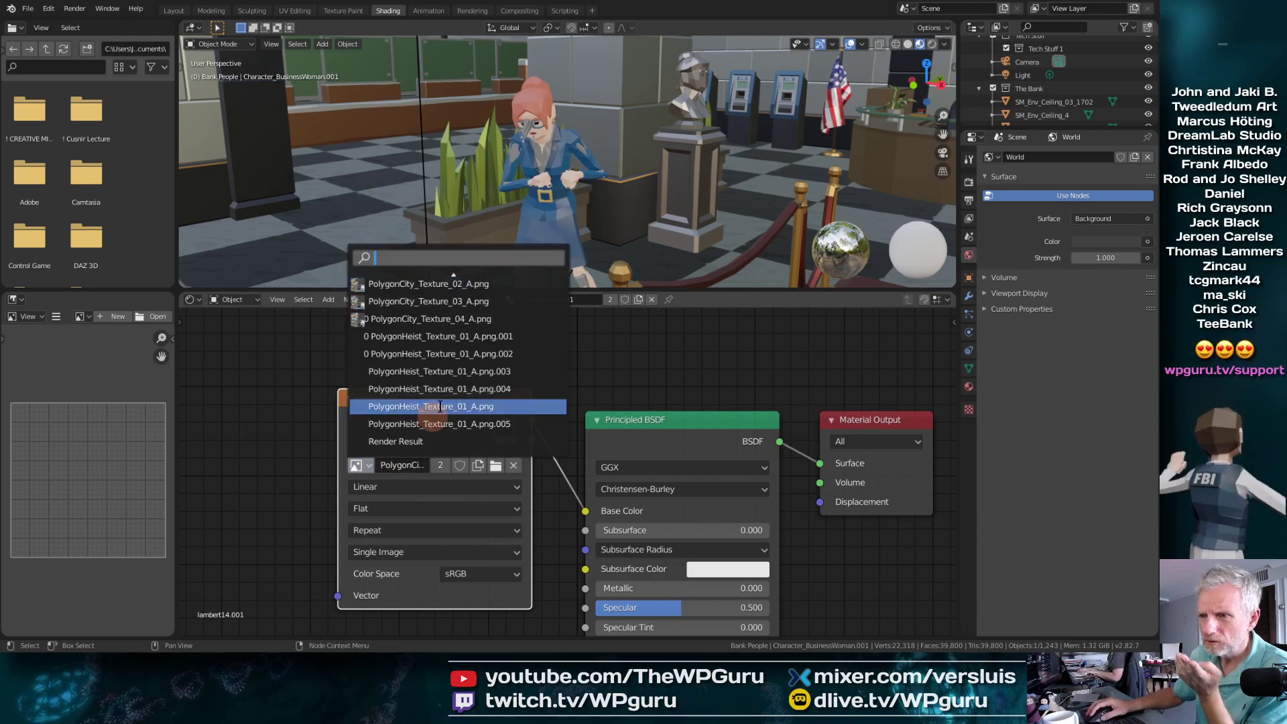
left_click(476, 323)
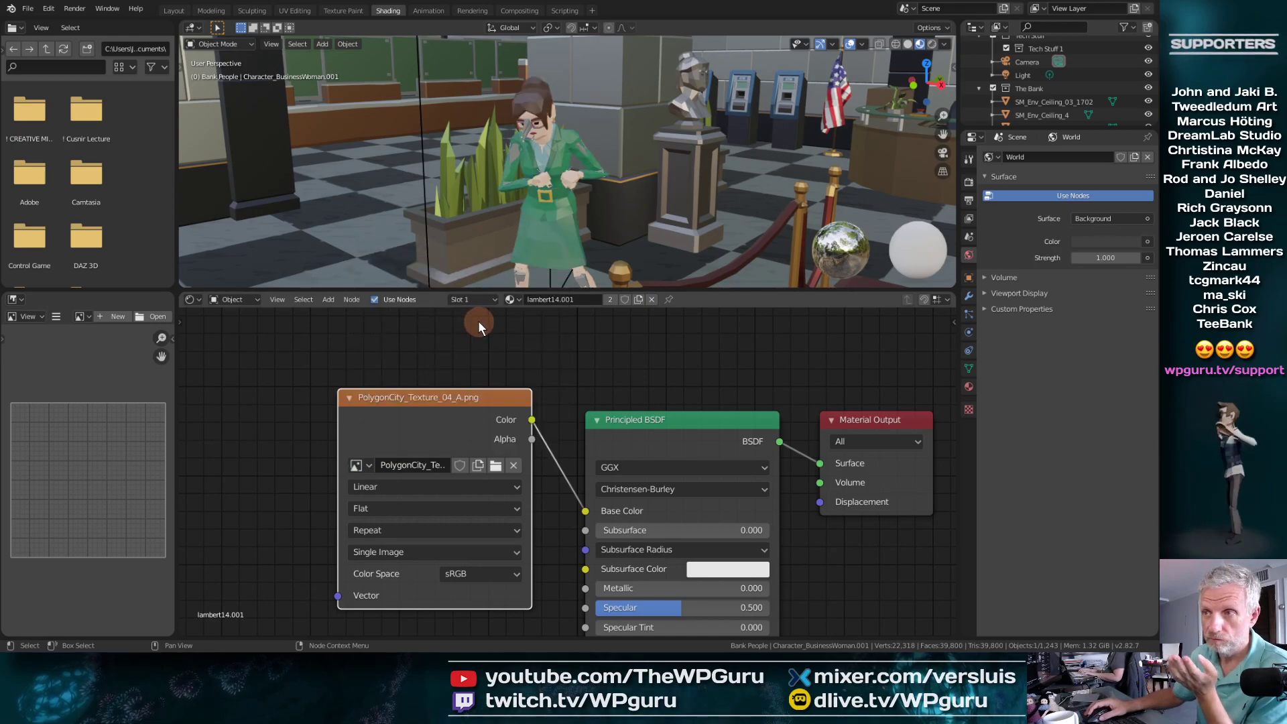
left_click(179, 10)
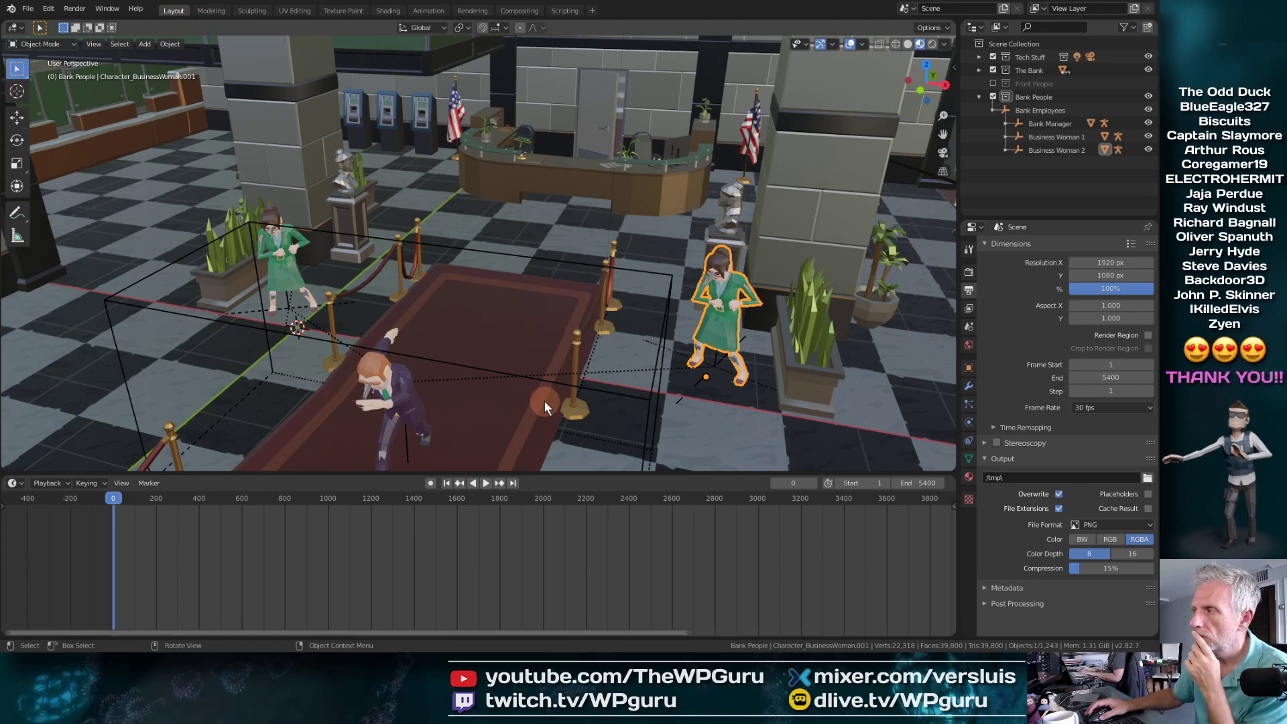
Step: Open the left business woman's material in the Shading workspace and assign PolygonHeist_Texture_01_A.png.001 as its image texture
left_click(283, 269)
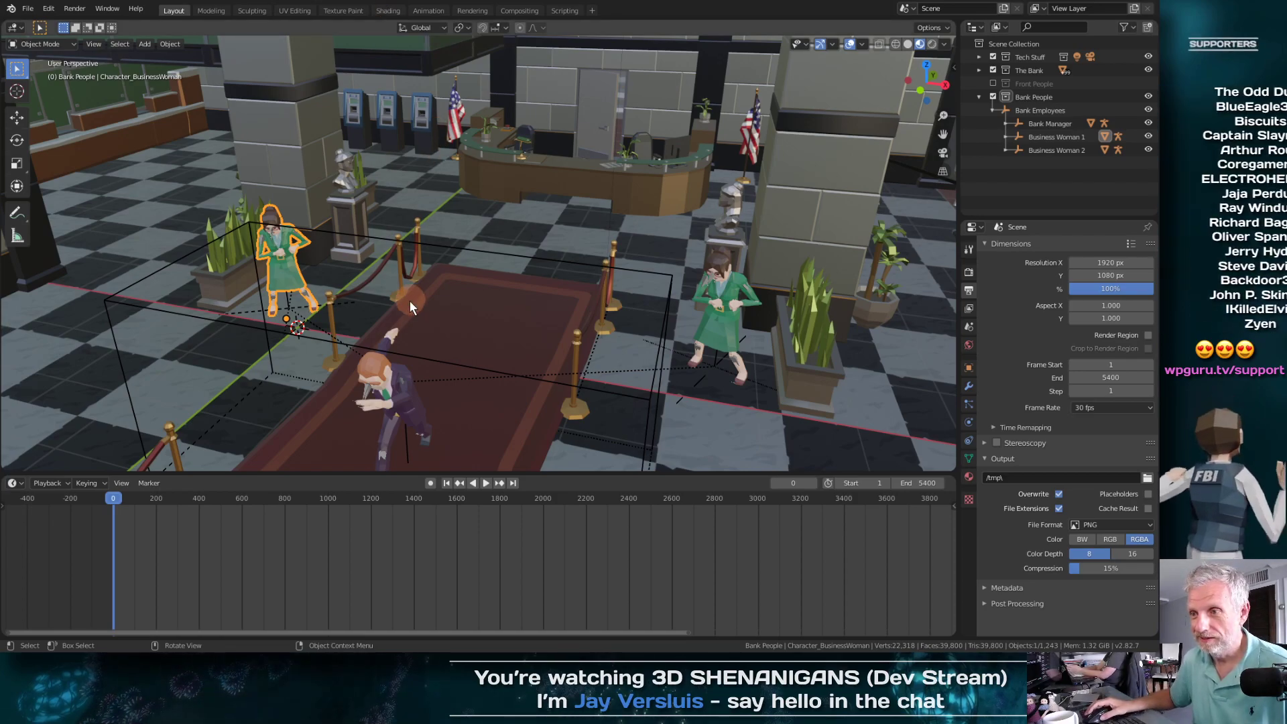
middle_click_drag(410, 300, 420, 273)
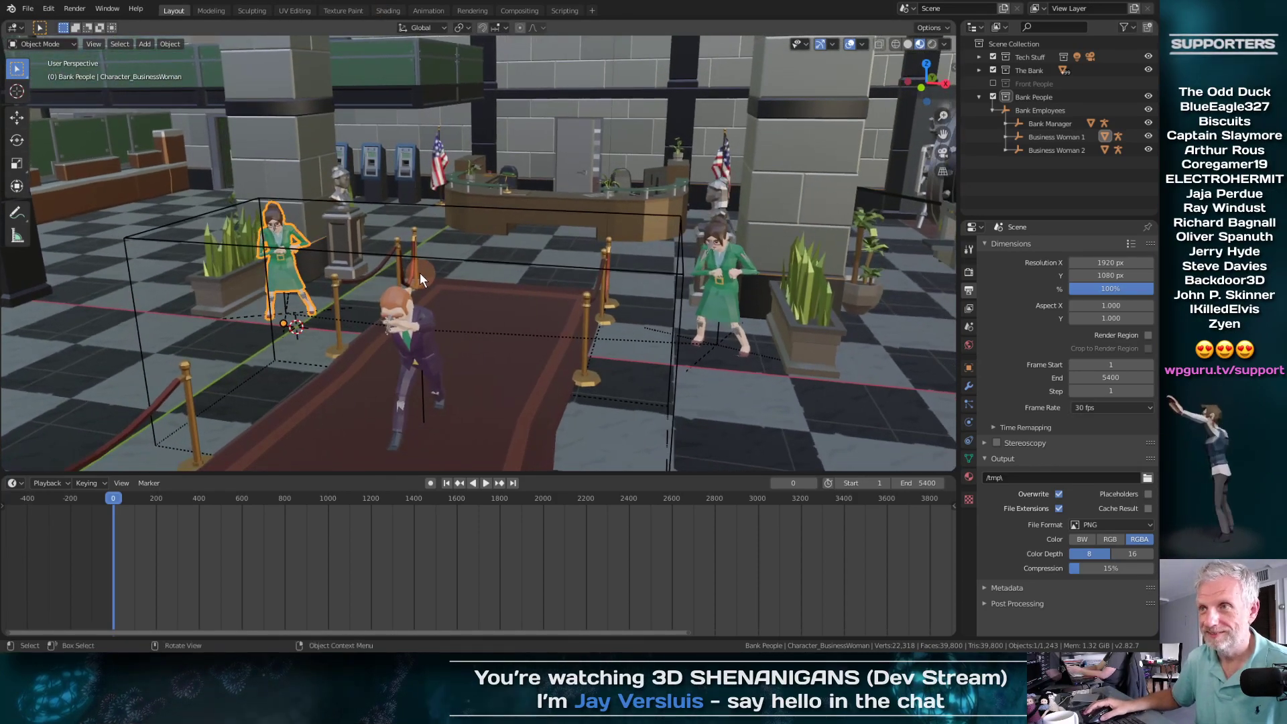
left_click(387, 10)
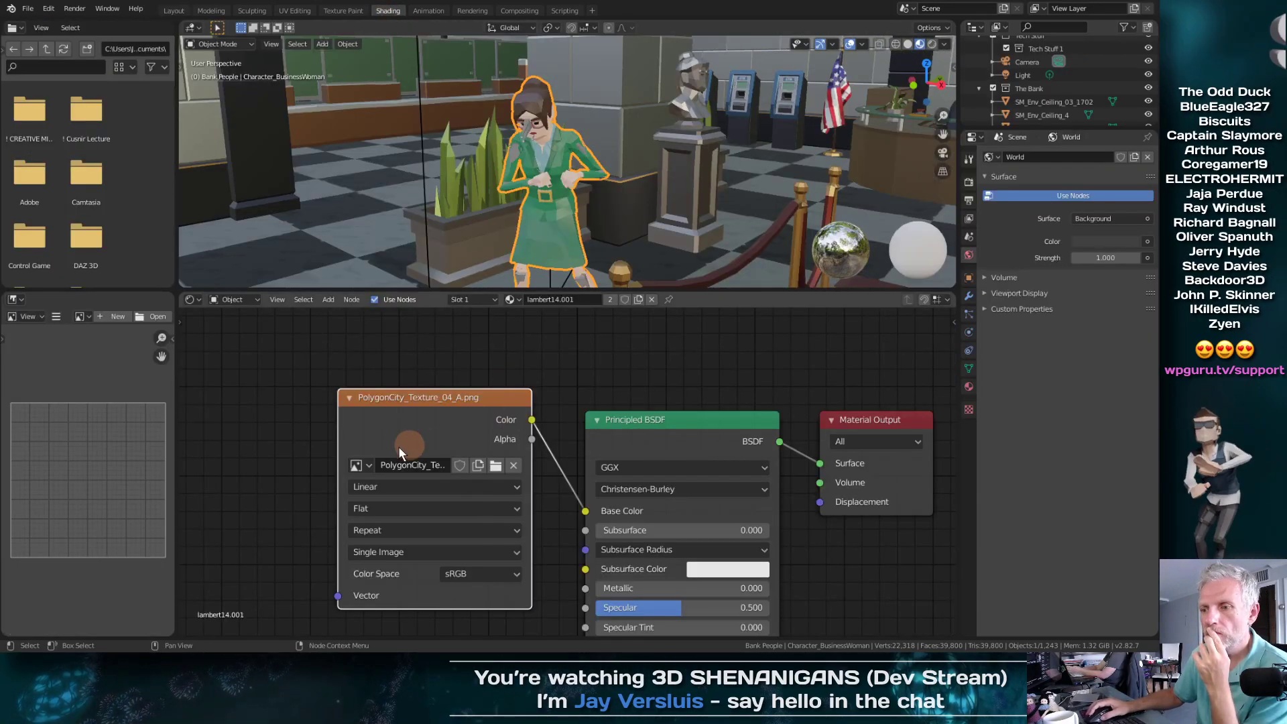
left_click(367, 465)
left_click(485, 337)
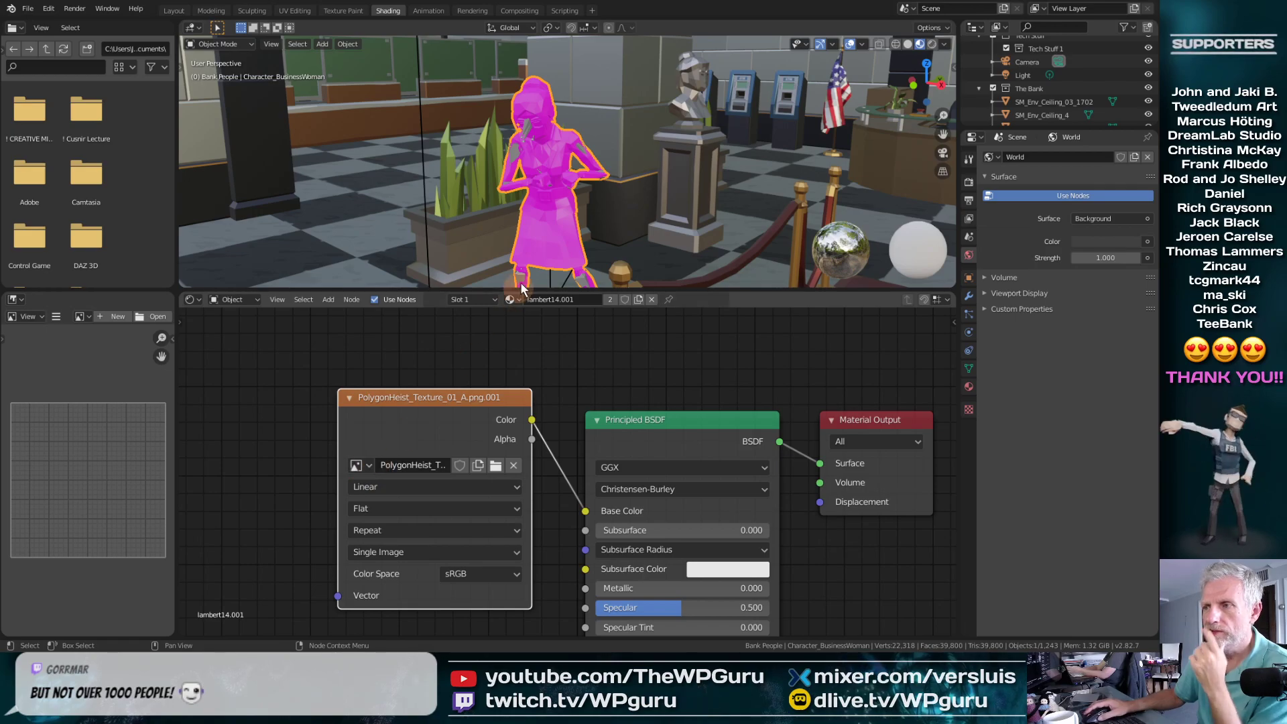
Step: Replace the shared business woman material's image texture with PolygonCity_Texture_03_A.png
middle_click_drag(543, 220, 433, 275, "shift")
scroll(403, 220, "down", 3)
scroll(404, 220, "down", 4)
scroll(404, 219, "up", 2)
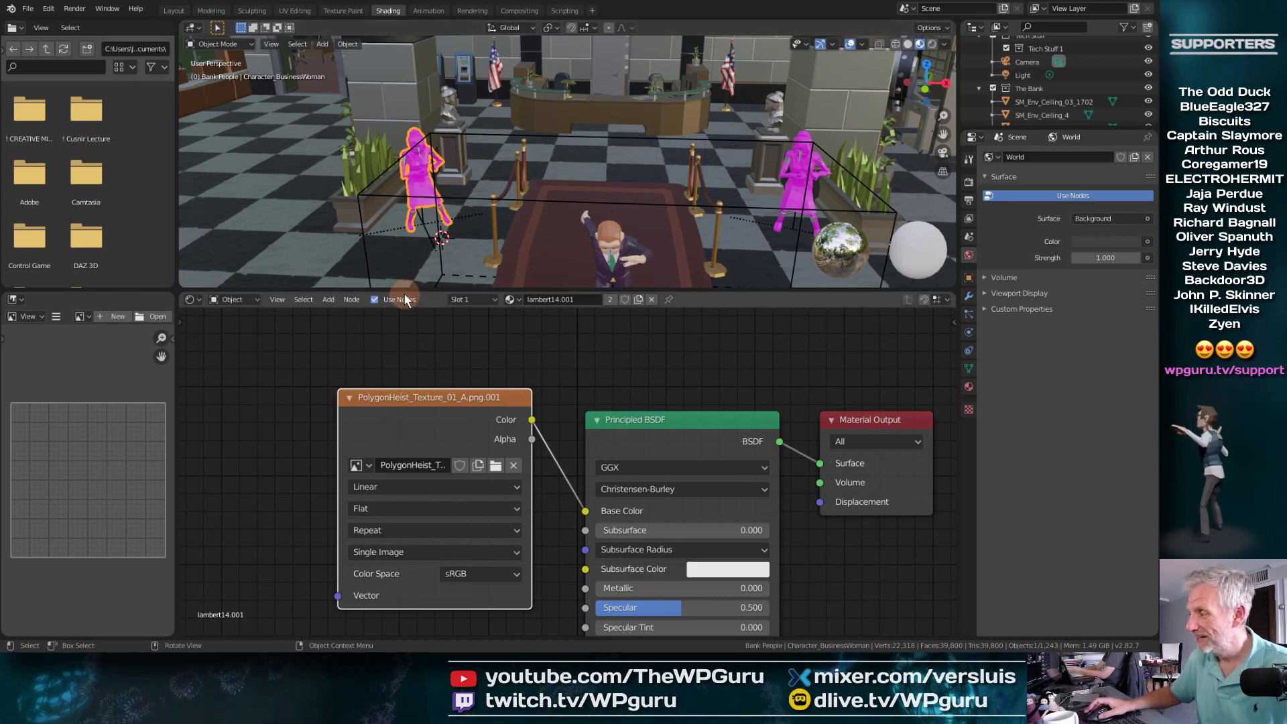
left_click(370, 462)
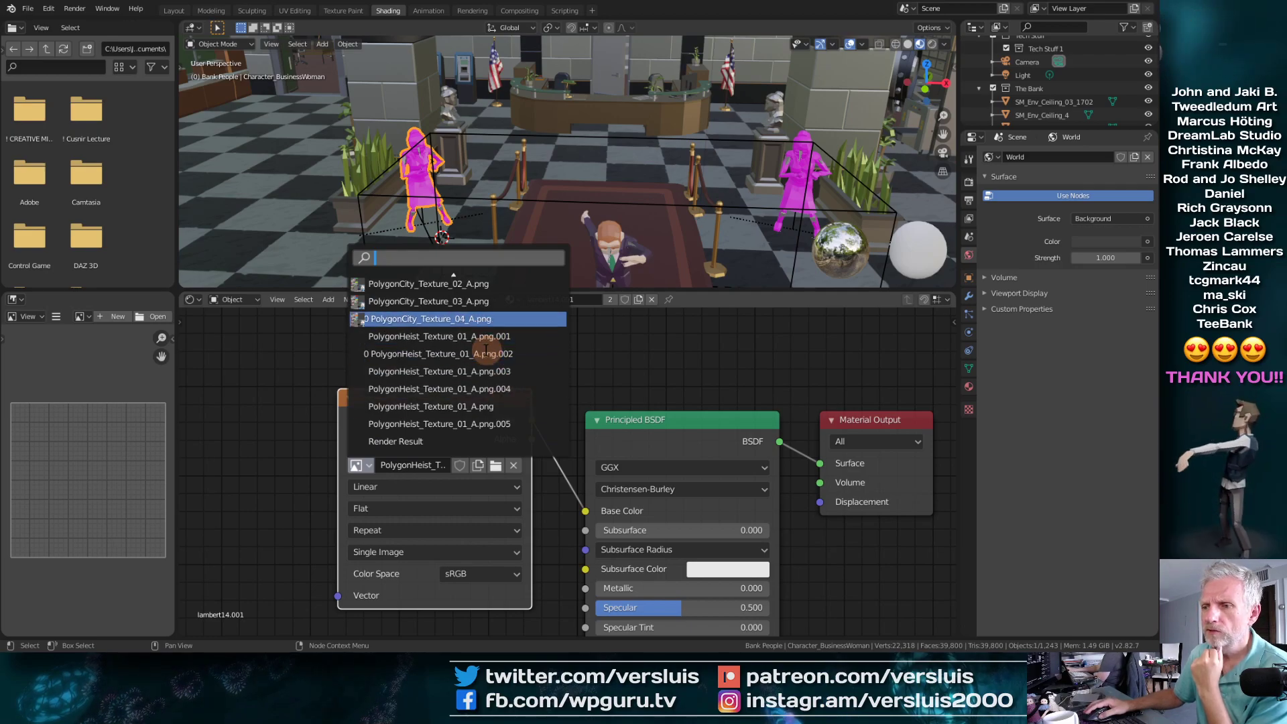
left_click(472, 302)
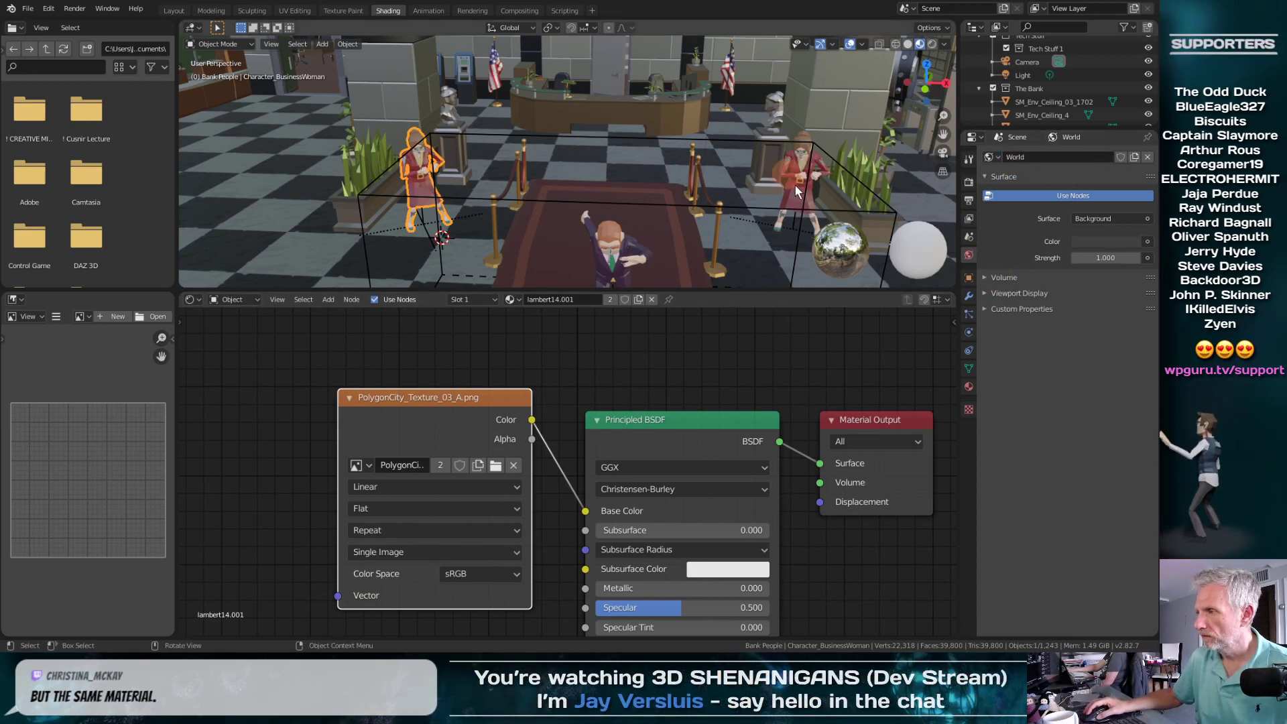
Step: Open the left business woman's material properties and make the shared lambert14.001 material a single-user copy
left_click(968, 387)
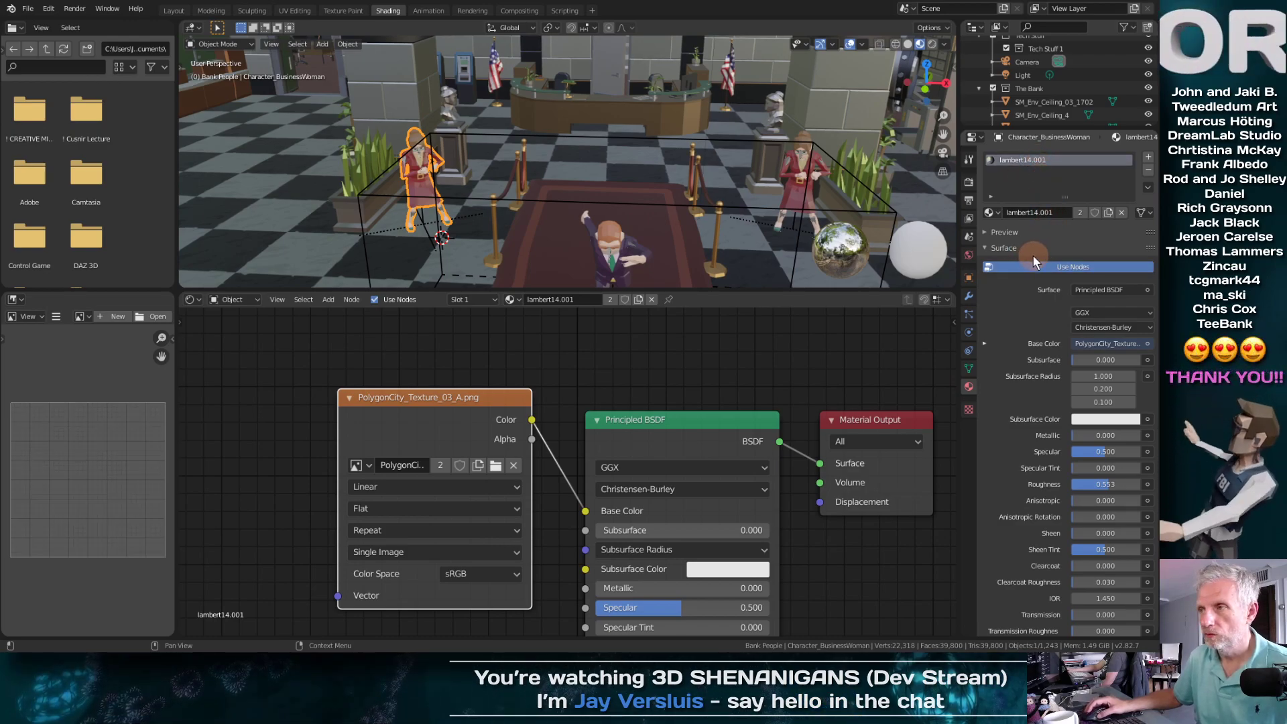
double_click(1029, 161)
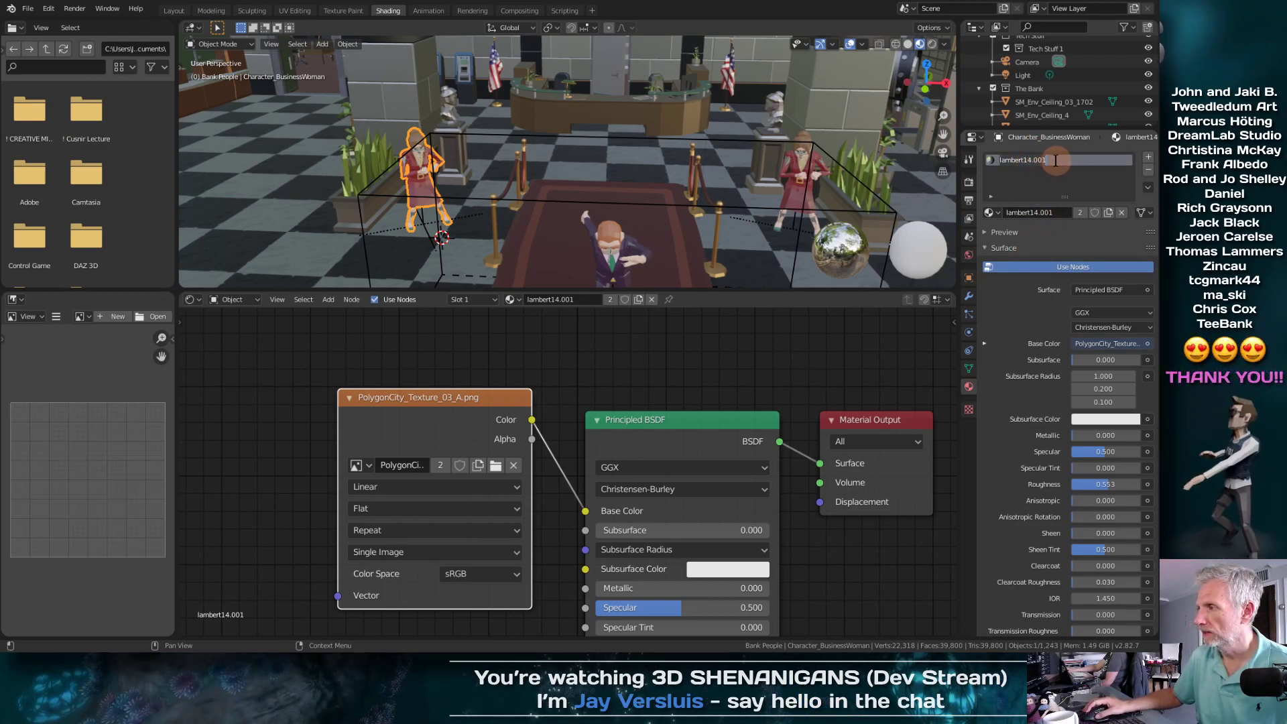
double_click(1056, 212)
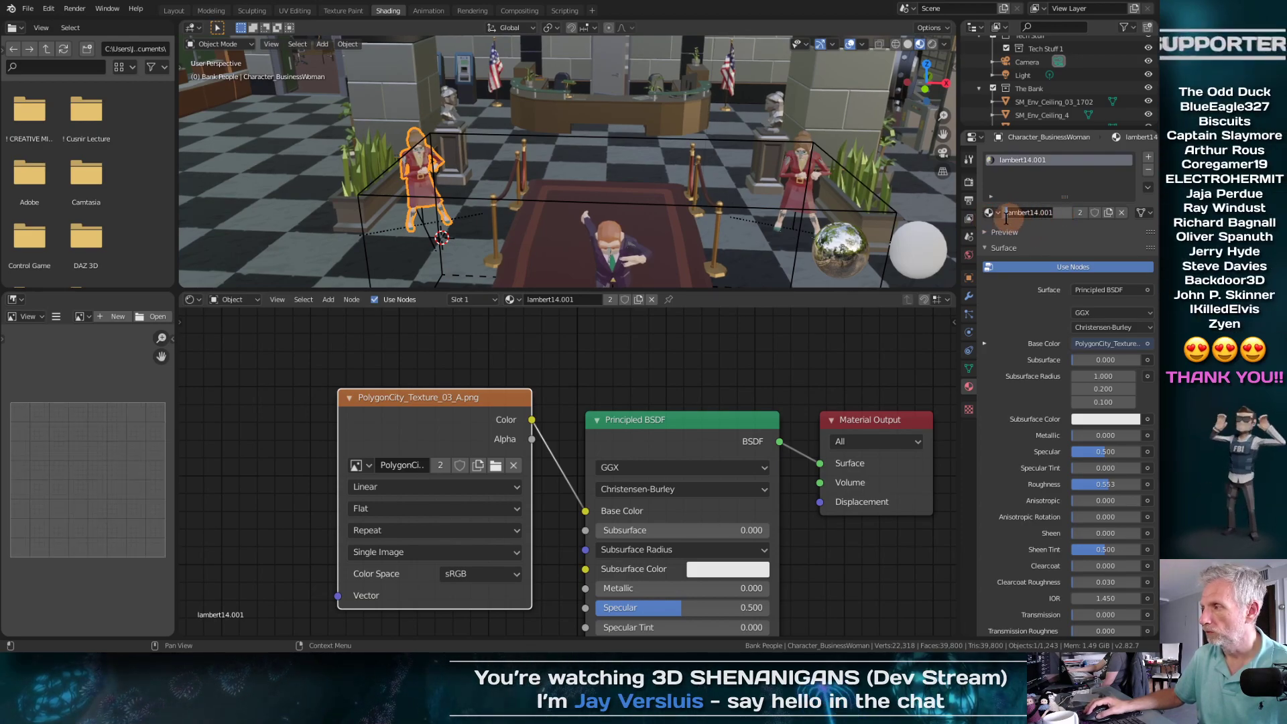
left_click(1071, 236)
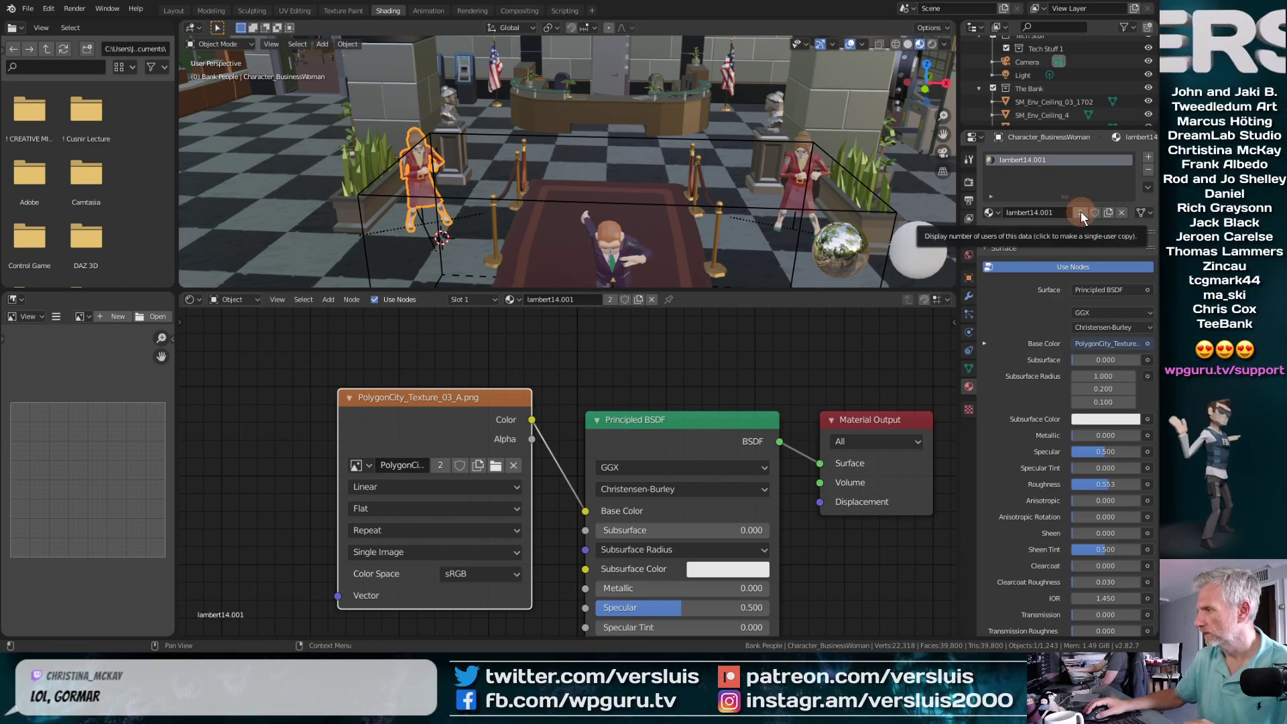
left_click(1080, 212)
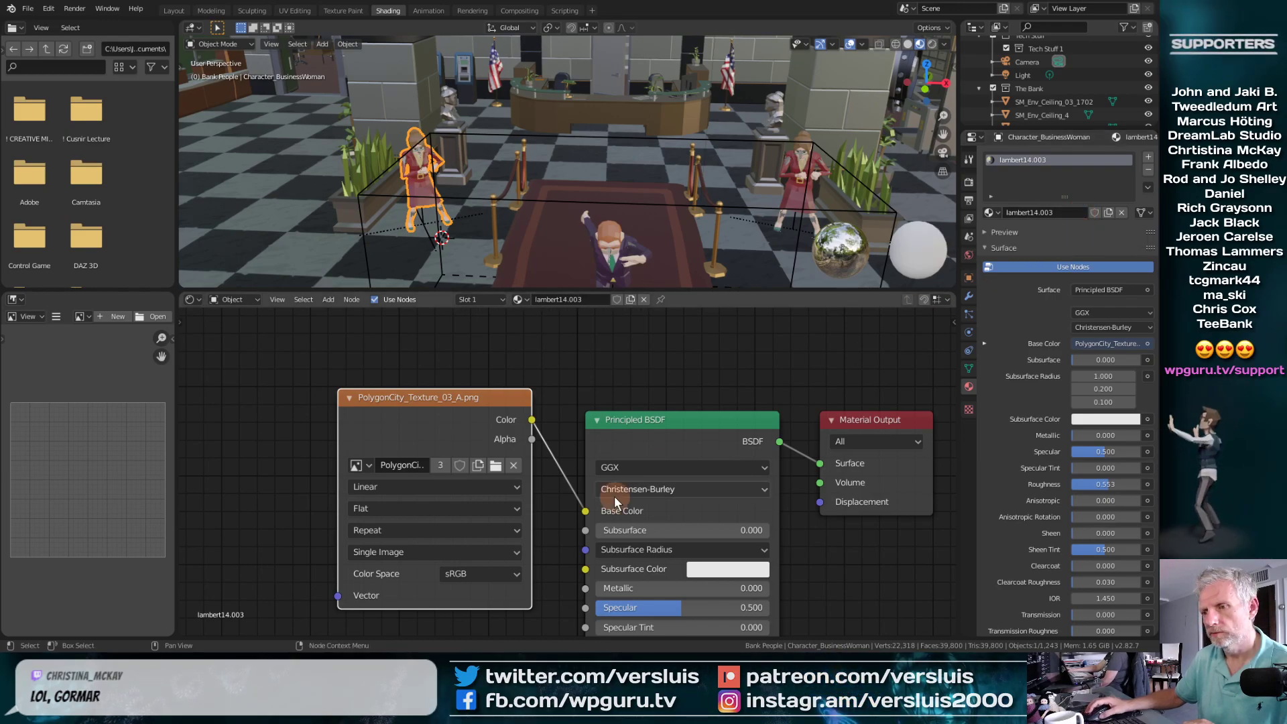
Step: Try PolygonCity_Texture_02_A.png and PolygonCity_Texture_04_A.png on the left business woman, then return to PolygonCity_Texture_03_A.png
left_click(360, 465)
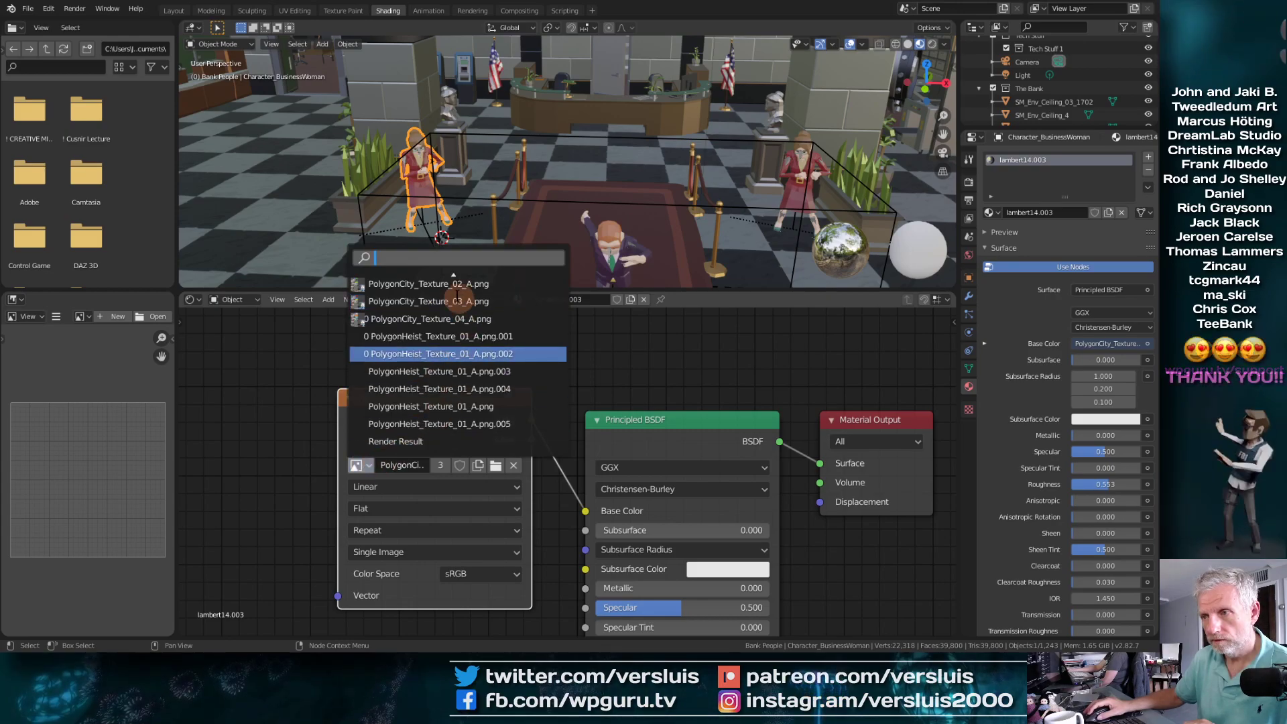
left_click(453, 287)
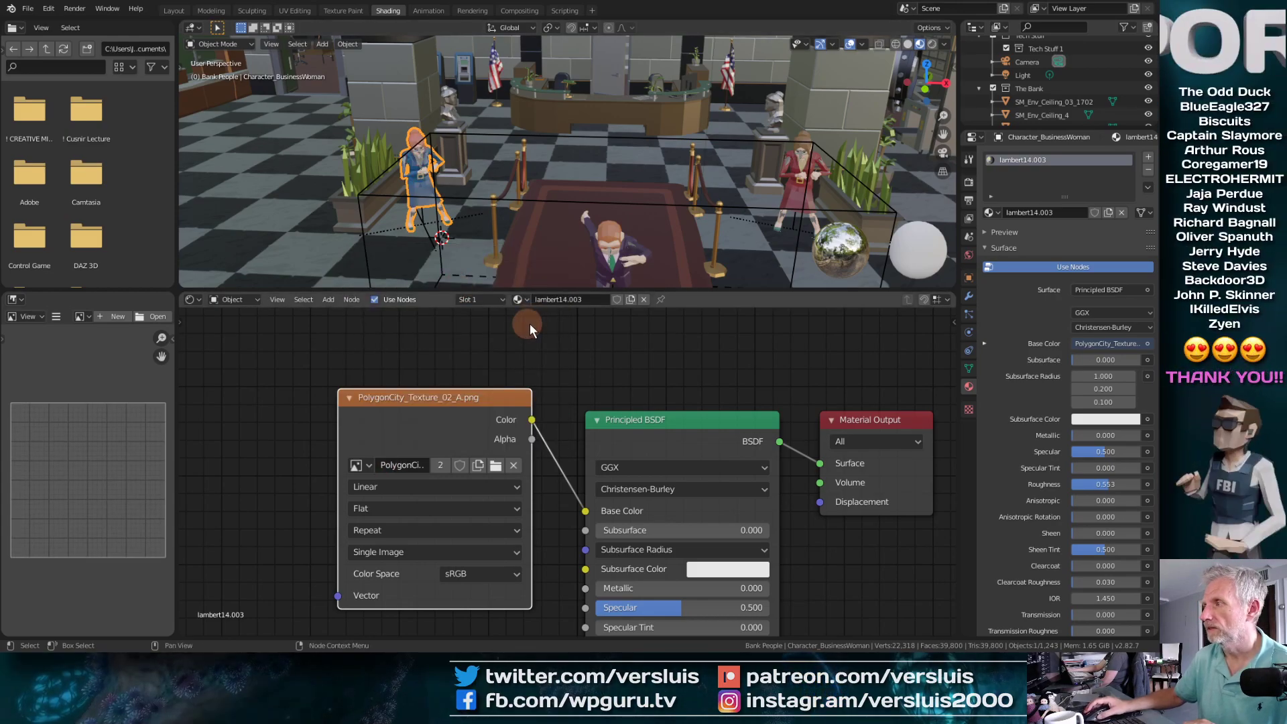
left_click(367, 464)
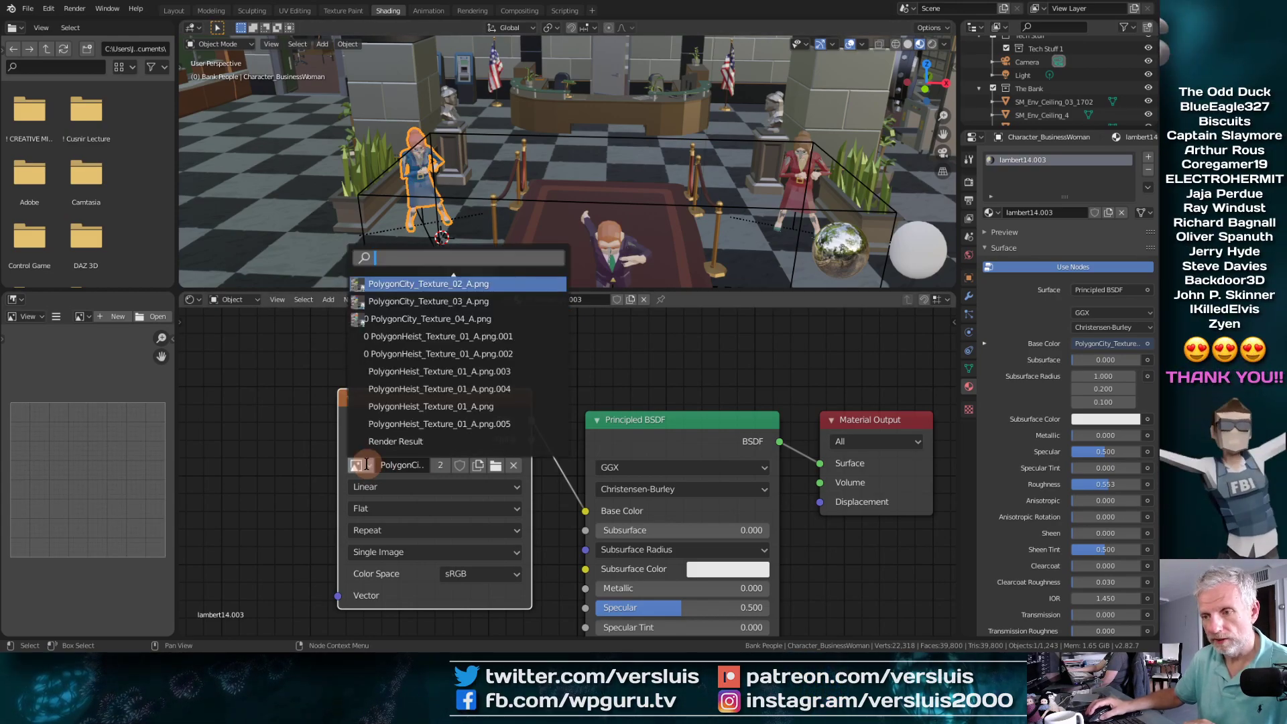
left_click(466, 321)
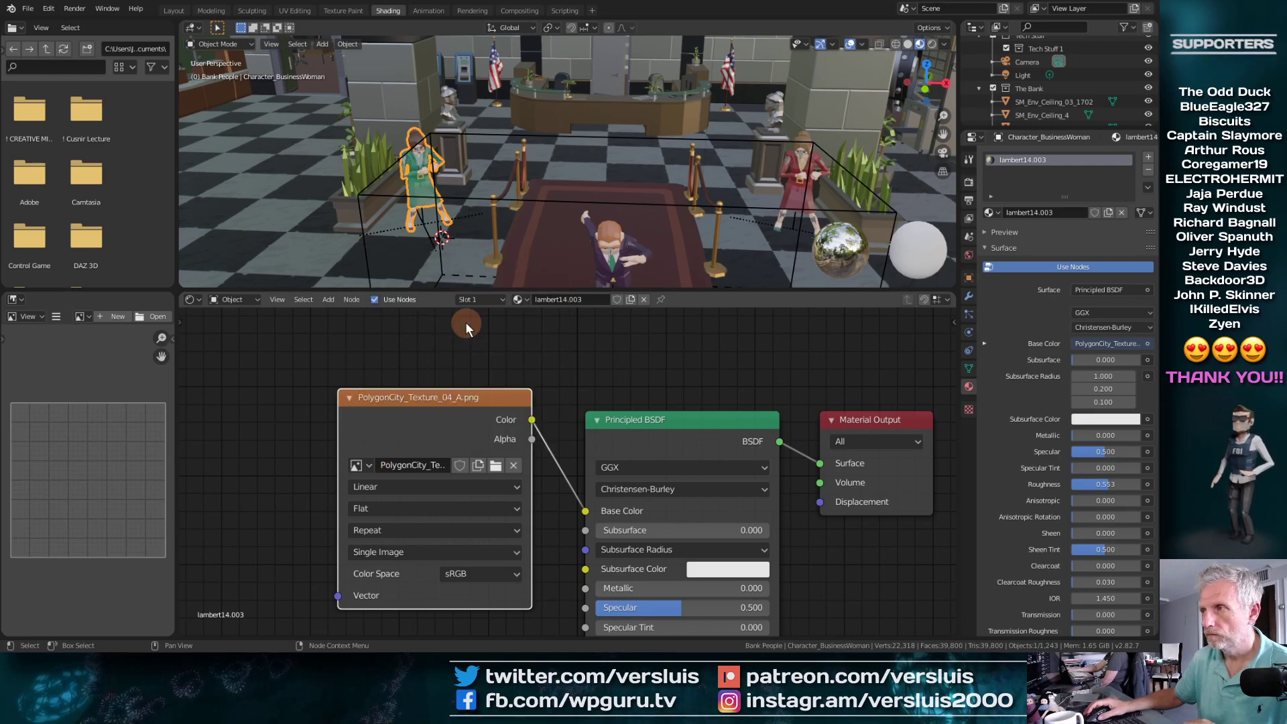
left_click(371, 465)
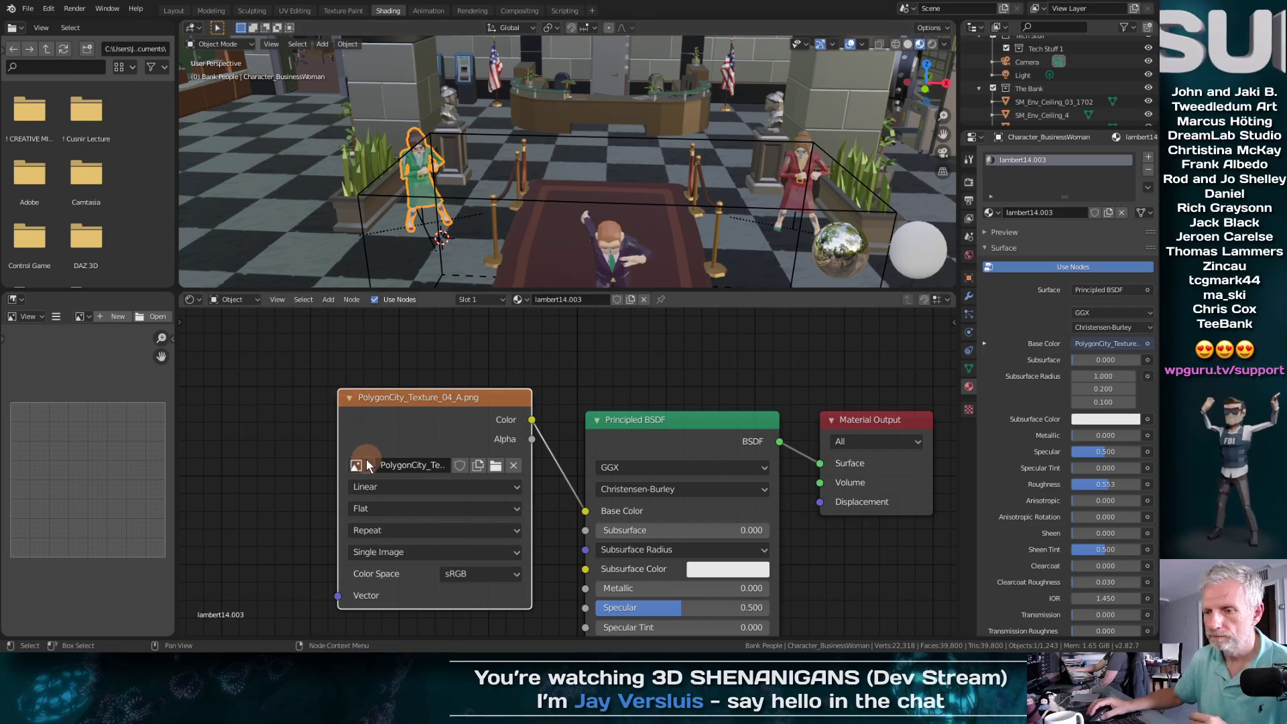
left_click(367, 464)
left_click(430, 293)
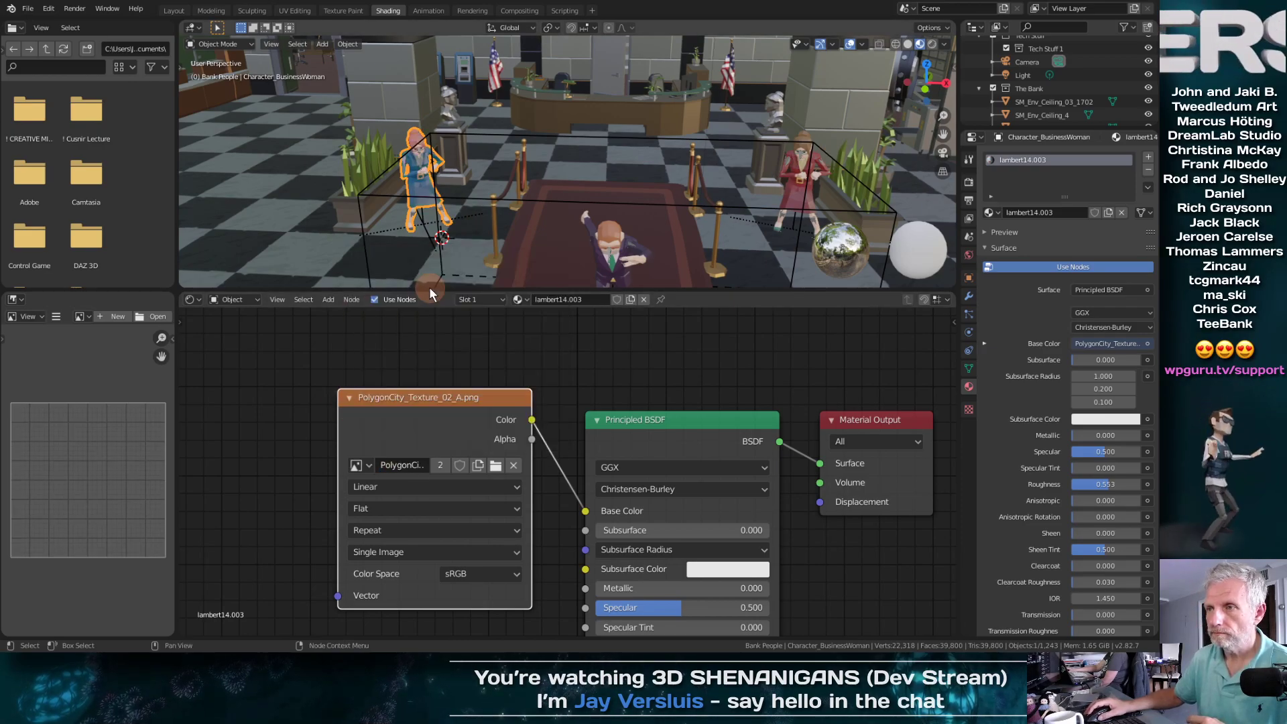
left_click(357, 464)
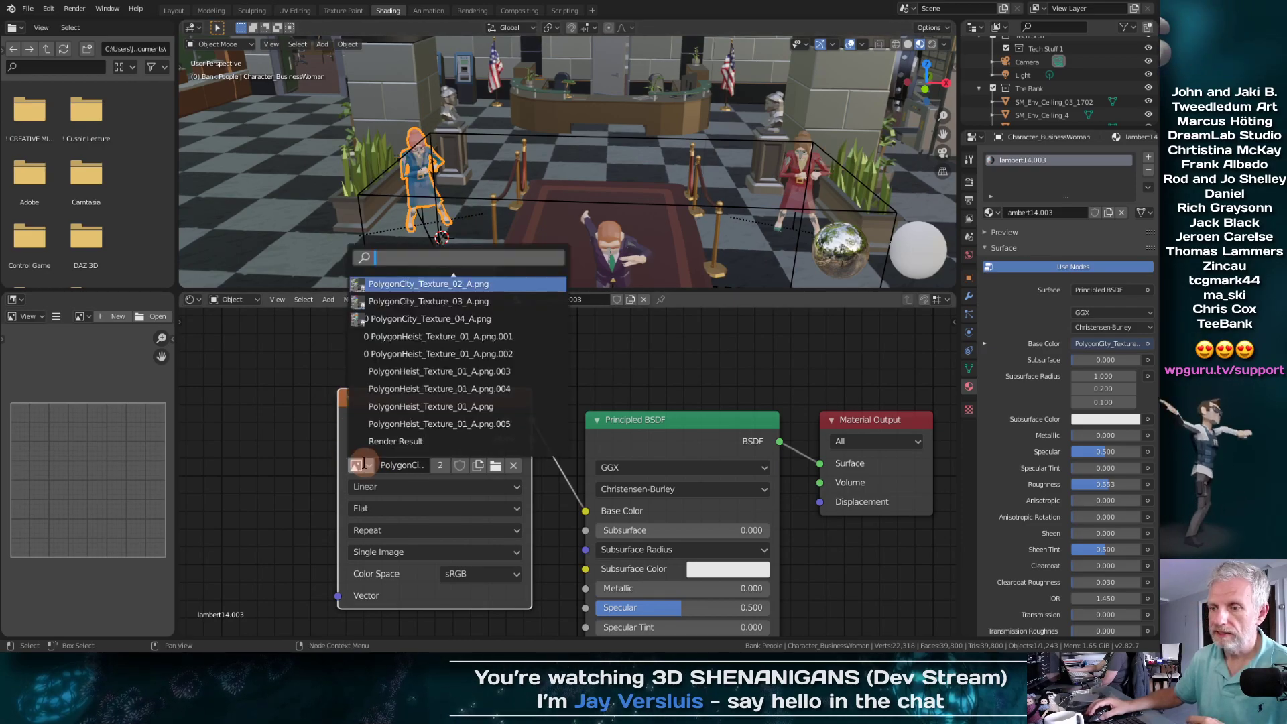
left_click(409, 302)
Step: Set the image texture of the right business woman's material to PolygonCity_Texture_04_A.png
left_click(791, 190)
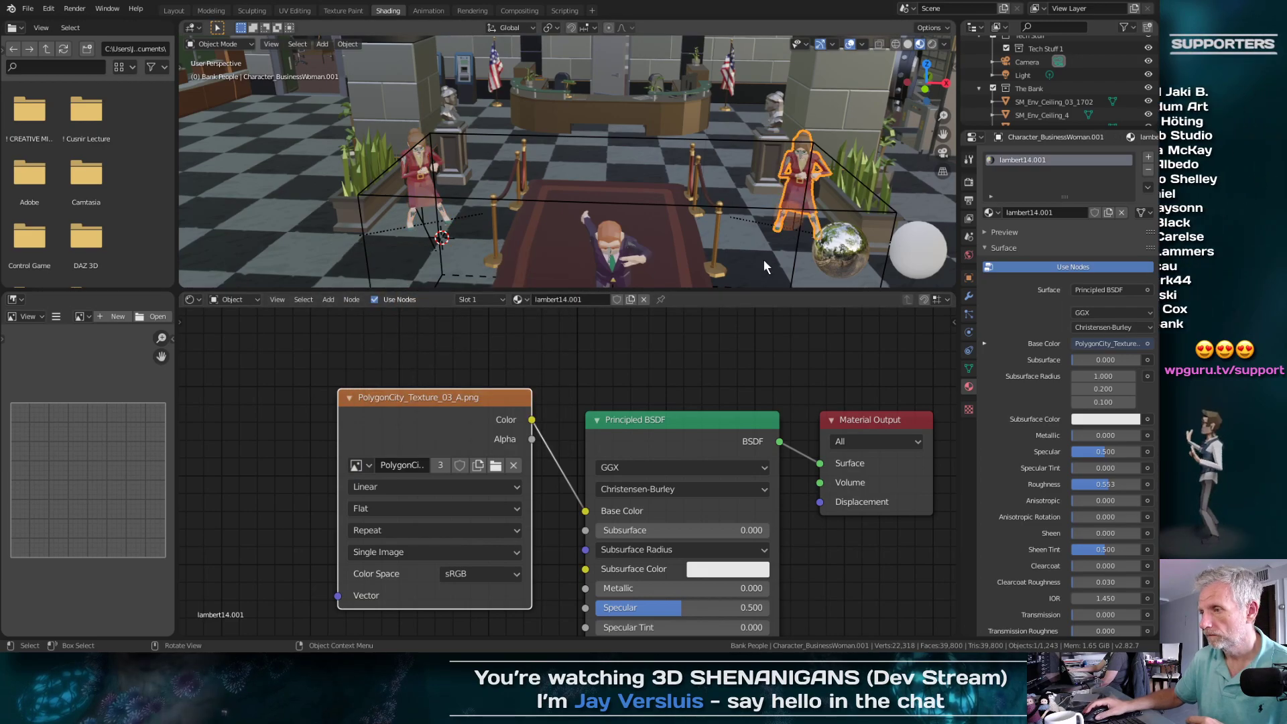
left_click(357, 465)
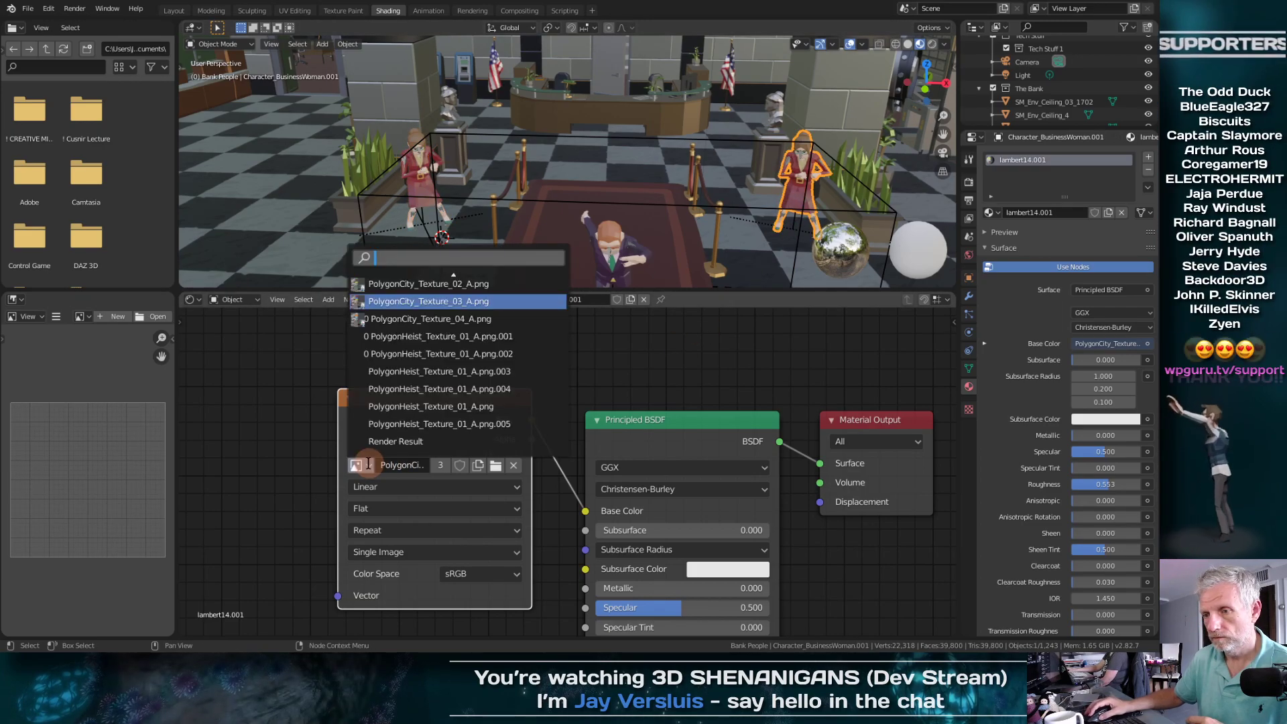
left_click(412, 319)
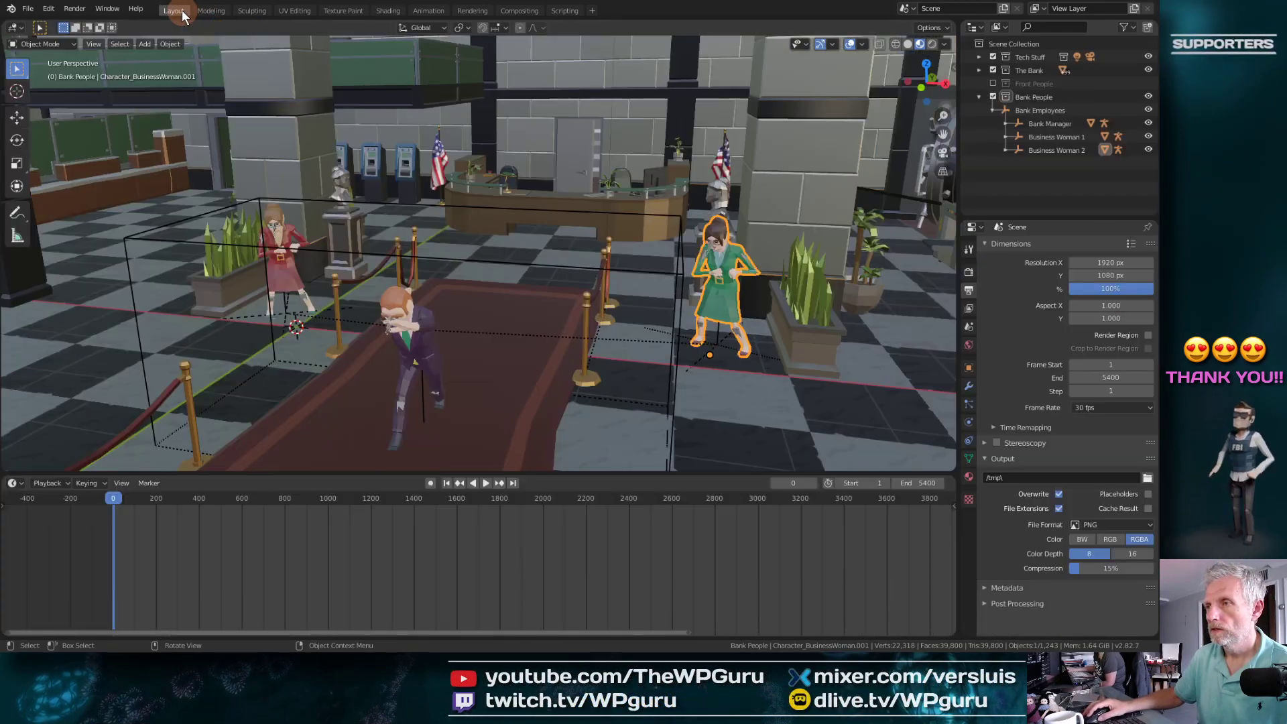
Step: Return to the Layout workspace and exclude The Bank collection from the view layer
left_click(178, 12)
middle_click_drag(532, 224, 548, 268)
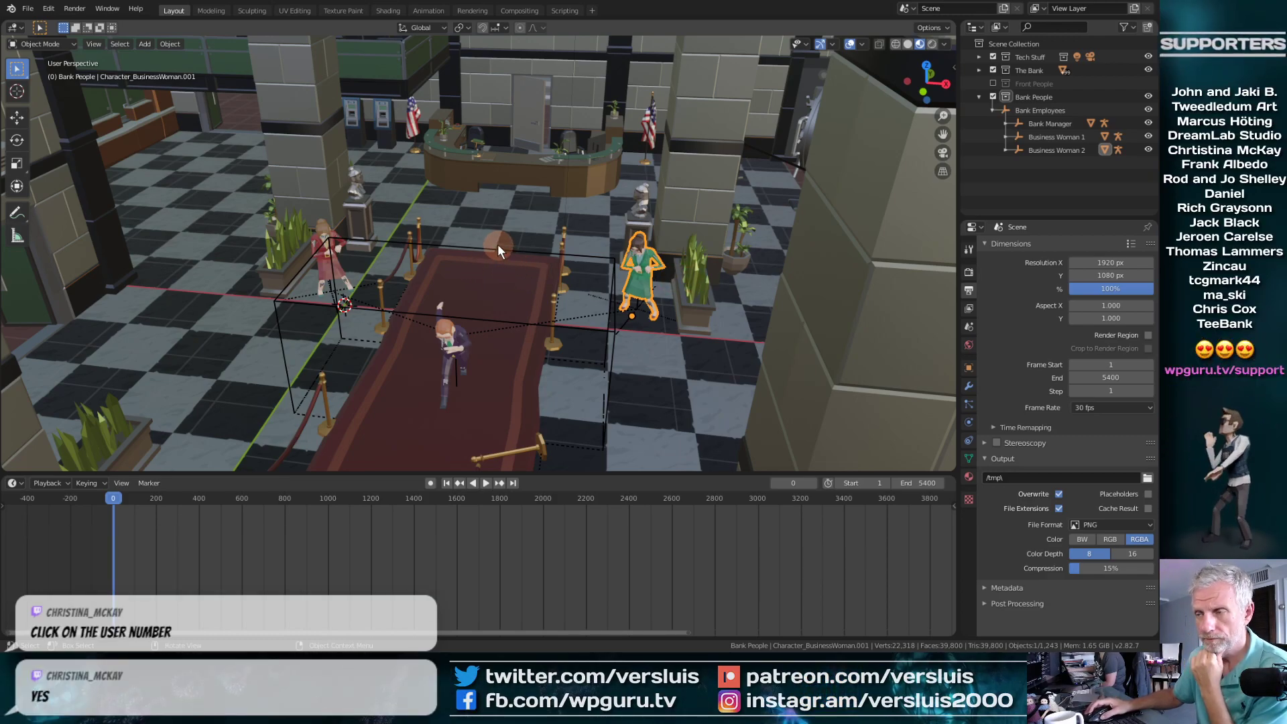
middle_click_drag(471, 242, 479, 239)
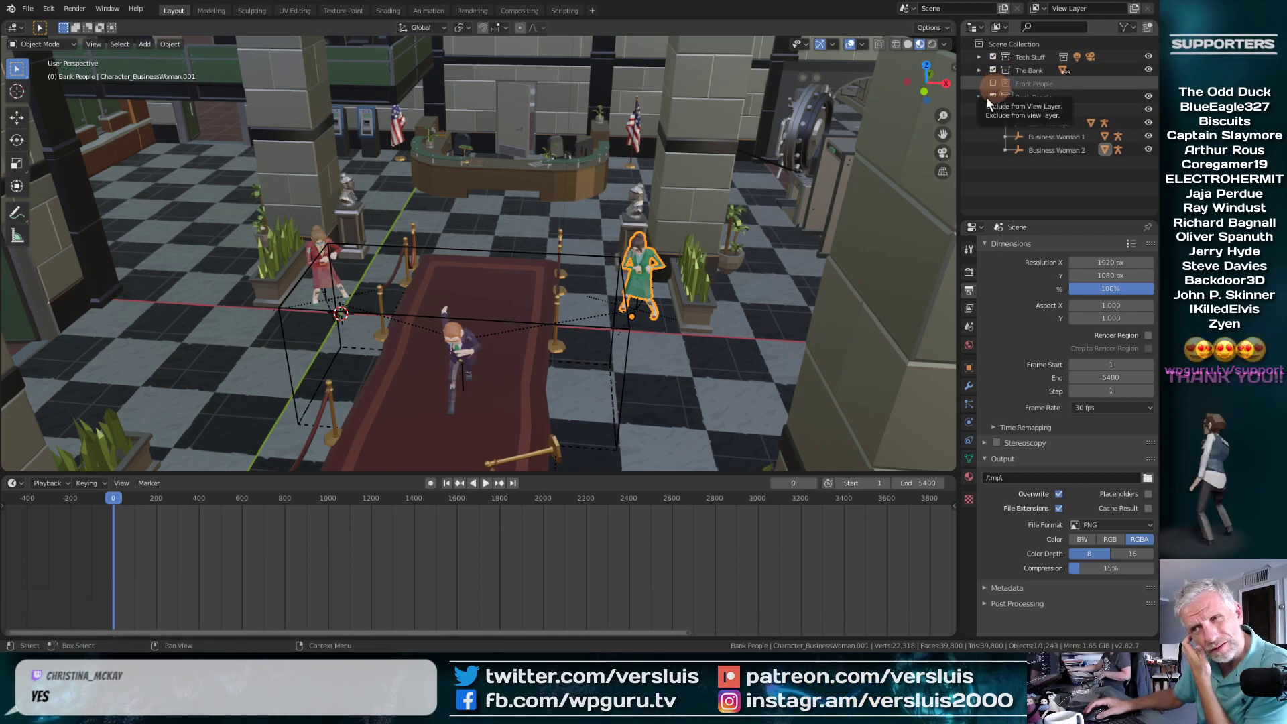
scroll(634, 212, "up", 2)
scroll(634, 212, "down", 2)
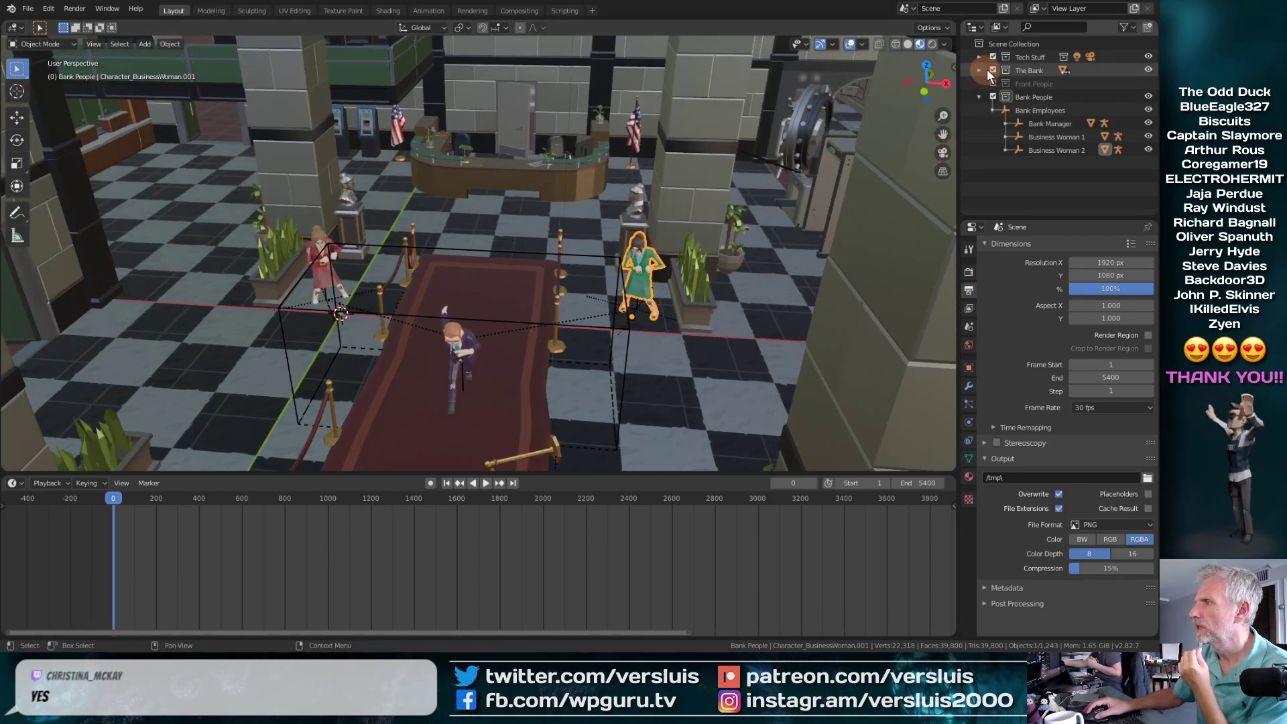
left_click(993, 70)
middle_click_drag(691, 215, 670, 175)
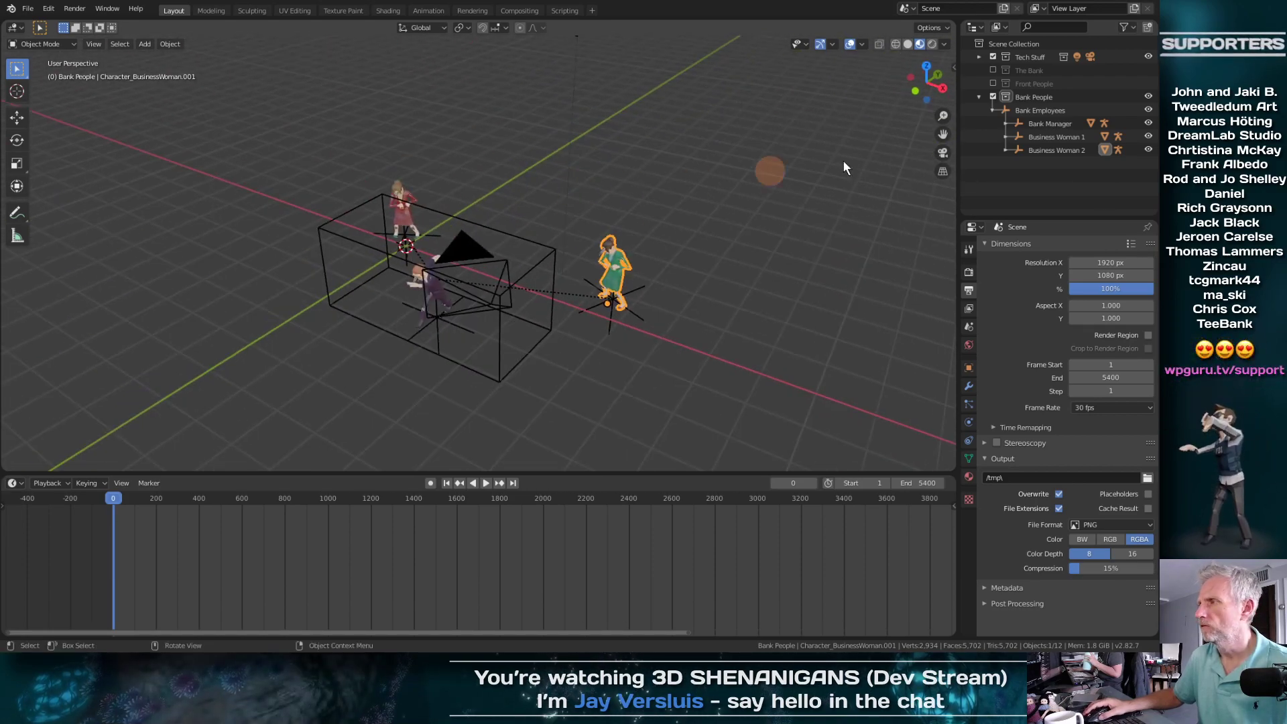
left_click(992, 110)
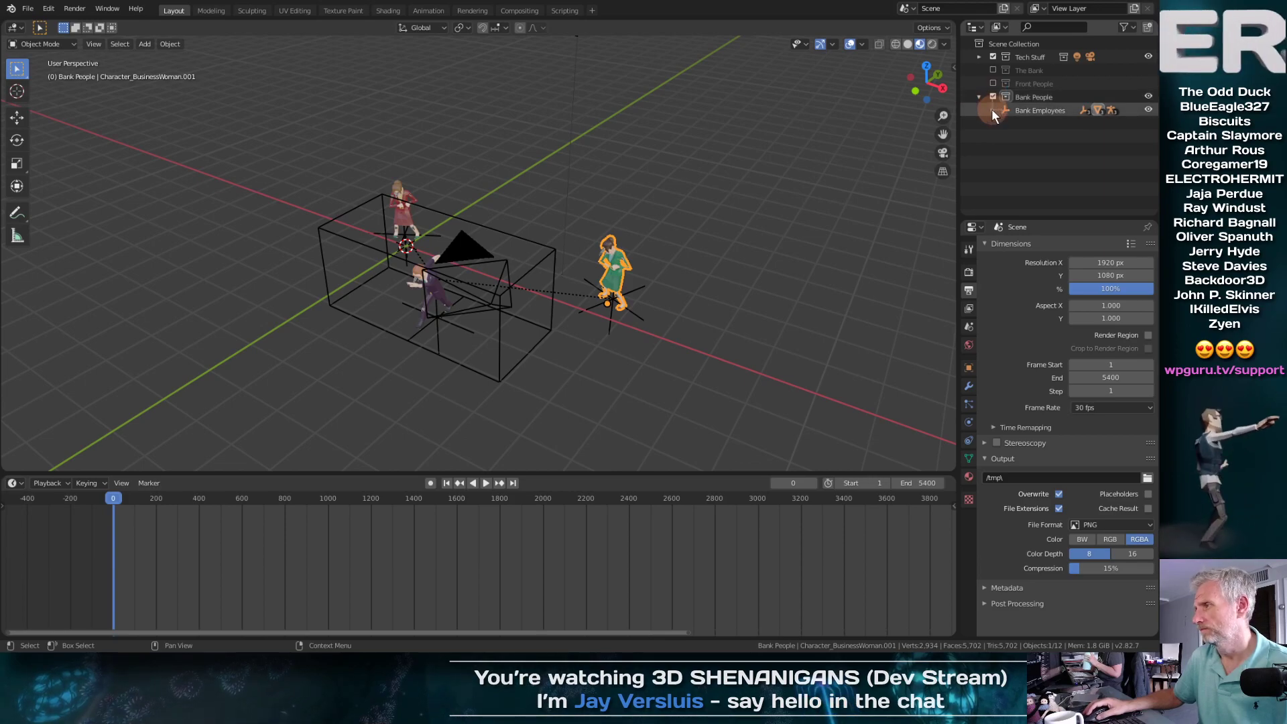
left_click(993, 110)
middle_click_drag(749, 243, 706, 232)
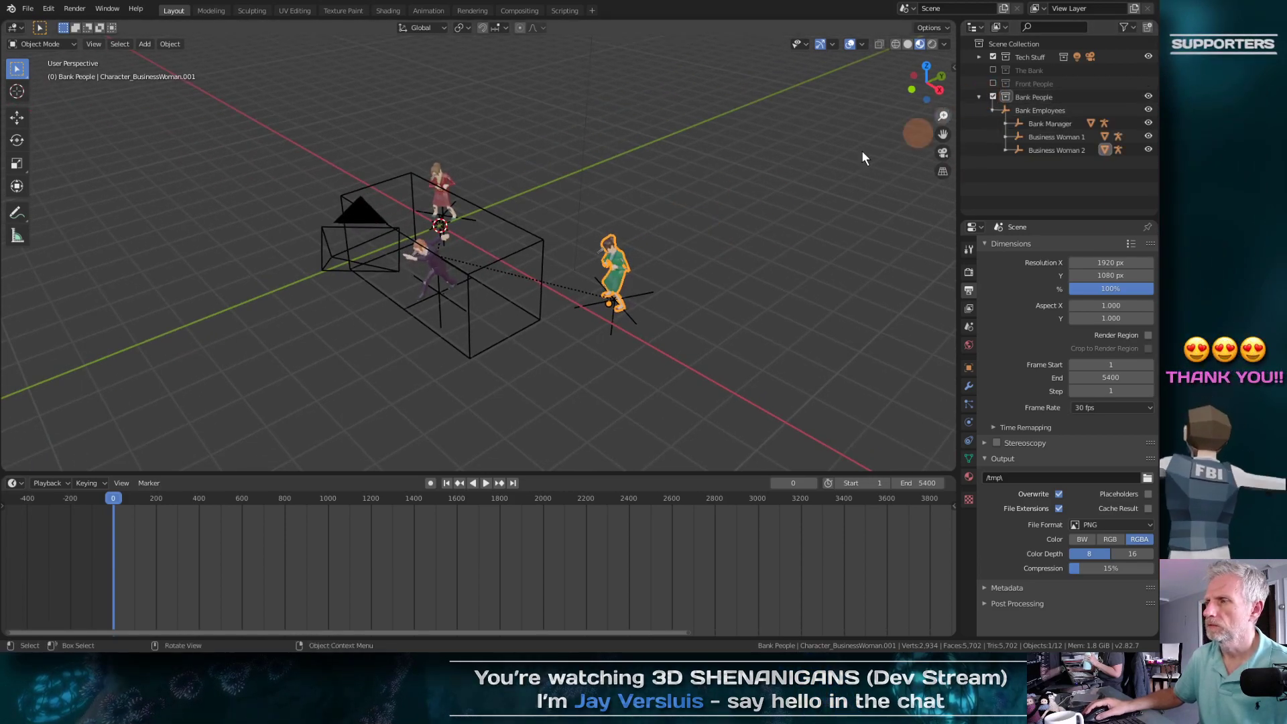
Step: Import the FBX character SK_Character_Male_Jacket.fbx from the Polygon City Characters folder
left_click(34, 12)
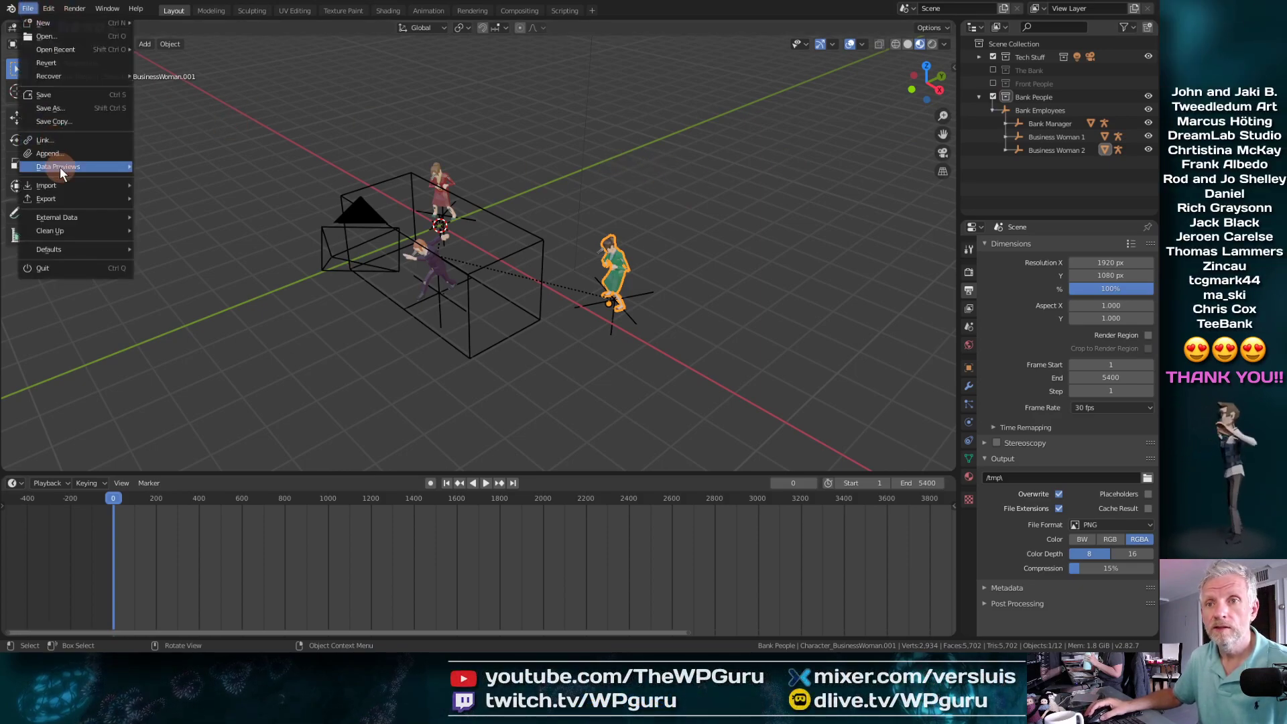
mouse_move(59, 167)
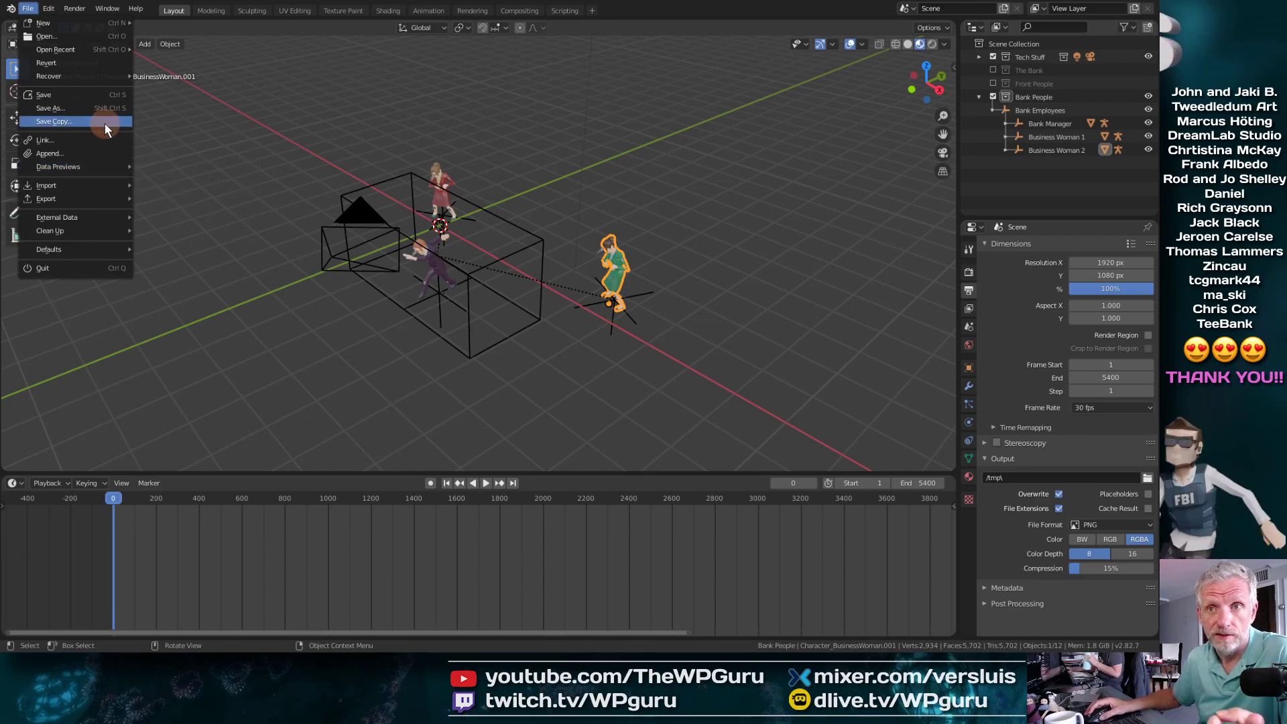
mouse_move(105, 187)
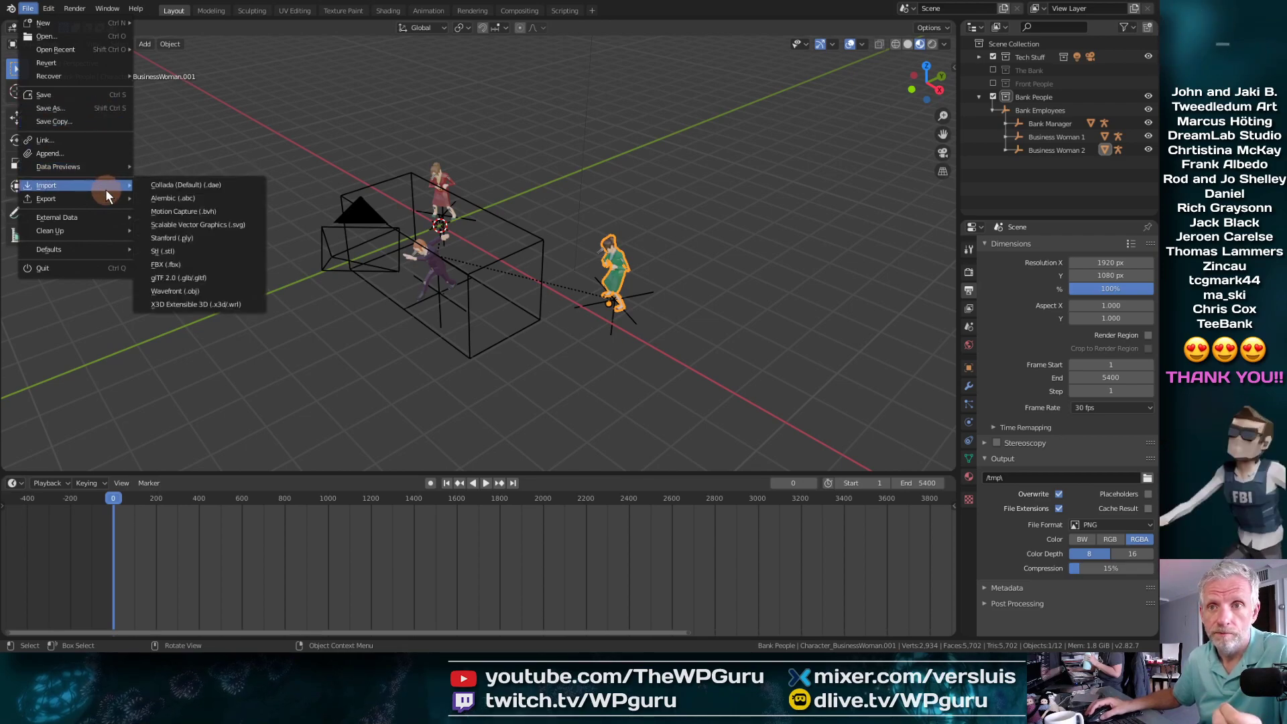
left_click(201, 265)
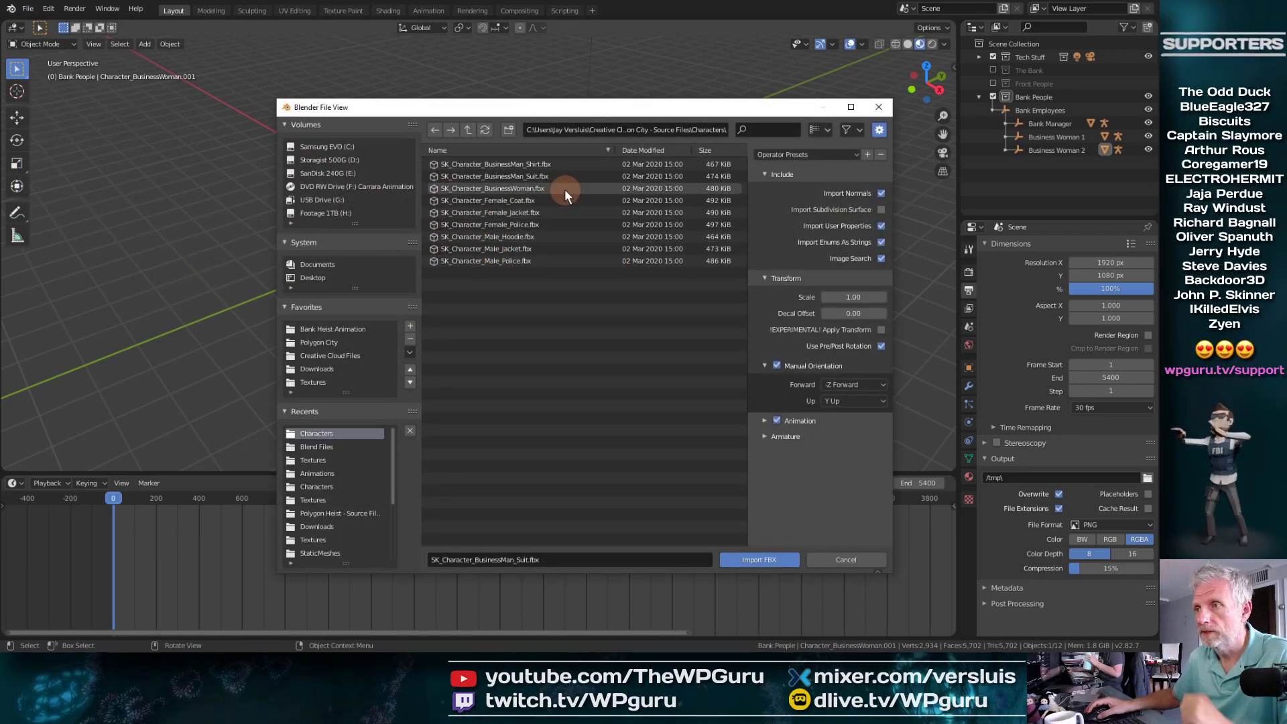
left_click(513, 250)
left_click(746, 560)
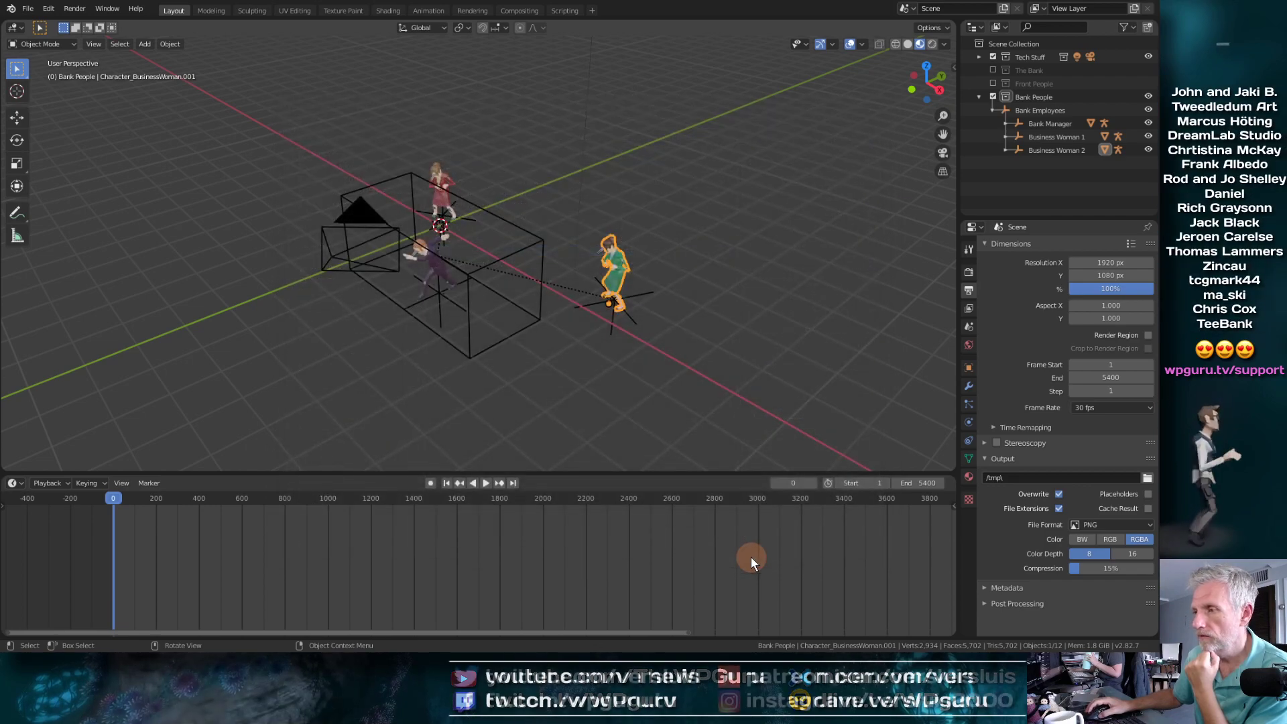
Step: Hide the Bank Employees parent object in the viewport
middle_click_drag(617, 287, 819, 254)
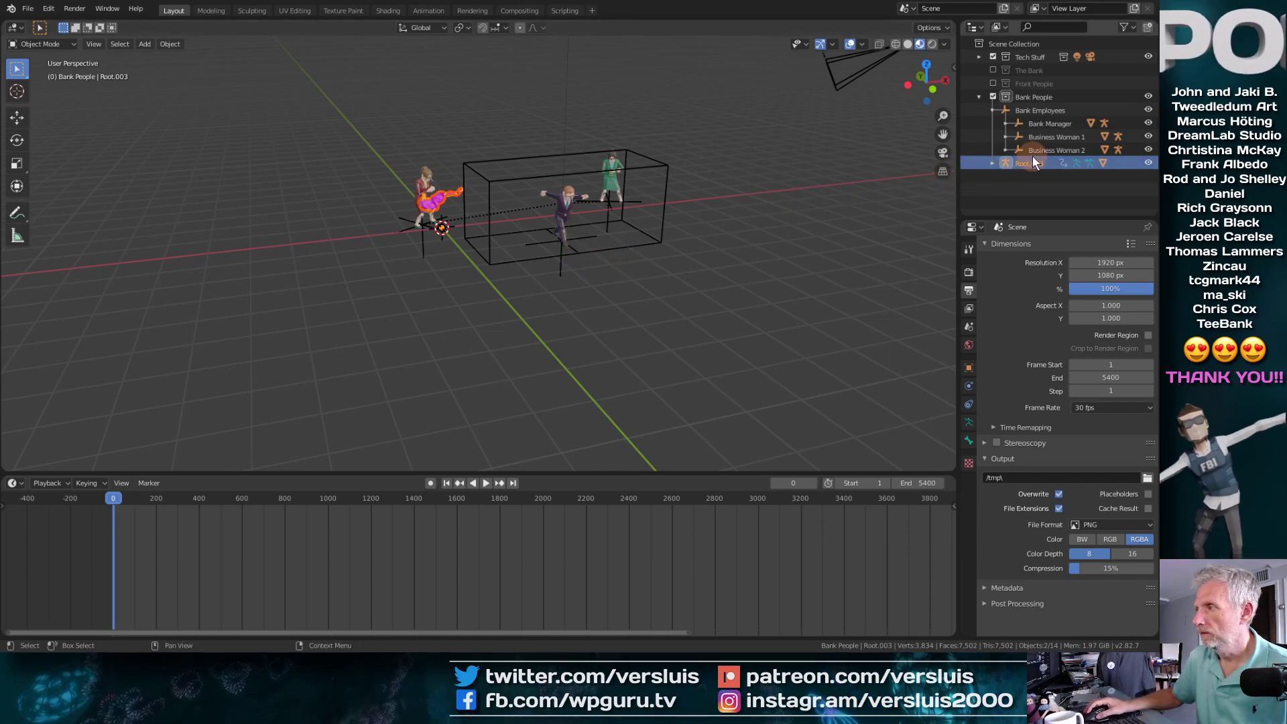
left_click(1149, 110)
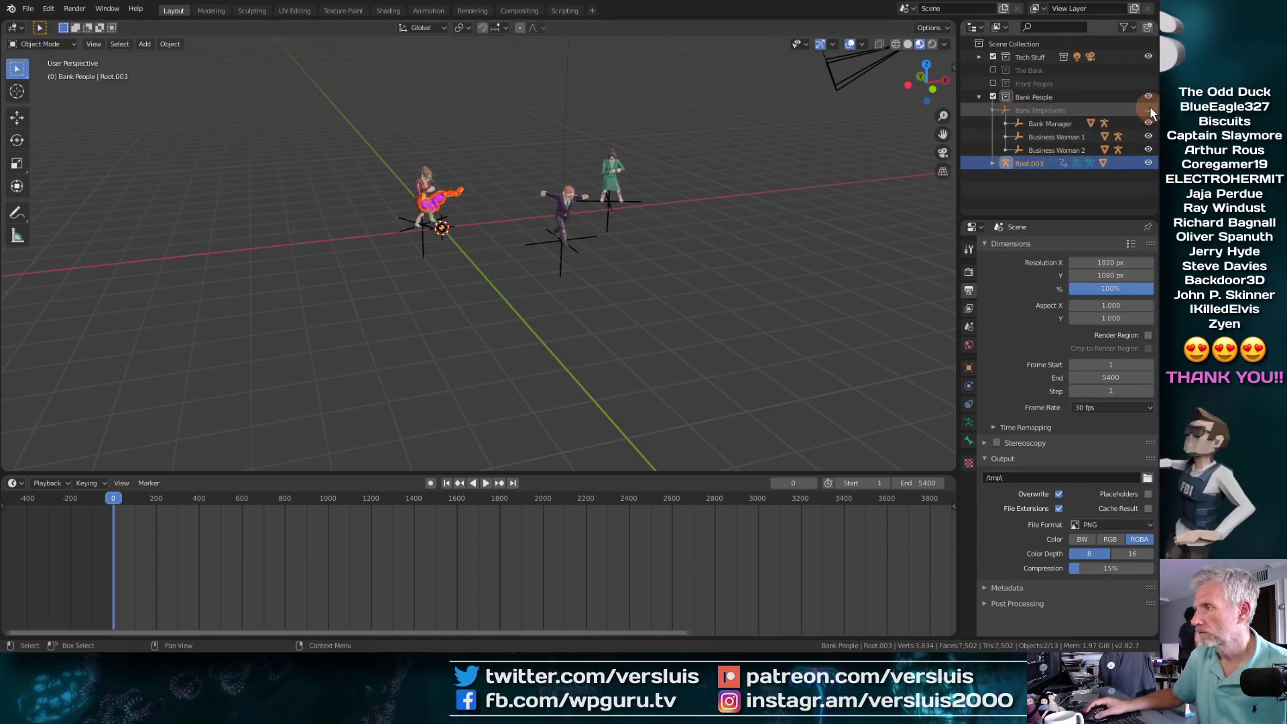
left_click(1149, 123)
left_click(1149, 137)
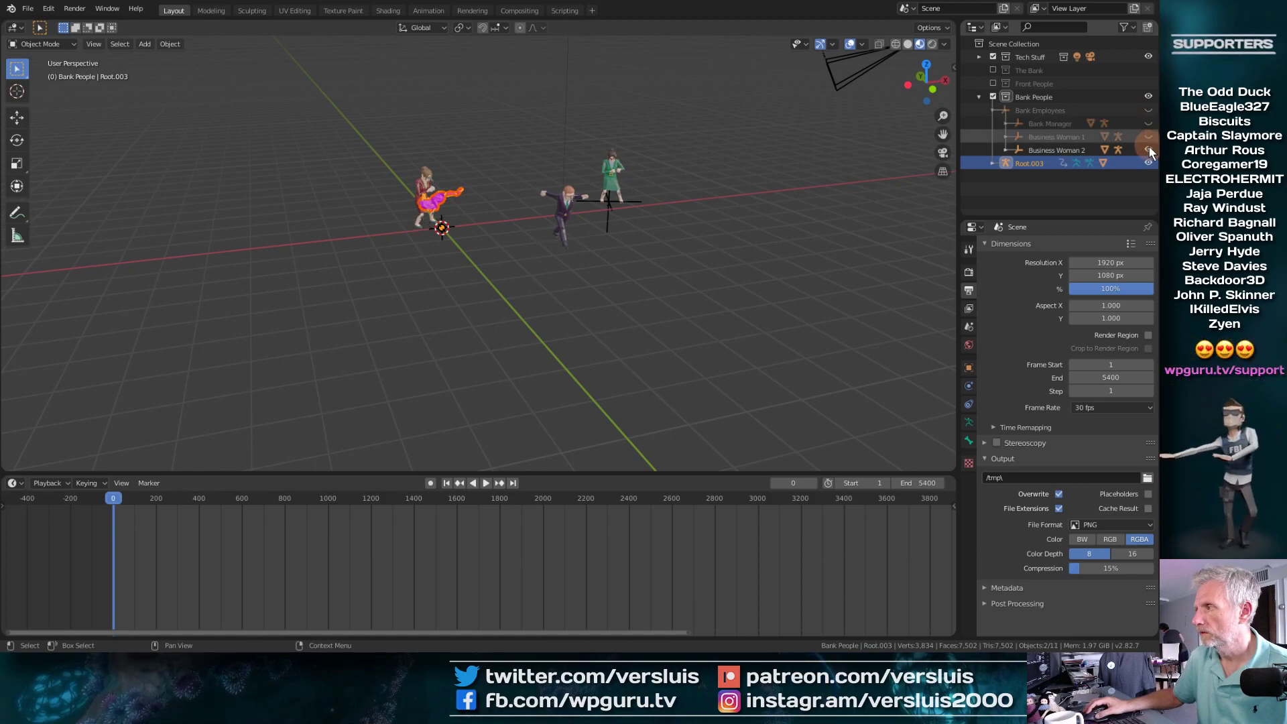
left_click(1149, 149)
middle_click_drag(726, 225, 662, 223)
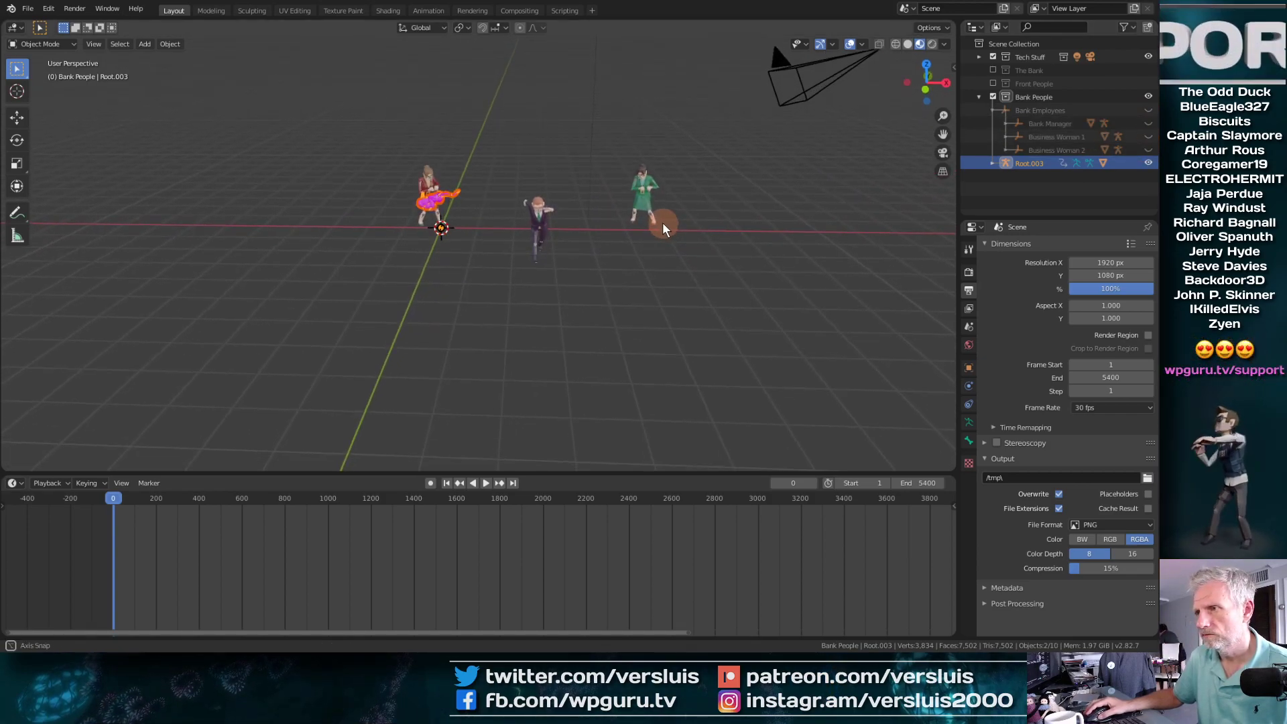
left_click(1149, 109)
left_click(1148, 123)
left_click(1149, 137)
left_click(1149, 149)
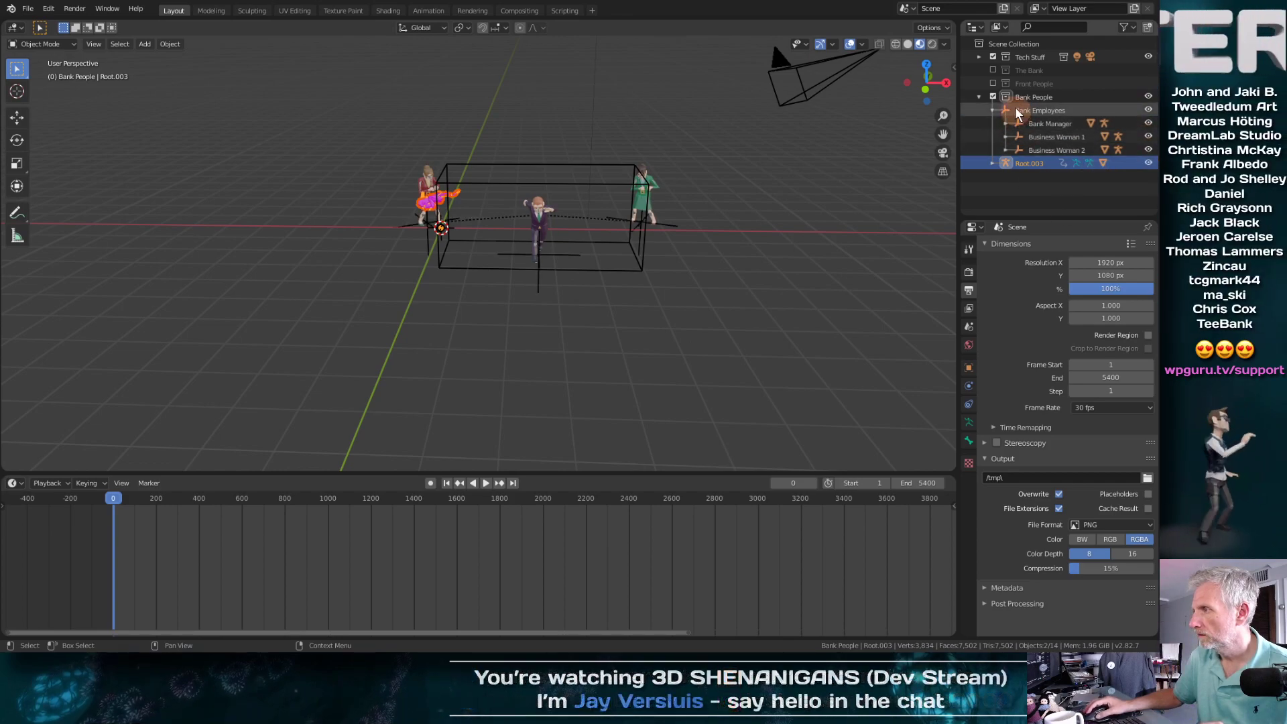
Step: Collapse the Bank People collection and add a new collection directly under the Scene Collection
left_click(979, 96)
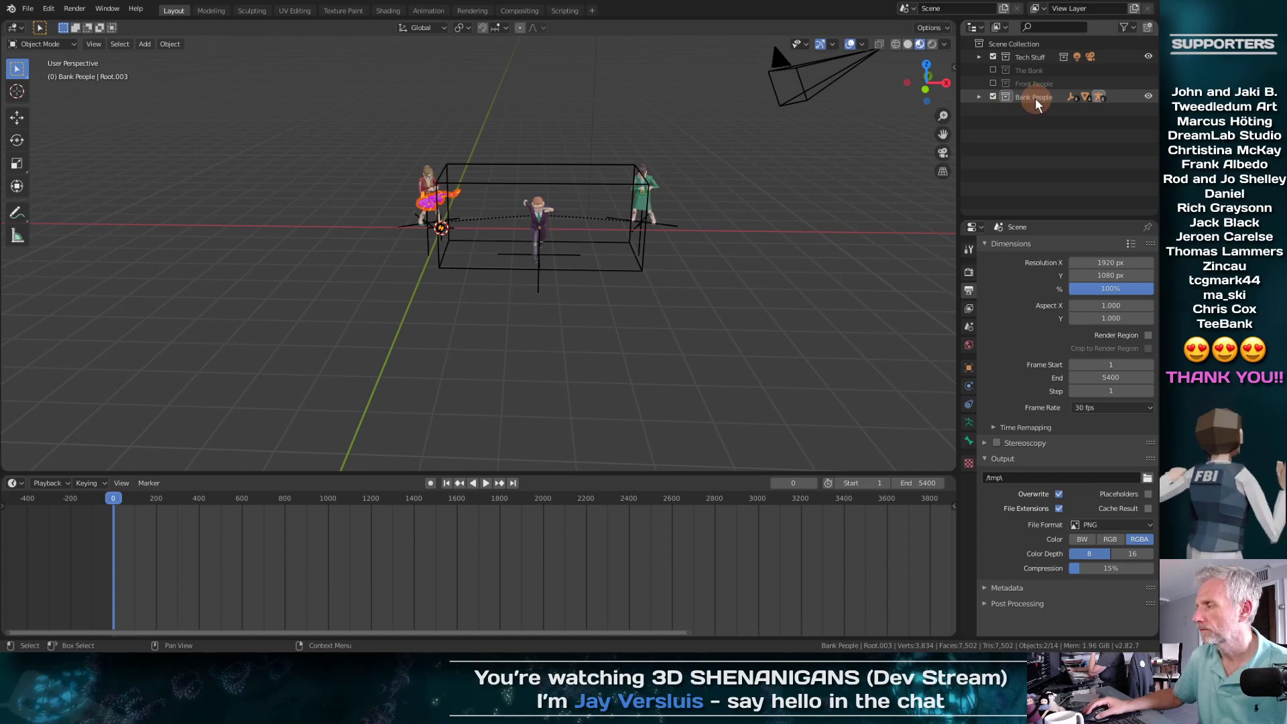
left_click(1035, 98)
left_click(979, 97)
left_click(979, 96)
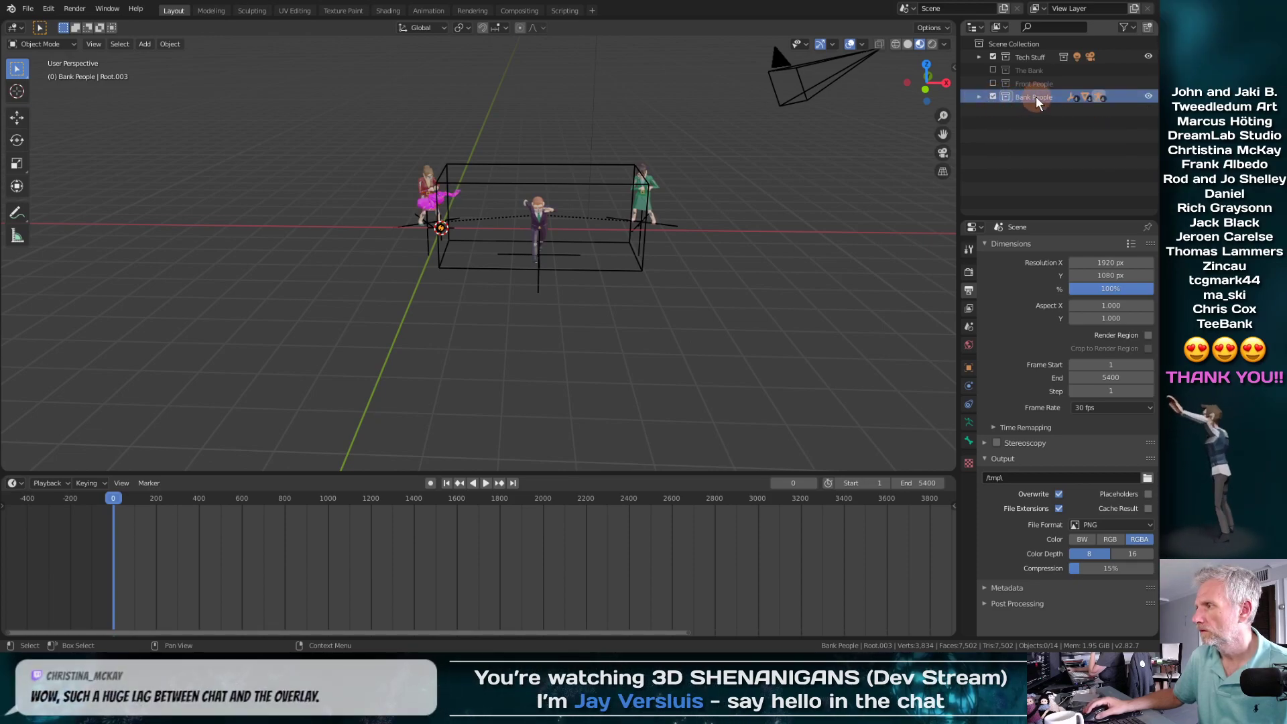
right_click(1030, 117)
left_click(1031, 117)
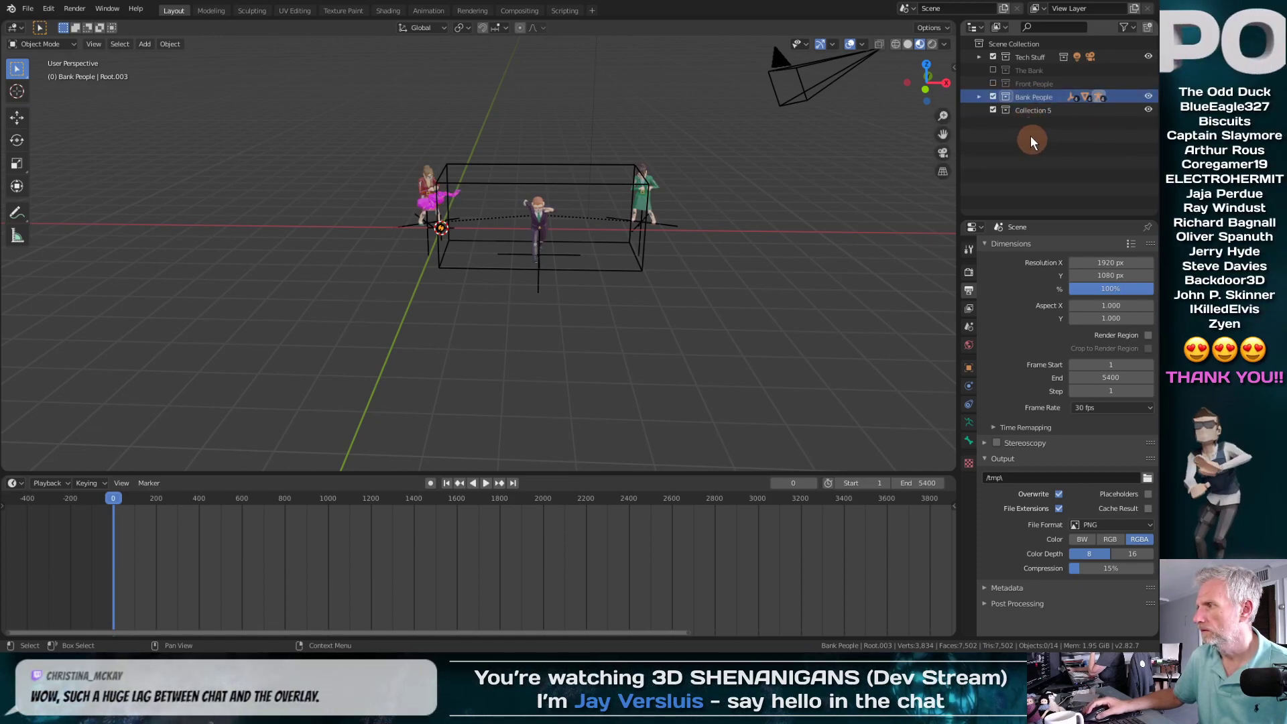
left_click(1030, 114)
double_click(1030, 111)
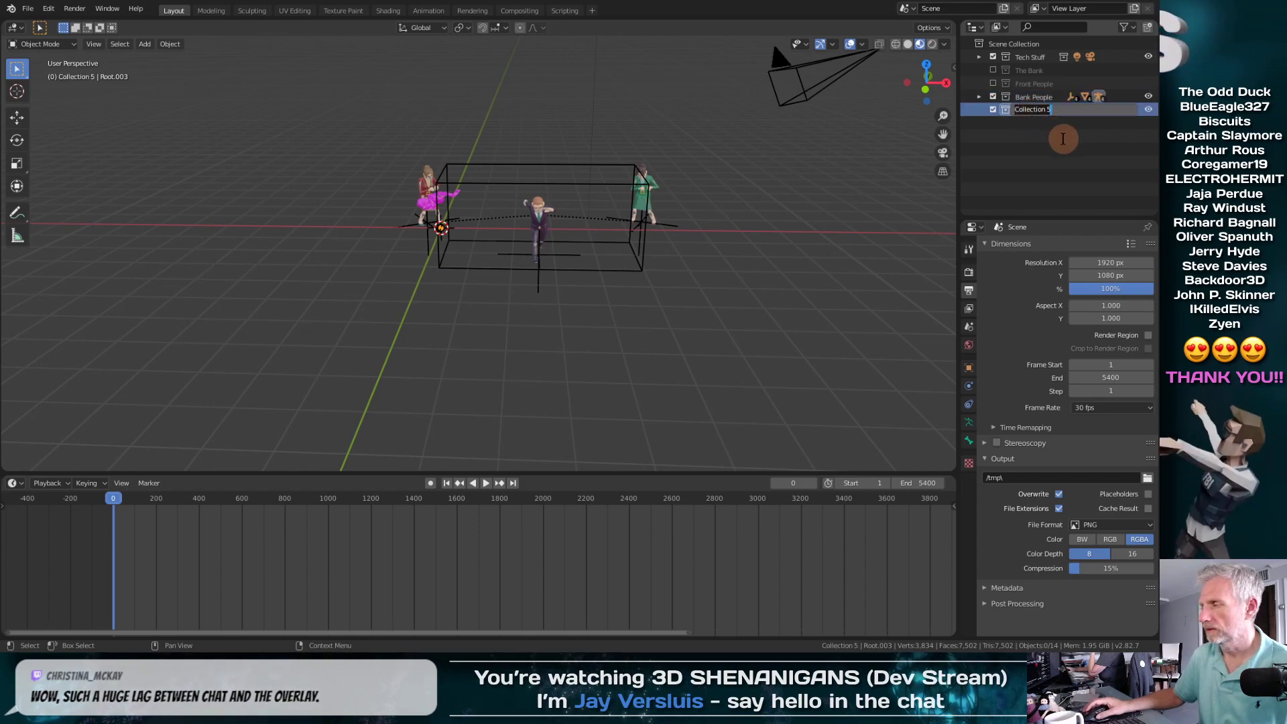
Step: Move the Root.003 armature from Bank People into Collection 5 and check it with the Bank People collection temporarily excluded
left_click(980, 95)
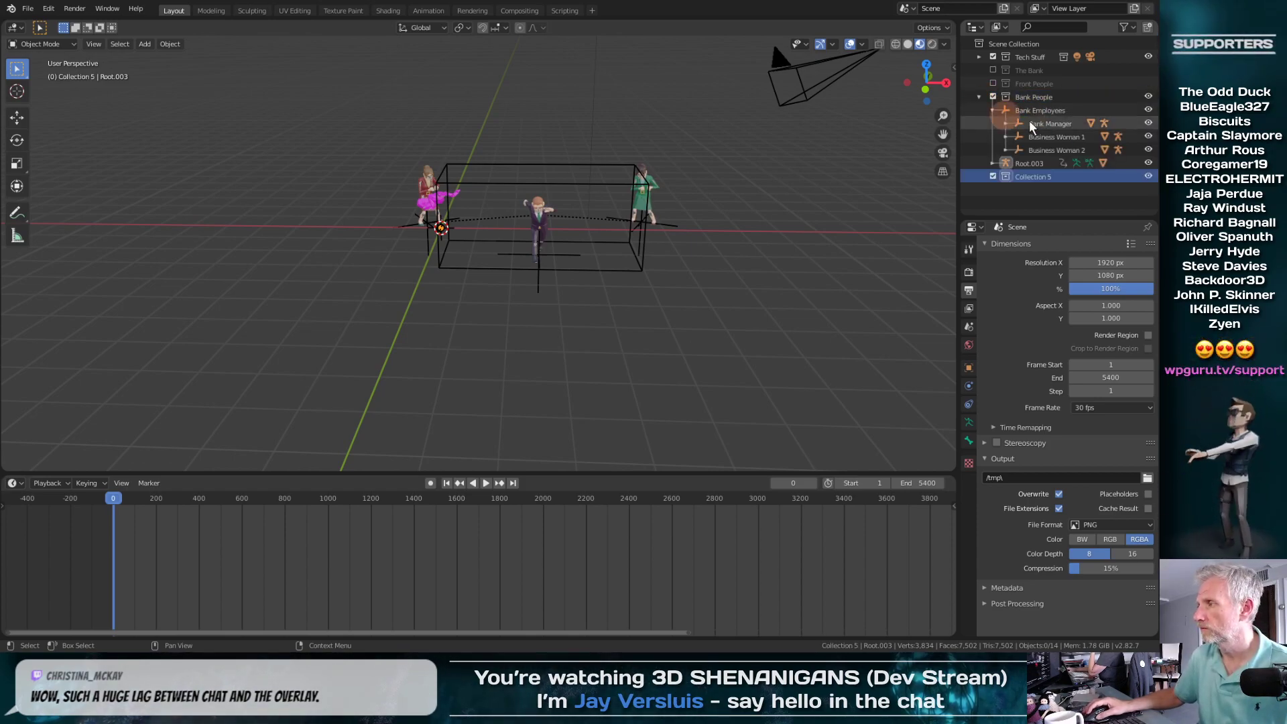
left_click(1044, 163)
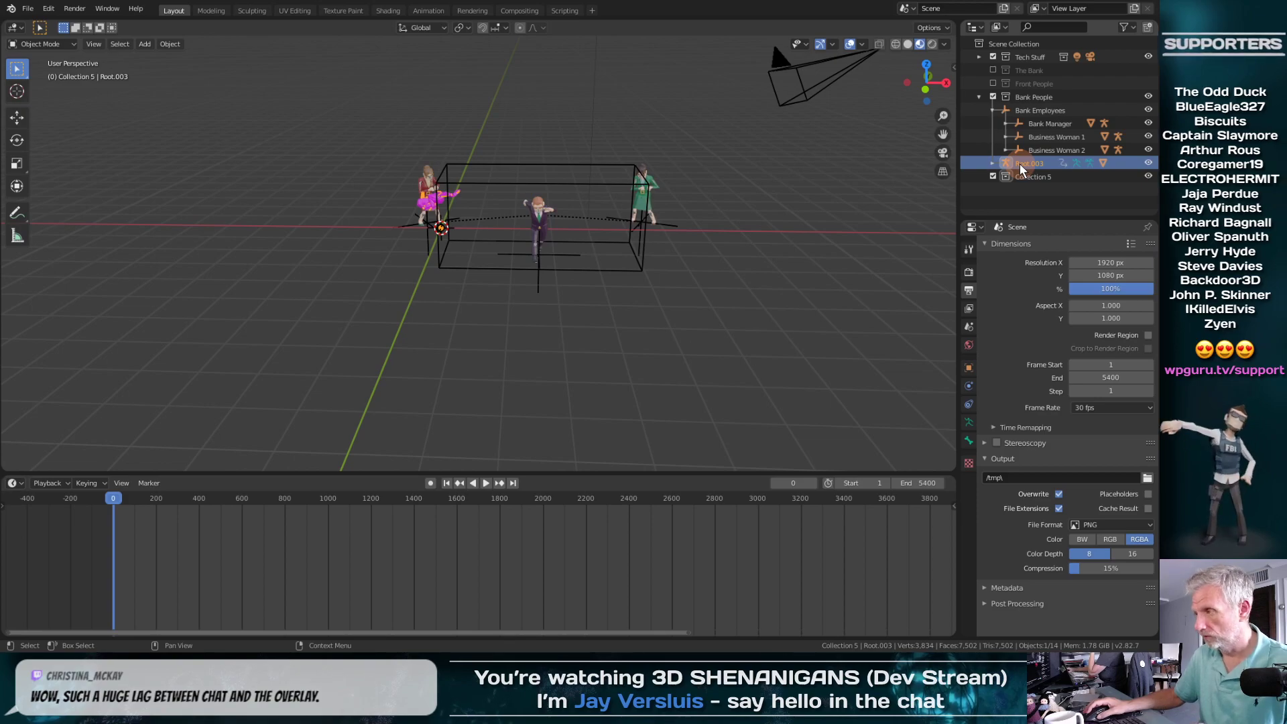
key("m")
left_click(995, 235)
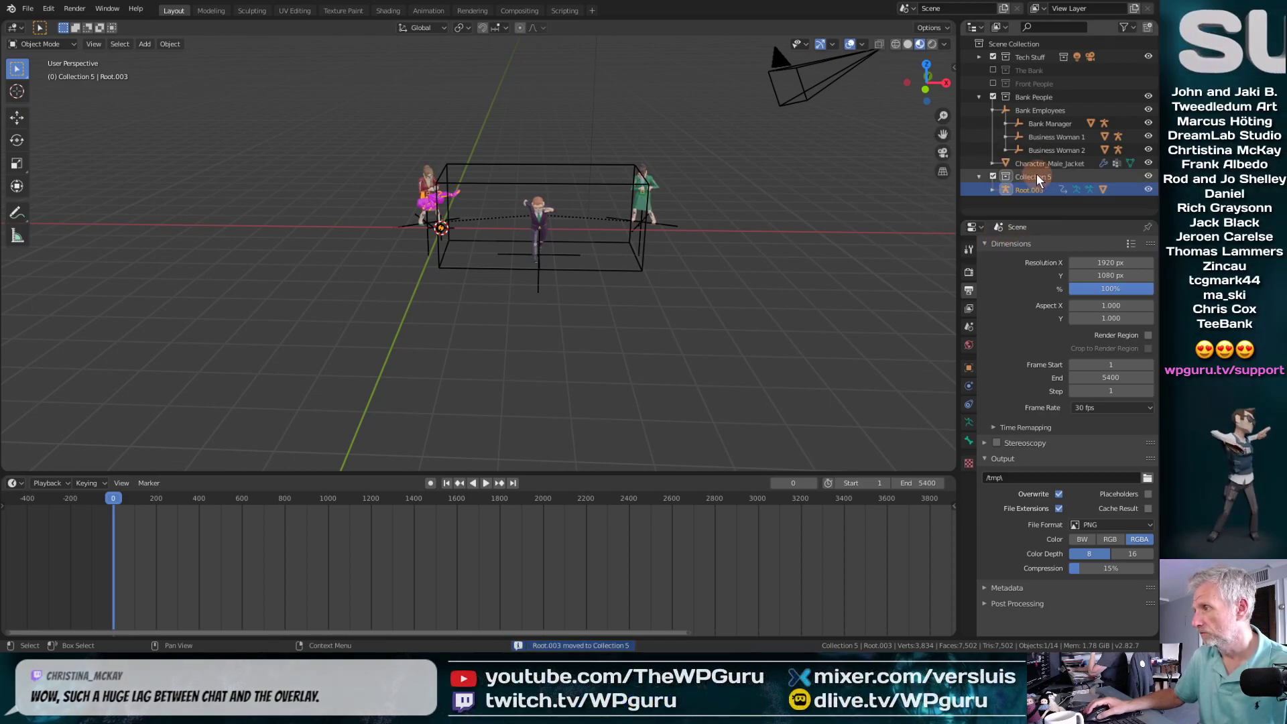
left_click(993, 96)
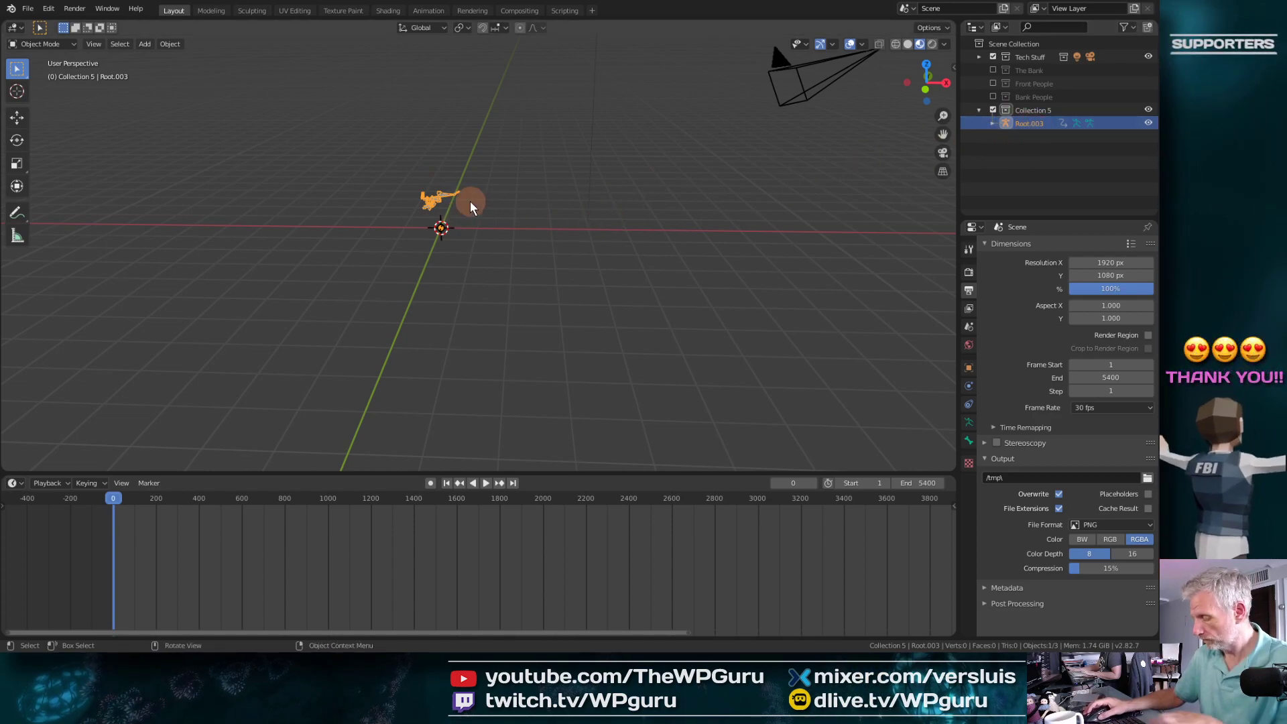
left_click(992, 97)
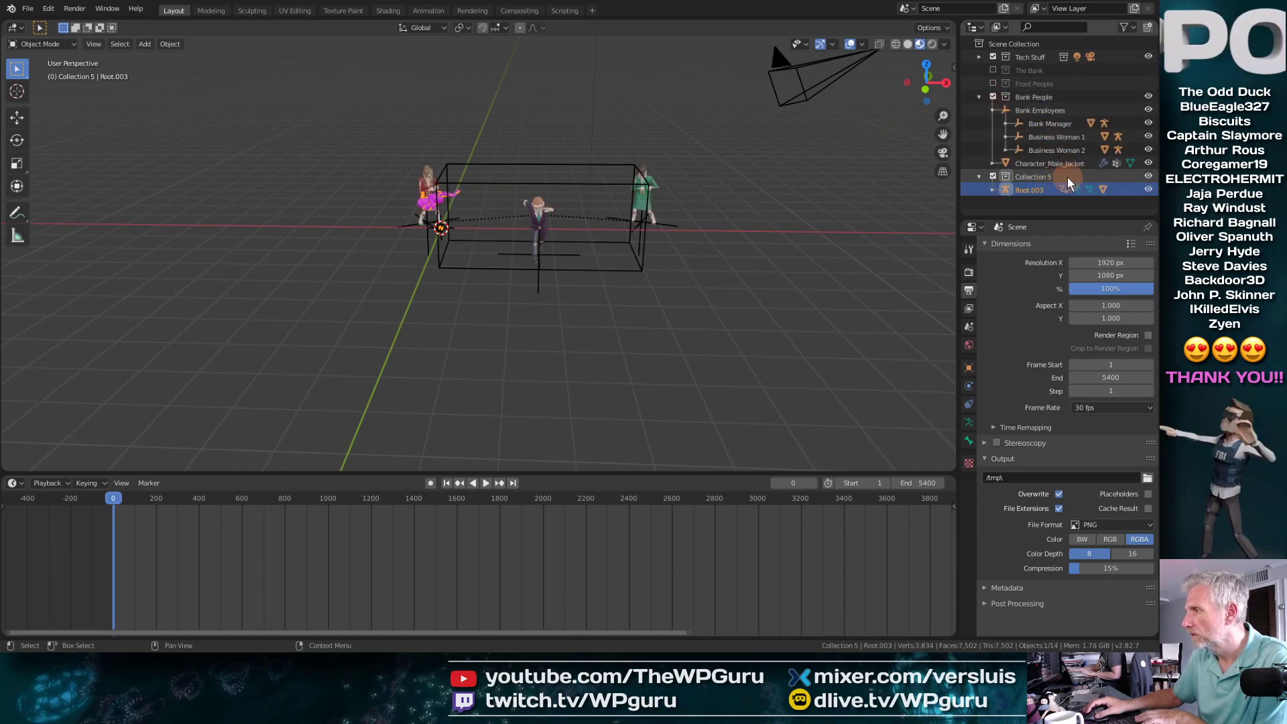
Step: Delete the Character_Male_Jacket mesh and its Root.003 armature from the scene
left_click(1043, 162)
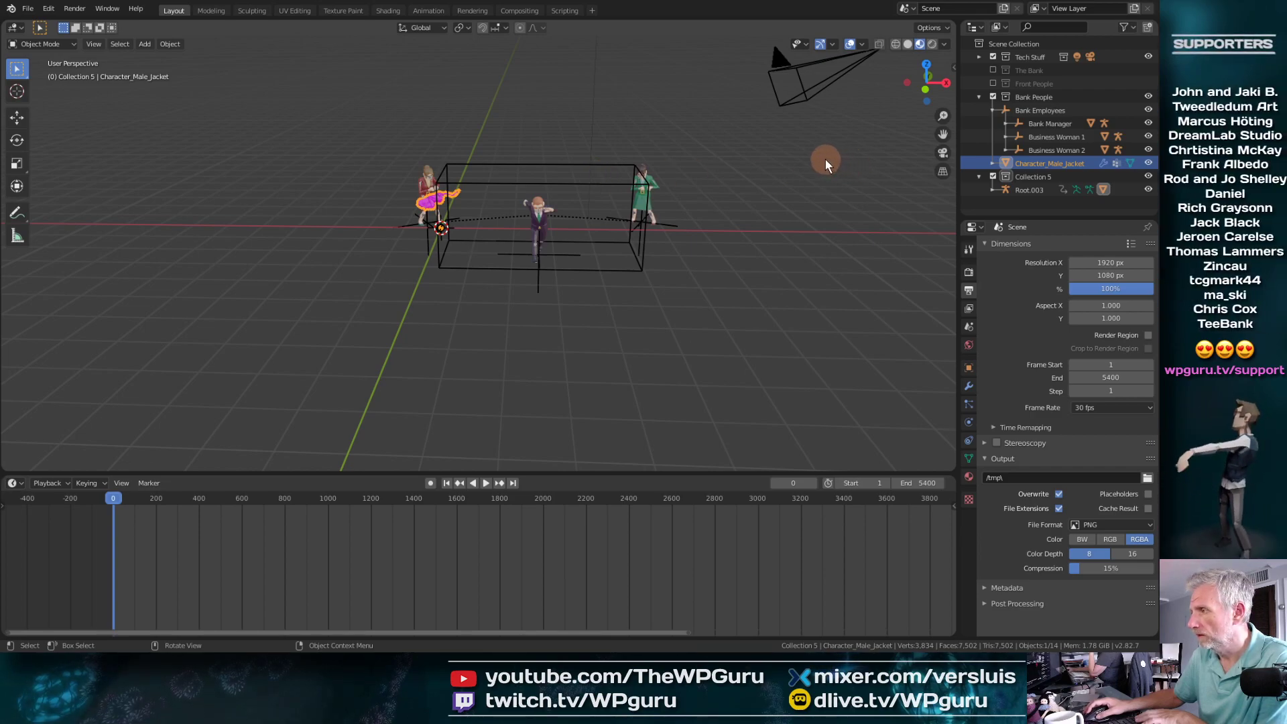
key("x")
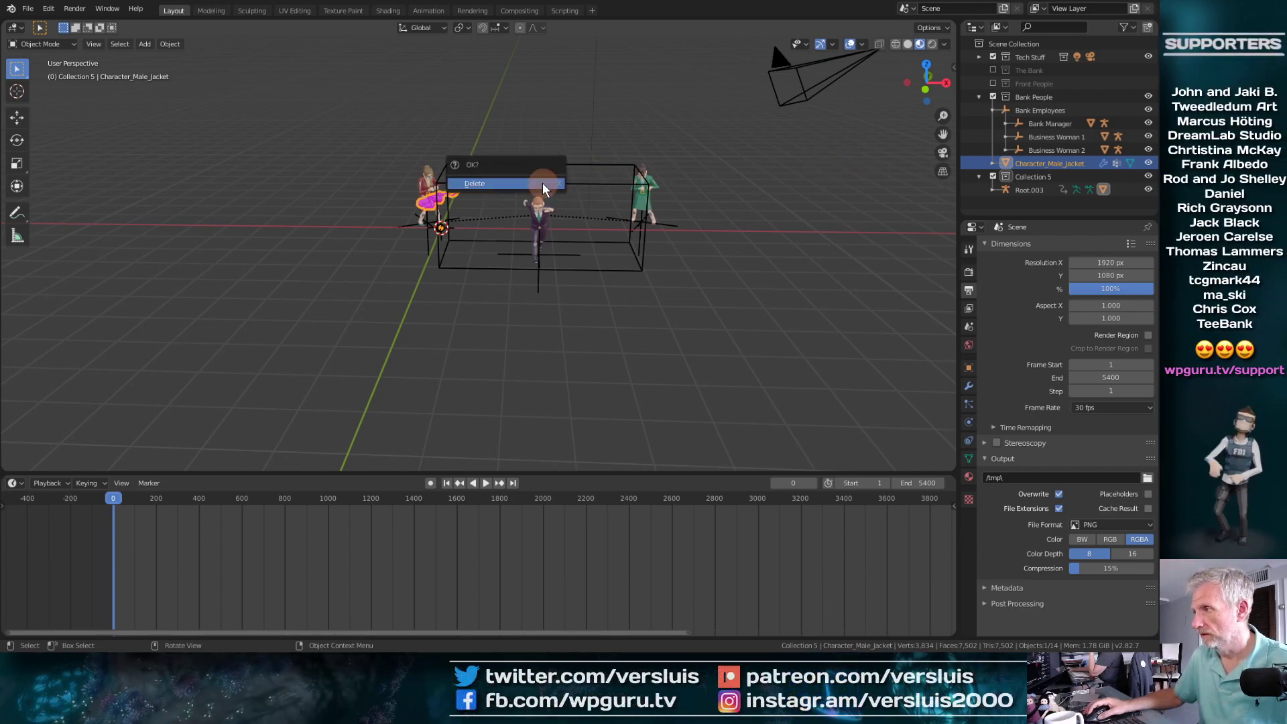
left_click(541, 181)
left_click(1036, 179)
key("x")
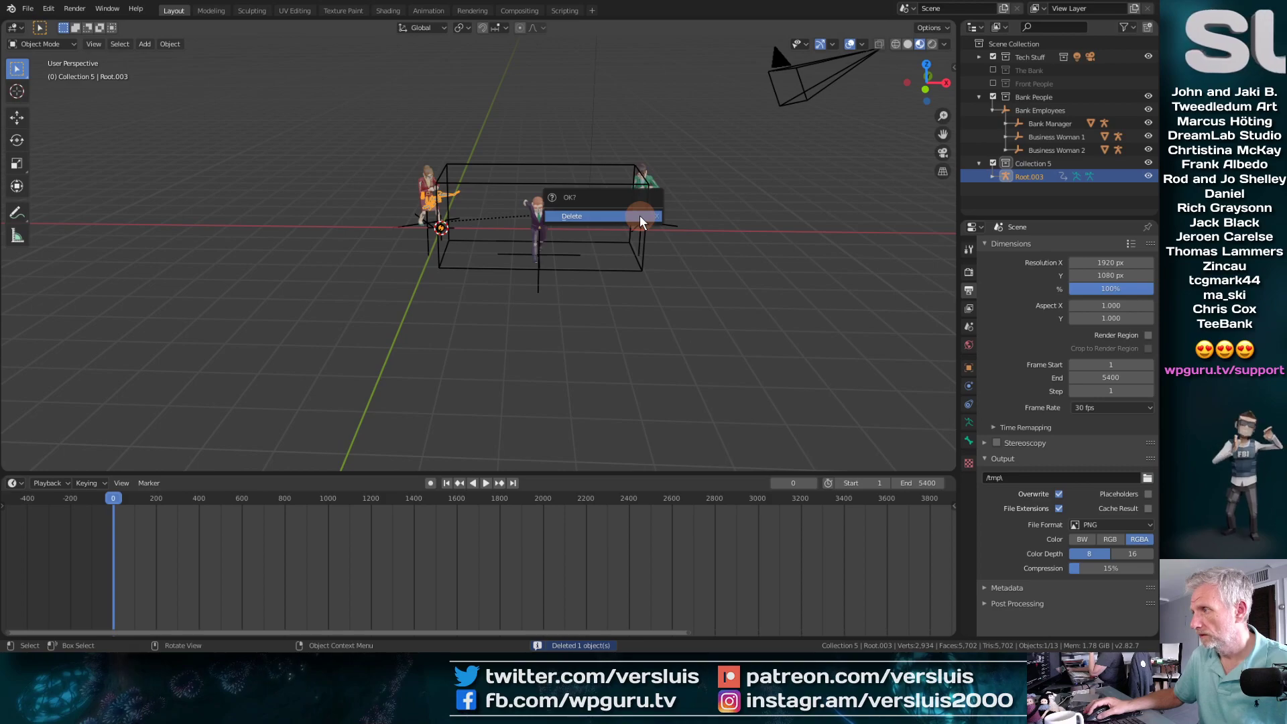
left_click(639, 216)
Step: Exclude the Bank People collection and import SK_Character_Male_Jacket.fbx into Collection 5
left_click(992, 97)
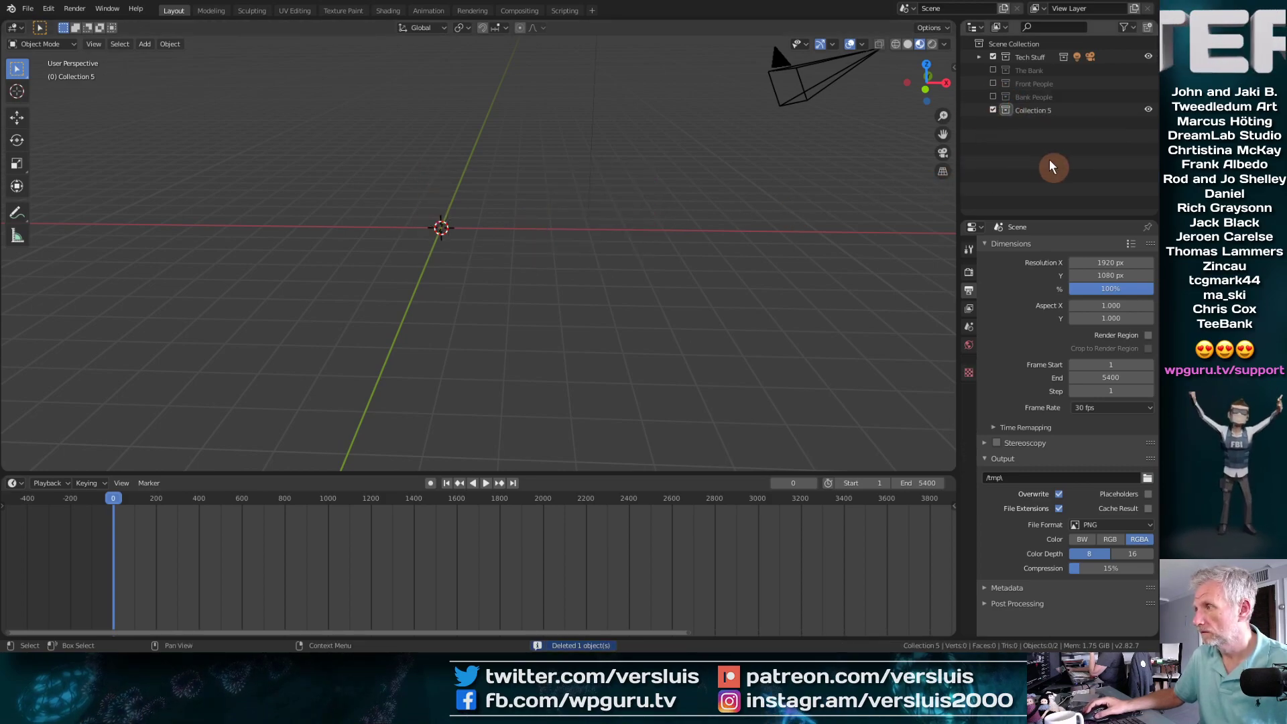
left_click(1035, 110)
left_click(27, 8)
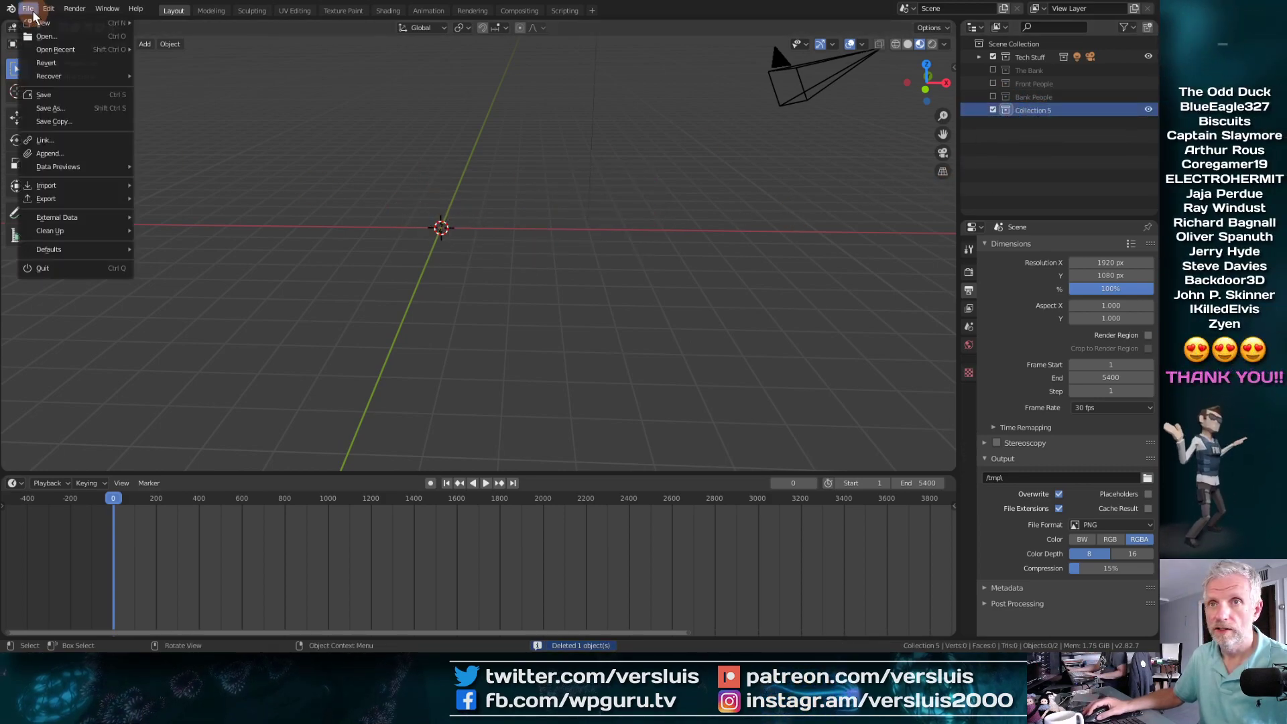
mouse_move(75, 184)
left_click(223, 264)
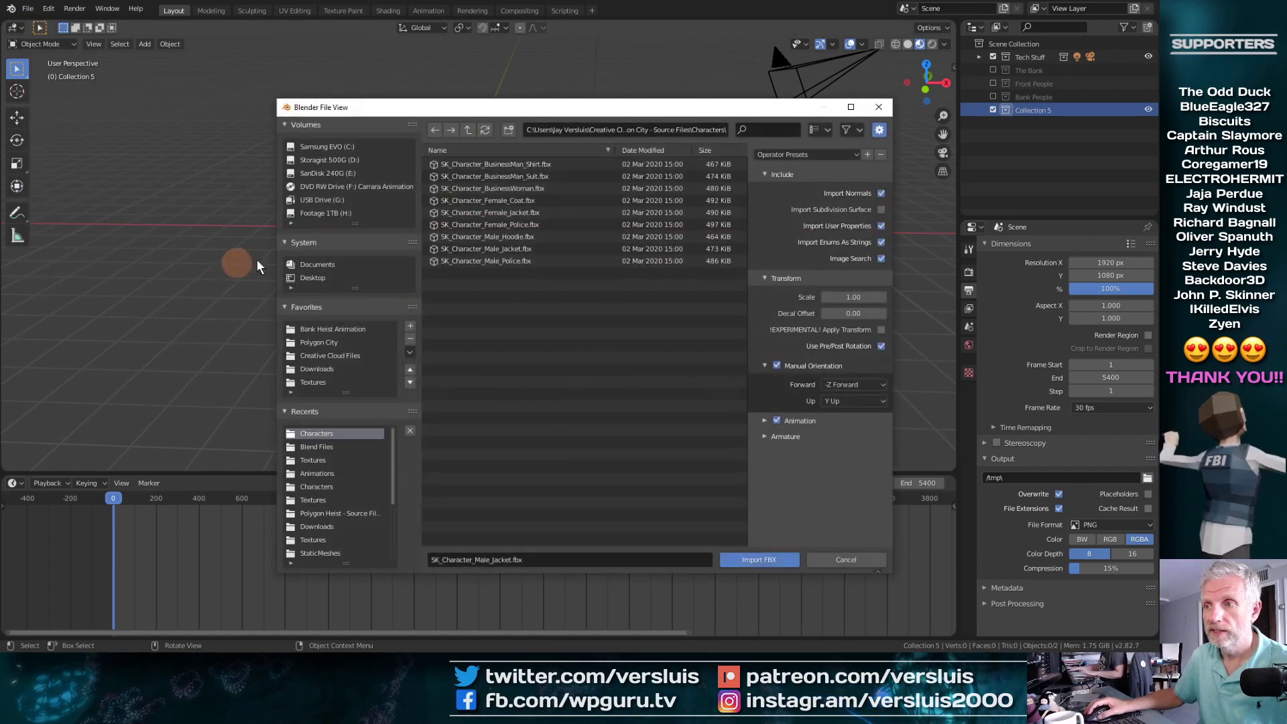
double_click(516, 247)
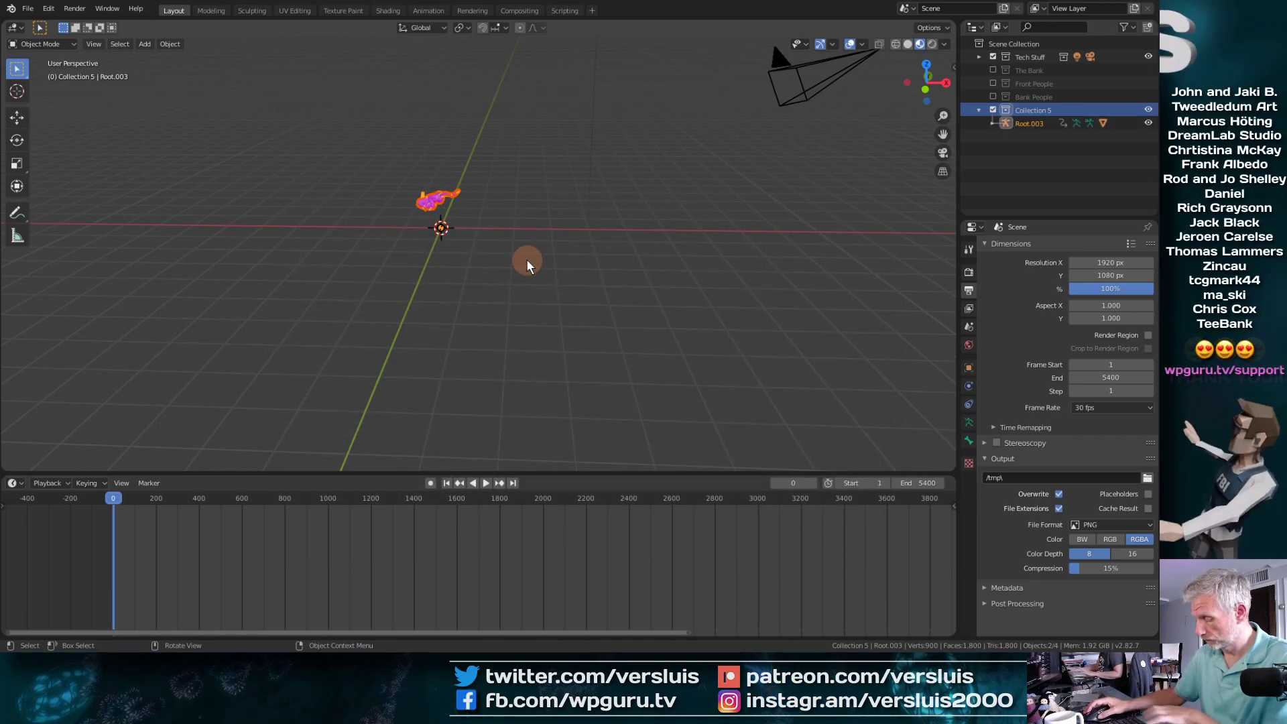
Step: Clear all pose transforms on the imported male jacket character's armature in Pose Mode
key("KP_Decimal")
mouse_move(445, 279)
middle_mouse_down()
mouse_move(426, 293)
mouse_move(375, 272)
mouse_move(429, 266)
middle_mouse_up()
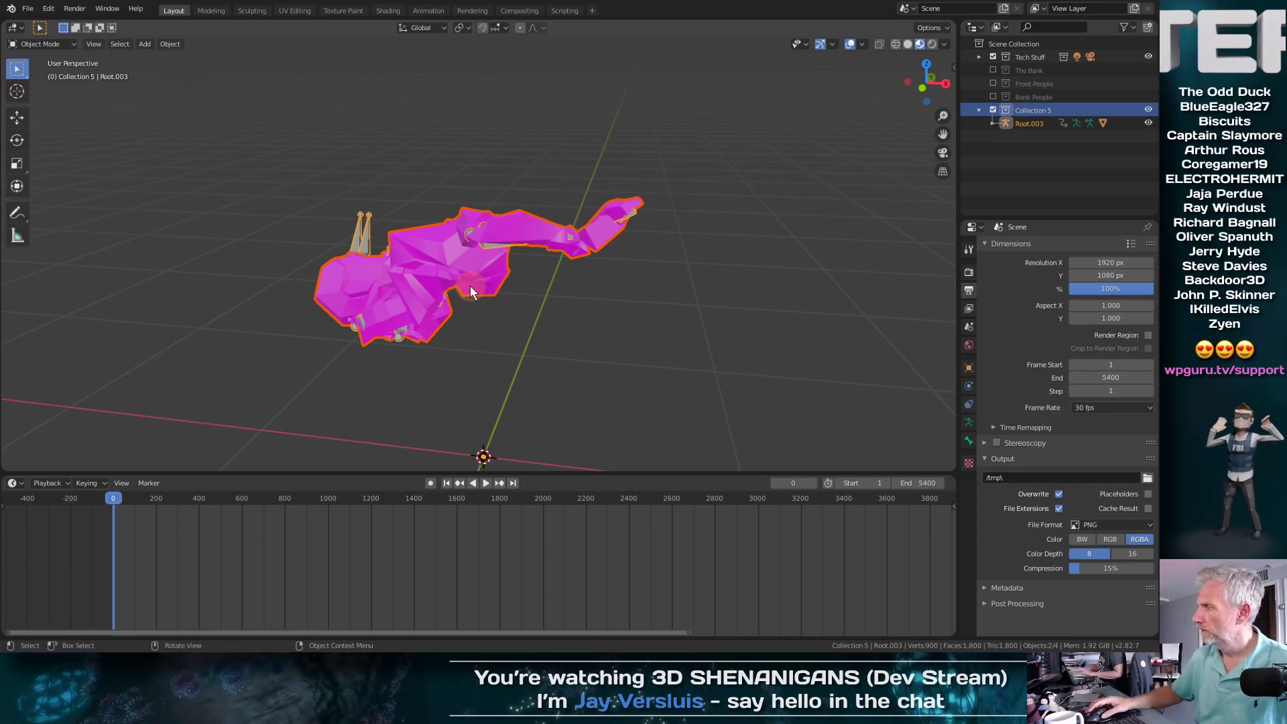
mouse_move(612, 312)
middle_mouse_down()
mouse_move(592, 330)
mouse_move(333, 356)
mouse_move(633, 327)
middle_mouse_up()
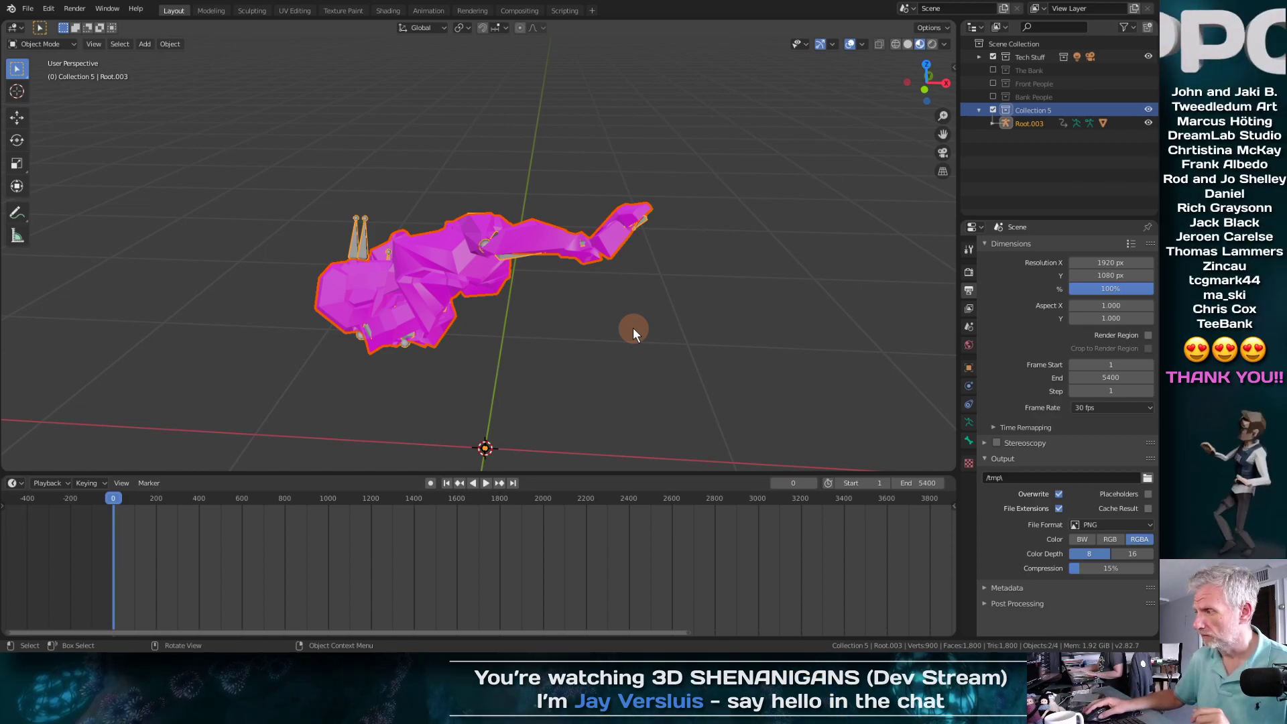
middle_click_drag(633, 327, 604, 305)
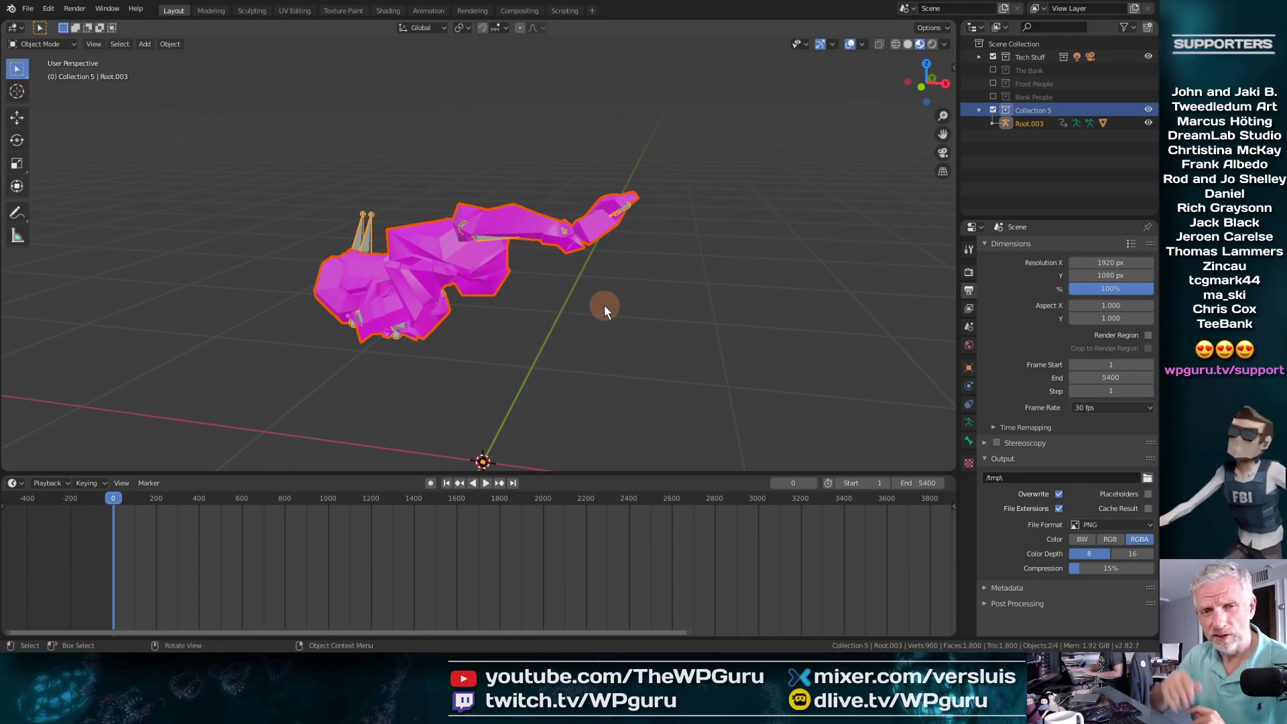
middle_click_drag(600, 304, 547, 333)
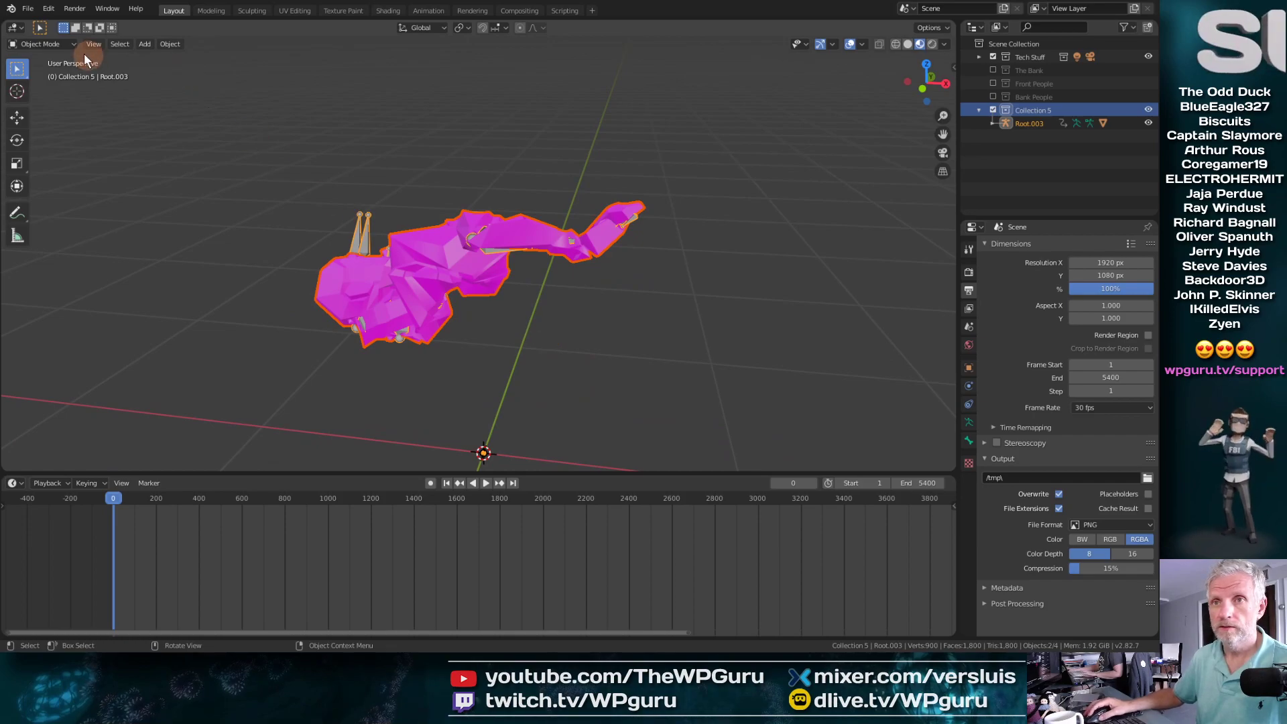
left_click(67, 44)
left_click(65, 86)
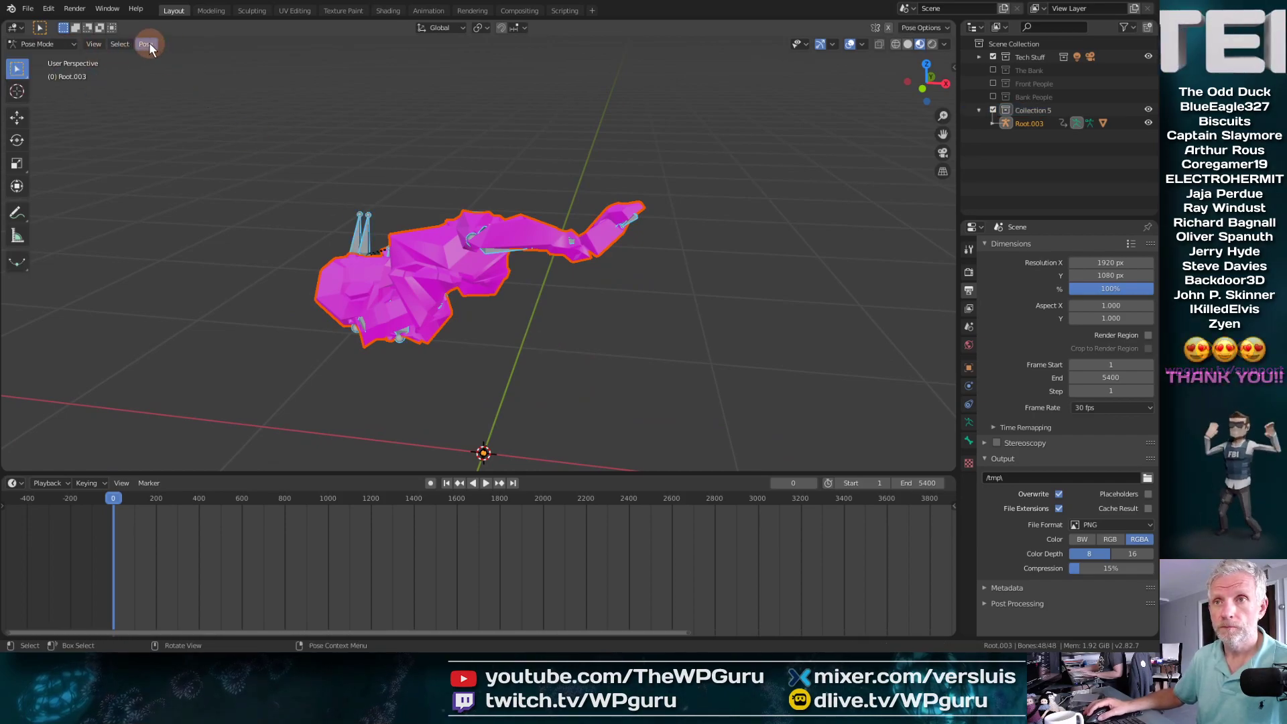
left_click(147, 44)
mouse_move(210, 73)
left_click(348, 70)
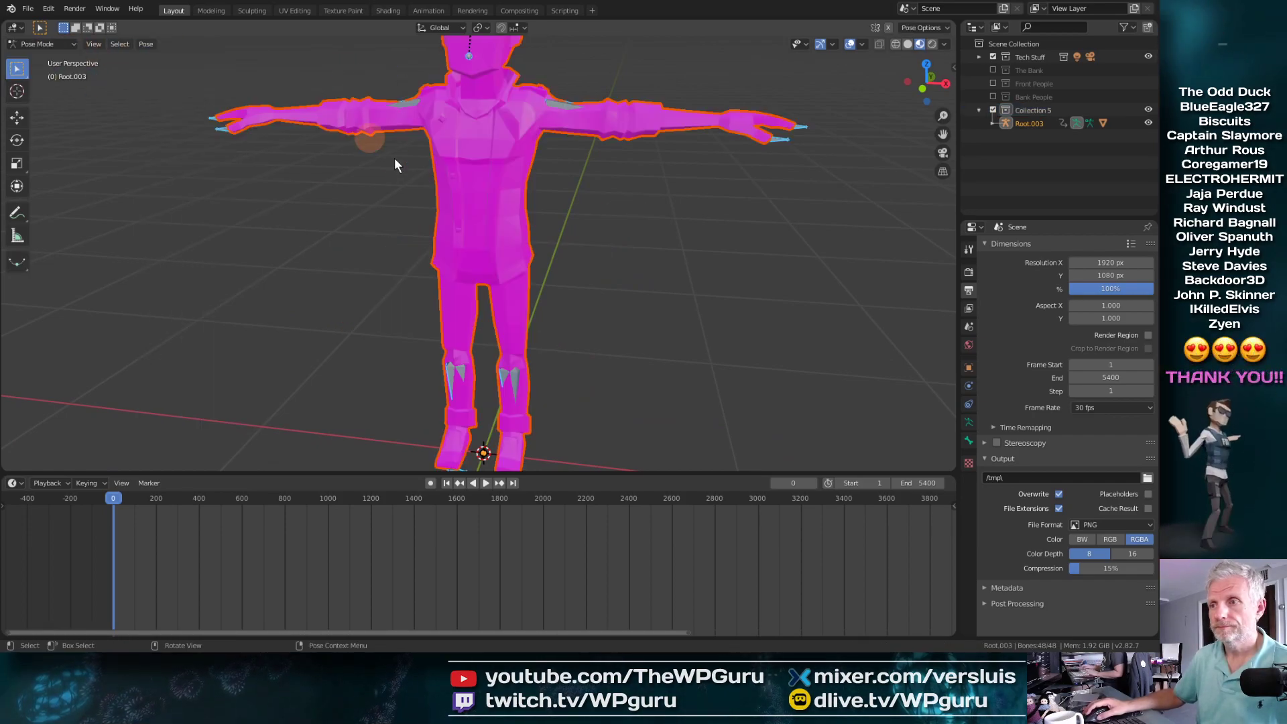
scroll(536, 221, "down", 3)
mouse_move(543, 223)
middle_mouse_down()
mouse_move(429, 242)
mouse_move(516, 207)
middle_mouse_up()
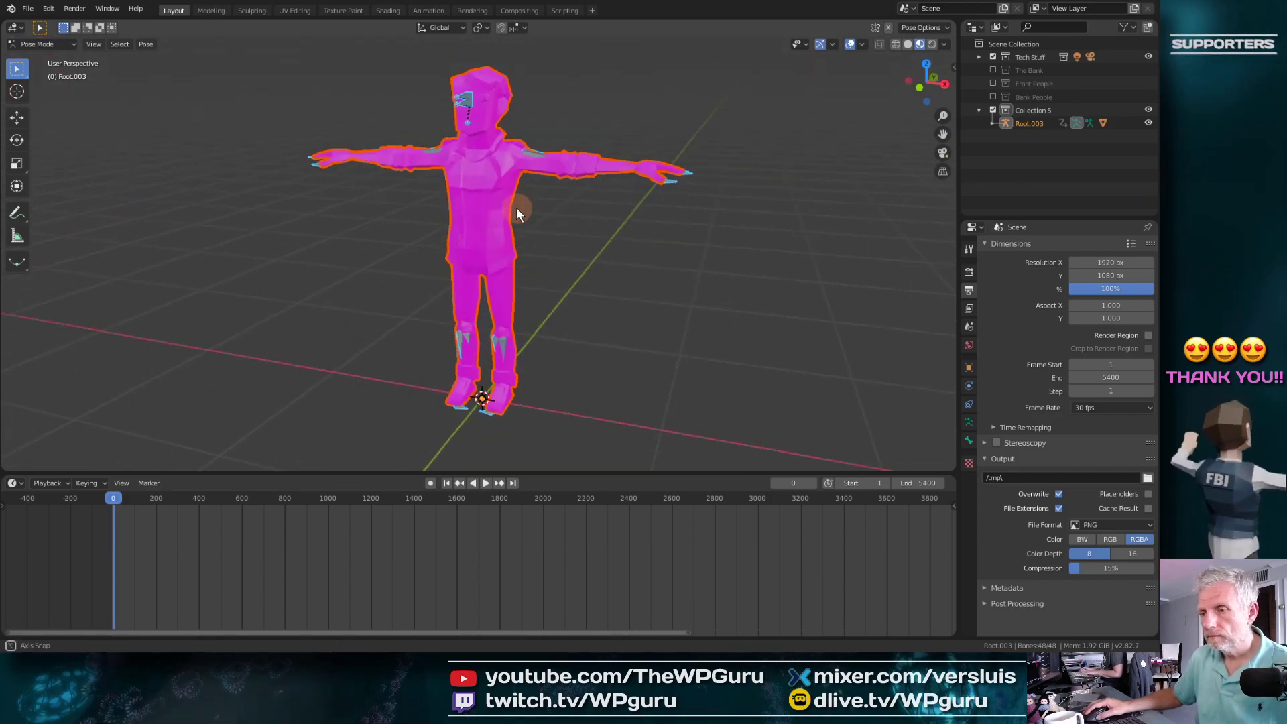
Step: In the Shading workspace, return to Object Mode and select the Character_Male_Jacket mesh to show its material nodes
left_click(388, 11)
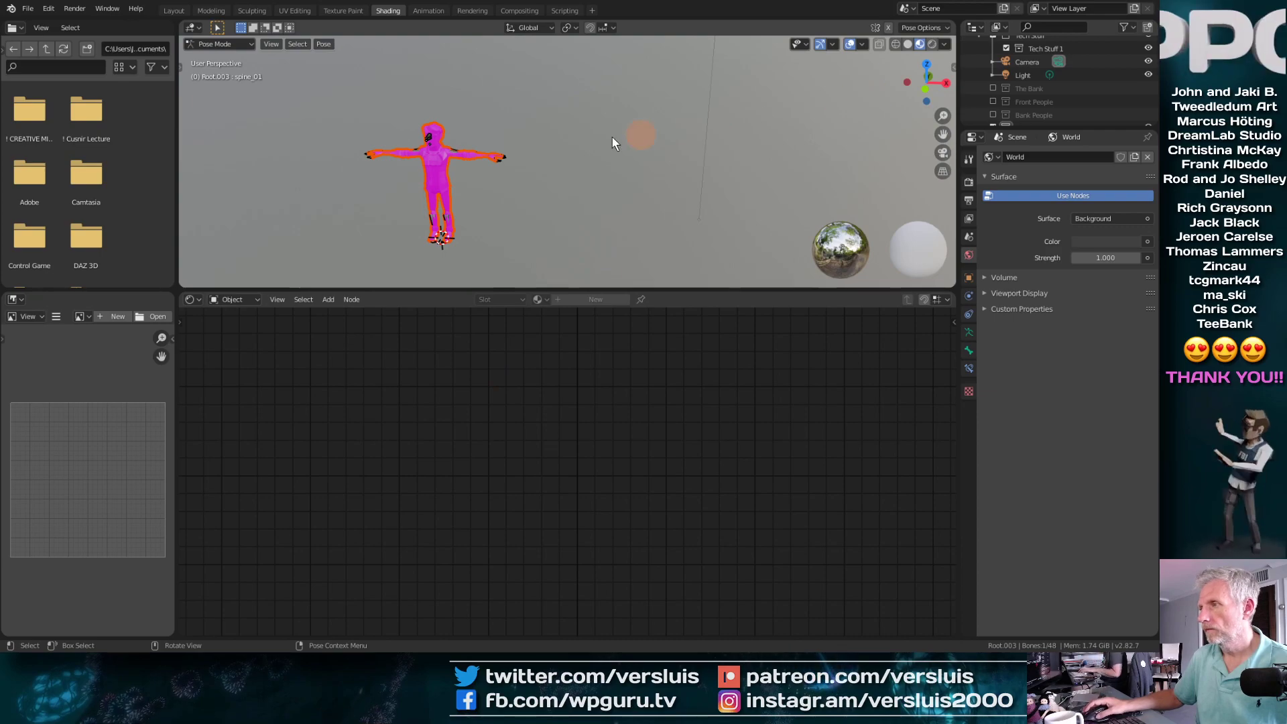
scroll(580, 138, "down", 6)
scroll(581, 138, "up", 5)
left_click(233, 59)
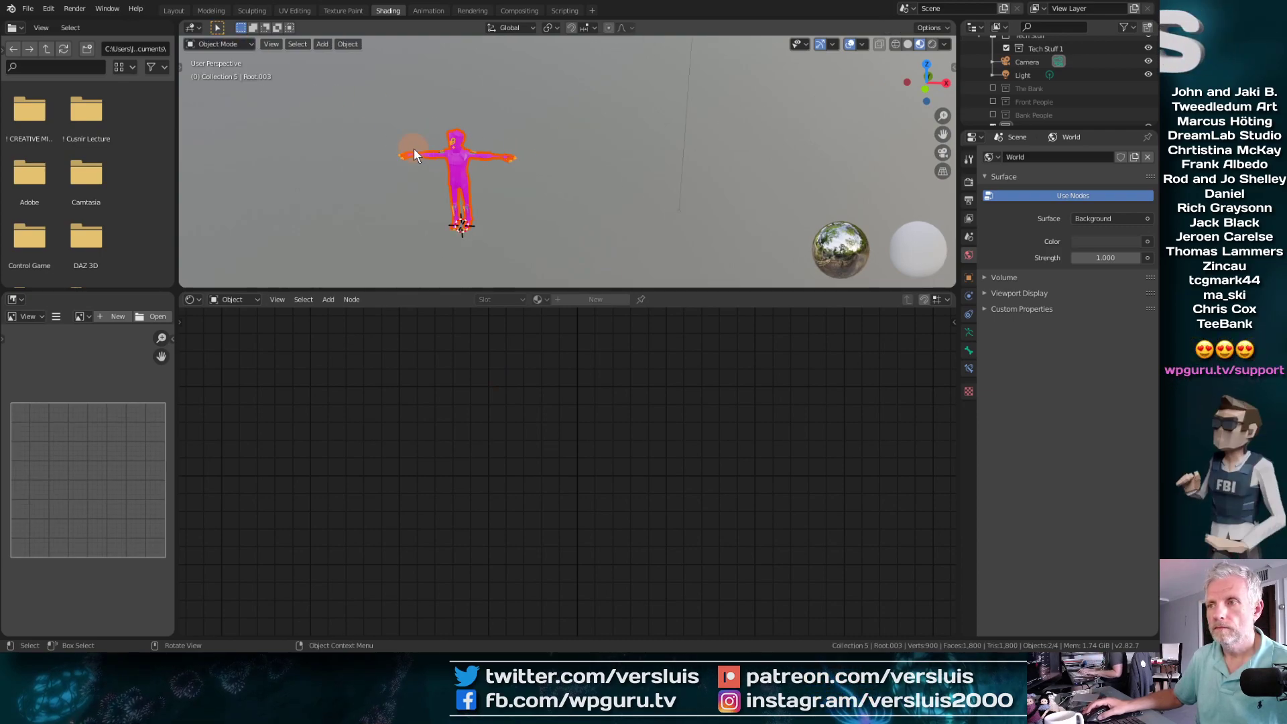
left_click(452, 162)
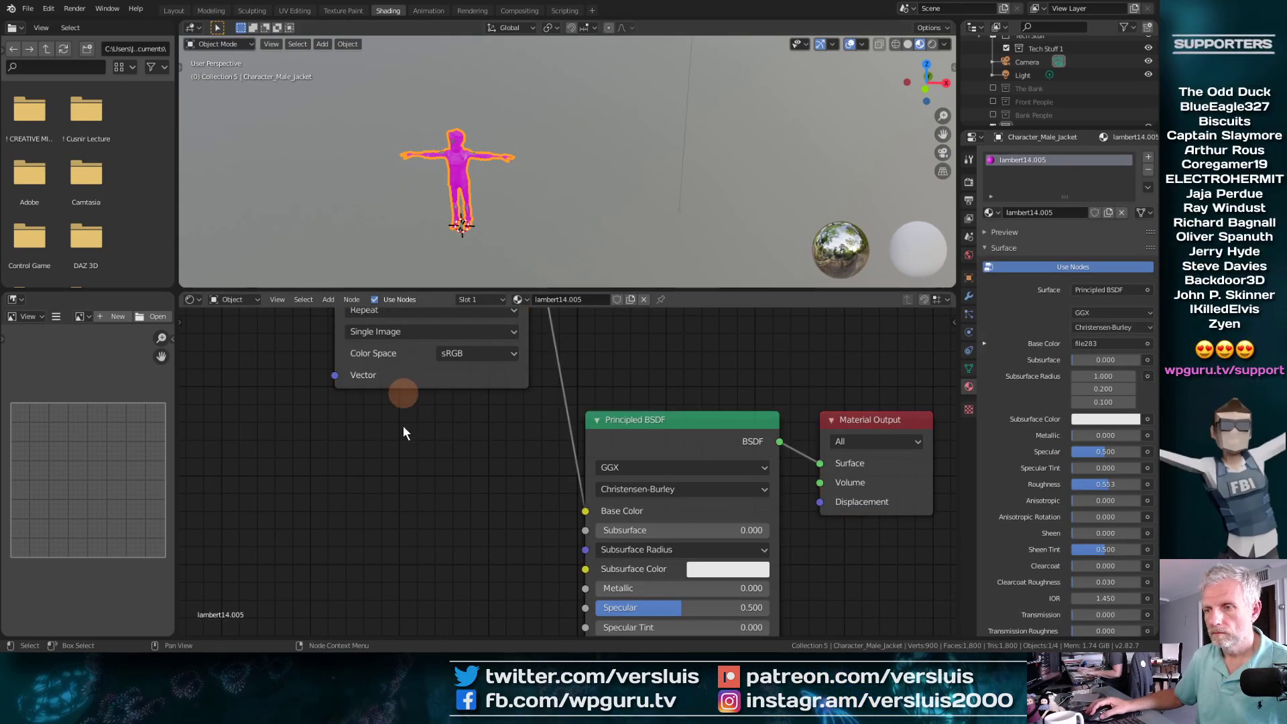
middle_click_drag(404, 379, 402, 553)
Step: Try PolygonCity_Texture_01_A.png as the male jacket character's image texture, and switch it to PolygonCity_Texture_02_A.png
left_click(362, 422)
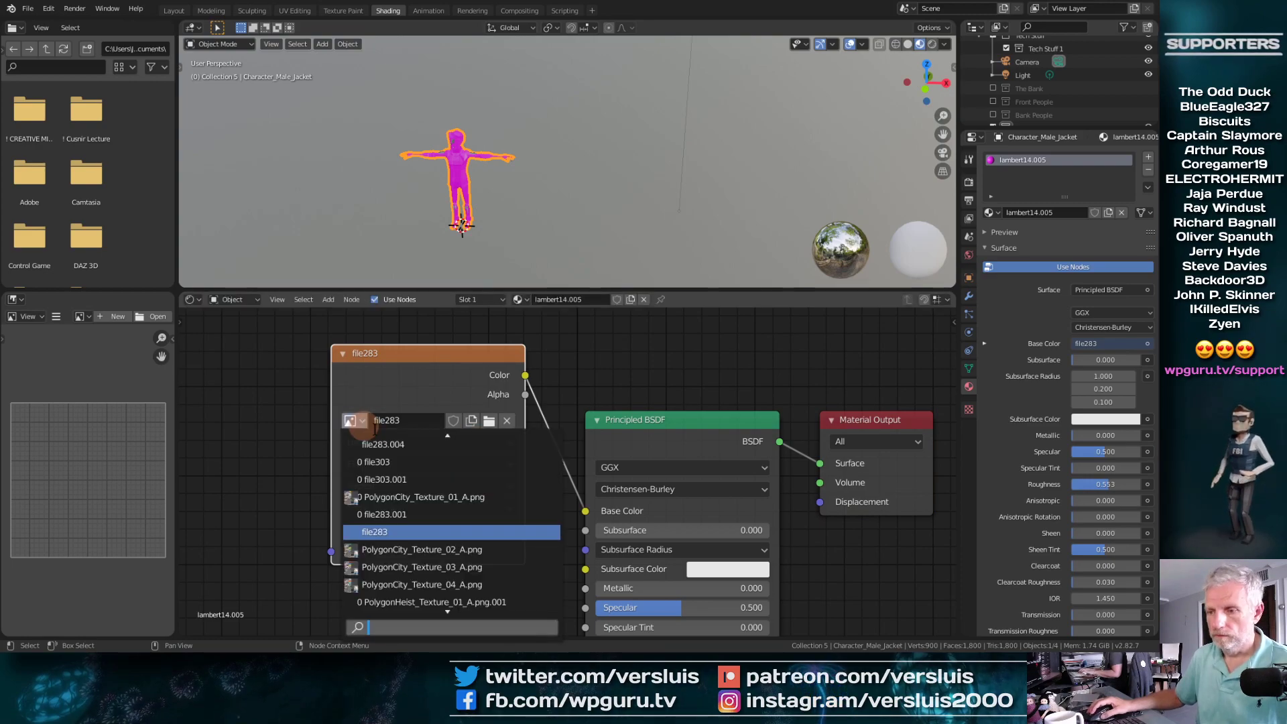
left_click(476, 496)
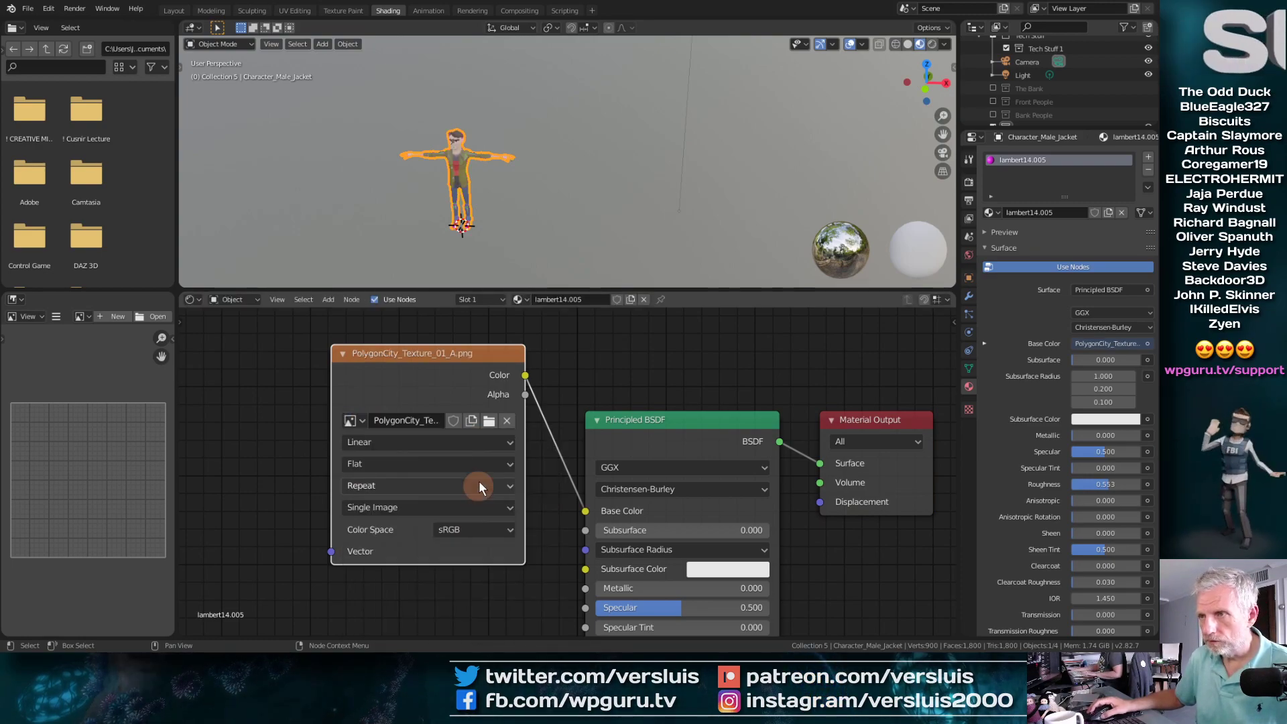
scroll(552, 208, "up", 3)
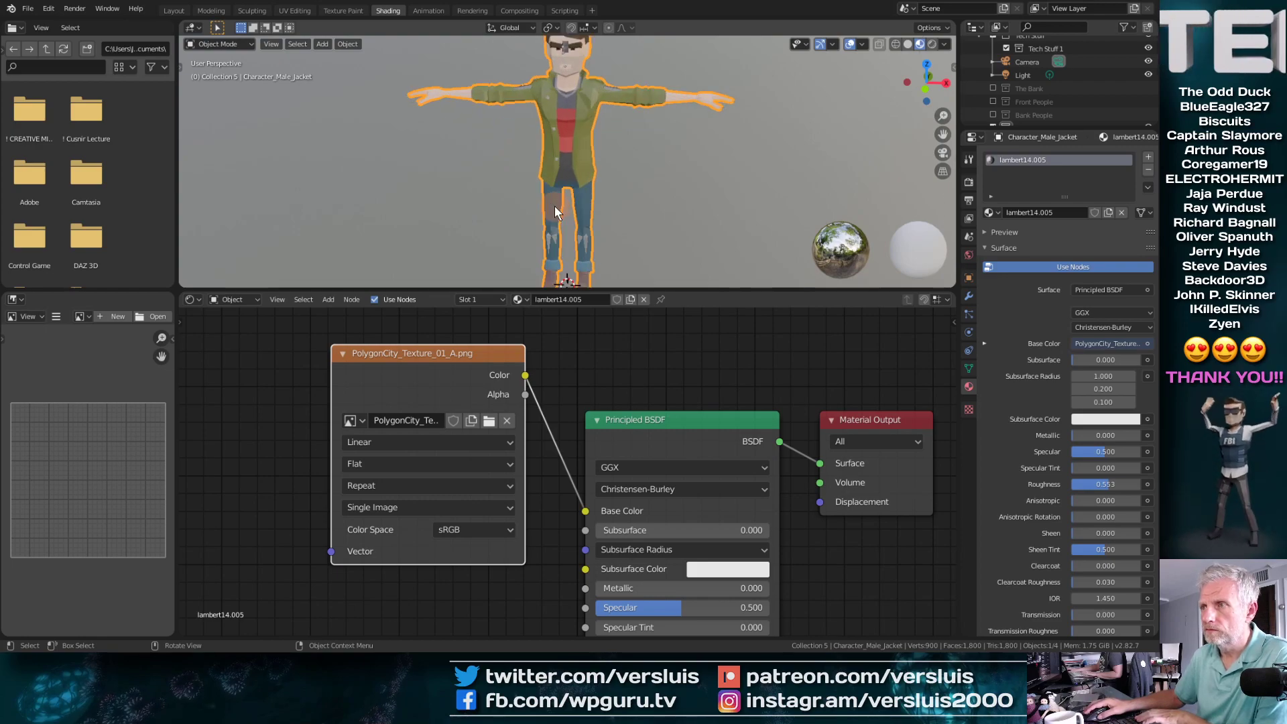
middle_click_drag(553, 207, 499, 275)
left_click(355, 421)
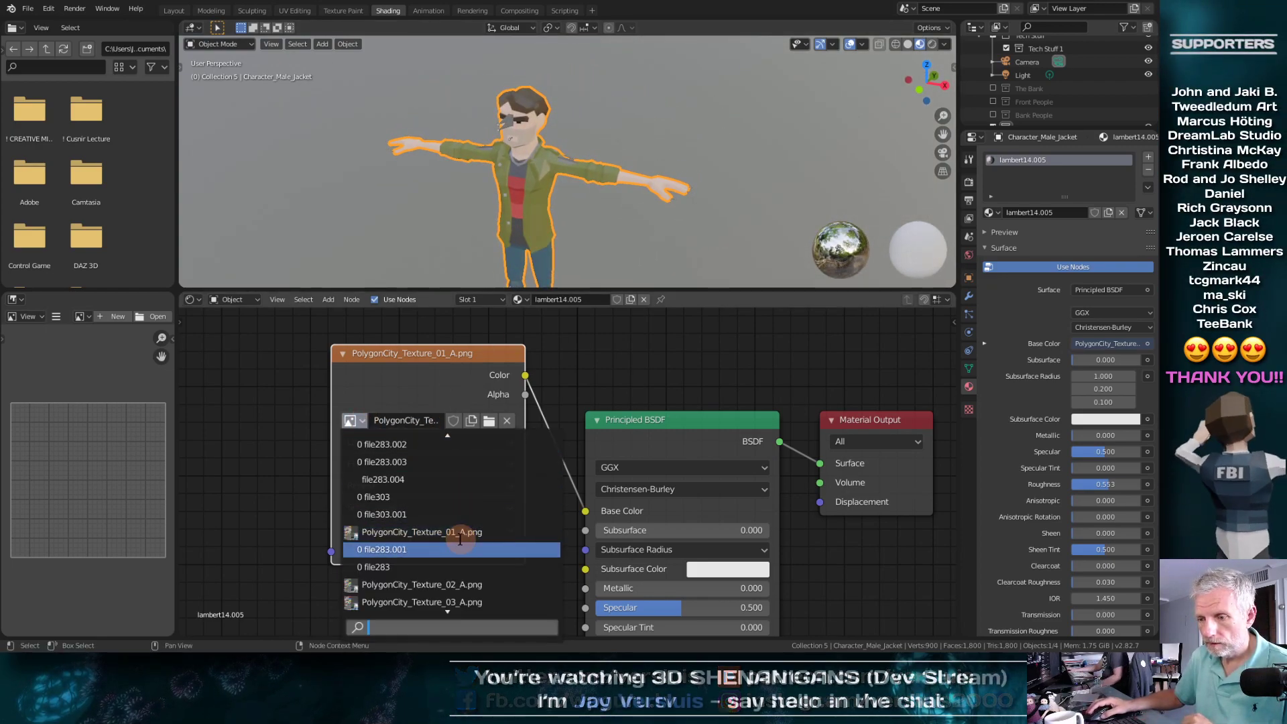
left_click(460, 583)
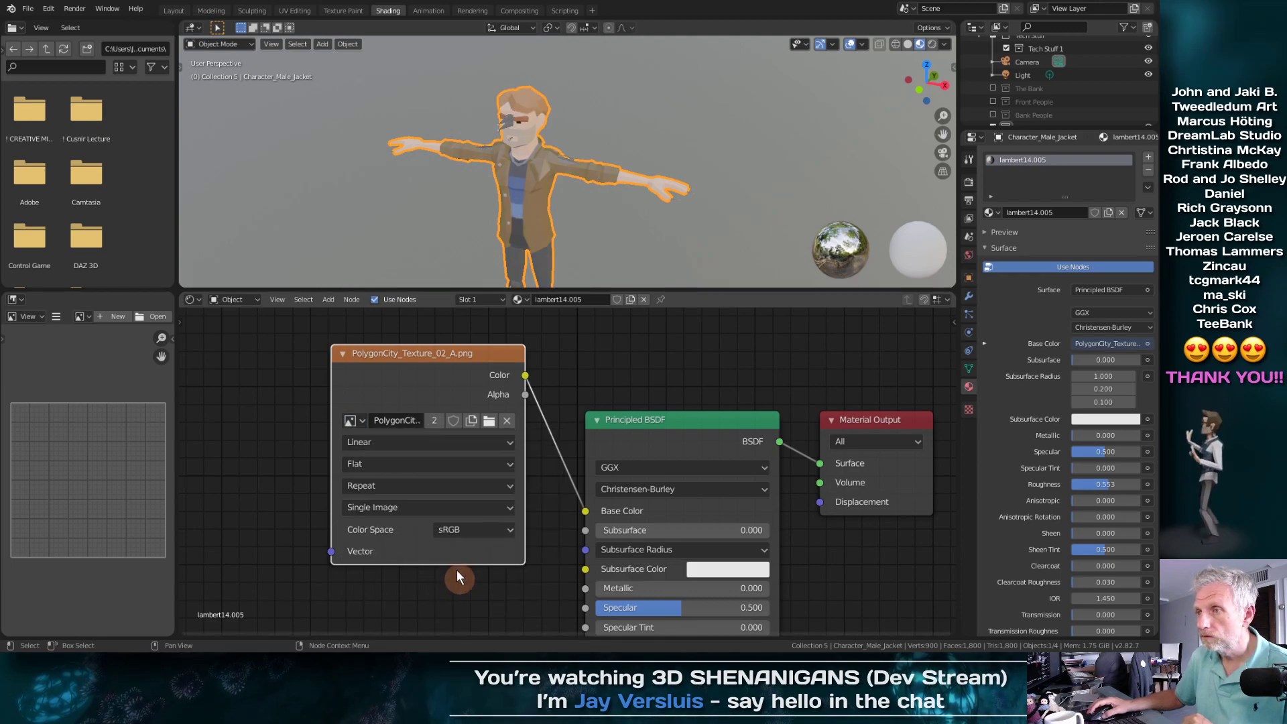
Step: Compare PolygonCity textures 02_A, 03_A and 04_A on the male jacket character, keeping PolygonCity_Texture_03_A.png as its image texture
left_click(354, 420)
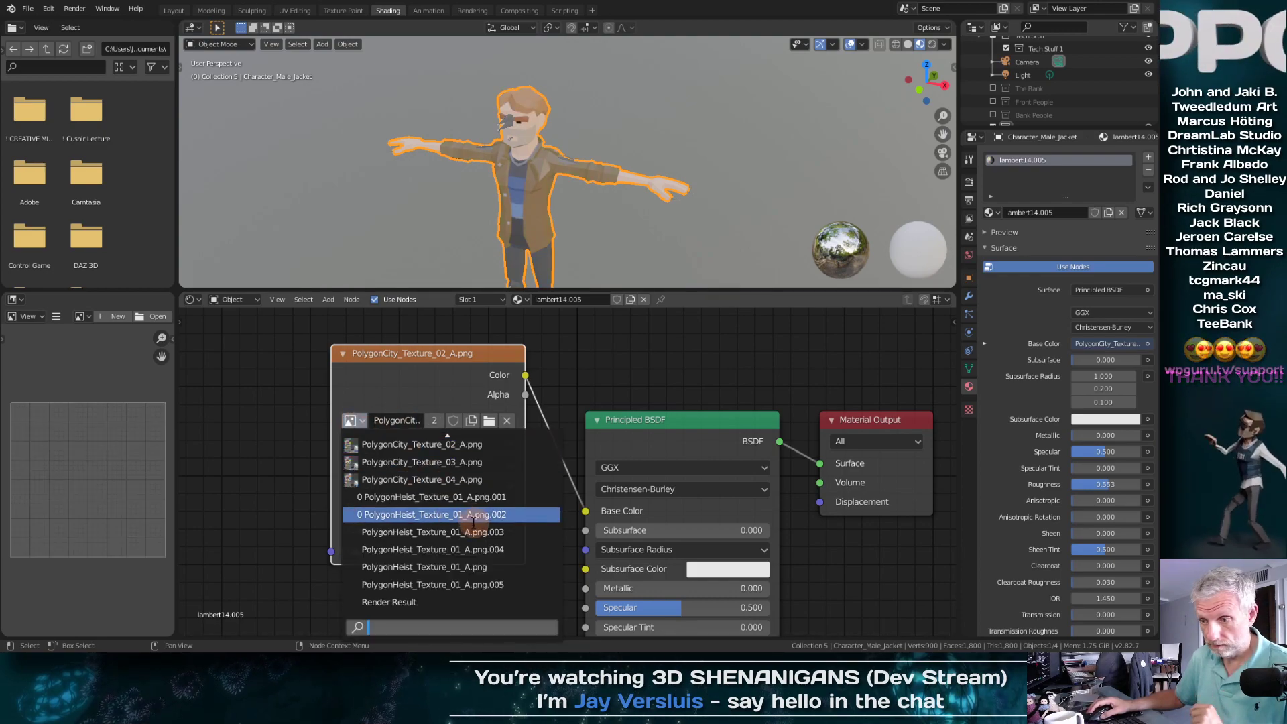
left_click(473, 457)
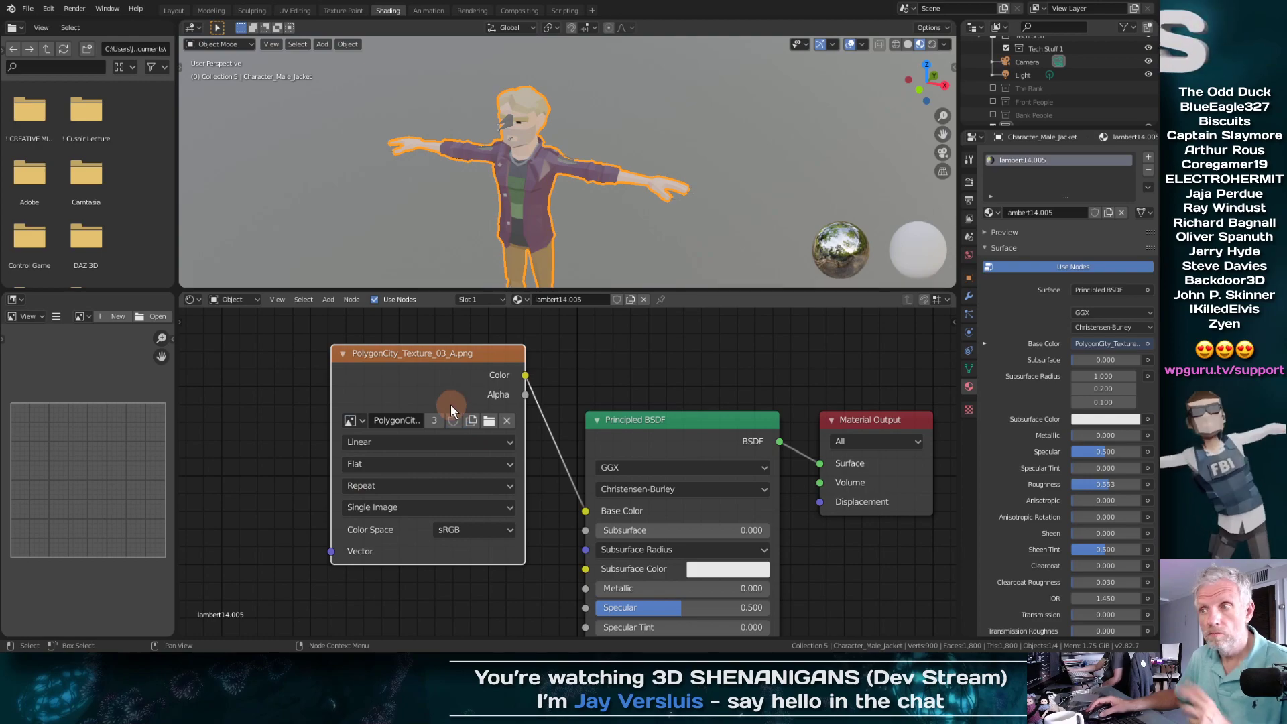
left_click(353, 421)
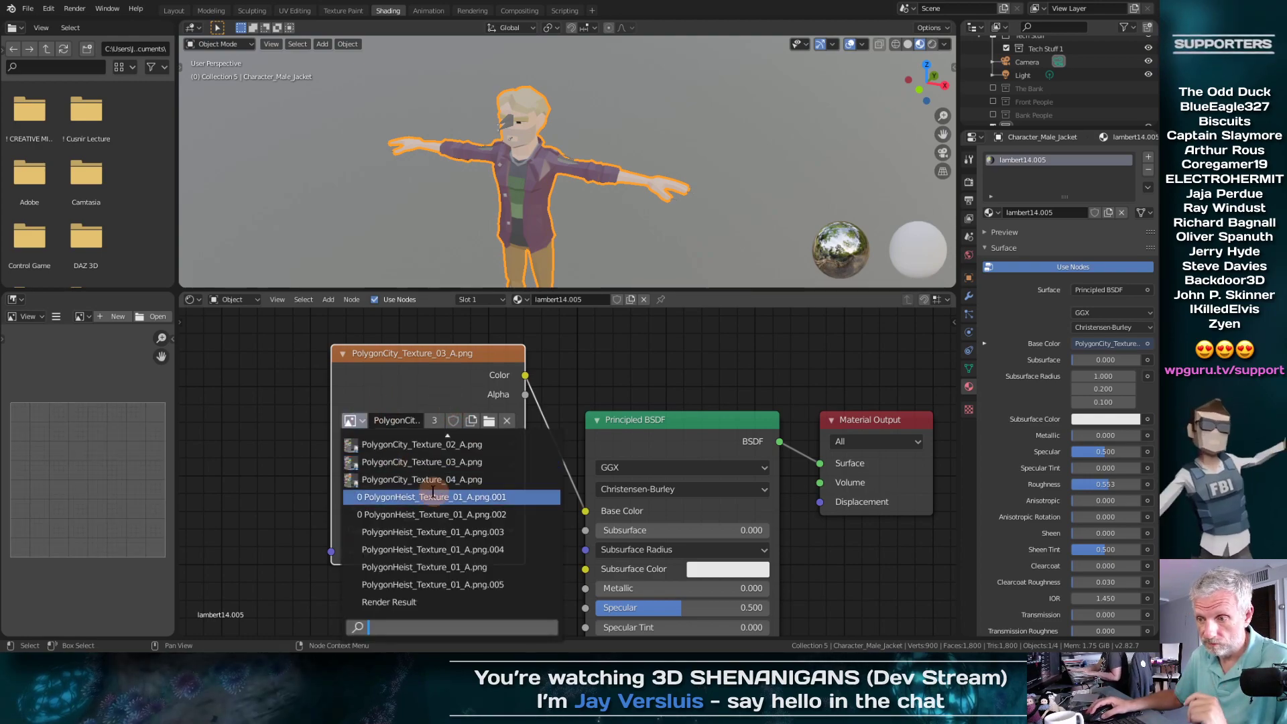
left_click(438, 479)
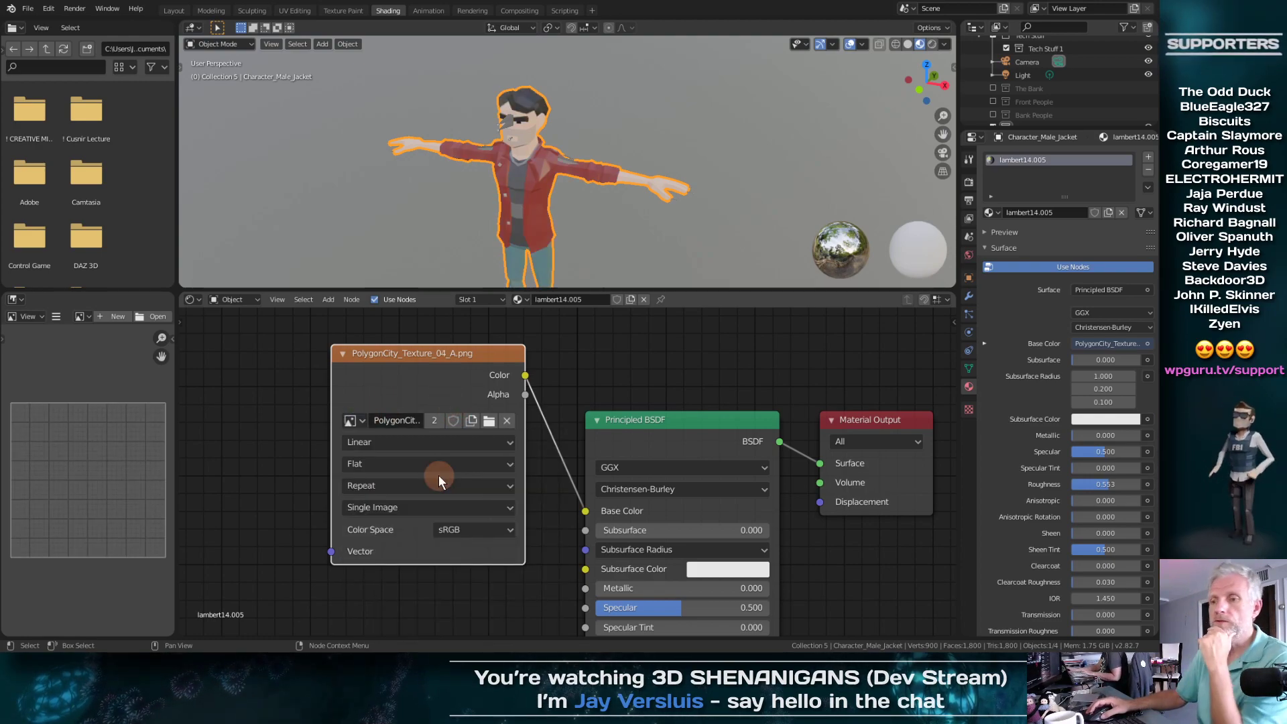
left_click(352, 420)
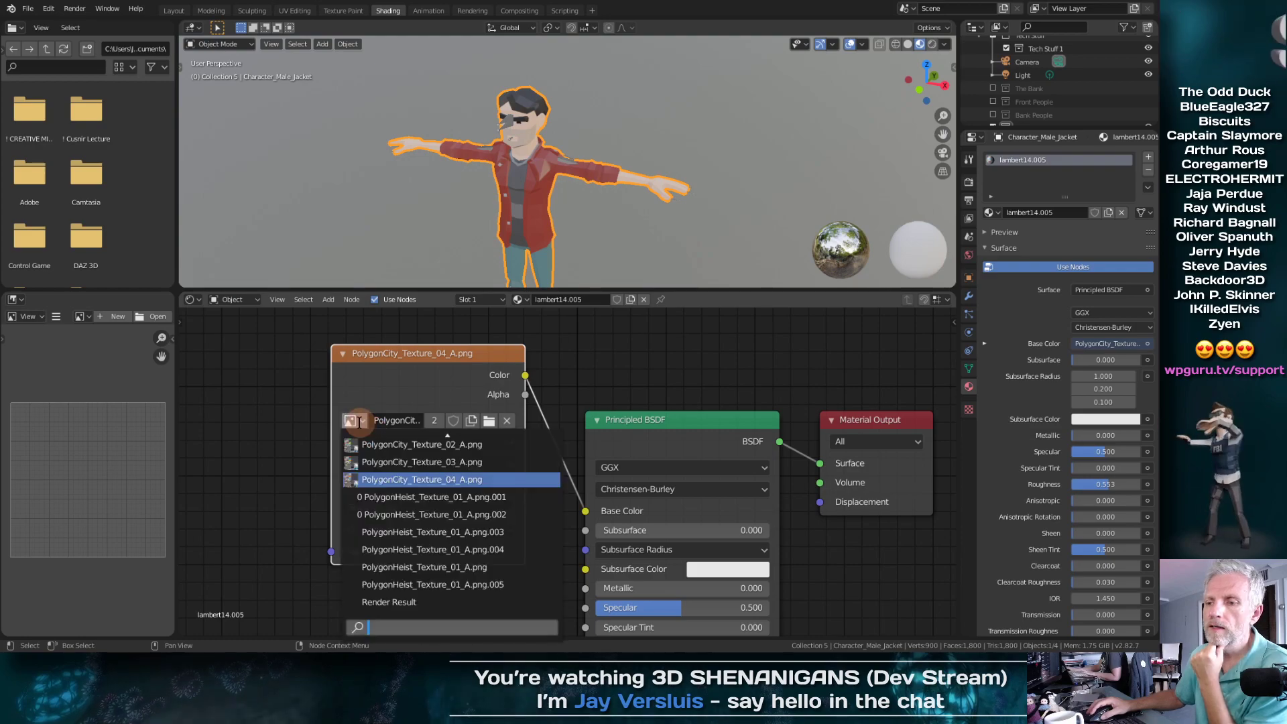
left_click(416, 465)
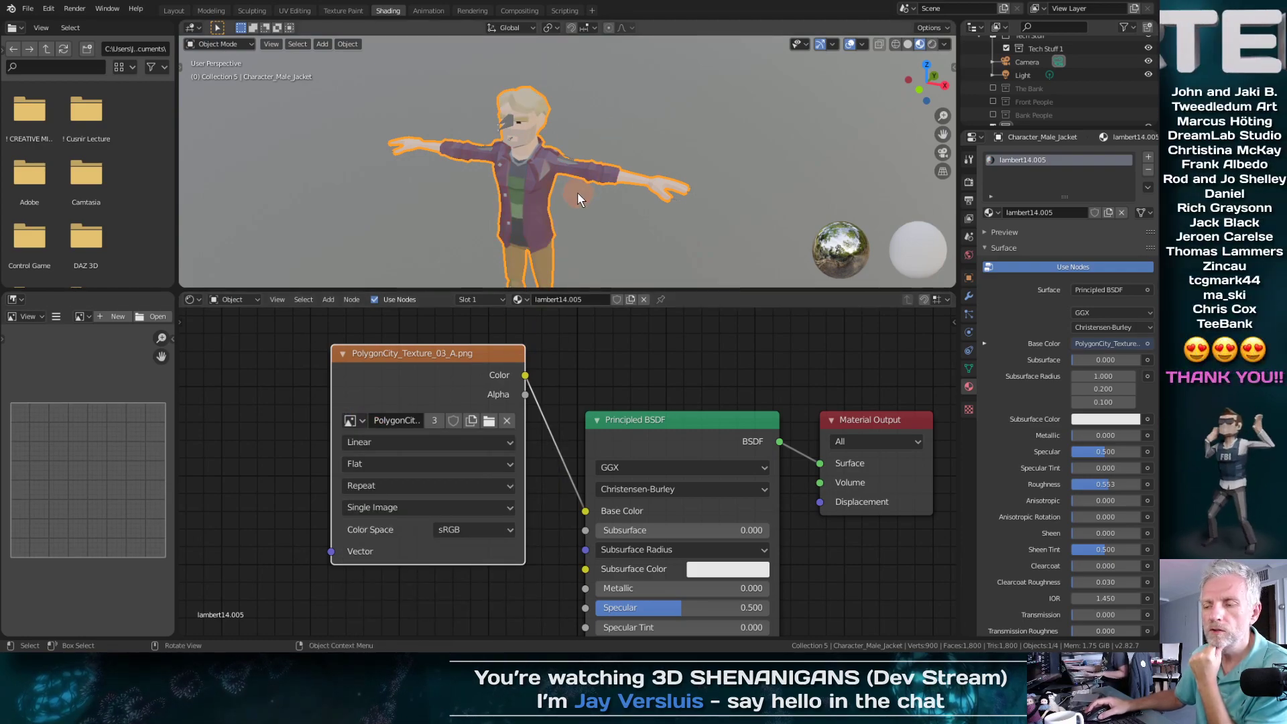
left_click(352, 420)
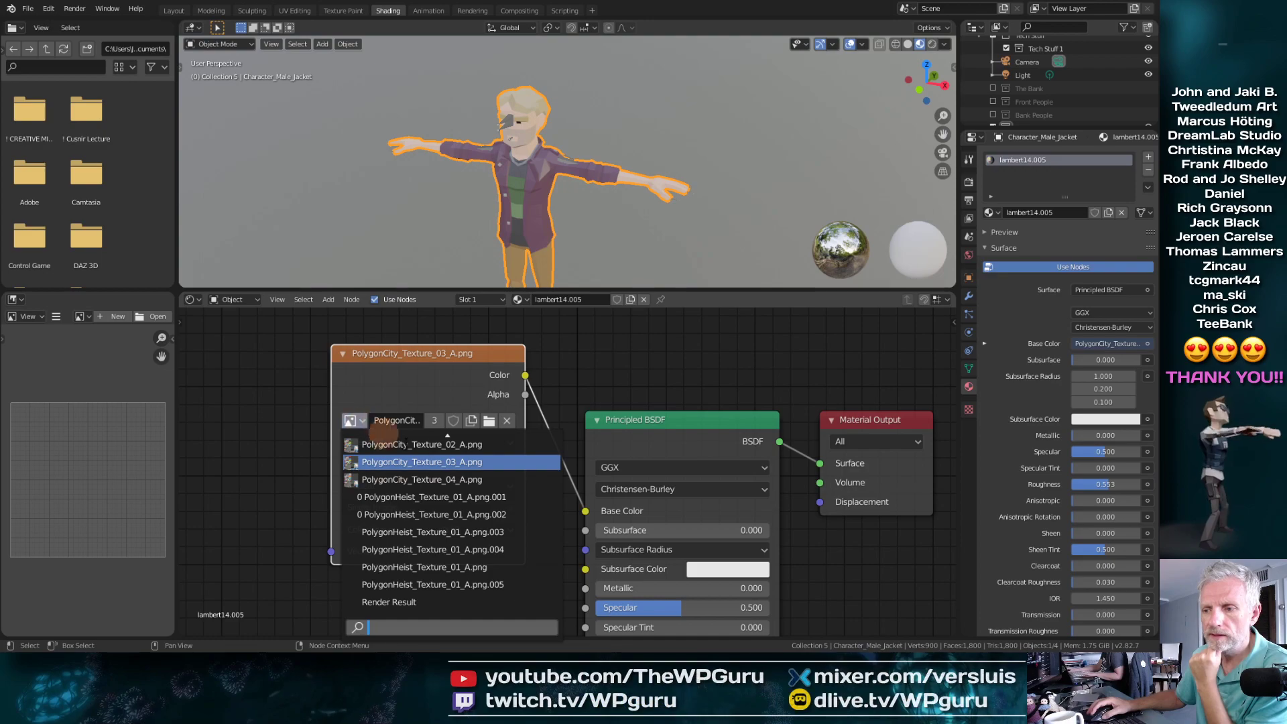
left_click(425, 445)
left_click(362, 420)
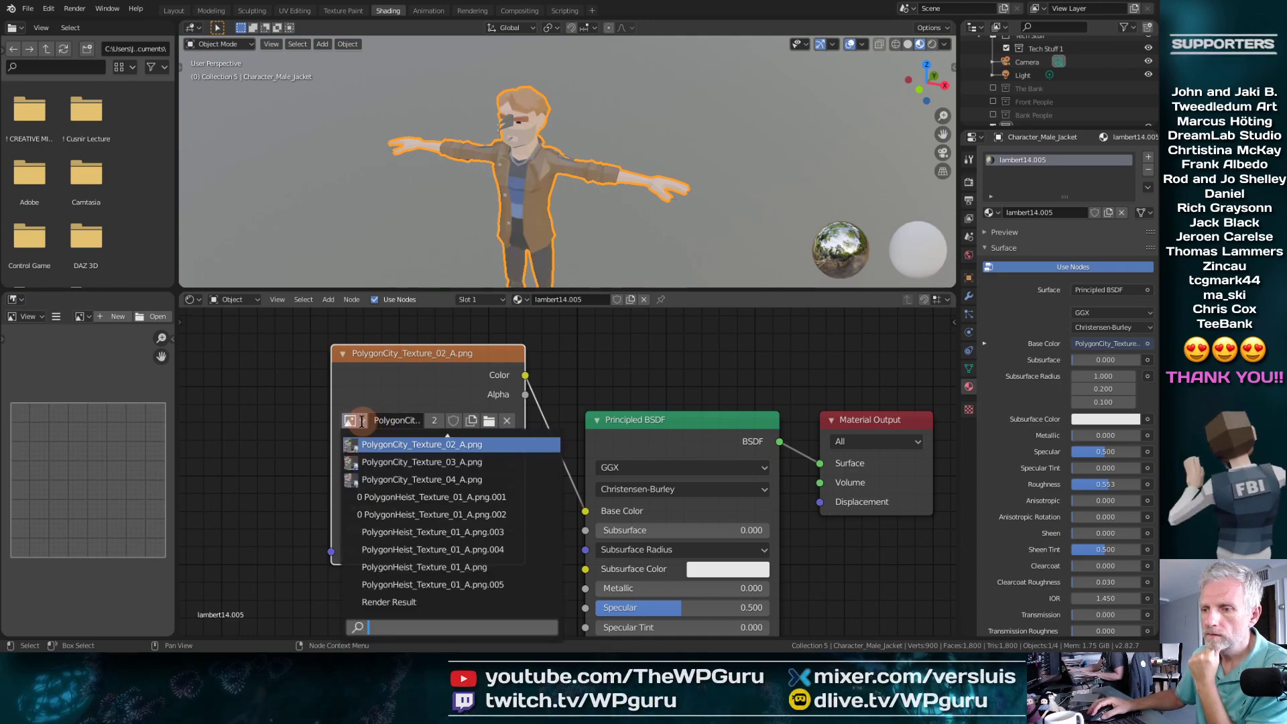
left_click(409, 462)
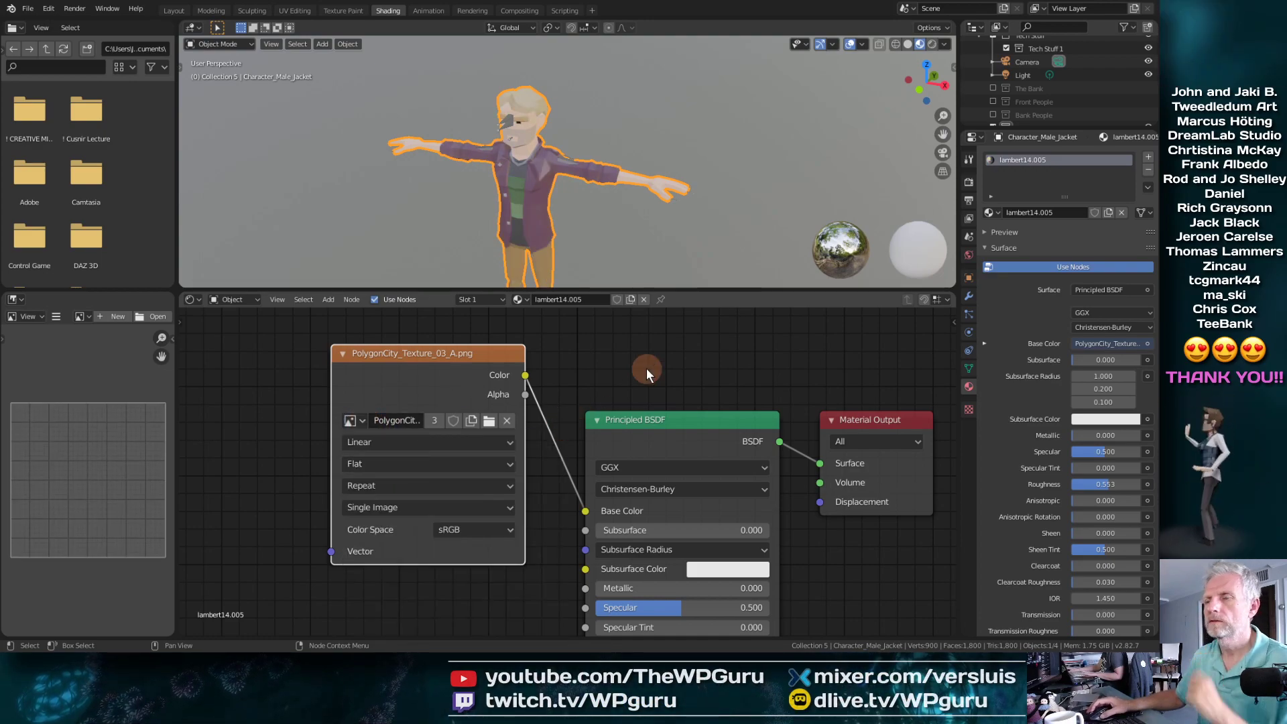
Step: Select the Root.003 armature in the Layout workspace and assign it the Twerk action in the Animation workspace's Action Editor
left_click(176, 10)
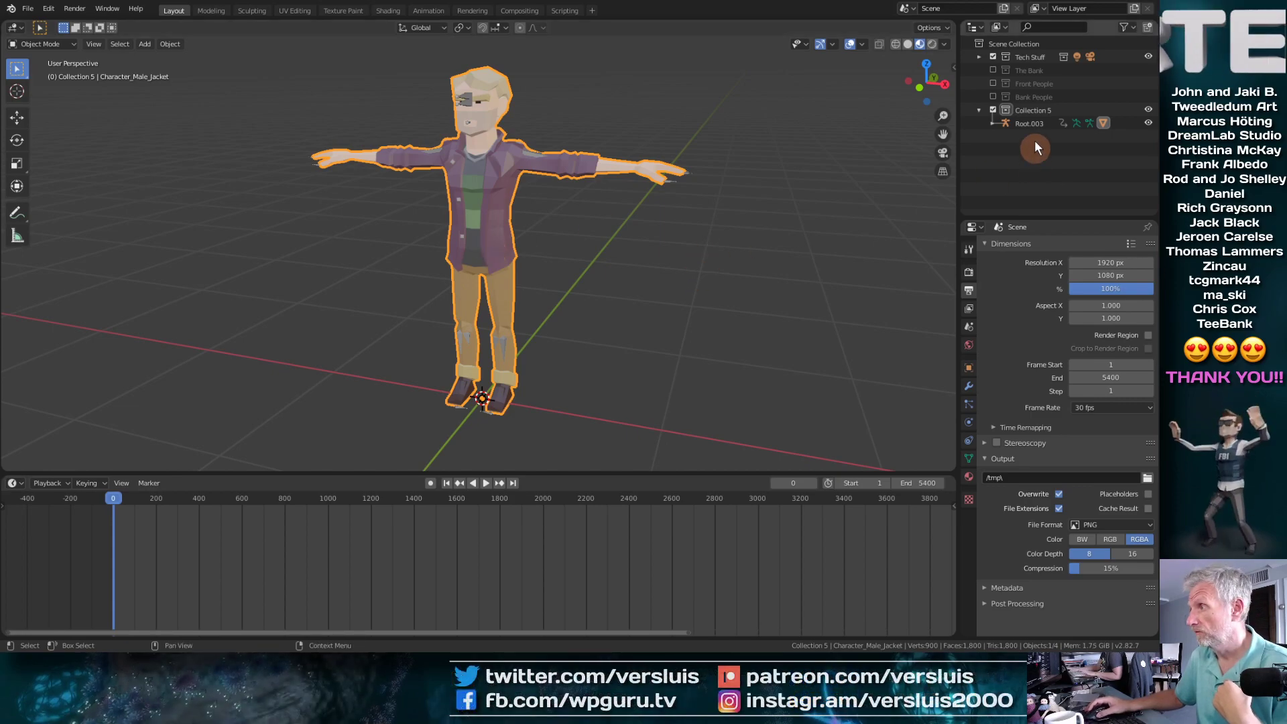
left_click(1034, 124)
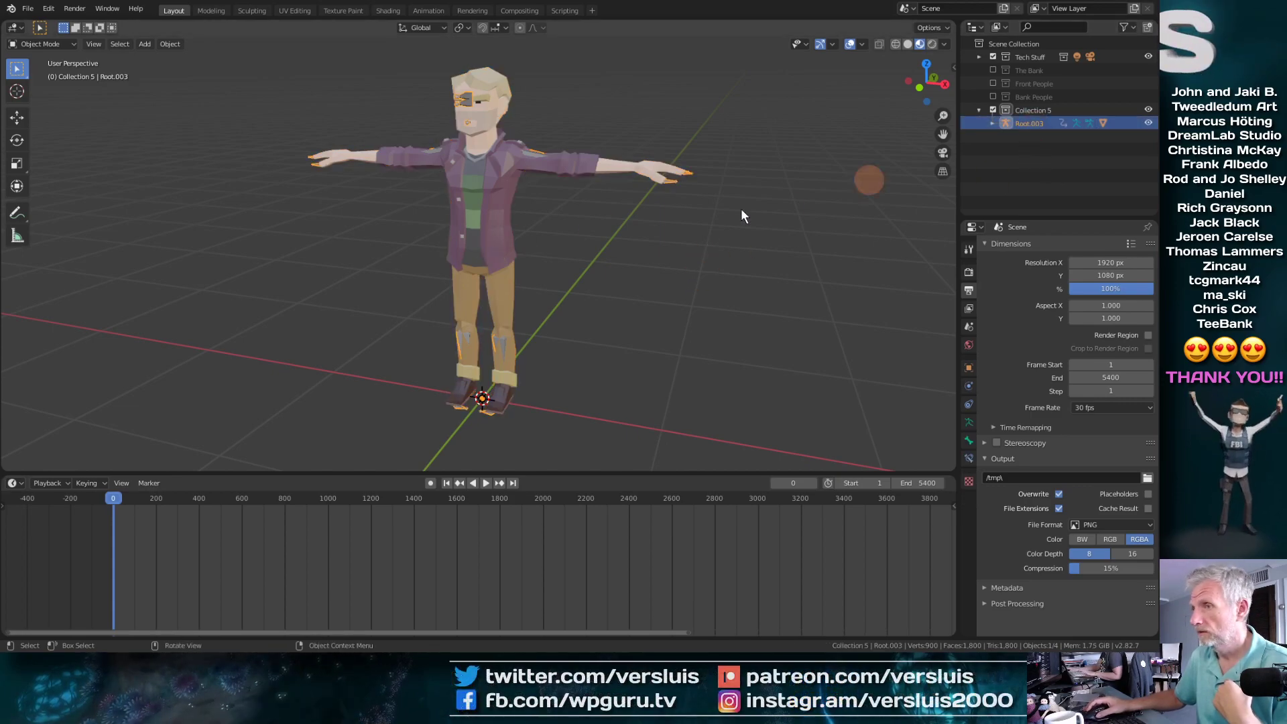
left_click(428, 11)
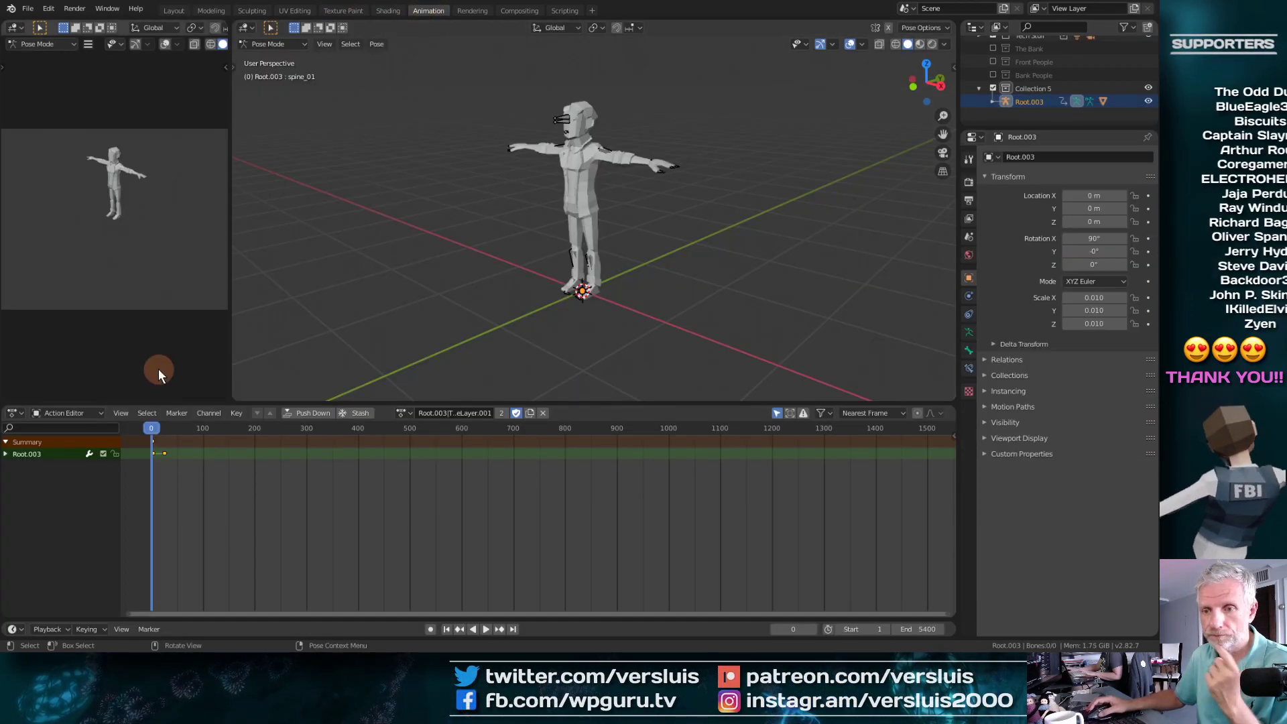
left_click(164, 447)
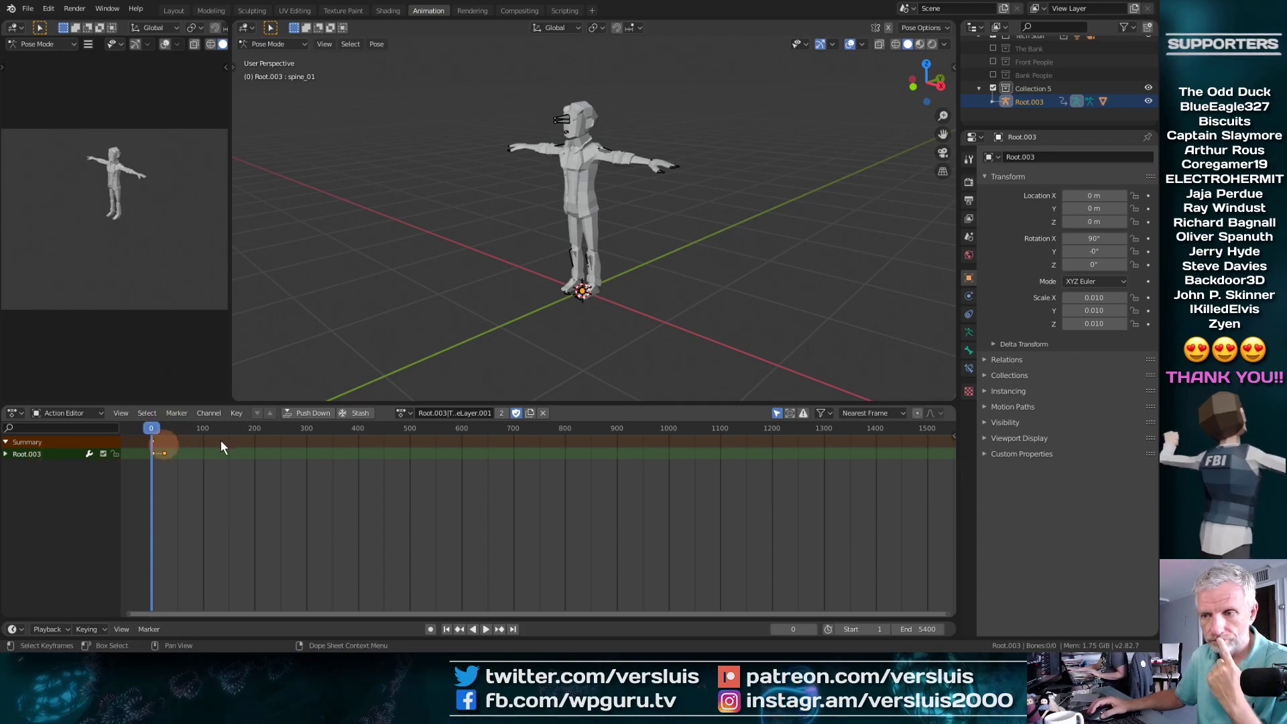
left_click(408, 411)
scroll(506, 524, "down", 8)
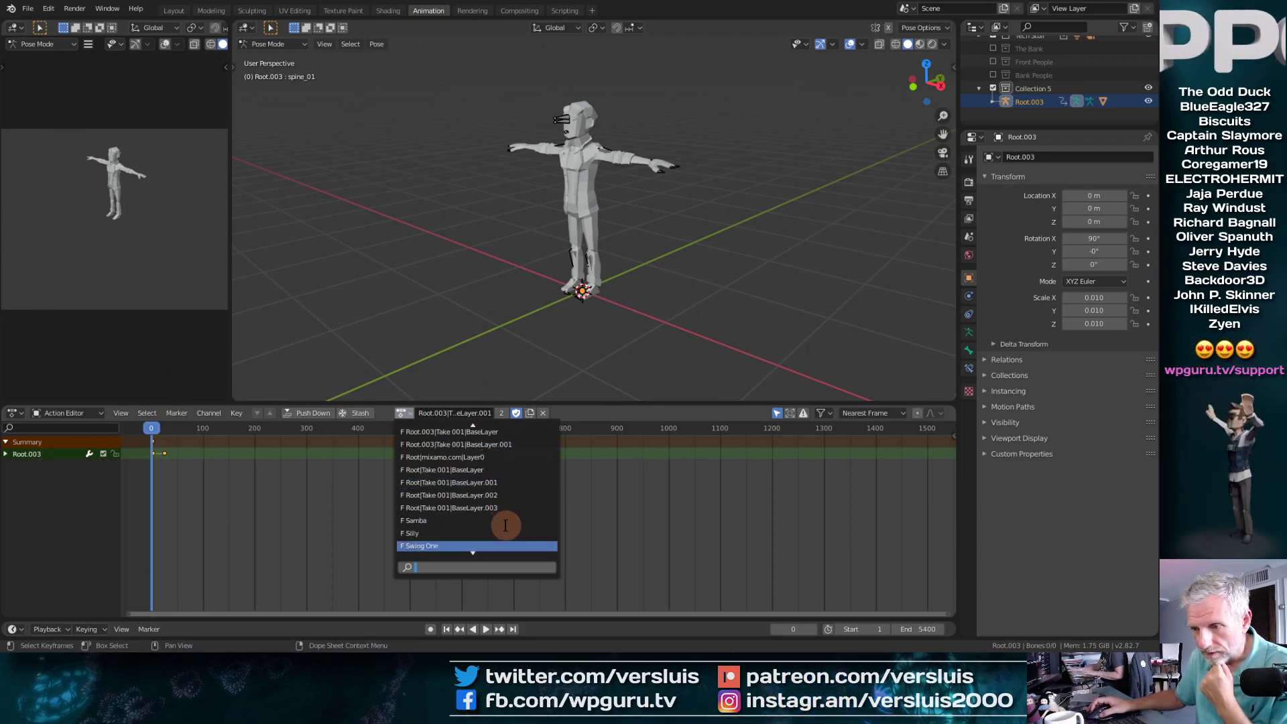
scroll(506, 525, "down", 2)
scroll(505, 525, "up", 13)
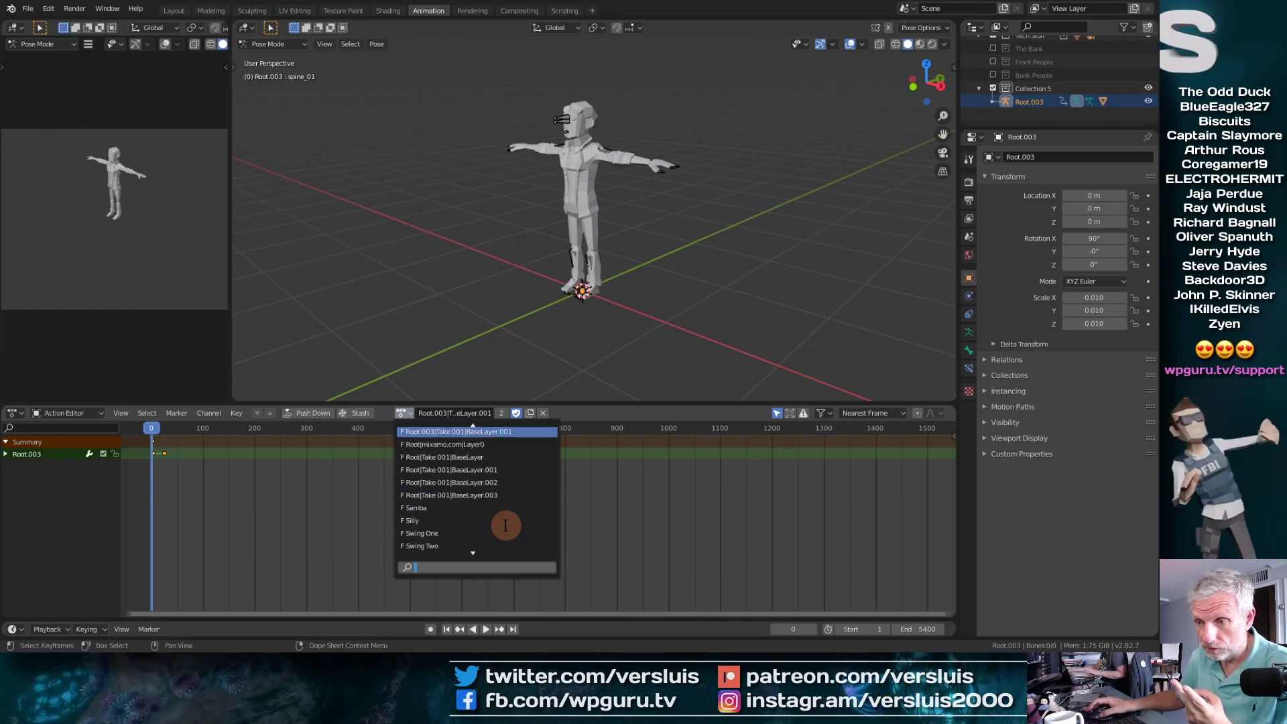
scroll(506, 525, "down", 12)
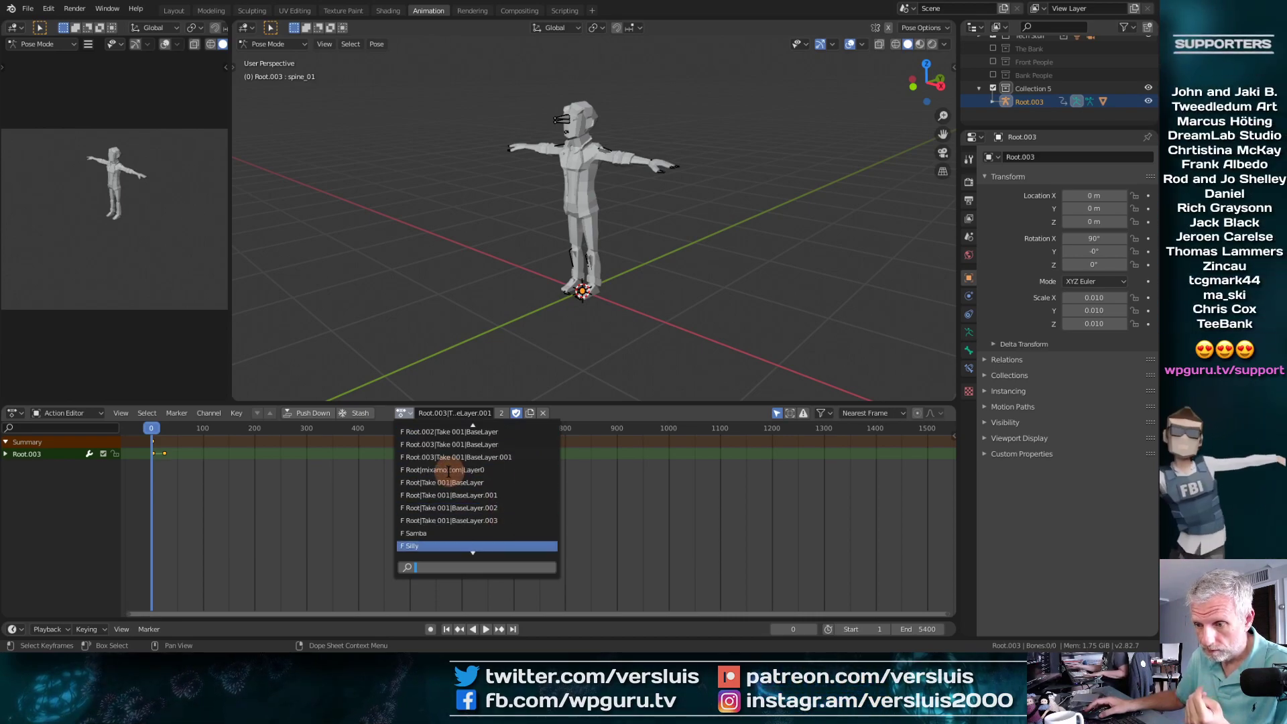
left_click(443, 545)
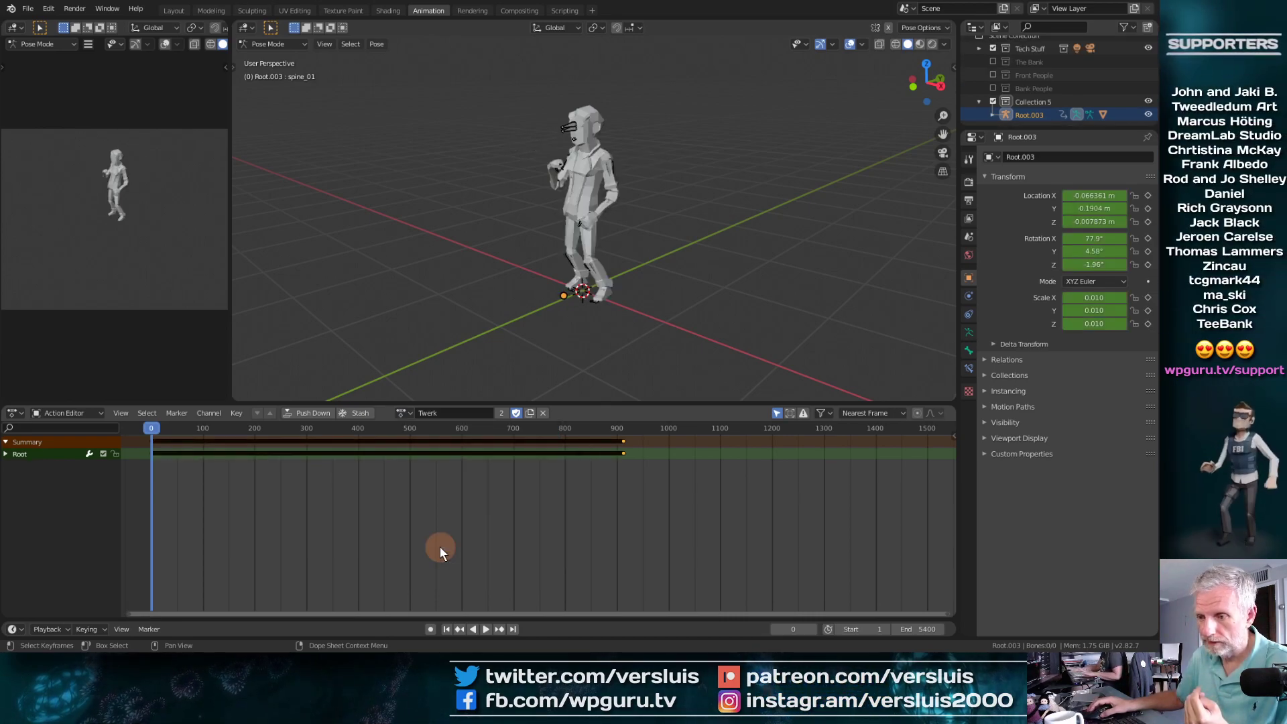
Step: Scrub through the Twerk animation, return to frame 0 and push the action down to an NLA track
left_click_drag(155, 425, 415, 425)
left_click_drag(292, 432, 152, 429)
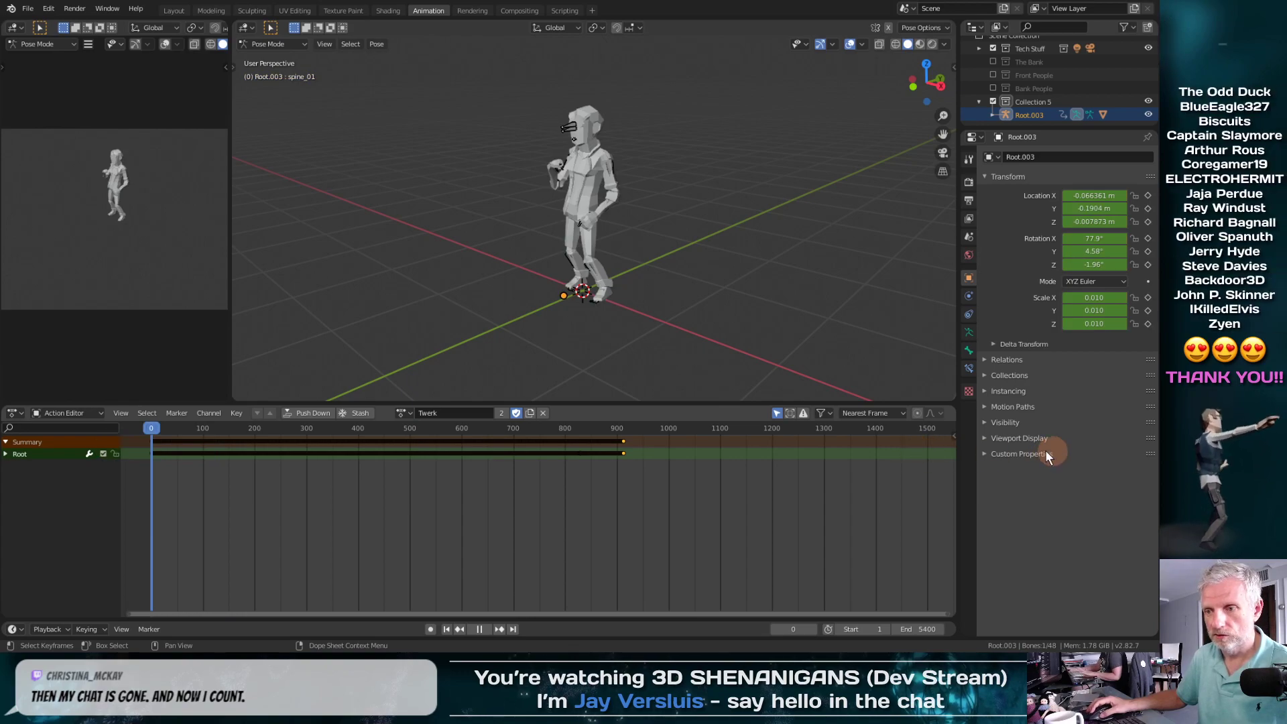
left_click(306, 412)
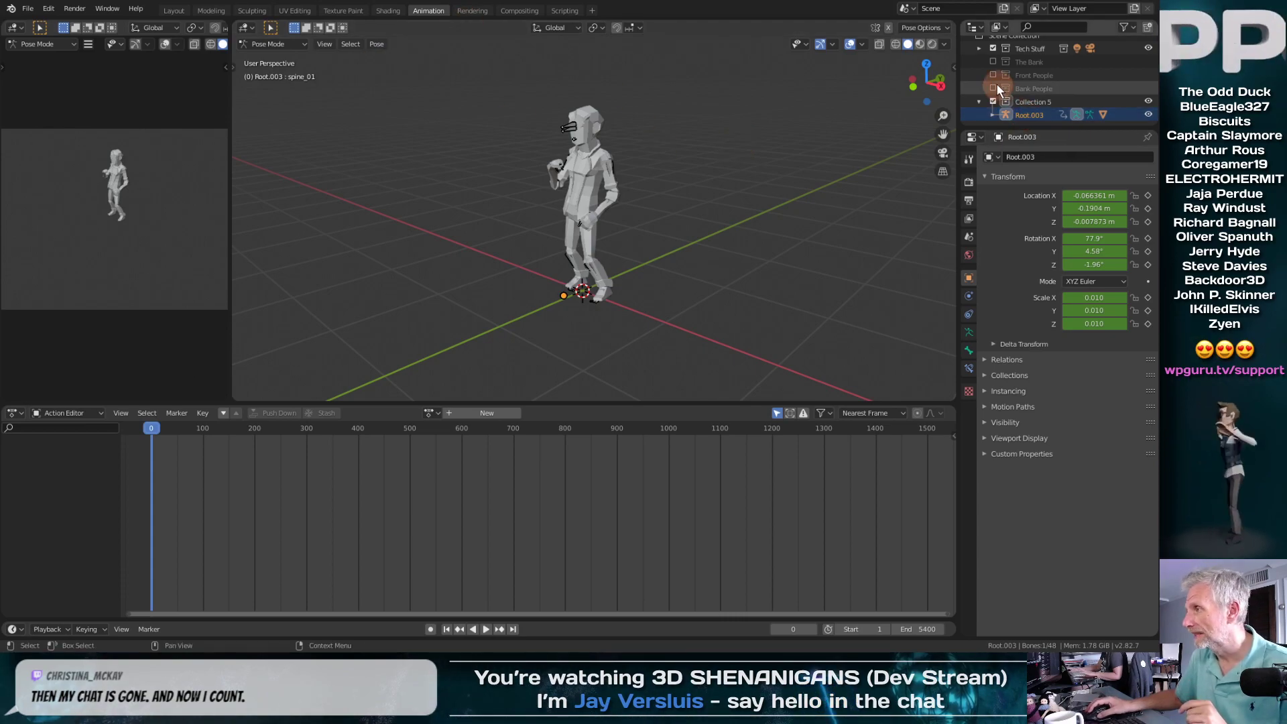
Step: Include The Bank collection in the view layer and show the bank lobby around the character in the Layout workspace
left_click(993, 61)
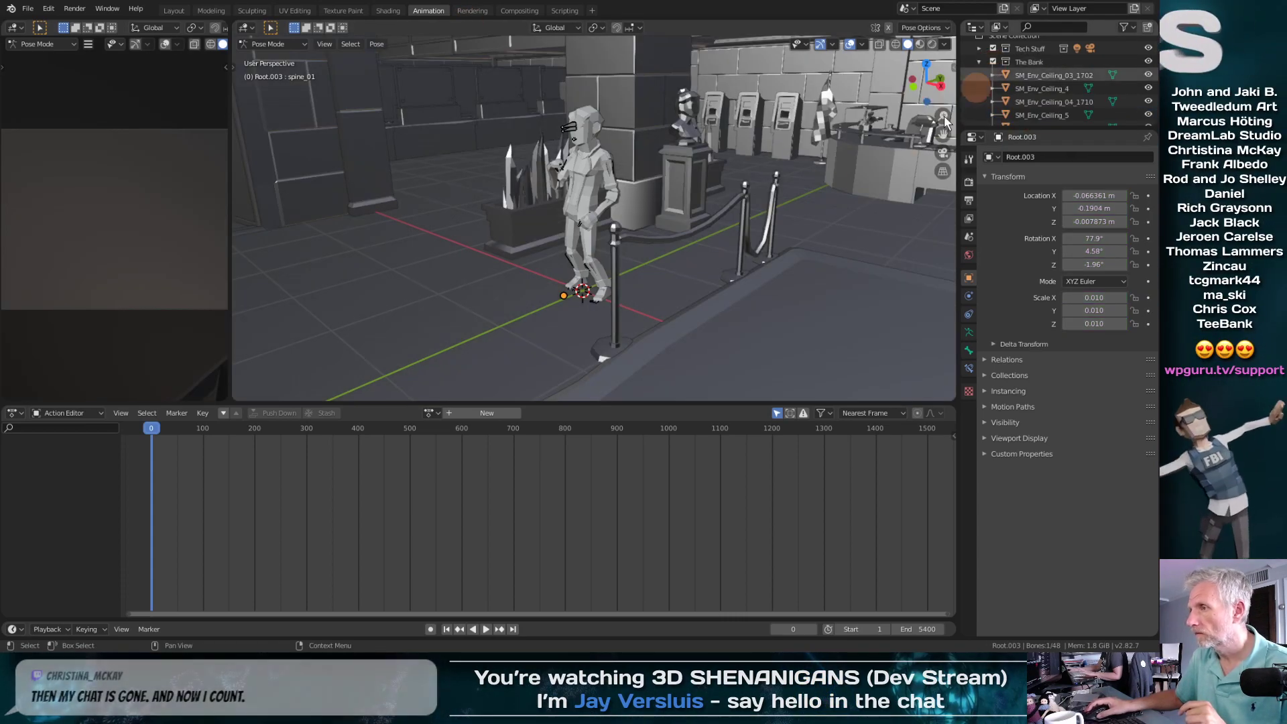
left_click(173, 11)
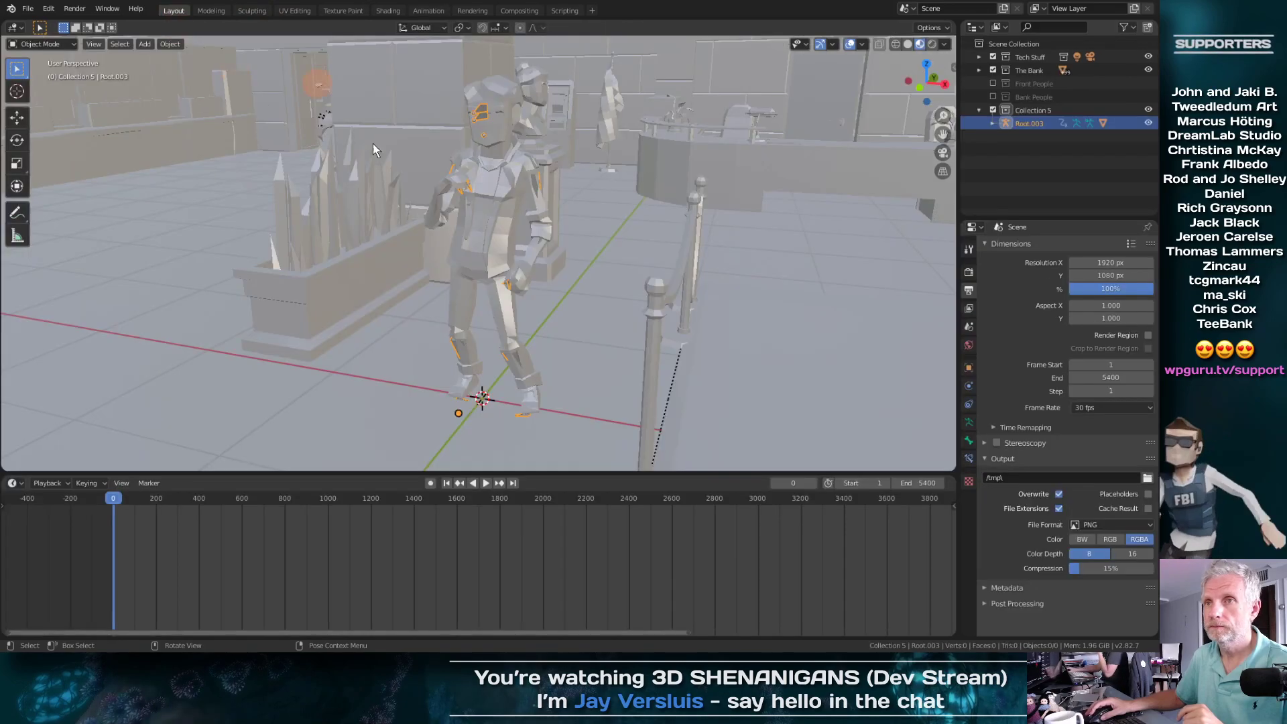
scroll(581, 275, "down", 5)
middle_click_drag(582, 271, 548, 293)
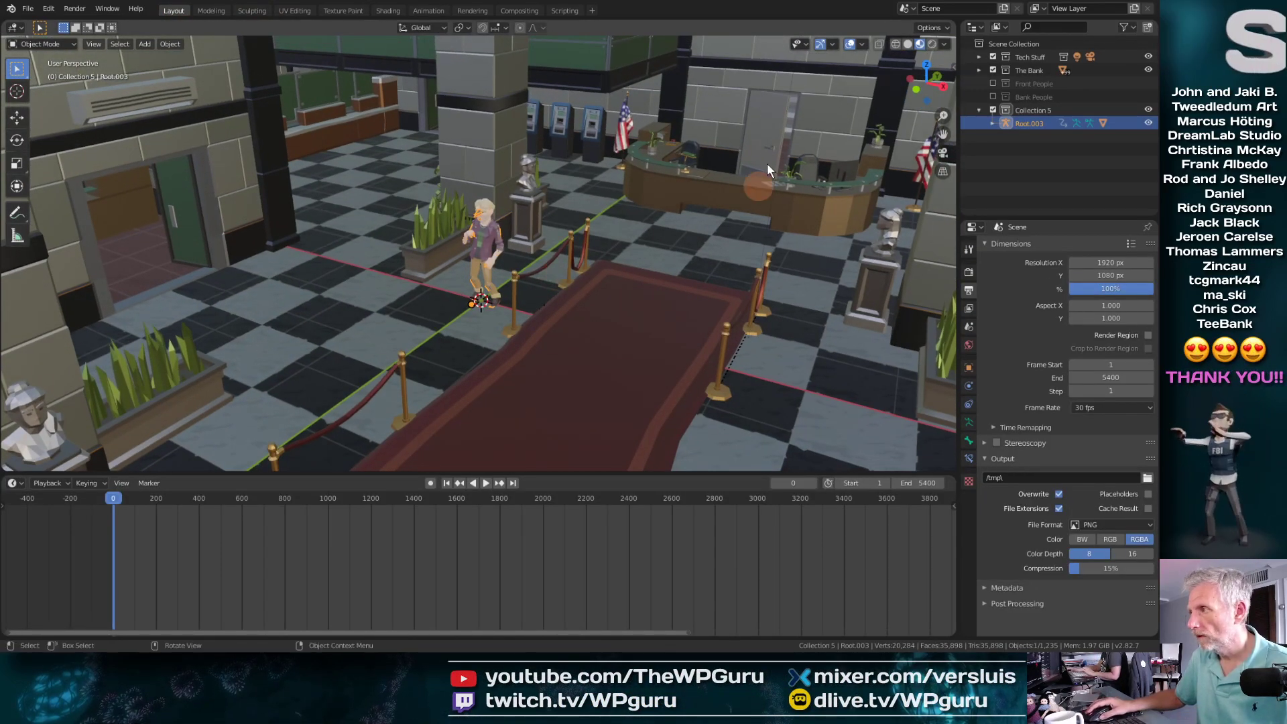
Step: Add a Plain Axes empty to Collection 5 and parent the Root.003 armature to it
key("shift+a")
mouse_move(601, 224)
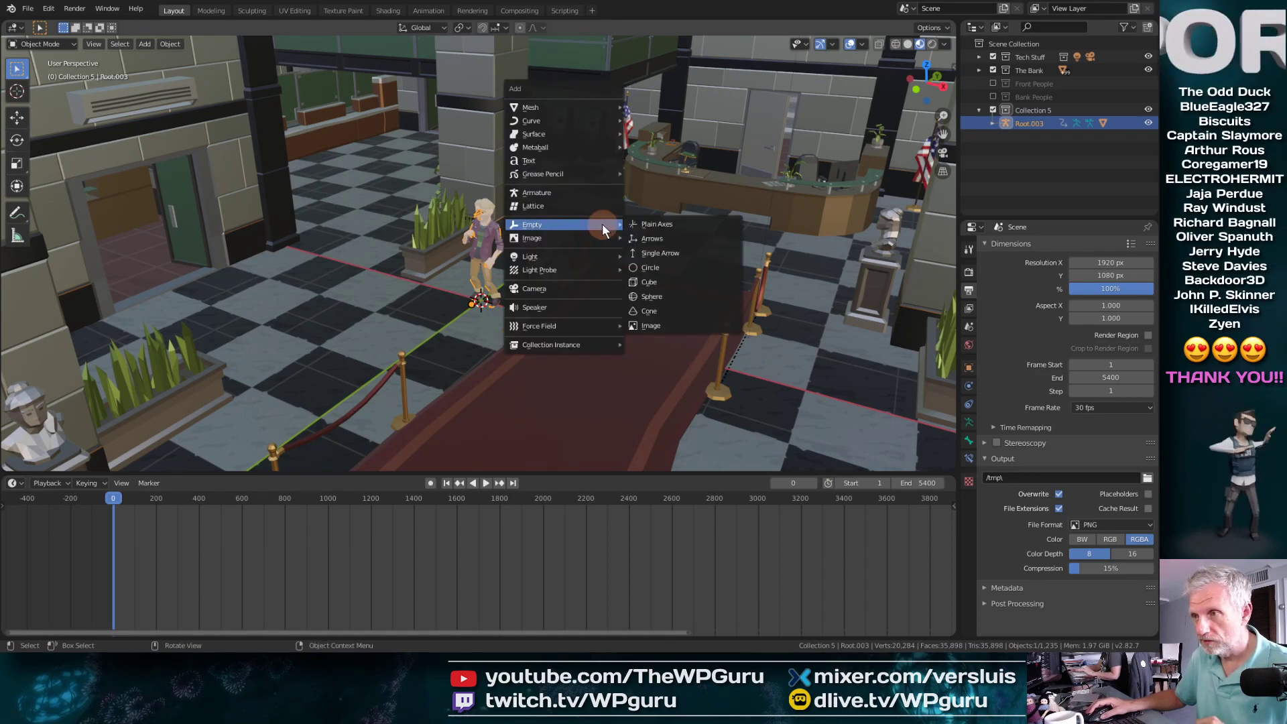
left_click(662, 227)
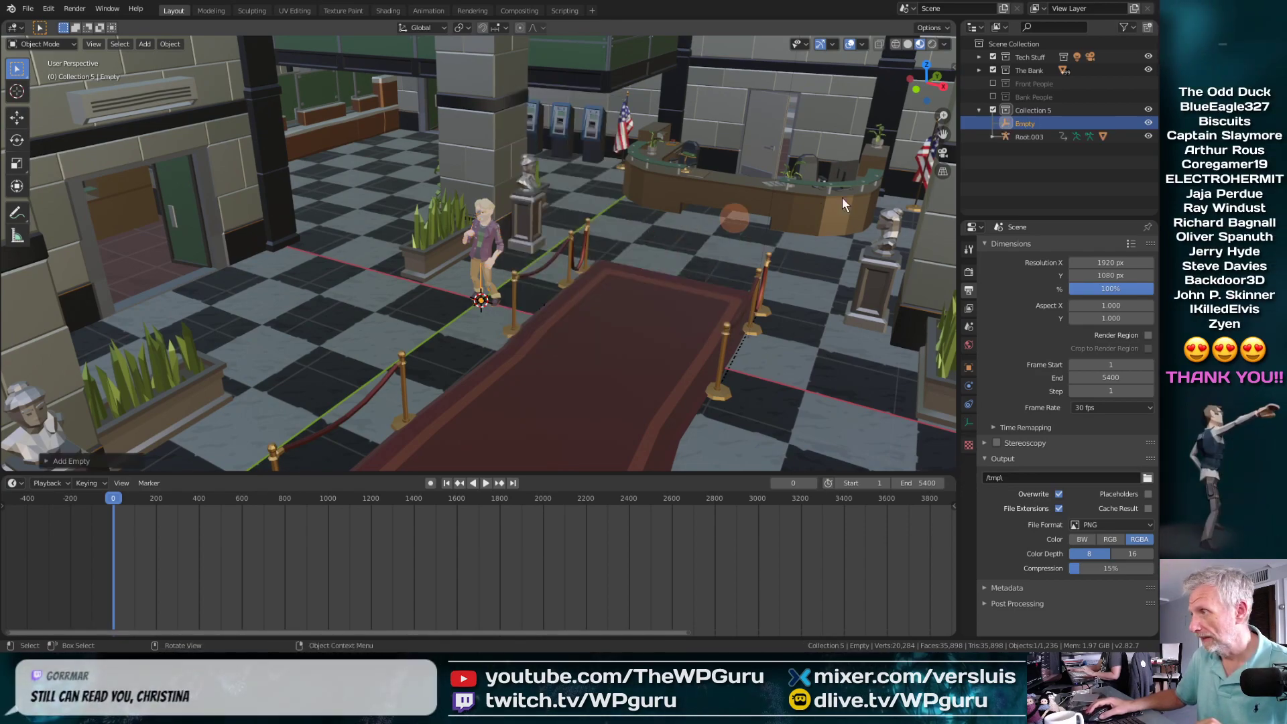
left_click(1026, 137, "ctrl")
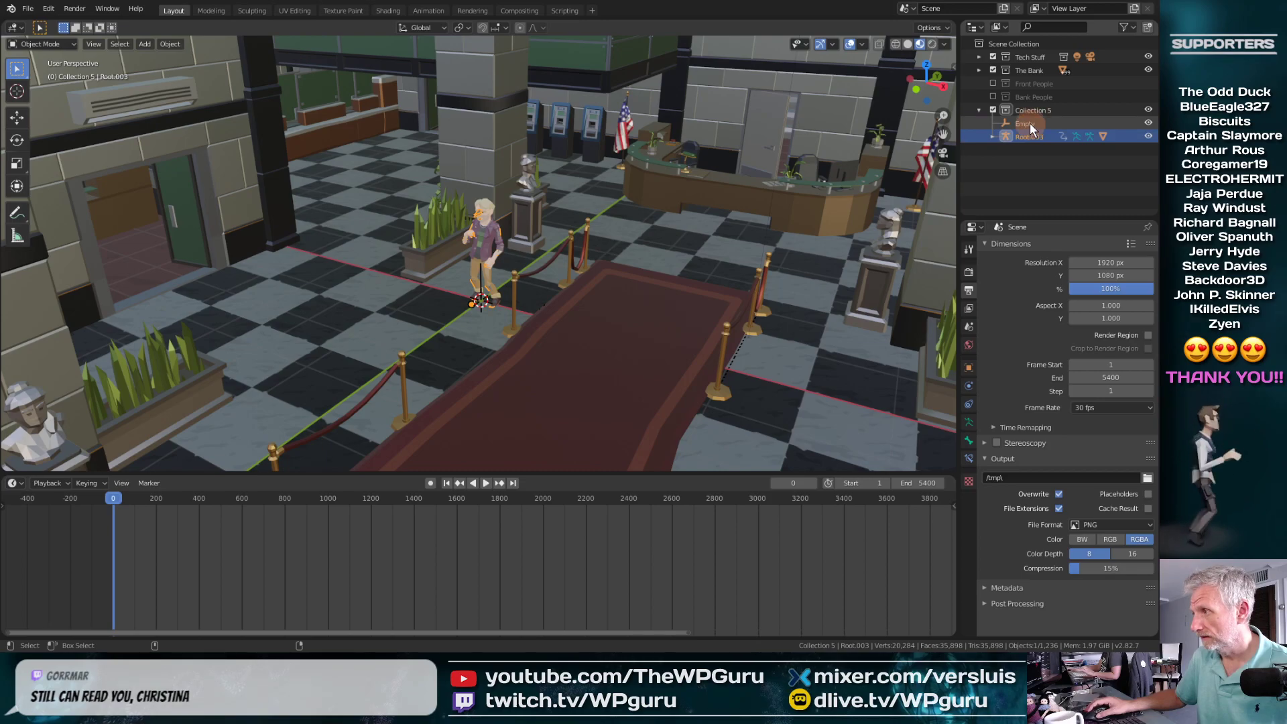
left_click(1029, 124, "ctrl")
key("ctrl+p")
left_click(749, 230)
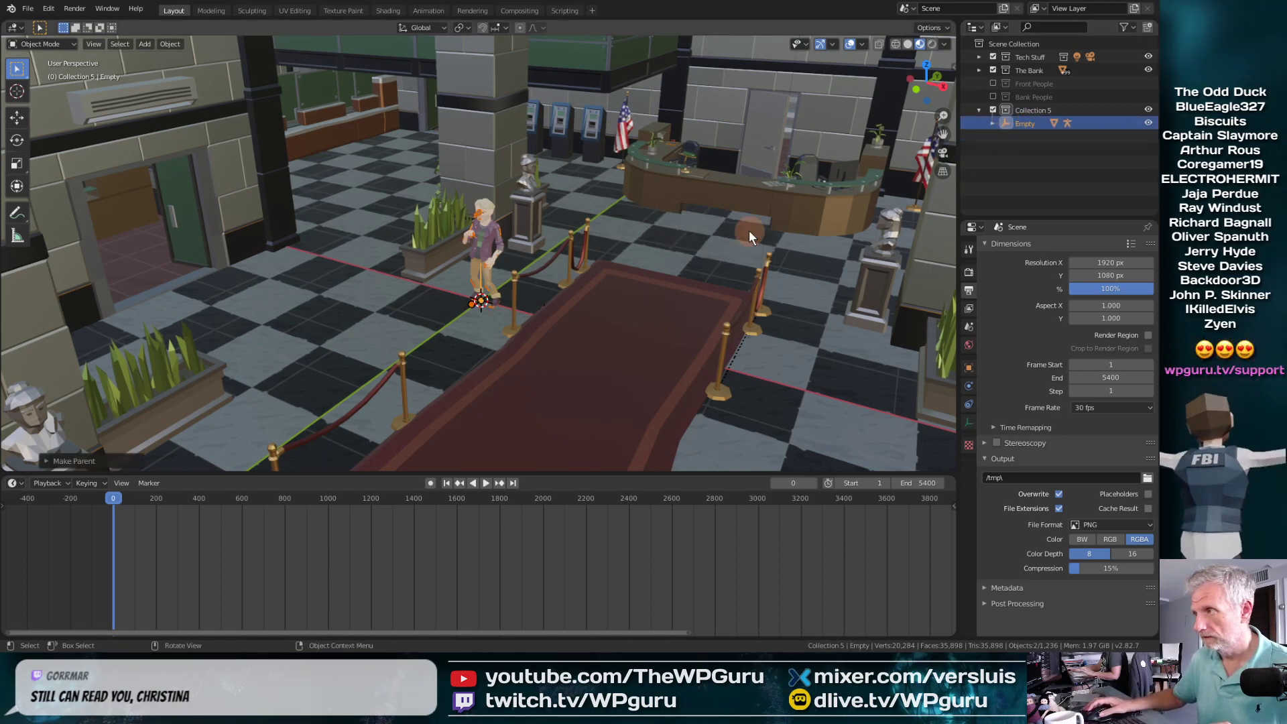
Step: Rename the character's parent empty to Mauve Dude
double_click(1025, 123)
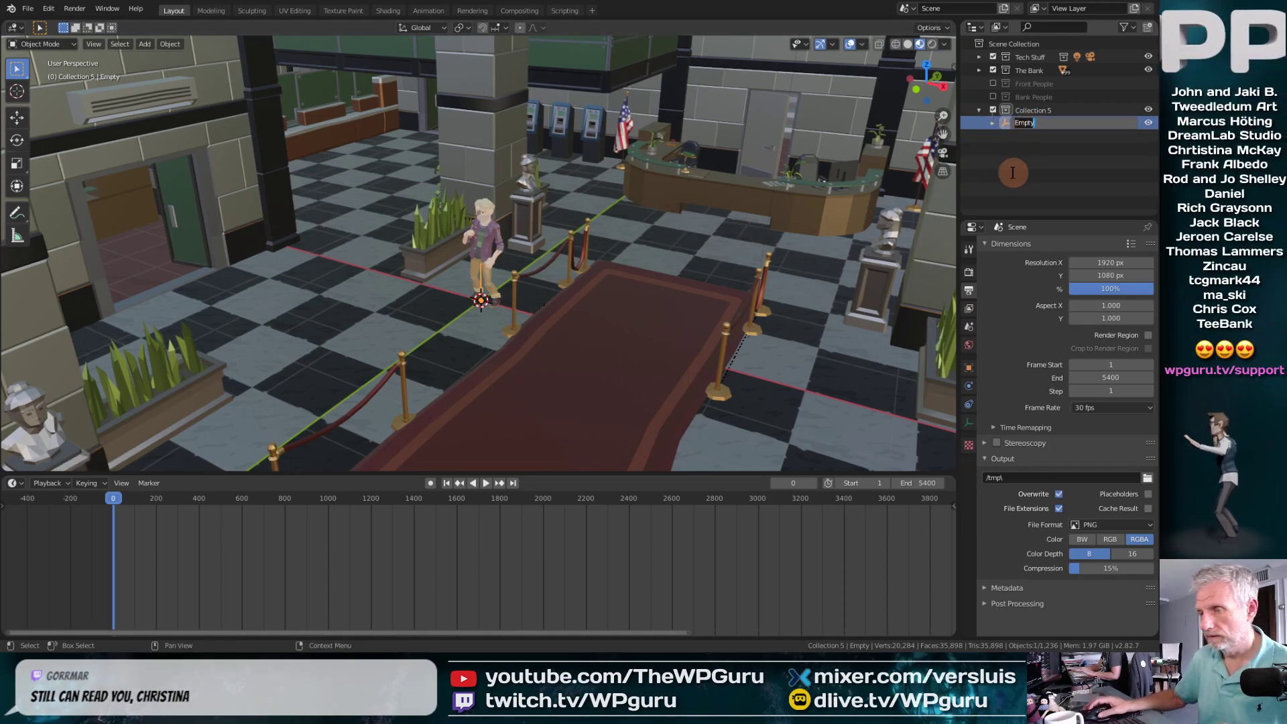
type("Mau")
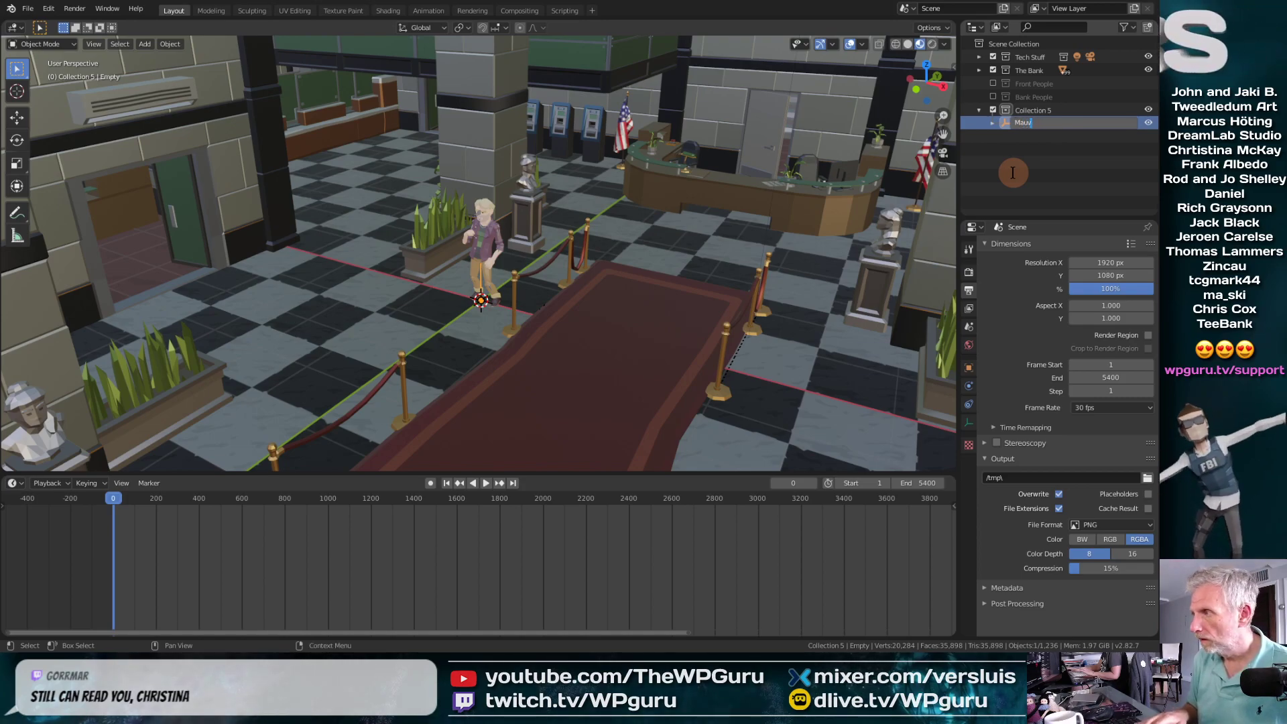
type("v")
key("BackSpace")
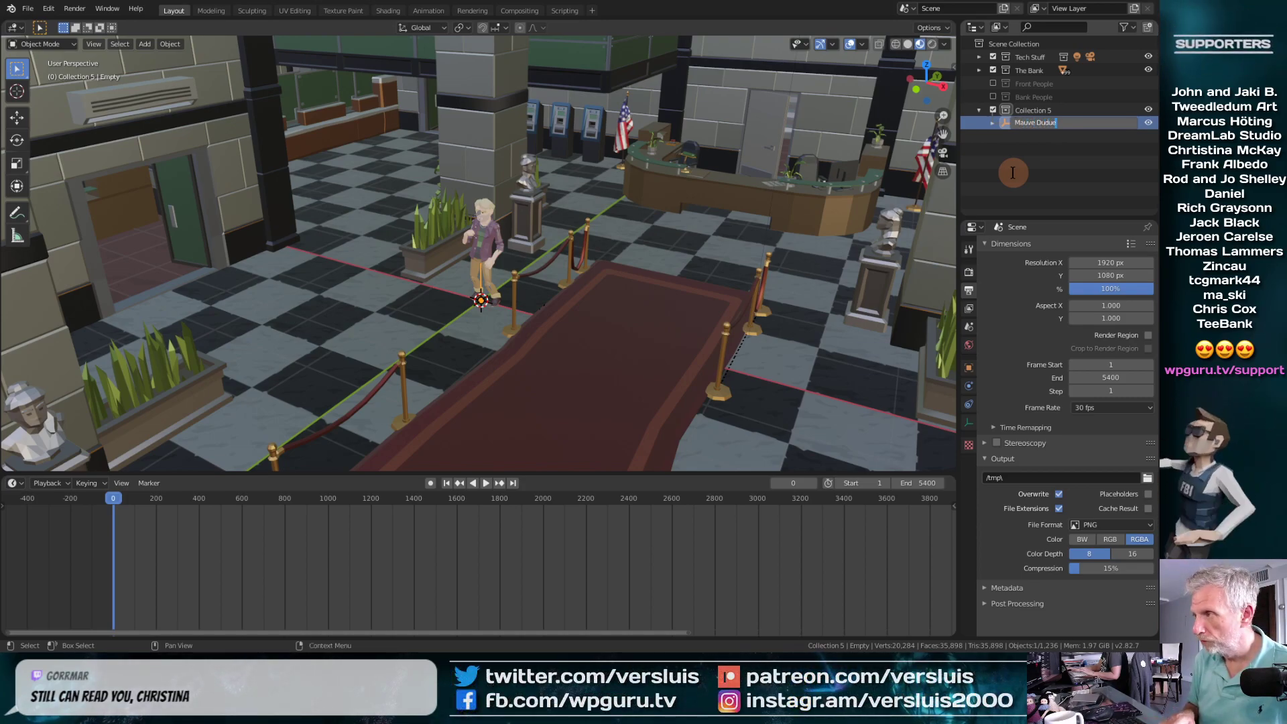
key("Return")
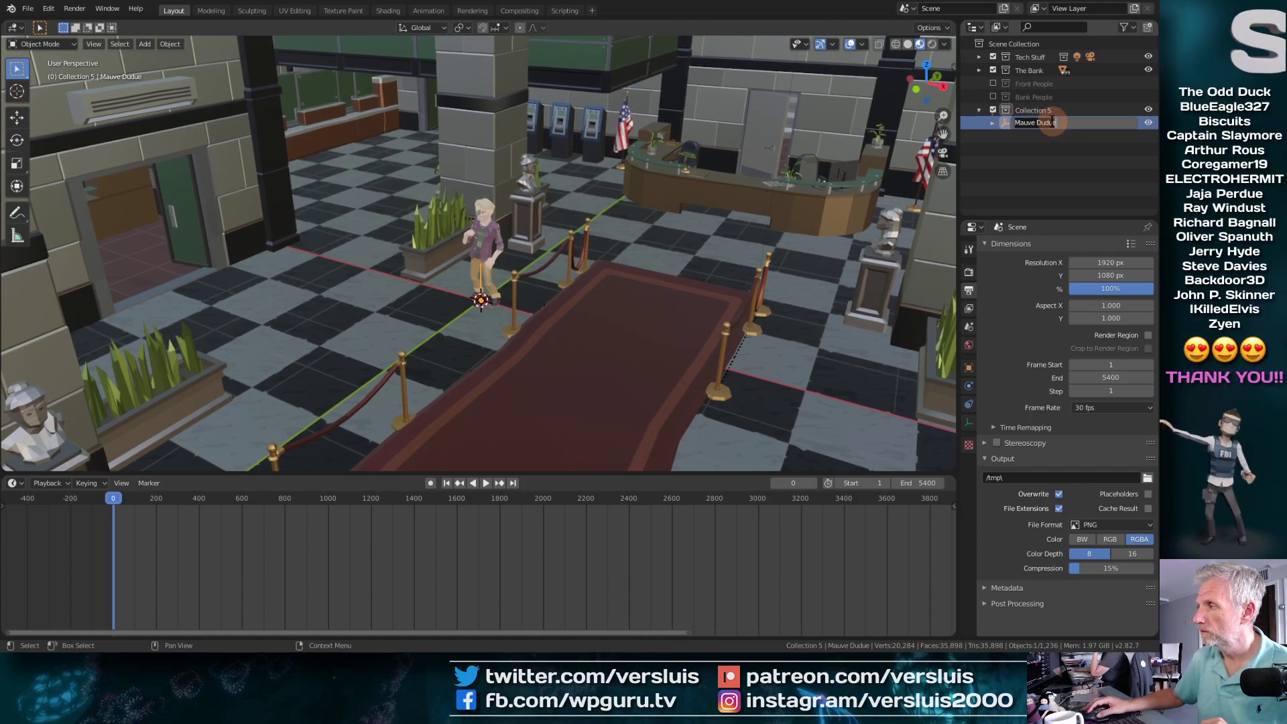
double_click(1064, 123)
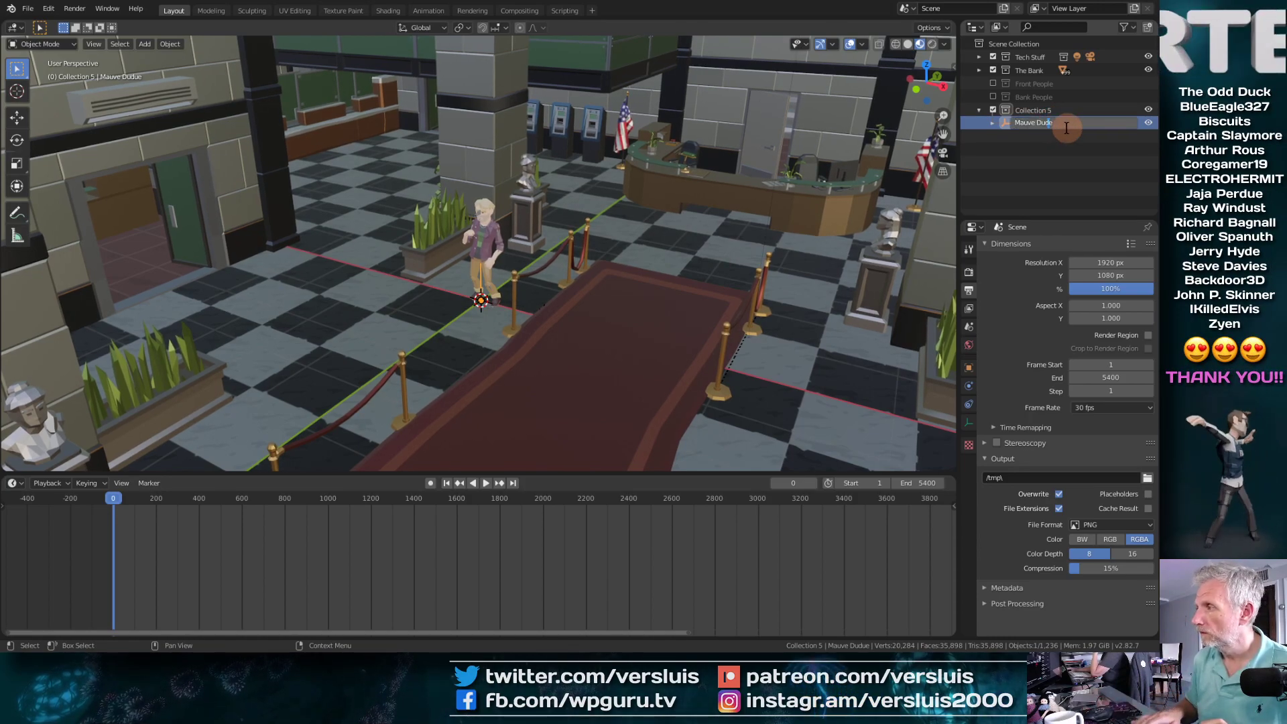
key("Return")
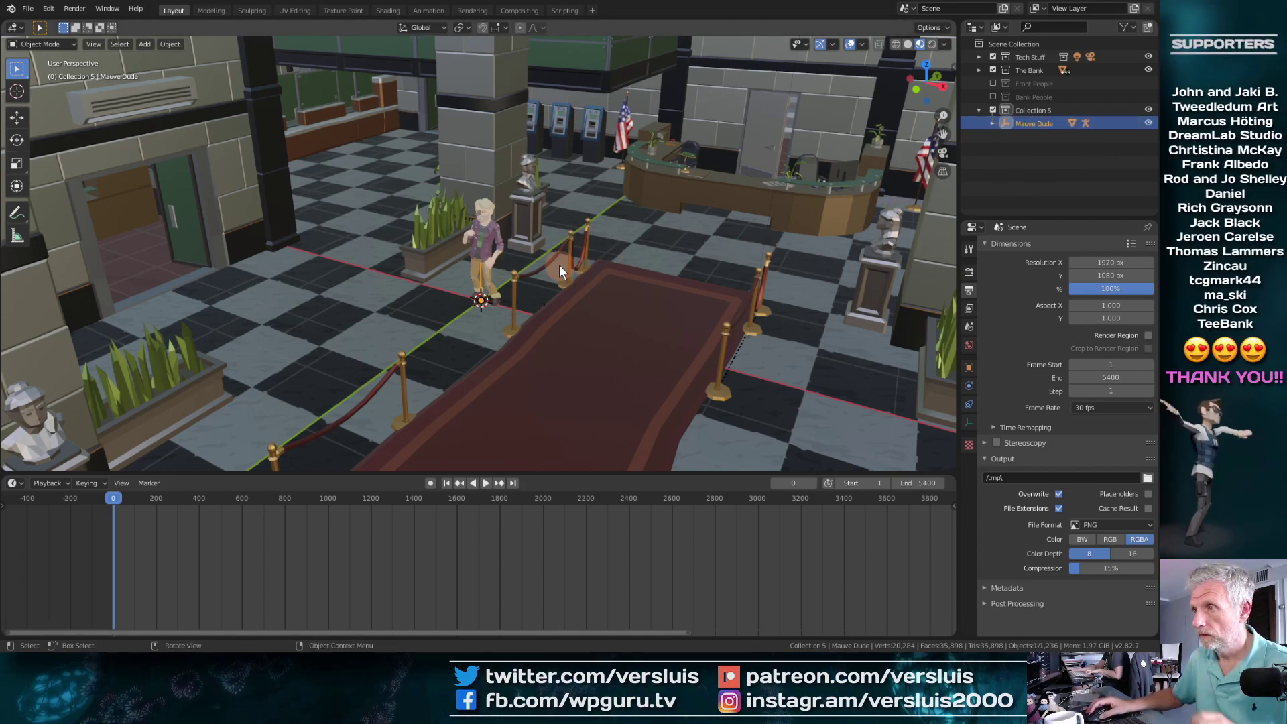
Step: Check the animation in the bank, and move the Mauve Dude empty along the floor, locking Z, past the rope barriers toward the reception desk
mouse_move(557, 266)
middle_mouse_down()
mouse_move(540, 276)
mouse_move(556, 269)
middle_mouse_up()
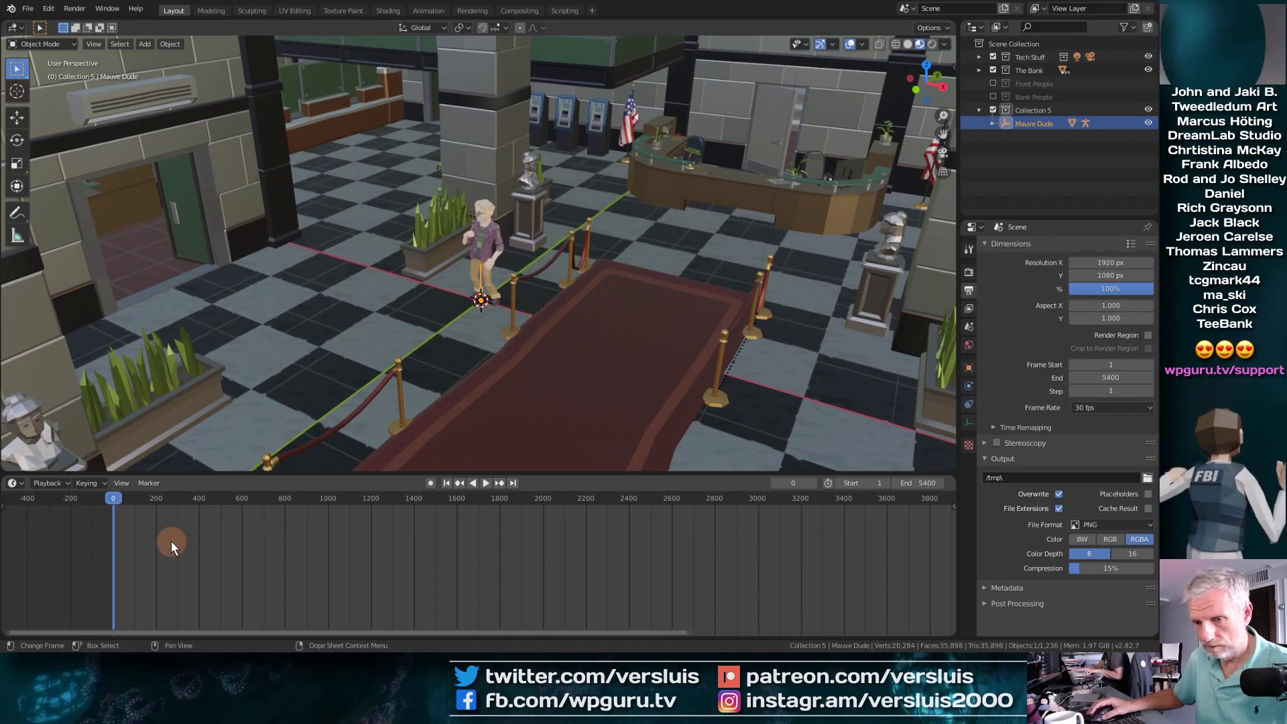
left_click_drag(115, 495, 67, 534)
key("g")
key("shift+z")
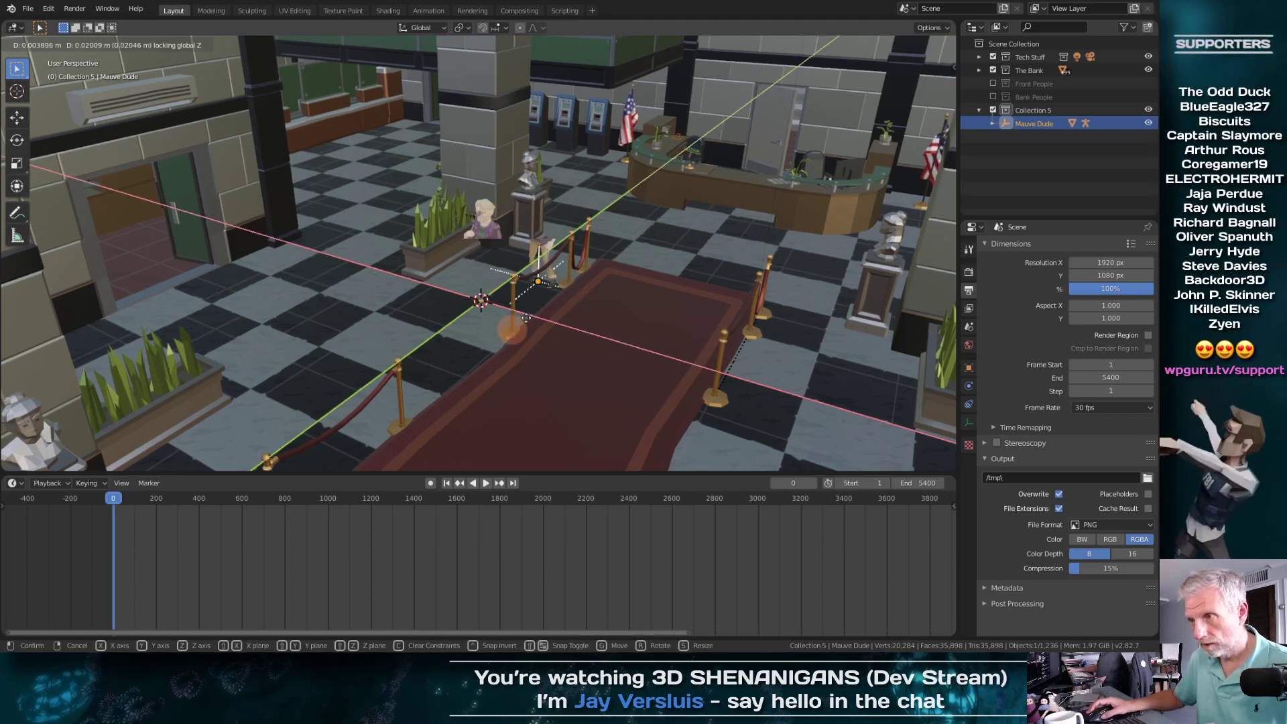
left_click(547, 284)
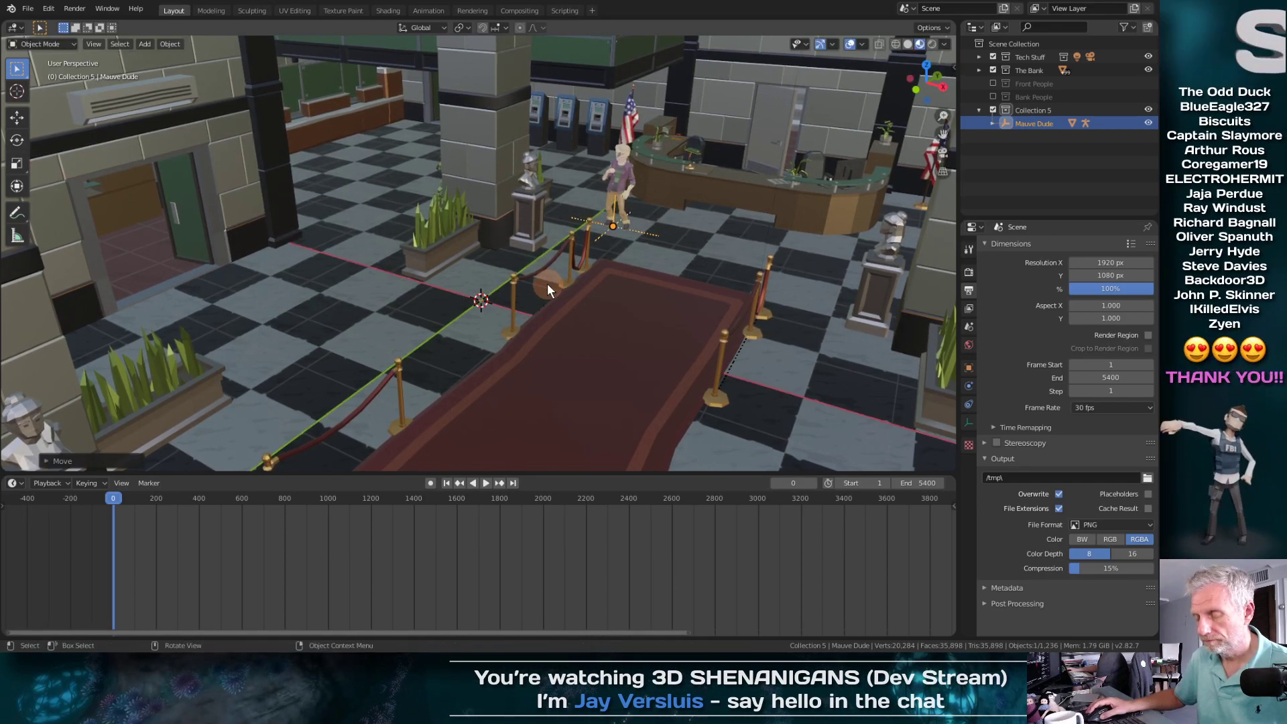
Step: Rotate the Mauve Dude empty about Z and move it along the floor, locking Z, to the far end of the red carpet
key("r")
key("z")
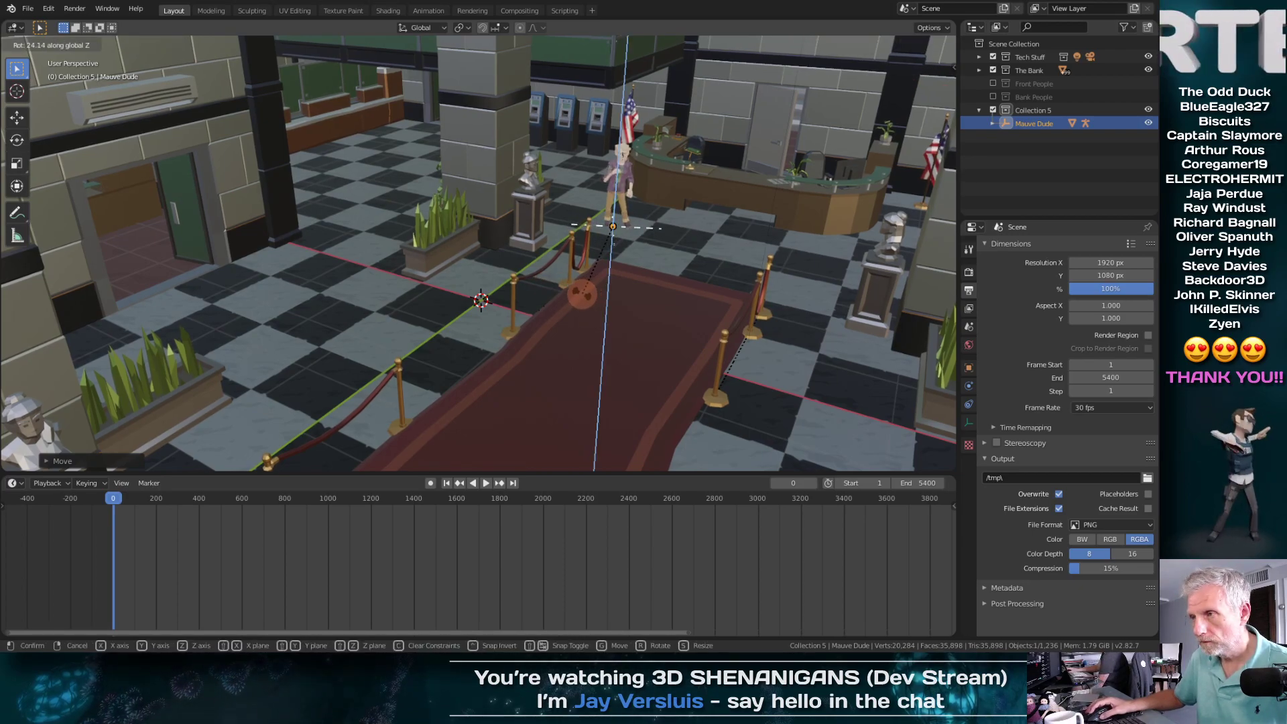
left_click(581, 317)
middle_click_drag(665, 288, 728, 324)
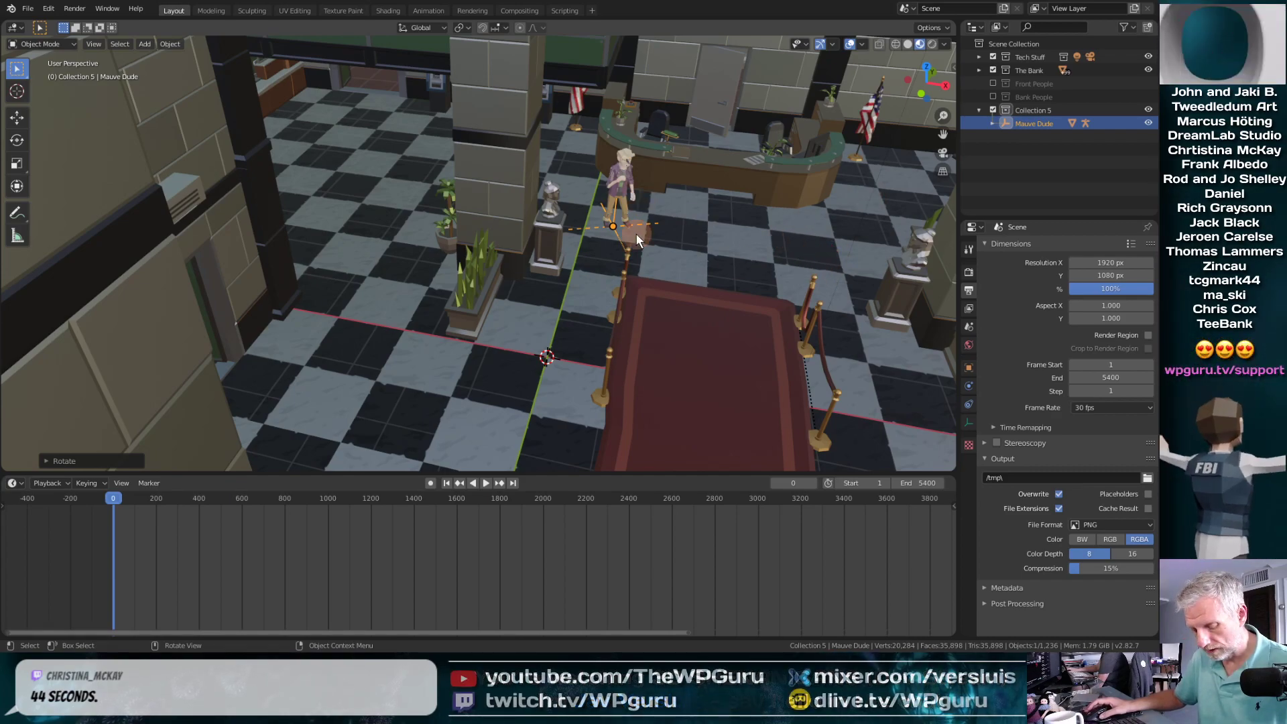
key("g")
key("shift+z")
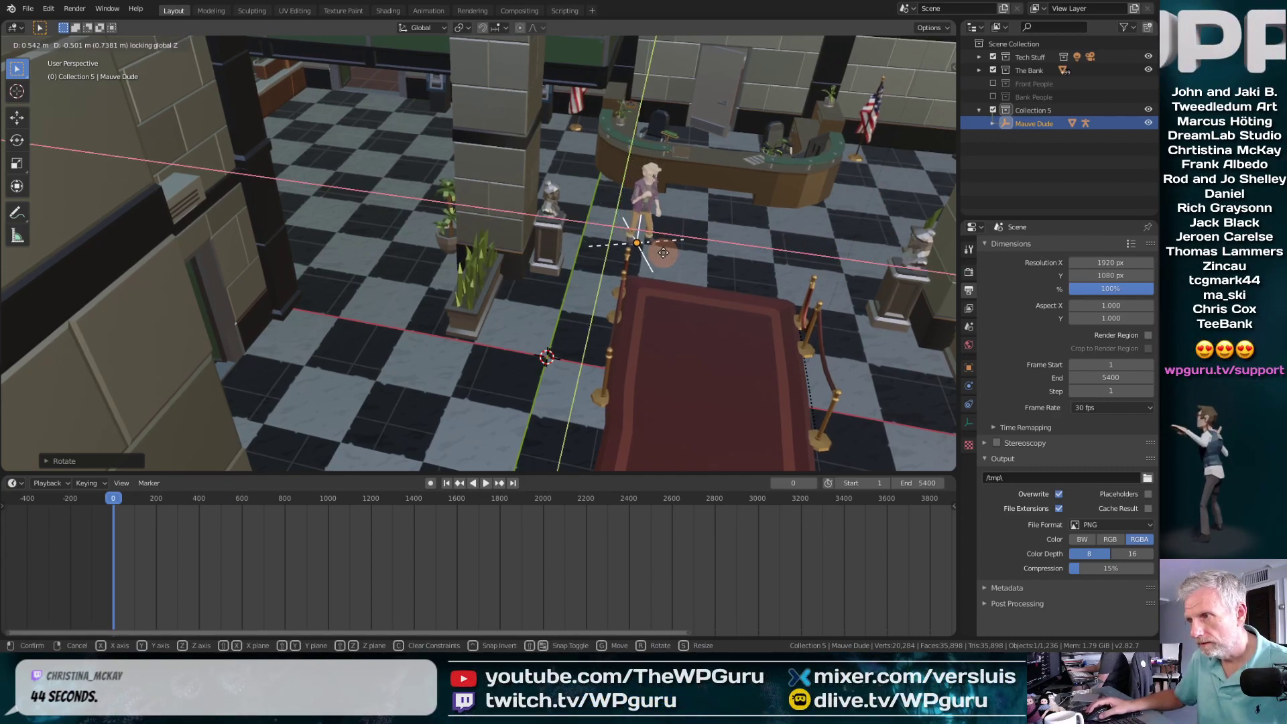
left_click(679, 259)
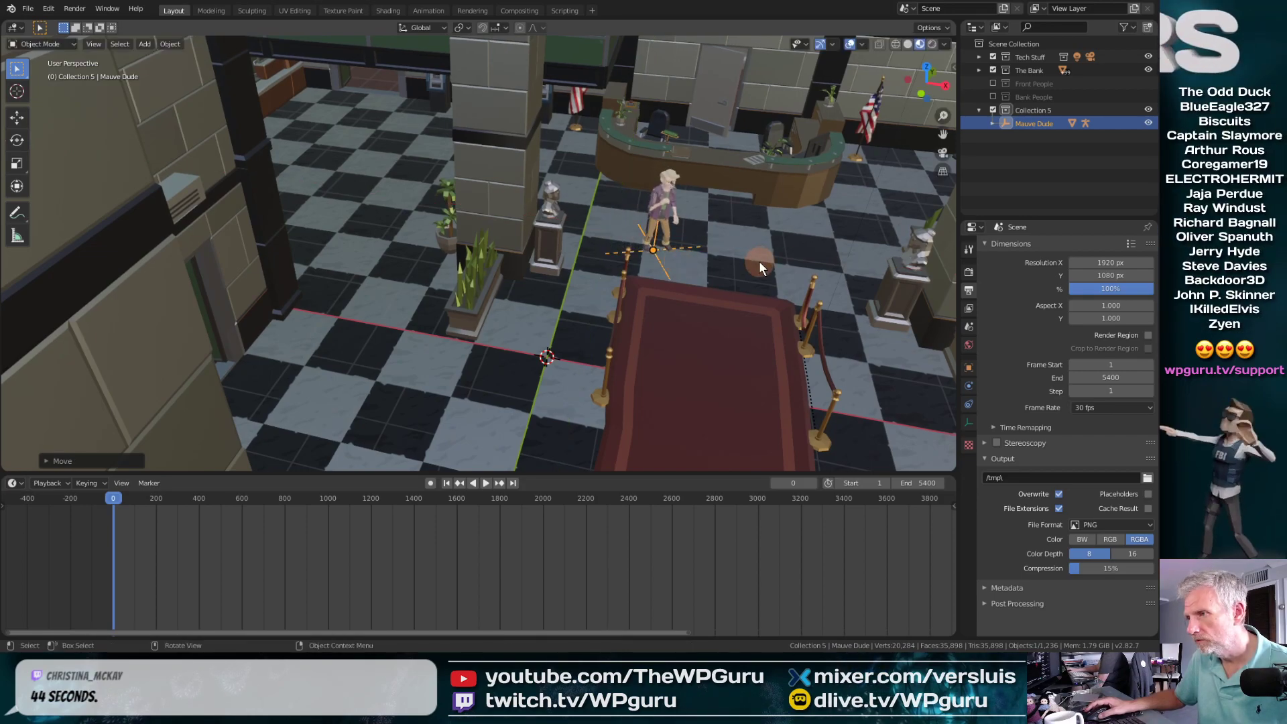
middle_click_drag(758, 260, 819, 242)
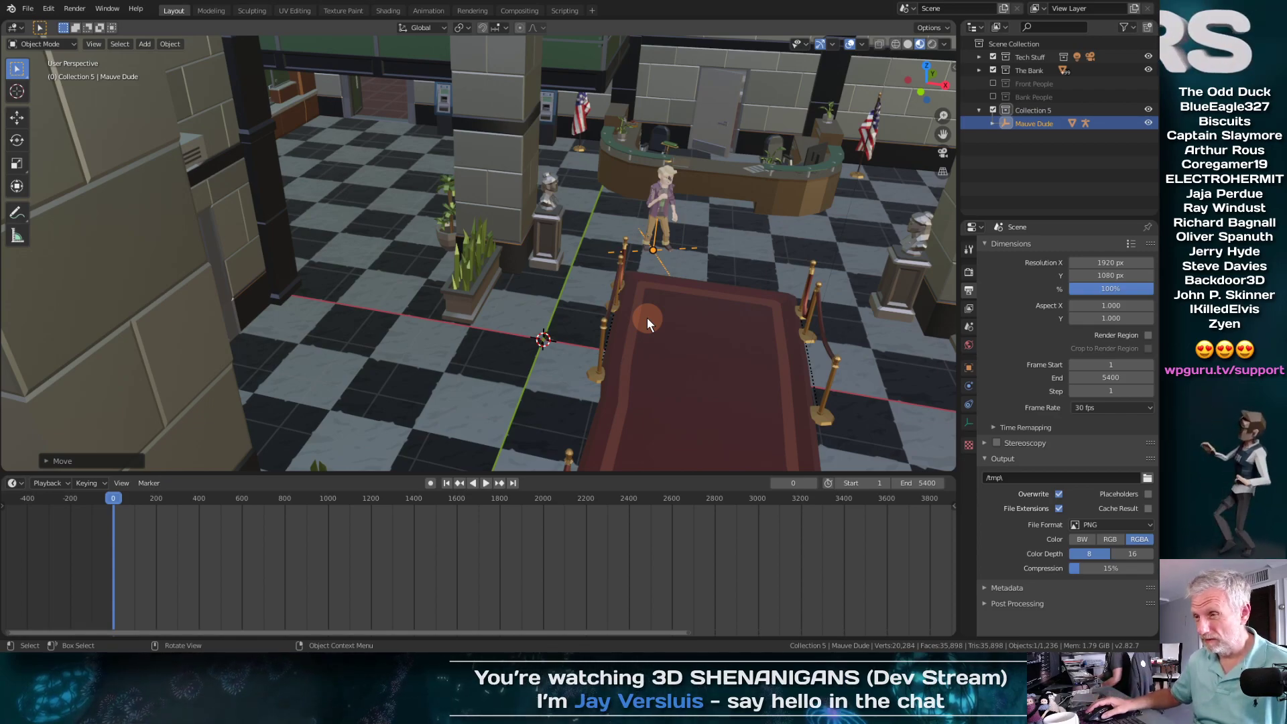
Step: Import SK_Character_Female_Jacket.fbx from the Polygon City Characters folder into the bank scene
middle_click_drag(646, 317, 431, 313)
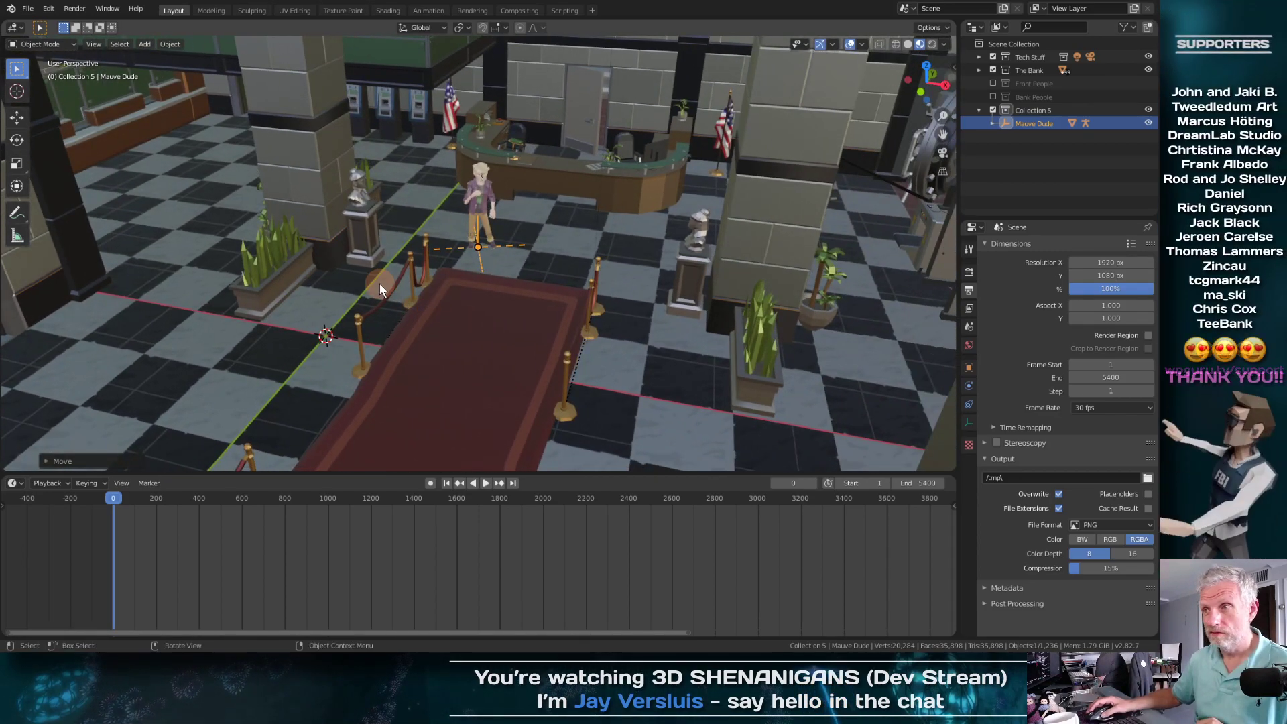
left_click(28, 8)
mouse_move(71, 190)
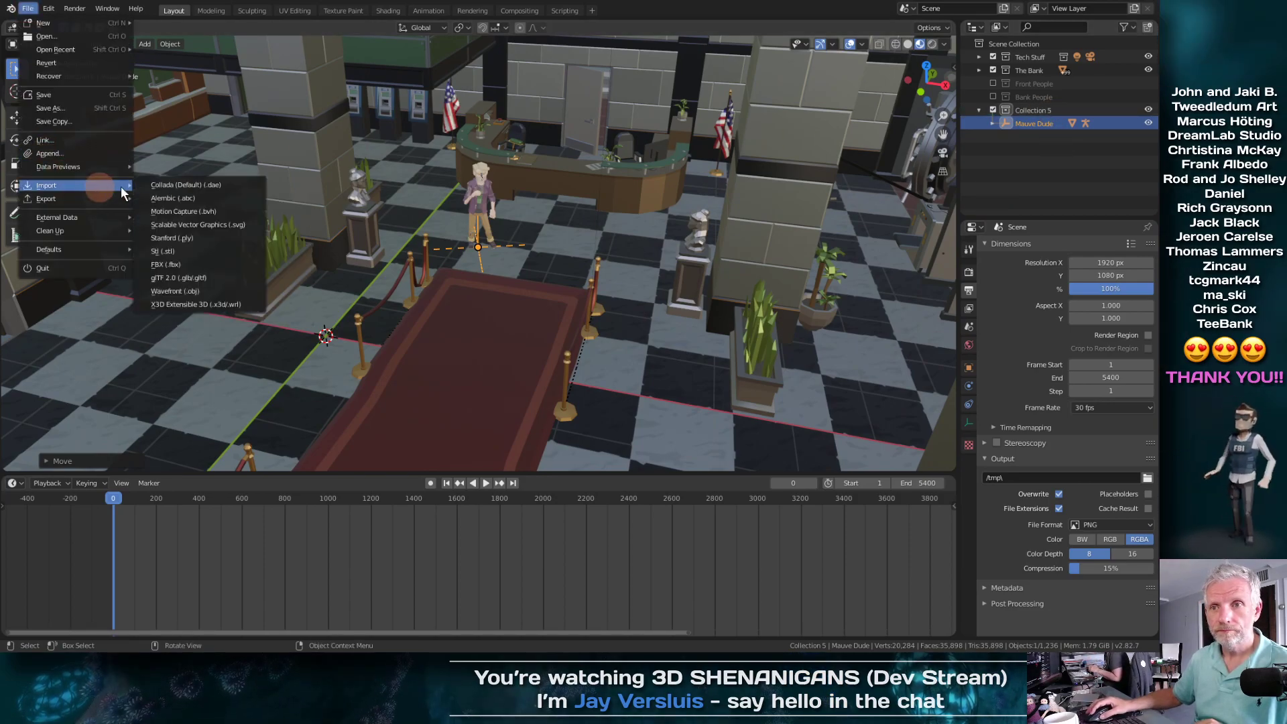
left_click(206, 266)
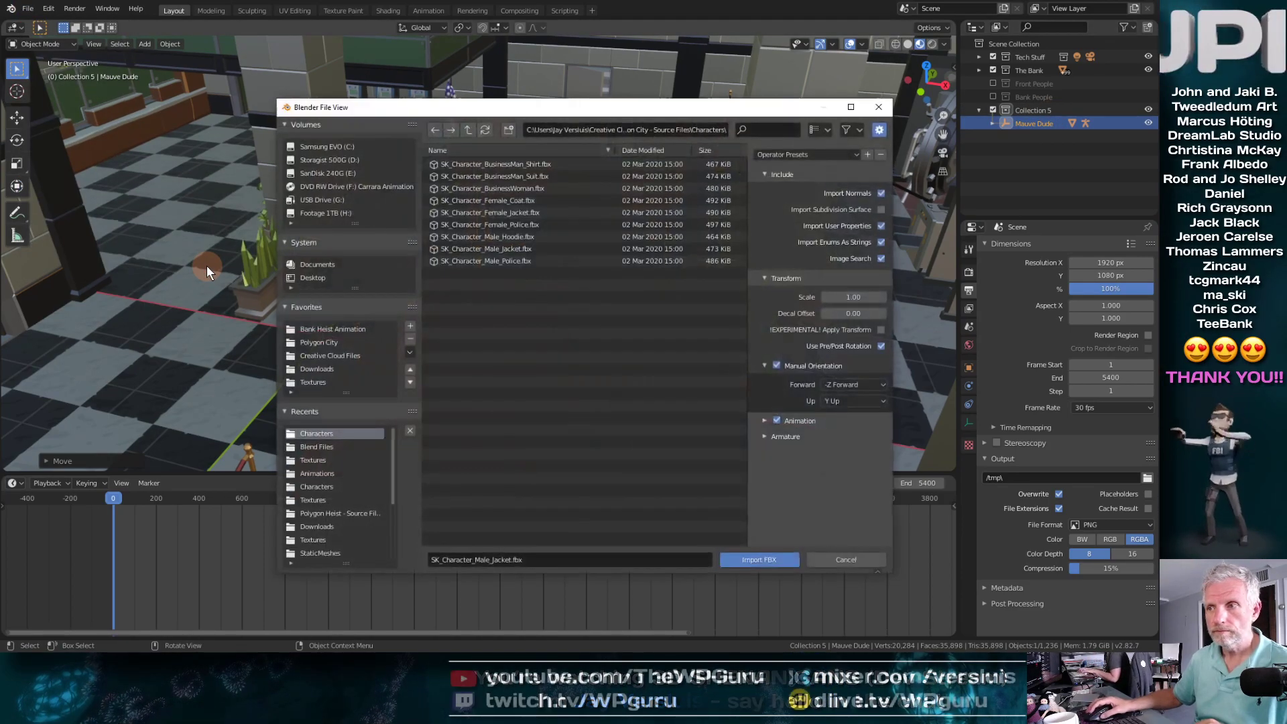
left_click(529, 212)
left_click(764, 559)
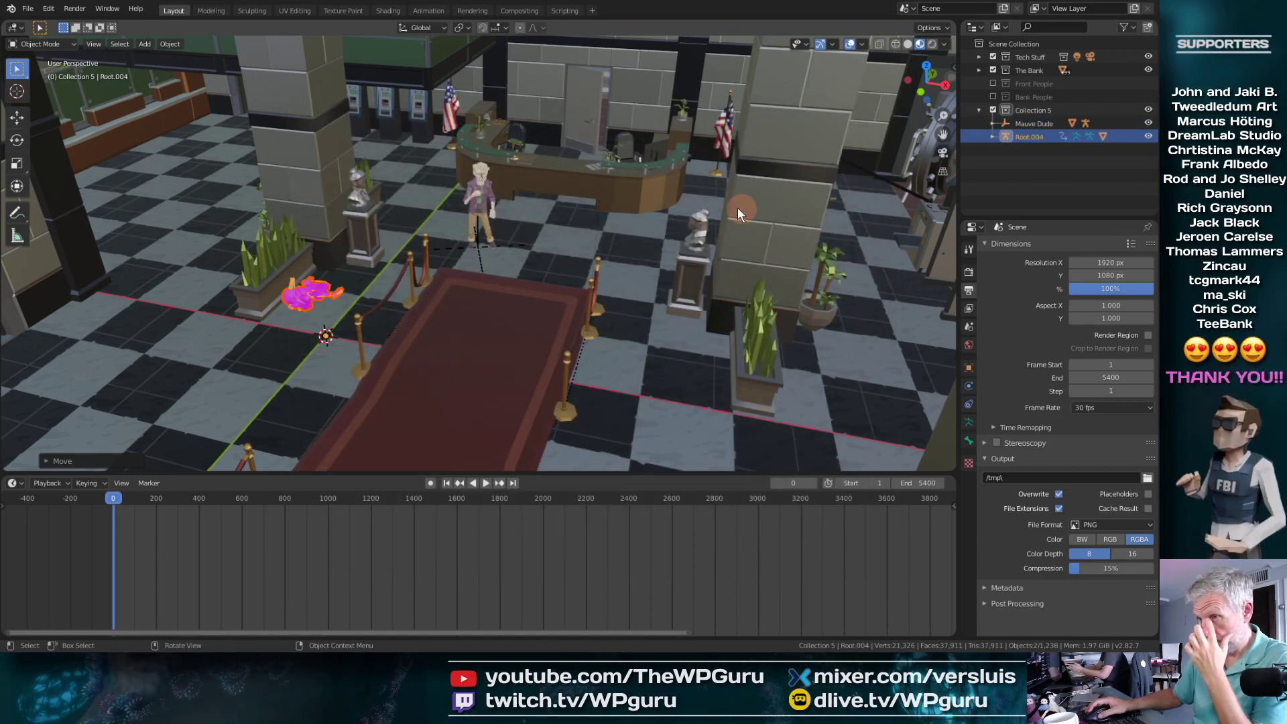
Step: Put the imported female character's armature in Pose Mode and clear all its pose transforms
scroll(355, 311, "up", 2)
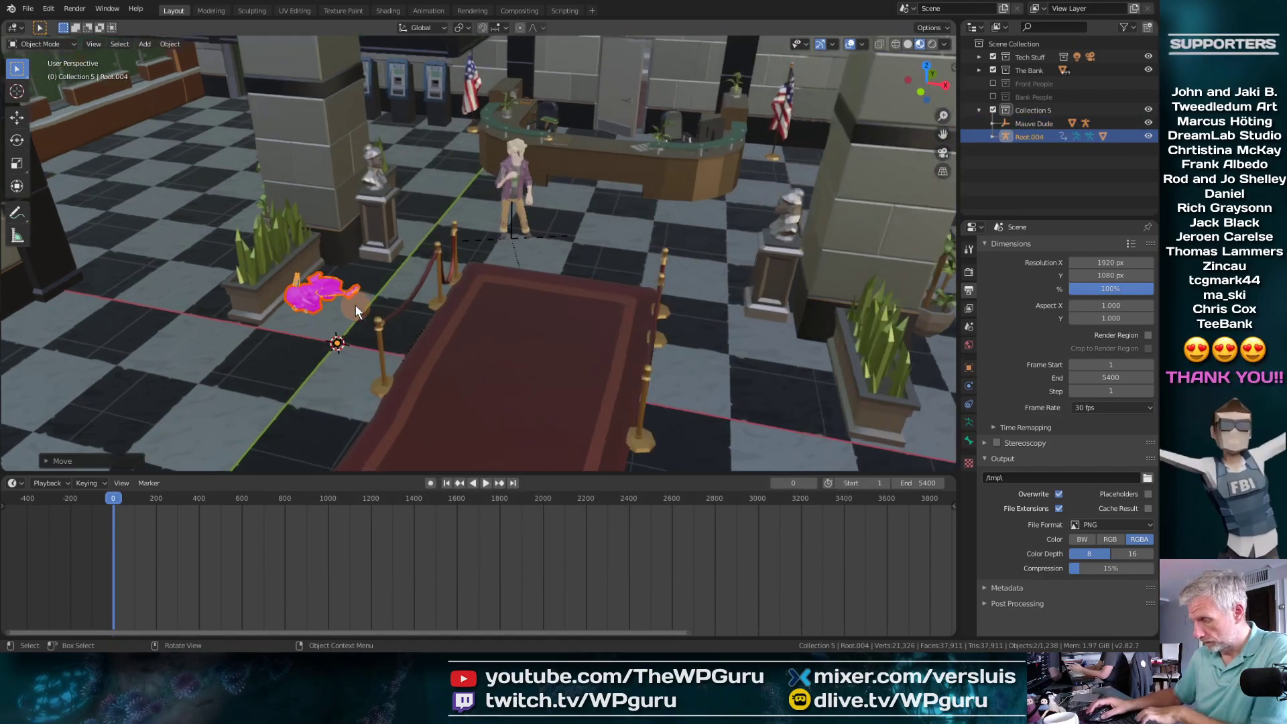
key("KP_Decimal")
middle_click_drag(395, 320, 386, 249)
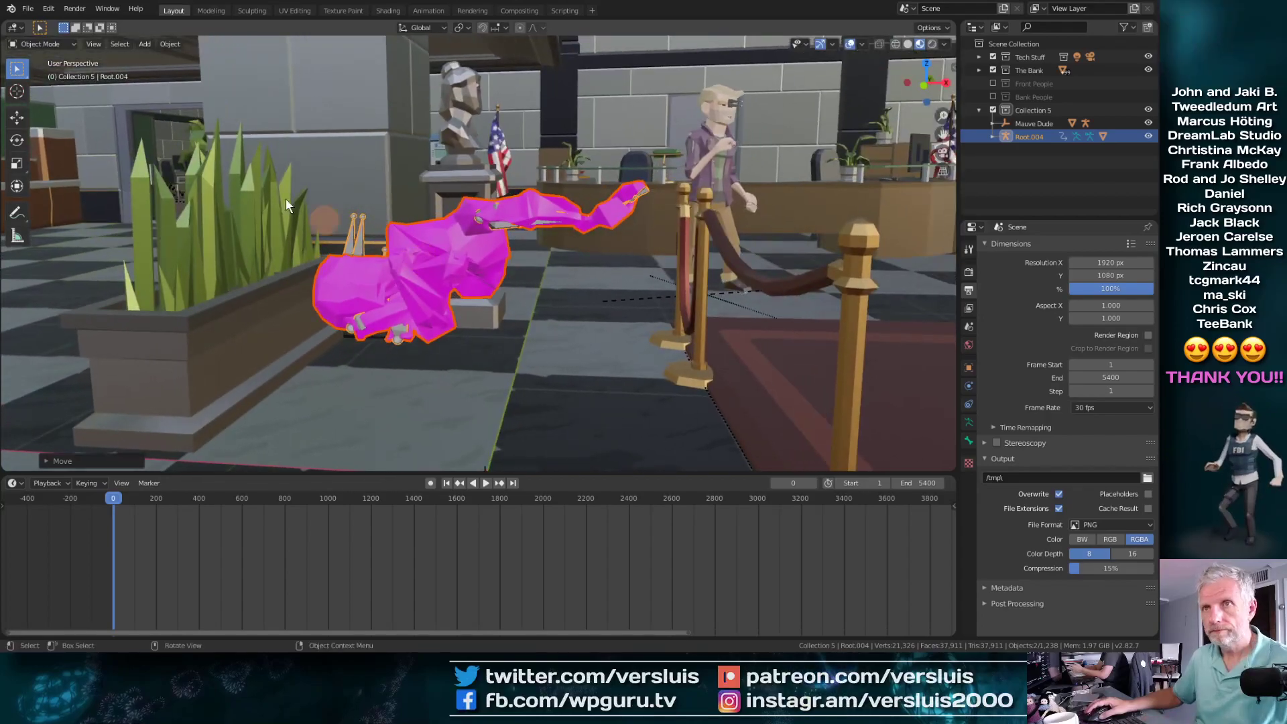
left_click(59, 43)
left_click(41, 87)
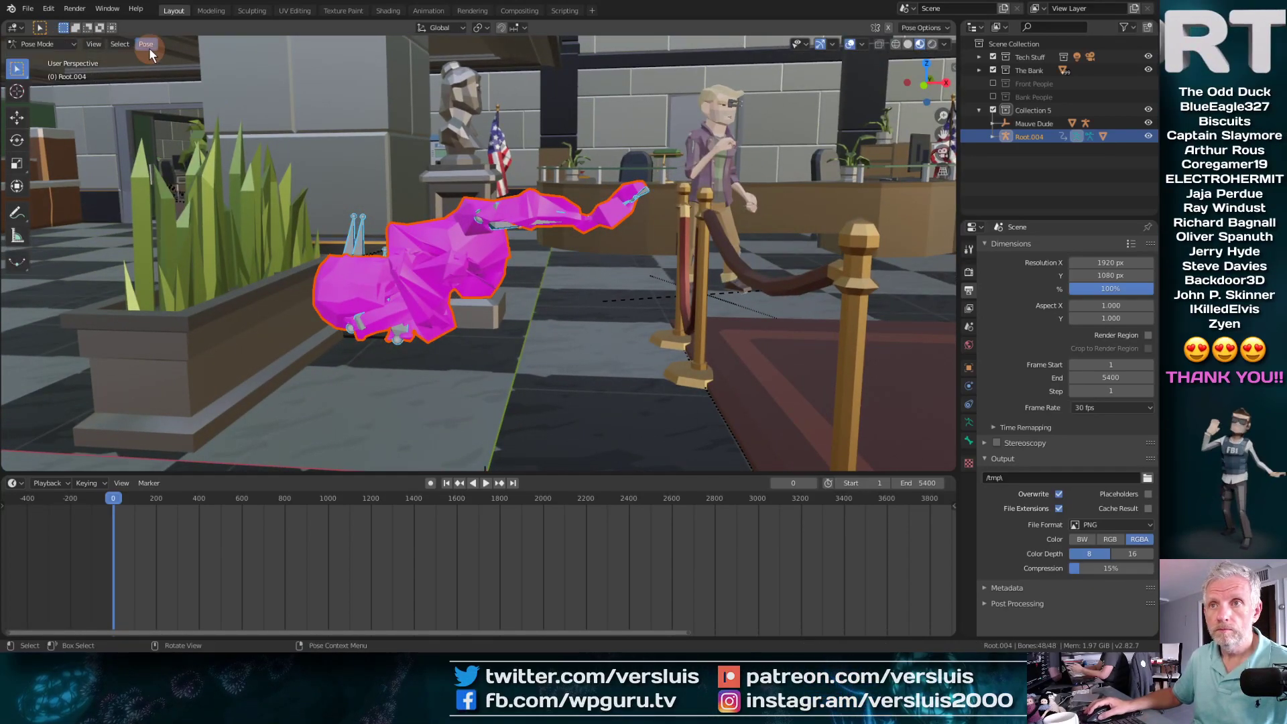
left_click(146, 43)
mouse_move(167, 58)
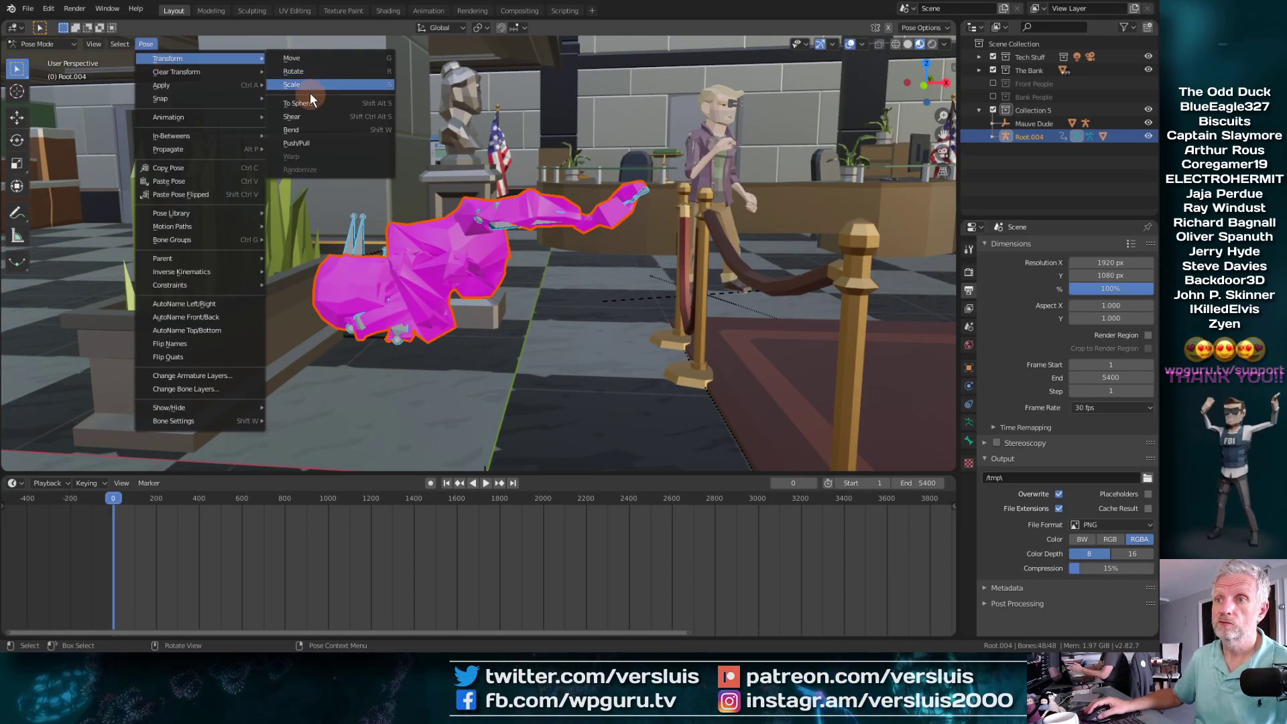
mouse_move(238, 71)
left_click(301, 71)
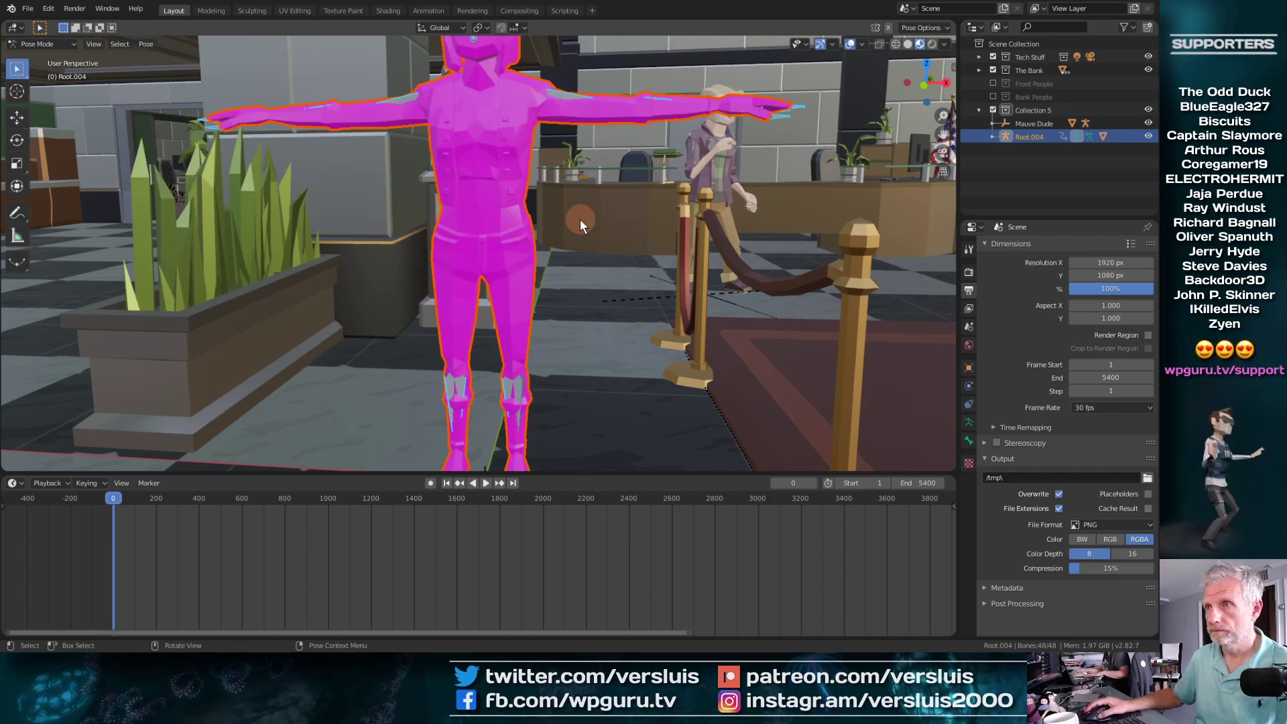
mouse_move(581, 219)
middle_mouse_down()
mouse_move(464, 256)
mouse_move(522, 232)
middle_mouse_up()
scroll(463, 256, "down", 3)
scroll(464, 256, "up", 1)
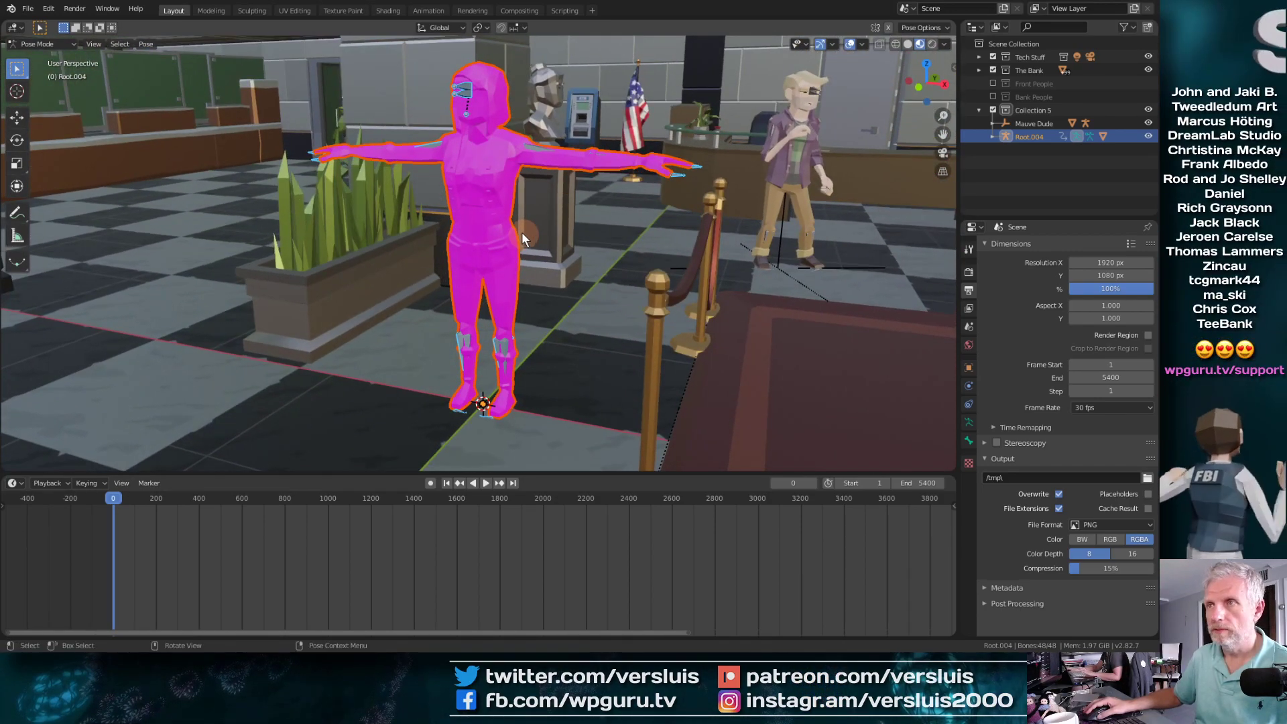
Step: In the Shading workspace, return to Object Mode, select the Character_Female_Jacket mesh and move its file283 image node down clear for editing
left_click(388, 10)
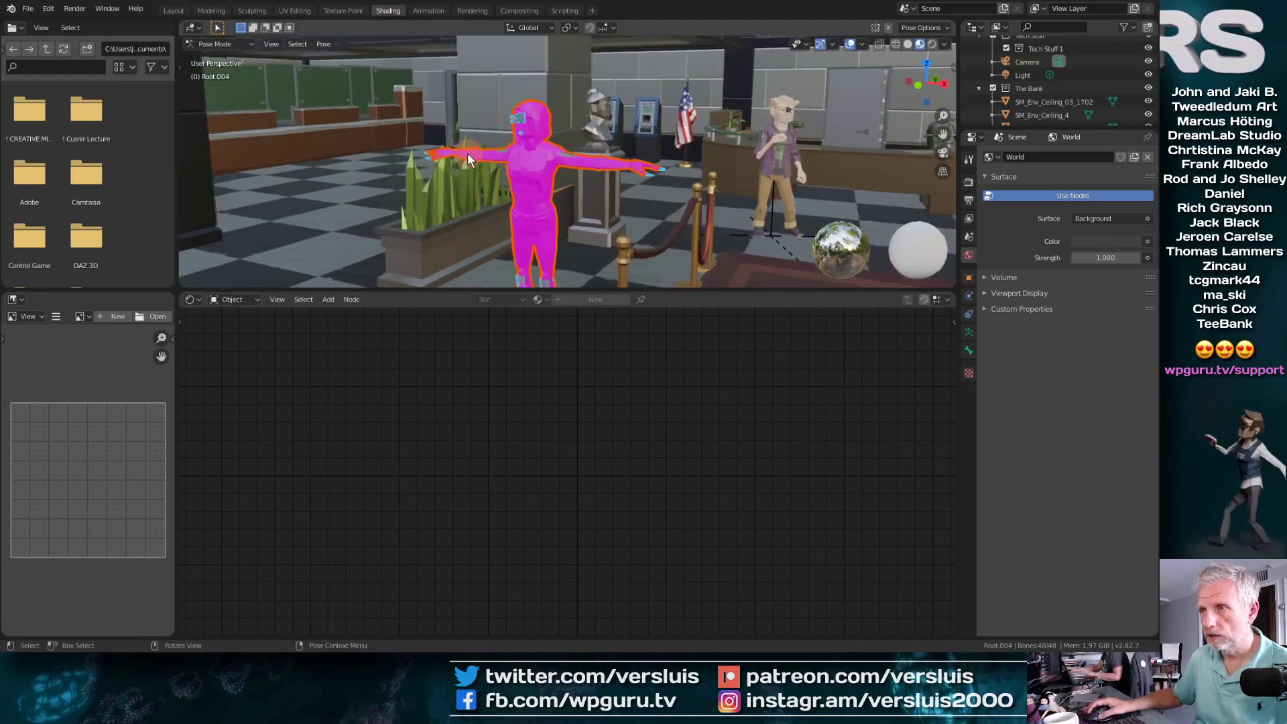
scroll(476, 161, "up", 2)
left_click(196, 43)
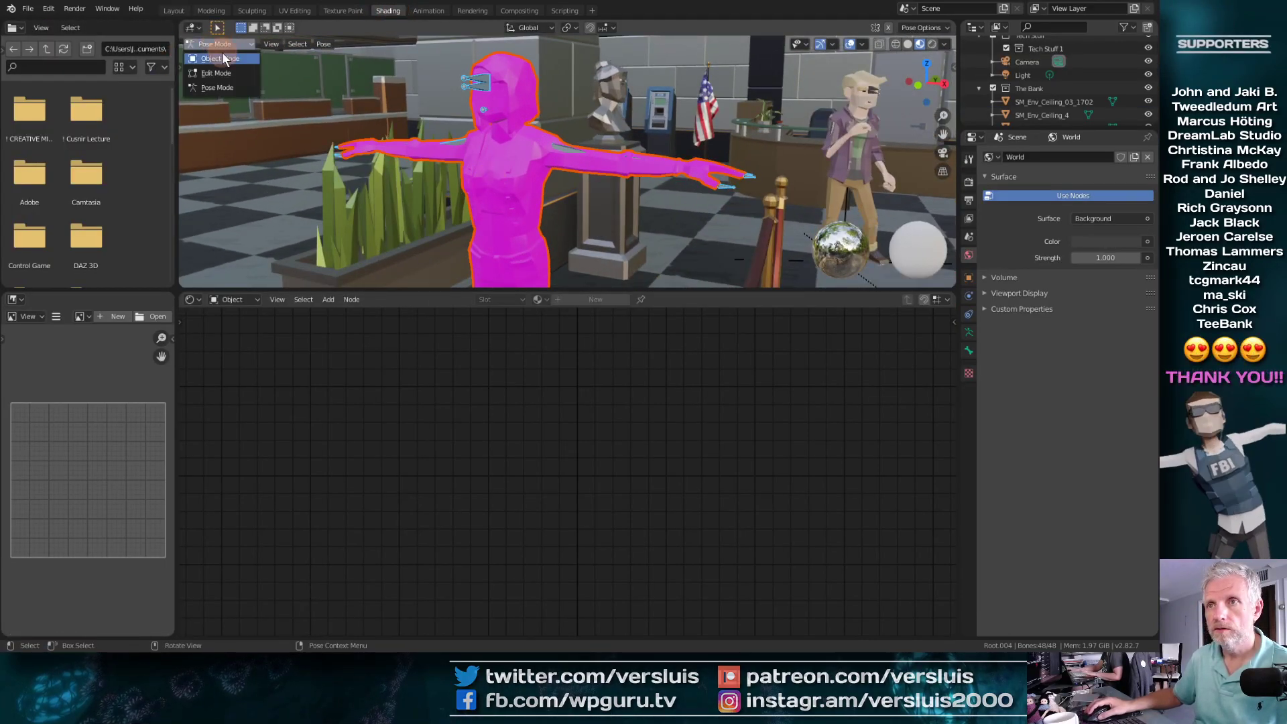
left_click(223, 53)
left_click(514, 175)
left_click(413, 419)
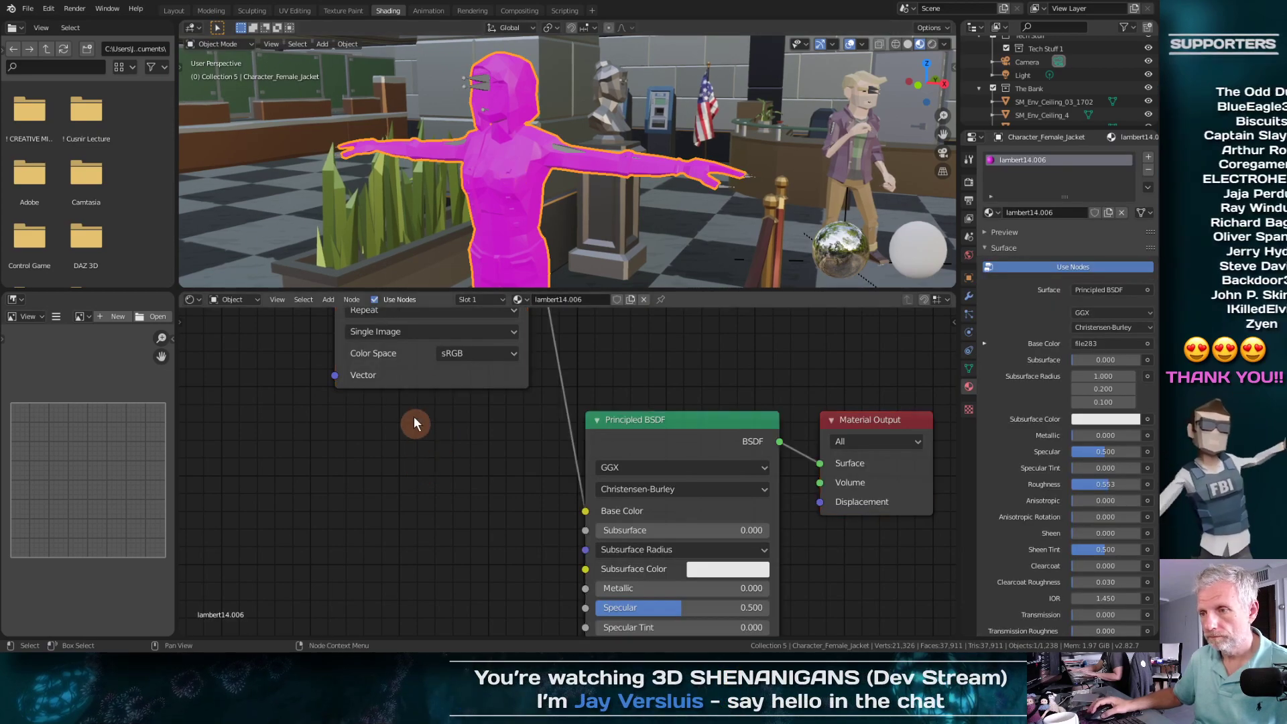
left_click_drag(412, 371, 393, 555)
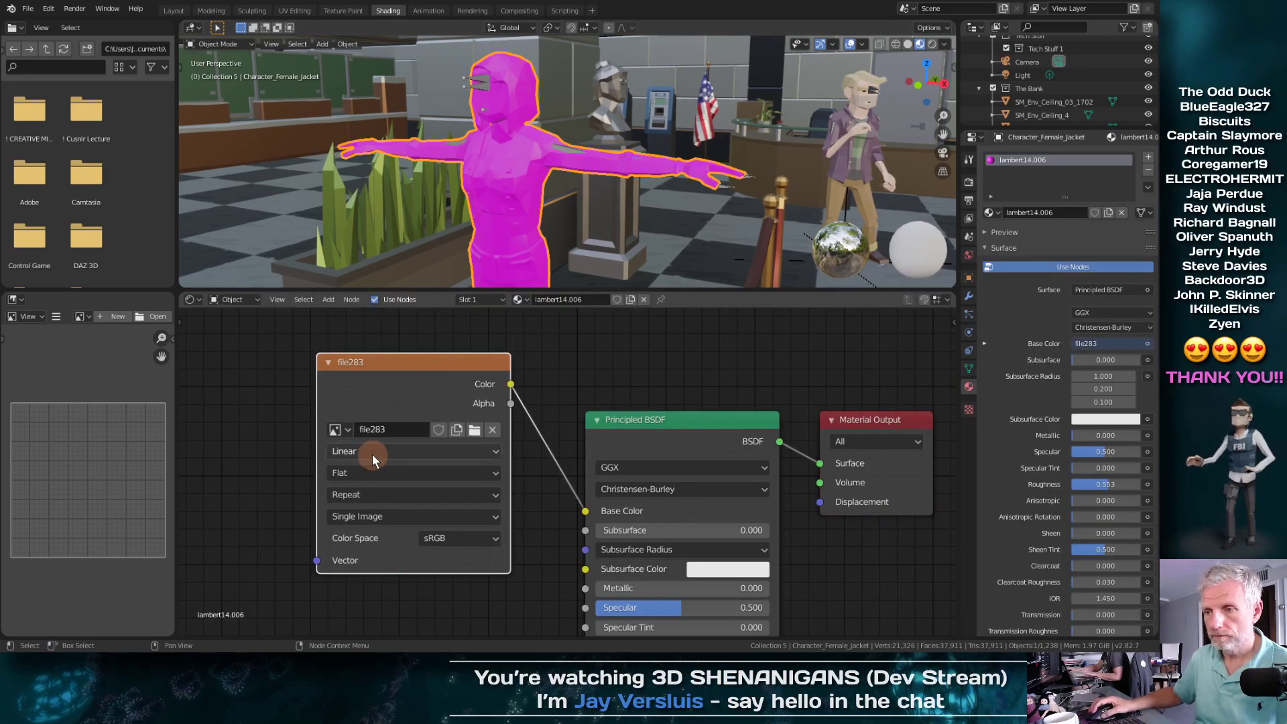
Step: Try PolygonCity_Texture_01_A, 02_A, 03_A and 04_A in turn on the female jacket character, and view it in the Layout workspace
left_click(346, 430)
left_click(432, 300)
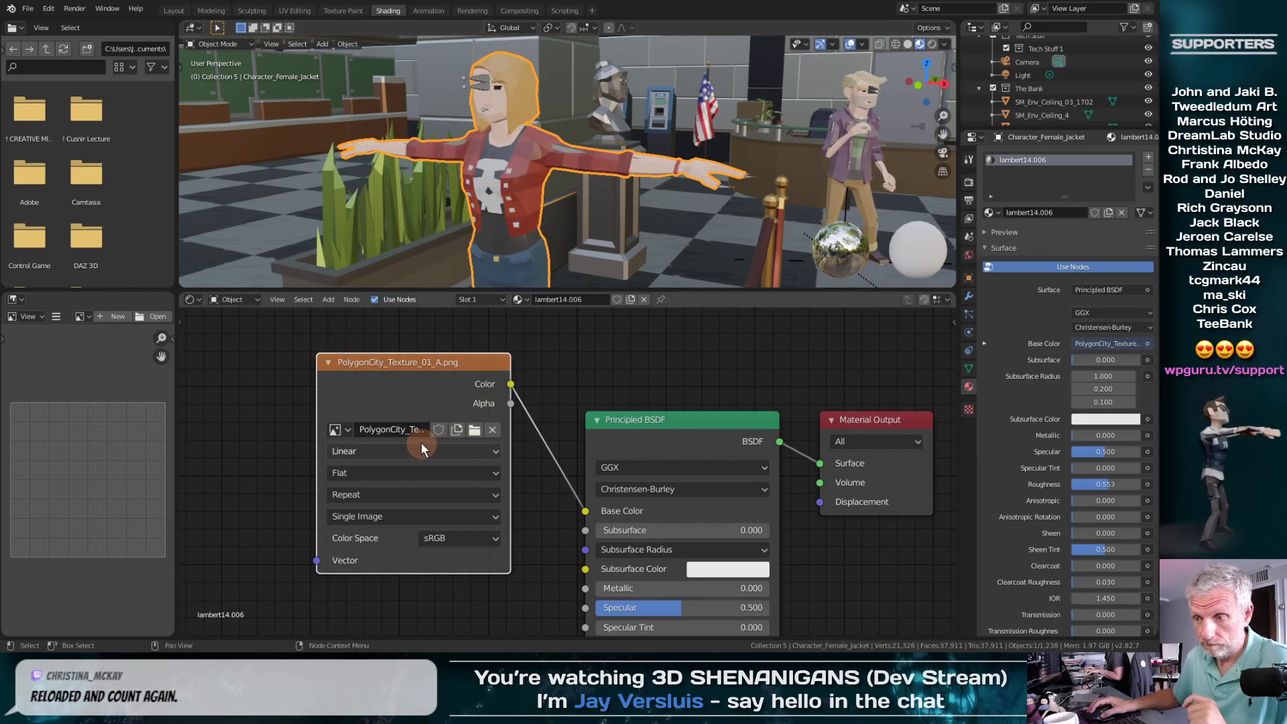
left_click(339, 429)
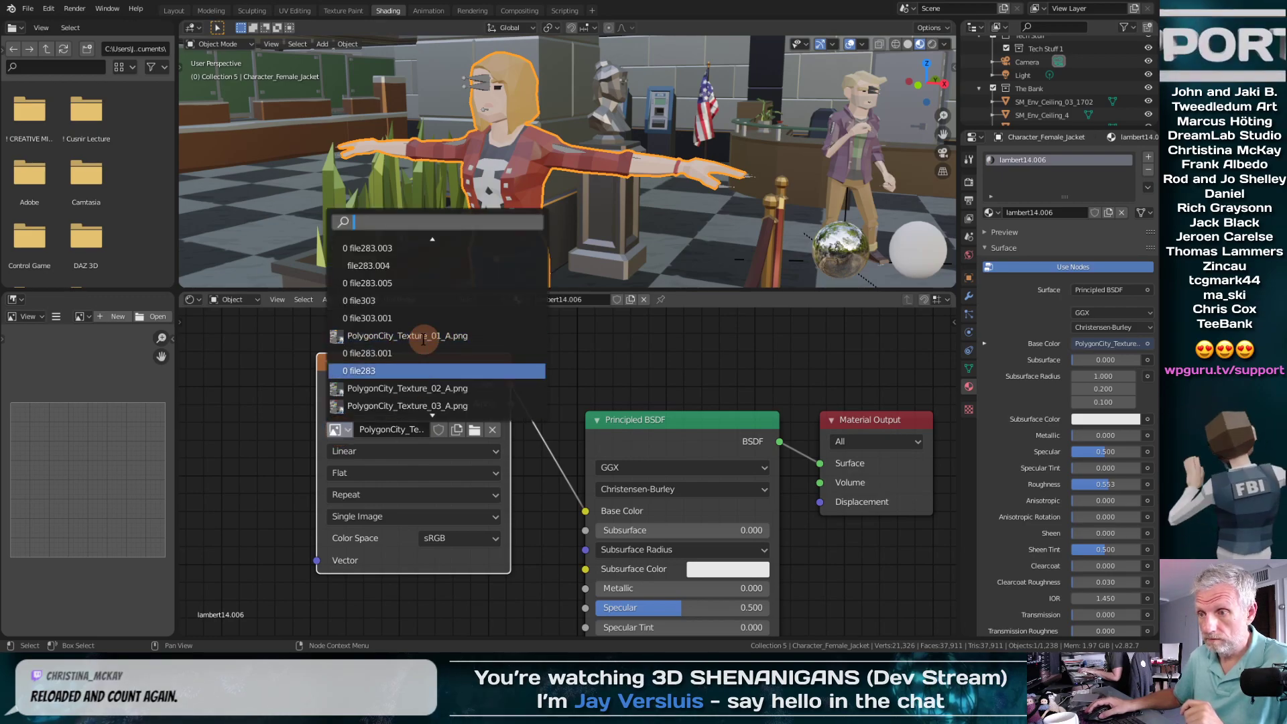
left_click(432, 389)
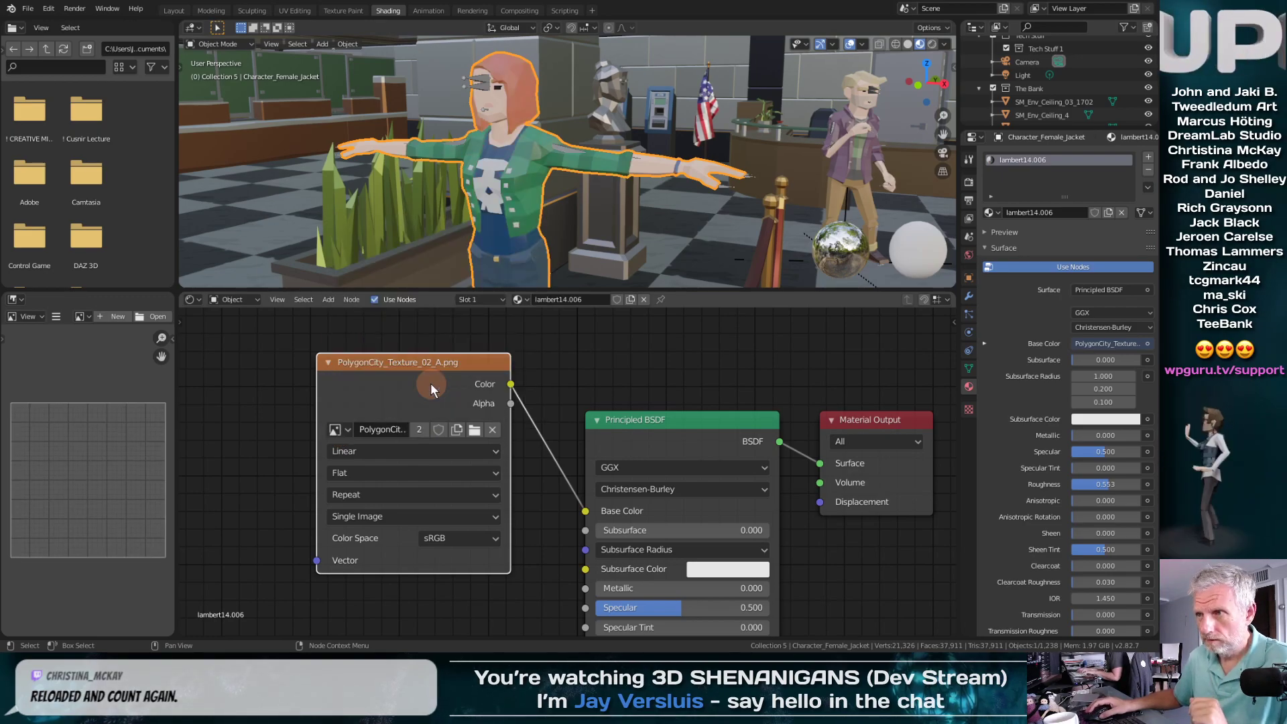
left_click(335, 430)
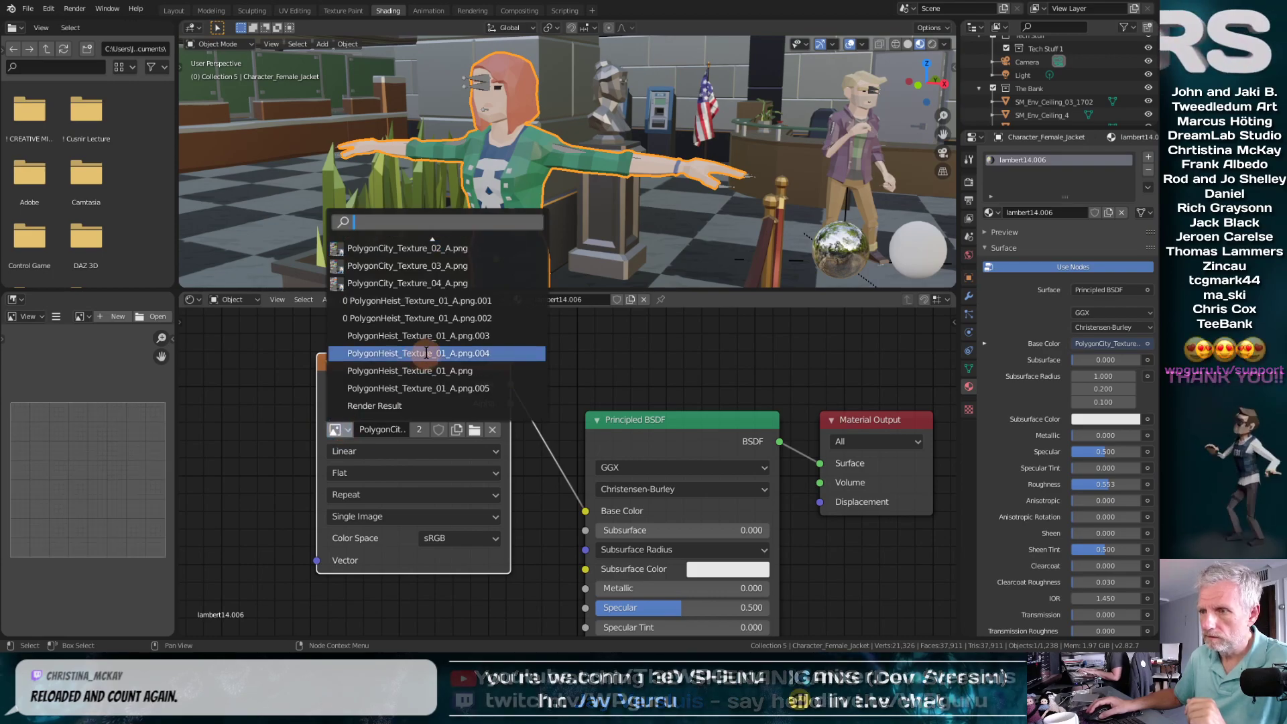
left_click(456, 267)
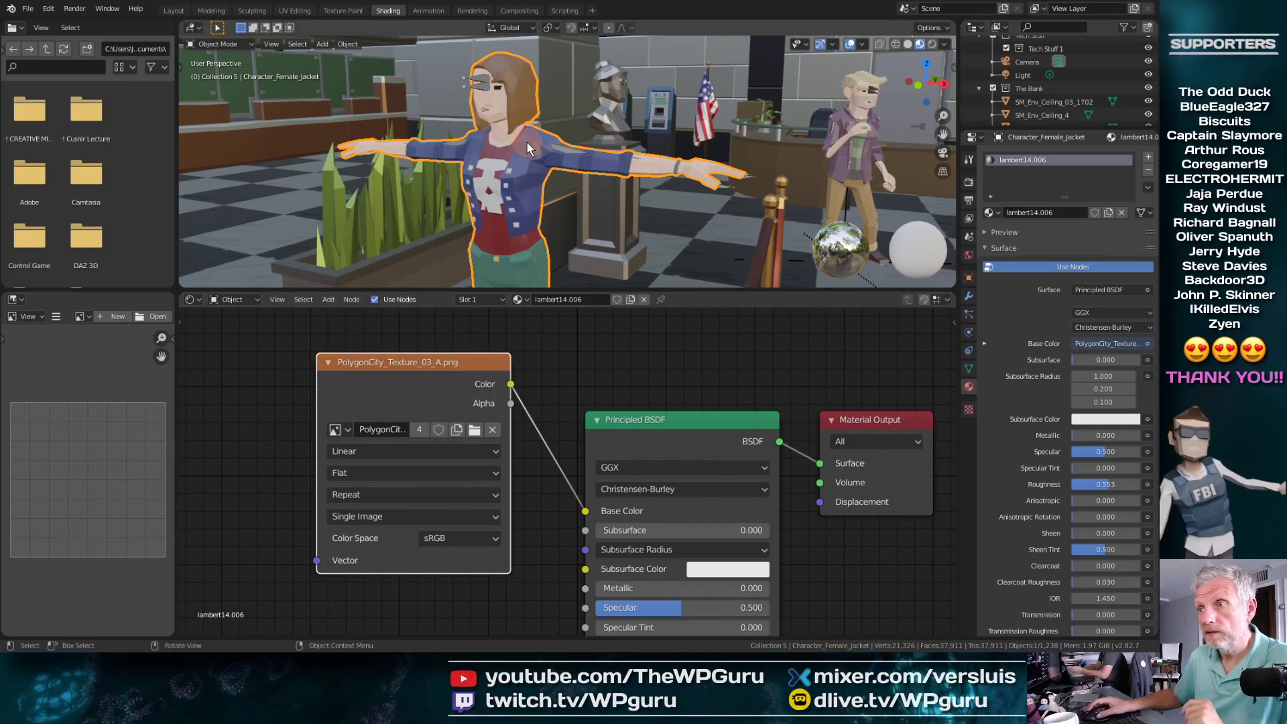
left_click(347, 430)
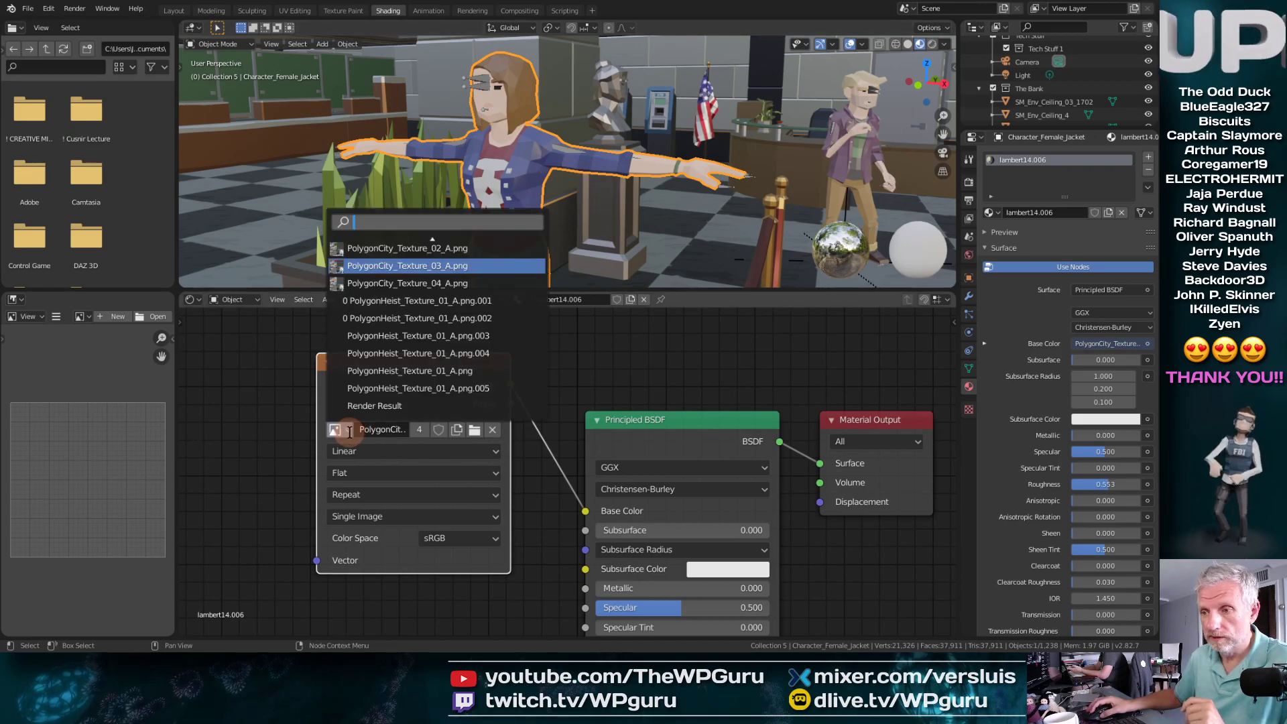
left_click(415, 283)
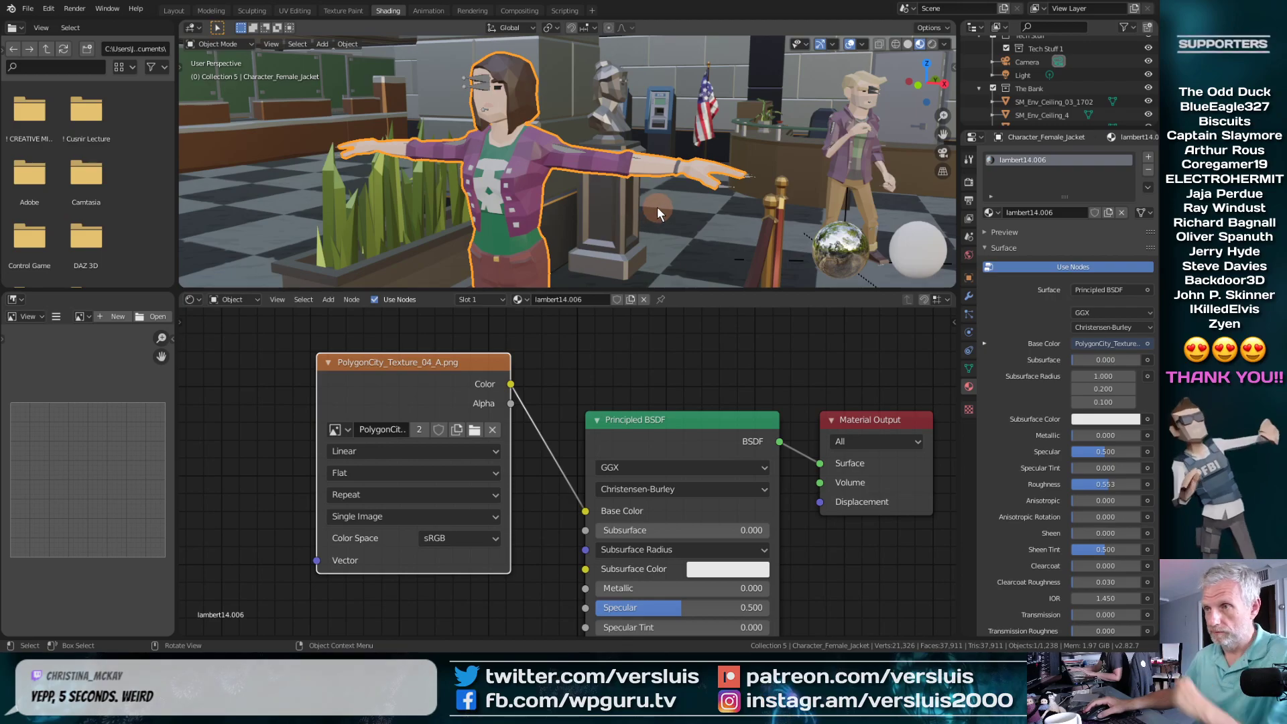
left_click(176, 10)
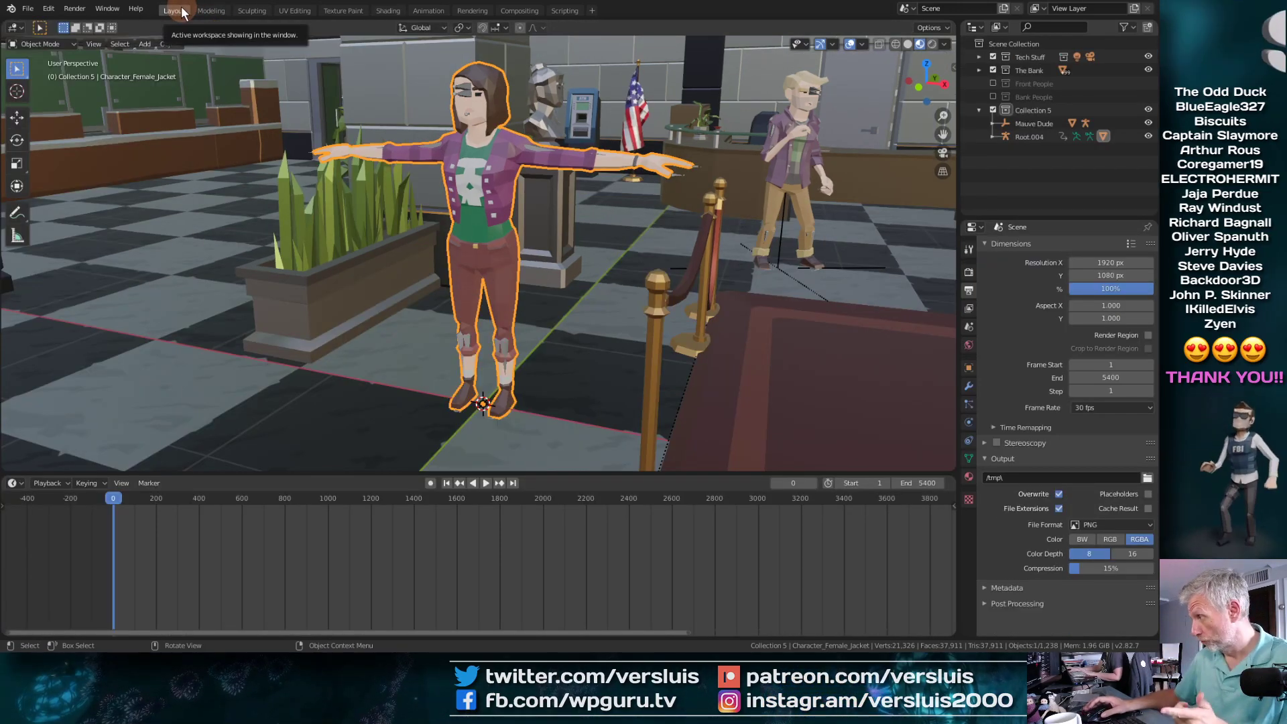
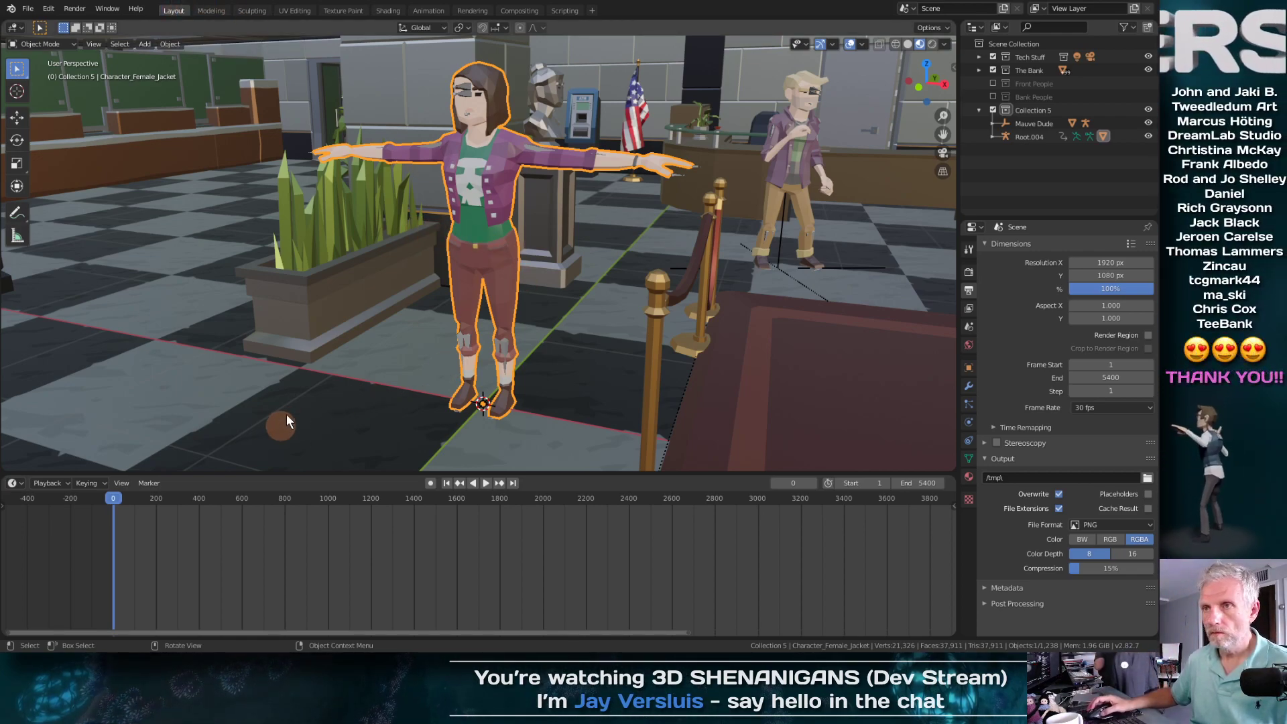
Step: Back in the Shading workspace, load PolygonCity_Texture_01_B.png from disk into the female character's image texture node
left_click(388, 10)
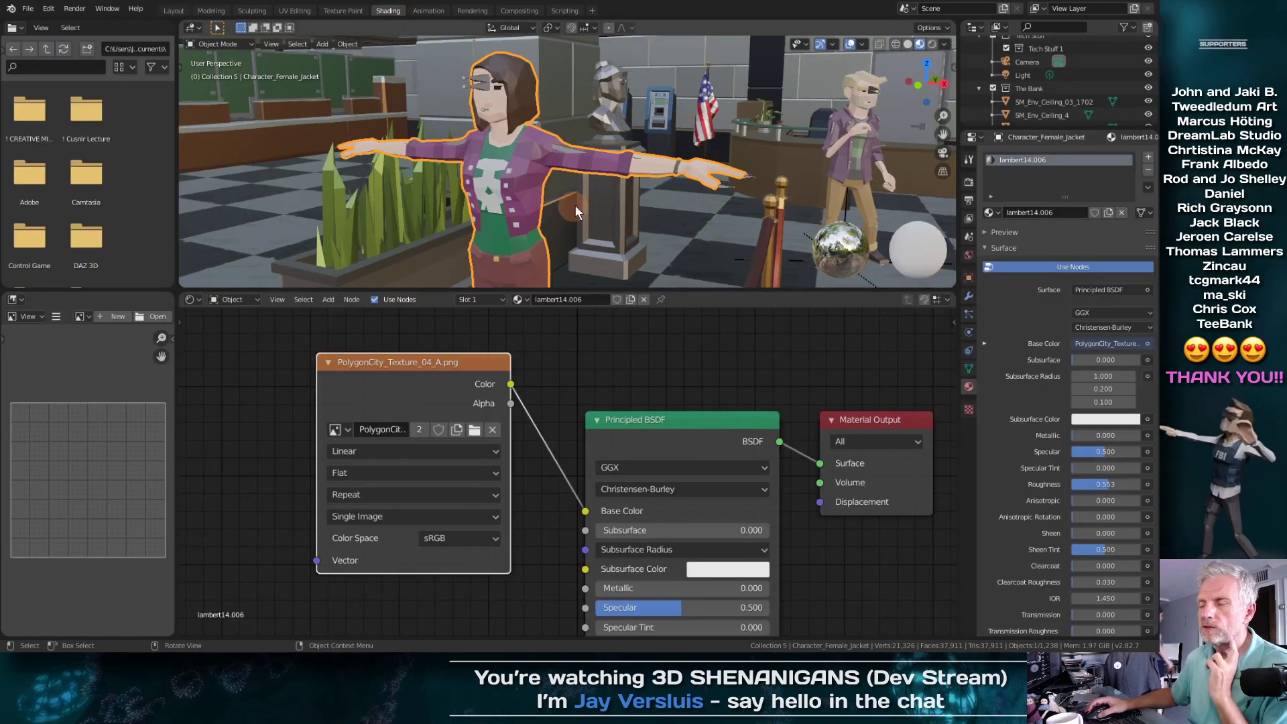
left_click(473, 428)
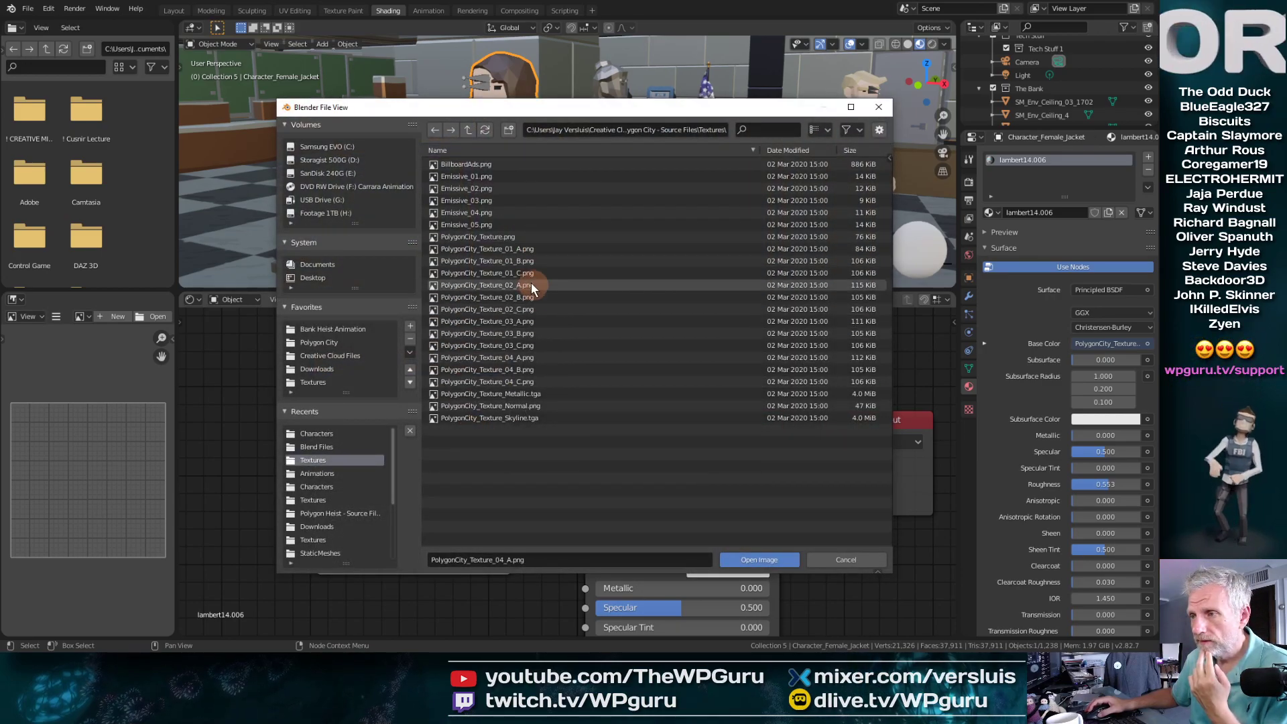
double_click(497, 260)
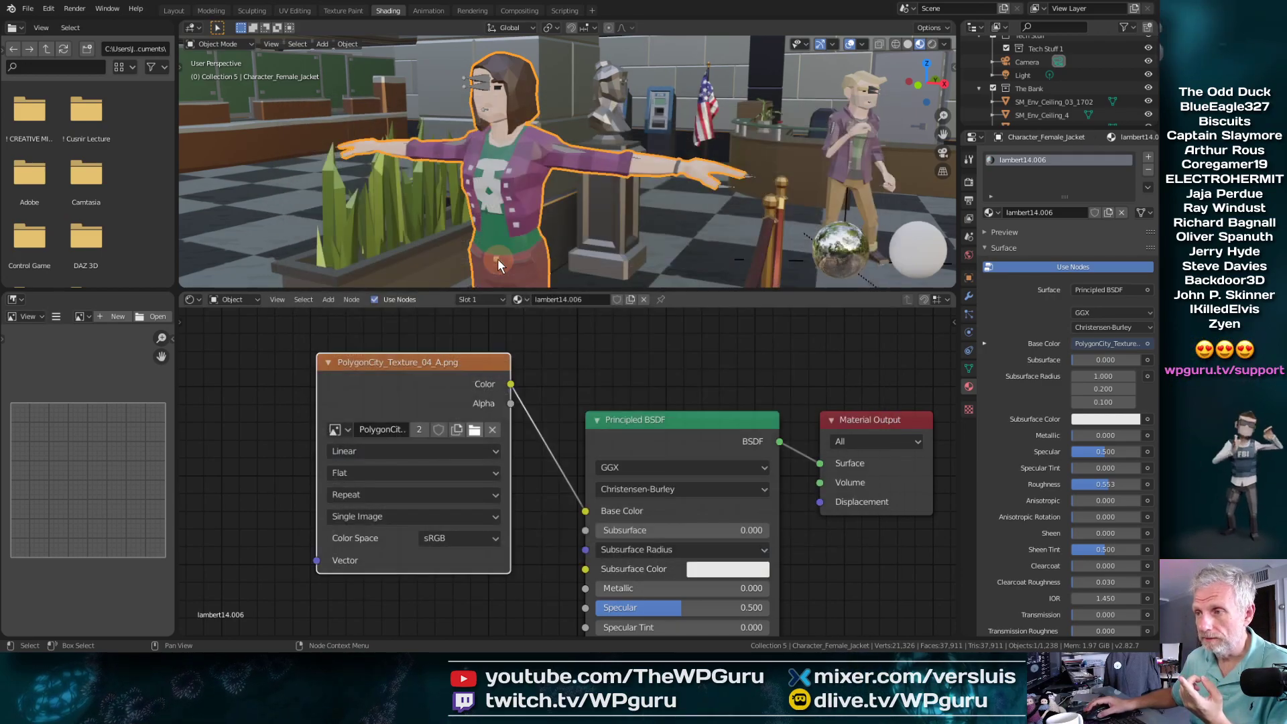
Step: Compare PolygonCity_Texture_01_A.png with PolygonCity_Texture_01_B.png on the female character and leave 01_B assigned
left_click(341, 429)
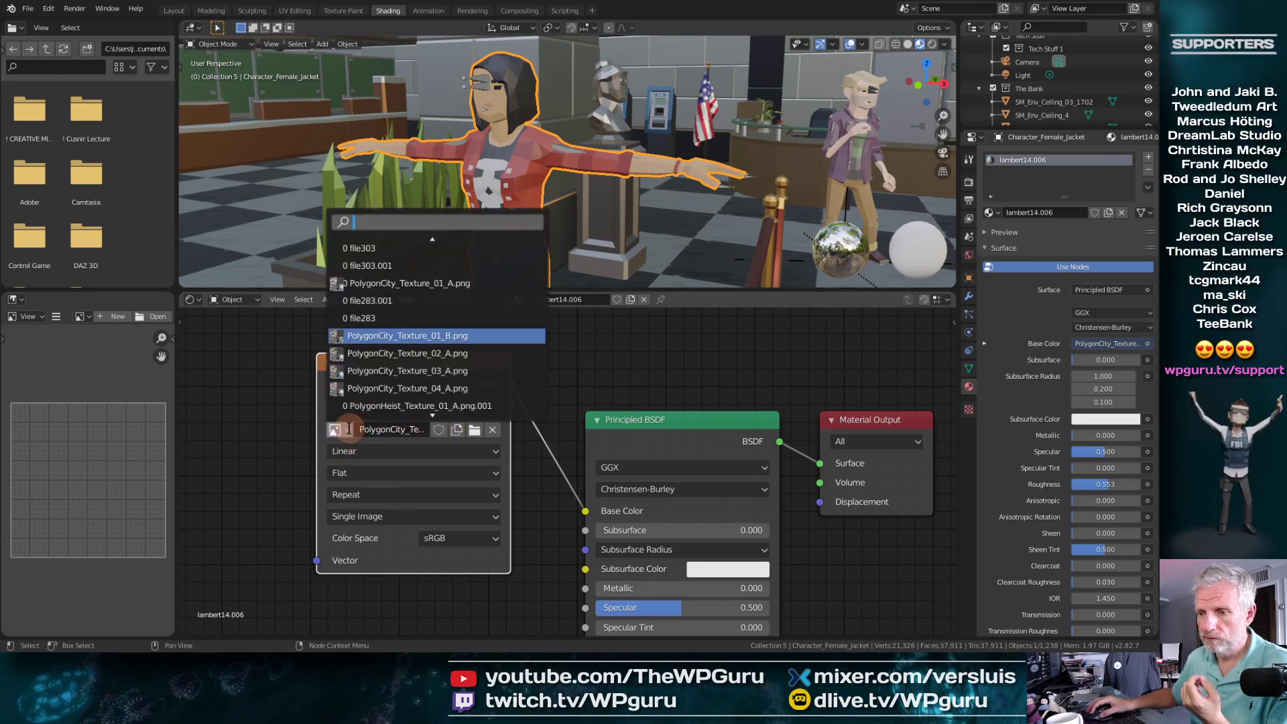
left_click(444, 284)
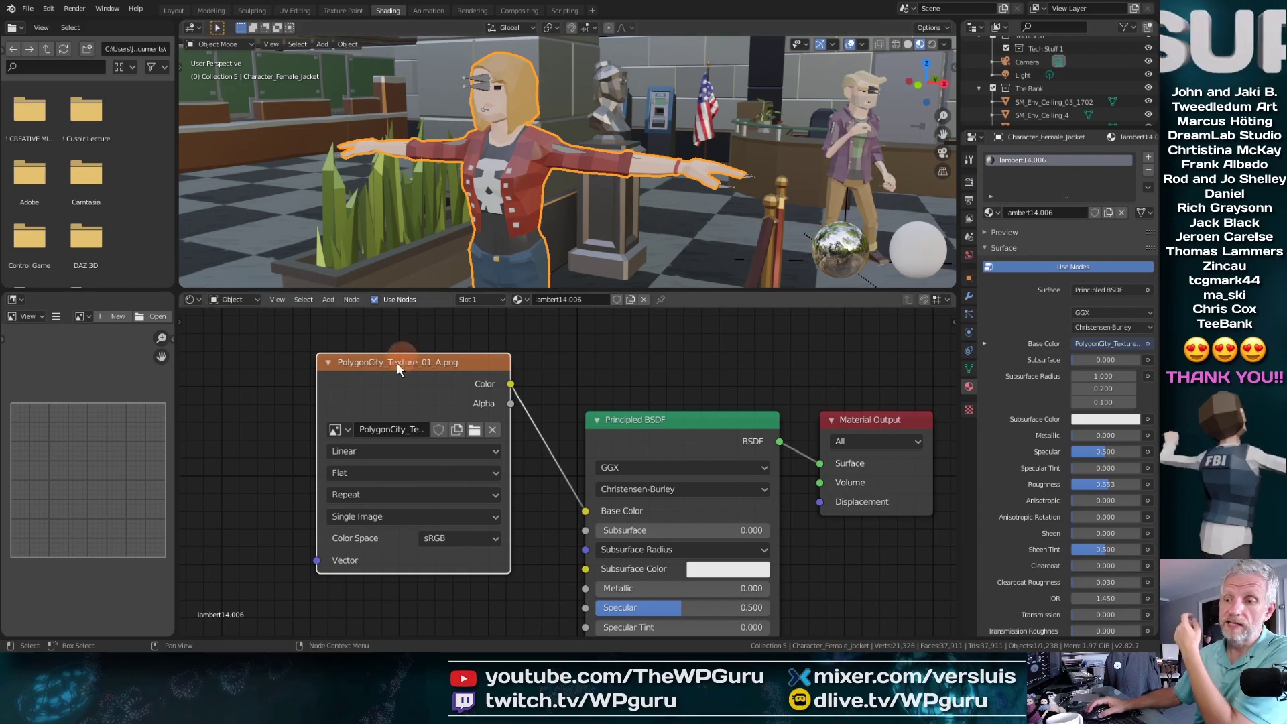
left_click(344, 425)
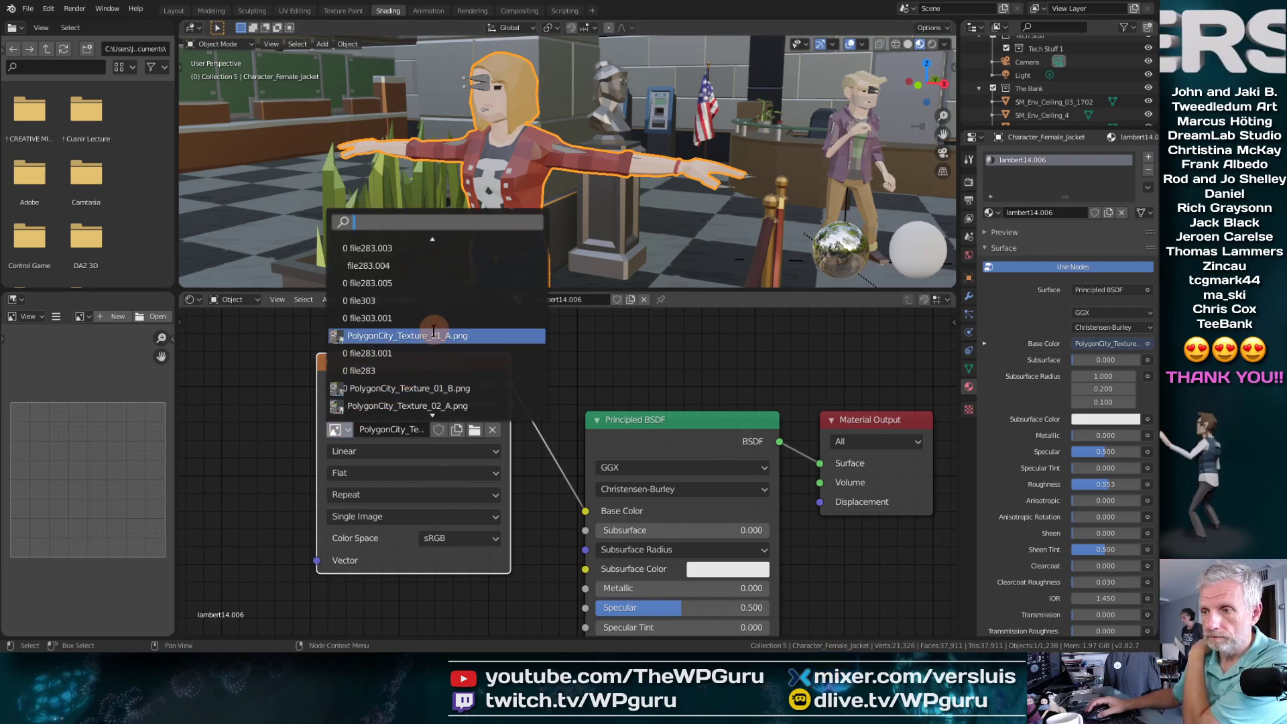
left_click(435, 388)
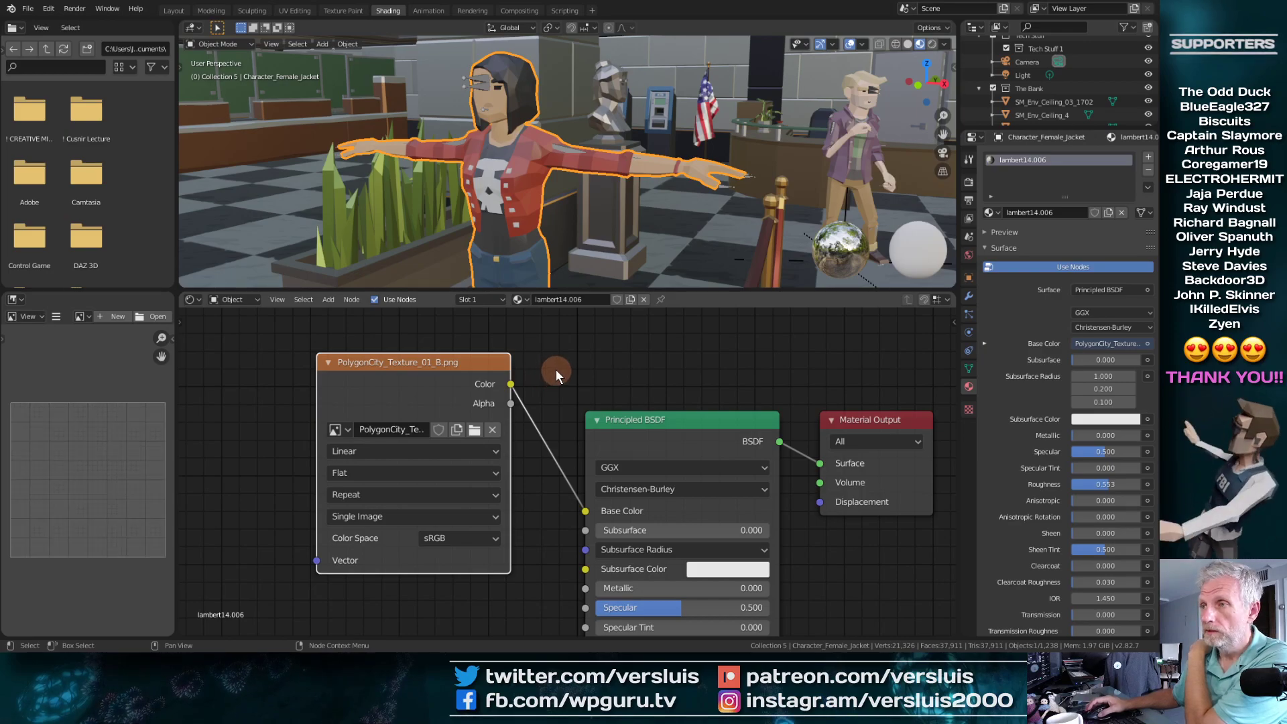
Step: Try PolygonCity_Texture_02_A, PolygonHeist_Texture_01_A.png.003, PolygonCity_Texture_03_A and 04_A in turn in the female jacket character's image texture node
left_click(348, 429)
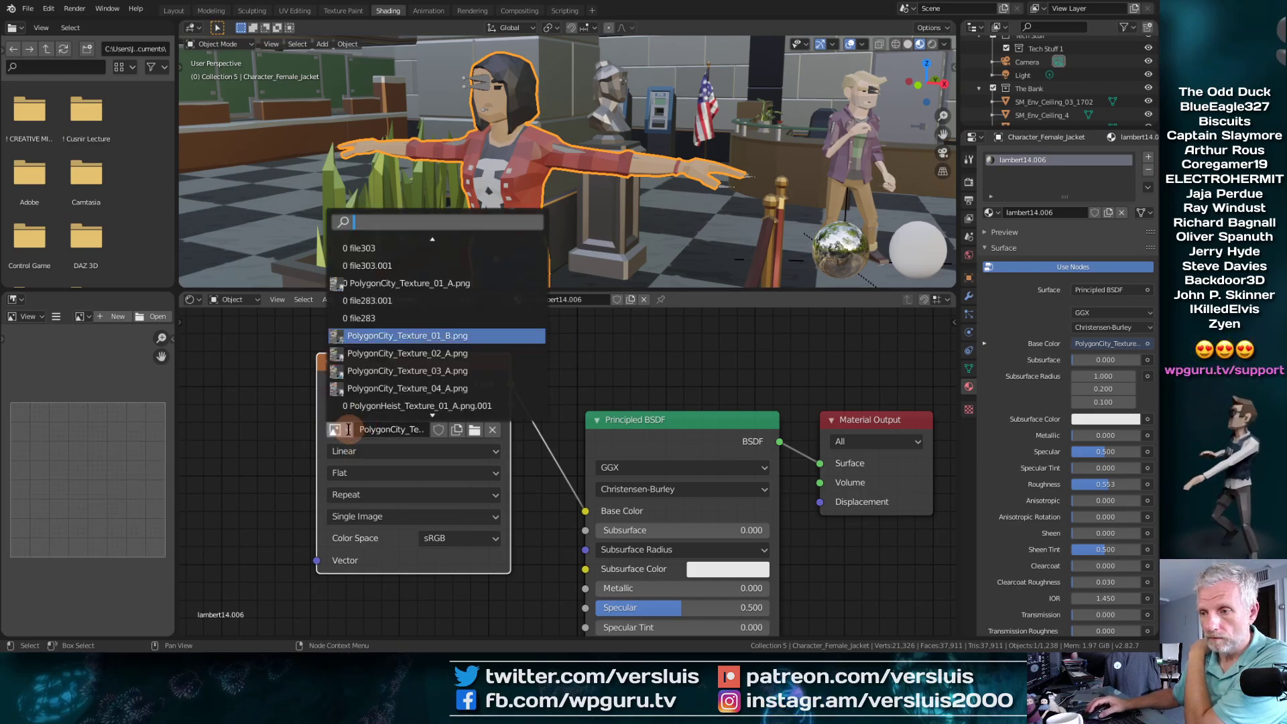
left_click(472, 357)
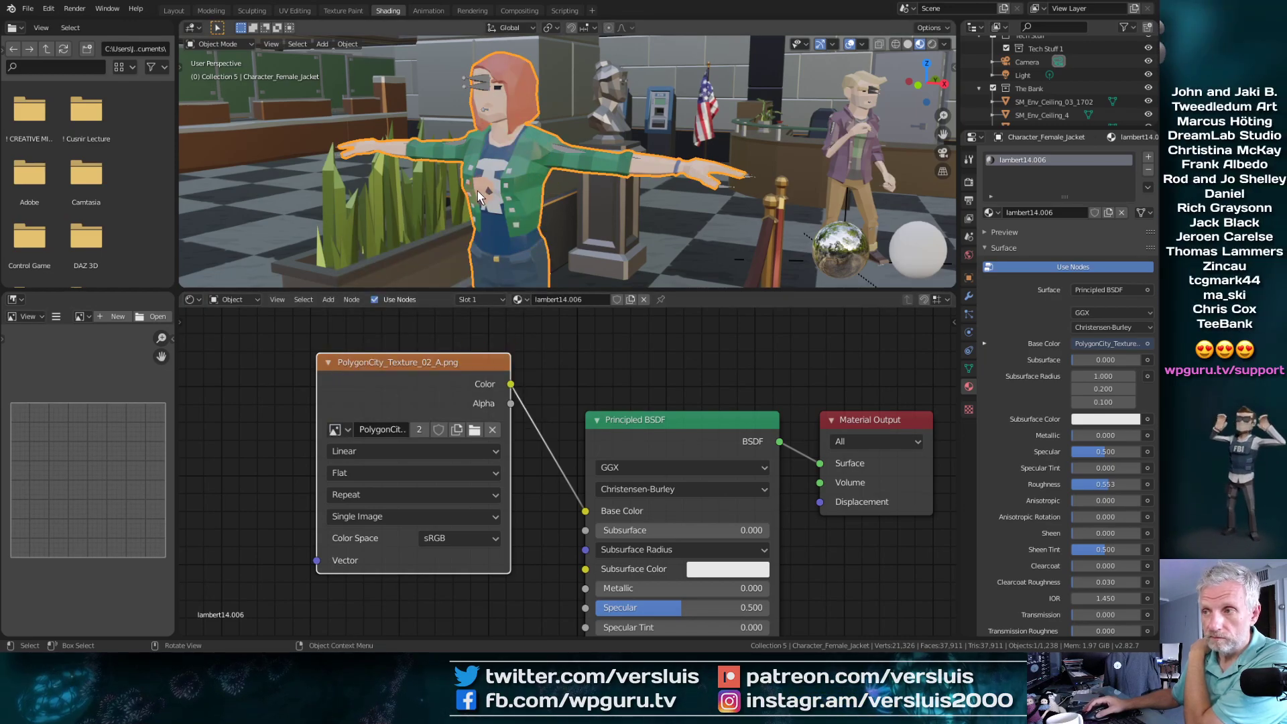
left_click(336, 429)
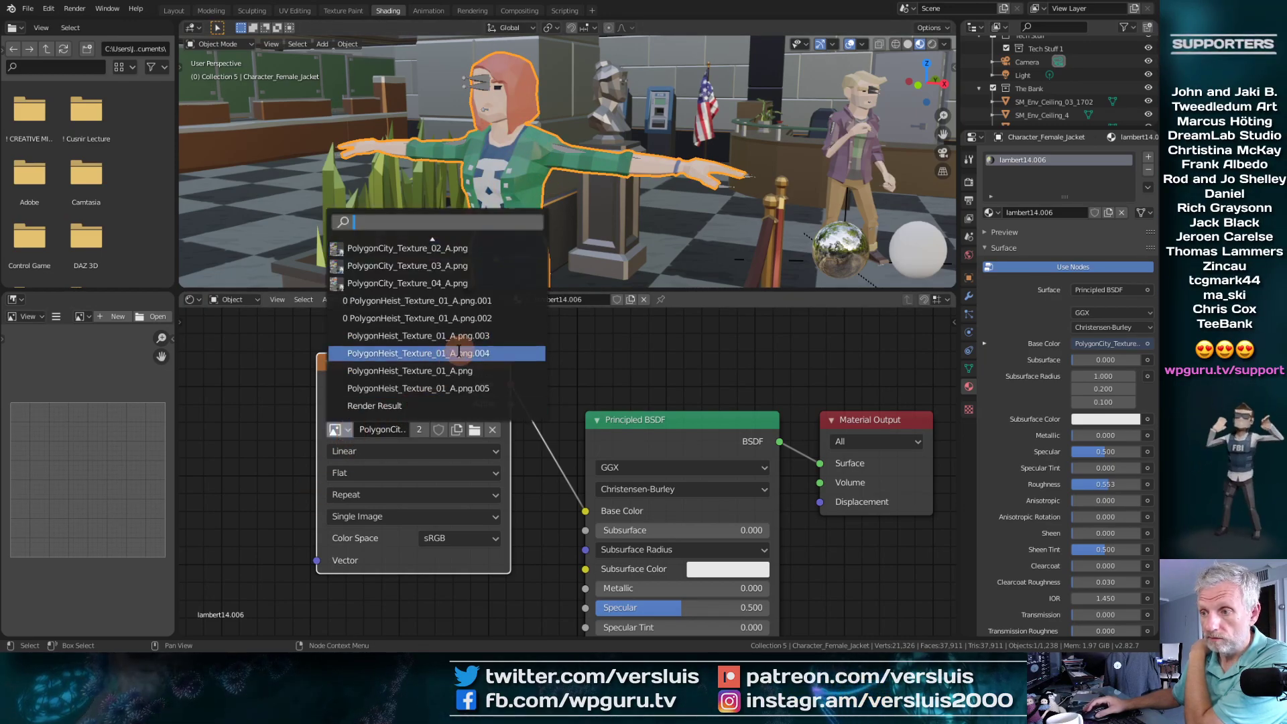
left_click(481, 335)
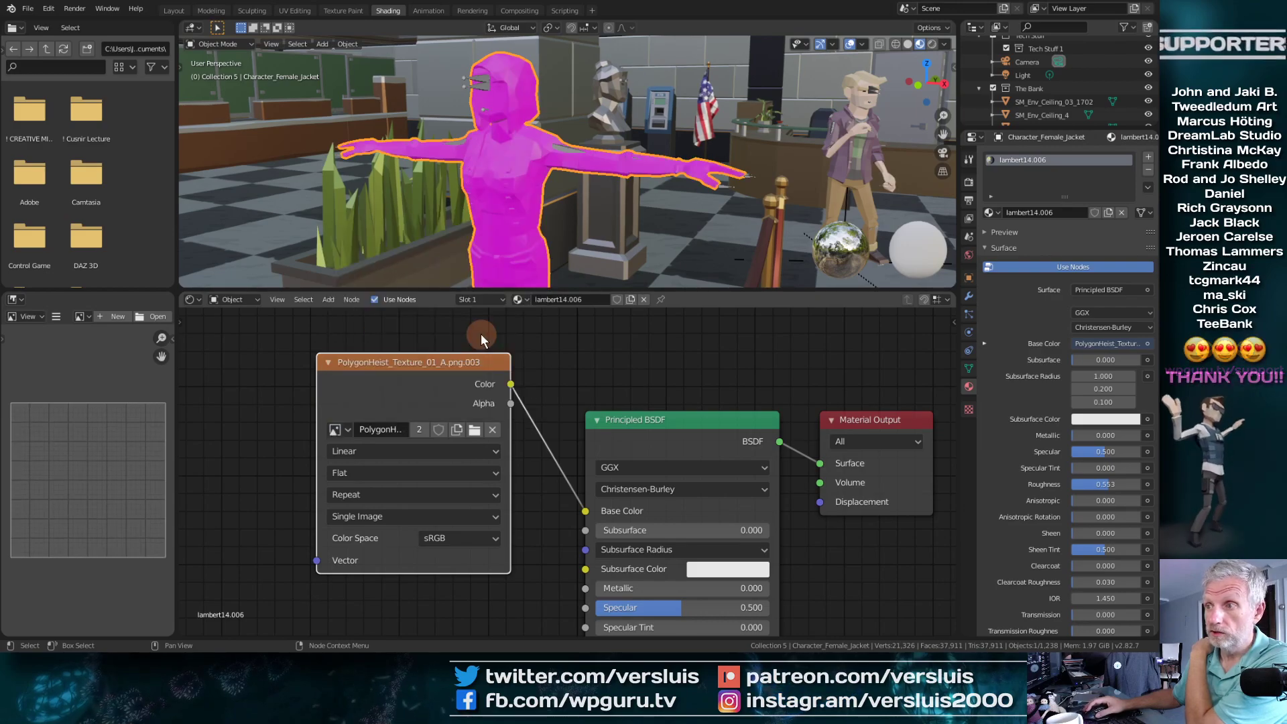
left_click(335, 429)
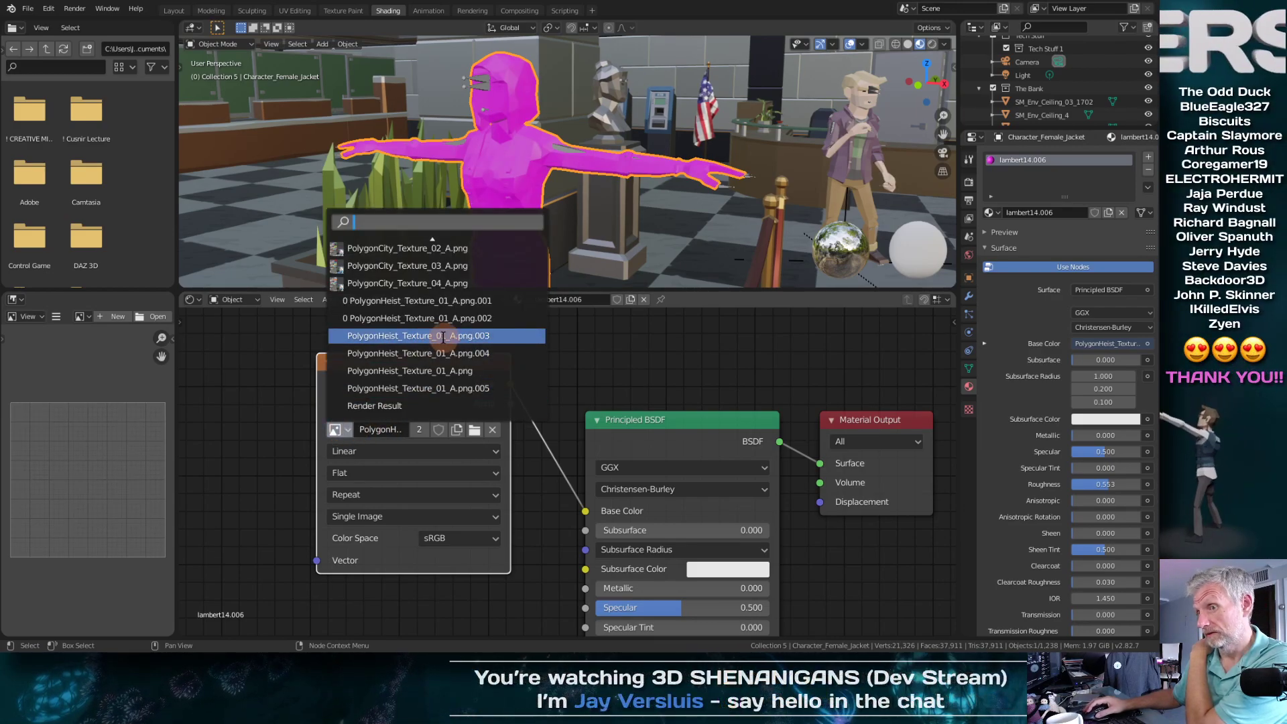
left_click(438, 265)
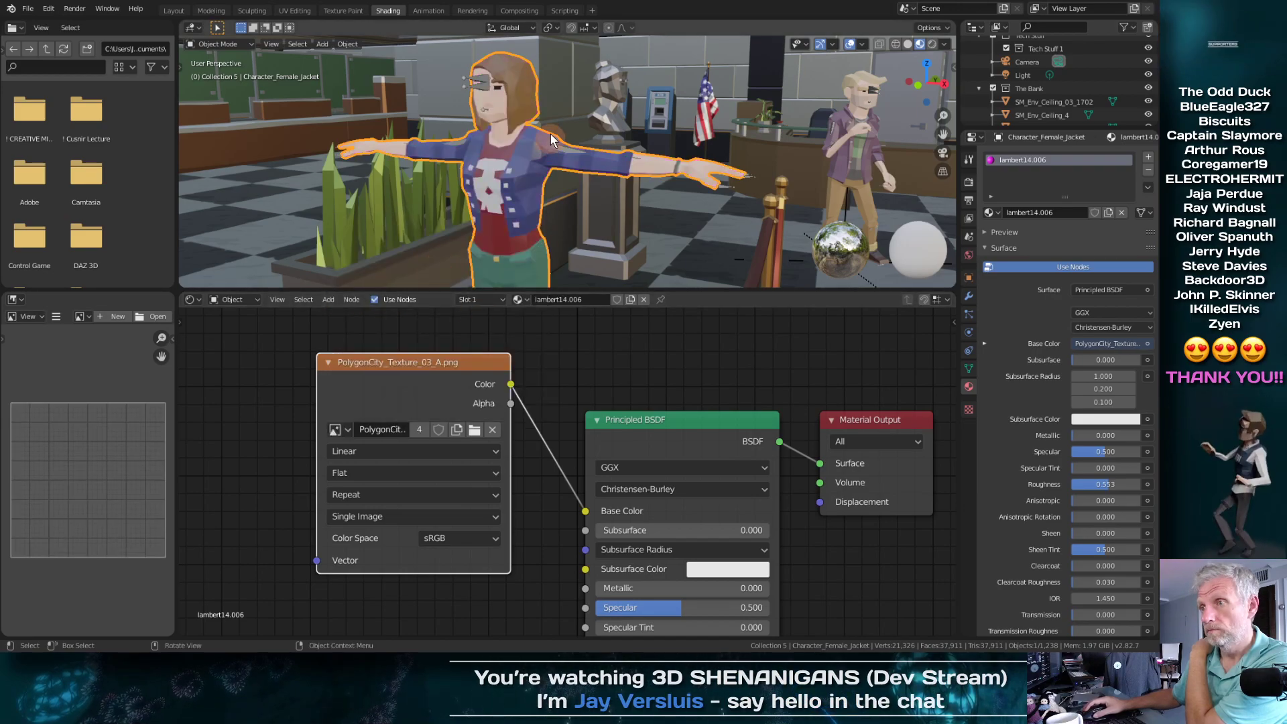
left_click(338, 428)
left_click(407, 283)
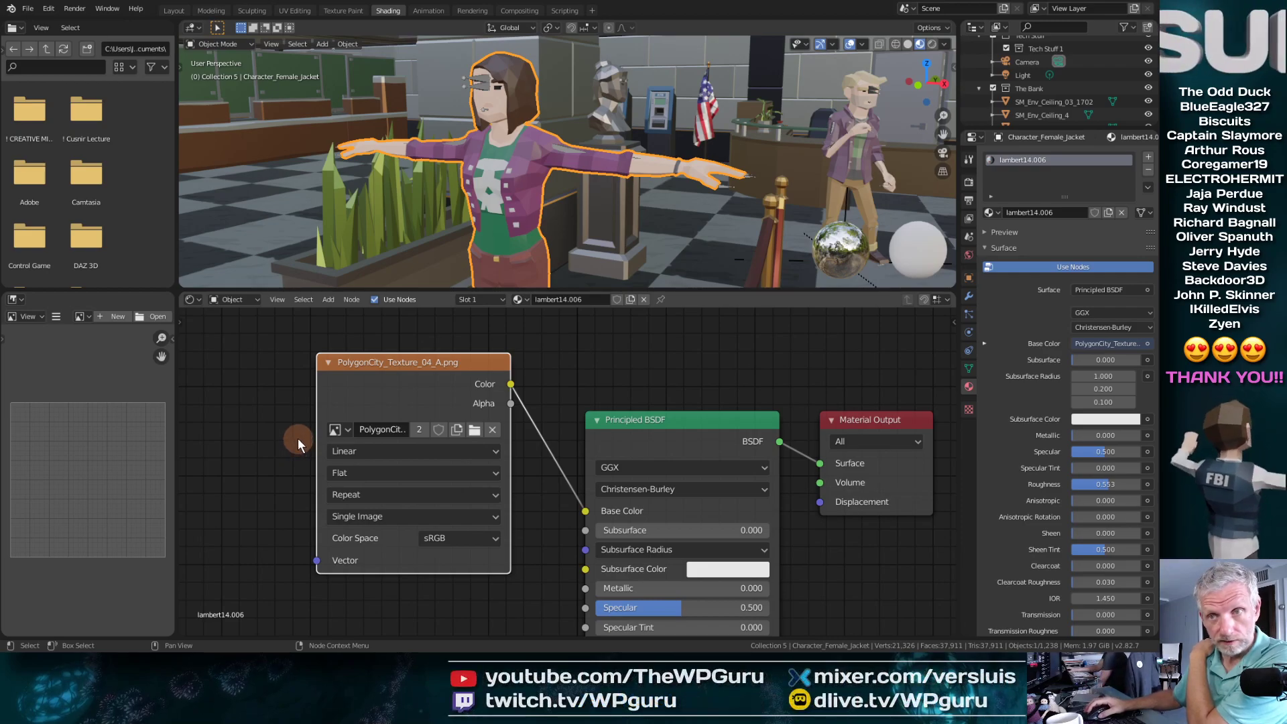
Step: Compare PolygonCity_Texture_03_A.png with PolygonCity_Texture_02_A.png on the female character and settle back on 03_A
left_click(347, 430)
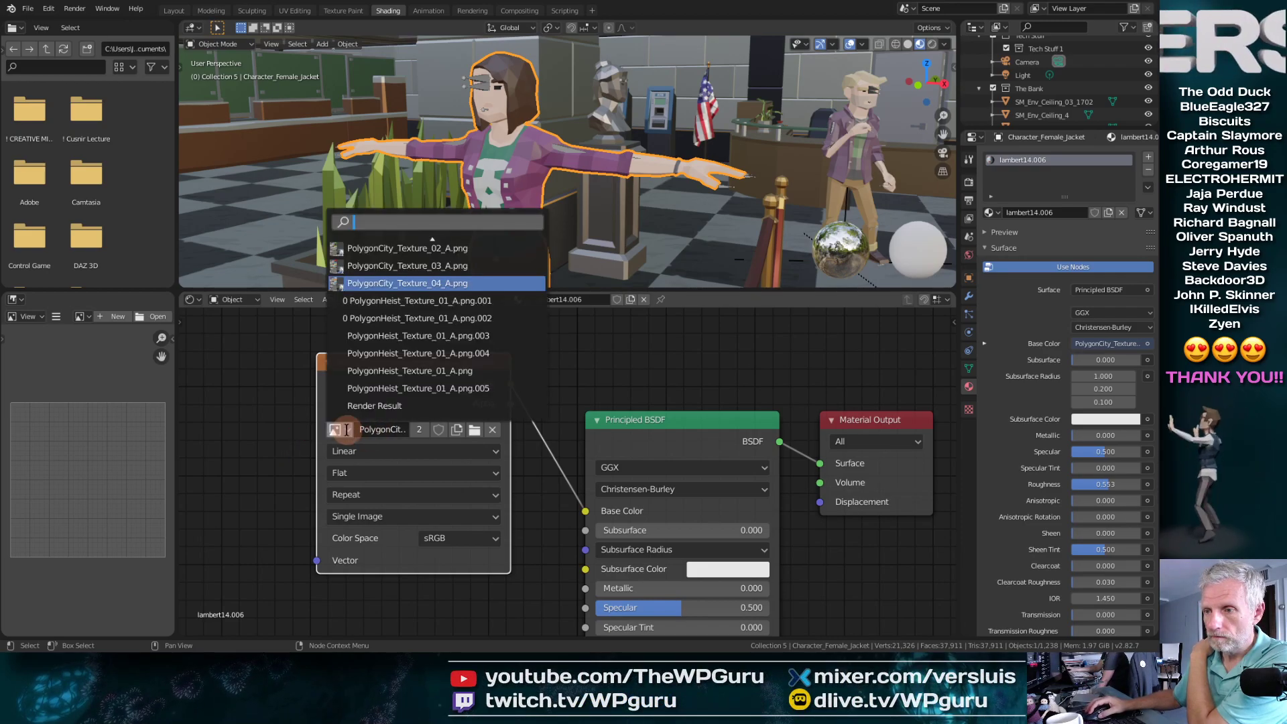
left_click(410, 266)
left_click(337, 429)
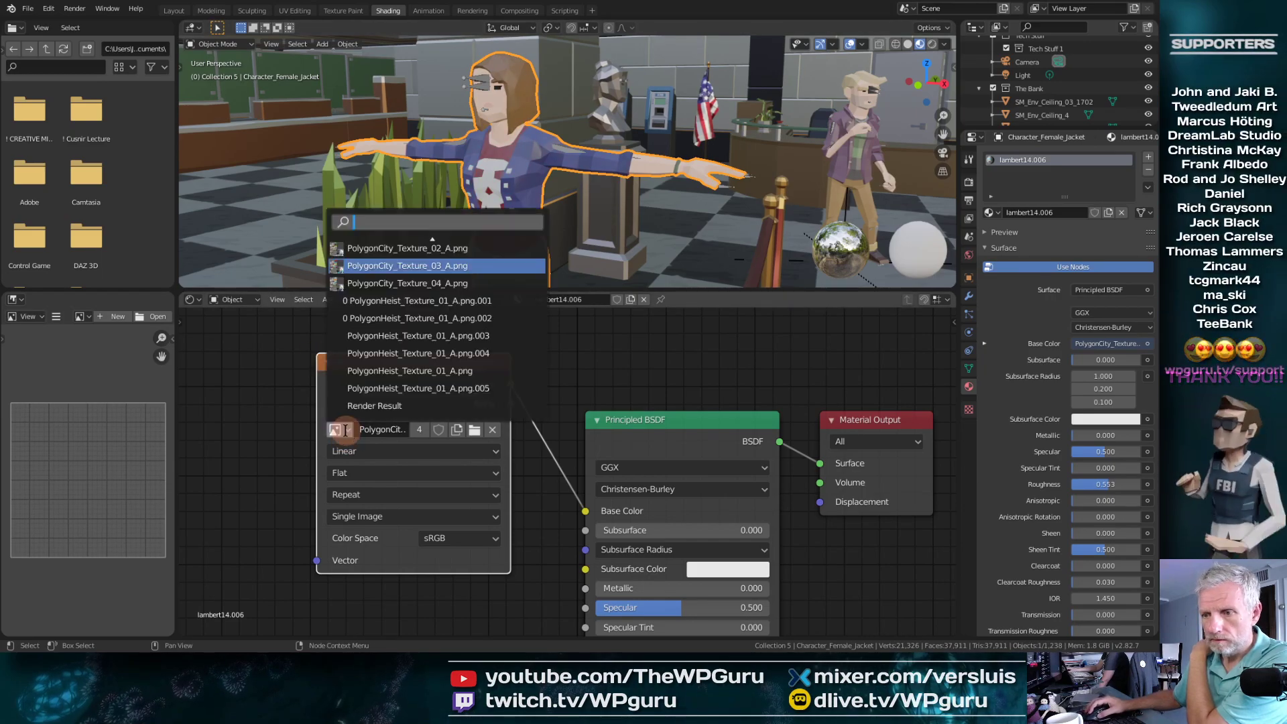
left_click(402, 248)
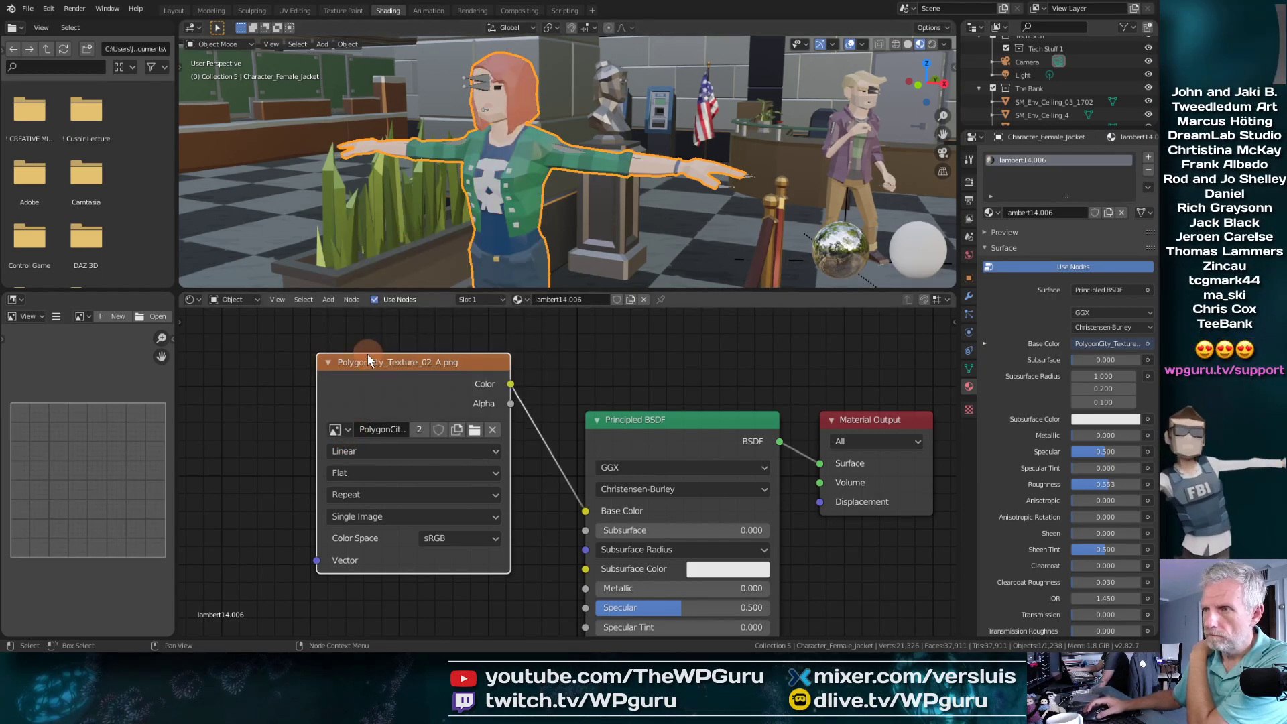
left_click(335, 429)
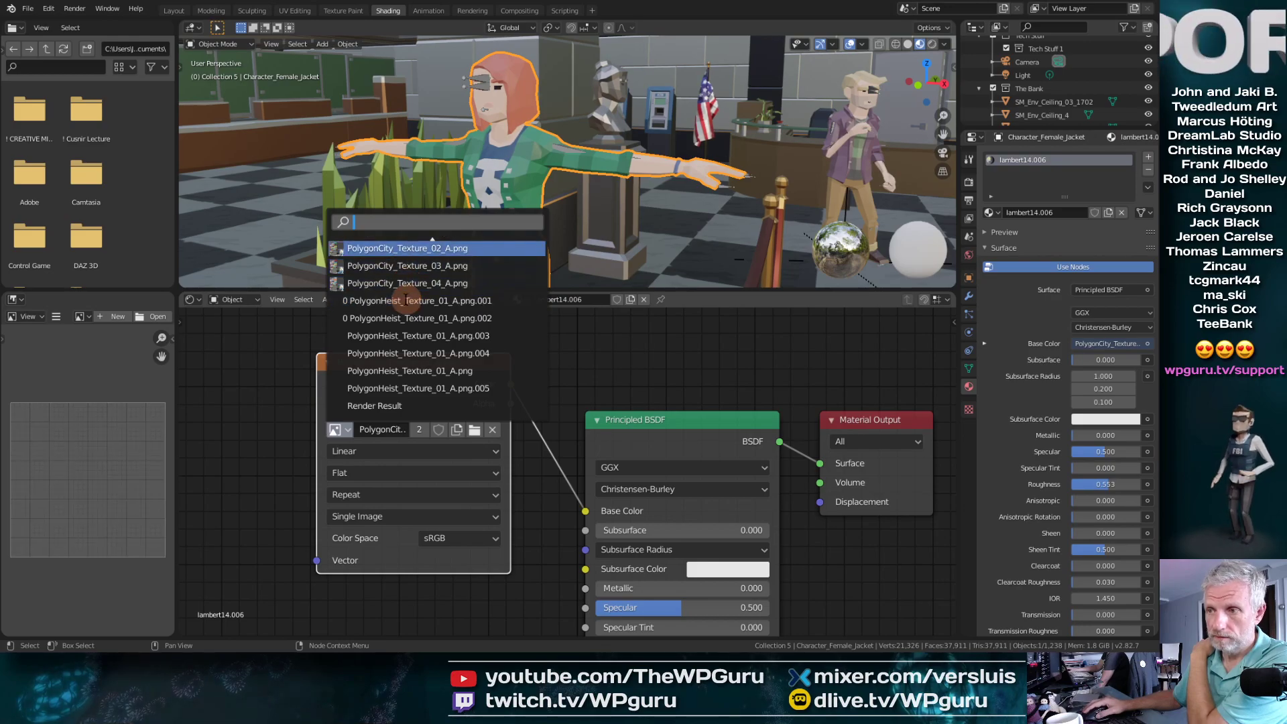
left_click(408, 263)
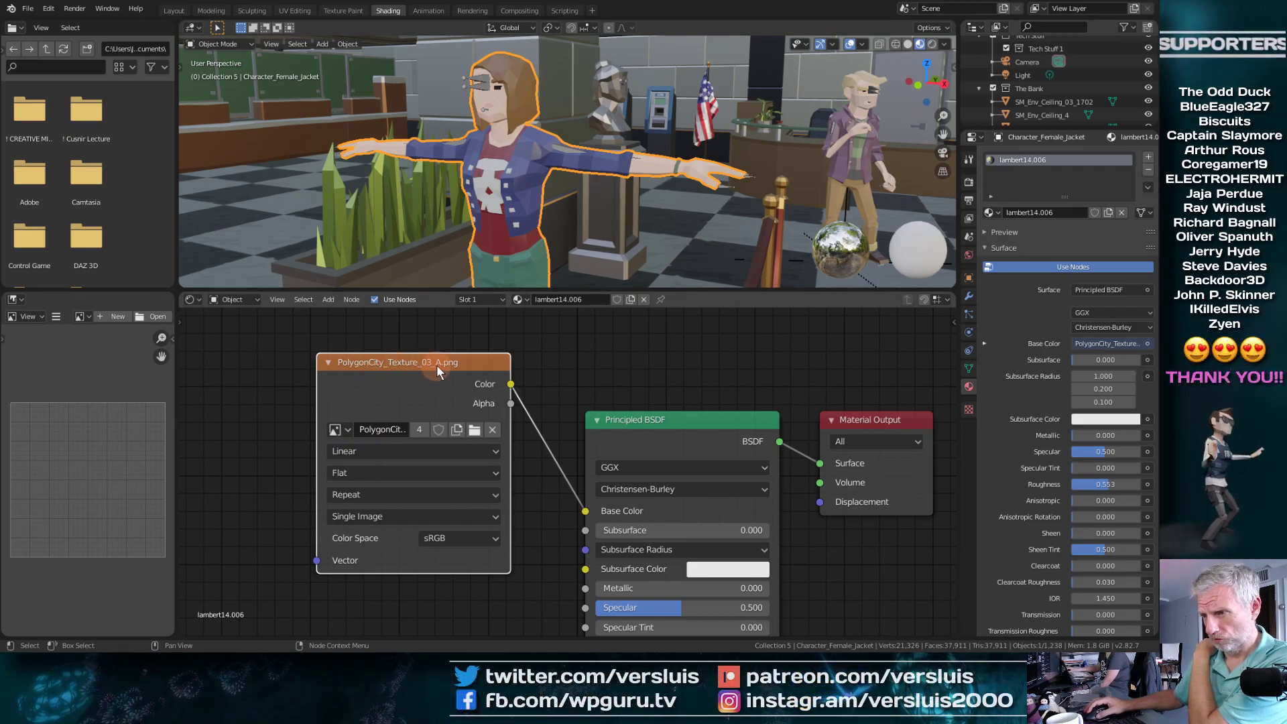
Step: Load PolygonCity_Texture_03_B.png and PolygonCity_Texture_03_C.png from disk in turn to try them on the female character
left_click(474, 430)
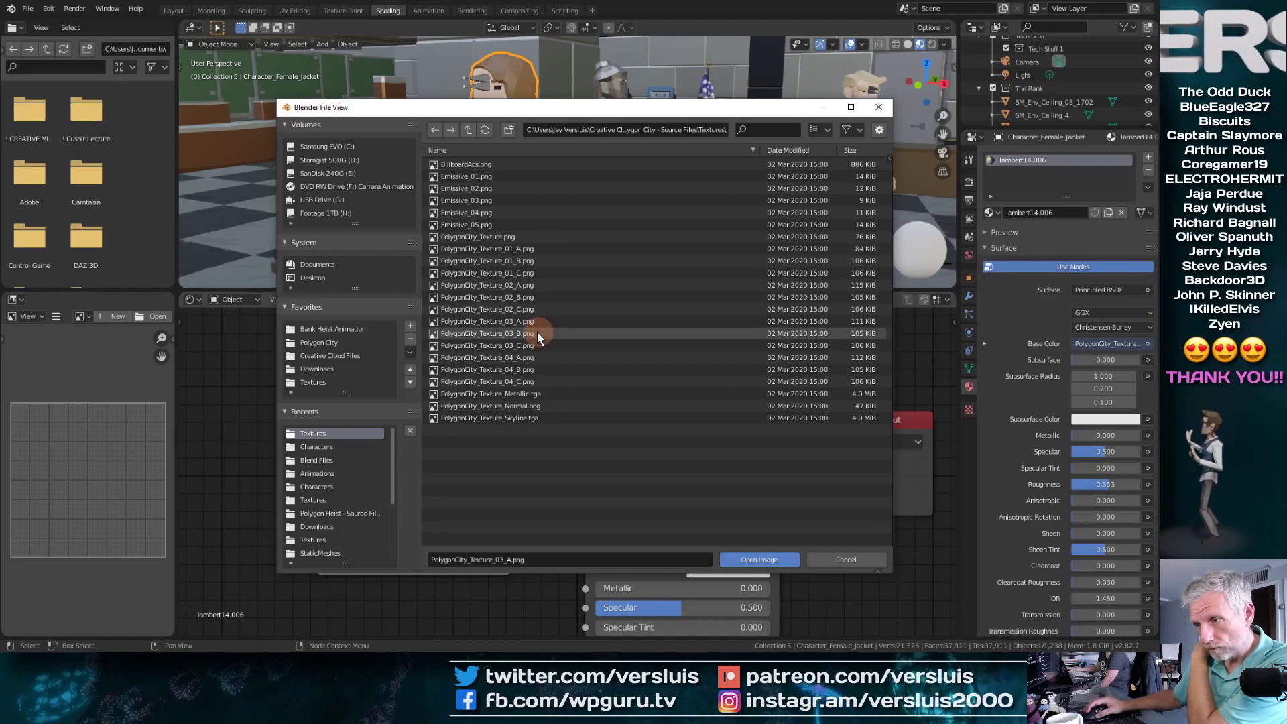
double_click(504, 333)
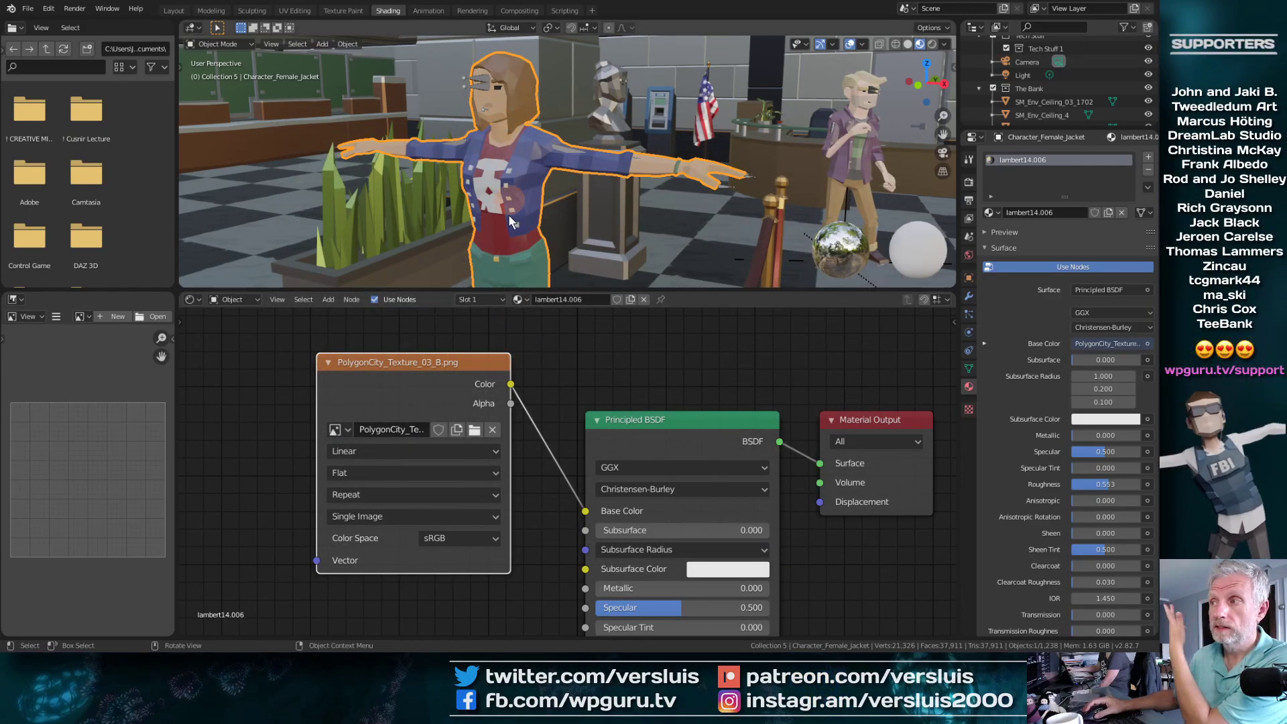
left_click(347, 432)
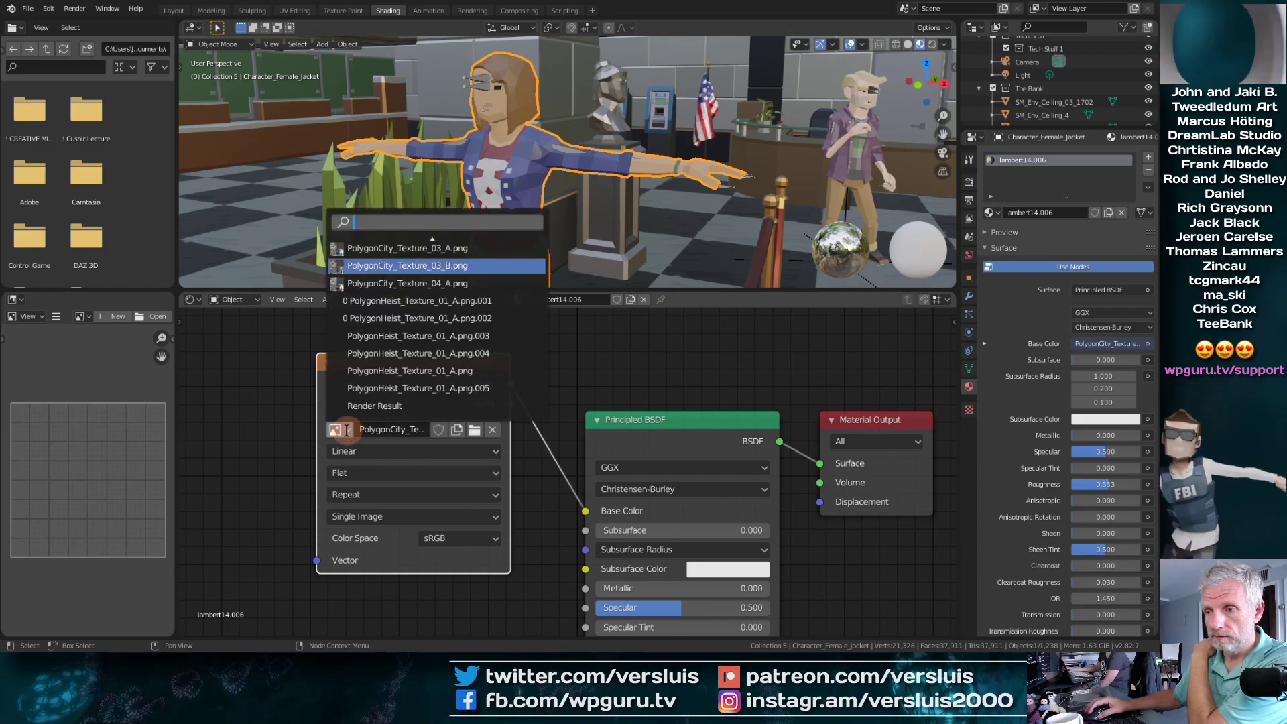
left_click(472, 433)
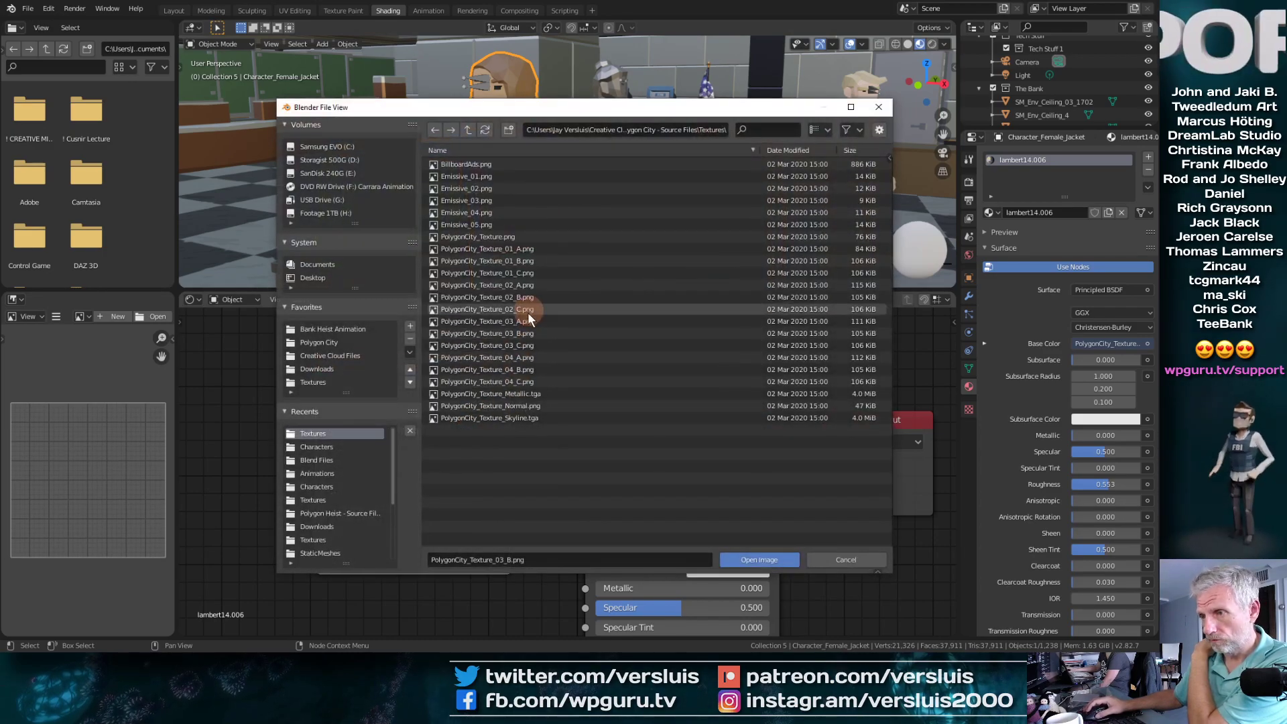
left_click(503, 346)
double_click(504, 346)
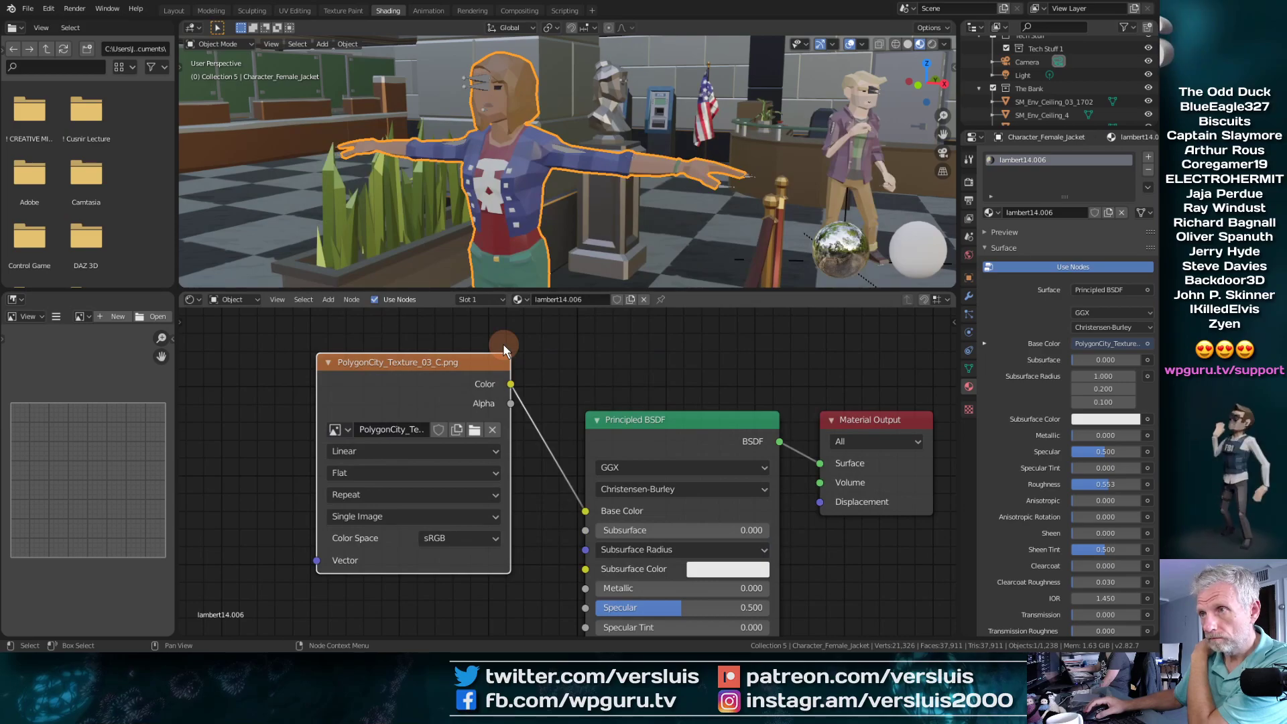
left_click(485, 318)
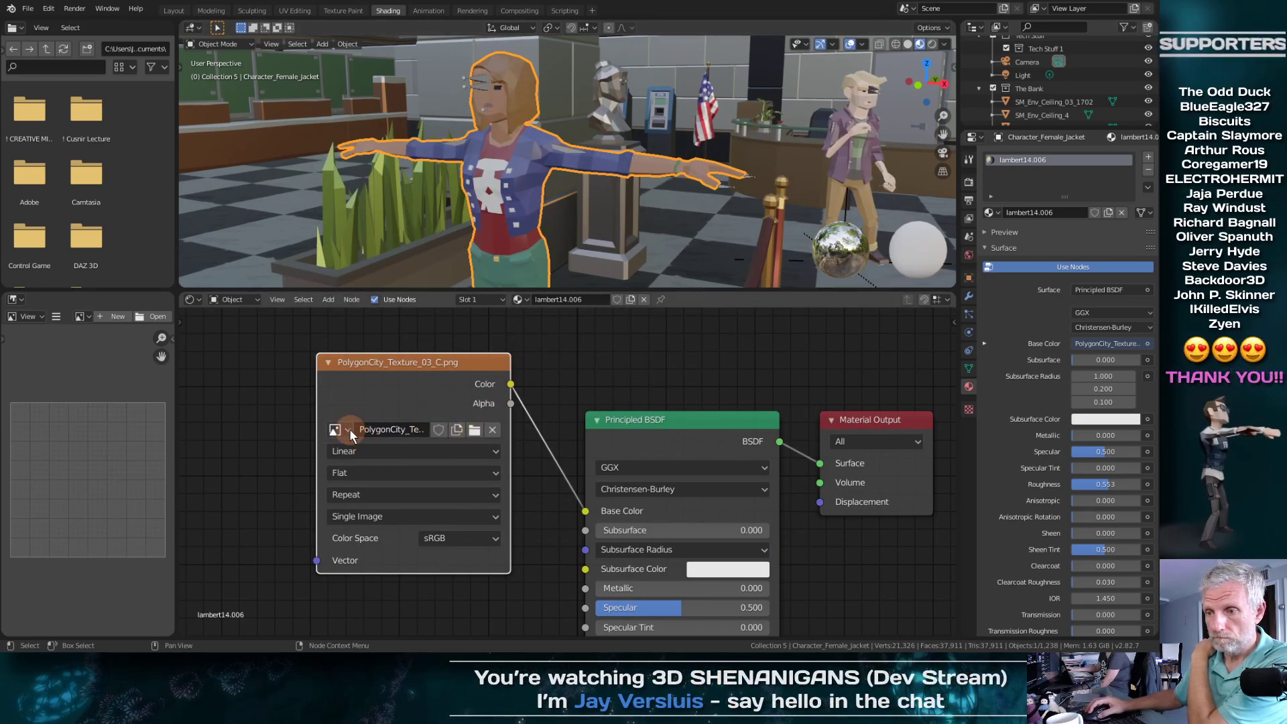
Step: Compare PolygonCity_Texture_04_C, 04_B and 04_A on the female character by loading each from disk, and leave PolygonCity_Texture_04_C.png assigned
left_click(475, 430)
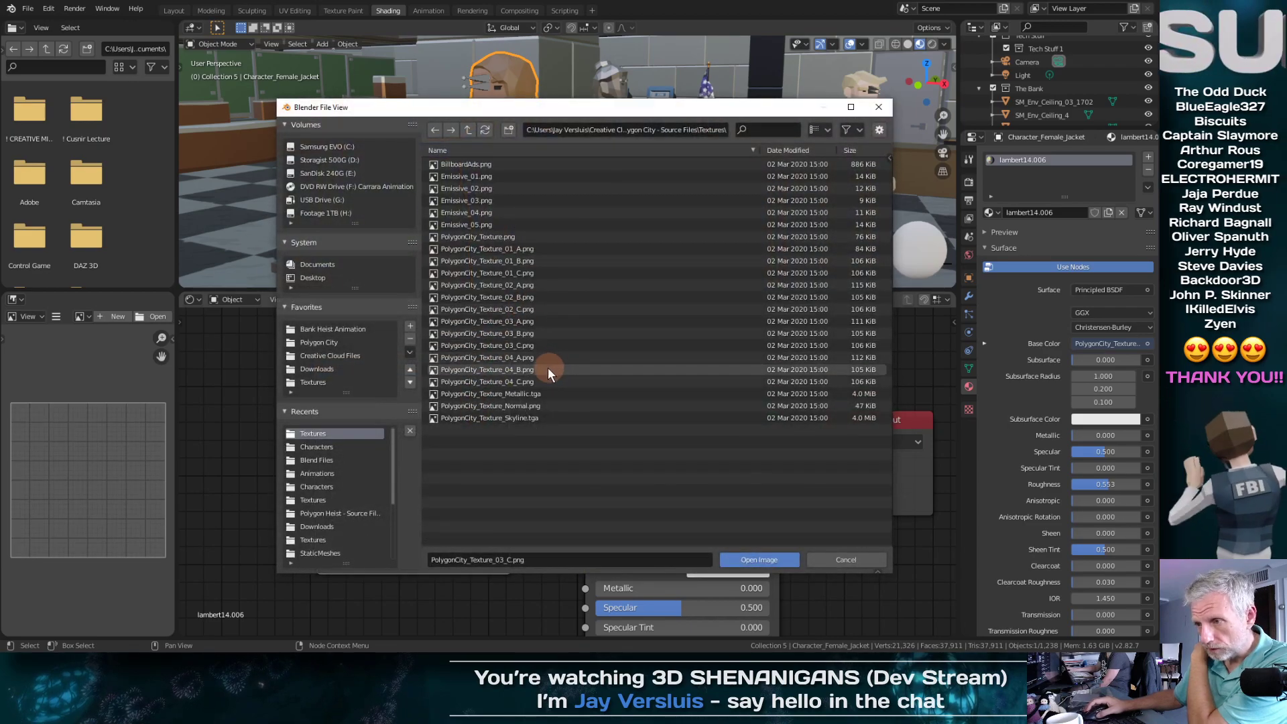
double_click(512, 381)
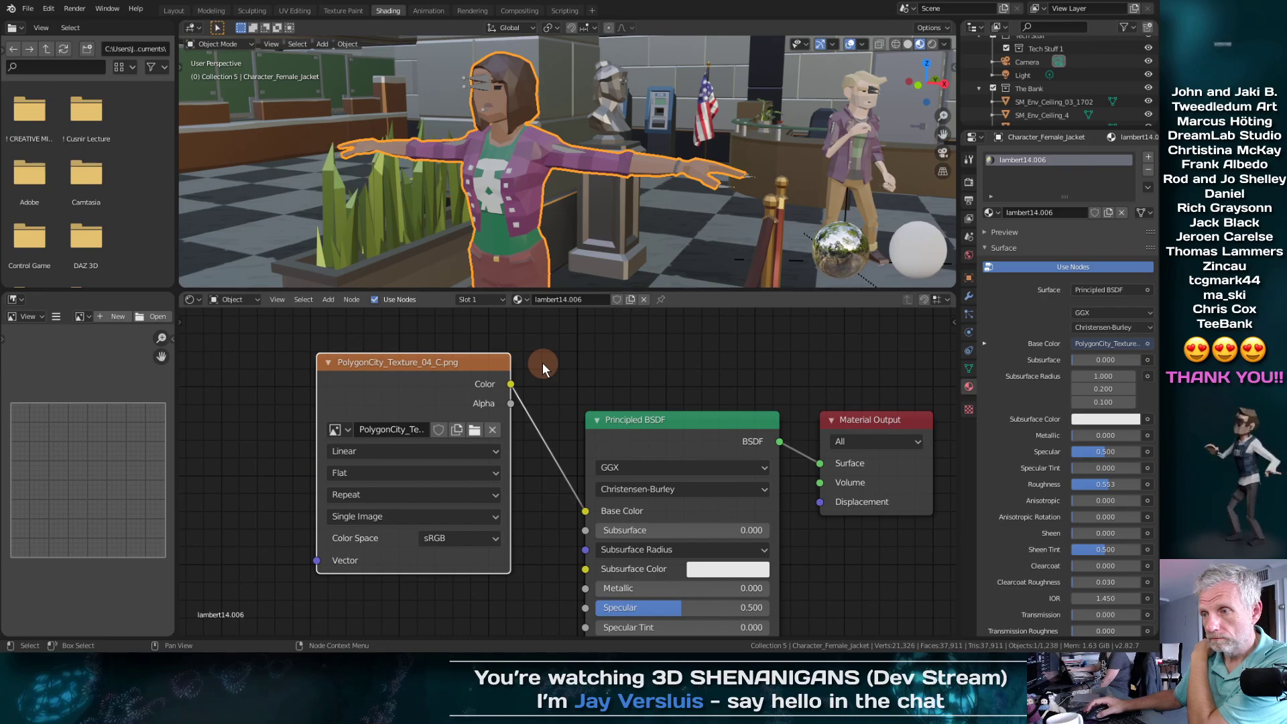
left_click(342, 431)
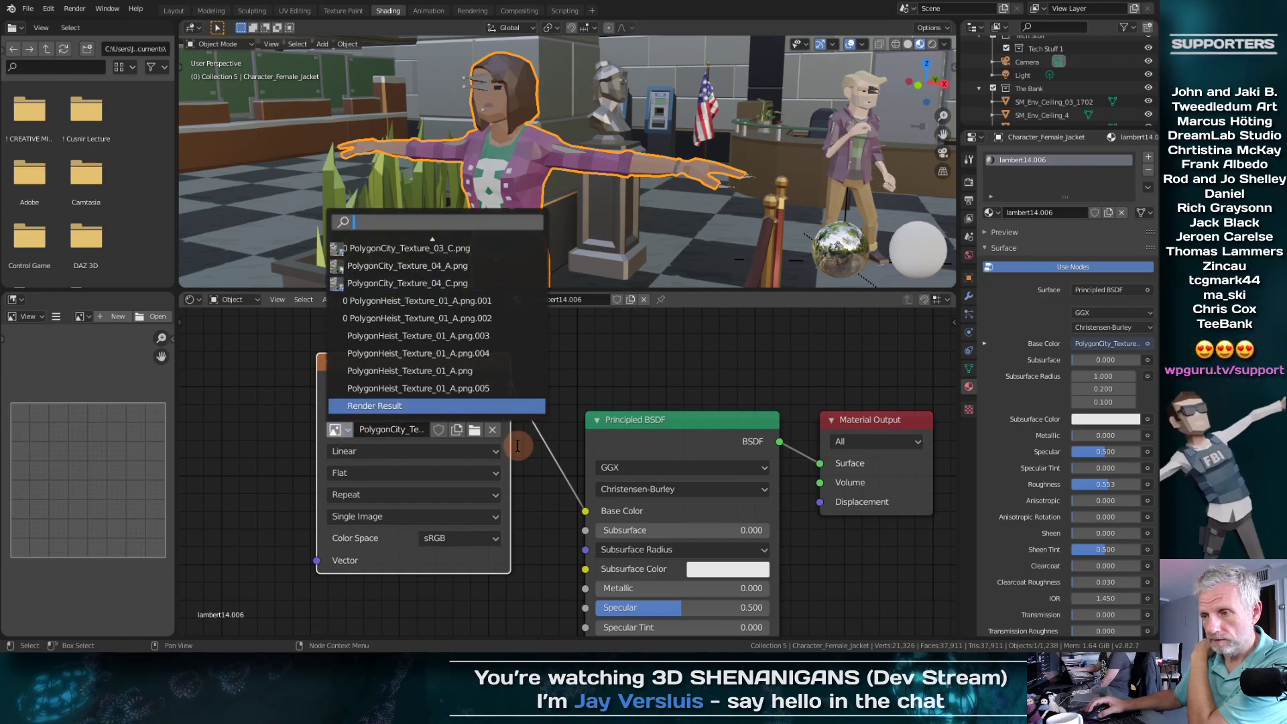
left_click(474, 430)
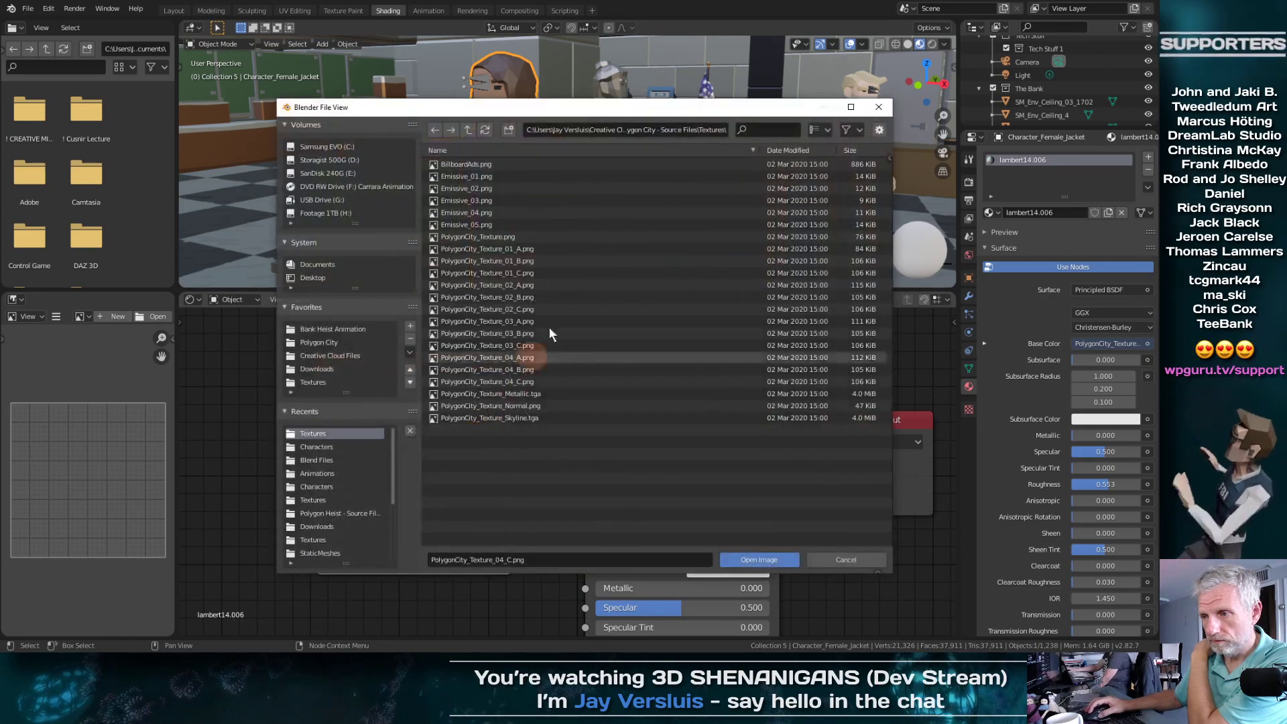
double_click(516, 369)
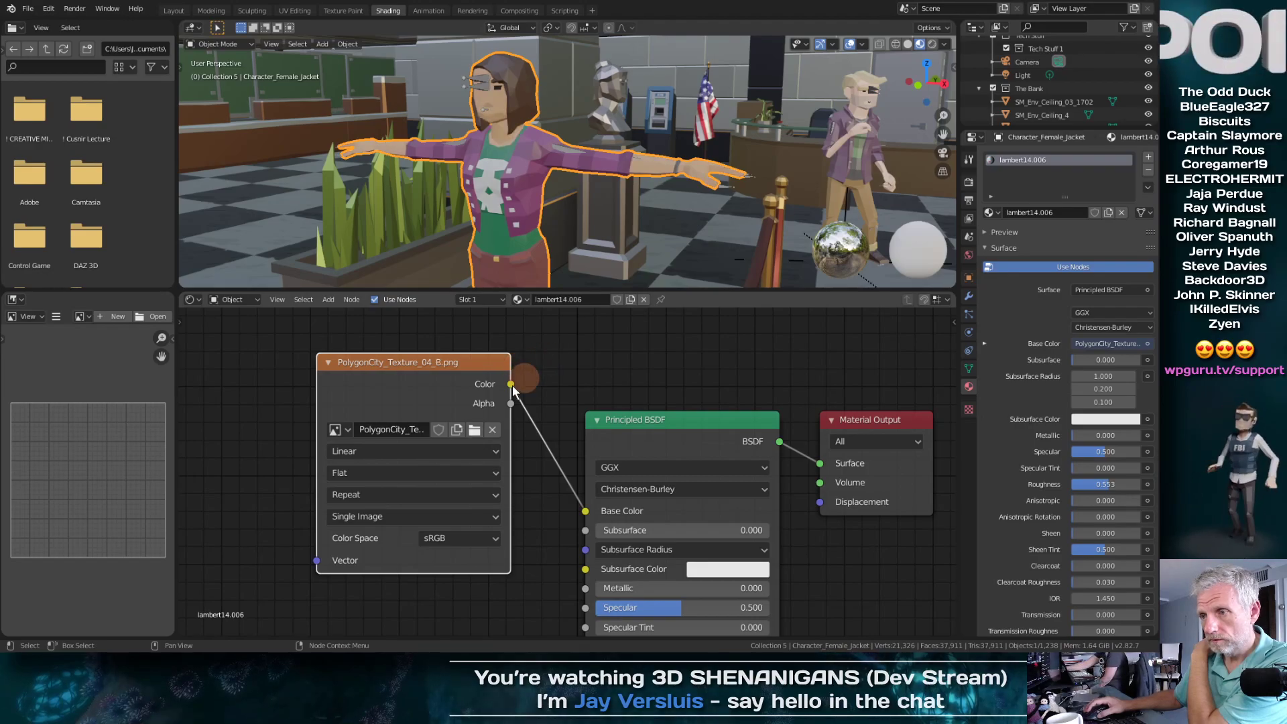
left_click(474, 429)
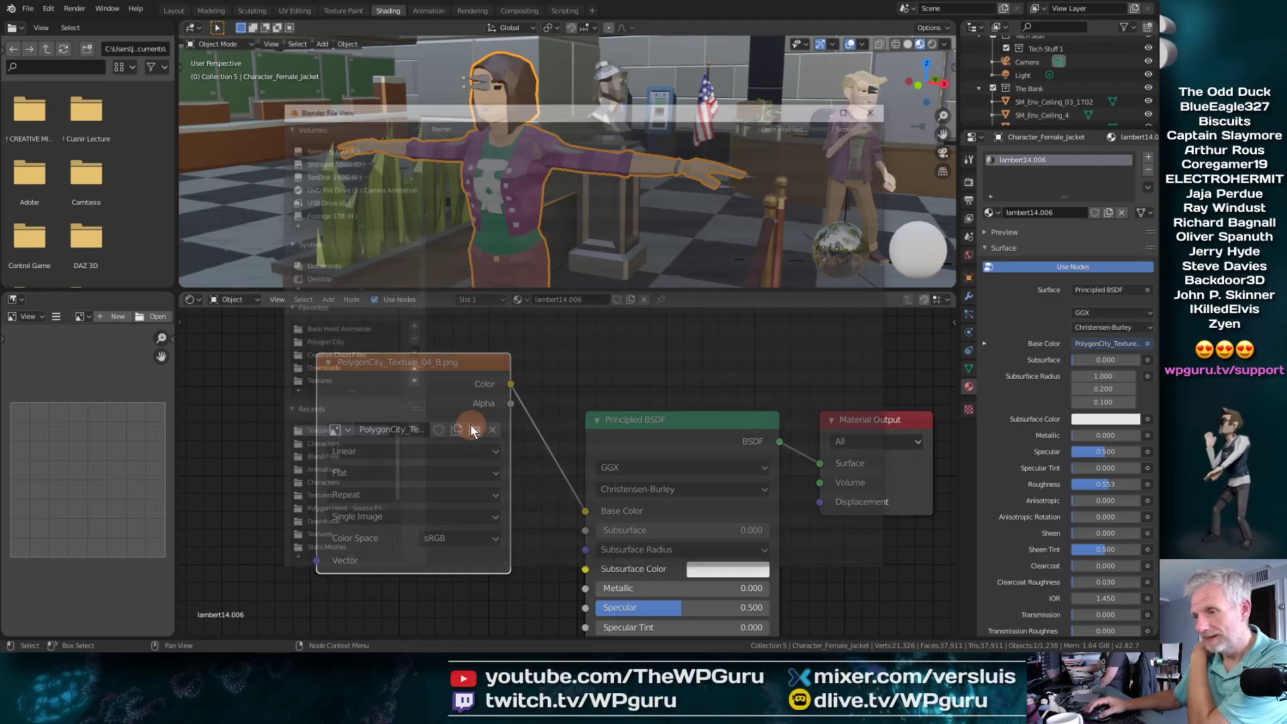
double_click(504, 364)
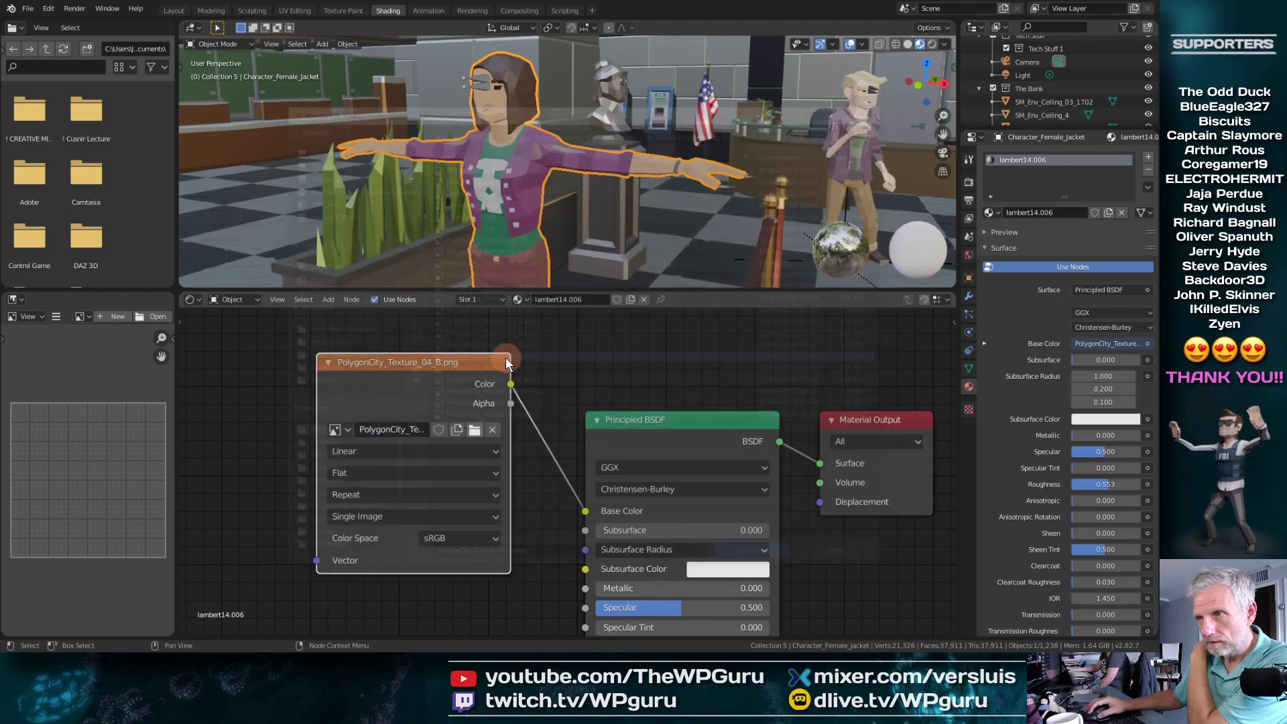
left_click(473, 430)
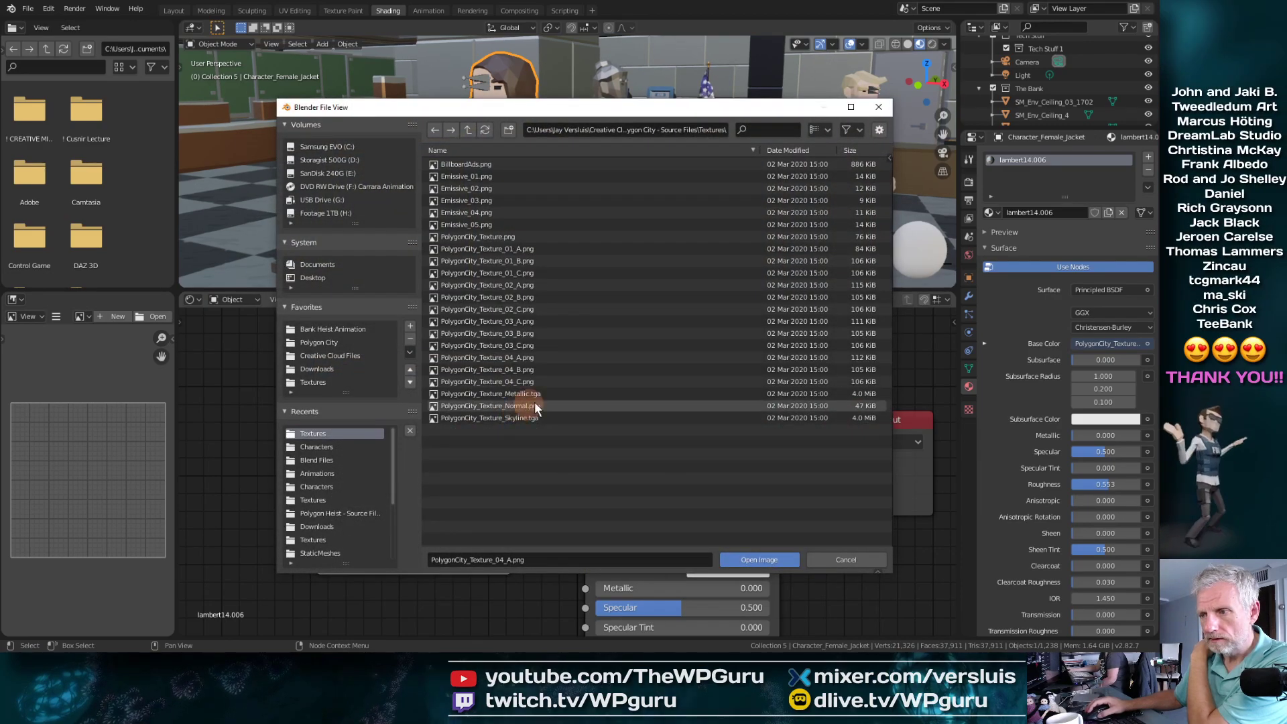
double_click(484, 382)
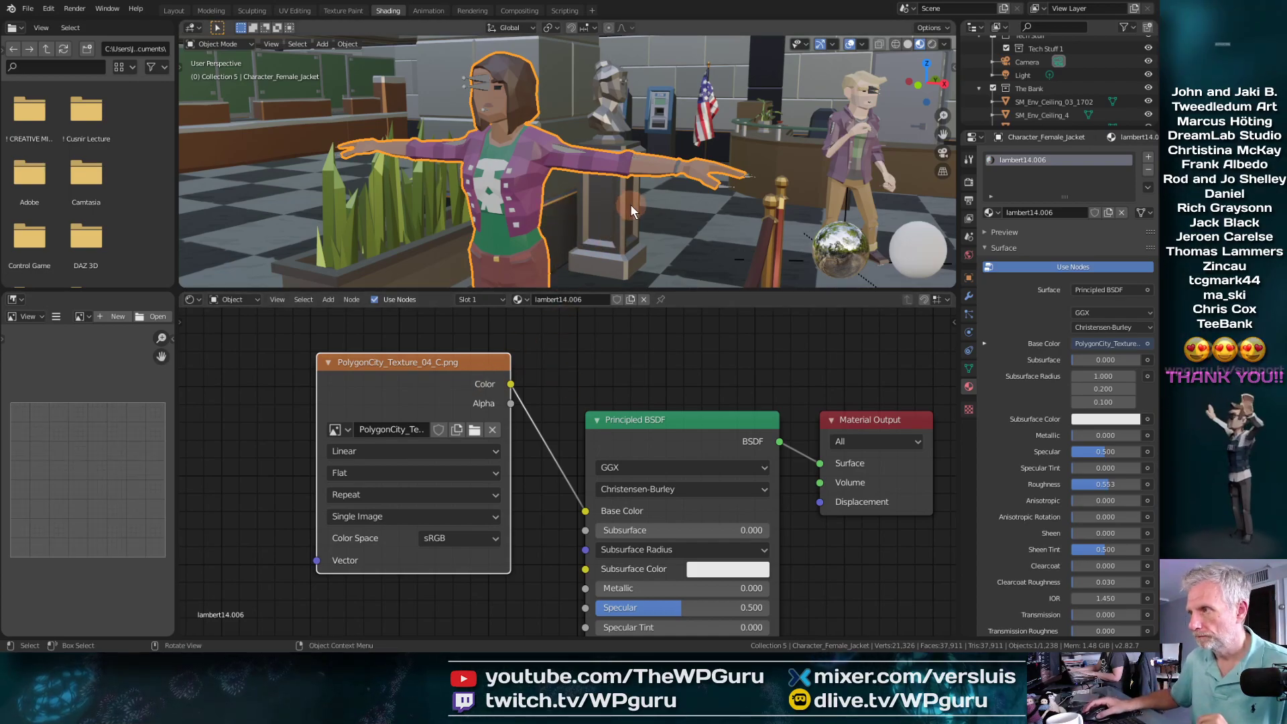
Step: Switch to the Animation workspace, collapse The Bank collection in the Outliner and select the female character's Root.004 armature in Collection 5
scroll(632, 201, "down", 5)
middle_click_drag(633, 201, 671, 220)
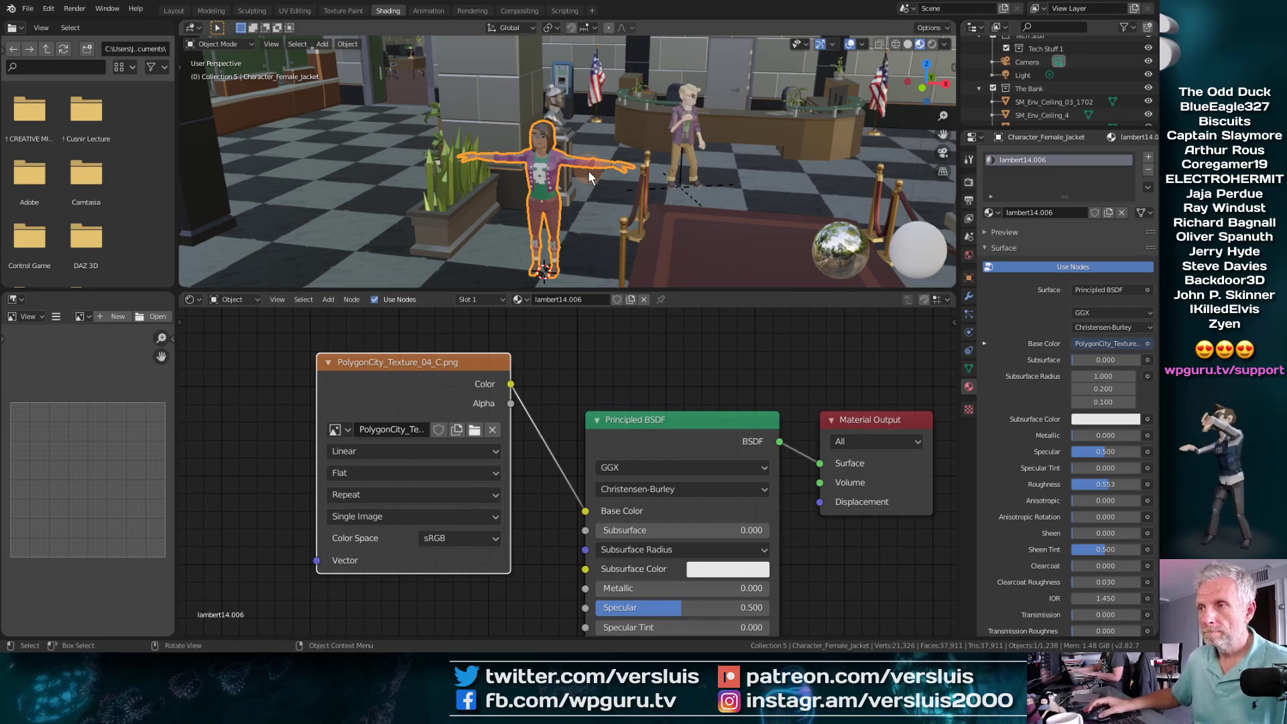
left_click(438, 11)
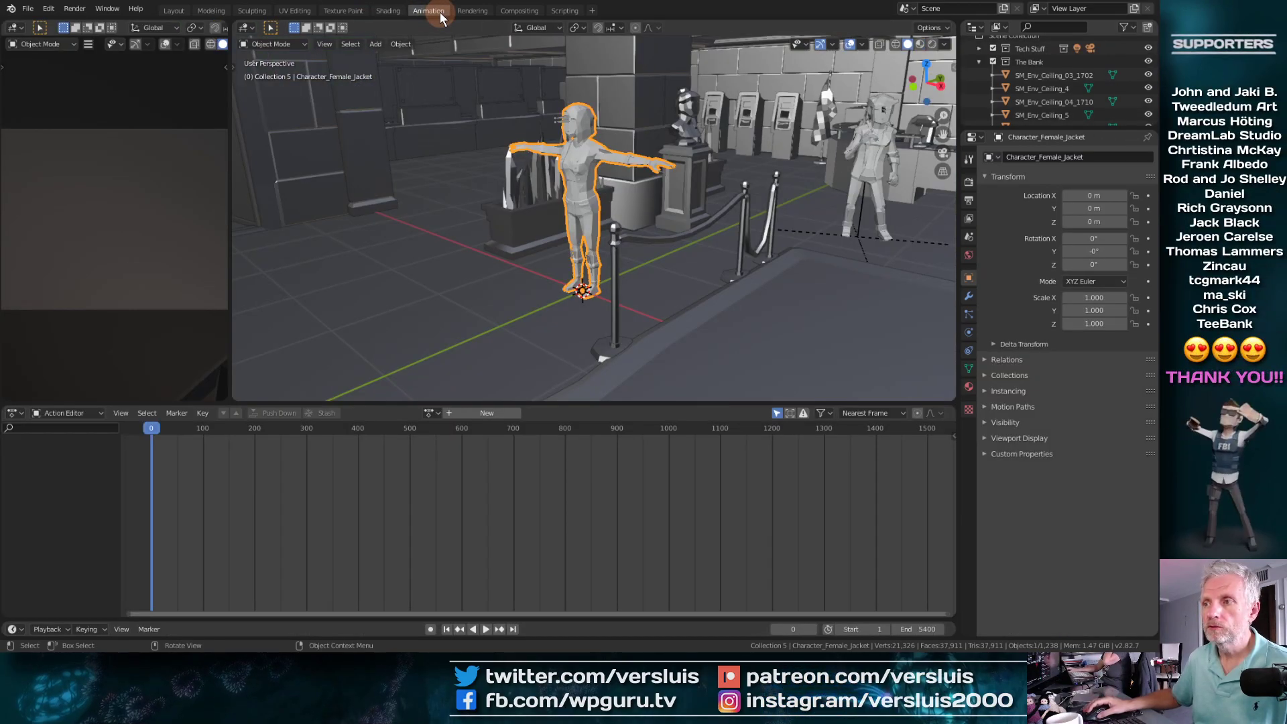
middle_click_drag(473, 224, 444, 372)
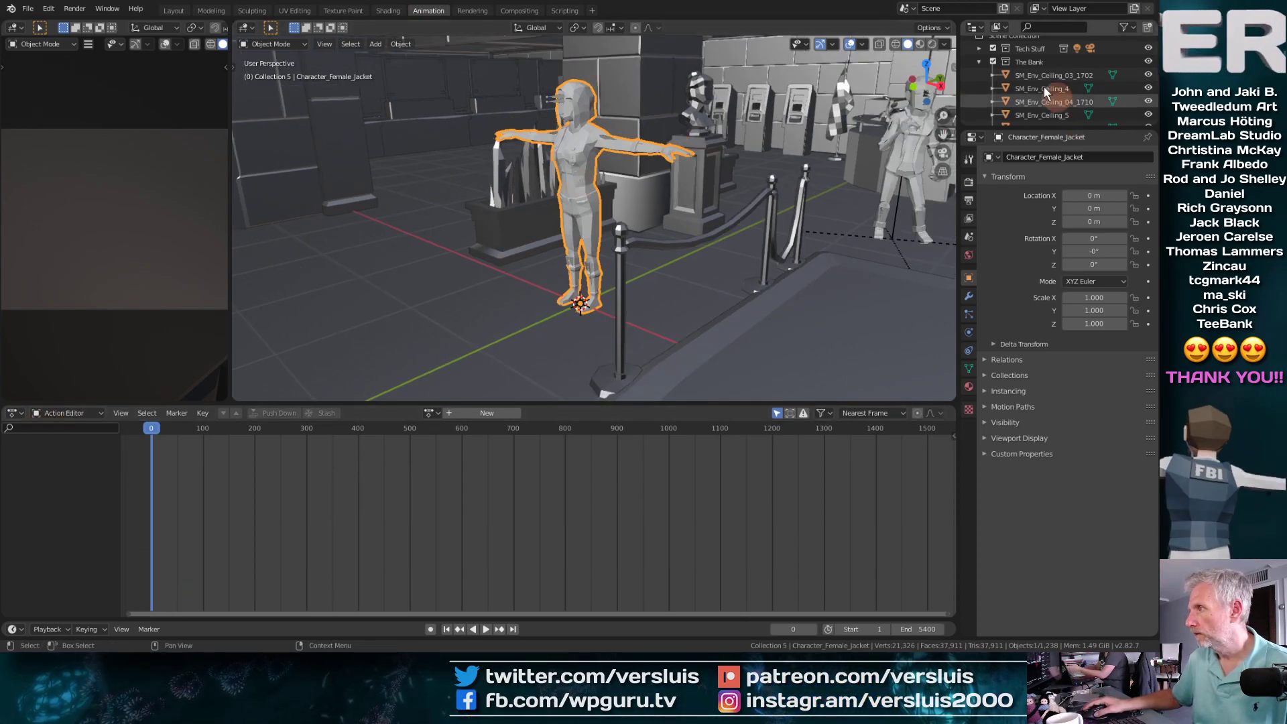
left_click(980, 61)
scroll(1032, 73, "down", 1)
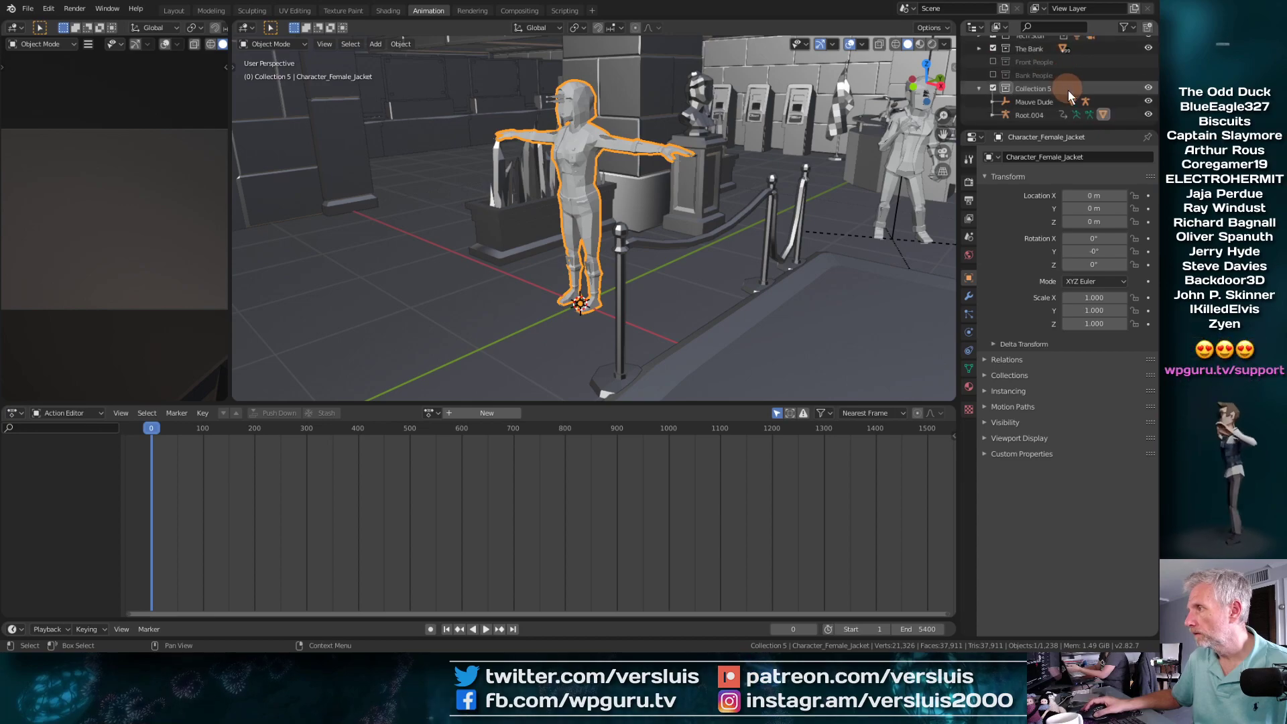
left_click(1028, 114)
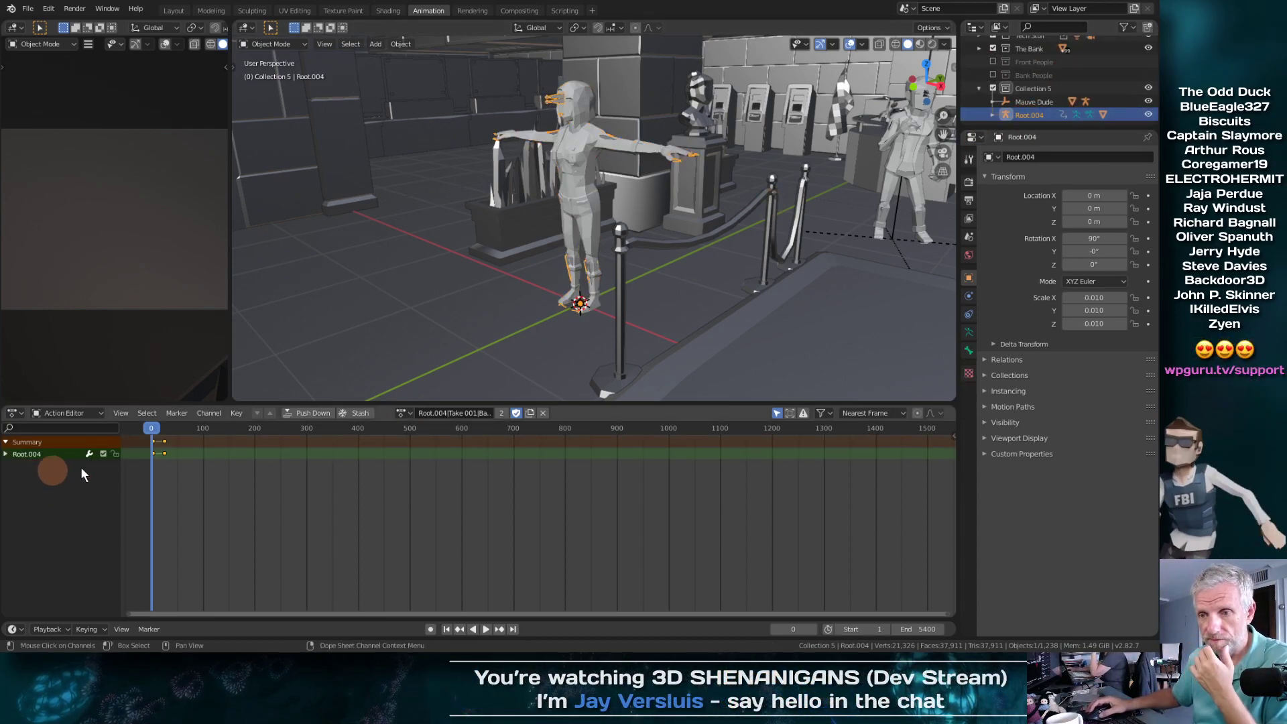
Step: Assign the Samba action to the female character's Root.004 armature and push it down into the NLA stack
left_click(402, 413)
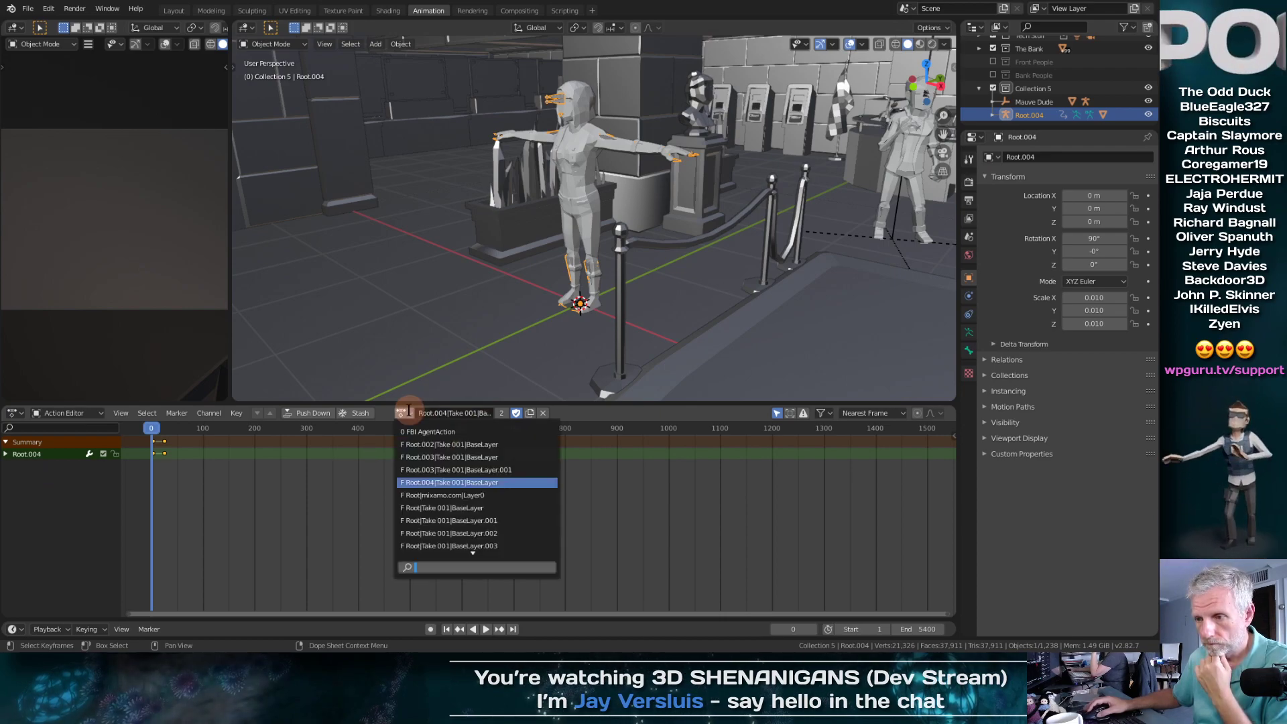
left_click(450, 431)
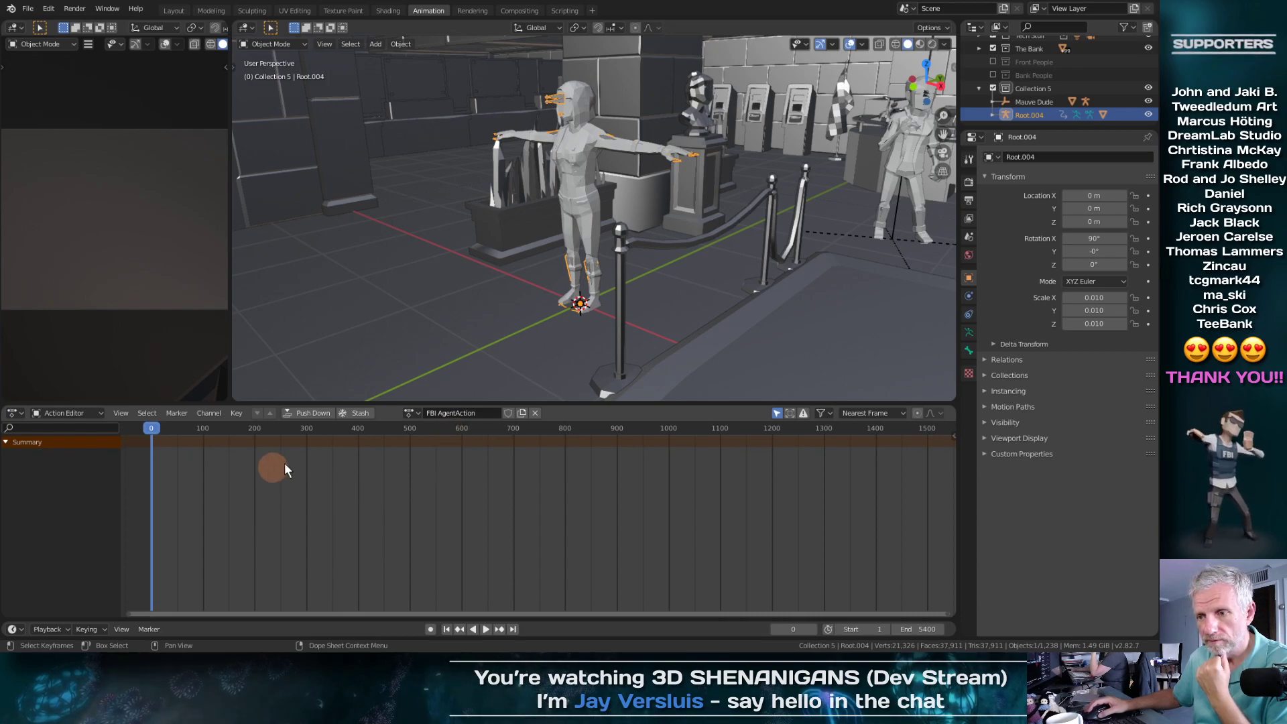
left_click(410, 414)
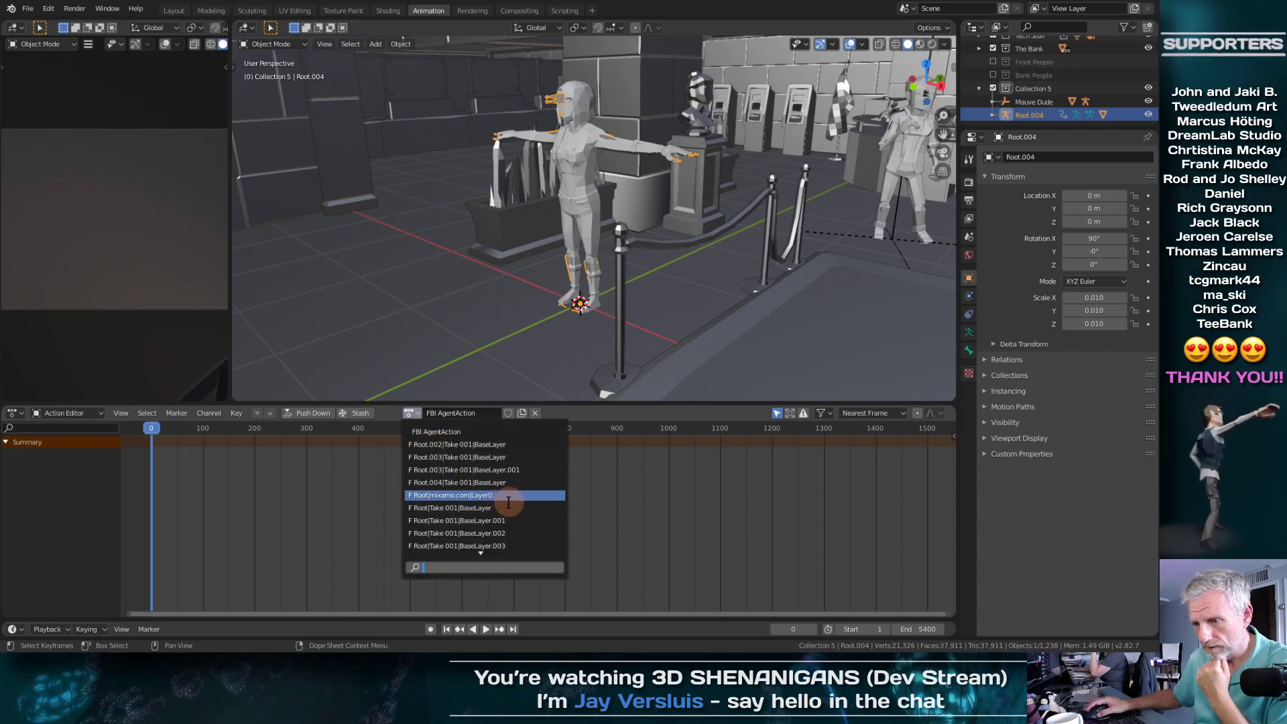
scroll(499, 509, "down", 5)
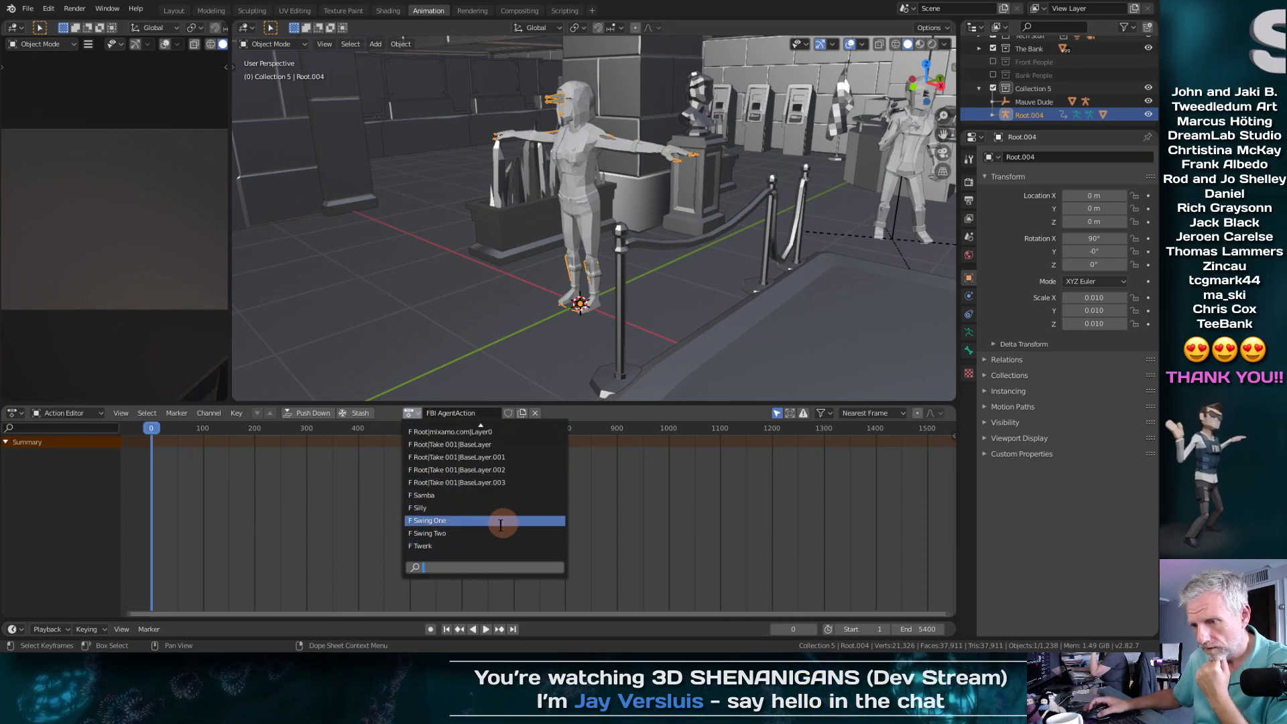
left_click(471, 494)
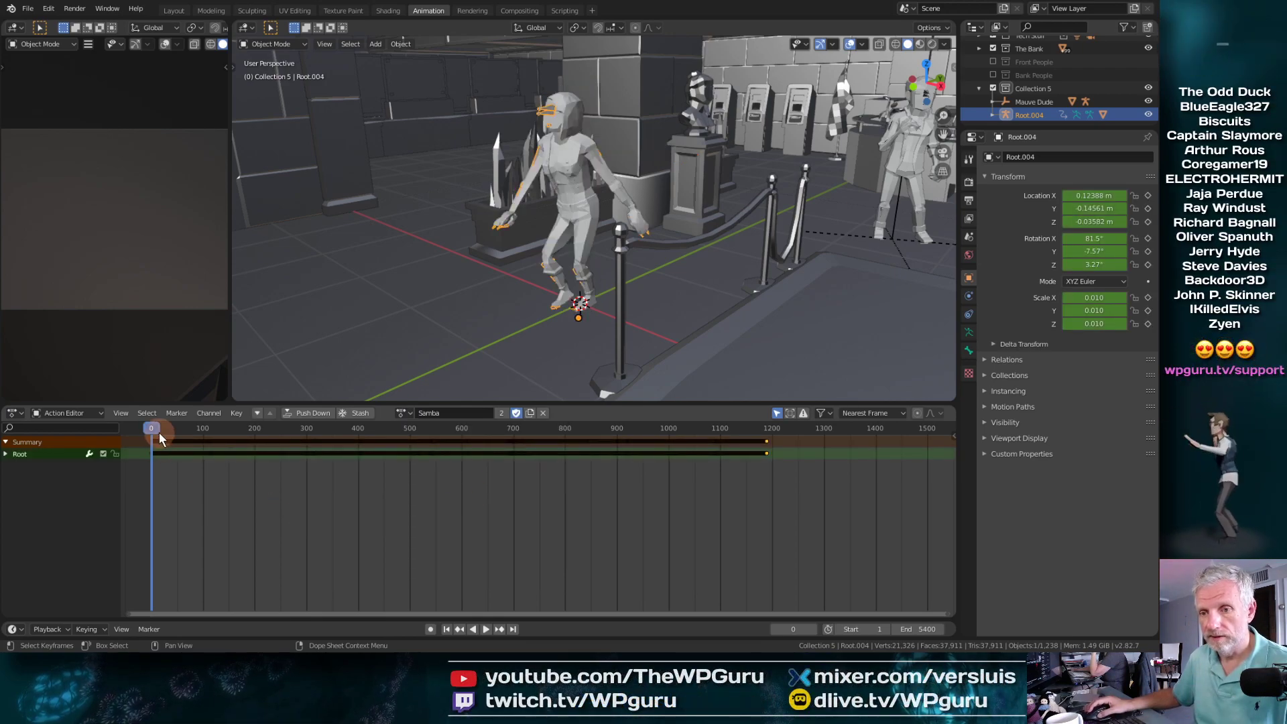
left_click_drag(172, 432, 107, 460)
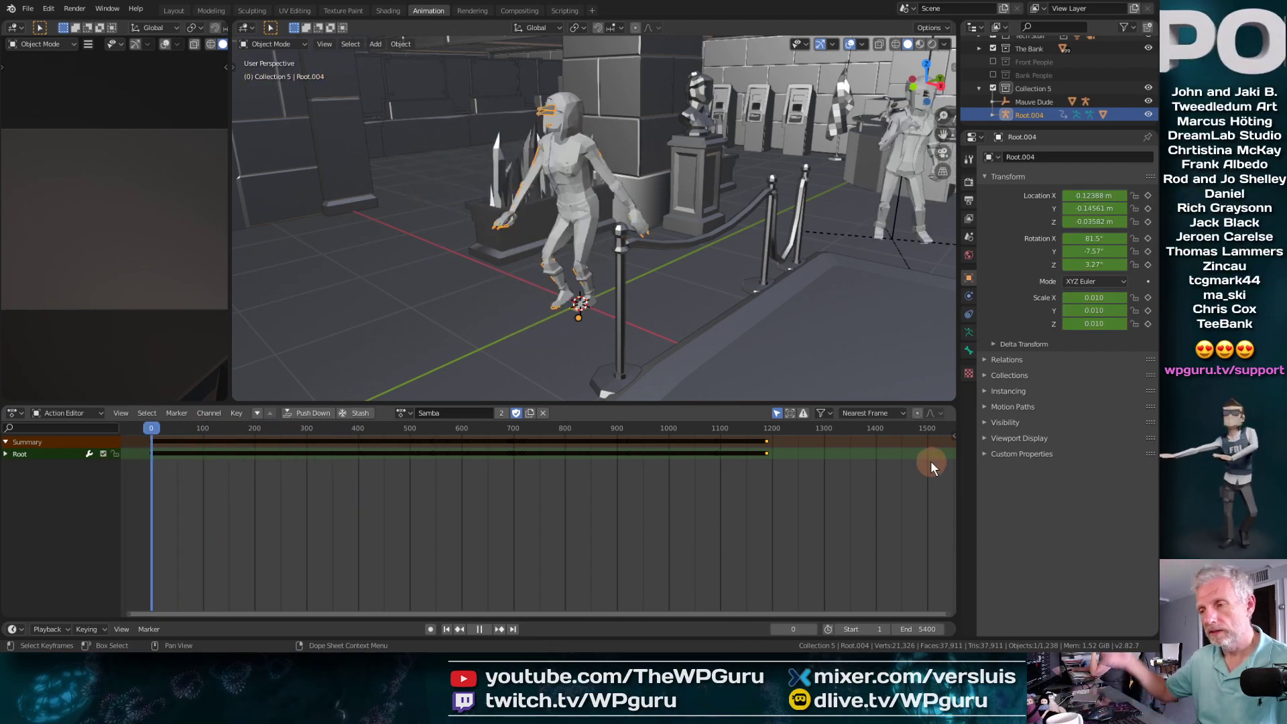
left_click(319, 413)
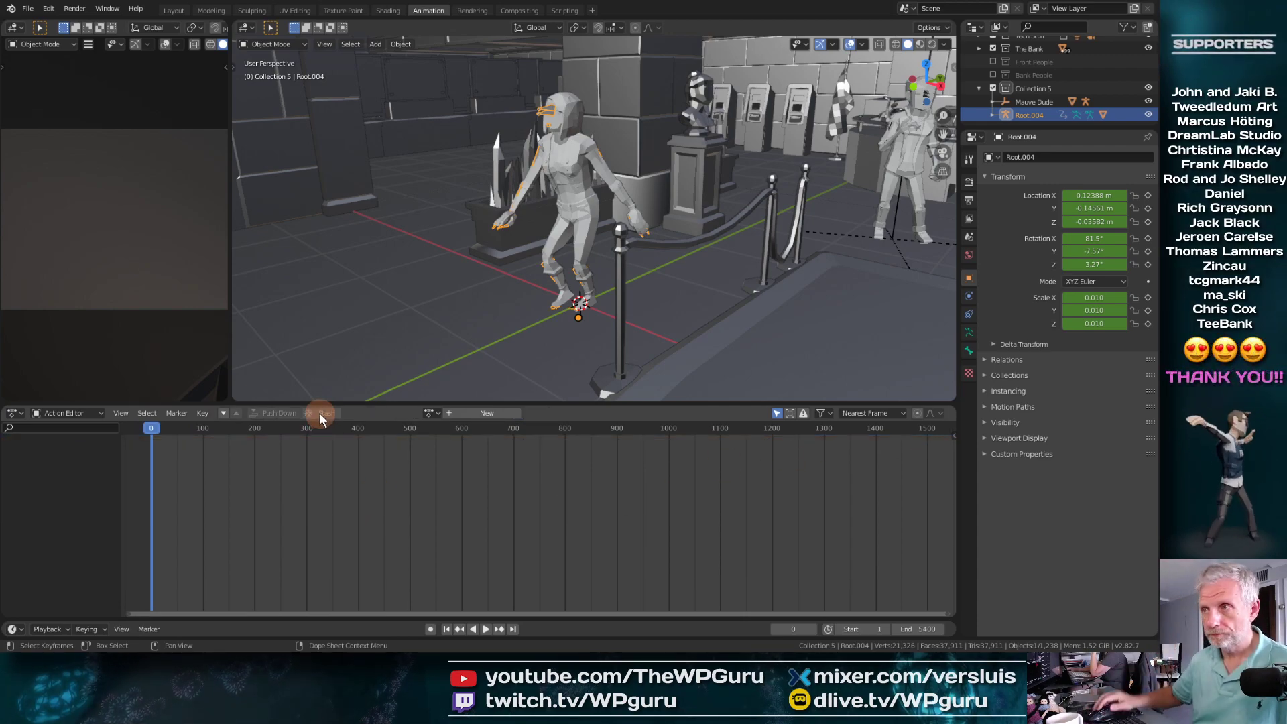
Step: Switch to the Layout workspace and add a Plain Axes empty at the female character's feet
left_click(174, 10)
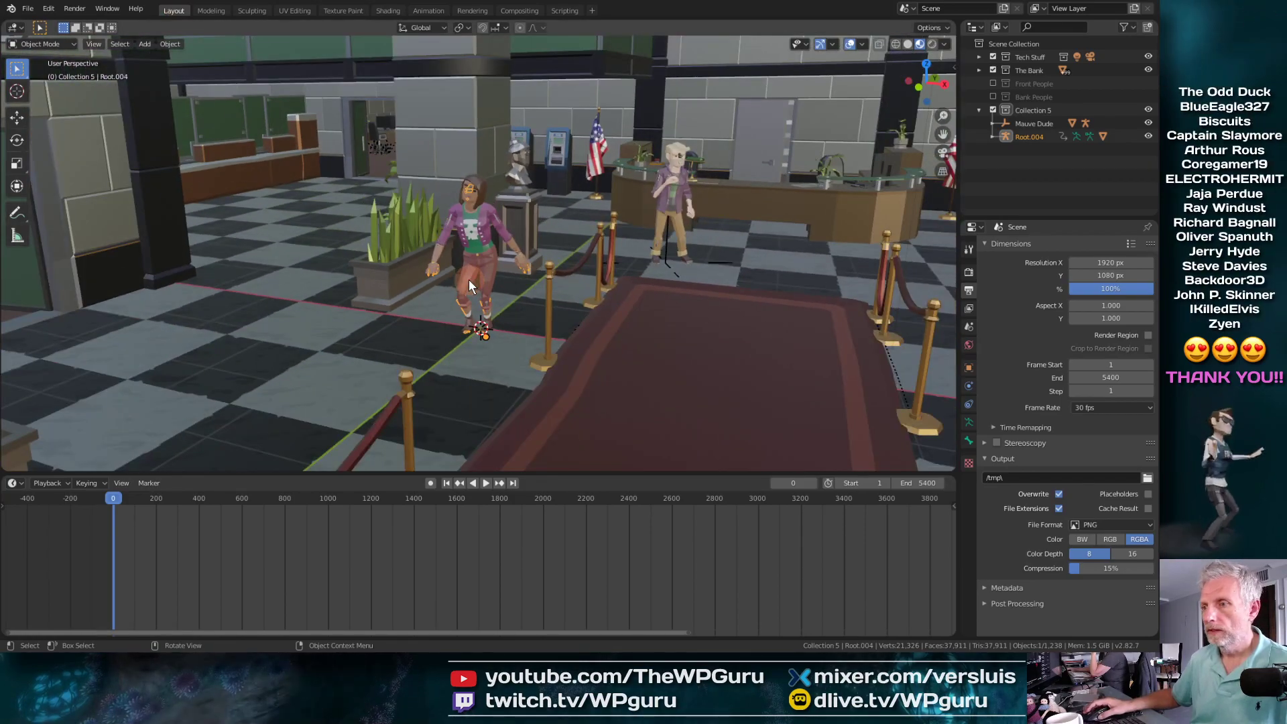
middle_click_drag(469, 279, 729, 217)
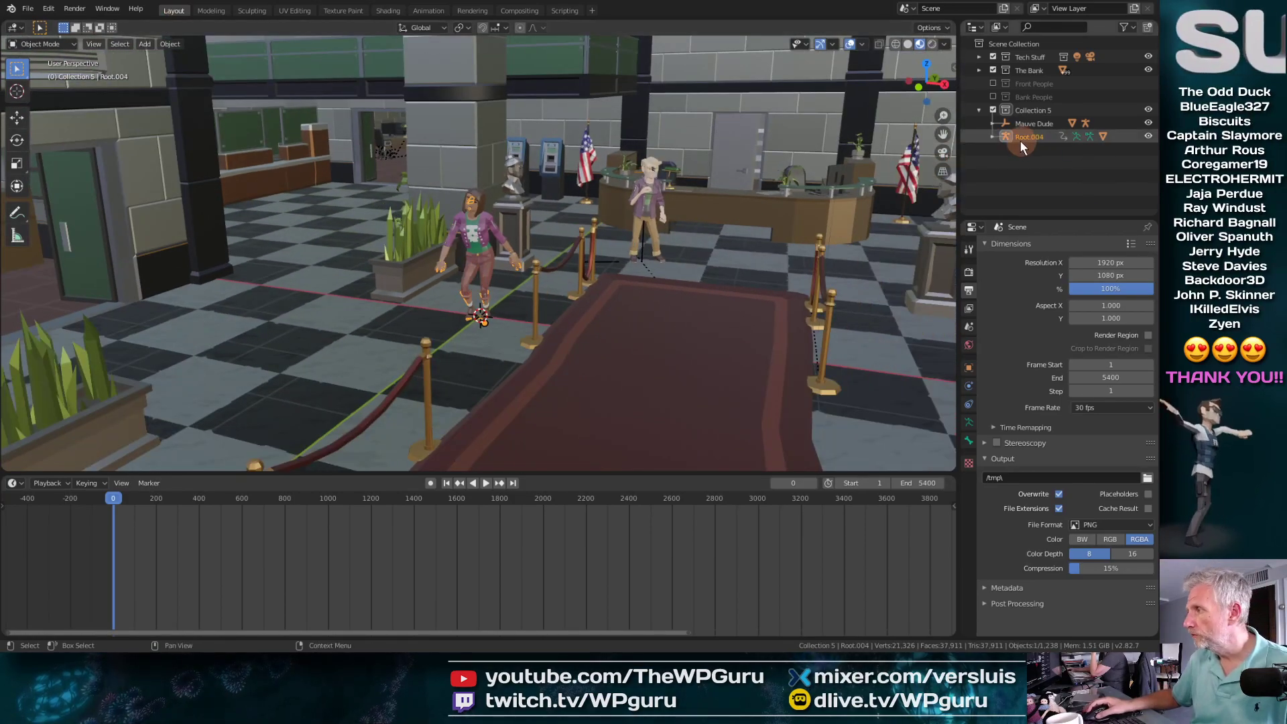
key("shift+a")
mouse_move(662, 230)
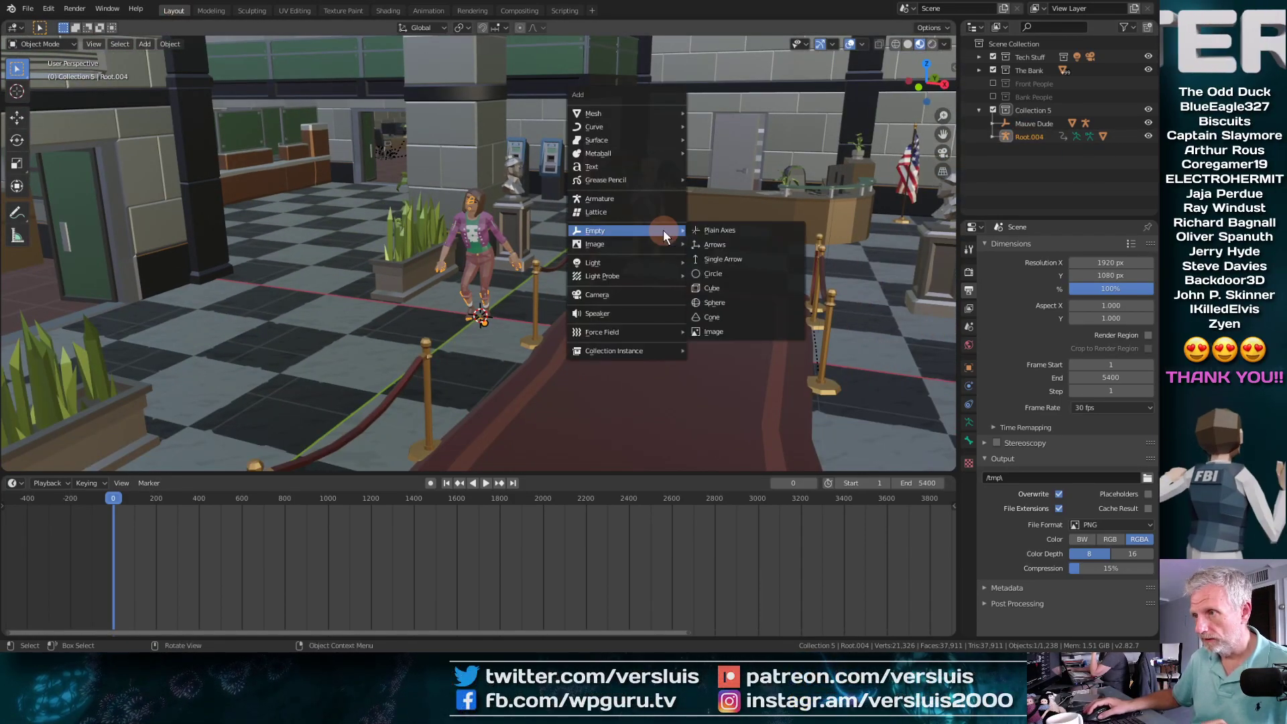
left_click(722, 233)
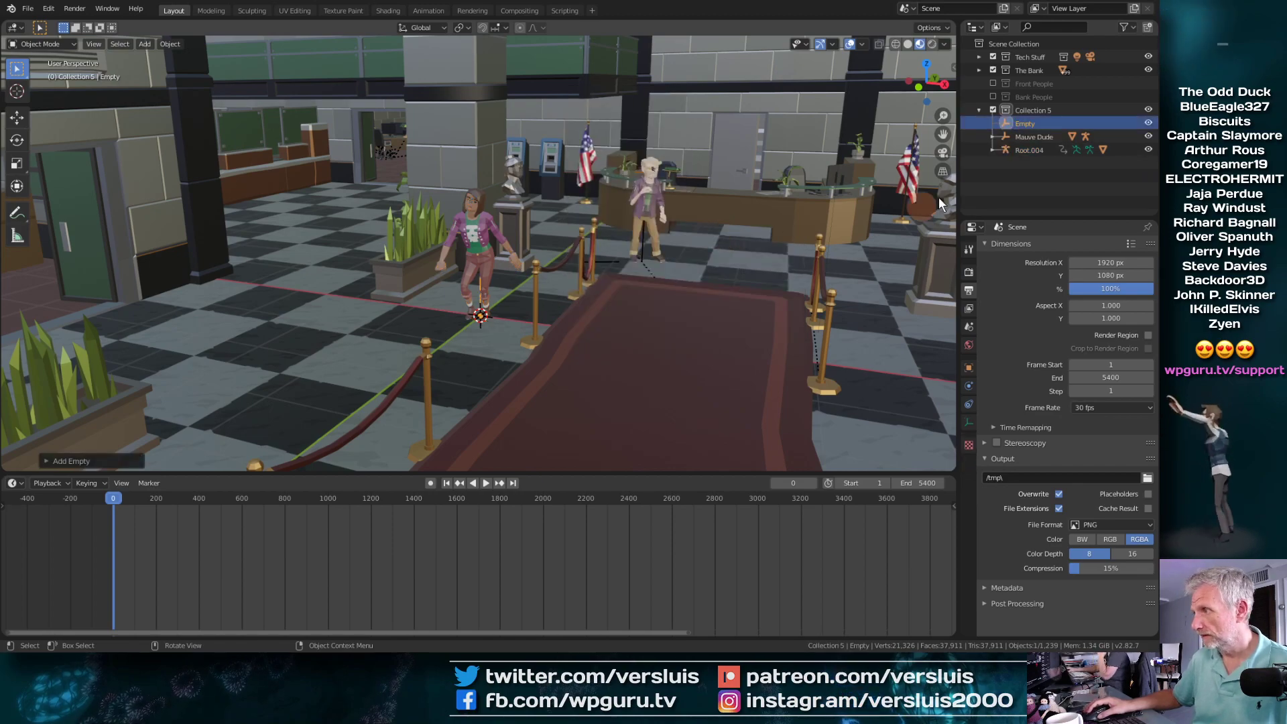
Step: Parent the Root.004 armature to the new empty as its object parent
left_click(1034, 150)
left_click(1024, 124, "ctrl")
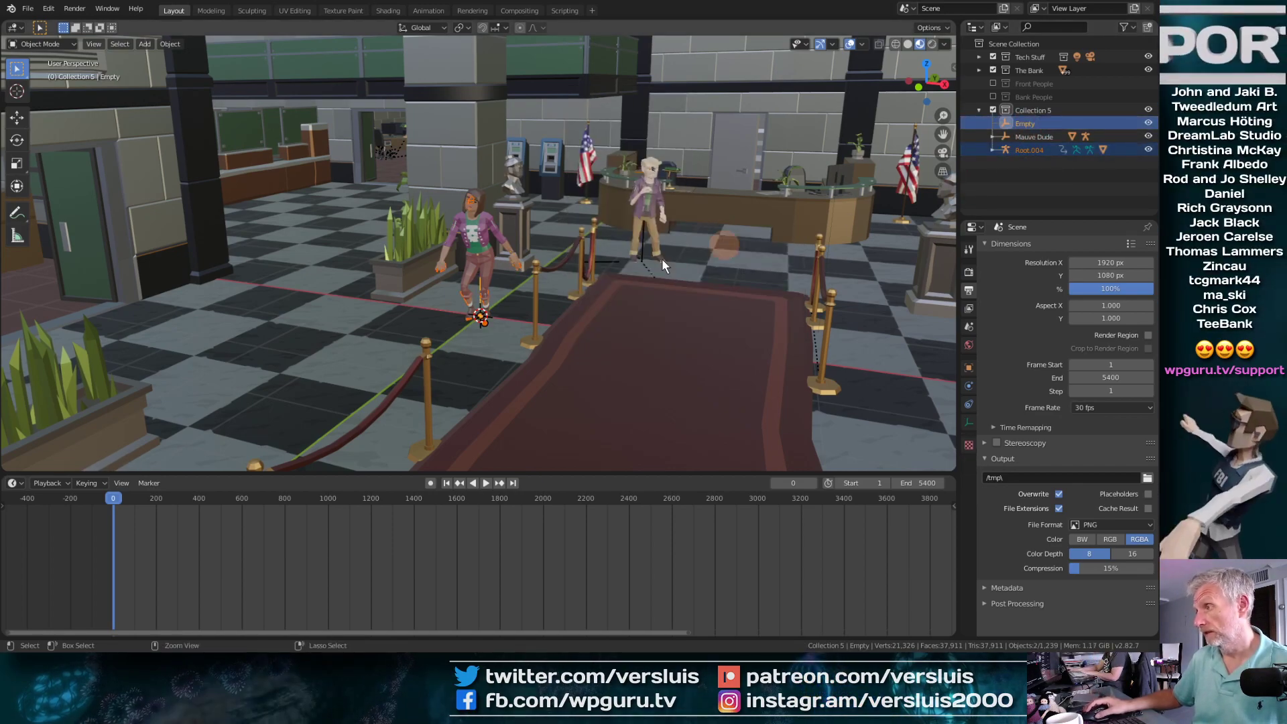
key("ctrl+p")
left_click(614, 268)
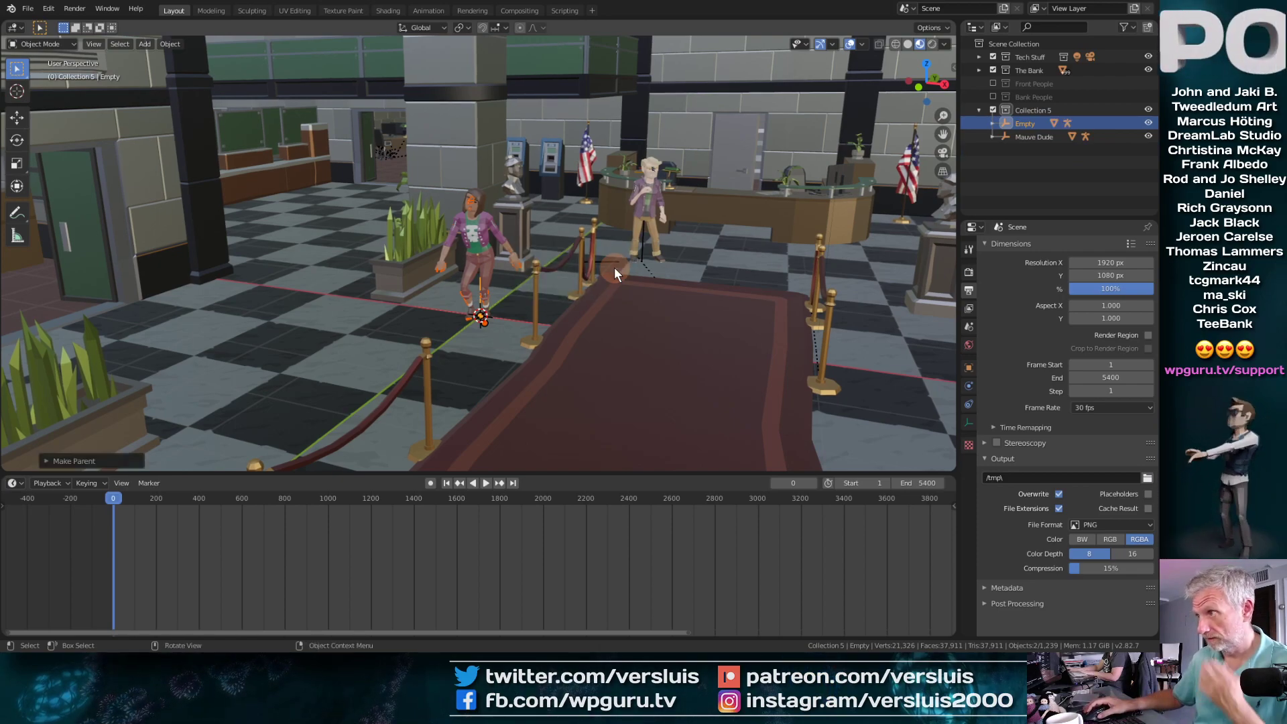
Step: Rename the new empty as Samba Woman
double_click(1022, 123)
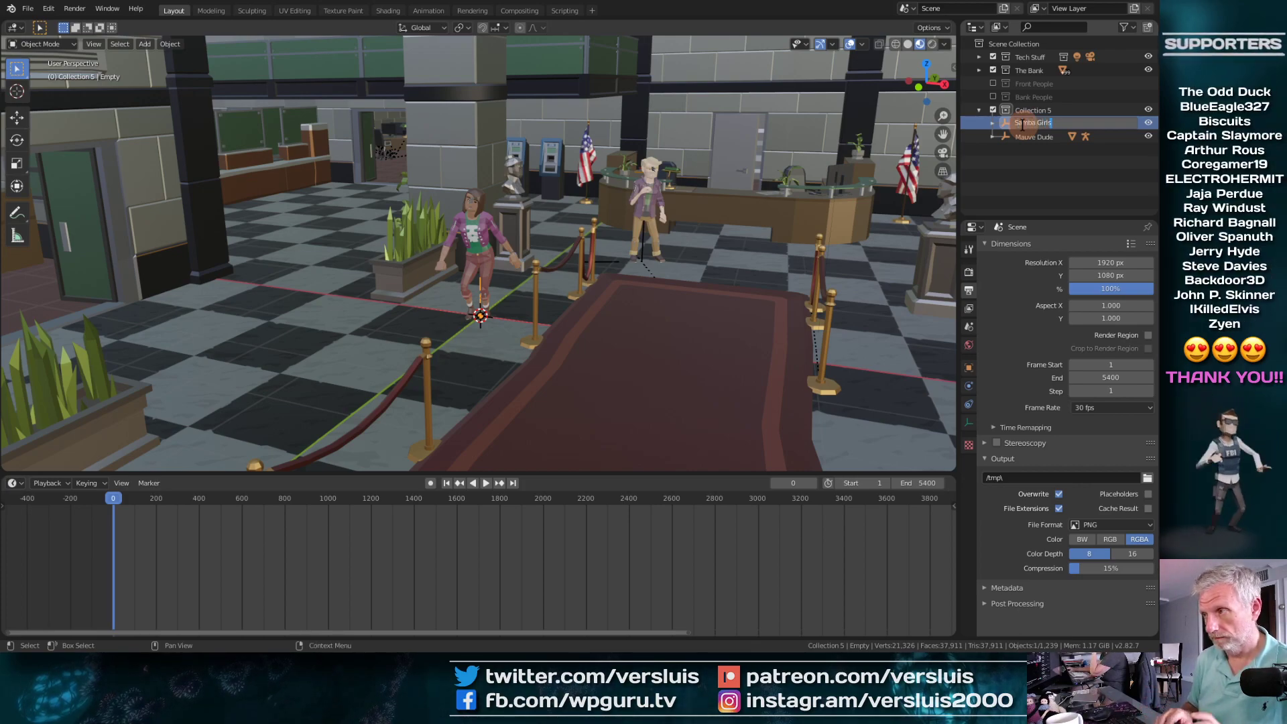
type("Samba Gir")
key("BackSpace")
key("BackSpace")
type("Woman")
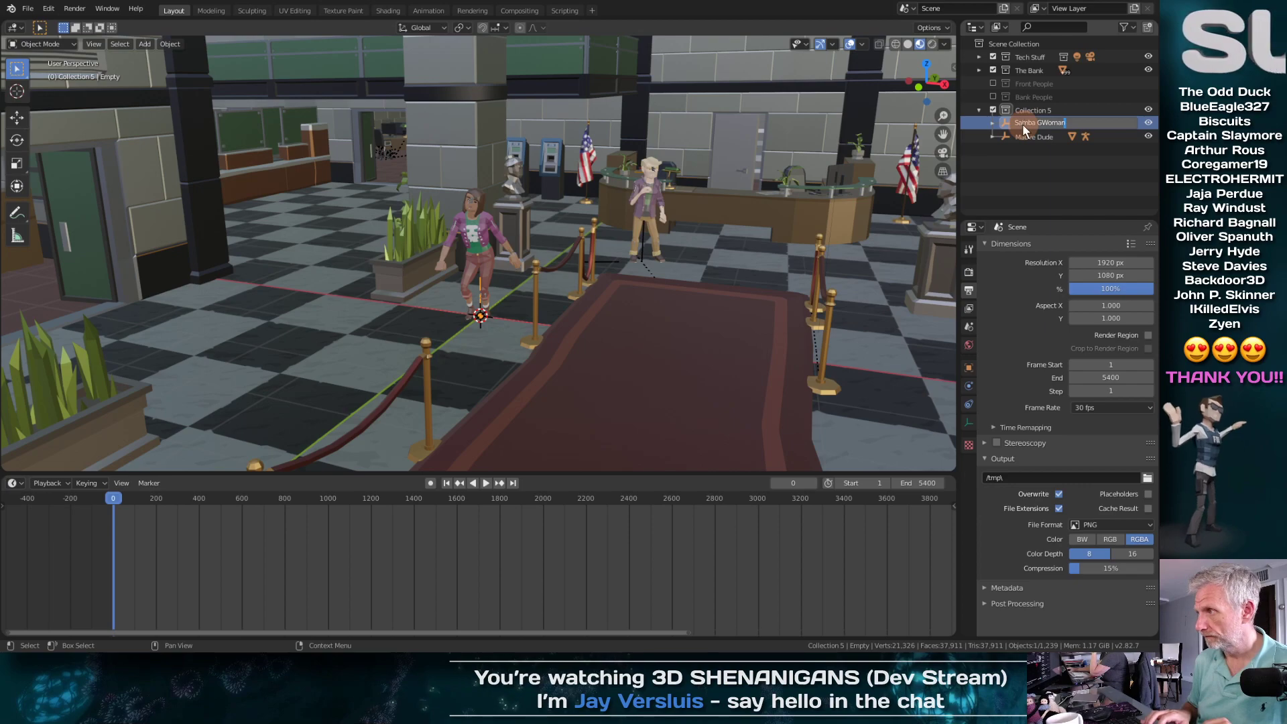
key("Return")
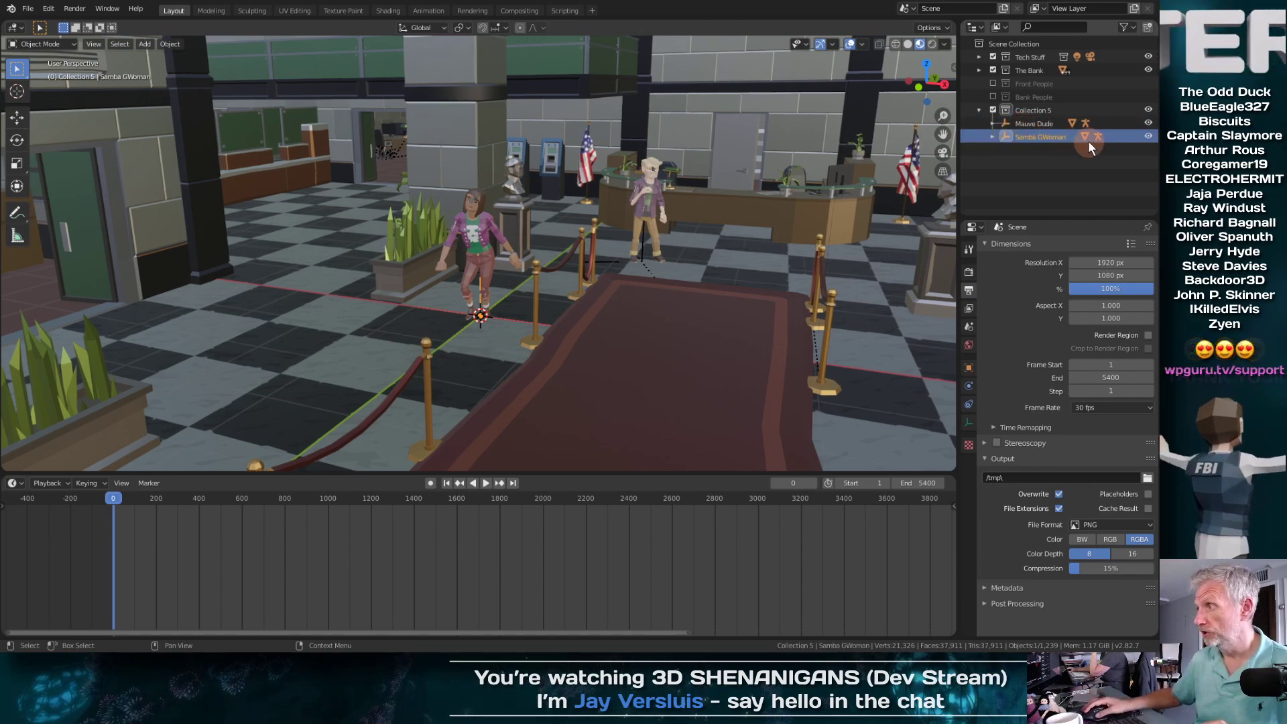
double_click(1056, 136)
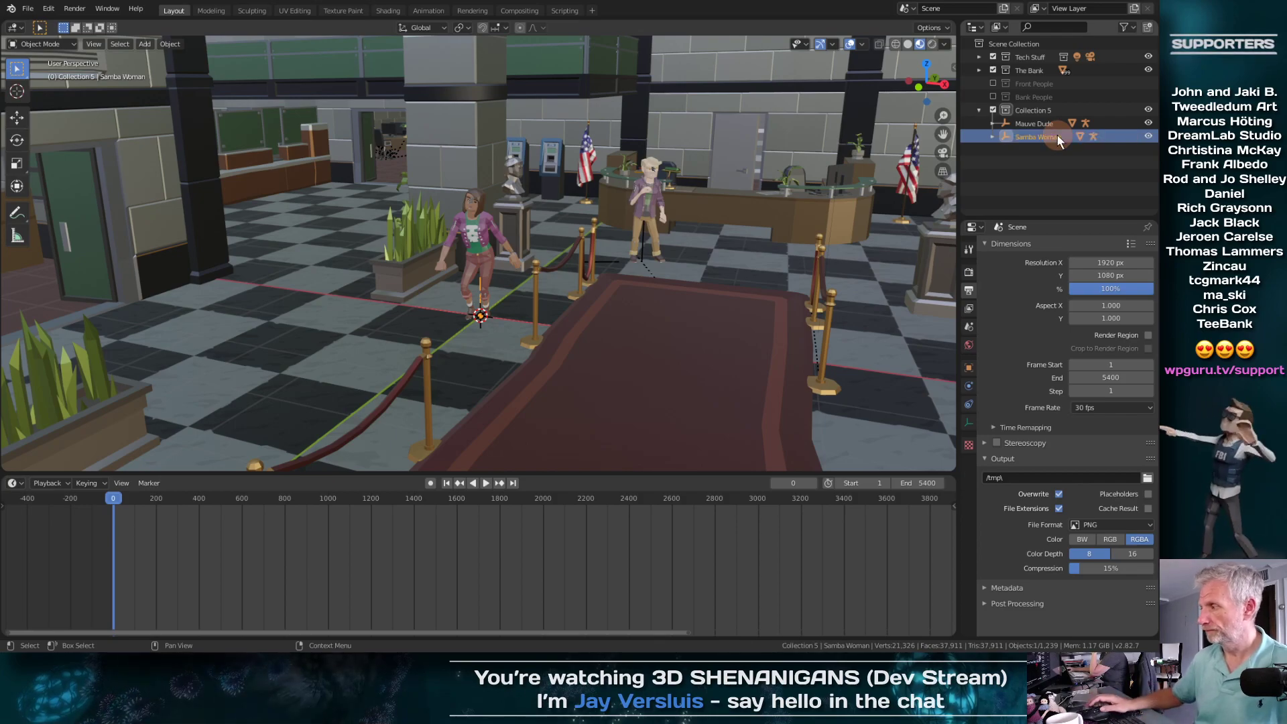
Step: Move the Samba Woman empty across the floor, with Z locked, to the far corner of the carpet near the bust
mouse_move(562, 304)
middle_mouse_down()
mouse_move(571, 367)
mouse_move(646, 321)
mouse_move(598, 377)
mouse_move(511, 409)
mouse_move(404, 365)
mouse_move(568, 303)
middle_mouse_up()
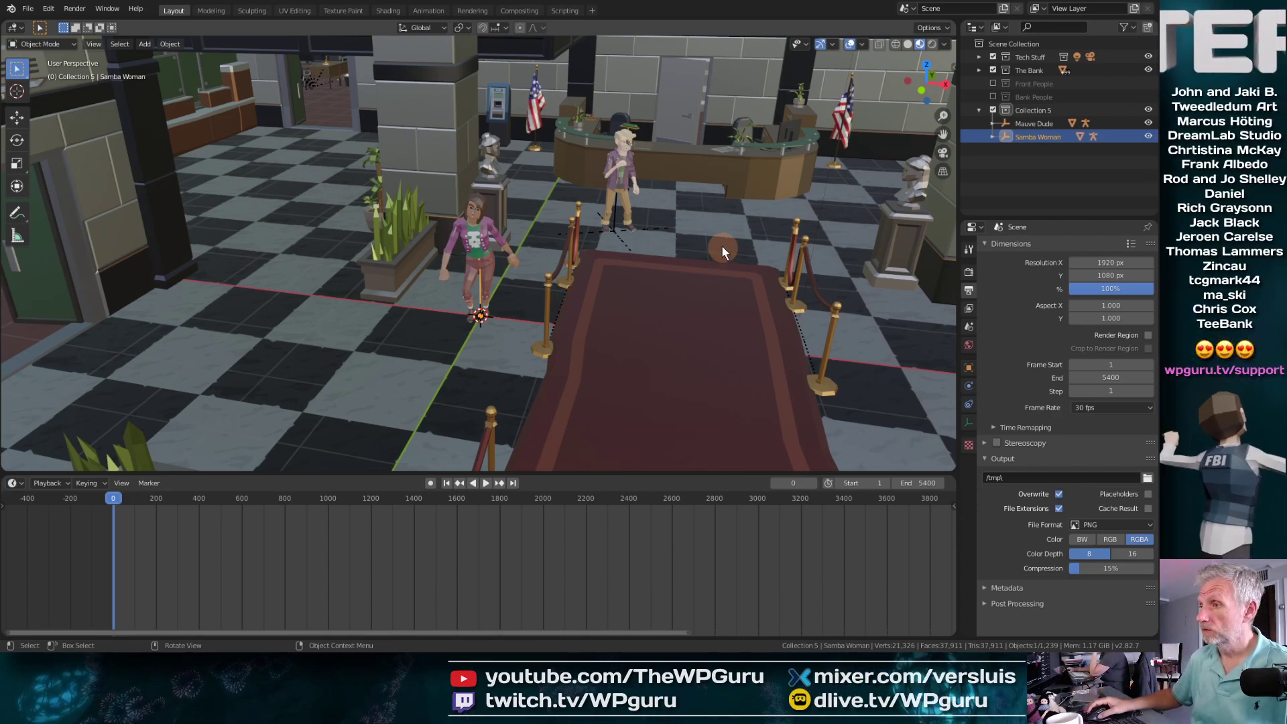
key("g")
key("shift+z")
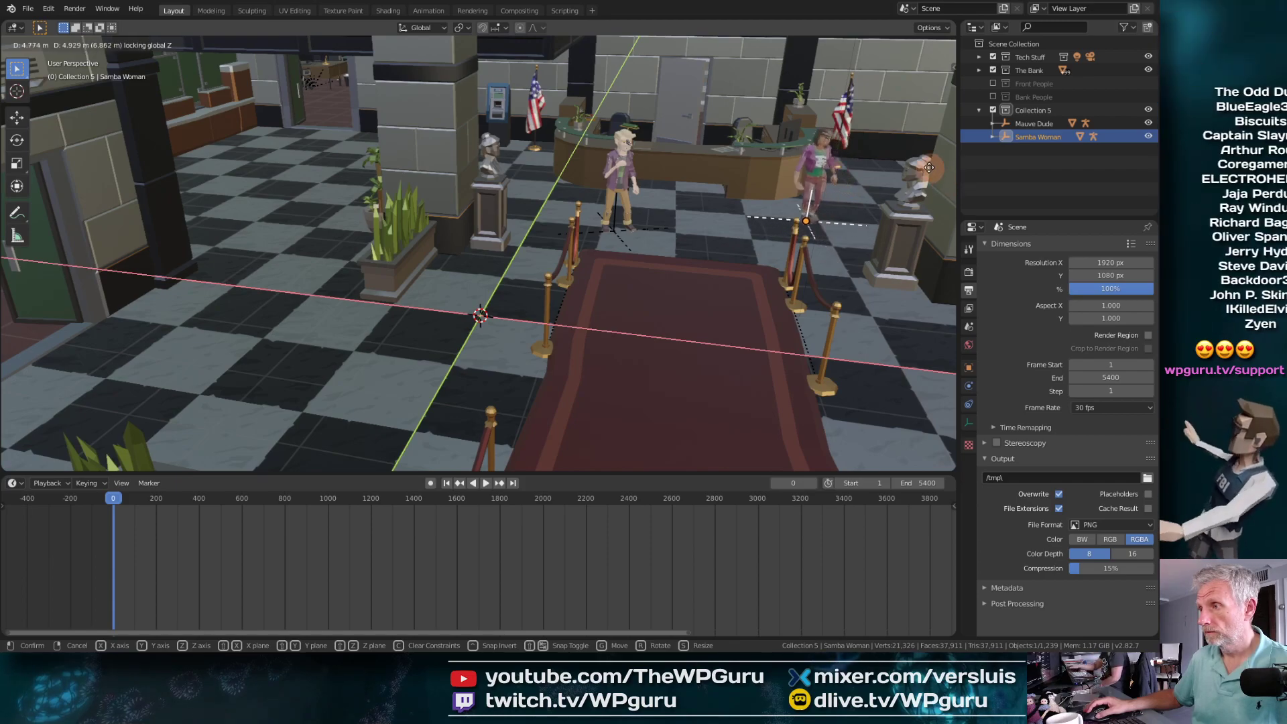
left_click(927, 209)
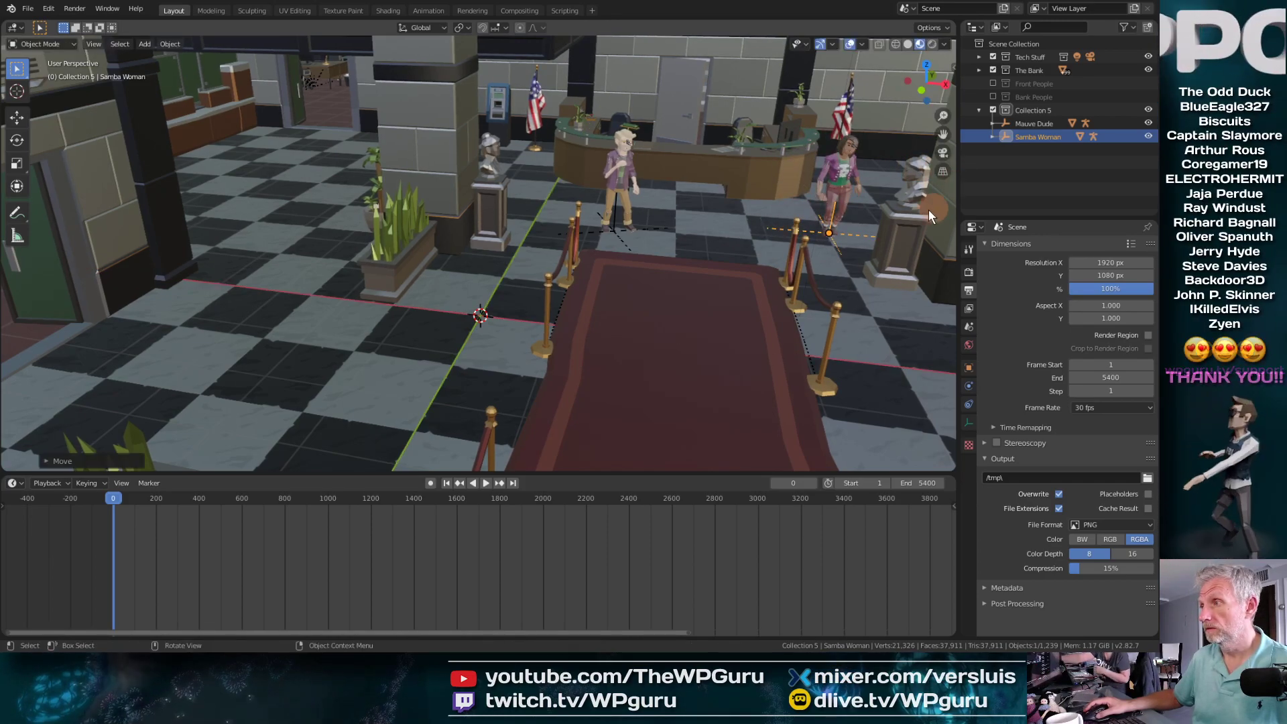
Step: Rotate the Samba Woman empty about -48° around global Z
middle_click_drag(927, 209, 890, 230)
key("r")
key("z")
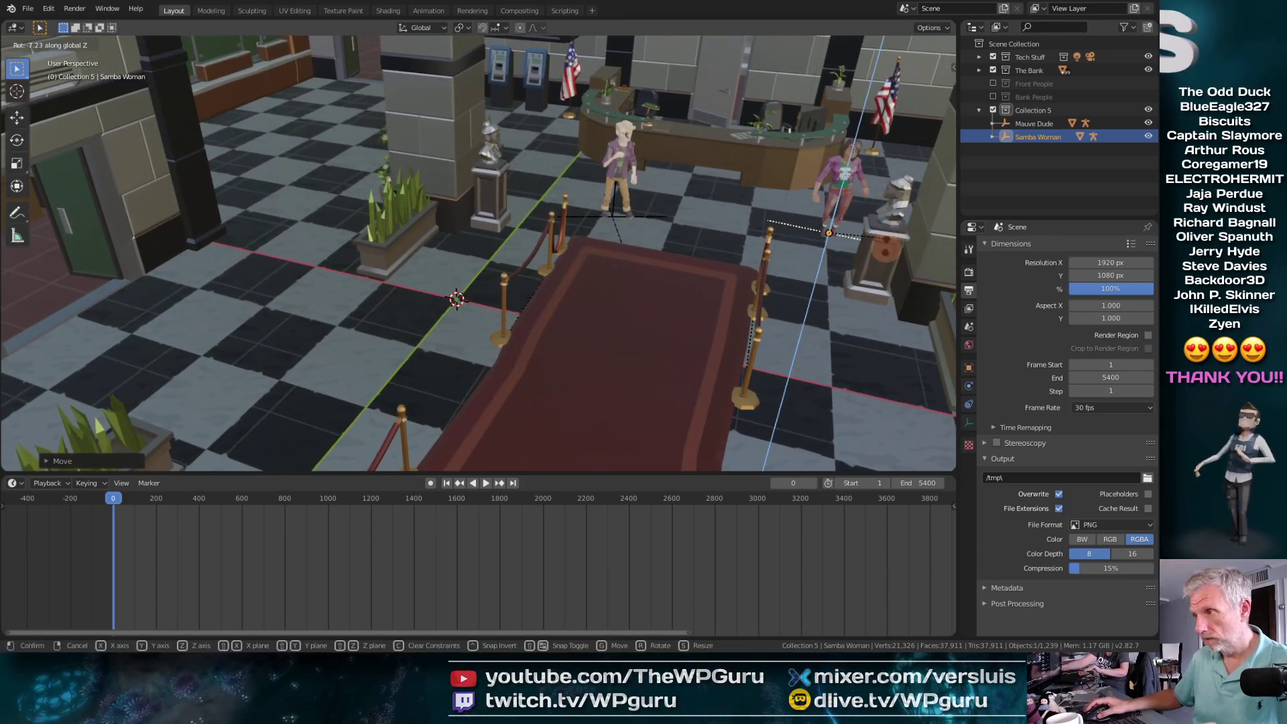
left_click(860, 269)
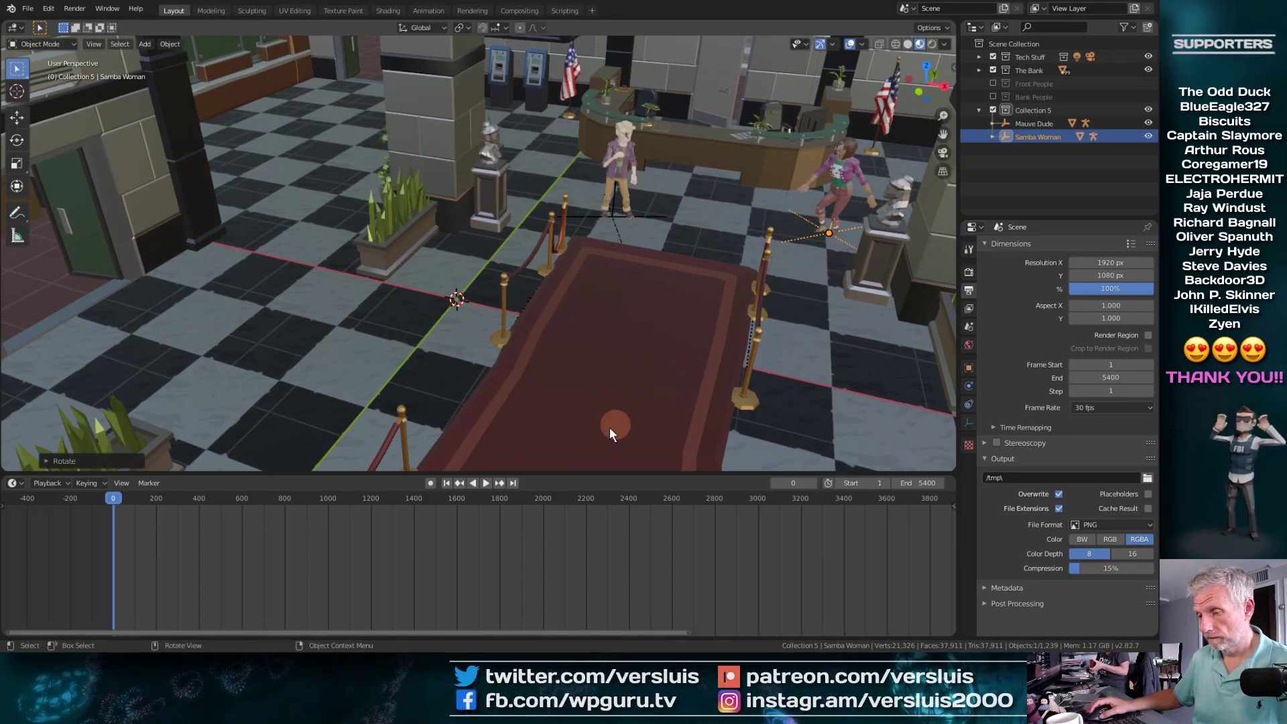
Step: Preview the dance animations of both characters by scrubbing and playing the timeline to about frame 847
middle_click_drag(455, 437, 566, 300)
scroll(480, 316, "down", 1)
scroll(481, 316, "up", 3)
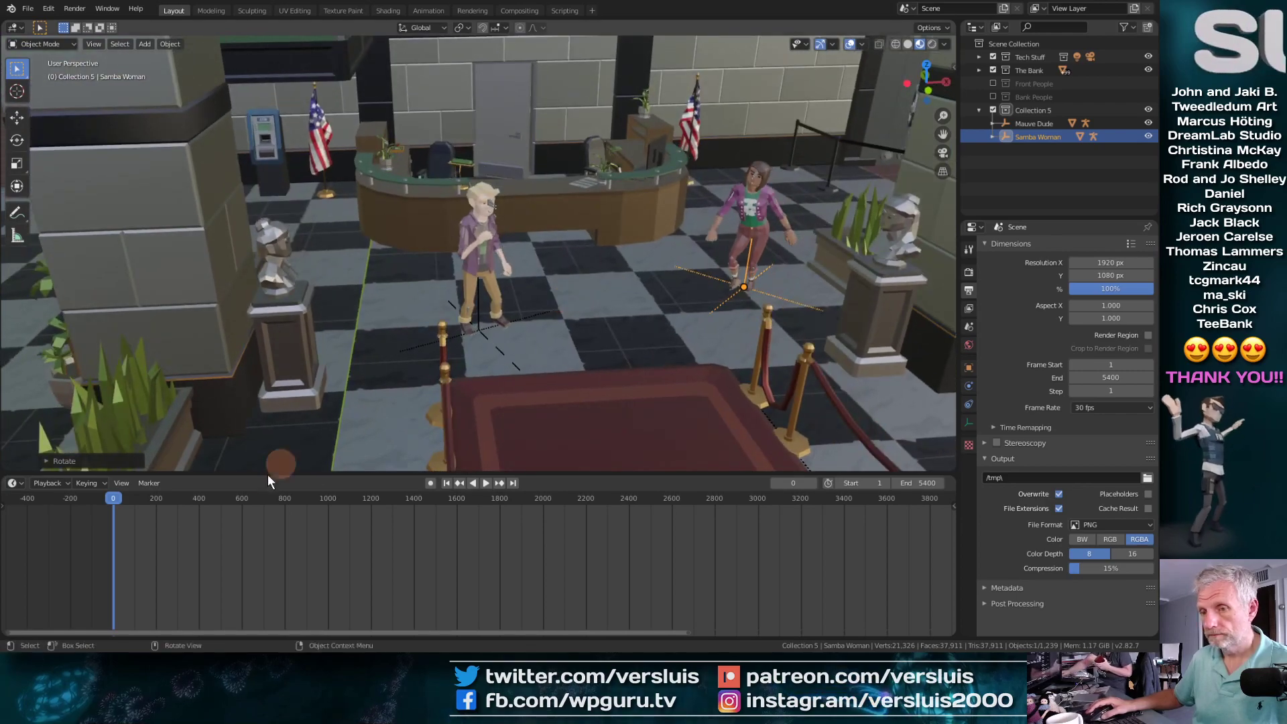
left_click_drag(119, 497, 291, 494)
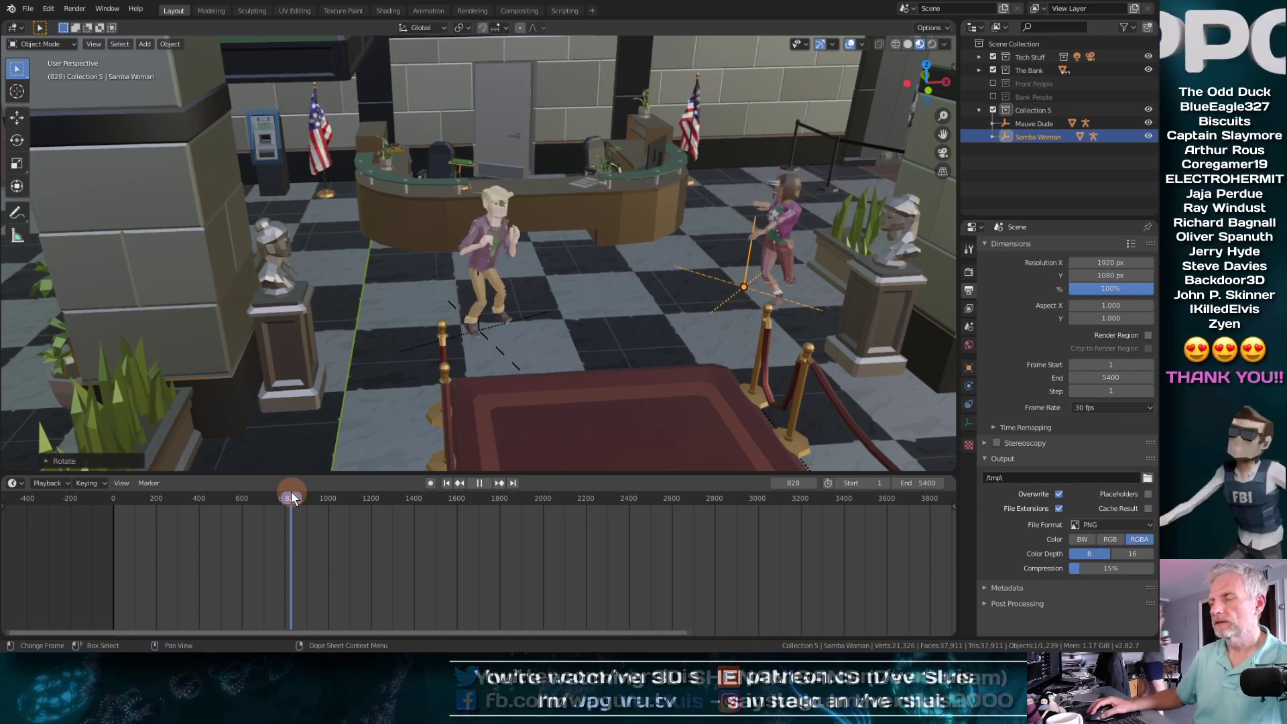
key("space")
Step: Move Samba Woman along the floor, with Z locked, between the reception desk and planter, to about X 5.38 m, Y 5.70 m
scroll(426, 358, "down", 5)
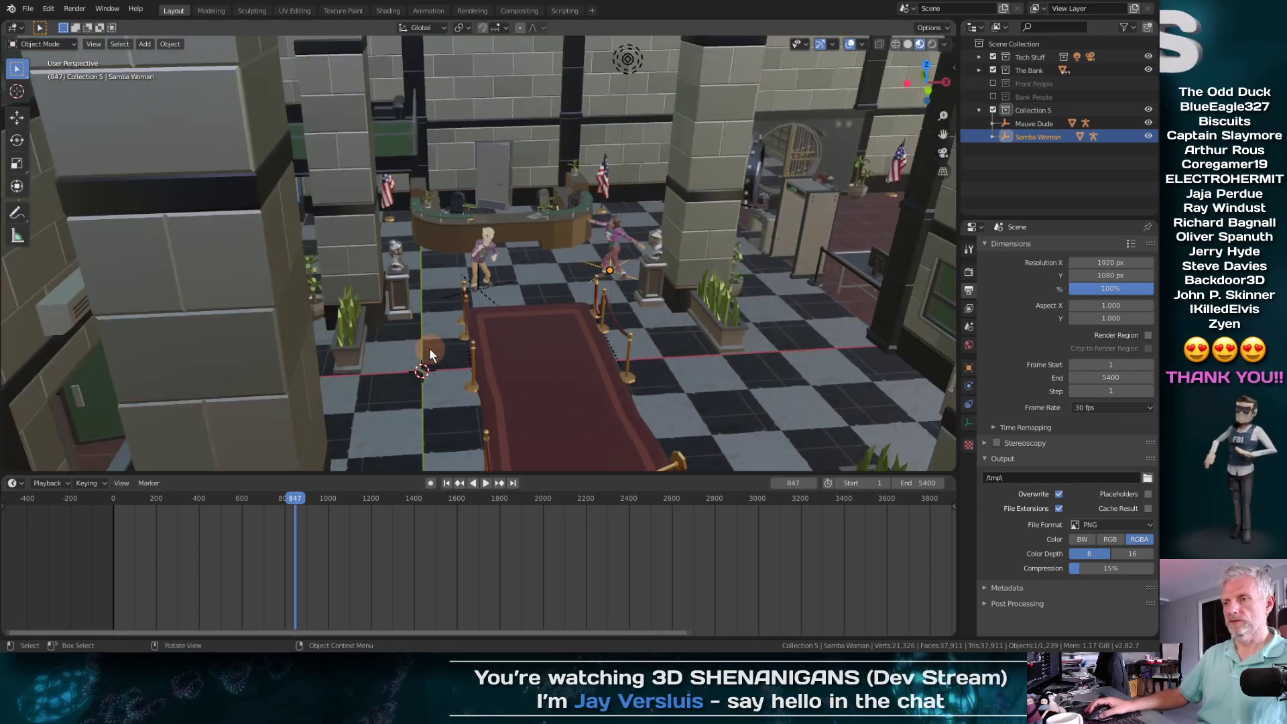
scroll(429, 348, "up", 6)
middle_click_drag(428, 323, 678, 312)
middle_click_drag(678, 312, 501, 333, "shift")
scroll(601, 367, "down", 4)
scroll(601, 367, "up", 5)
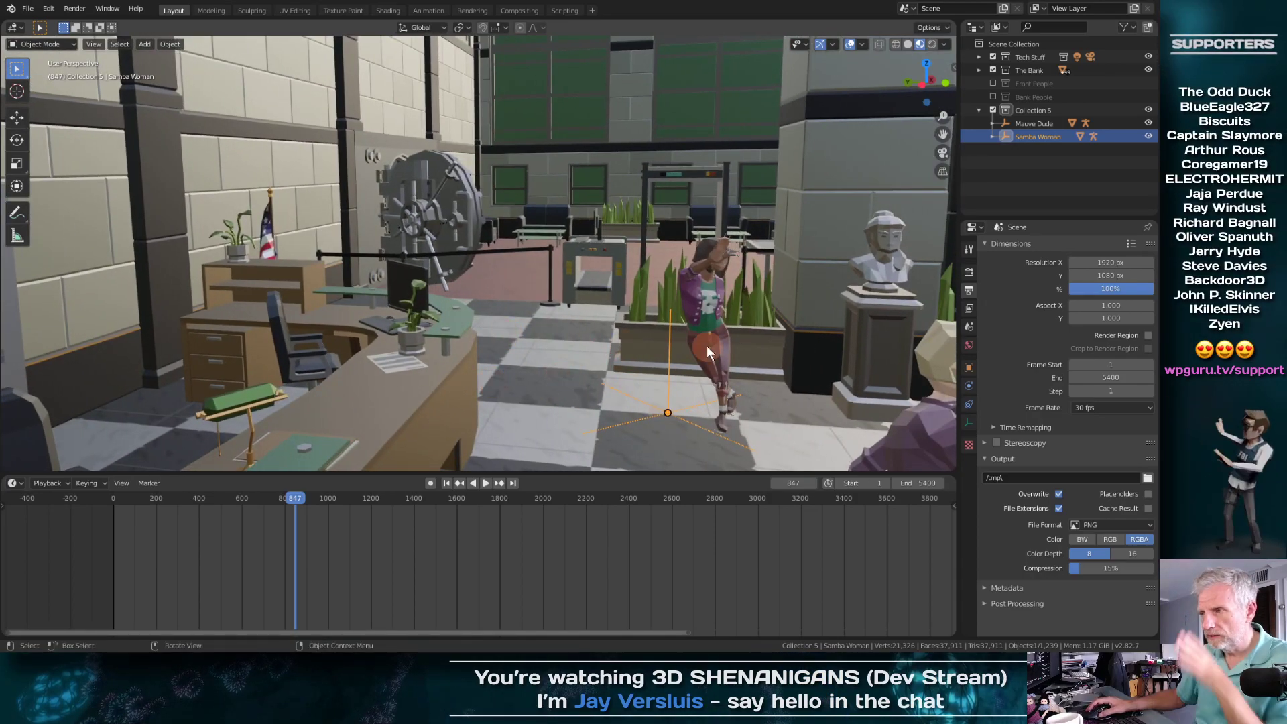
key("g")
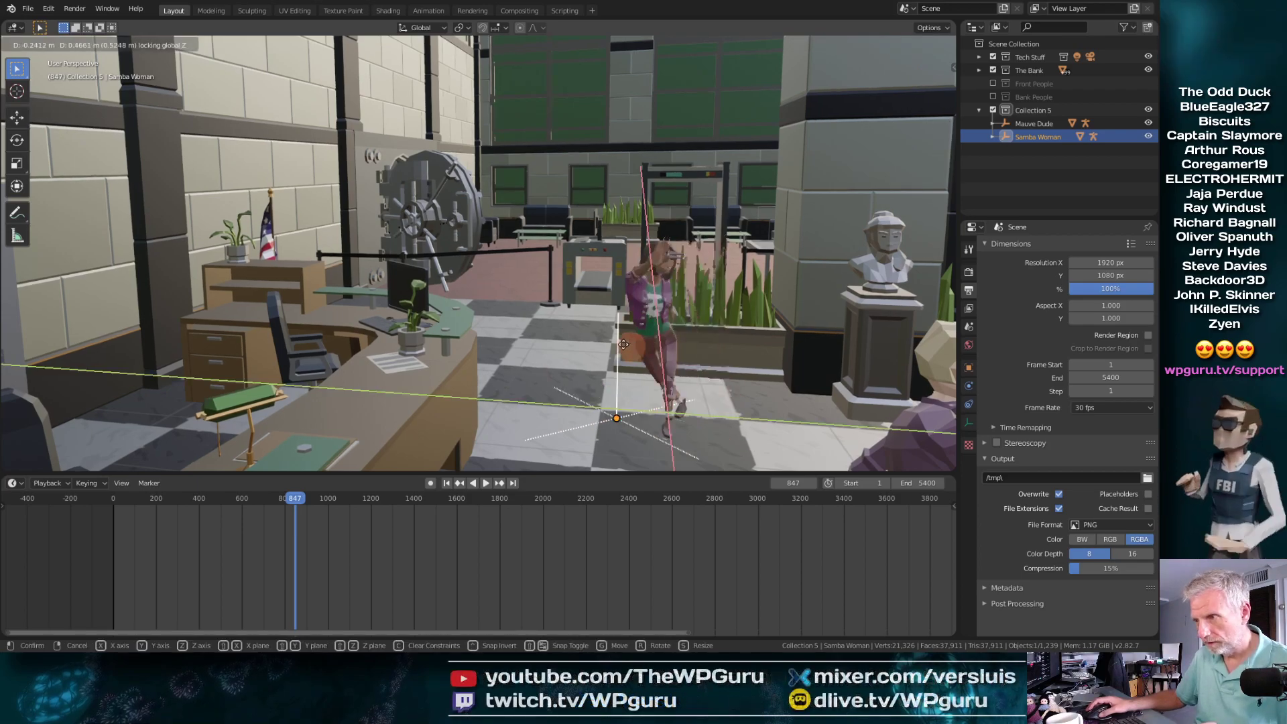
key("shift+z")
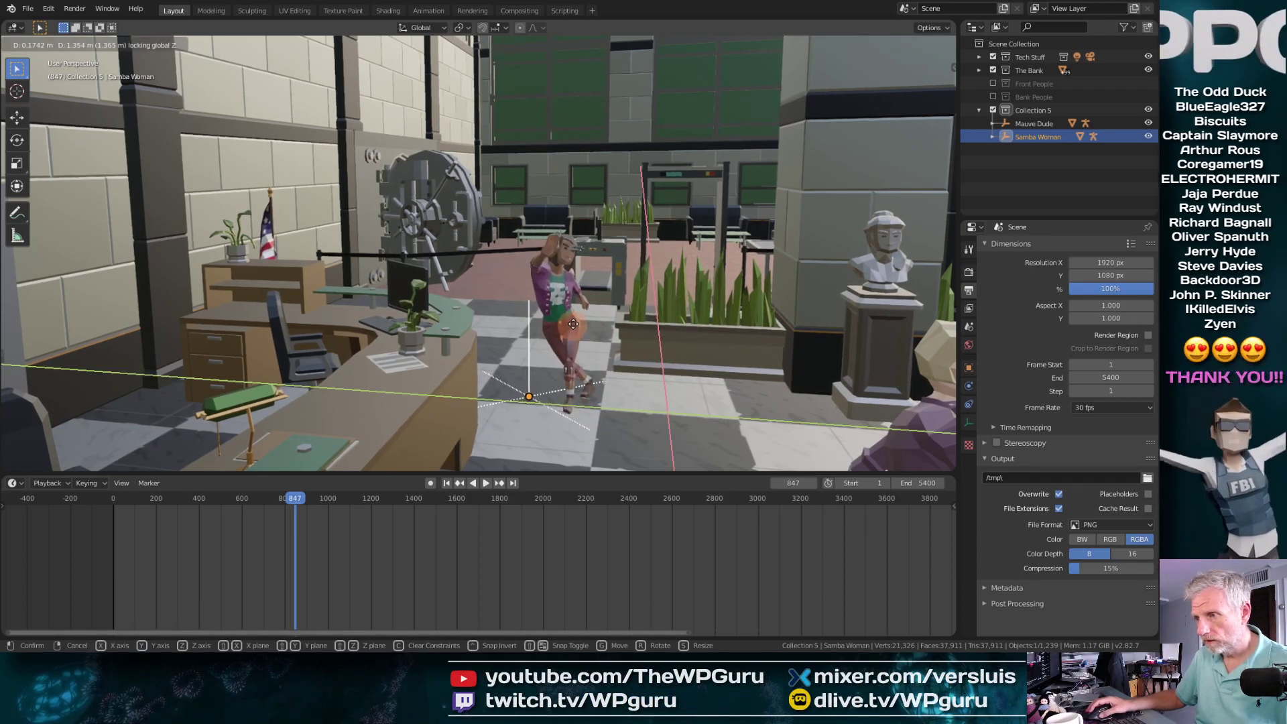
left_click(573, 322)
Step: Return the timeline to frame 0 and examine the Samba character's scale and orientation from outside the bank building
key("space")
left_click_drag(295, 500, 85, 517)
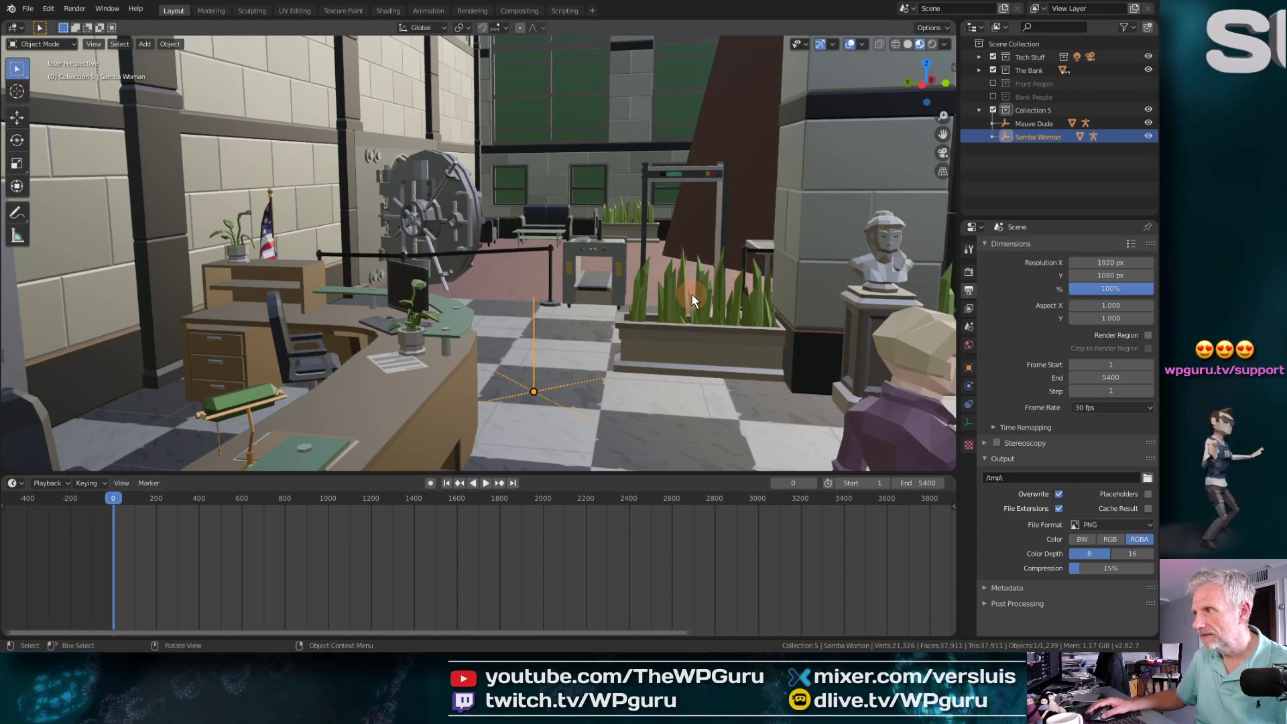
scroll(692, 295, "down", 7)
scroll(690, 269, "up", 4)
middle_click_drag(690, 268, 515, 303)
scroll(613, 246, "down", 10)
scroll(514, 302, "up", 2)
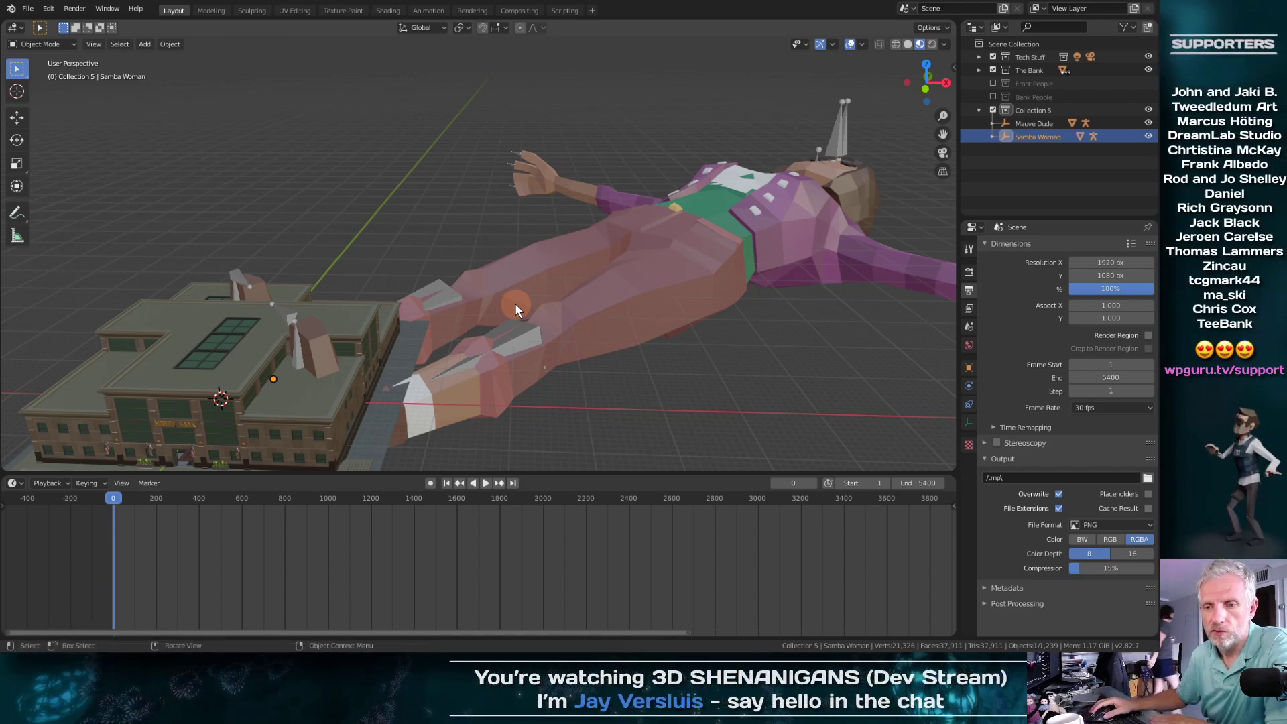
key("space")
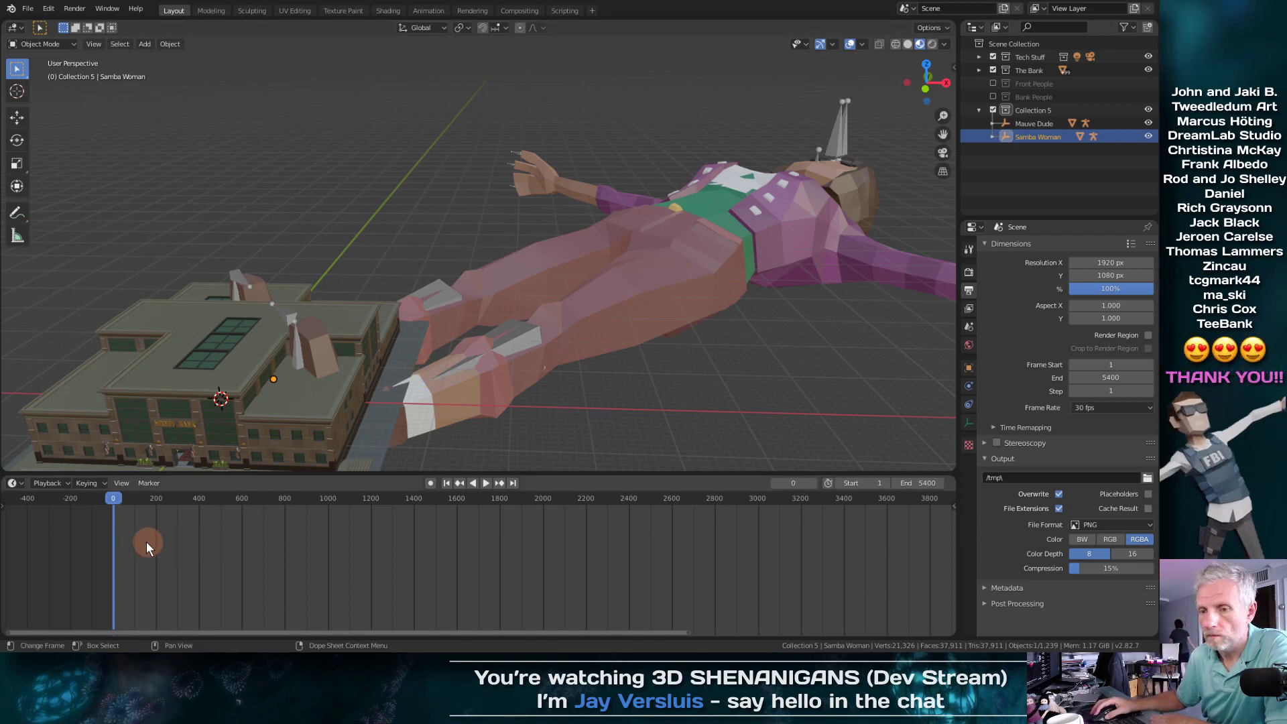
mouse_move(123, 503)
left_mouse_down()
mouse_move(104, 501)
mouse_move(363, 498)
mouse_move(35, 541)
mouse_move(119, 531)
mouse_move(109, 540)
mouse_move(119, 500)
mouse_move(98, 505)
left_mouse_up()
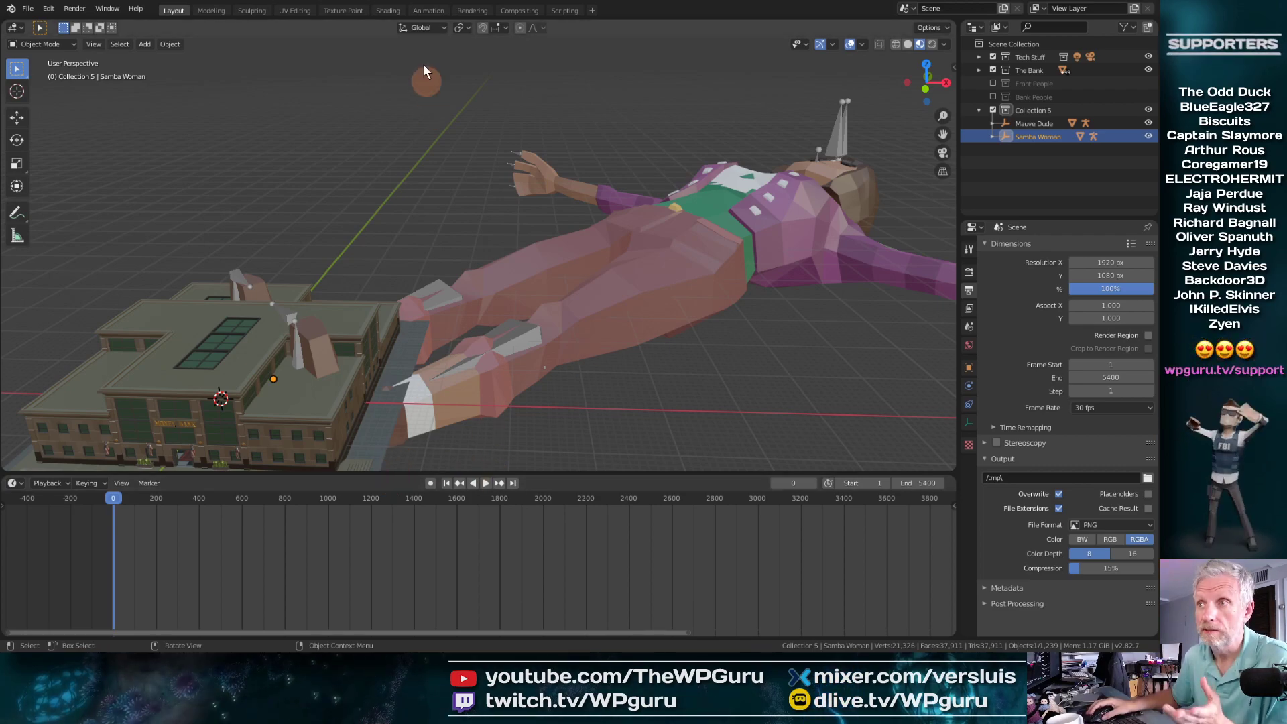
Step: Switch to the Animation workspace and exclude The Bank collection to show the Samba character on its own
left_click(422, 12)
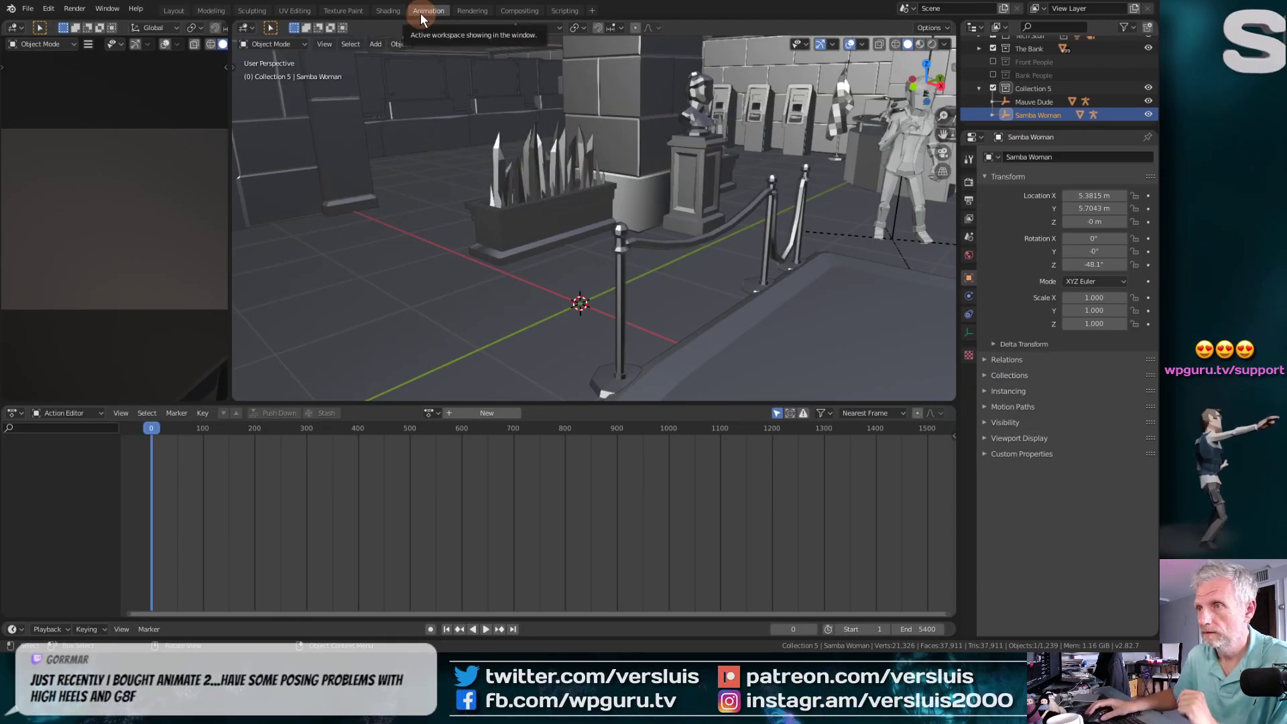
left_click(992, 48)
scroll(697, 251, "down", 2)
scroll(697, 251, "down", 15)
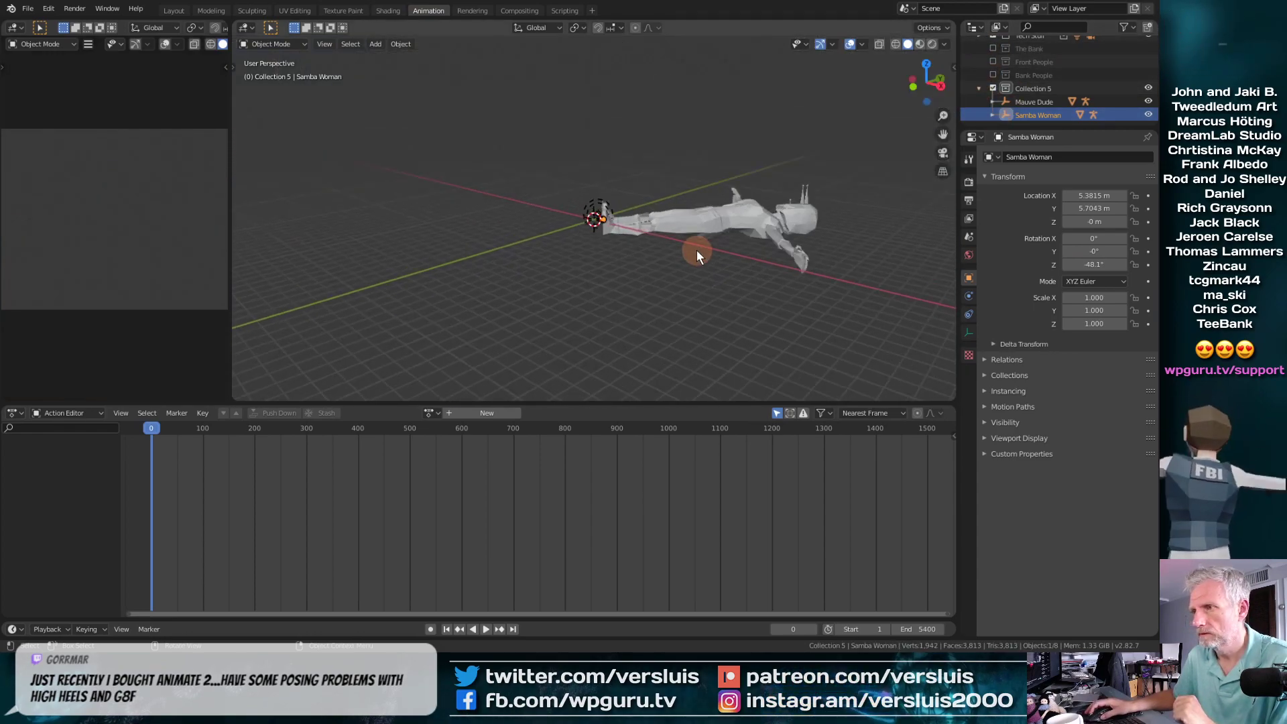
scroll(697, 251, "up", 7)
scroll(697, 251, "down", 2)
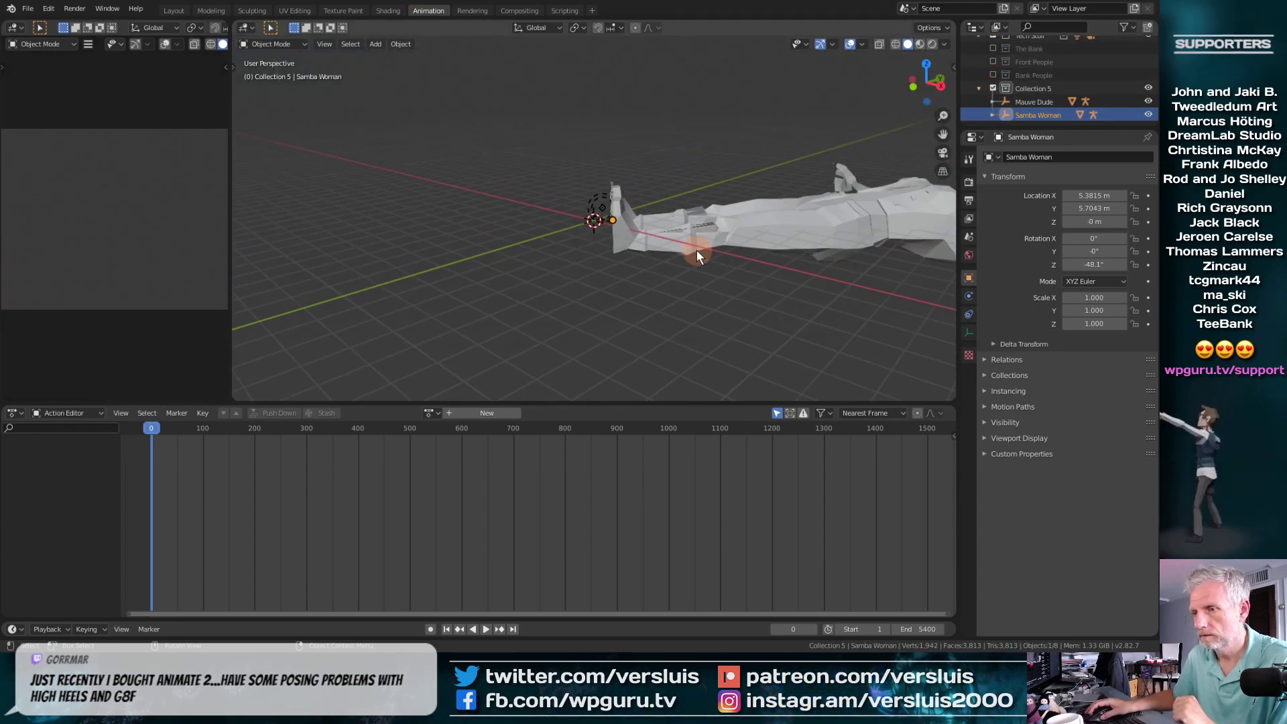
Step: Select the Root.004 armature inside Samba Woman and change the Action Editor to the Nonlinear Animation editor
left_click(992, 115)
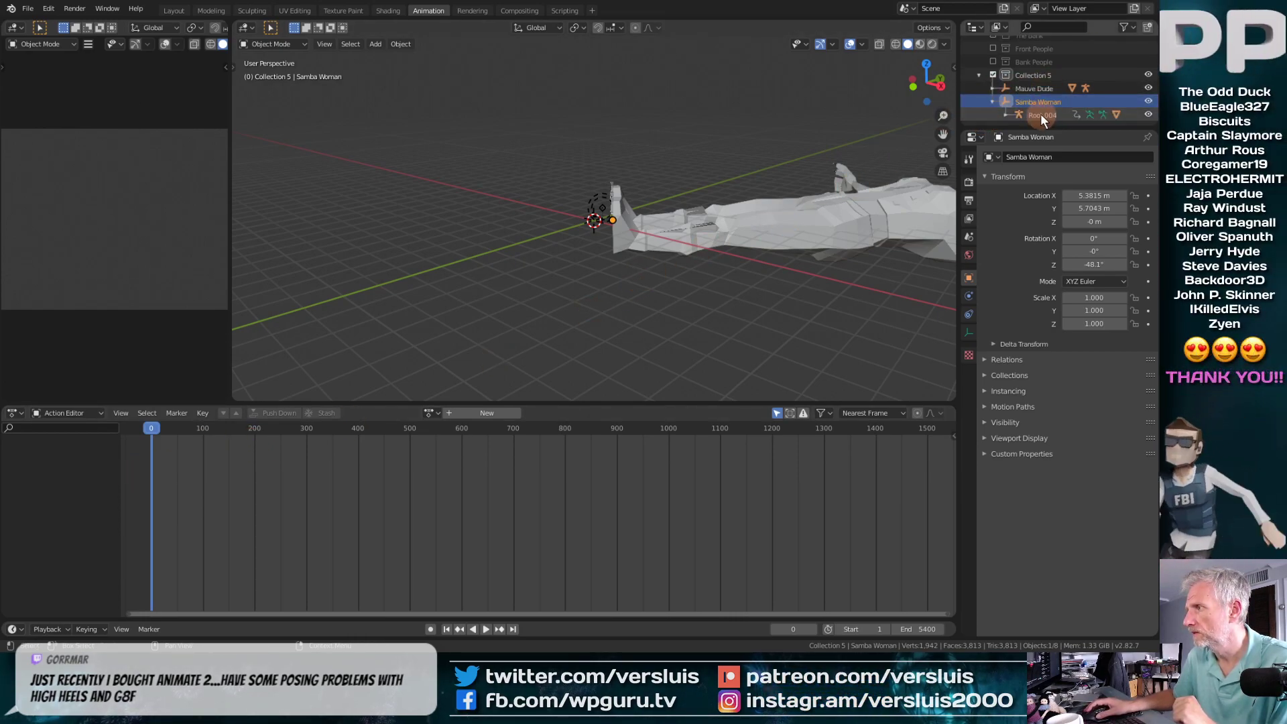
scroll(1039, 107, "down", 1)
left_click(1042, 114)
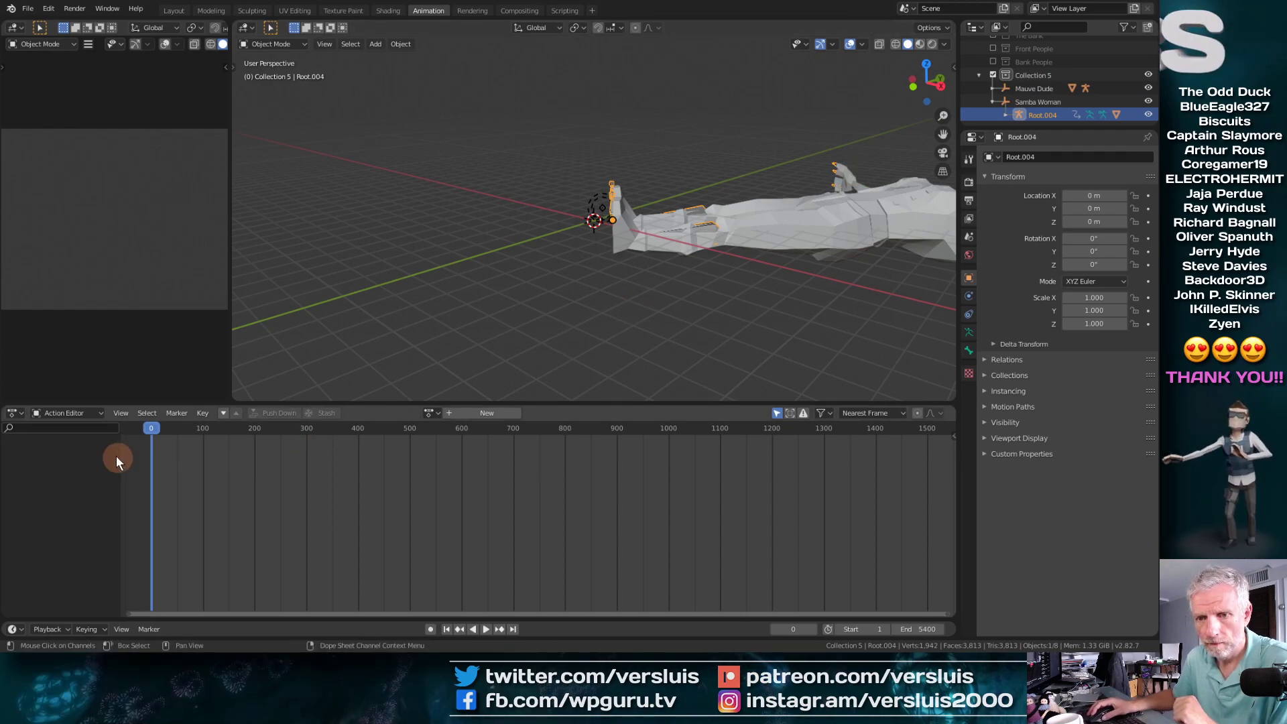
left_click(22, 414)
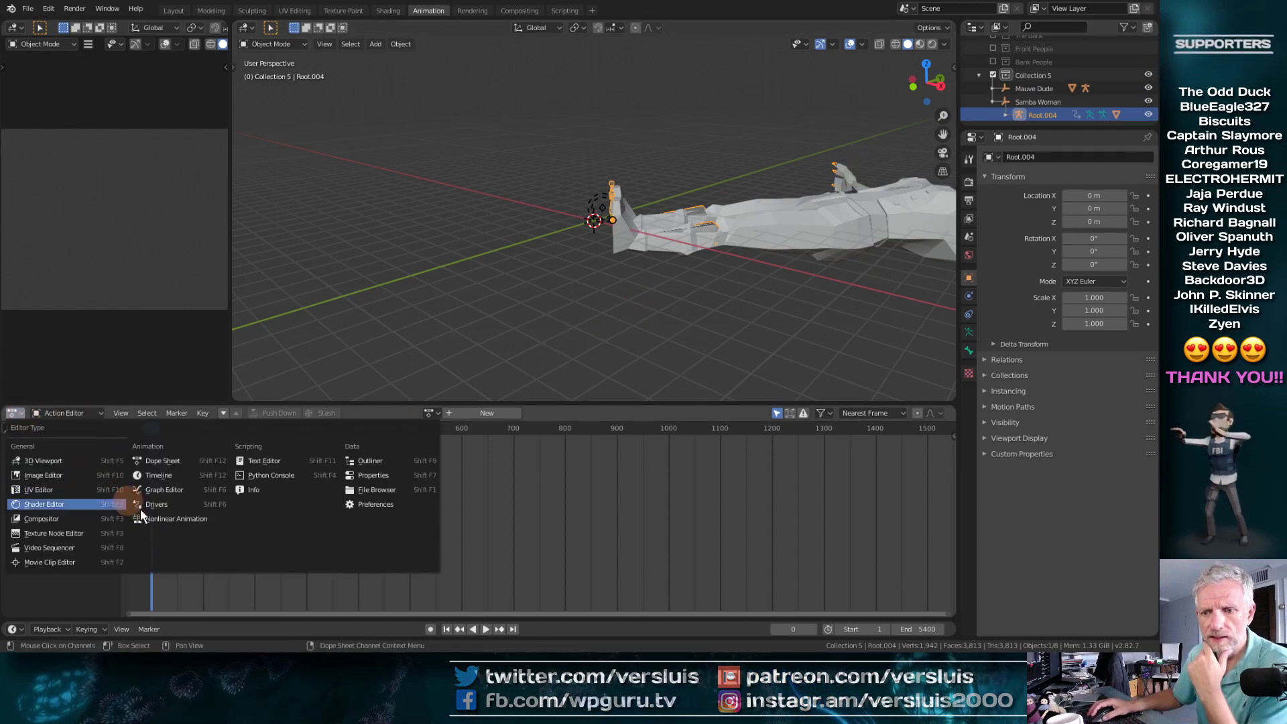
left_click(166, 520)
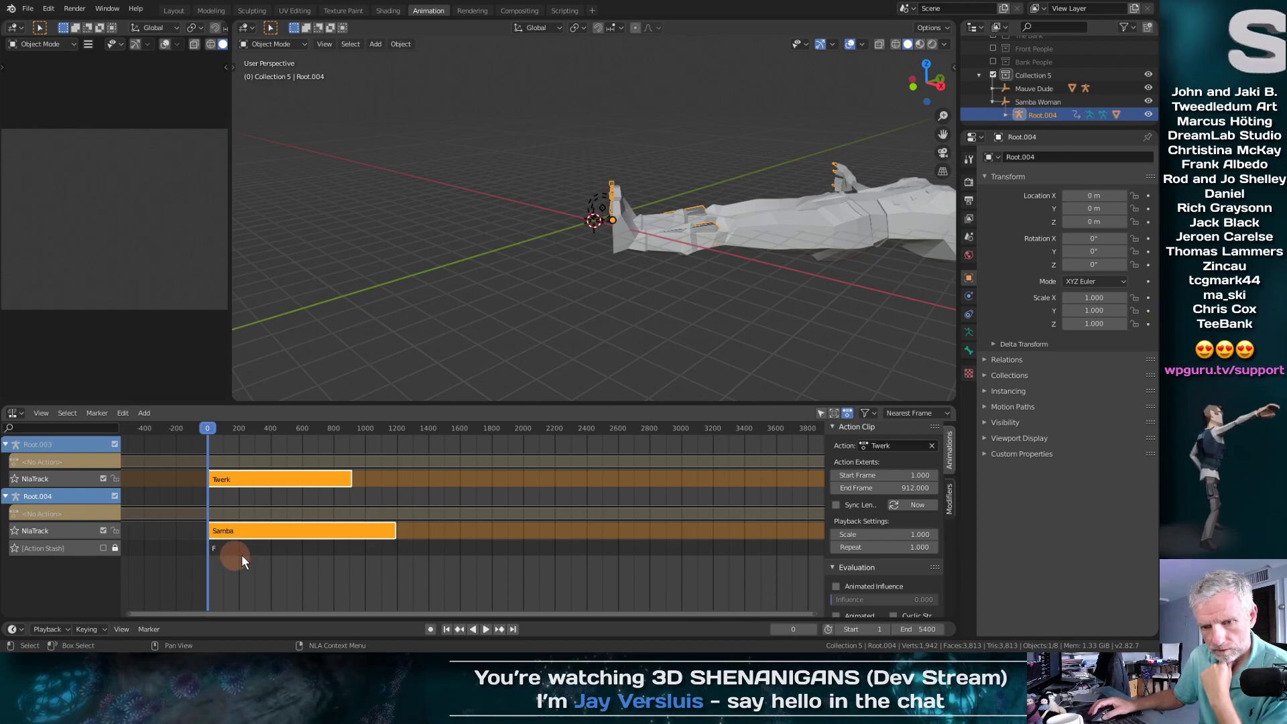
Step: Compare the Samba character's size at frame 0 and during the dance by playing and scrubbing in the Animation and Layout workspaces
left_click_drag(208, 427, 210, 430)
key("space")
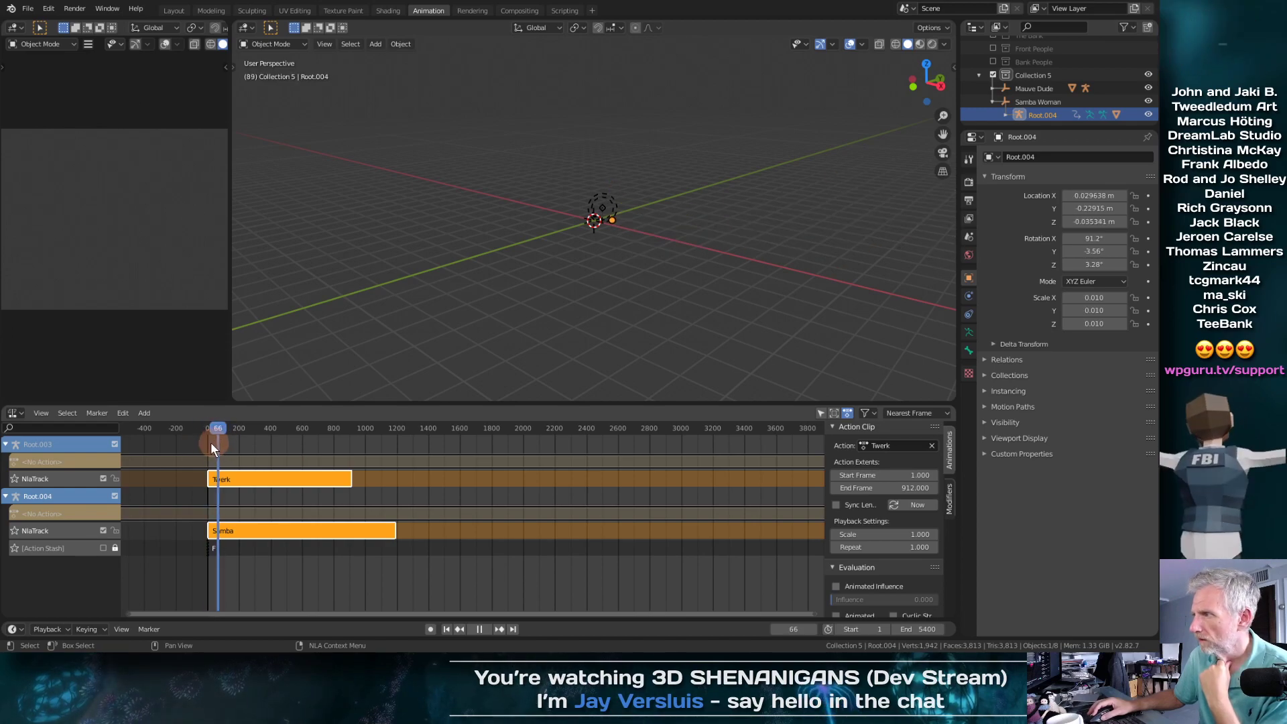
key("space")
left_click(15, 413)
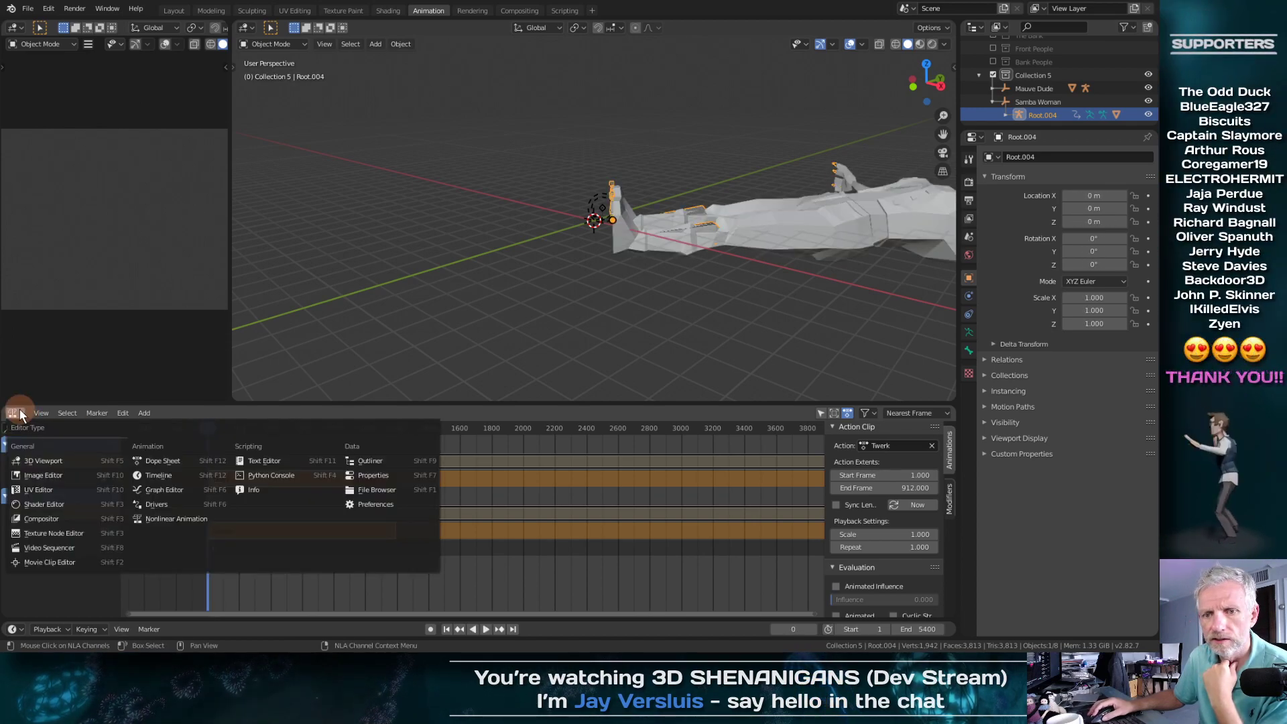
left_click(172, 10)
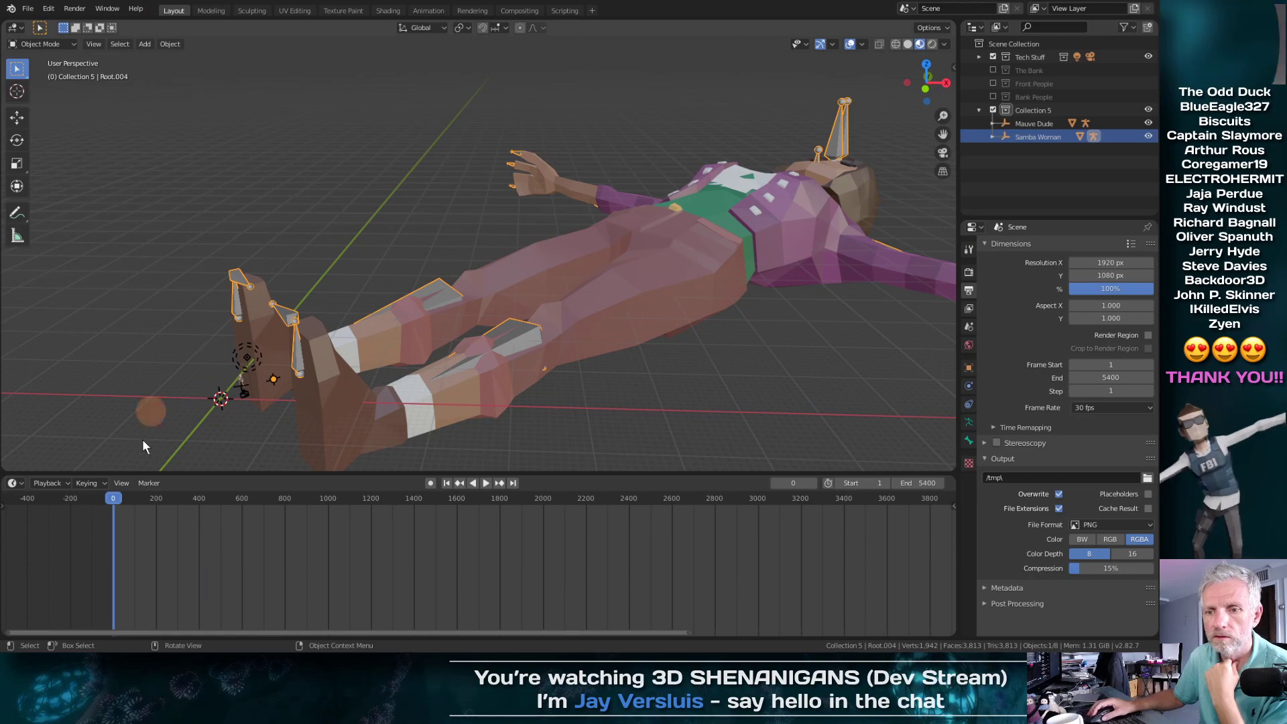
key("space")
left_click(155, 496)
left_click_drag(155, 496, 130, 511)
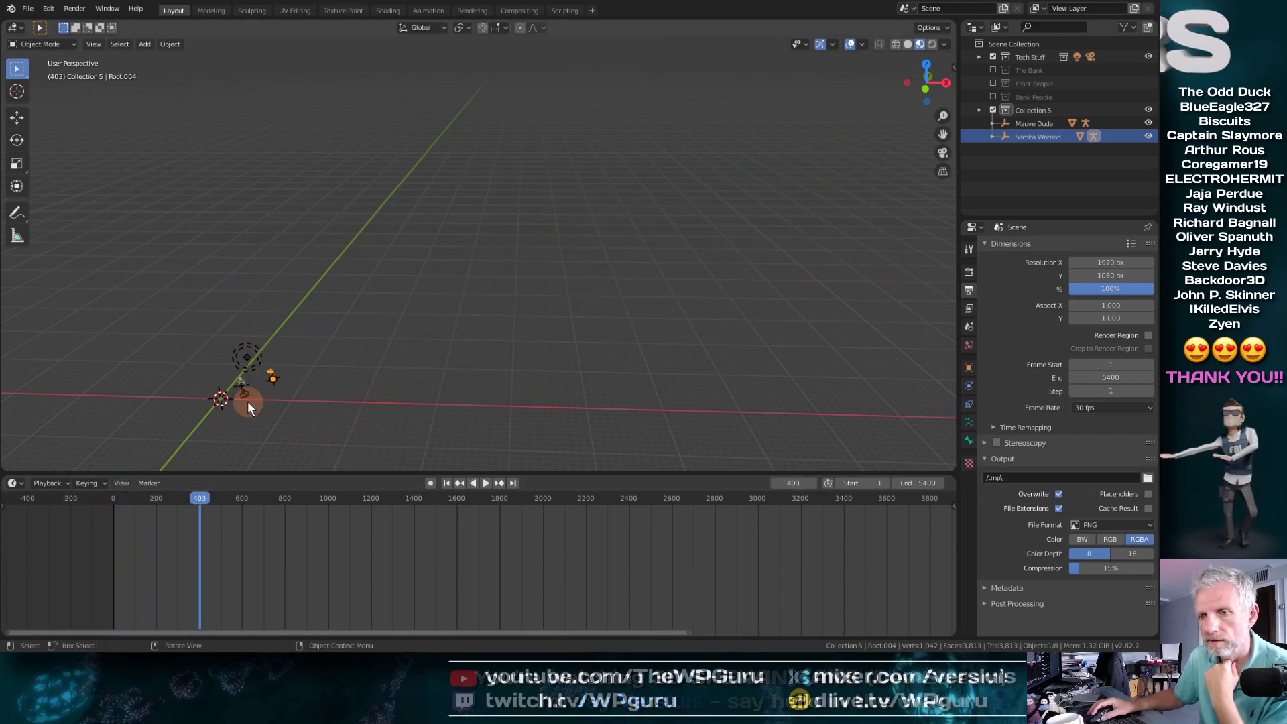
left_click(146, 518)
left_click_drag(145, 516, 85, 524)
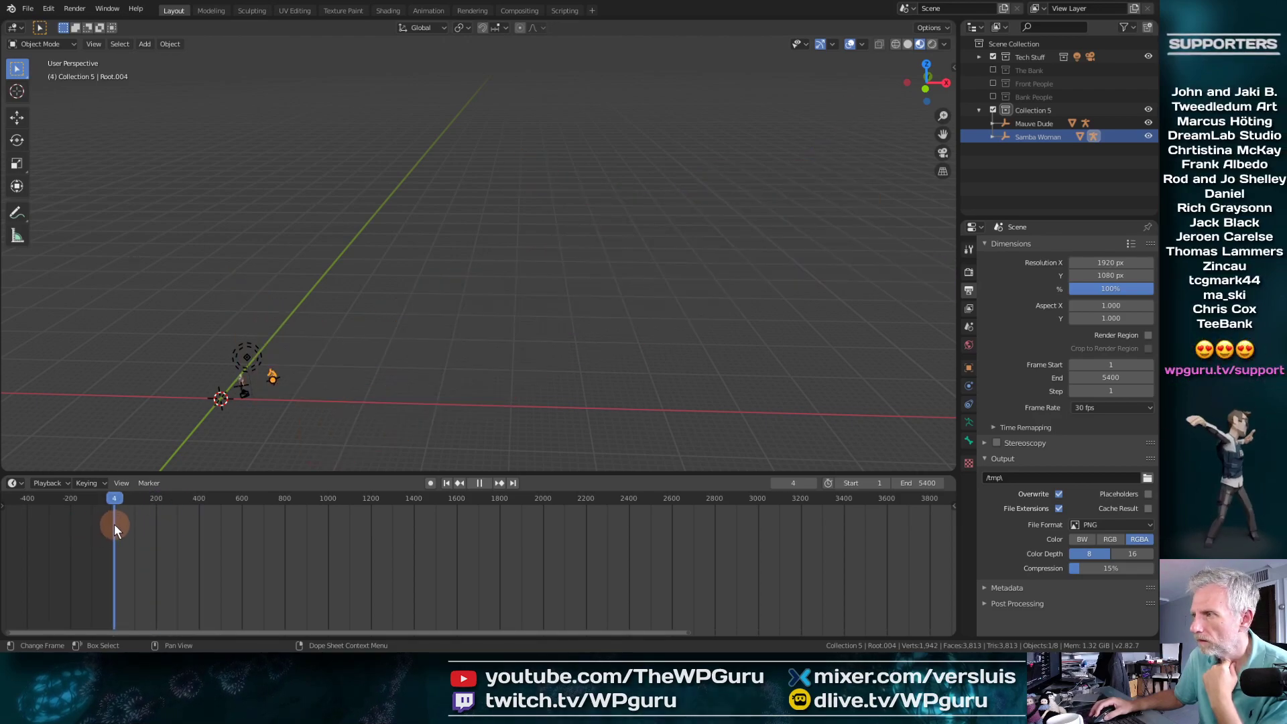
key("space")
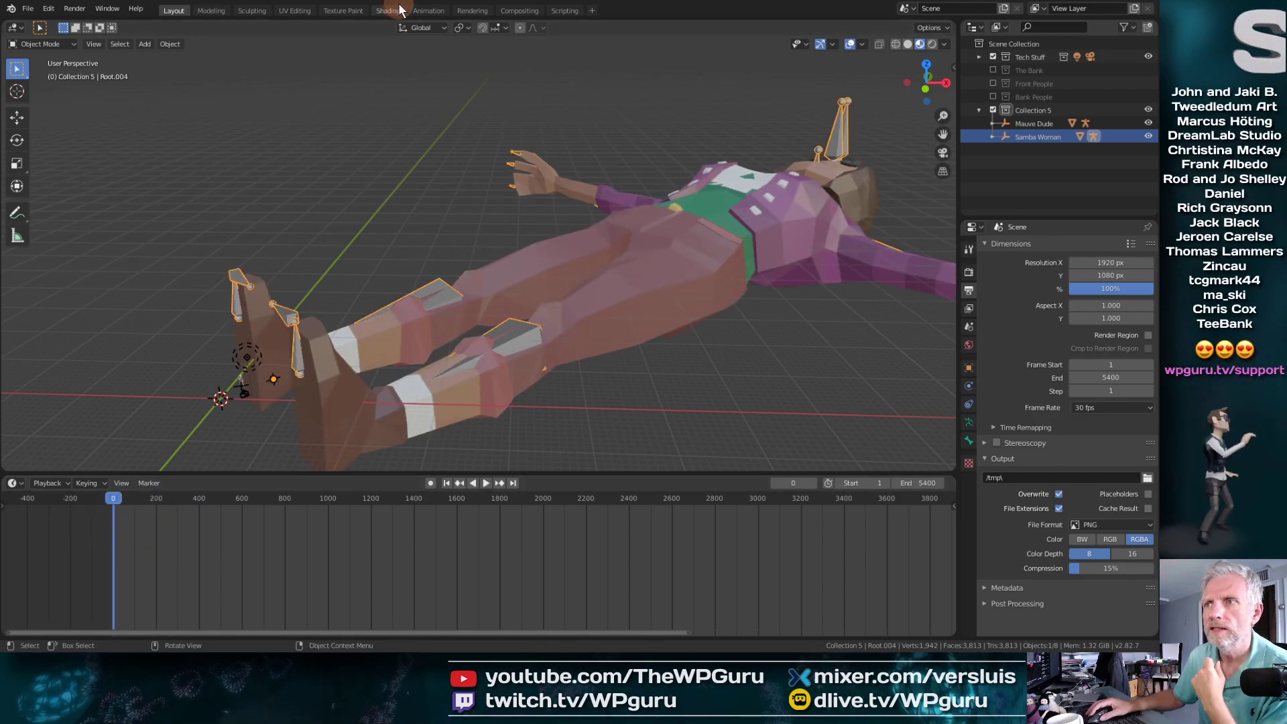
Step: In the Animation workspace, move the Samba strip on Root.004's NLA track earlier so it starts at about frame -40
left_click(429, 10)
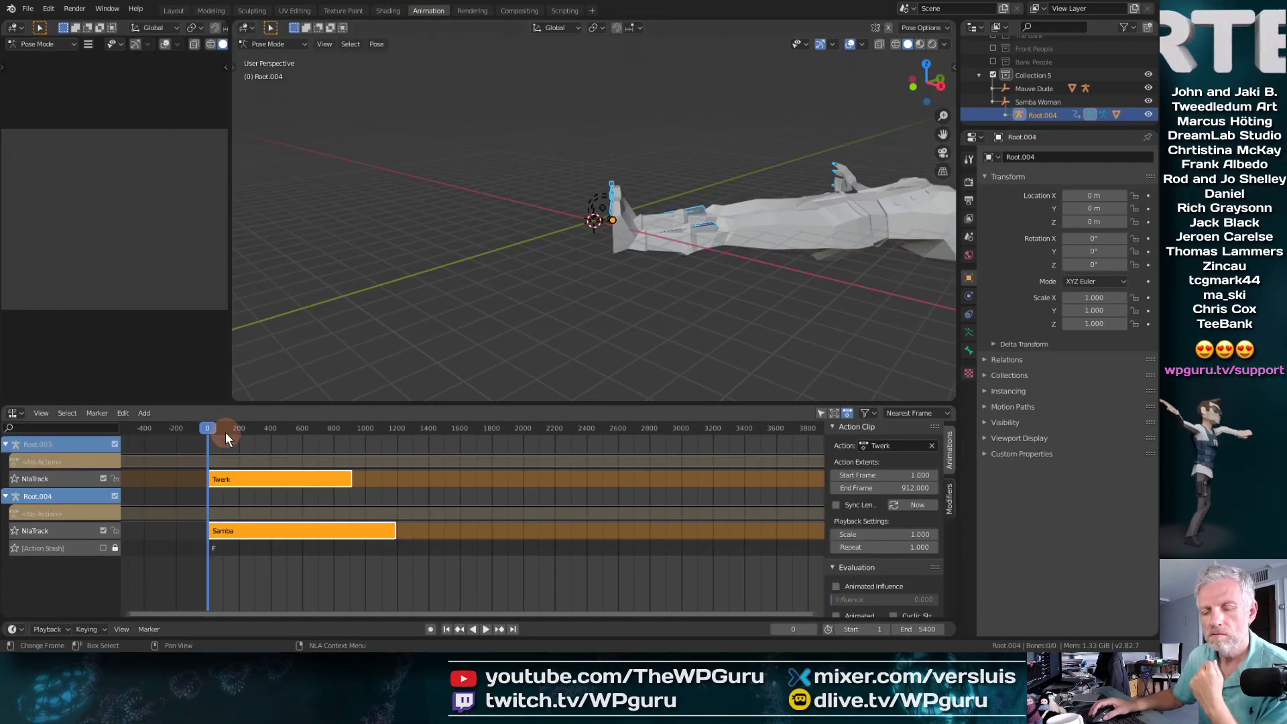
left_click(212, 522)
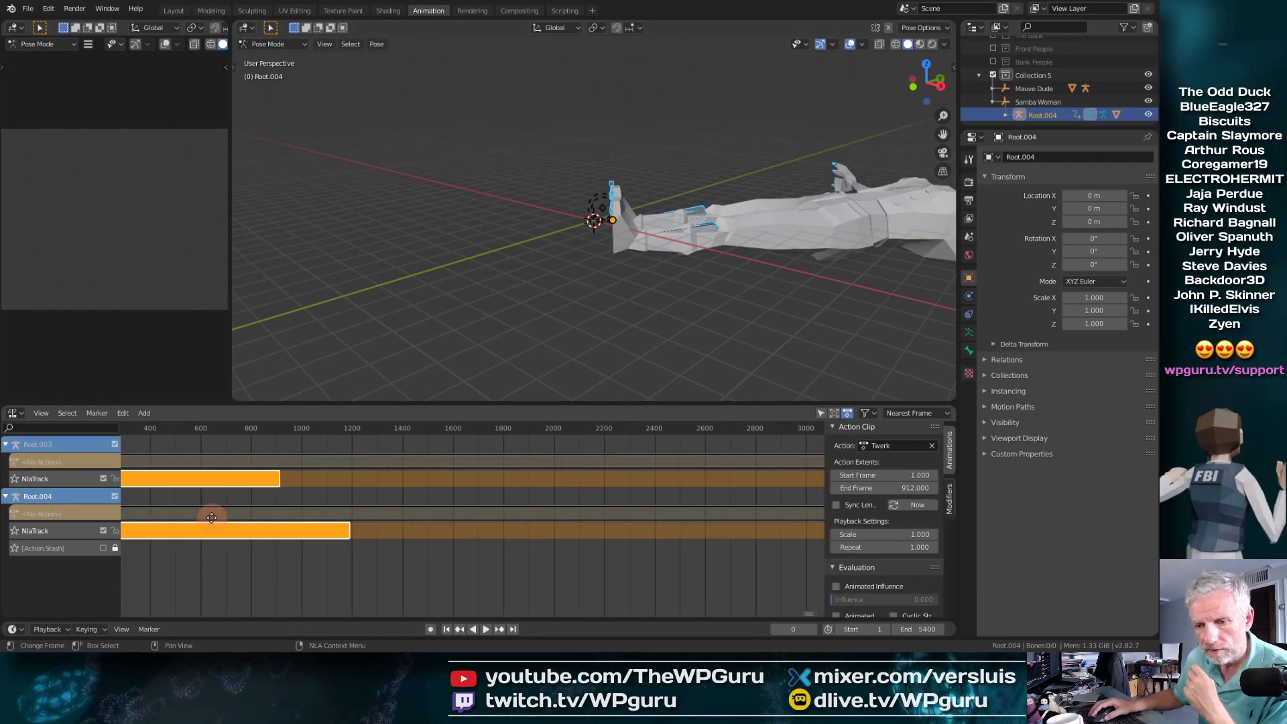
middle_click_drag(211, 524, 431, 512)
left_click(270, 533)
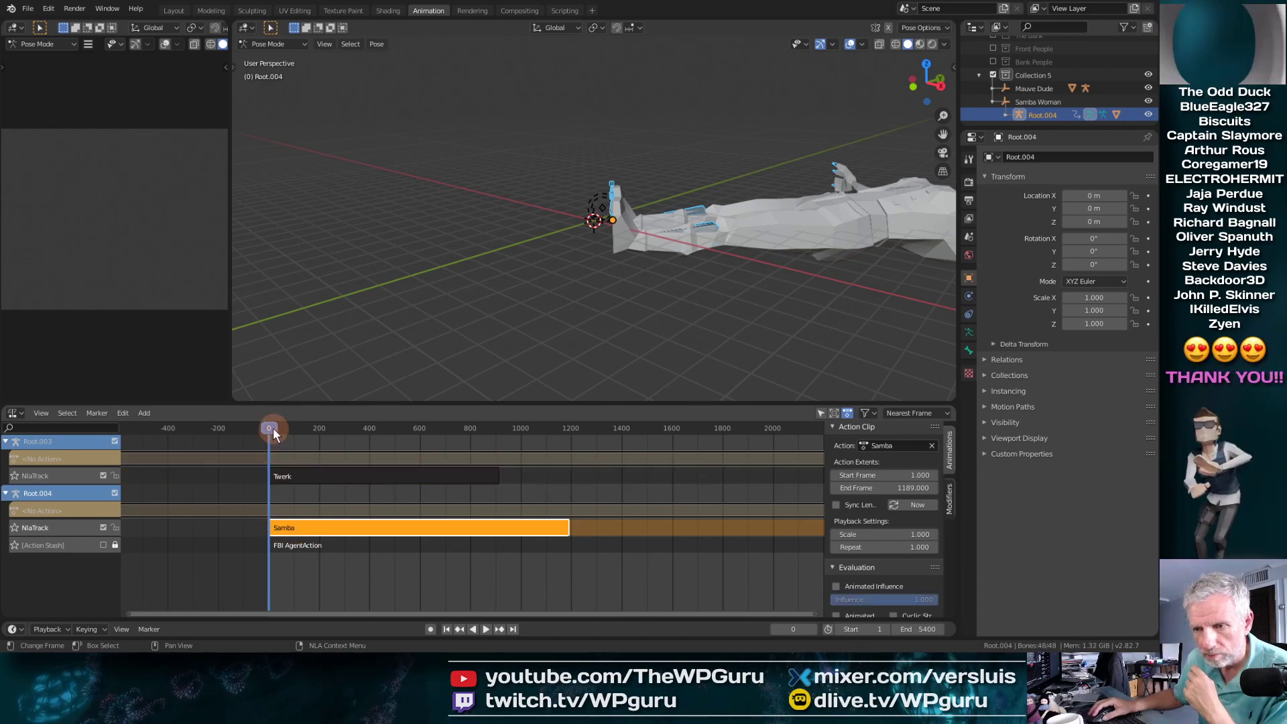
key("space")
key("g")
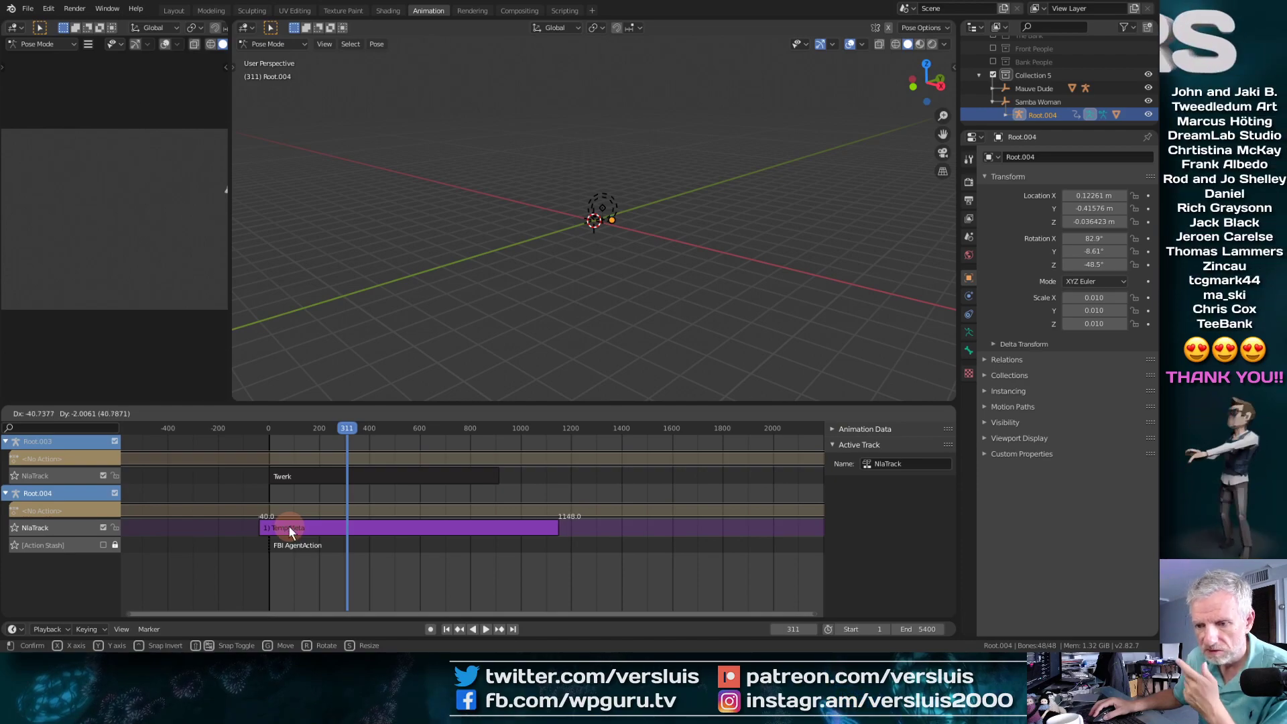
left_click(289, 526)
Step: Check the samba motion from frame 0 to 367 with the selected character framed in the viewport
left_click_drag(345, 427, 263, 446)
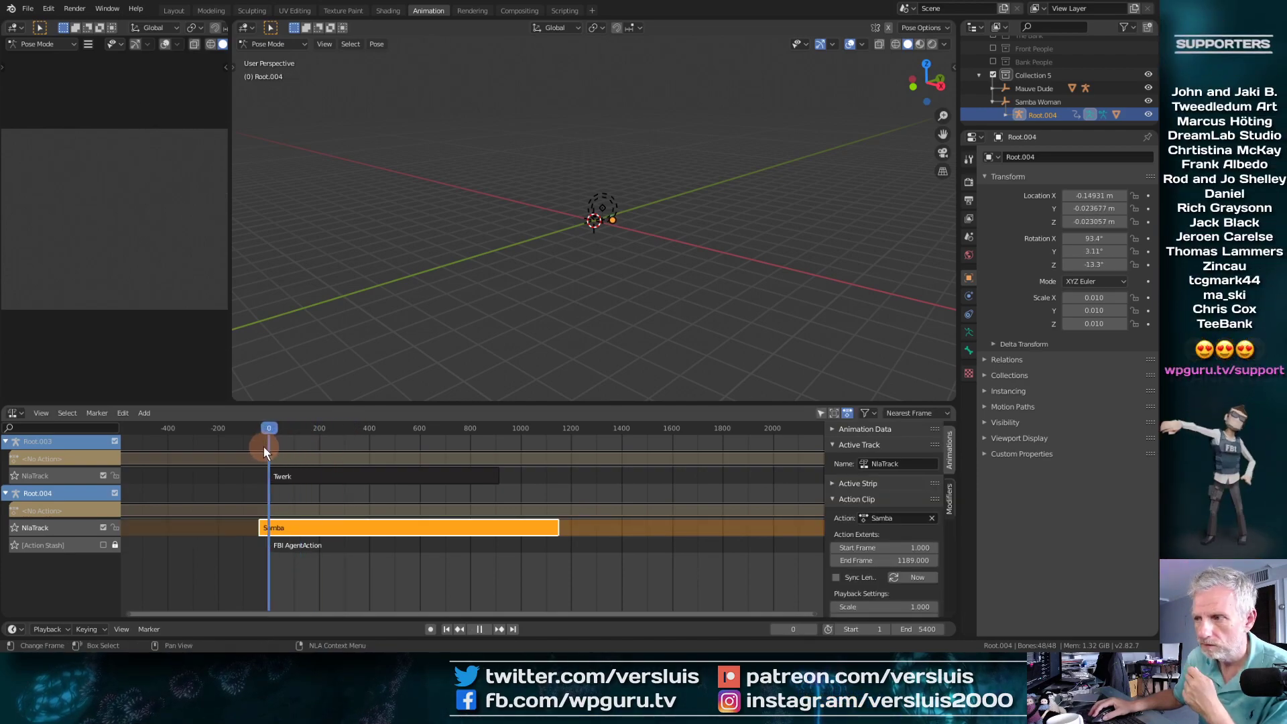
key("space")
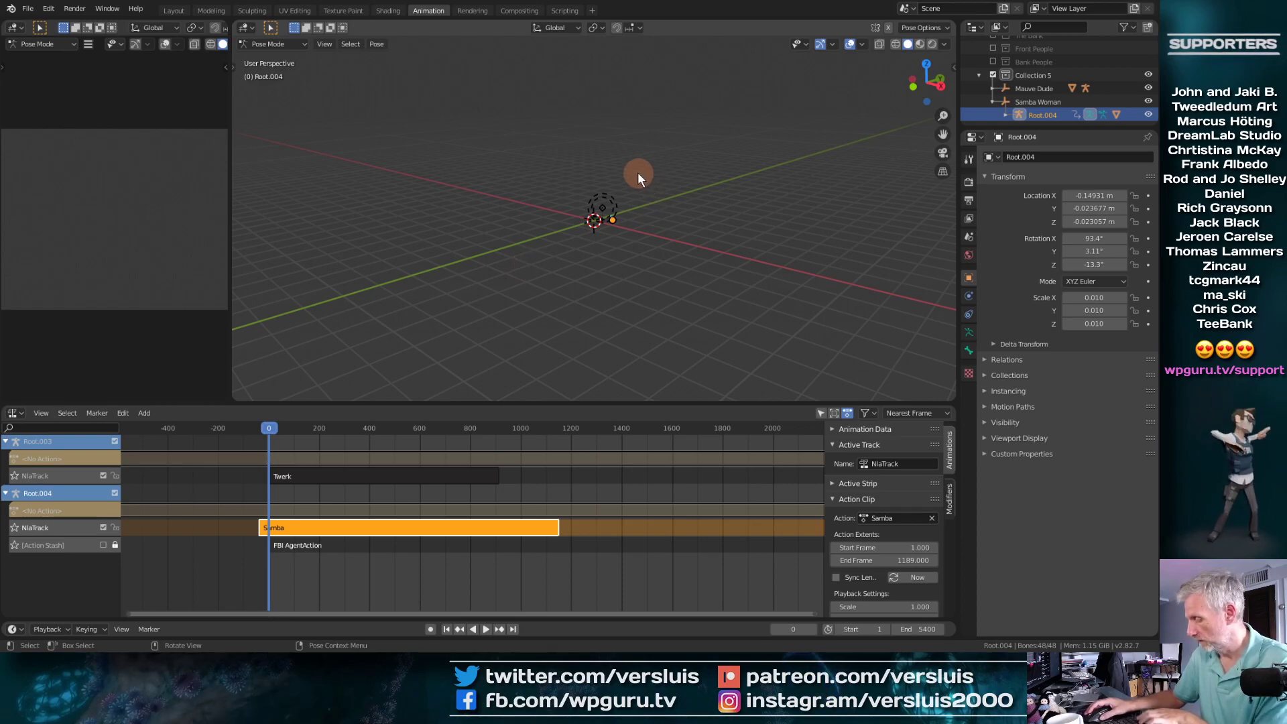
key("KP_Decimal")
key("space")
left_click_drag(271, 432, 362, 431)
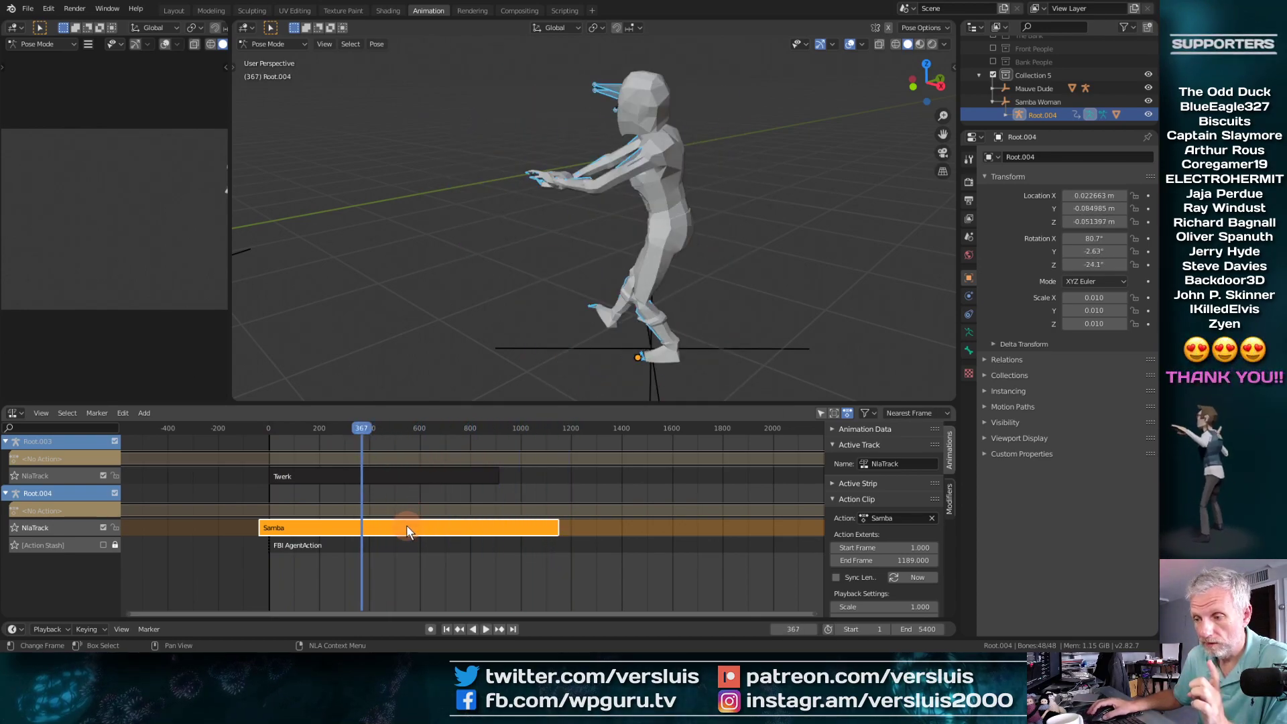
Step: Set the Samba strip's repeat to 3 and scrub across its loop points to frame 2537
scroll(875, 556, "down", 3)
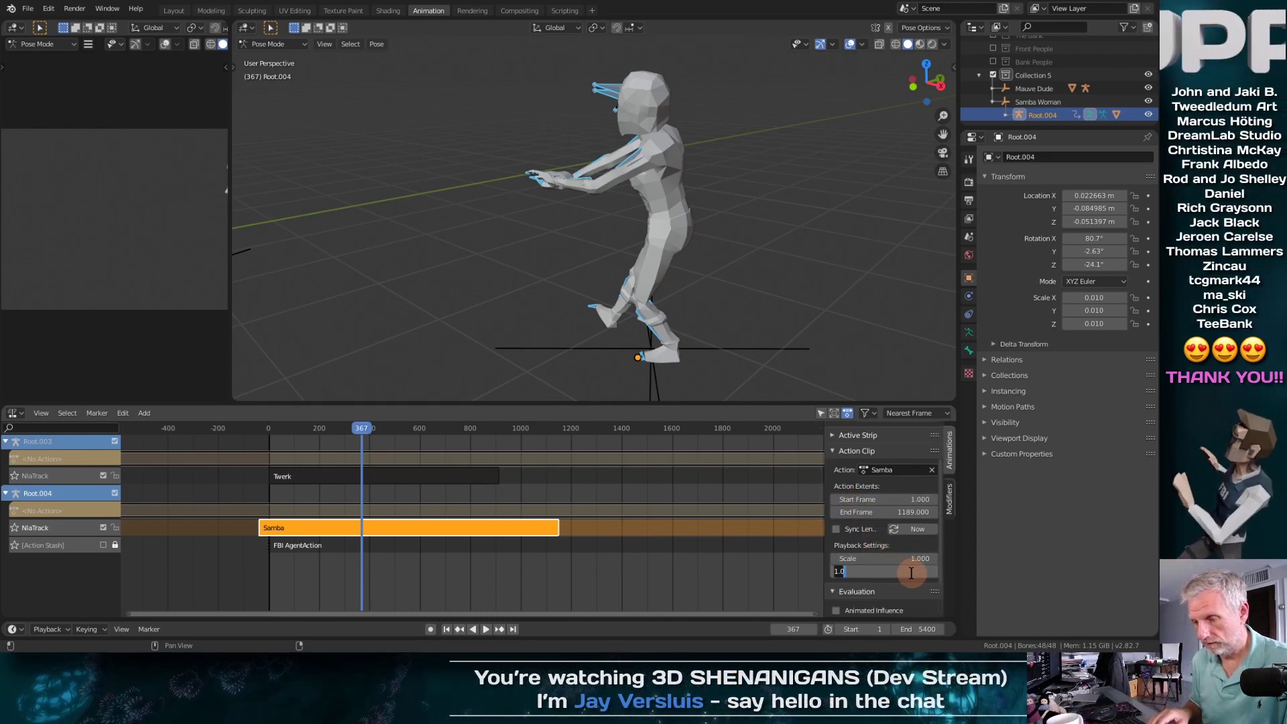
key("Return")
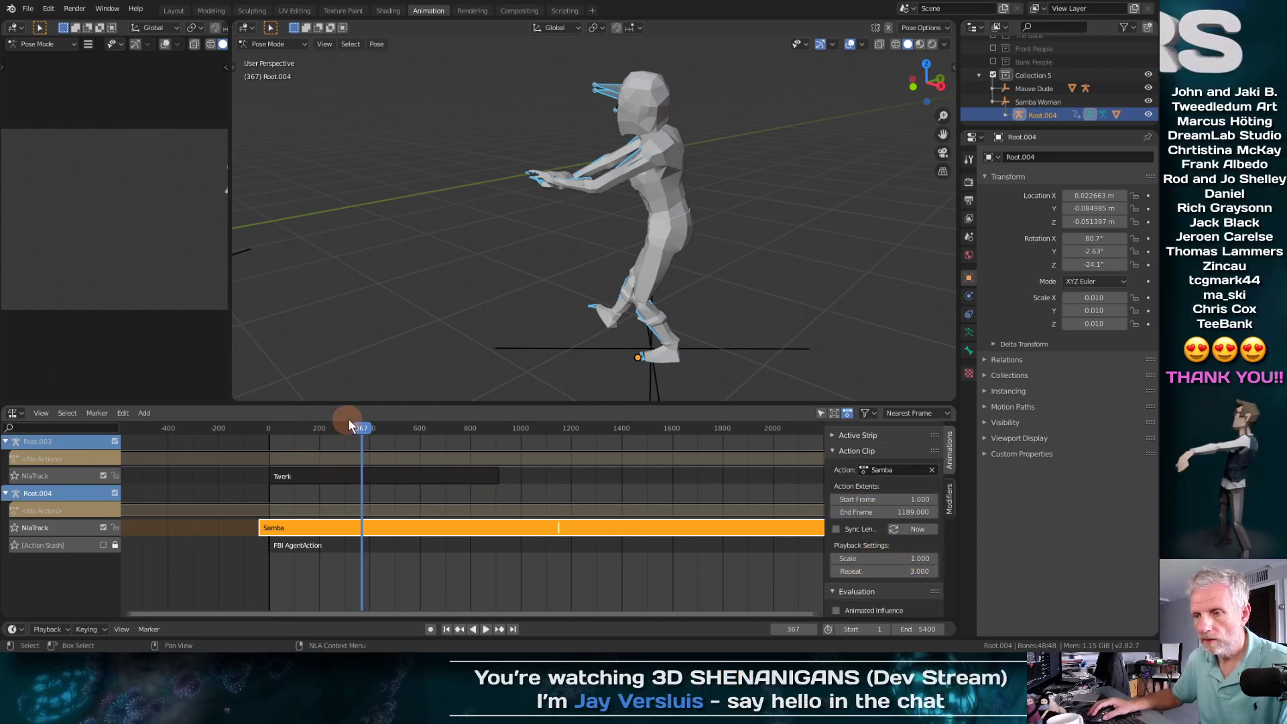
left_click_drag(364, 427, 606, 446)
scroll(596, 471, "down", 5)
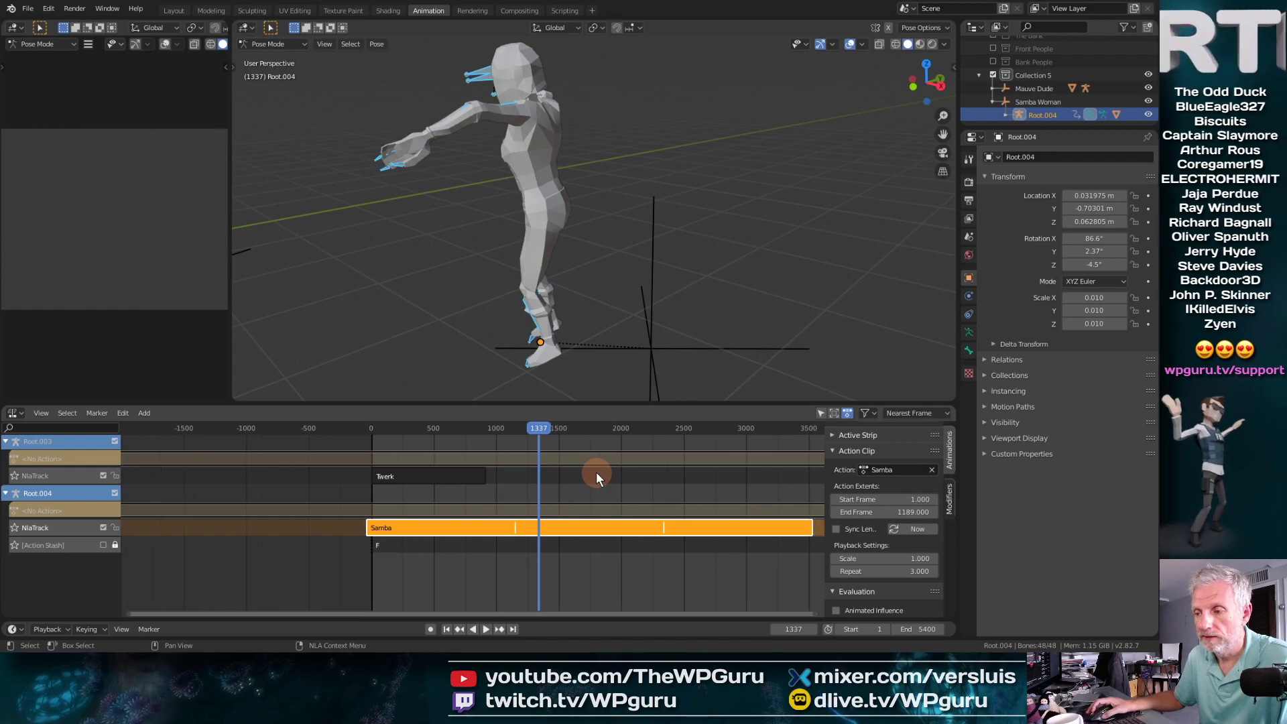
middle_click_drag(596, 471, 406, 499)
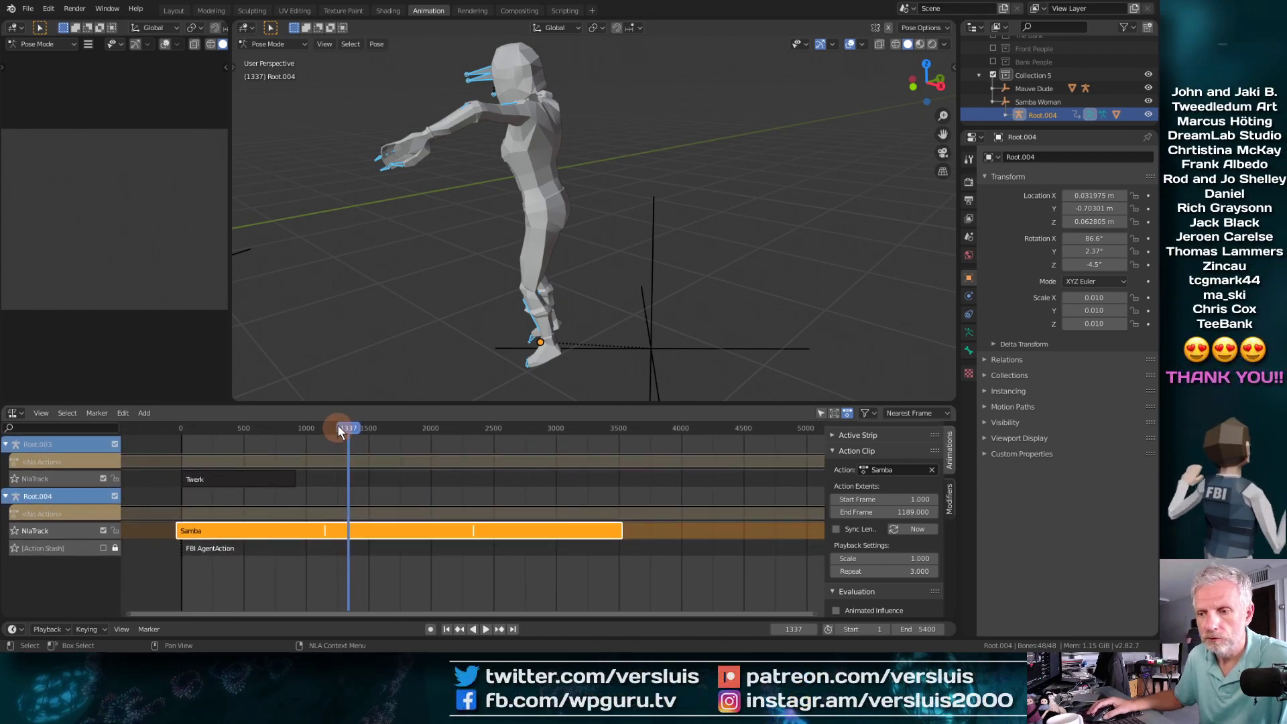
left_click_drag(339, 431, 292, 461)
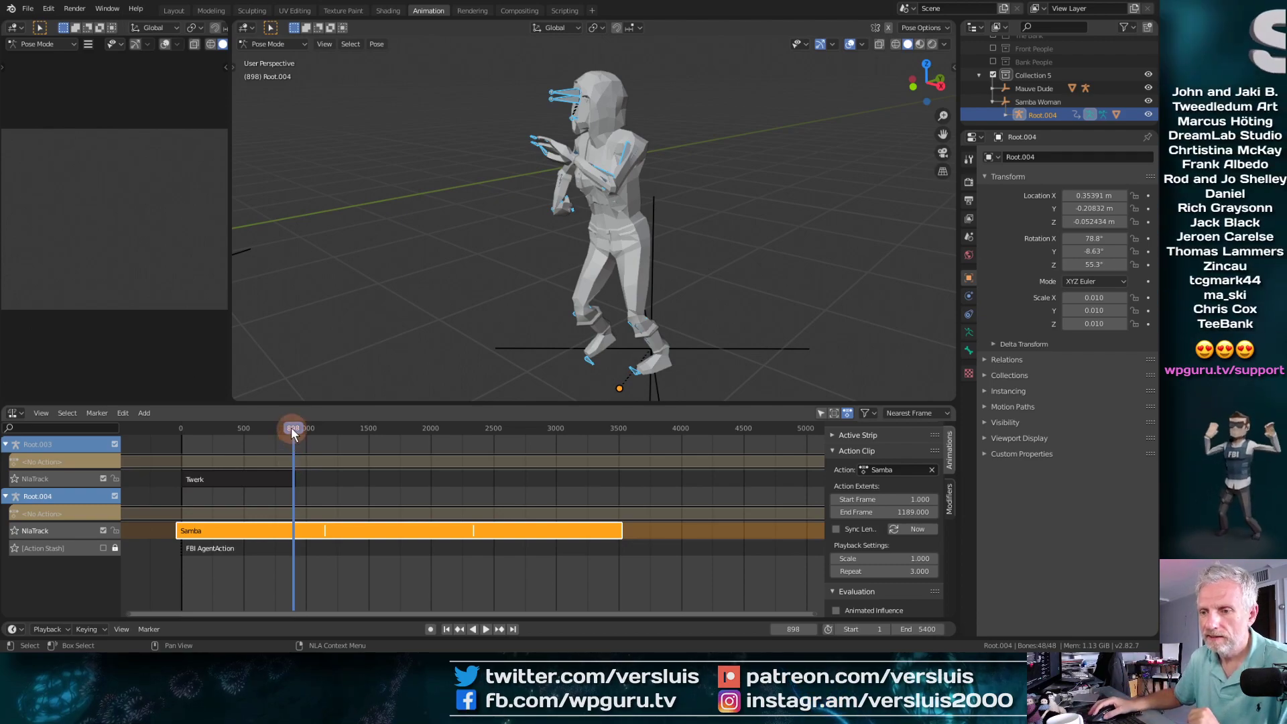
left_click_drag(291, 428, 489, 461)
Step: Set the Samba strip's repeat to 5, preview the looping dance and return the timeline to frame 0
scroll(489, 461, "up", 2)
scroll(490, 461, "down", 4)
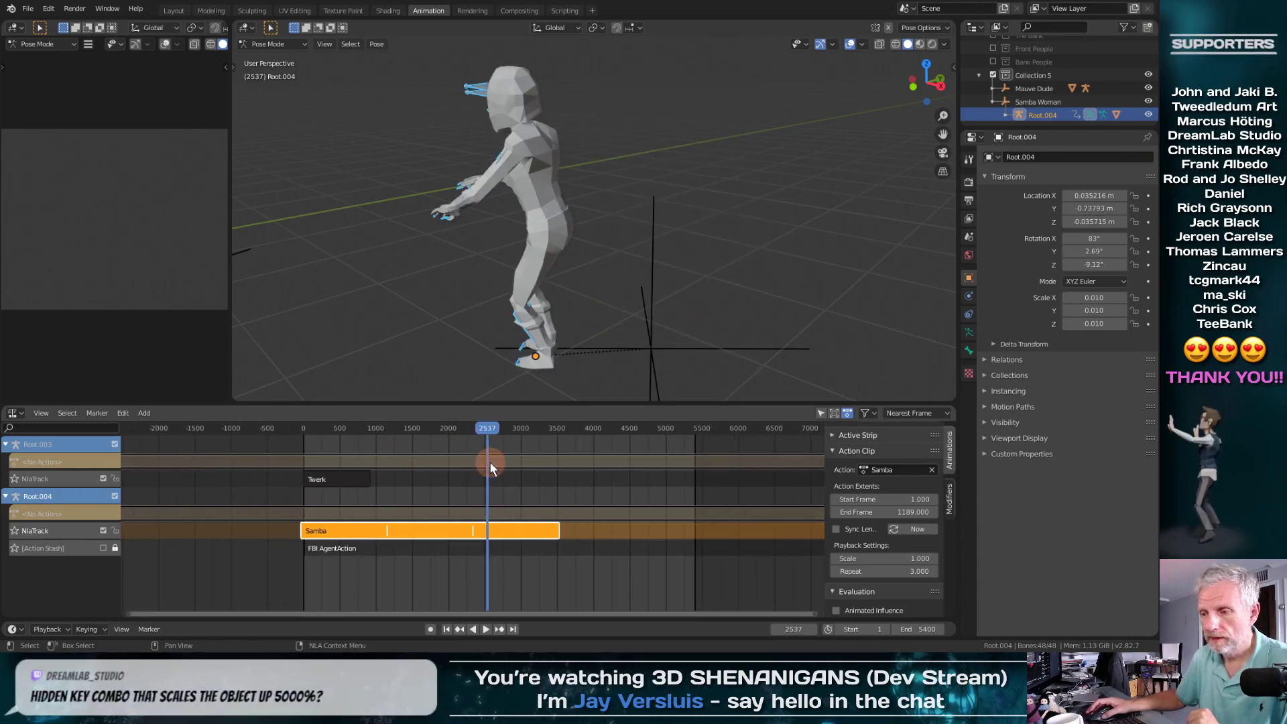
middle_click_drag(489, 461, 303, 480)
scroll(315, 486, "down", 1)
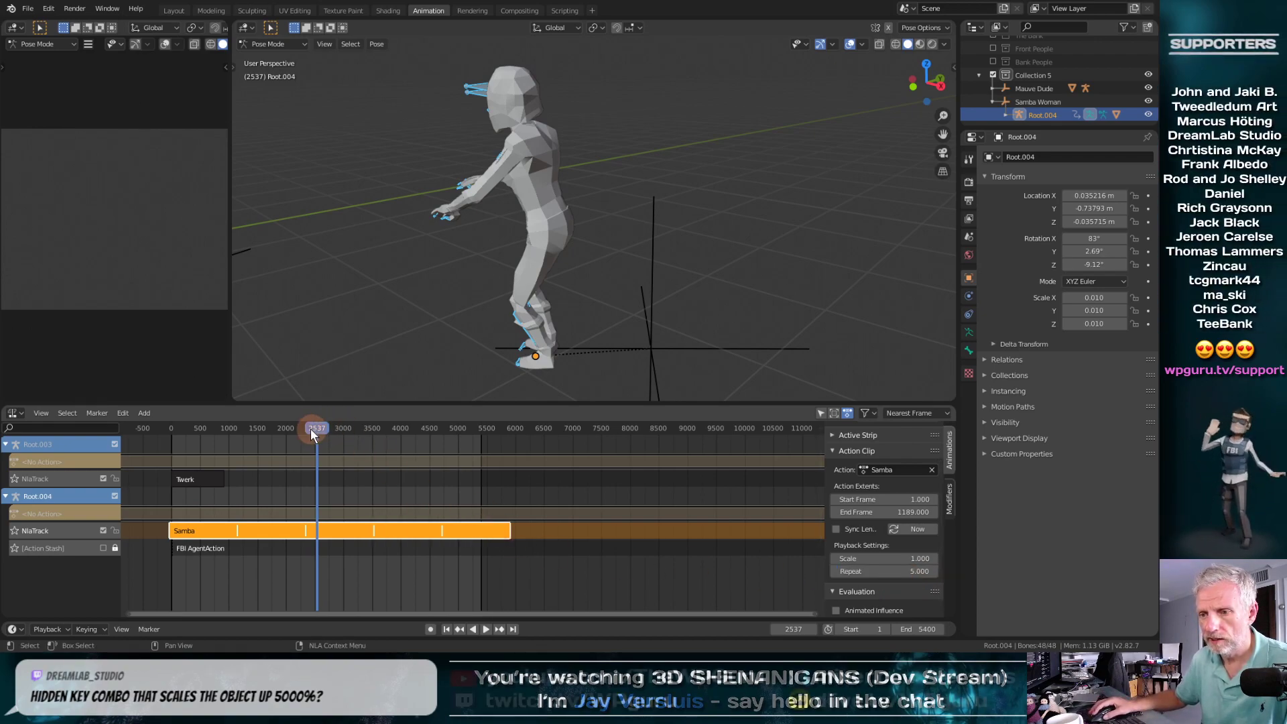
left_click_drag(312, 428, 172, 452)
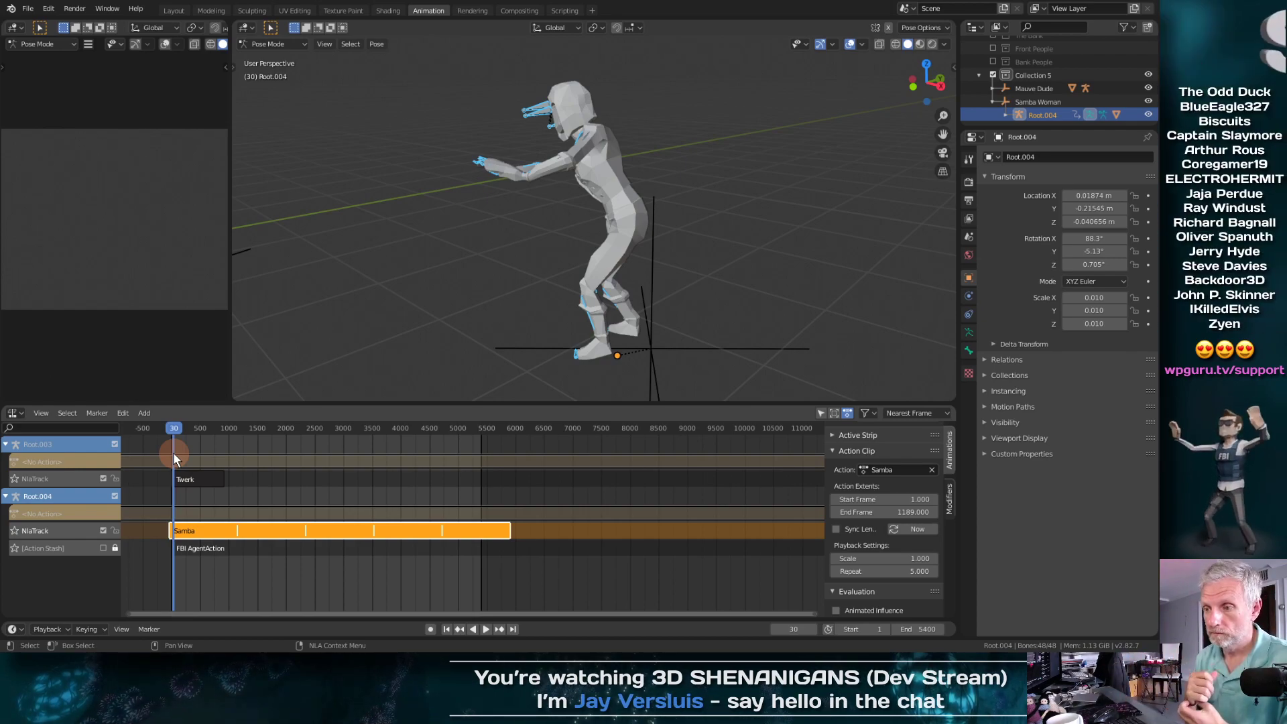
key("space")
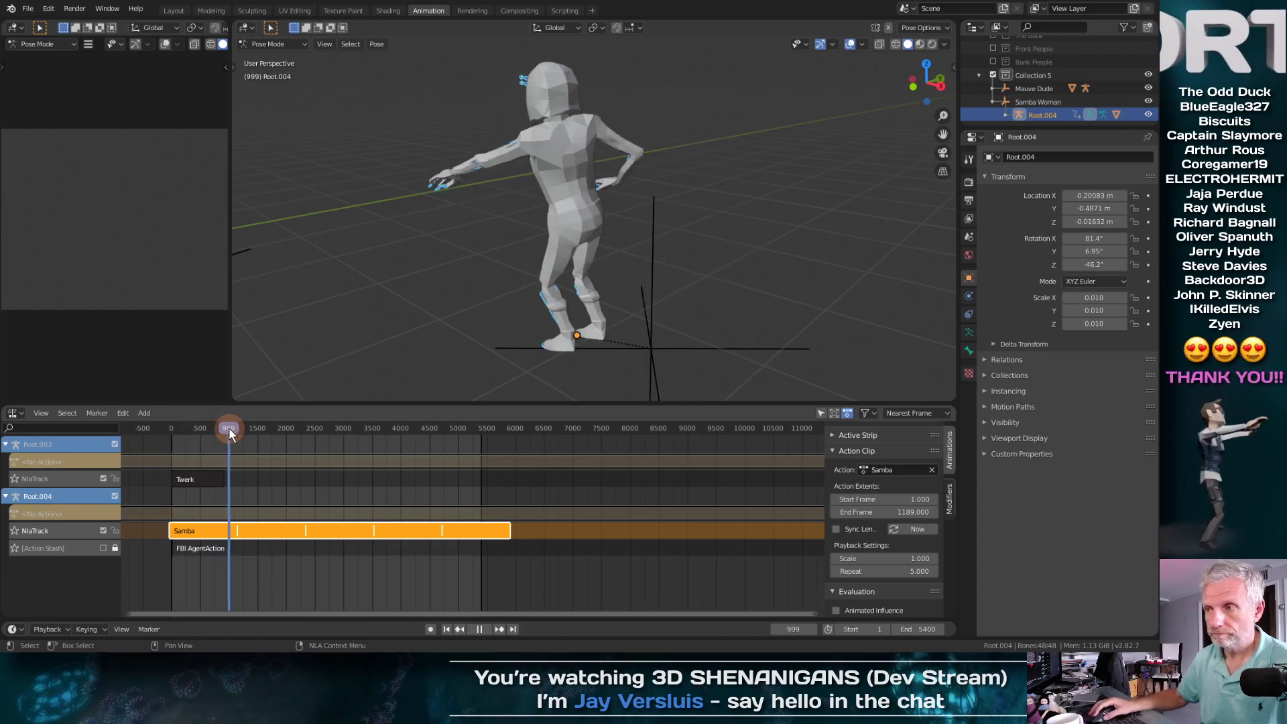
key("Escape")
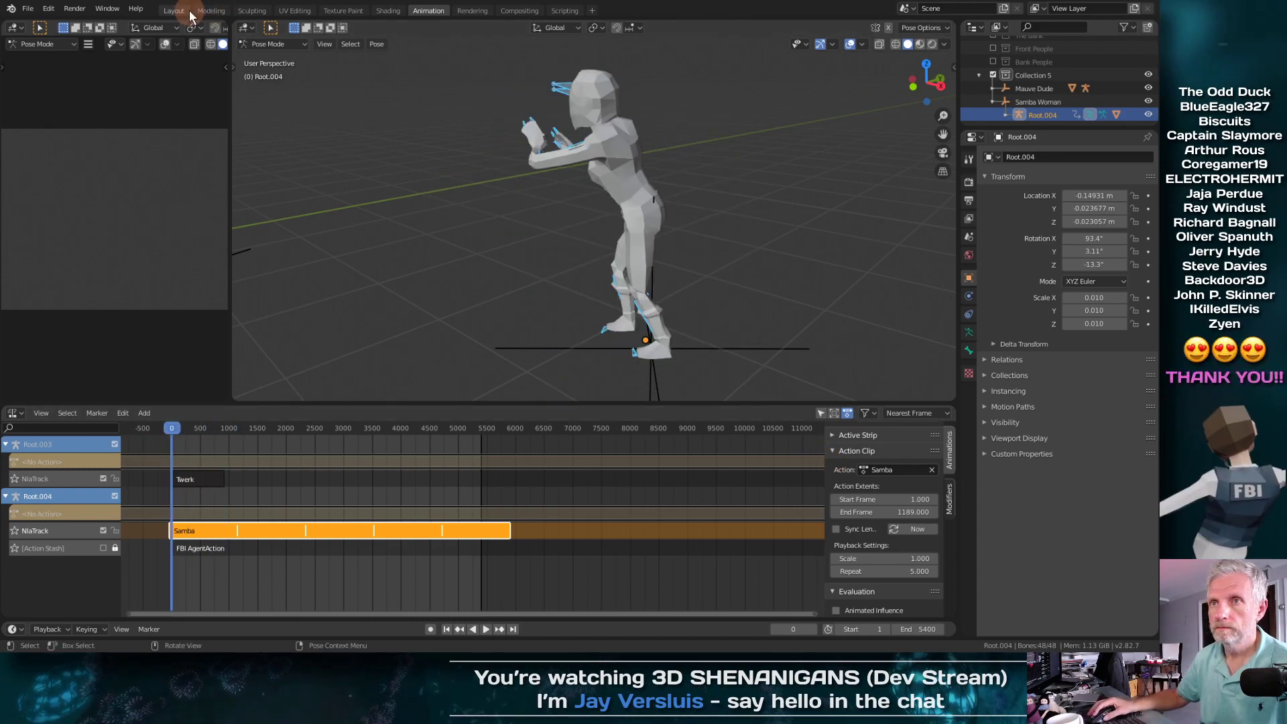
Step: Switch to the Layout workspace, include The Bank collection again and frame the samba dancer beside the reception desk
left_click(174, 11)
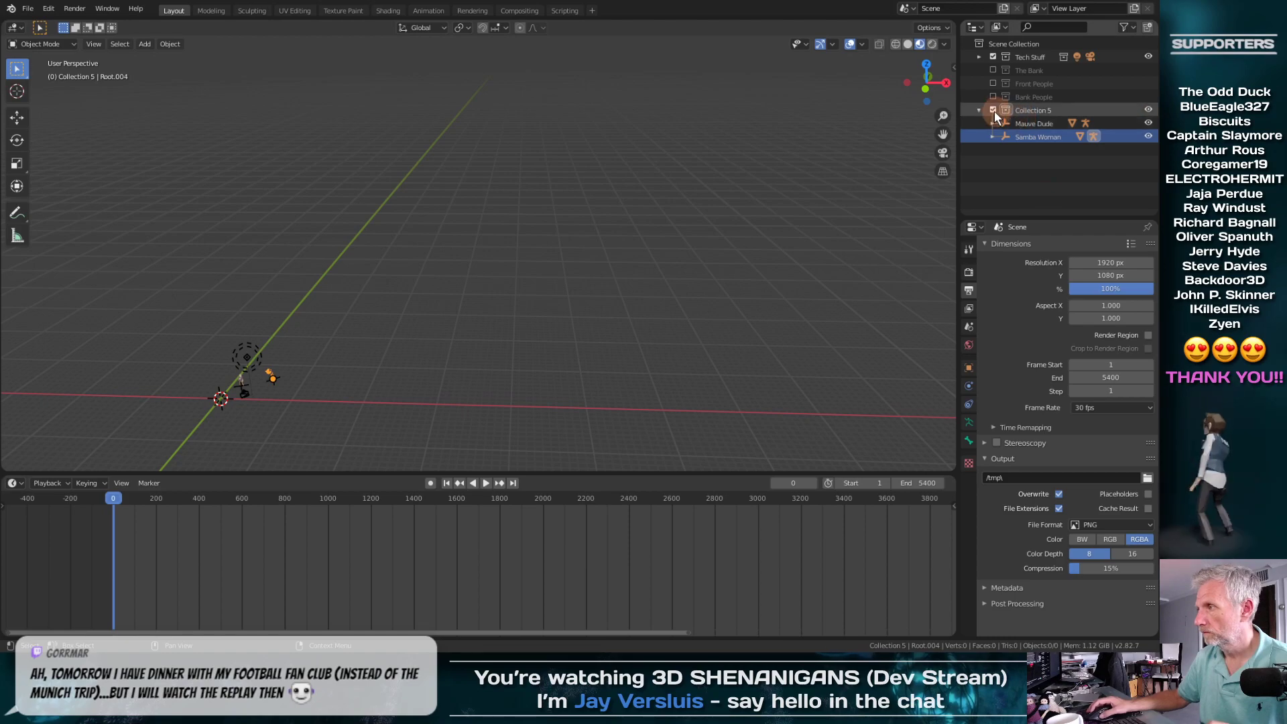
left_click(993, 69)
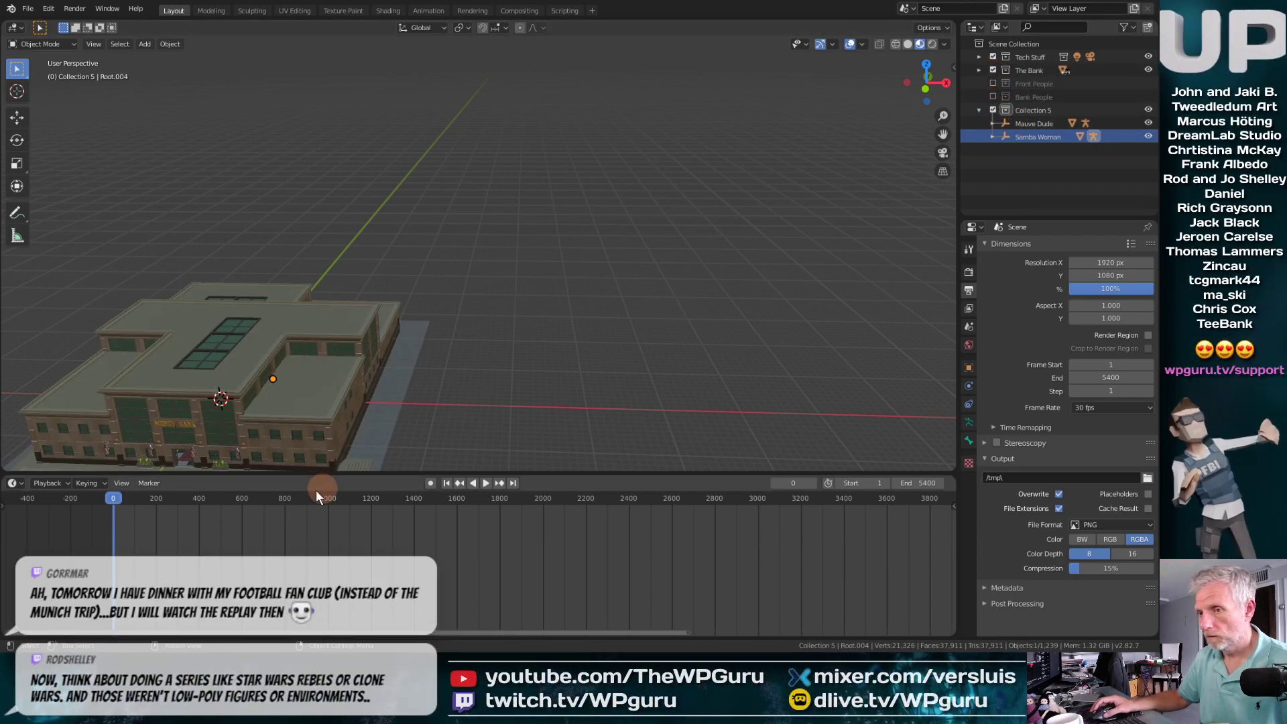
key("KP_Decimal")
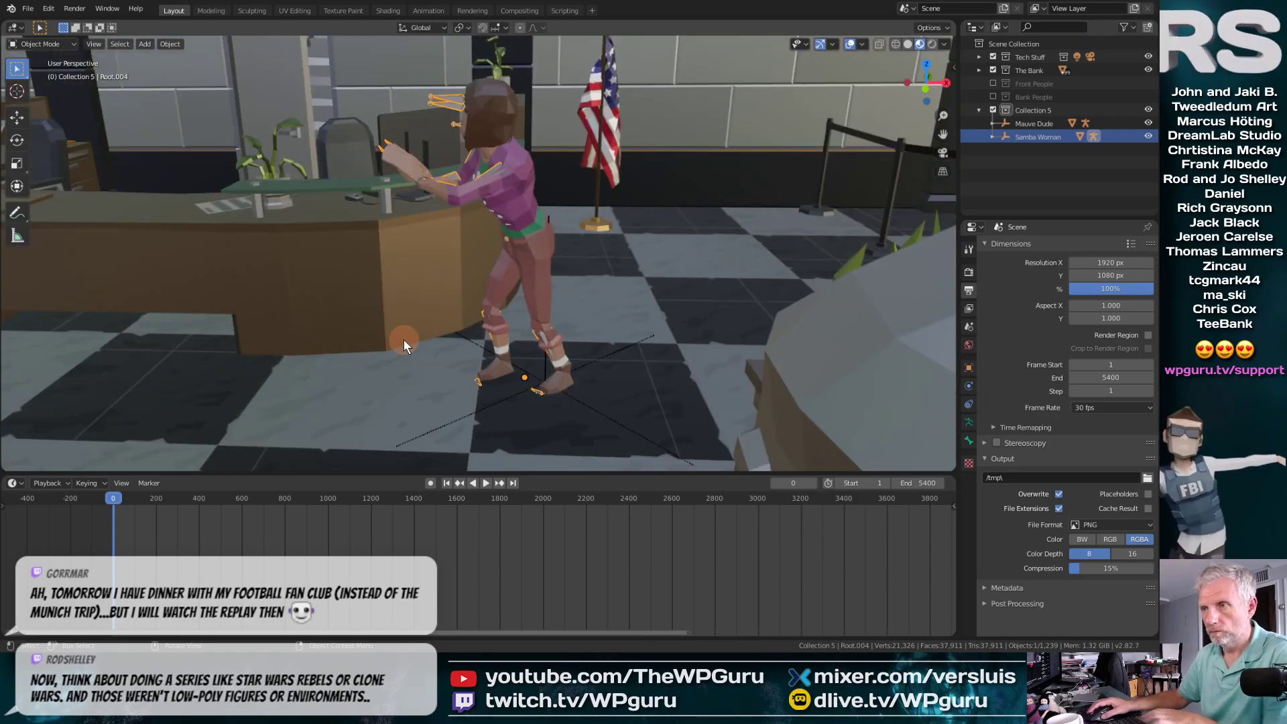
middle_click_drag(404, 340, 484, 333)
scroll(484, 334, "down", 1)
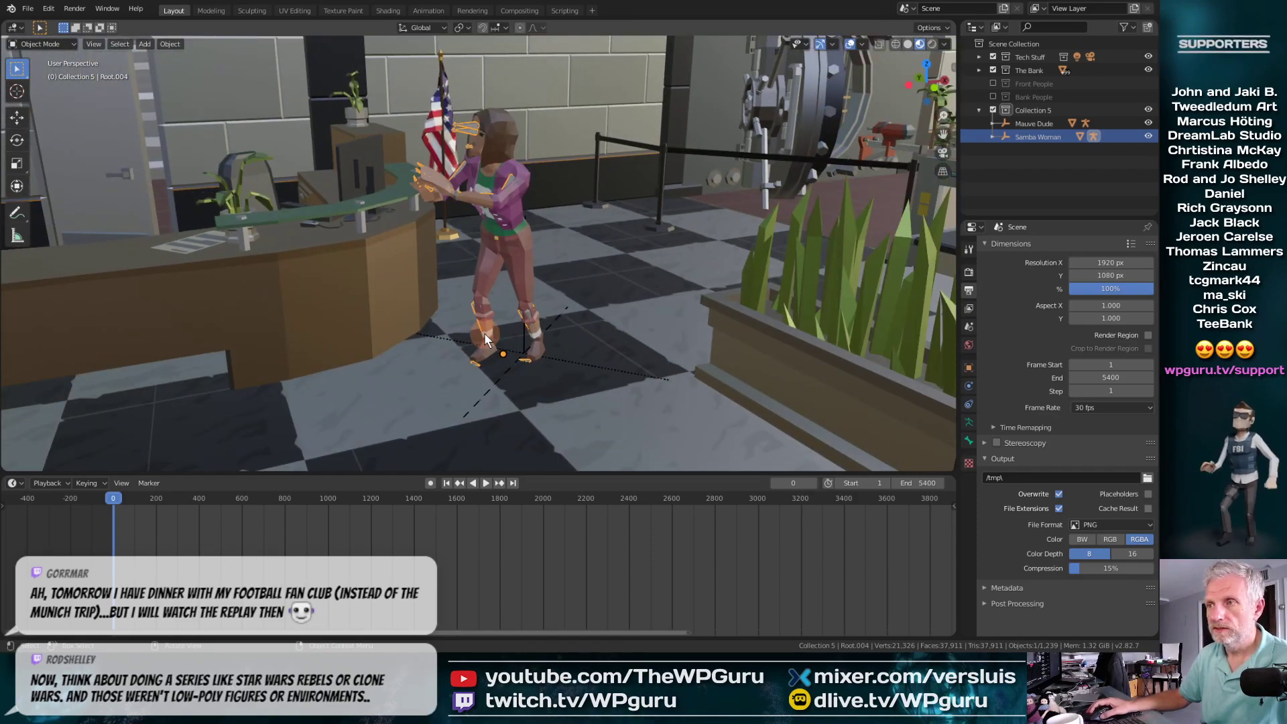
Step: Preview both dancers inside the bank lobby by scrubbing the timeline to frame 1814 and back to about frame 856
left_click_drag(109, 495, 504, 499)
scroll(520, 349, "down", 9)
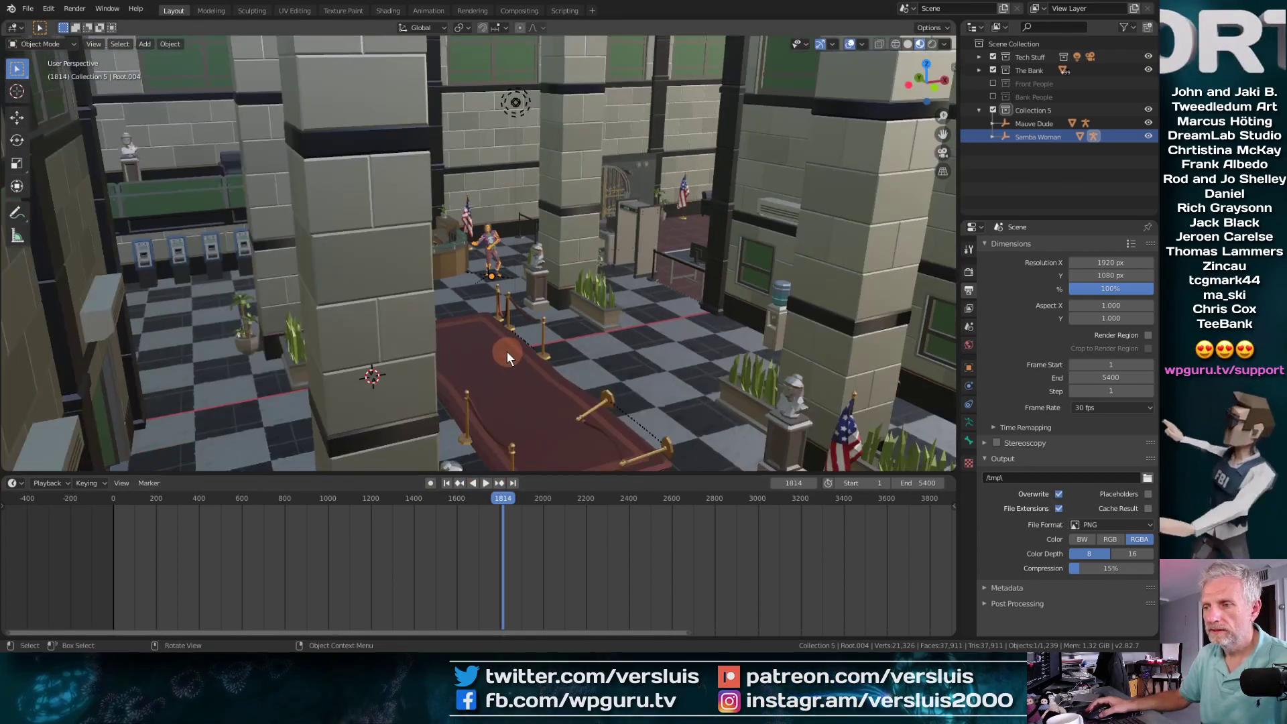
mouse_move(507, 351)
middle_mouse_down()
mouse_move(439, 356)
mouse_move(437, 336)
mouse_move(496, 319)
mouse_move(401, 328)
mouse_move(498, 332)
middle_mouse_up()
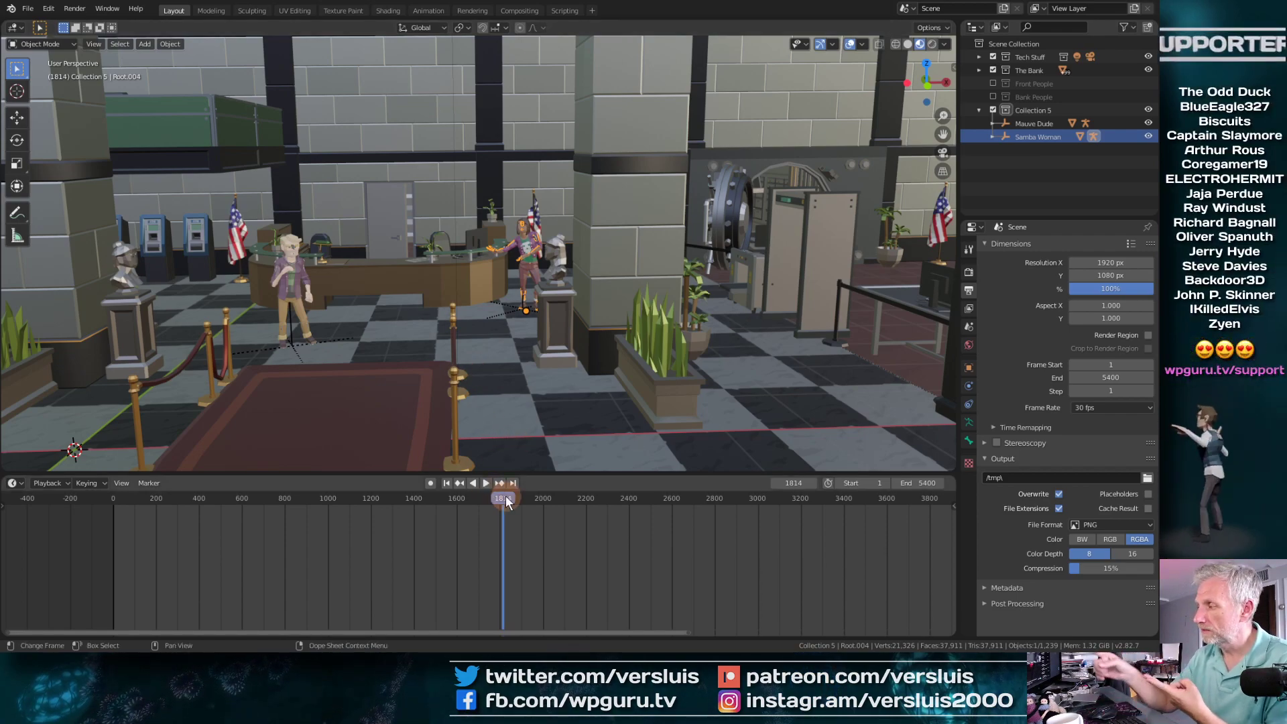
left_click_drag(505, 496, 548, 524)
left_click_drag(355, 530, 296, 538)
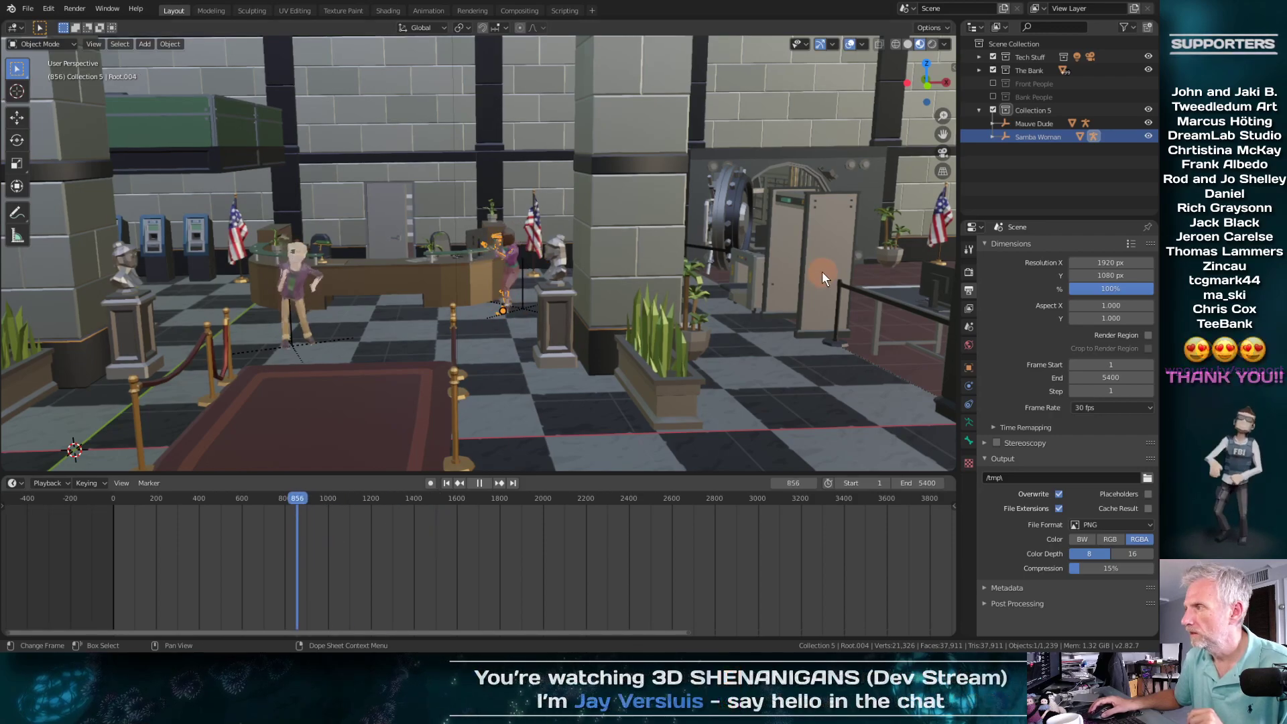
Step: Include the Bank People collection in the view layer and preview the wider lobby scene at frame 490
left_click(992, 97)
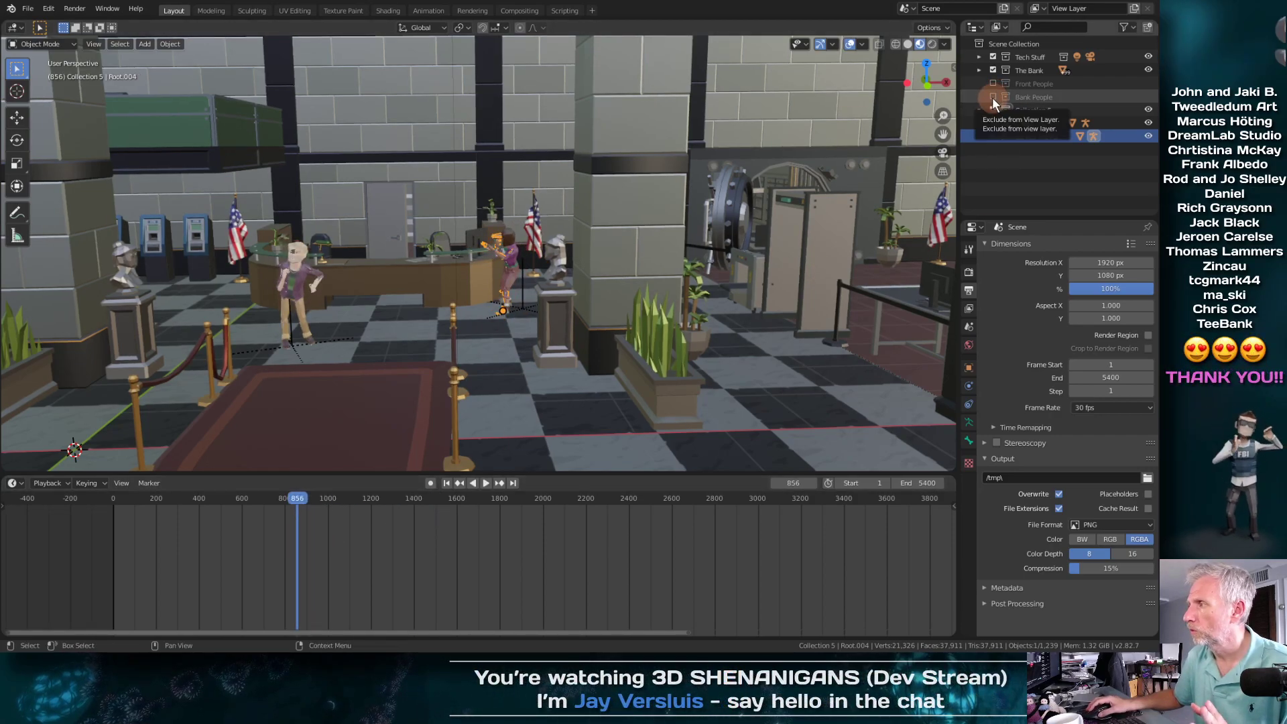
left_click_drag(301, 497, 218, 520)
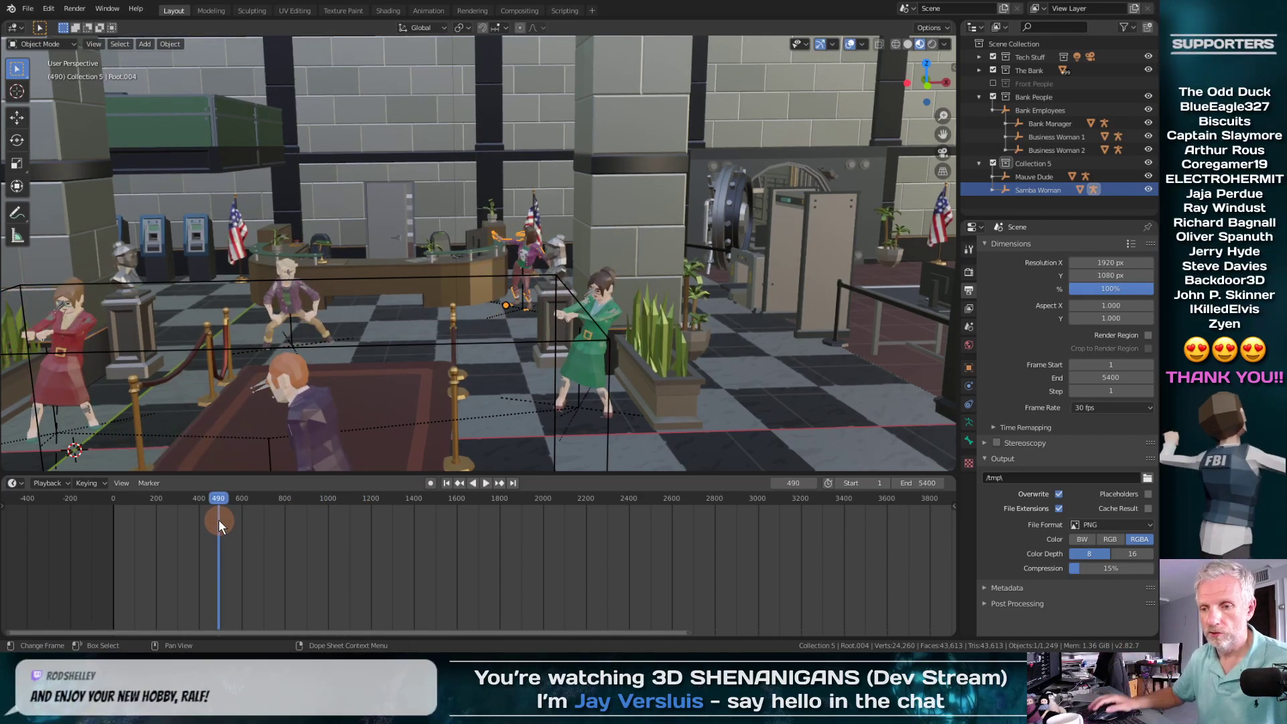
scroll(350, 417, "up", 4)
scroll(350, 416, "down", 5)
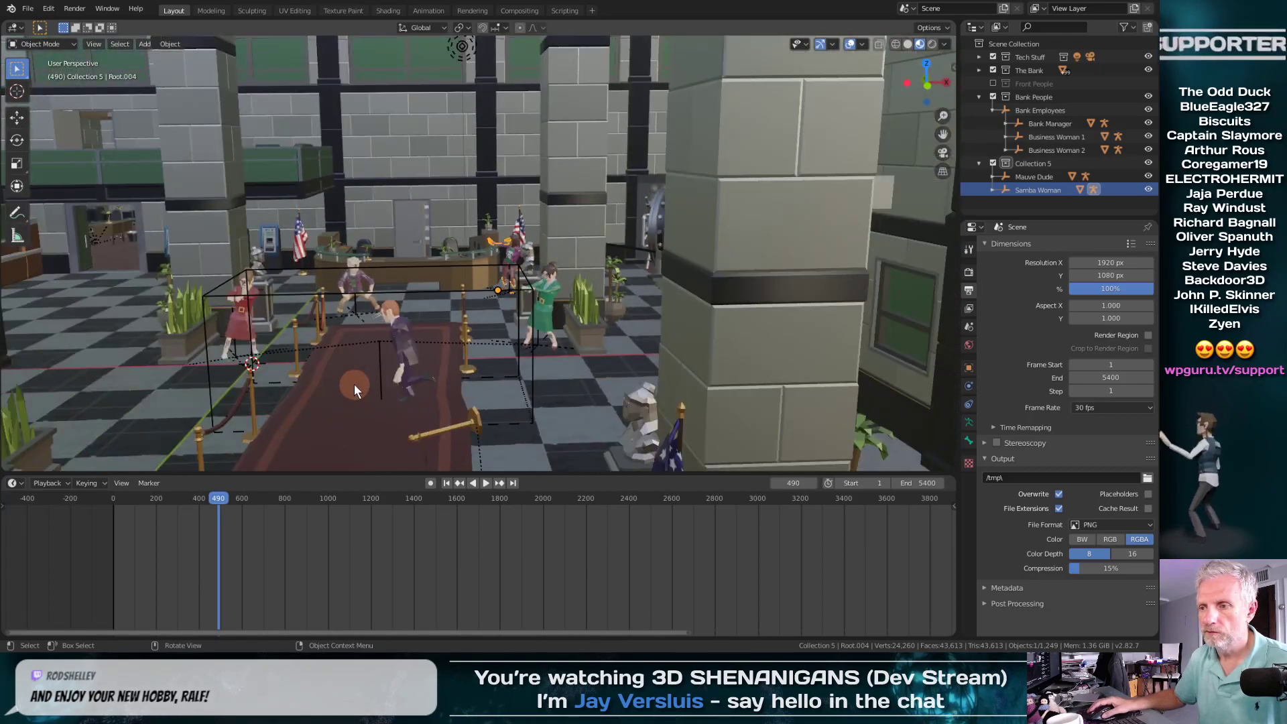
Step: Preview the dancing bank people by playing and scrubbing the timeline from frame 490 through 2017 to 4026
left_click_drag(219, 501, 545, 501)
key("space")
middle_click_drag(543, 507, 221, 528)
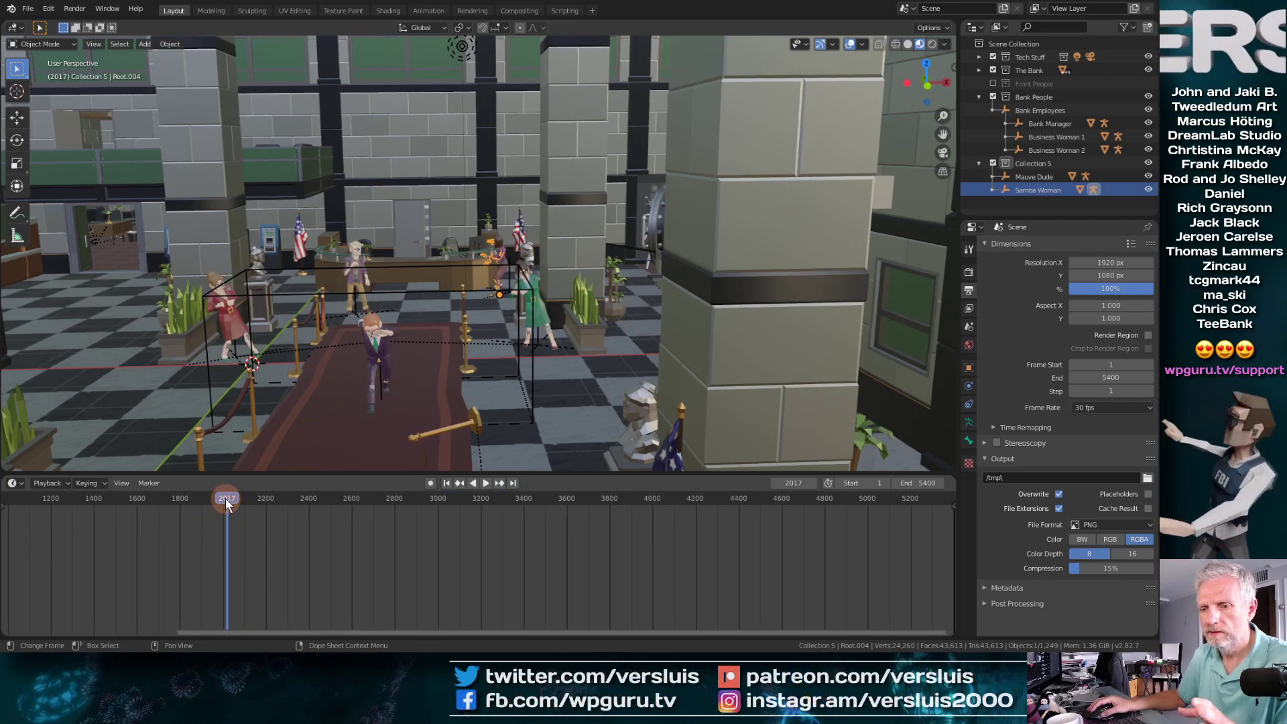
left_click_drag(227, 498, 654, 501)
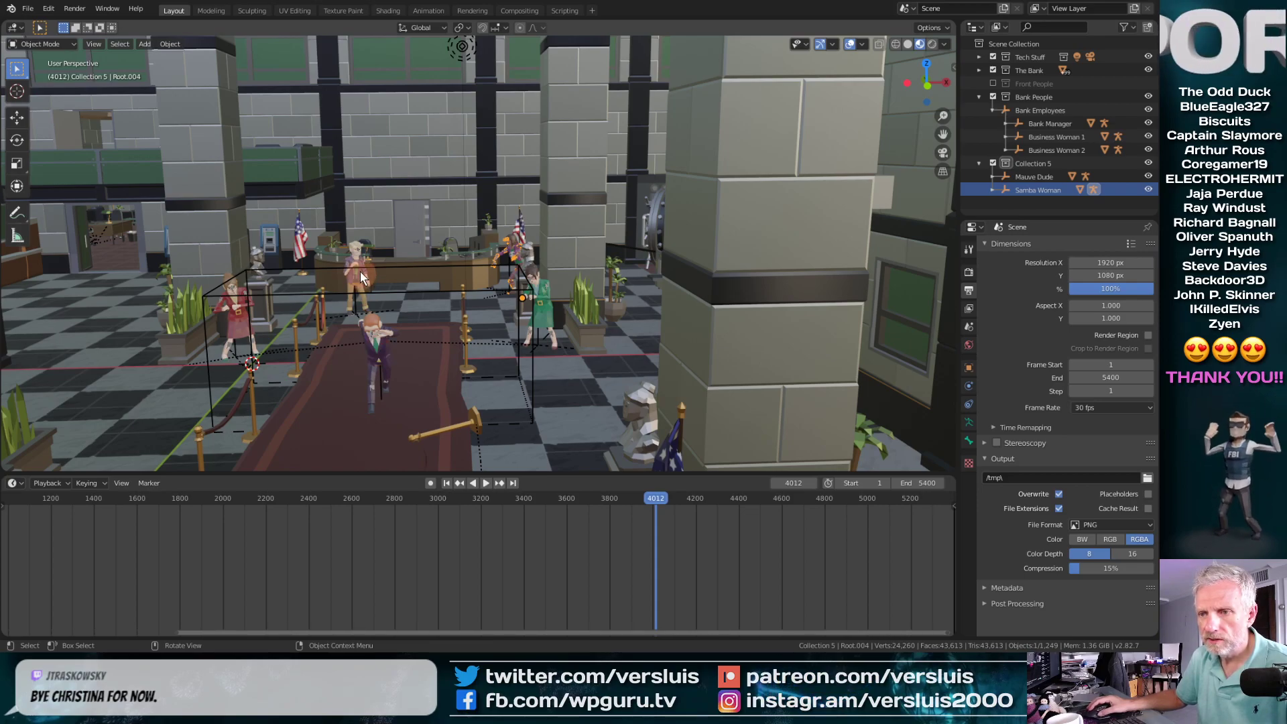
mouse_move(638, 497)
left_mouse_down()
mouse_move(660, 499)
mouse_move(603, 498)
mouse_move(659, 499)
left_mouse_up()
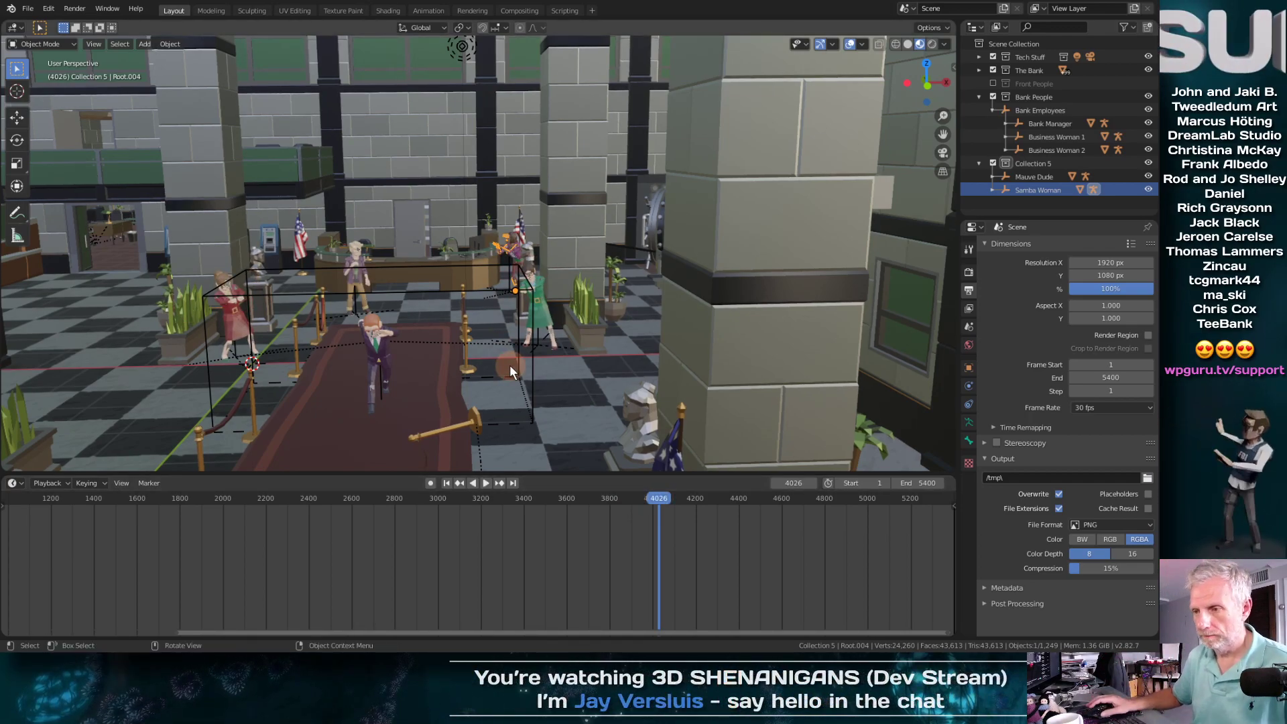
Step: Select the Bank Manager's Root.002 armature and frame it in Object Mode in the Animation workspace
left_click(1048, 124)
left_click(1005, 123)
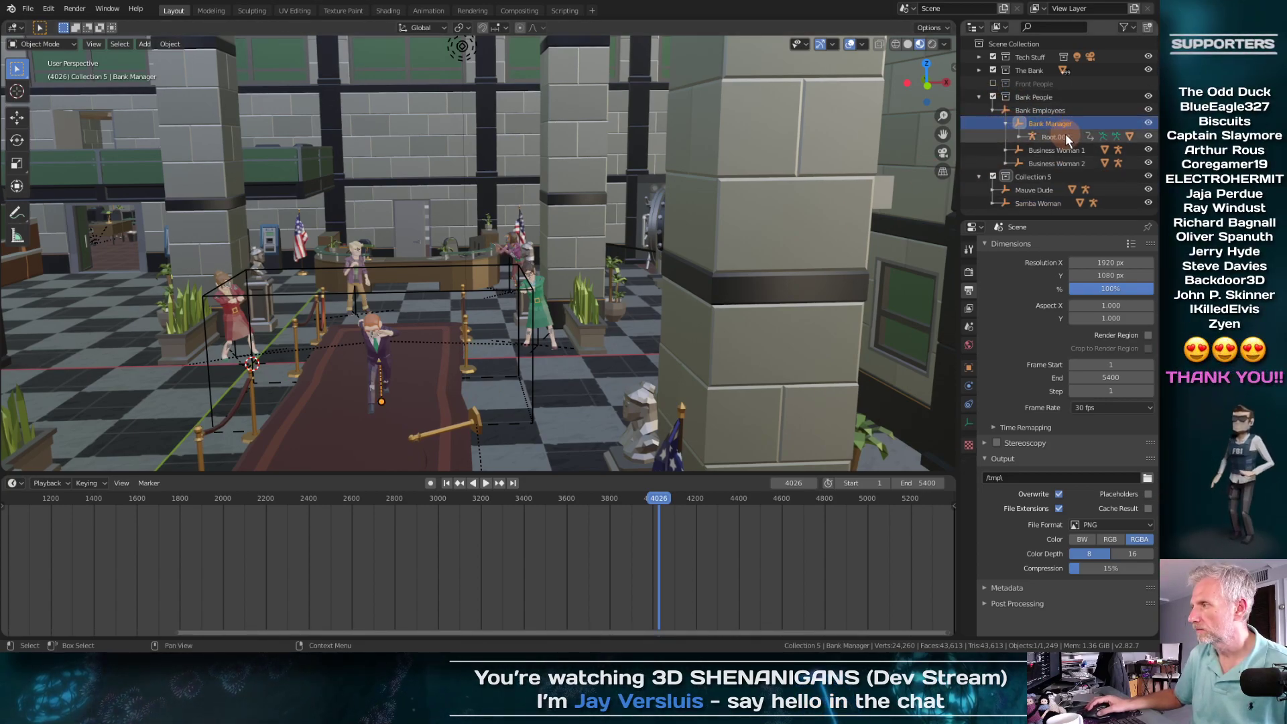
left_click(1057, 136)
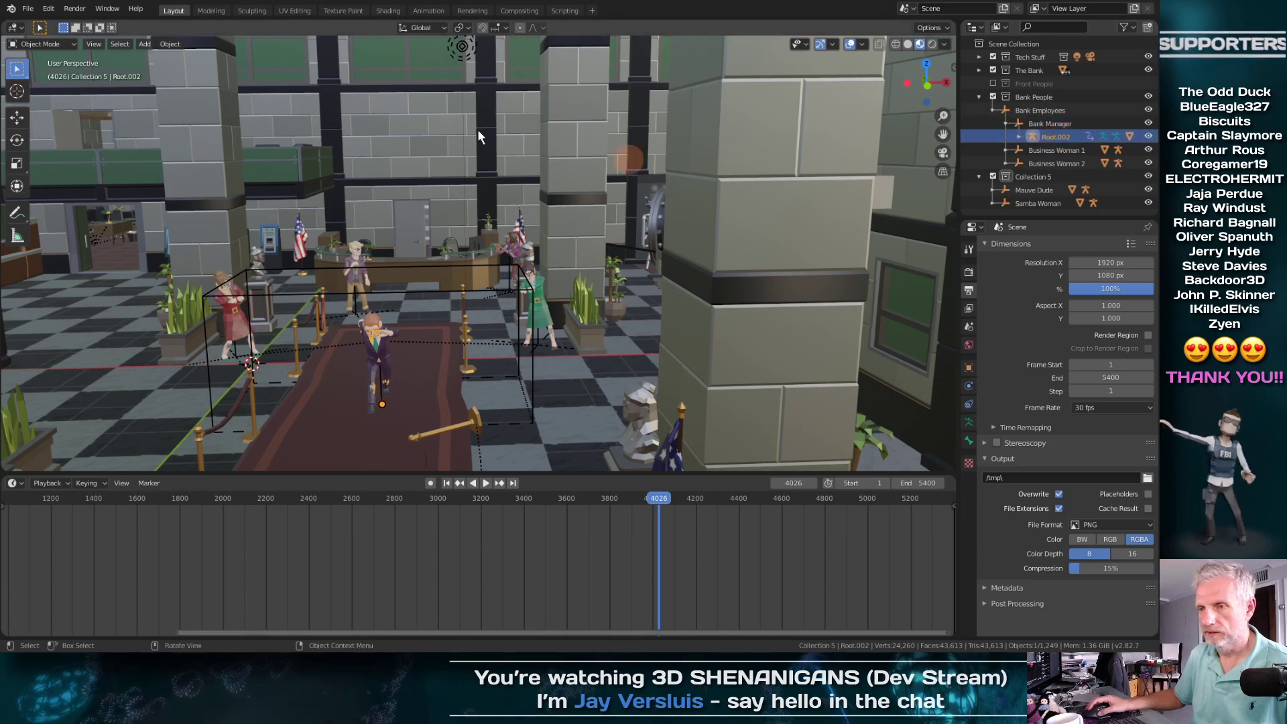
left_click(429, 11)
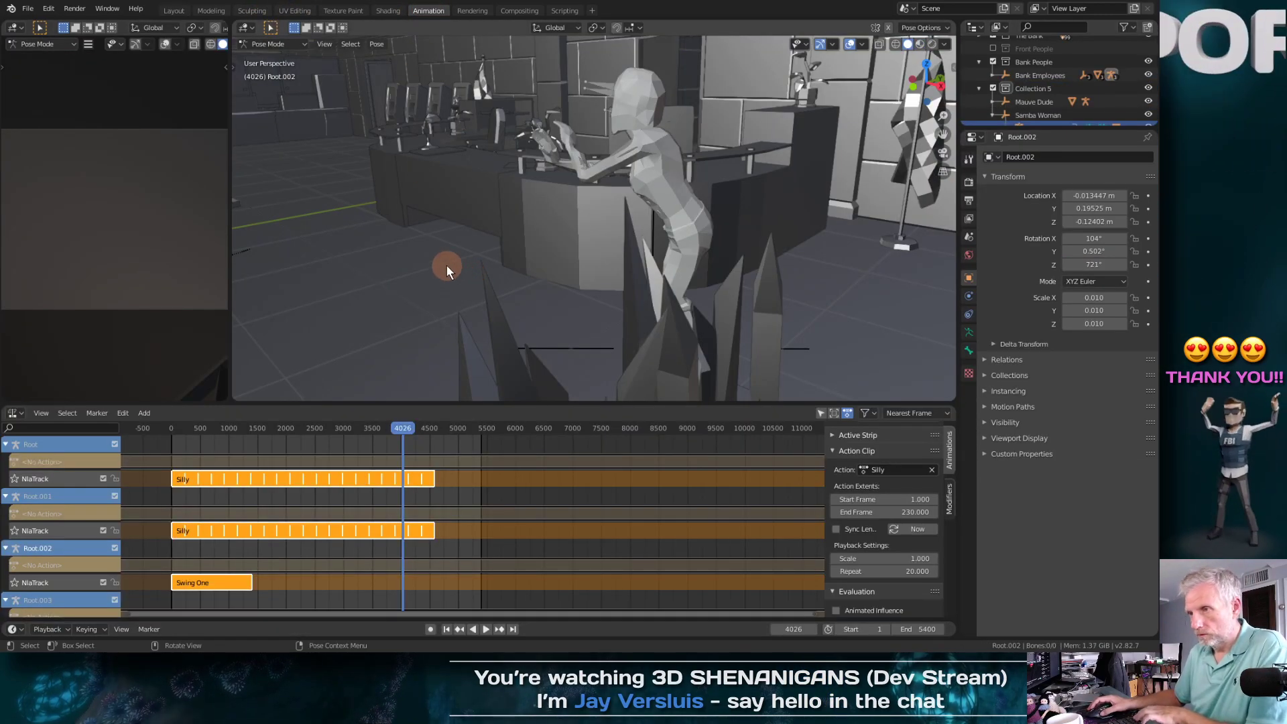
left_click(291, 40)
left_click(289, 55)
key("KP_Decimal")
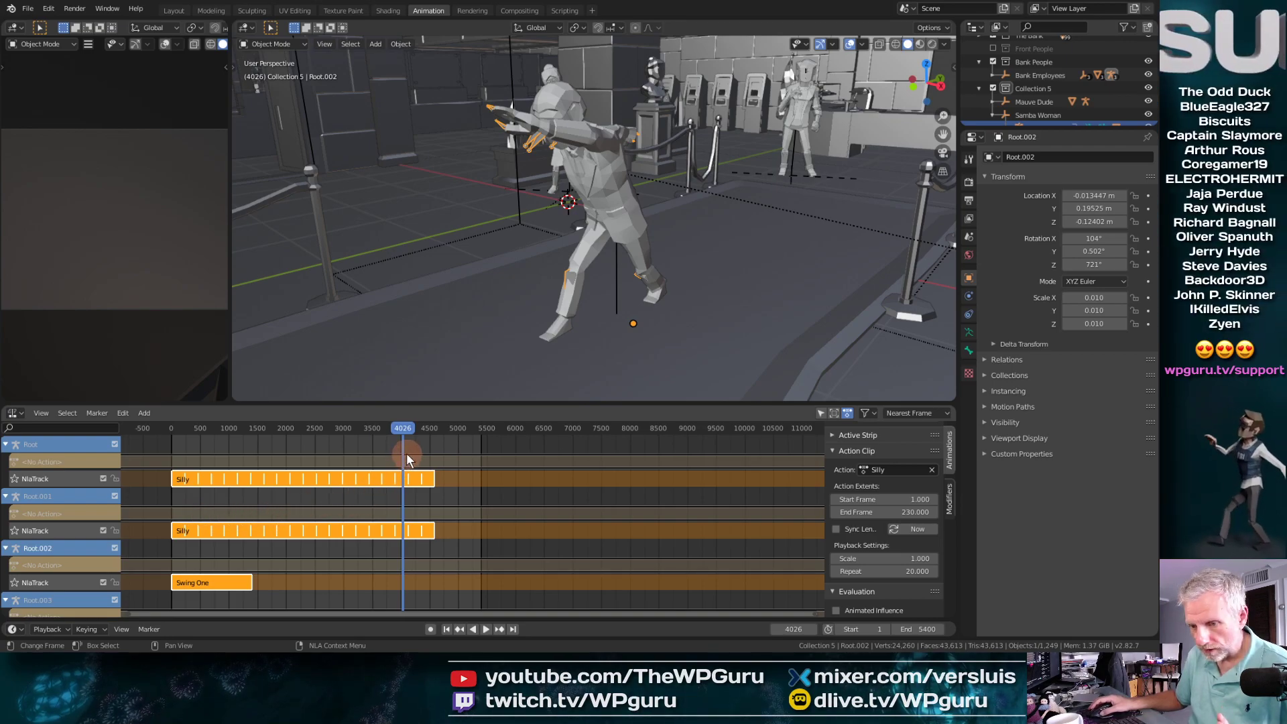
Step: Set the repeat of the Bank Manager's Swing One strip to 3
left_click_drag(369, 433, 399, 432)
left_click(241, 589)
right_click(239, 584)
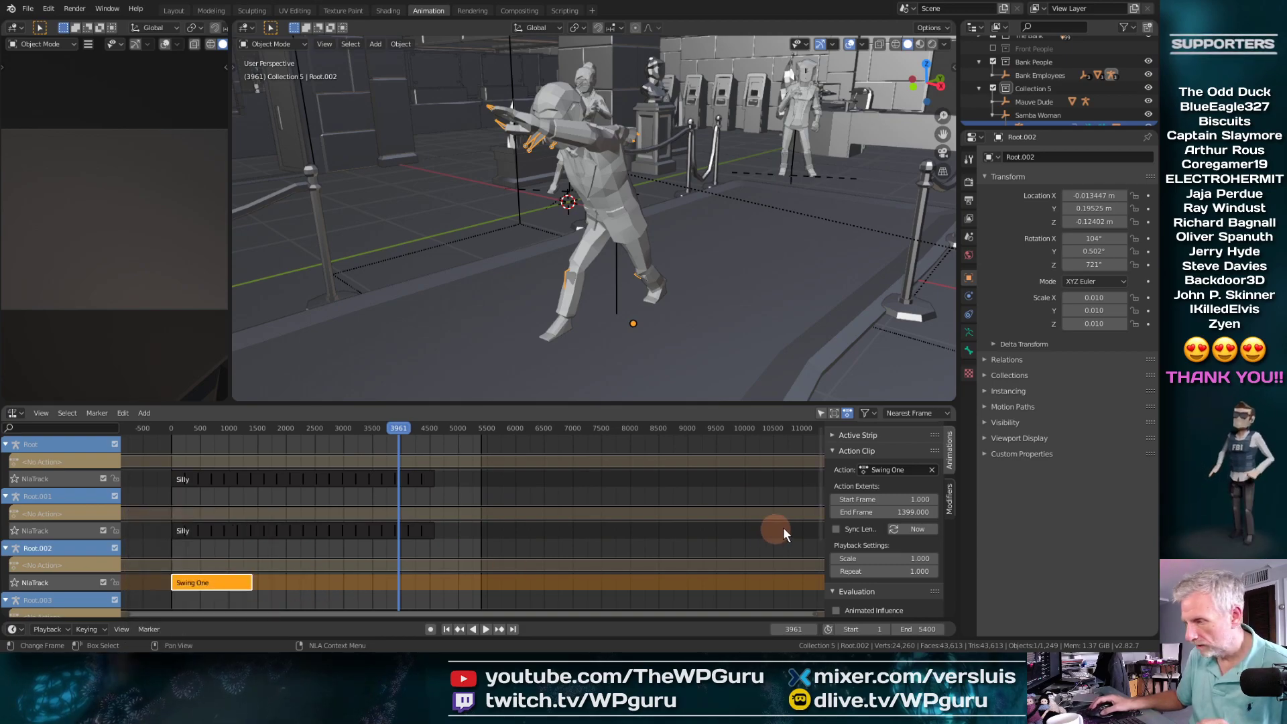
left_click(900, 572)
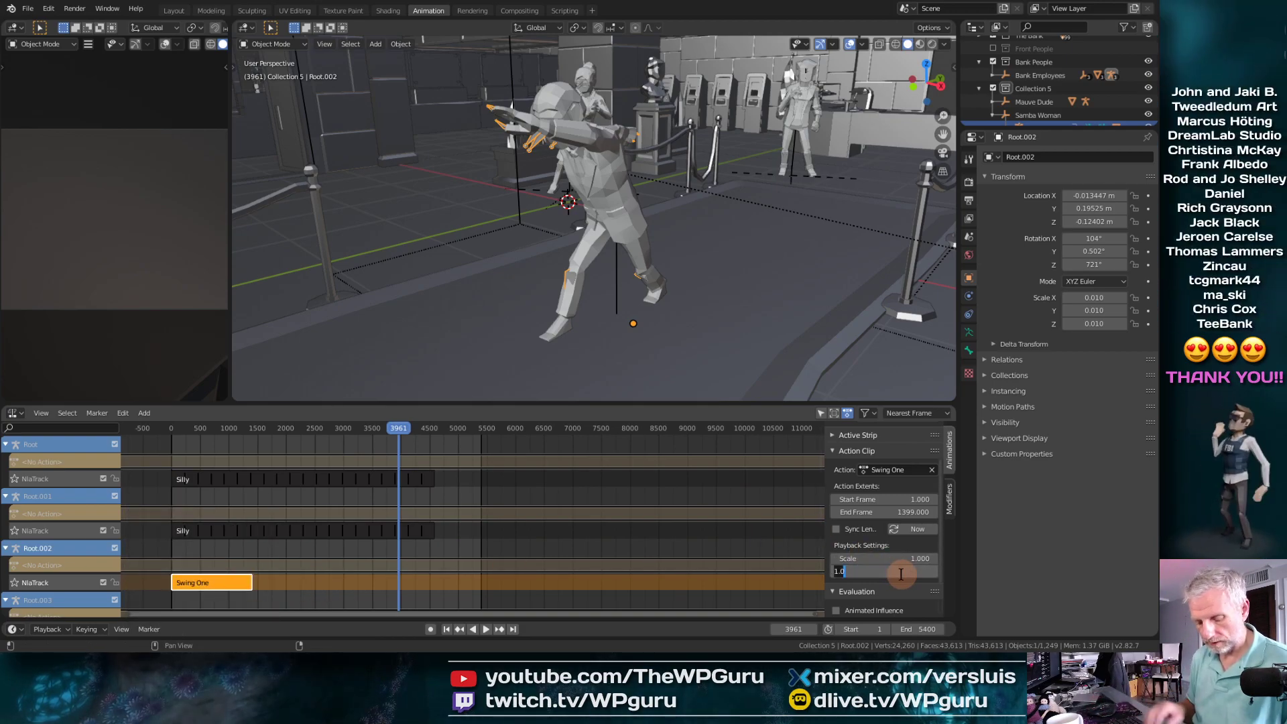
type("3")
key("Return")
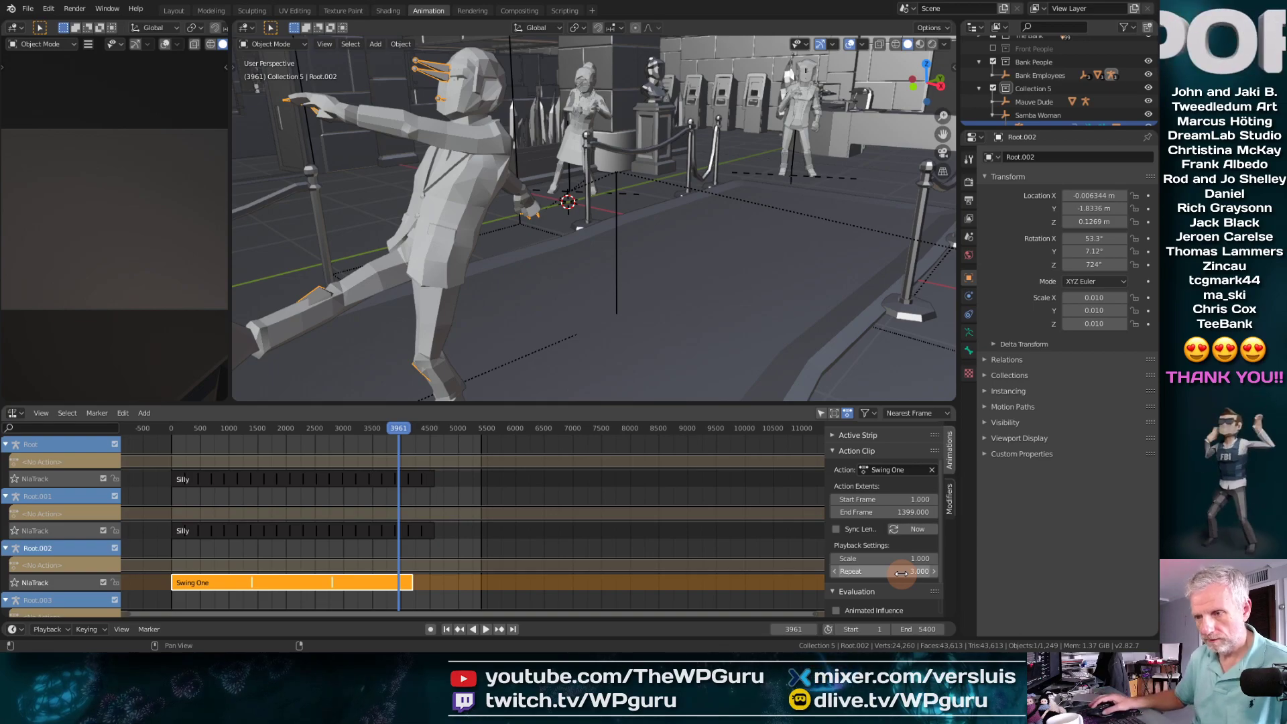
Step: Preview the Bank Manager's looped swing dance up to frame 3972
mouse_move(404, 435)
left_mouse_down()
mouse_move(312, 435)
mouse_move(434, 429)
mouse_move(399, 428)
left_mouse_up()
key("space")
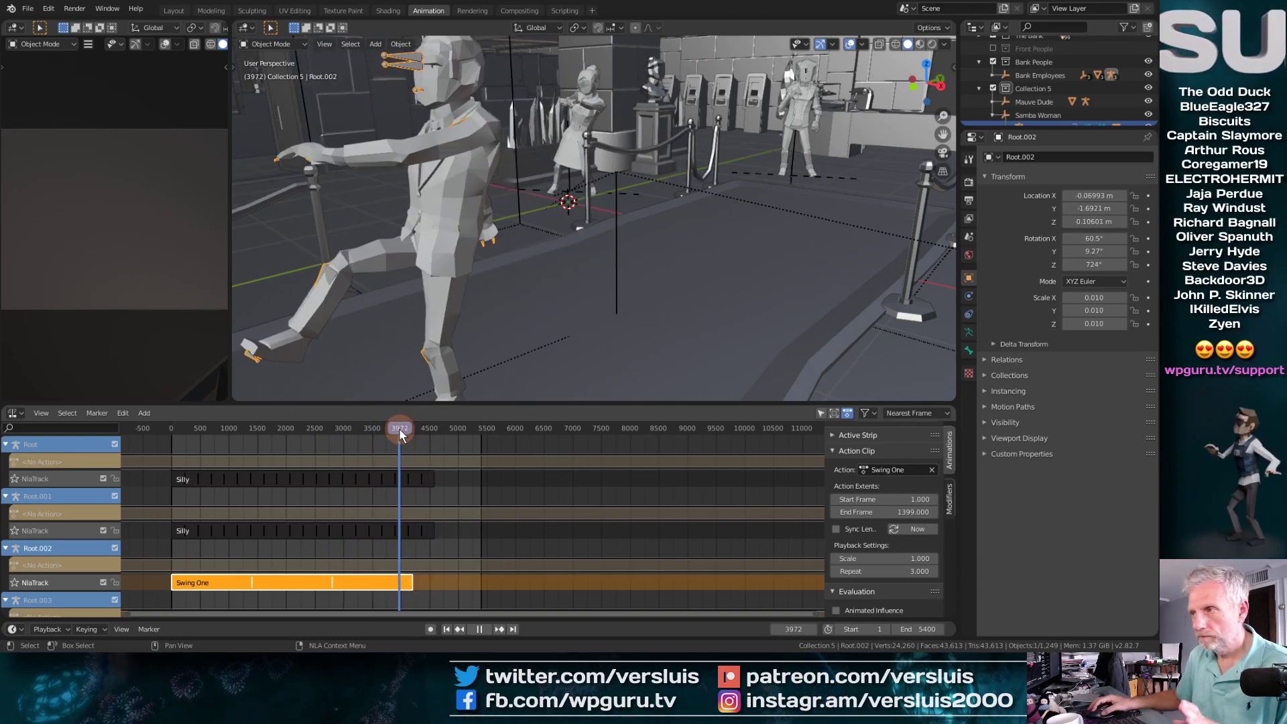
key("space")
Step: Rename the collection holding the Mauve Dude and Samba Woman from Collection 5 to Bank Bystanders
left_click(806, 106)
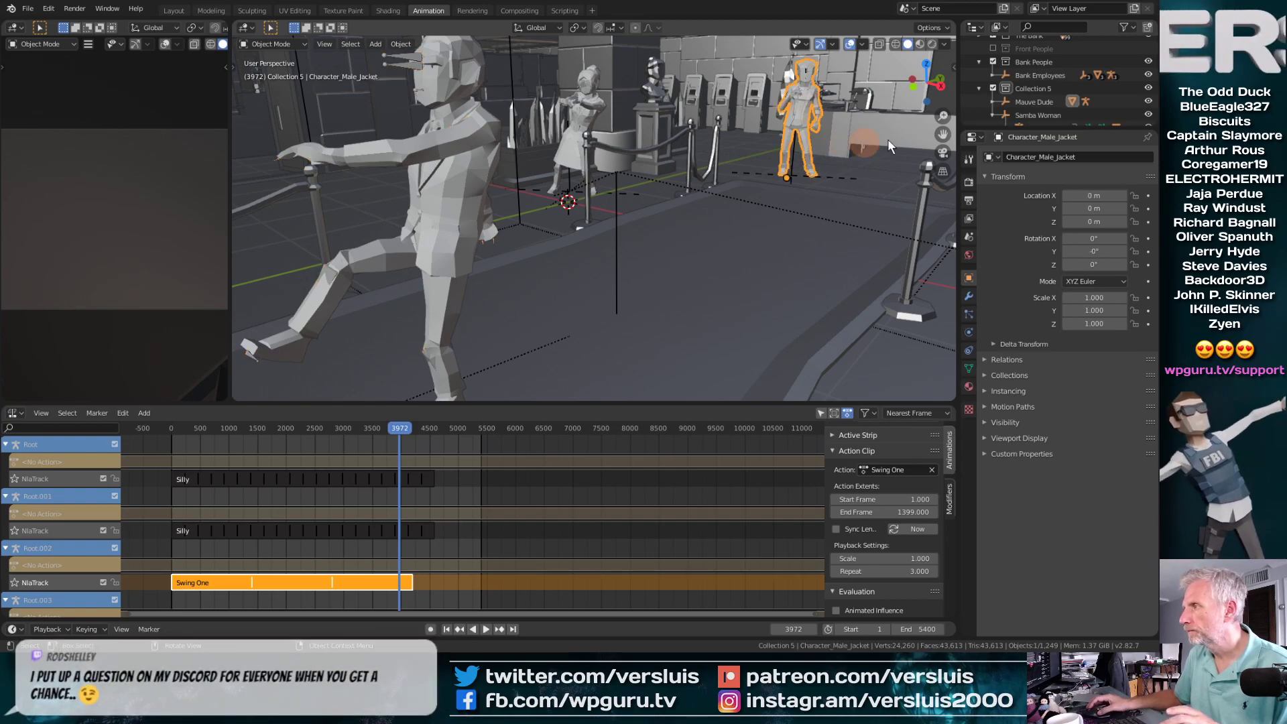
scroll(1020, 84, "down", 1)
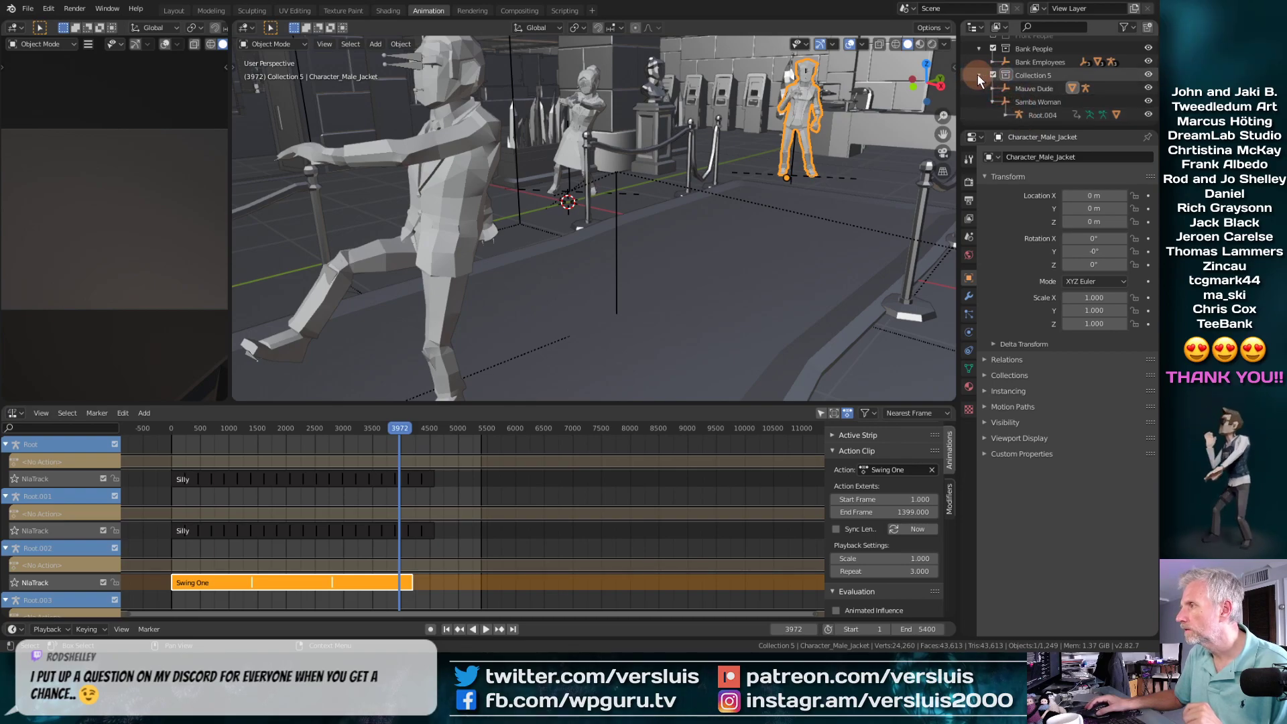
scroll(979, 83, "up", 3)
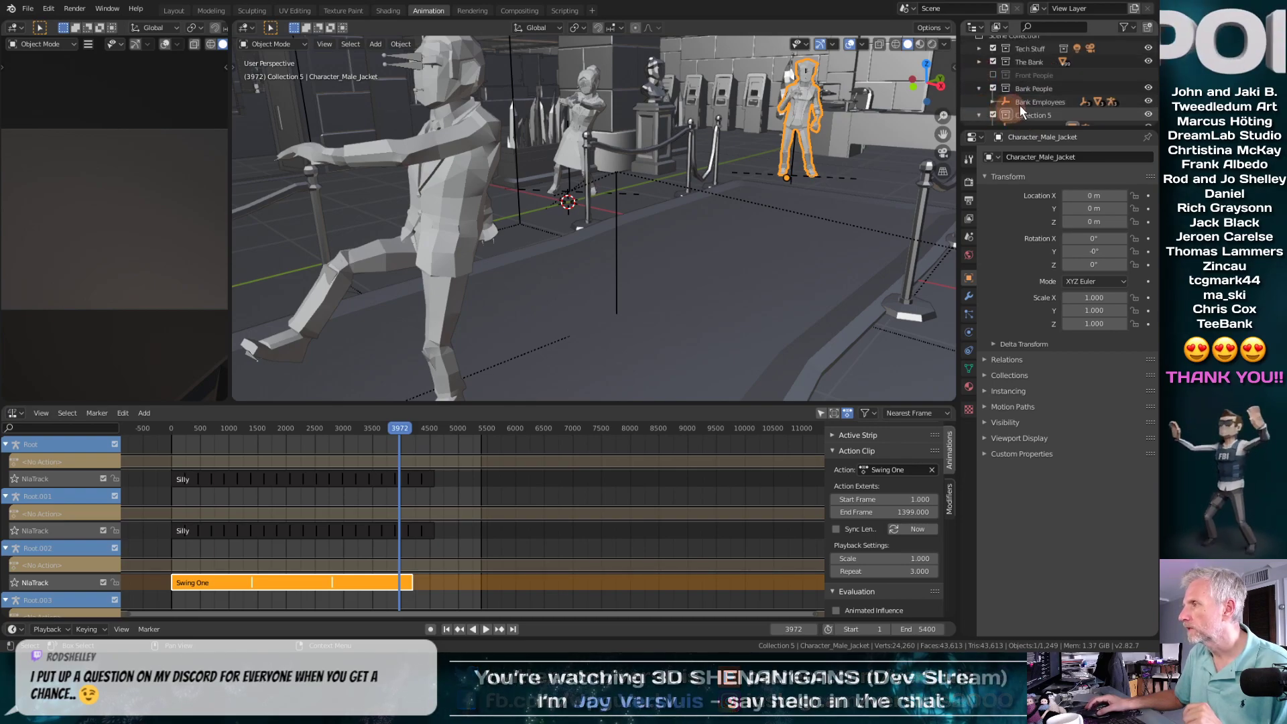
scroll(1027, 102, "down", 3)
left_click(1045, 75)
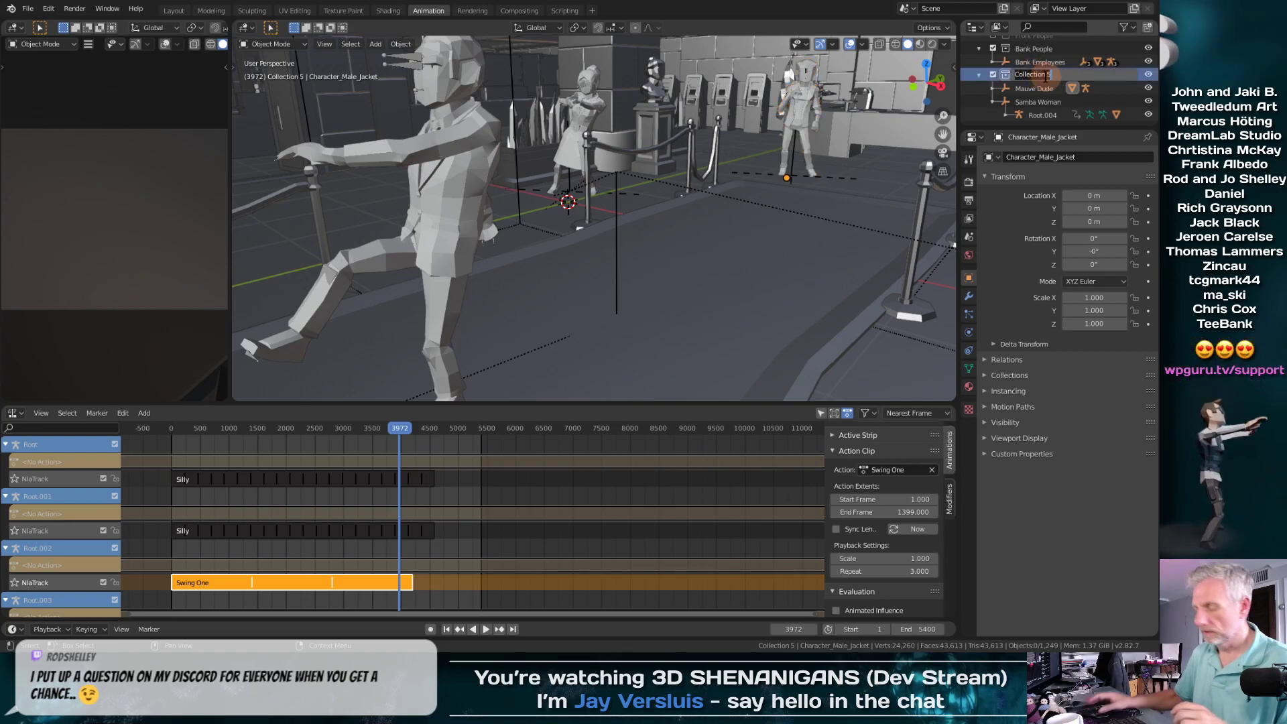
type("Bank Bystanders")
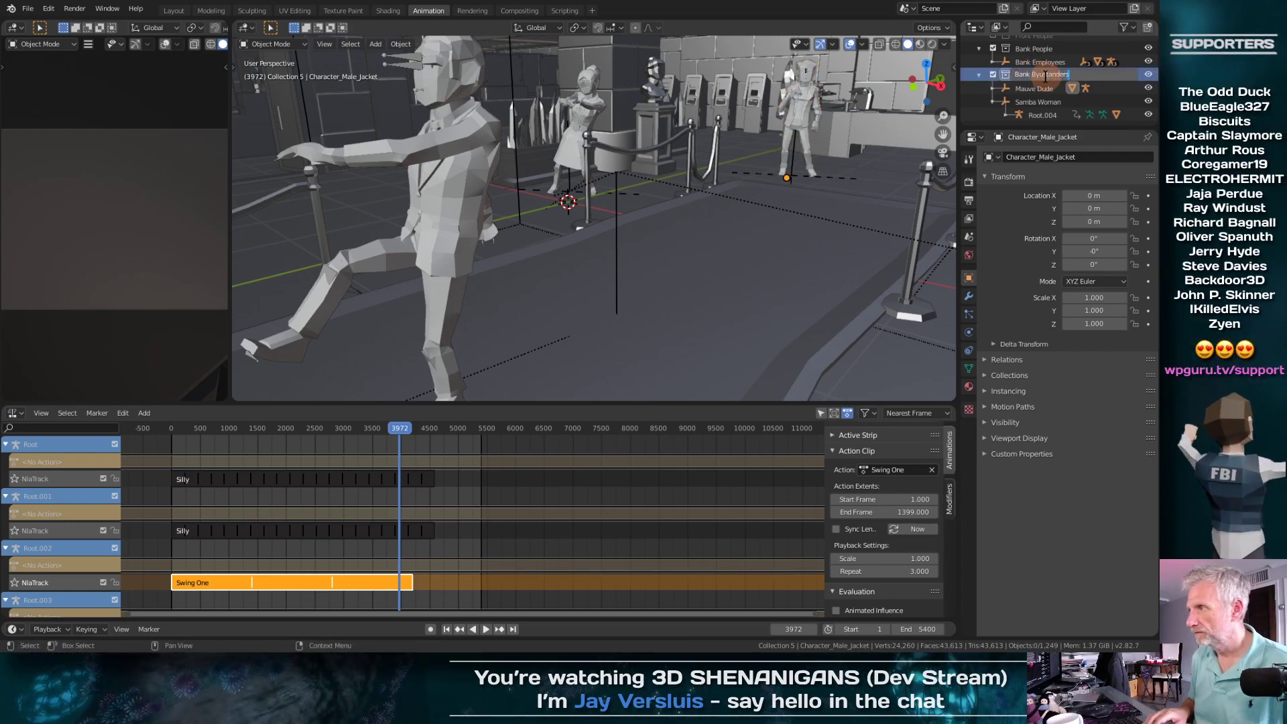
key("BackSpace")
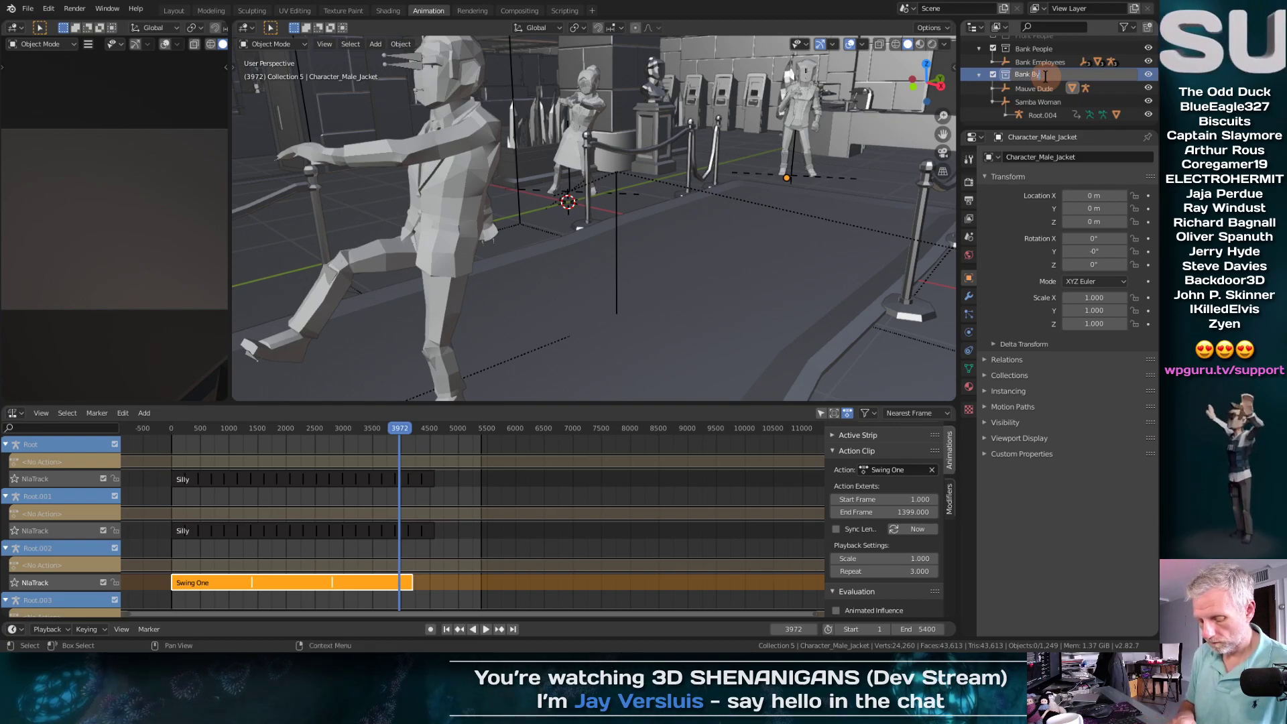
key("Return")
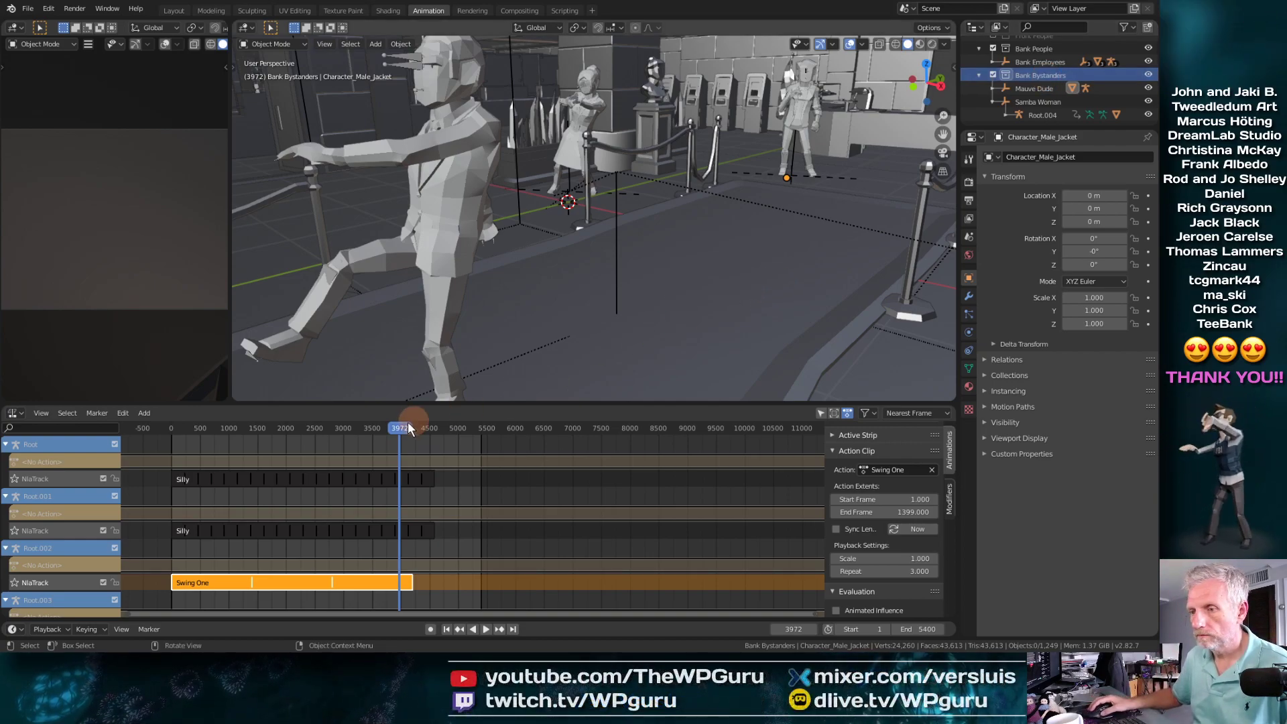
Step: Play on to frame 3993, then select the Mauve Dude's Root.003 armature and locate its Twerk strip in the NLA tracks
mouse_move(400, 427)
left_mouse_down()
mouse_move(369, 435)
mouse_move(400, 434)
left_mouse_up()
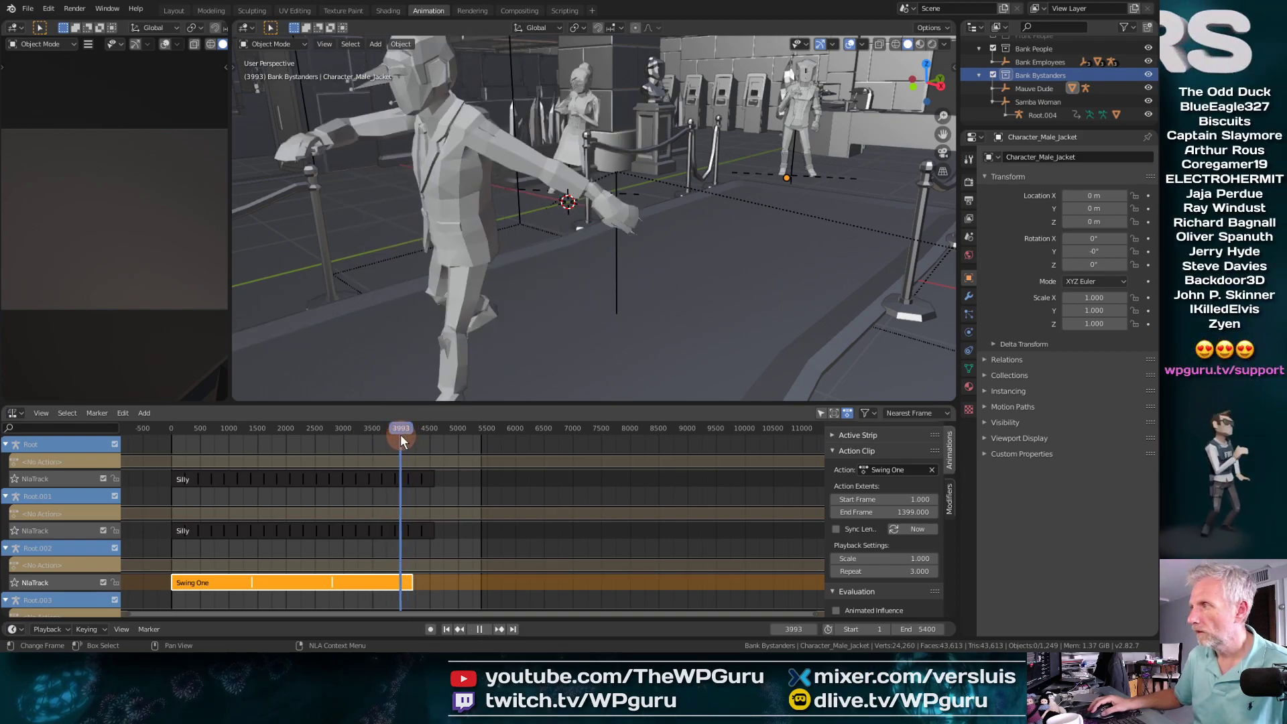
left_click(1028, 88)
left_click(992, 87)
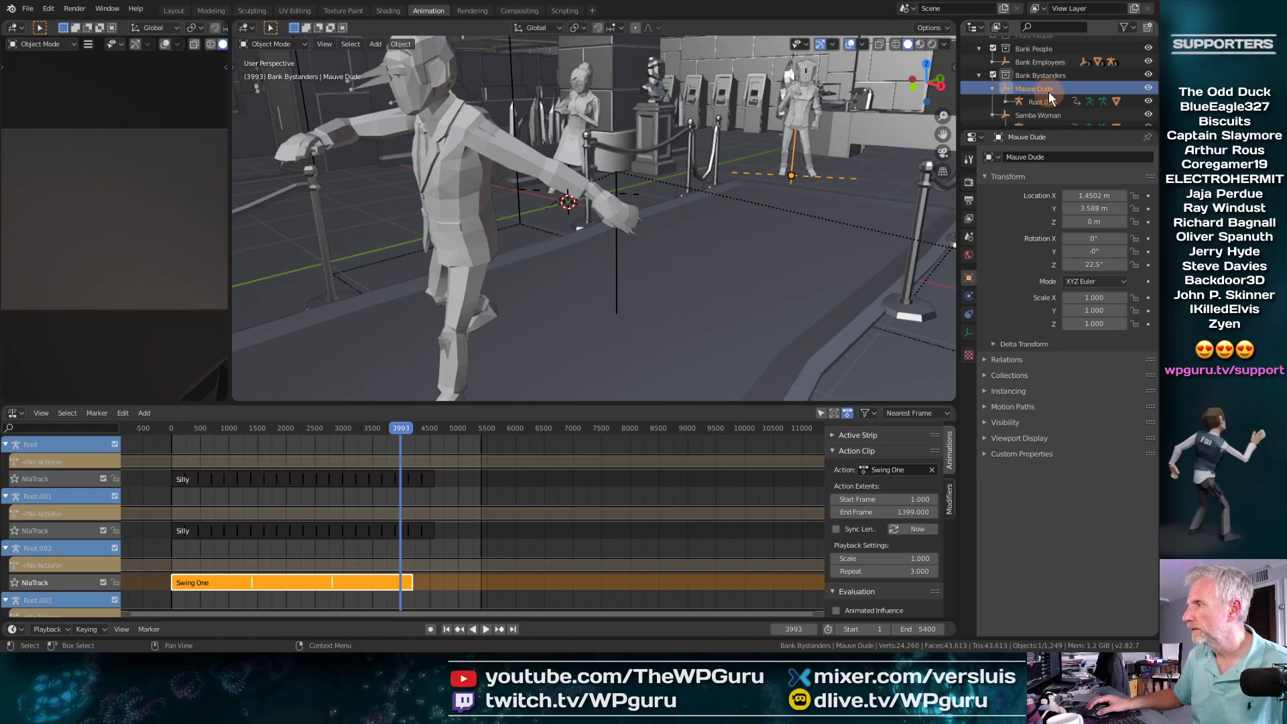
left_click(1044, 101)
scroll(509, 445, "down", 4)
scroll(509, 445, "up", 5)
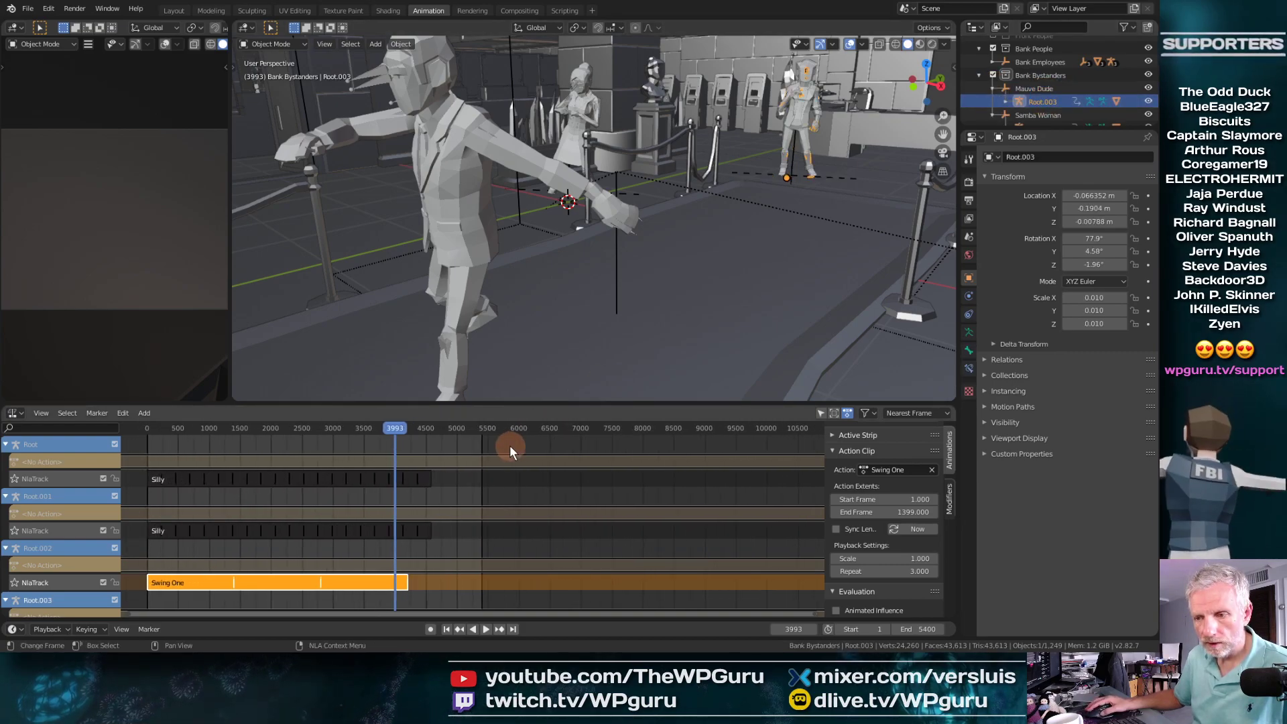
middle_click_drag(512, 455, 538, 555)
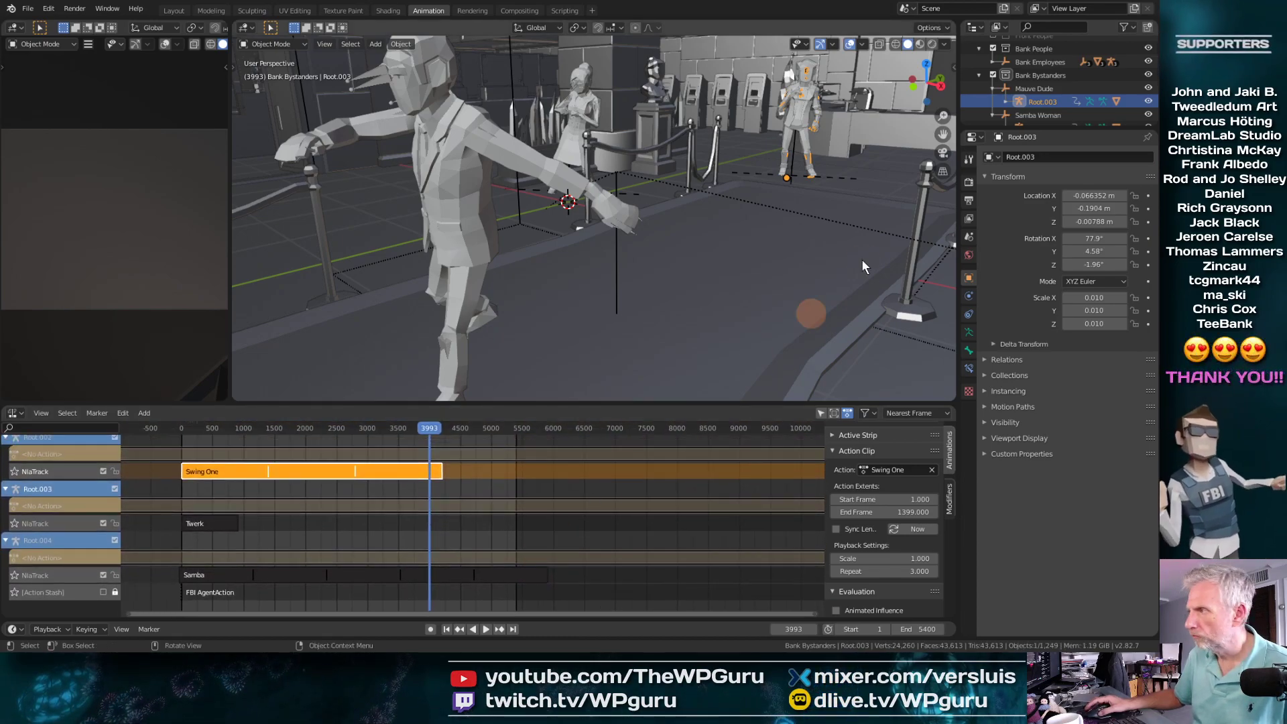
Step: Rename the Mauve Dude's Root.003 armature as Mauve Bystander
double_click(1059, 101)
type("M")
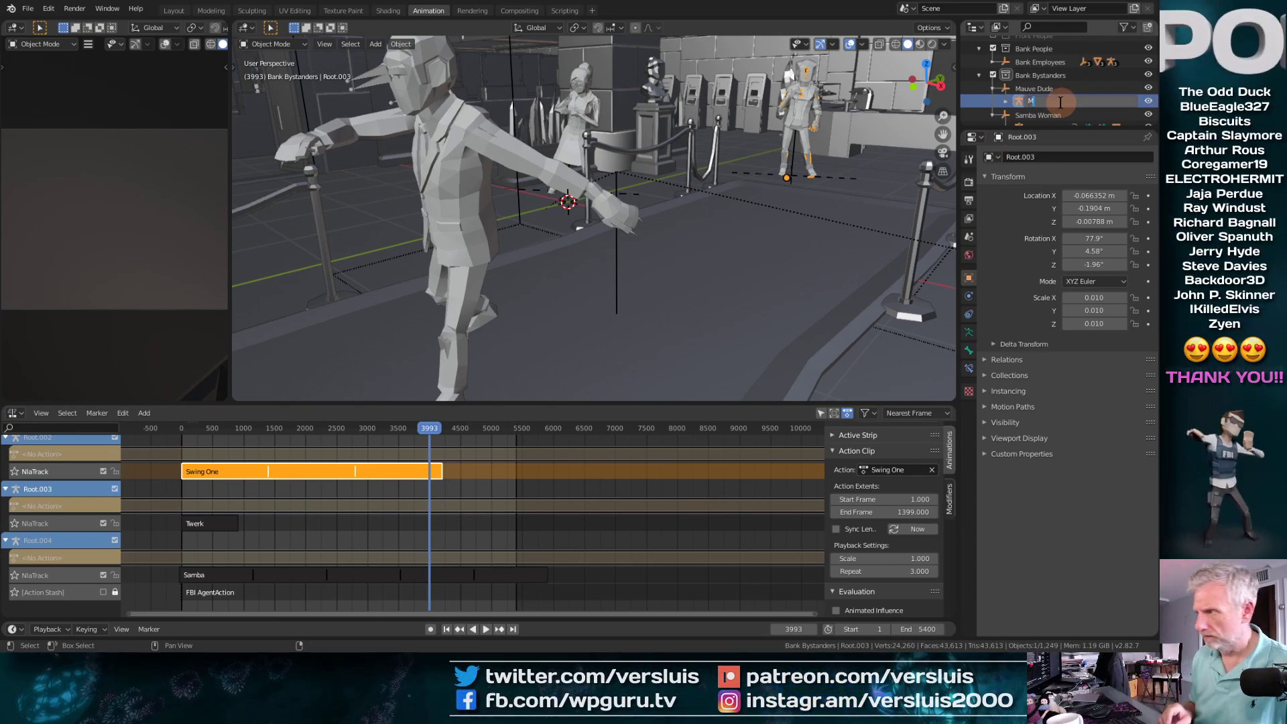
type("auve Bystand")
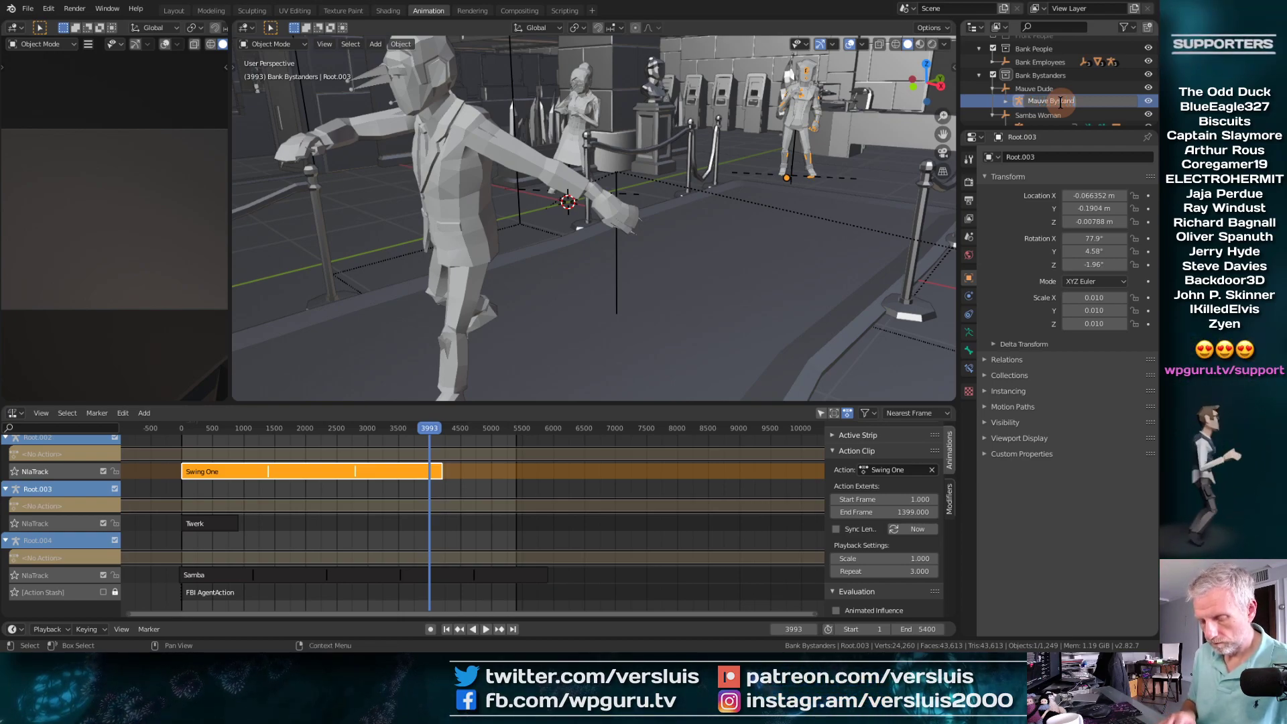
type("ers")
key("Return")
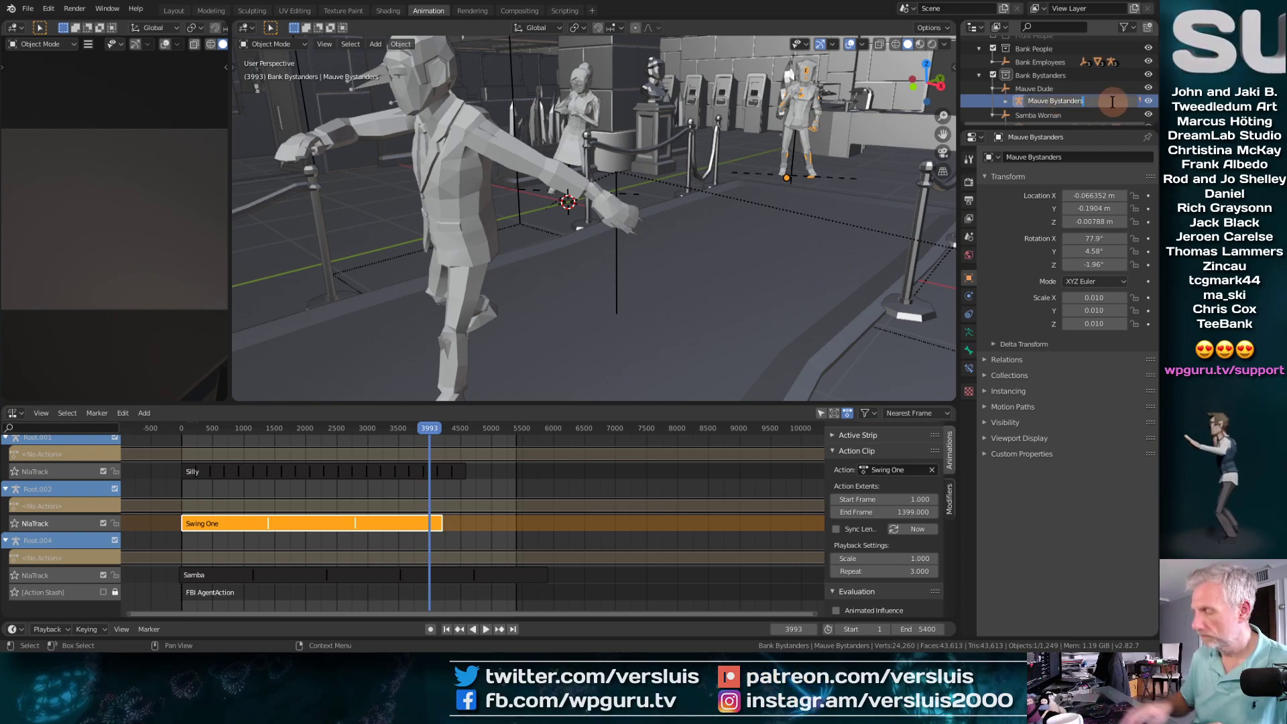
key("Return")
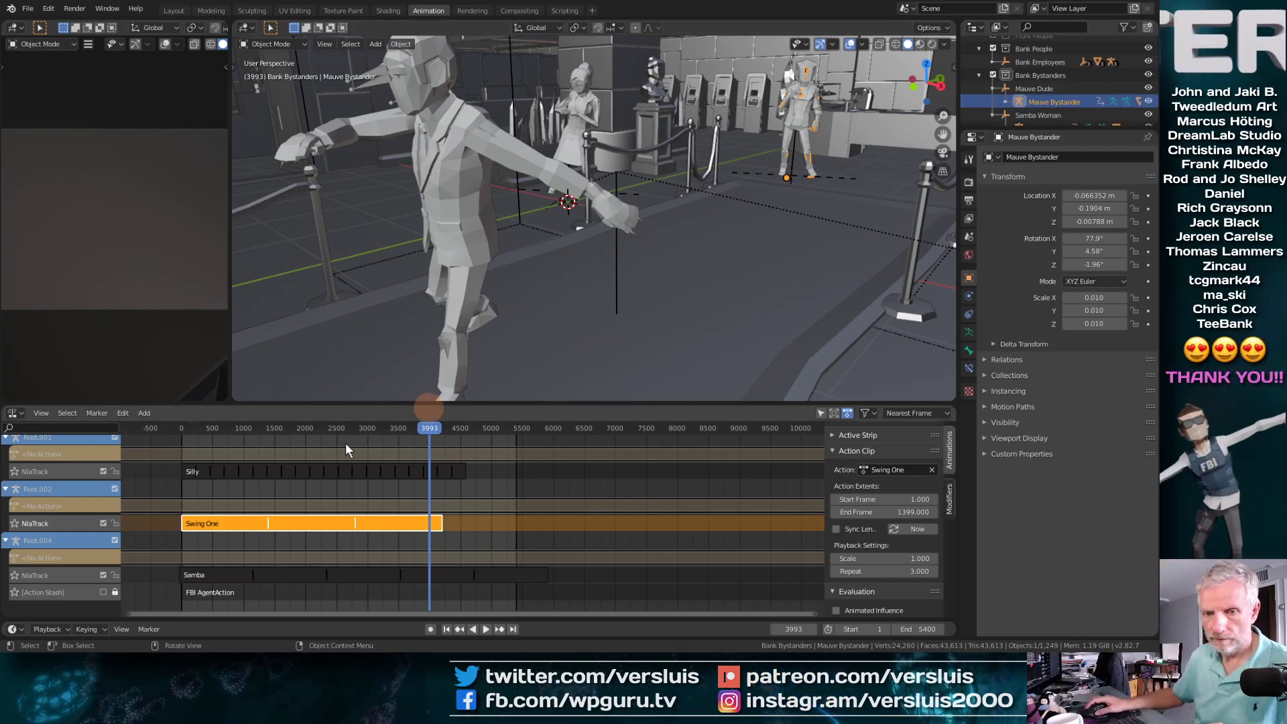
Step: Set the repeat of the Mauve Bystander's Twerk strip to 5
middle_click_drag(233, 511, 294, 569)
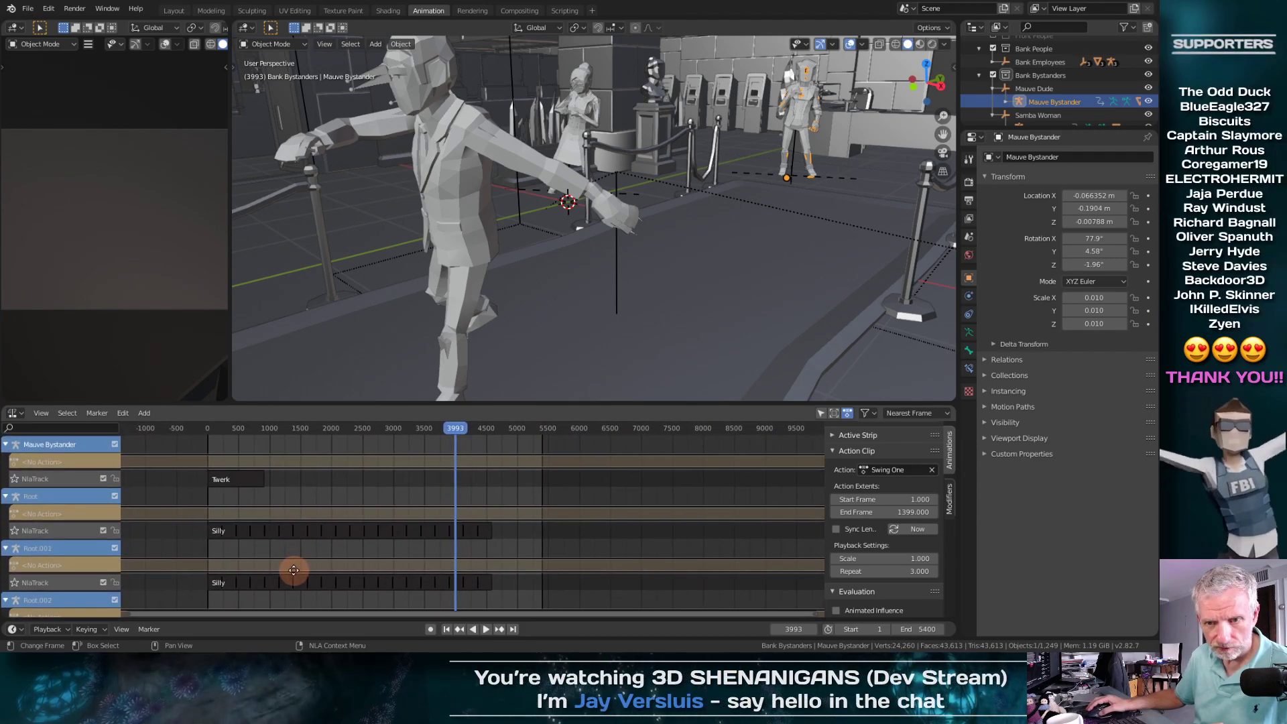
left_click(248, 481)
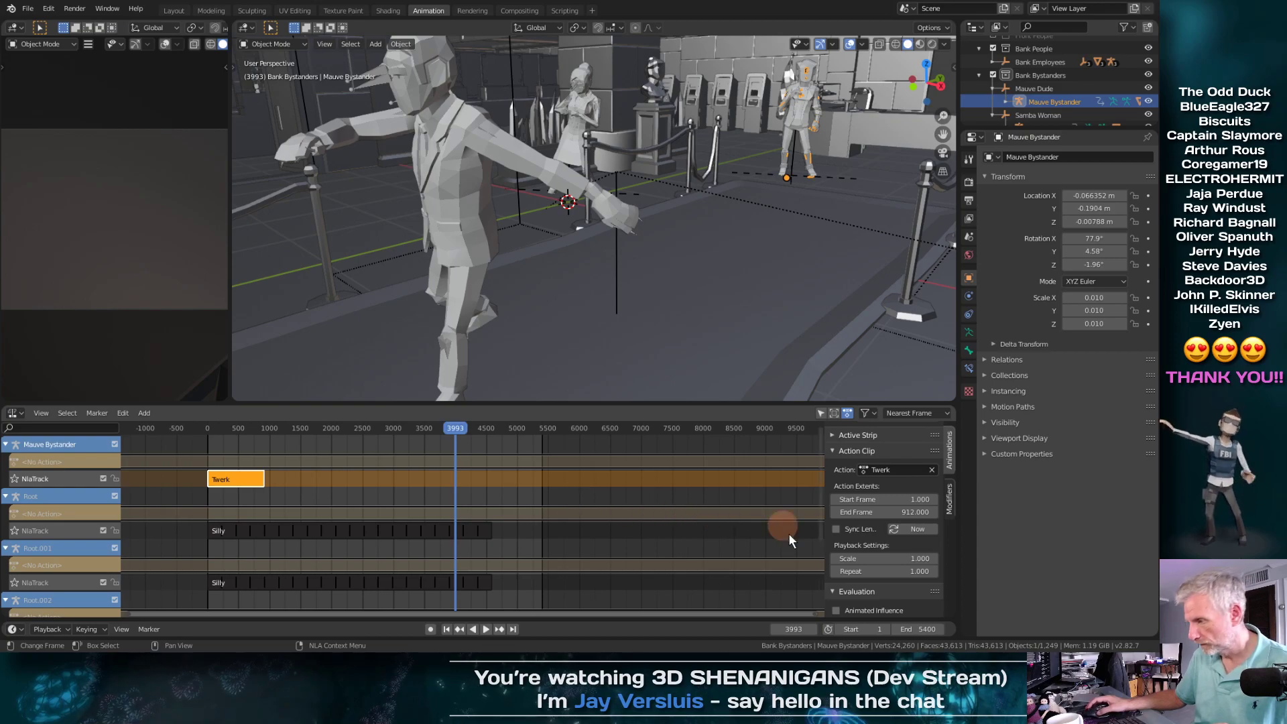
left_click(914, 571)
type("5")
key("Return")
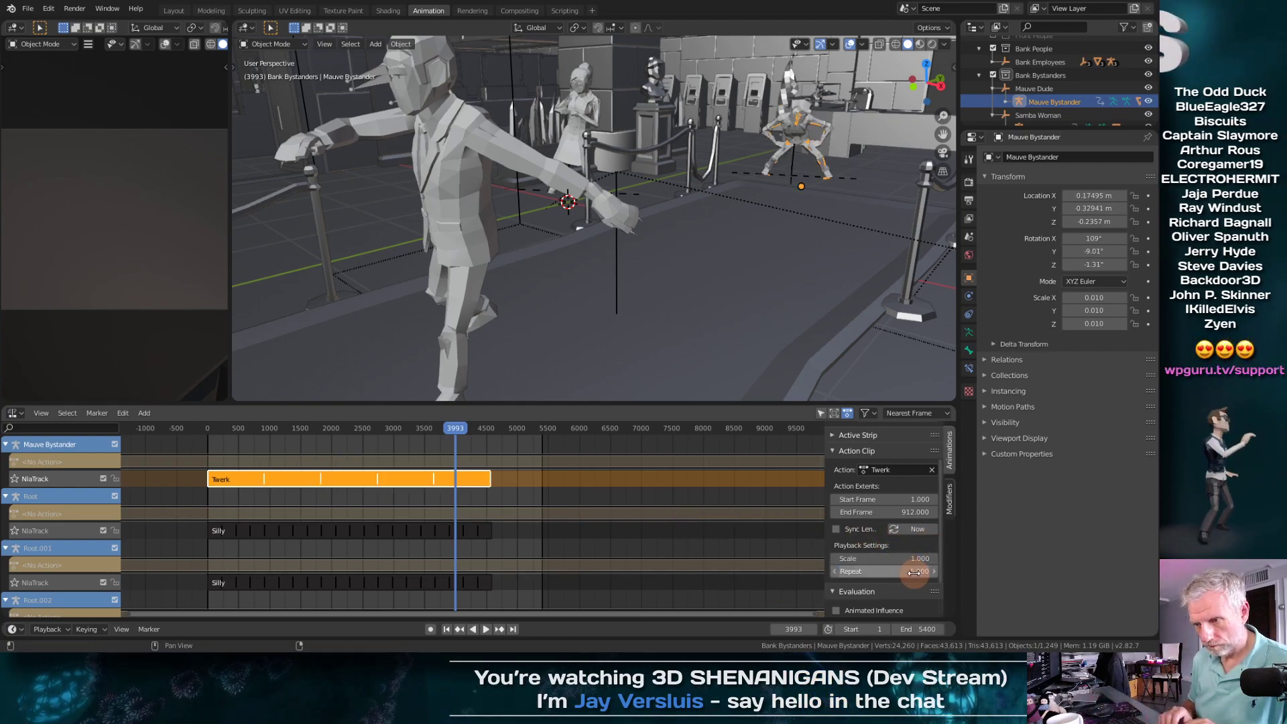
Step: Return the timeline to frame 0 and show the viewport in Material Preview shading
mouse_move(433, 427)
left_mouse_down()
mouse_move(449, 425)
mouse_move(249, 445)
mouse_move(360, 445)
mouse_move(338, 429)
mouse_move(296, 436)
mouse_move(488, 437)
mouse_move(183, 480)
left_mouse_up()
left_click(919, 45)
Step: Check the Swing One strip on Root.002's NLA track and select the suited man's character mesh
middle_click_drag(456, 540, 471, 483)
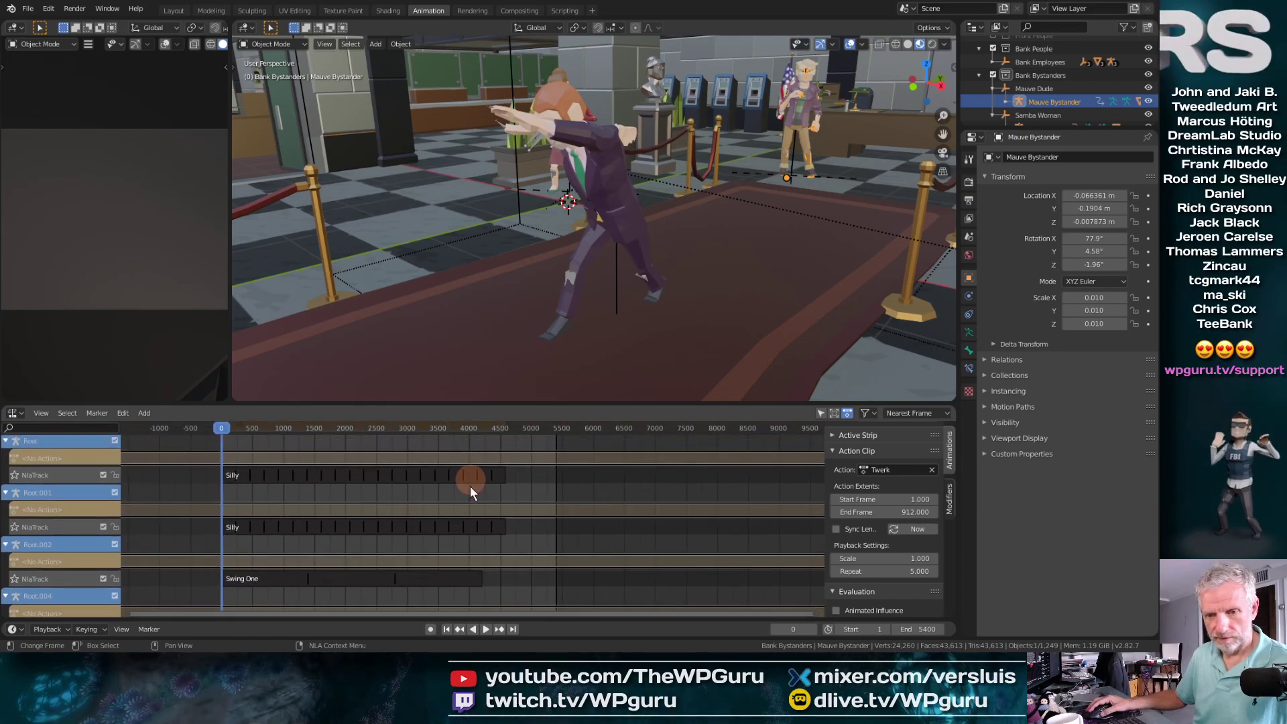
left_click(421, 580)
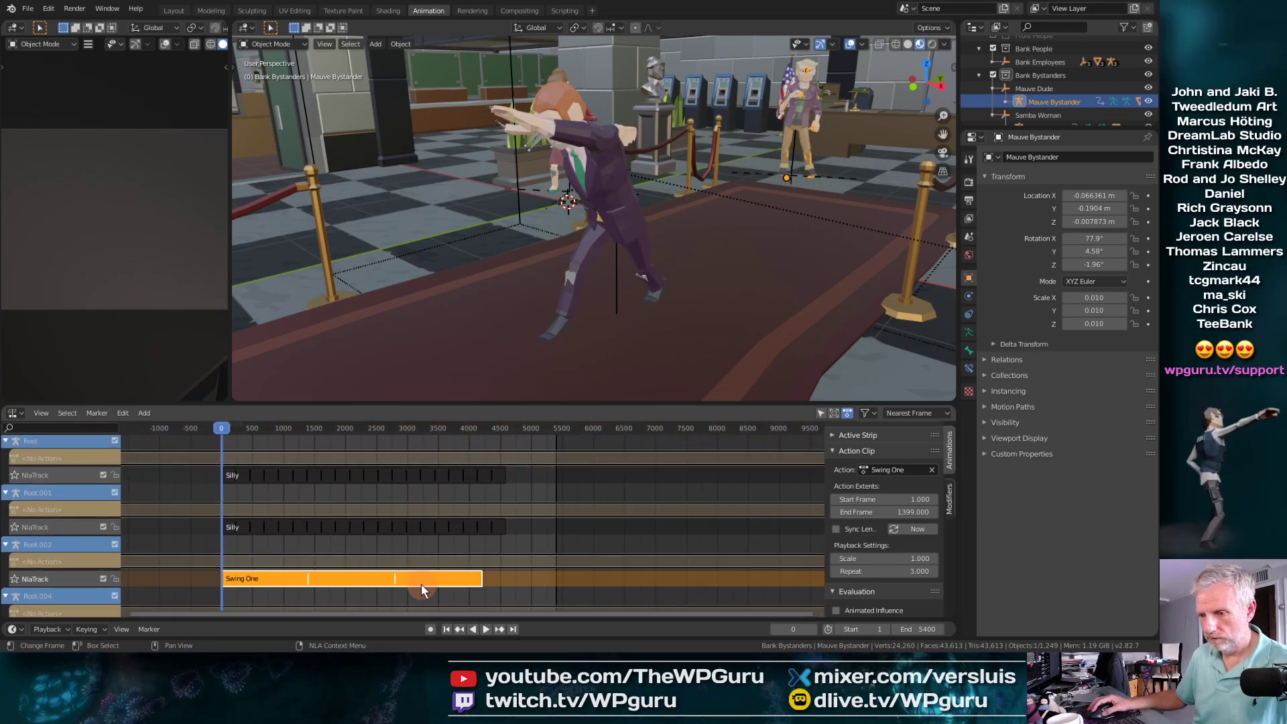
left_click(623, 187)
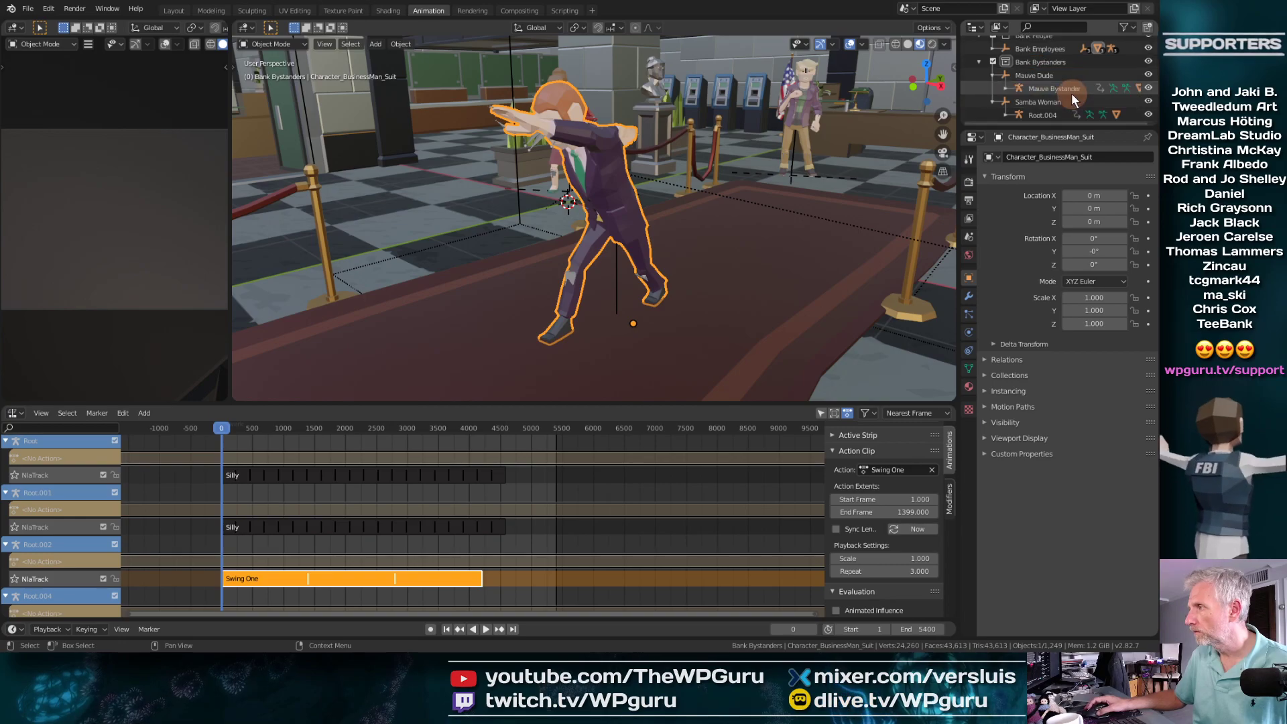
scroll(1071, 93, "down", 1)
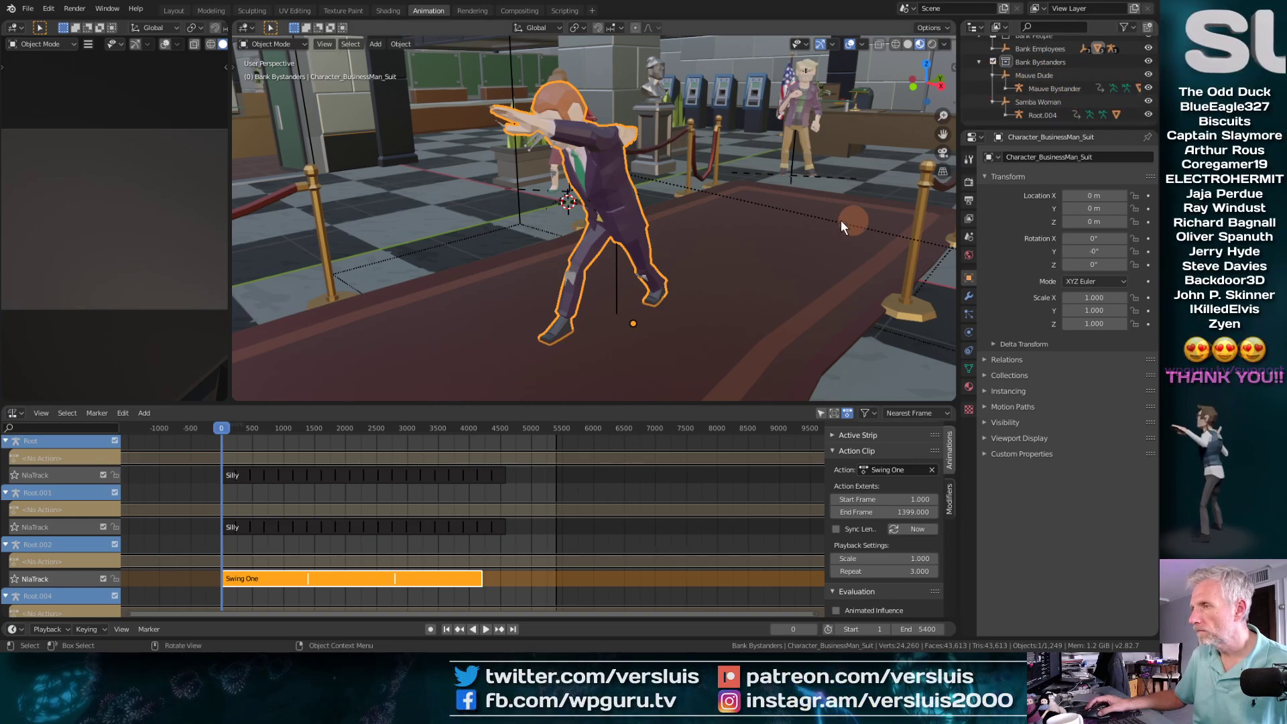
Step: Switch to the Layout workspace and play and scrub the whole bank scene on to frame 3753
left_click(174, 11)
middle_click_drag(258, 537, 595, 544)
key("space")
left_click_drag(138, 494, 769, 526)
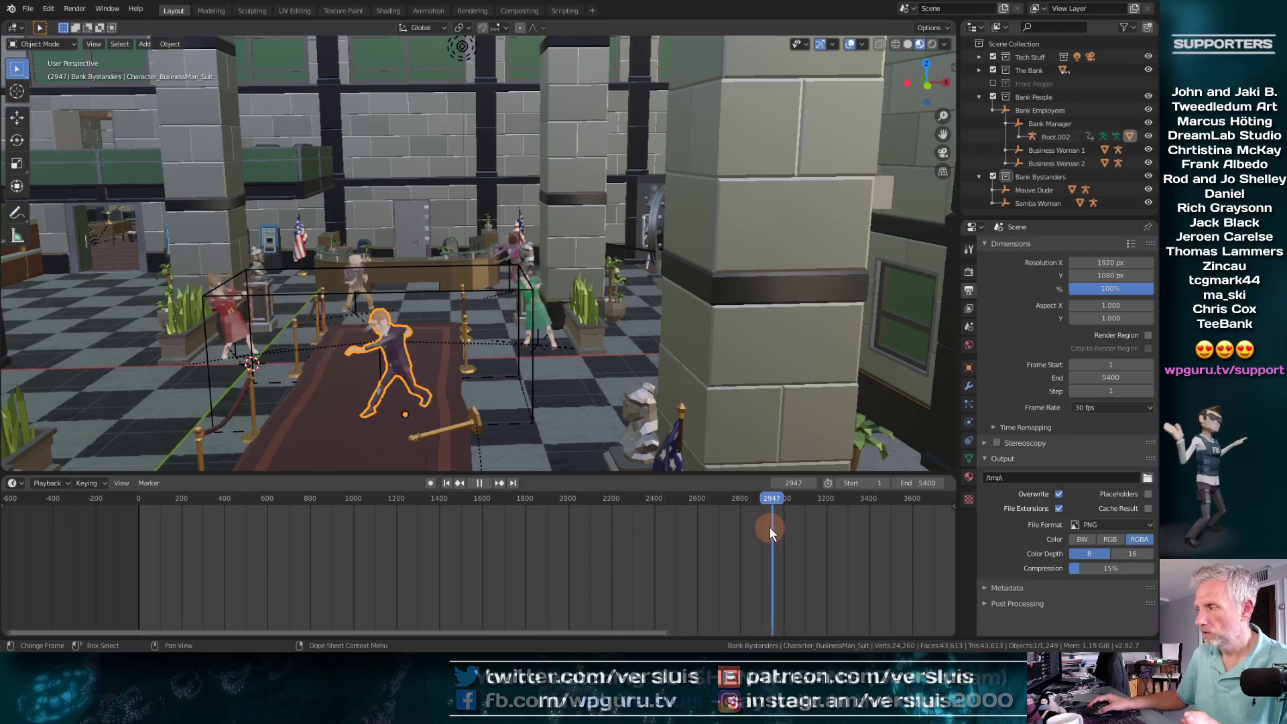
middle_click_drag(770, 526, 669, 544)
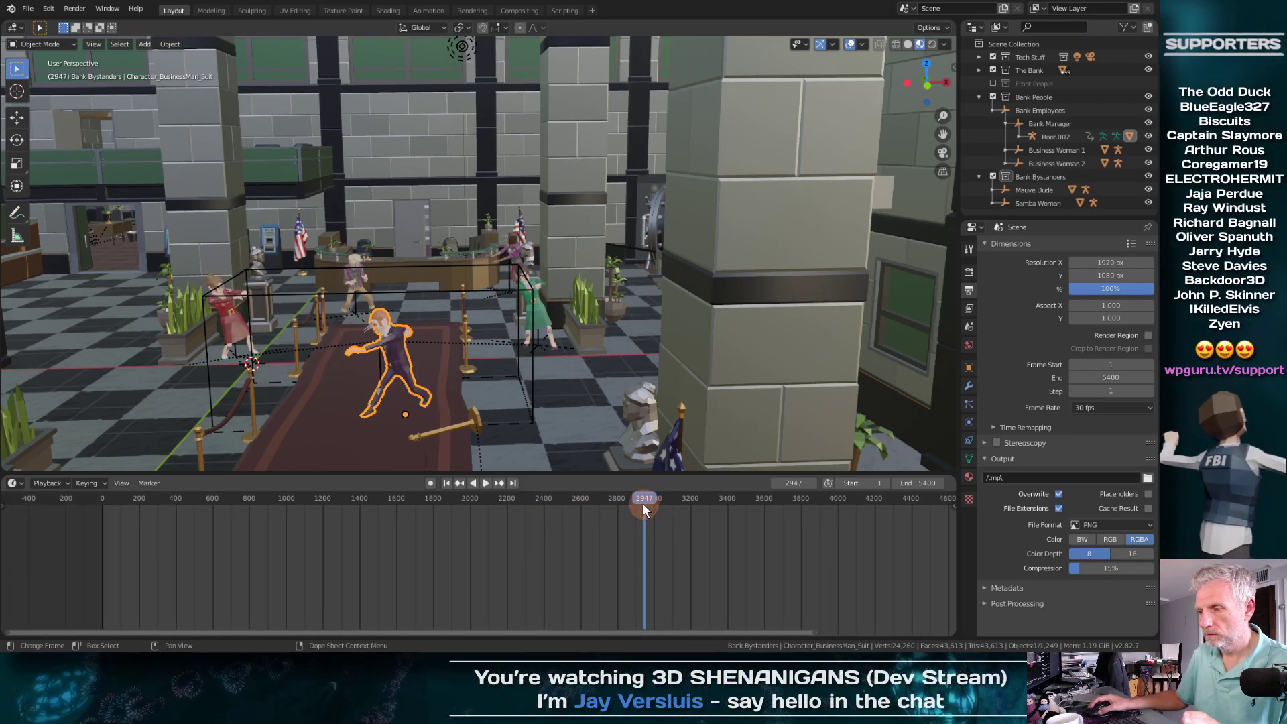
mouse_move(642, 503)
left_mouse_down()
mouse_move(860, 505)
mouse_move(792, 516)
left_mouse_up()
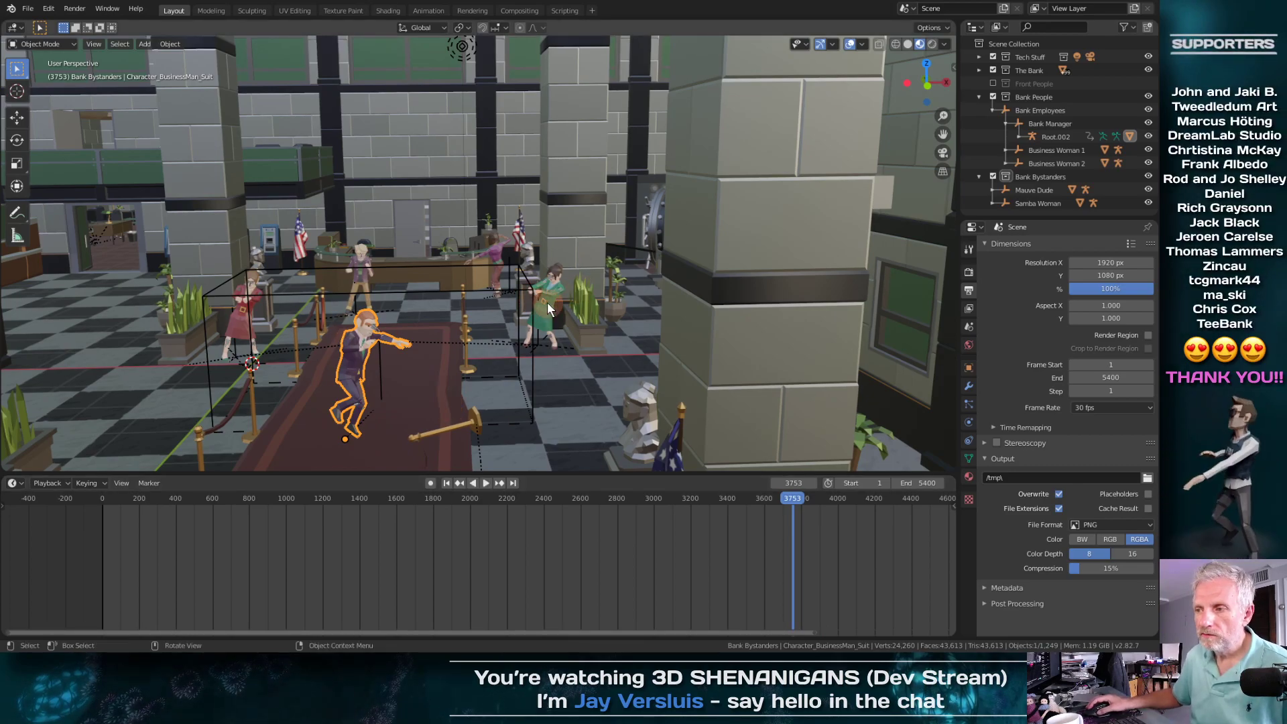
Step: Examine the dancers up close on the carpet and scrub the animation back to frame 2350
scroll(547, 303, "up", 6)
middle_click_drag(532, 336, 533, 280)
scroll(558, 276, "down", 5)
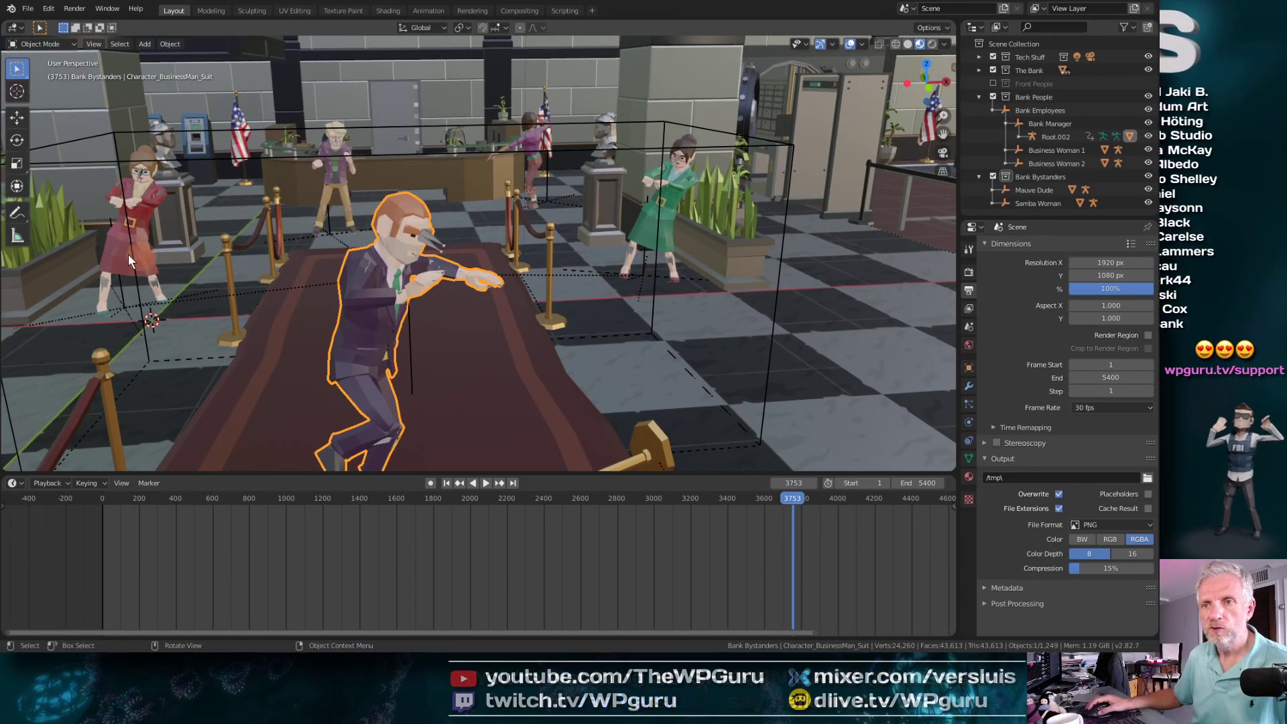
left_click_drag(778, 495, 534, 507)
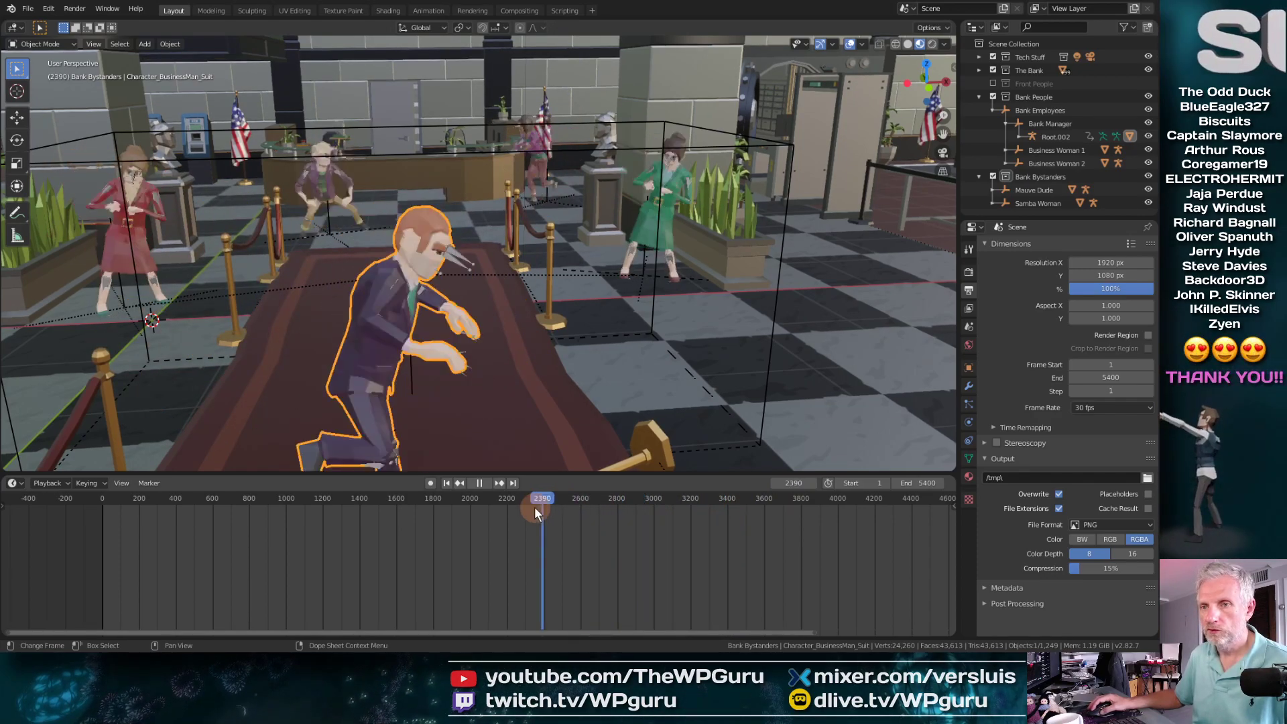
Step: Identify the red-dressed woman among the bank employees and select the Root armature under Business Woman 1
left_click(138, 242)
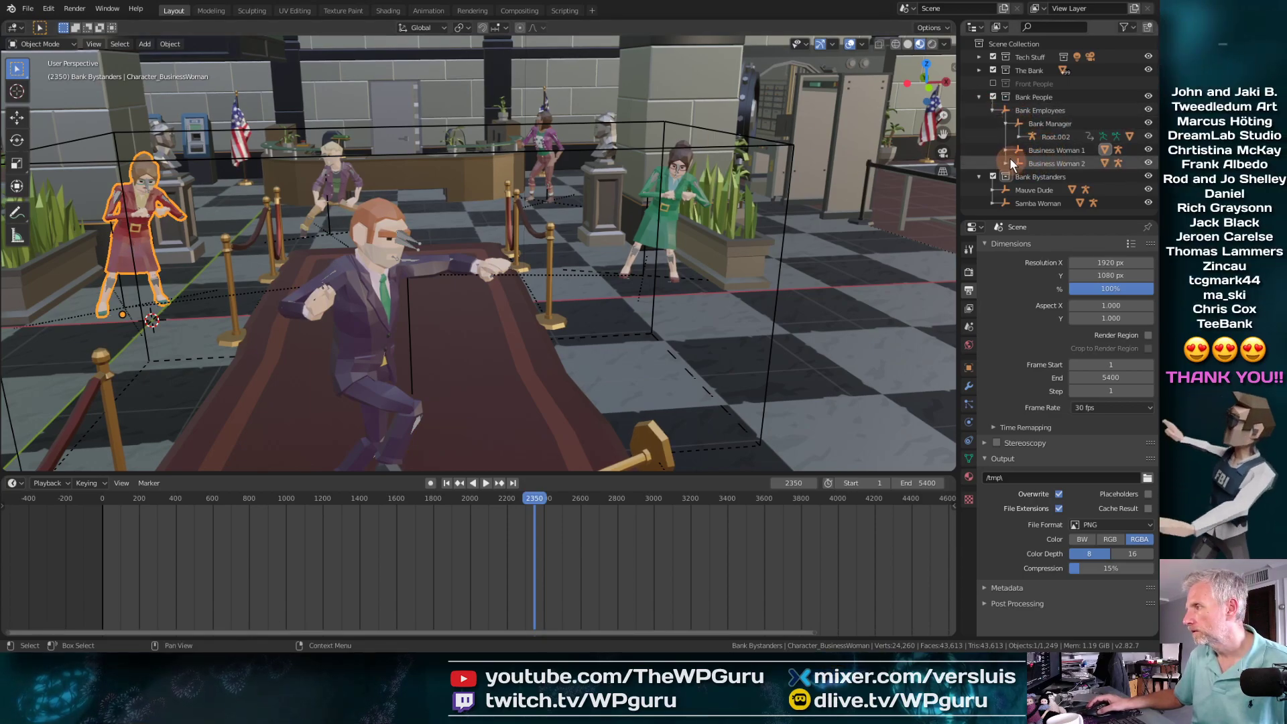
left_click(1147, 151)
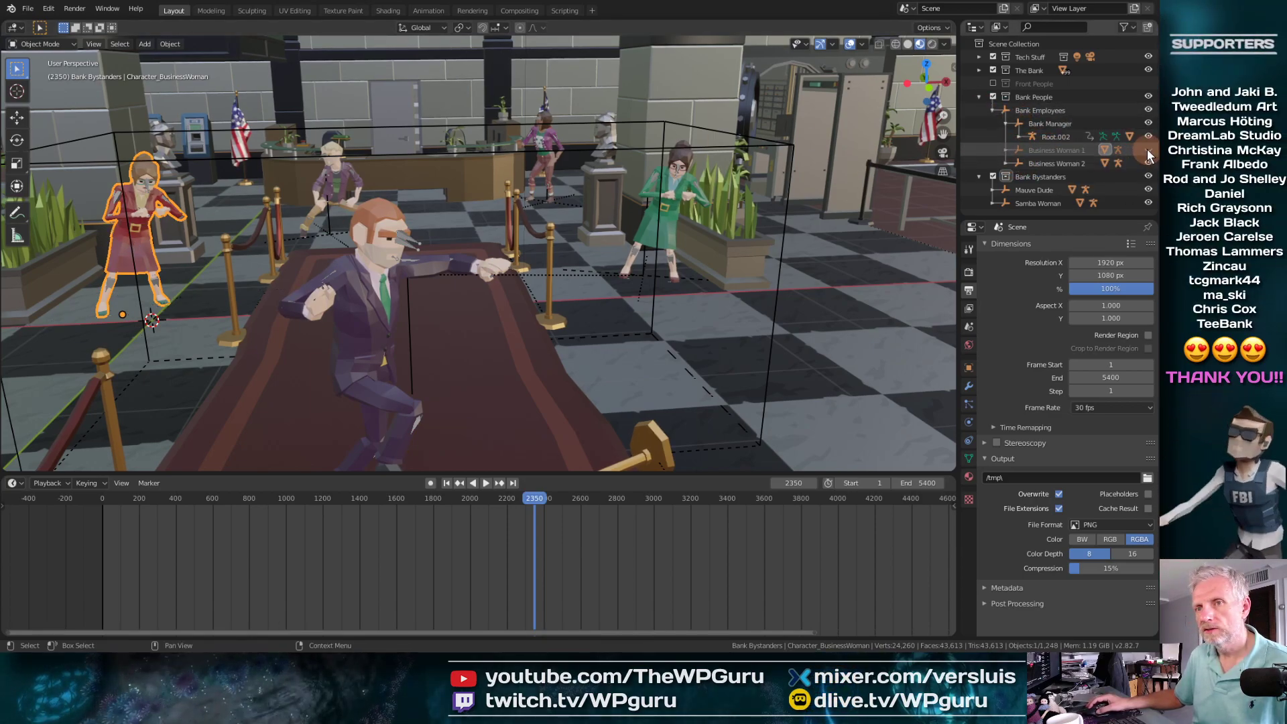
left_click(1147, 149)
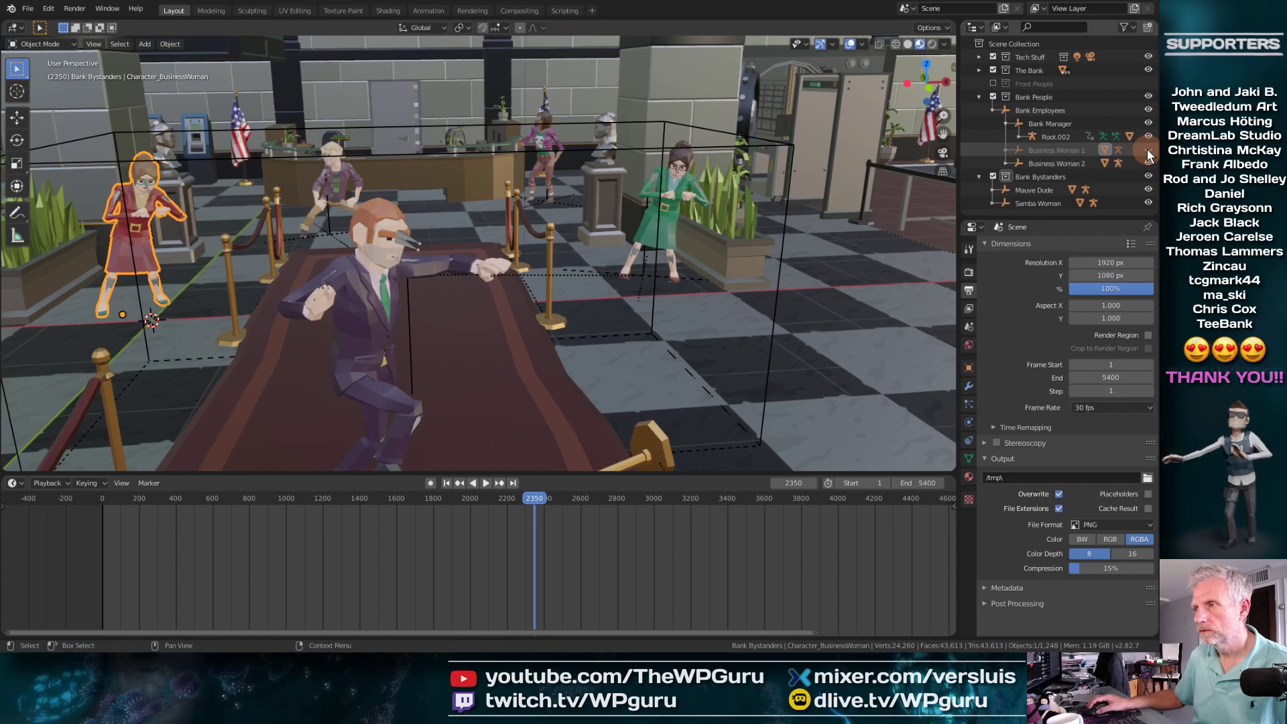
left_click(1006, 152)
left_click(1051, 164)
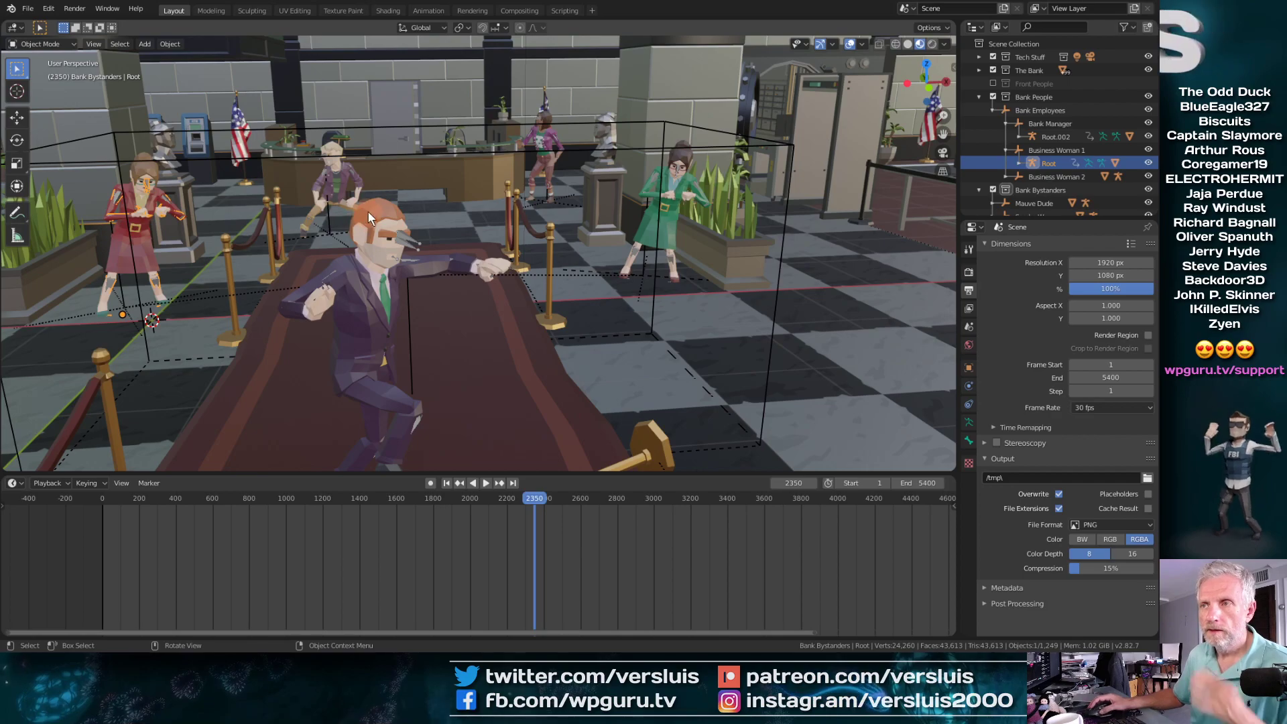
Step: In the Animation workspace, rename Business Woman 1's armature as BW1 and Business Woman 2's armature as BW2
left_click(429, 11)
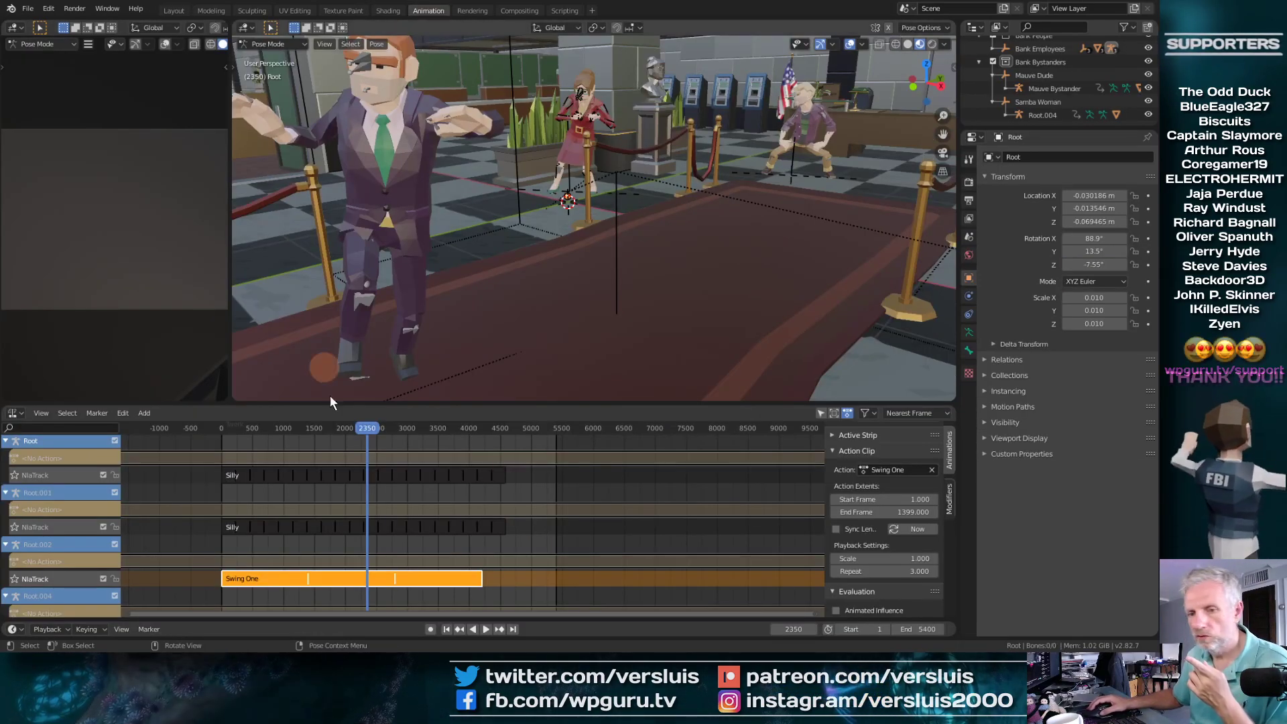
middle_click_drag(384, 491, 432, 503)
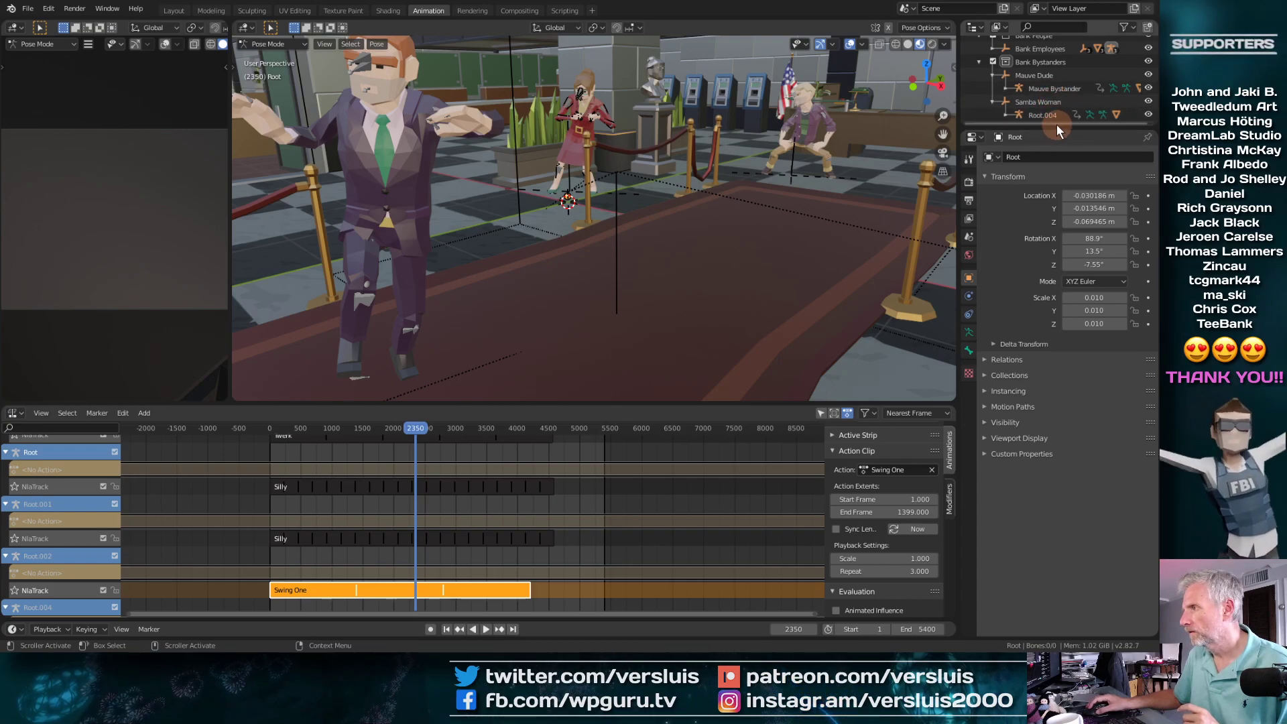
left_click_drag(1056, 129, 1066, 299)
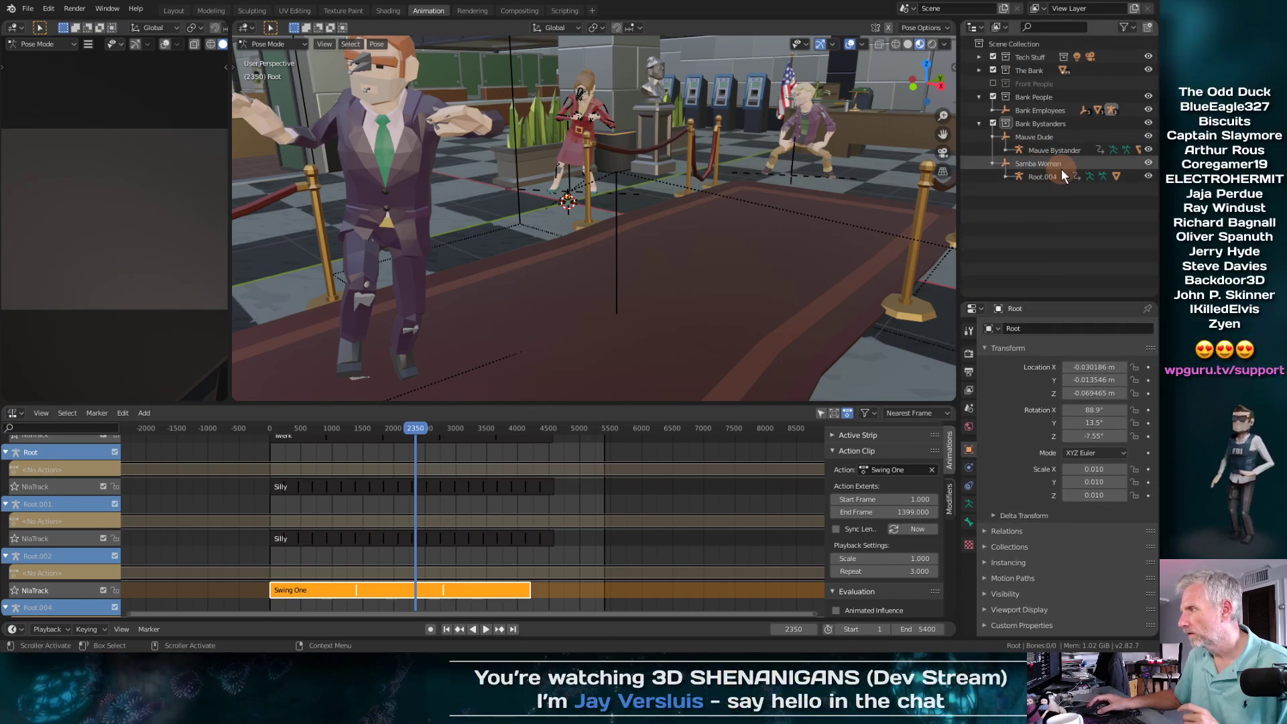
left_click(979, 123)
left_click(992, 110)
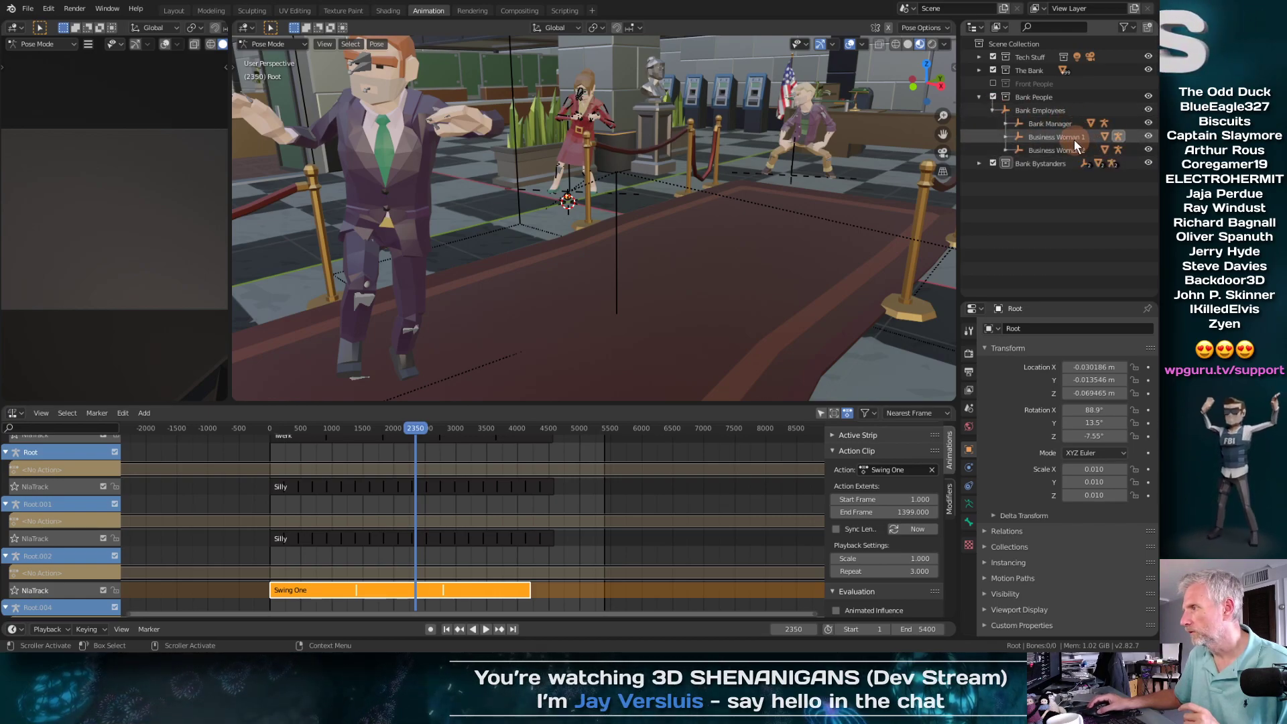
left_click(1005, 136)
left_click(1054, 148)
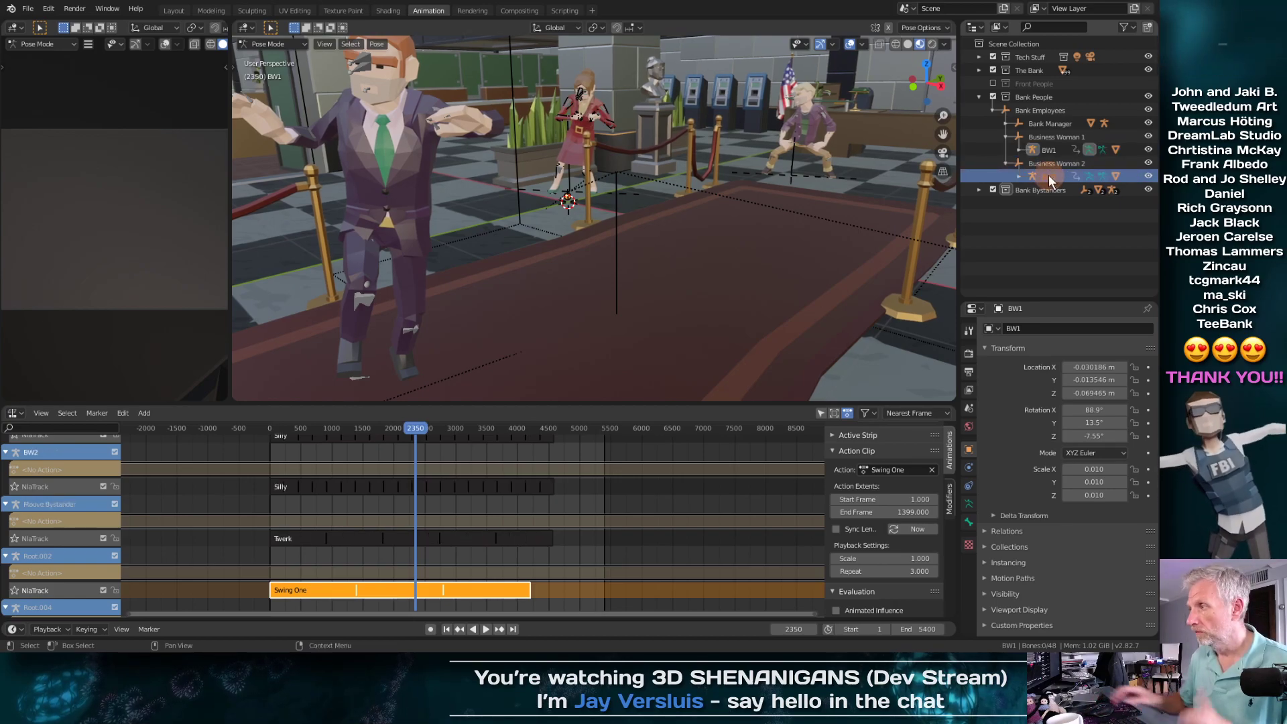
Step: Shift BW1's Silly strip about 100 frames earlier on its NLA track to offset her dance from BW2's
left_click(1043, 137)
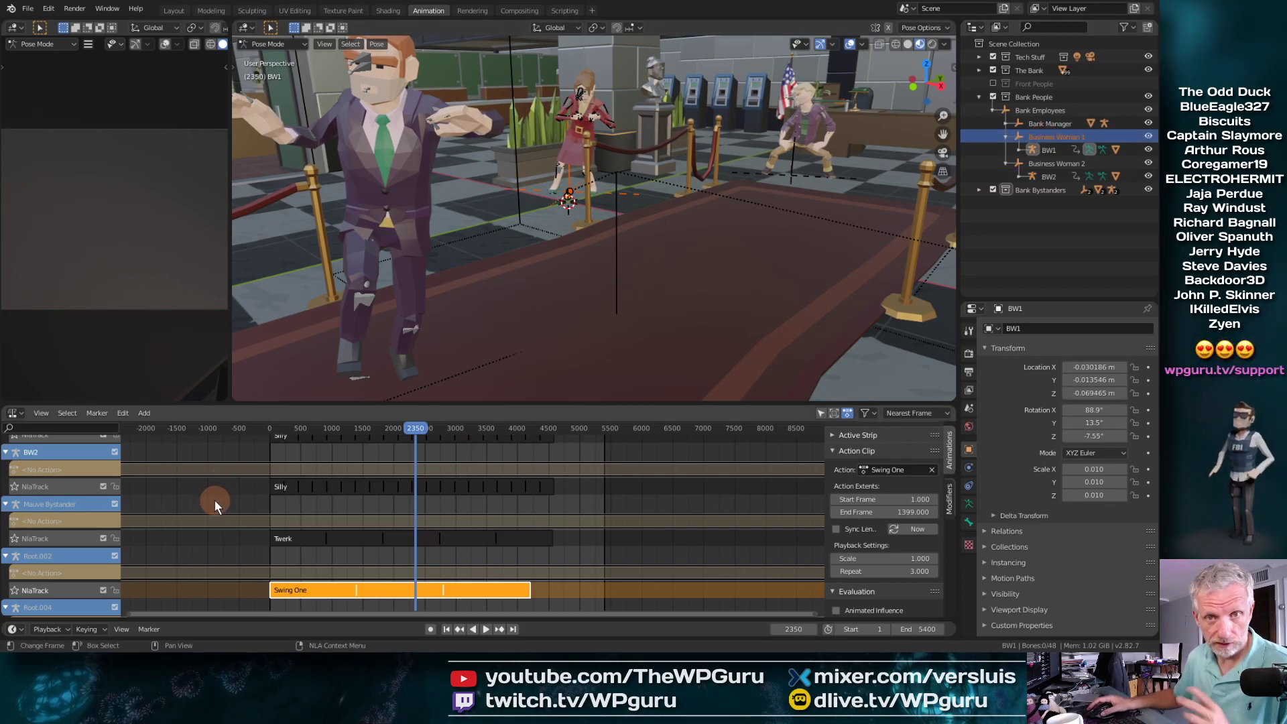
middle_click_drag(215, 500, 219, 537)
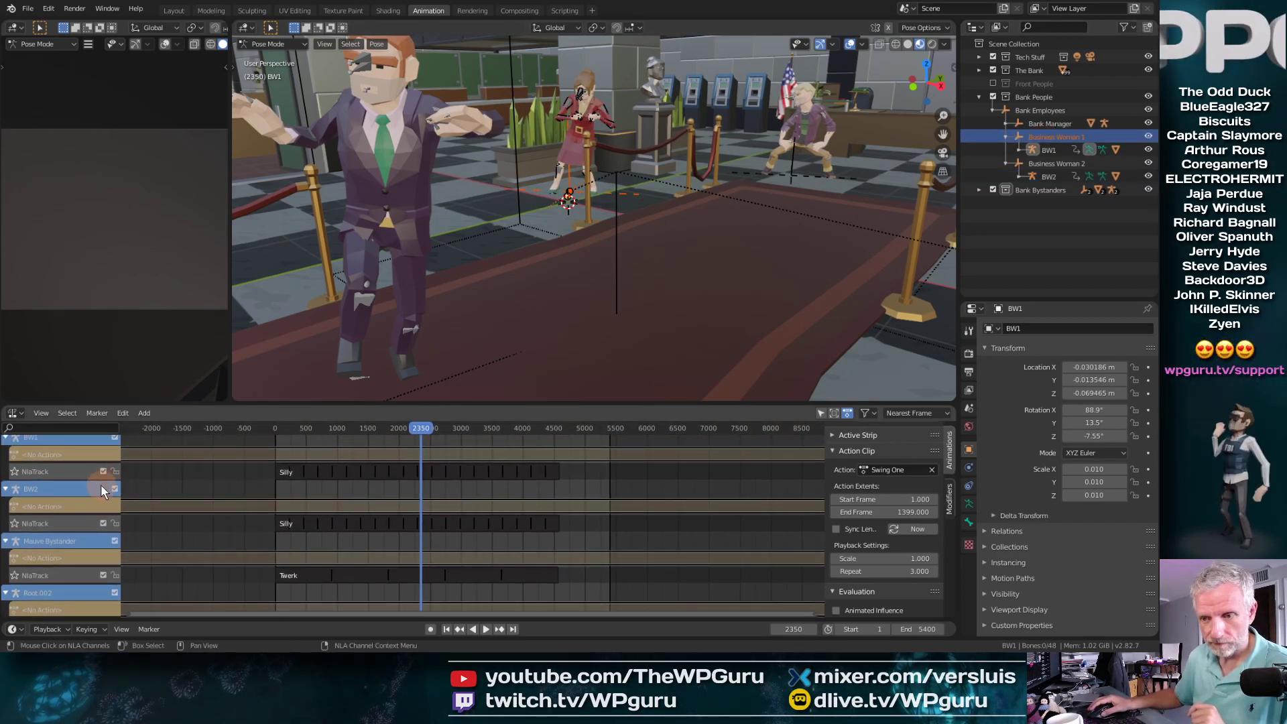
scroll(101, 484, "down", 1)
middle_click_drag(315, 517, 429, 551)
left_click(417, 520)
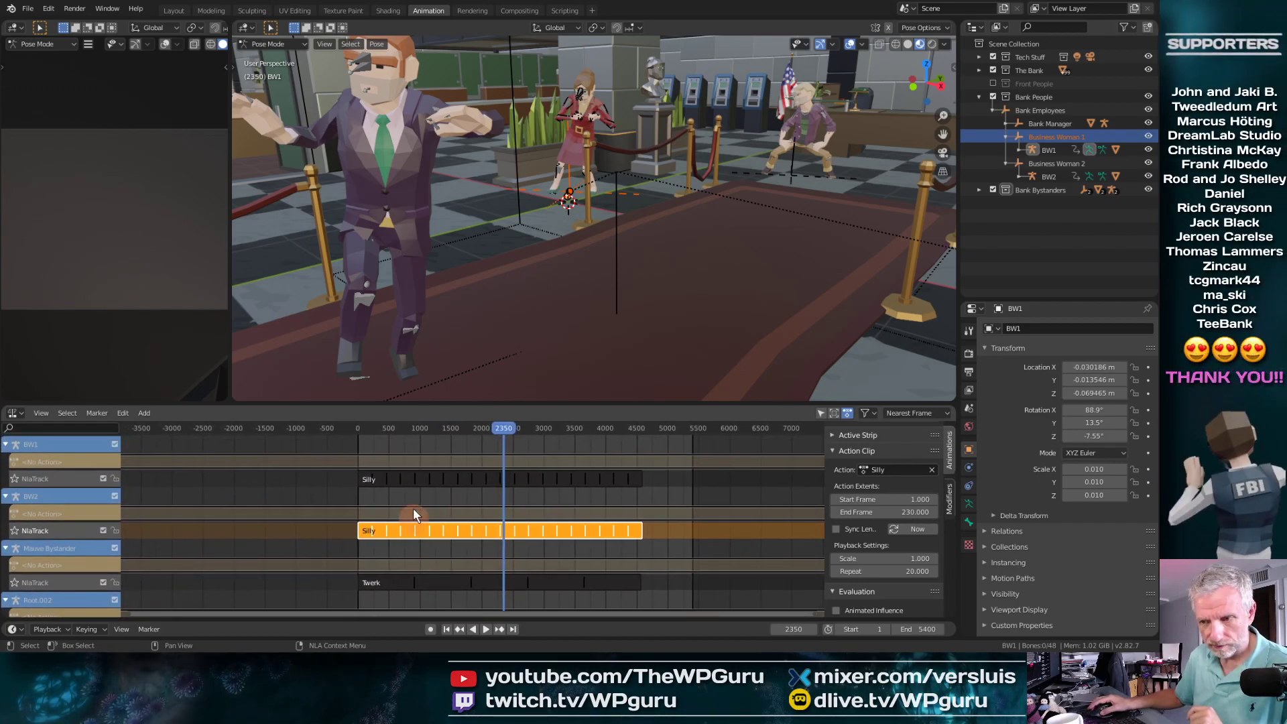
left_click(415, 480)
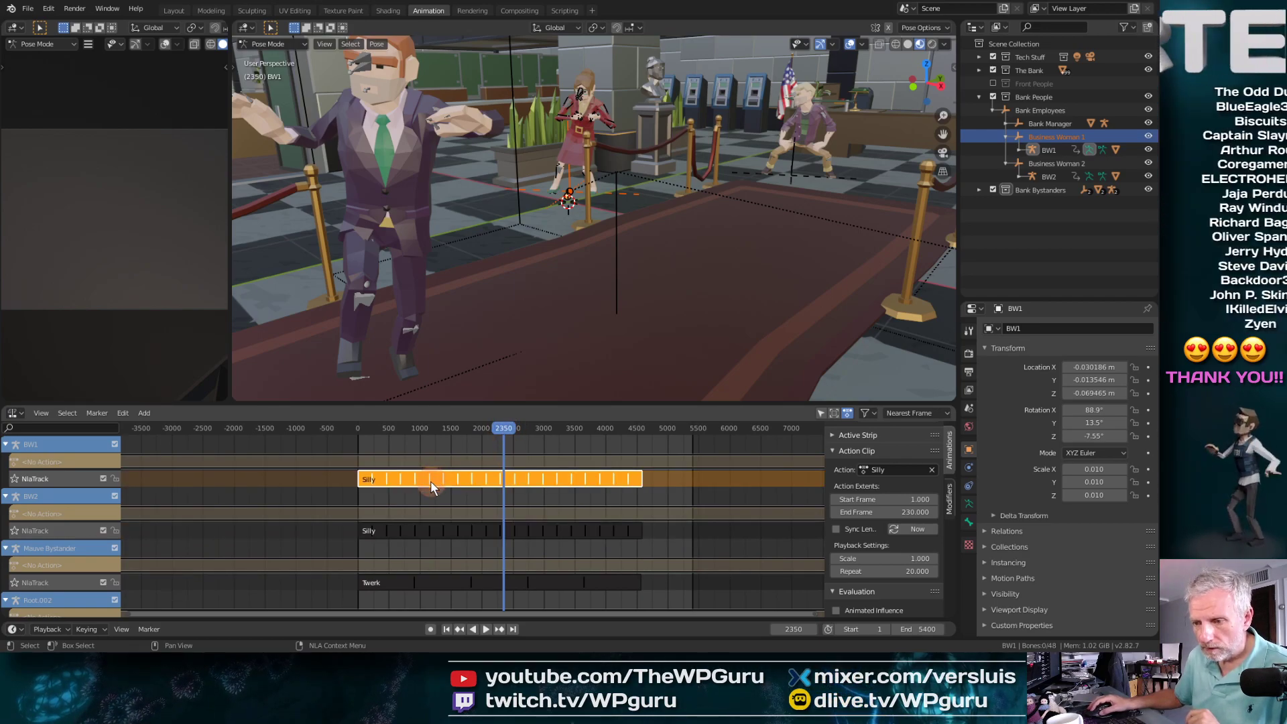
key("g")
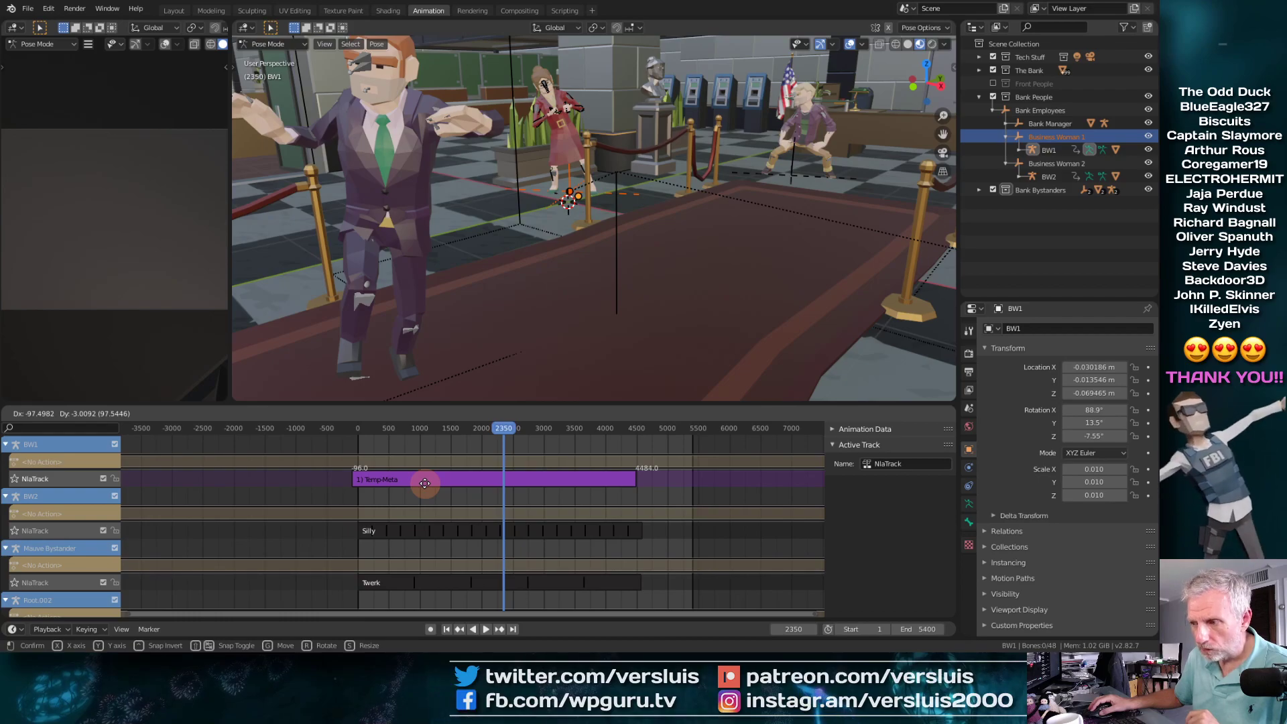
left_click(423, 483)
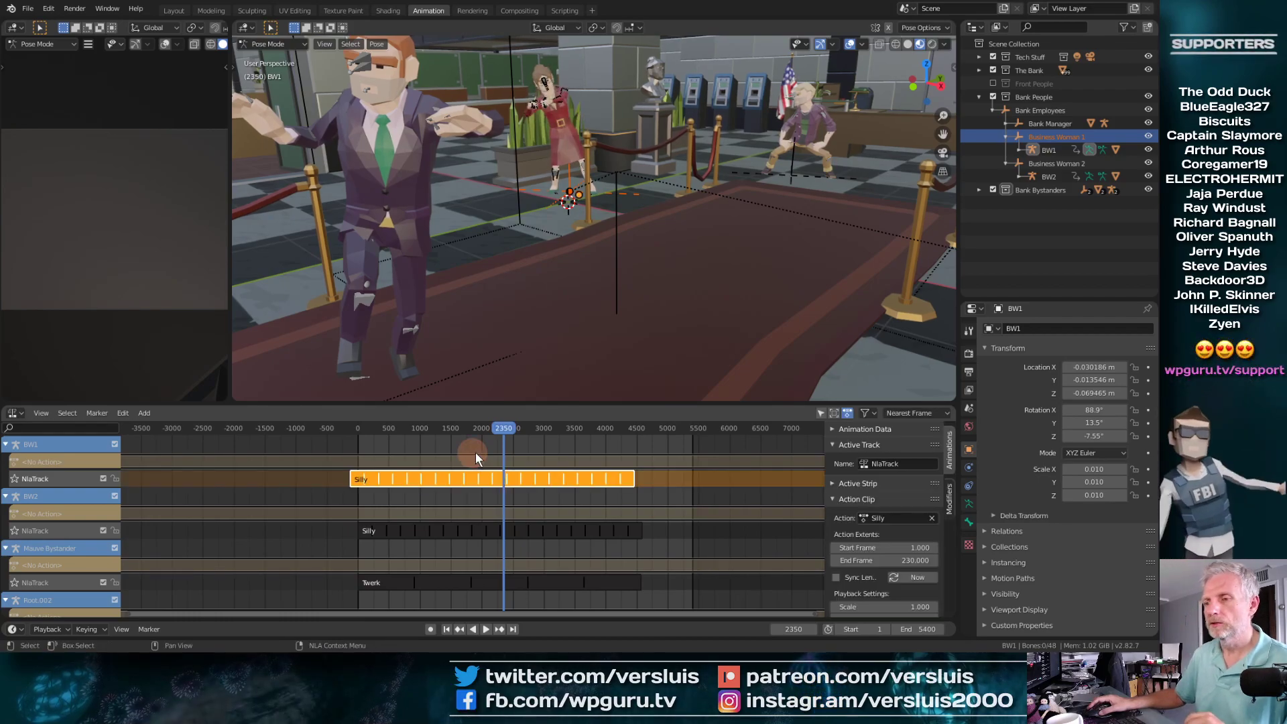
Step: Widen the main 3D viewport and play the animation near frame 2988 to compare the two businesswomen's dances
mouse_move(526, 272)
middle_mouse_down()
mouse_move(494, 292)
mouse_move(556, 287)
mouse_move(526, 259)
mouse_move(540, 258)
middle_mouse_up()
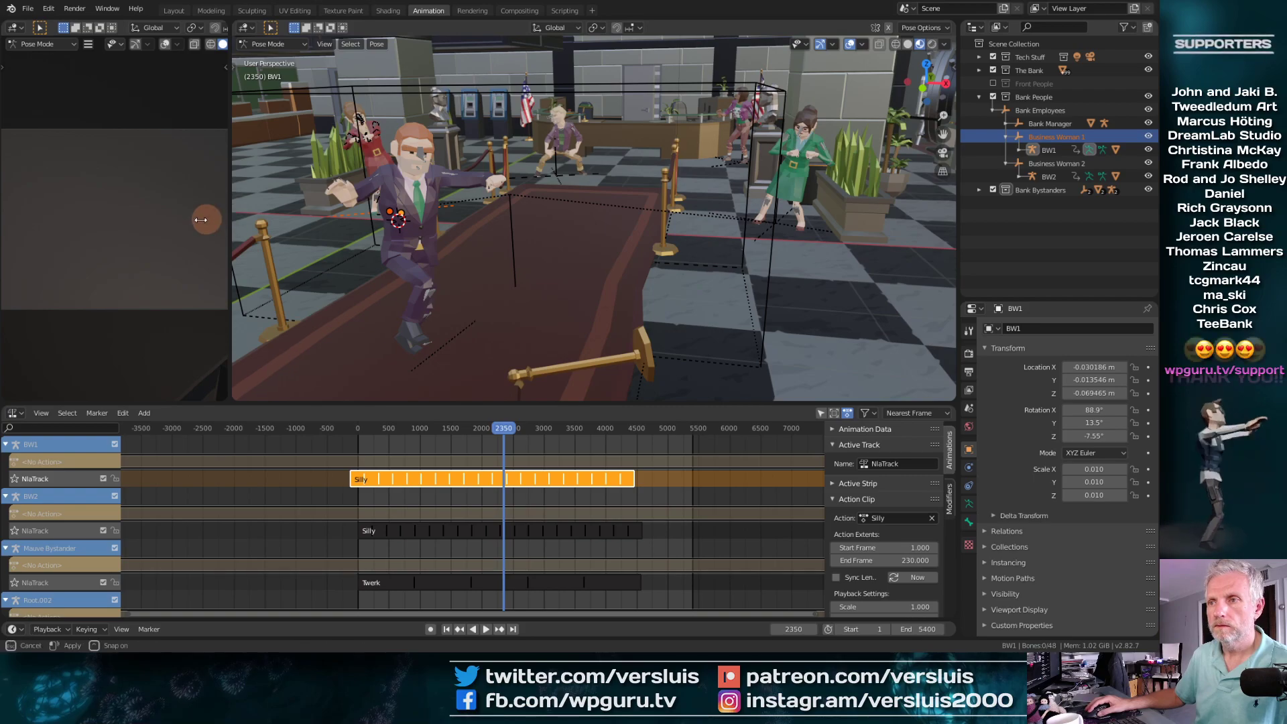
left_click_drag(232, 212, 191, 213)
left_click_drag(484, 446, 536, 444)
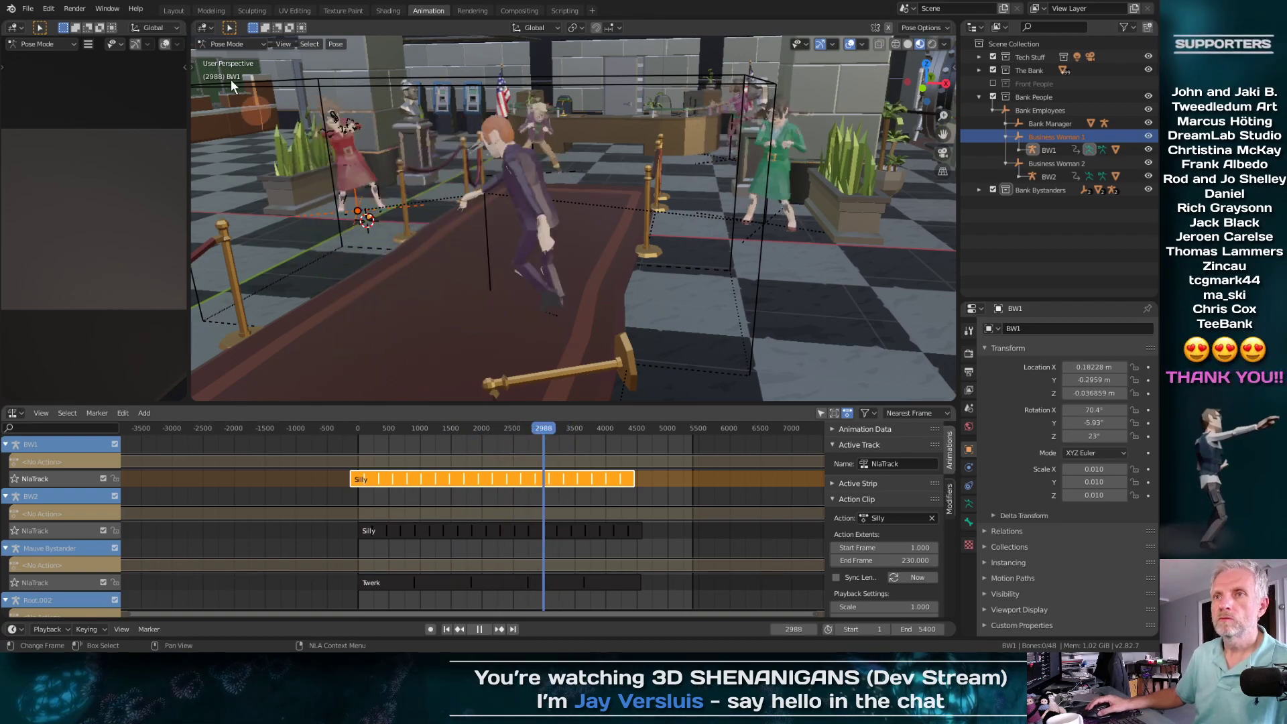
Step: Return to the Layout workspace, frame the dancers around the carpet from above, and save the file
left_click(173, 10)
middle_click_drag(409, 281, 414, 325)
scroll(412, 300, "down", 5)
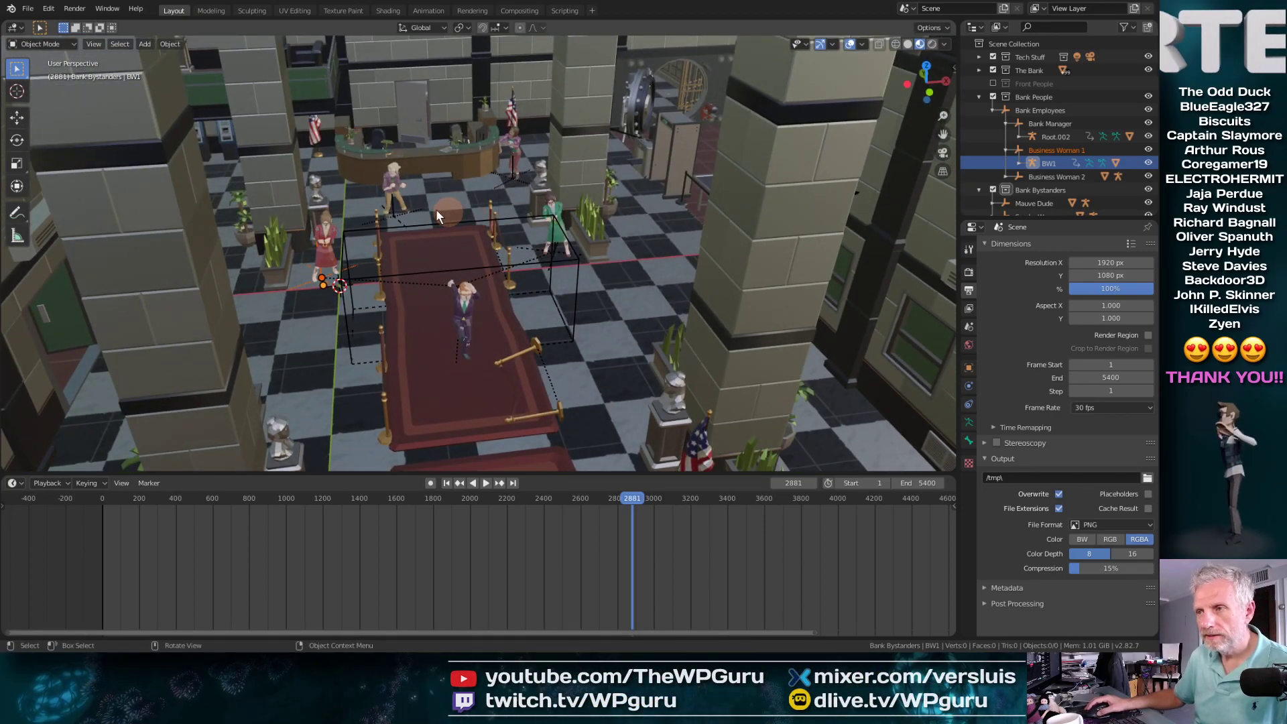
scroll(449, 228, "up", 3)
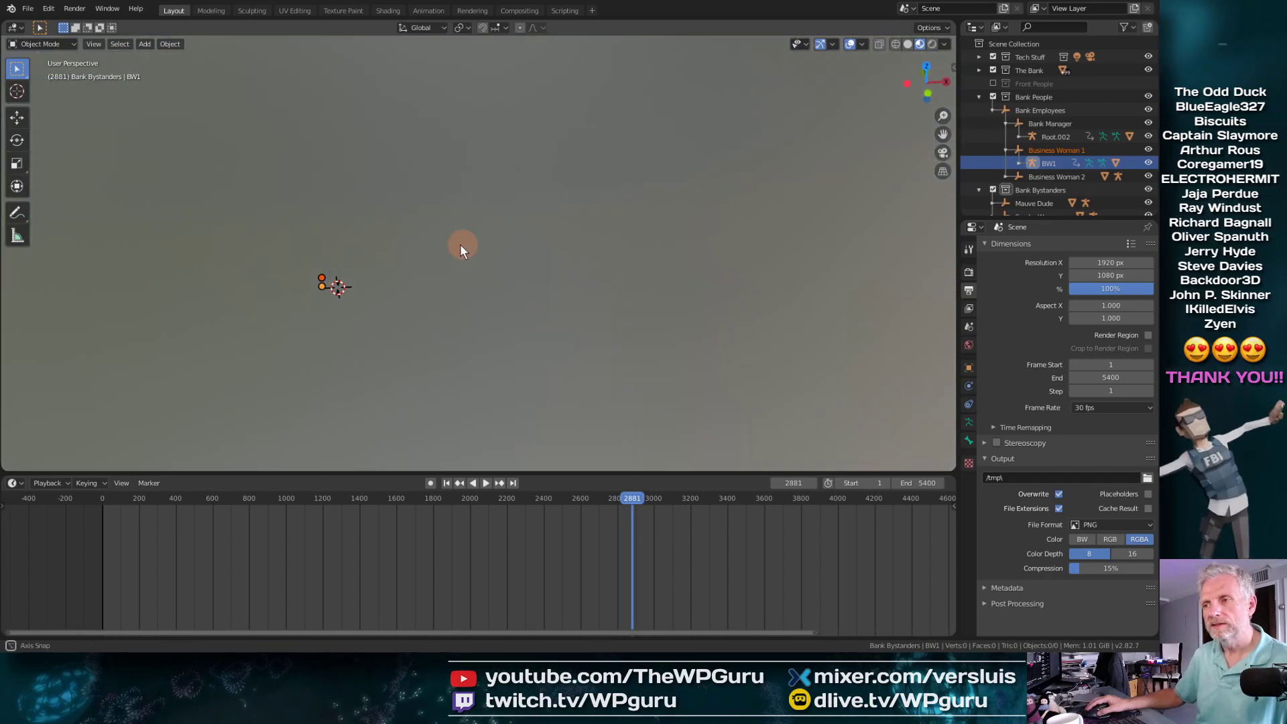
scroll(461, 231, "up", 2)
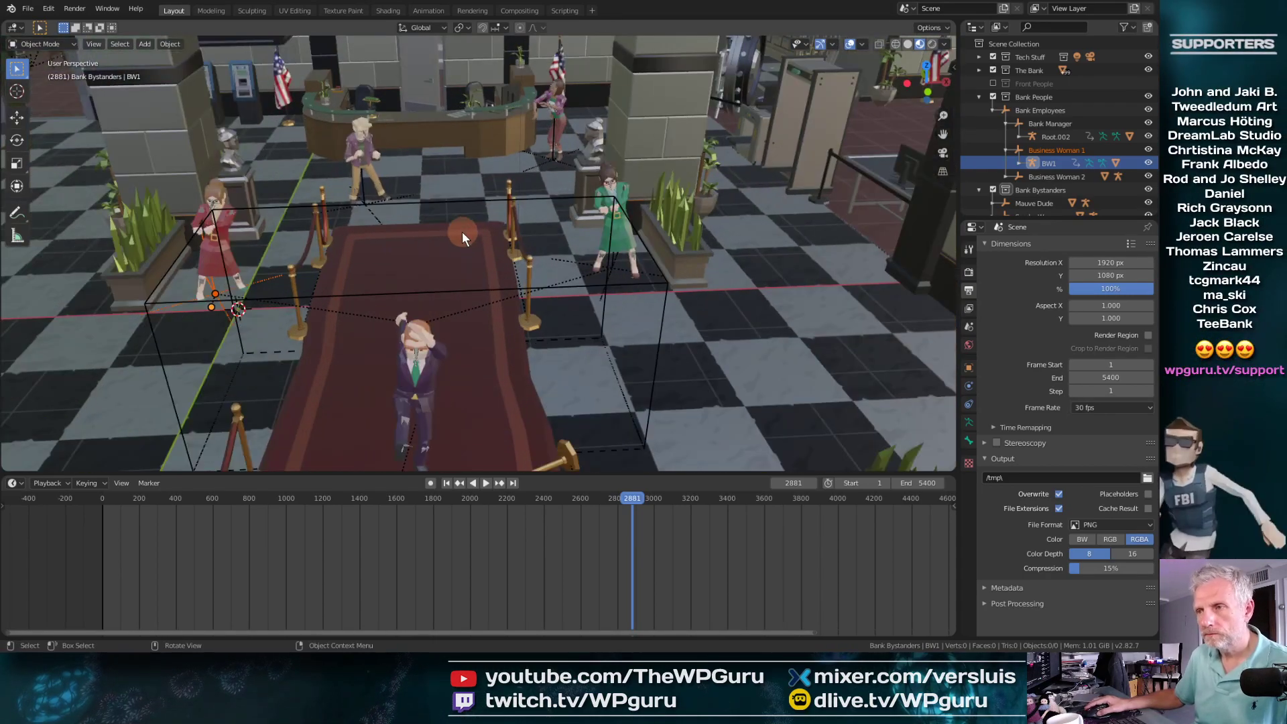
middle_click_drag(461, 231, 469, 219)
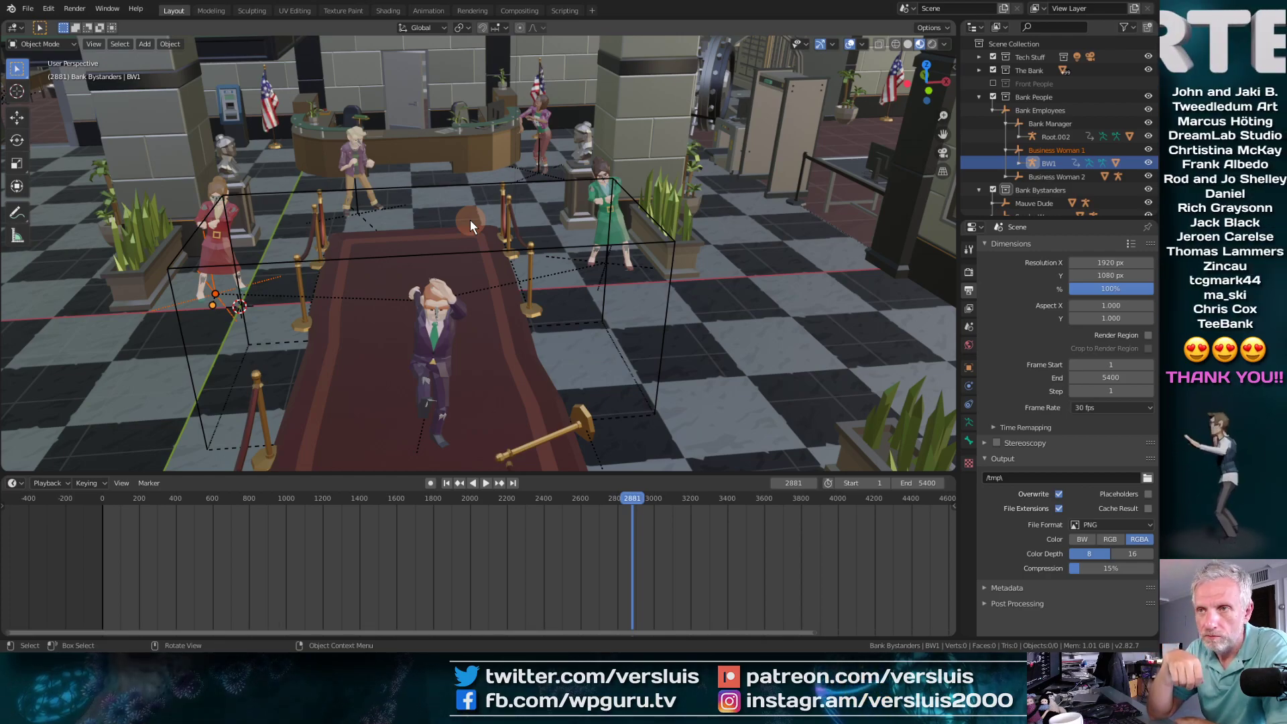
left_click(27, 9)
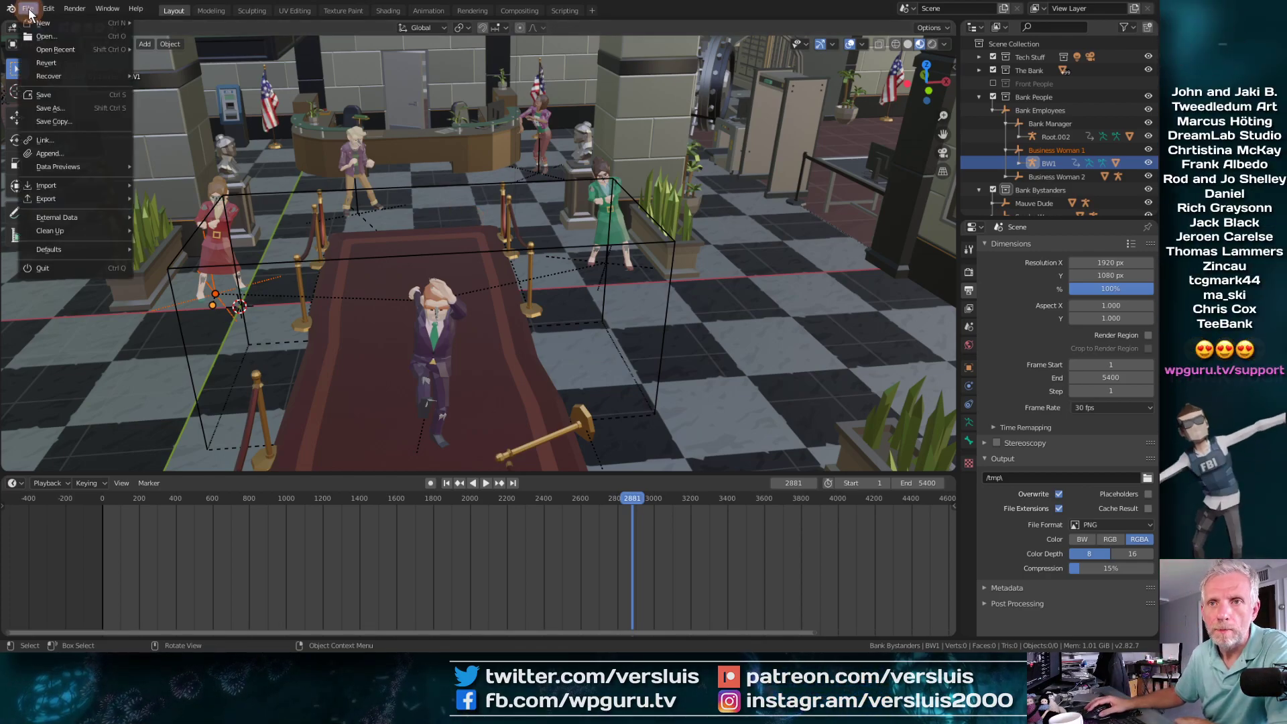
left_click(55, 92)
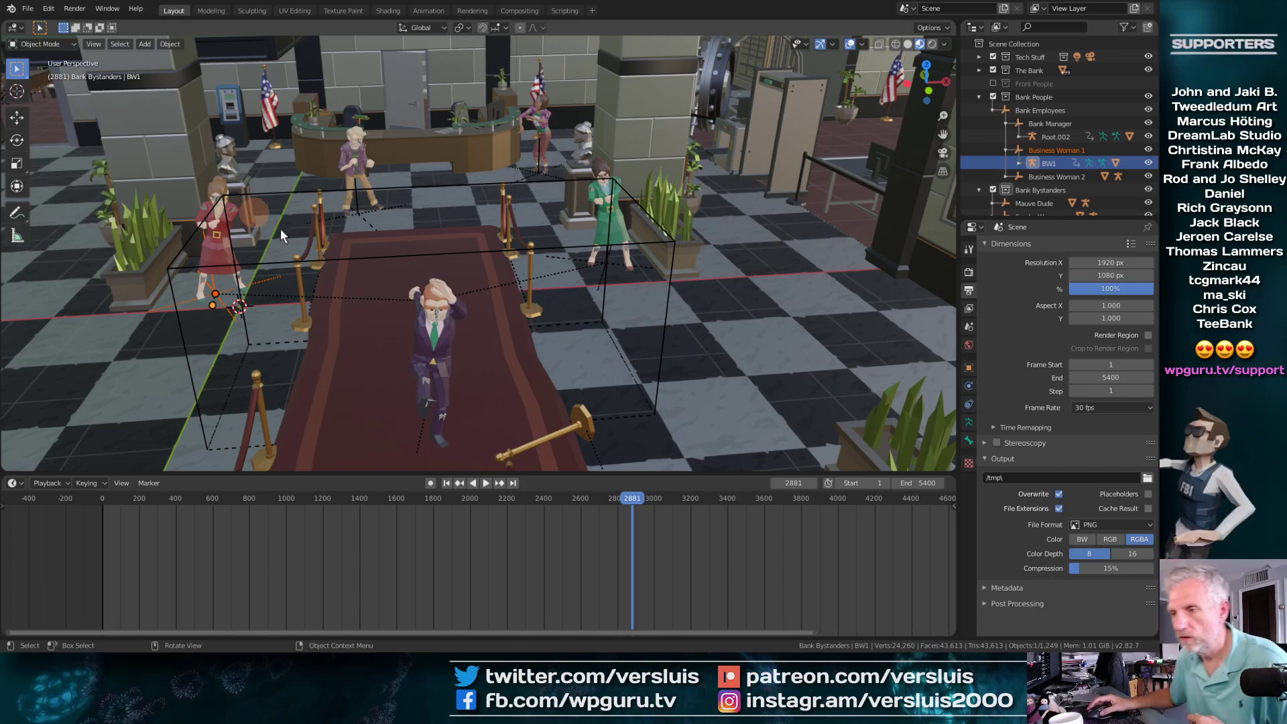